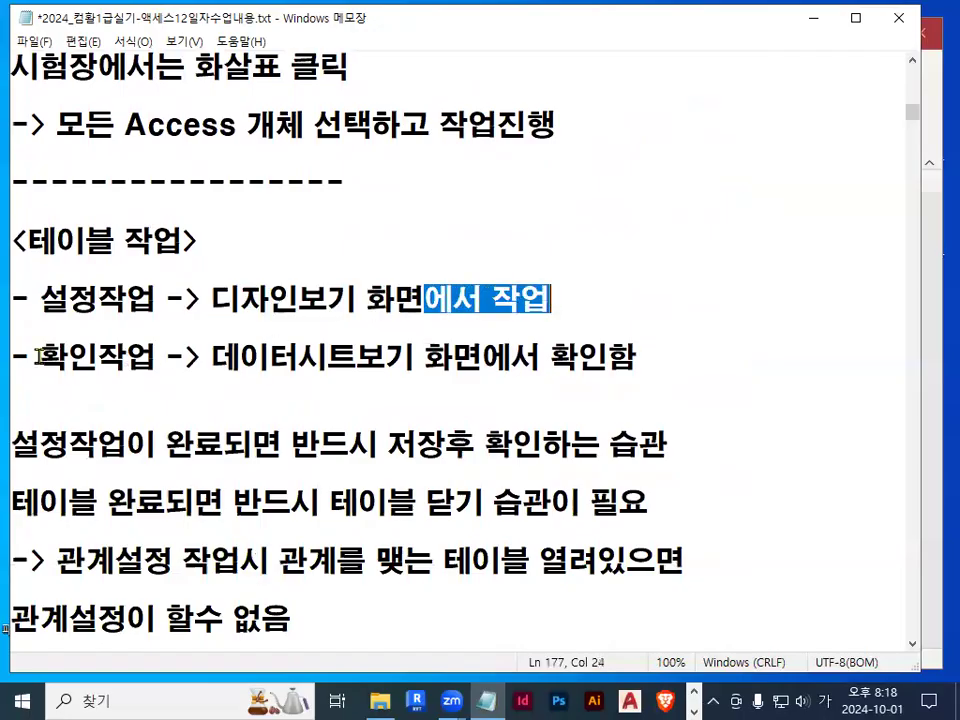
Insert "(입력화면)" after "데이터시트보기 화면" in the 확인작업 line of the notes
{"action": "left_click_drag", "start_coordinate": [40, 358], "coordinate": [98, 355]}
{"action": "left_click_drag", "start_coordinate": [212, 358], "coordinate": [647, 347]}
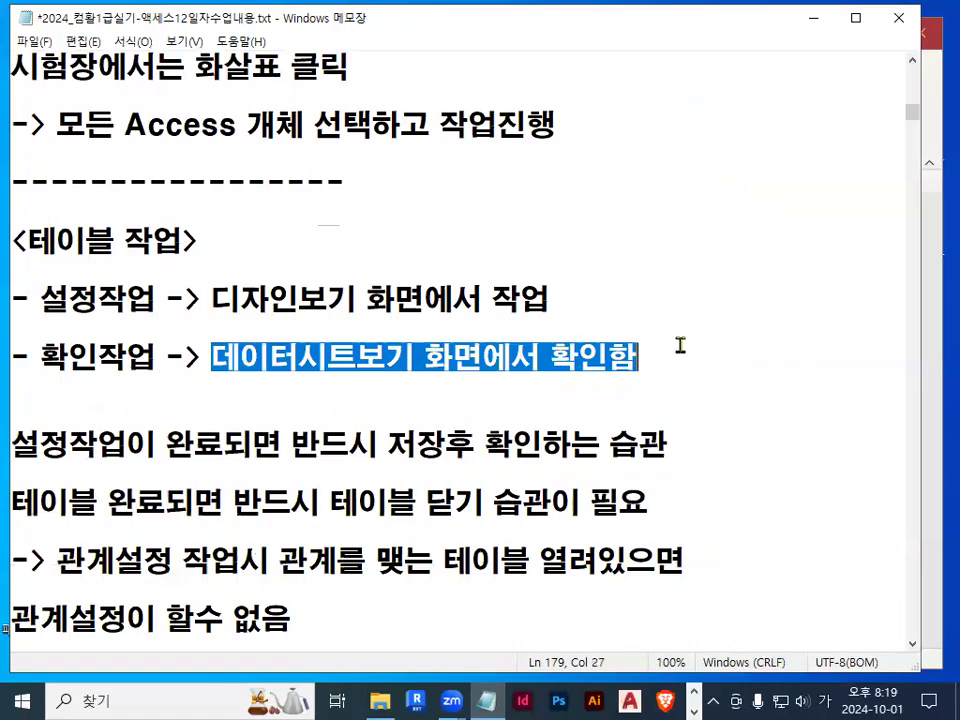
{"action": "left_click", "coordinate": [681, 378]}
{"action": "left_click", "coordinate": [484, 357]}
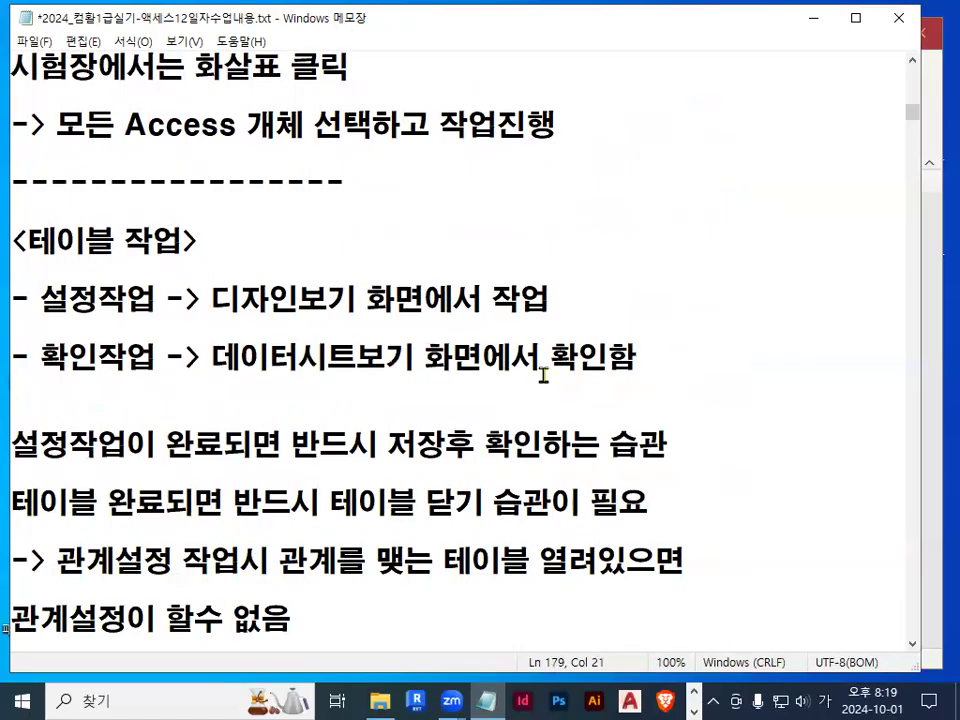
{"action": "type", "text": "(입력ㅎ"}
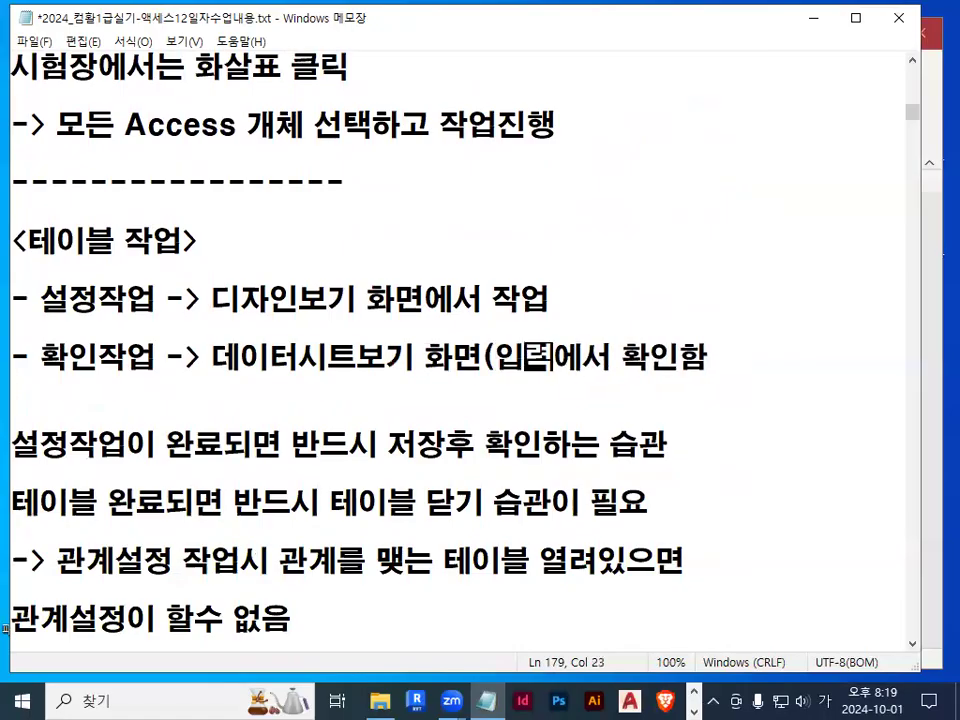
{"action": "type", "text": "화면)"}
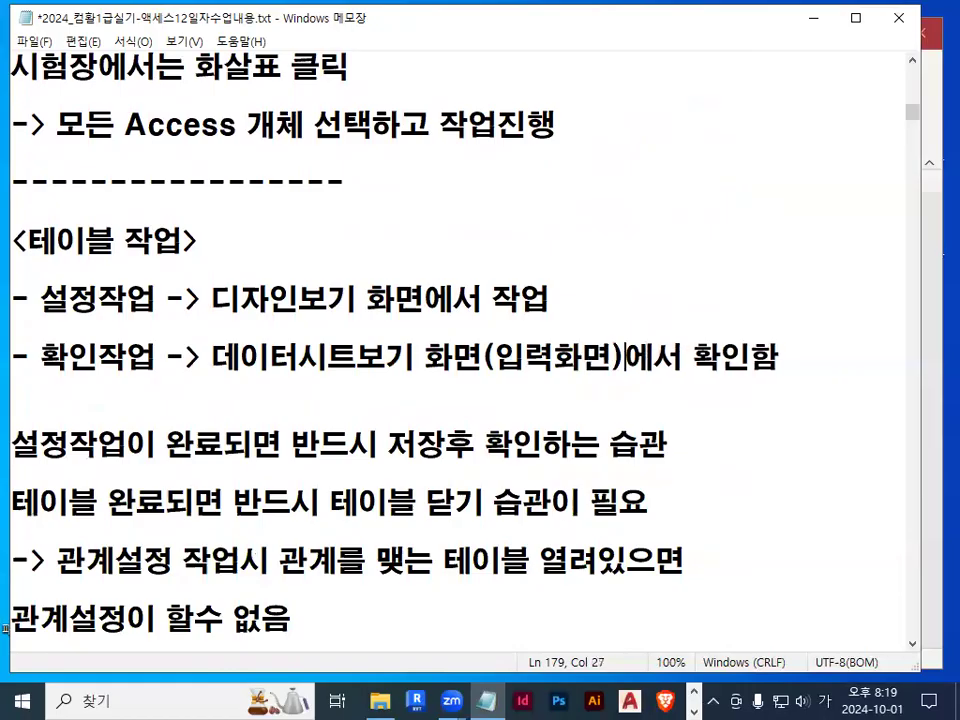
{"action": "key", "text": "ctrl+2"}
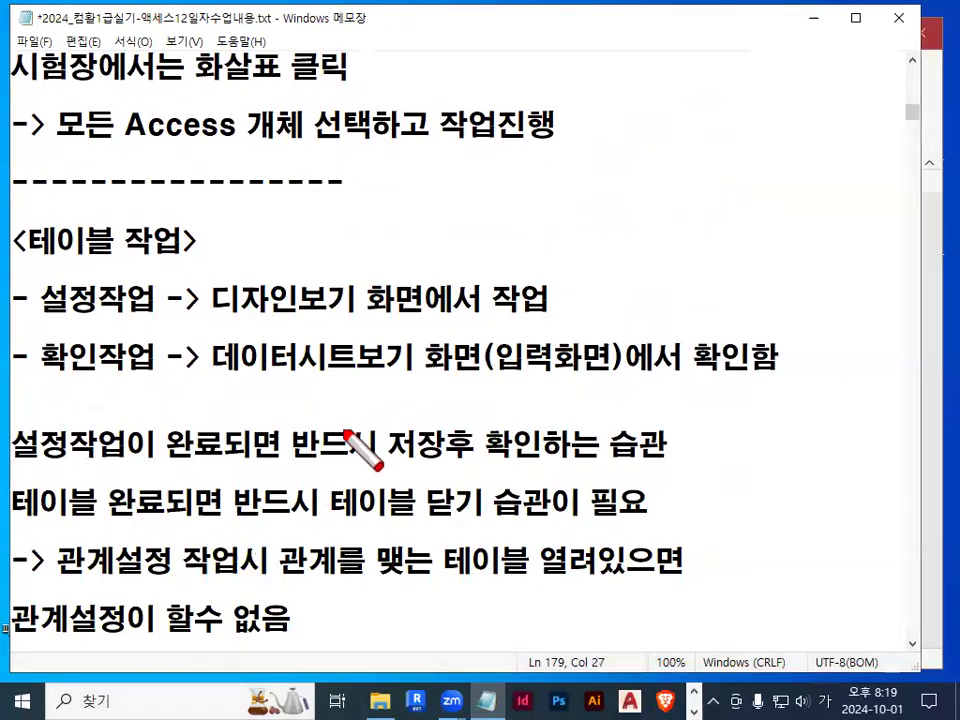
{"action": "left_click_drag", "start_coordinate": [215, 378], "coordinate": [599, 378]}
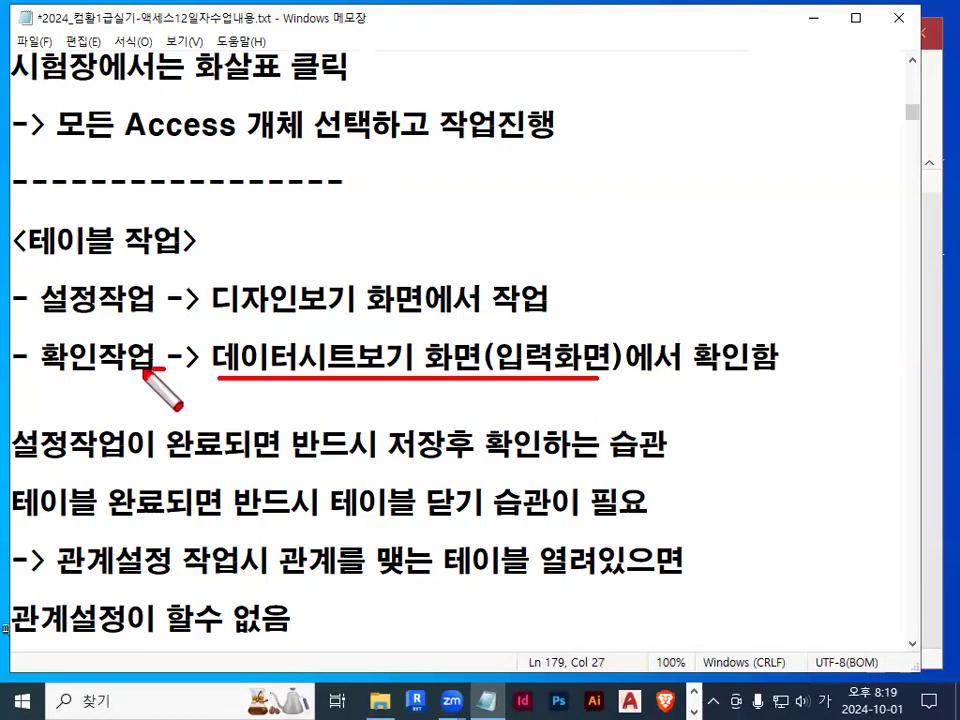
{"action": "left_click_drag", "start_coordinate": [145, 372], "coordinate": [165, 368]}
{"action": "left_click_drag", "start_coordinate": [395, 330], "coordinate": [398, 388]}
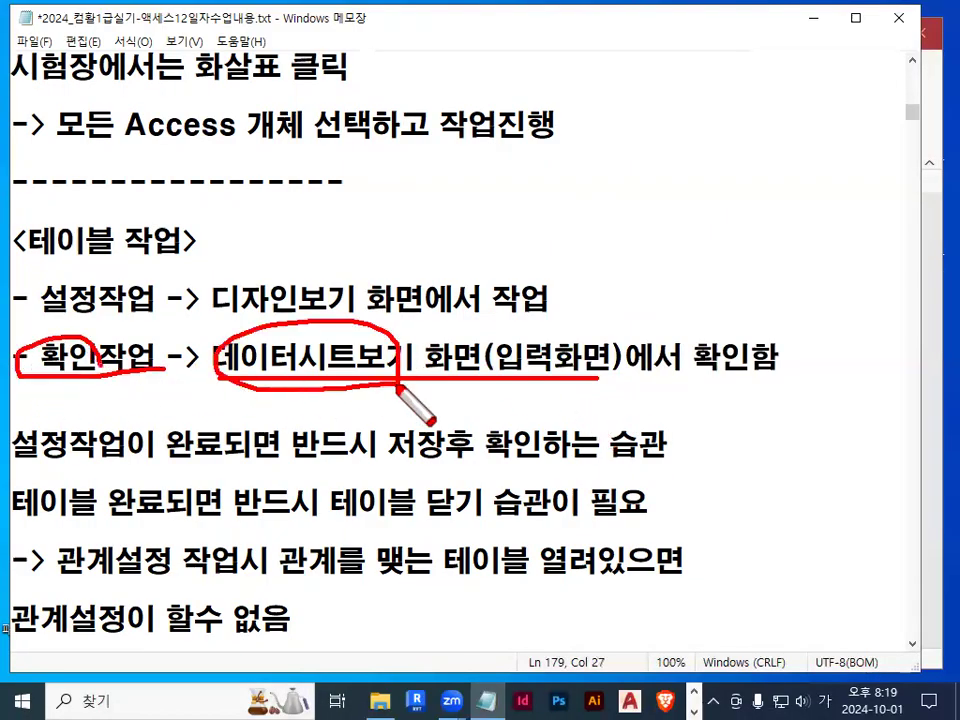
{"action": "key", "text": "Escape"}
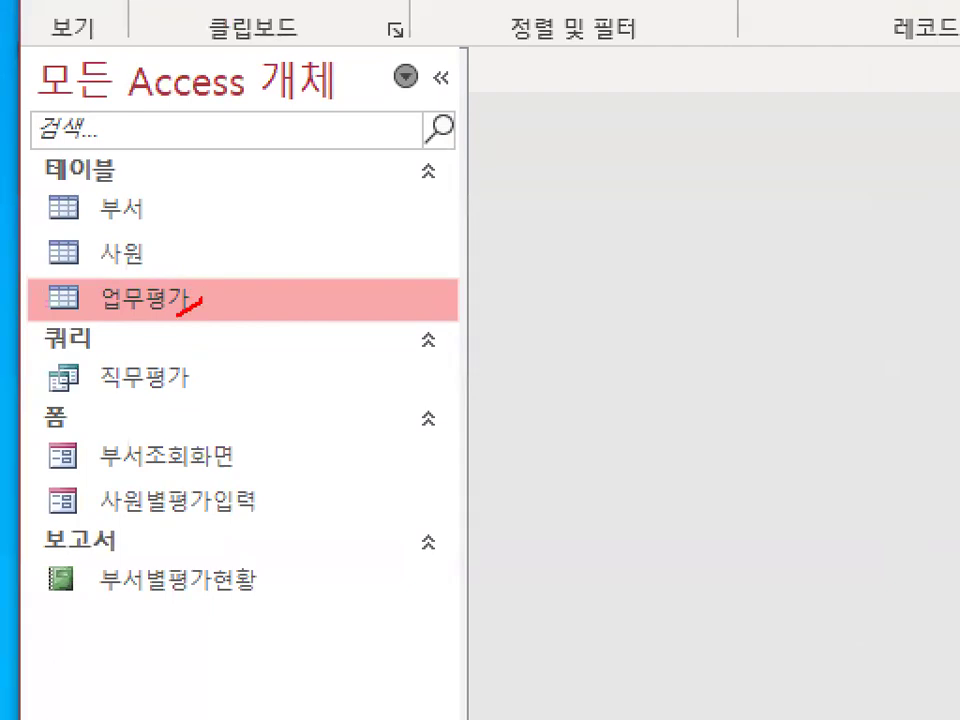
Switch to the Access database 출제유형01_문제 and open the 업무평가 table in Design View
{"action": "left_click_drag", "start_coordinate": [110, 269], "coordinate": [195, 283]}
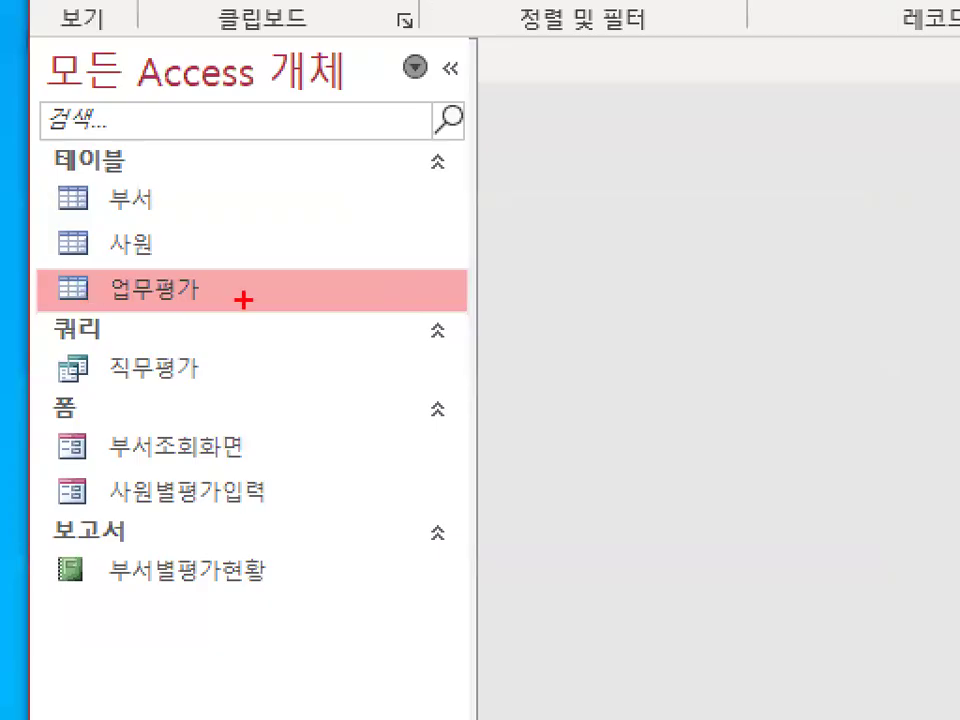
{"action": "mouse_move", "coordinate": [243, 300]}
{"action": "left_mouse_down"}
{"action": "mouse_move", "coordinate": [48, 290]}
{"action": "mouse_move", "coordinate": [50, 268]}
{"action": "left_mouse_up"}
{"action": "right_click", "coordinate": [77, 300]}
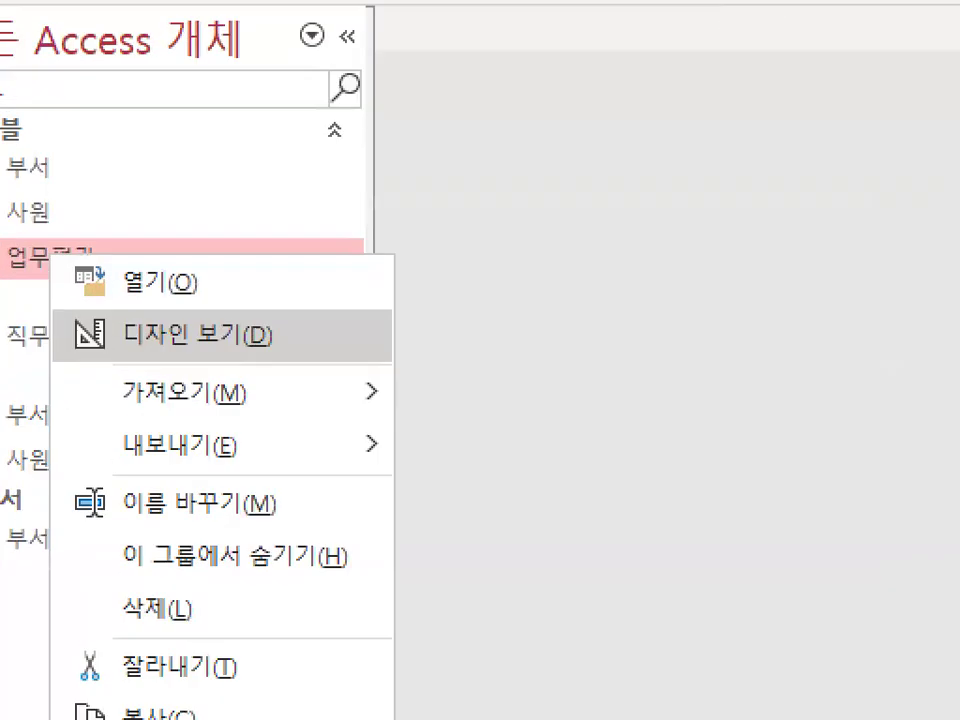
{"action": "left_click_drag", "start_coordinate": [136, 346], "coordinate": [196, 334]}
{"action": "left_click_drag", "start_coordinate": [287, 345], "coordinate": [265, 305]}
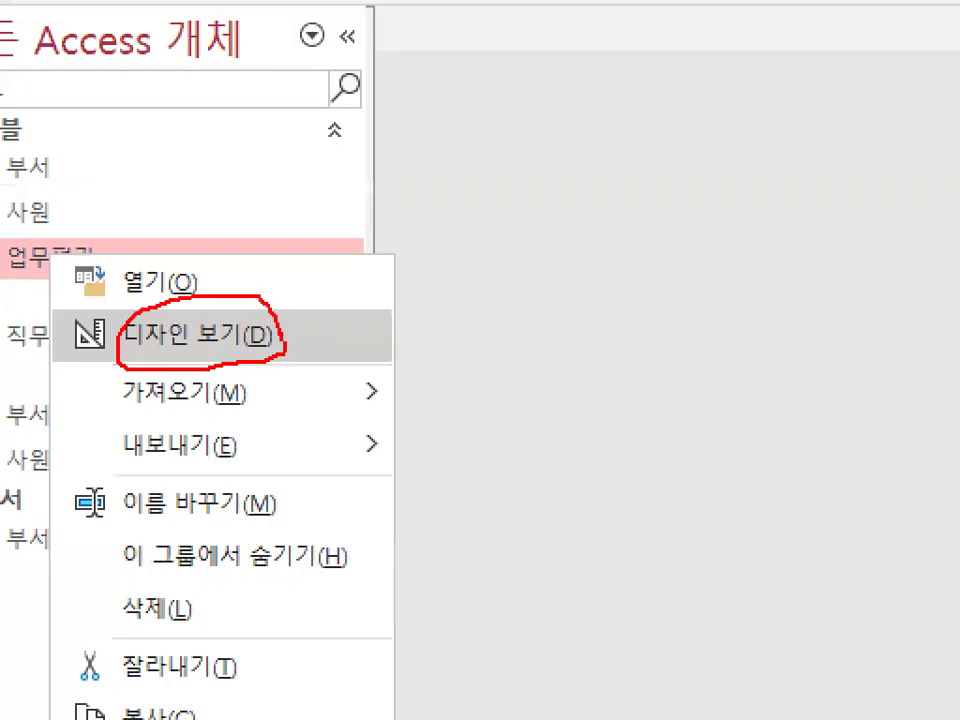
{"action": "right_click", "coordinate": [42, 263]}
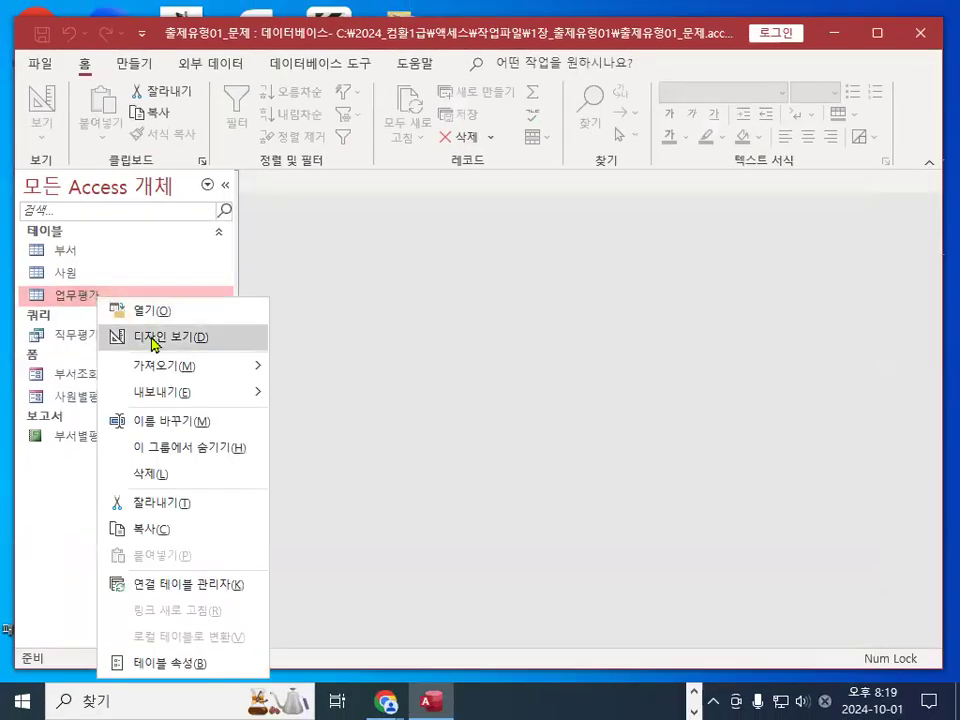
{"action": "left_click", "coordinate": [180, 339]}
Examine the field names, data types and field properties of the 업무평가 table, with the 사번 field selected
{"action": "mouse_move", "coordinate": [315, 232]}
{"action": "left_mouse_down"}
{"action": "mouse_move", "coordinate": [302, 227]}
{"action": "mouse_move", "coordinate": [315, 240]}
{"action": "left_mouse_up"}
{"action": "mouse_move", "coordinate": [640, 389]}
{"action": "left_mouse_down"}
{"action": "mouse_move", "coordinate": [586, 396]}
{"action": "mouse_move", "coordinate": [638, 385]}
{"action": "left_mouse_up"}
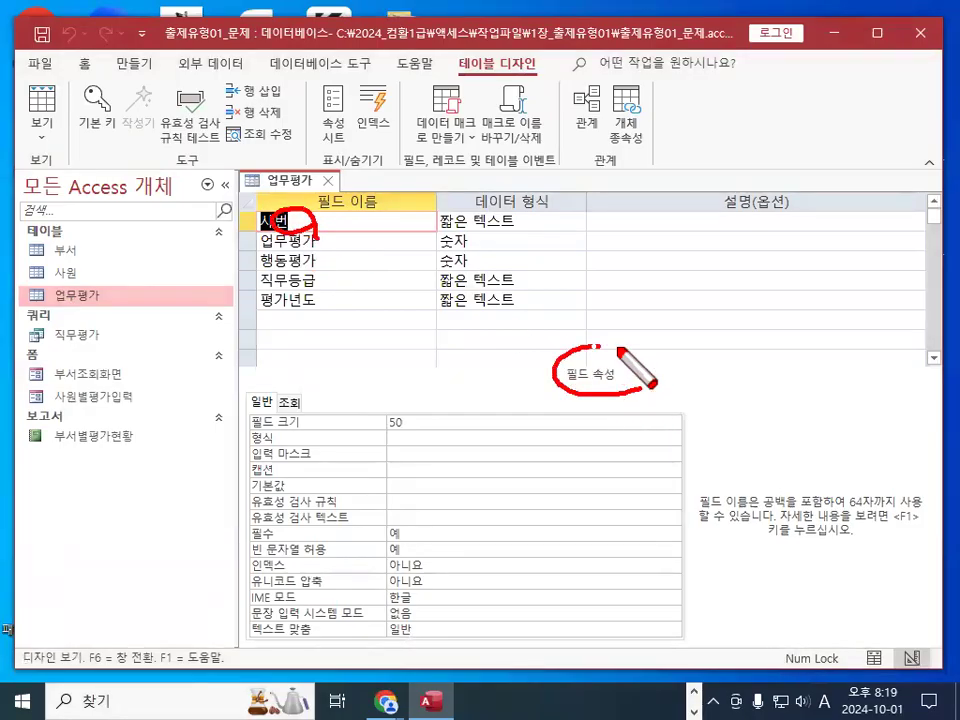
{"action": "mouse_move", "coordinate": [333, 252]}
{"action": "left_mouse_down"}
{"action": "mouse_move", "coordinate": [437, 418]}
{"action": "mouse_move", "coordinate": [432, 430]}
{"action": "mouse_move", "coordinate": [471, 404]}
{"action": "left_mouse_up"}
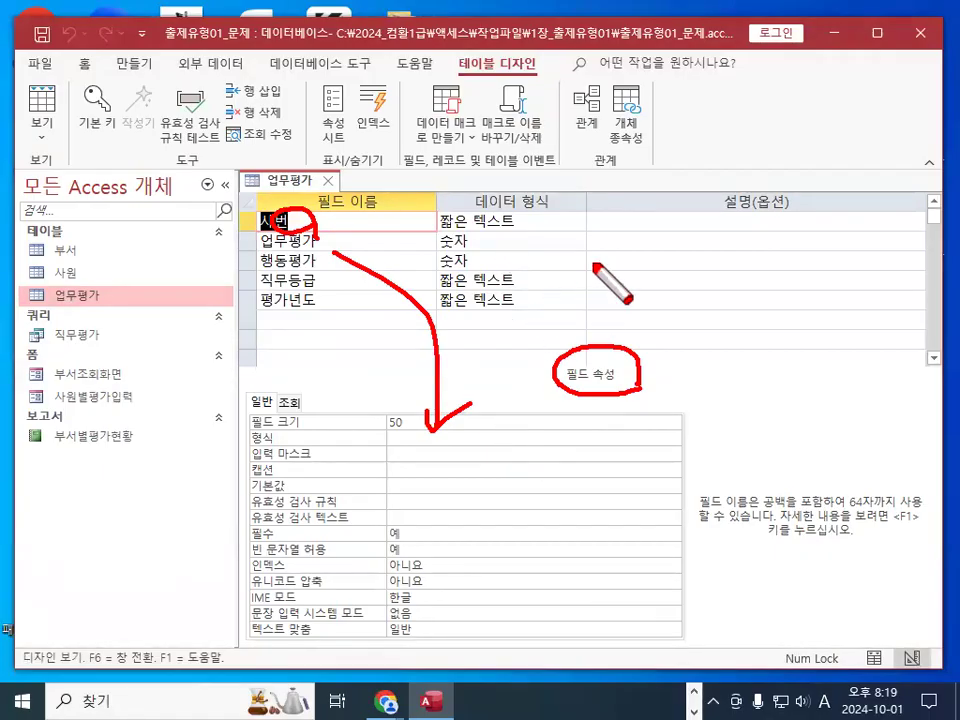
{"action": "key", "text": "Escape"}
{"action": "left_click", "coordinate": [326, 222]}
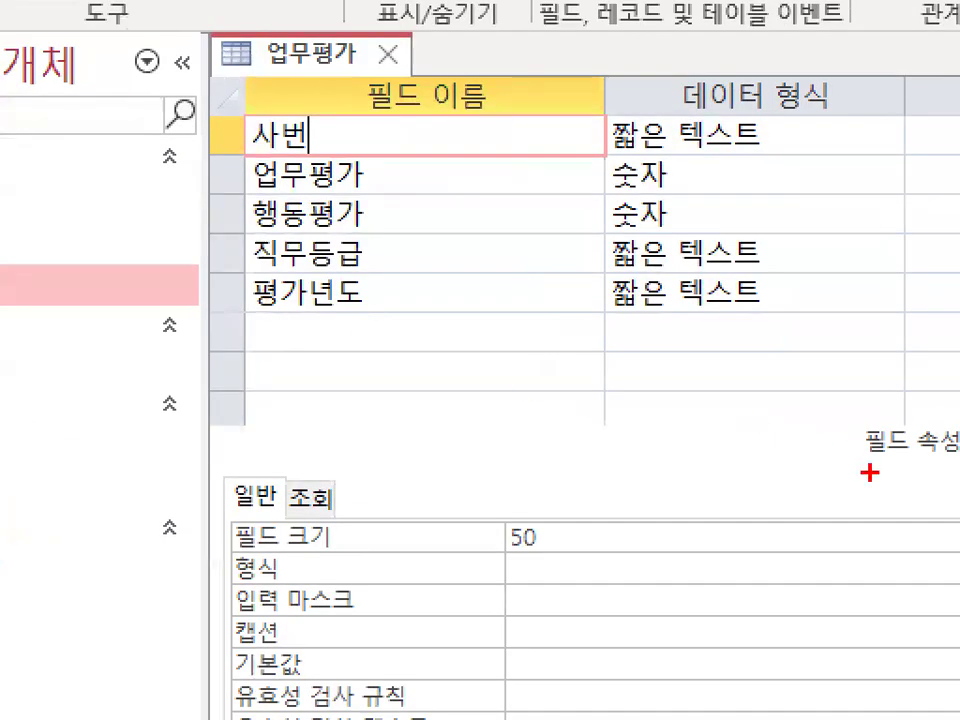
{"action": "left_click_drag", "start_coordinate": [606, 376], "coordinate": [565, 365]}
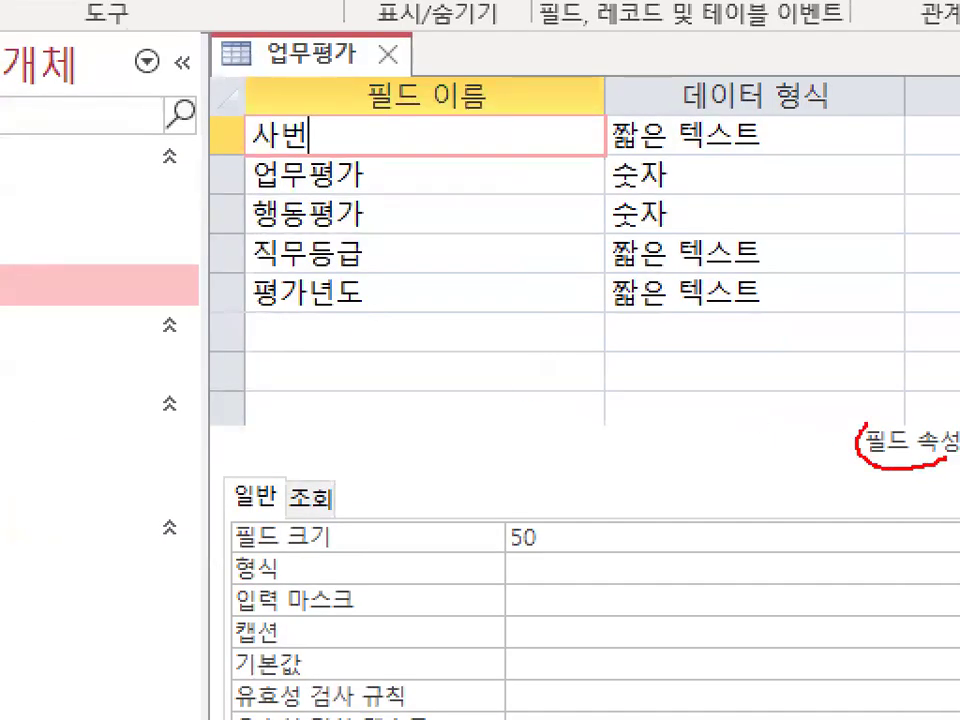
{"action": "left_click_drag", "start_coordinate": [945, 455], "coordinate": [866, 420]}
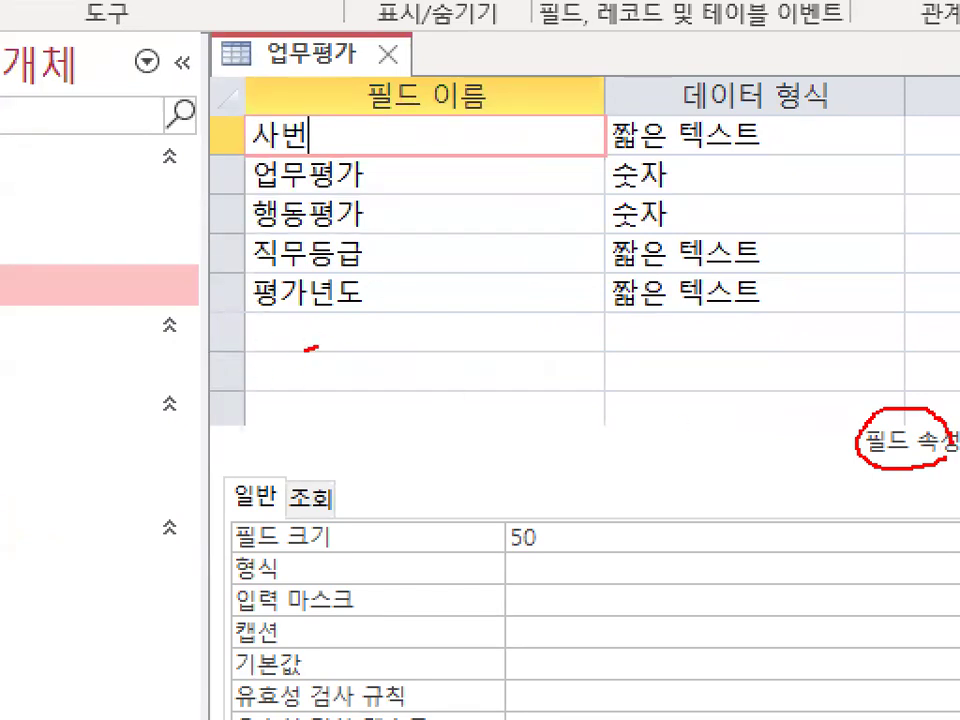
{"action": "mouse_move", "coordinate": [293, 106]}
{"action": "left_mouse_down"}
{"action": "mouse_move", "coordinate": [251, 80]}
{"action": "mouse_move", "coordinate": [316, 42]}
{"action": "left_mouse_up"}
{"action": "left_click_drag", "start_coordinate": [712, 64], "coordinate": [756, 98]}
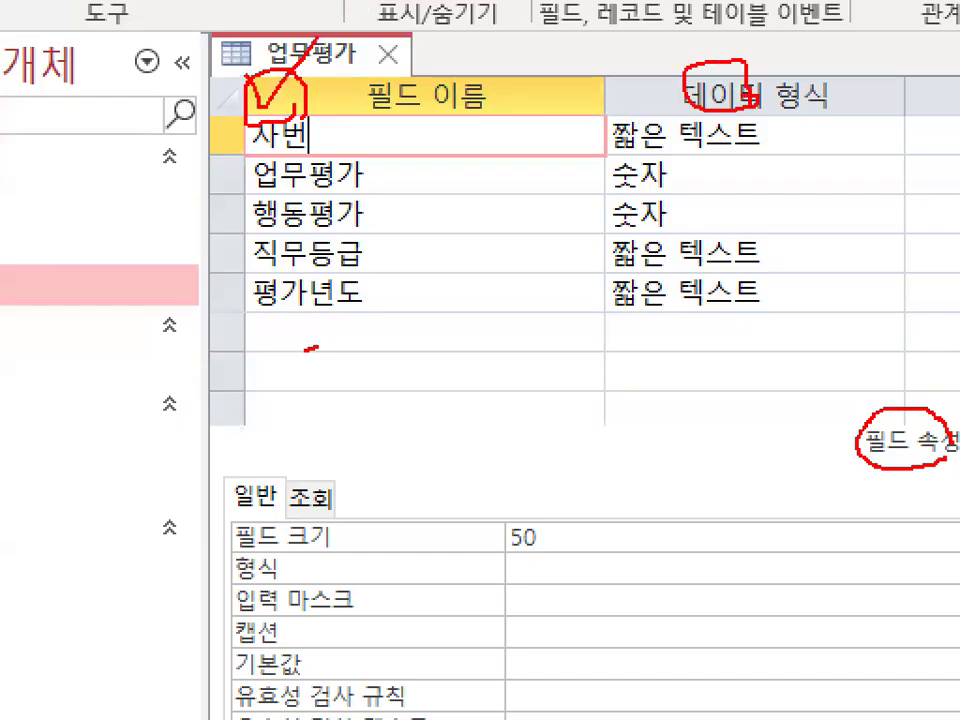
{"action": "key", "text": "Escape"}
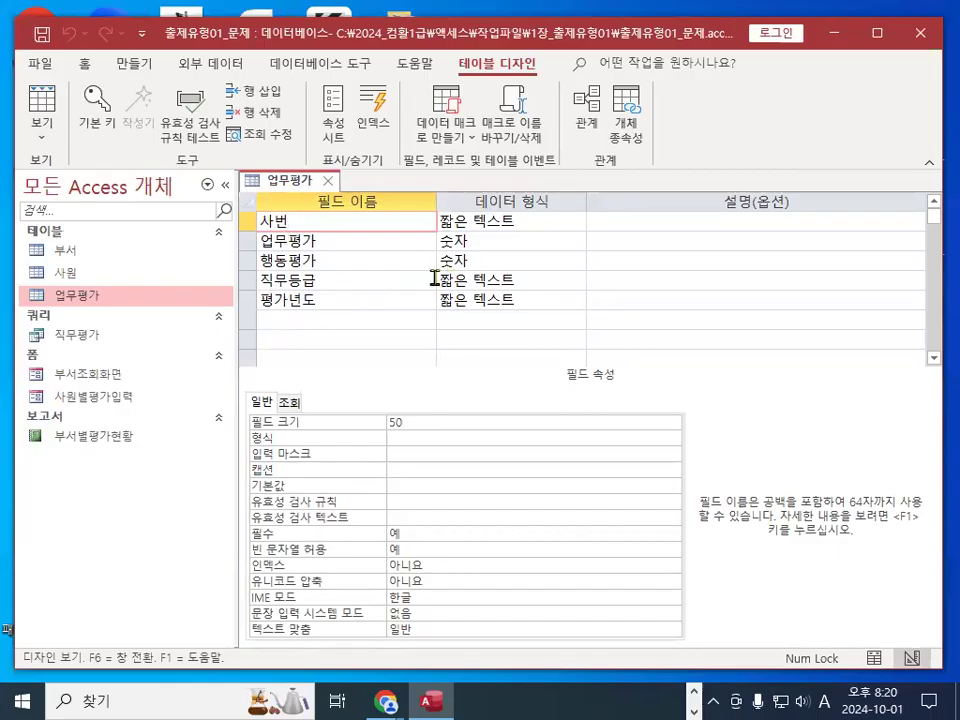
{"action": "key", "text": "ctrl+2"}
{"action": "mouse_move", "coordinate": [603, 427]}
{"action": "left_mouse_down"}
{"action": "mouse_move", "coordinate": [232, 505]}
{"action": "mouse_move", "coordinate": [445, 230]}
{"action": "mouse_move", "coordinate": [561, 456]}
{"action": "left_mouse_up"}
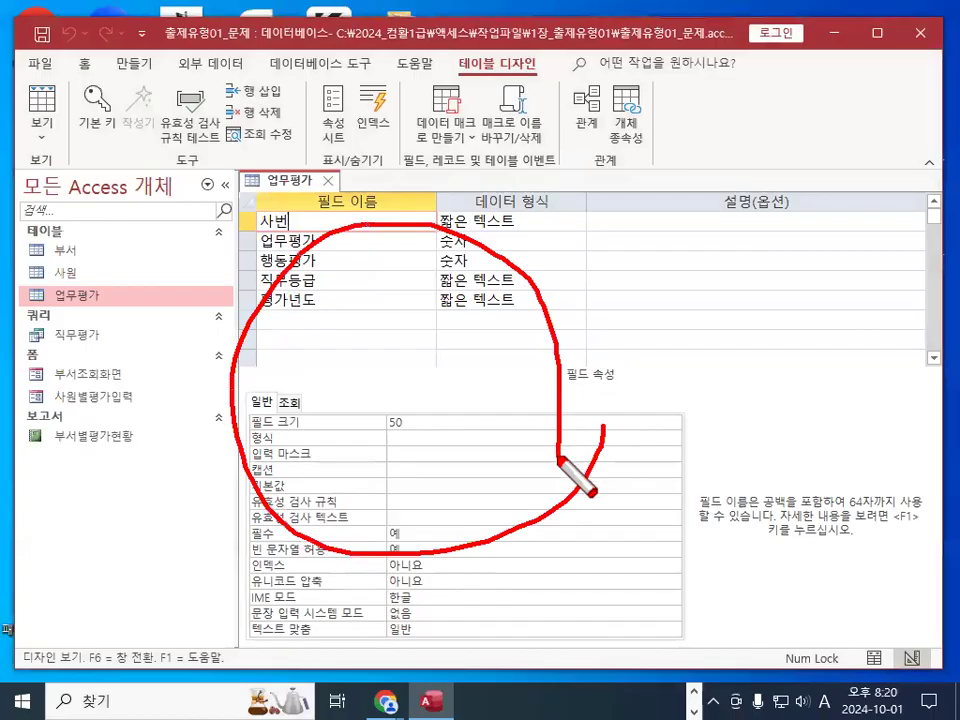
{"action": "key", "text": "Escape"}
{"action": "key", "text": "ctrl+1"}
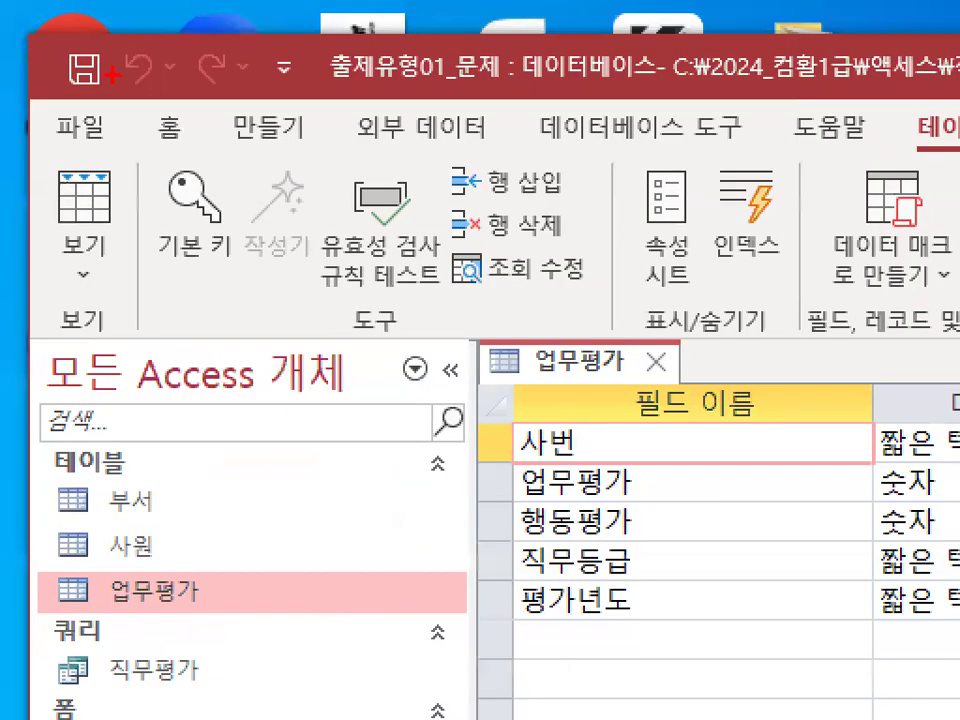
{"action": "key", "text": "Escape"}
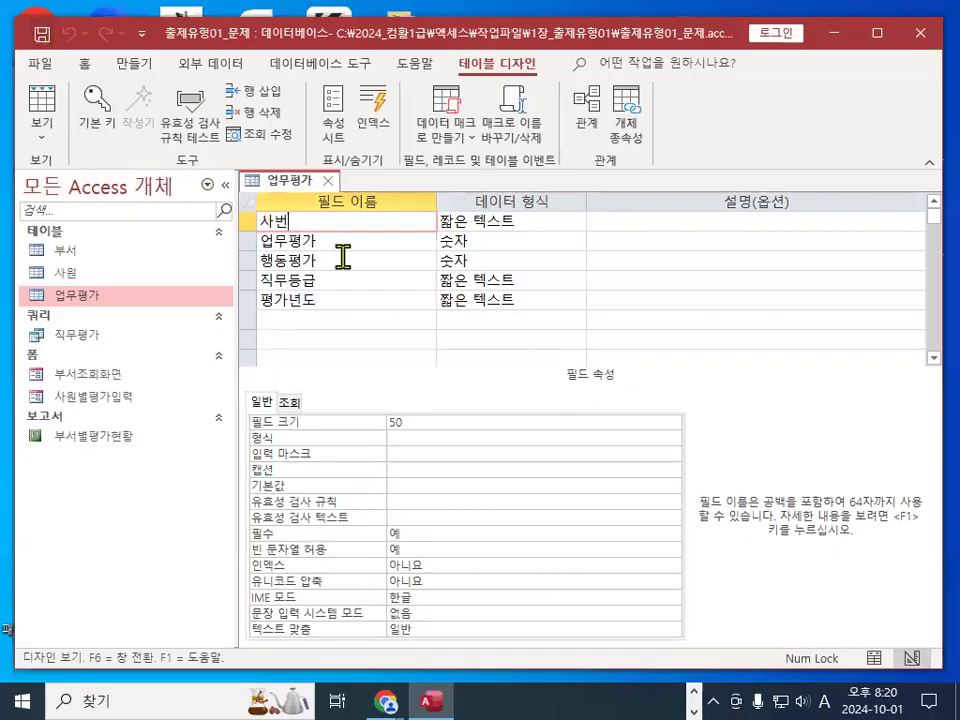
{"action": "key", "text": "ctrl+1"}
{"action": "left_click", "coordinate": [276, 211]}
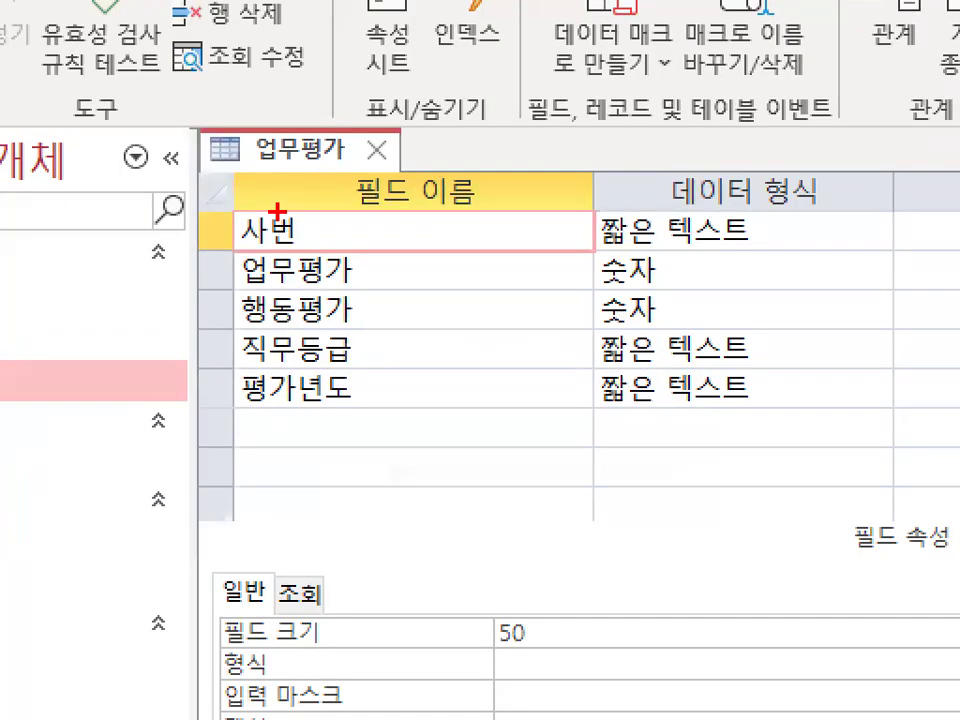
{"action": "mouse_move", "coordinate": [340, 163]}
{"action": "left_mouse_down"}
{"action": "mouse_move", "coordinate": [240, 135]}
{"action": "mouse_move", "coordinate": [345, 135]}
{"action": "left_mouse_up"}
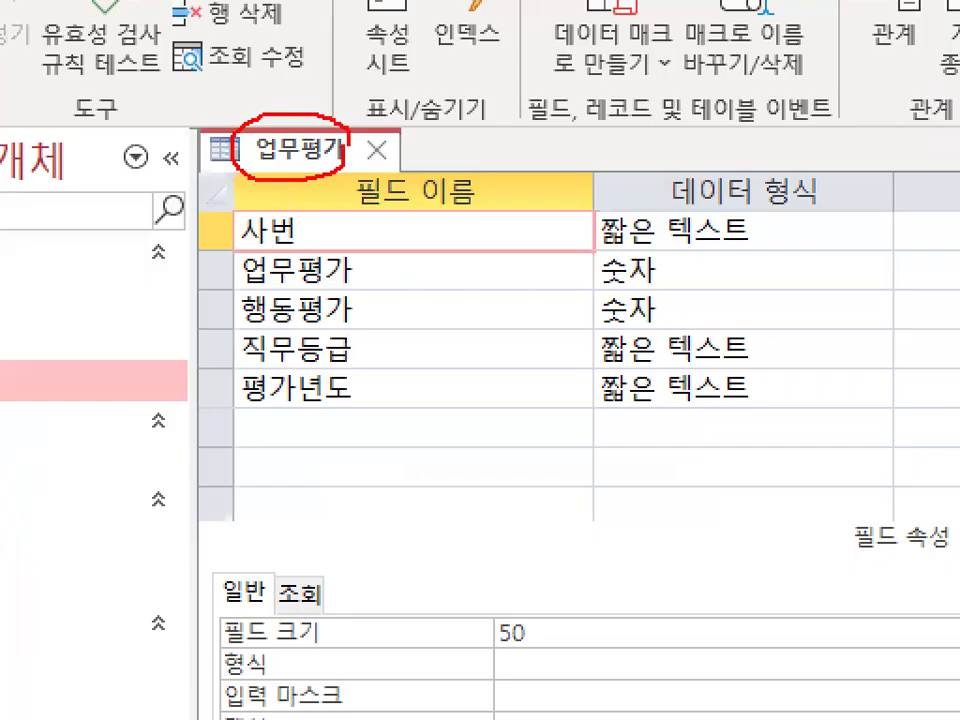
{"action": "key", "text": "Escape"}
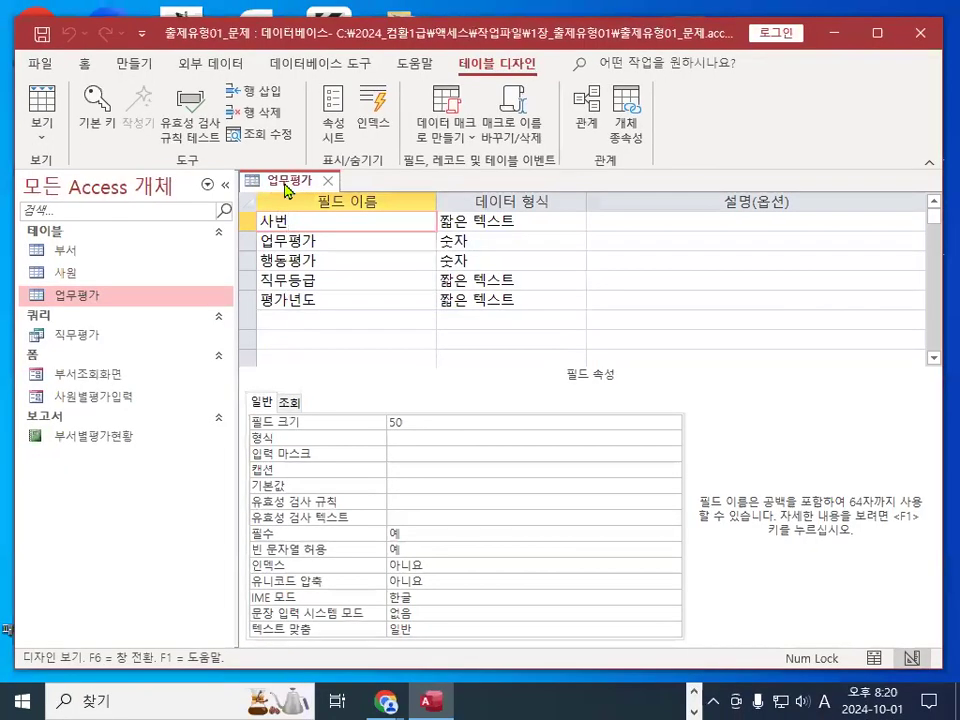
{"action": "right_click", "coordinate": [287, 185]}
{"action": "key", "text": "ctrl+1"}
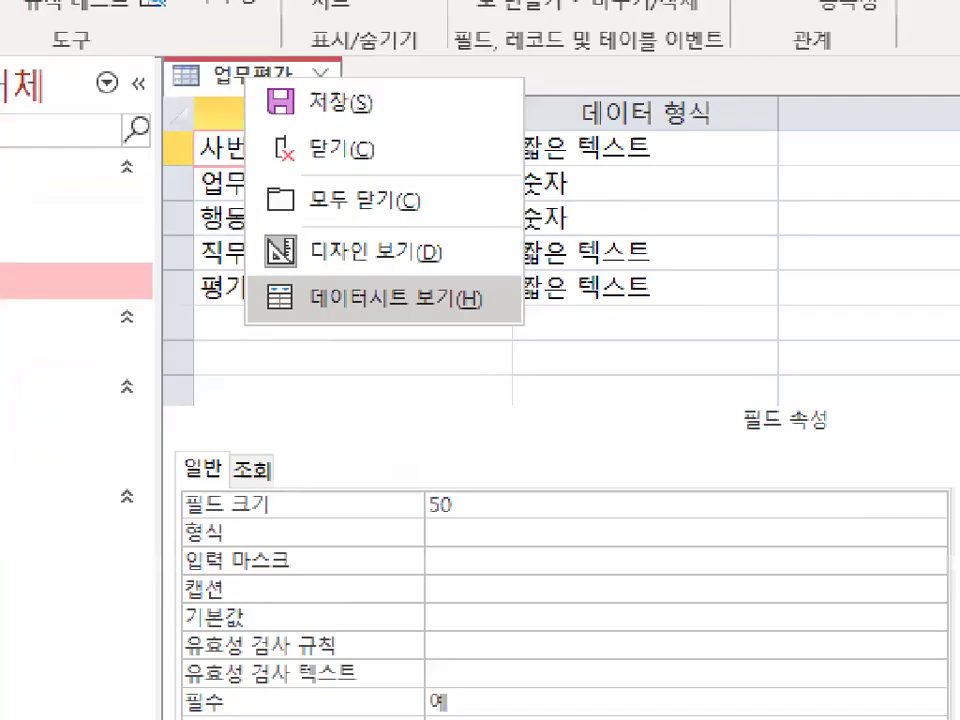
{"action": "left_click", "coordinate": [315, 317]}
{"action": "left_click_drag", "start_coordinate": [281, 320], "coordinate": [495, 319]}
{"action": "left_click_drag", "start_coordinate": [383, 240], "coordinate": [481, 150]}
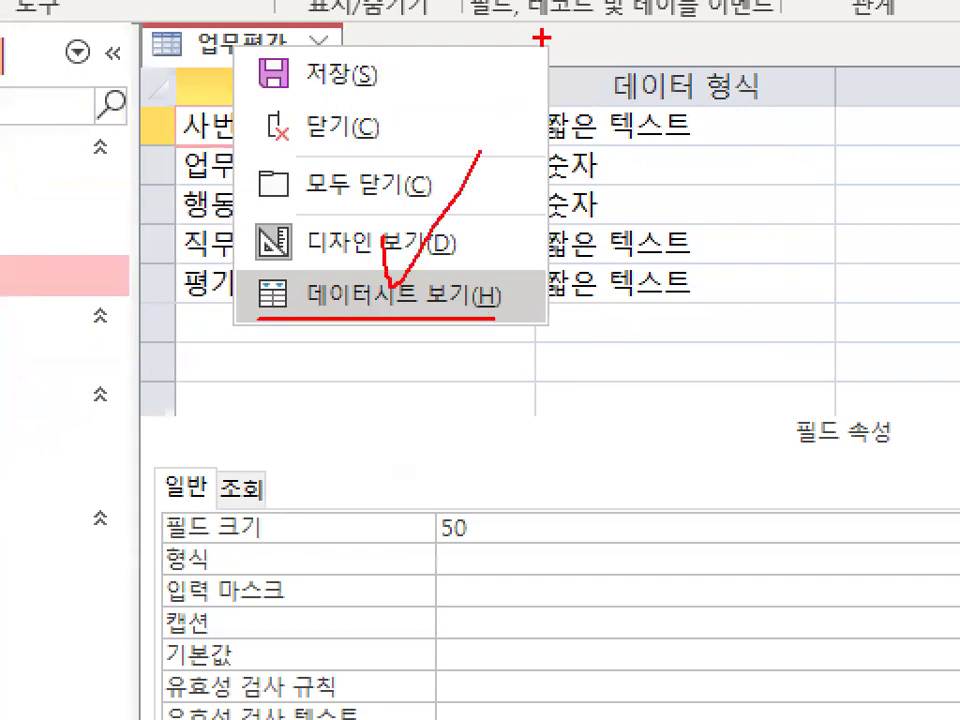
{"action": "key", "text": "Escape"}
Switch the 업무평가 table from Design View to Datasheet View
{"action": "key", "text": "ctrl+1"}
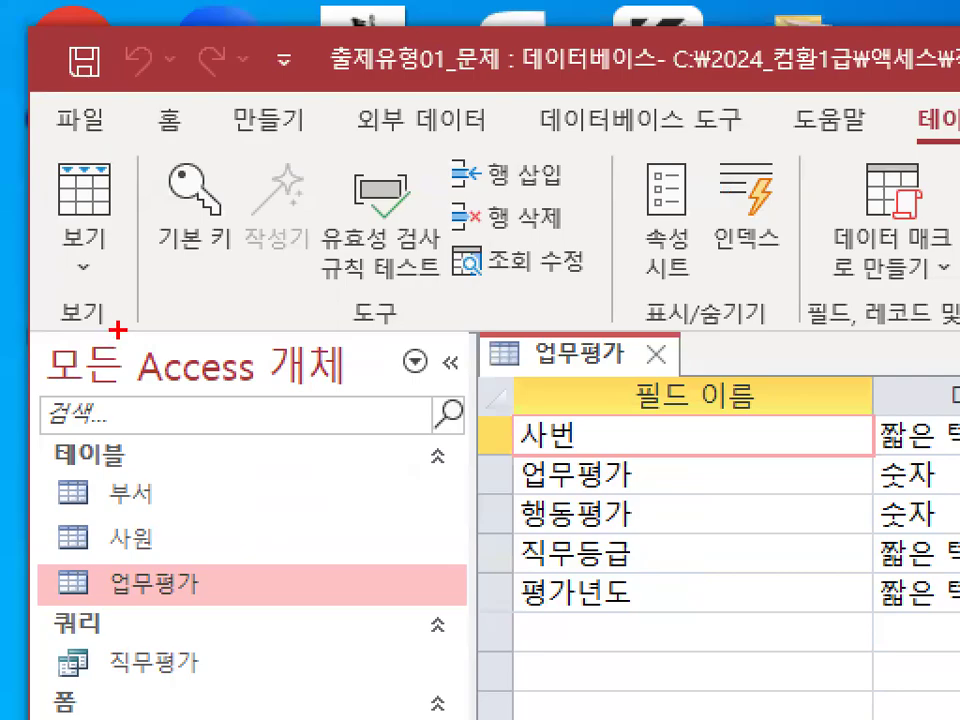
{"action": "left_click_drag", "start_coordinate": [118, 321], "coordinate": [57, 282]}
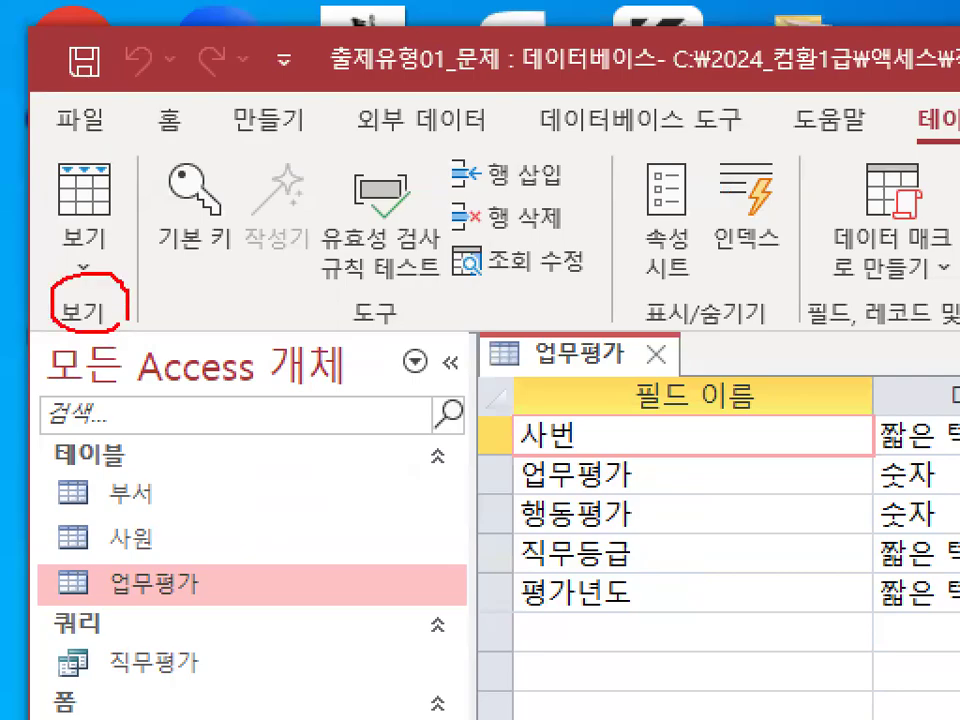
{"action": "mouse_move", "coordinate": [150, 215]}
{"action": "left_mouse_down"}
{"action": "mouse_move", "coordinate": [22, 180]}
{"action": "mouse_move", "coordinate": [102, 122]}
{"action": "left_mouse_up"}
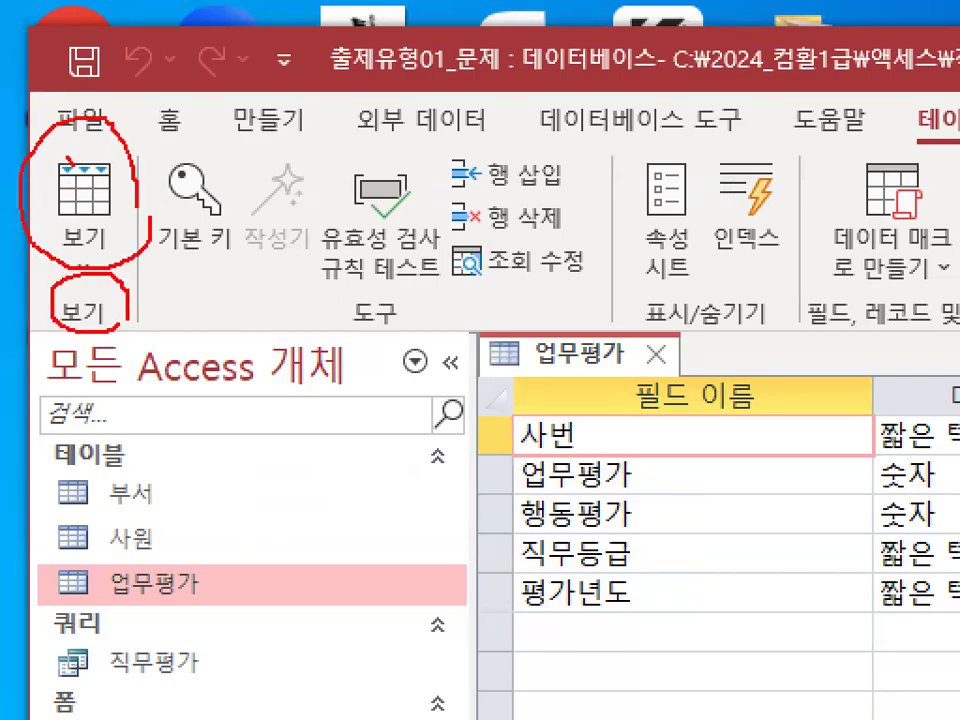
{"action": "left_click_drag", "start_coordinate": [70, 160], "coordinate": [212, 68]}
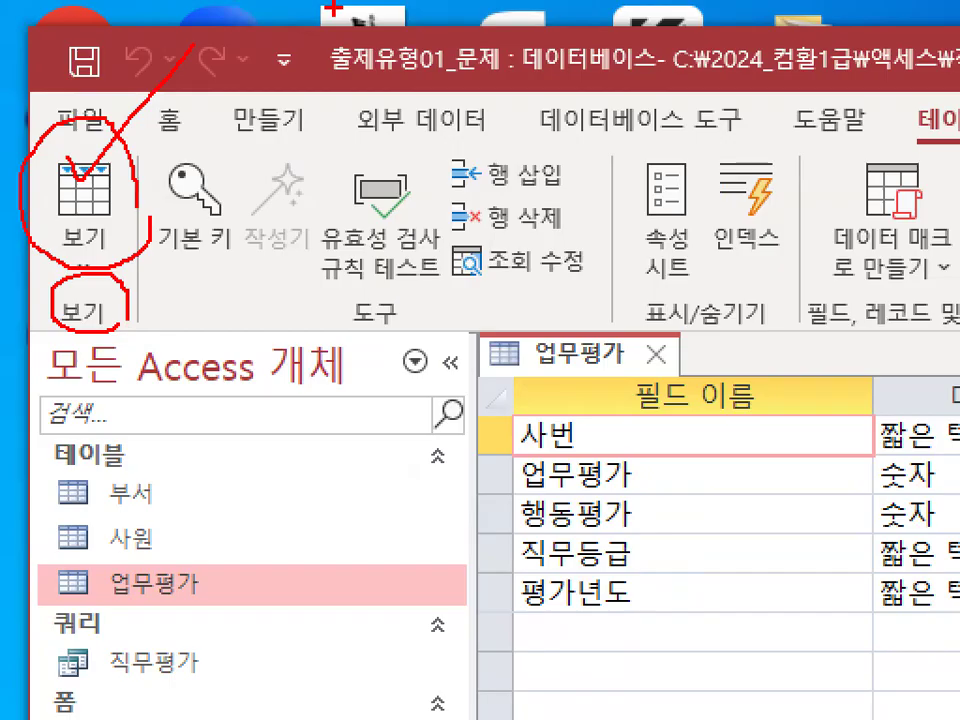
{"action": "key", "text": "Escape"}
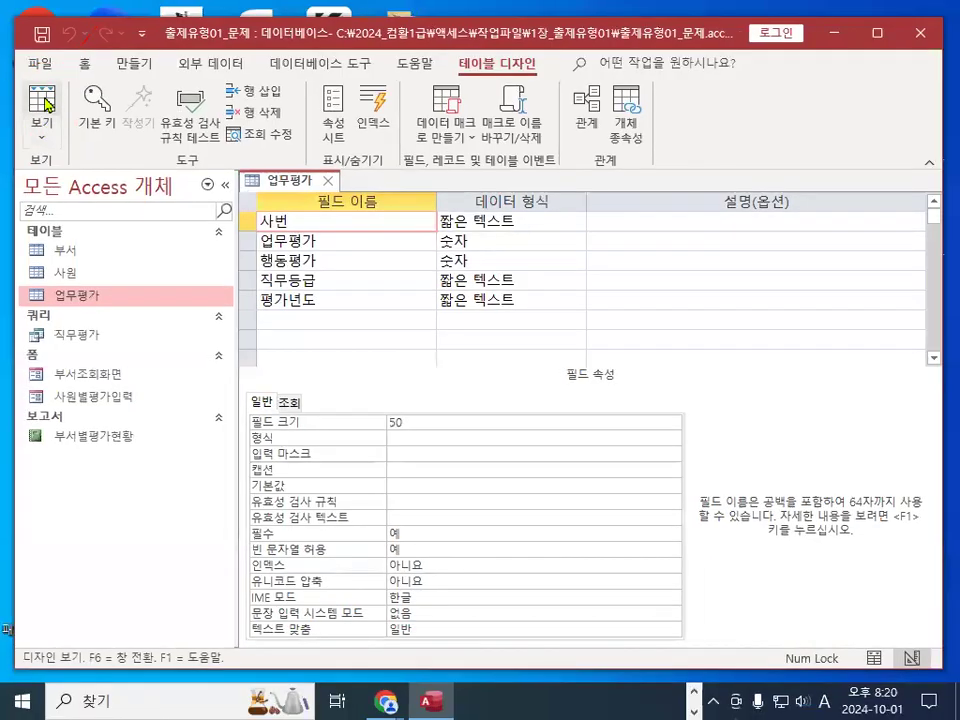
{"action": "left_click", "coordinate": [42, 100]}
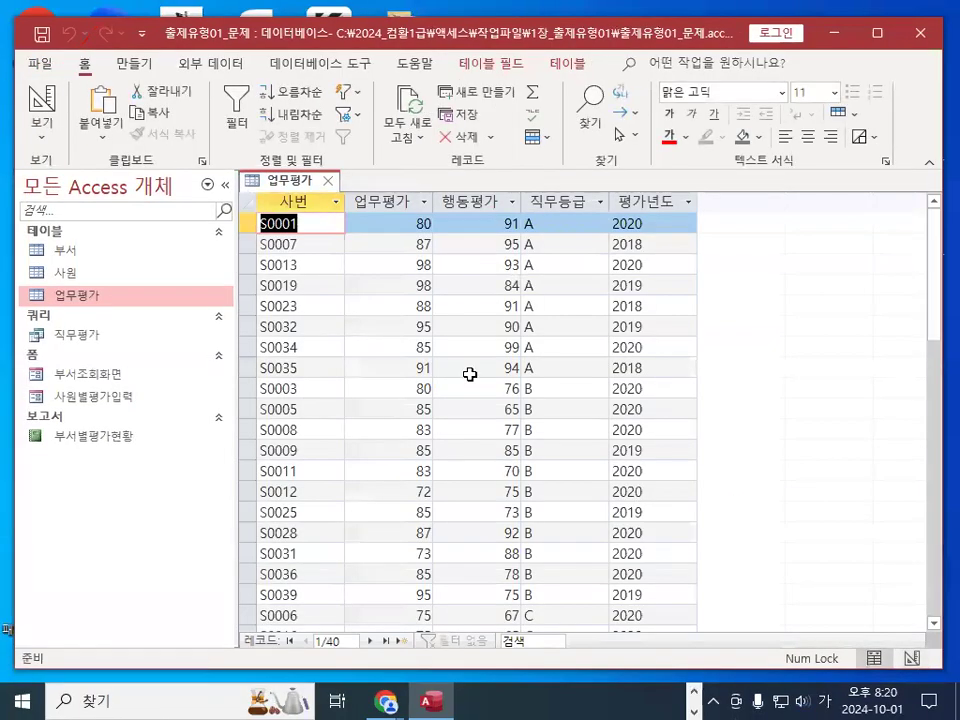
{"action": "key", "text": "ctrl+1"}
{"action": "left_click", "coordinate": [470, 373]}
{"action": "mouse_move", "coordinate": [633, 369]}
{"action": "left_mouse_down"}
{"action": "mouse_move", "coordinate": [372, 501]}
{"action": "mouse_move", "coordinate": [596, 442]}
{"action": "left_mouse_up"}
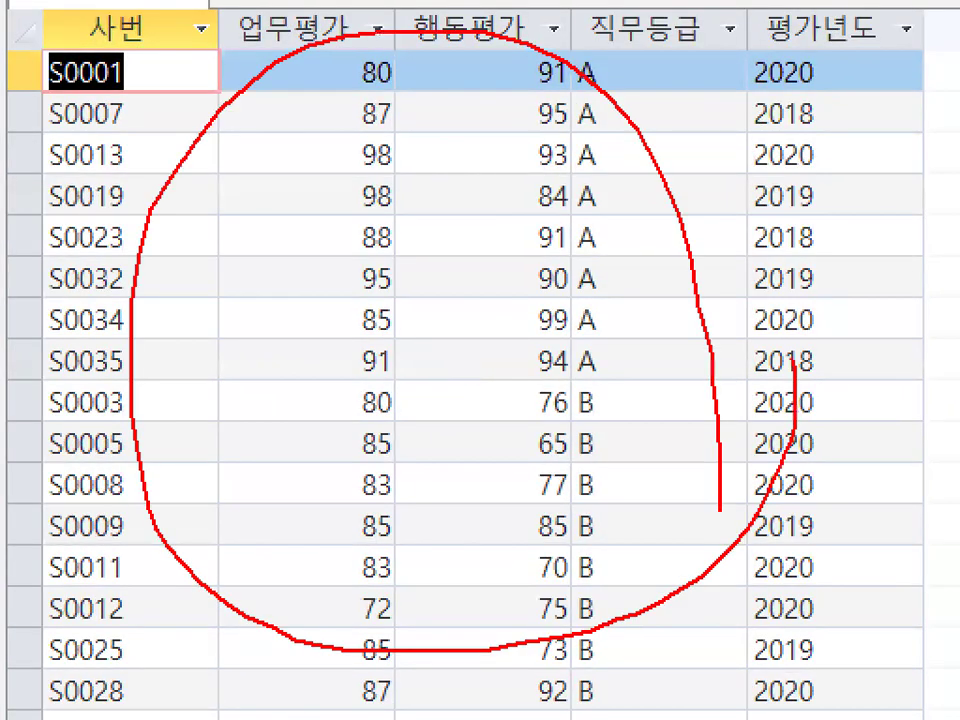
{"action": "key", "text": "Escape"}
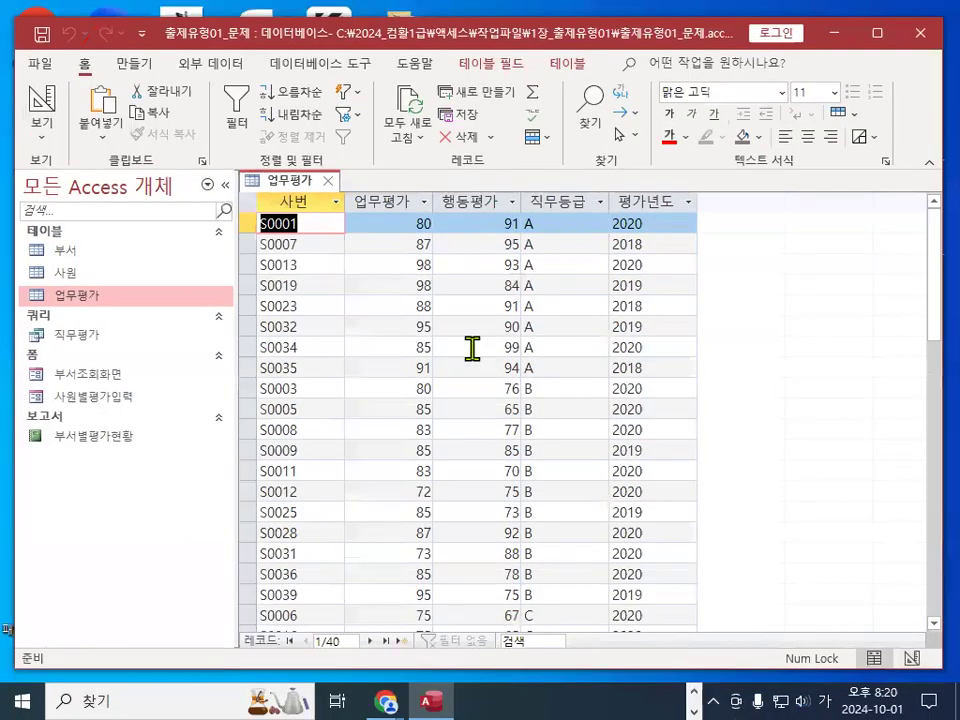
Switch the 업무평가 table from Datasheet View back to Design View
{"action": "key", "text": "ctrl+1"}
{"action": "left_click", "coordinate": [14, 85]}
{"action": "left_click_drag", "start_coordinate": [56, 95], "coordinate": [50, 113]}
{"action": "left_click_drag", "start_coordinate": [102, 141], "coordinate": [113, 96]}
{"action": "key", "text": "Escape"}
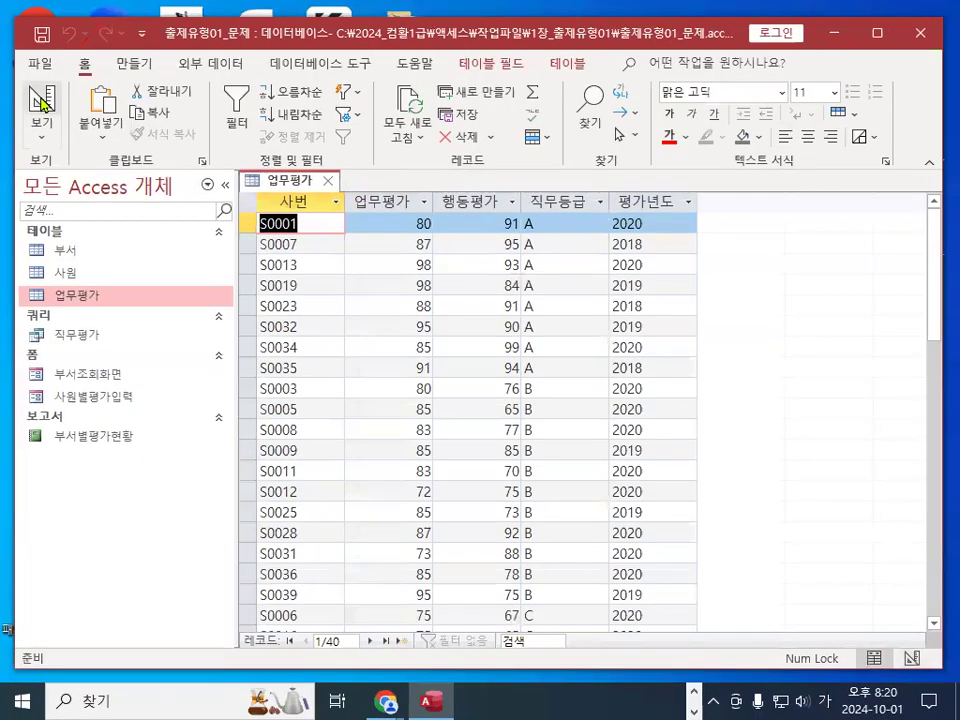
{"action": "left_click", "coordinate": [90, 128]}
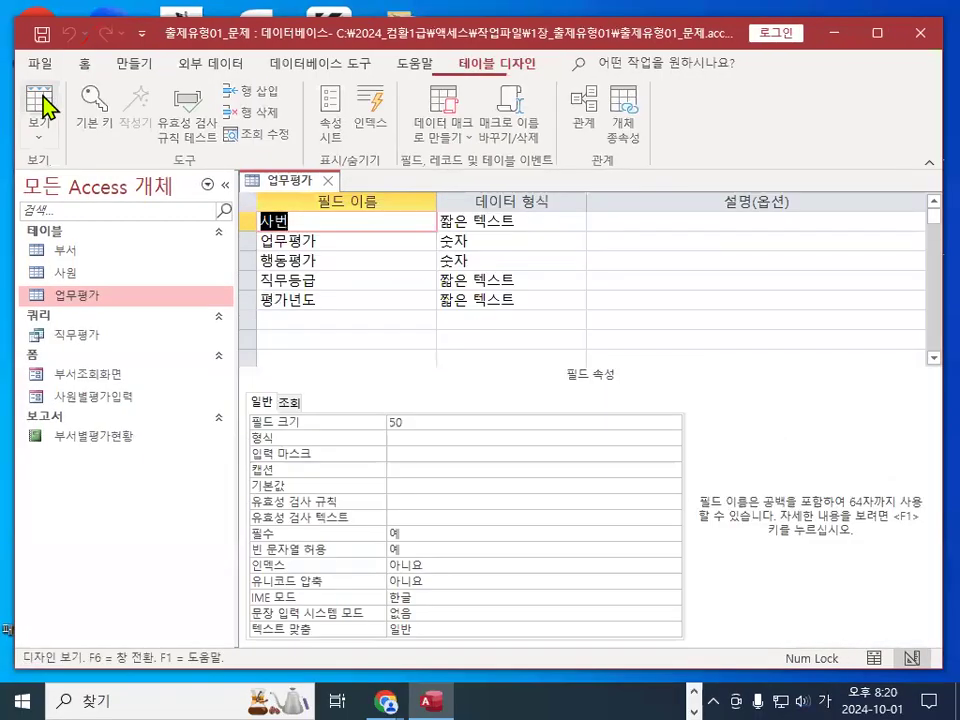
Show the 업무평가 table in Datasheet View once more and return it to Design View
{"action": "right_click", "coordinate": [283, 184]}
{"action": "left_click", "coordinate": [365, 308]}
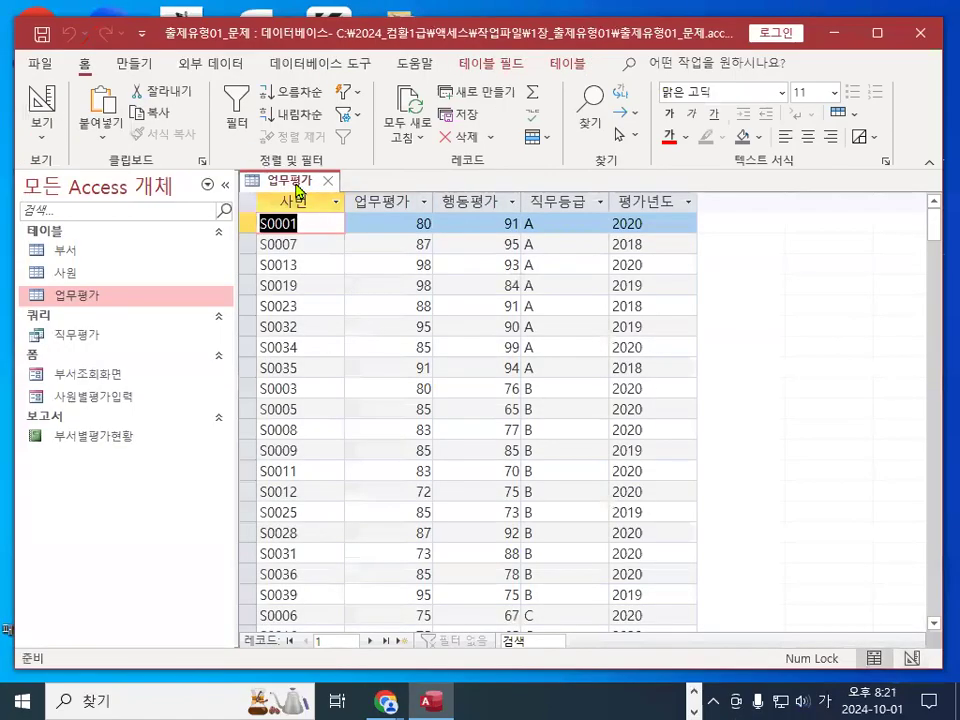
{"action": "right_click", "coordinate": [297, 190]}
{"action": "left_click", "coordinate": [354, 279]}
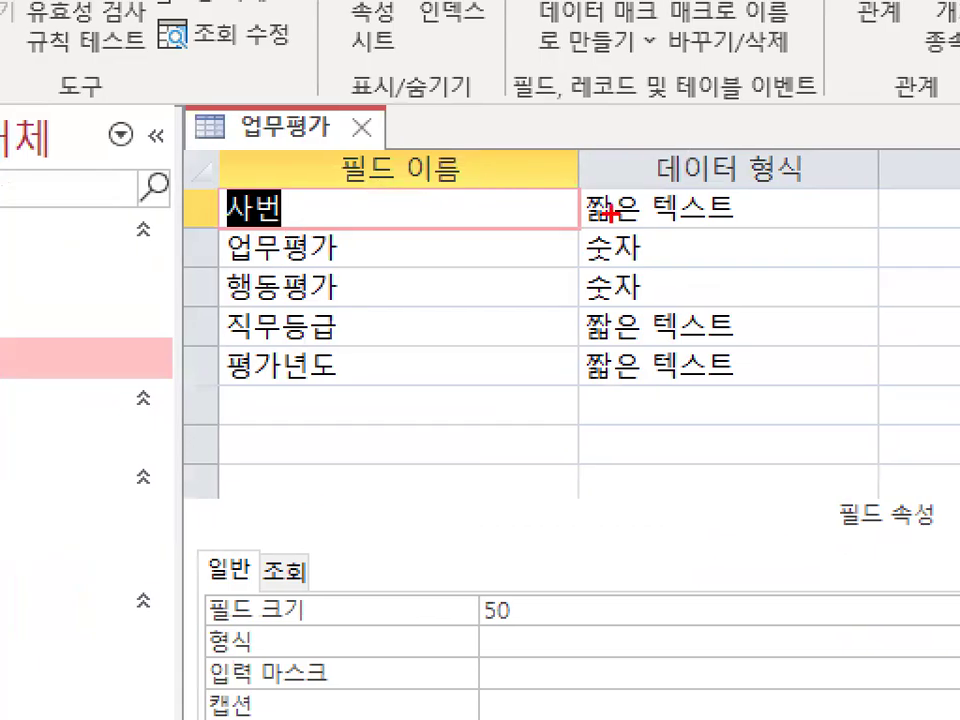
Examine the 사번 and 평가년도 fields in the 업무평가 table's design
{"action": "mouse_move", "coordinate": [475, 259]}
{"action": "left_mouse_down"}
{"action": "mouse_move", "coordinate": [330, 133]}
{"action": "mouse_move", "coordinate": [406, 319]}
{"action": "left_mouse_up"}
{"action": "key", "text": "Escape"}
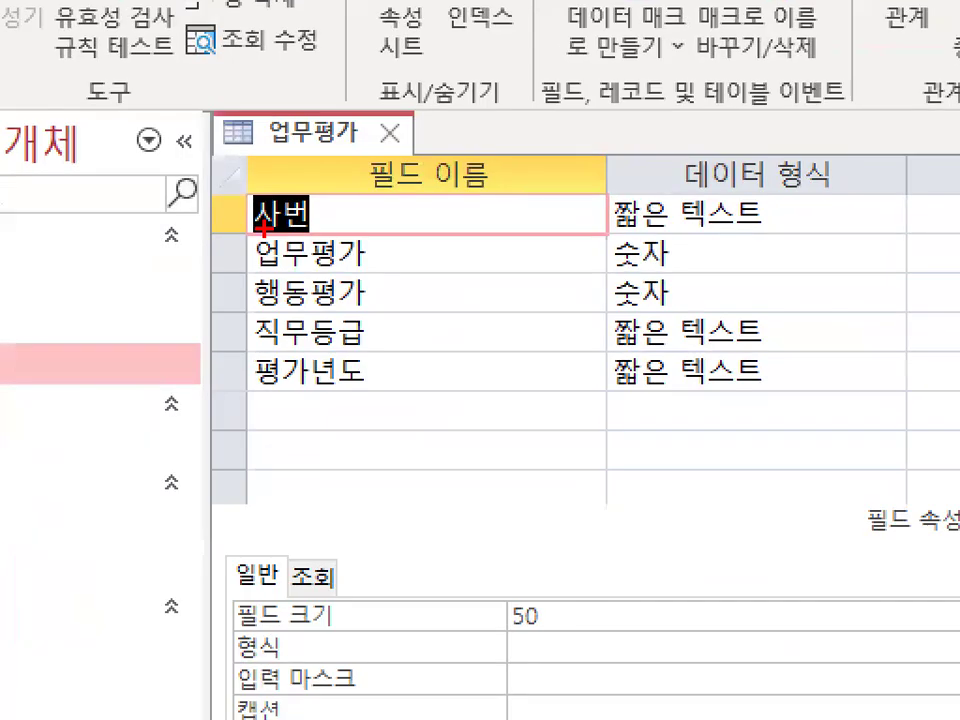
{"action": "left_click_drag", "start_coordinate": [262, 218], "coordinate": [290, 227]}
{"action": "left_click_drag", "start_coordinate": [297, 396], "coordinate": [359, 386]}
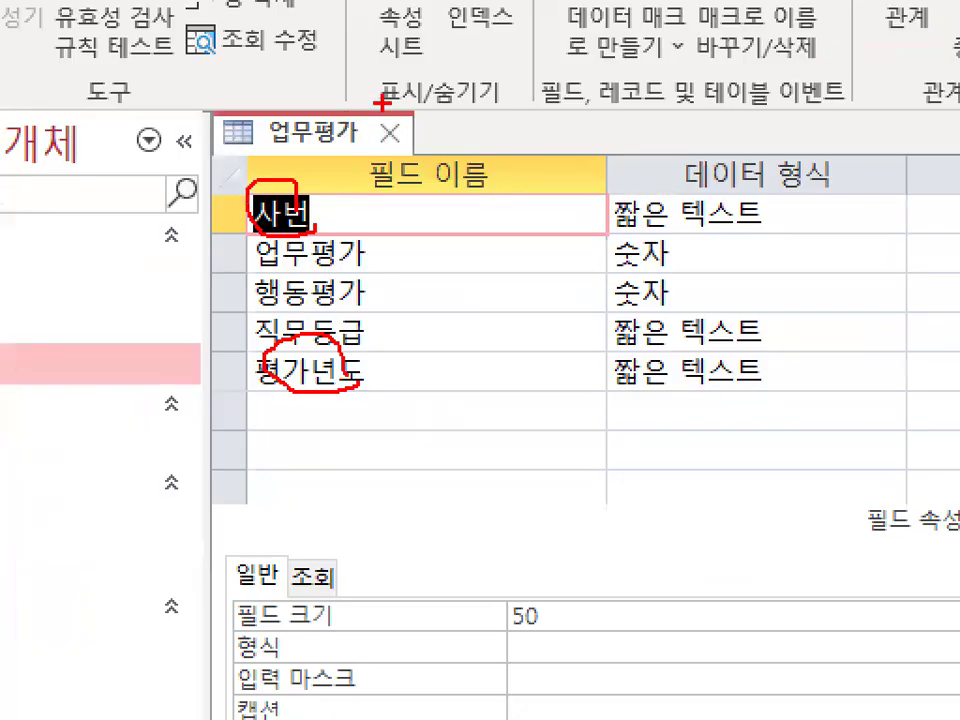
{"action": "key", "text": "Escape"}
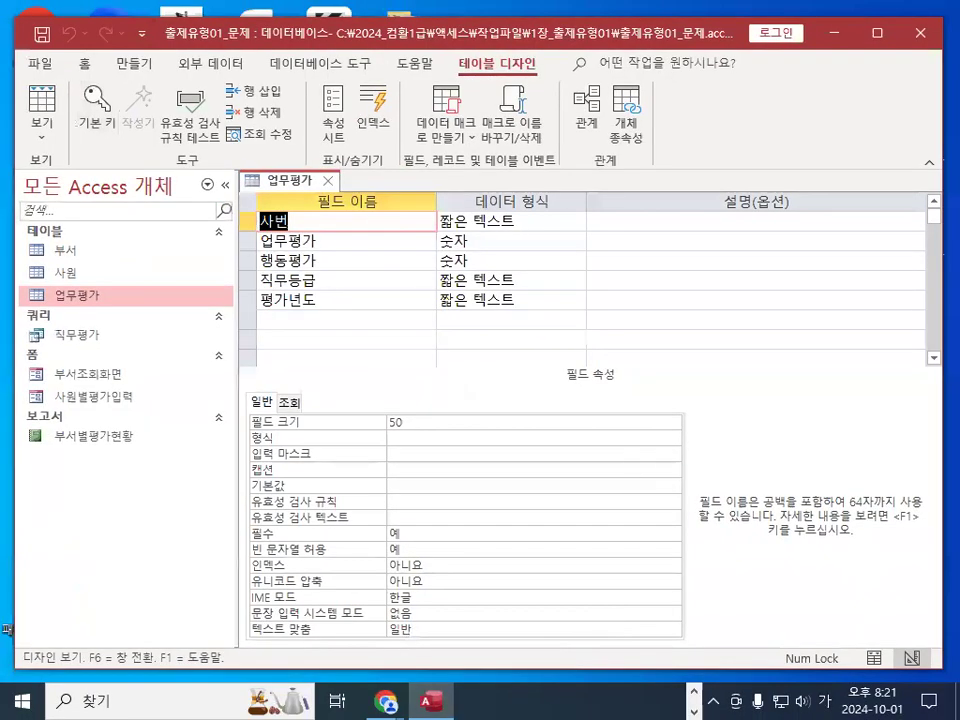
Switch to the Notepad class notes and read the 1번문항 section on 기본키 rules and setting a primary key on several fields
{"action": "key", "text": "alt+Tab"}
{"action": "scroll", "coordinate": [521, 544], "scroll_direction": "down", "scroll_amount": 3}
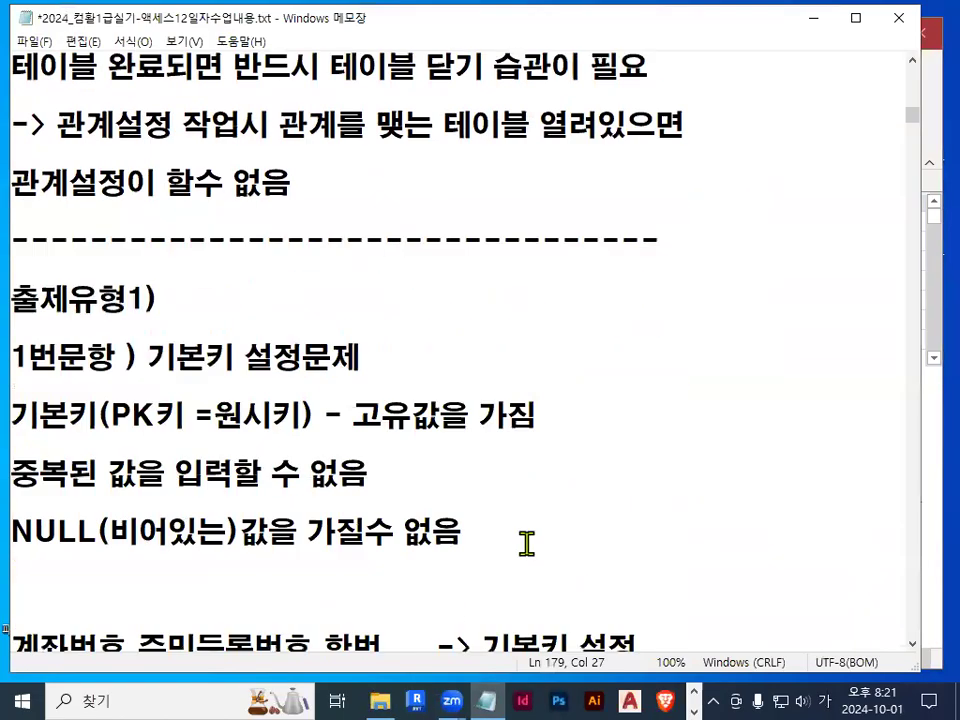
{"action": "key", "text": "ctrl+2"}
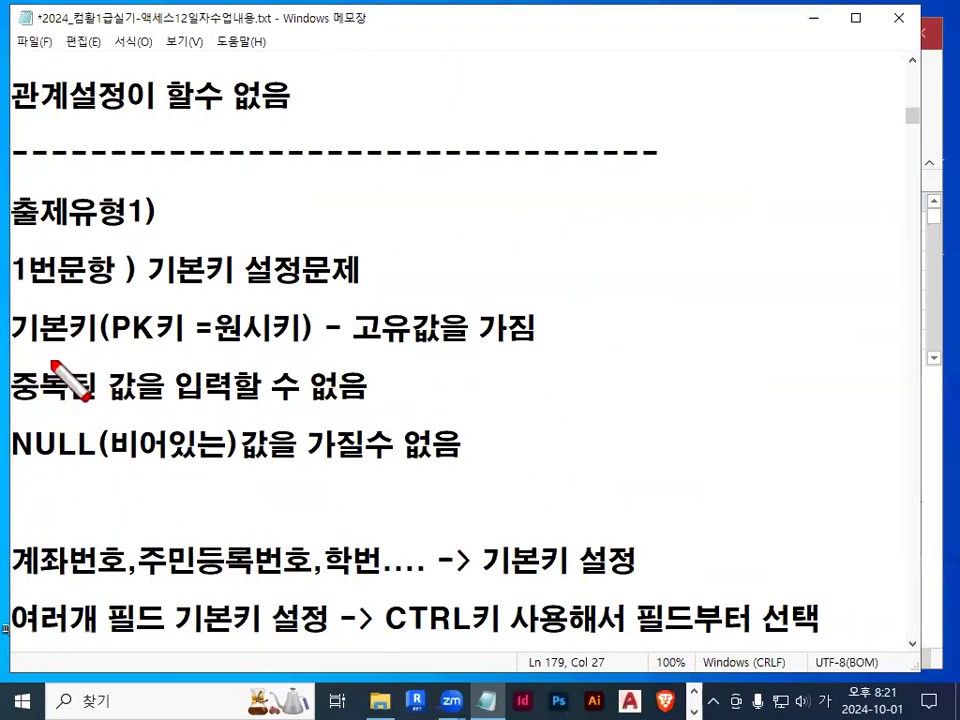
{"action": "left_click_drag", "start_coordinate": [104, 348], "coordinate": [282, 345]}
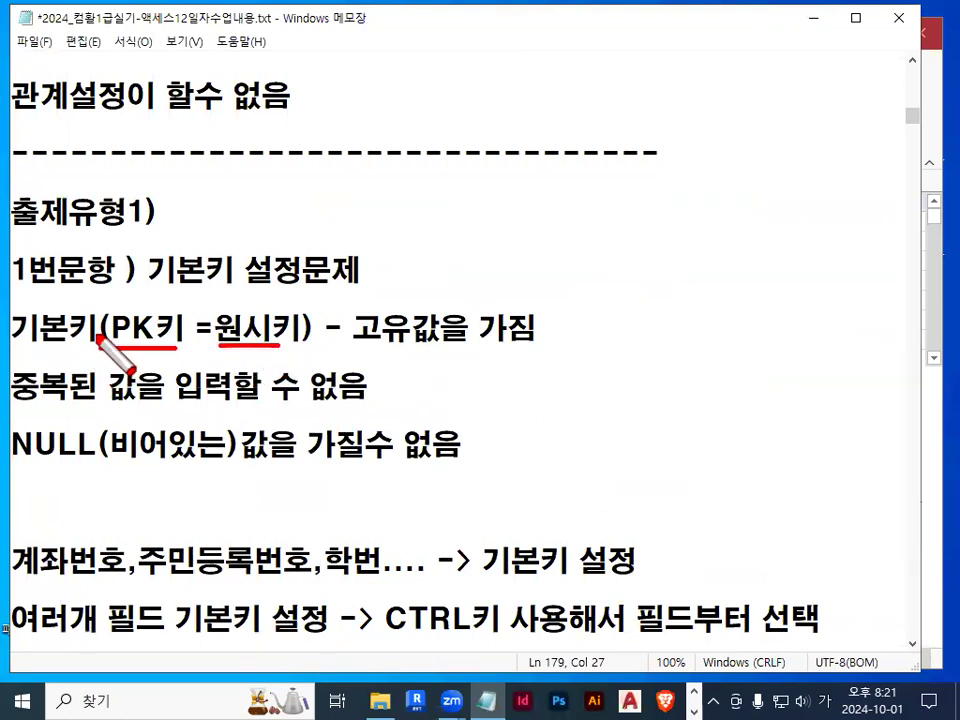
{"action": "left_click_drag", "start_coordinate": [100, 342], "coordinate": [14, 350]}
{"action": "left_click_drag", "start_coordinate": [354, 348], "coordinate": [533, 347]}
{"action": "left_click_drag", "start_coordinate": [10, 398], "coordinate": [367, 408]}
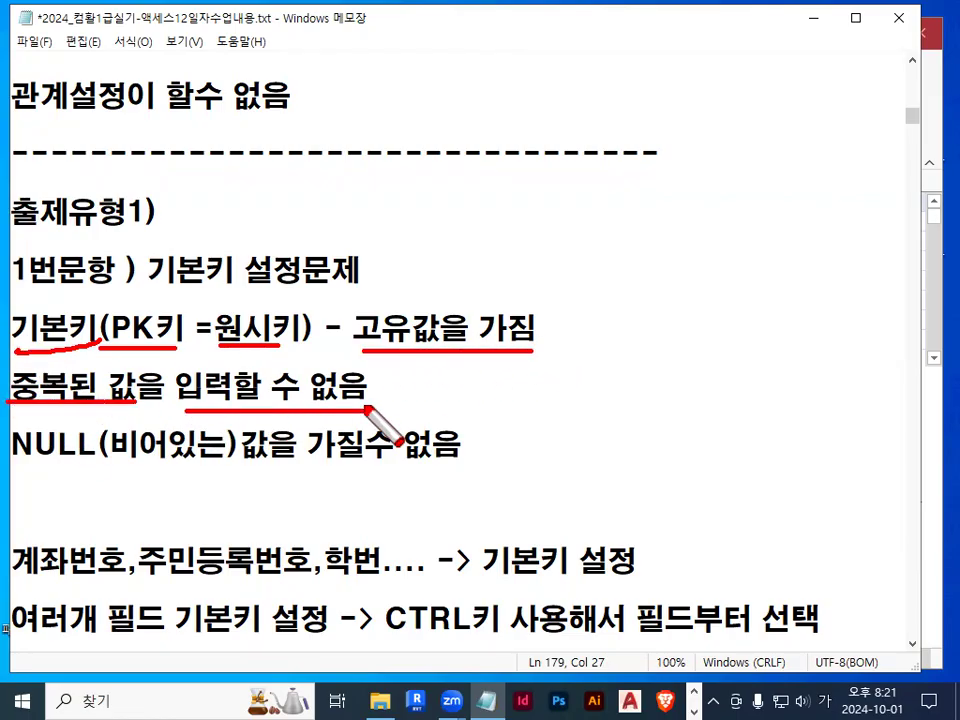
{"action": "left_click_drag", "start_coordinate": [11, 456], "coordinate": [84, 459]}
{"action": "left_click_drag", "start_coordinate": [28, 405], "coordinate": [60, 380]}
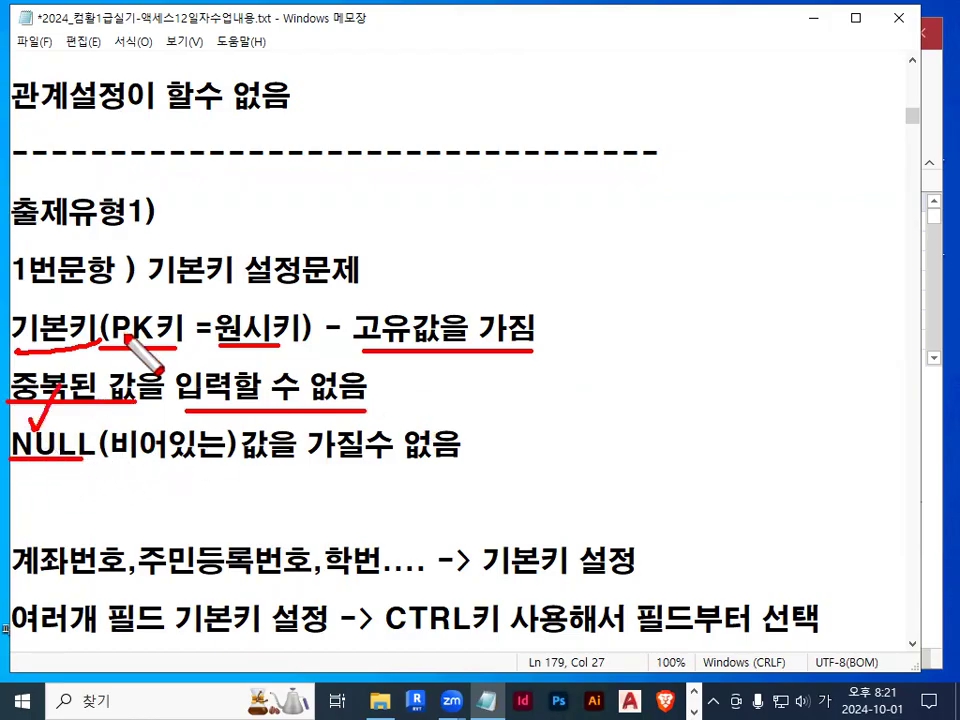
{"action": "left_click_drag", "start_coordinate": [120, 461], "coordinate": [460, 467]}
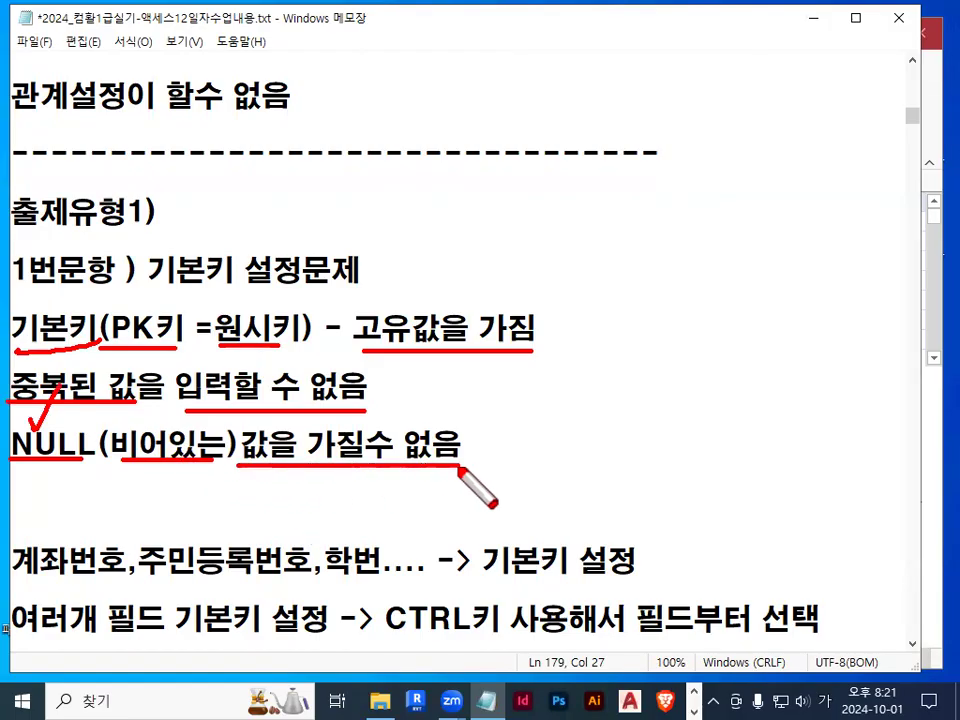
{"action": "mouse_move", "coordinate": [100, 338]}
{"action": "left_mouse_down"}
{"action": "mouse_move", "coordinate": [75, 295]}
{"action": "mouse_move", "coordinate": [115, 352]}
{"action": "mouse_move", "coordinate": [295, 322]}
{"action": "left_mouse_up"}
{"action": "key", "text": "Escape"}
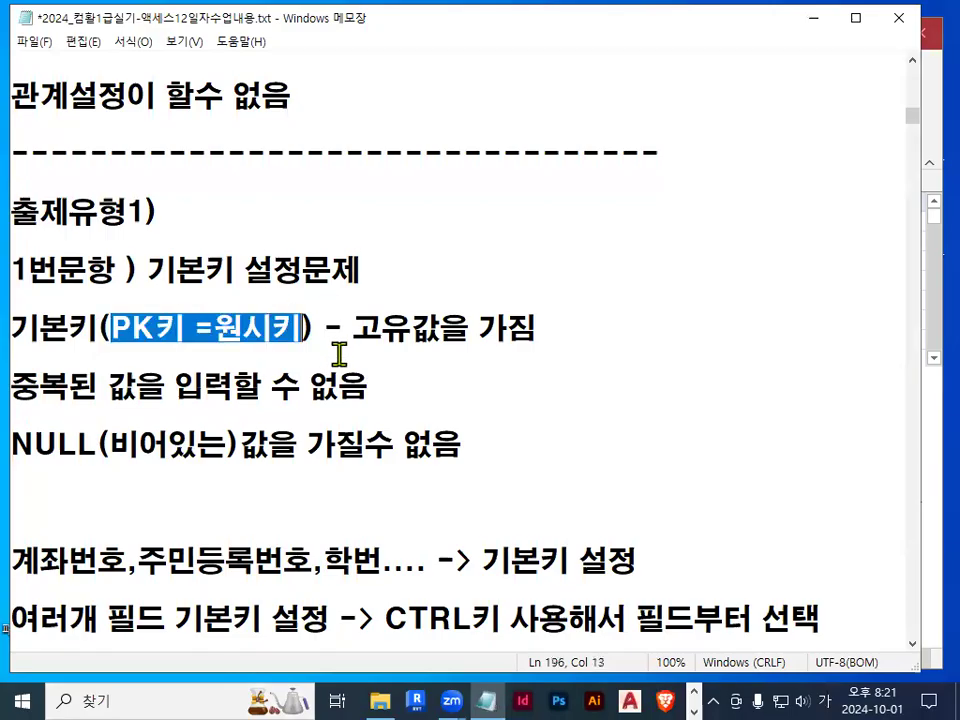
{"action": "scroll", "coordinate": [339, 354], "scroll_direction": "down", "scroll_amount": 3}
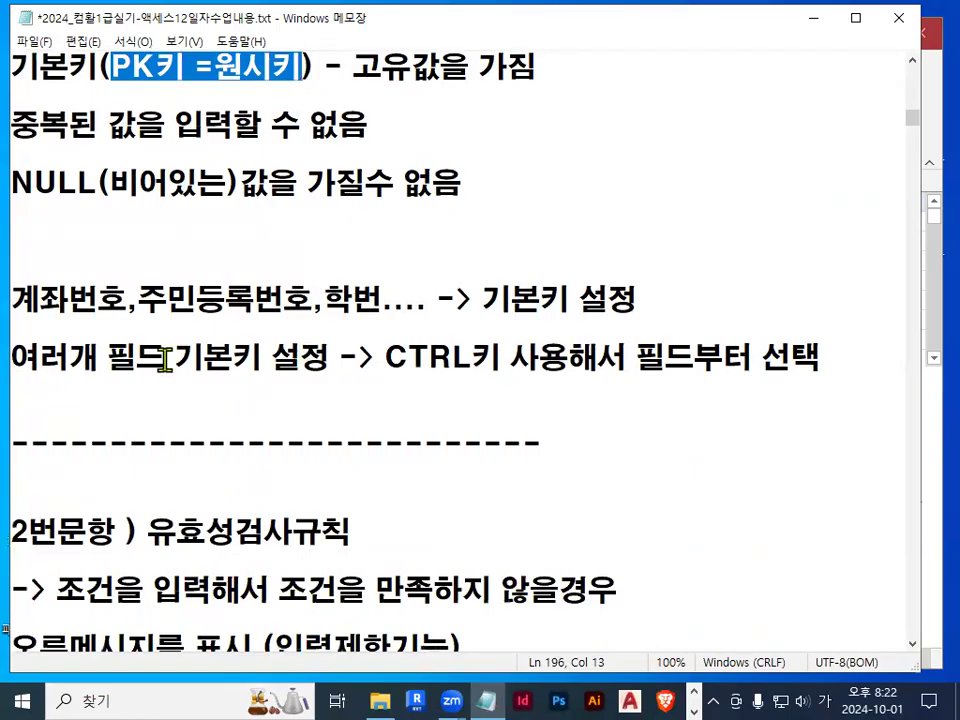
{"action": "left_click_drag", "start_coordinate": [12, 358], "coordinate": [496, 360]}
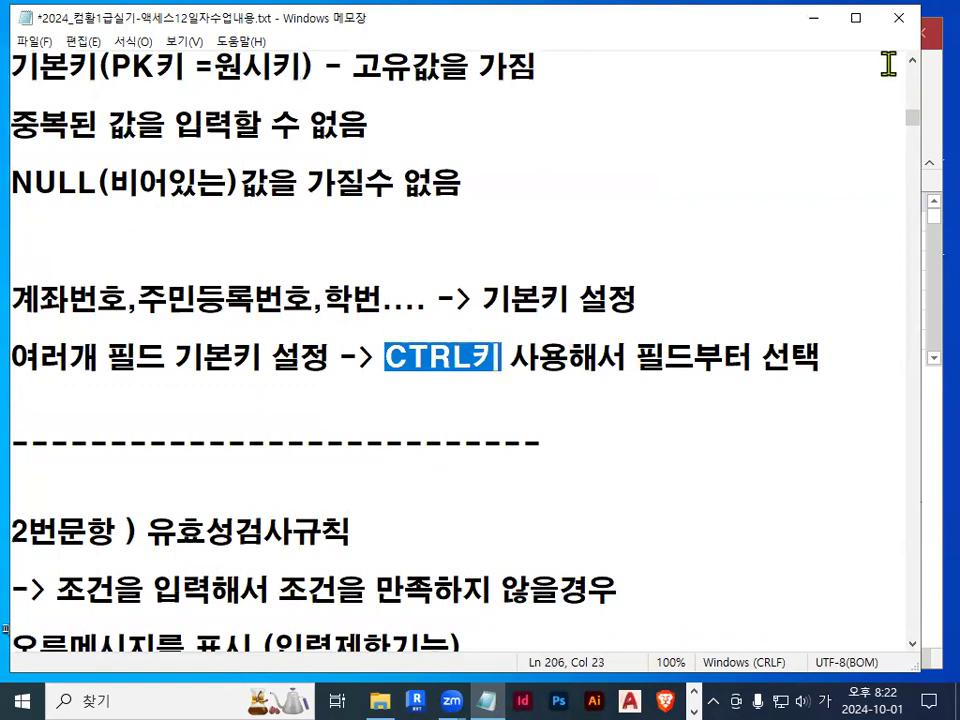
Return to the Access database and set the 사번 and 평가년도 fields together as the primary key of the 업무평가 table
{"action": "left_click", "coordinate": [806, 18]}
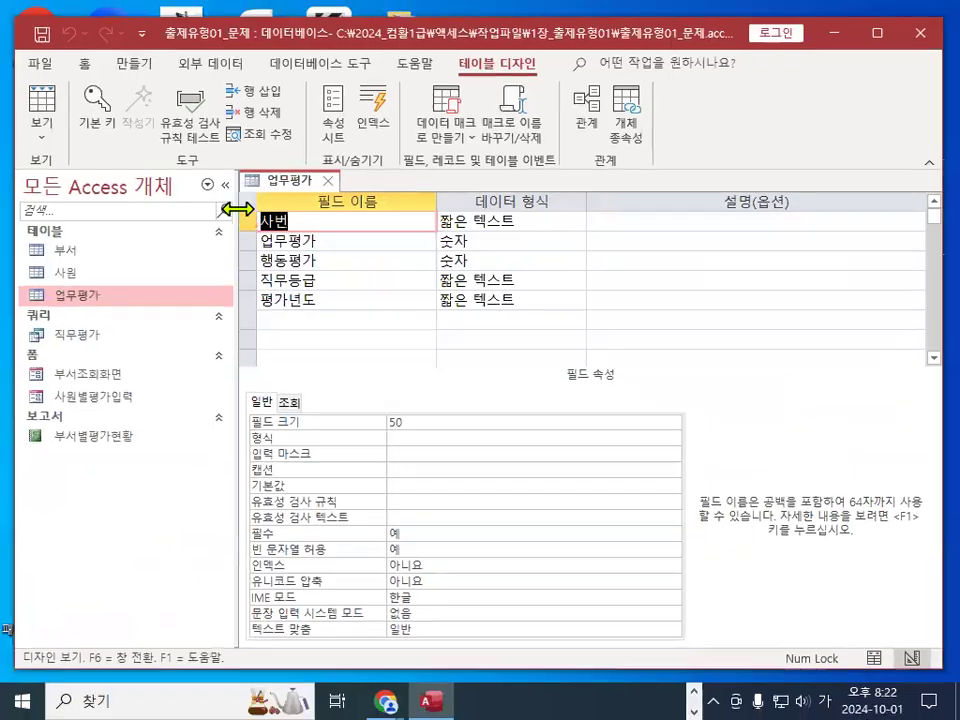
{"action": "left_click", "coordinate": [257, 232]}
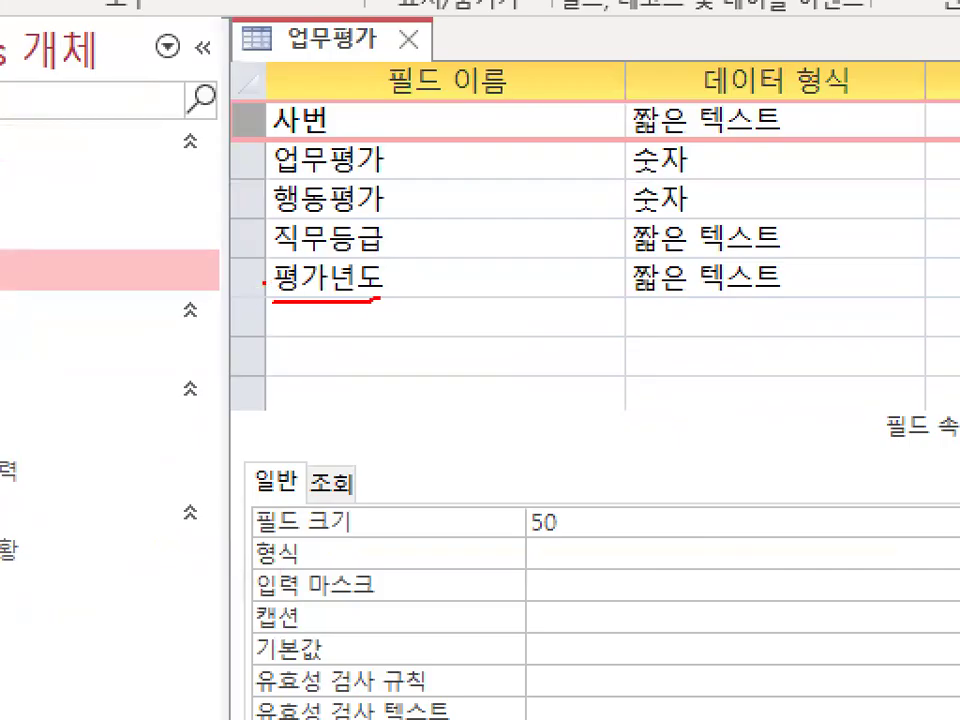
{"action": "left_click_drag", "start_coordinate": [250, 262], "coordinate": [262, 296]}
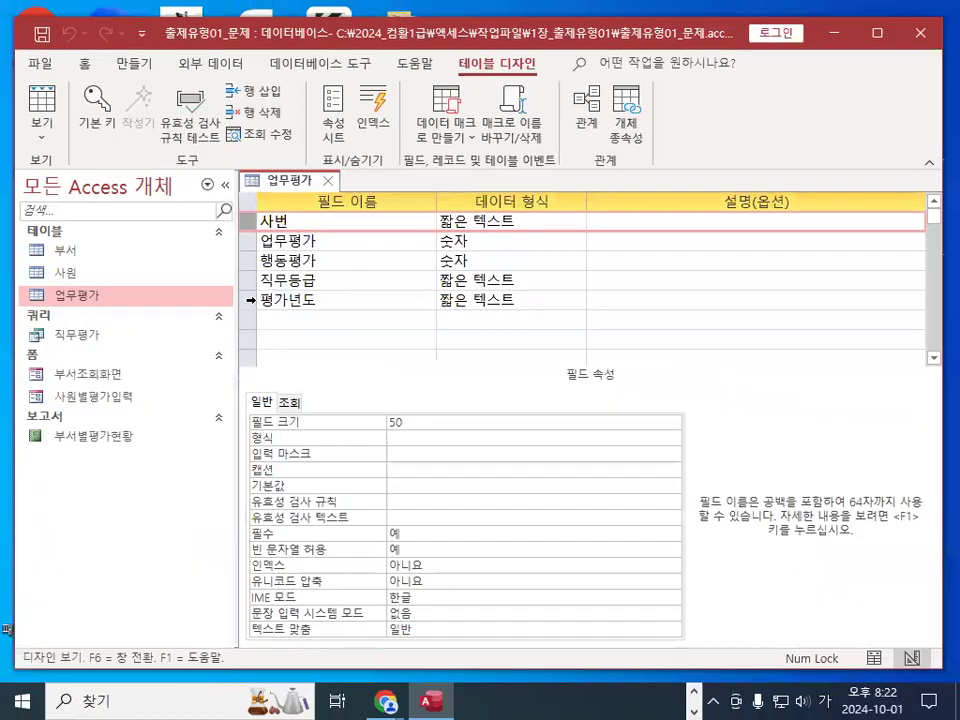
{"action": "left_click", "coordinate": [246, 277]}
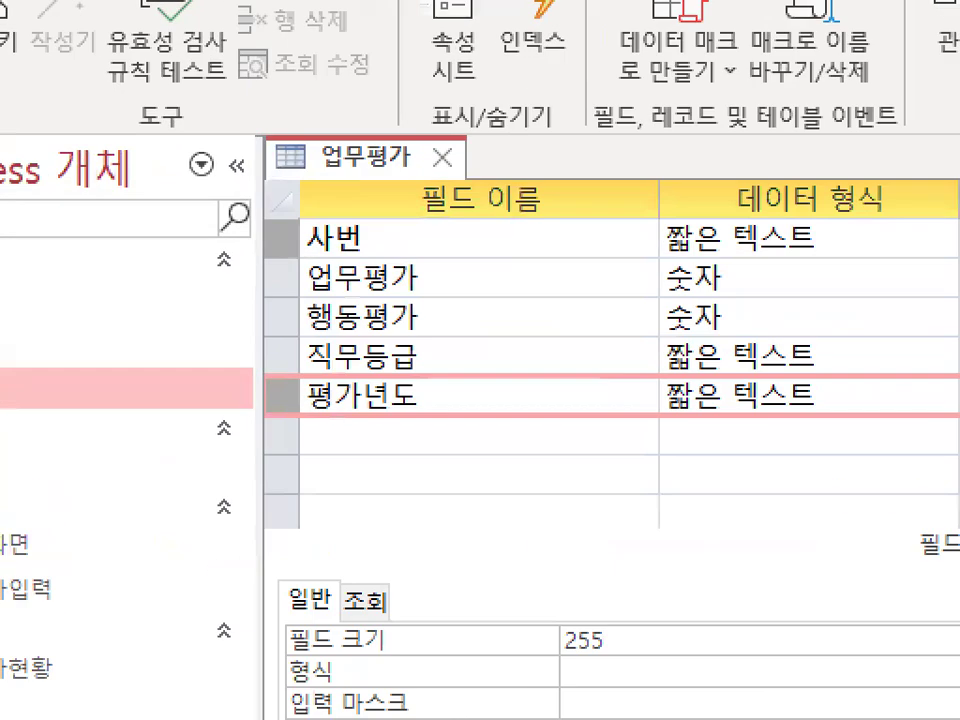
{"action": "mouse_move", "coordinate": [252, 205]}
{"action": "left_mouse_down"}
{"action": "mouse_move", "coordinate": [274, 227]}
{"action": "mouse_move", "coordinate": [305, 207]}
{"action": "left_mouse_up"}
{"action": "mouse_move", "coordinate": [313, 414]}
{"action": "left_mouse_down"}
{"action": "mouse_move", "coordinate": [270, 388]}
{"action": "mouse_move", "coordinate": [318, 358]}
{"action": "left_mouse_up"}
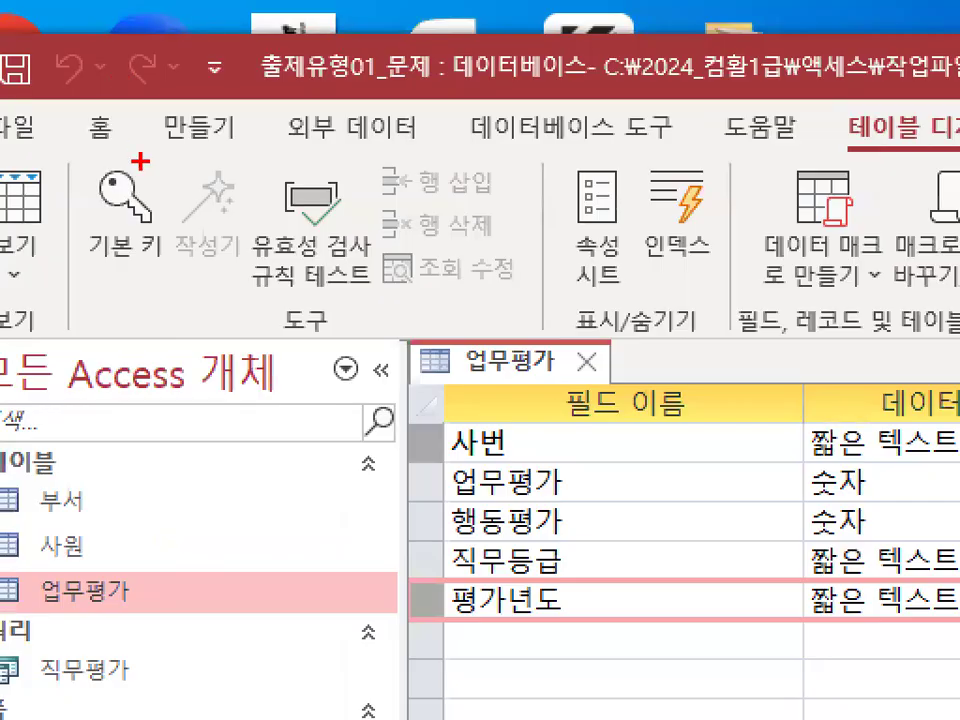
{"action": "left_click_drag", "start_coordinate": [22, 23], "coordinate": [12, 47]}
{"action": "mouse_move", "coordinate": [152, 250]}
{"action": "left_mouse_down"}
{"action": "mouse_move", "coordinate": [92, 150]}
{"action": "mouse_move", "coordinate": [160, 225]}
{"action": "left_mouse_up"}
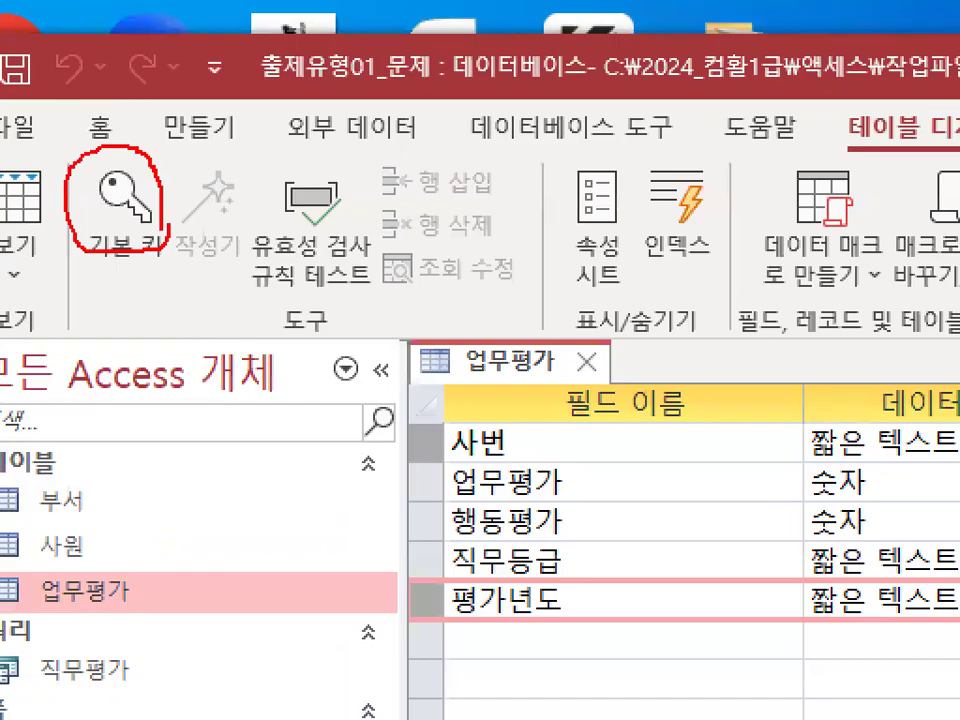
{"action": "mouse_move", "coordinate": [80, 142]}
{"action": "left_mouse_down"}
{"action": "mouse_move", "coordinate": [87, 112]}
{"action": "mouse_move", "coordinate": [225, 8]}
{"action": "left_mouse_up"}
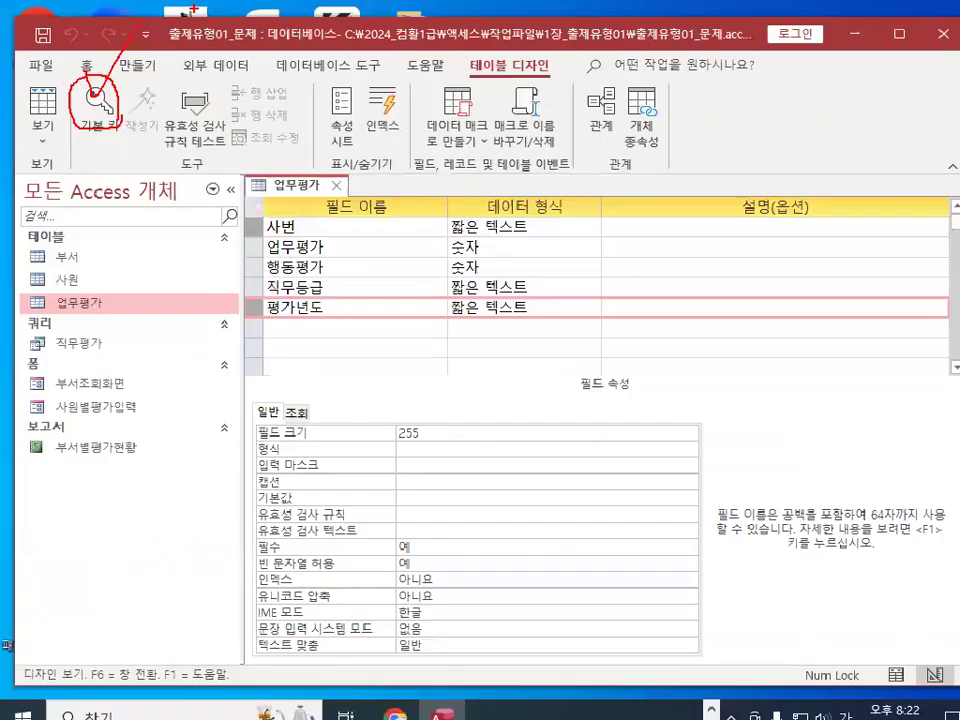
{"action": "left_click", "coordinate": [97, 105]}
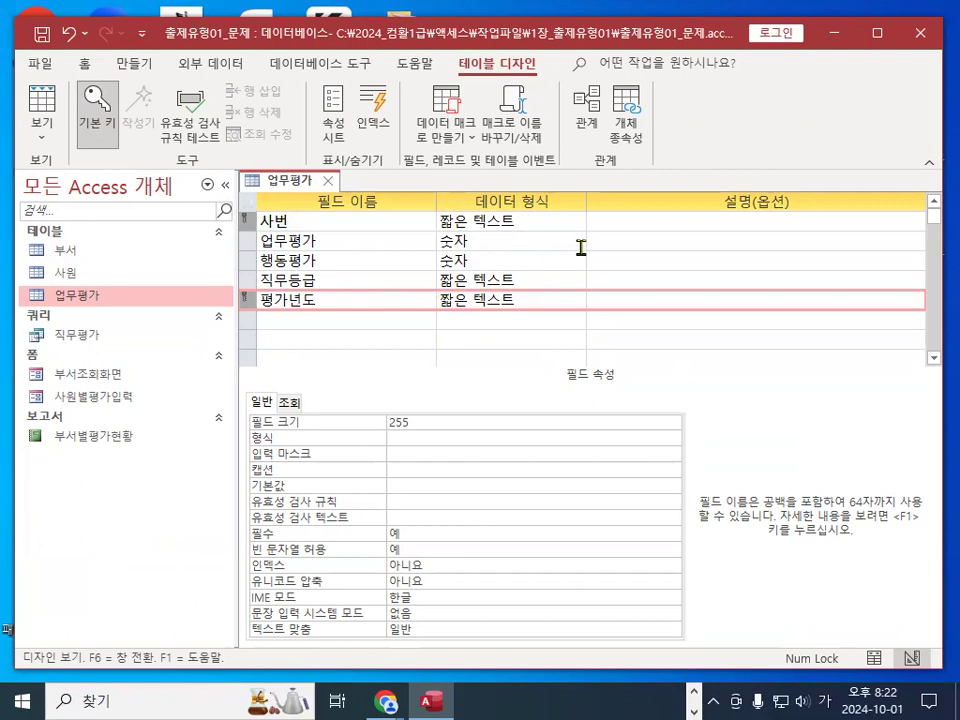
{"action": "left_click", "coordinate": [328, 220]}
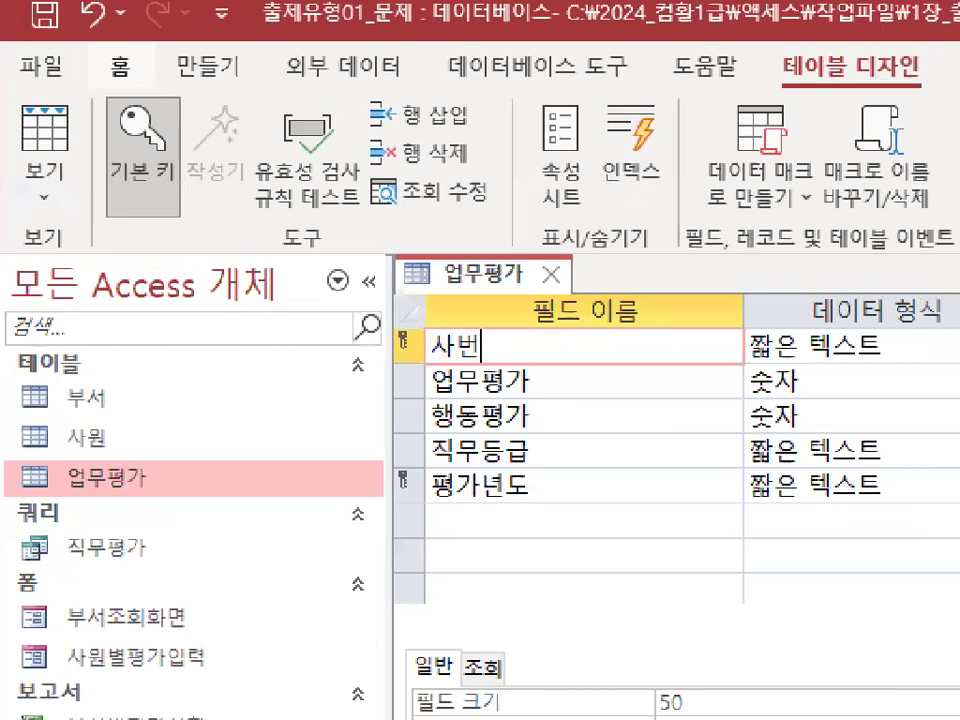
{"action": "left_click", "coordinate": [119, 90]}
{"action": "mouse_move", "coordinate": [209, 176]}
{"action": "left_mouse_down"}
{"action": "mouse_move", "coordinate": [142, 220]}
{"action": "mouse_move", "coordinate": [190, 170]}
{"action": "left_mouse_up"}
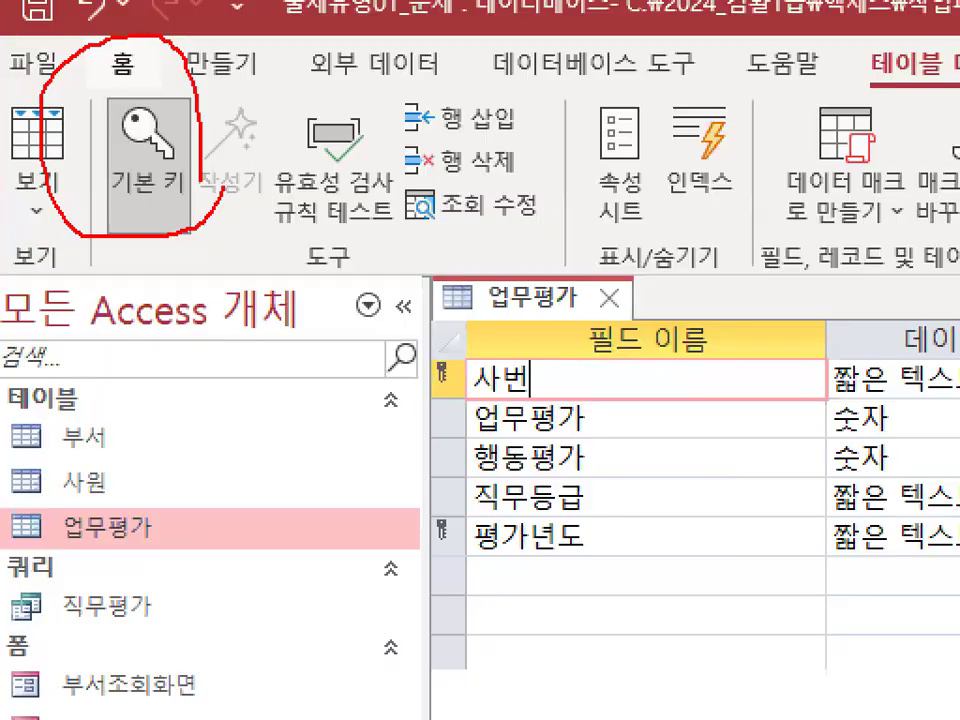
{"action": "key", "text": "Escape"}
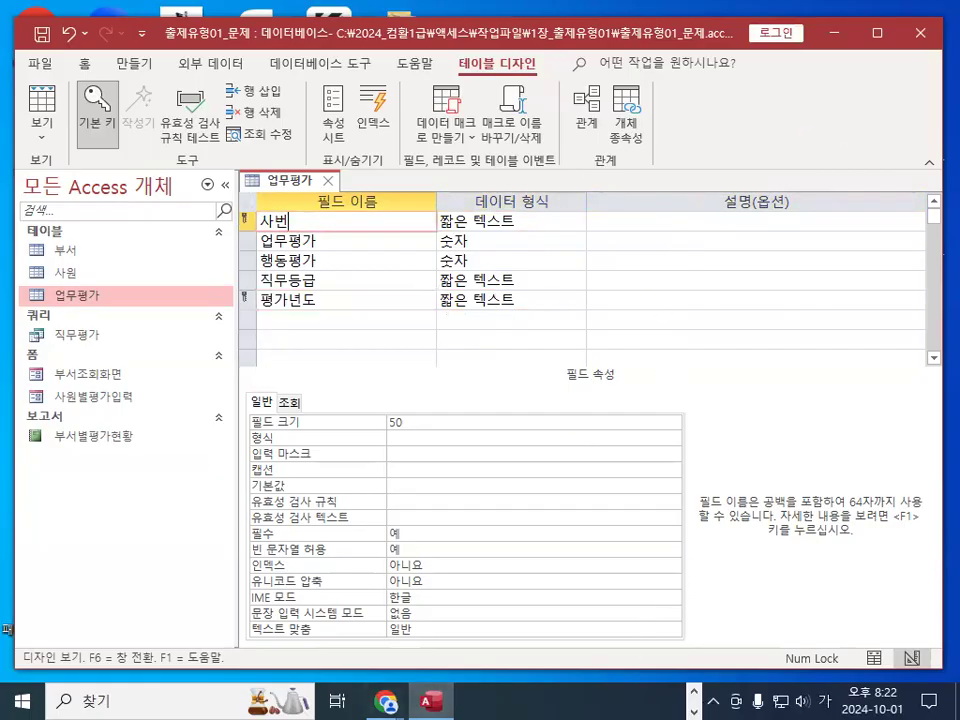
Switch to the Notepad class notes and read the 2번문항 section on 유효성검사규칙, its conditions and error messages
{"action": "key", "text": "alt+Tab"}
{"action": "scroll", "coordinate": [212, 378], "scroll_direction": "down", "scroll_amount": 2}
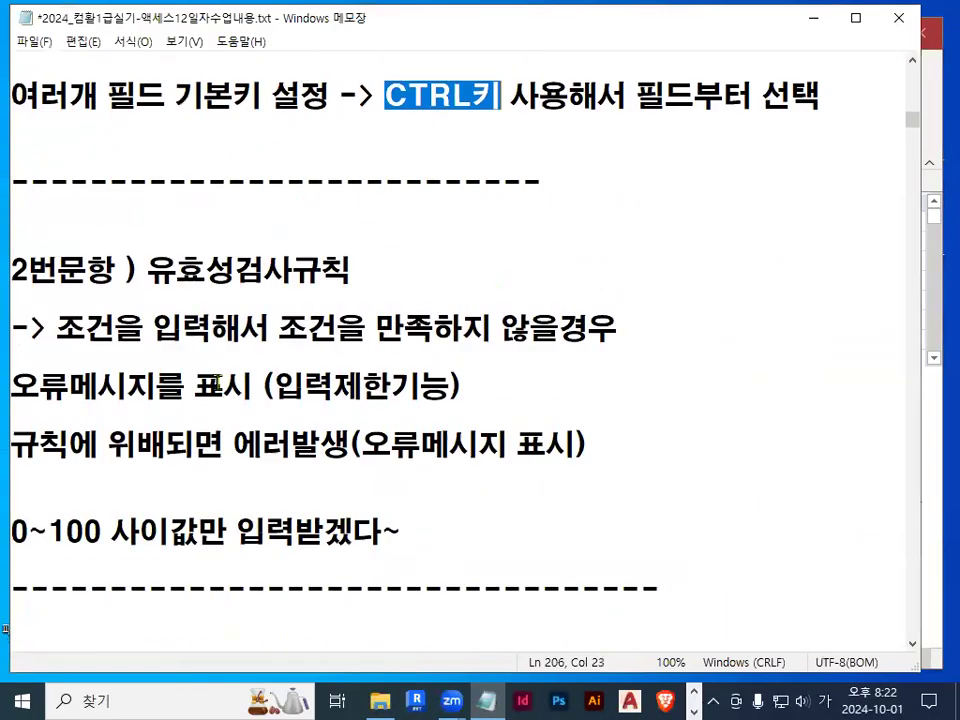
{"action": "left_click_drag", "start_coordinate": [148, 270], "coordinate": [341, 279]}
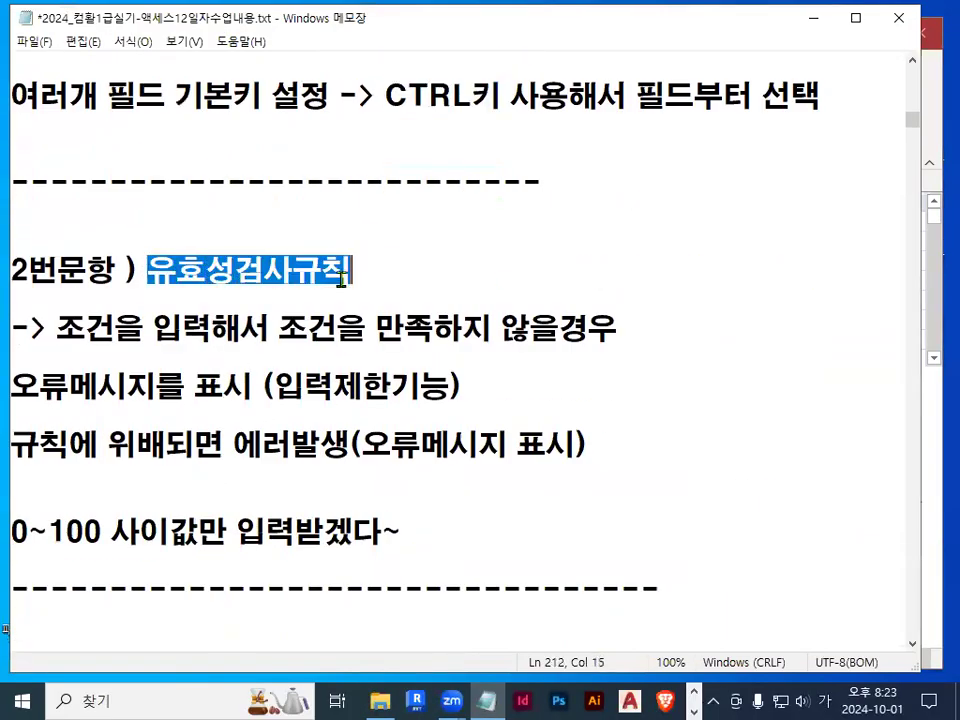
{"action": "left_click_drag", "start_coordinate": [57, 328], "coordinate": [242, 328]}
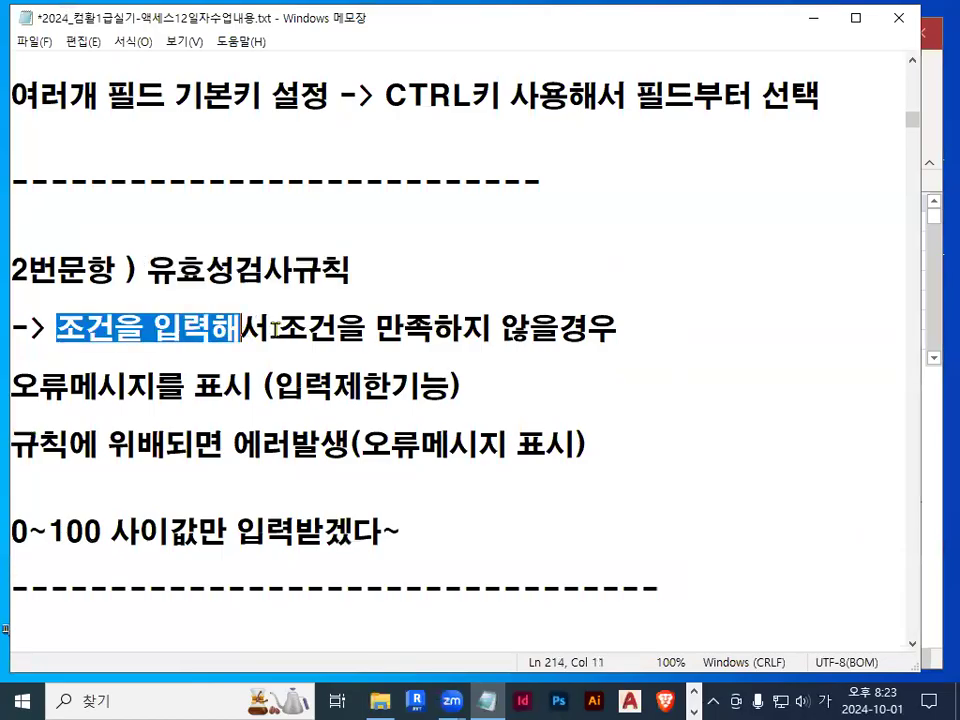
{"action": "left_click_drag", "start_coordinate": [279, 328], "coordinate": [612, 333]}
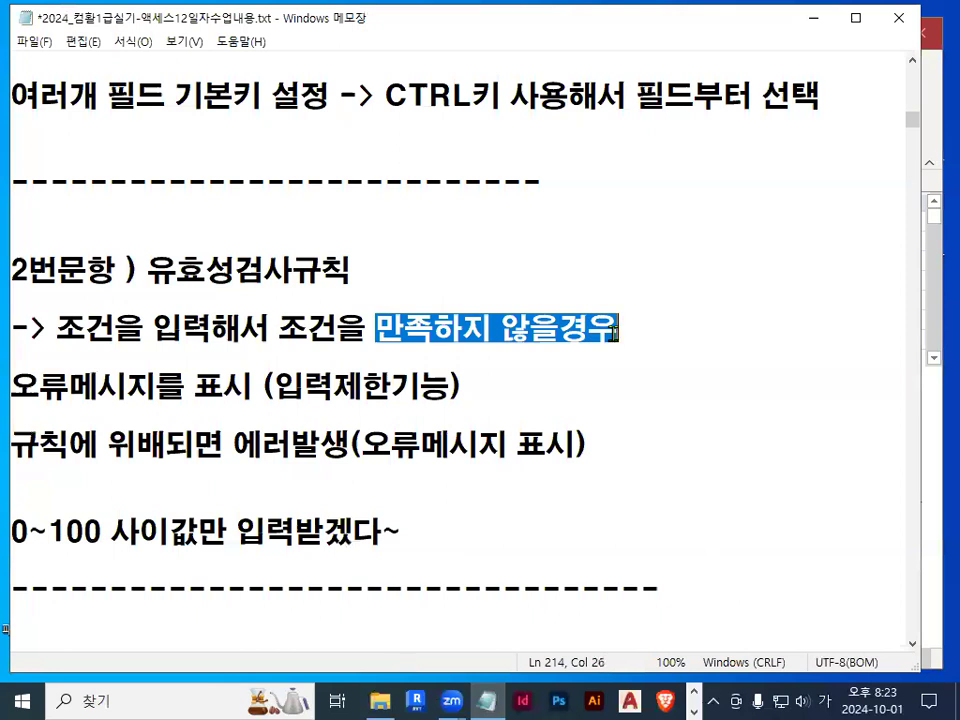
{"action": "left_click_drag", "start_coordinate": [15, 385], "coordinate": [480, 422]}
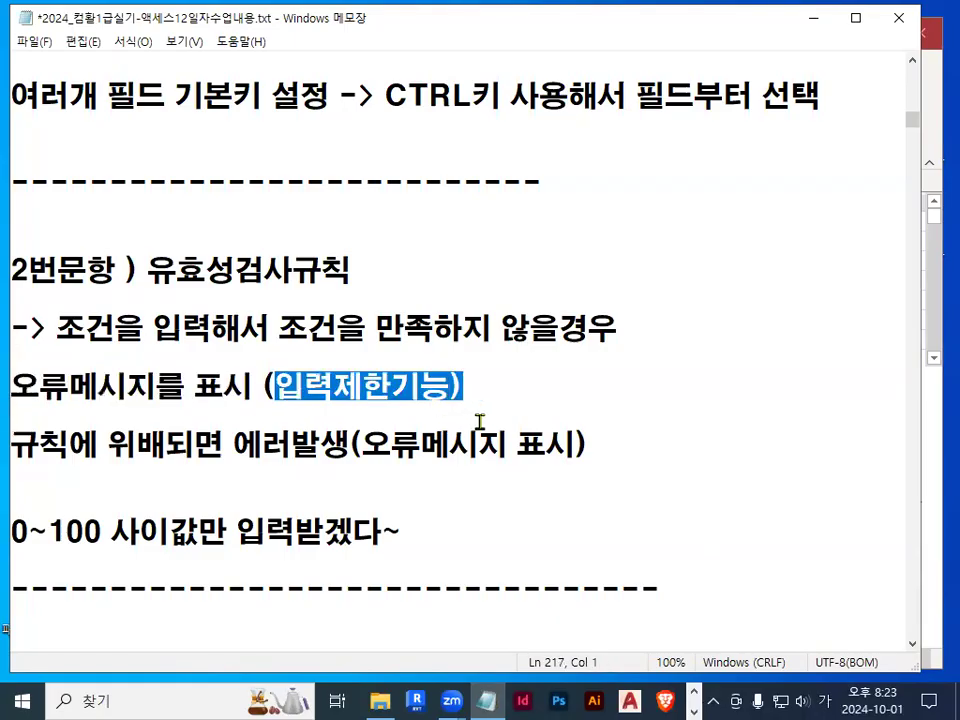
{"action": "mouse_move", "coordinate": [100, 307]}
{"action": "left_mouse_down"}
{"action": "mouse_move", "coordinate": [112, 338]}
{"action": "mouse_move", "coordinate": [50, 345]}
{"action": "mouse_move", "coordinate": [112, 348]}
{"action": "left_mouse_up"}
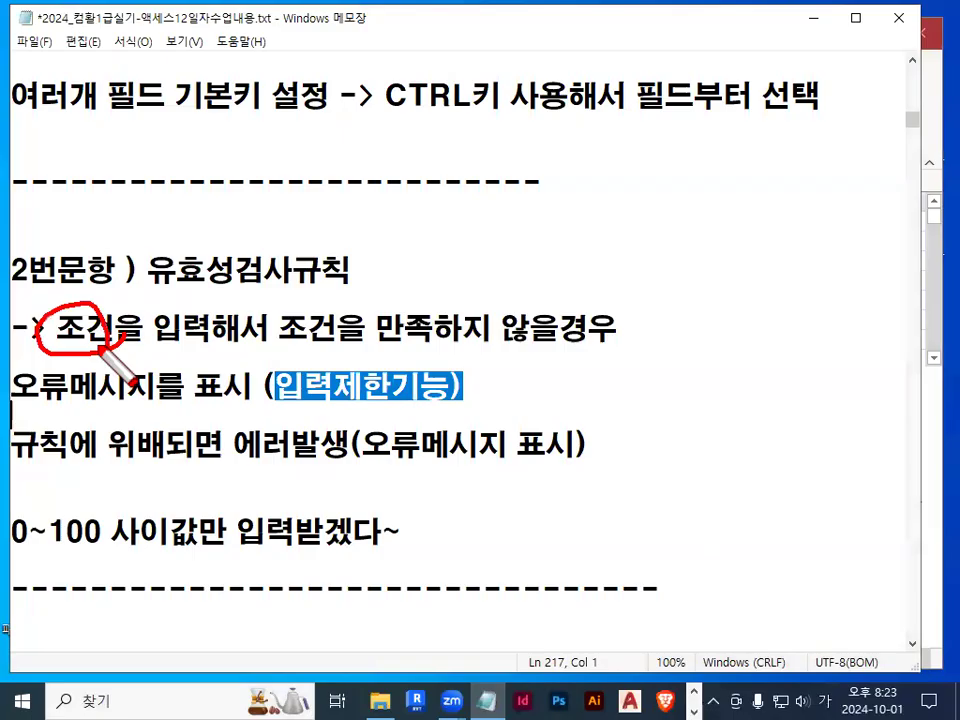
{"action": "key", "text": "Escape"}
{"action": "left_click_drag", "start_coordinate": [277, 386], "coordinate": [466, 380]}
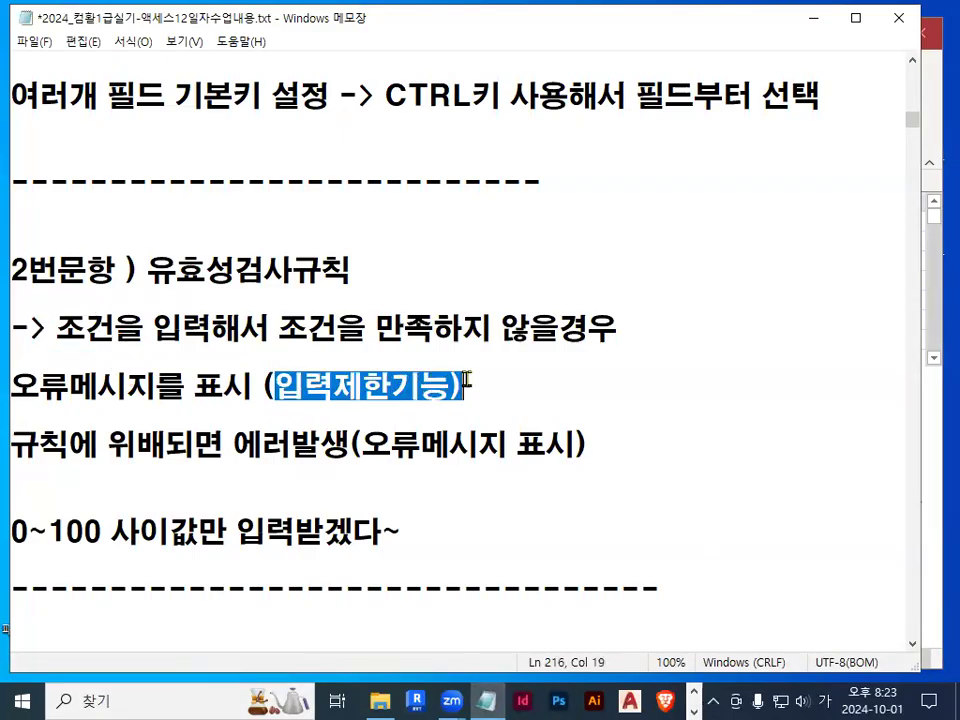
{"action": "left_click", "coordinate": [469, 379]}
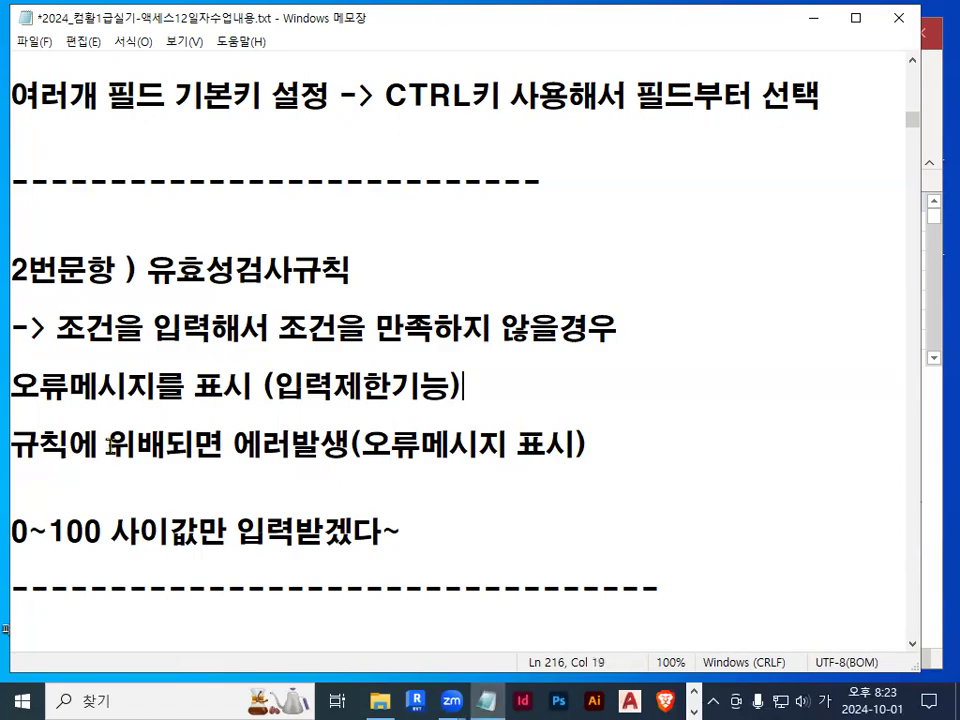
Reread the 유효성검사규칙 note in Notepad, return to Access and examine the 업무평가 field's validation rule and validation text properties
{"action": "left_click_drag", "start_coordinate": [231, 444], "coordinate": [346, 446]}
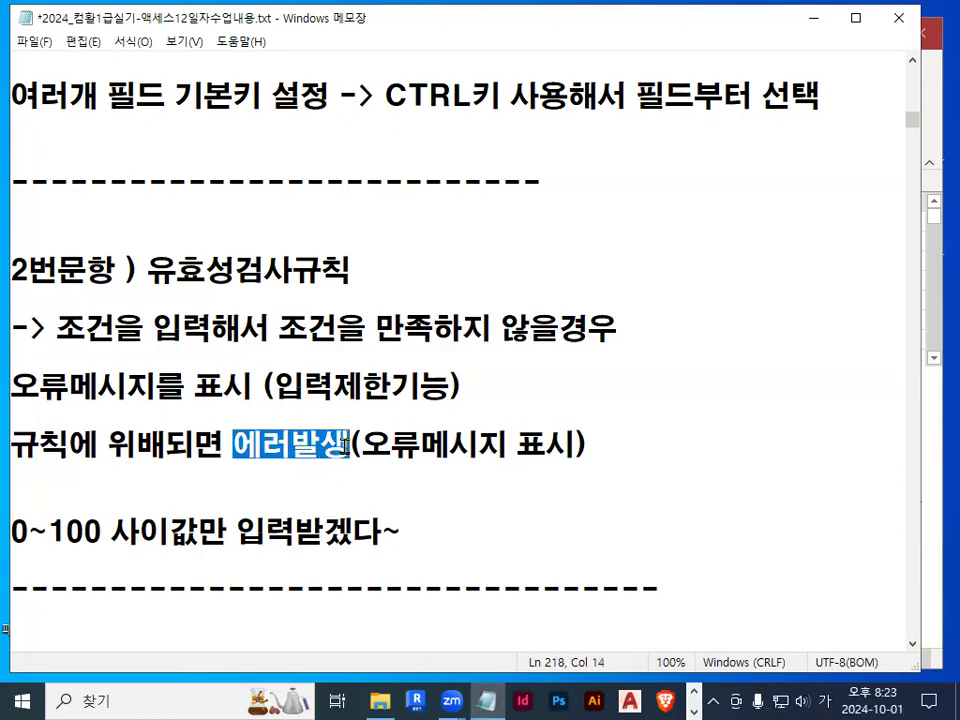
{"action": "left_click_drag", "start_coordinate": [148, 270], "coordinate": [327, 270]}
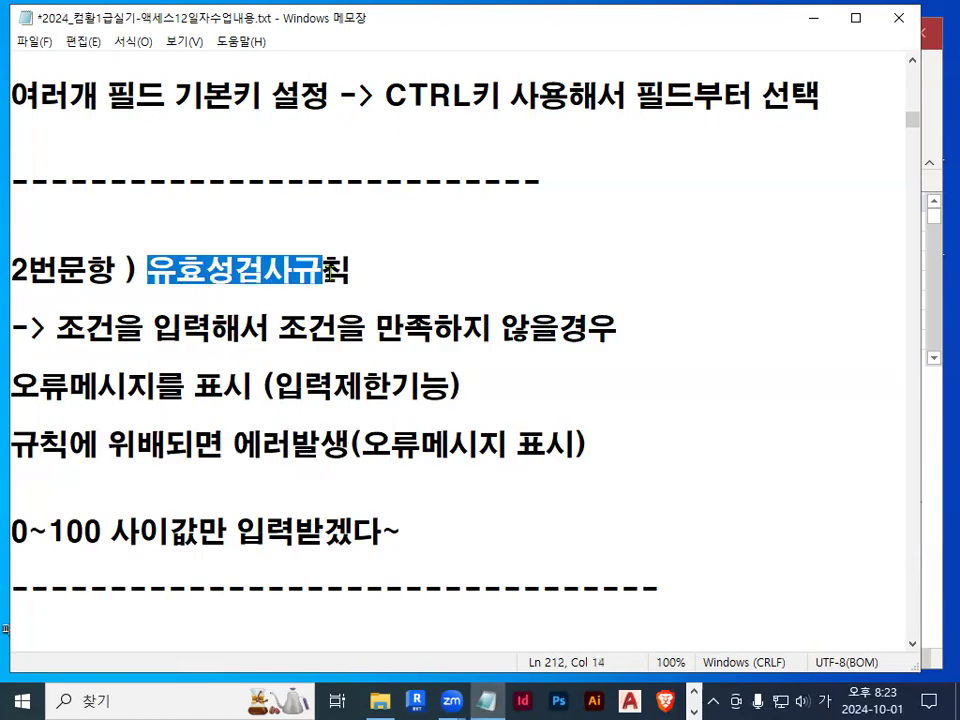
{"action": "left_click", "coordinate": [812, 18]}
{"action": "left_click", "coordinate": [330, 244]}
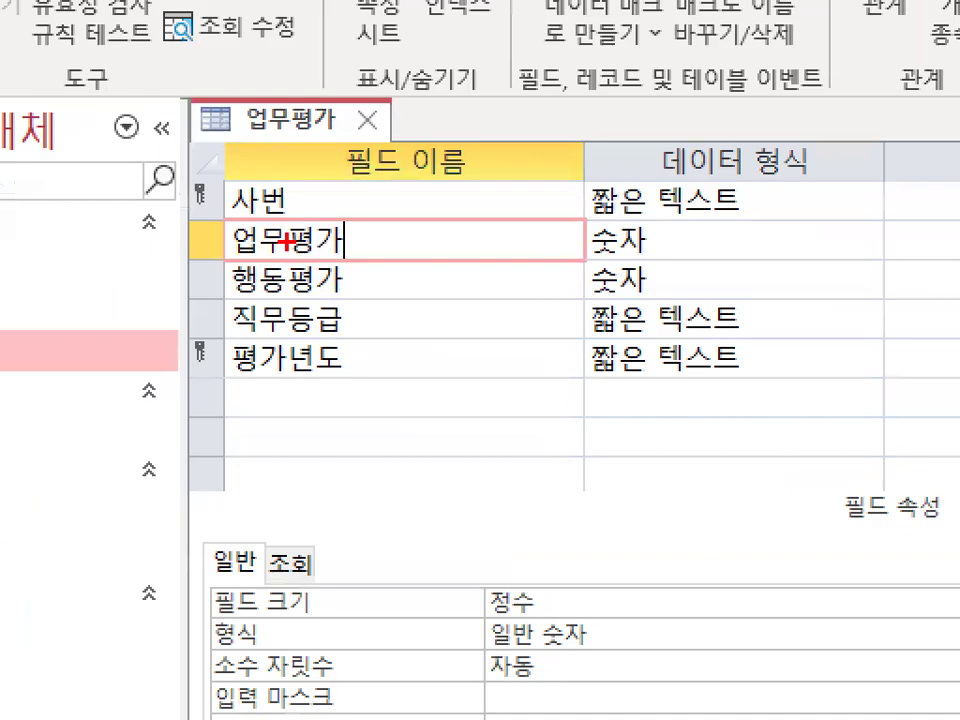
{"action": "mouse_move", "coordinate": [316, 249]}
{"action": "left_mouse_down"}
{"action": "mouse_move", "coordinate": [284, 223]}
{"action": "mouse_move", "coordinate": [316, 242]}
{"action": "left_mouse_up"}
{"action": "mouse_move", "coordinate": [671, 242]}
{"action": "left_mouse_down"}
{"action": "mouse_move", "coordinate": [585, 214]}
{"action": "mouse_move", "coordinate": [643, 240]}
{"action": "left_mouse_up"}
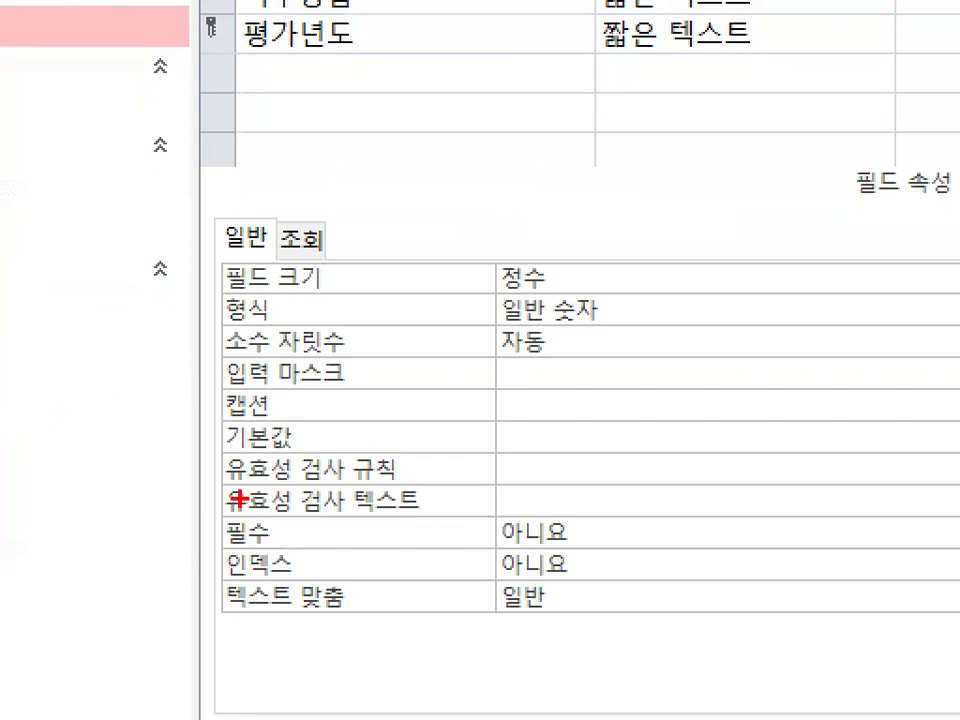
{"action": "left_click_drag", "start_coordinate": [223, 488], "coordinate": [422, 484]}
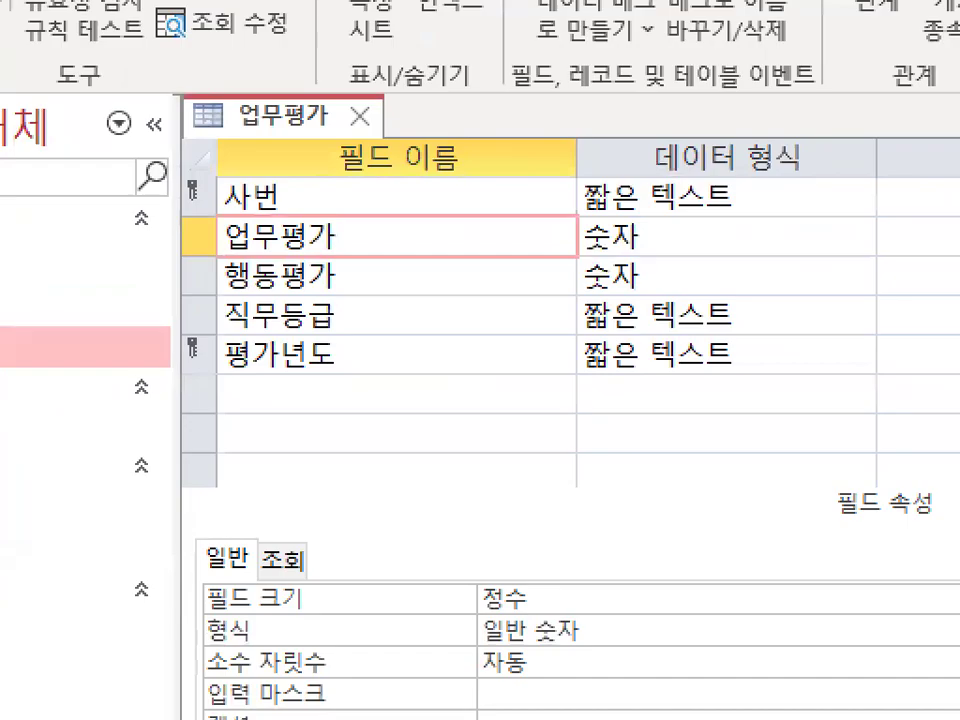
{"action": "mouse_move", "coordinate": [370, 218]}
{"action": "left_mouse_down"}
{"action": "mouse_move", "coordinate": [352, 243]}
{"action": "mouse_move", "coordinate": [347, 232]}
{"action": "left_mouse_up"}
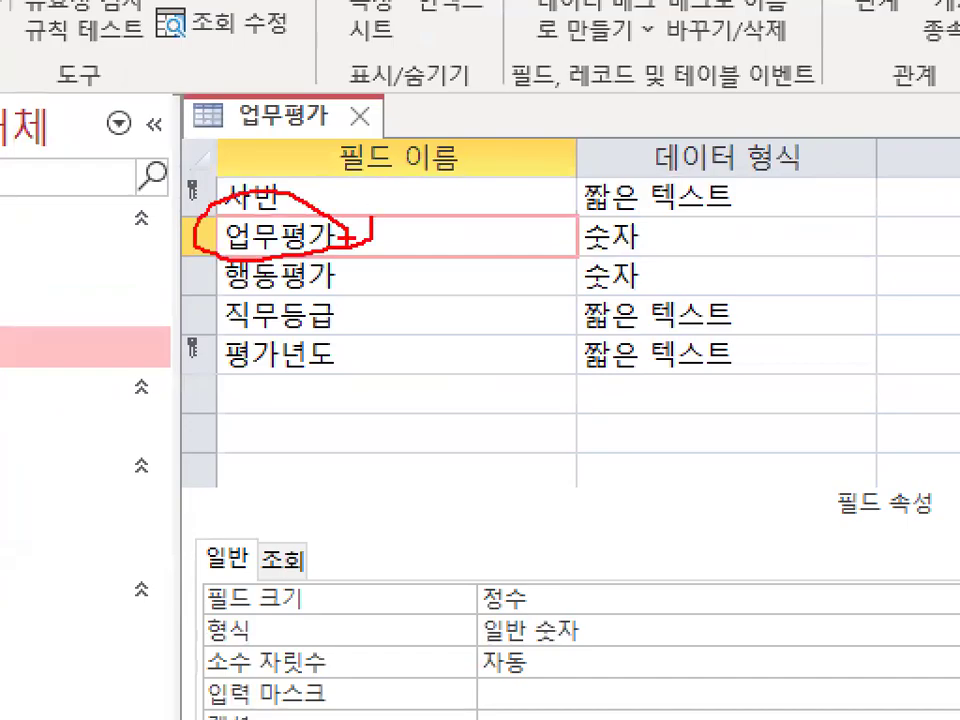
{"action": "key", "text": "Escape"}
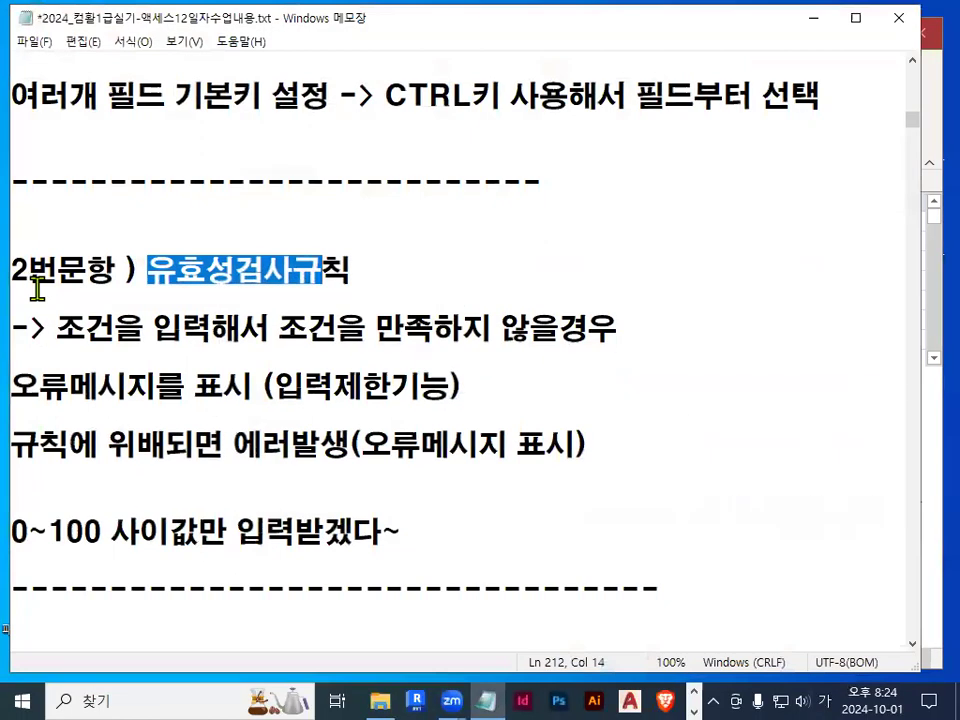
Switch to the Notepad class notes and read the 연속범위 section on range conditions written with >= and <= or BETWEEN
{"action": "scroll", "coordinate": [40, 285], "scroll_direction": "down", "scroll_amount": 3}
{"action": "left_click_drag", "start_coordinate": [199, 413], "coordinate": [336, 418]}
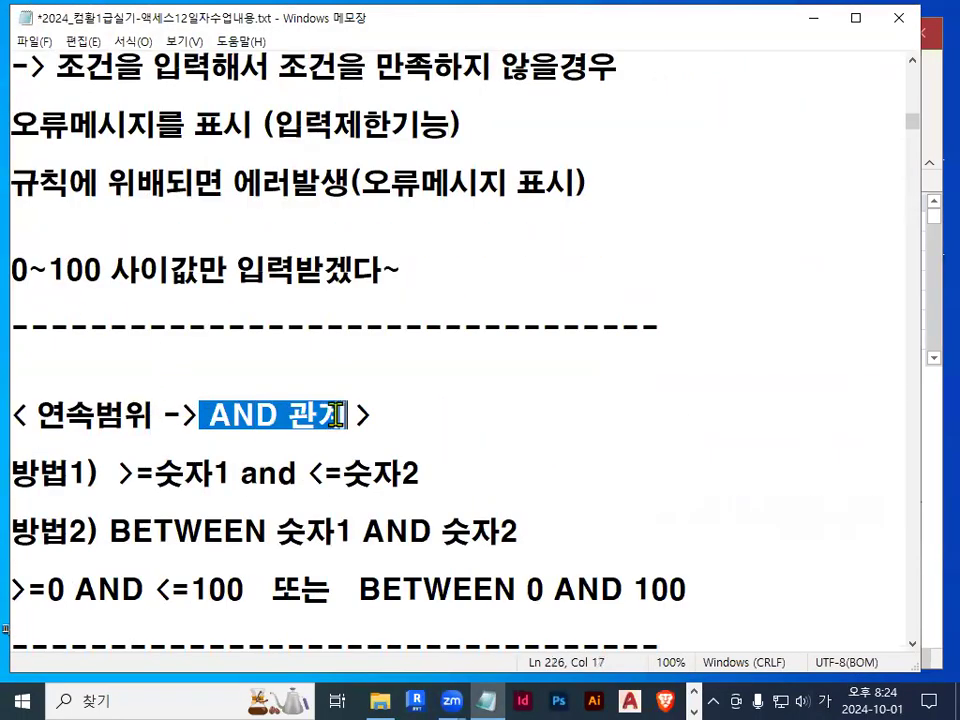
{"action": "scroll", "coordinate": [355, 415], "scroll_direction": "down", "scroll_amount": 1}
{"action": "left_click_drag", "start_coordinate": [12, 386], "coordinate": [106, 387]}
{"action": "scroll", "coordinate": [106, 387], "scroll_direction": "down", "scroll_amount": 1}
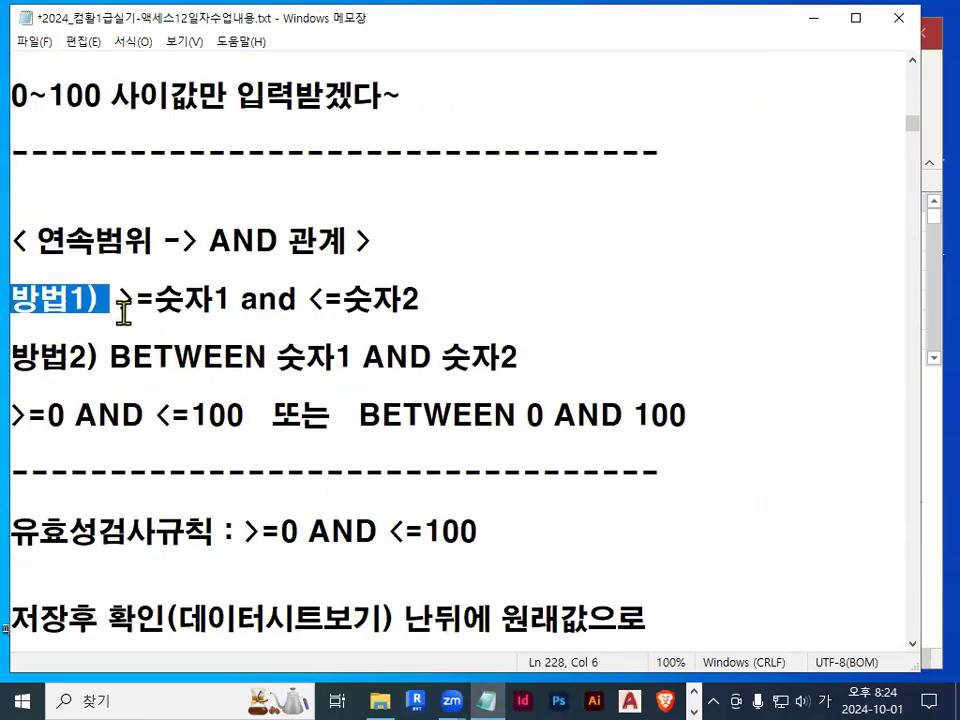
{"action": "left_click_drag", "start_coordinate": [119, 300], "coordinate": [150, 300]}
{"action": "left_click_drag", "start_coordinate": [231, 300], "coordinate": [337, 300]}
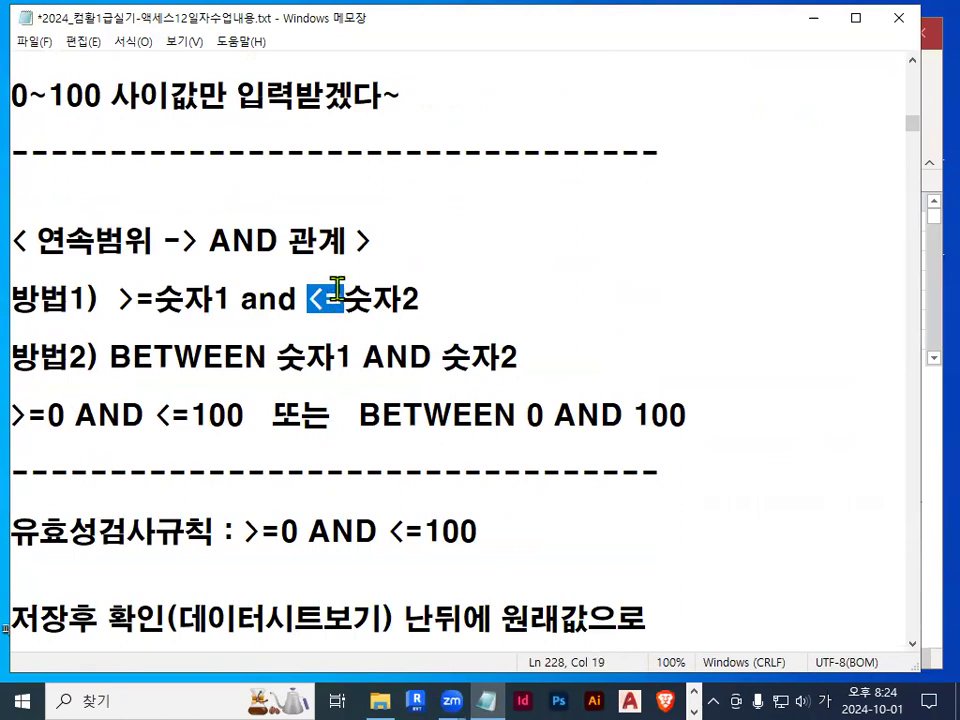
{"action": "left_click_drag", "start_coordinate": [155, 300], "coordinate": [296, 300]}
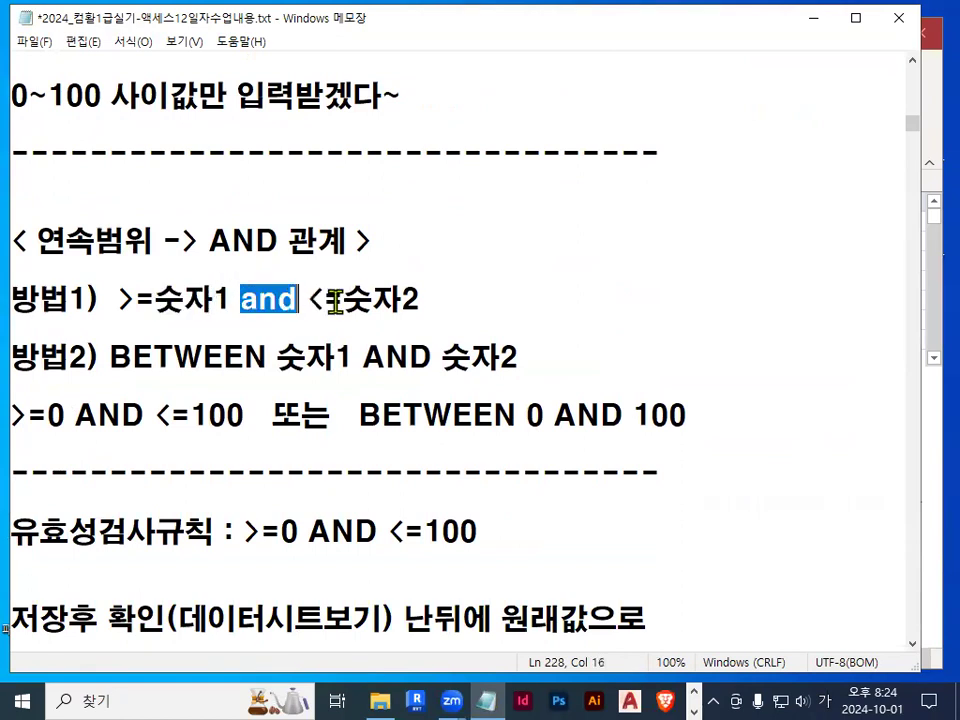
{"action": "left_click_drag", "start_coordinate": [354, 300], "coordinate": [413, 300]}
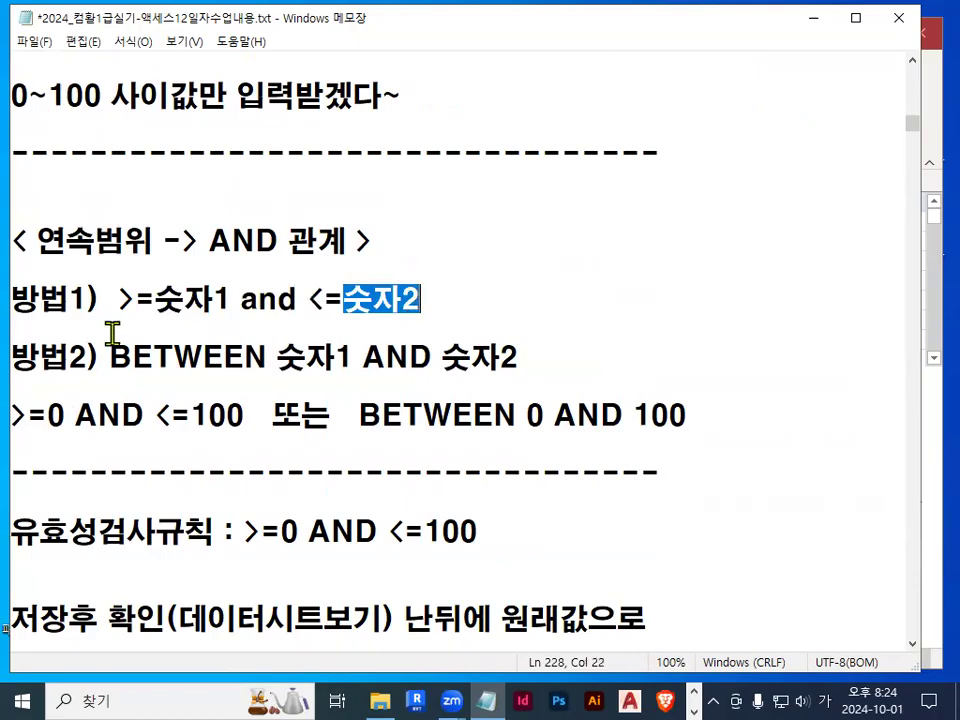
{"action": "left_click_drag", "start_coordinate": [109, 357], "coordinate": [260, 358]}
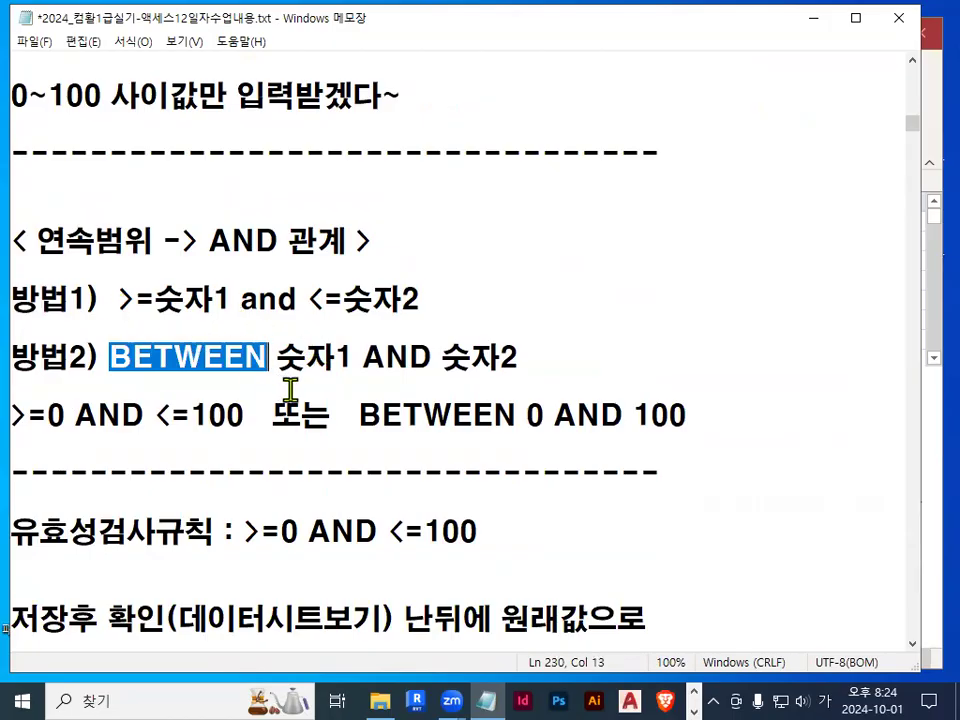
{"action": "left_click_drag", "start_coordinate": [278, 357], "coordinate": [520, 362]}
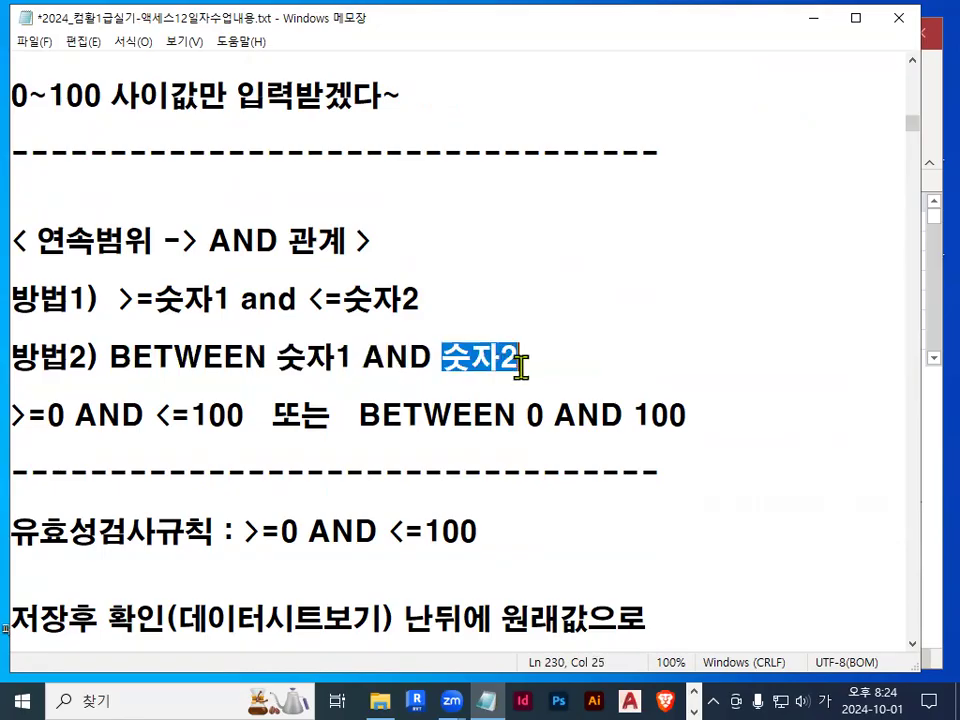
{"action": "left_click", "coordinate": [521, 364]}
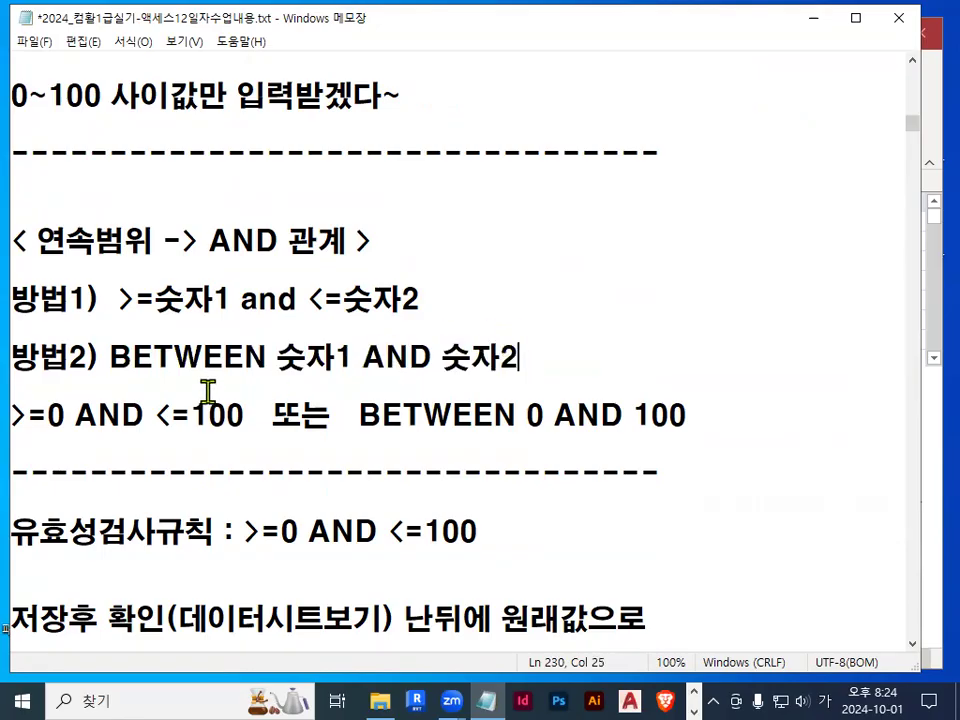
{"action": "left_click_drag", "start_coordinate": [21, 413], "coordinate": [247, 415]}
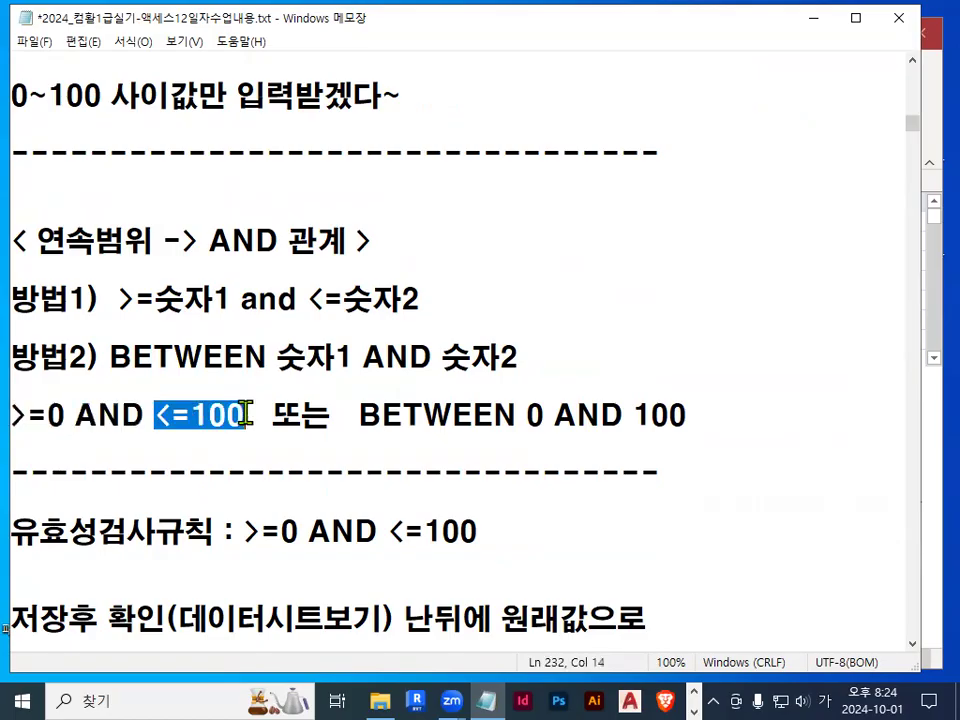
{"action": "left_click_drag", "start_coordinate": [359, 415], "coordinate": [737, 416]}
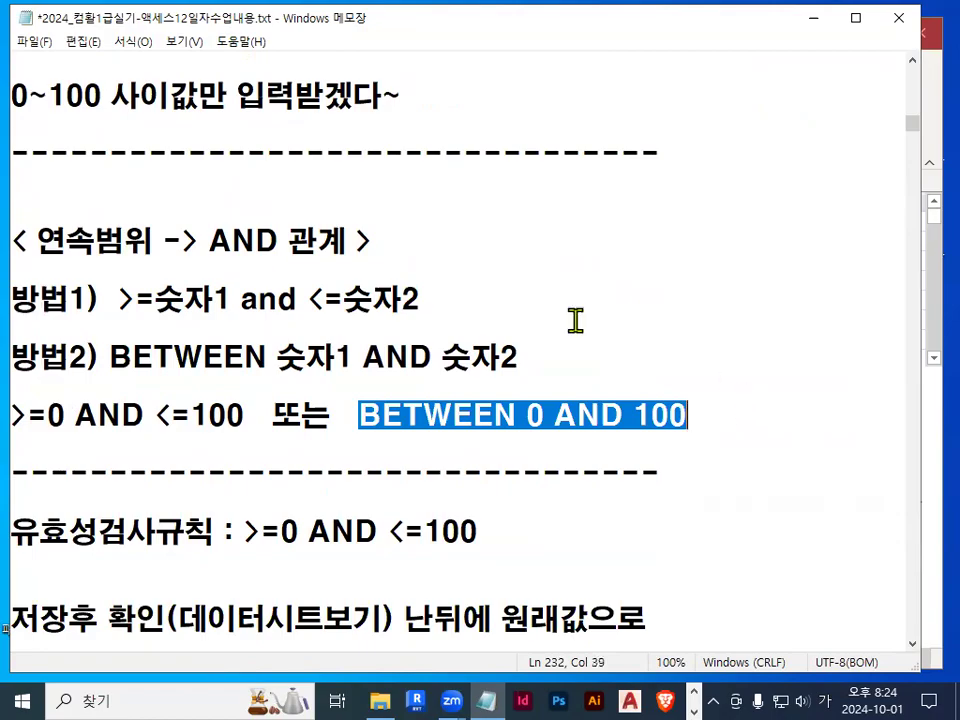
Copy >=0 AND <=100 from the notes and set it in Access as the 유효성 검사 규칙 of the 업무평가 field
{"action": "left_click_drag", "start_coordinate": [20, 415], "coordinate": [238, 415]}
{"action": "key", "text": "ctrl+c"}
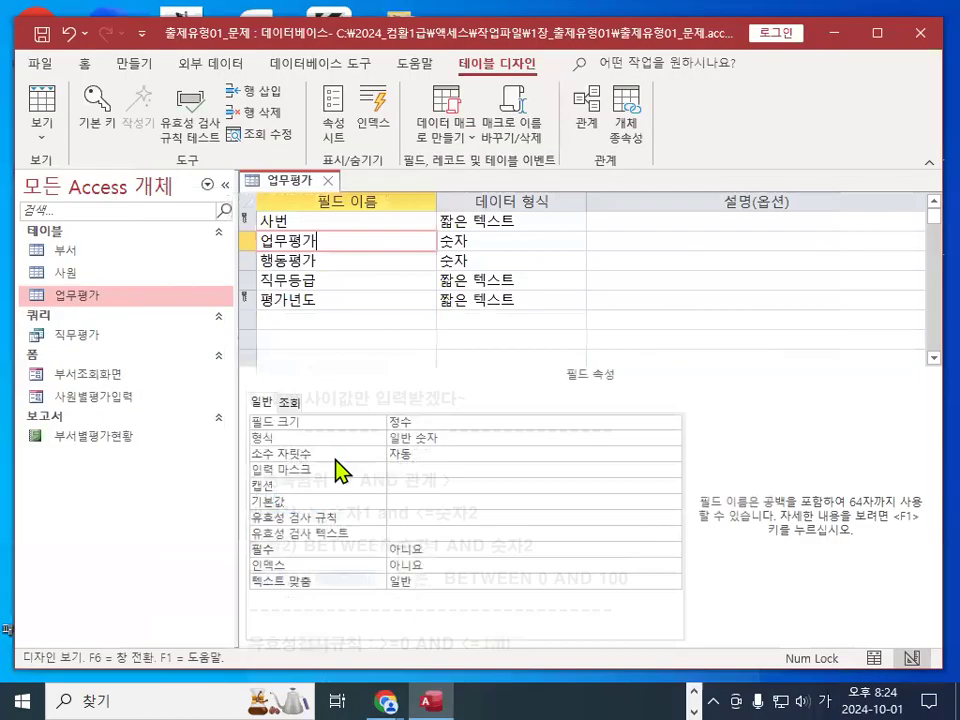
{"action": "left_click", "coordinate": [454, 516]}
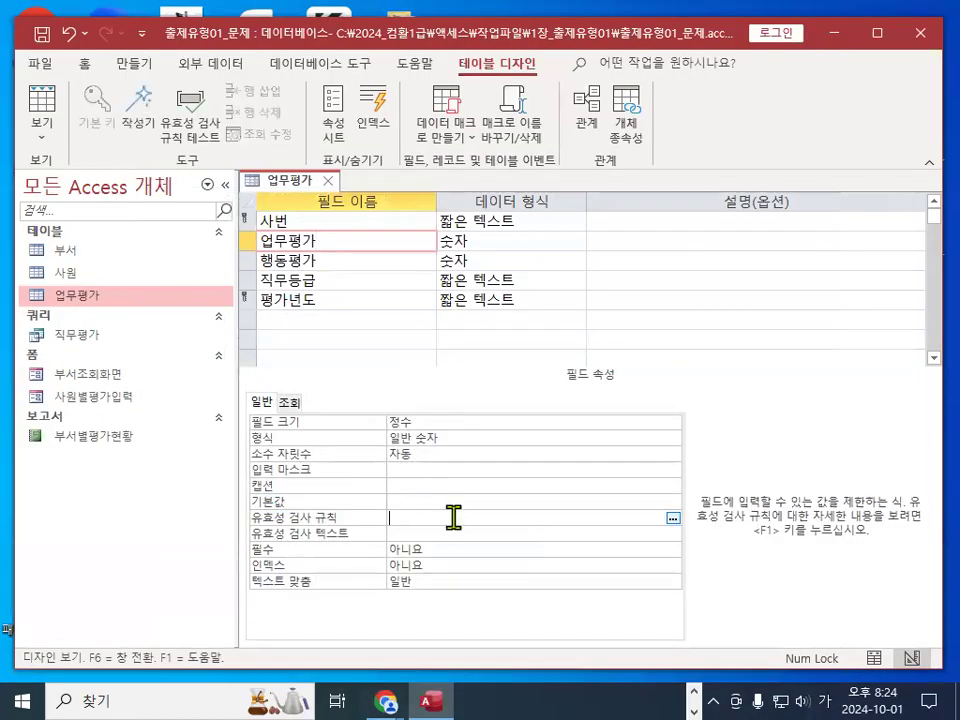
{"action": "key", "text": "ctrl+v"}
{"action": "left_click", "coordinate": [324, 240]}
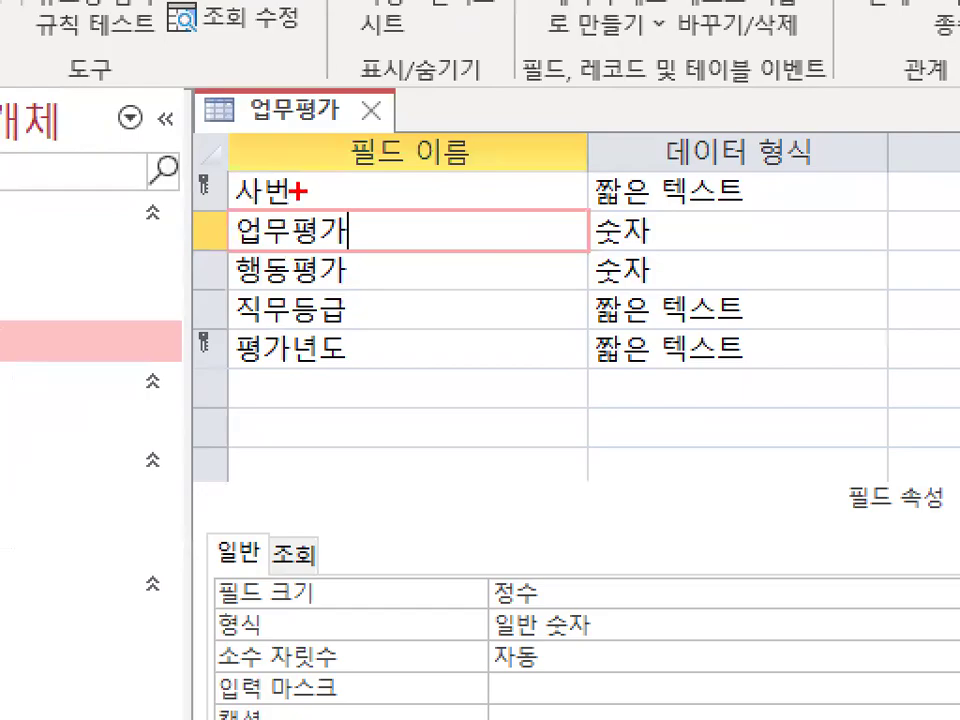
{"action": "left_click_drag", "start_coordinate": [291, 218], "coordinate": [326, 203]}
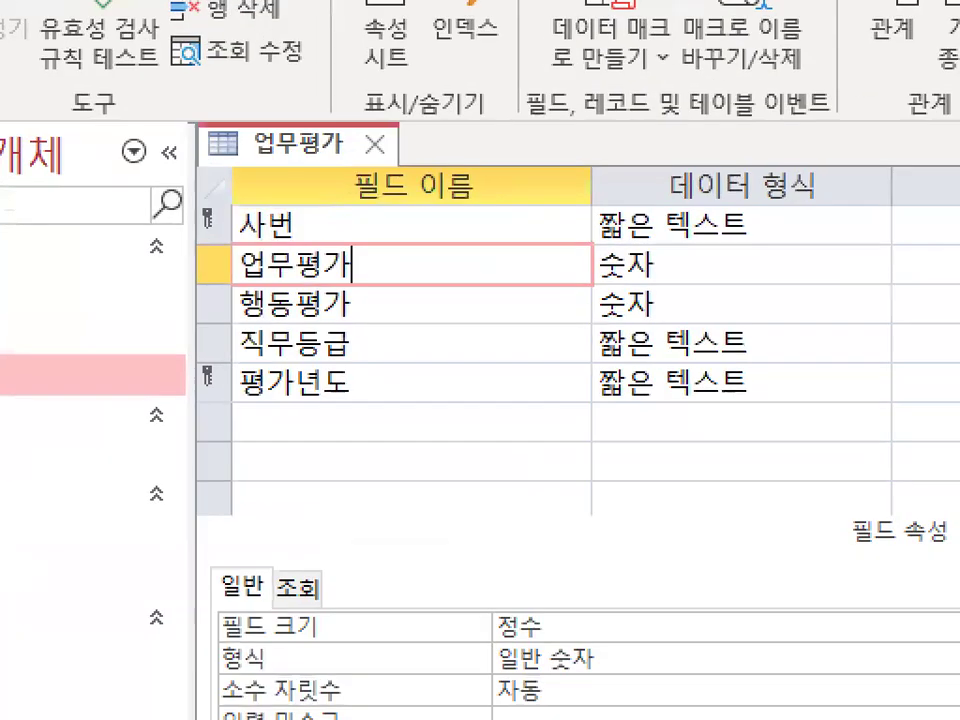
{"action": "left_click_drag", "start_coordinate": [279, 216], "coordinate": [319, 146]}
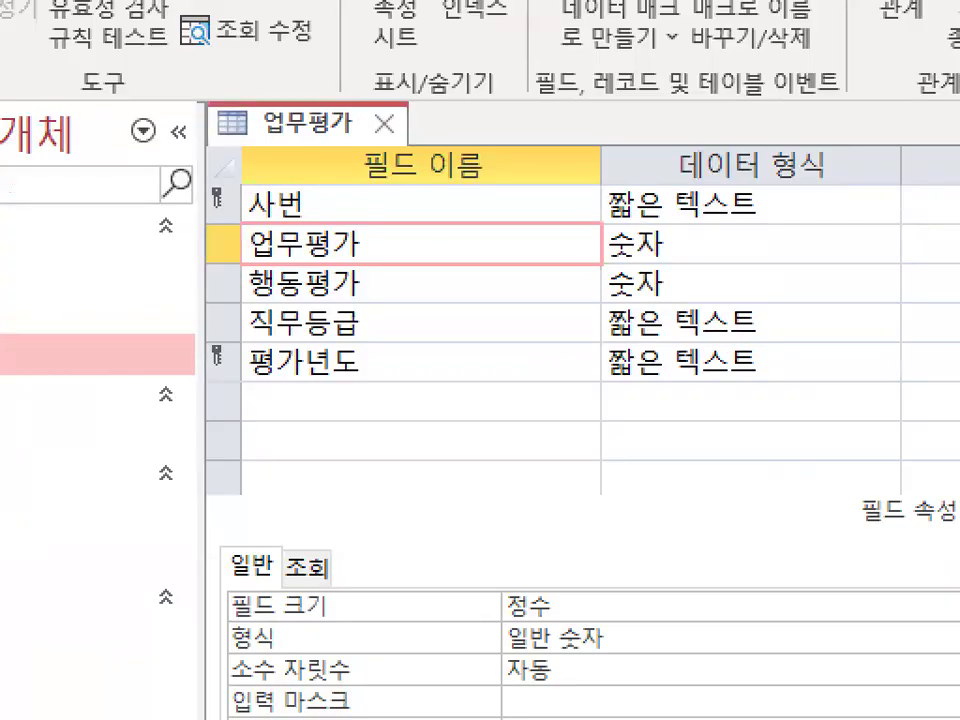
{"action": "mouse_move", "coordinate": [344, 271]}
{"action": "left_mouse_down"}
{"action": "mouse_move", "coordinate": [364, 266]}
{"action": "mouse_move", "coordinate": [350, 200]}
{"action": "left_mouse_up"}
Copy the 업무평가 field's validation rule >=0 And <=100 to the 유효성 검사 규칙 of the 행동평가 field
{"action": "mouse_move", "coordinate": [491, 514]}
{"action": "left_mouse_down"}
{"action": "mouse_move", "coordinate": [369, 514]}
{"action": "mouse_move", "coordinate": [414, 526]}
{"action": "mouse_move", "coordinate": [499, 524]}
{"action": "left_mouse_up"}
{"action": "key", "text": "ctrl+c"}
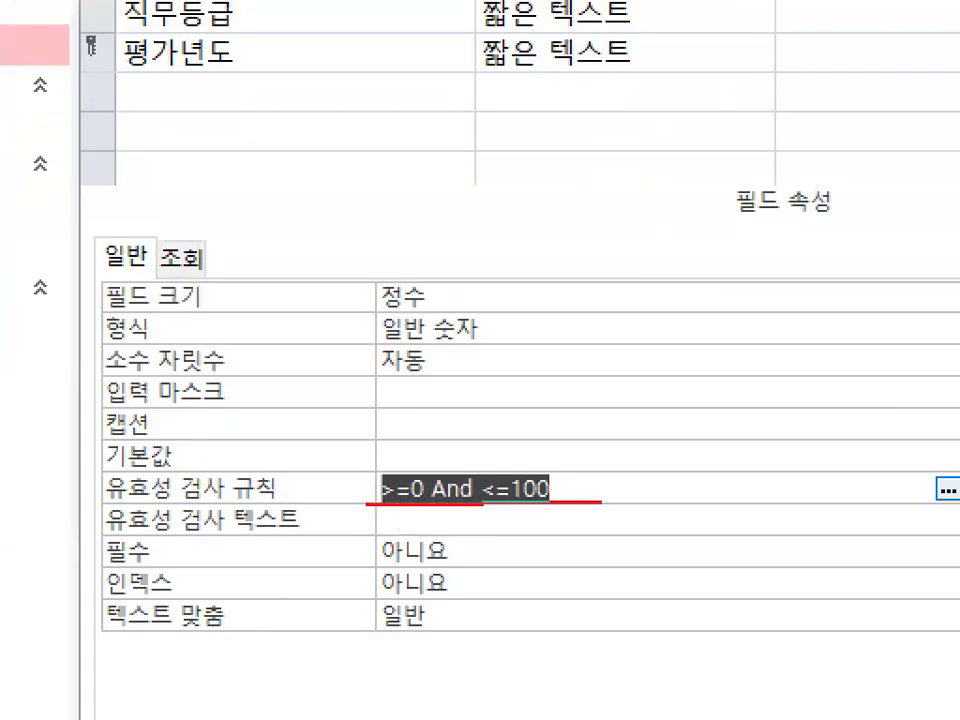
{"action": "left_click_drag", "start_coordinate": [600, 502], "coordinate": [600, 496]}
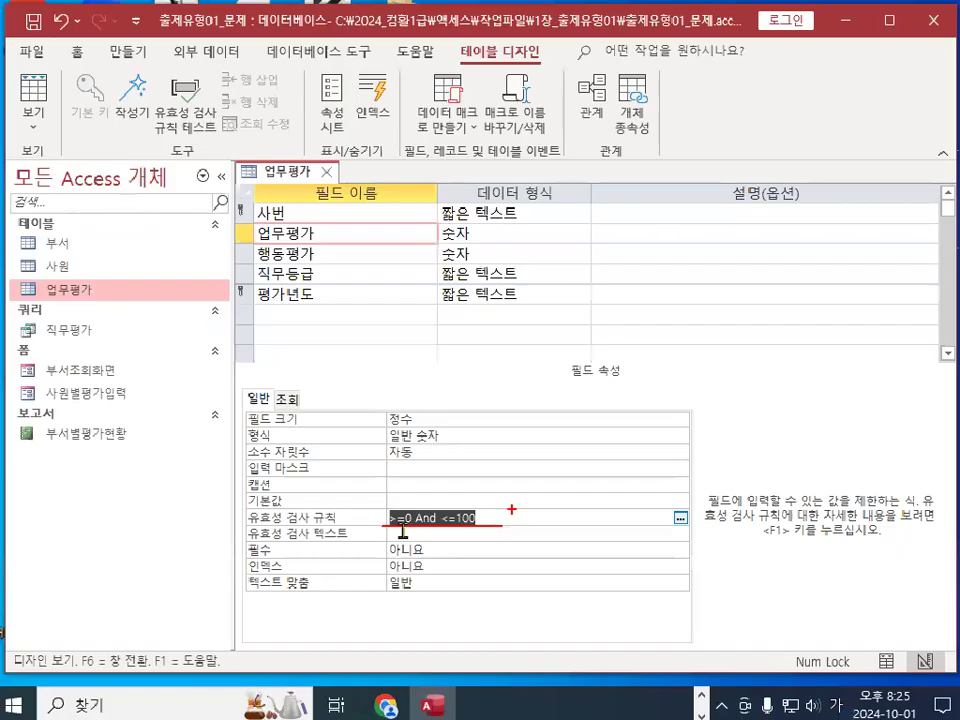
{"action": "key", "text": "Escape"}
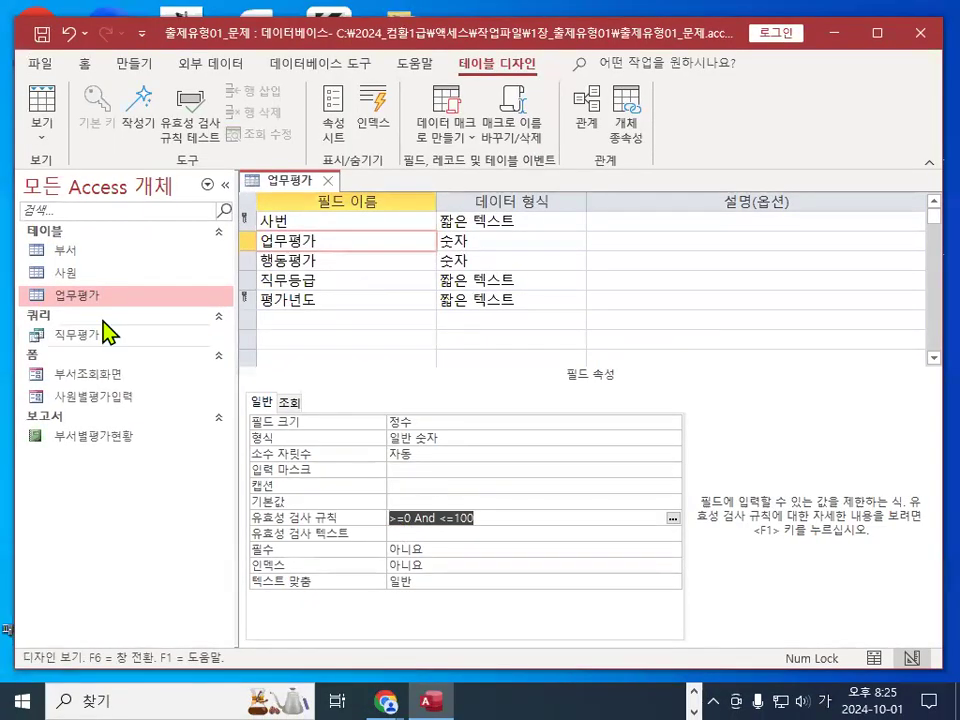
{"action": "left_click", "coordinate": [262, 258]}
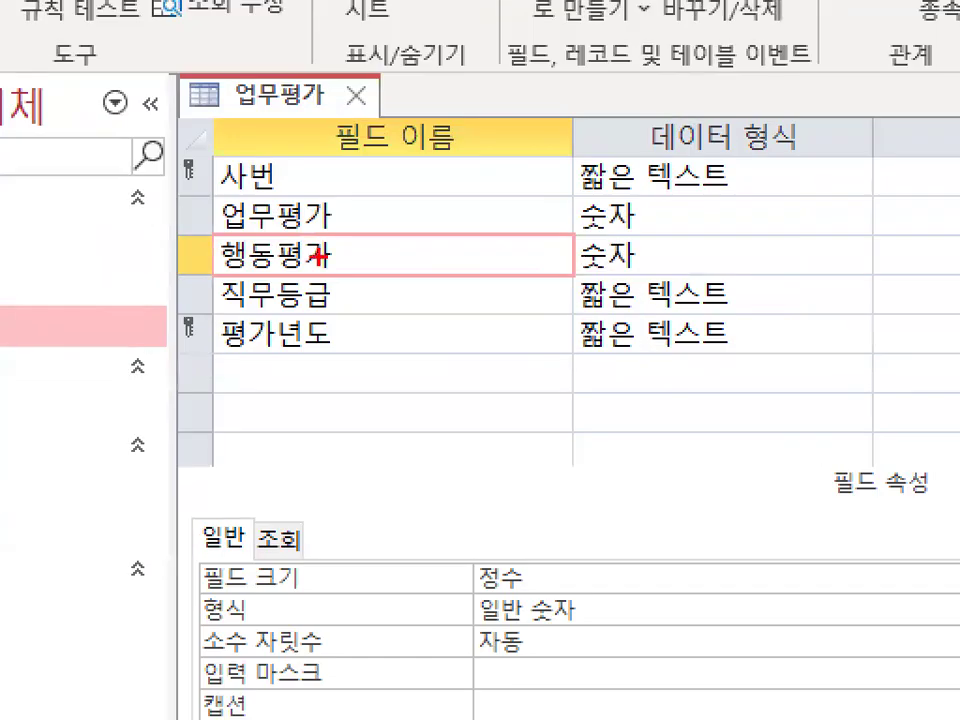
{"action": "left_click_drag", "start_coordinate": [307, 261], "coordinate": [316, 257]}
{"action": "key", "text": "Escape"}
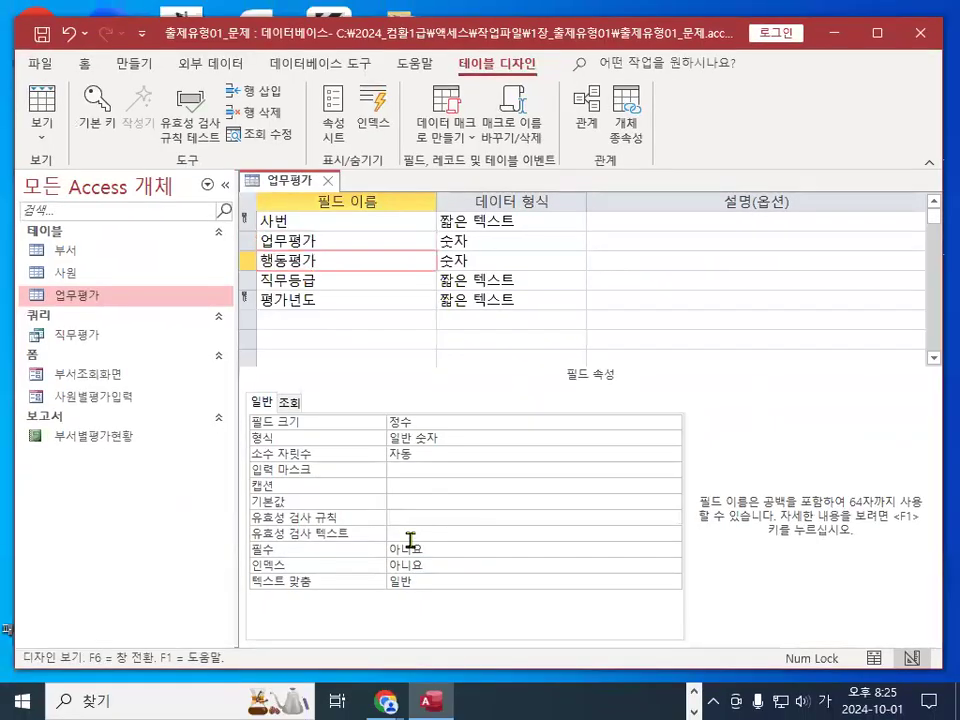
{"action": "left_click_drag", "start_coordinate": [133, 512], "coordinate": [318, 519]}
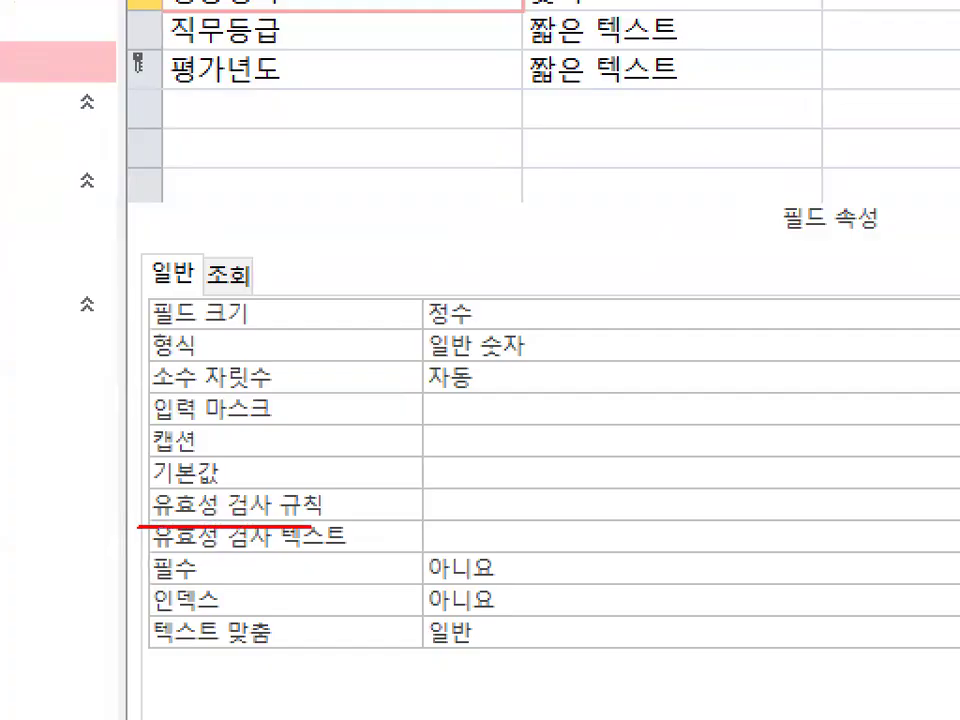
{"action": "key", "text": "Escape"}
{"action": "left_click", "coordinate": [421, 521]}
{"action": "key", "text": "ctrl+v"}
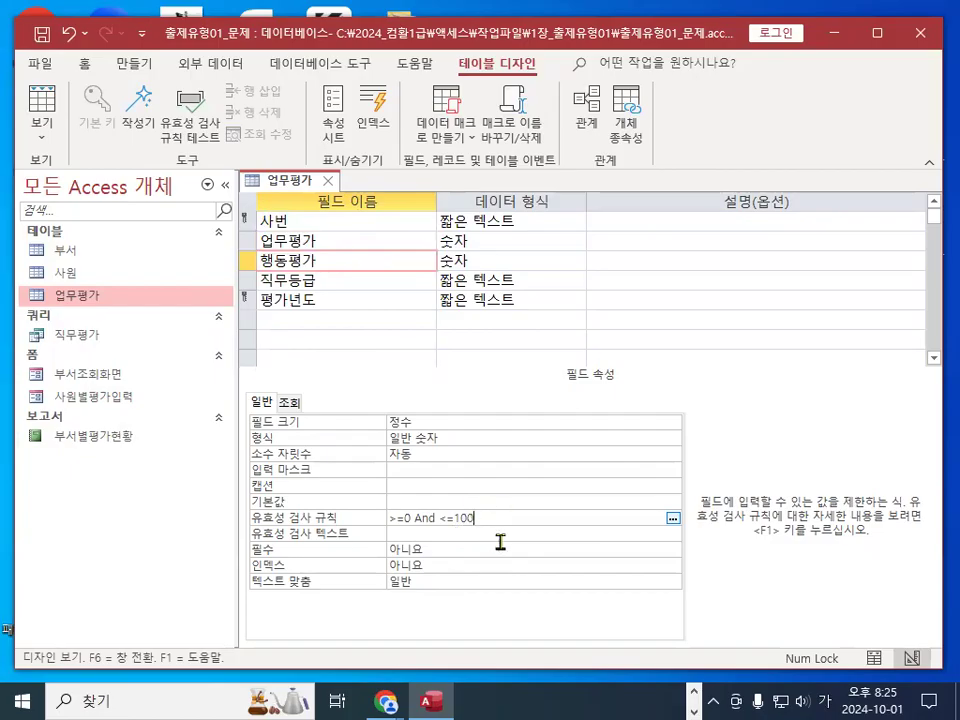
Save the 업무평가 table design and agree to test the existing data against the new validation rules
{"action": "left_click", "coordinate": [42, 36]}
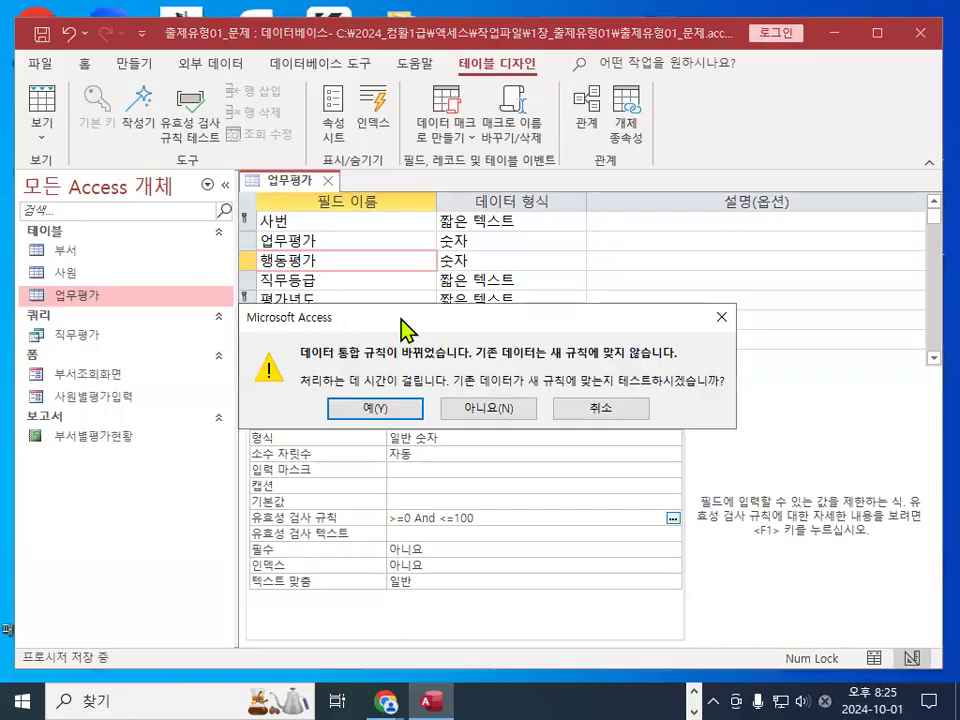
{"action": "left_click_drag", "start_coordinate": [400, 317], "coordinate": [429, 173]}
{"action": "left_click_drag", "start_coordinate": [199, 529], "coordinate": [348, 532]}
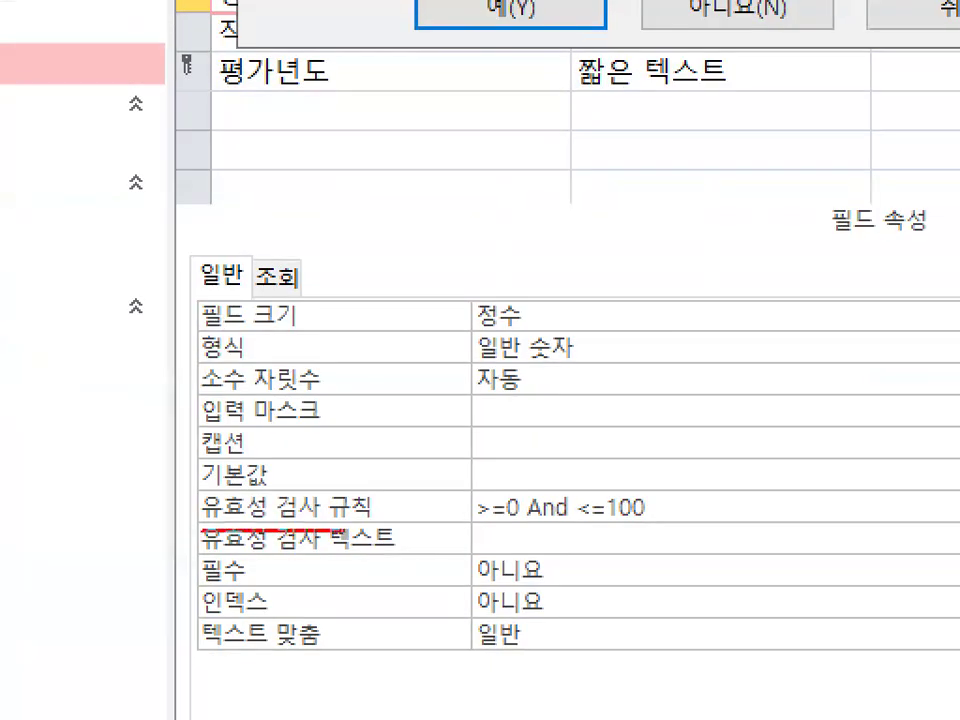
{"action": "left_click_drag", "start_coordinate": [508, 535], "coordinate": [672, 548]}
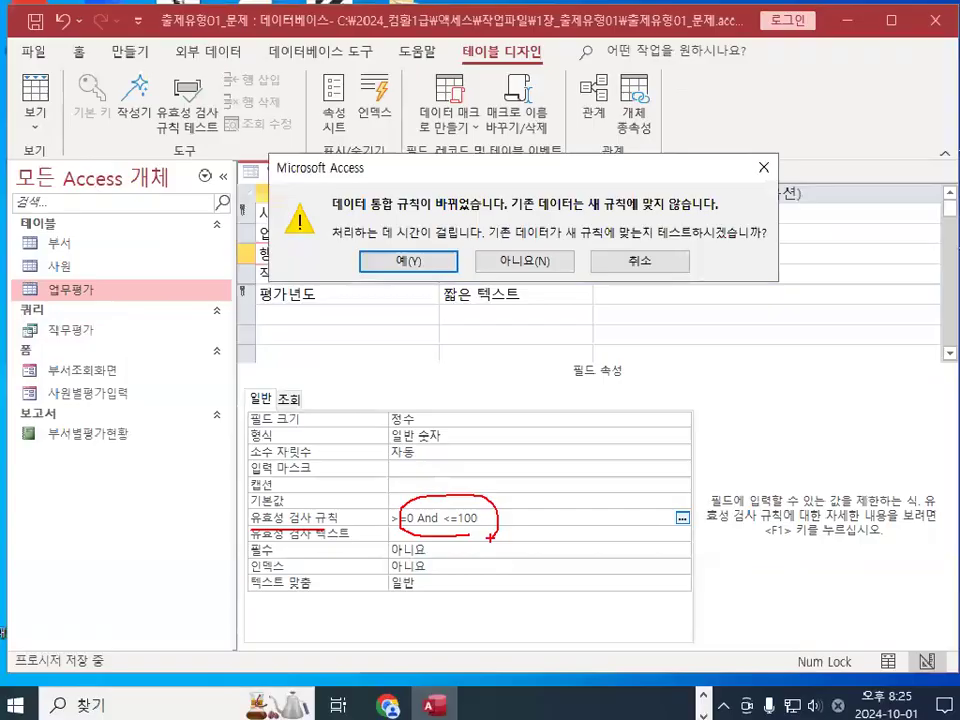
{"action": "key", "text": "Escape"}
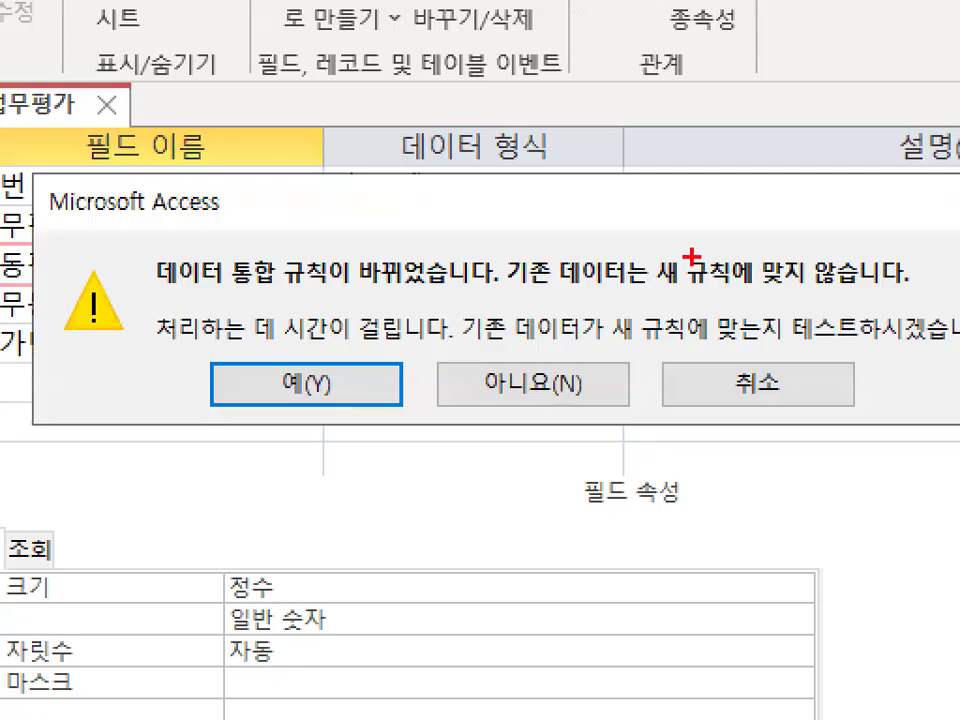
{"action": "left_click_drag", "start_coordinate": [692, 256], "coordinate": [857, 317]}
{"action": "left_click_drag", "start_coordinate": [655, 290], "coordinate": [670, 420]}
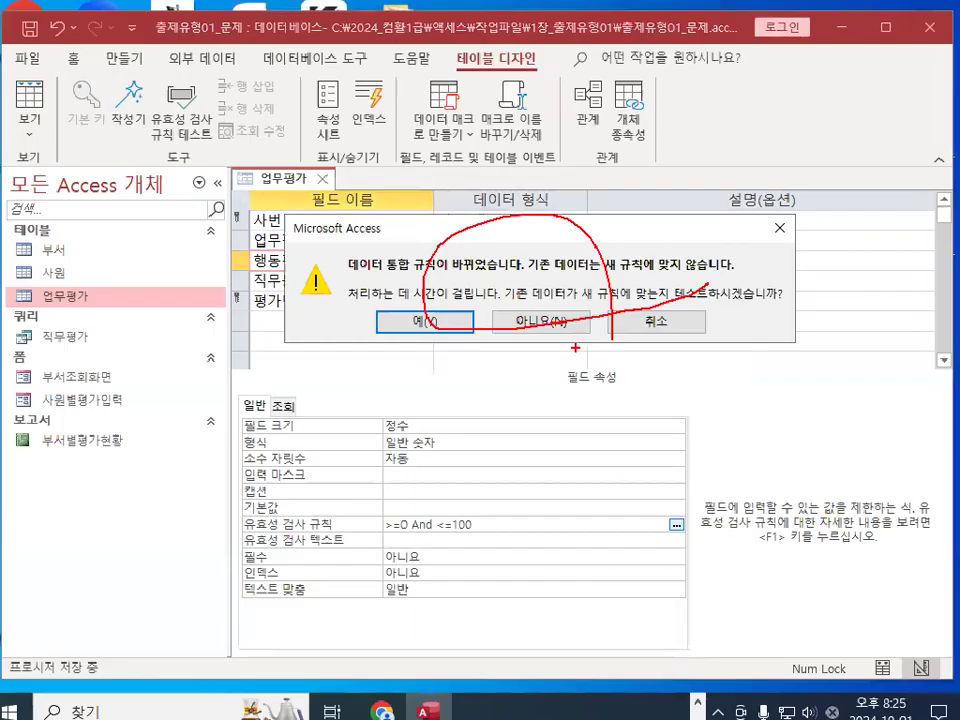
{"action": "key", "text": "Escape"}
{"action": "left_click_drag", "start_coordinate": [457, 336], "coordinate": [483, 336]}
{"action": "left_click_drag", "start_coordinate": [433, 303], "coordinate": [596, 303]}
{"action": "mouse_move", "coordinate": [702, 298]}
{"action": "left_mouse_down"}
{"action": "mouse_move", "coordinate": [740, 272]}
{"action": "mouse_move", "coordinate": [832, 313]}
{"action": "left_mouse_up"}
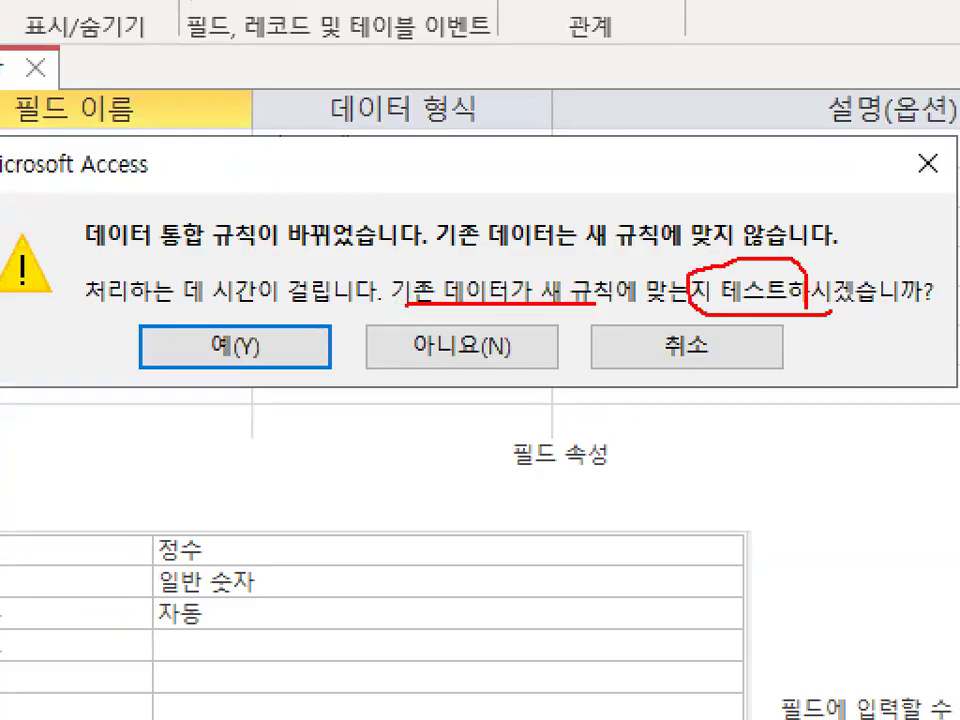
{"action": "key", "text": "Escape"}
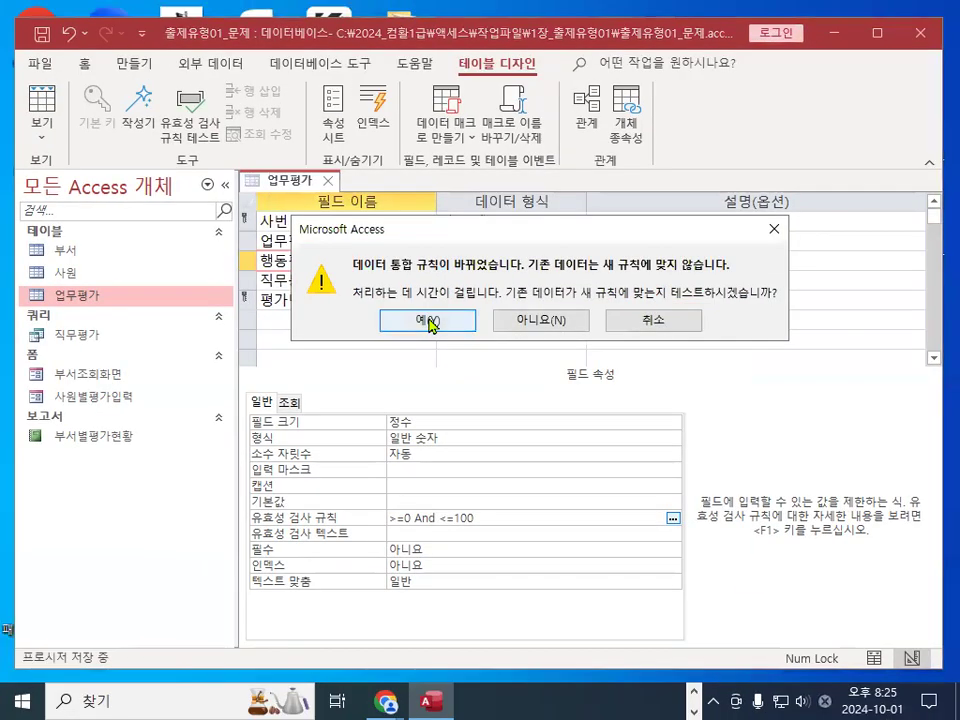
{"action": "left_click", "coordinate": [427, 320]}
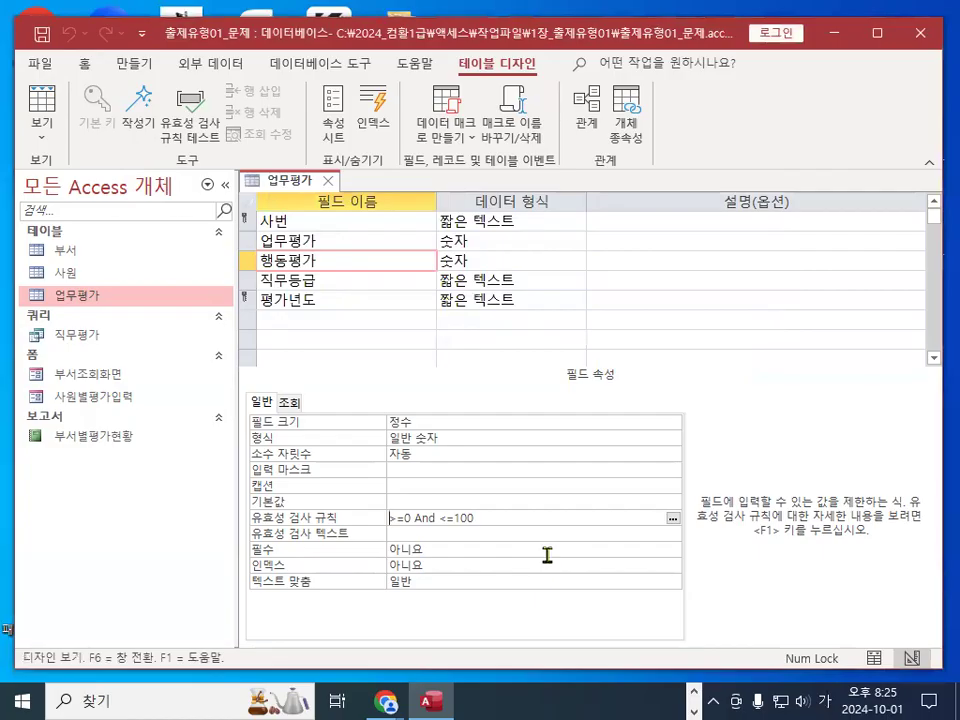
Switch the 업무평가 table from Design View to Datasheet View
{"action": "key", "text": "ctrl+1"}
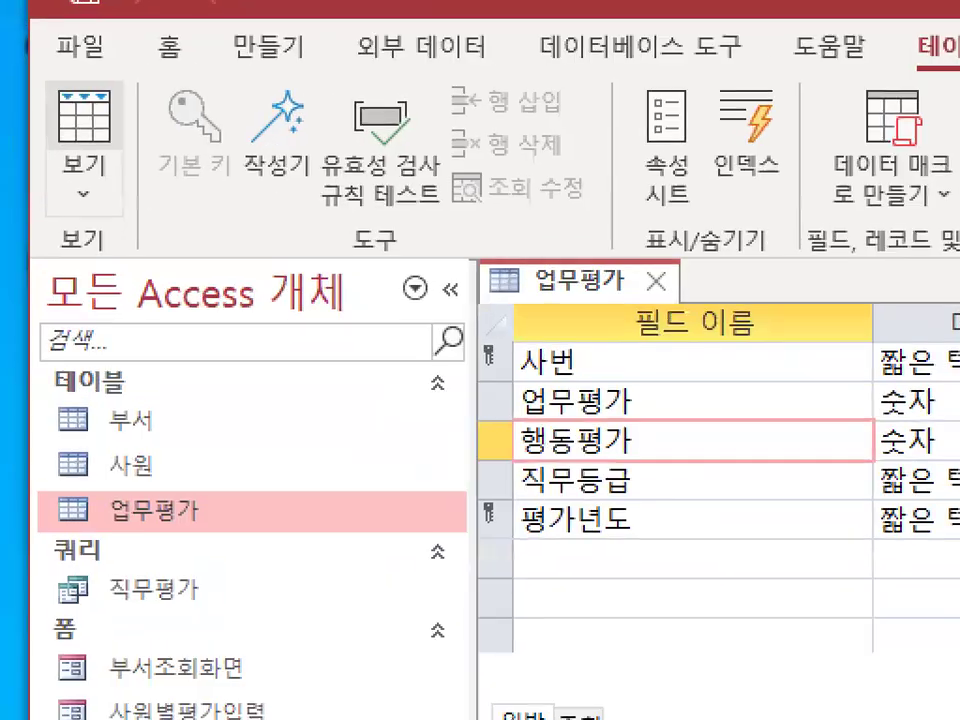
{"action": "left_click_drag", "start_coordinate": [130, 125], "coordinate": [128, 105]}
{"action": "key", "text": "Escape"}
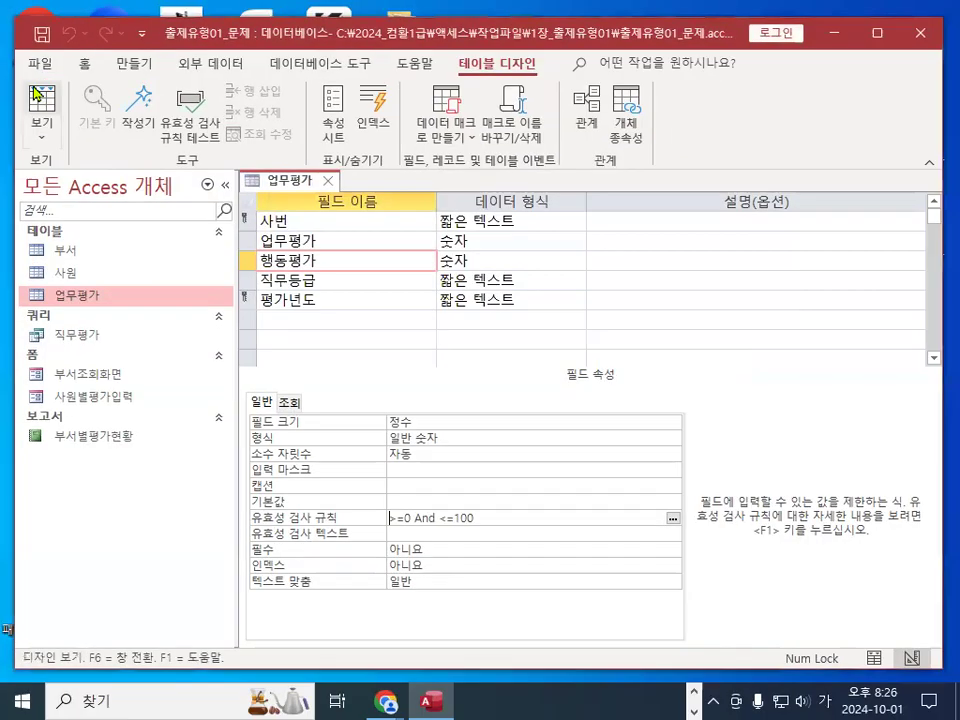
{"action": "left_click", "coordinate": [82, 120]}
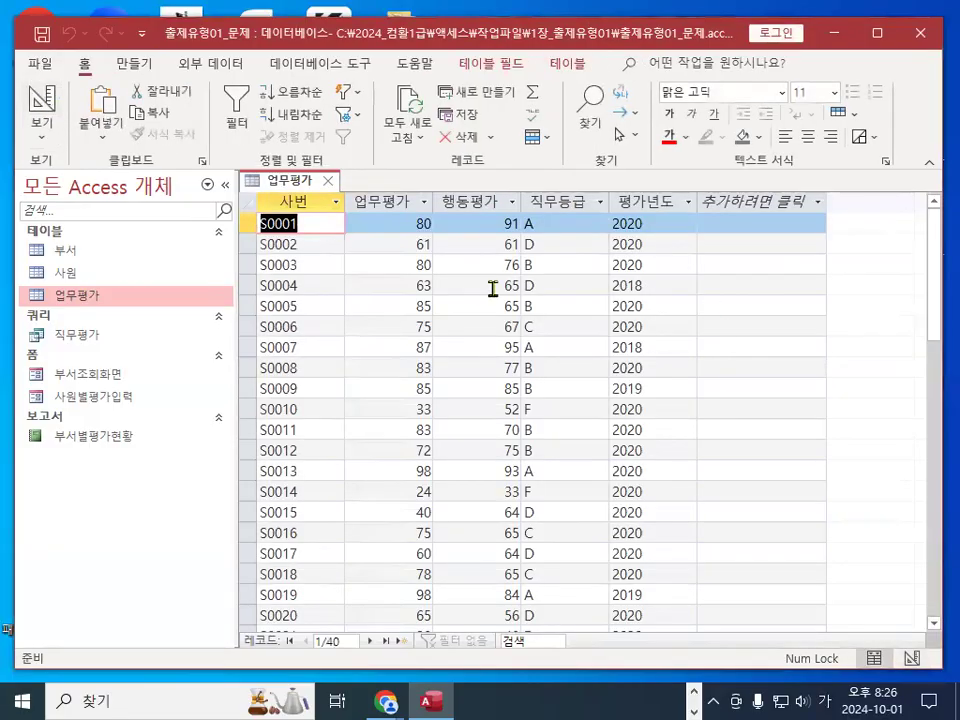
Examine the 업무평가 table's field columns, its last records, the record navigation counter and the blank new-record row
{"action": "scroll", "coordinate": [492, 293], "scroll_direction": "down", "scroll_amount": 3}
{"action": "scroll", "coordinate": [492, 293], "scroll_direction": "down", "scroll_amount": 8}
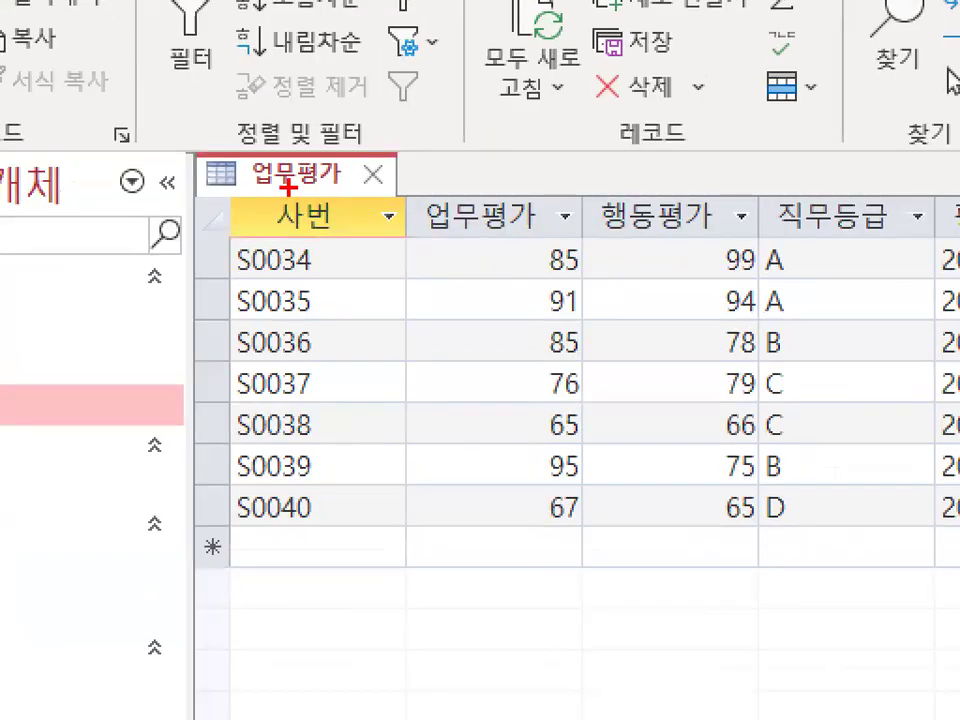
{"action": "mouse_move", "coordinate": [288, 187]}
{"action": "left_mouse_down"}
{"action": "mouse_move", "coordinate": [300, 232]}
{"action": "mouse_move", "coordinate": [335, 177]}
{"action": "left_mouse_up"}
{"action": "left_click_drag", "start_coordinate": [470, 188], "coordinate": [545, 228]}
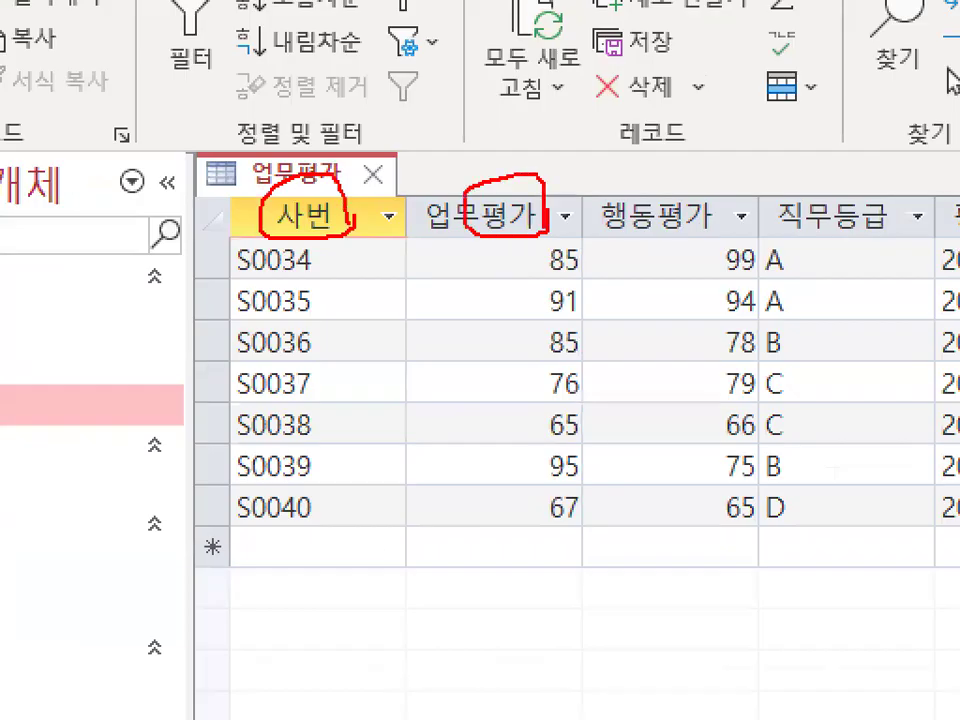
{"action": "left_click_drag", "start_coordinate": [690, 155], "coordinate": [705, 200]}
{"action": "left_click_drag", "start_coordinate": [380, 150], "coordinate": [372, 296]}
{"action": "left_click_drag", "start_coordinate": [505, 165], "coordinate": [495, 345]}
{"action": "left_click_drag", "start_coordinate": [618, 140], "coordinate": [627, 268]}
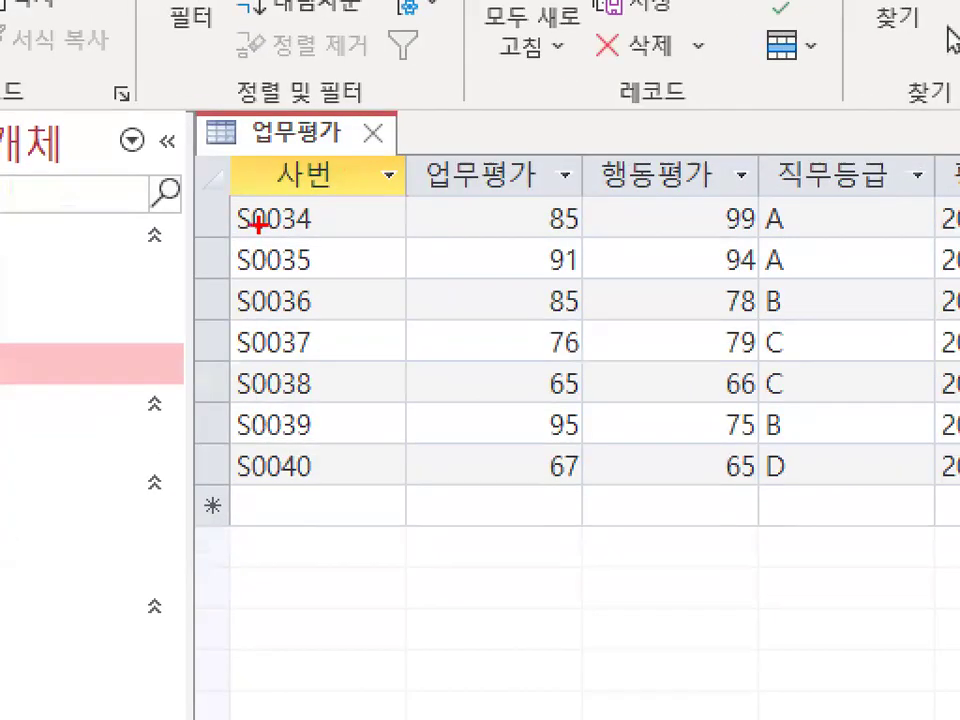
{"action": "left_click_drag", "start_coordinate": [246, 232], "coordinate": [410, 220]}
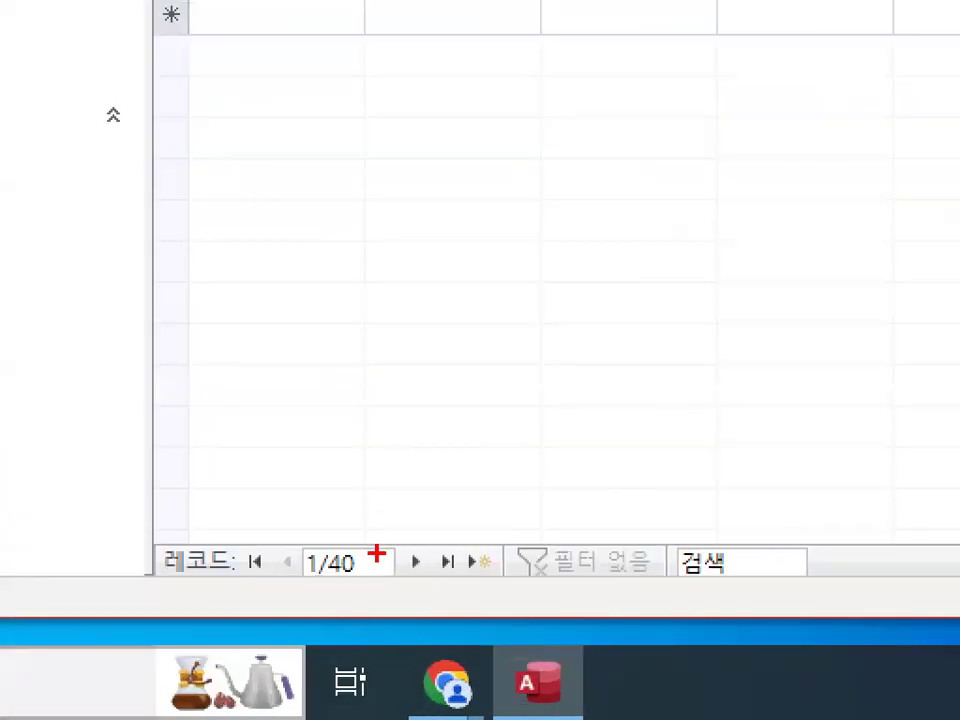
{"action": "mouse_move", "coordinate": [380, 552]}
{"action": "left_mouse_down"}
{"action": "mouse_move", "coordinate": [304, 533]}
{"action": "mouse_move", "coordinate": [377, 583]}
{"action": "left_mouse_up"}
{"action": "left_click_drag", "start_coordinate": [535, 450], "coordinate": [445, 565]}
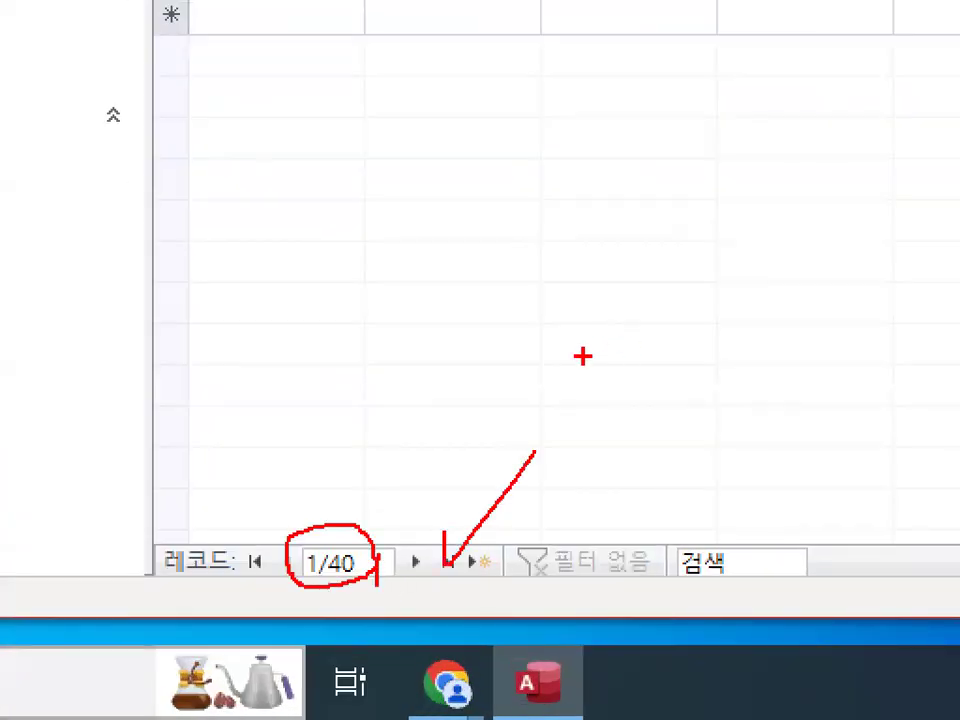
{"action": "left_click_drag", "start_coordinate": [431, 245], "coordinate": [429, 307]}
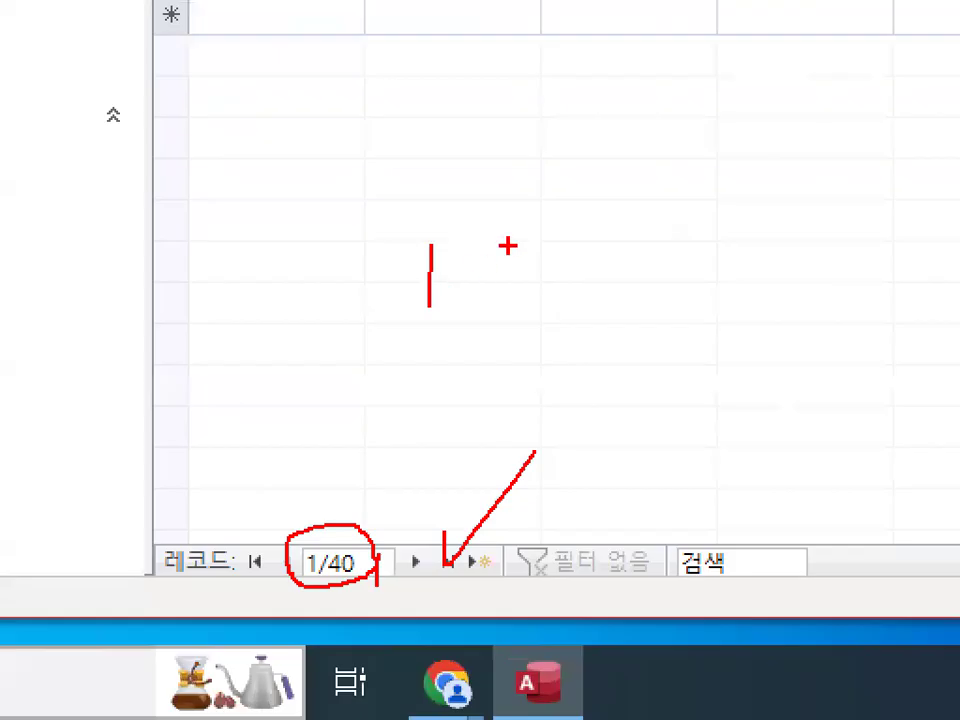
{"action": "left_click_drag", "start_coordinate": [508, 246], "coordinate": [414, 375]}
{"action": "mouse_move", "coordinate": [509, 300]}
{"action": "left_mouse_down"}
{"action": "mouse_move", "coordinate": [544, 367]}
{"action": "mouse_move", "coordinate": [514, 396]}
{"action": "left_mouse_up"}
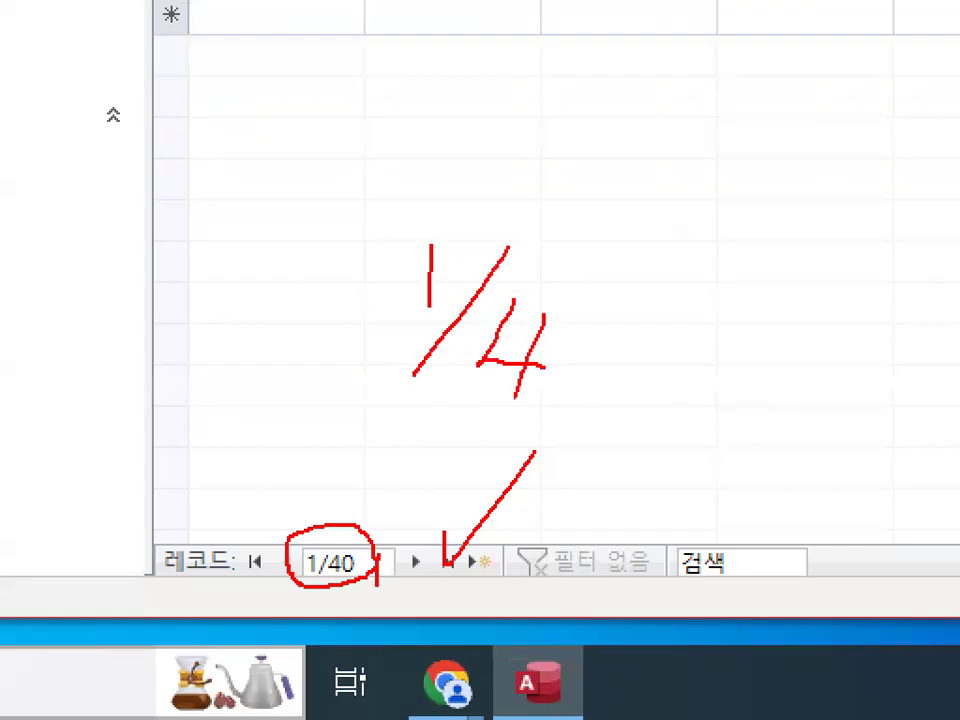
{"action": "left_click_drag", "start_coordinate": [578, 333], "coordinate": [576, 336]}
{"action": "left_click_drag", "start_coordinate": [440, 545], "coordinate": [440, 585]}
{"action": "left_click_drag", "start_coordinate": [425, 518], "coordinate": [433, 588]}
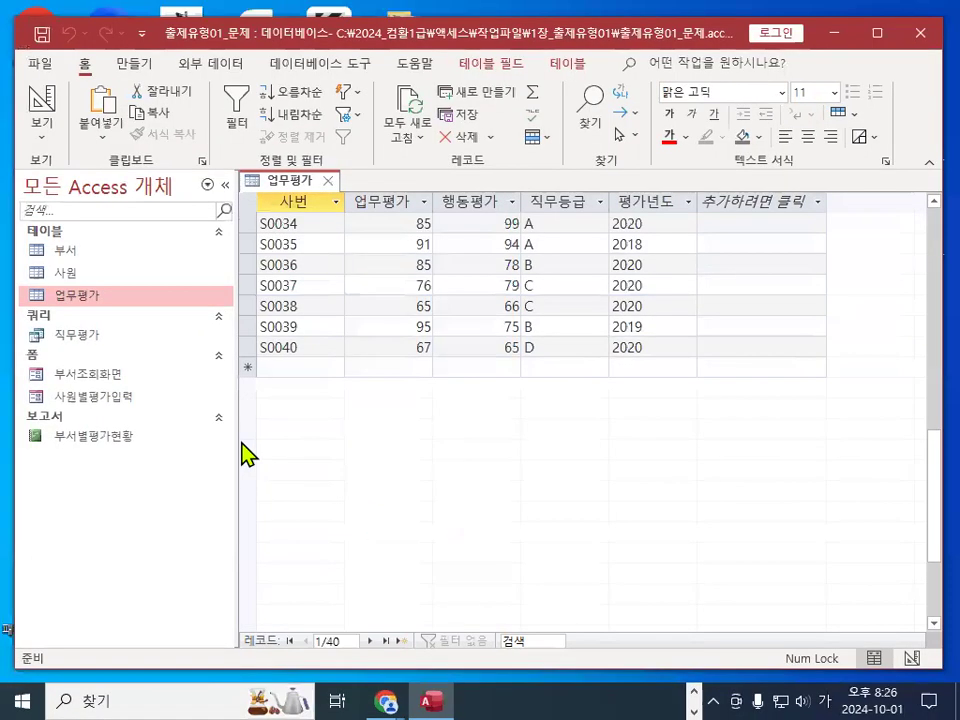
{"action": "mouse_move", "coordinate": [249, 390]}
{"action": "left_mouse_down"}
{"action": "mouse_move", "coordinate": [283, 376]}
{"action": "mouse_move", "coordinate": [272, 350]}
{"action": "mouse_move", "coordinate": [287, 400]}
{"action": "left_mouse_up"}
{"action": "left_click_drag", "start_coordinate": [321, 409], "coordinate": [688, 413]}
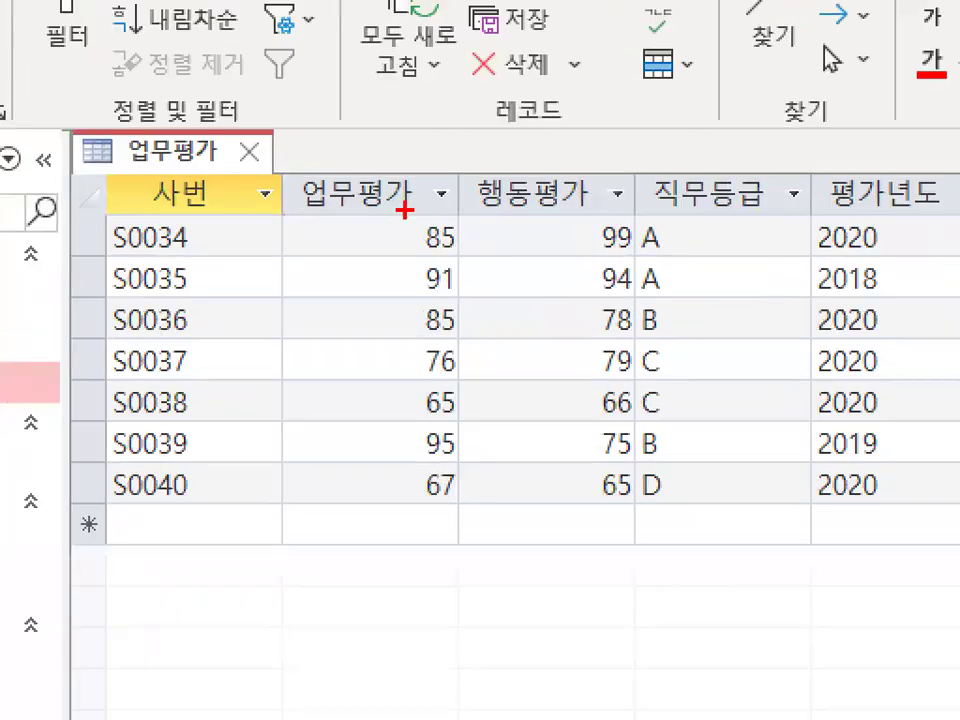
Enter 100 in the 업무평가 field of the new record to test the validation rule's upper limit
{"action": "mouse_move", "coordinate": [404, 210]}
{"action": "left_mouse_down"}
{"action": "mouse_move", "coordinate": [312, 212]}
{"action": "mouse_move", "coordinate": [378, 165]}
{"action": "left_mouse_up"}
{"action": "left_click_drag", "start_coordinate": [452, 508], "coordinate": [473, 543]}
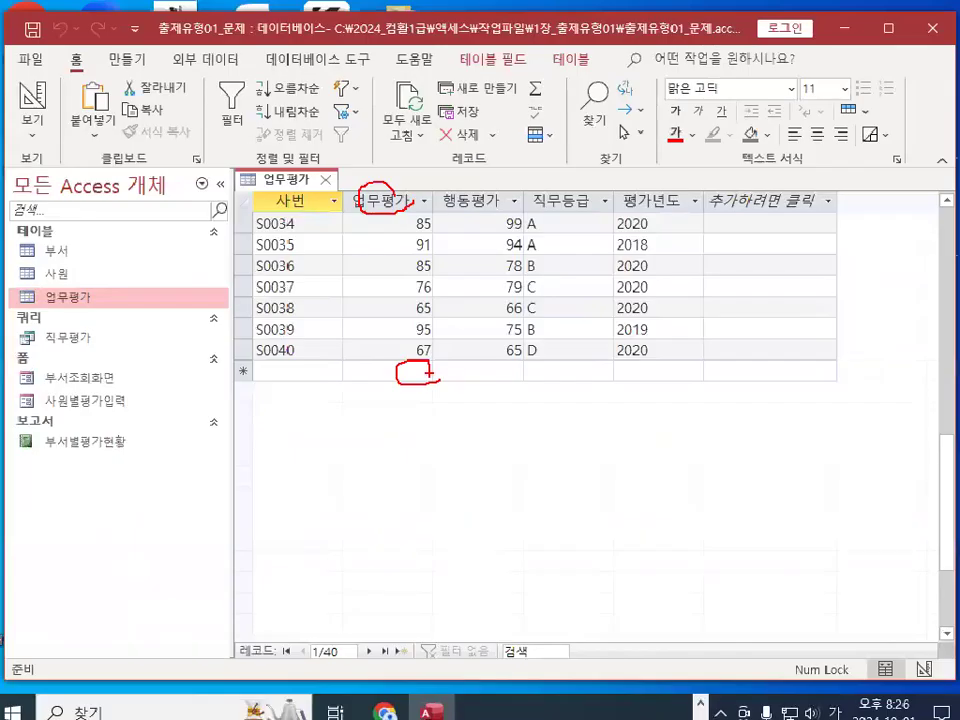
{"action": "left_click", "coordinate": [433, 524]}
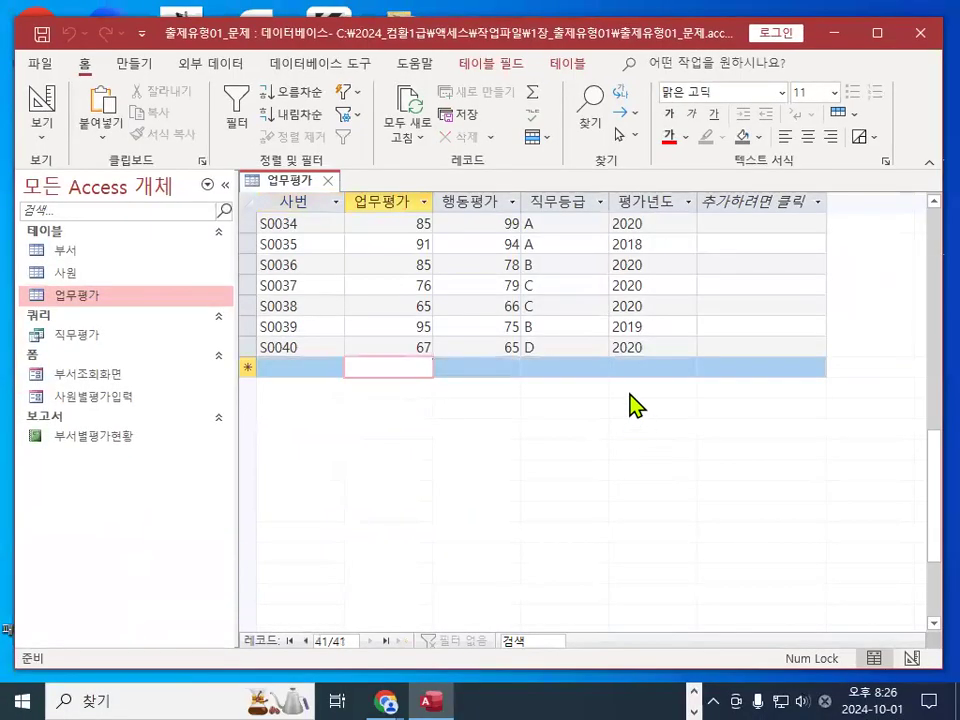
{"action": "type", "text": "100"}
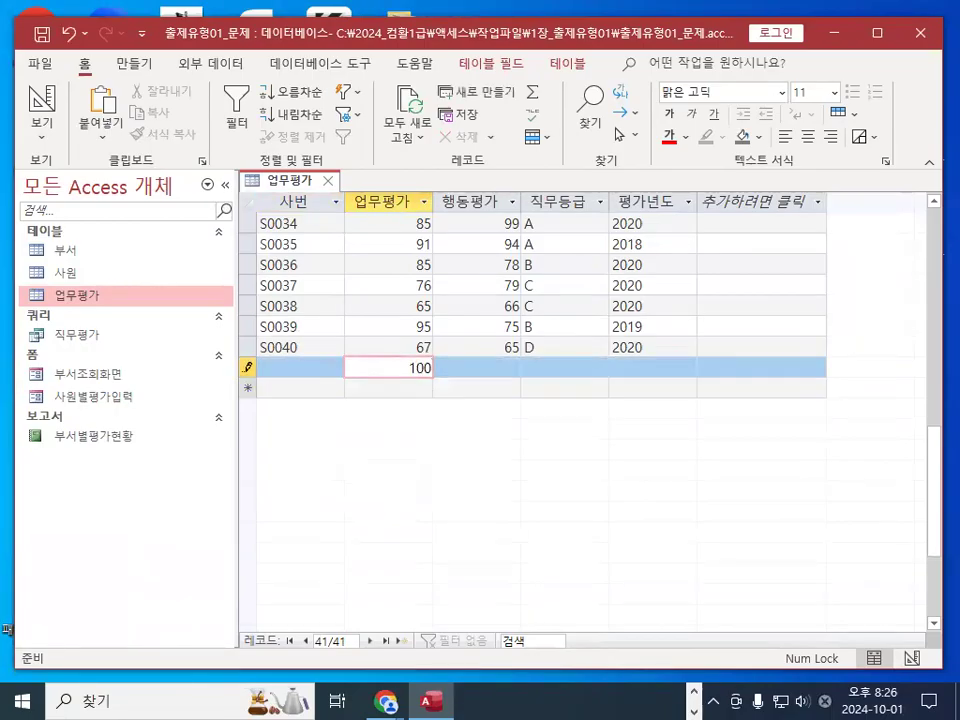
{"action": "key", "text": "Tab"}
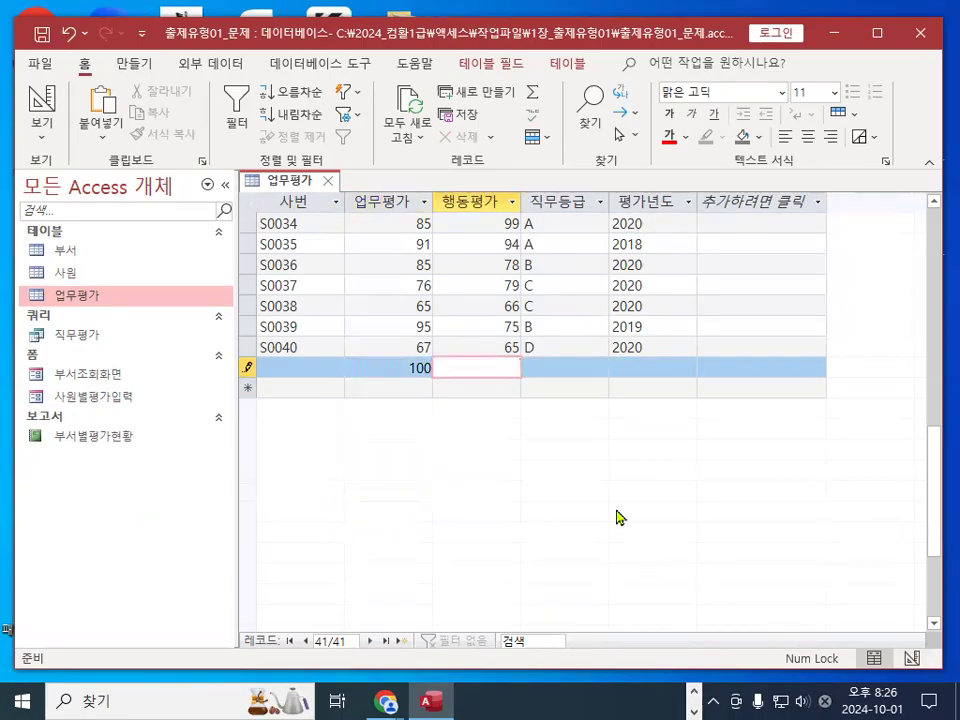
Try to enter 101 as the new record's 업무평가 value, read the validation message and dismiss it
{"action": "left_click_drag", "start_coordinate": [405, 367], "coordinate": [457, 364]}
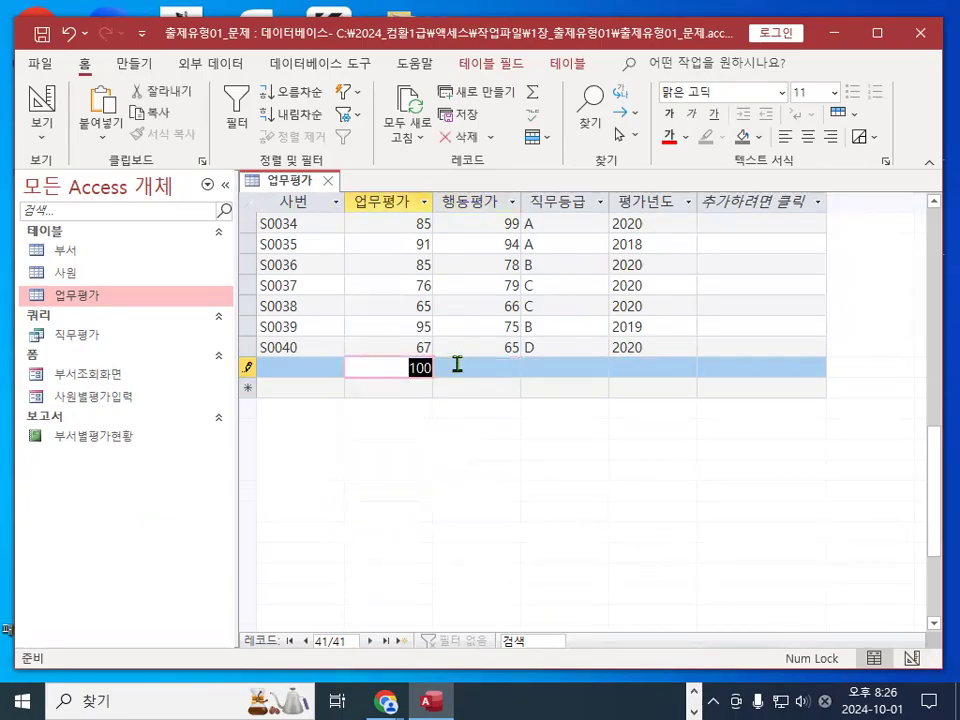
{"action": "type", "text": "10"}
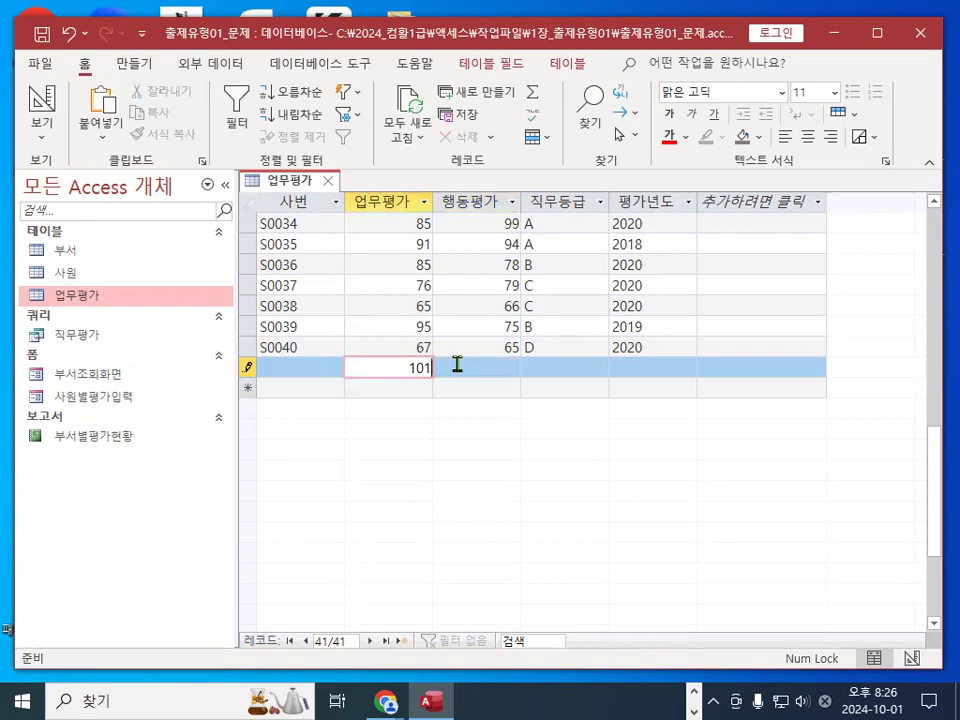
{"action": "key", "text": "Return"}
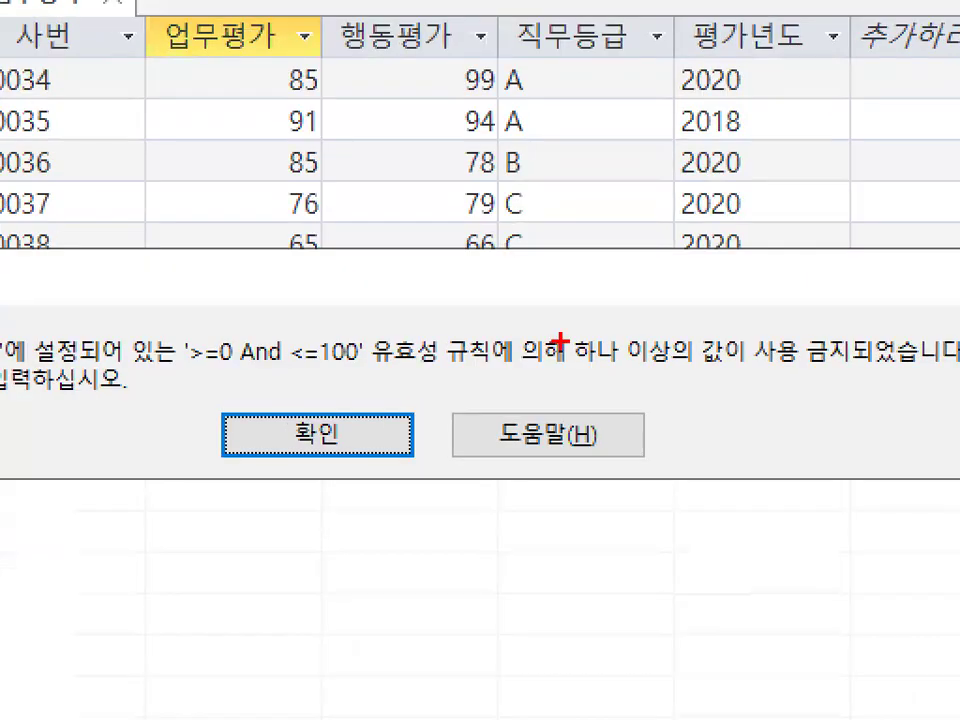
{"action": "left_click_drag", "start_coordinate": [547, 348], "coordinate": [513, 370]}
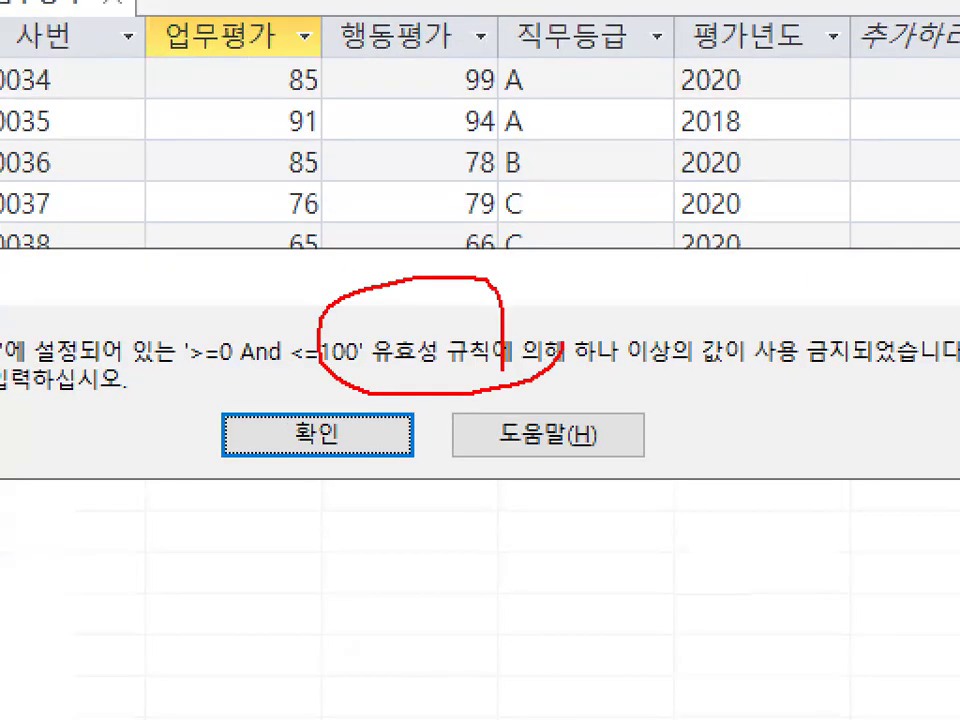
{"action": "left_click_drag", "start_coordinate": [173, 381], "coordinate": [330, 378]}
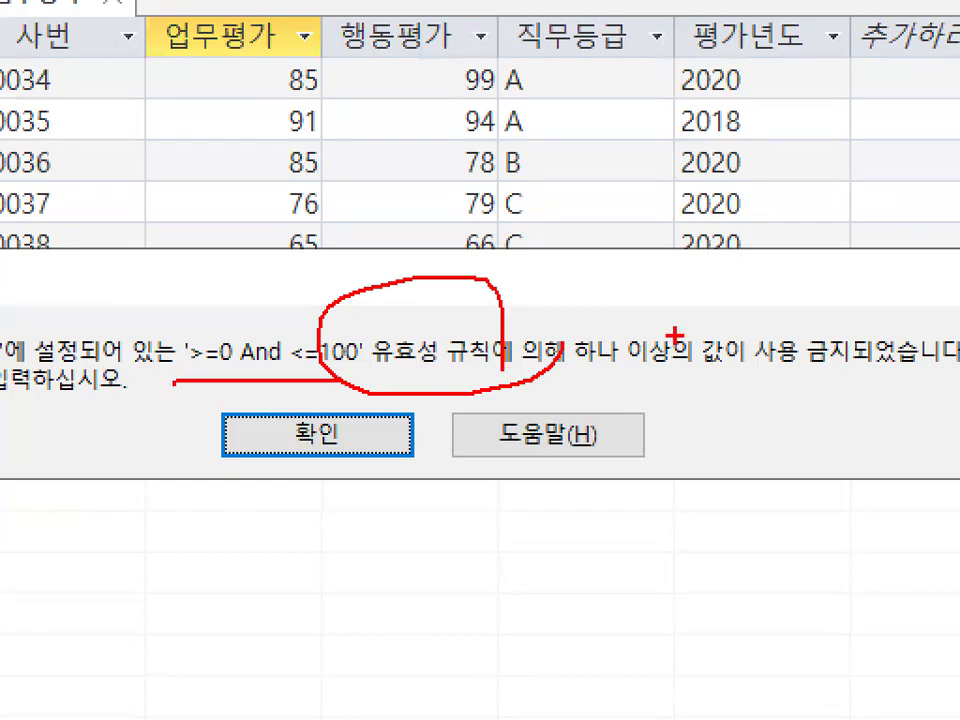
{"action": "left_click_drag", "start_coordinate": [675, 332], "coordinate": [739, 208]}
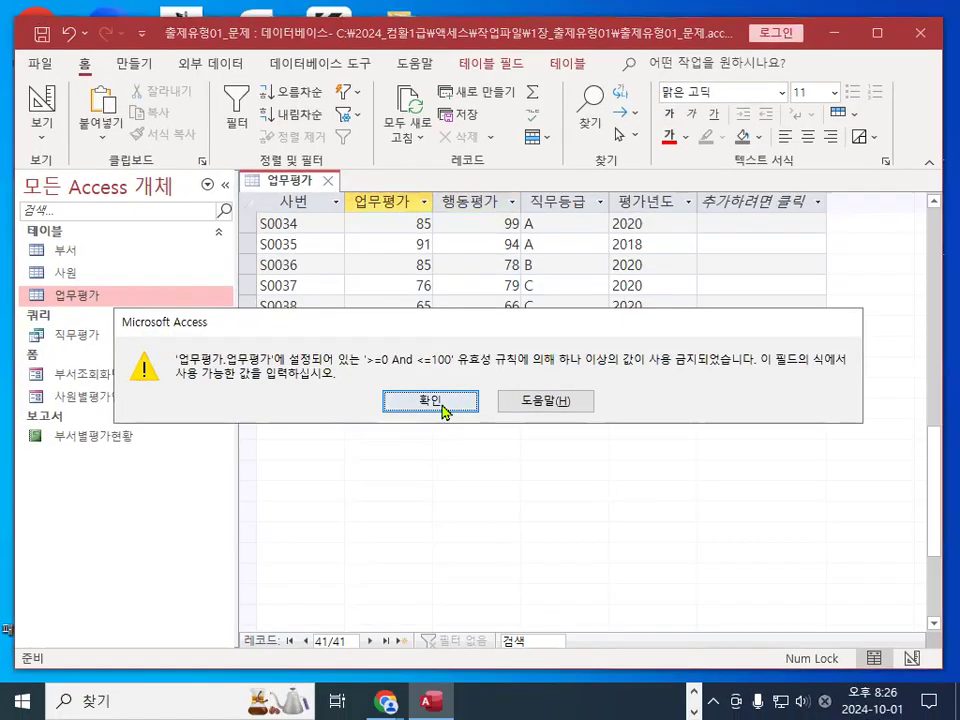
{"action": "left_click", "coordinate": [317, 434]}
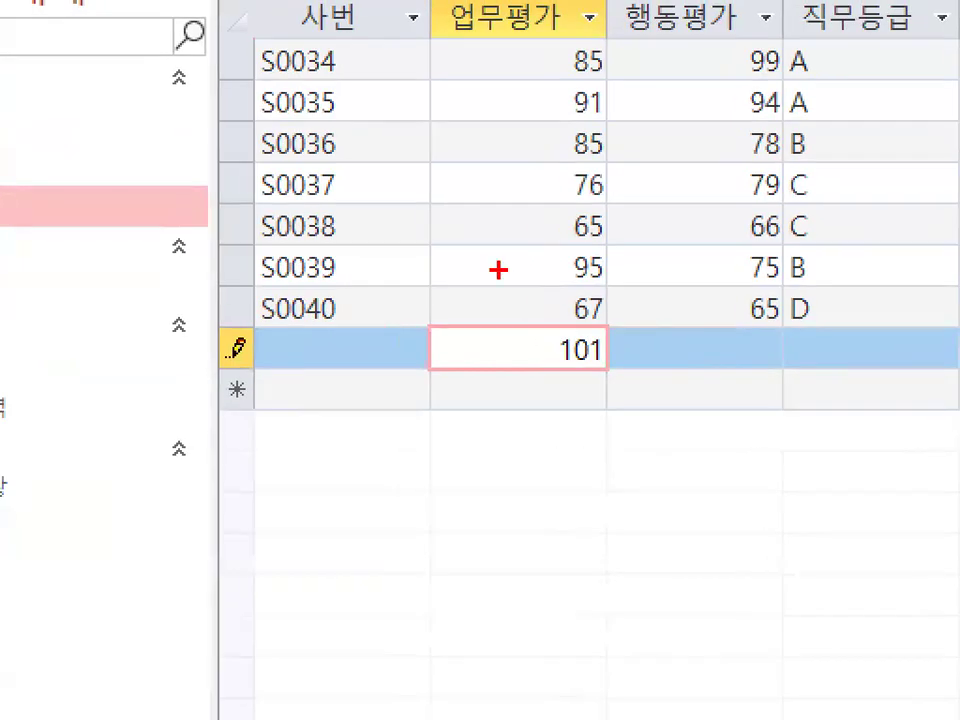
{"action": "mouse_move", "coordinate": [637, 360]}
{"action": "left_mouse_down"}
{"action": "mouse_move", "coordinate": [625, 376]}
{"action": "mouse_move", "coordinate": [523, 328]}
{"action": "mouse_move", "coordinate": [617, 358]}
{"action": "left_mouse_up"}
{"action": "mouse_move", "coordinate": [277, 354]}
{"action": "left_mouse_down"}
{"action": "mouse_move", "coordinate": [178, 325]}
{"action": "mouse_move", "coordinate": [262, 345]}
{"action": "left_mouse_up"}
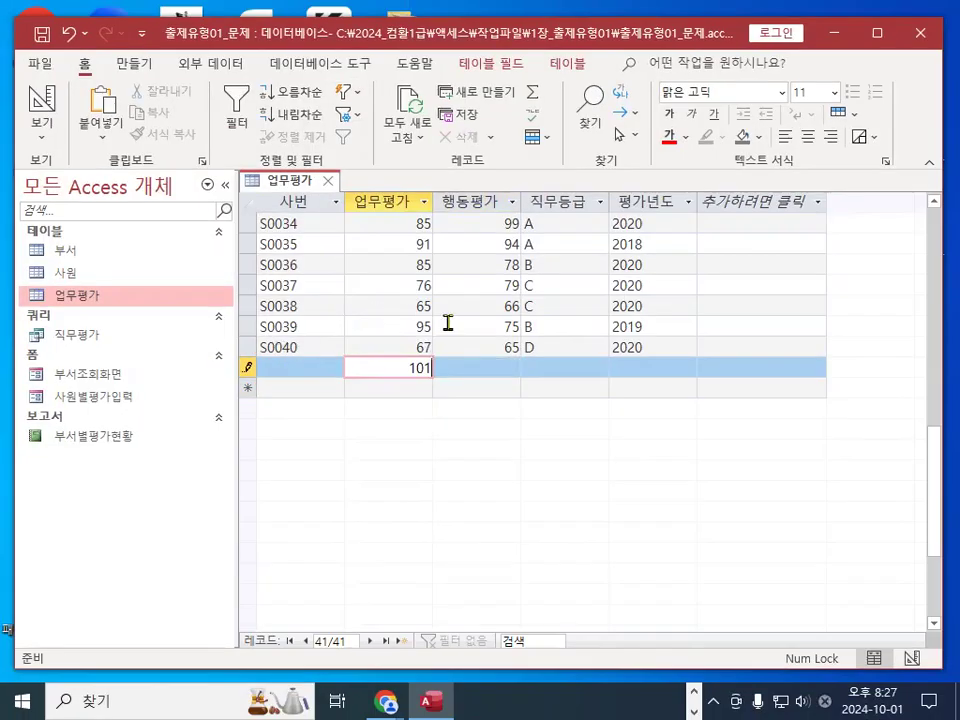
{"action": "key", "text": "ctrl+2"}
{"action": "mouse_move", "coordinate": [357, 254]}
{"action": "left_mouse_down"}
{"action": "mouse_move", "coordinate": [425, 253]}
{"action": "mouse_move", "coordinate": [375, 325]}
{"action": "mouse_move", "coordinate": [425, 327]}
{"action": "left_mouse_up"}
{"action": "left_click_drag", "start_coordinate": [372, 292], "coordinate": [415, 293]}
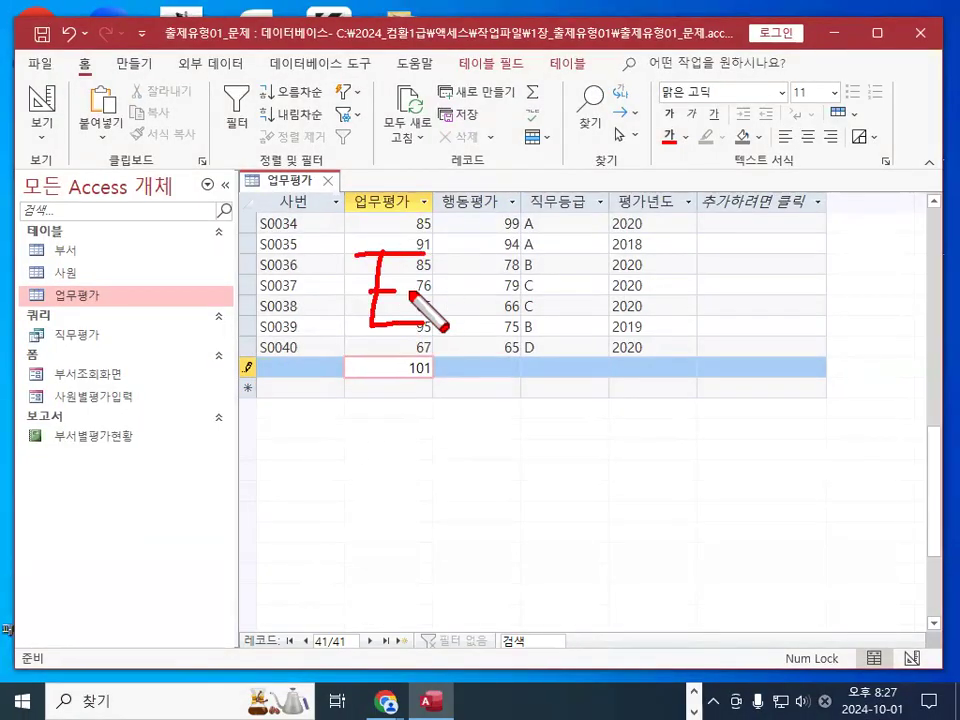
{"action": "mouse_move", "coordinate": [487, 268]}
{"action": "left_mouse_down"}
{"action": "mouse_move", "coordinate": [472, 315]}
{"action": "mouse_move", "coordinate": [437, 322]}
{"action": "left_mouse_up"}
{"action": "left_click_drag", "start_coordinate": [545, 268], "coordinate": [546, 326]}
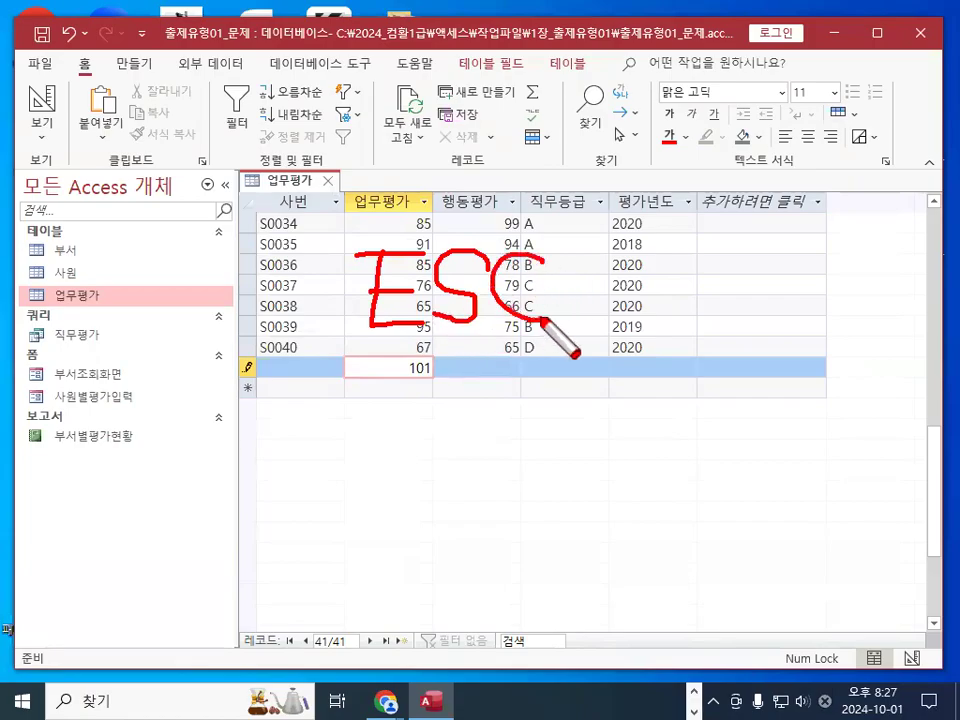
{"action": "key", "text": "Escape"}
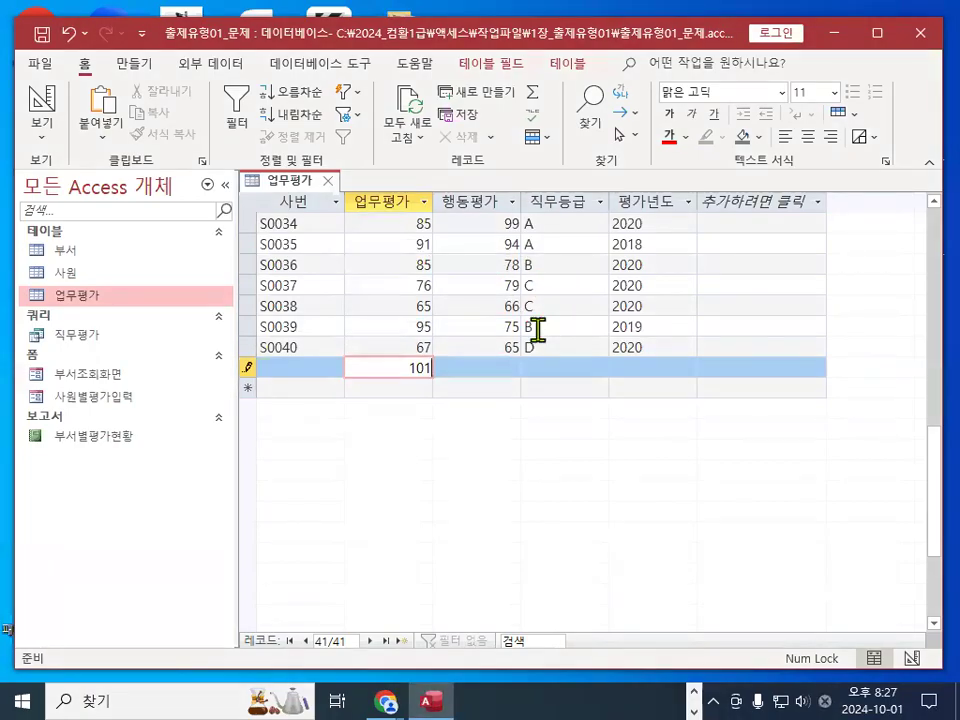
Discard the unsaved new record and switch the 업무평가 table back to Design View
{"action": "key", "text": "Escape"}
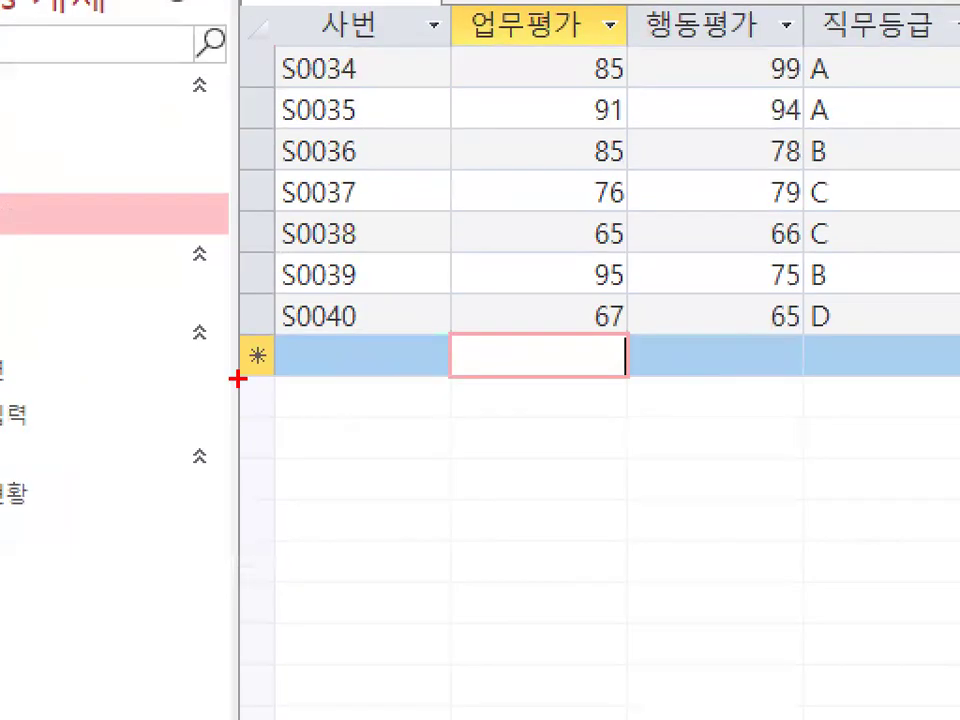
{"action": "left_click_drag", "start_coordinate": [252, 373], "coordinate": [267, 365]}
{"action": "key", "text": "Escape"}
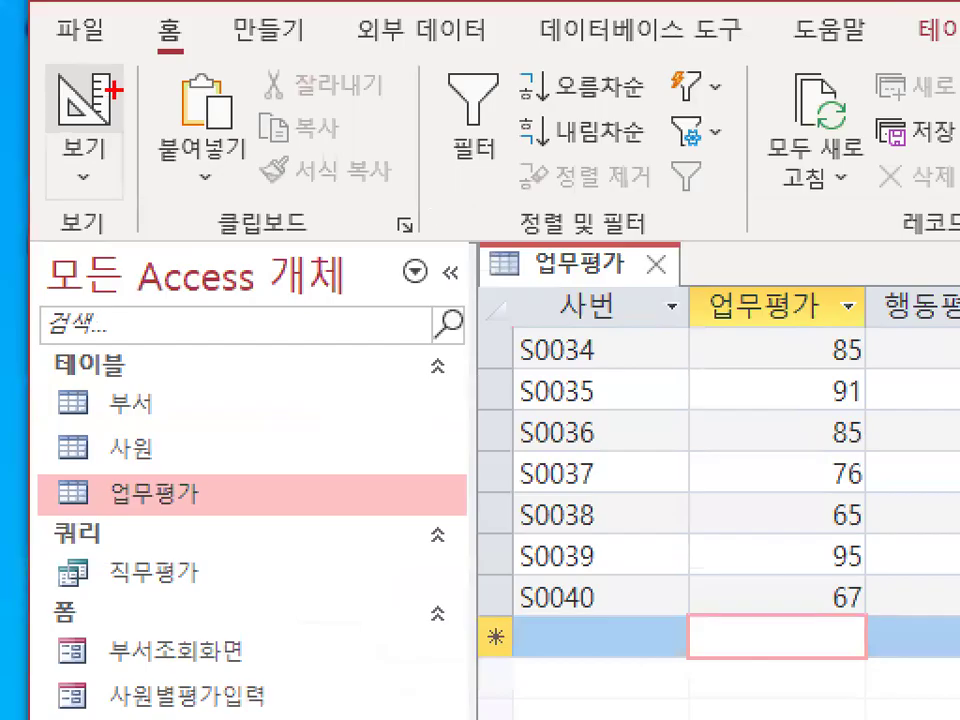
{"action": "mouse_move", "coordinate": [49, 81]}
{"action": "left_mouse_down"}
{"action": "mouse_move", "coordinate": [75, 120]}
{"action": "mouse_move", "coordinate": [70, 78]}
{"action": "left_mouse_up"}
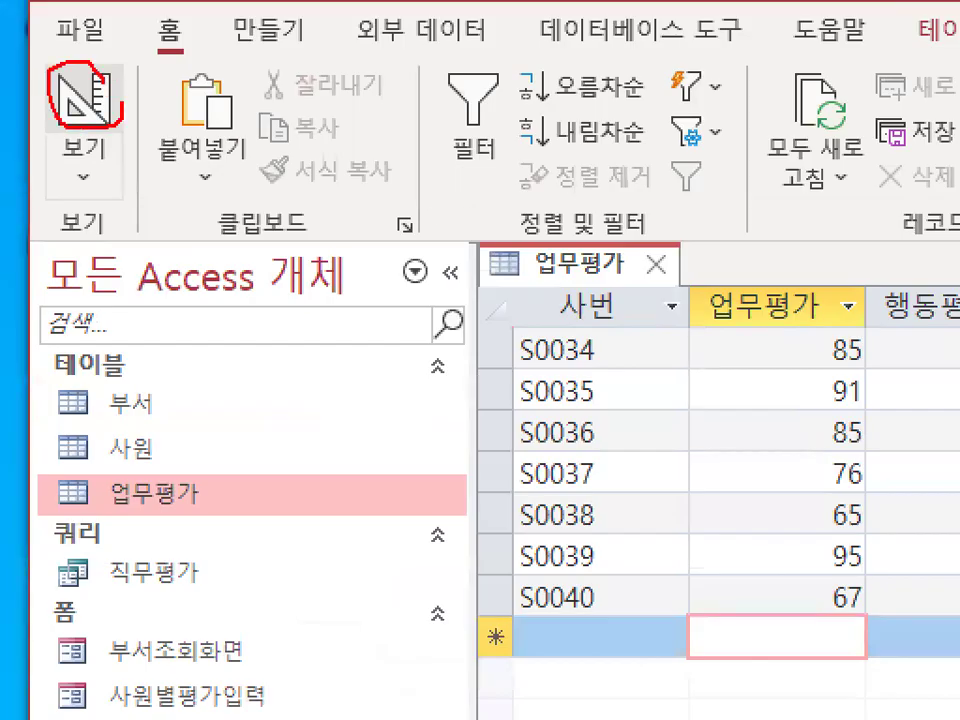
{"action": "key", "text": "Escape"}
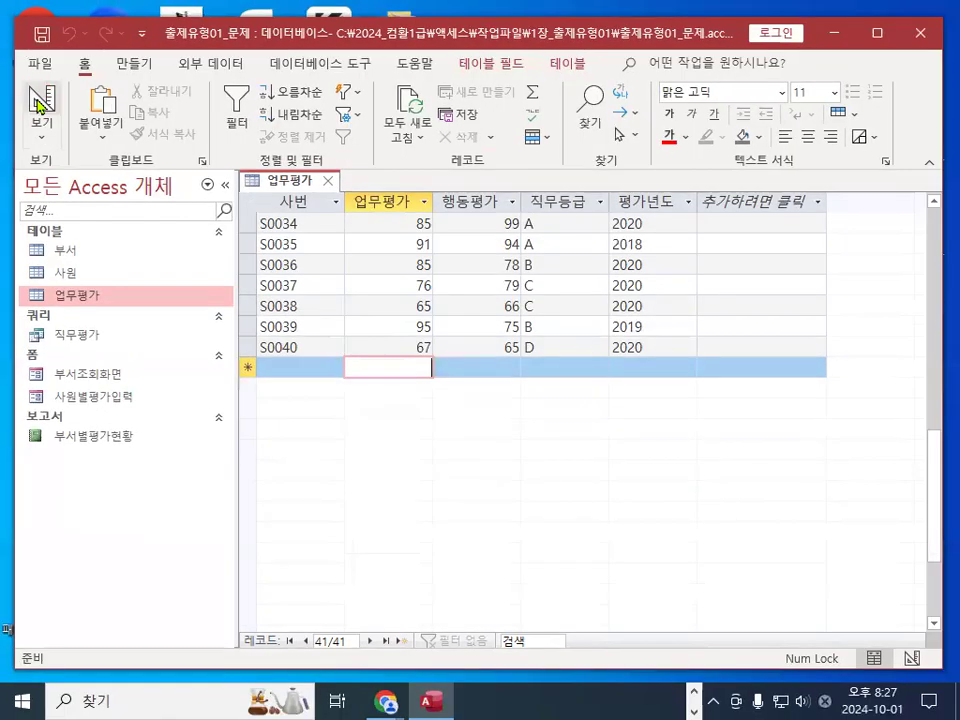
{"action": "left_click", "coordinate": [38, 101]}
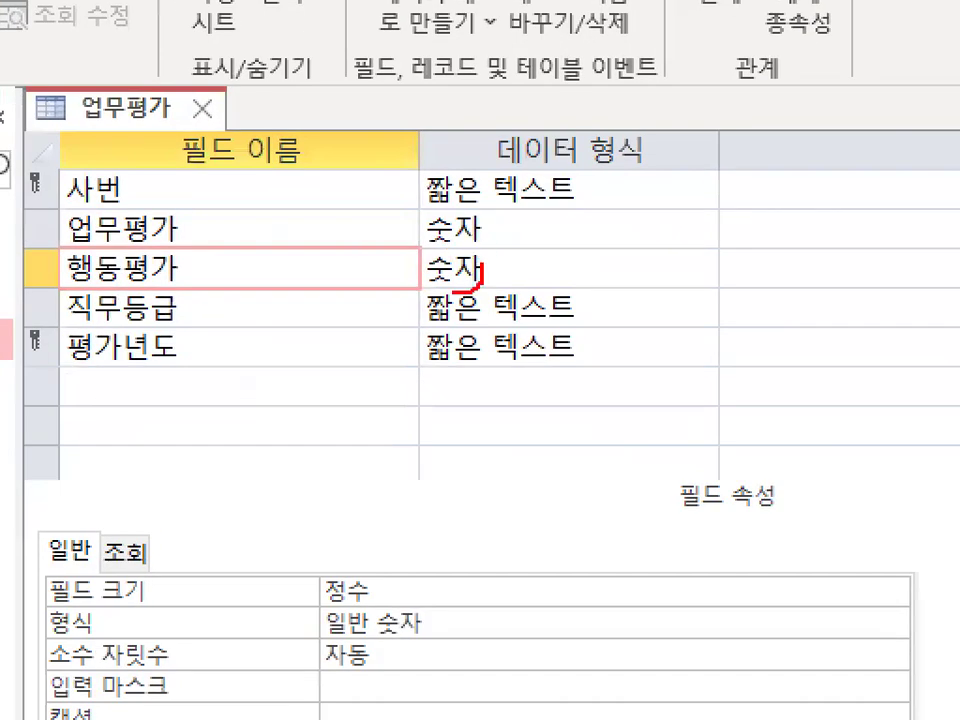
Examine the data types of the score and text fields, then select the 직무등급 field to review its type
{"action": "mouse_move", "coordinate": [455, 290]}
{"action": "left_mouse_down"}
{"action": "mouse_move", "coordinate": [420, 220]}
{"action": "mouse_move", "coordinate": [432, 217]}
{"action": "left_mouse_up"}
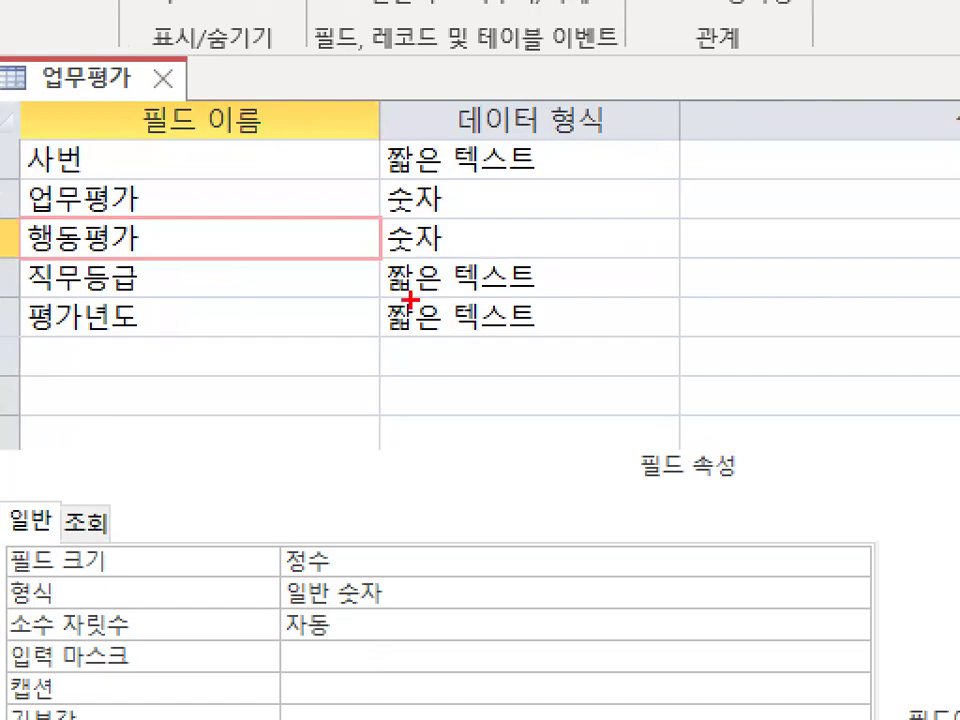
{"action": "left_click_drag", "start_coordinate": [411, 292], "coordinate": [536, 290]}
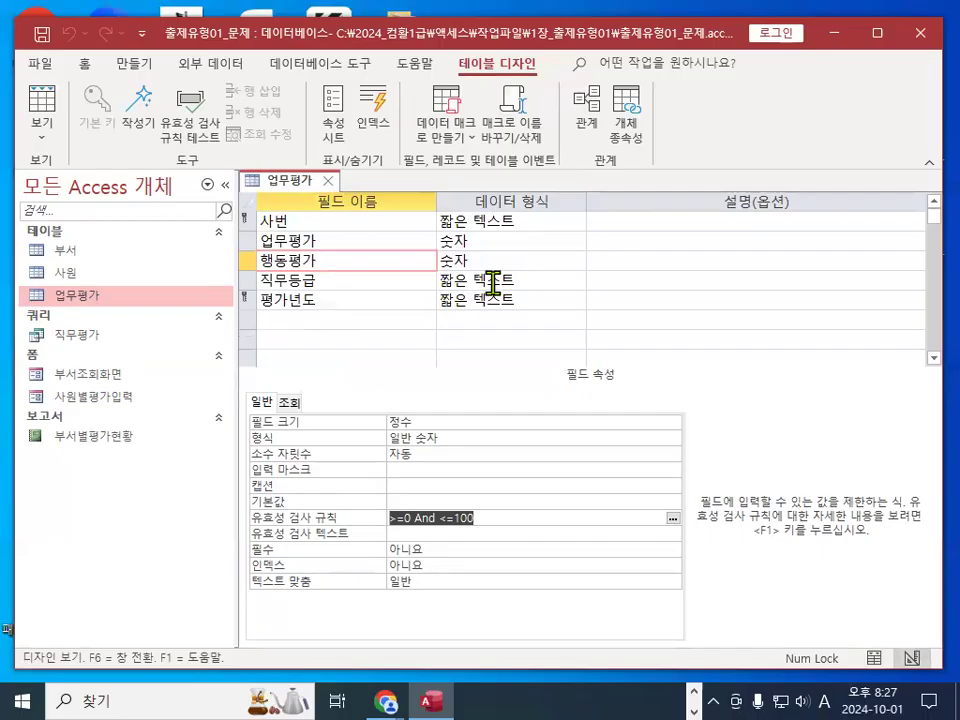
{"action": "left_click", "coordinate": [331, 281]}
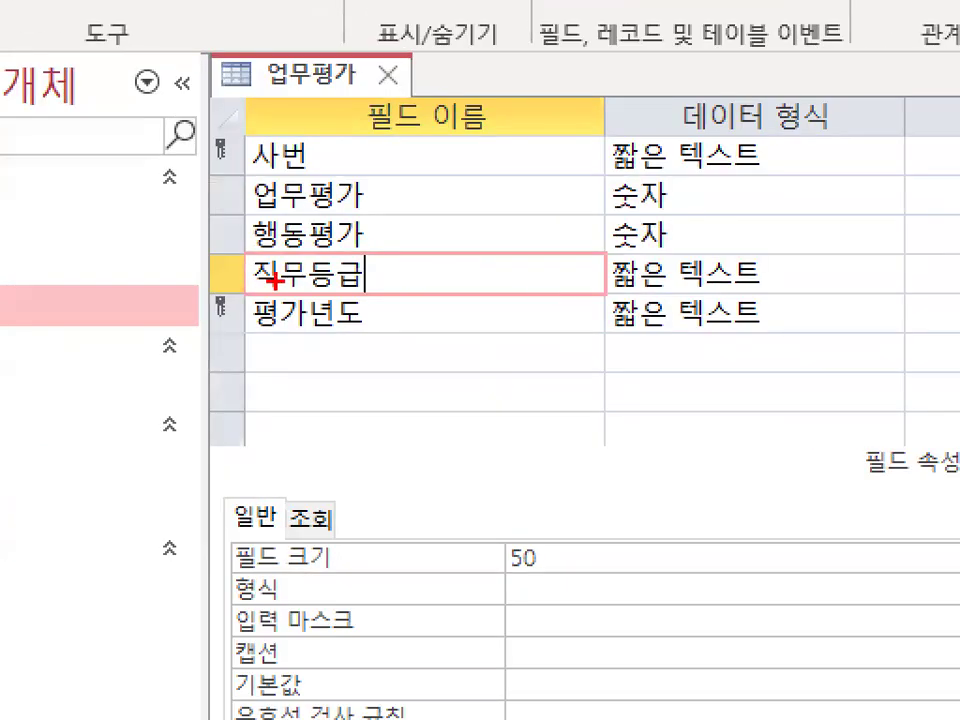
{"action": "mouse_move", "coordinate": [348, 276]}
{"action": "left_mouse_down"}
{"action": "mouse_move", "coordinate": [262, 258]}
{"action": "mouse_move", "coordinate": [344, 256]}
{"action": "left_mouse_up"}
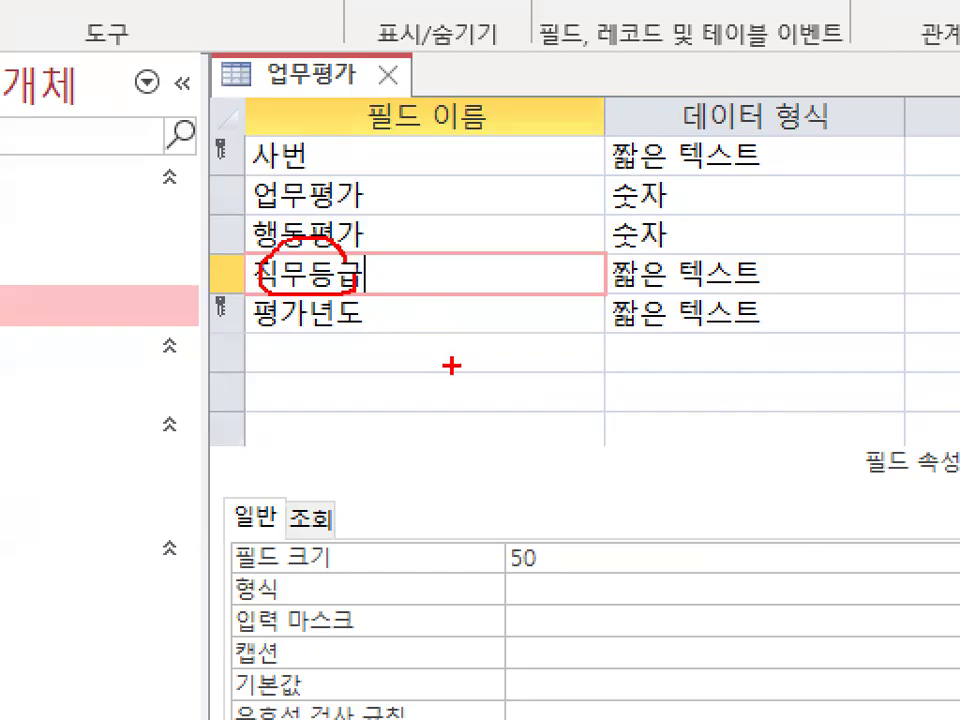
{"action": "mouse_move", "coordinate": [376, 266]}
{"action": "left_mouse_down"}
{"action": "mouse_move", "coordinate": [367, 292]}
{"action": "mouse_move", "coordinate": [346, 280]}
{"action": "left_mouse_up"}
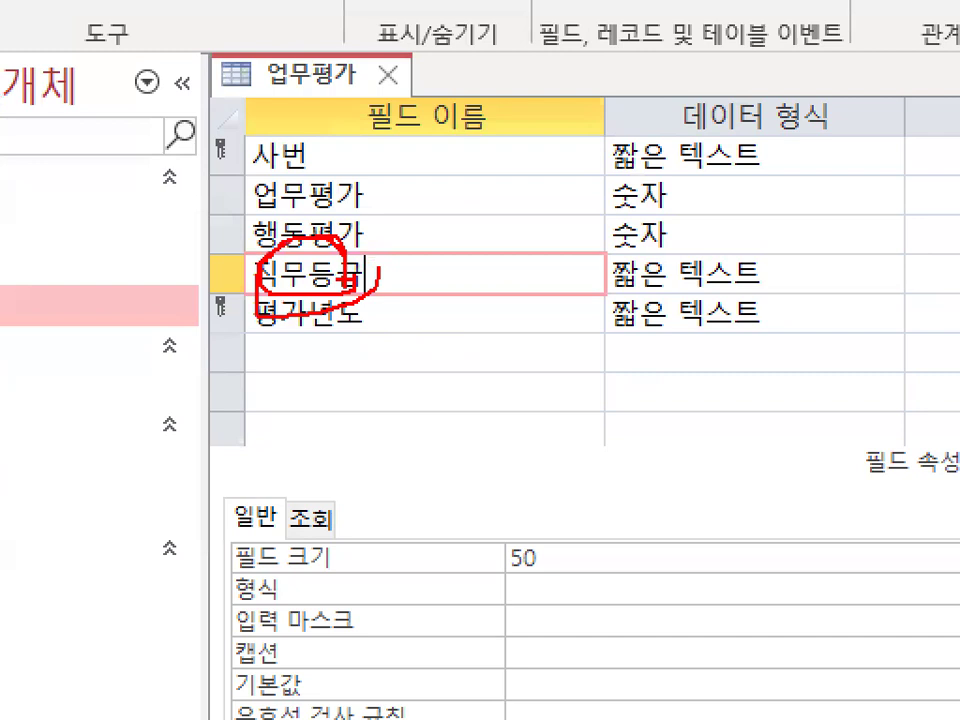
{"action": "left_click_drag", "start_coordinate": [780, 292], "coordinate": [700, 222]}
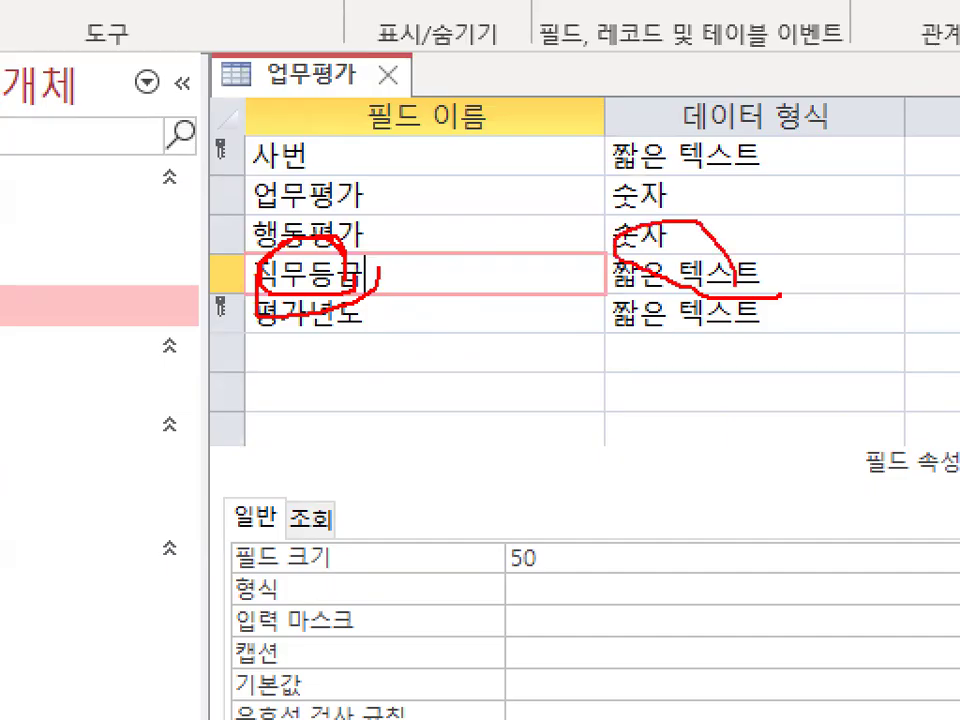
{"action": "left_click_drag", "start_coordinate": [352, 288], "coordinate": [466, 128]}
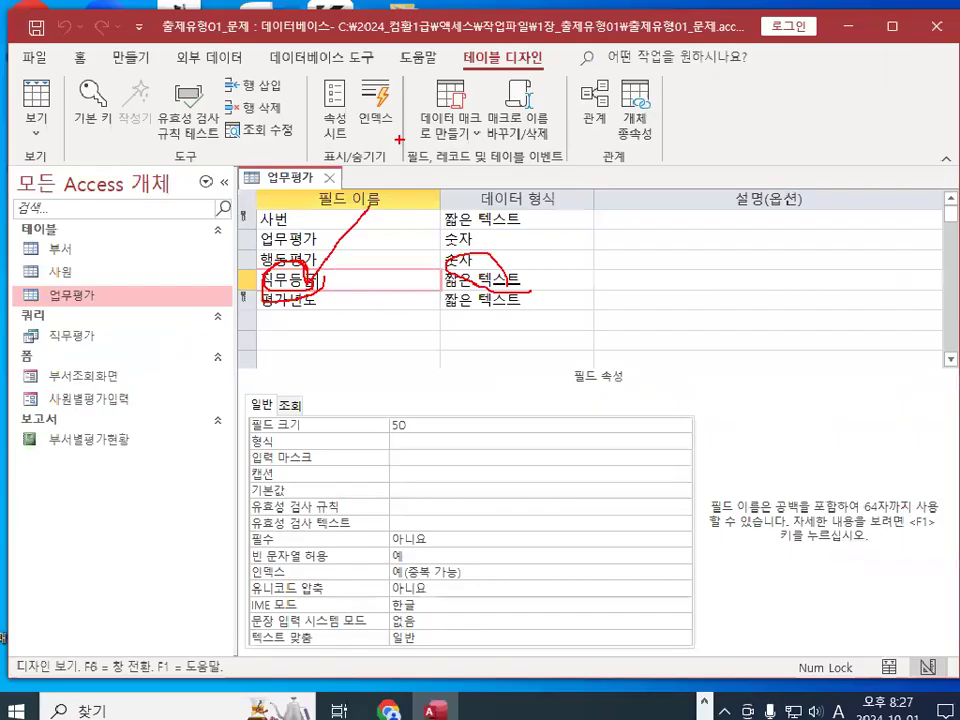
{"action": "key", "text": "Escape"}
Switch to the Notepad lecture notes and find the item 3 validation rule for the allowed grades
{"action": "key", "text": "ctrl+super+Right"}
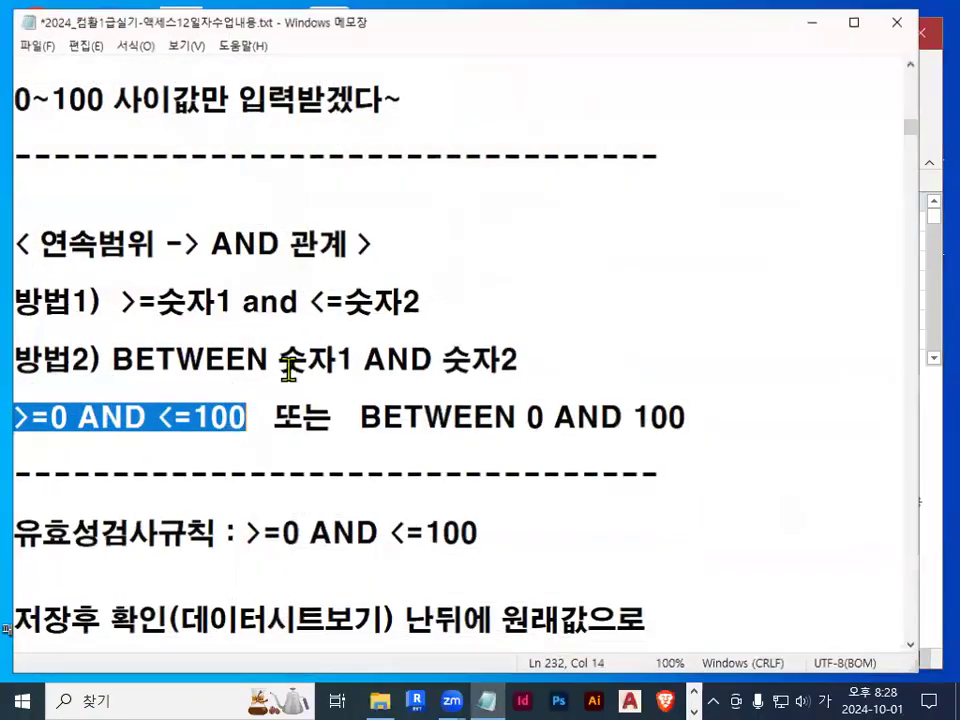
{"action": "scroll", "coordinate": [168, 364], "scroll_direction": "down", "scroll_amount": 1}
{"action": "scroll", "coordinate": [170, 365], "scroll_direction": "down", "scroll_amount": 5}
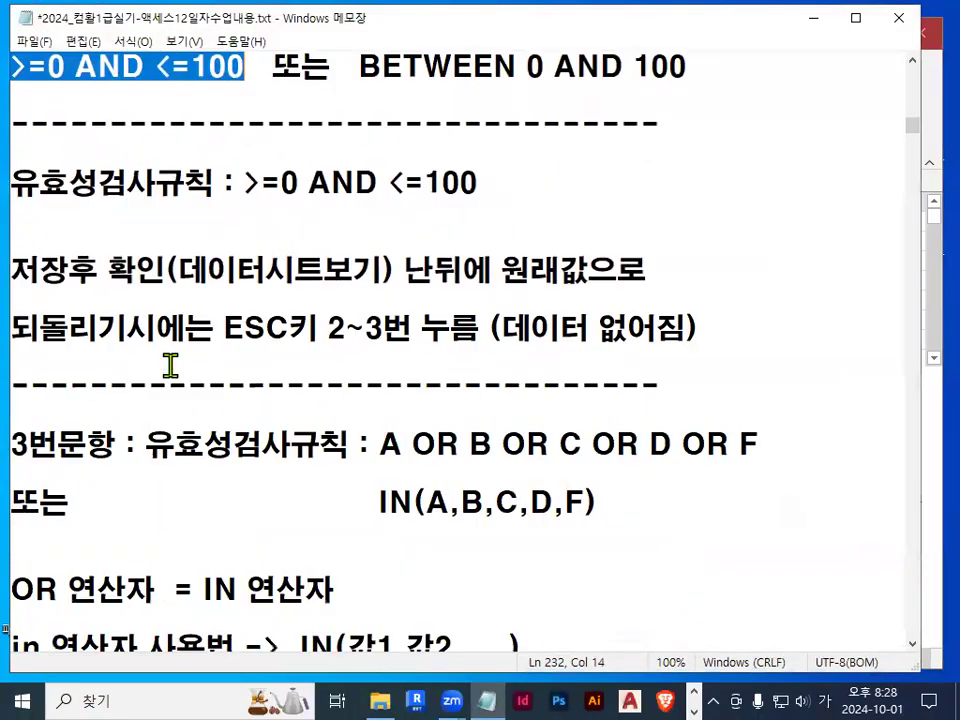
{"action": "left_click_drag", "start_coordinate": [24, 330], "coordinate": [347, 332]}
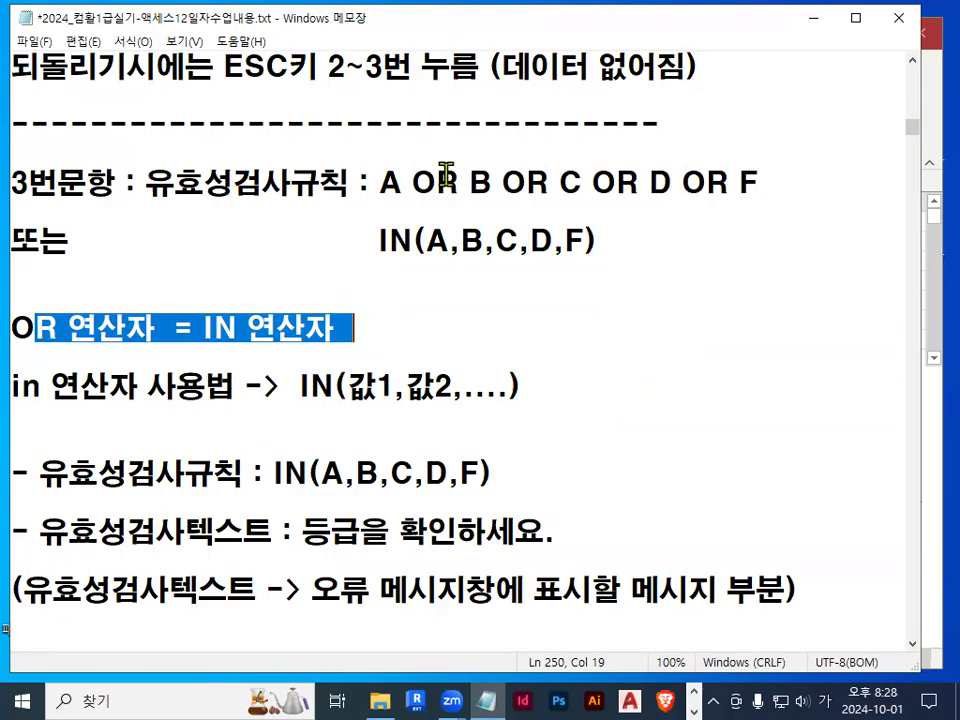
{"action": "scroll", "coordinate": [444, 388], "scroll_direction": "up", "scroll_amount": 1}
{"action": "key", "text": "ctrl+2"}
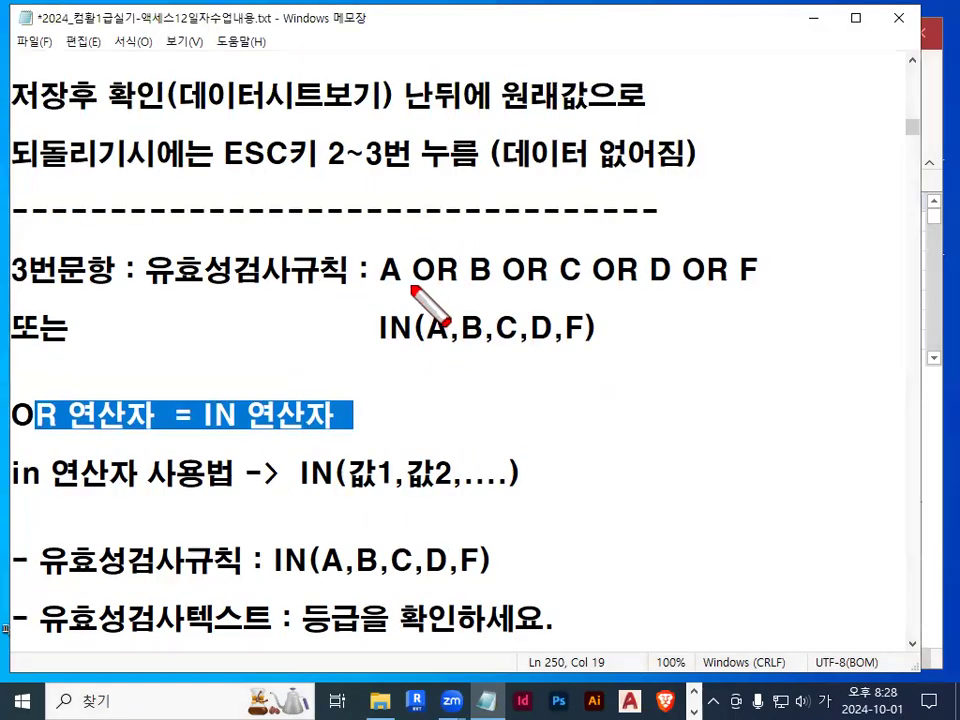
Examine the grade values and OR operators in the item 3 rule A OR B OR C OR D OR F
{"action": "left_click_drag", "start_coordinate": [410, 287], "coordinate": [456, 286]}
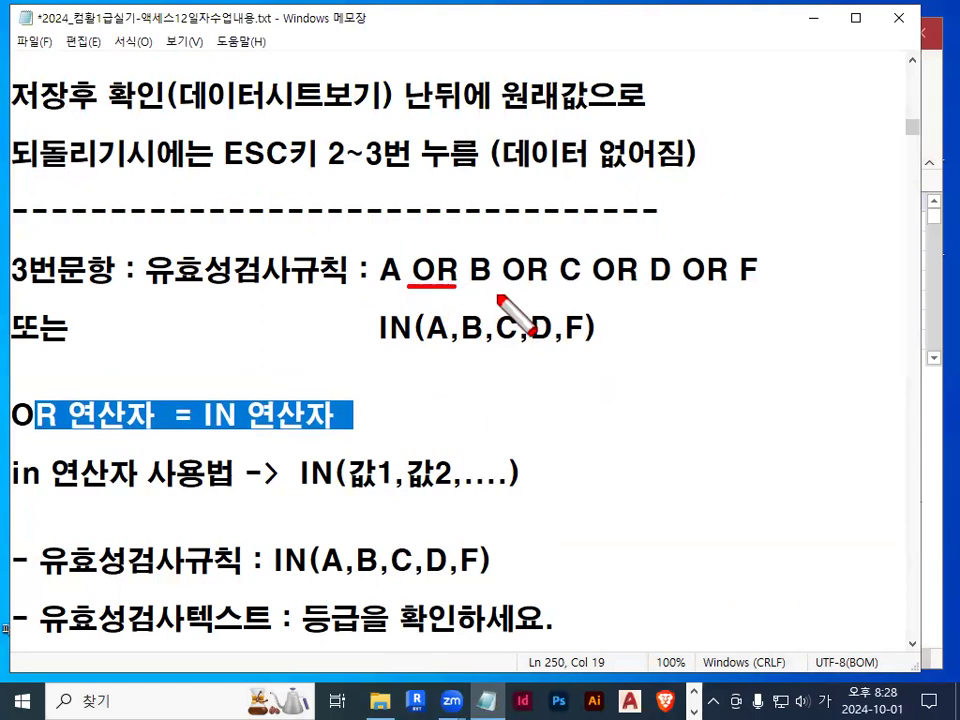
{"action": "mouse_move", "coordinate": [374, 237]}
{"action": "left_mouse_down"}
{"action": "mouse_move", "coordinate": [381, 247]}
{"action": "mouse_move", "coordinate": [400, 229]}
{"action": "left_mouse_up"}
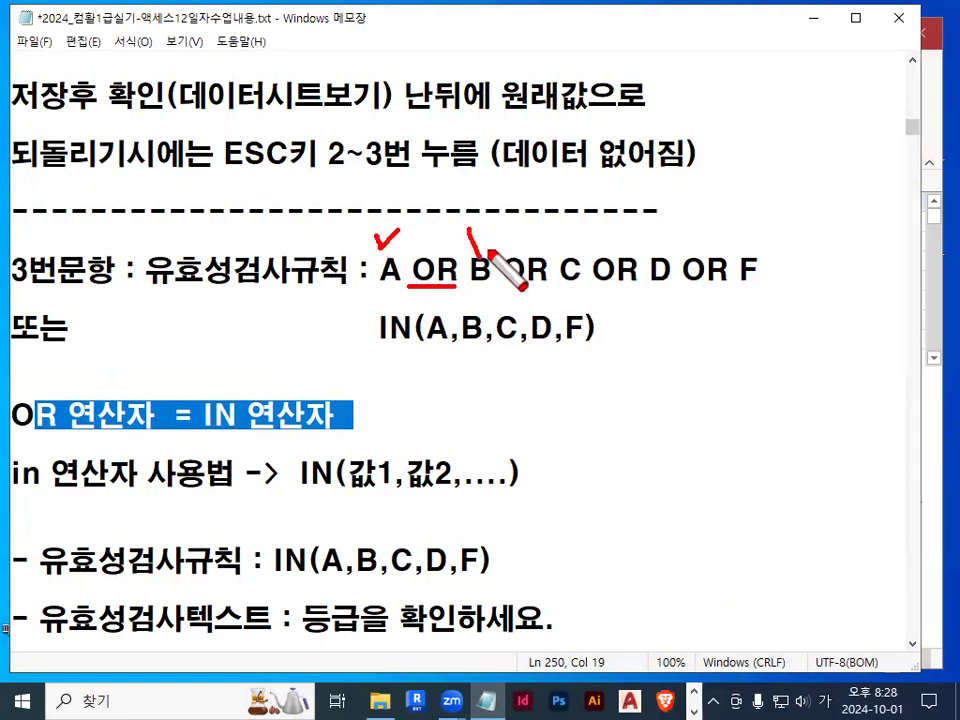
{"action": "left_click_drag", "start_coordinate": [470, 236], "coordinate": [500, 237]}
{"action": "left_click_drag", "start_coordinate": [562, 243], "coordinate": [588, 242]}
{"action": "left_click_drag", "start_coordinate": [650, 232], "coordinate": [668, 246]}
{"action": "mouse_move", "coordinate": [750, 222]}
{"action": "left_mouse_down"}
{"action": "mouse_move", "coordinate": [753, 234]}
{"action": "mouse_move", "coordinate": [785, 208]}
{"action": "left_mouse_up"}
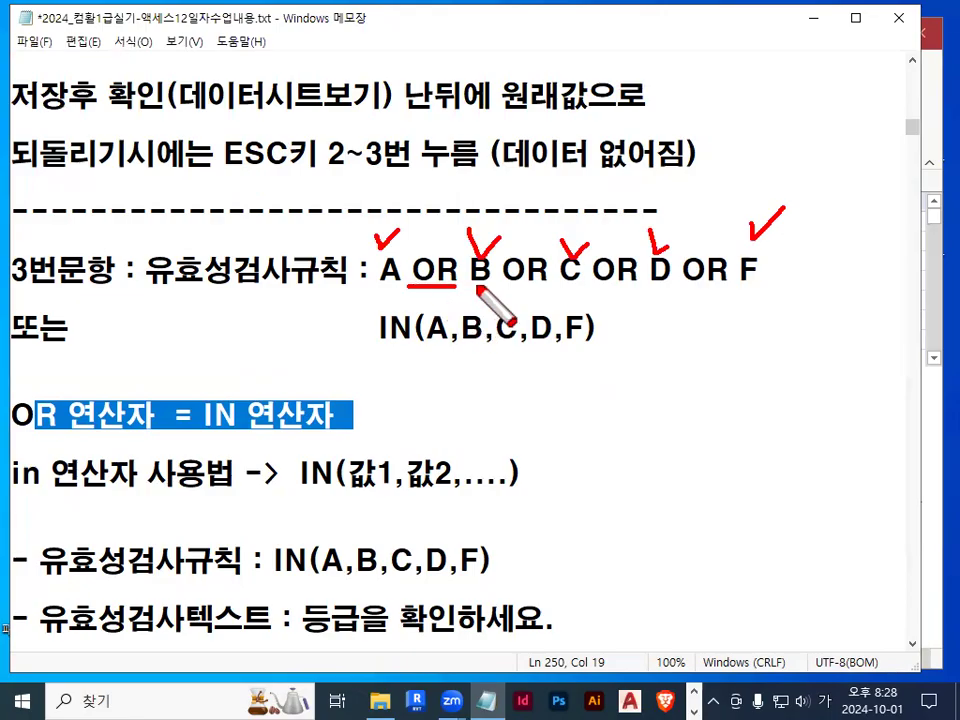
{"action": "key", "text": "Escape"}
{"action": "left_click_drag", "start_coordinate": [420, 271], "coordinate": [626, 272]}
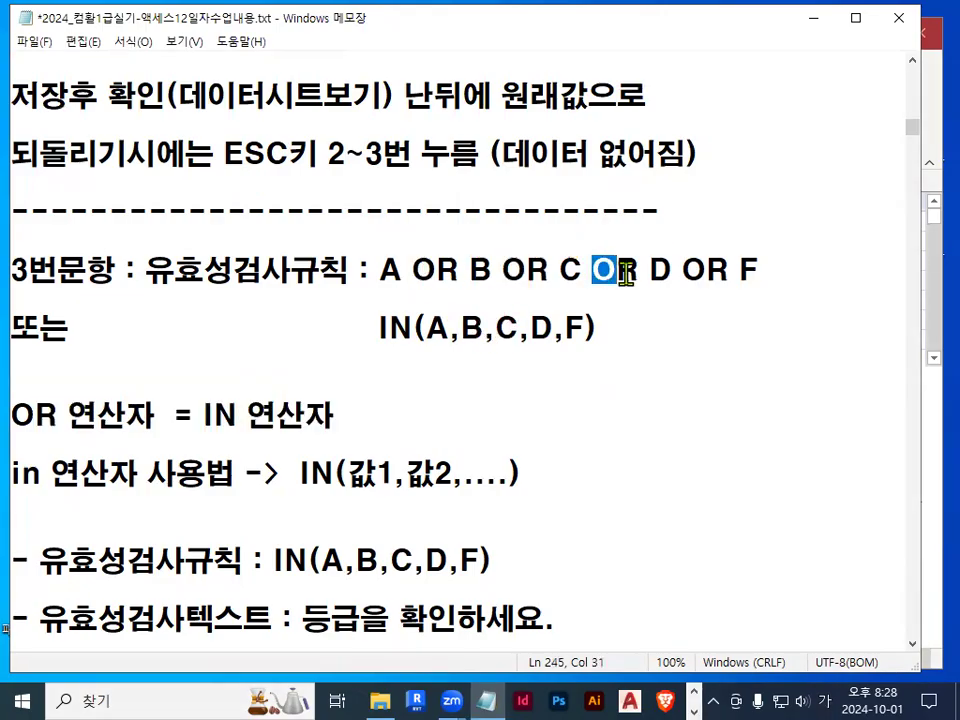
{"action": "left_click", "coordinate": [386, 270]}
{"action": "left_click_drag", "start_coordinate": [481, 277], "coordinate": [493, 278]}
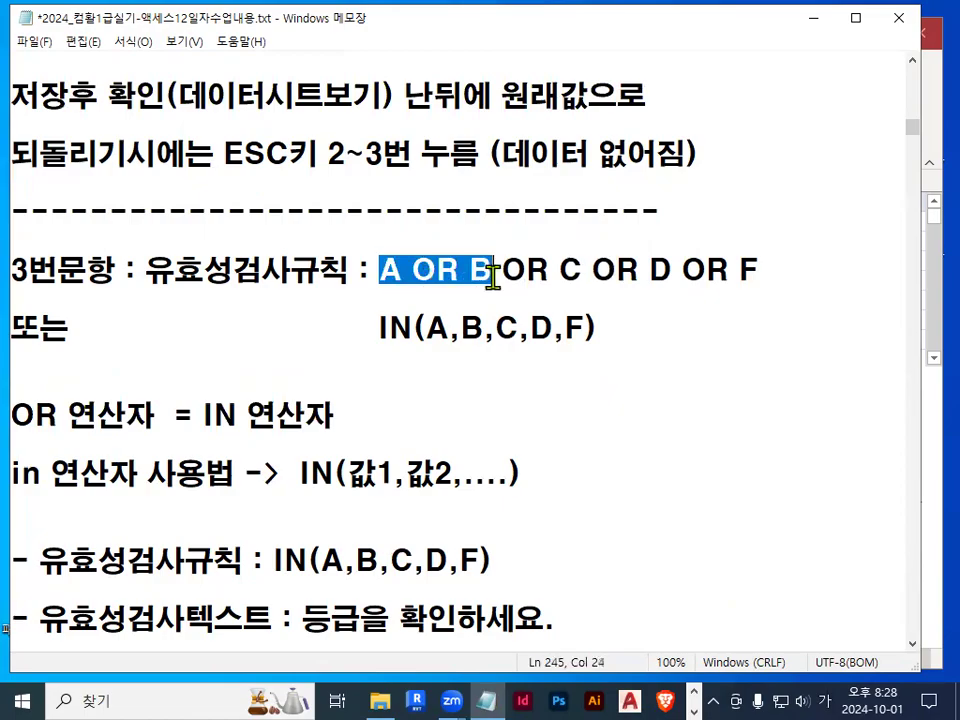
{"action": "left_click_drag", "start_coordinate": [378, 268], "coordinate": [793, 266]}
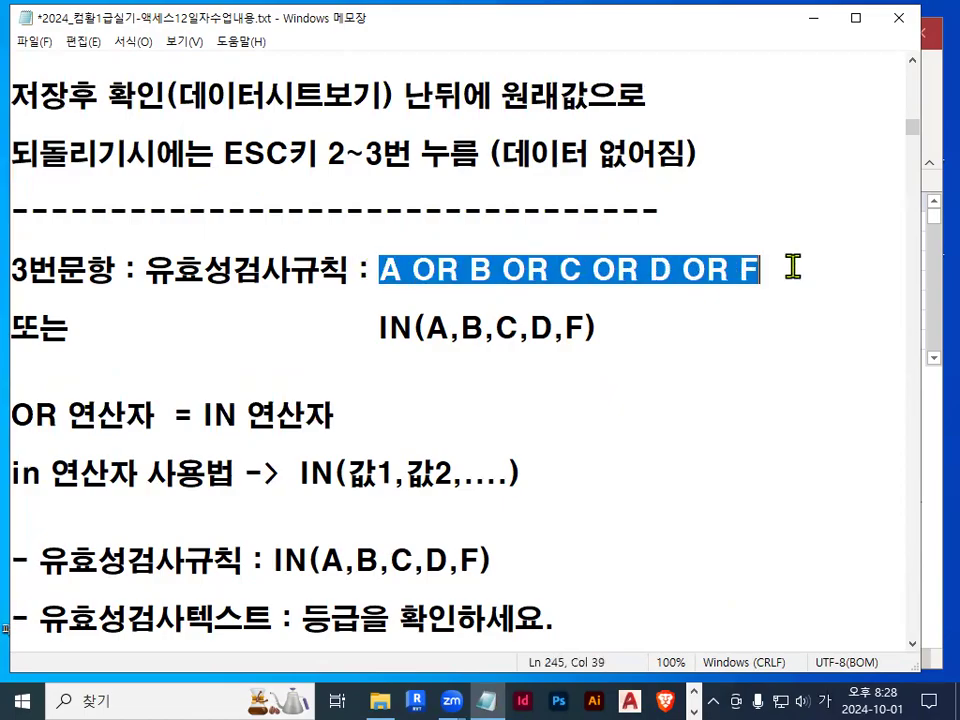
Compare the alternative rule IN(A,B,C,D,F) with the IN operator's general syntax IN(값1,값2,....)
{"action": "double_click", "coordinate": [404, 327]}
{"action": "left_click", "coordinate": [404, 327]}
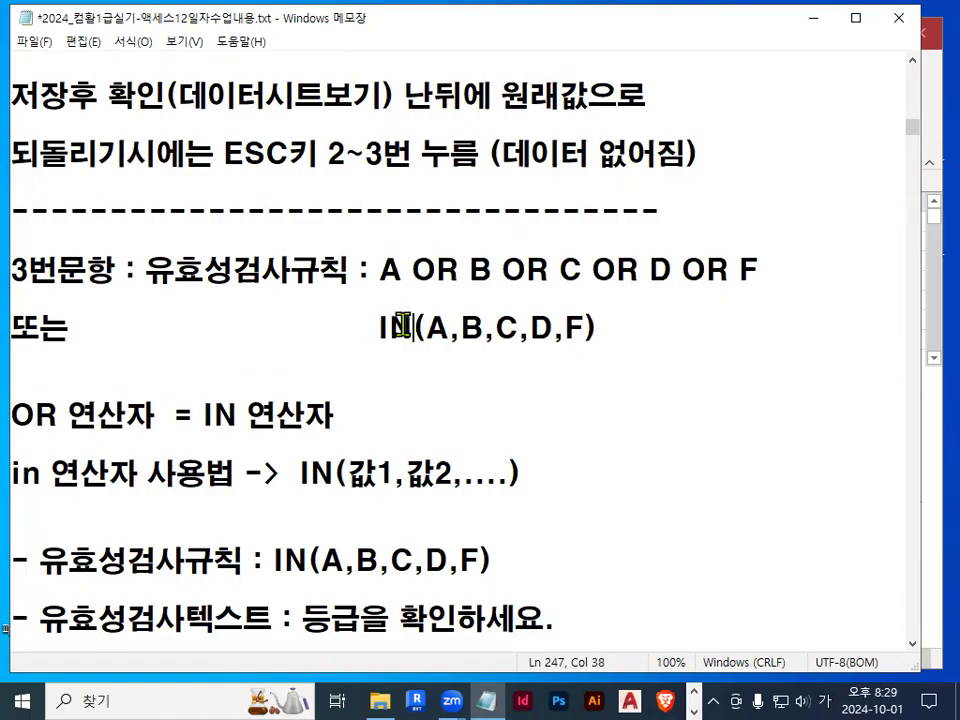
{"action": "left_click_drag", "start_coordinate": [355, 491], "coordinate": [458, 490]}
{"action": "mouse_move", "coordinate": [351, 436]}
{"action": "left_mouse_down"}
{"action": "mouse_move", "coordinate": [362, 455]}
{"action": "mouse_move", "coordinate": [388, 437]}
{"action": "left_mouse_up"}
{"action": "left_click_drag", "start_coordinate": [410, 440], "coordinate": [445, 428]}
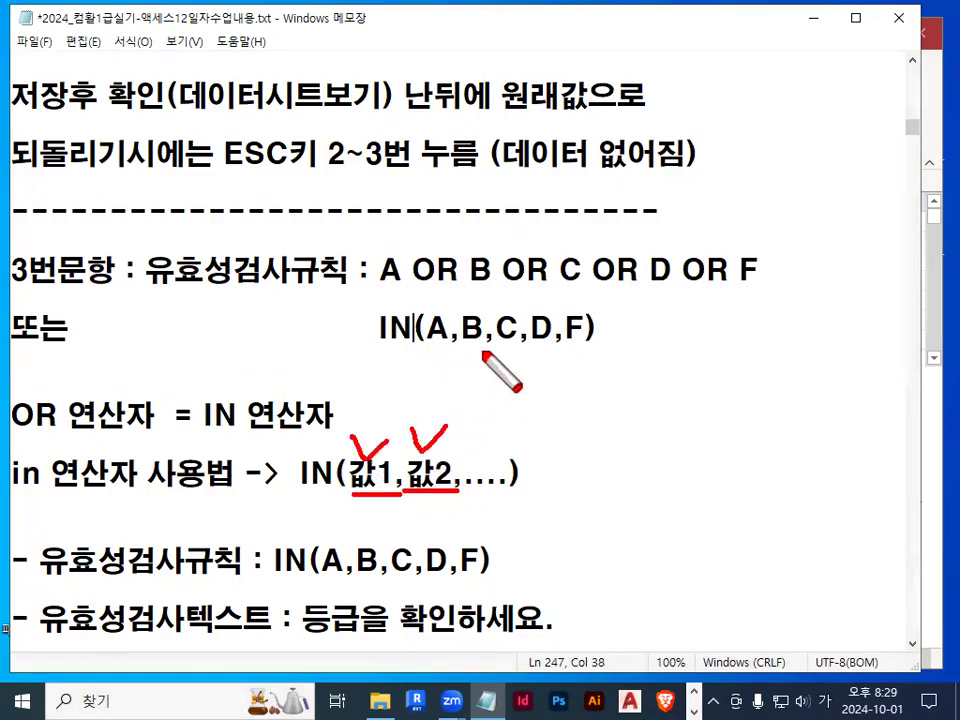
{"action": "left_click_drag", "start_coordinate": [447, 328], "coordinate": [461, 355]}
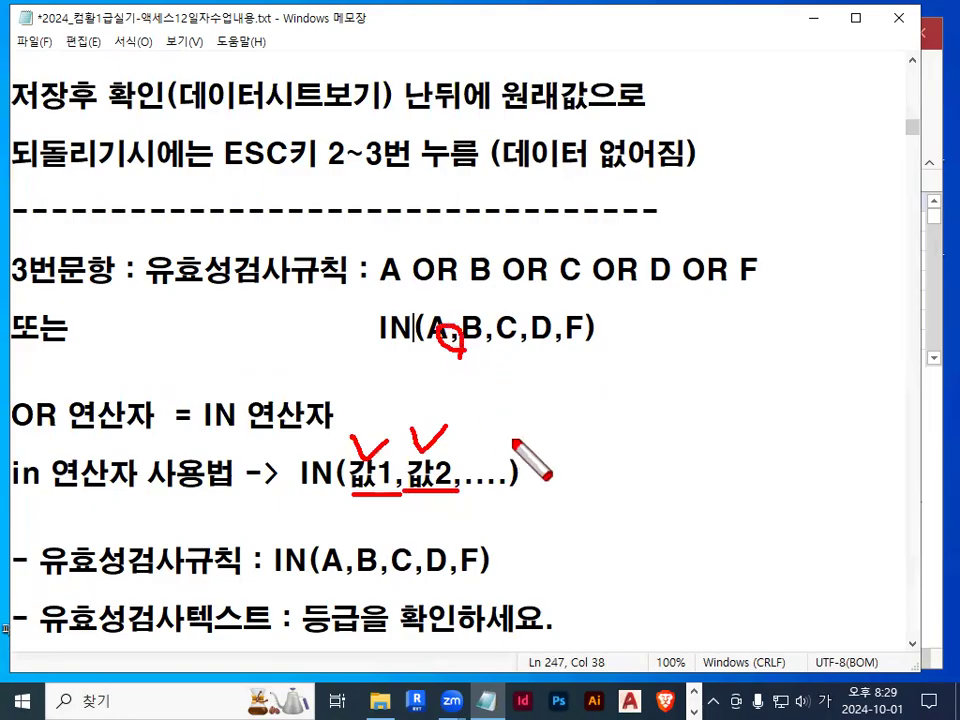
{"action": "key", "text": "Escape"}
{"action": "key", "text": "Hangul"}
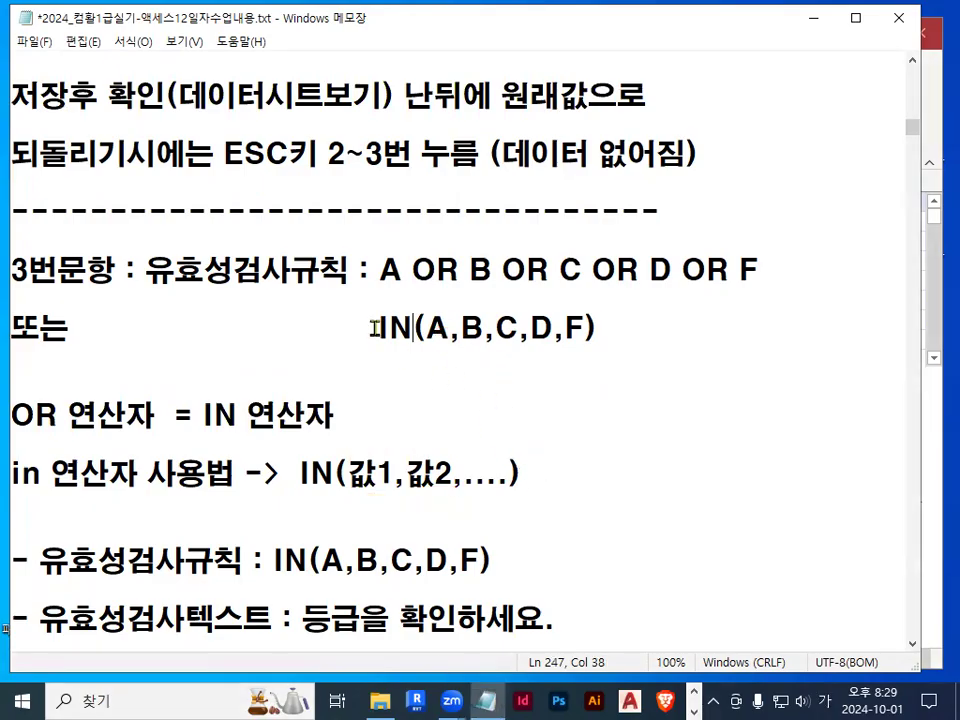
{"action": "left_click_drag", "start_coordinate": [379, 327], "coordinate": [401, 327]}
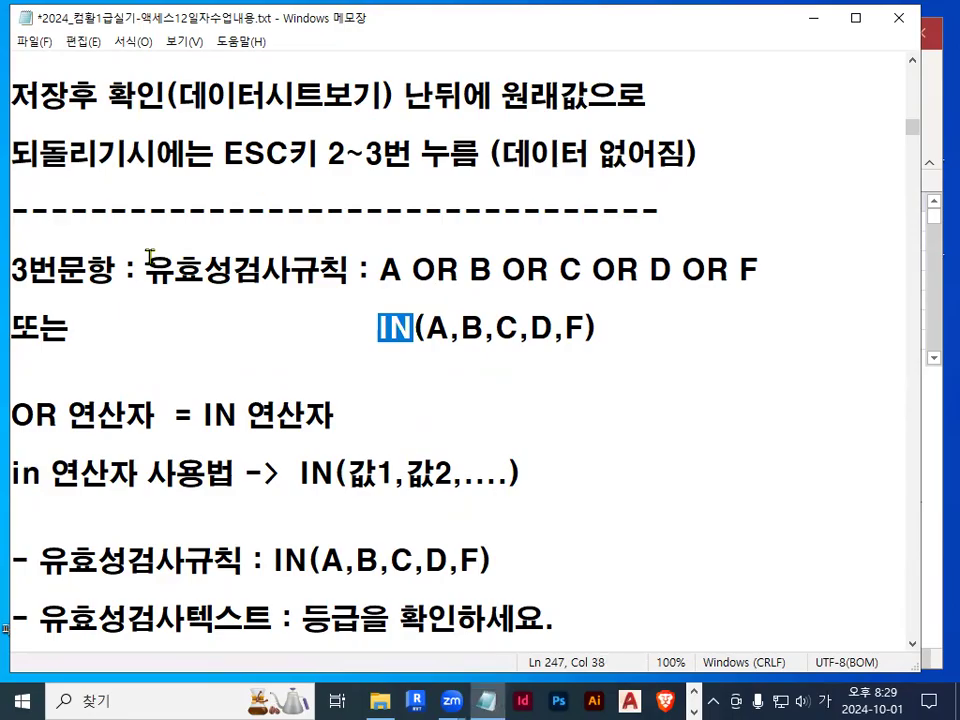
{"action": "left_click_drag", "start_coordinate": [145, 269], "coordinate": [344, 268]}
{"action": "left_click_drag", "start_coordinate": [381, 327], "coordinate": [408, 327]}
{"action": "left_click", "coordinate": [561, 326]}
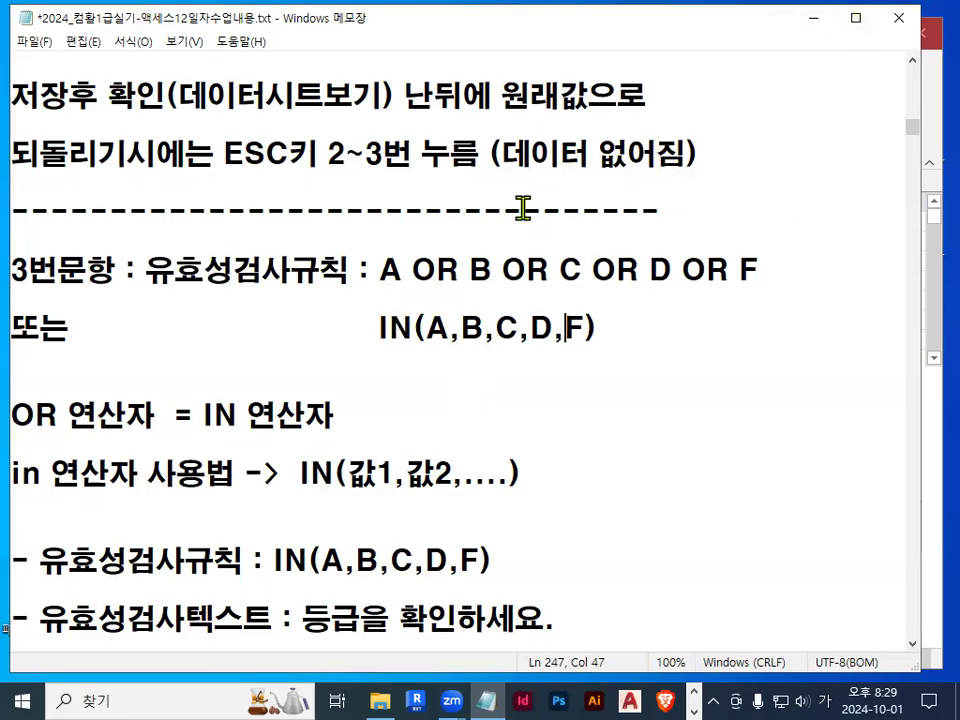
Review the notes on the 유효성검사텍스트 property and mark the grade values in the IN rule above it
{"action": "scroll", "coordinate": [485, 289], "scroll_direction": "down", "scroll_amount": 3}
{"action": "left_click", "coordinate": [50, 362]}
{"action": "left_click_drag", "start_coordinate": [62, 365], "coordinate": [274, 360]}
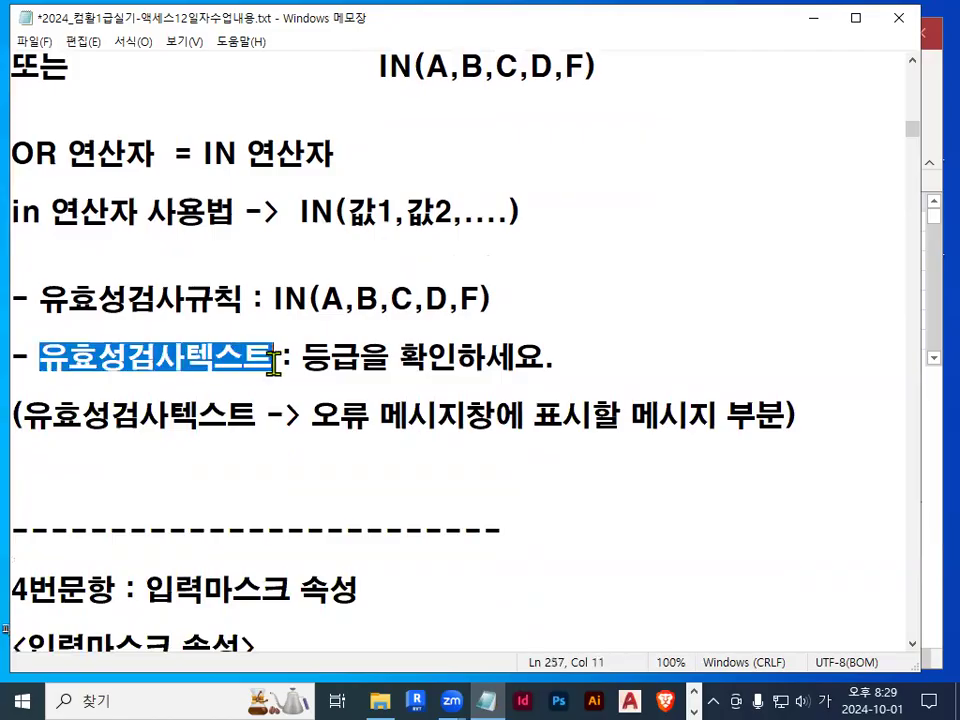
{"action": "left_click_drag", "start_coordinate": [56, 375], "coordinate": [225, 372]}
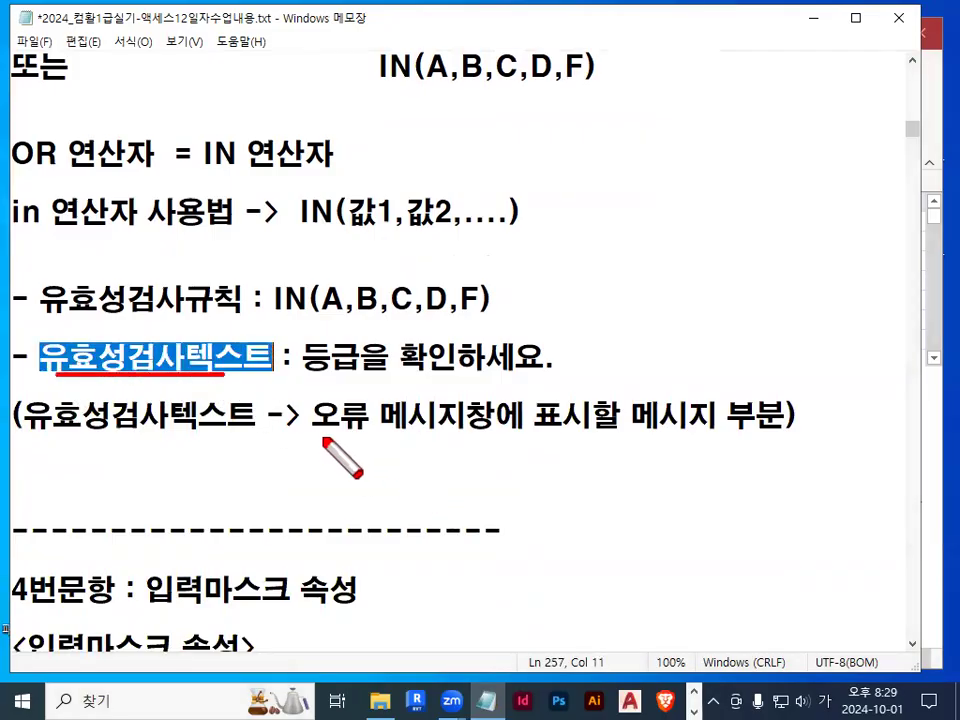
{"action": "mouse_move", "coordinate": [372, 284]}
{"action": "left_mouse_down"}
{"action": "mouse_move", "coordinate": [321, 293]}
{"action": "mouse_move", "coordinate": [392, 320]}
{"action": "left_mouse_up"}
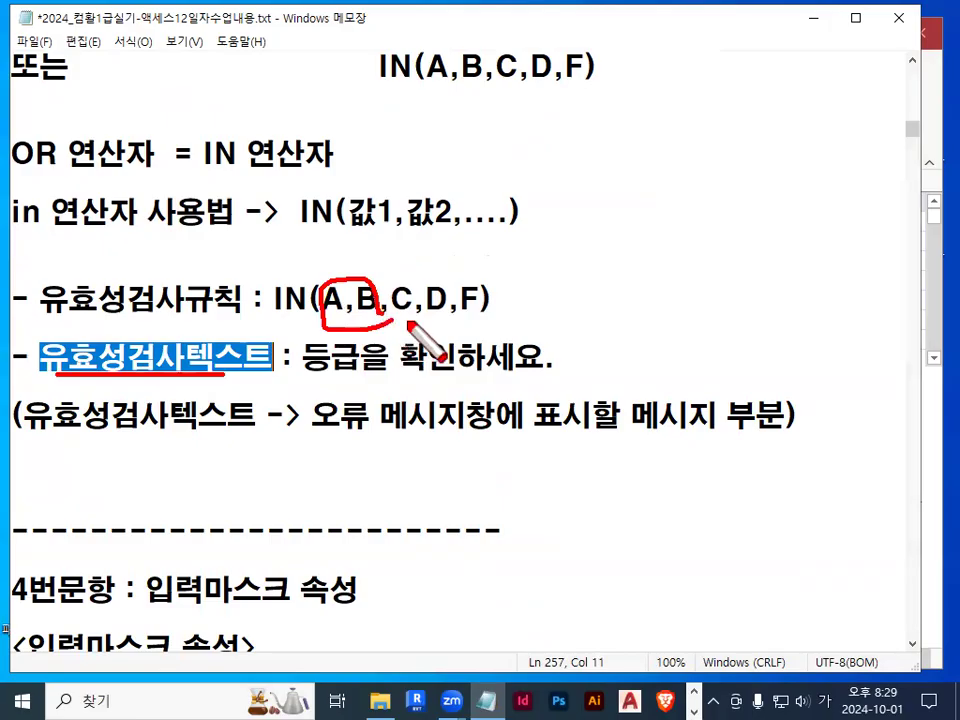
Illustrate with a sketched message box and an arrow how the text 등급을 확인하세요. fills the error message area
{"action": "right_click", "coordinate": [503, 327]}
{"action": "mouse_move", "coordinate": [580, 386]}
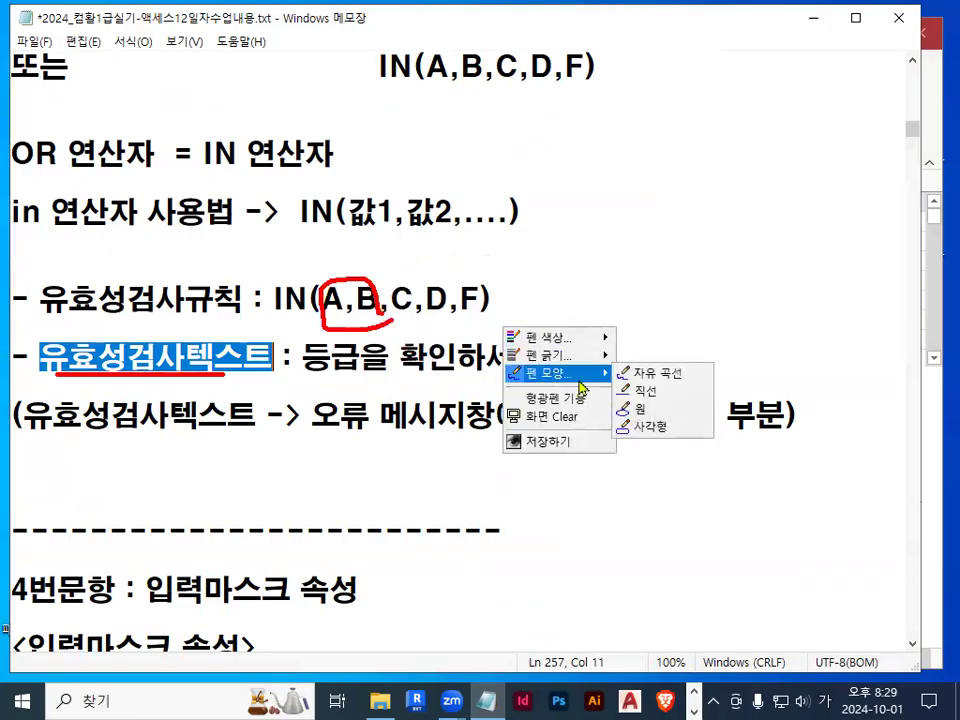
{"action": "left_click", "coordinate": [650, 426]}
{"action": "left_click_drag", "start_coordinate": [418, 146], "coordinate": [888, 263]}
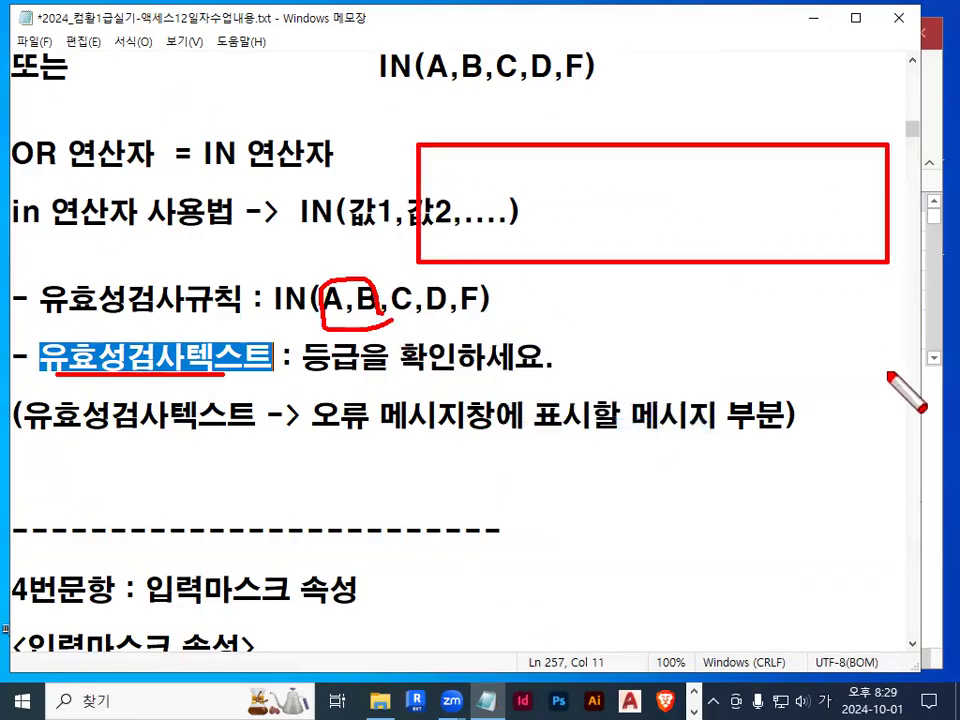
{"action": "left_click_drag", "start_coordinate": [517, 180], "coordinate": [792, 222]}
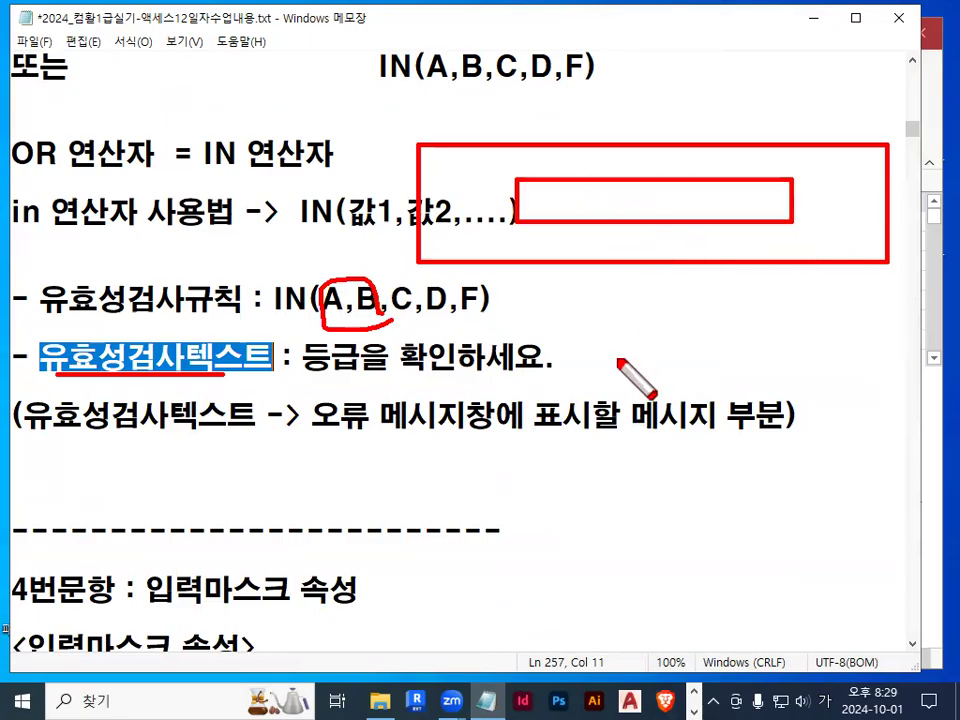
{"action": "left_click_drag", "start_coordinate": [290, 337], "coordinate": [570, 378]}
{"action": "right_click", "coordinate": [483, 429]}
{"action": "mouse_move", "coordinate": [525, 480]}
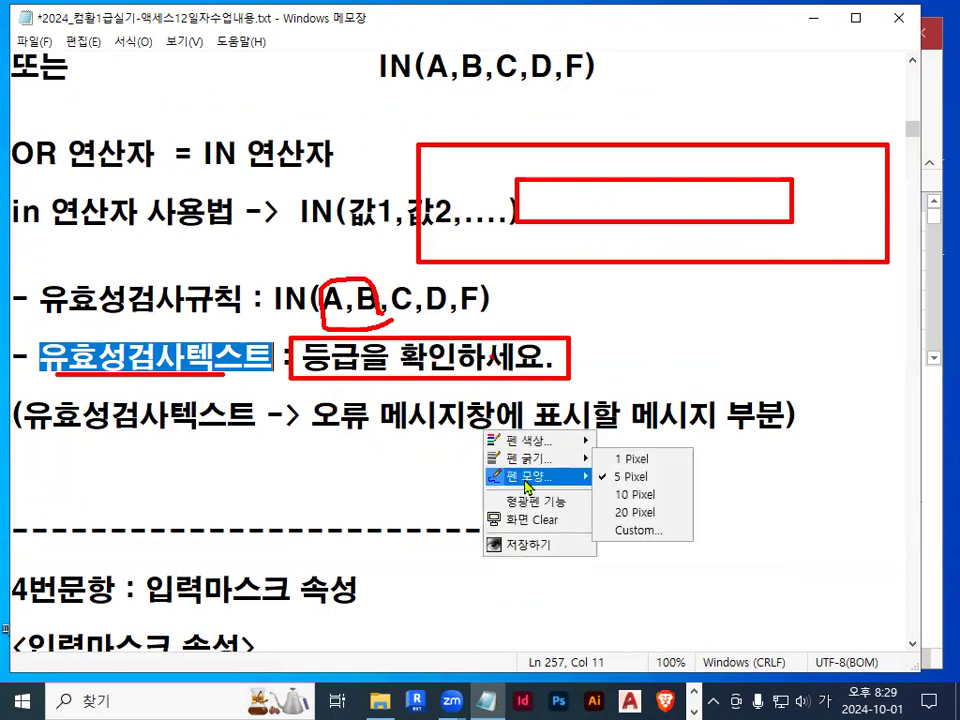
{"action": "left_click", "coordinate": [645, 475]}
{"action": "mouse_move", "coordinate": [472, 343]}
{"action": "left_mouse_down"}
{"action": "mouse_move", "coordinate": [500, 170]}
{"action": "mouse_move", "coordinate": [597, 205]}
{"action": "mouse_move", "coordinate": [620, 160]}
{"action": "left_mouse_up"}
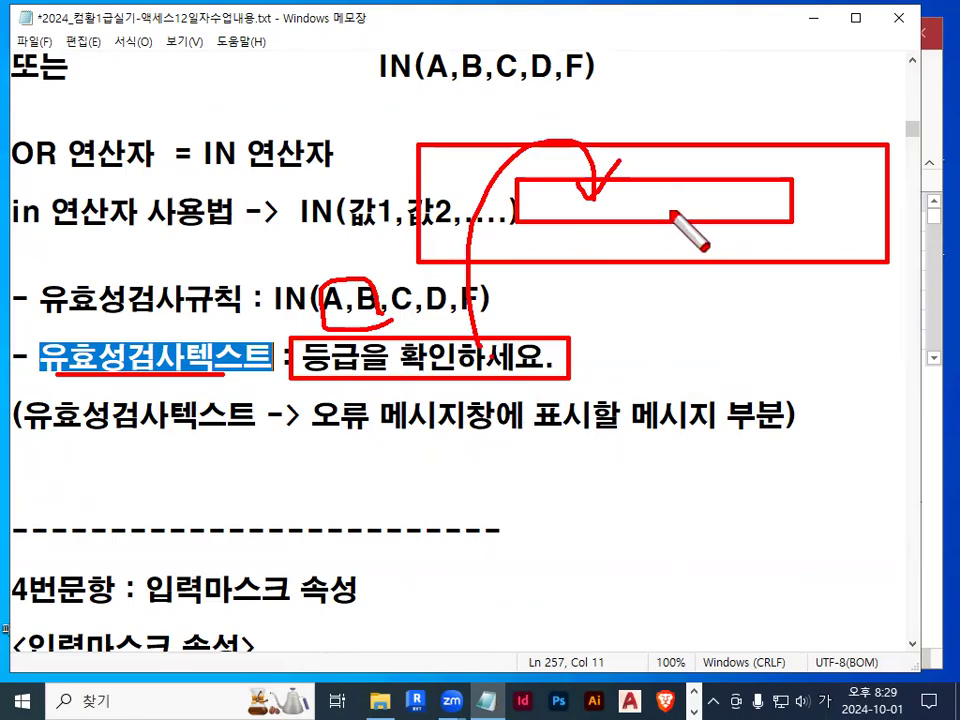
{"action": "key", "text": "Escape"}
Review the message 등급을 확인하세요. and the rule IN(A,B,C,D,F) in the 유효성검사텍스트 and 유효성검사규칙 notes
{"action": "mouse_move", "coordinate": [40, 357]}
{"action": "left_mouse_down"}
{"action": "mouse_move", "coordinate": [268, 355]}
{"action": "mouse_move", "coordinate": [566, 380]}
{"action": "left_mouse_up"}
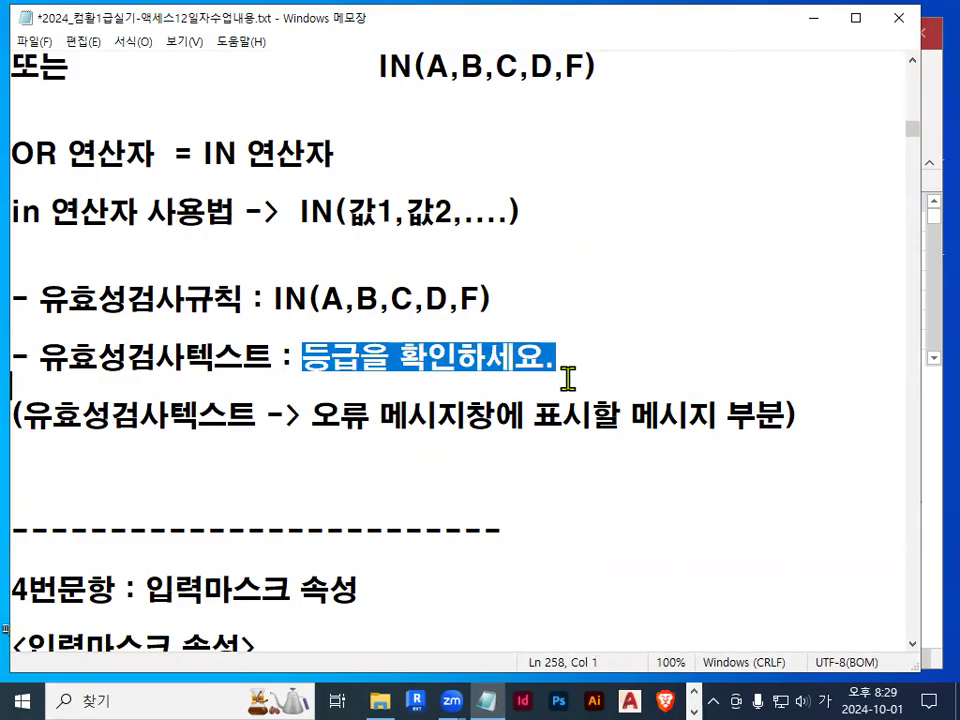
{"action": "left_click", "coordinate": [563, 357]}
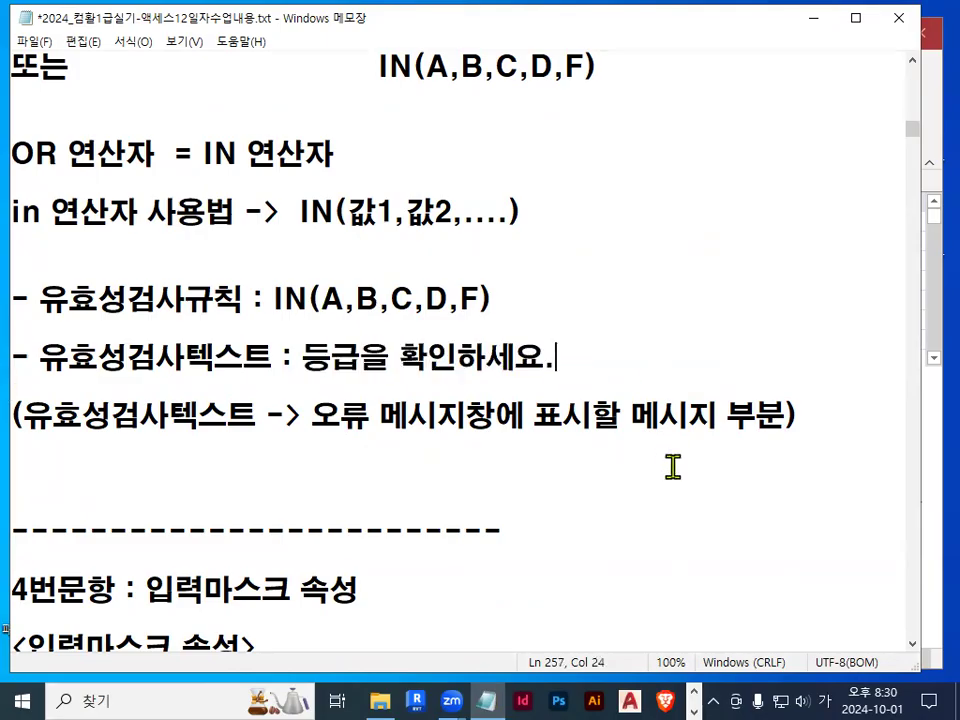
{"action": "left_click_drag", "start_coordinate": [314, 358], "coordinate": [570, 358]}
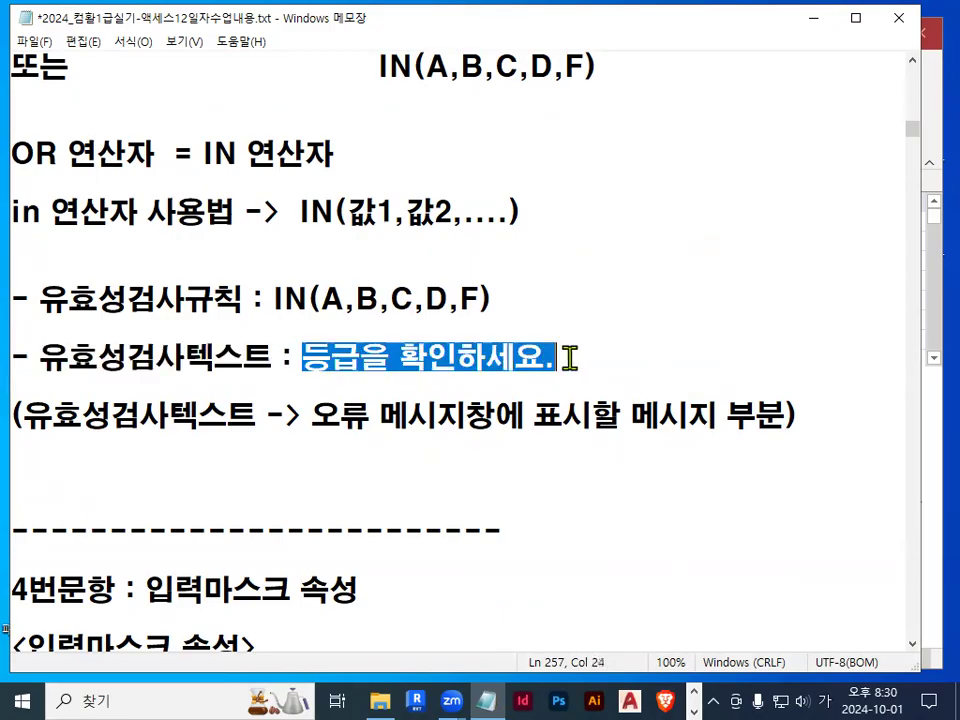
{"action": "left_click", "coordinate": [274, 298]}
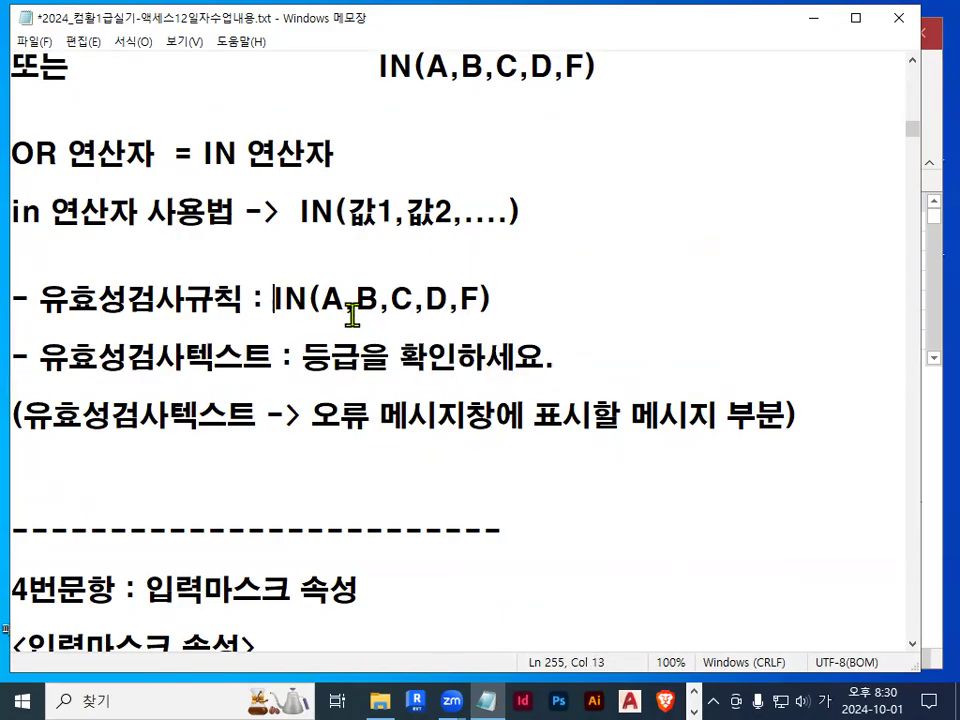
{"action": "left_click_drag", "start_coordinate": [270, 300], "coordinate": [508, 304]}
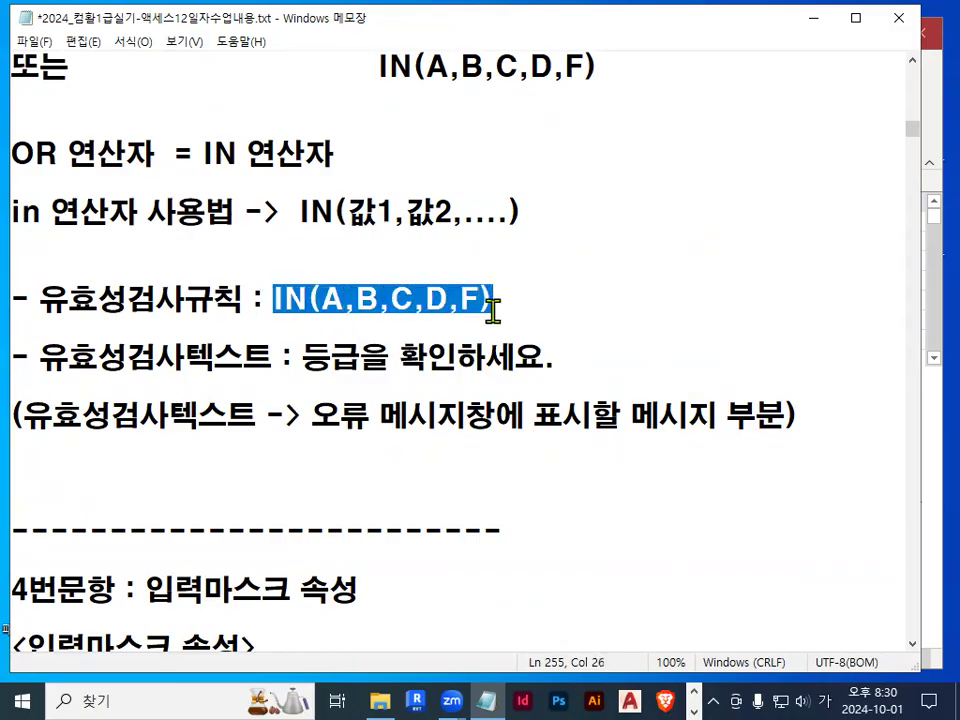
{"action": "left_click_drag", "start_coordinate": [303, 357], "coordinate": [549, 369]}
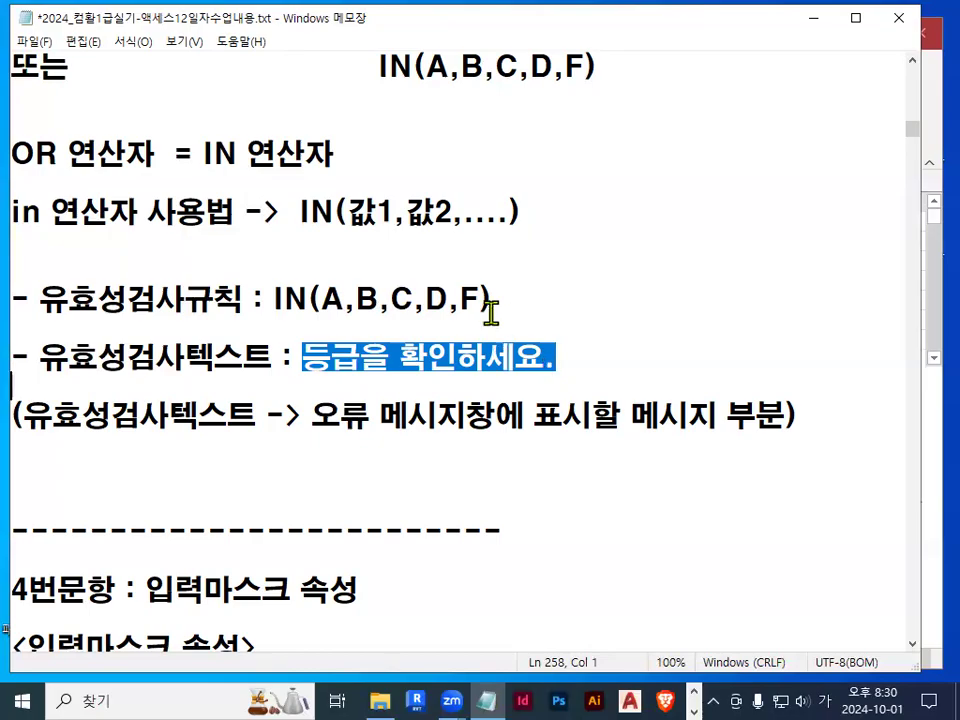
Copy IN(A,B,C,D,F) from the notes and use it as the 유효성 검사 규칙 of the 직무등급 field in Access
{"action": "left_click_drag", "start_coordinate": [270, 299], "coordinate": [504, 291]}
{"action": "key", "text": "ctrl+c"}
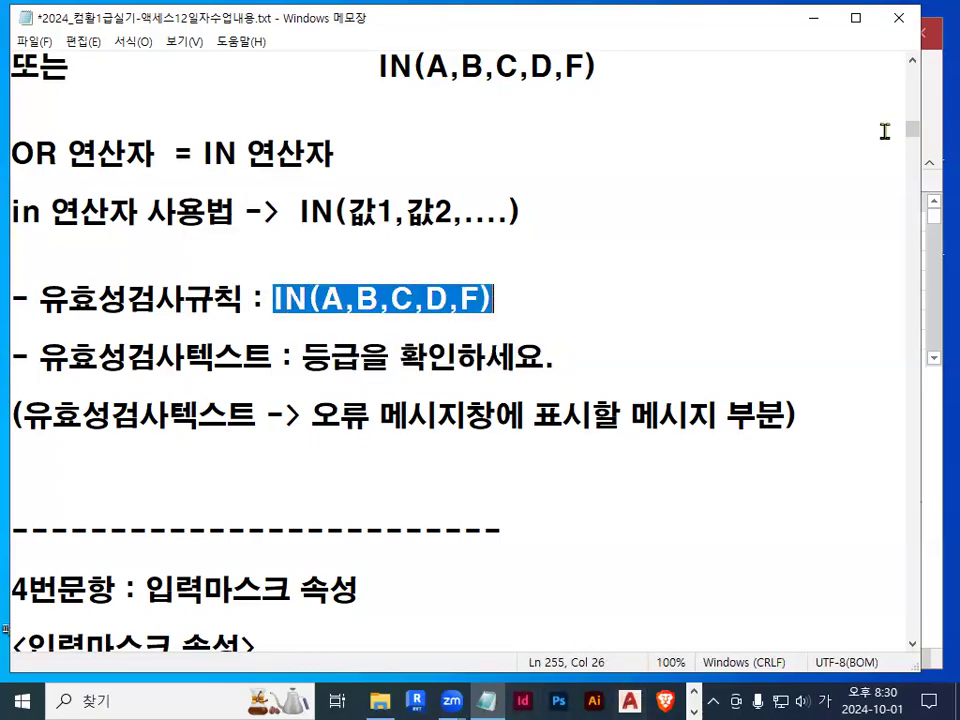
{"action": "left_click_drag", "start_coordinate": [683, 11], "coordinate": [683, 72]}
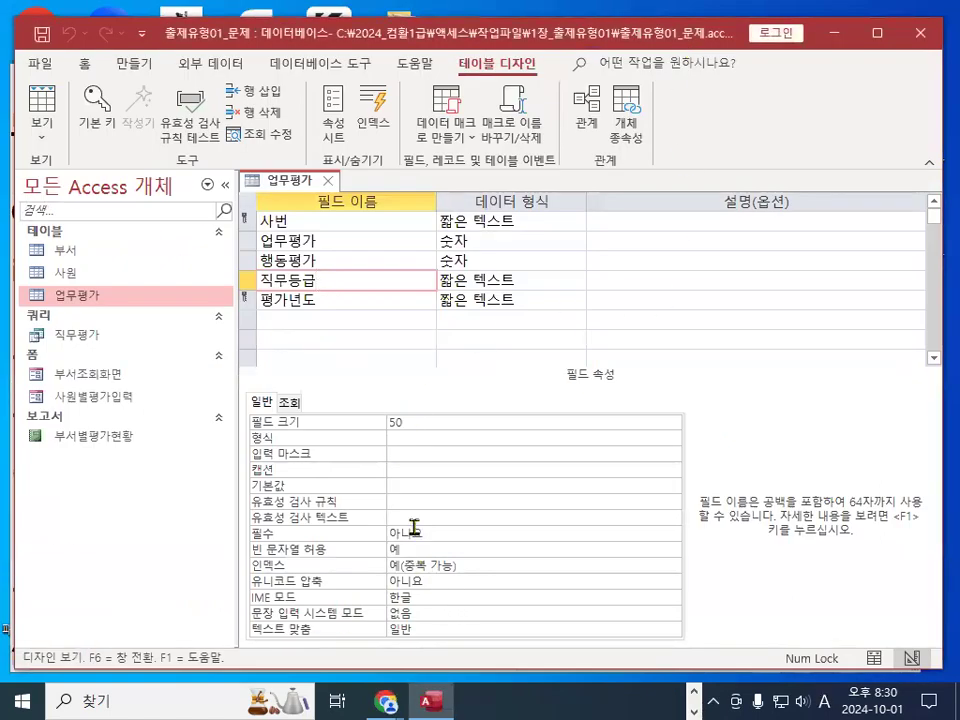
{"action": "left_click", "coordinate": [414, 501]}
{"action": "key", "text": "ctrl+v"}
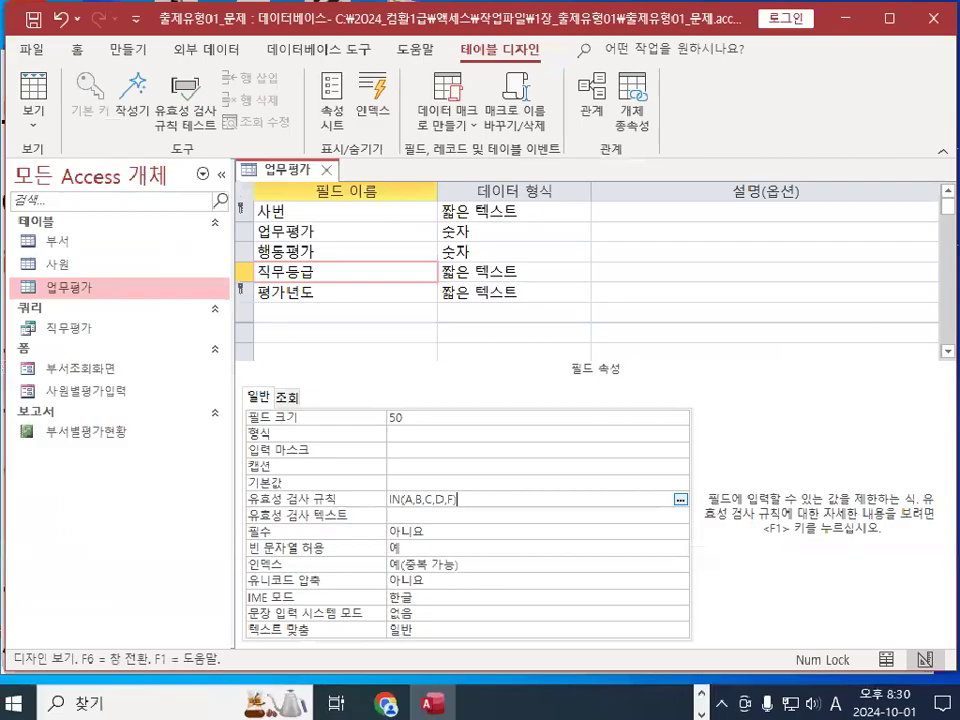
{"action": "left_click", "coordinate": [426, 520]}
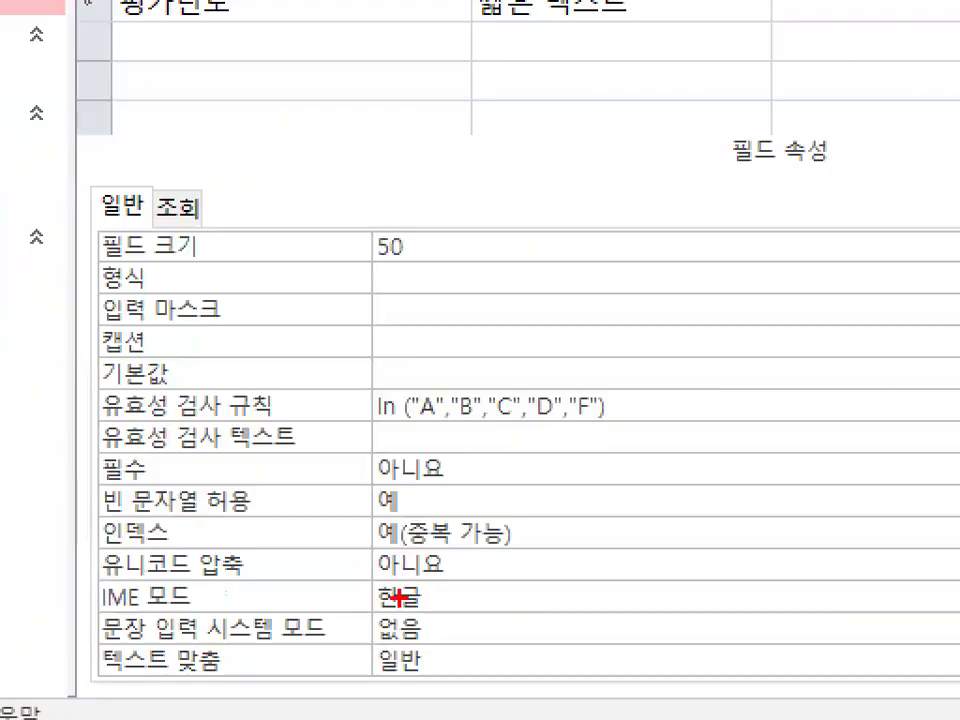
{"action": "mouse_move", "coordinate": [378, 508]}
{"action": "left_mouse_down"}
{"action": "mouse_move", "coordinate": [421, 525]}
{"action": "mouse_move", "coordinate": [380, 495]}
{"action": "left_mouse_up"}
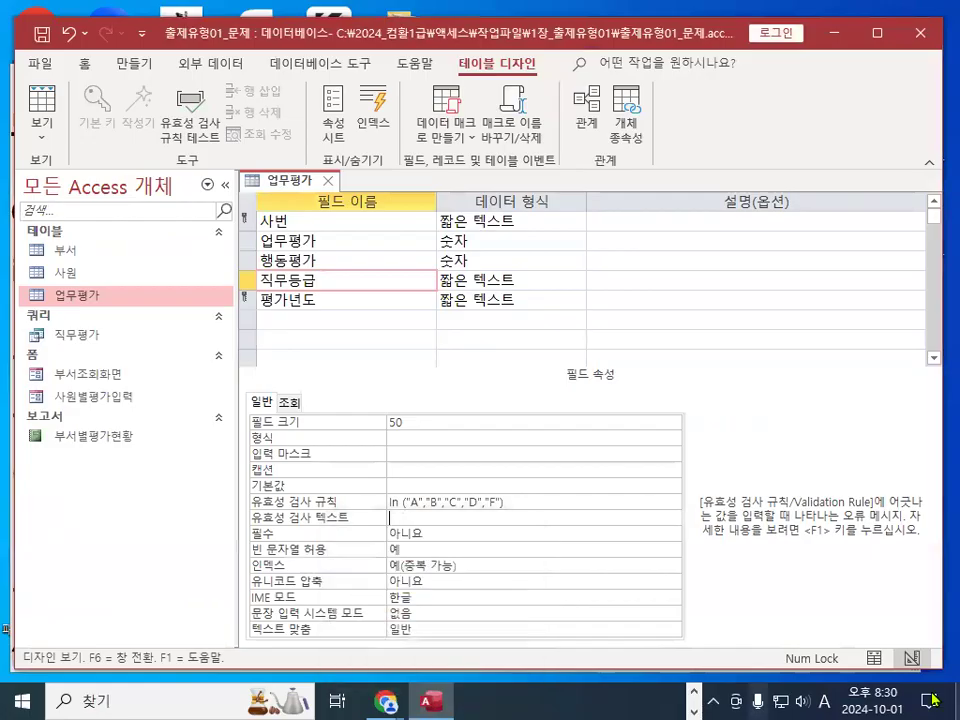
Copy 등급을 확인하세요. from the Notepad notes and set it as the 직무등급 field's 유효성 검사 텍스트 in Access
{"action": "key", "text": "alt+Tab"}
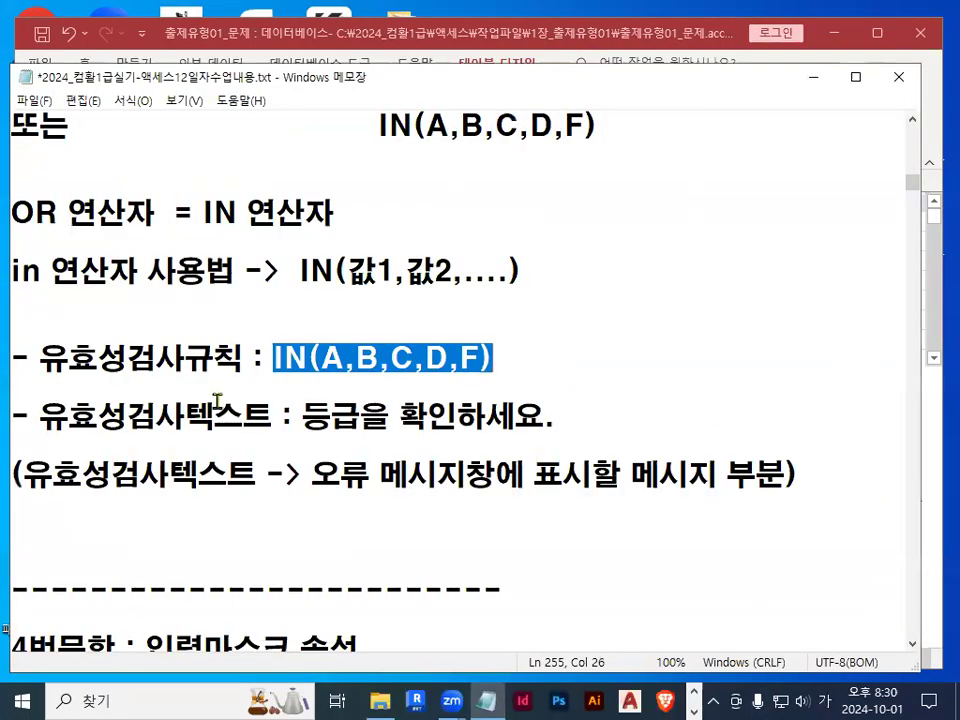
{"action": "left_click_drag", "start_coordinate": [303, 418], "coordinate": [577, 416]}
{"action": "key", "text": "ctrl+c"}
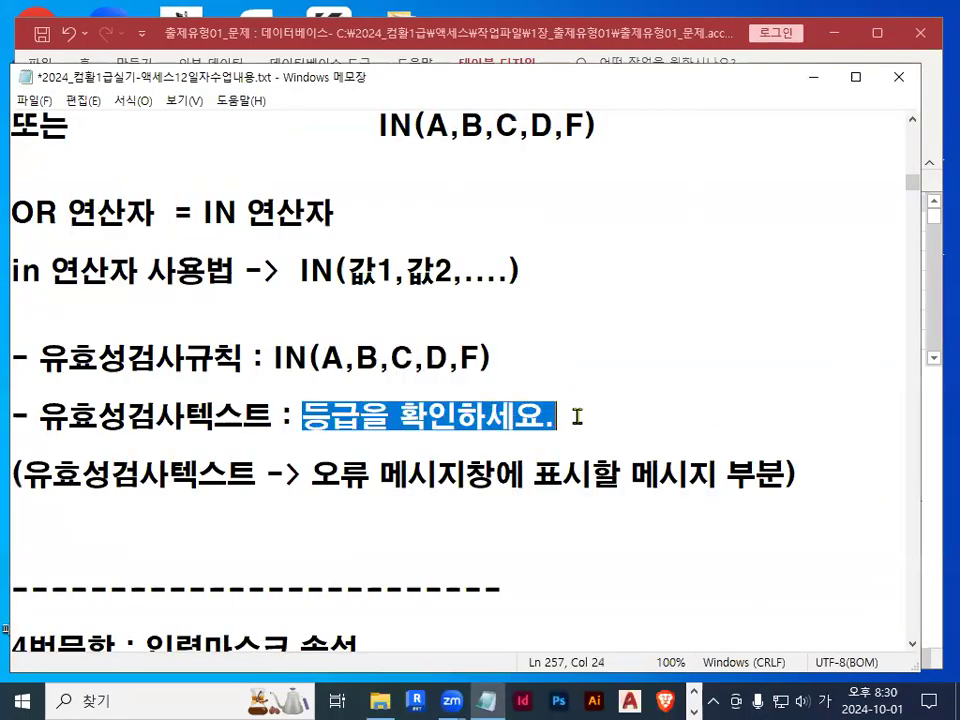
{"action": "left_click", "coordinate": [520, 38]}
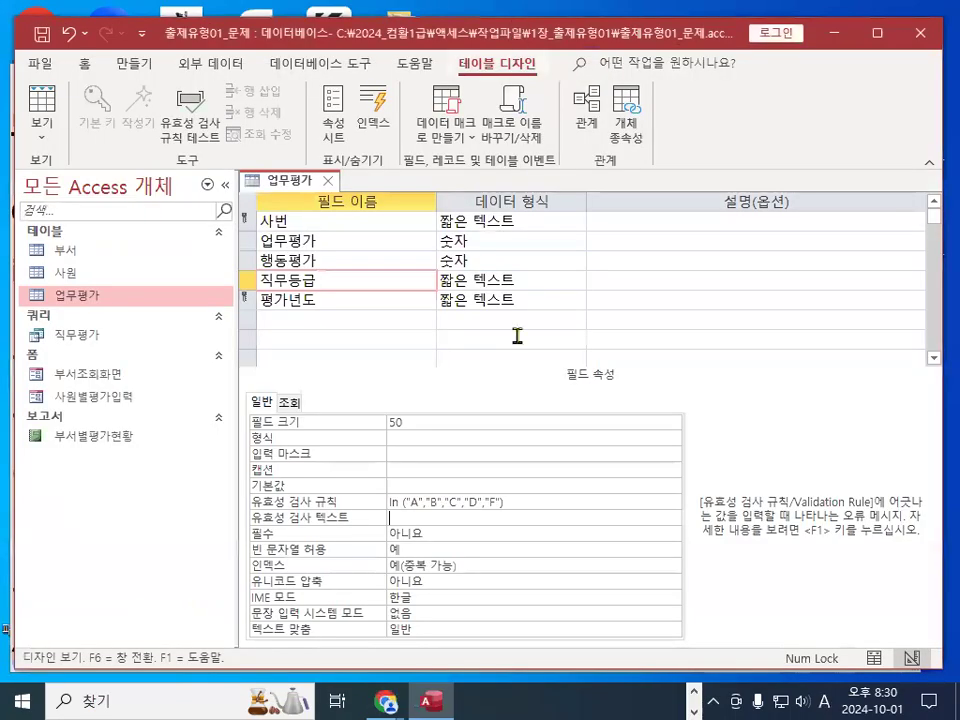
{"action": "key", "text": "ctrl+v"}
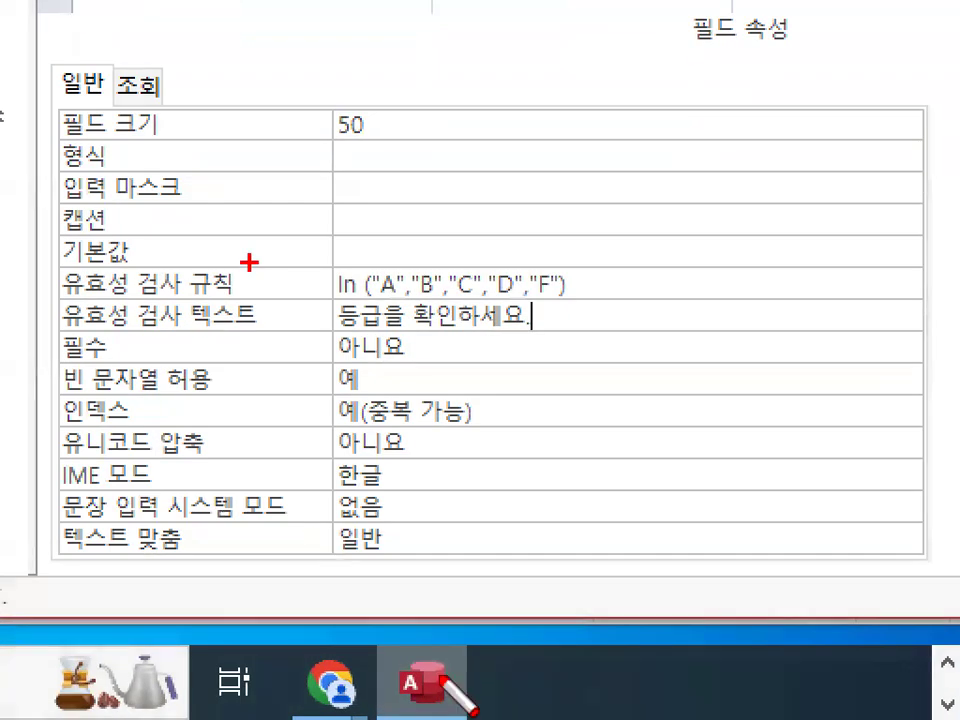
Check the 유효성 검사 규칙 and 유효성 검사 텍스트 entries of the 직무등급 field by marking both properties
{"action": "left_click_drag", "start_coordinate": [67, 297], "coordinate": [197, 298]}
{"action": "mouse_move", "coordinate": [318, 250]}
{"action": "left_mouse_down"}
{"action": "mouse_move", "coordinate": [331, 270]}
{"action": "mouse_move", "coordinate": [358, 228]}
{"action": "left_mouse_up"}
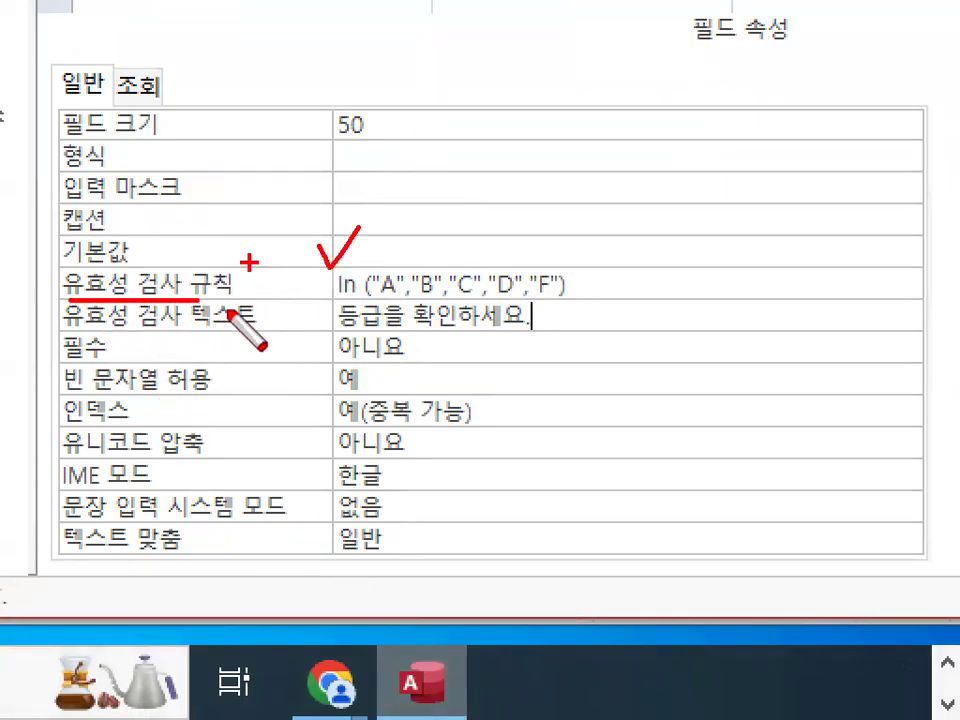
{"action": "left_click_drag", "start_coordinate": [72, 331], "coordinate": [221, 329]}
{"action": "left_click_drag", "start_coordinate": [312, 328], "coordinate": [531, 327]}
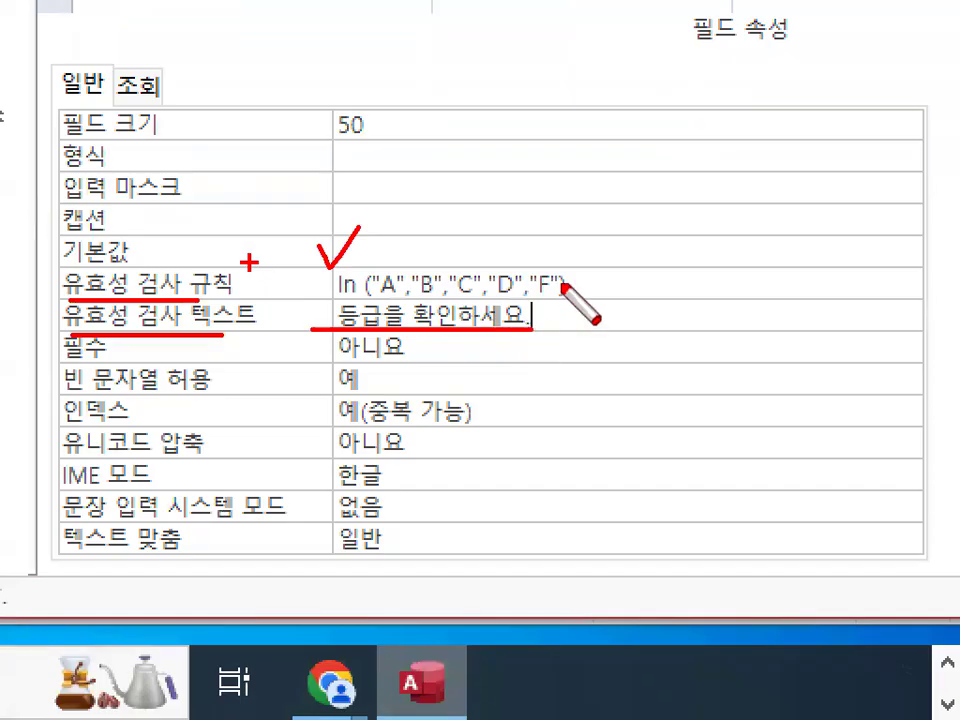
{"action": "key", "text": "Escape"}
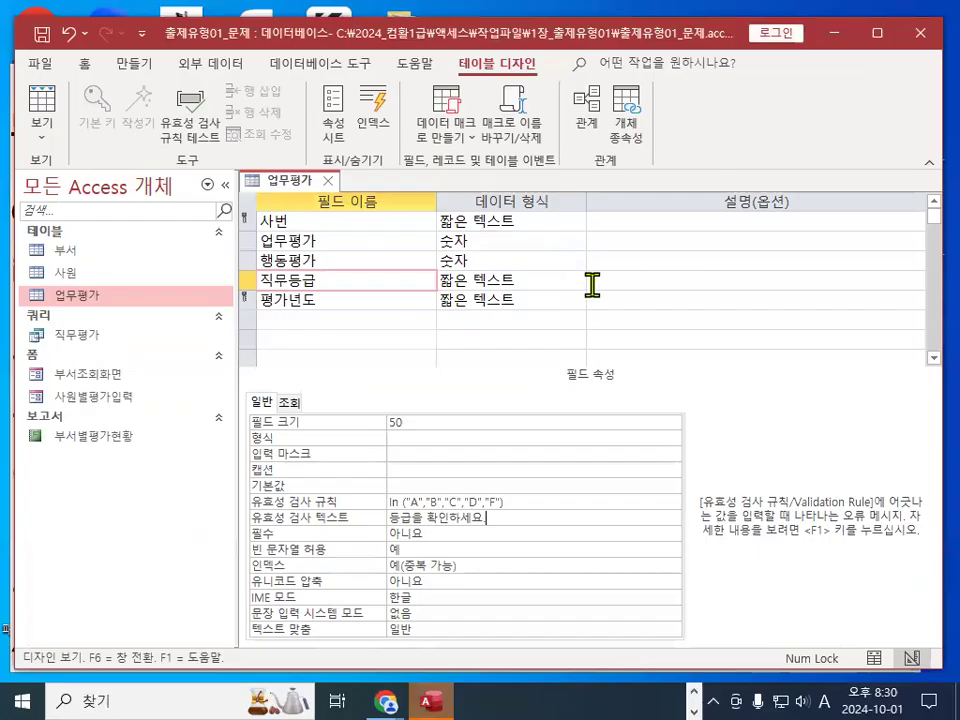
Save the 업무평가 table, testing existing data against the new rules, and display its last records in datasheet view
{"action": "left_click", "coordinate": [38, 40]}
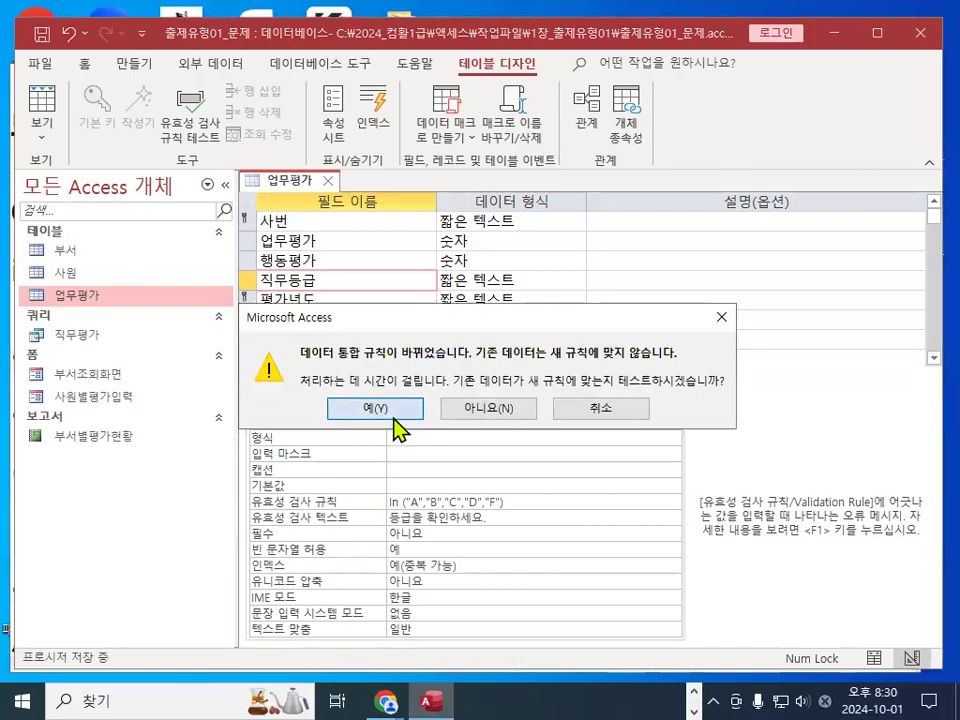
{"action": "left_click", "coordinate": [395, 418]}
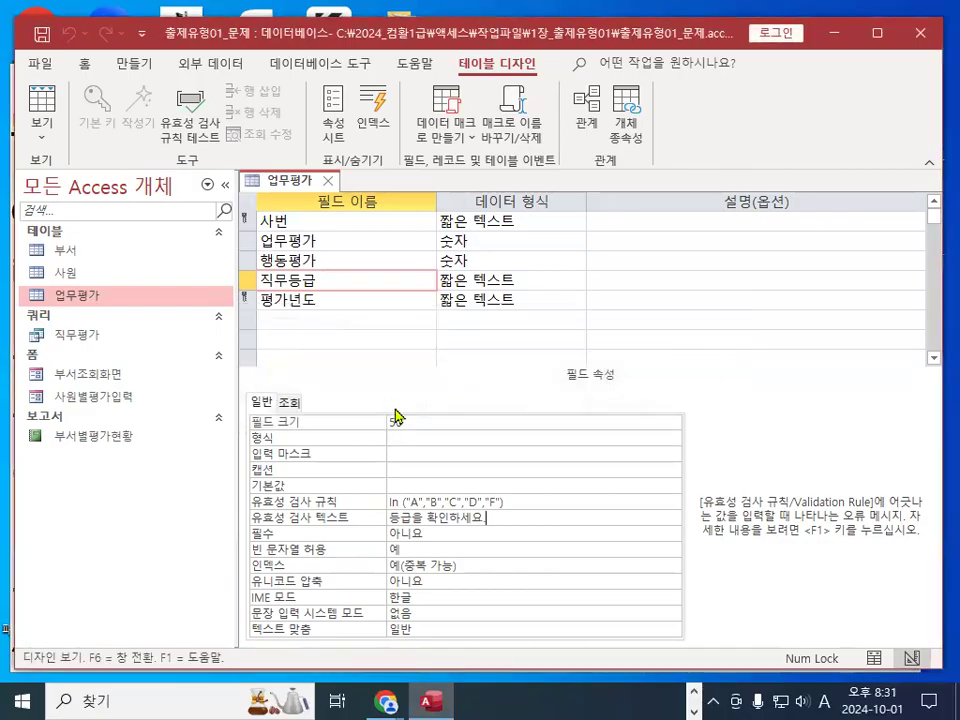
{"action": "left_click", "coordinate": [50, 100]}
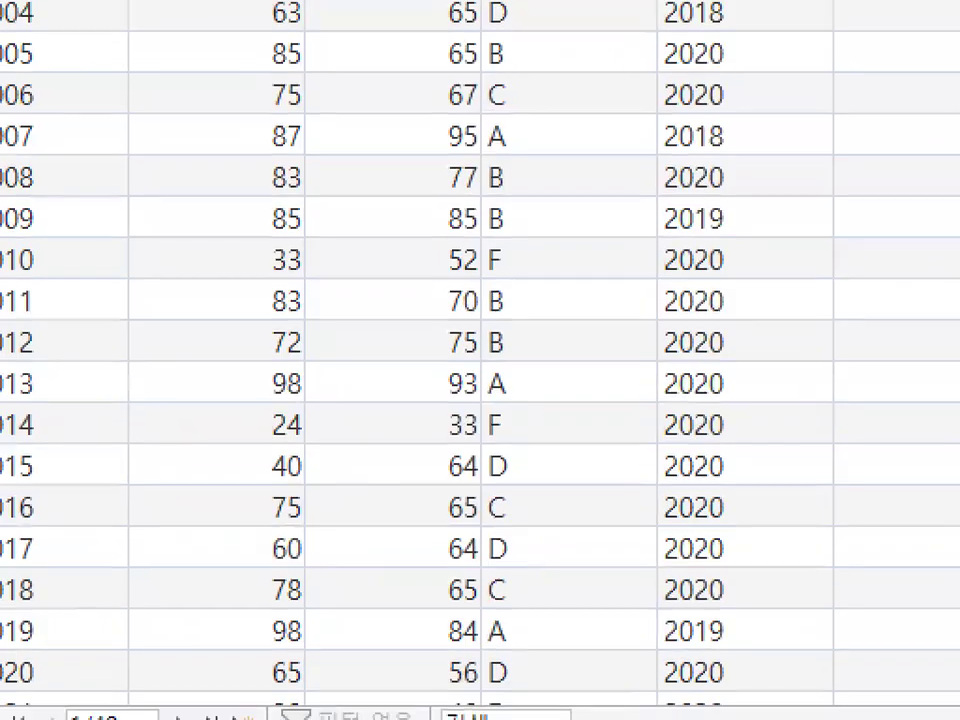
{"action": "scroll", "coordinate": [318, 544], "scroll_direction": "down", "scroll_amount": 11}
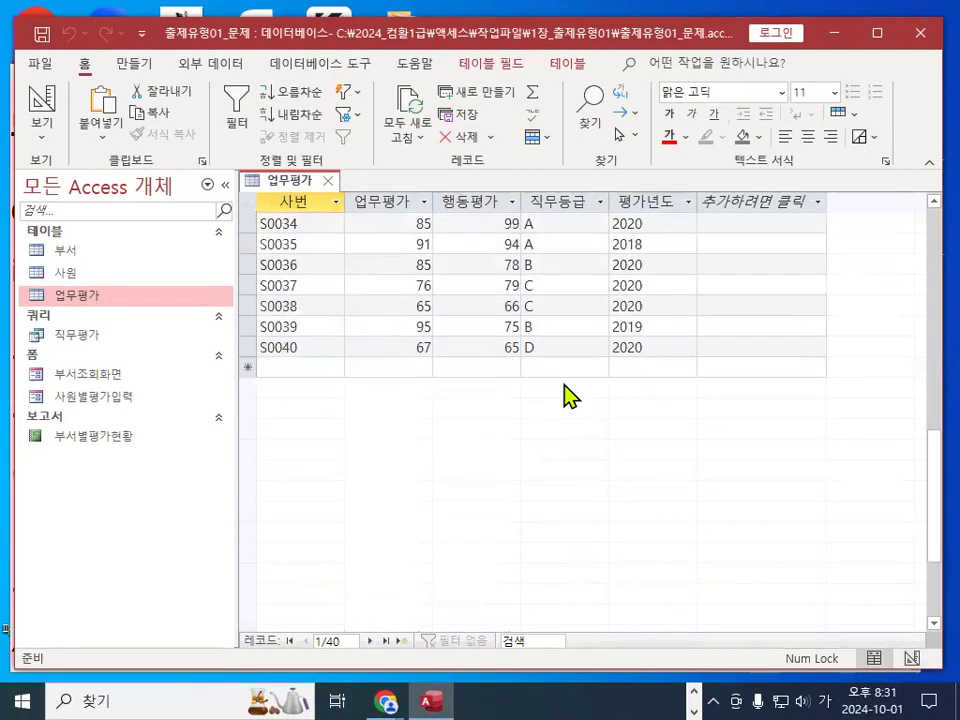
Test the allowed grade A in the 직무등급 field of a new record
{"action": "left_click", "coordinate": [551, 368]}
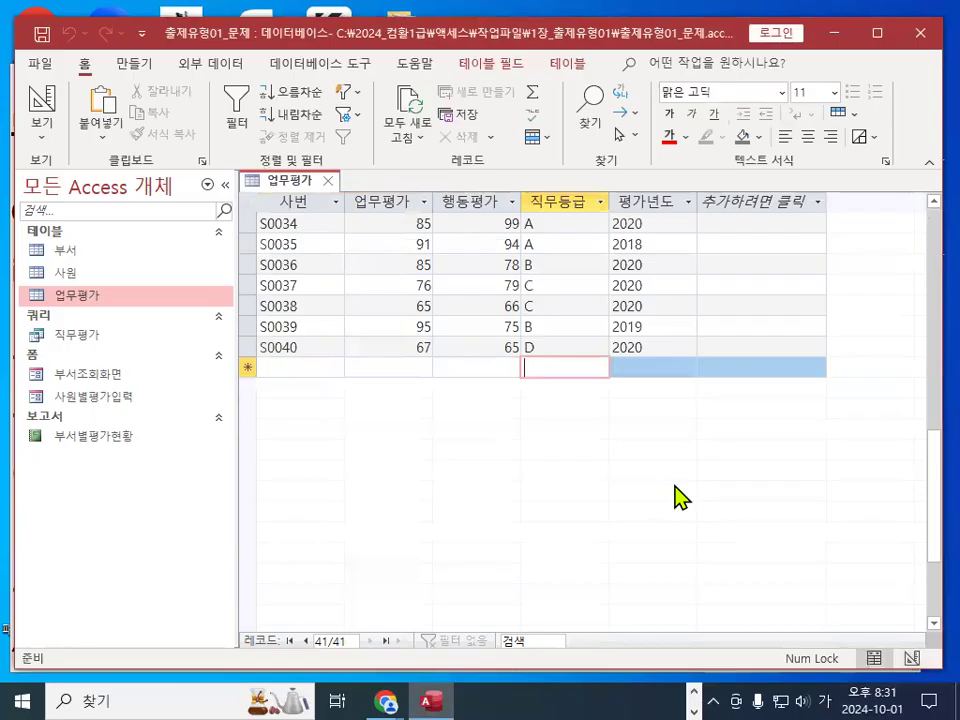
{"action": "type", "text": "ㅁ"}
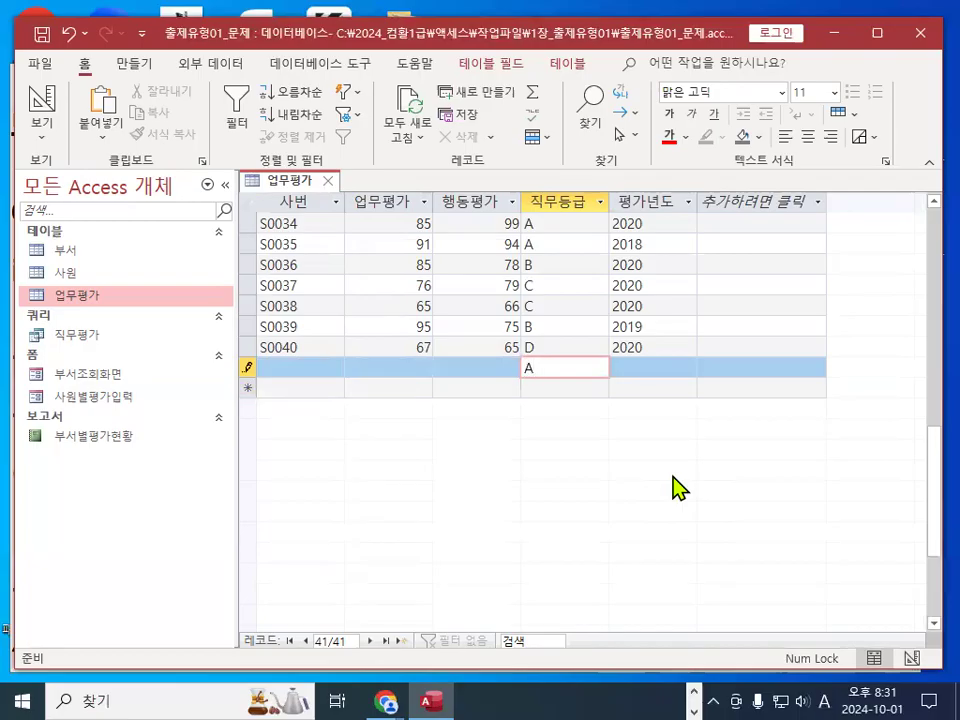
{"action": "key", "text": "Tab"}
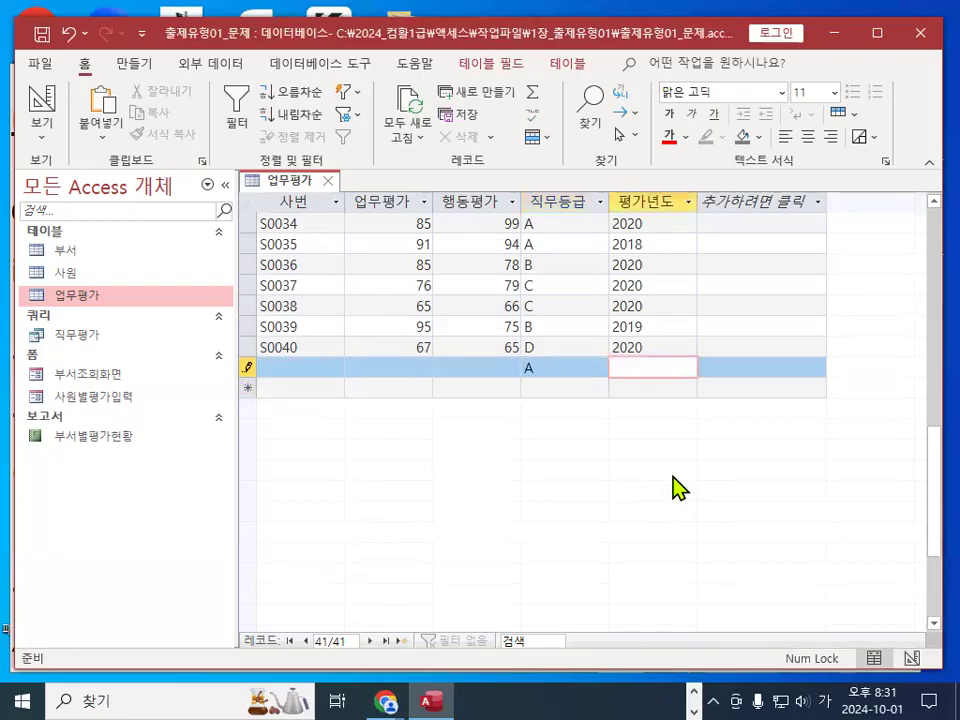
Replace the new record's 직무등급 with the disallowed grade X to test the validation rule, and examine the message
{"action": "left_click", "coordinate": [519, 369]}
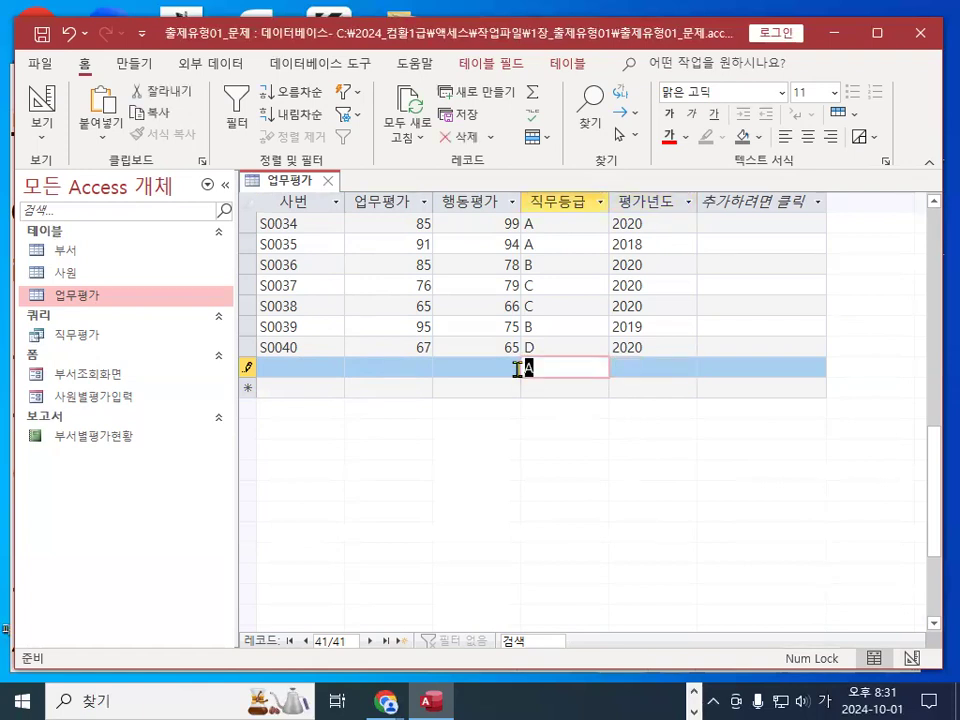
{"action": "type", "text": "ㅁ"}
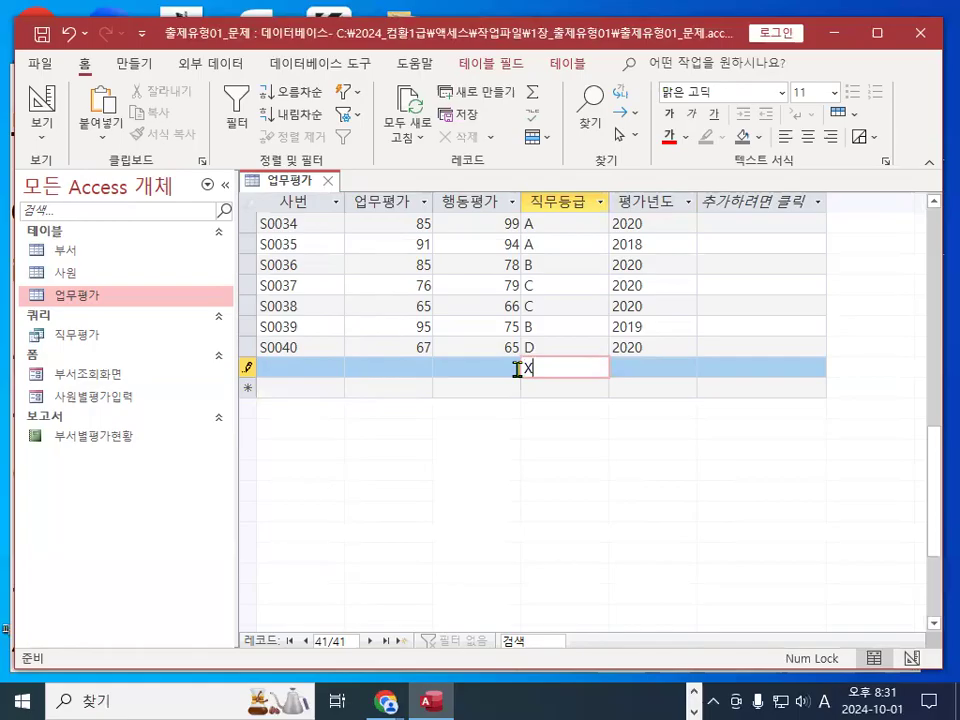
{"action": "key", "text": "Tab"}
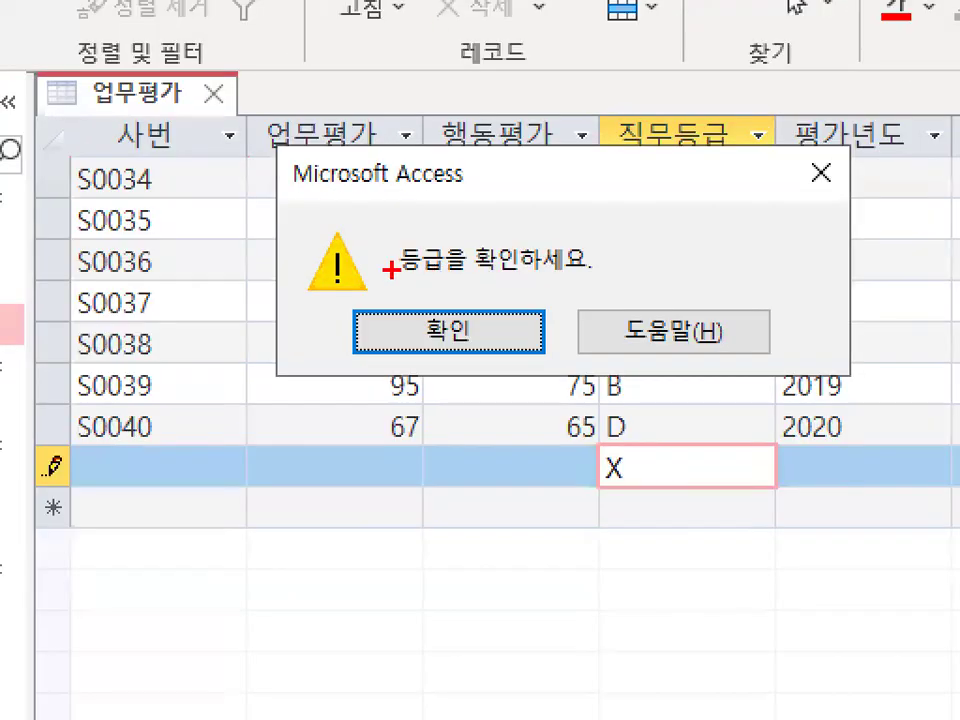
{"action": "left_click_drag", "start_coordinate": [401, 273], "coordinate": [600, 272]}
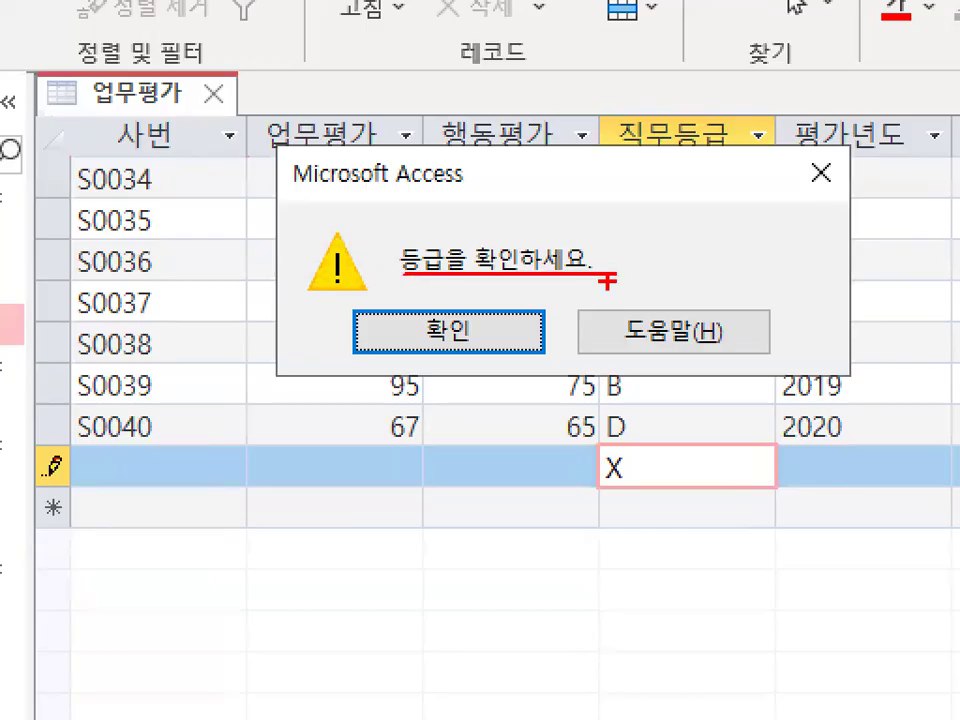
{"action": "mouse_move", "coordinate": [455, 210]}
{"action": "left_mouse_down"}
{"action": "mouse_move", "coordinate": [505, 222]}
{"action": "mouse_move", "coordinate": [575, 127]}
{"action": "left_mouse_up"}
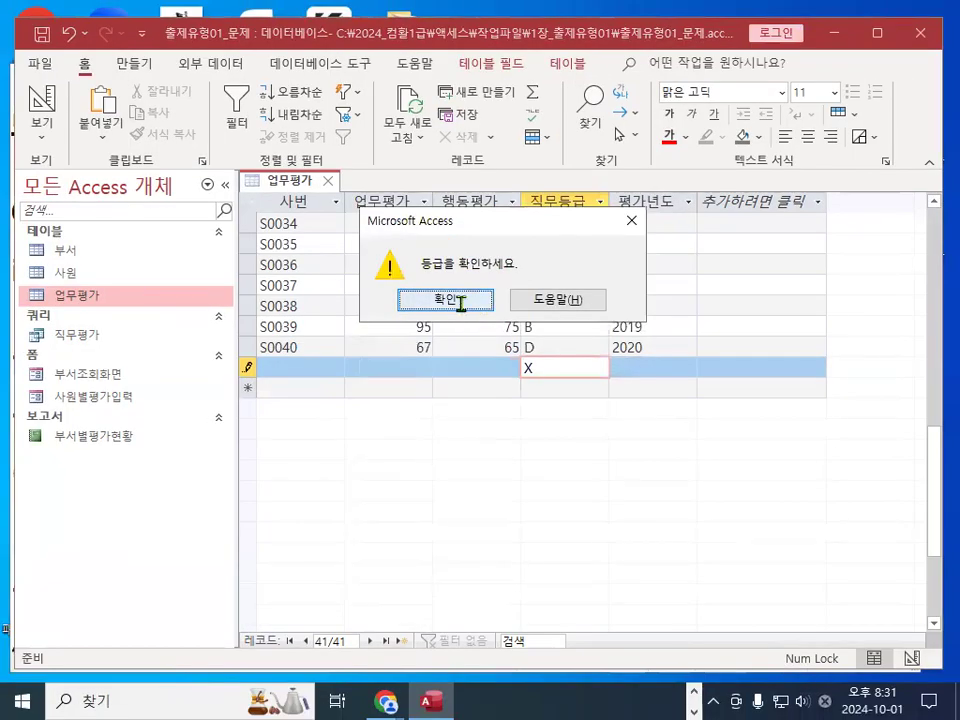
Close the validation message and discard the new record holding the disallowed grade in the 업무평가 table
{"action": "left_click", "coordinate": [462, 332]}
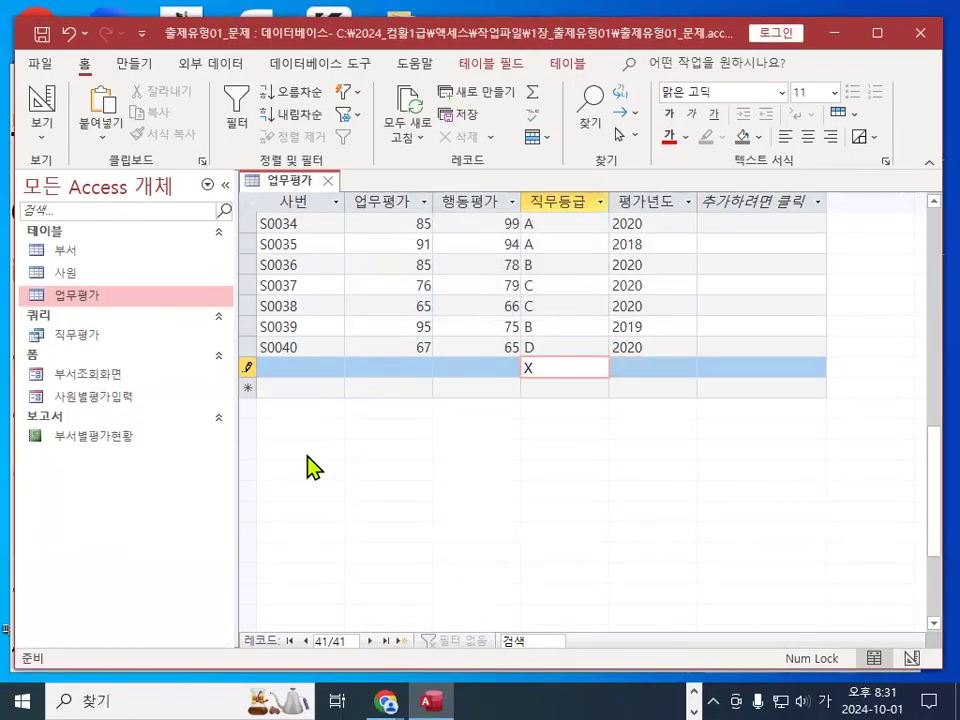
{"action": "key", "text": "Escape"}
{"action": "key", "text": "Escape"}
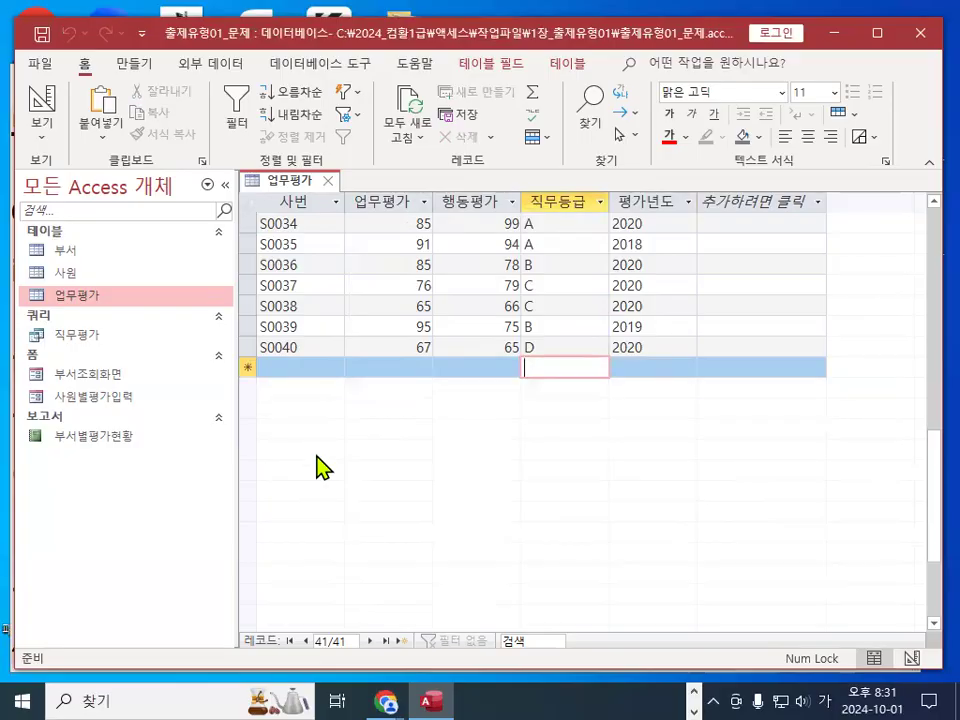
Return the 업무평가 table to Design view and mark the 직무등급 field's 유효성 검사 규칙 and 유효성 검사 텍스트 entries
{"action": "left_click", "coordinate": [42, 100]}
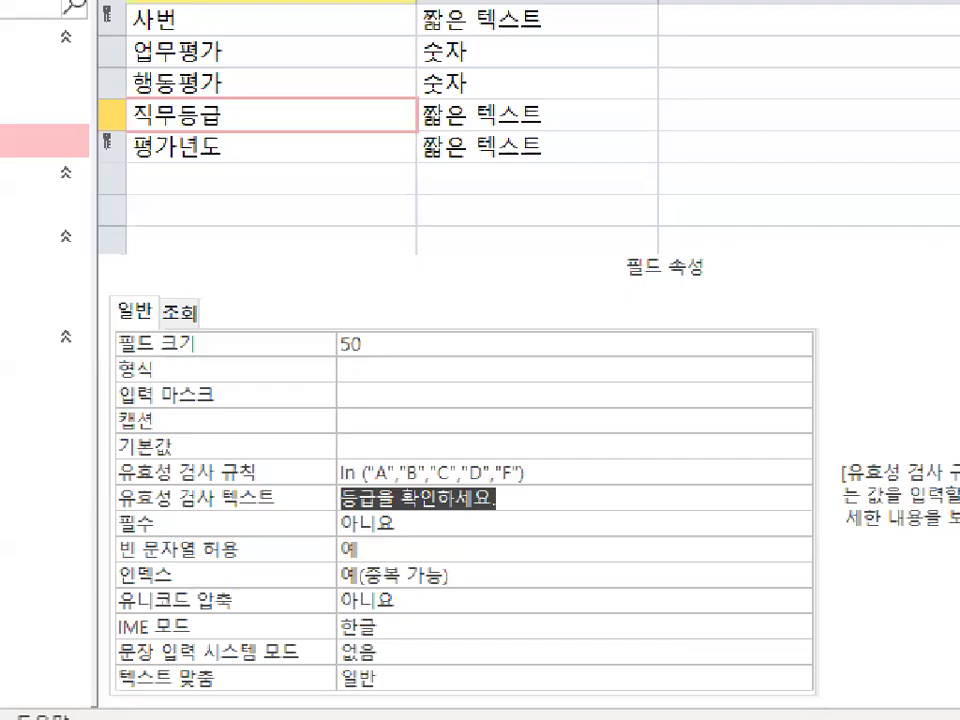
{"action": "left_click_drag", "start_coordinate": [554, 497], "coordinate": [534, 526]}
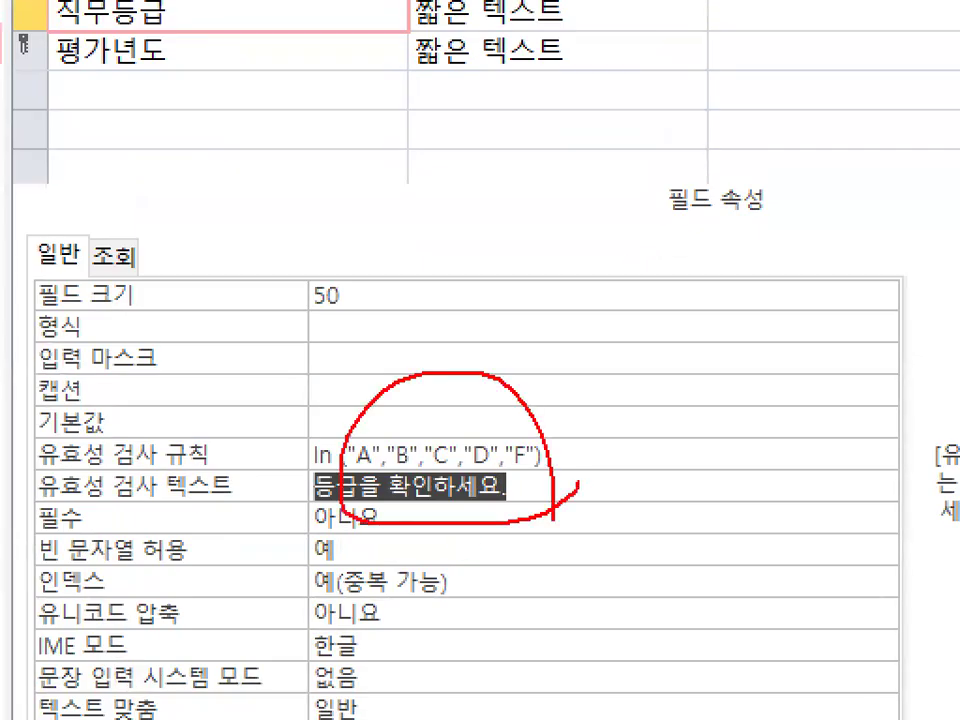
{"action": "left_click_drag", "start_coordinate": [430, 385], "coordinate": [541, 270]}
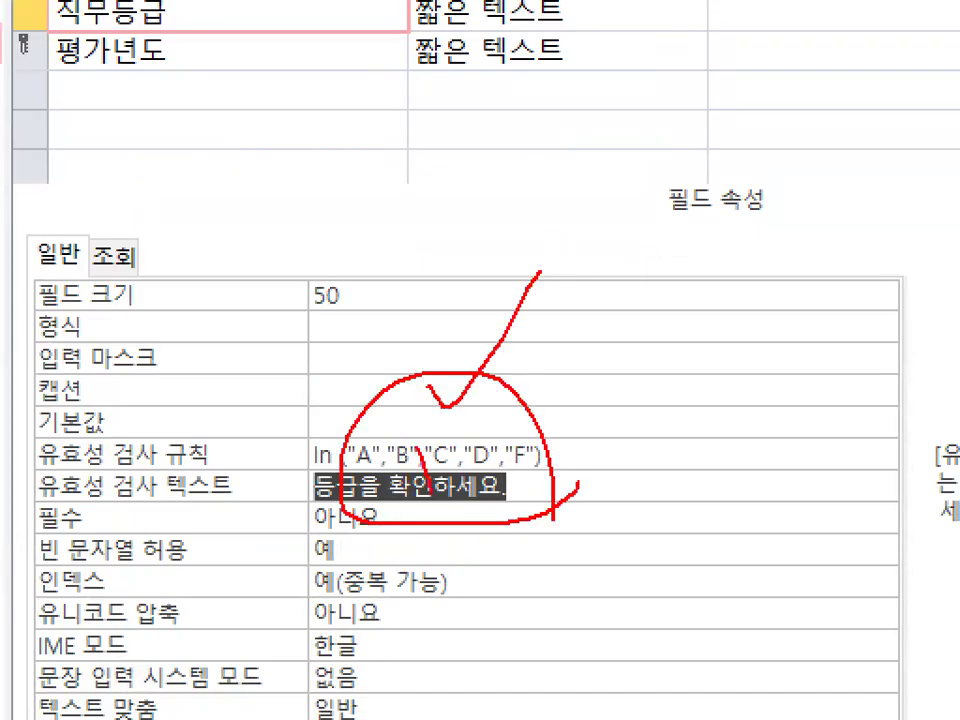
{"action": "left_click_drag", "start_coordinate": [423, 453], "coordinate": [541, 363]}
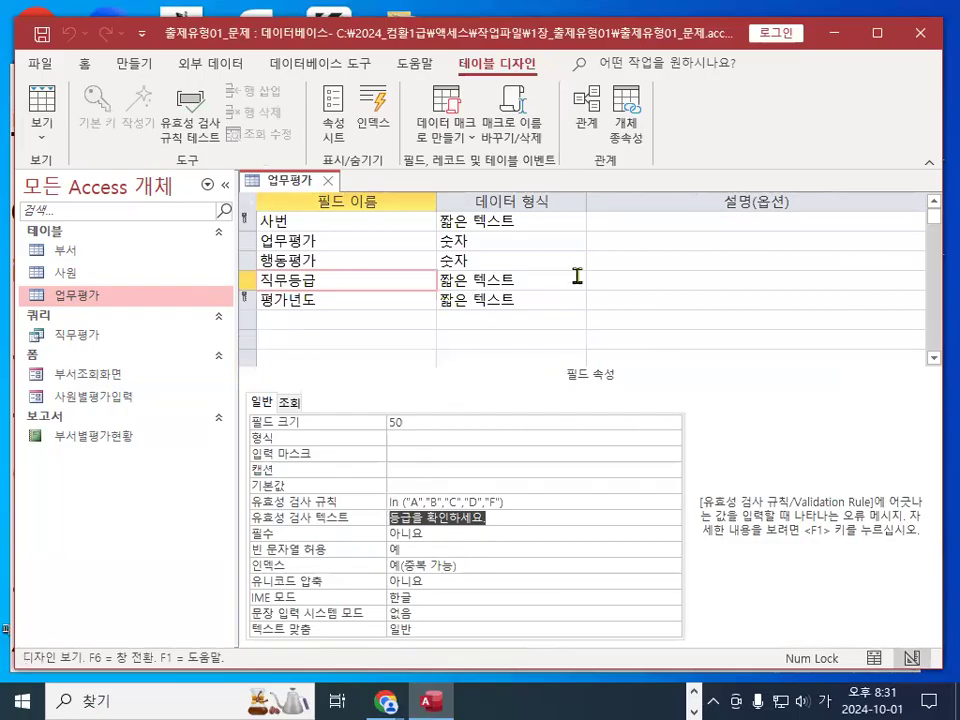
Select the 사번 field and go to its 입력 마스크 property, marking where the property is located
{"action": "left_click", "coordinate": [301, 224]}
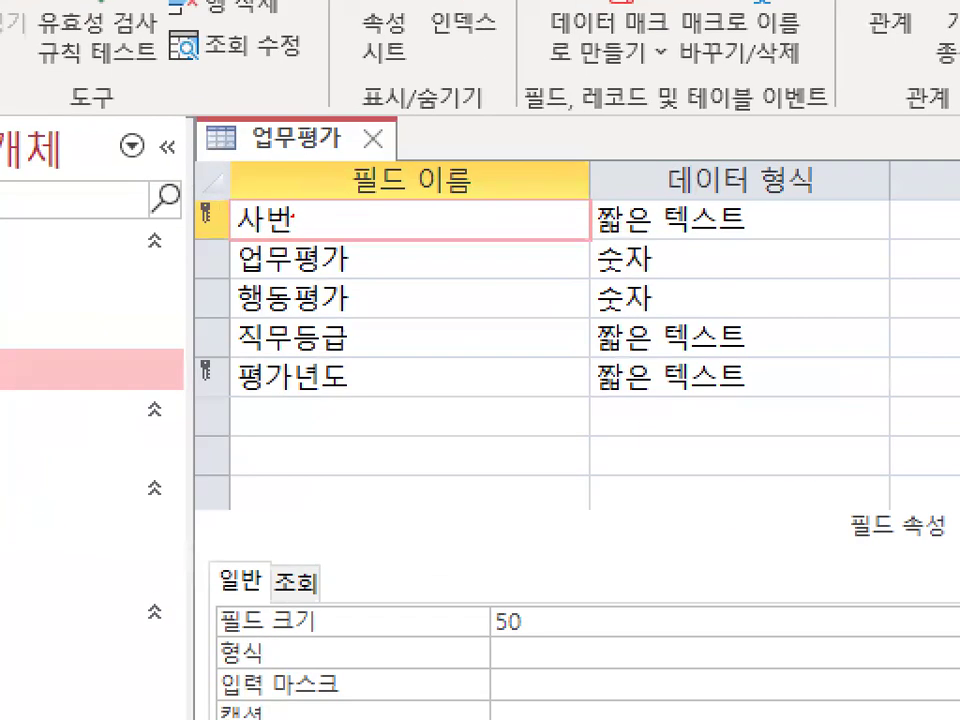
{"action": "left_click_drag", "start_coordinate": [250, 193], "coordinate": [291, 215]}
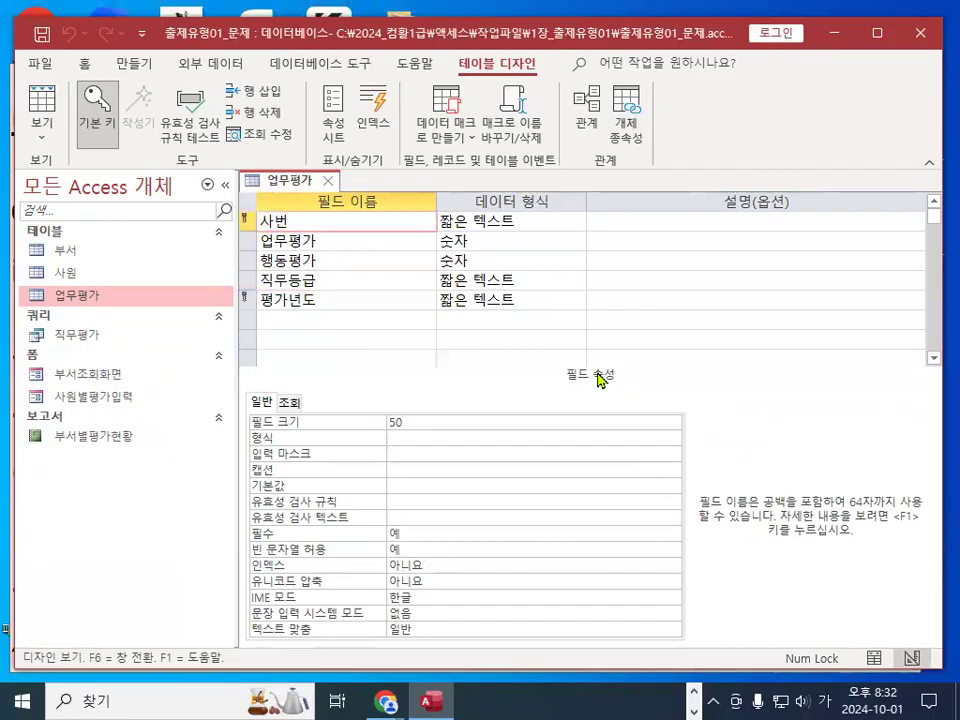
{"action": "left_click", "coordinate": [413, 455]}
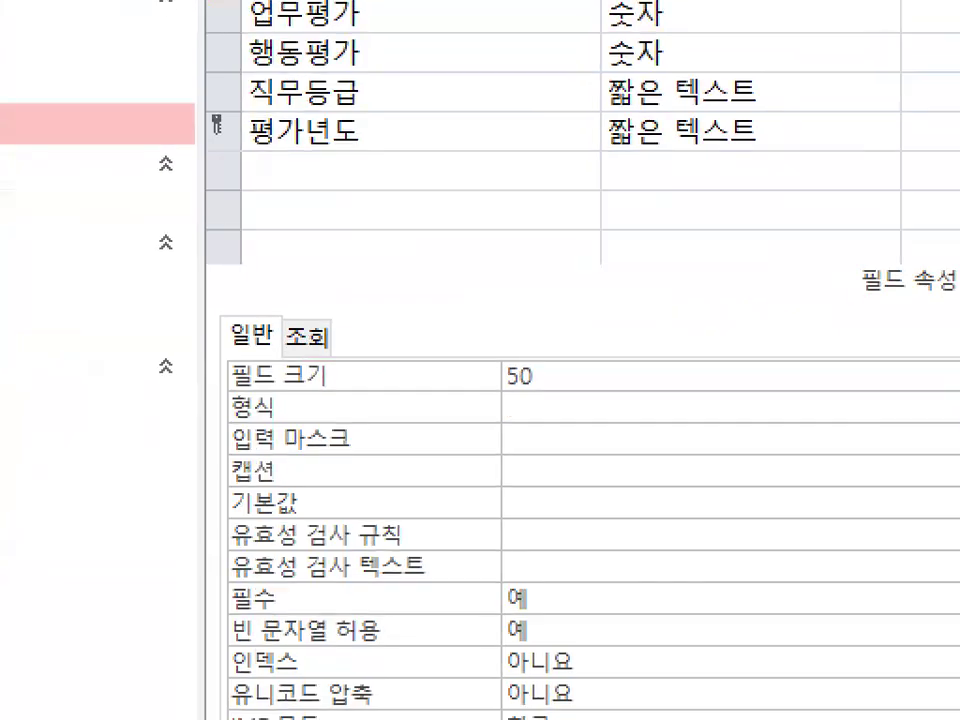
{"action": "left_click_drag", "start_coordinate": [215, 455], "coordinate": [369, 452]}
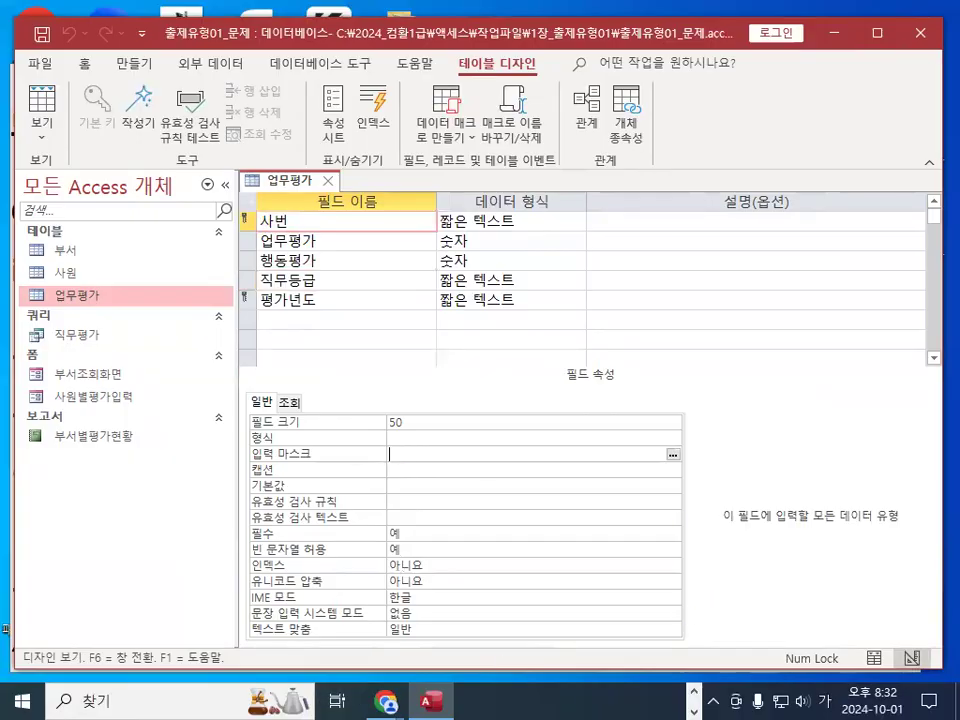
Switch to the Notepad lecture notes and mark the 입력마스크 속성 explanation under 4번문항, including the resident registration number example and its blank template
{"action": "key", "text": "alt+Tab"}
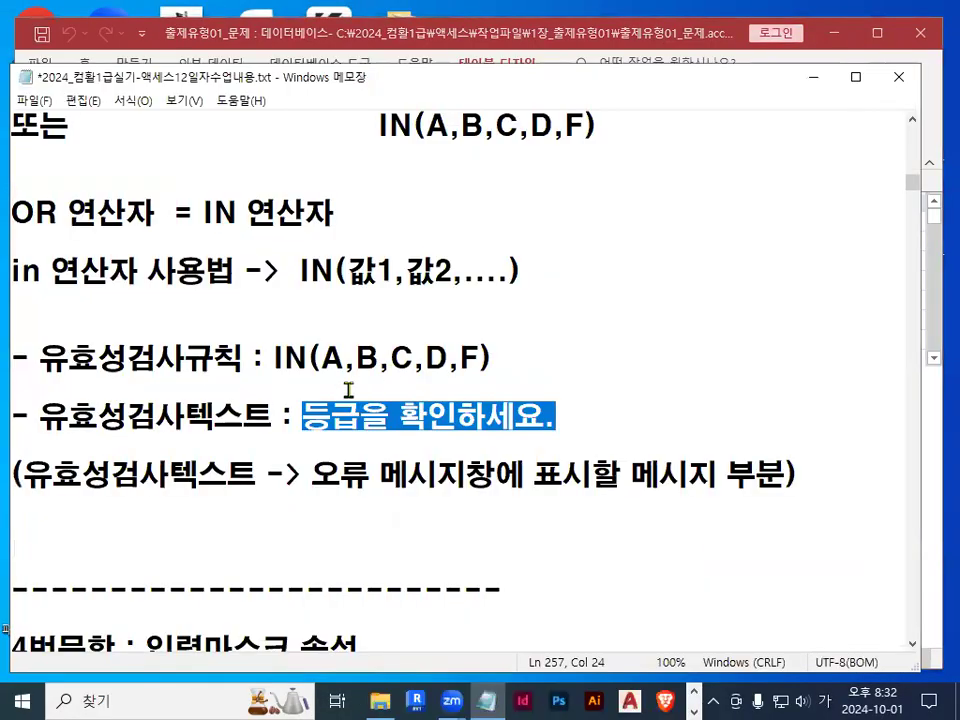
{"action": "scroll", "coordinate": [284, 390], "scroll_direction": "down", "scroll_amount": 3}
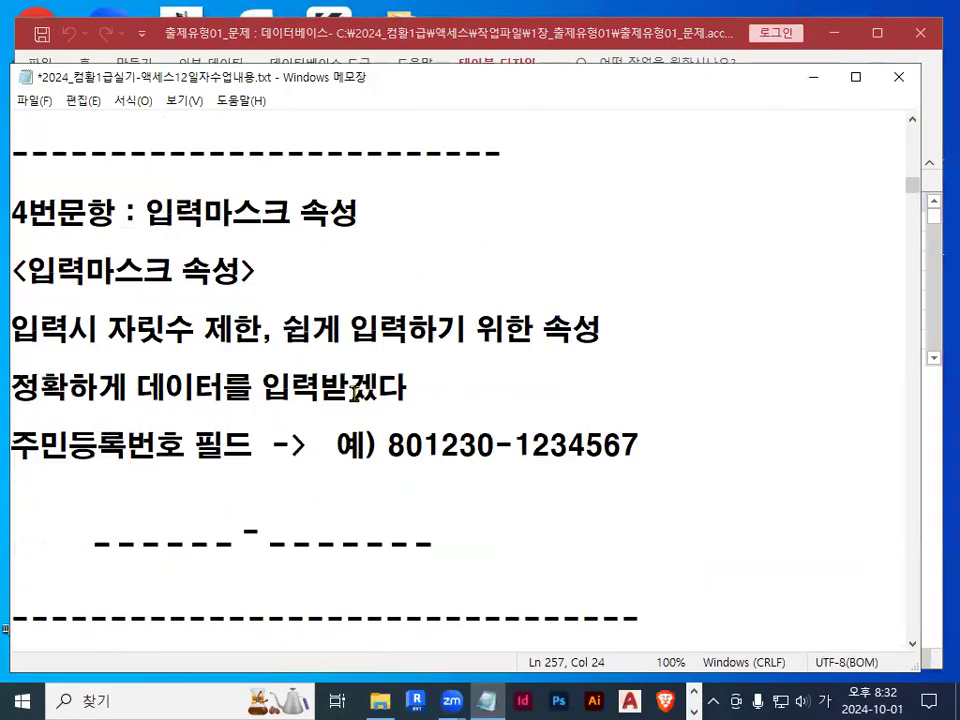
{"action": "scroll", "coordinate": [355, 393], "scroll_direction": "down", "scroll_amount": 1}
{"action": "key", "text": "ctrl+2"}
{"action": "left_click_drag", "start_coordinate": [236, 158], "coordinate": [243, 195]}
{"action": "left_click_drag", "start_coordinate": [10, 267], "coordinate": [258, 257]}
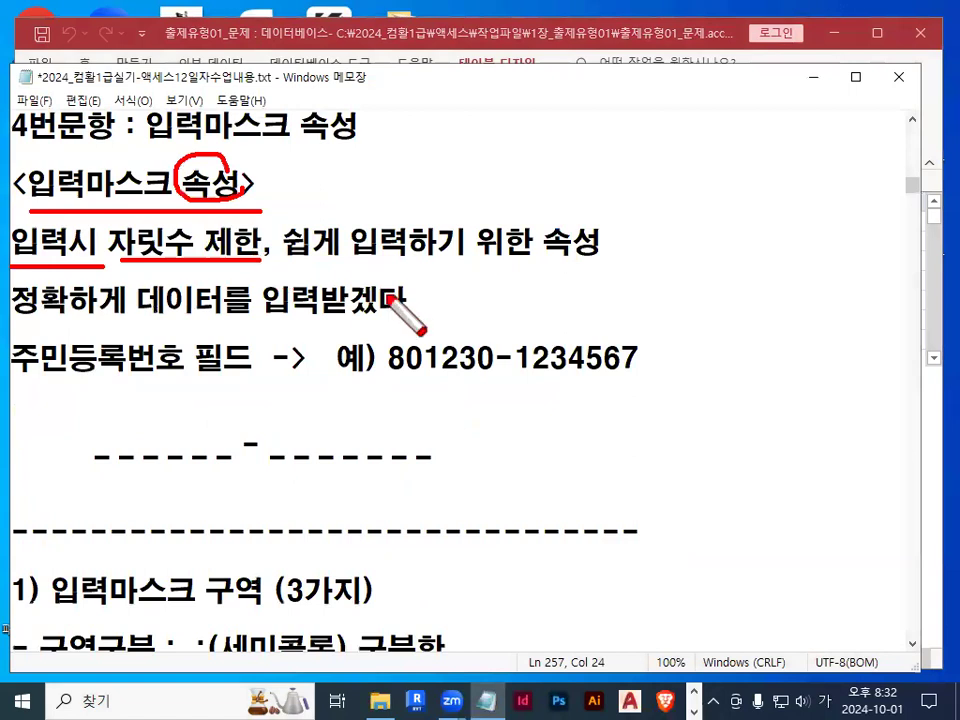
{"action": "left_click_drag", "start_coordinate": [287, 258], "coordinate": [588, 257]}
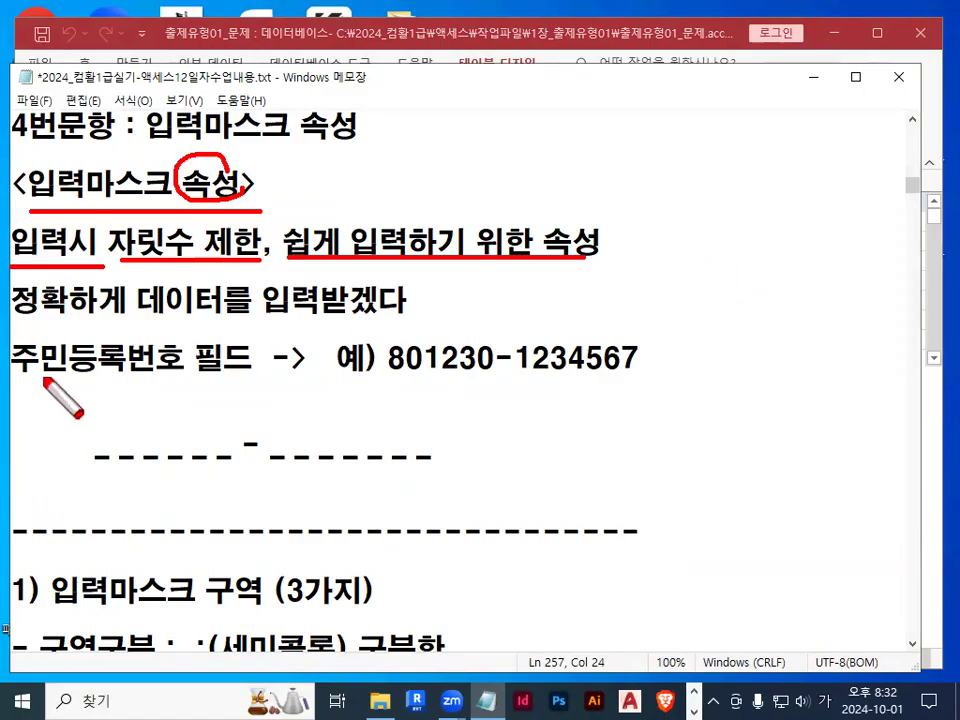
{"action": "mouse_move", "coordinate": [26, 326]}
{"action": "left_mouse_down"}
{"action": "mouse_move", "coordinate": [20, 334]}
{"action": "mouse_move", "coordinate": [424, 318]}
{"action": "left_mouse_up"}
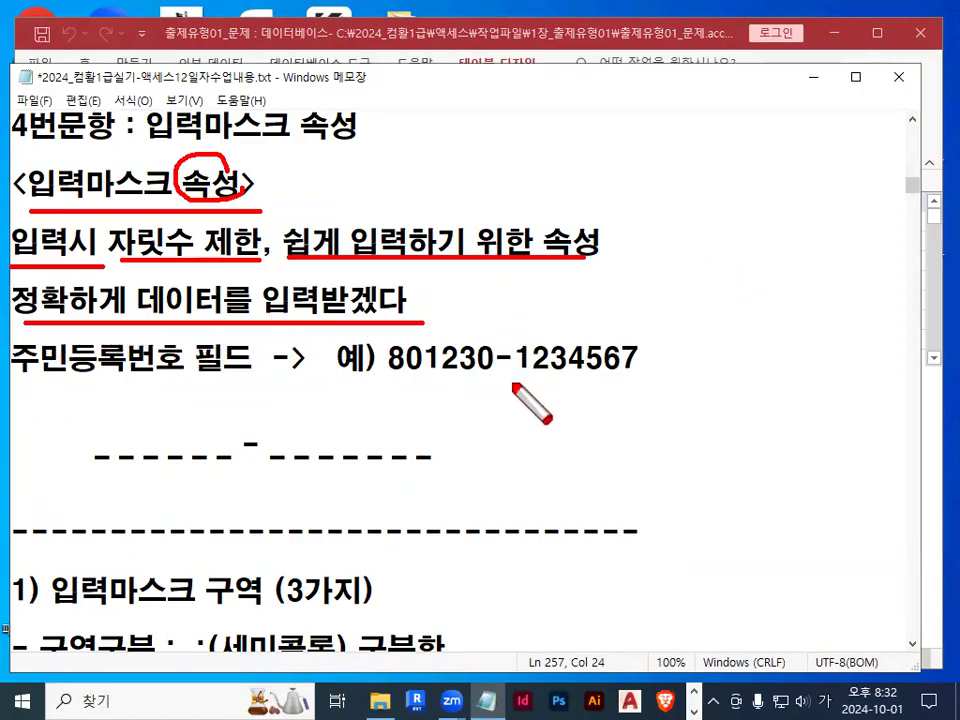
{"action": "left_click_drag", "start_coordinate": [390, 377], "coordinate": [648, 377]}
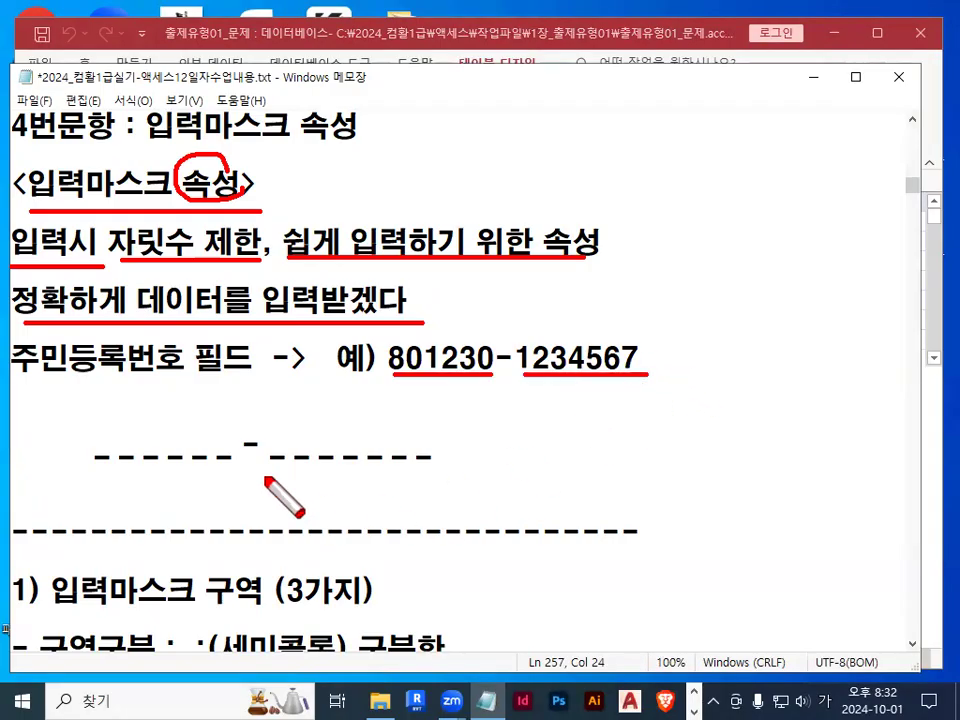
{"action": "left_click_drag", "start_coordinate": [264, 474], "coordinate": [388, 466]}
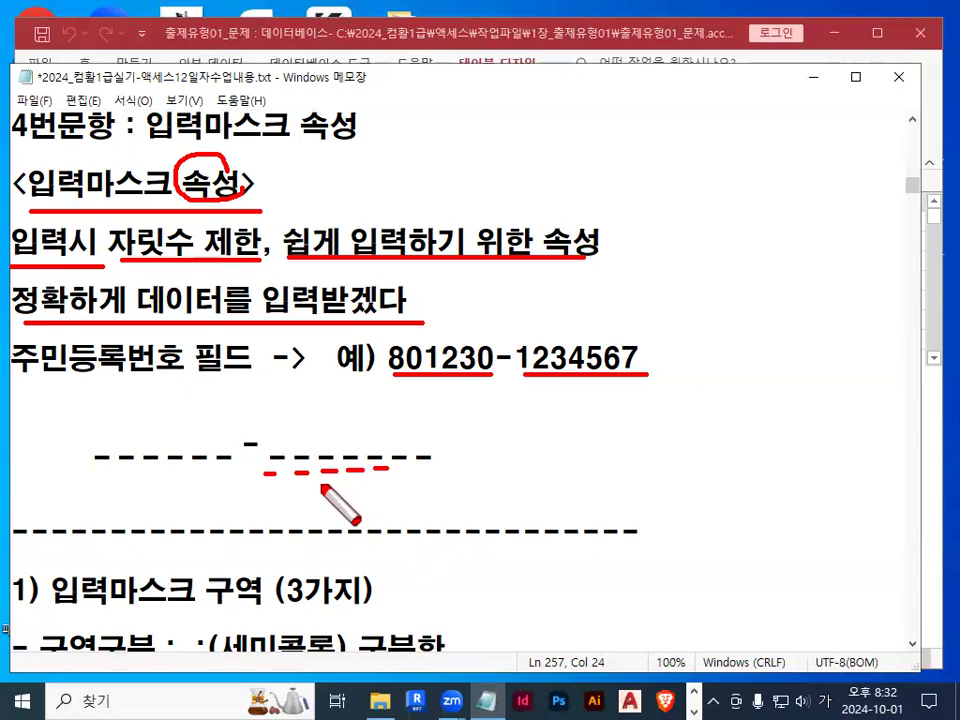
Replace the first blank of the resident registration number template with the digit 8
{"action": "key", "text": "Escape"}
{"action": "mouse_move", "coordinate": [98, 447]}
{"action": "left_mouse_down"}
{"action": "mouse_move", "coordinate": [111, 443]}
{"action": "mouse_move", "coordinate": [103, 455]}
{"action": "left_mouse_up"}
{"action": "left_click", "coordinate": [126, 476]}
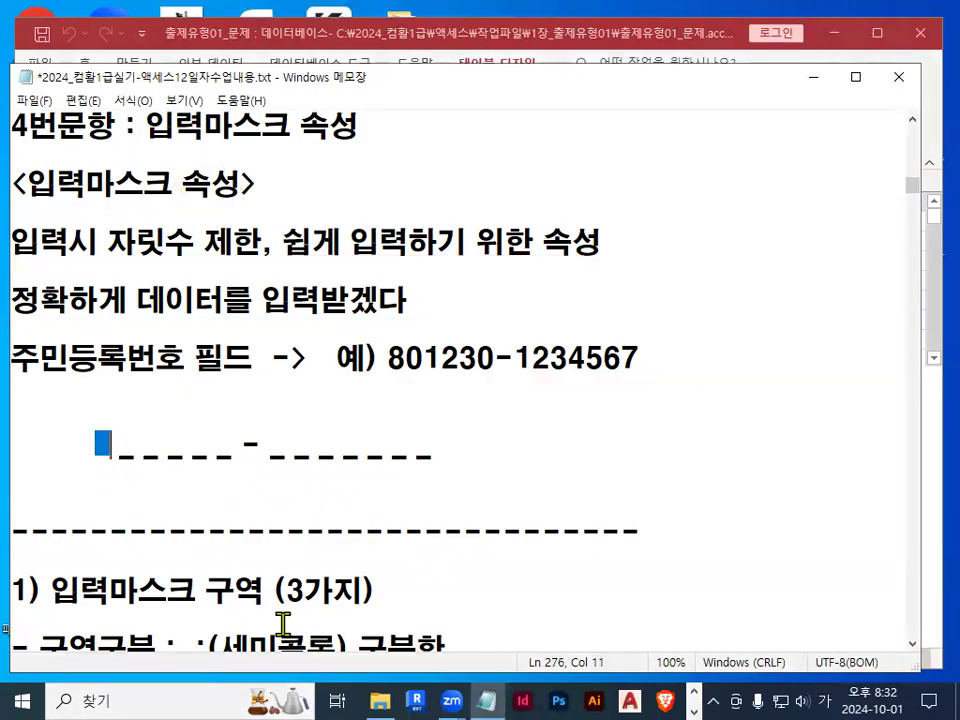
{"action": "type", "text": "8"}
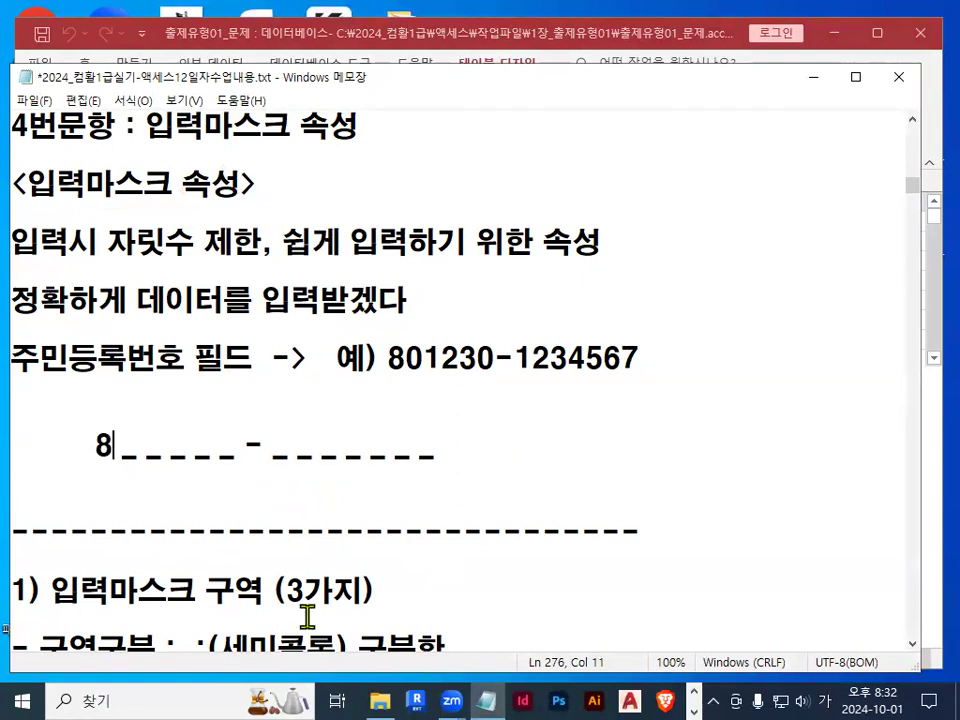
Annotate the two template groups with the digit counts 6 and 7, circling 마스크 in the heading and underlining the second group
{"action": "key", "text": "ctrl+2"}
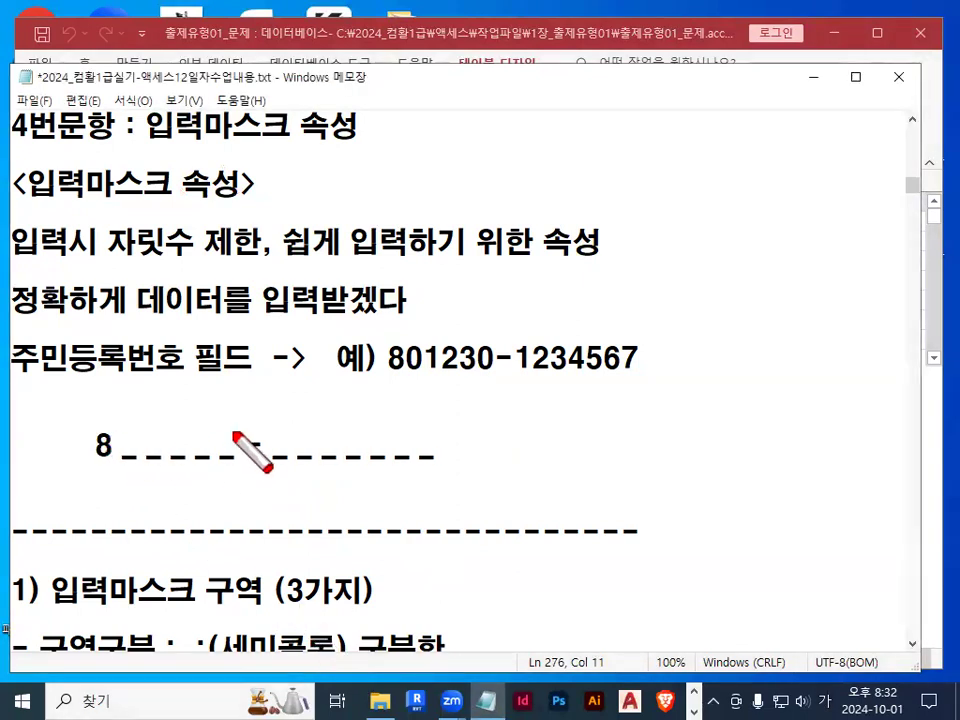
{"action": "left_click_drag", "start_coordinate": [202, 386], "coordinate": [184, 428]}
{"action": "mouse_move", "coordinate": [108, 137]}
{"action": "left_mouse_down"}
{"action": "mouse_move", "coordinate": [72, 160]}
{"action": "mouse_move", "coordinate": [135, 195]}
{"action": "left_mouse_up"}
{"action": "mouse_move", "coordinate": [377, 400]}
{"action": "left_mouse_down"}
{"action": "mouse_move", "coordinate": [370, 440]}
{"action": "mouse_move", "coordinate": [403, 424]}
{"action": "mouse_move", "coordinate": [383, 462]}
{"action": "left_mouse_up"}
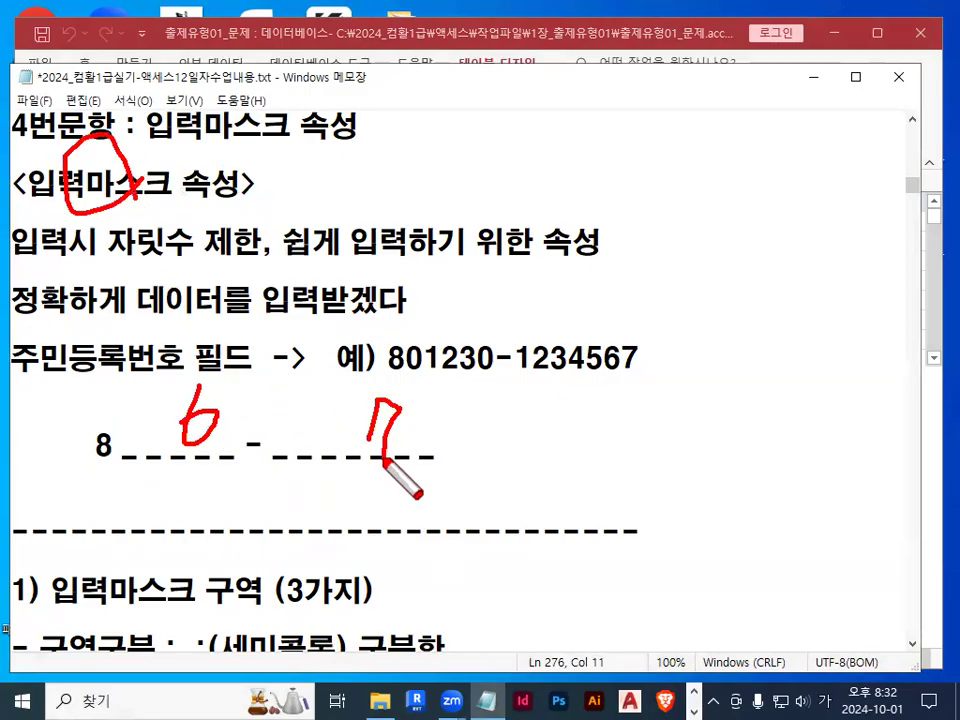
{"action": "left_click_drag", "start_coordinate": [285, 477], "coordinate": [414, 482]}
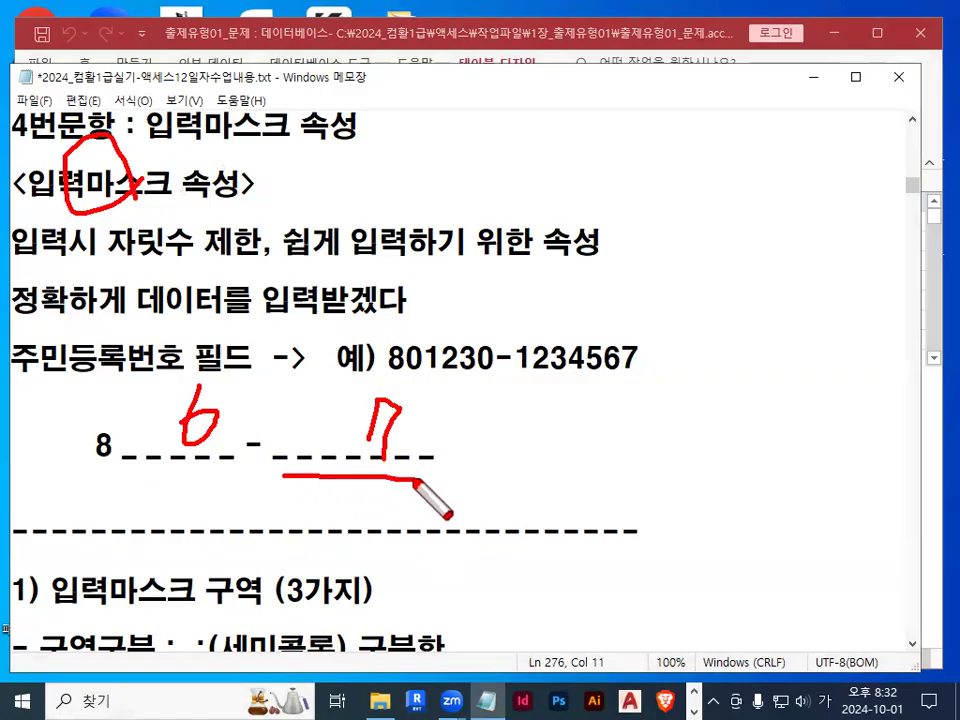
{"action": "key", "text": "Escape"}
Mark the position after the template's last blank with an X, and restore the first blank in place of the 8
{"action": "key", "text": "ctrl+2"}
{"action": "mouse_move", "coordinate": [467, 410]}
{"action": "left_mouse_down"}
{"action": "mouse_move", "coordinate": [463, 454]}
{"action": "mouse_move", "coordinate": [456, 450]}
{"action": "mouse_move", "coordinate": [470, 445]}
{"action": "left_mouse_up"}
{"action": "left_click_drag", "start_coordinate": [515, 424], "coordinate": [482, 478]}
{"action": "left_click_drag", "start_coordinate": [480, 425], "coordinate": [510, 478]}
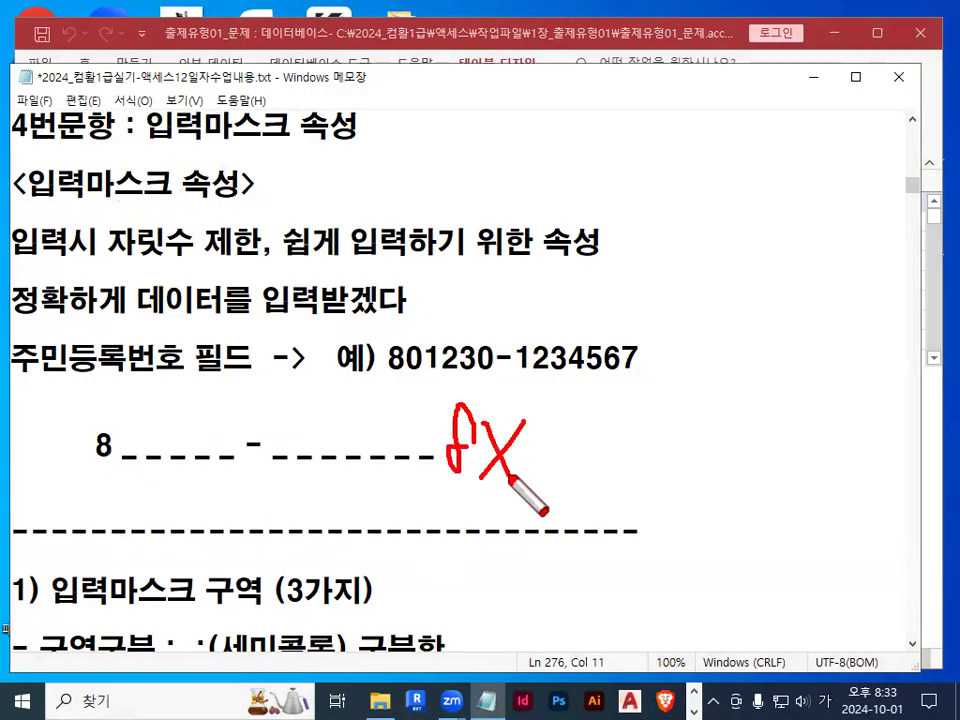
{"action": "mouse_move", "coordinate": [441, 465]}
{"action": "left_mouse_down"}
{"action": "mouse_move", "coordinate": [437, 439]}
{"action": "mouse_move", "coordinate": [437, 466]}
{"action": "left_mouse_up"}
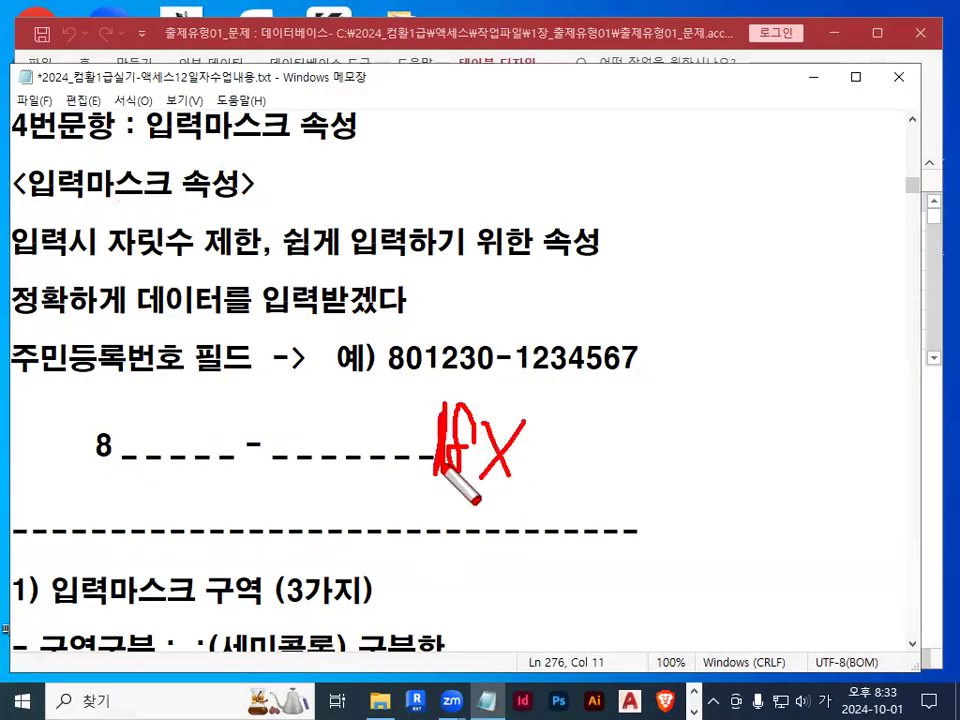
{"action": "key", "text": "Escape"}
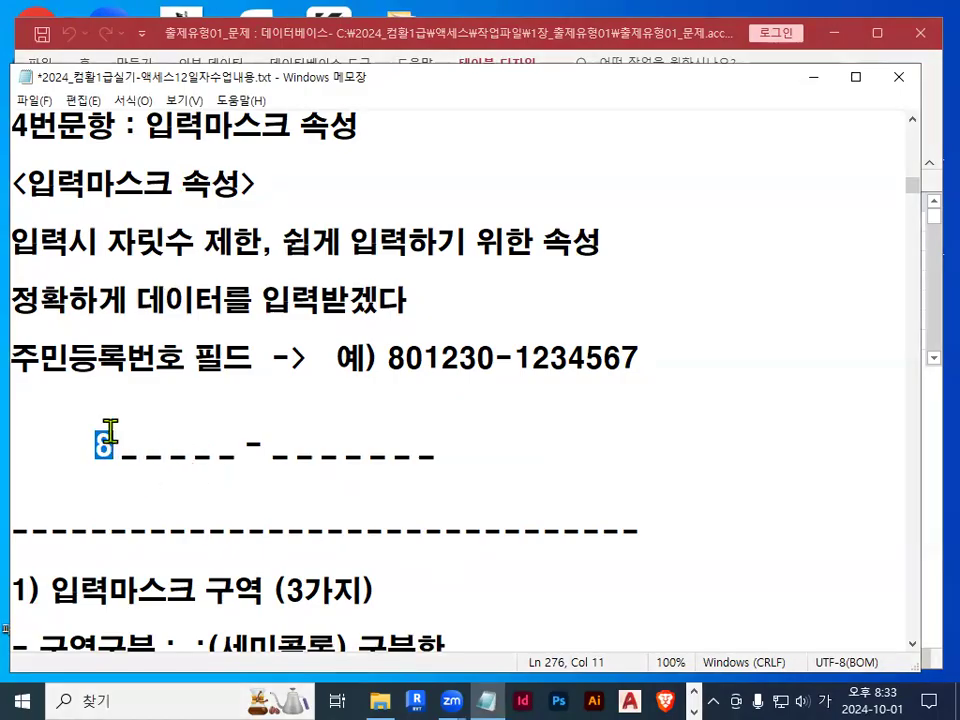
{"action": "key", "text": "BackSpace"}
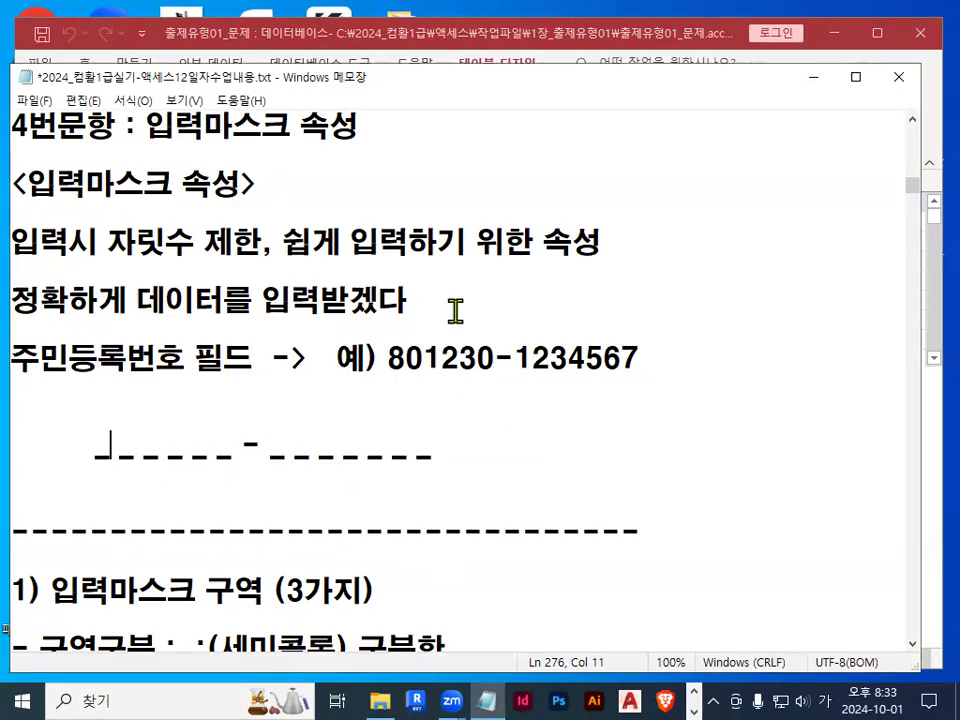
Examine the 입력마스크 구역 (3가지) section of the notes, highlighting the semicolon as the separator between zones
{"action": "left_click", "coordinate": [30, 181]}
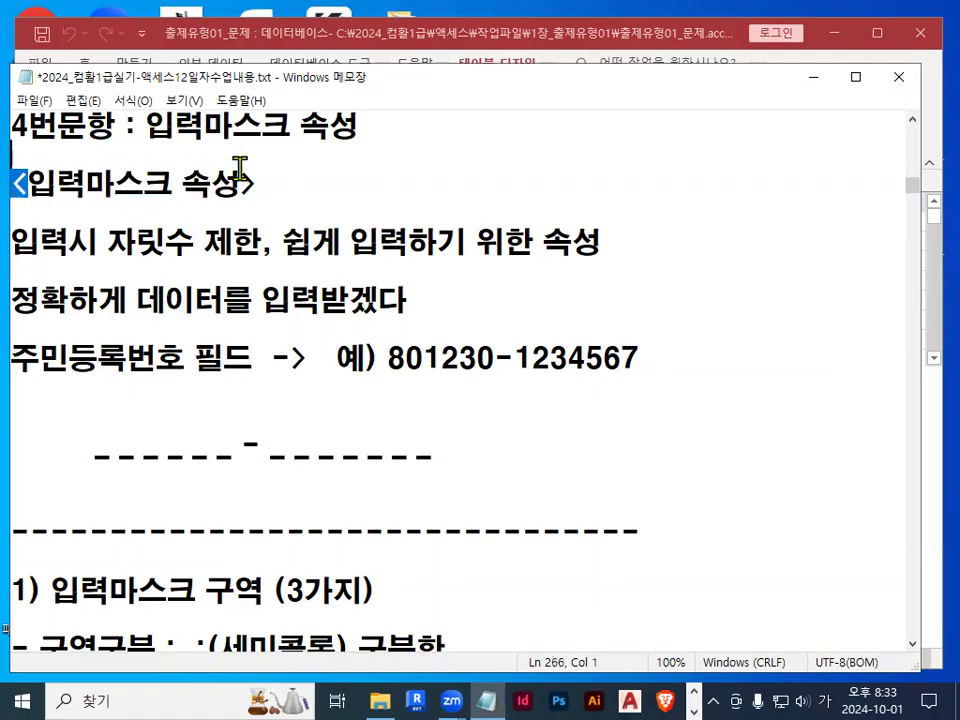
{"action": "scroll", "coordinate": [240, 170], "scroll_direction": "down", "scroll_amount": 2}
{"action": "left_click_drag", "start_coordinate": [268, 241], "coordinate": [421, 279]}
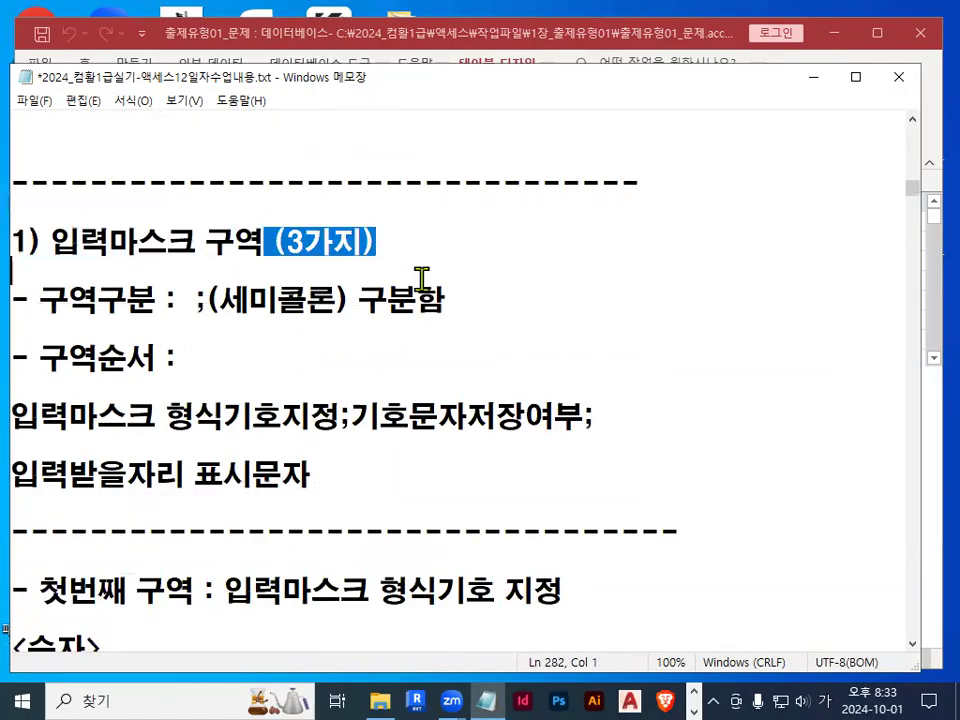
{"action": "left_click", "coordinate": [457, 238]}
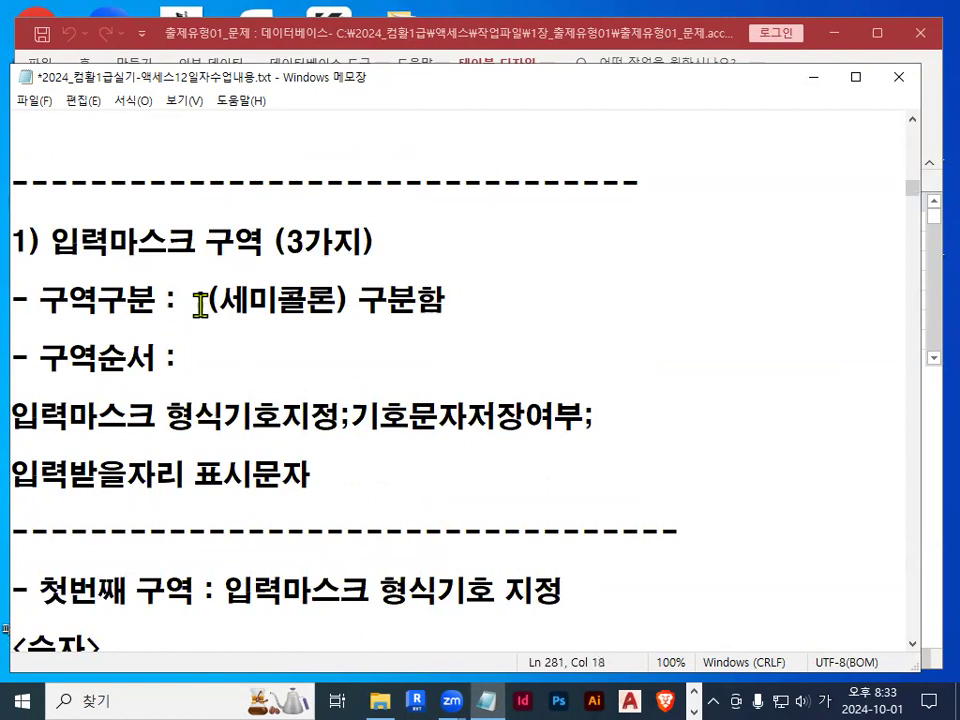
{"action": "left_click_drag", "start_coordinate": [199, 303], "coordinate": [340, 302]}
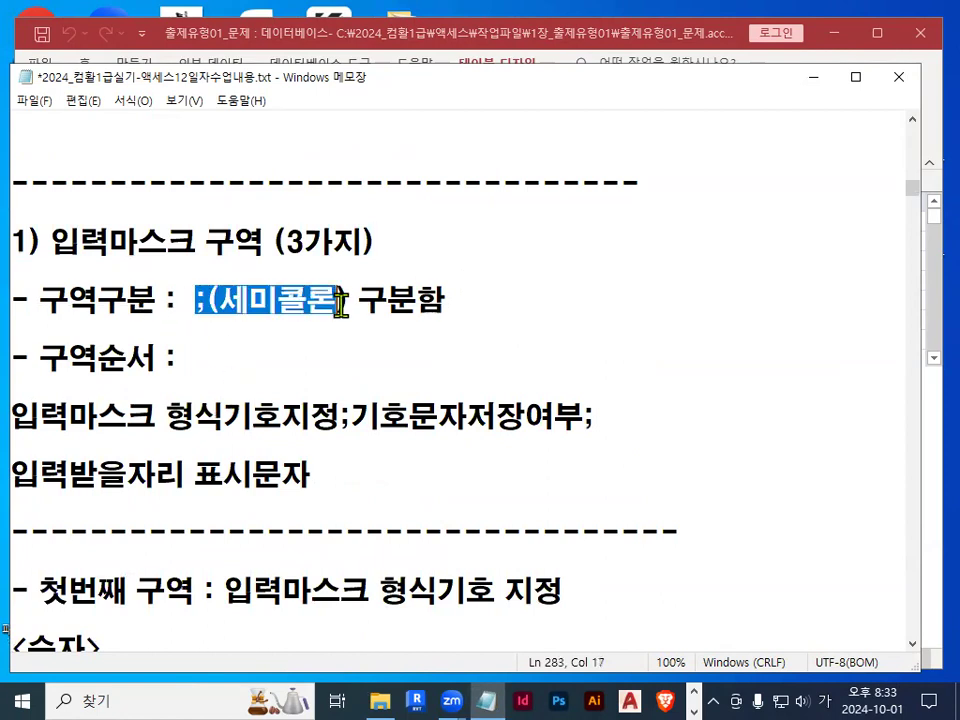
{"action": "left_click_drag", "start_coordinate": [197, 300], "coordinate": [440, 300]}
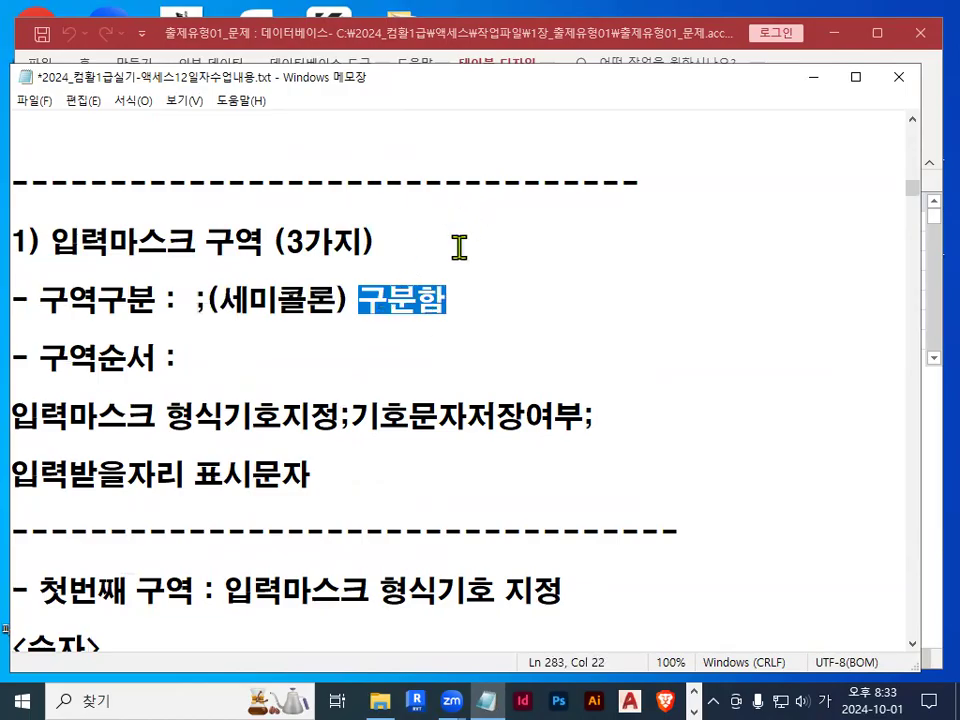
{"action": "left_click", "coordinate": [459, 280]}
Review the 구역순서 entry of the notes, circling and check-marking 형식기호지정 as the first zone, and clear the marks
{"action": "left_click_drag", "start_coordinate": [48, 360], "coordinate": [158, 360]}
{"action": "scroll", "coordinate": [35, 425], "scroll_direction": "down", "scroll_amount": 1}
{"action": "mouse_move", "coordinate": [181, 316]}
{"action": "left_mouse_down"}
{"action": "mouse_move", "coordinate": [183, 328]}
{"action": "mouse_move", "coordinate": [286, 328]}
{"action": "mouse_move", "coordinate": [157, 340]}
{"action": "mouse_move", "coordinate": [321, 300]}
{"action": "mouse_move", "coordinate": [347, 342]}
{"action": "left_mouse_up"}
{"action": "left_click", "coordinate": [38, 323], "text": "shift"}
{"action": "left_click", "coordinate": [312, 328]}
{"action": "mouse_move", "coordinate": [205, 297]}
{"action": "left_mouse_down"}
{"action": "mouse_move", "coordinate": [218, 258]}
{"action": "mouse_move", "coordinate": [226, 278]}
{"action": "left_mouse_up"}
{"action": "mouse_move", "coordinate": [250, 237]}
{"action": "left_mouse_down"}
{"action": "mouse_move", "coordinate": [256, 280]}
{"action": "mouse_move", "coordinate": [292, 212]}
{"action": "left_mouse_up"}
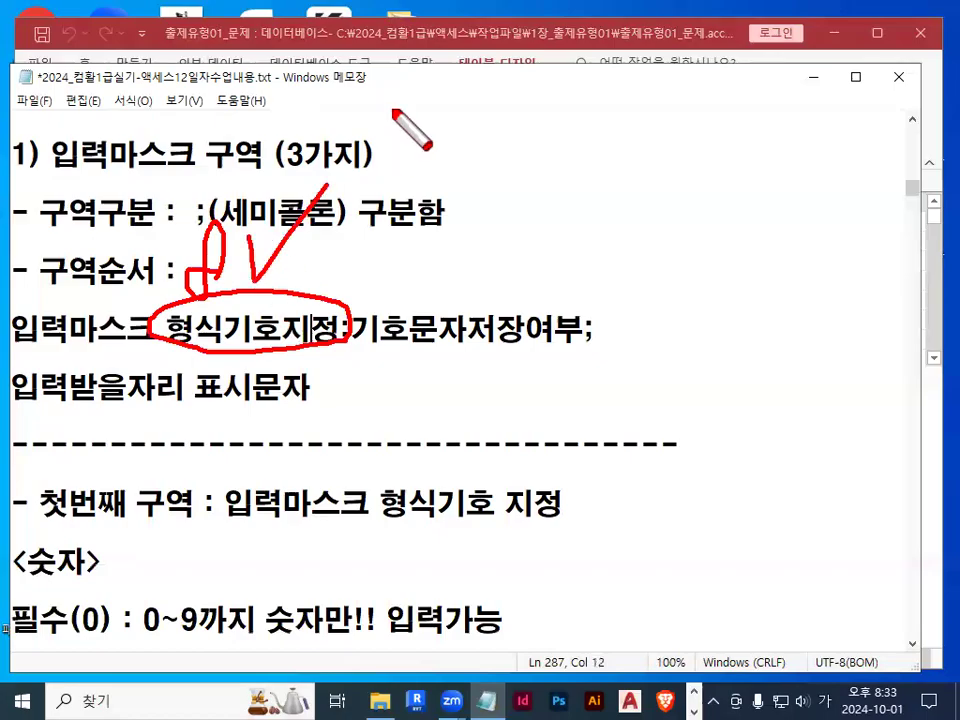
{"action": "key", "text": "Escape"}
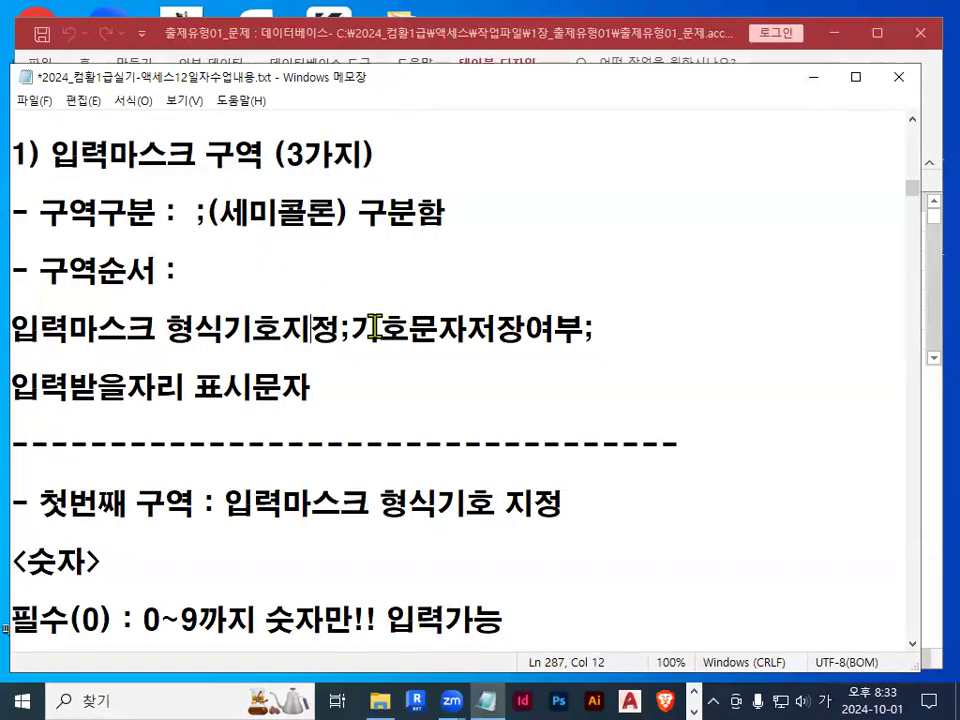
Highlight in turn the zones 기호문자저장여부 and 입력받을자리 표시문자, the semicolon between them, and 형식기호지정
{"action": "left_click_drag", "start_coordinate": [360, 330], "coordinate": [578, 330]}
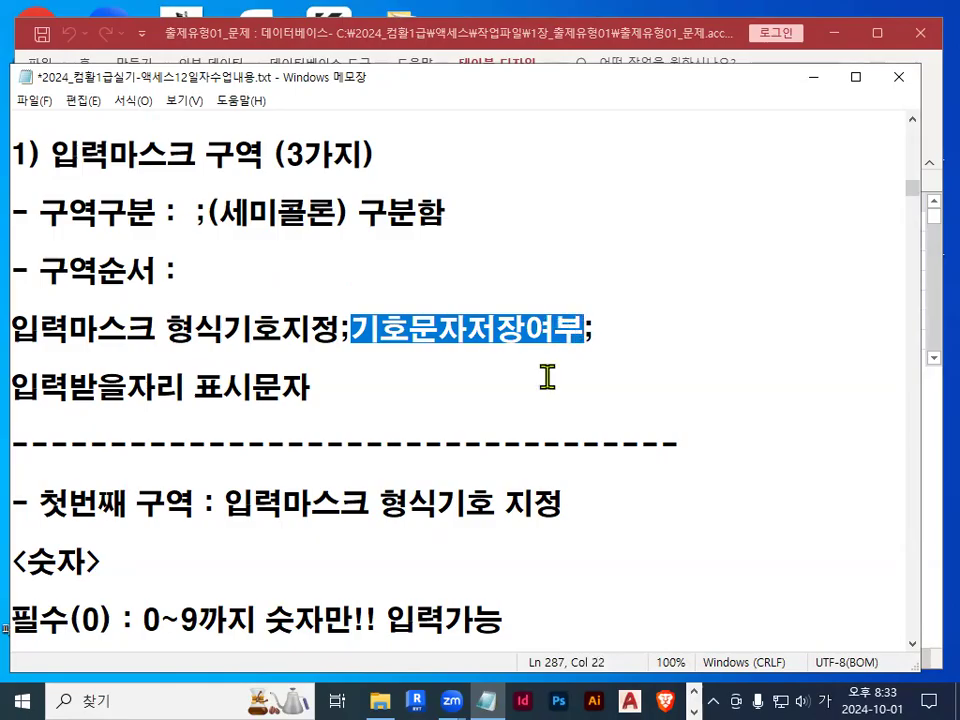
{"action": "left_click", "coordinate": [591, 331]}
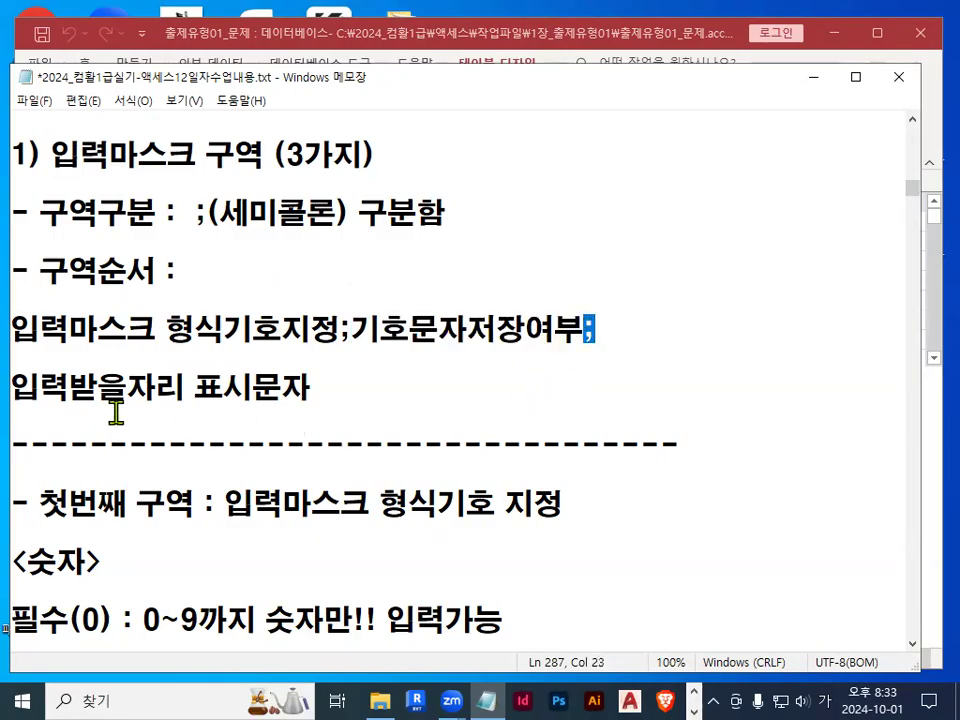
{"action": "left_click_drag", "start_coordinate": [20, 387], "coordinate": [327, 391]}
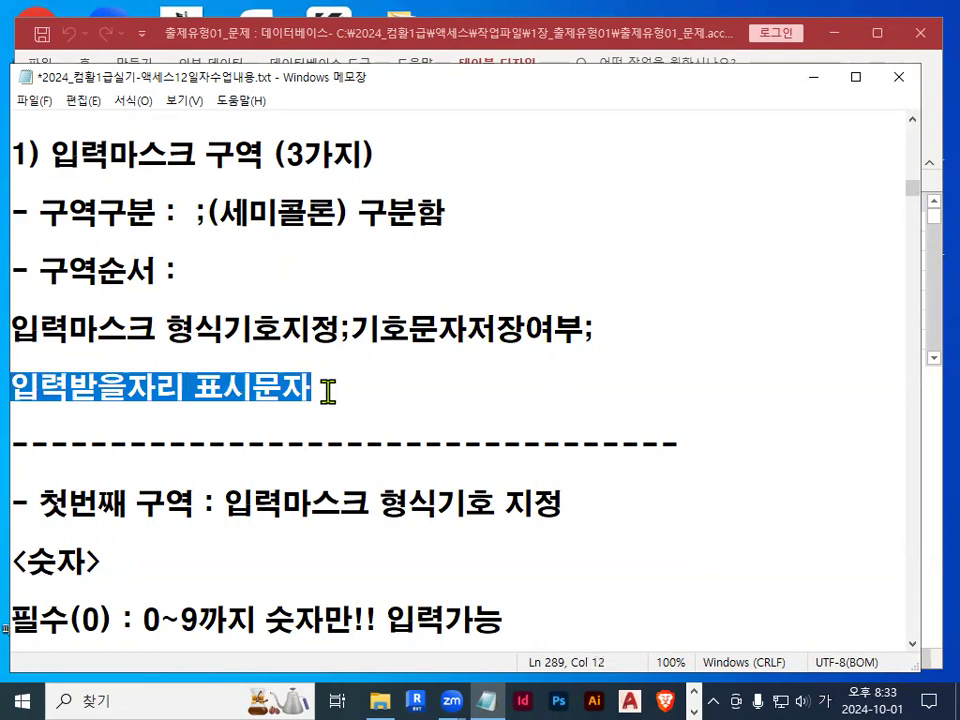
{"action": "left_click_drag", "start_coordinate": [168, 336], "coordinate": [338, 336]}
Annotate the 필수(0) rule under <숫자>, underlining its symbol and the 0~9 range and circling 만!!, and clear the marks
{"action": "scroll", "coordinate": [326, 447], "scroll_direction": "down", "scroll_amount": 1}
{"action": "scroll", "coordinate": [326, 447], "scroll_direction": "down", "scroll_amount": 3}
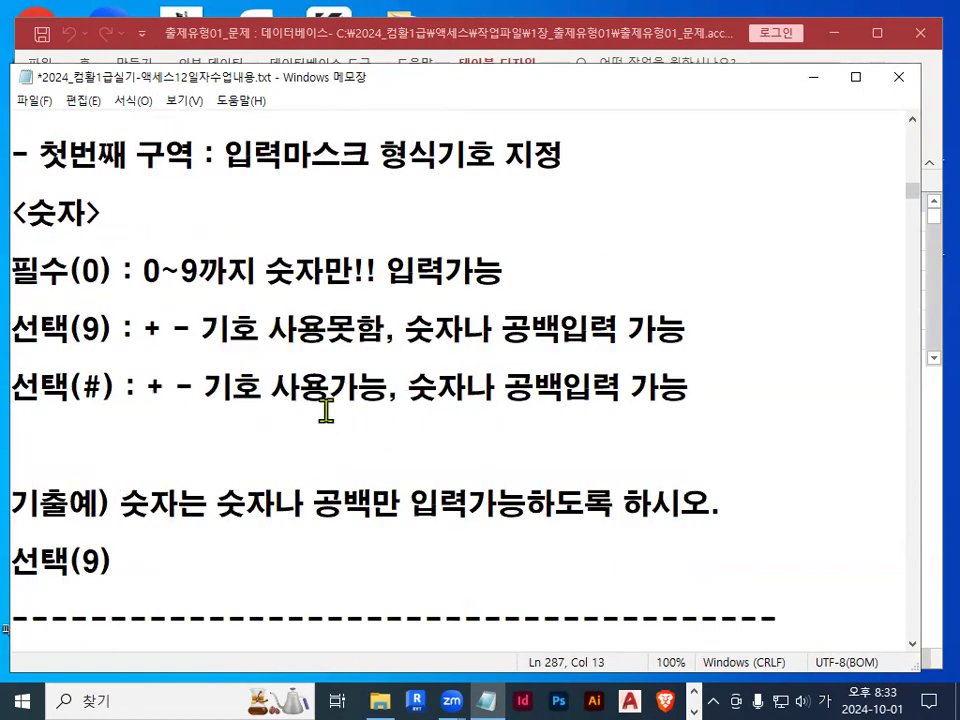
{"action": "left_click_drag", "start_coordinate": [29, 238], "coordinate": [87, 236]}
{"action": "left_click_drag", "start_coordinate": [9, 289], "coordinate": [97, 285]}
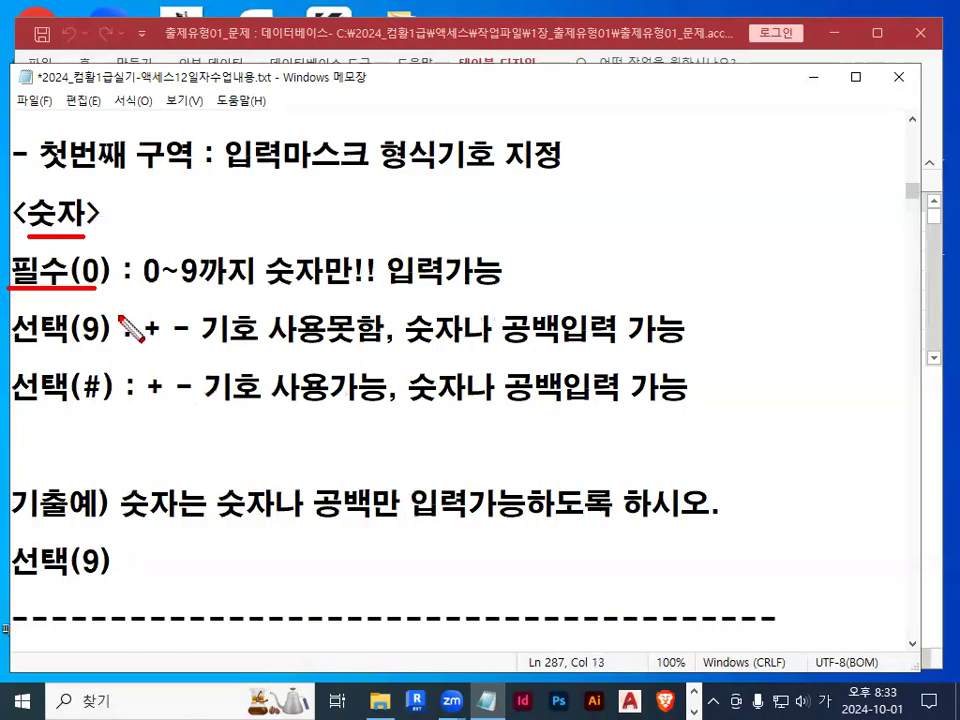
{"action": "left_click_drag", "start_coordinate": [145, 297], "coordinate": [236, 296]}
{"action": "mouse_move", "coordinate": [333, 243]}
{"action": "left_mouse_down"}
{"action": "mouse_move", "coordinate": [322, 262]}
{"action": "mouse_move", "coordinate": [350, 243]}
{"action": "mouse_move", "coordinate": [374, 287]}
{"action": "left_mouse_up"}
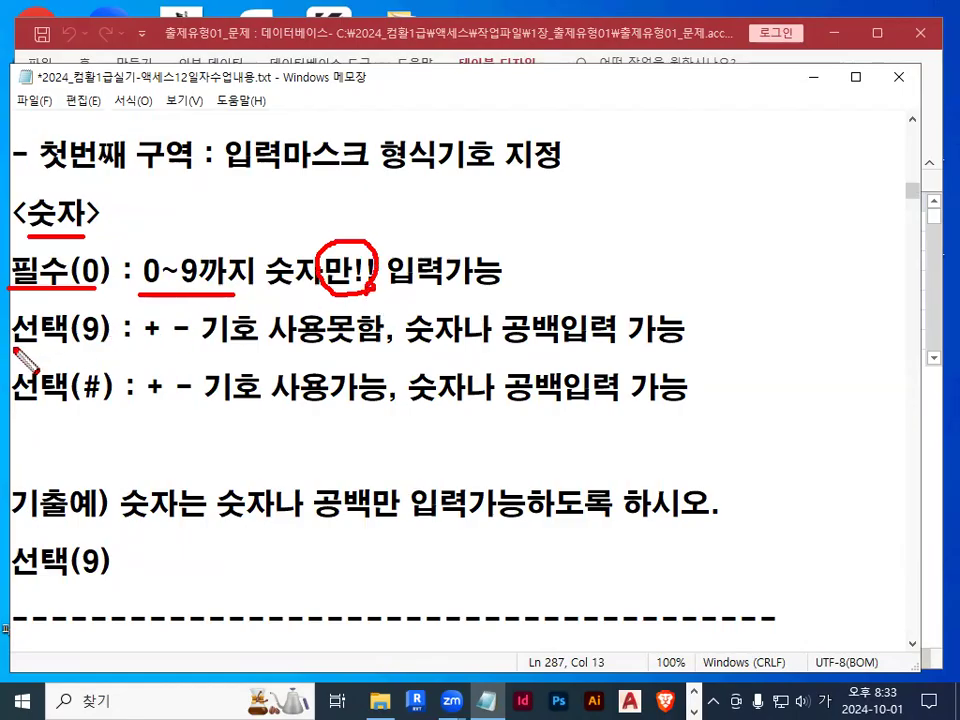
{"action": "key", "text": "Escape"}
Compare the 선택(9) and 선택(#) rules by underlining their symbols, digit-or-space wording and + - sign rules, and clear the marks
{"action": "left_click_drag", "start_coordinate": [83, 328], "coordinate": [103, 326]}
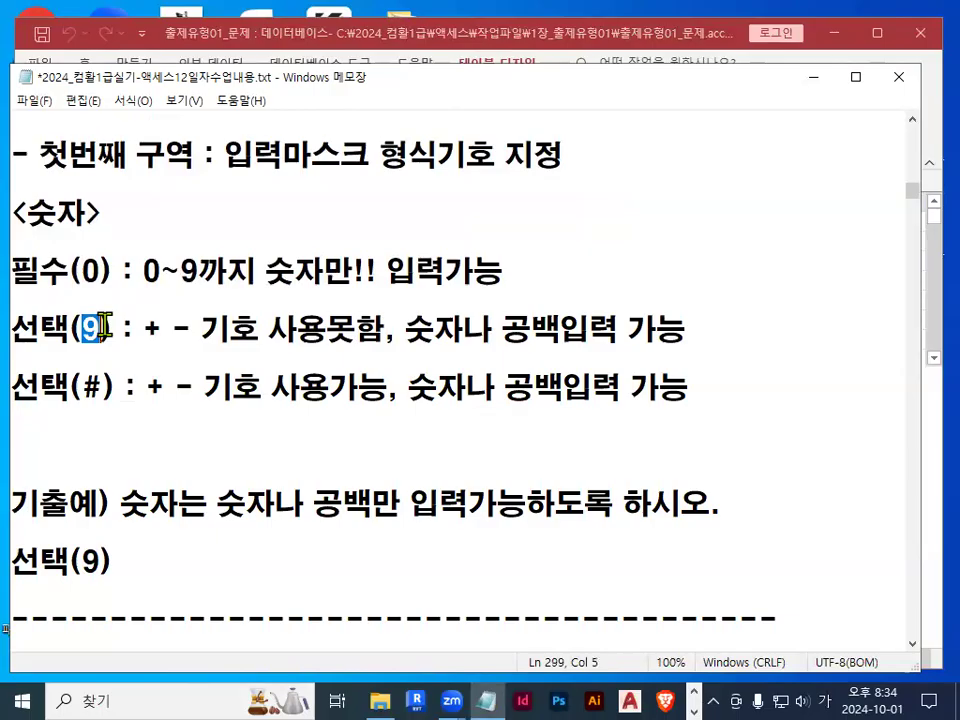
{"action": "left_click_drag", "start_coordinate": [84, 390], "coordinate": [97, 388]}
{"action": "left_click", "coordinate": [98, 388]}
{"action": "key", "text": "ctrl+2"}
{"action": "left_click_drag", "start_coordinate": [76, 344], "coordinate": [96, 344]}
{"action": "left_click_drag", "start_coordinate": [80, 404], "coordinate": [110, 404]}
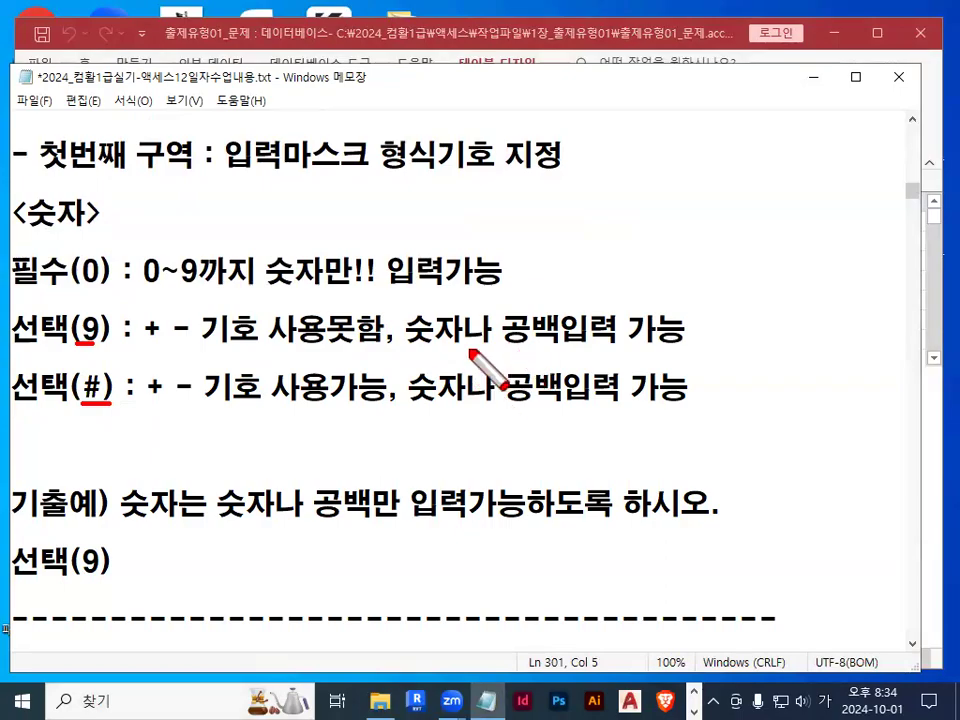
{"action": "left_click_drag", "start_coordinate": [406, 345], "coordinate": [686, 344]}
{"action": "left_click_drag", "start_coordinate": [410, 400], "coordinate": [684, 401]}
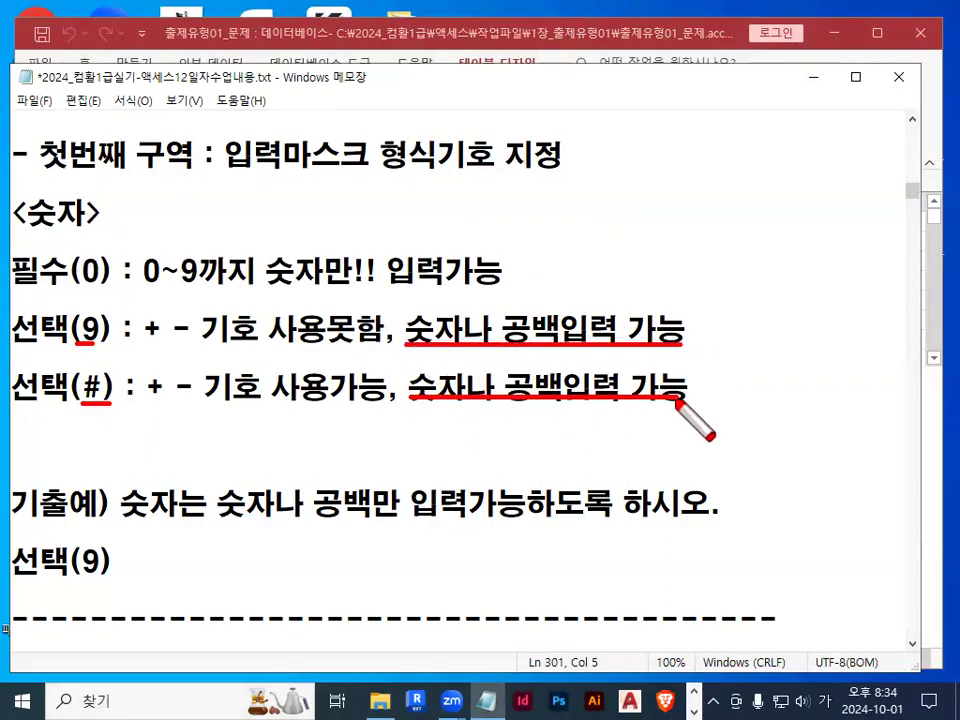
{"action": "mouse_move", "coordinate": [96, 302]}
{"action": "left_mouse_down"}
{"action": "mouse_move", "coordinate": [68, 338]}
{"action": "mouse_move", "coordinate": [108, 320]}
{"action": "mouse_move", "coordinate": [102, 352]}
{"action": "mouse_move", "coordinate": [380, 352]}
{"action": "left_mouse_up"}
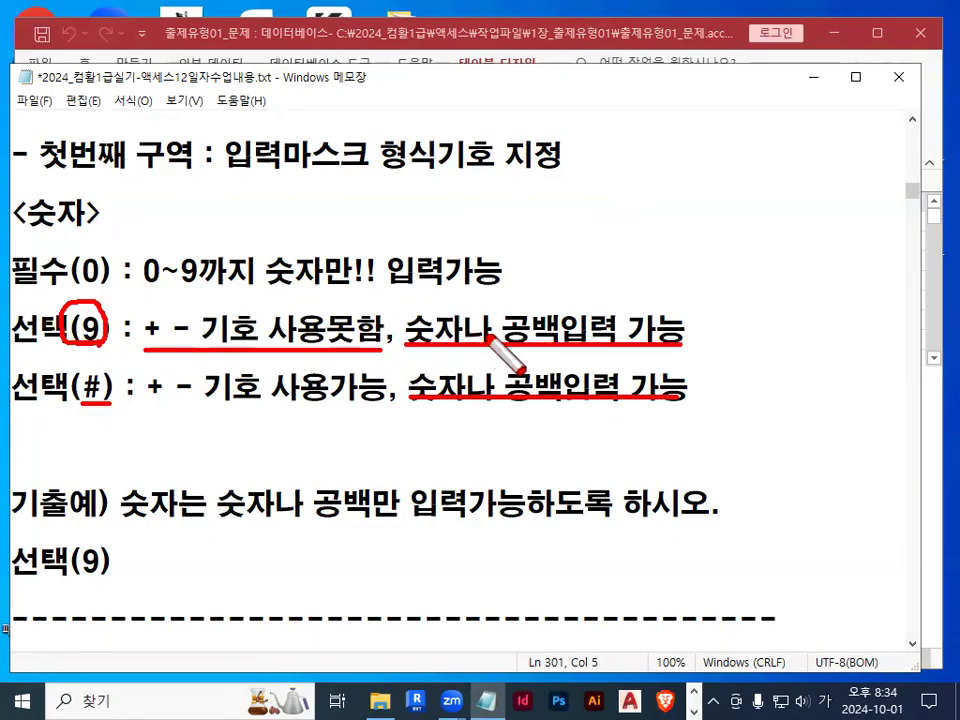
{"action": "left_click_drag", "start_coordinate": [168, 403], "coordinate": [389, 408]}
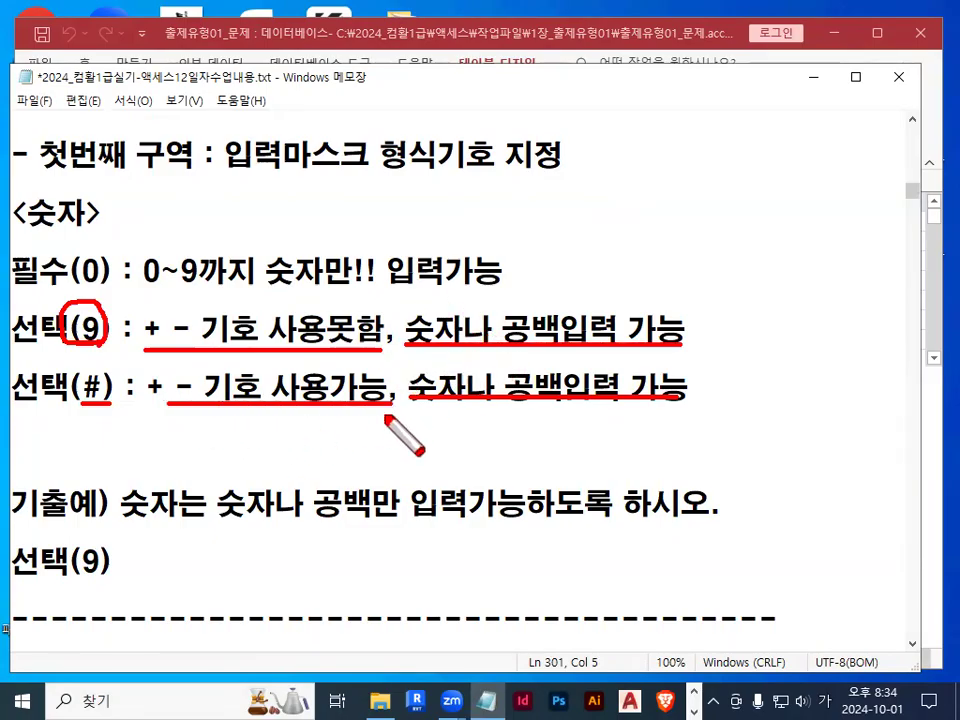
{"action": "key", "text": "Escape"}
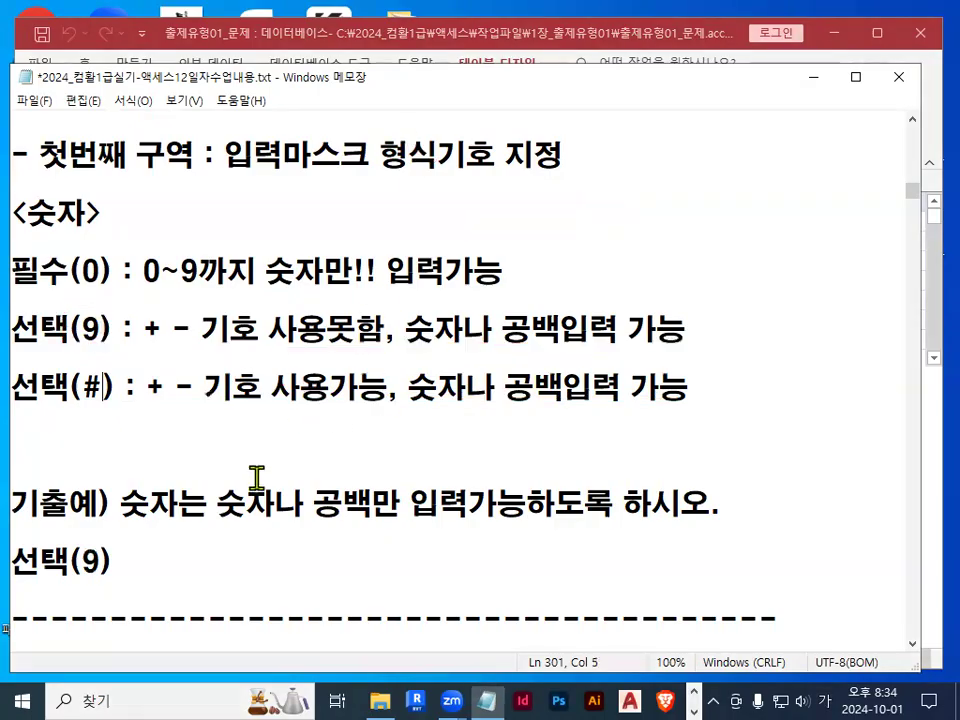
Add "!!" after 공백만 in the 기출예 sentence about numeric input
{"action": "scroll", "coordinate": [258, 470], "scroll_direction": "down", "scroll_amount": 1}
{"action": "left_click_drag", "start_coordinate": [121, 418], "coordinate": [199, 418]}
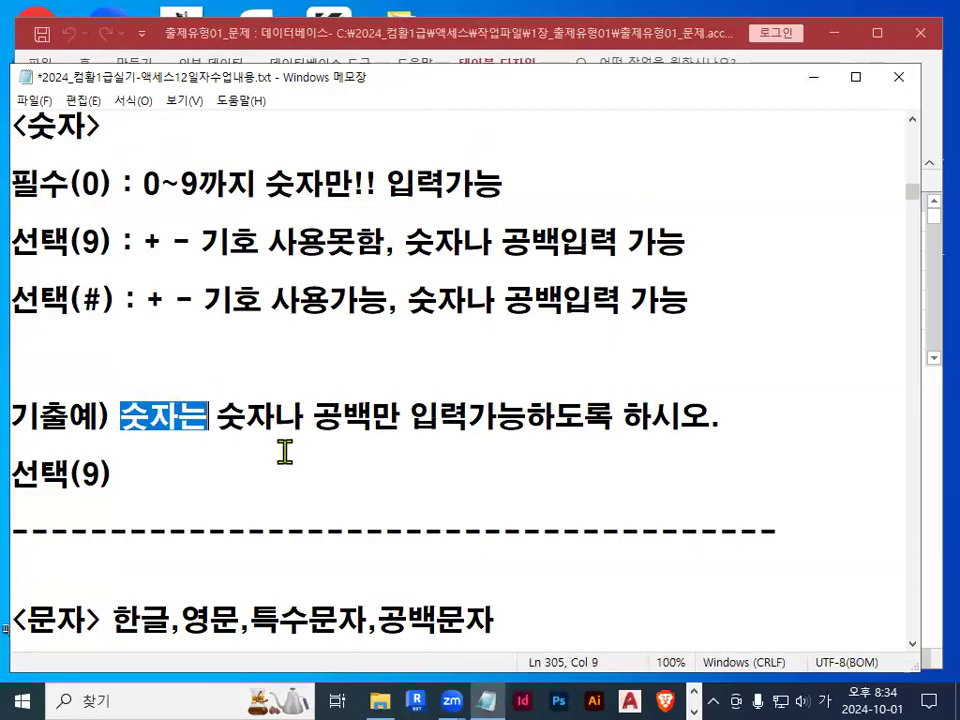
{"action": "left_click_drag", "start_coordinate": [216, 417], "coordinate": [398, 419]}
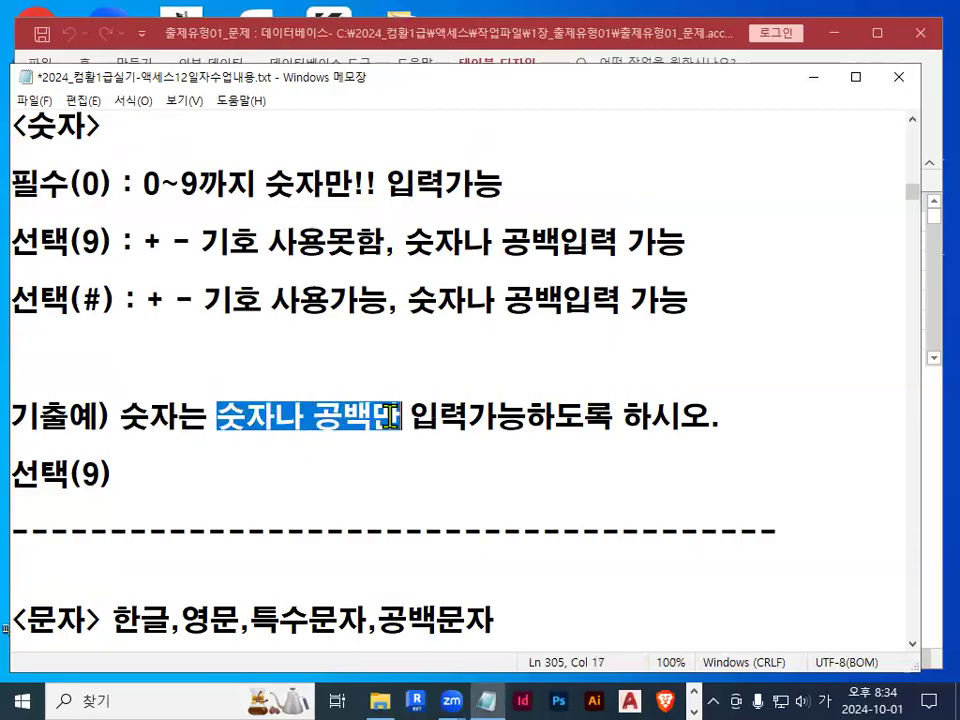
{"action": "left_click", "coordinate": [400, 418]}
{"action": "type", "text": "!!"}
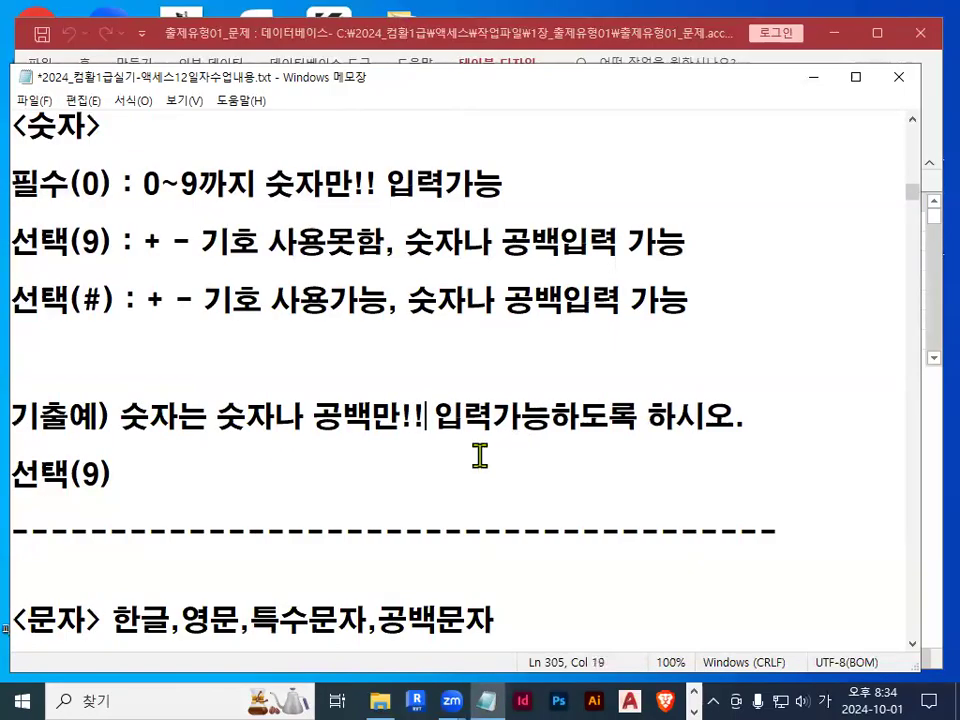
Check the 기출예 sentence against the 9, # and 0 rules, highlighting the matching wording and the answer 선택(9)
{"action": "left_click_drag", "start_coordinate": [409, 248], "coordinate": [638, 248]}
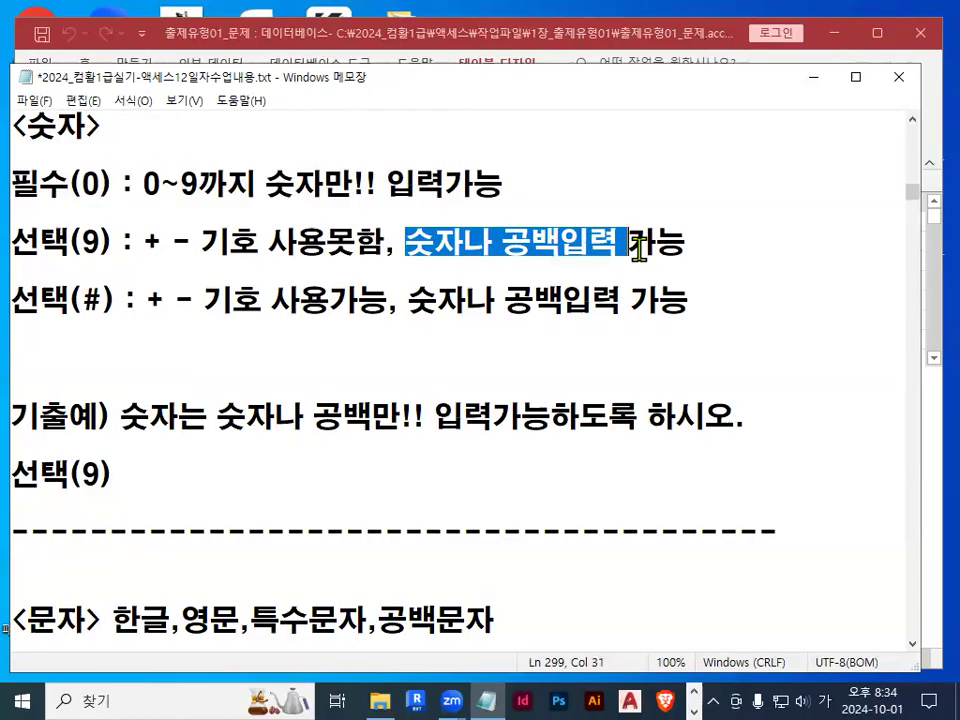
{"action": "left_click_drag", "start_coordinate": [84, 300], "coordinate": [383, 305]}
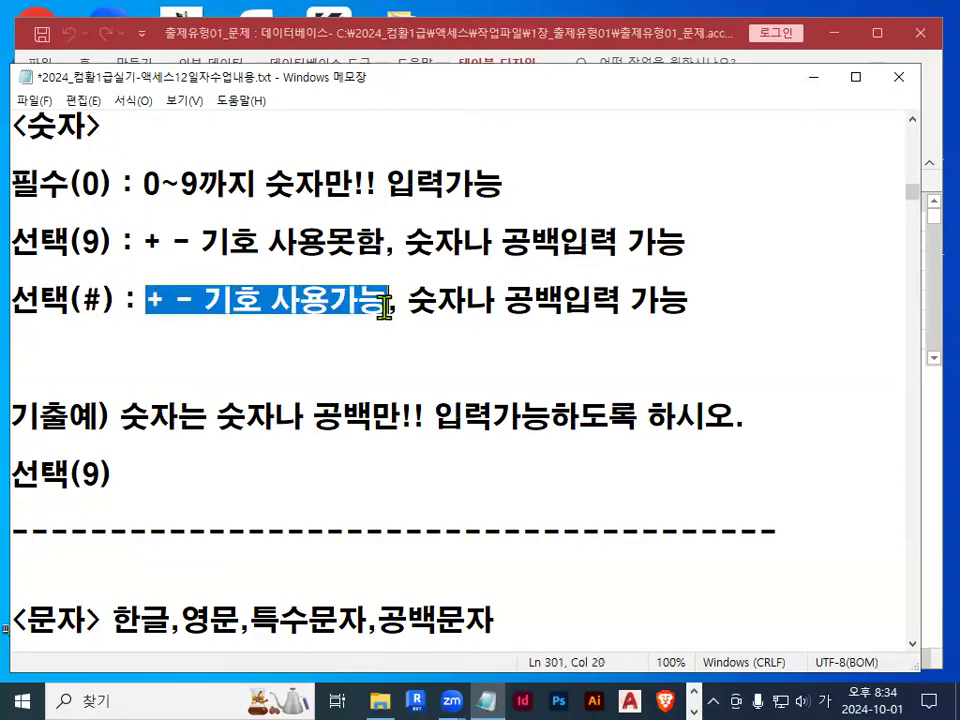
{"action": "left_click_drag", "start_coordinate": [122, 416], "coordinate": [768, 424]}
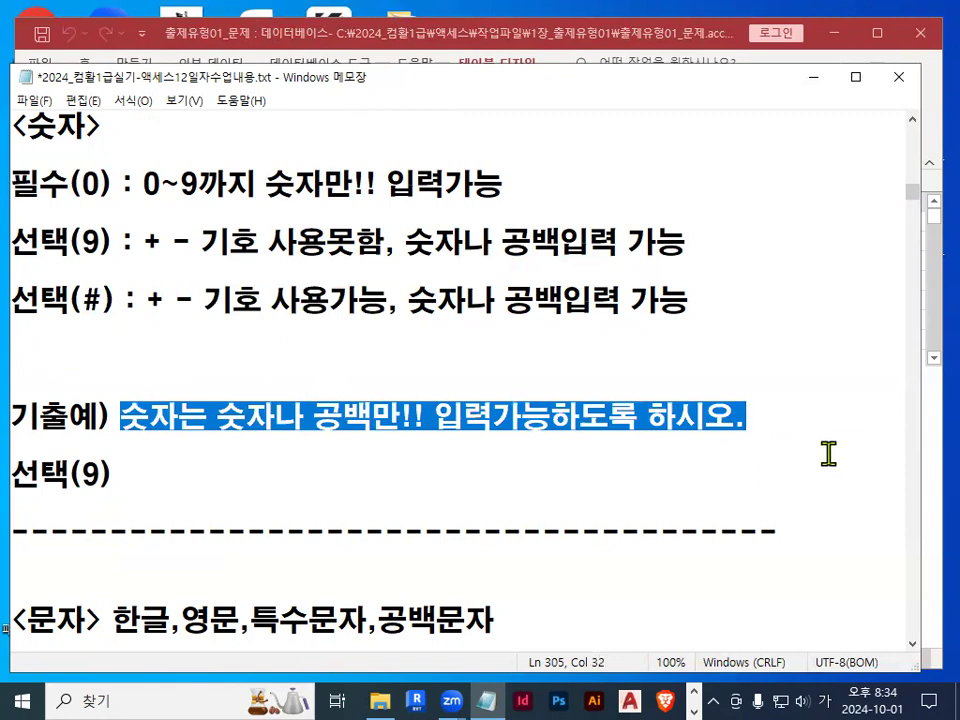
{"action": "left_click", "coordinate": [91, 186]}
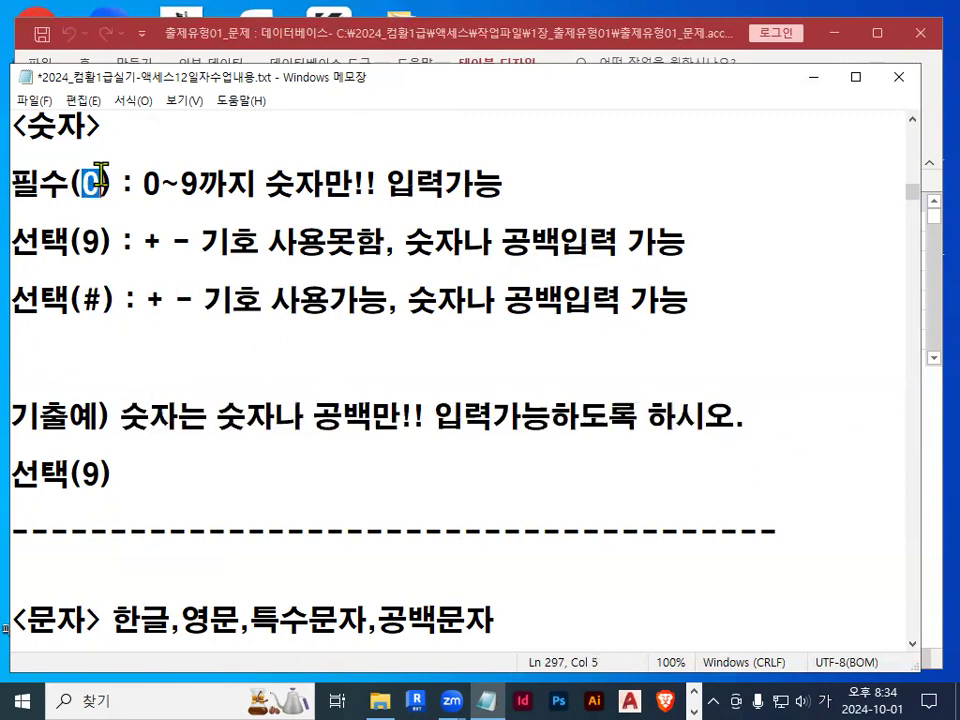
{"action": "left_click_drag", "start_coordinate": [82, 474], "coordinate": [110, 474]}
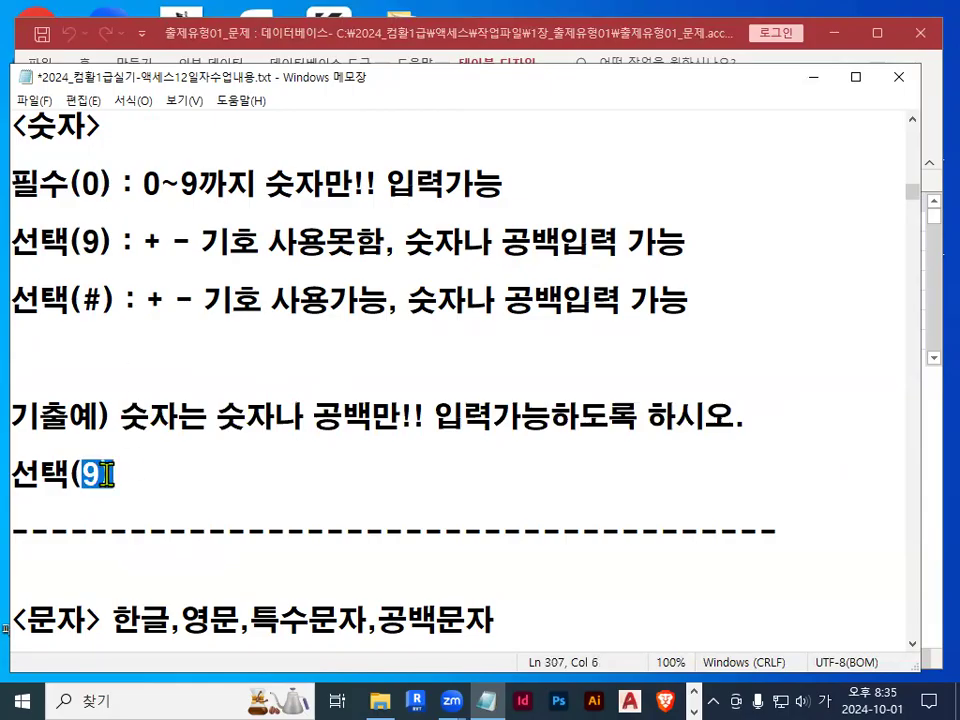
{"action": "left_click", "coordinate": [106, 474]}
Mark the sign rule of # and the space allowance of 9, underline the answer 선택(9), and revisit the three numeric symbols
{"action": "left_click_drag", "start_coordinate": [66, 316], "coordinate": [102, 316]}
{"action": "left_click_drag", "start_coordinate": [184, 320], "coordinate": [370, 326]}
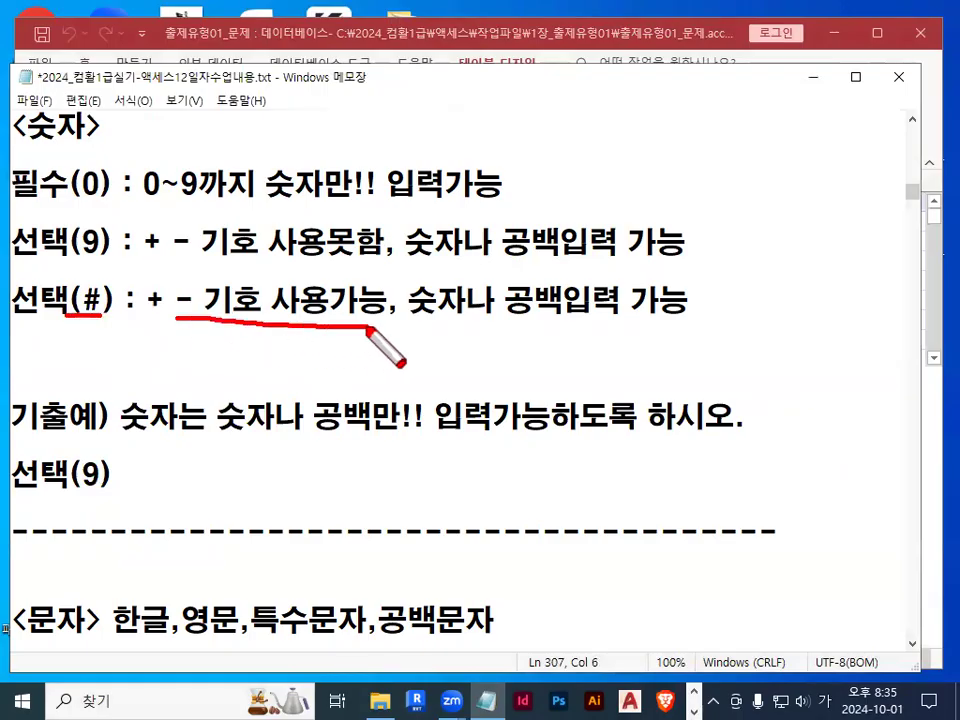
{"action": "mouse_move", "coordinate": [104, 258]}
{"action": "left_mouse_down"}
{"action": "mouse_move", "coordinate": [70, 238]}
{"action": "mouse_move", "coordinate": [102, 230]}
{"action": "left_mouse_up"}
{"action": "mouse_move", "coordinate": [408, 258]}
{"action": "left_mouse_down"}
{"action": "mouse_move", "coordinate": [561, 253]}
{"action": "mouse_move", "coordinate": [562, 268]}
{"action": "left_mouse_up"}
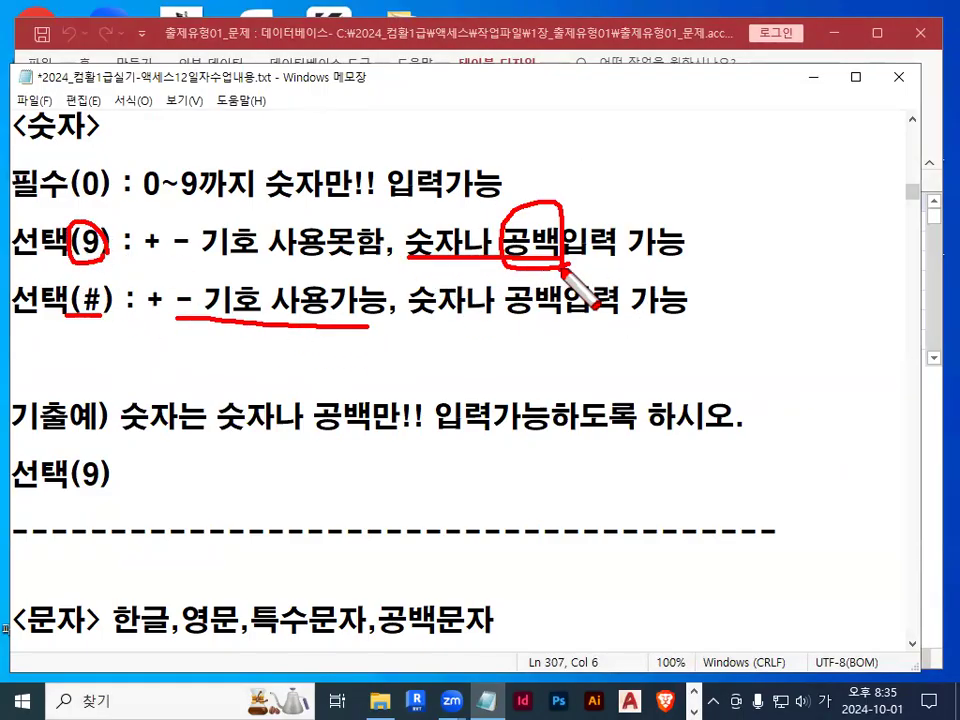
{"action": "left_click_drag", "start_coordinate": [63, 487], "coordinate": [100, 489]}
{"action": "key", "text": "Escape"}
{"action": "left_click", "coordinate": [73, 183]}
{"action": "key", "text": "Down"}
{"action": "key", "text": "Down"}
{"action": "key", "text": "Down"}
Examine the <문자> section of the notes, highlighting the symbol L and the list 한글,영문,특수문자,공백문자
{"action": "scroll", "coordinate": [127, 362], "scroll_direction": "down", "scroll_amount": 1}
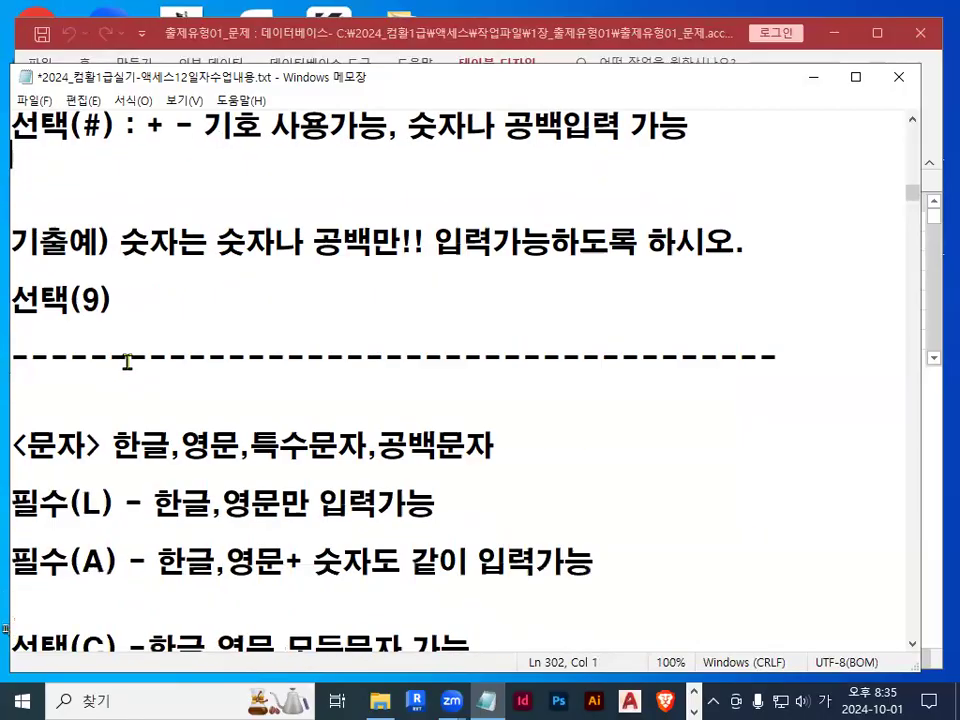
{"action": "scroll", "coordinate": [127, 362], "scroll_direction": "down", "scroll_amount": 3}
{"action": "double_click", "coordinate": [94, 240]}
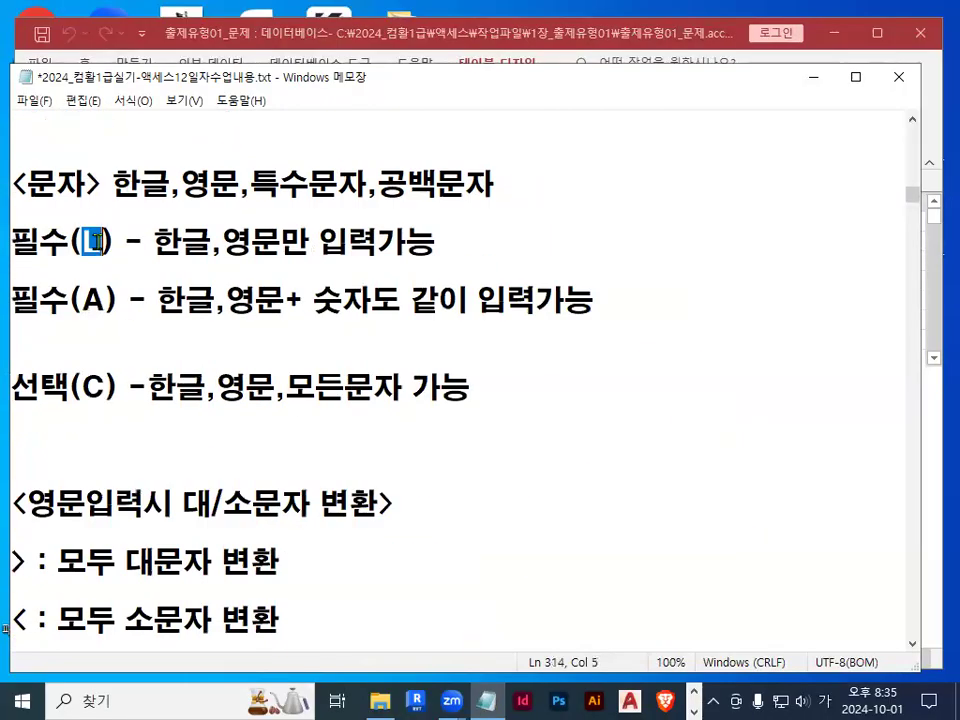
{"action": "left_click_drag", "start_coordinate": [113, 183], "coordinate": [497, 184]}
{"action": "left_click", "coordinate": [506, 182]}
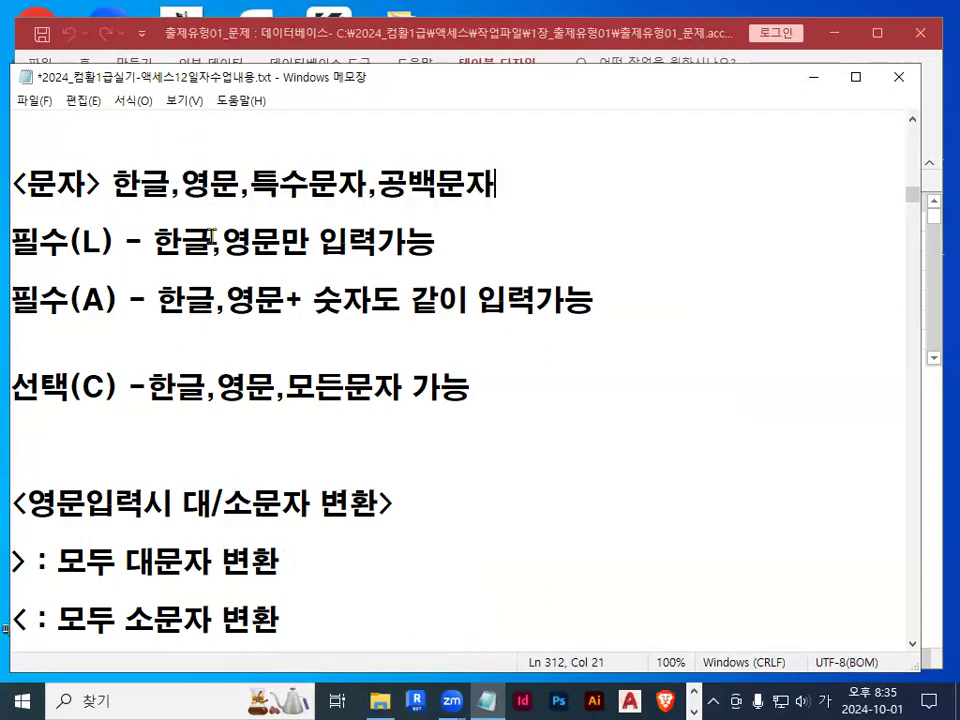
Annotate the 필수(L) and 필수(A) rules, circling both symbols, underlining 한글,영문 and circling 숫자 for A, and clear the marks
{"action": "left_click_drag", "start_coordinate": [12, 257], "coordinate": [127, 257]}
{"action": "left_click_drag", "start_coordinate": [10, 319], "coordinate": [120, 320]}
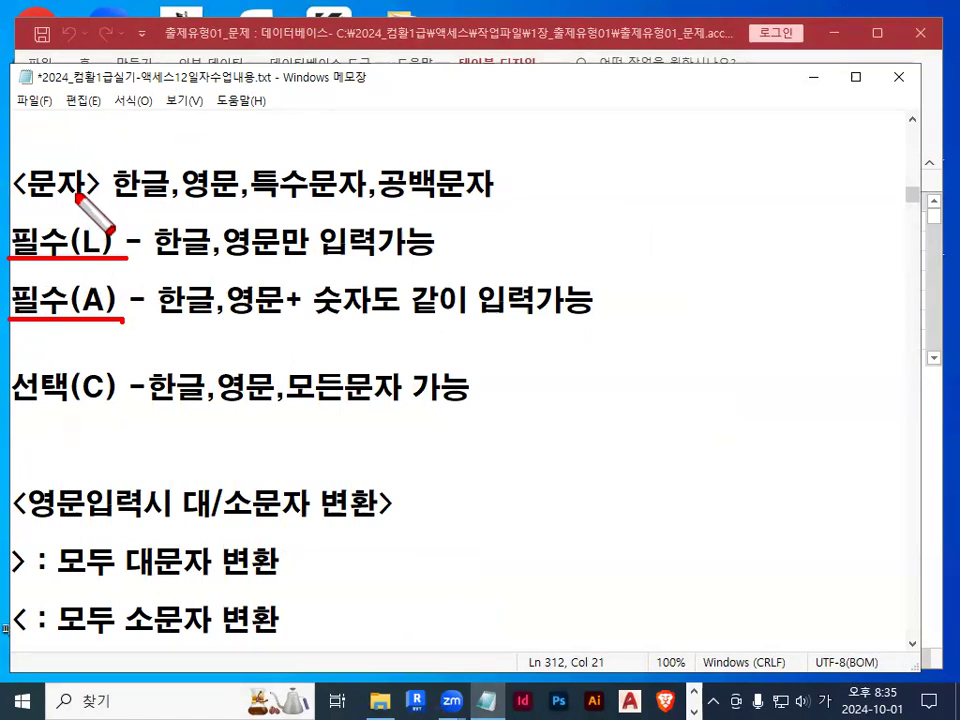
{"action": "mouse_move", "coordinate": [104, 222]}
{"action": "left_mouse_down"}
{"action": "mouse_move", "coordinate": [88, 250]}
{"action": "mouse_move", "coordinate": [106, 224]}
{"action": "left_mouse_up"}
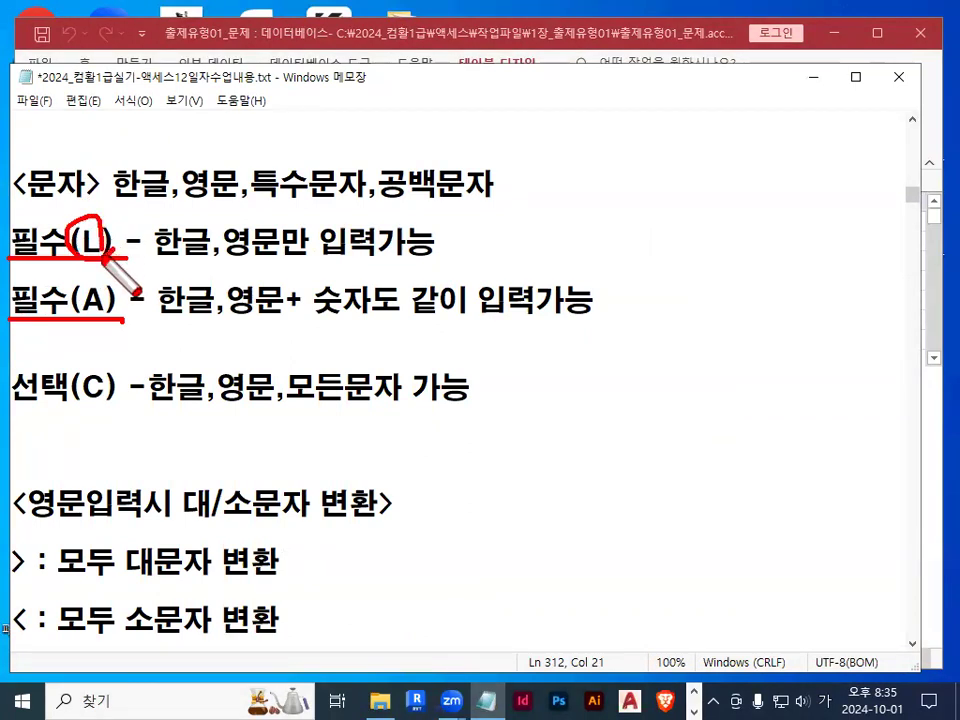
{"action": "left_click_drag", "start_coordinate": [72, 317], "coordinate": [122, 313]}
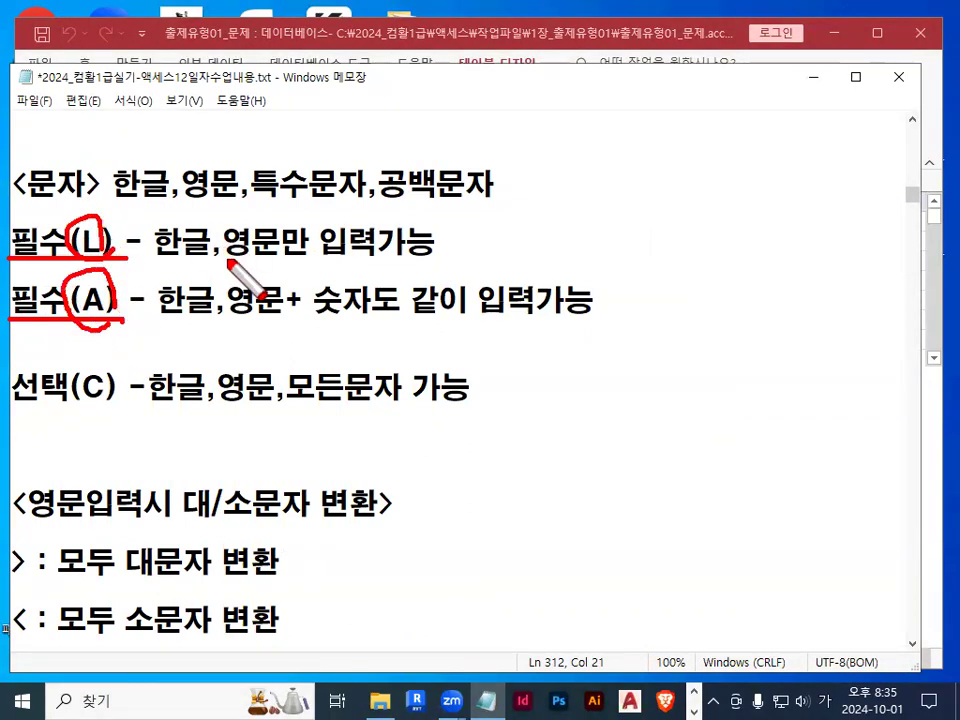
{"action": "left_click_drag", "start_coordinate": [157, 266], "coordinate": [255, 266]}
{"action": "mouse_move", "coordinate": [308, 222]}
{"action": "left_mouse_down"}
{"action": "mouse_move", "coordinate": [318, 237]}
{"action": "mouse_move", "coordinate": [355, 180]}
{"action": "left_mouse_up"}
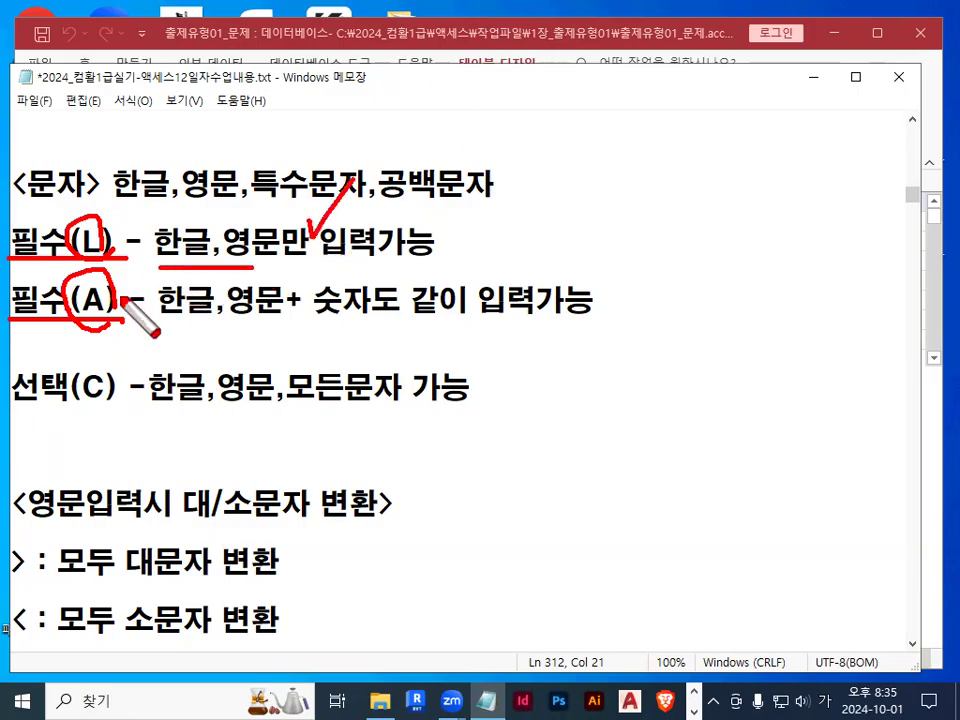
{"action": "left_click_drag", "start_coordinate": [158, 321], "coordinate": [224, 322]}
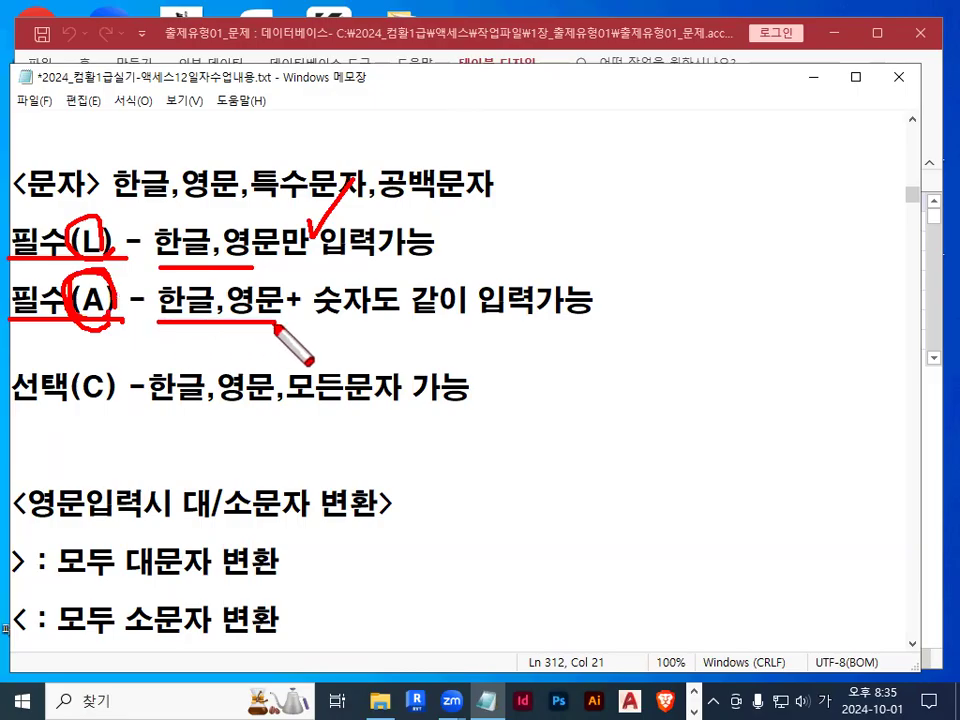
{"action": "left_click_drag", "start_coordinate": [370, 324], "coordinate": [378, 318]}
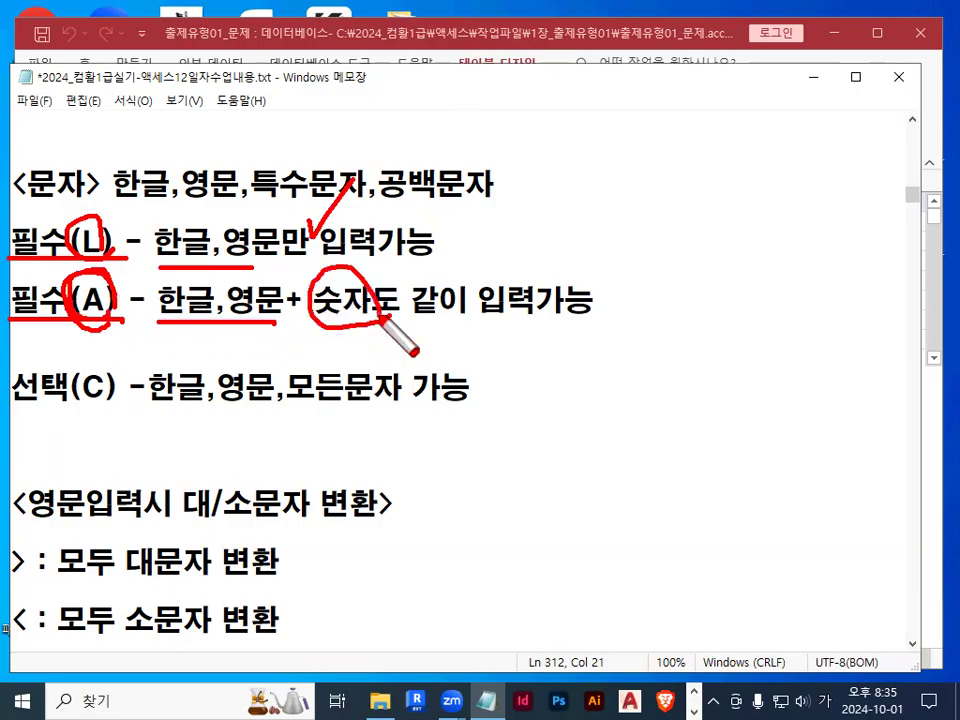
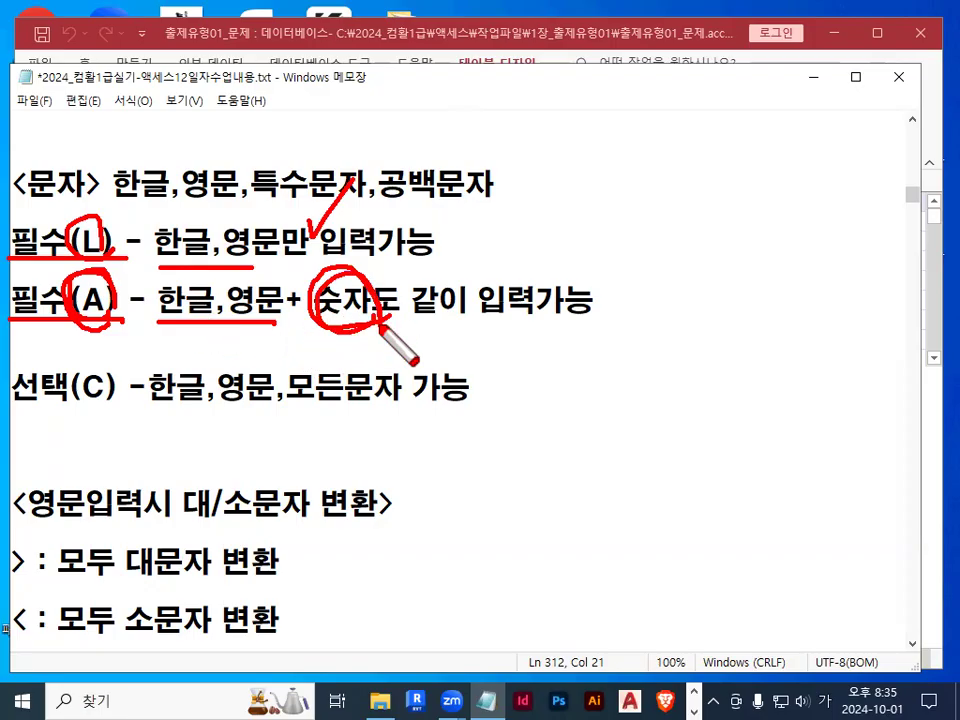
{"action": "key", "text": "Escape"}
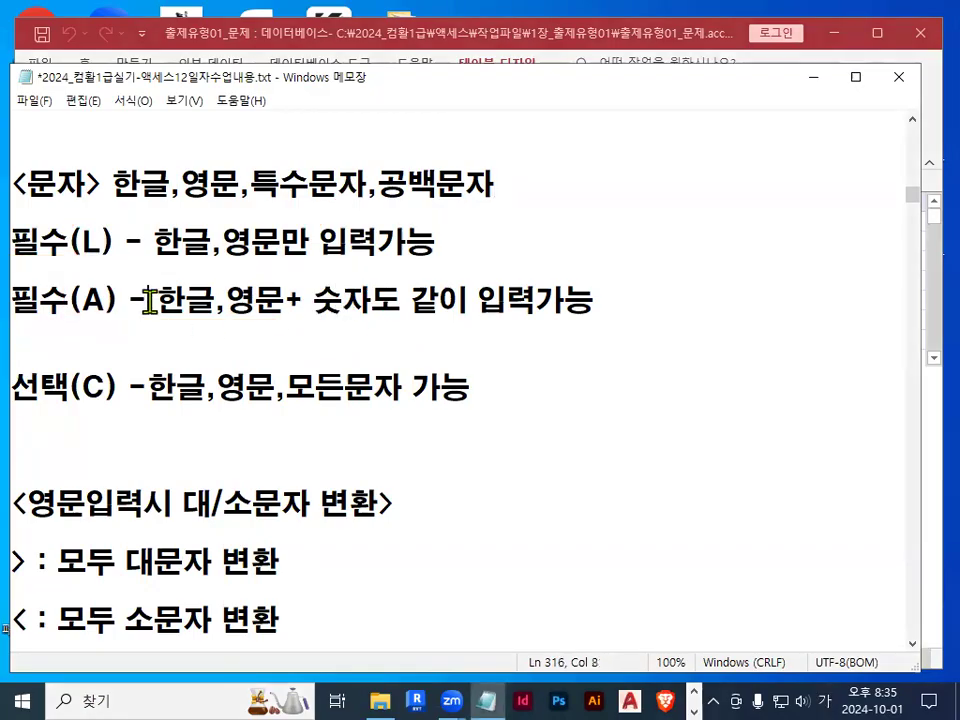
Underline the 필수(A) and 필수(L) labels in the <문자> notes, and clear the marks
{"action": "left_click_drag", "start_coordinate": [149, 300], "coordinate": [645, 313]}
{"action": "left_click", "coordinate": [645, 311]}
{"action": "key", "text": "ctrl+2"}
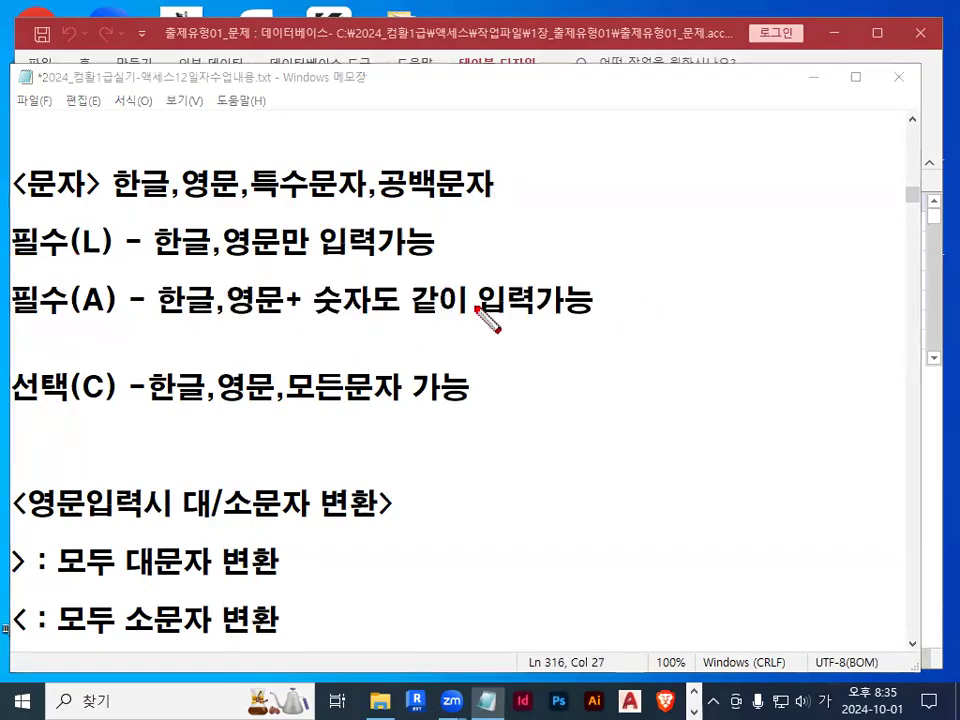
{"action": "left_click_drag", "start_coordinate": [13, 317], "coordinate": [150, 314]}
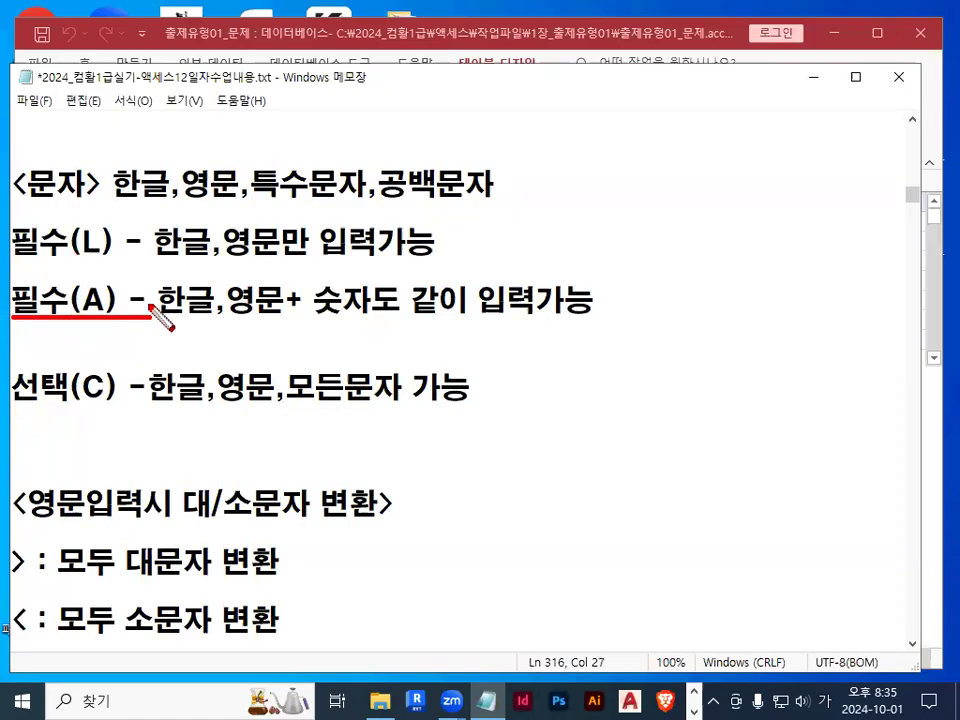
{"action": "left_click_drag", "start_coordinate": [10, 260], "coordinate": [126, 262]}
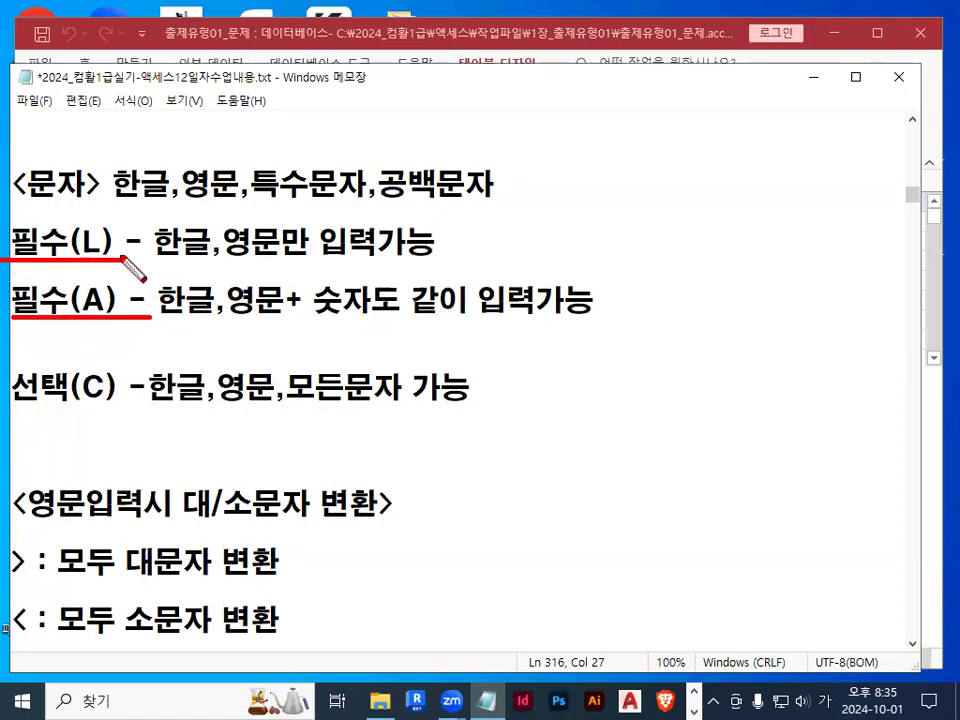
{"action": "key", "text": "Escape"}
Compare the character symbols by highlighting 선택(C), (L) and (A) one after another
{"action": "left_click_drag", "start_coordinate": [13, 388], "coordinate": [116, 386]}
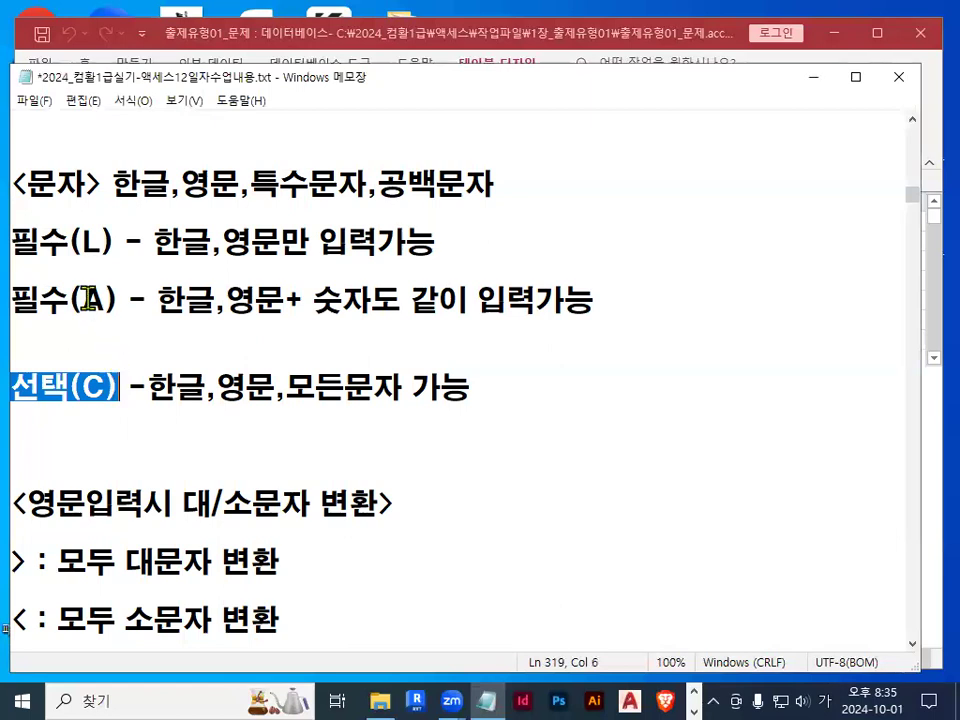
{"action": "left_click_drag", "start_coordinate": [70, 242], "coordinate": [113, 241]}
{"action": "left_click_drag", "start_coordinate": [69, 302], "coordinate": [113, 310]}
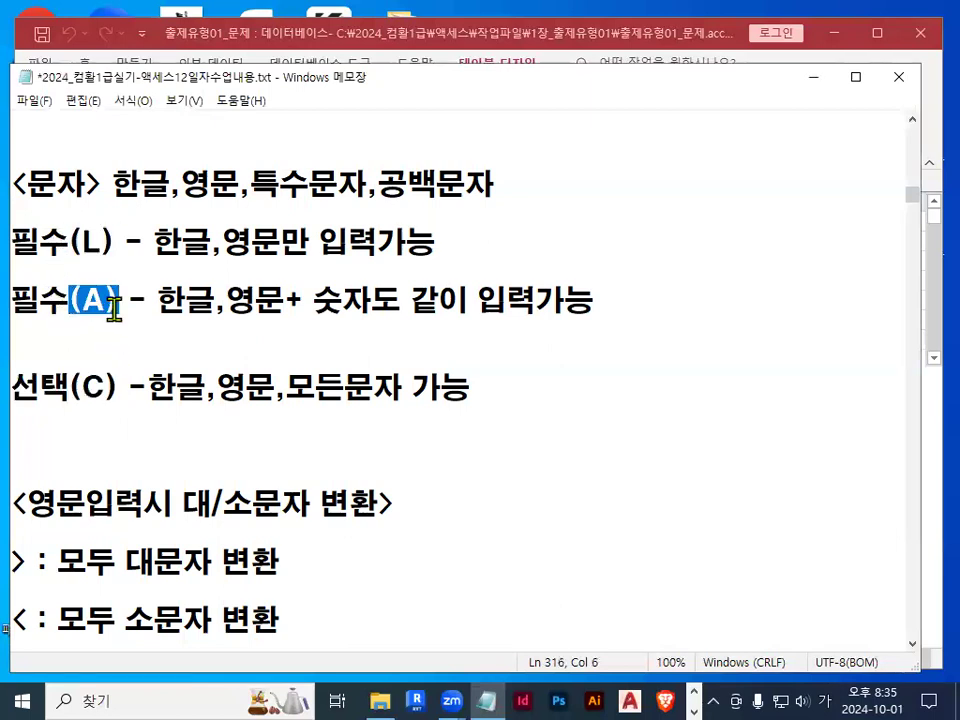
Examine the <영문입력시 대/소문자 변환> heading and the > rule, highlighting 영문입력, 대/소문자 변환 and 모두 대문자 변환
{"action": "scroll", "coordinate": [133, 420], "scroll_direction": "down", "scroll_amount": 1}
{"action": "left_click", "coordinate": [133, 360]}
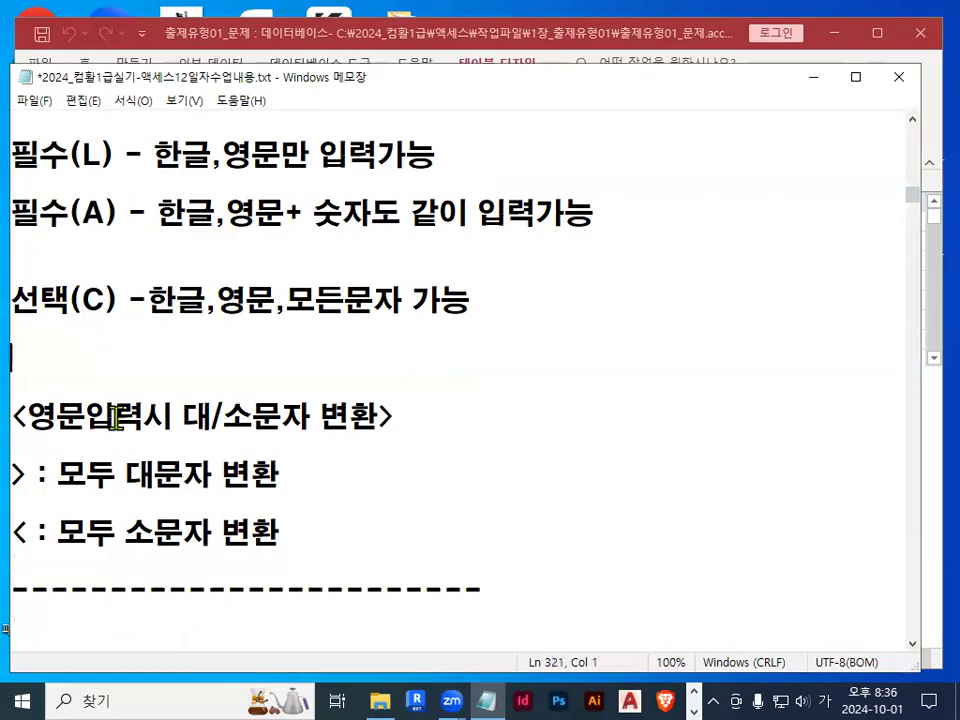
{"action": "left_click_drag", "start_coordinate": [40, 417], "coordinate": [144, 413]}
{"action": "scroll", "coordinate": [190, 390], "scroll_direction": "down", "scroll_amount": 1}
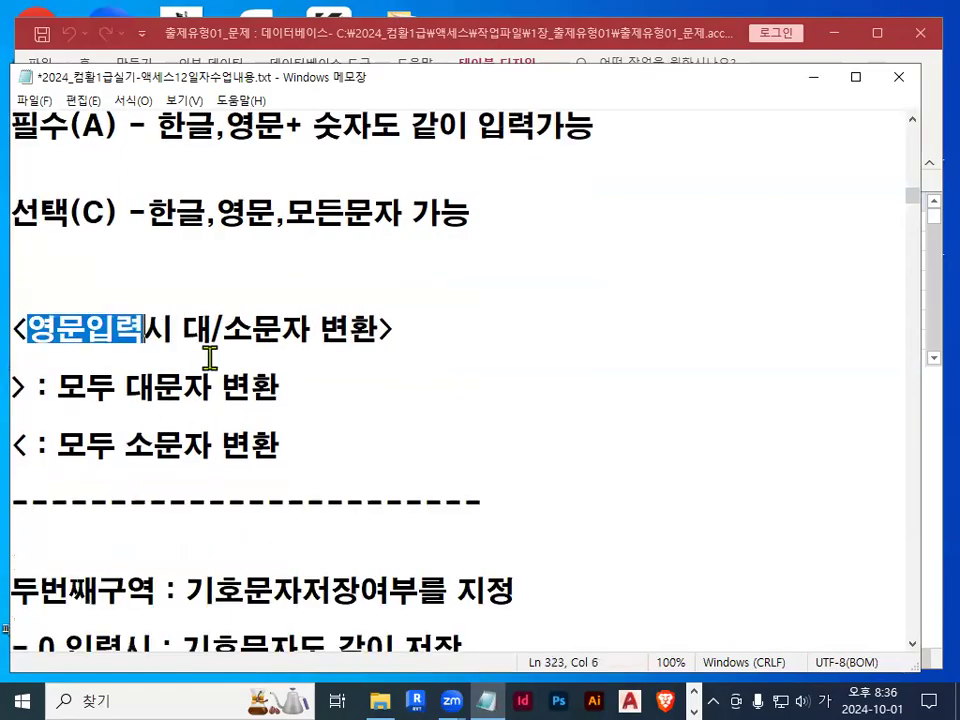
{"action": "left_click", "coordinate": [181, 329]}
{"action": "left_click_drag", "start_coordinate": [181, 329], "coordinate": [381, 343]}
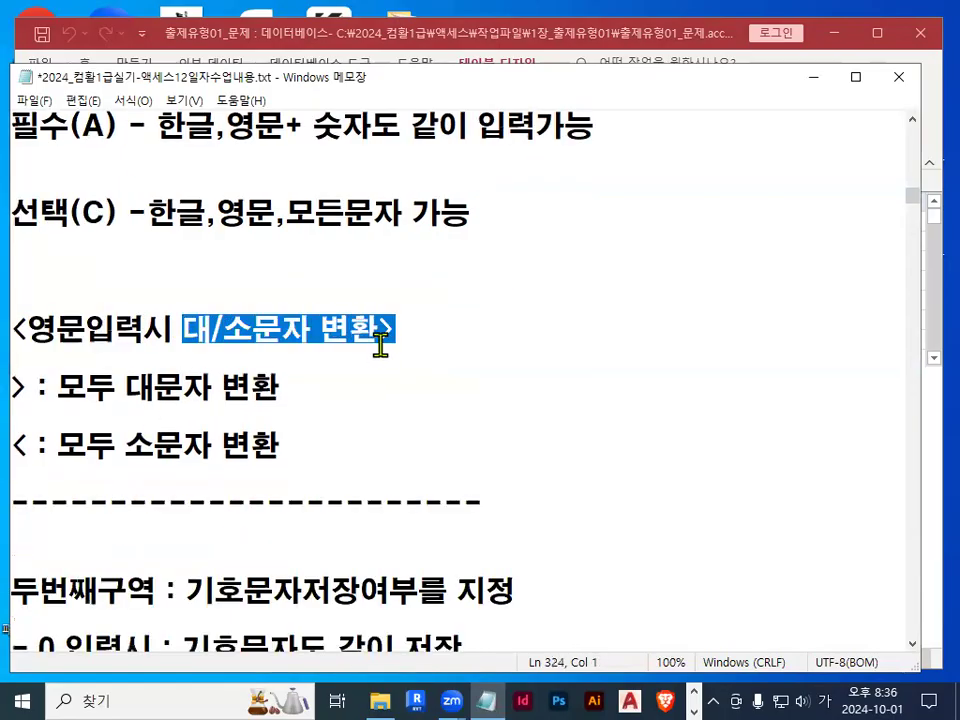
{"action": "left_click_drag", "start_coordinate": [25, 388], "coordinate": [286, 395]}
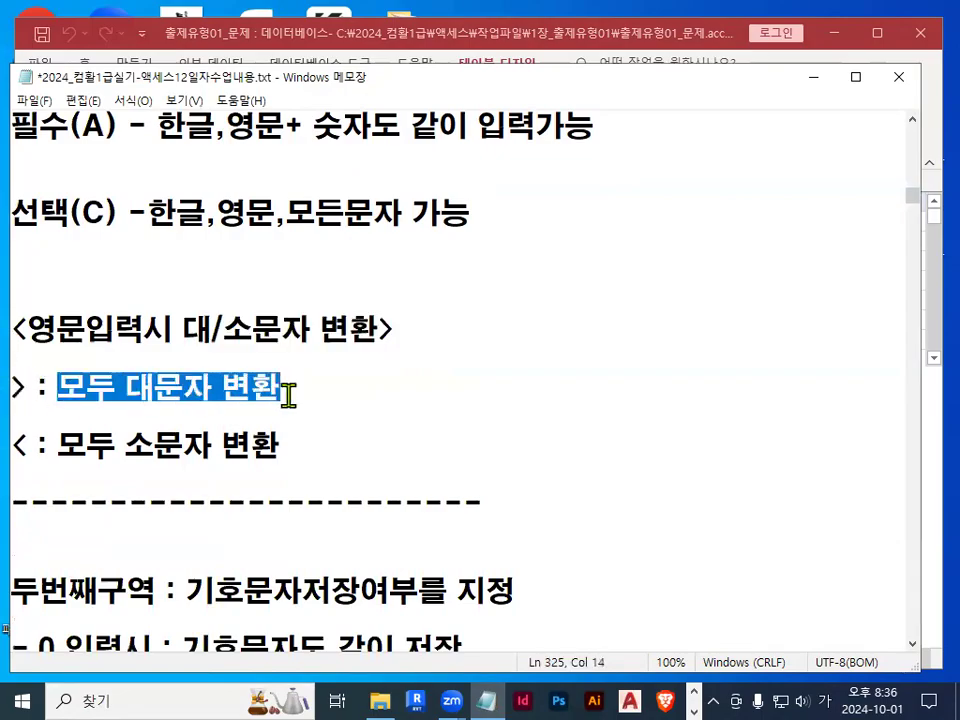
Cross out 소문자 in the < rule, sketch the conversions A→a and a→A beside the notes, and clear the marks
{"action": "mouse_move", "coordinate": [30, 444]}
{"action": "left_mouse_down"}
{"action": "mouse_move", "coordinate": [16, 444]}
{"action": "mouse_move", "coordinate": [222, 444]}
{"action": "mouse_move", "coordinate": [152, 450]}
{"action": "mouse_move", "coordinate": [130, 474]}
{"action": "left_mouse_up"}
{"action": "left_click", "coordinate": [240, 428]}
{"action": "left_click_drag", "start_coordinate": [131, 416], "coordinate": [190, 492]}
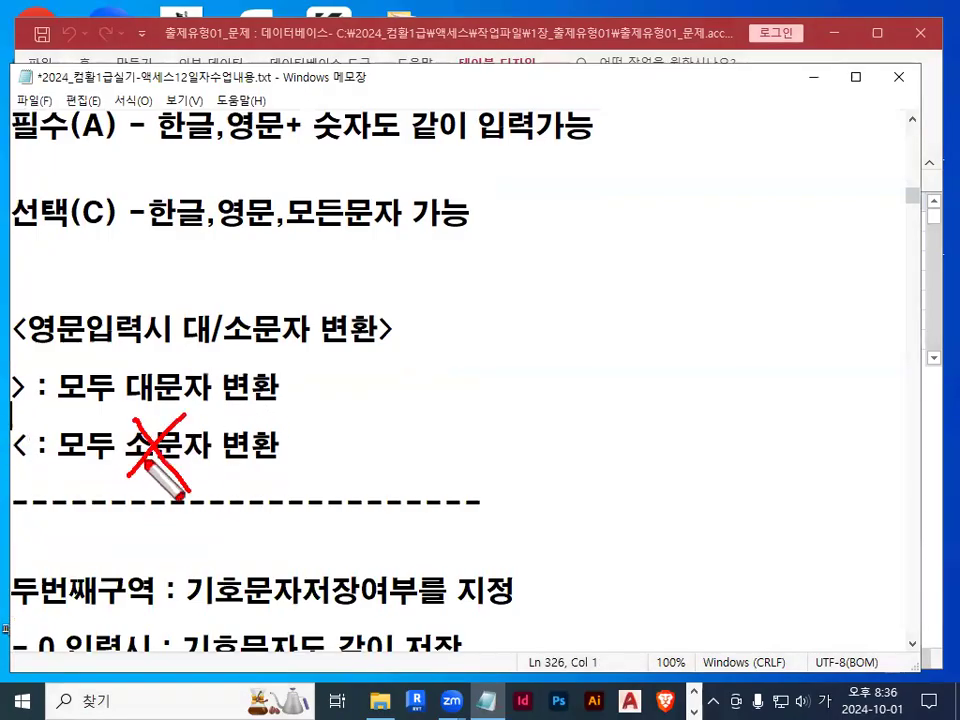
{"action": "mouse_move", "coordinate": [537, 343]}
{"action": "left_mouse_down"}
{"action": "mouse_move", "coordinate": [537, 229]}
{"action": "mouse_move", "coordinate": [563, 270]}
{"action": "mouse_move", "coordinate": [567, 341]}
{"action": "left_mouse_up"}
{"action": "mouse_move", "coordinate": [535, 289]}
{"action": "left_mouse_down"}
{"action": "mouse_move", "coordinate": [630, 289]}
{"action": "mouse_move", "coordinate": [630, 311]}
{"action": "left_mouse_up"}
{"action": "mouse_move", "coordinate": [735, 228]}
{"action": "left_mouse_down"}
{"action": "mouse_move", "coordinate": [727, 240]}
{"action": "mouse_move", "coordinate": [738, 312]}
{"action": "mouse_move", "coordinate": [749, 307]}
{"action": "left_mouse_up"}
{"action": "mouse_move", "coordinate": [578, 476]}
{"action": "left_mouse_down"}
{"action": "mouse_move", "coordinate": [561, 396]}
{"action": "mouse_move", "coordinate": [583, 489]}
{"action": "left_mouse_up"}
{"action": "mouse_move", "coordinate": [594, 444]}
{"action": "left_mouse_down"}
{"action": "mouse_move", "coordinate": [652, 436]}
{"action": "mouse_move", "coordinate": [690, 478]}
{"action": "mouse_move", "coordinate": [752, 385]}
{"action": "mouse_move", "coordinate": [778, 478]}
{"action": "left_mouse_up"}
{"action": "left_click_drag", "start_coordinate": [748, 435], "coordinate": [773, 435]}
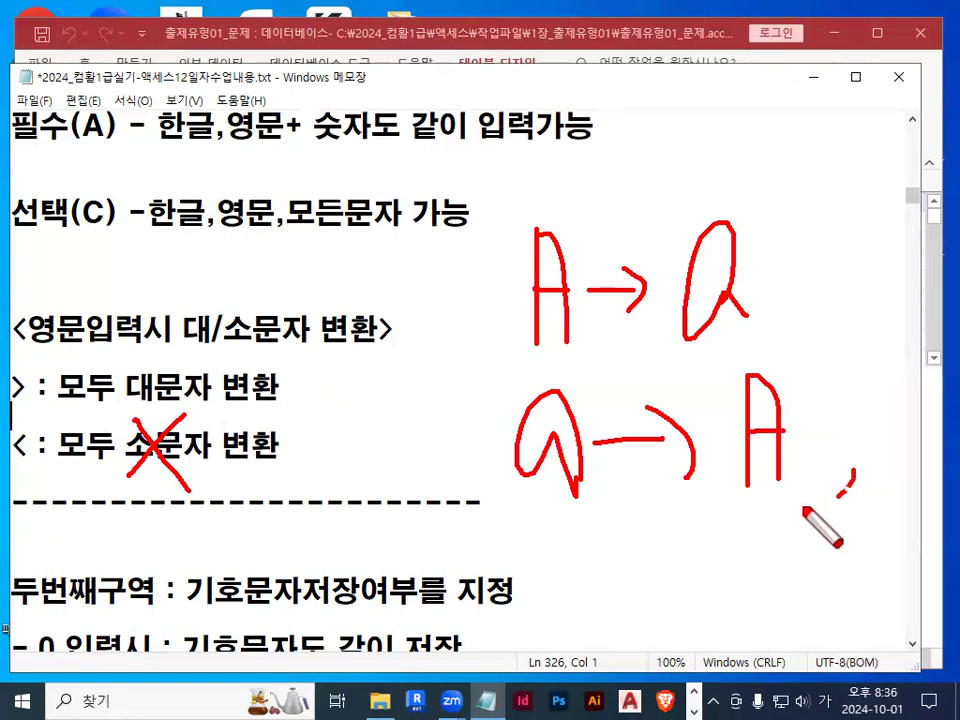
{"action": "left_click_drag", "start_coordinate": [800, 506], "coordinate": [840, 476]}
{"action": "key", "text": "Escape"}
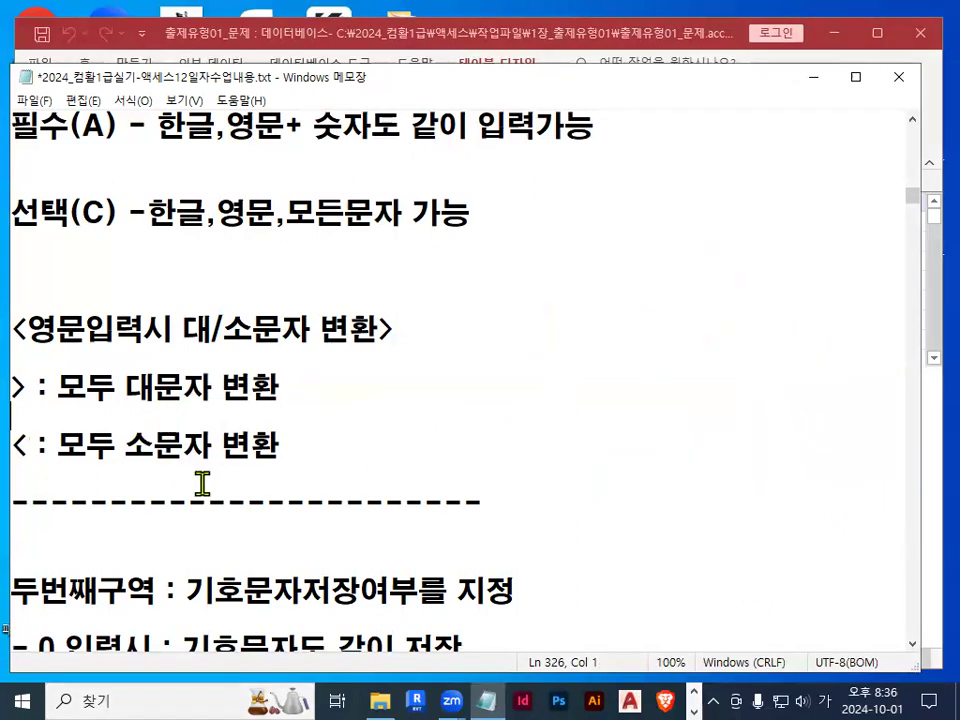
Review the case conversion rules by highlighting 모두 소문자 변환 for < and 모두 대문자 변환 for >
{"action": "left_click_drag", "start_coordinate": [58, 444], "coordinate": [285, 452]}
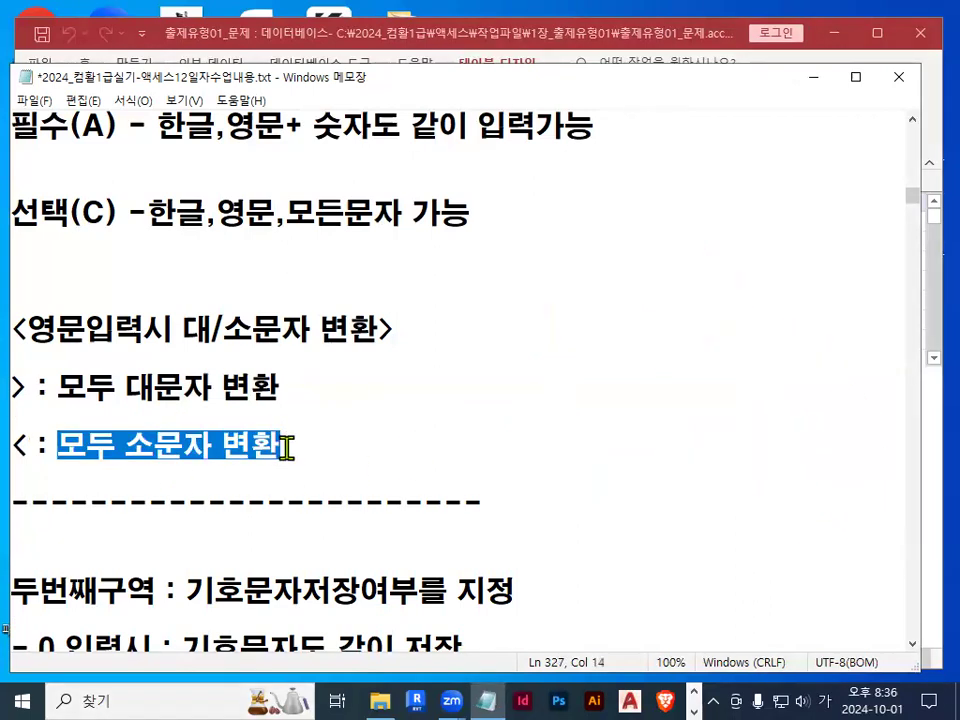
{"action": "left_click", "coordinate": [287, 449]}
{"action": "left_click_drag", "start_coordinate": [15, 386], "coordinate": [306, 392]}
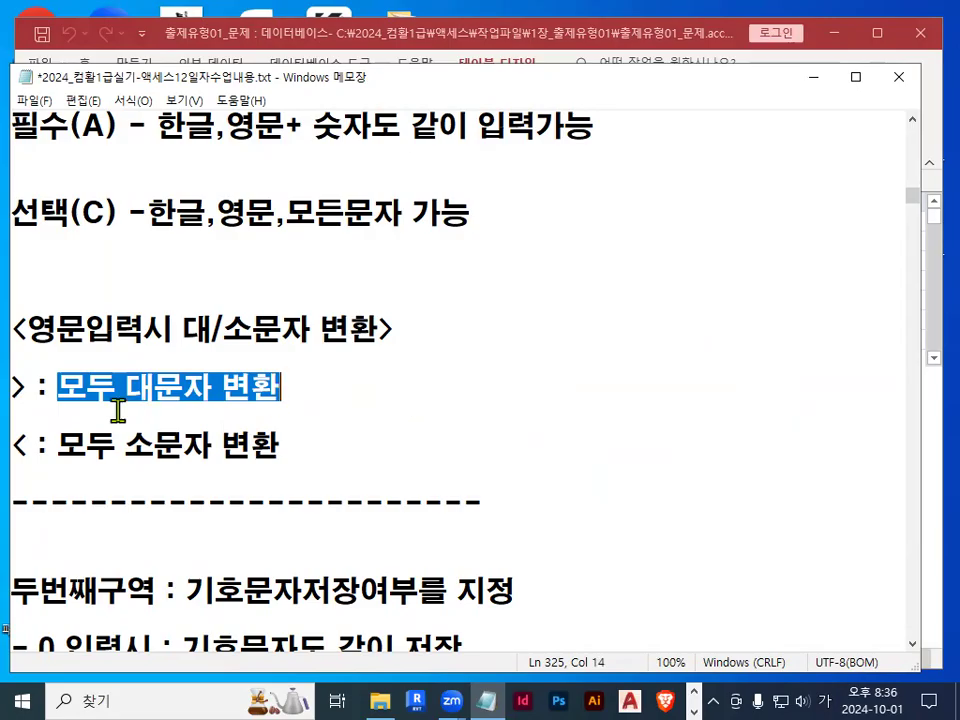
{"action": "double_click", "coordinate": [22, 445]}
{"action": "left_click_drag", "start_coordinate": [56, 443], "coordinate": [300, 443]}
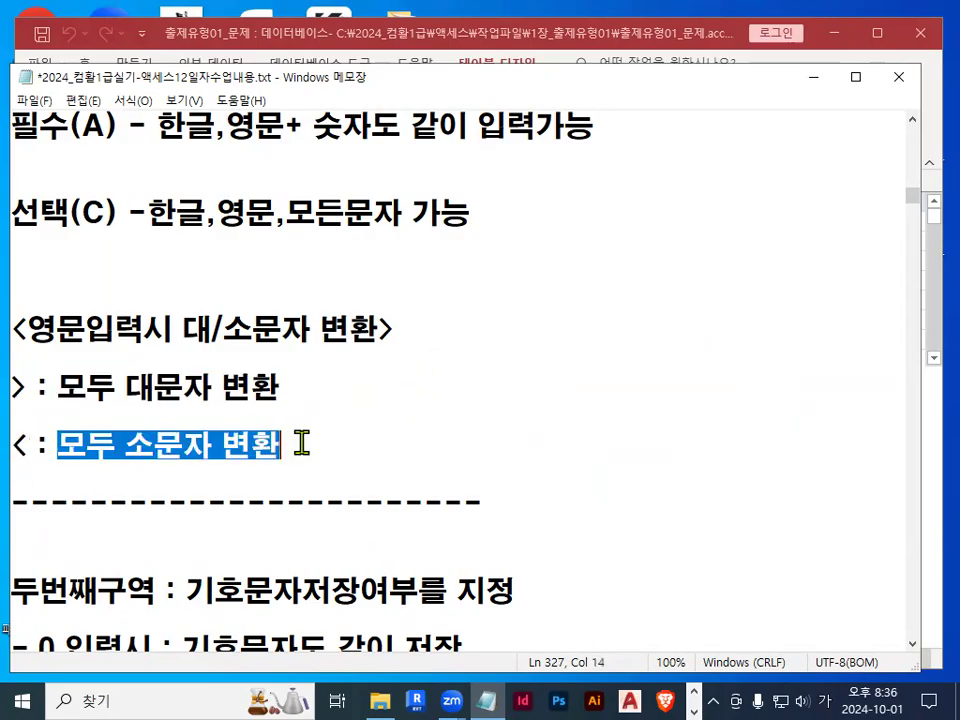
{"action": "left_click", "coordinate": [300, 443]}
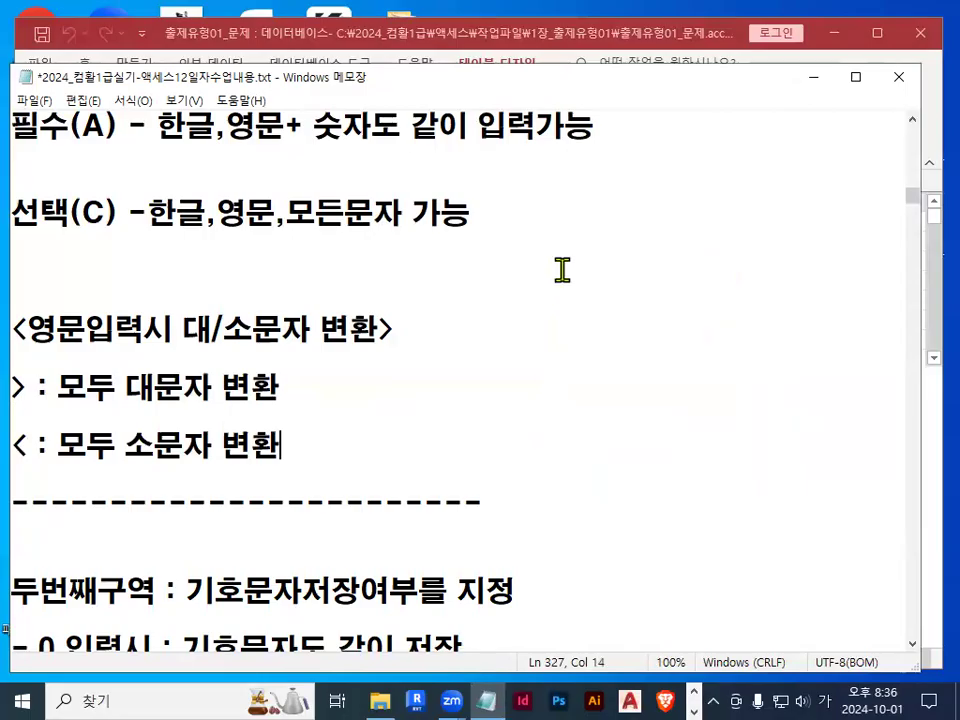
Highlight the 두번째구역 description, mark the sample number's hyphen with a circle and cross, underline and tick both digit groups, and clear the marks
{"action": "scroll", "coordinate": [540, 310], "scroll_direction": "down", "scroll_amount": 2}
{"action": "left_click_drag", "start_coordinate": [12, 330], "coordinate": [497, 328]}
{"action": "scroll", "coordinate": [260, 418], "scroll_direction": "down", "scroll_amount": 1}
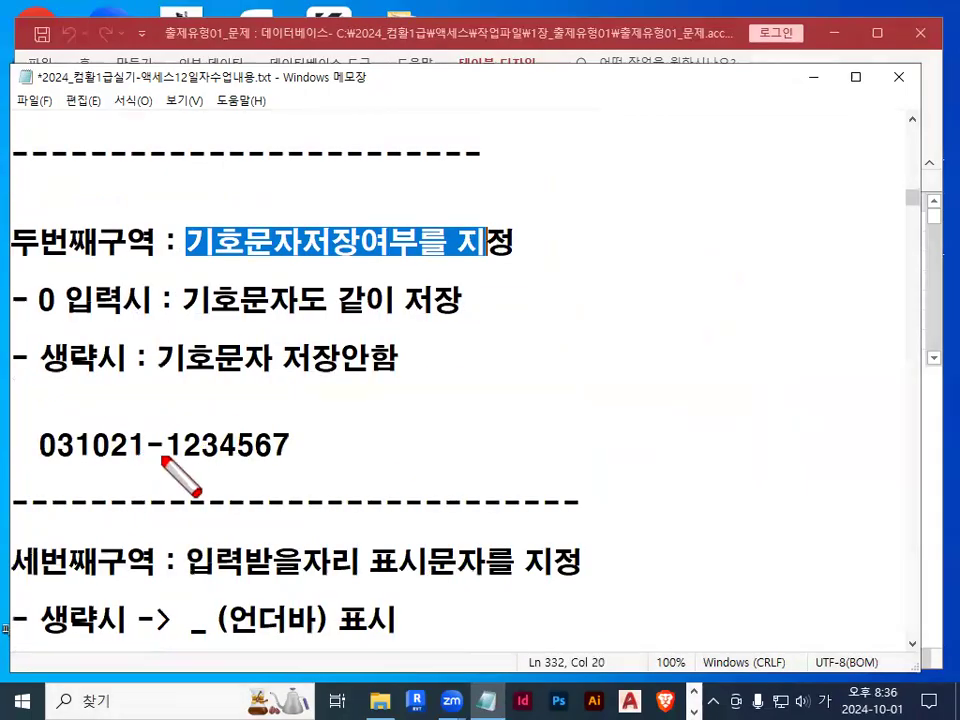
{"action": "mouse_move", "coordinate": [140, 432]}
{"action": "left_mouse_down"}
{"action": "mouse_move", "coordinate": [146, 460]}
{"action": "mouse_move", "coordinate": [169, 459]}
{"action": "left_mouse_up"}
{"action": "mouse_move", "coordinate": [151, 414]}
{"action": "left_mouse_down"}
{"action": "mouse_move", "coordinate": [173, 386]}
{"action": "mouse_move", "coordinate": [169, 411]}
{"action": "left_mouse_up"}
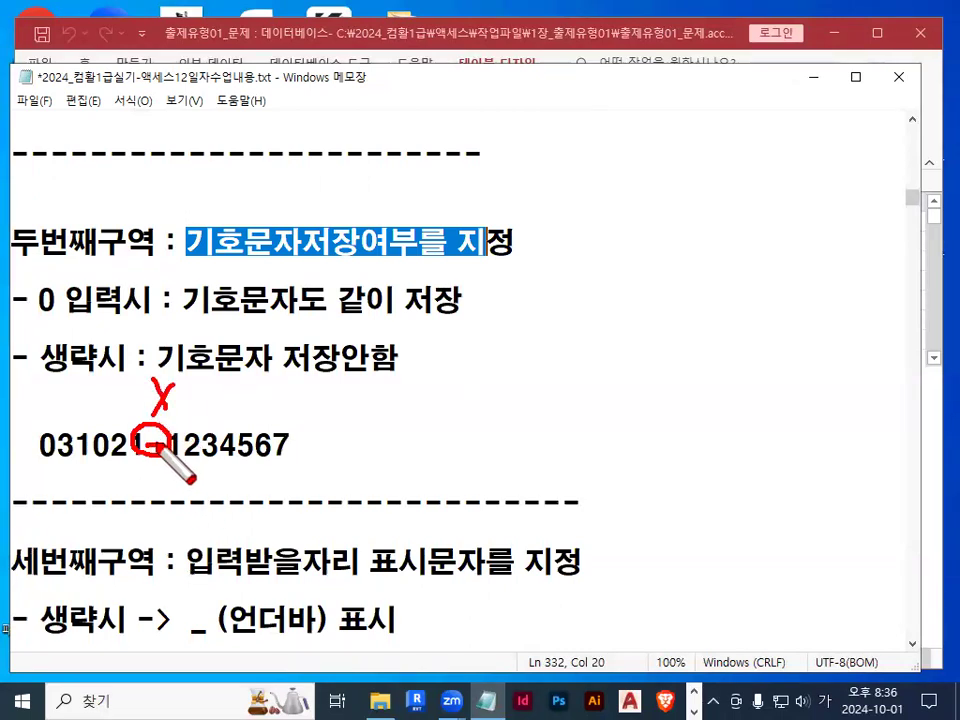
{"action": "left_click_drag", "start_coordinate": [40, 460], "coordinate": [132, 452]}
{"action": "left_click_drag", "start_coordinate": [194, 466], "coordinate": [292, 466]}
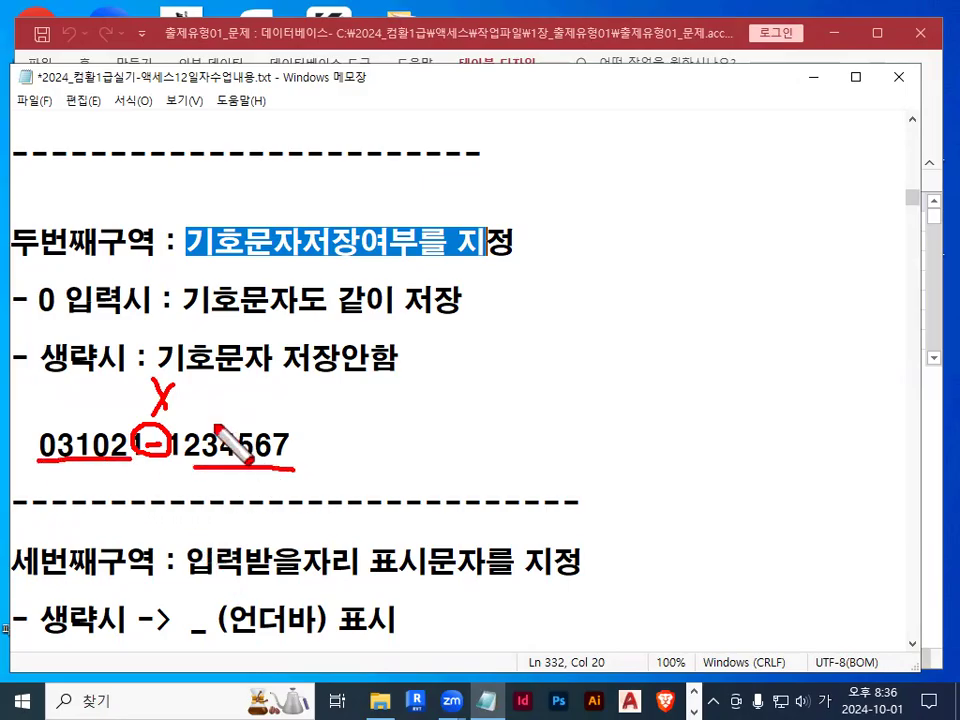
{"action": "left_click_drag", "start_coordinate": [214, 426], "coordinate": [262, 383]}
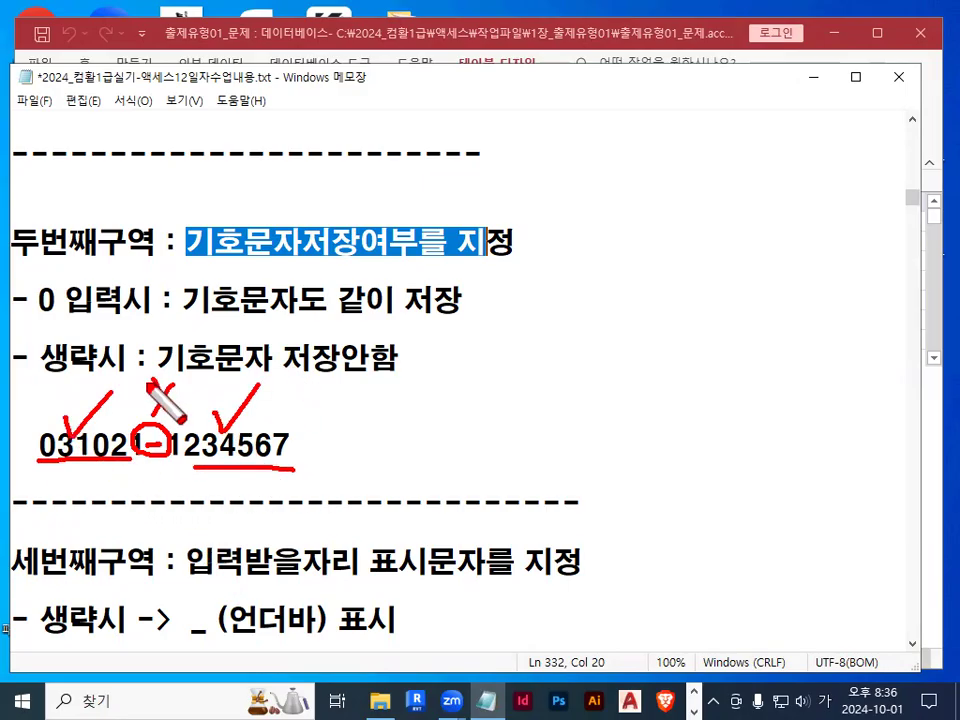
{"action": "key", "text": "Escape"}
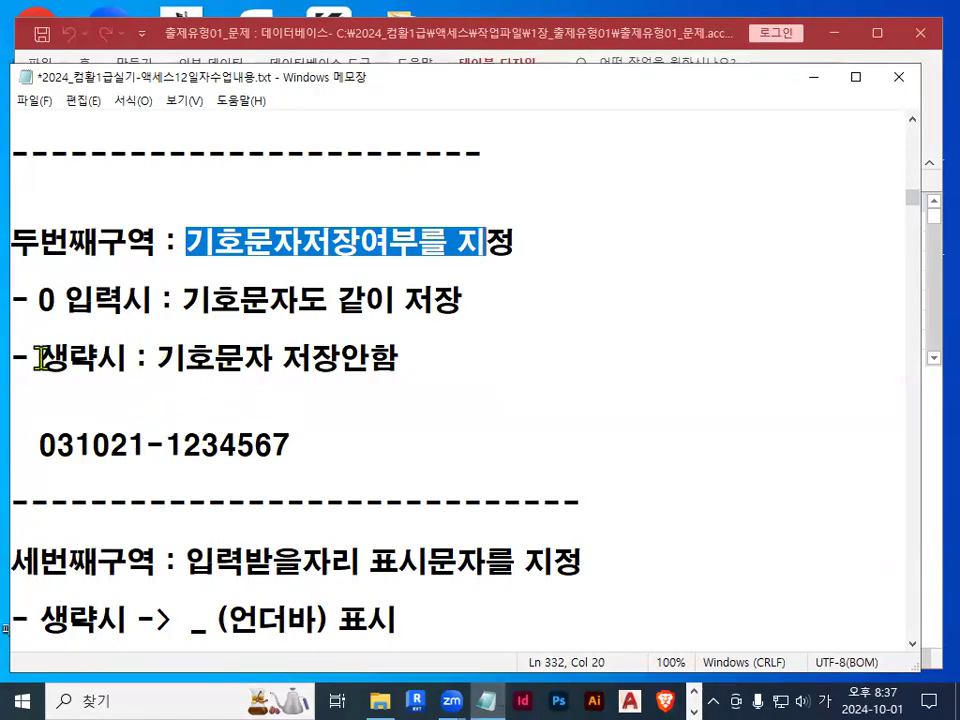
Compare the 생략시 and 0 입력시 options of 두번째구역, highlighting both labels and marking the sample number's hyphen
{"action": "left_click_drag", "start_coordinate": [40, 357], "coordinate": [99, 355]}
{"action": "left_click", "coordinate": [147, 441]}
{"action": "left_click_drag", "start_coordinate": [147, 441], "coordinate": [162, 443]}
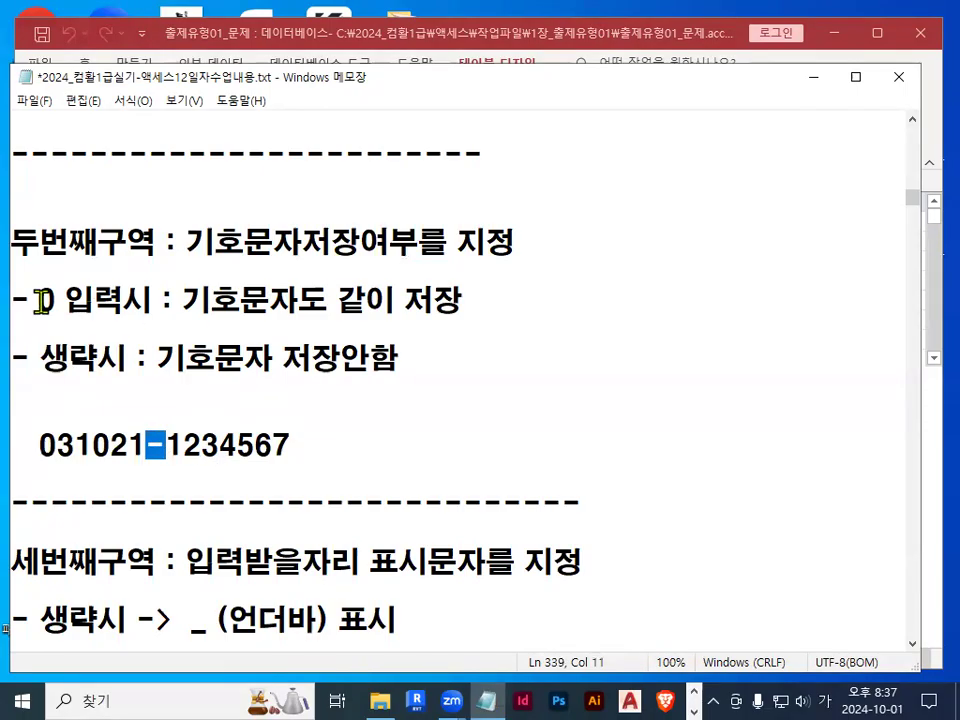
{"action": "left_click_drag", "start_coordinate": [42, 300], "coordinate": [60, 300]}
{"action": "mouse_move", "coordinate": [149, 445]}
{"action": "left_mouse_down"}
{"action": "mouse_move", "coordinate": [170, 447]}
{"action": "mouse_move", "coordinate": [281, 330]}
{"action": "left_mouse_up"}
{"action": "key", "text": "Escape"}
{"action": "left_click_drag", "start_coordinate": [44, 301], "coordinate": [57, 300]}
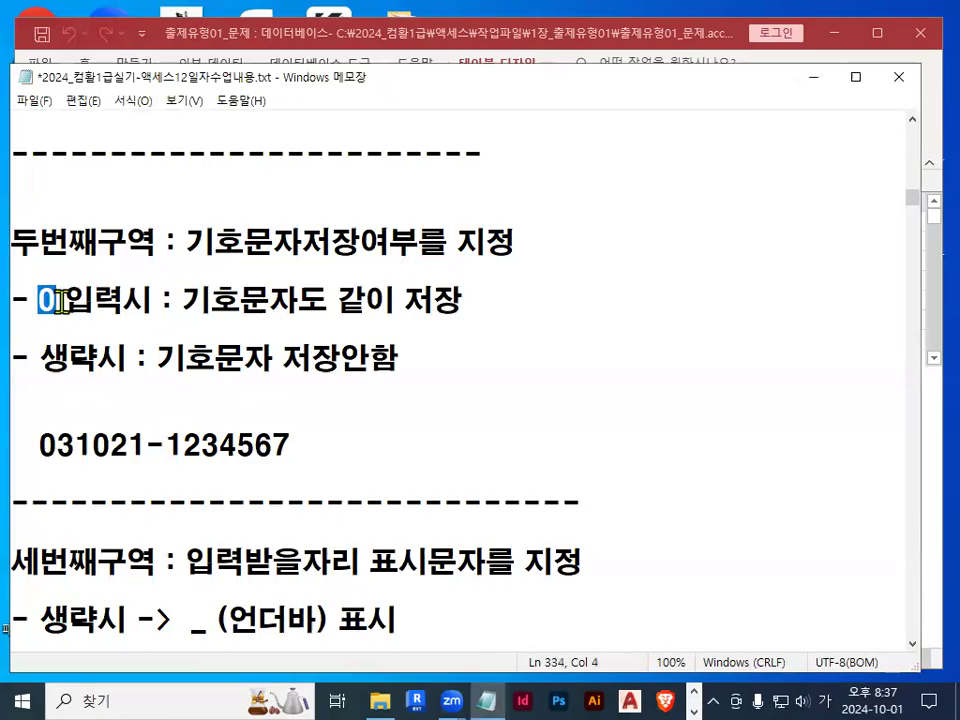
{"action": "left_click_drag", "start_coordinate": [40, 358], "coordinate": [120, 358]}
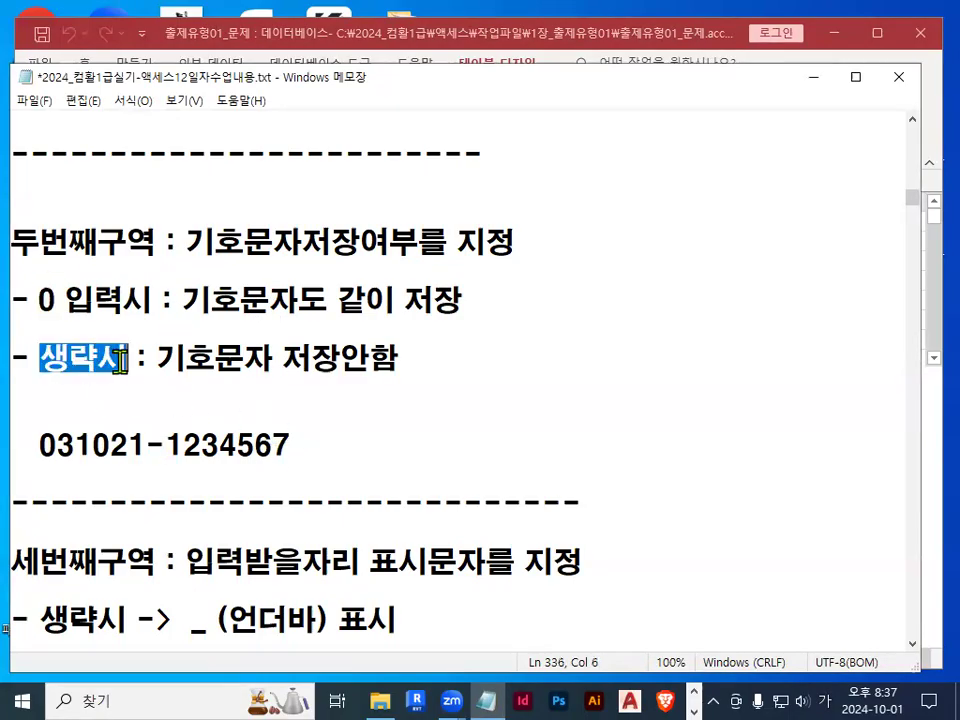
{"action": "left_click_drag", "start_coordinate": [38, 300], "coordinate": [157, 300]}
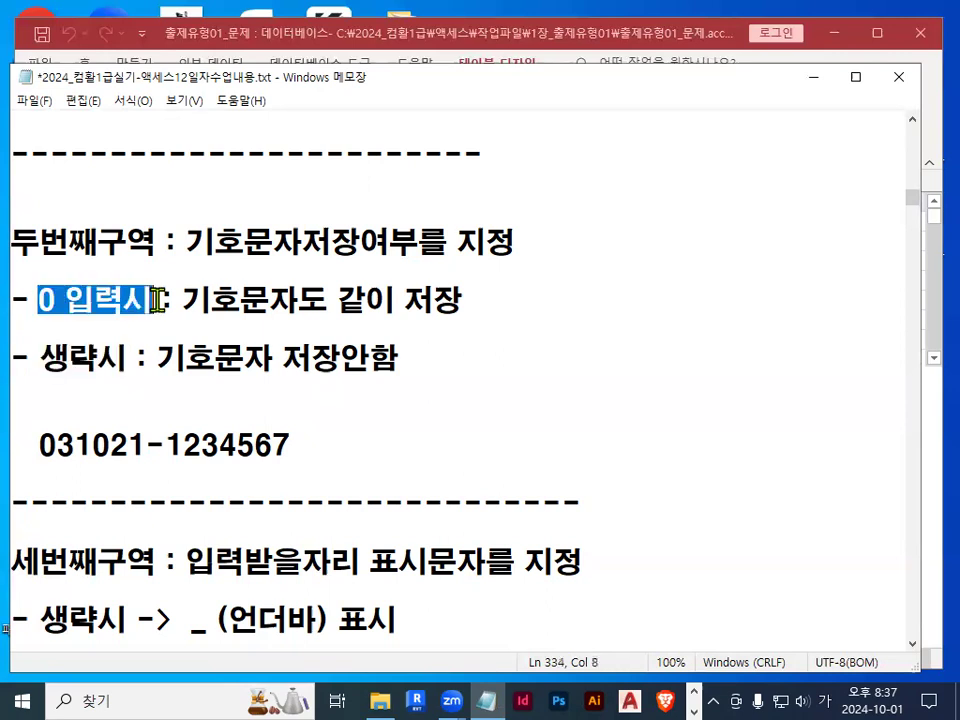
Examine the 세번째구역 section, highlighting 입력받을자리 표시문자를 and 생략시, and circle _ (언더바)
{"action": "scroll", "coordinate": [204, 396], "scroll_direction": "down", "scroll_amount": 1}
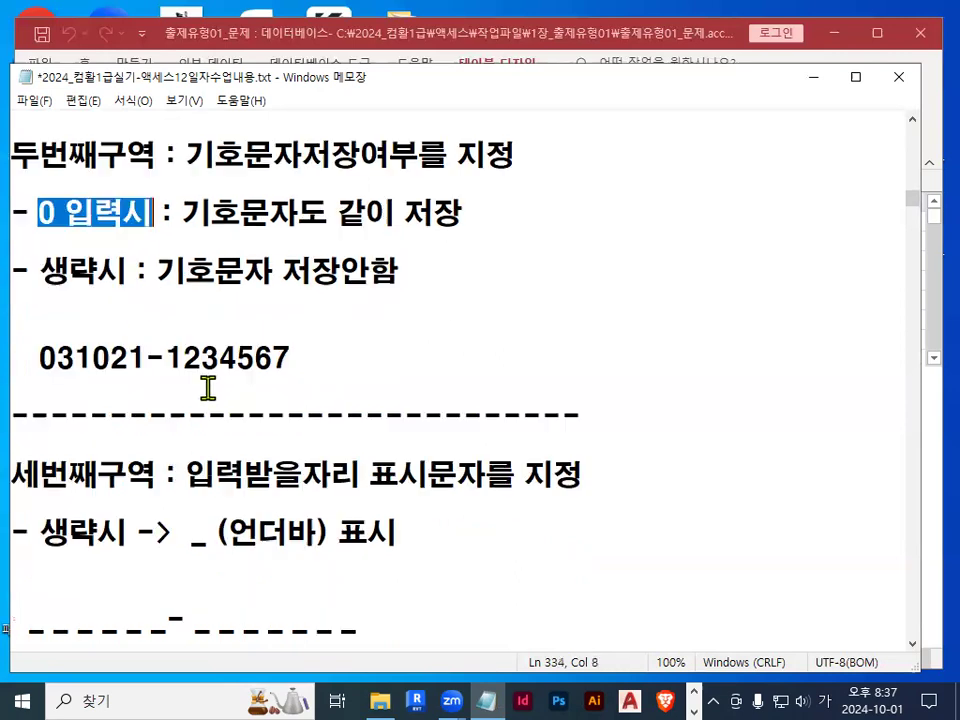
{"action": "scroll", "coordinate": [208, 388], "scroll_direction": "down", "scroll_amount": 1}
{"action": "left_click_drag", "start_coordinate": [205, 388], "coordinate": [515, 381]}
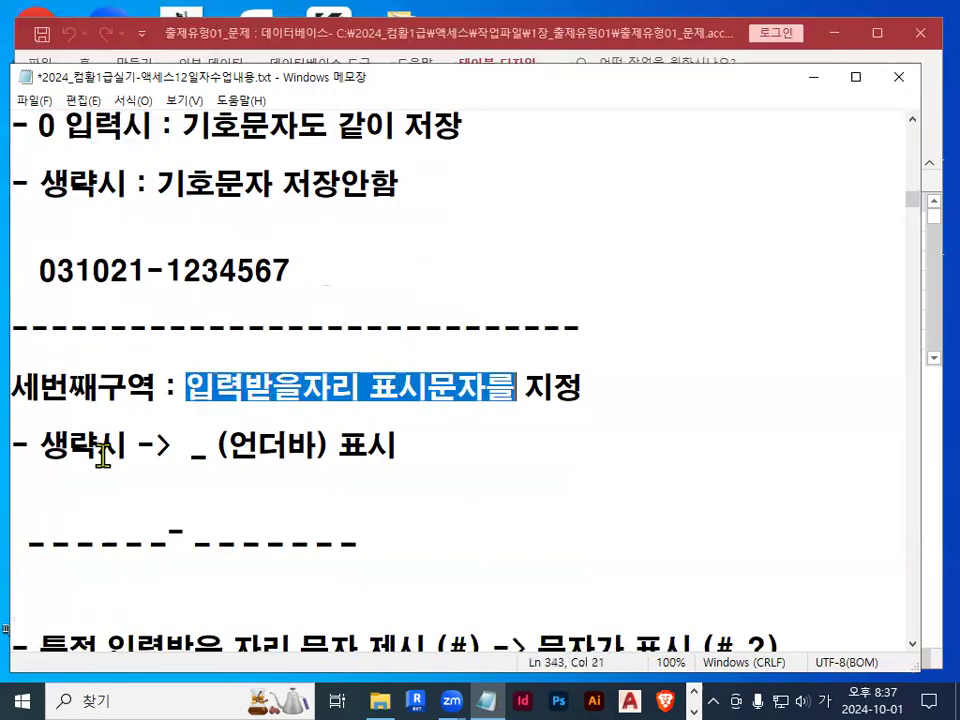
{"action": "left_click_drag", "start_coordinate": [38, 440], "coordinate": [116, 443]}
{"action": "key", "text": "ctrl+2"}
{"action": "mouse_move", "coordinate": [325, 462]}
{"action": "left_mouse_down"}
{"action": "mouse_move", "coordinate": [240, 425]}
{"action": "mouse_move", "coordinate": [330, 460]}
{"action": "left_mouse_up"}
Sketch a row of placeholder dashes, circle the first with an arrow pointing at it, underline 세번째구역, and clear the marks
{"action": "left_click_drag", "start_coordinate": [403, 270], "coordinate": [495, 274]}
{"action": "left_click_drag", "start_coordinate": [515, 271], "coordinate": [596, 268]}
{"action": "left_click_drag", "start_coordinate": [603, 268], "coordinate": [628, 268]}
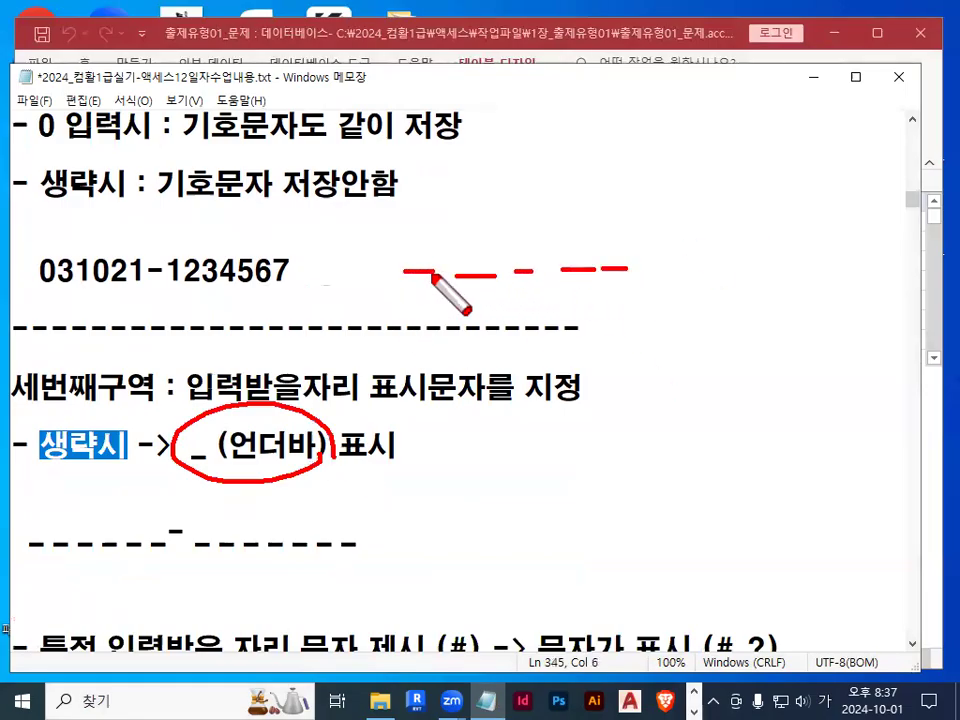
{"action": "mouse_move", "coordinate": [420, 254]}
{"action": "left_mouse_down"}
{"action": "mouse_move", "coordinate": [410, 290]}
{"action": "mouse_move", "coordinate": [443, 266]}
{"action": "left_mouse_up"}
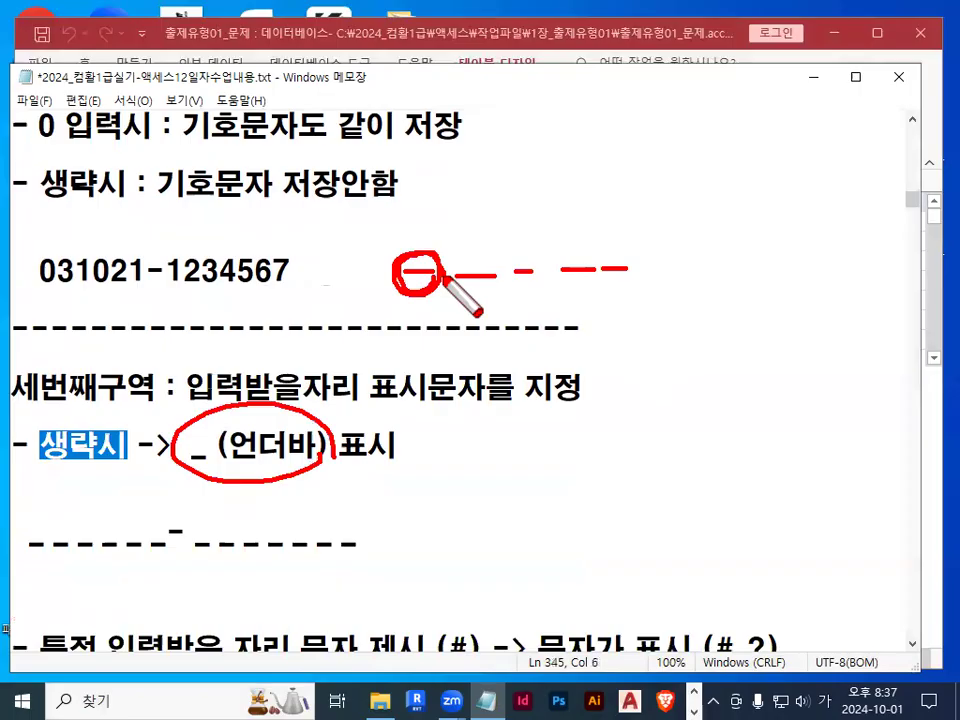
{"action": "left_click_drag", "start_coordinate": [459, 201], "coordinate": [421, 262]}
{"action": "left_click_drag", "start_coordinate": [417, 243], "coordinate": [424, 265]}
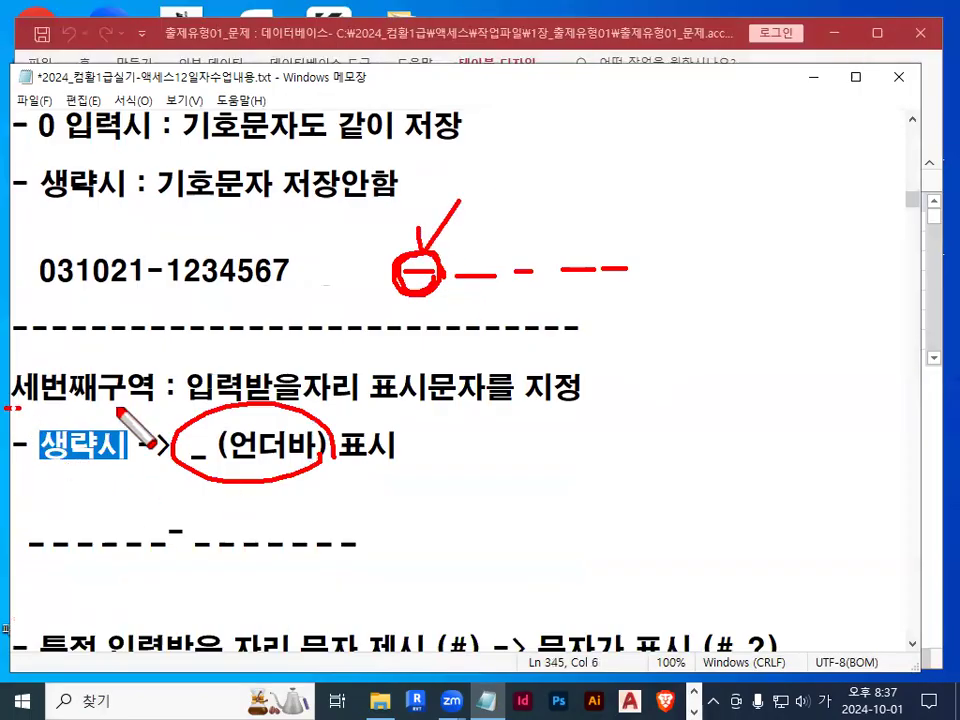
{"action": "left_click_drag", "start_coordinate": [8, 407], "coordinate": [165, 408]}
{"action": "key", "text": "Escape"}
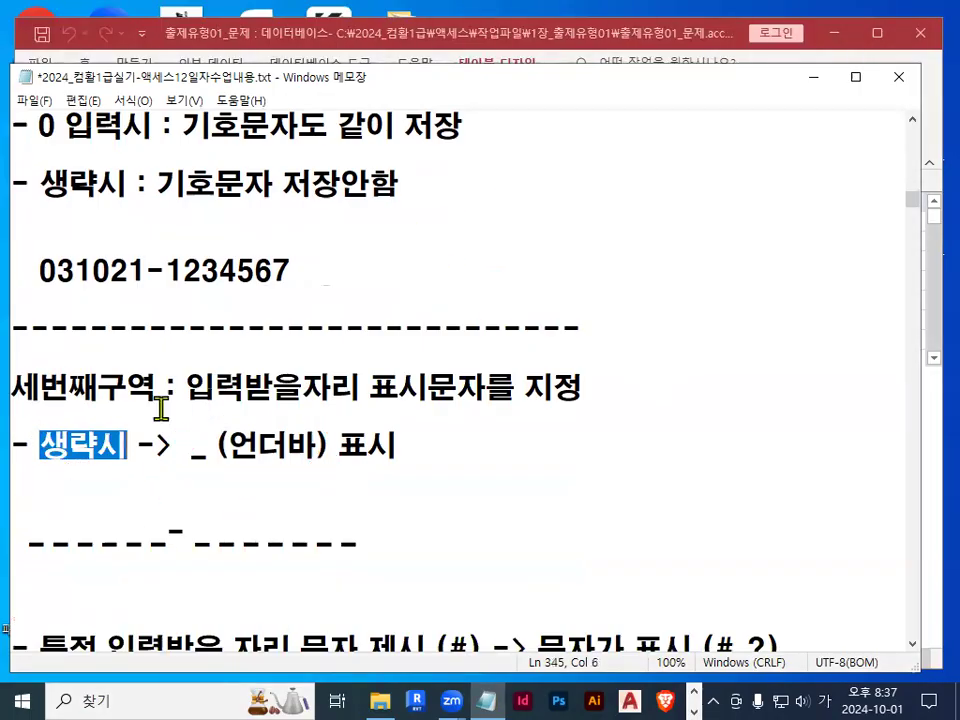
Underline the sample row of underscores, clear the mark, and highlight # and ? in the 특정 입력받은 자리 문자 제시 rule
{"action": "scroll", "coordinate": [170, 537], "scroll_direction": "down", "scroll_amount": 1}
{"action": "key", "text": "ctrl+2"}
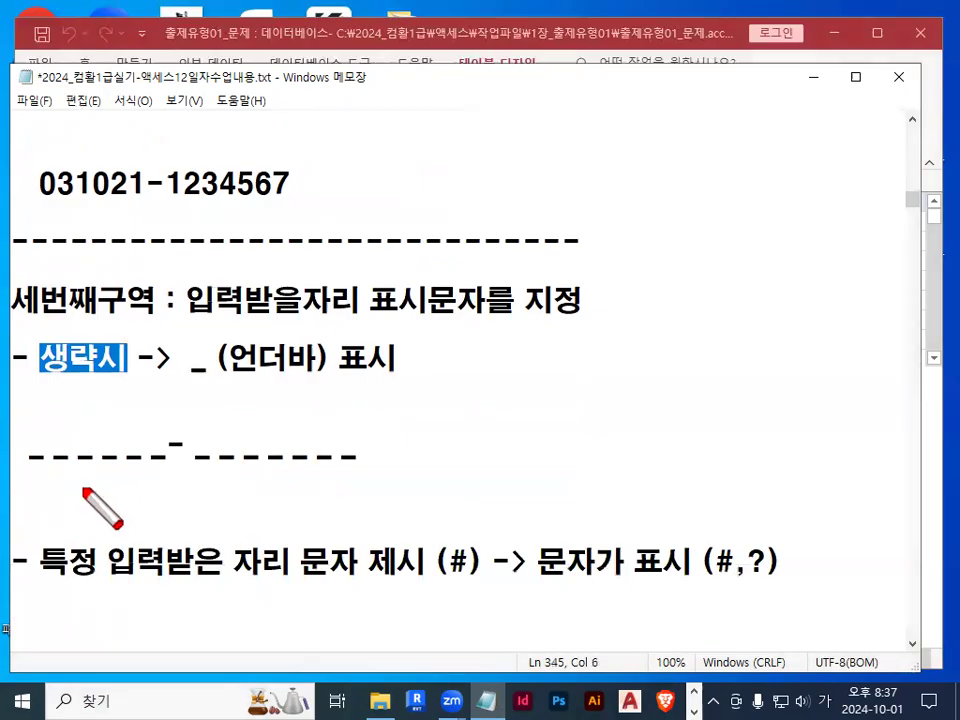
{"action": "left_click_drag", "start_coordinate": [24, 488], "coordinate": [299, 488]}
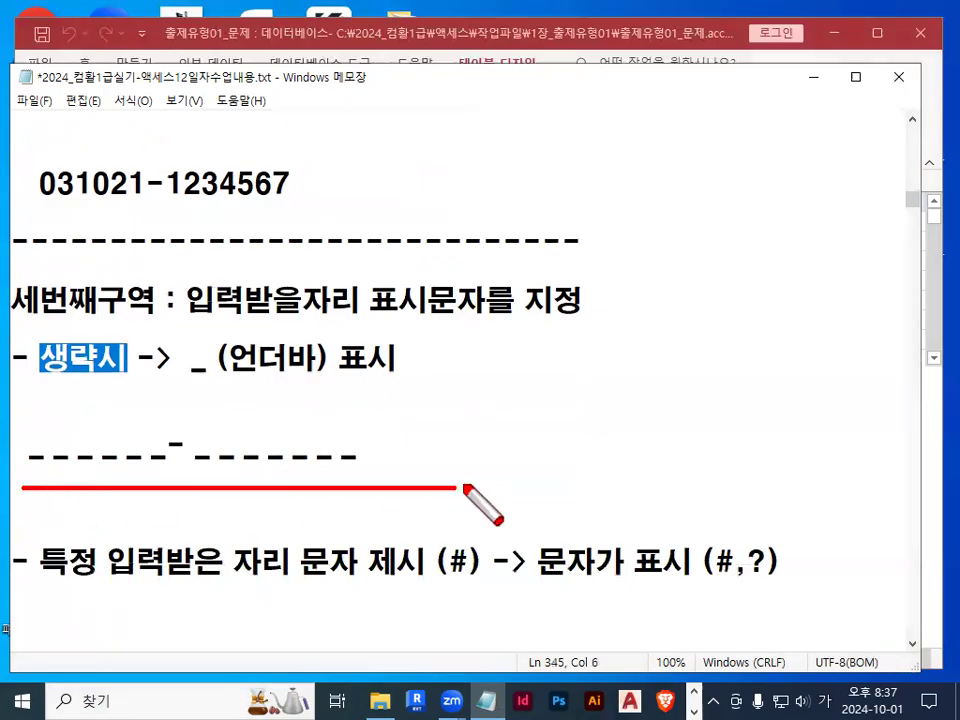
{"action": "key", "text": "Escape"}
{"action": "left_click_drag", "start_coordinate": [435, 563], "coordinate": [459, 562]}
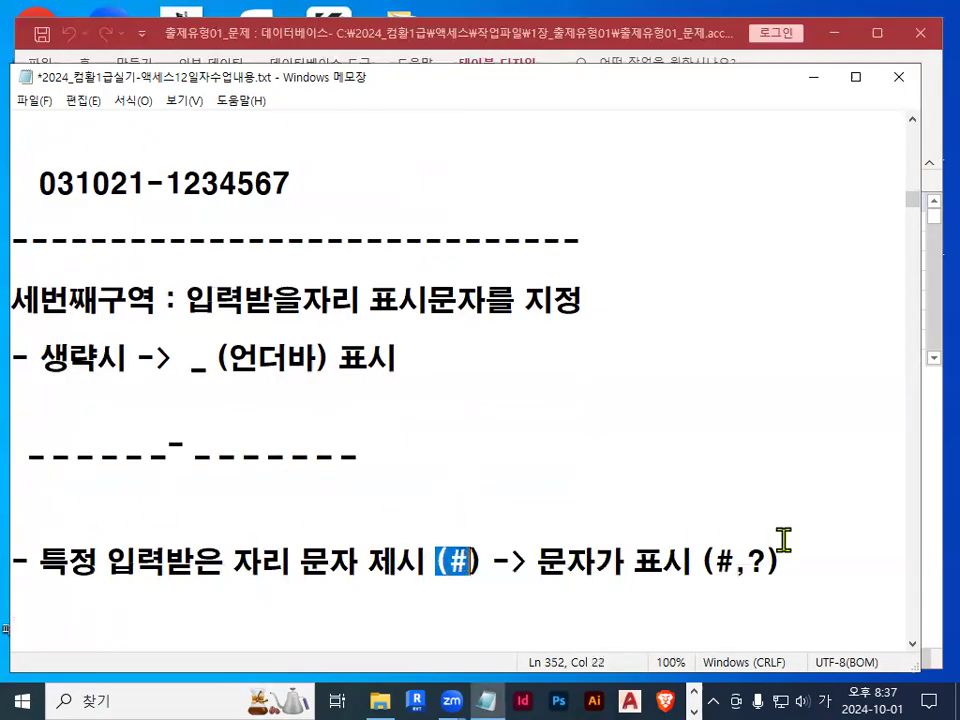
{"action": "left_click_drag", "start_coordinate": [749, 562], "coordinate": [765, 561]}
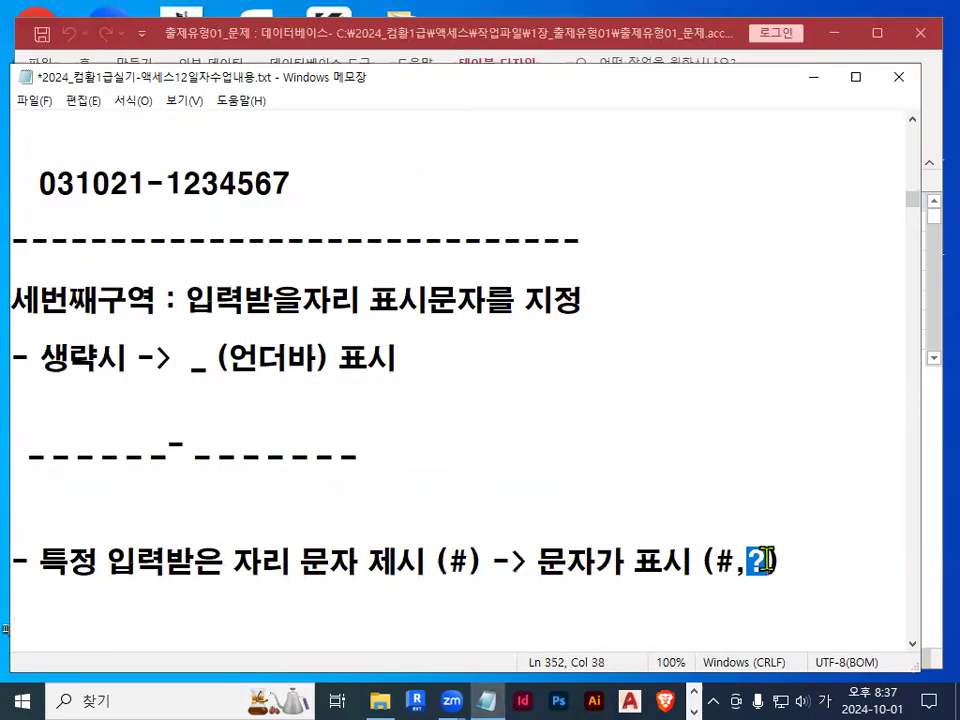
Compare the given # with the displayed characters #,? by highlighting both in the 특정 입력받은 자리 문자 제시 rule
{"action": "scroll", "coordinate": [765, 561], "scroll_direction": "down", "scroll_amount": 1}
{"action": "scroll", "coordinate": [766, 559], "scroll_direction": "down", "scroll_amount": 1}
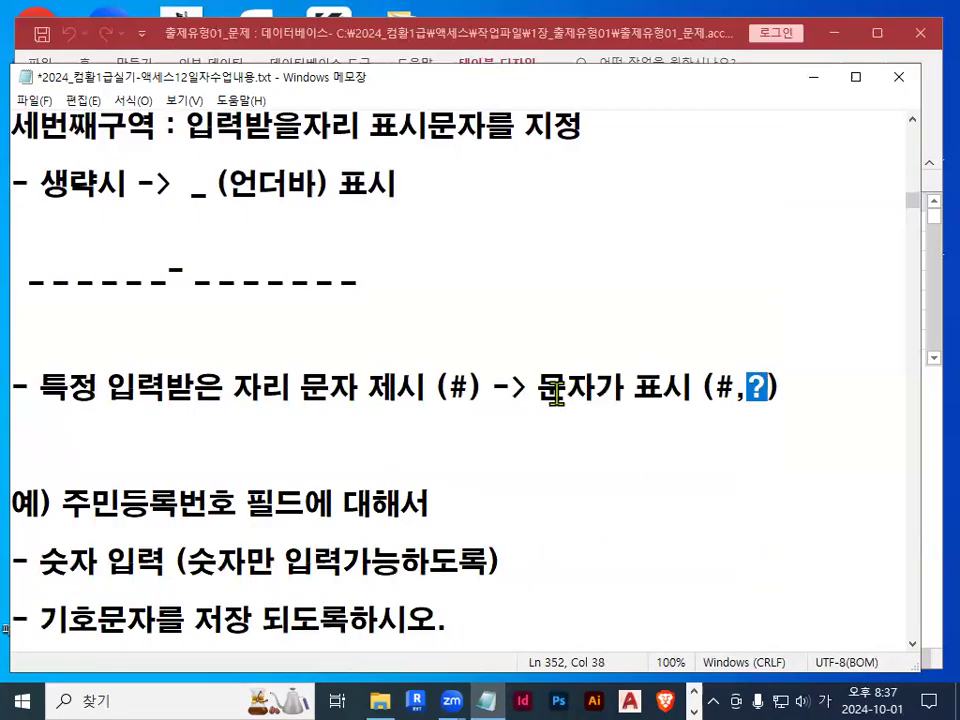
{"action": "left_click_drag", "start_coordinate": [449, 384], "coordinate": [467, 384]}
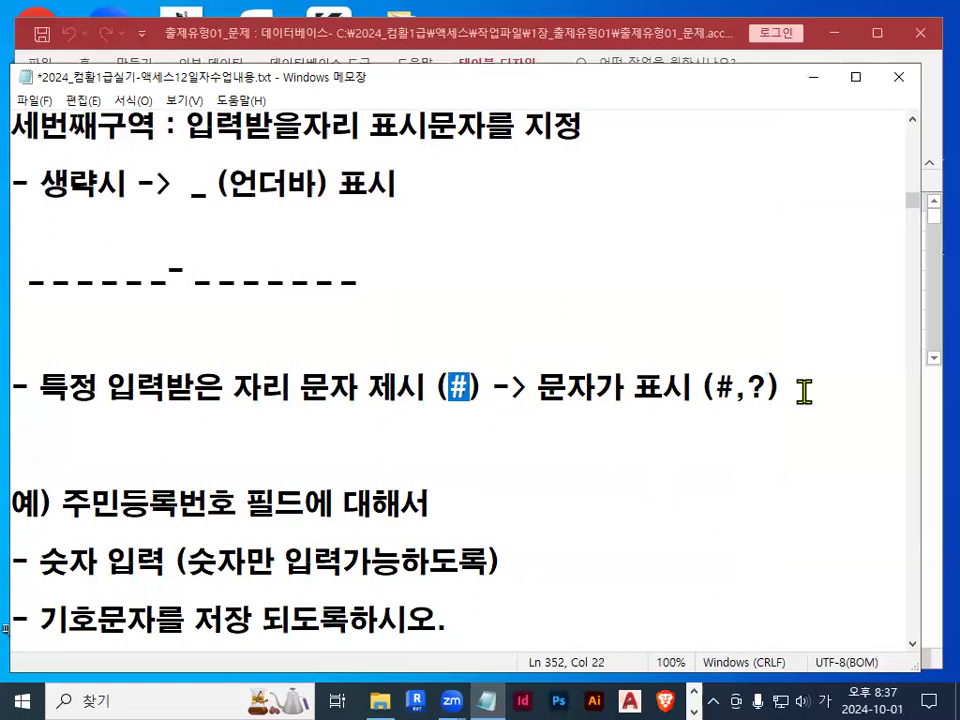
{"action": "left_click_drag", "start_coordinate": [714, 390], "coordinate": [758, 386]}
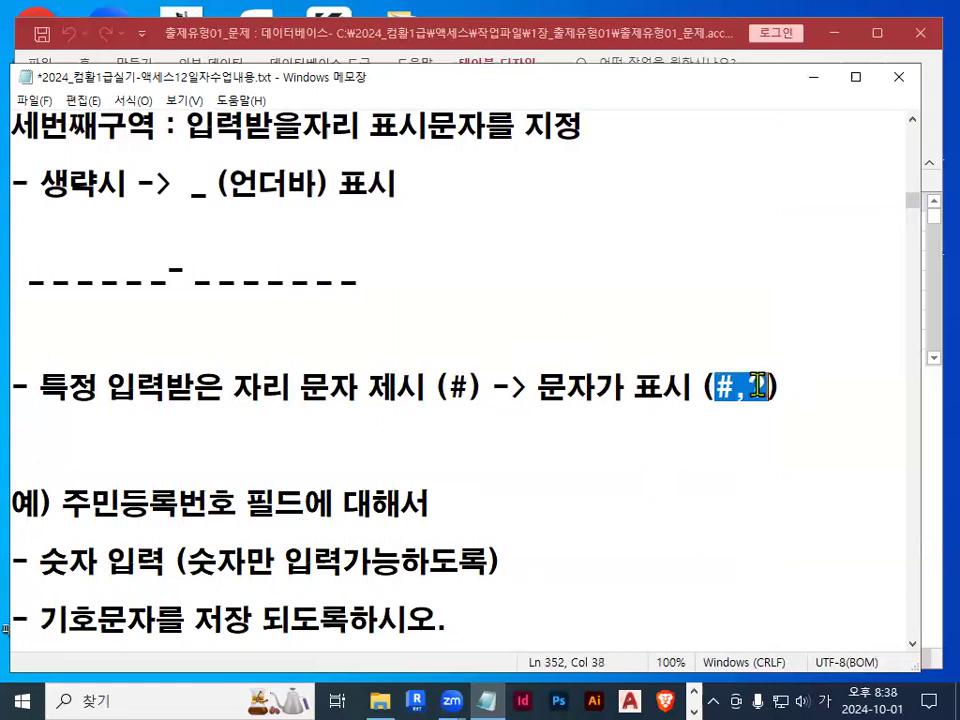
Insert a dashed separator line between the 세번째구역 notes and the 주민등록번호 필드 example
{"action": "left_click", "coordinate": [240, 465]}
{"action": "type", "text": "-------------------------"}
{"action": "key", "text": "Return"}
{"action": "key", "text": "Return"}
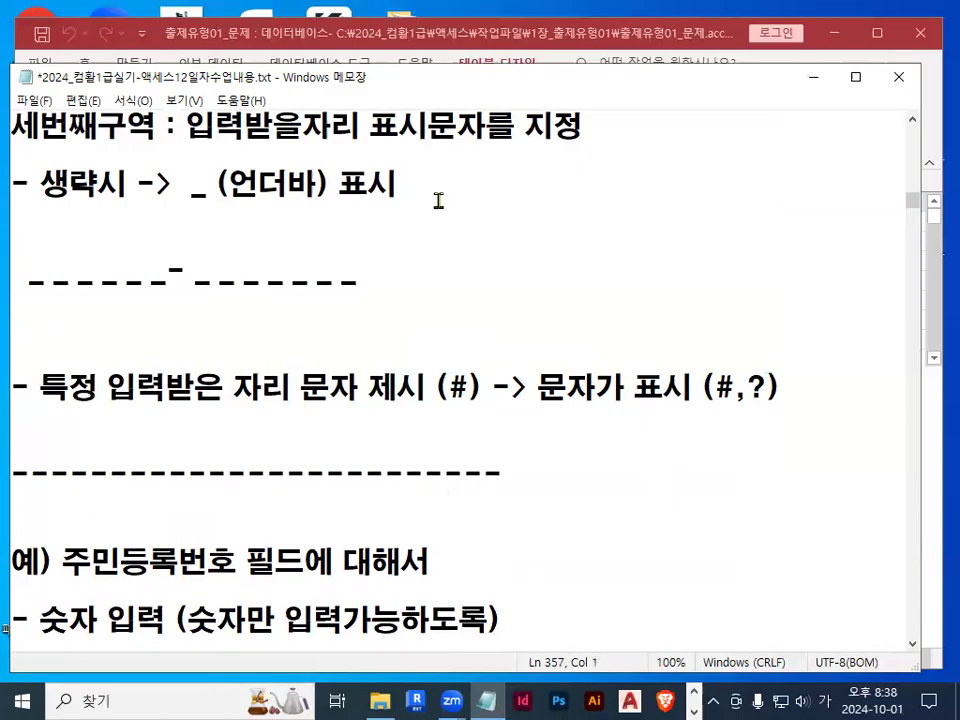
Add 0~9 before 숫자만 in the 숫자 입력 requirement of the 주민등록번호 example
{"action": "scroll", "coordinate": [438, 200], "scroll_direction": "down", "scroll_amount": 2}
{"action": "left_click_drag", "start_coordinate": [46, 268], "coordinate": [140, 270]}
{"action": "left_click", "coordinate": [190, 272]}
{"action": "type", "text": "0~9"}
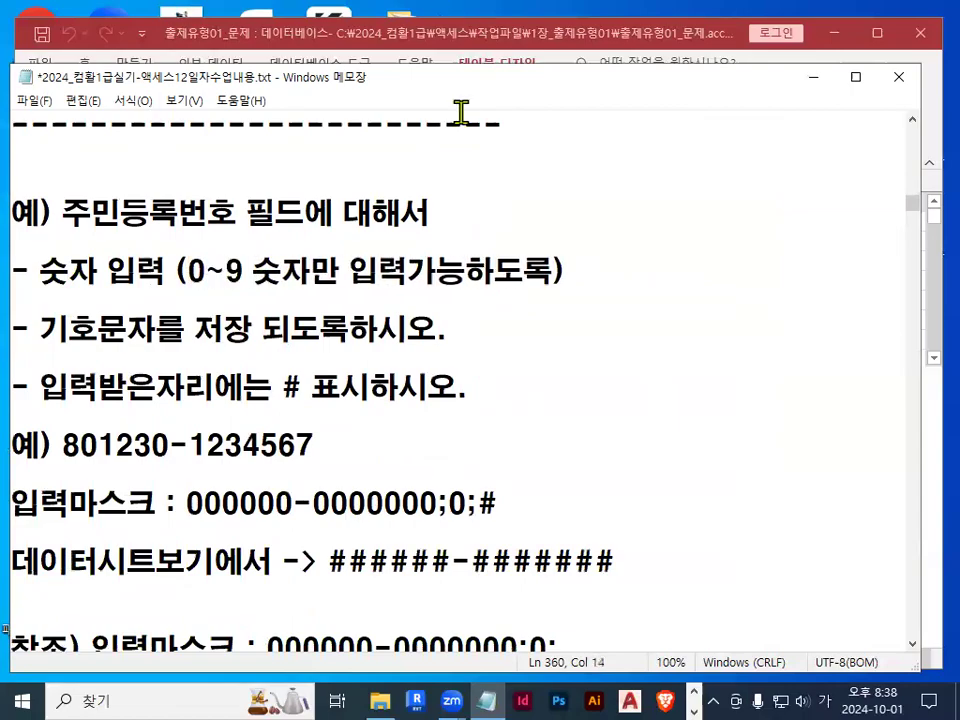
Review the example's requirements, highlighting 입력가능하도록, the 기호문자를 저장 line, and the 입력받은자리에는 # line
{"action": "left_click_drag", "start_coordinate": [349, 270], "coordinate": [525, 270]}
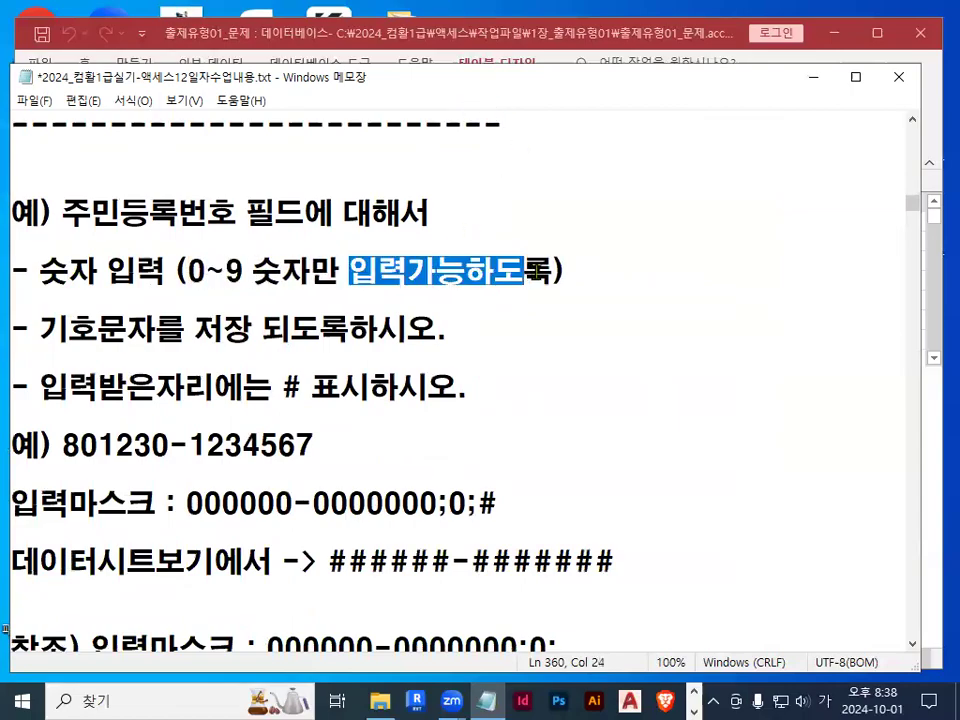
{"action": "left_click_drag", "start_coordinate": [40, 328], "coordinate": [441, 330]}
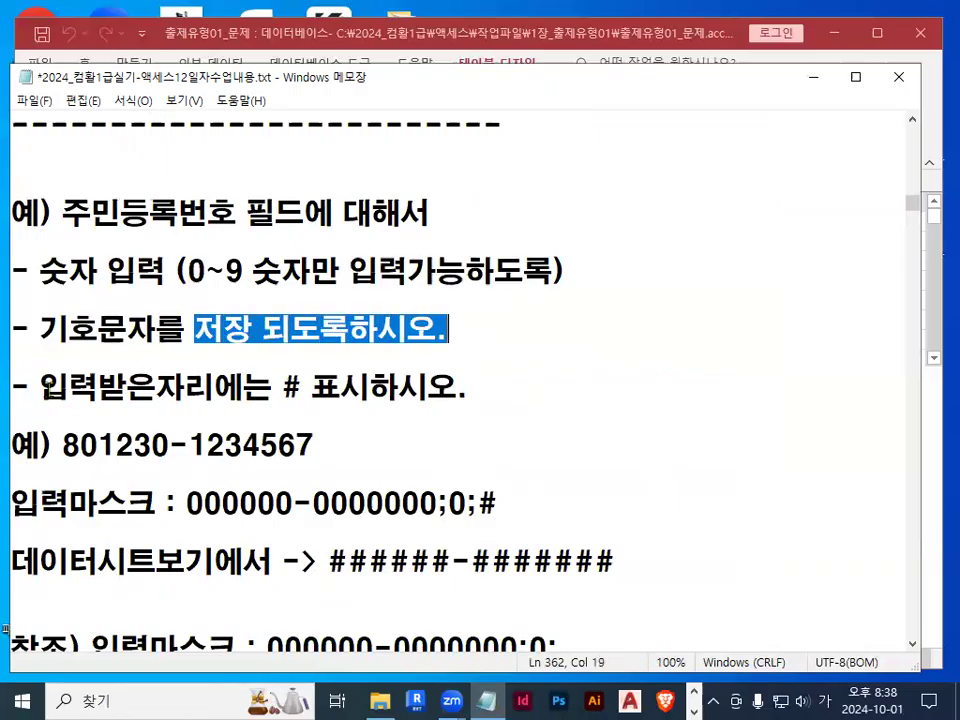
{"action": "left_click_drag", "start_coordinate": [41, 386], "coordinate": [157, 390]}
{"action": "left_click_drag", "start_coordinate": [283, 386], "coordinate": [313, 386]}
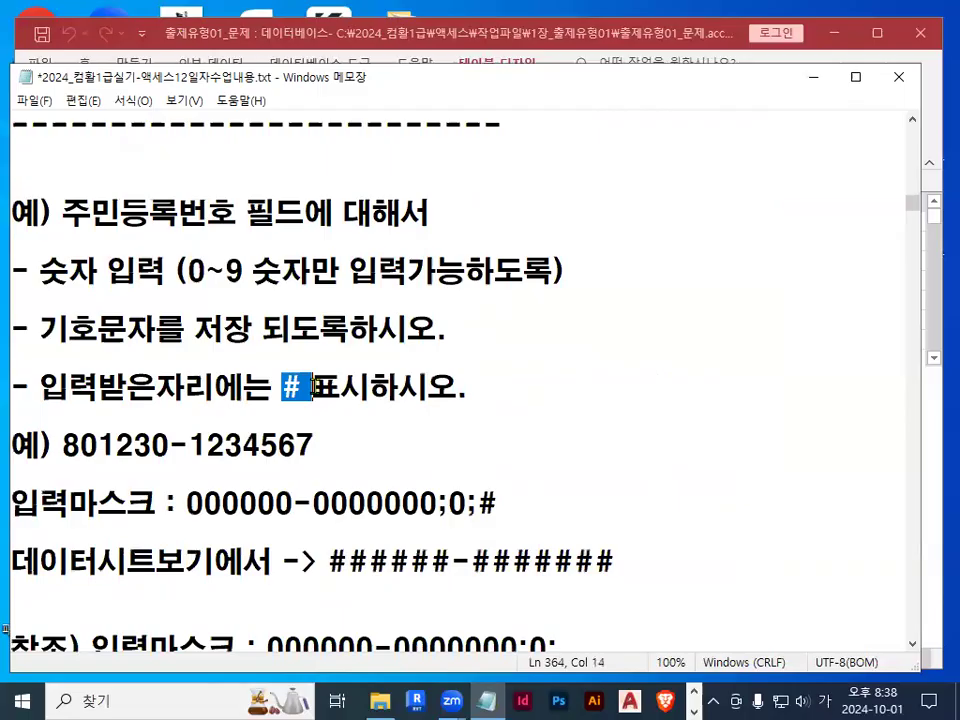
{"action": "left_click", "coordinate": [313, 386]}
Highlight and circle 0~9, underline 숫자 입력, circle 숫자만, sketch a large 0 beside the requirements, and clear the marks
{"action": "left_click_drag", "start_coordinate": [187, 270], "coordinate": [252, 272]}
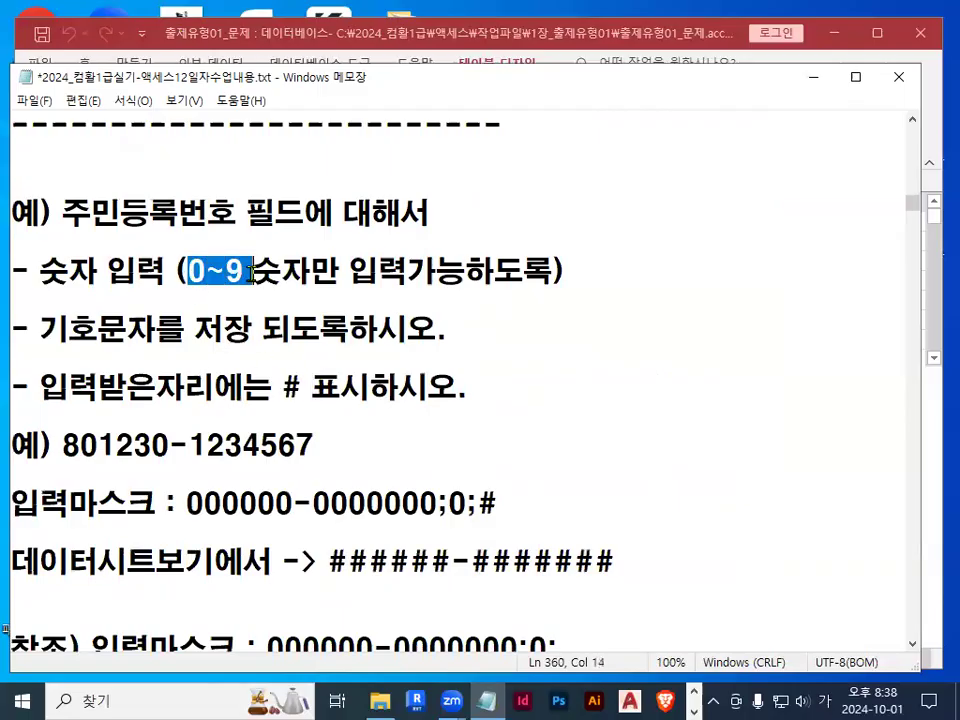
{"action": "left_click_drag", "start_coordinate": [25, 296], "coordinate": [148, 295]}
{"action": "mouse_move", "coordinate": [238, 244]}
{"action": "left_mouse_down"}
{"action": "mouse_move", "coordinate": [282, 285]}
{"action": "mouse_move", "coordinate": [326, 258]}
{"action": "mouse_move", "coordinate": [335, 286]}
{"action": "left_mouse_up"}
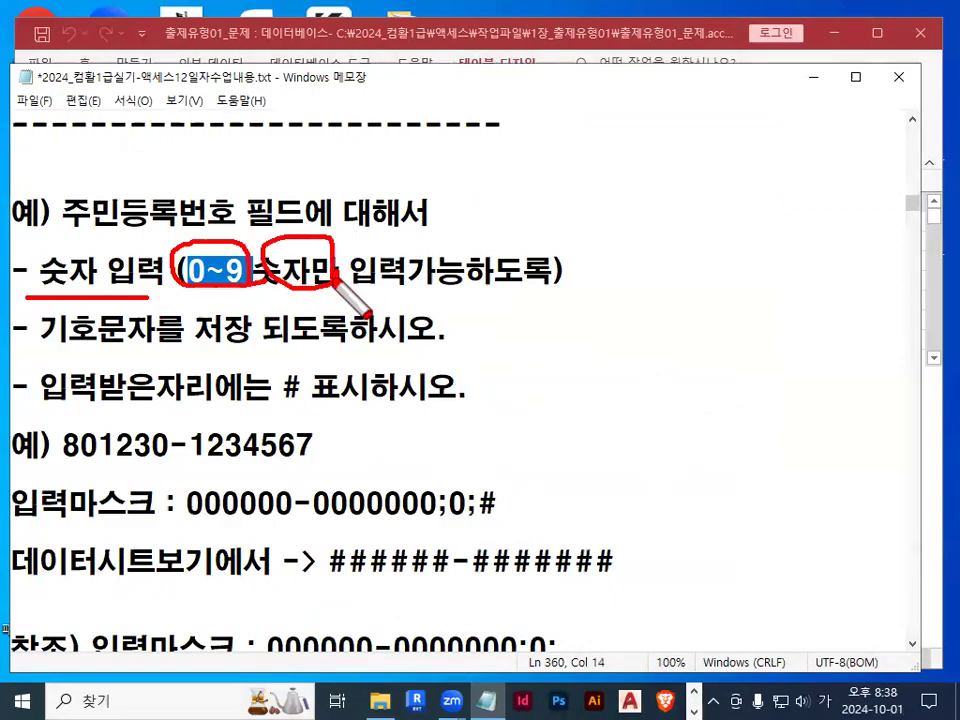
{"action": "mouse_move", "coordinate": [556, 328]}
{"action": "left_mouse_down"}
{"action": "mouse_move", "coordinate": [570, 332]}
{"action": "mouse_move", "coordinate": [540, 337]}
{"action": "left_mouse_up"}
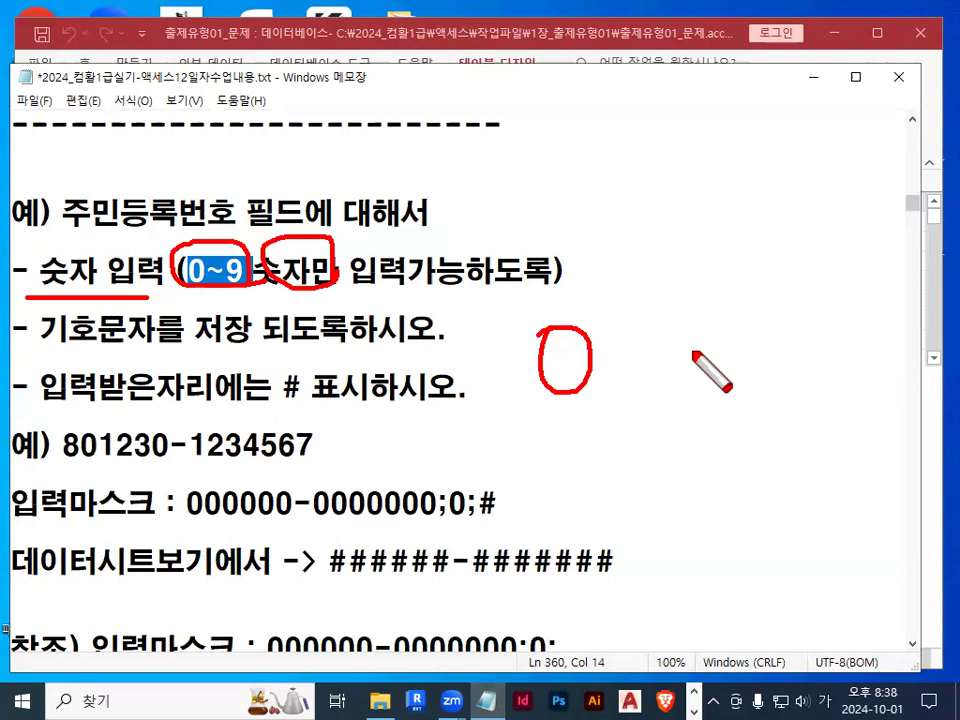
{"action": "key", "text": "Escape"}
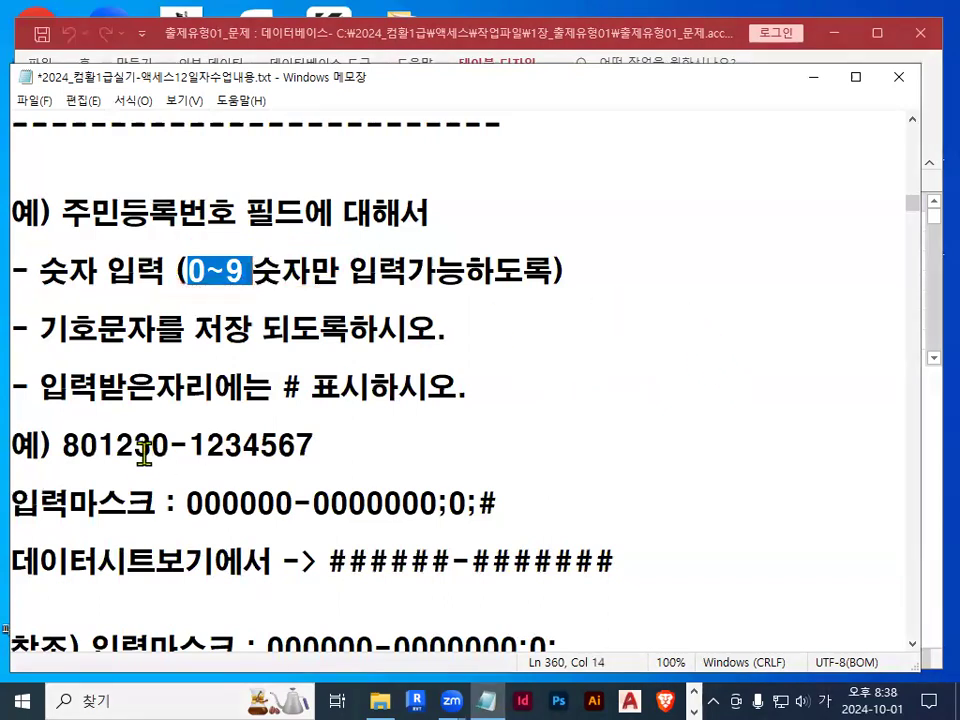
Match both digit groups of the sample number with 000000 and 0000000 in the 입력마스크 line by highlighting them
{"action": "left_click_drag", "start_coordinate": [64, 446], "coordinate": [290, 418]}
{"action": "scroll", "coordinate": [221, 537], "scroll_direction": "down", "scroll_amount": 1}
{"action": "left_click", "coordinate": [64, 358]}
{"action": "left_click_drag", "start_coordinate": [64, 358], "coordinate": [150, 358]}
{"action": "left_click_drag", "start_coordinate": [187, 416], "coordinate": [298, 416]}
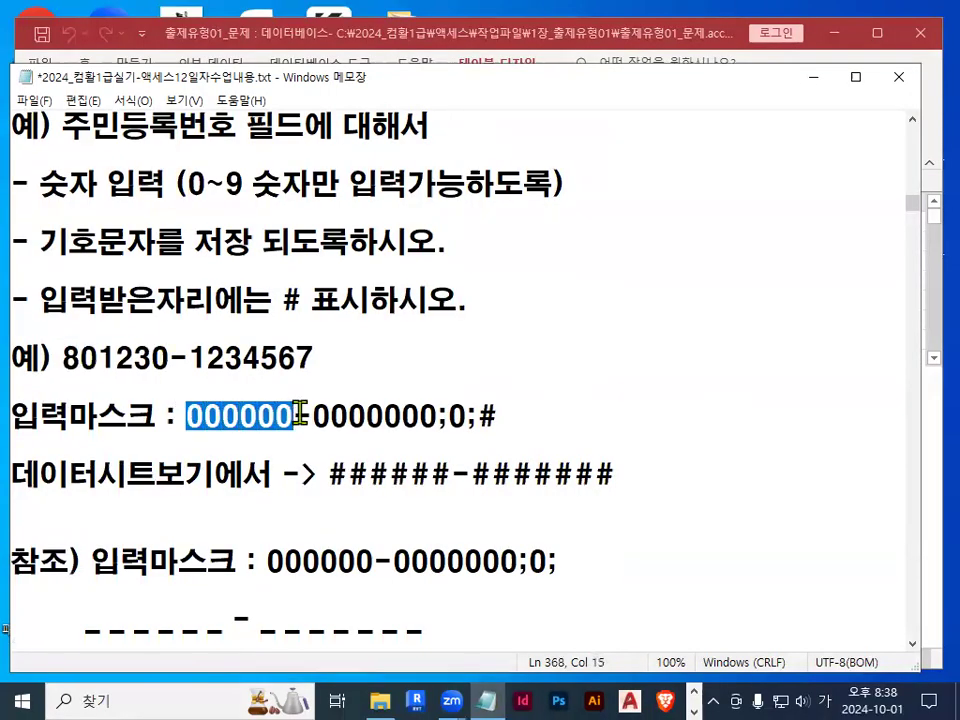
{"action": "left_click_drag", "start_coordinate": [196, 358], "coordinate": [313, 360]}
{"action": "left_click_drag", "start_coordinate": [314, 416], "coordinate": [440, 418]}
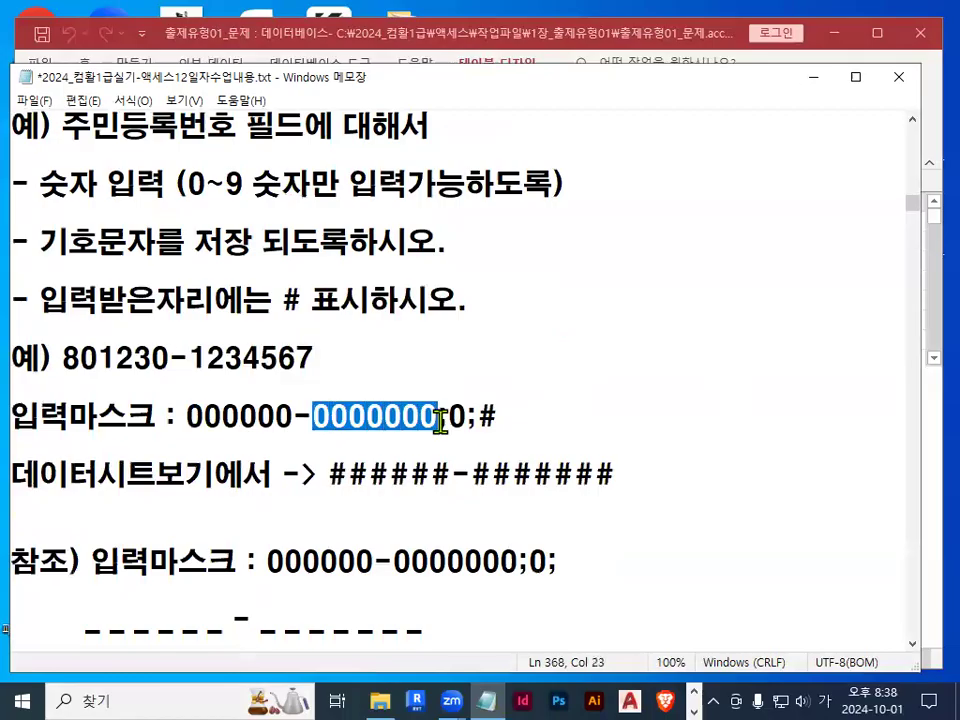
{"action": "left_click", "coordinate": [433, 420]}
Relate 기호문자를 저장 to the sample number's hyphen and the 0 in the mask's second section by highlighting each
{"action": "left_click_drag", "start_coordinate": [40, 243], "coordinate": [265, 243]}
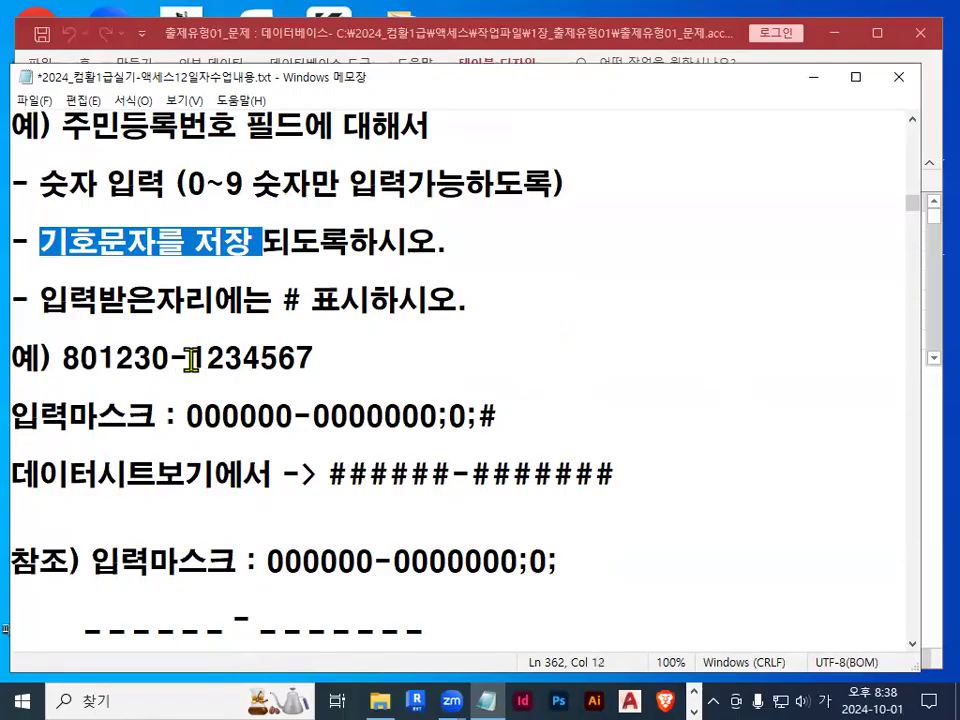
{"action": "left_click_drag", "start_coordinate": [173, 359], "coordinate": [190, 360]}
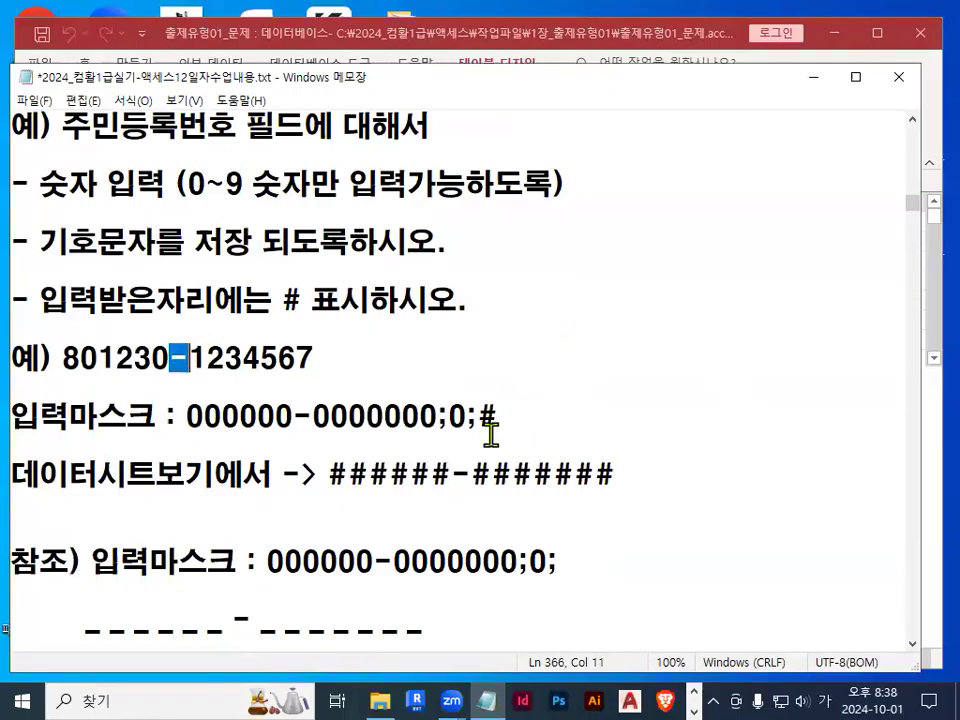
{"action": "left_click_drag", "start_coordinate": [448, 416], "coordinate": [466, 416]}
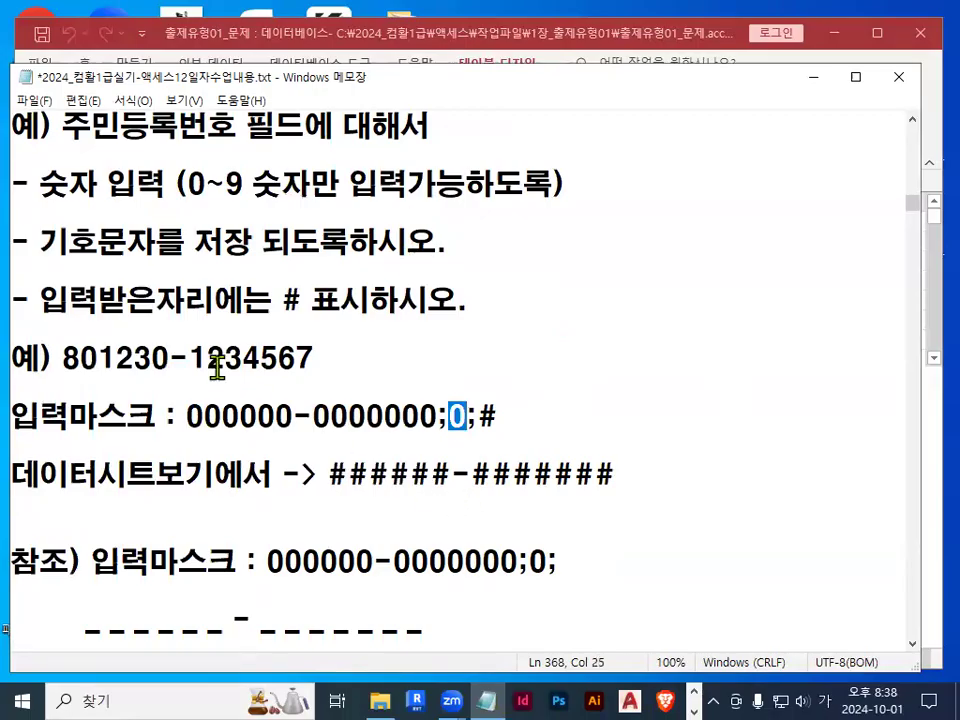
Relate the 입력받은자리에는 # requirement to the final # of the input mask by highlighting both
{"action": "left_click_drag", "start_coordinate": [40, 300], "coordinate": [245, 300]}
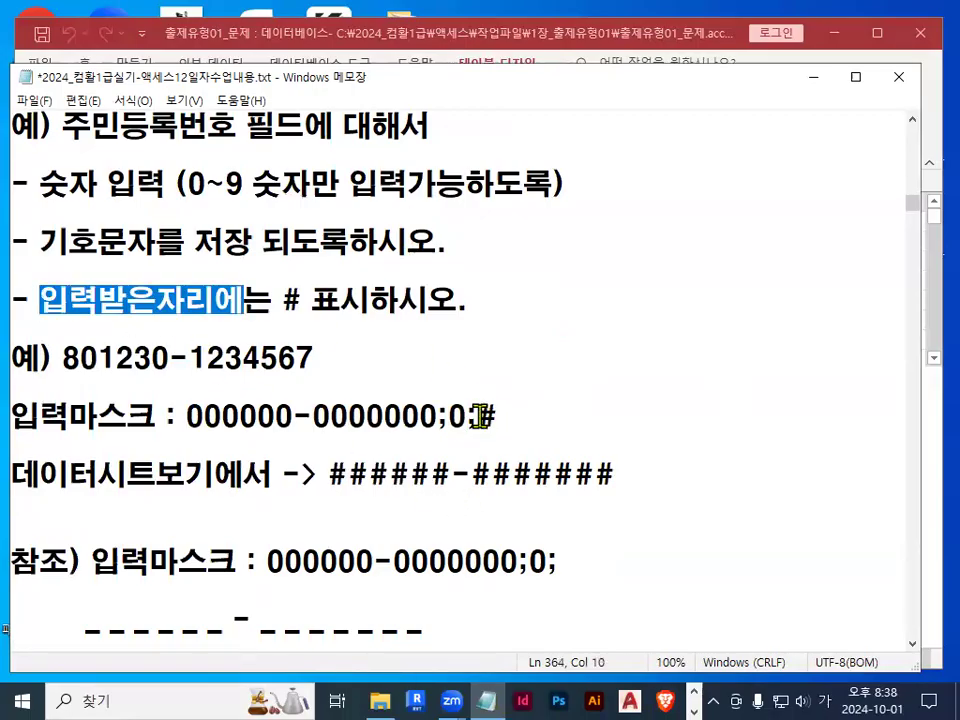
{"action": "left_click_drag", "start_coordinate": [484, 416], "coordinate": [510, 416]}
{"action": "left_click_drag", "start_coordinate": [280, 300], "coordinate": [303, 300]}
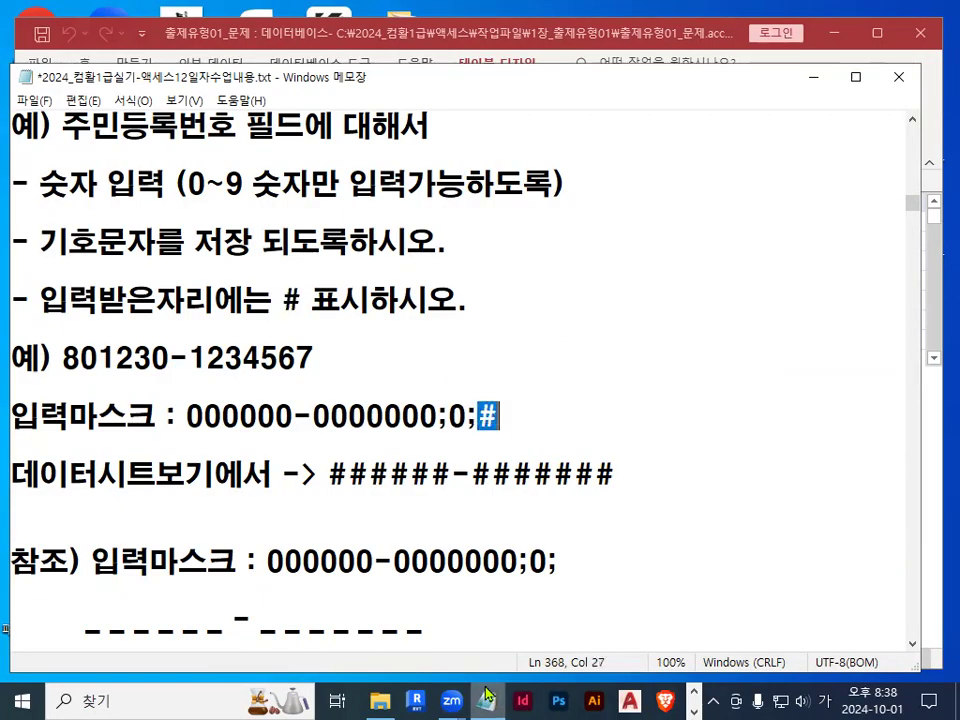
{"action": "left_click", "coordinate": [447, 415]}
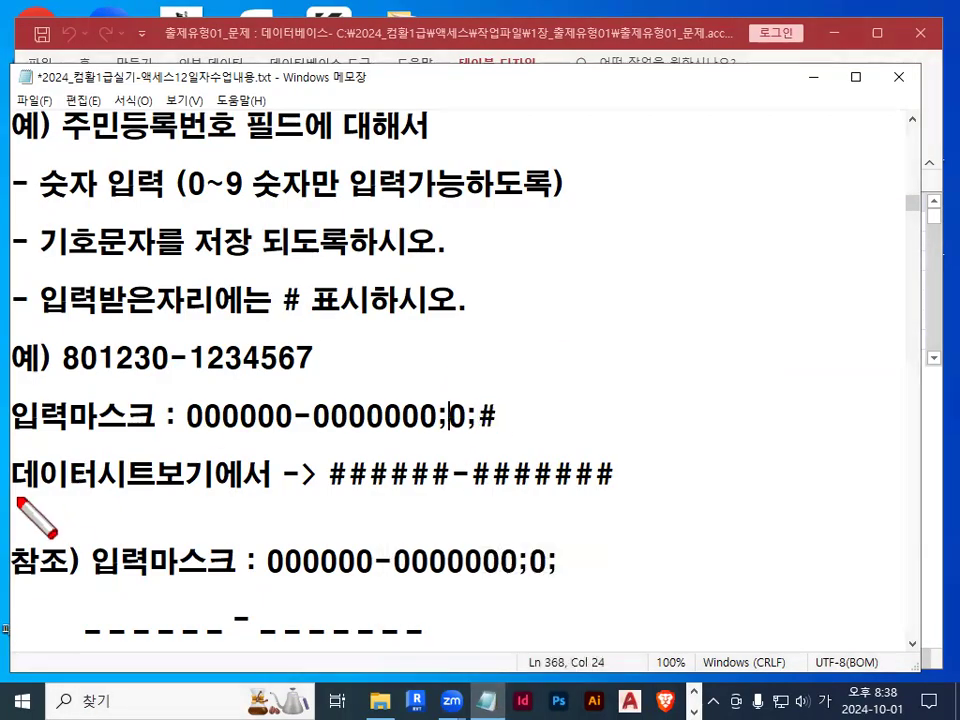
Underline 데이터시트보기 and its row of # placeholders, and clear the marks
{"action": "left_click_drag", "start_coordinate": [17, 491], "coordinate": [223, 494]}
{"action": "left_click_drag", "start_coordinate": [320, 492], "coordinate": [622, 493]}
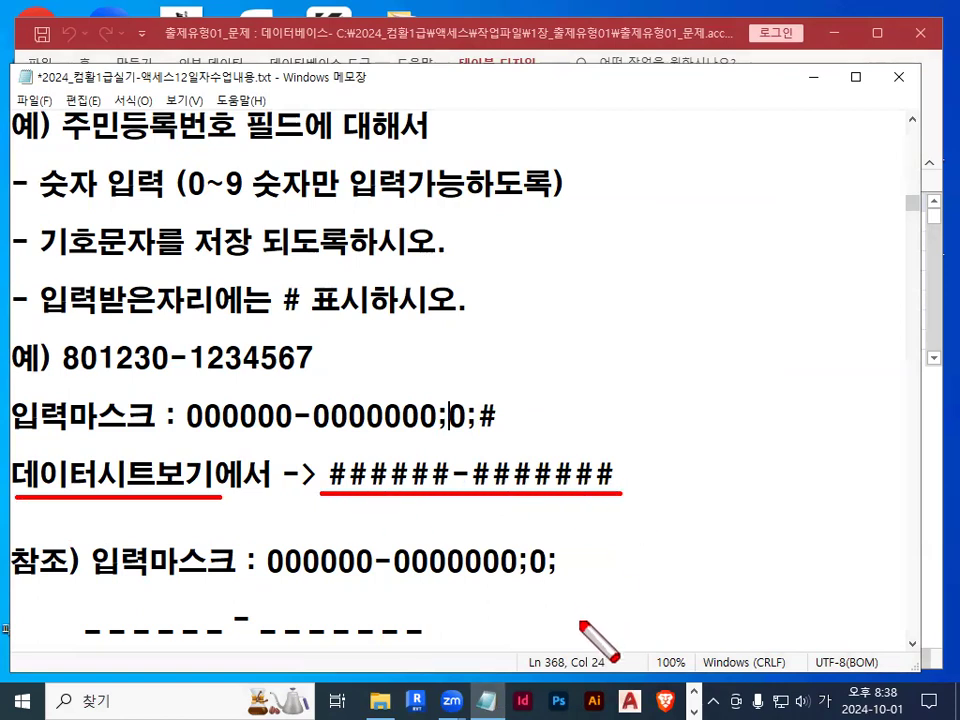
{"action": "key", "text": "Escape"}
Replace the first # in the 데이터시트보기 sample with 1, and restore the #
{"action": "left_click_drag", "start_coordinate": [327, 472], "coordinate": [340, 472]}
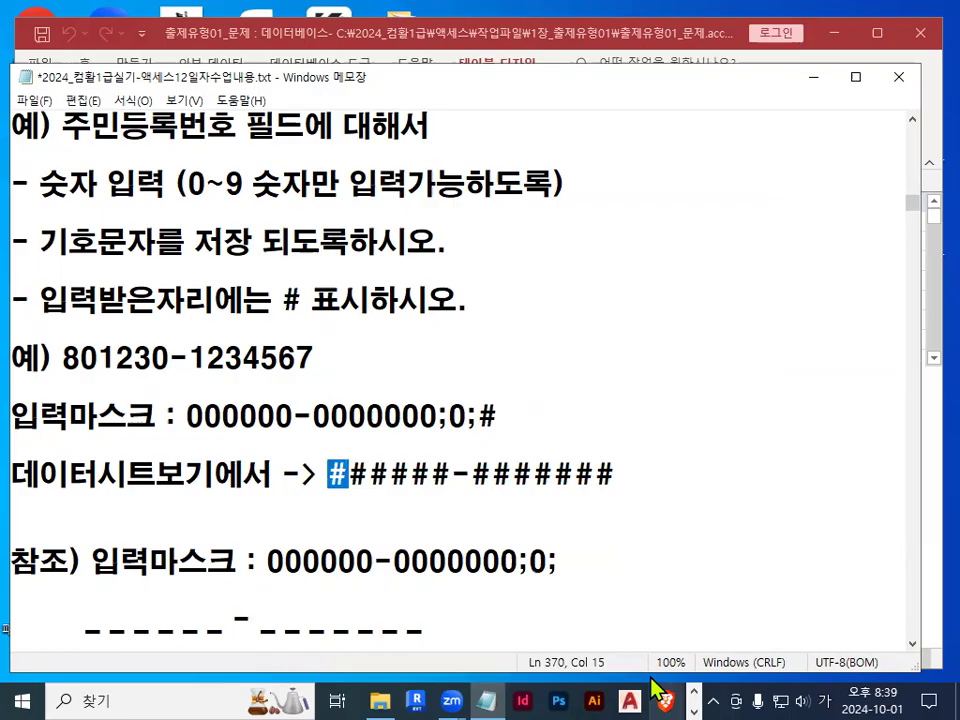
{"action": "type", "text": "1"}
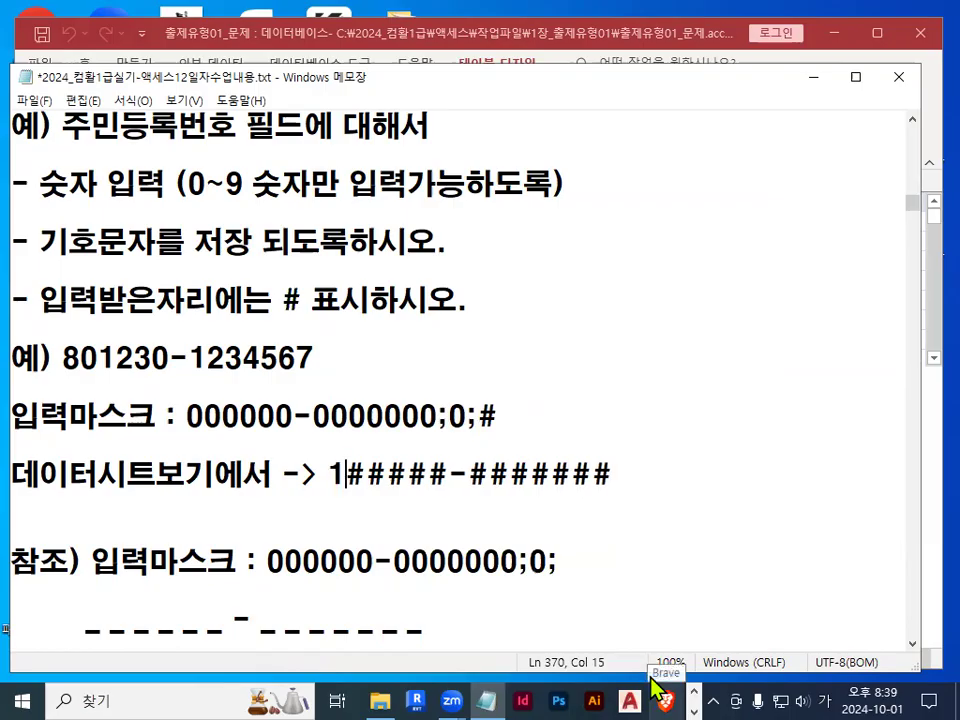
{"action": "left_click_drag", "start_coordinate": [329, 471], "coordinate": [342, 460]}
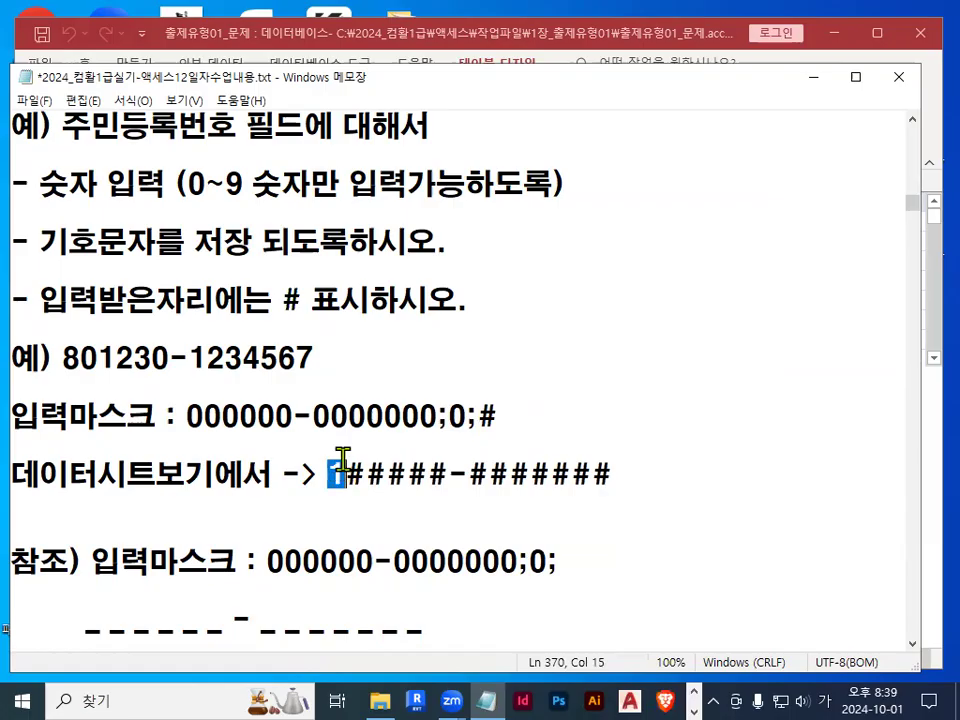
{"action": "type", "text": "#"}
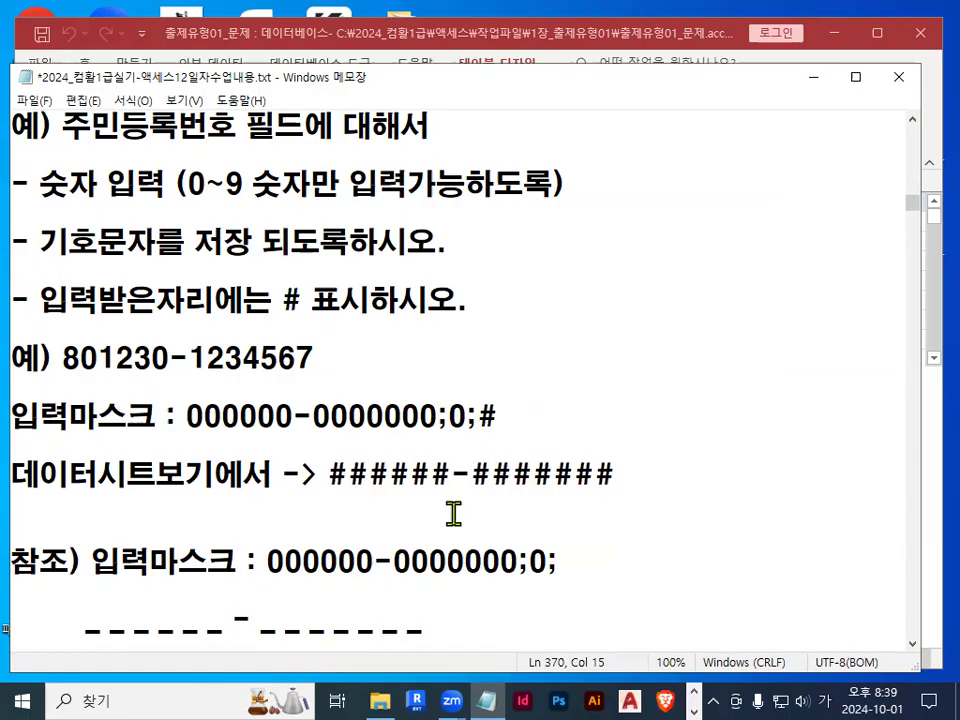
{"action": "scroll", "coordinate": [210, 550], "scroll_direction": "down", "scroll_amount": 1}
{"action": "mouse_move", "coordinate": [80, 482]}
{"action": "left_mouse_down"}
{"action": "mouse_move", "coordinate": [242, 492]}
{"action": "mouse_move", "coordinate": [388, 484]}
{"action": "left_mouse_up"}
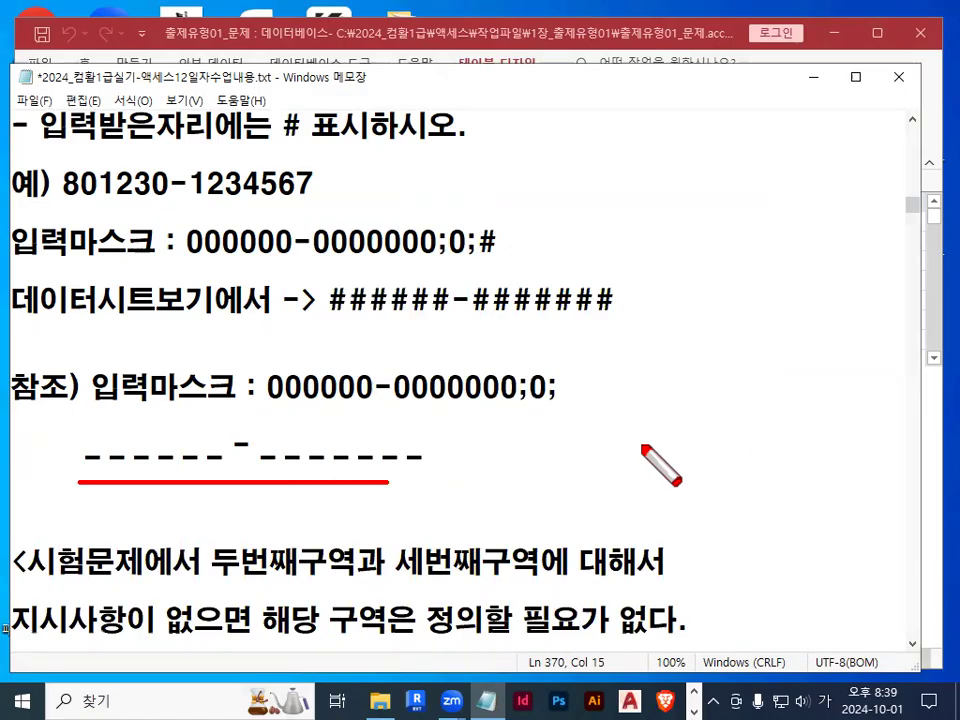
{"action": "key", "text": "Escape"}
Review the 첫번째 구역 mask symbols in the notes, covering 숫자, 문자 and 영문입력시 대/소문자 변환
{"action": "scroll", "coordinate": [438, 412], "scroll_direction": "up", "scroll_amount": 5}
{"action": "scroll", "coordinate": [438, 412], "scroll_direction": "up", "scroll_amount": 6}
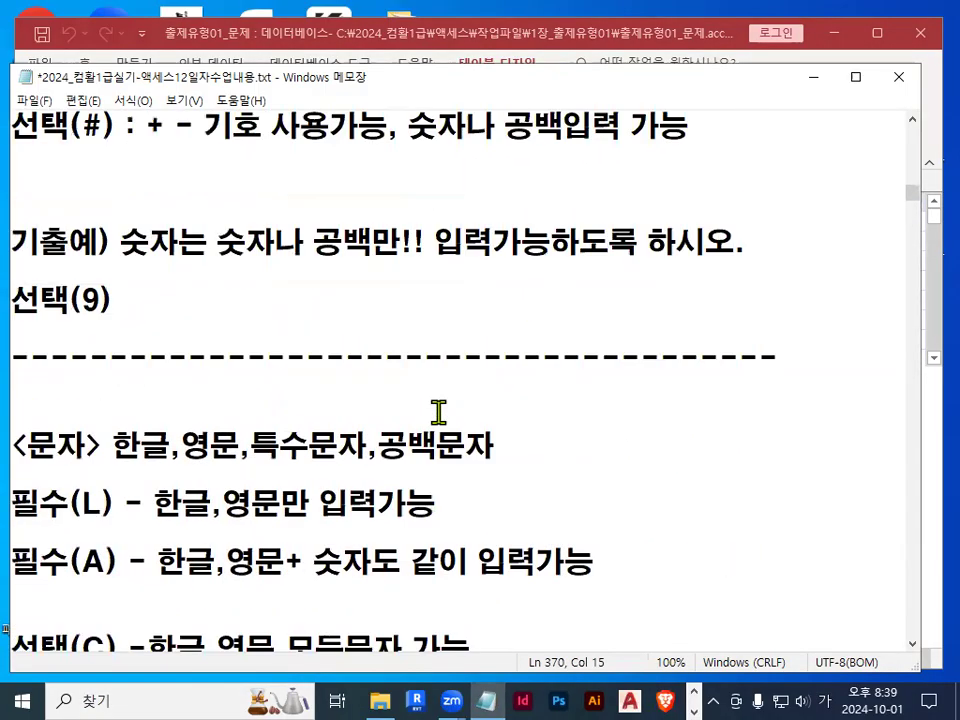
{"action": "scroll", "coordinate": [438, 412], "scroll_direction": "up", "scroll_amount": 2}
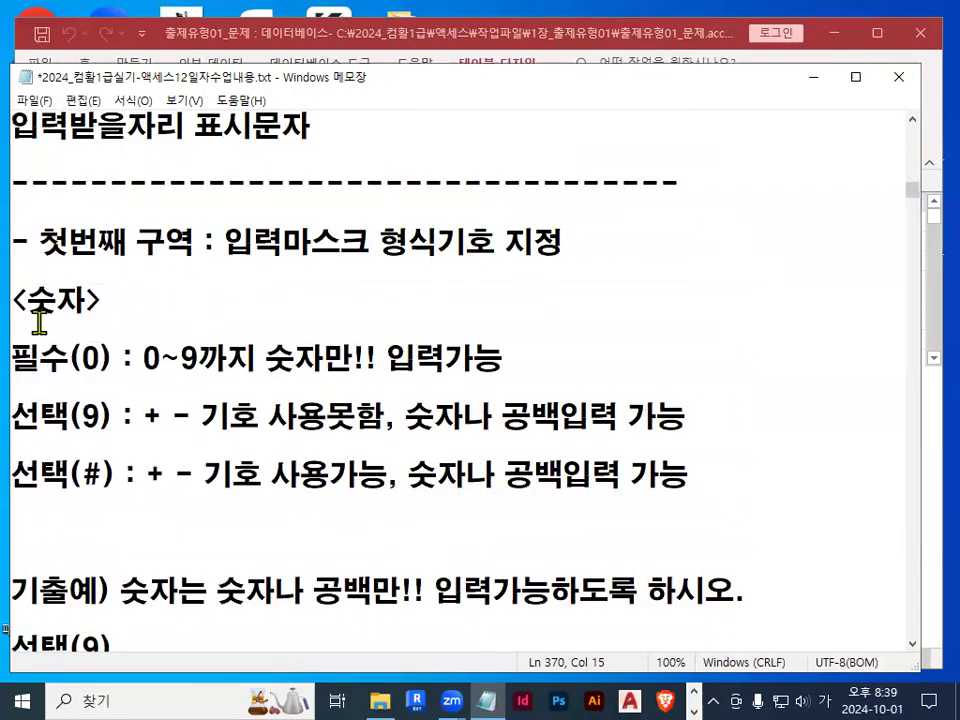
{"action": "scroll", "coordinate": [241, 535], "scroll_direction": "down", "scroll_amount": 1}
{"action": "left_click", "coordinate": [241, 535]}
{"action": "scroll", "coordinate": [241, 535], "scroll_direction": "down", "scroll_amount": 3}
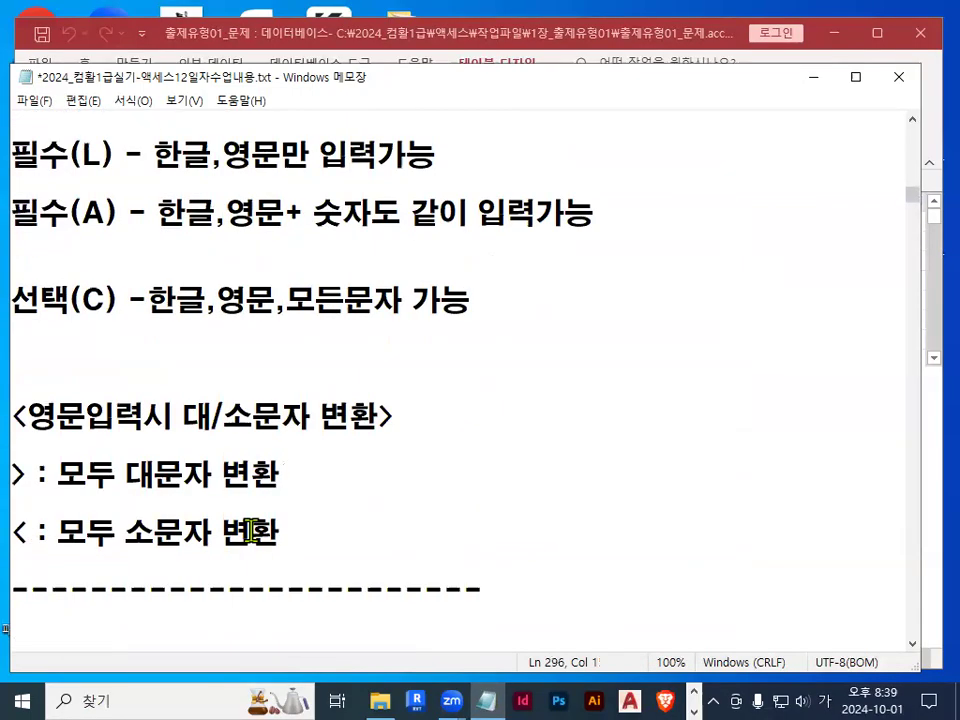
Review the notes on input mask characters, case conversion, and when the second and third mask sections may be omitted
{"action": "mouse_move", "coordinate": [588, 380]}
{"action": "left_mouse_down"}
{"action": "mouse_move", "coordinate": [643, 471]}
{"action": "mouse_move", "coordinate": [762, 258]}
{"action": "mouse_move", "coordinate": [590, 432]}
{"action": "left_mouse_up"}
{"action": "key", "text": "Escape"}
{"action": "scroll", "coordinate": [604, 345], "scroll_direction": "down", "scroll_amount": 1}
{"action": "scroll", "coordinate": [617, 328], "scroll_direction": "down", "scroll_amount": 3}
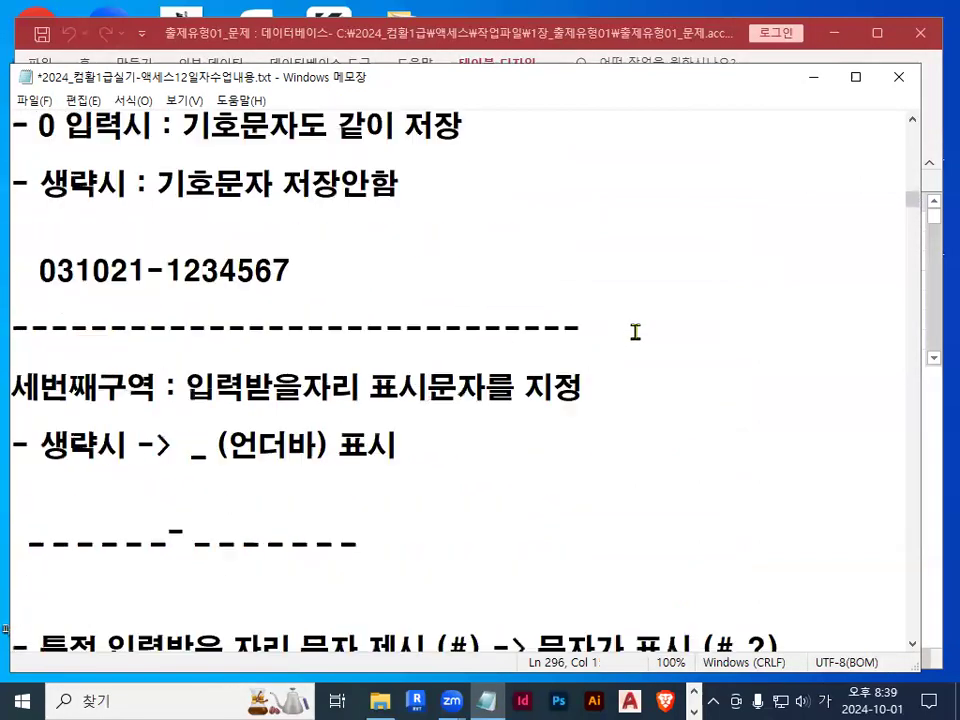
{"action": "scroll", "coordinate": [635, 332], "scroll_direction": "down", "scroll_amount": 5}
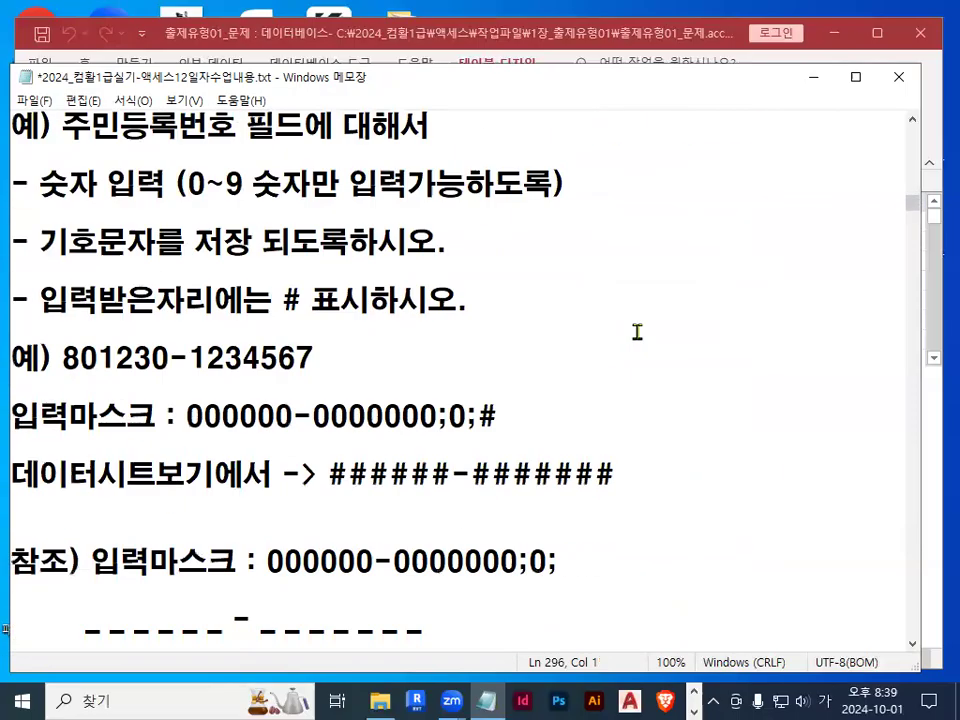
{"action": "left_click_drag", "start_coordinate": [201, 475], "coordinate": [541, 478]}
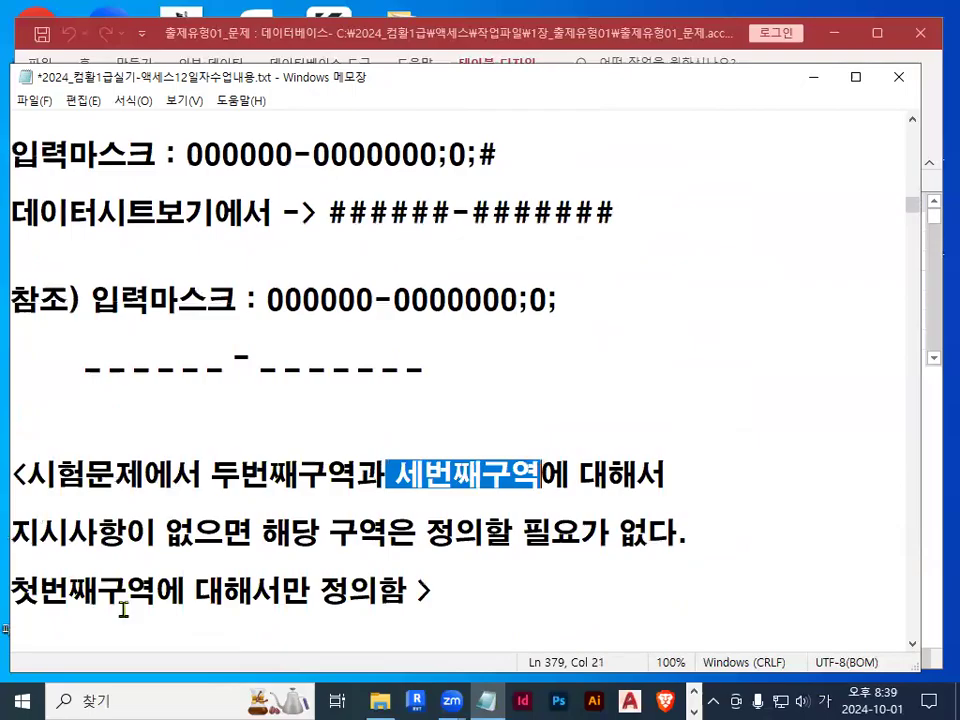
{"action": "left_click_drag", "start_coordinate": [15, 532], "coordinate": [262, 533]}
{"action": "scroll", "coordinate": [285, 489], "scroll_direction": "down", "scroll_amount": 1}
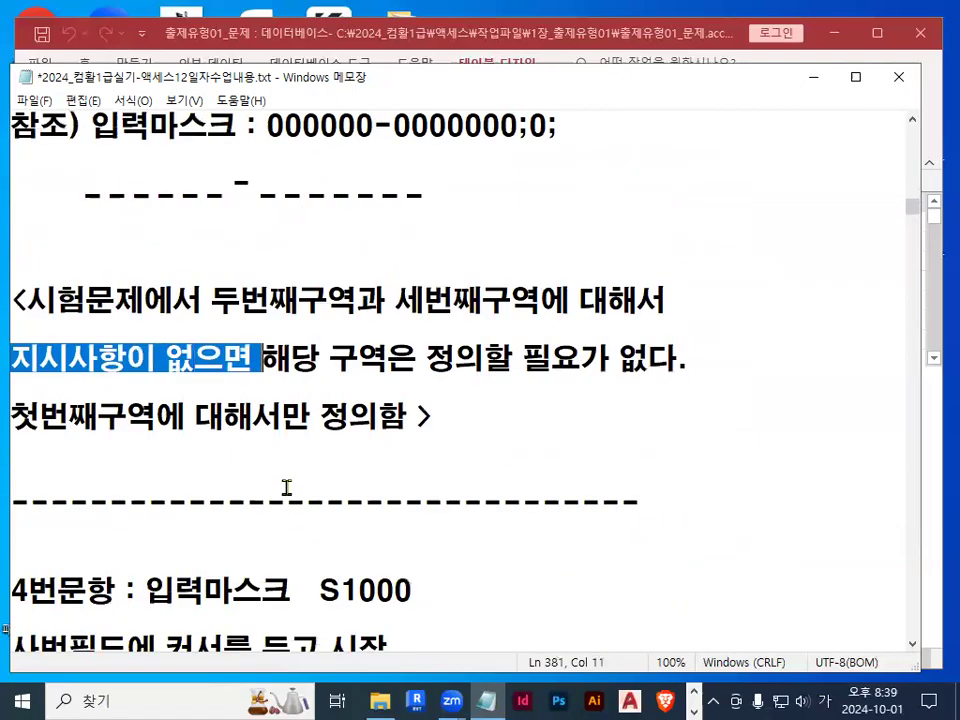
{"action": "left_click_drag", "start_coordinate": [264, 360], "coordinate": [684, 360]}
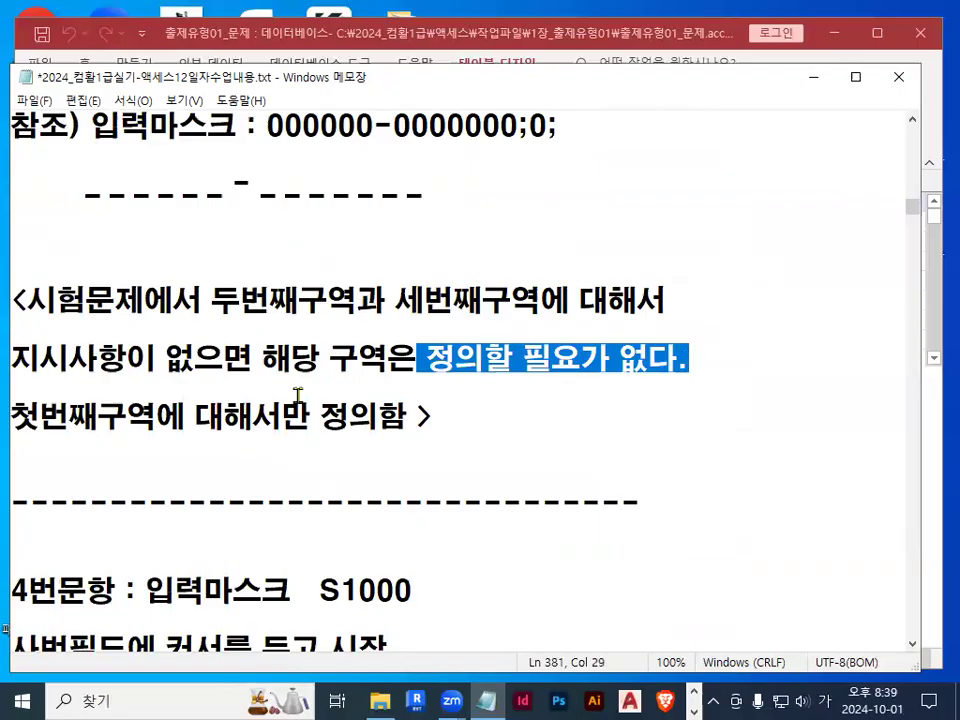
{"action": "left_click", "coordinate": [22, 410]}
{"action": "left_click", "coordinate": [470, 441], "text": "shift"}
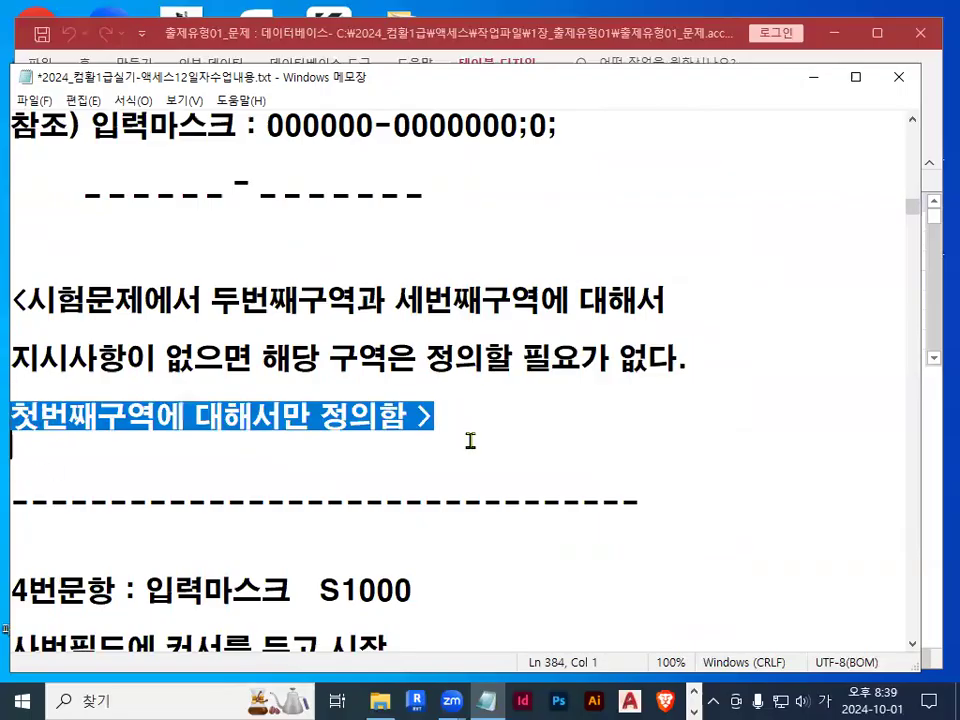
Return to Access and open the input mask property of the 사번 field in the 업무평가 table for editing
{"action": "left_click", "coordinate": [814, 77]}
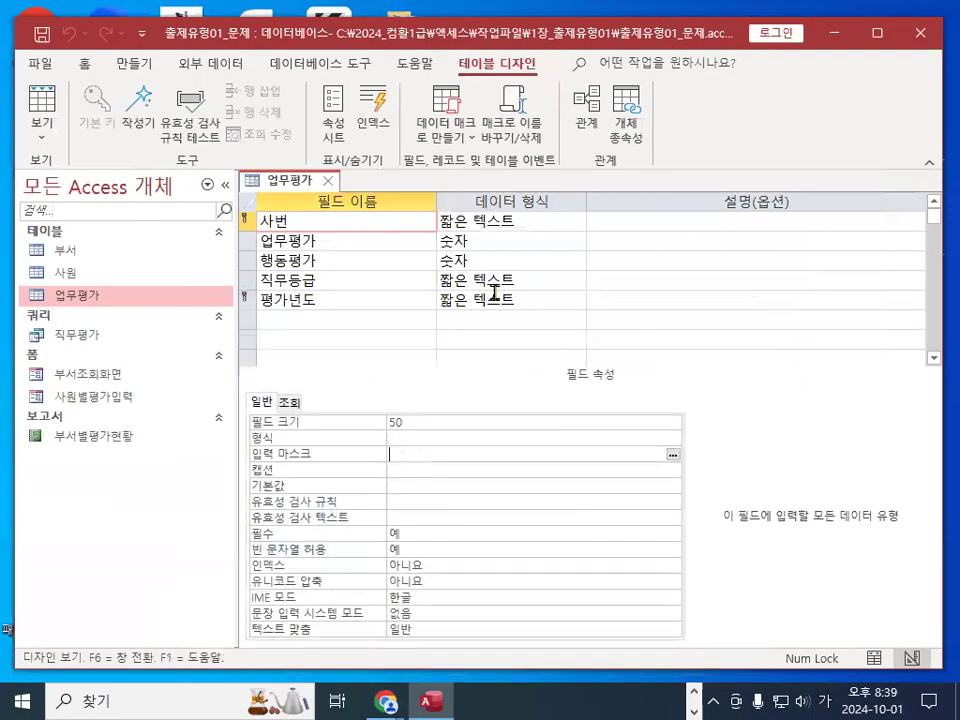
{"action": "left_click", "coordinate": [335, 222]}
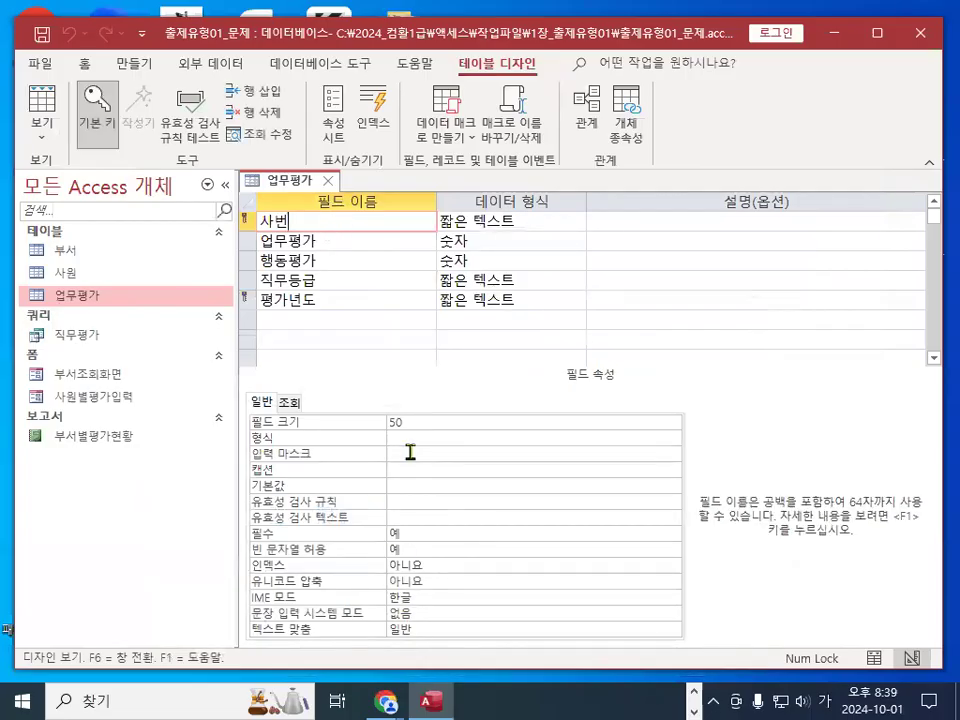
{"action": "left_click", "coordinate": [407, 453]}
{"action": "left_click_drag", "start_coordinate": [429, 451], "coordinate": [428, 457]}
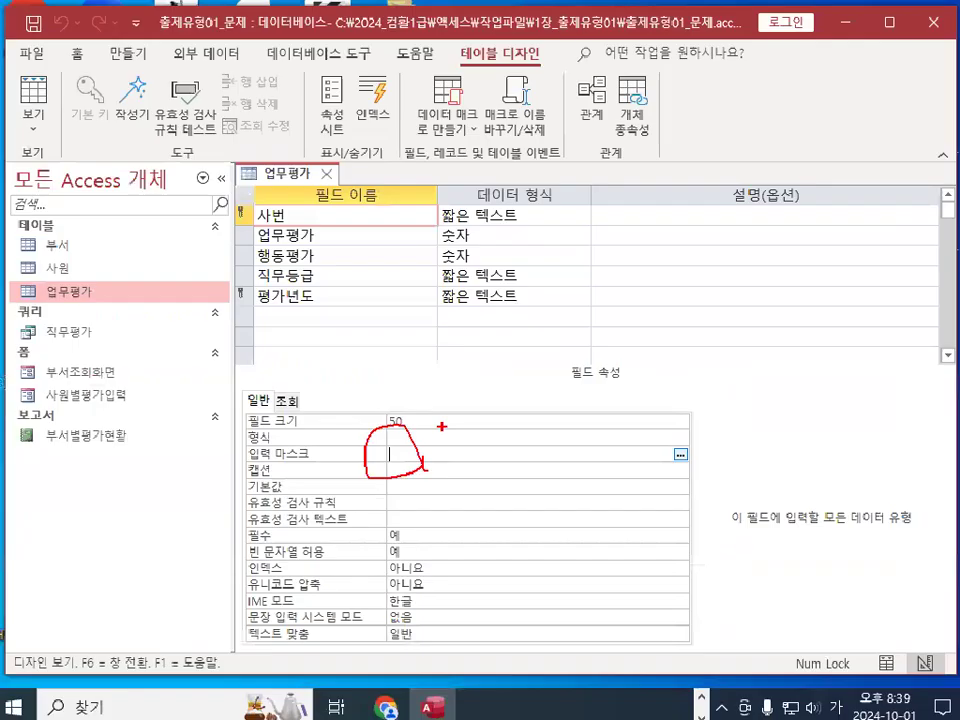
{"action": "left_click", "coordinate": [396, 455]}
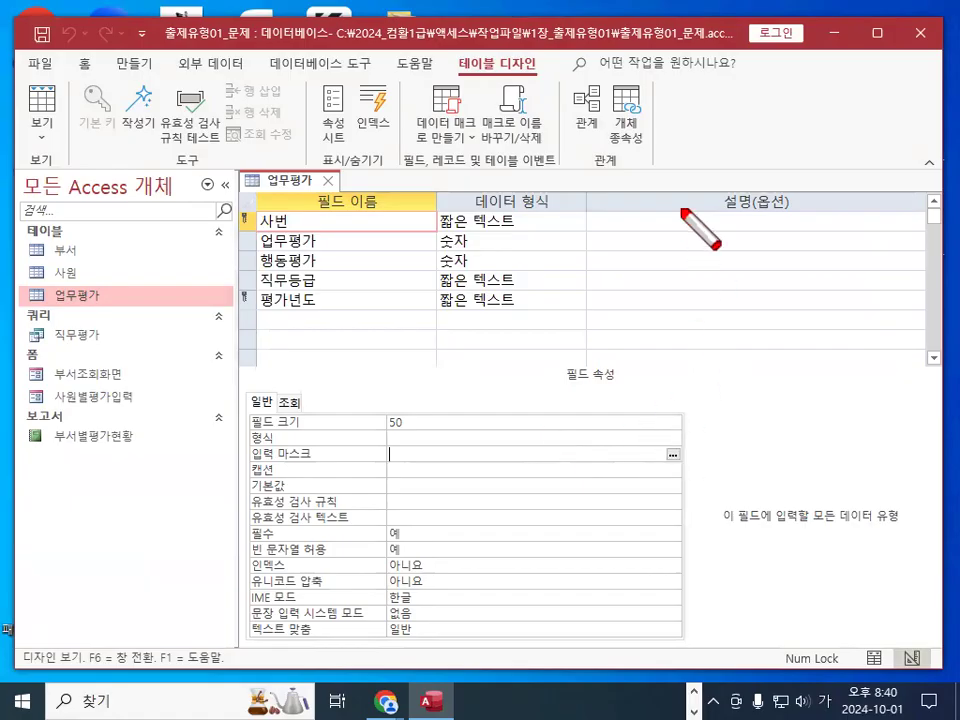
{"action": "left_click_drag", "start_coordinate": [680, 208], "coordinate": [768, 296]}
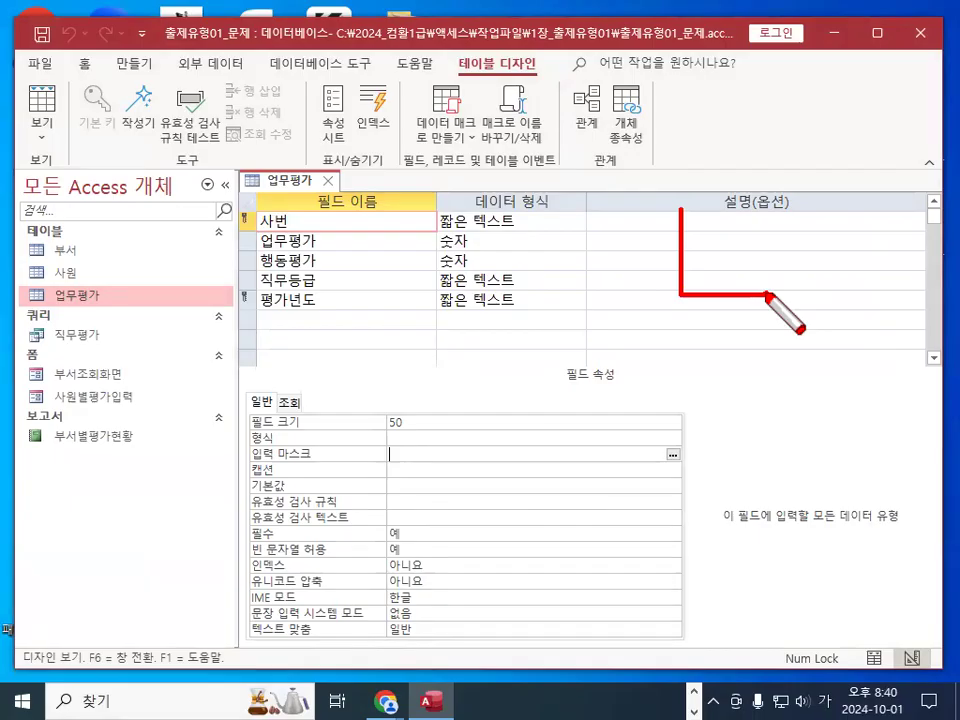
{"action": "mouse_move", "coordinate": [812, 308]}
{"action": "left_mouse_down"}
{"action": "mouse_move", "coordinate": [632, 253]}
{"action": "mouse_move", "coordinate": [786, 277]}
{"action": "left_mouse_up"}
{"action": "mouse_move", "coordinate": [716, 400]}
{"action": "left_mouse_down"}
{"action": "mouse_move", "coordinate": [717, 503]}
{"action": "mouse_move", "coordinate": [756, 490]}
{"action": "left_mouse_up"}
{"action": "left_click_drag", "start_coordinate": [710, 433], "coordinate": [762, 433]}
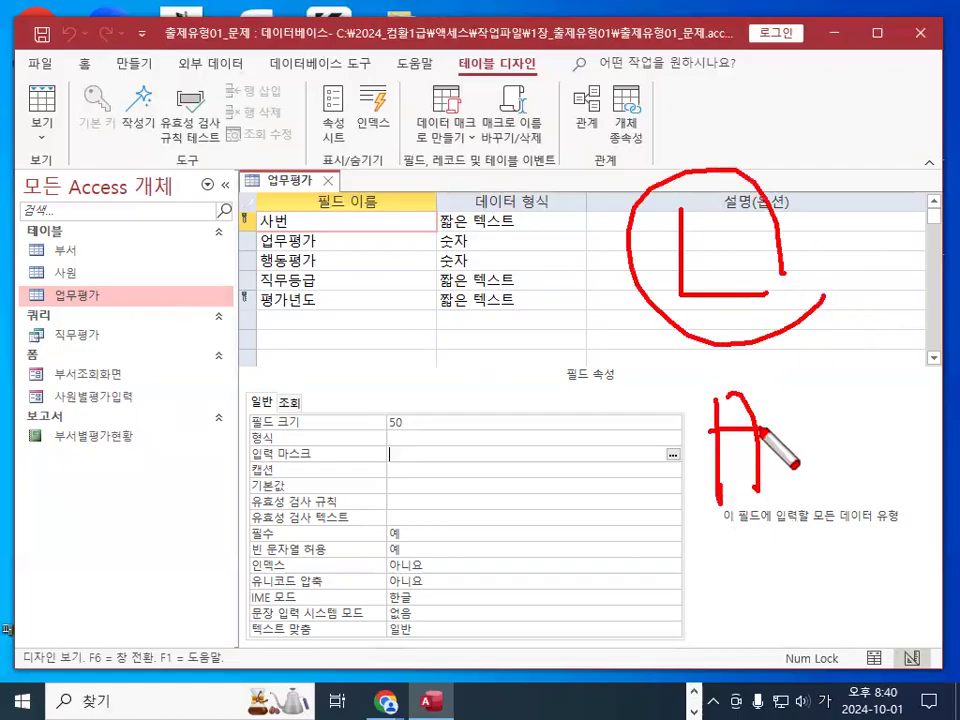
{"action": "left_click_drag", "start_coordinate": [614, 490], "coordinate": [830, 368]}
{"action": "left_click_drag", "start_coordinate": [648, 370], "coordinate": [792, 520]}
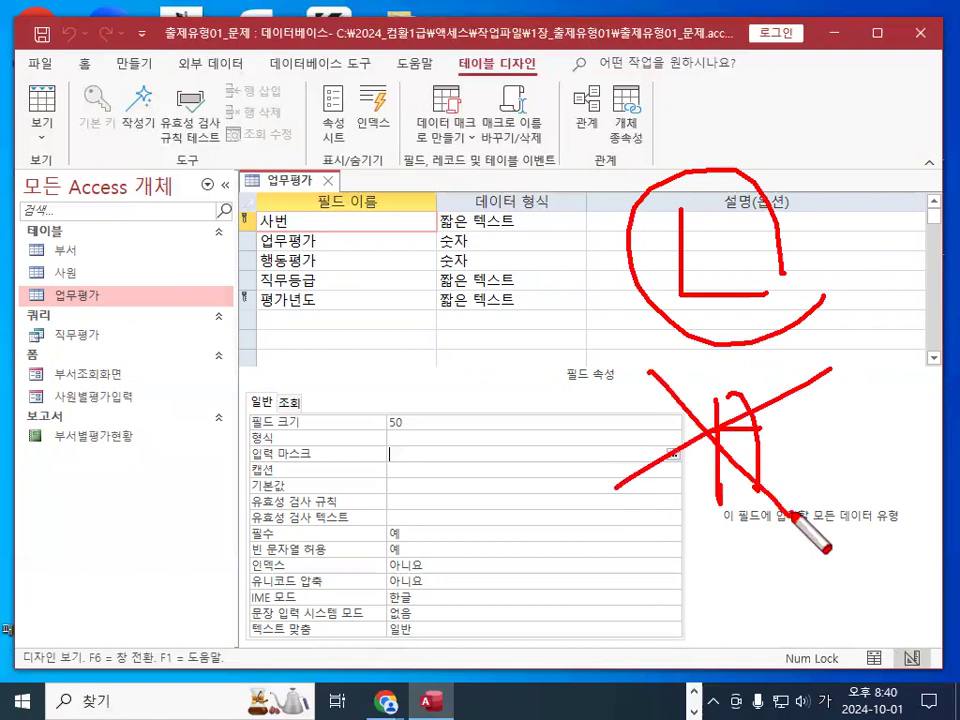
{"action": "key", "text": "e"}
{"action": "mouse_move", "coordinate": [597, 188]}
{"action": "left_mouse_down"}
{"action": "mouse_move", "coordinate": [681, 328]}
{"action": "mouse_move", "coordinate": [711, 333]}
{"action": "left_mouse_up"}
{"action": "mouse_move", "coordinate": [681, 512]}
{"action": "left_mouse_down"}
{"action": "mouse_move", "coordinate": [606, 518]}
{"action": "mouse_move", "coordinate": [739, 518]}
{"action": "left_mouse_up"}
{"action": "left_click_drag", "start_coordinate": [820, 407], "coordinate": [821, 538]}
{"action": "left_click_drag", "start_coordinate": [821, 410], "coordinate": [862, 536]}
{"action": "left_click_drag", "start_coordinate": [825, 478], "coordinate": [861, 479]}
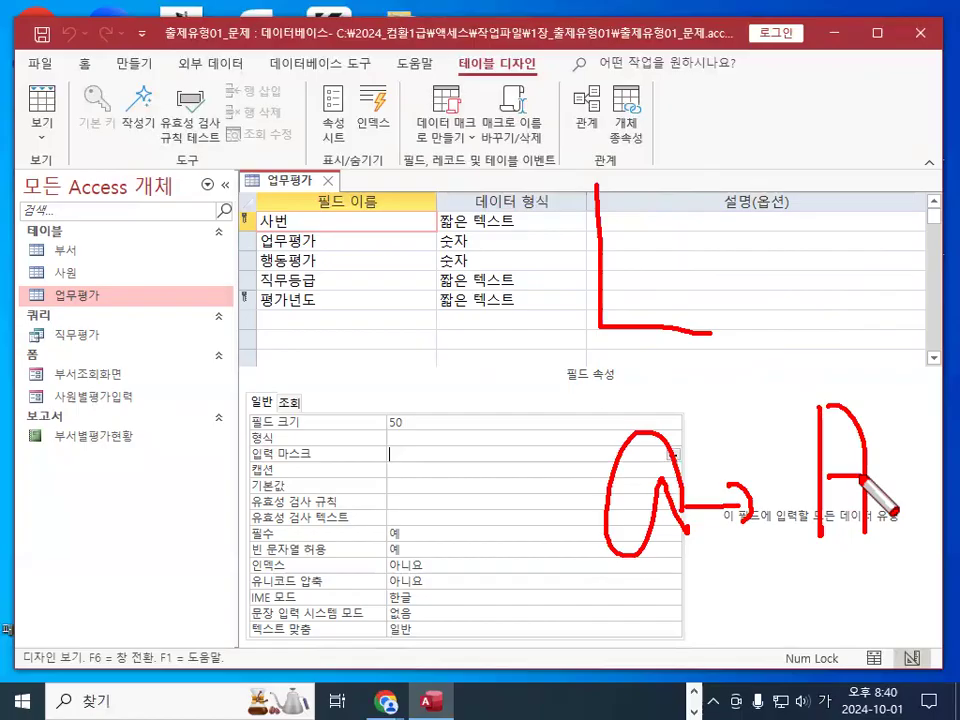
{"action": "left_click_drag", "start_coordinate": [497, 190], "coordinate": [472, 340]}
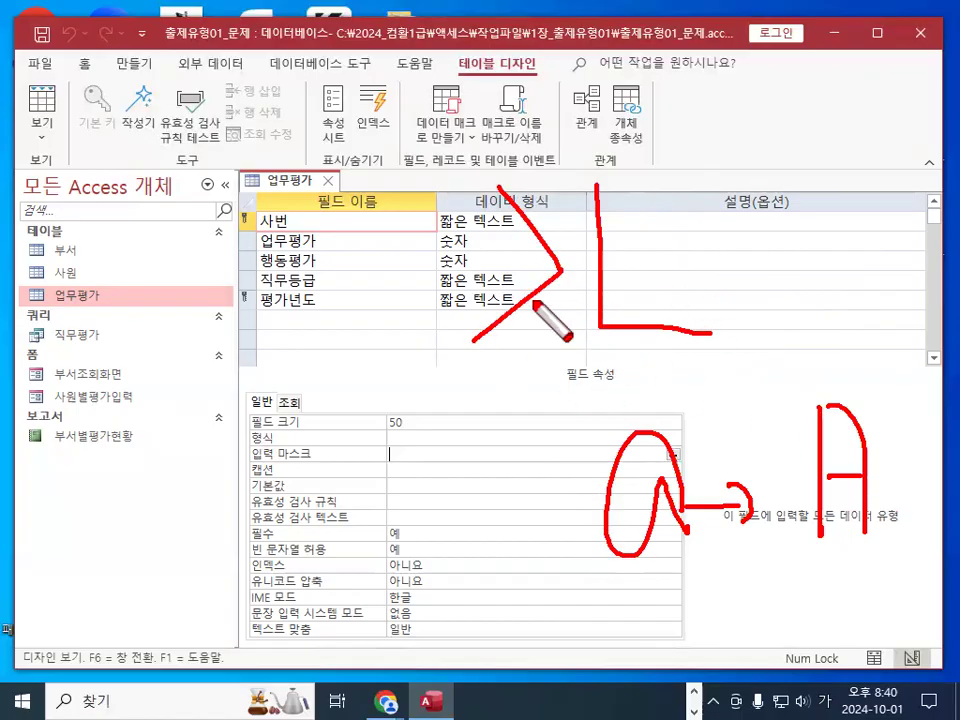
{"action": "key", "text": "Escape"}
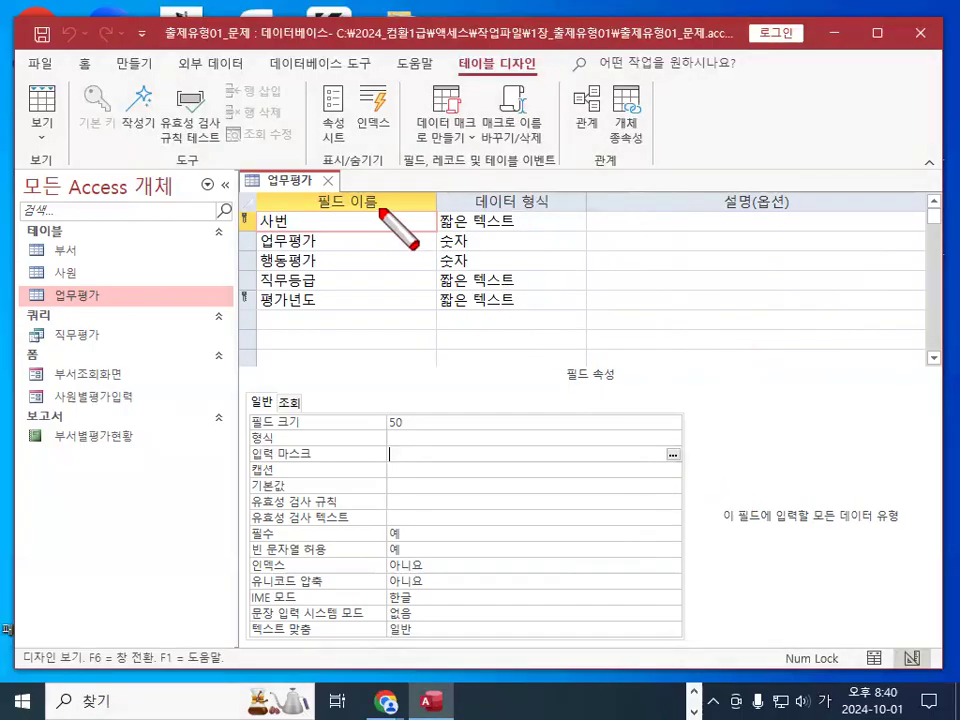
{"action": "left_click_drag", "start_coordinate": [380, 188], "coordinate": [450, 305]}
{"action": "mouse_move", "coordinate": [465, 188]}
{"action": "left_mouse_down"}
{"action": "mouse_move", "coordinate": [489, 317]}
{"action": "mouse_move", "coordinate": [468, 343]}
{"action": "left_mouse_up"}
{"action": "left_click_drag", "start_coordinate": [638, 203], "coordinate": [597, 273]}
{"action": "left_click_drag", "start_coordinate": [602, 213], "coordinate": [638, 284]}
{"action": "mouse_move", "coordinate": [343, 397]}
{"action": "left_mouse_down"}
{"action": "mouse_move", "coordinate": [396, 436]}
{"action": "mouse_move", "coordinate": [355, 528]}
{"action": "left_mouse_up"}
{"action": "left_click_drag", "start_coordinate": [481, 393], "coordinate": [481, 458]}
{"action": "left_click_drag", "start_coordinate": [481, 466], "coordinate": [481, 478]}
{"action": "mouse_move", "coordinate": [481, 393]}
{"action": "left_mouse_down"}
{"action": "mouse_move", "coordinate": [575, 530]}
{"action": "mouse_move", "coordinate": [586, 528]}
{"action": "left_mouse_up"}
{"action": "mouse_move", "coordinate": [650, 508]}
{"action": "left_mouse_down"}
{"action": "mouse_move", "coordinate": [399, 609]}
{"action": "mouse_move", "coordinate": [478, 328]}
{"action": "mouse_move", "coordinate": [625, 538]}
{"action": "left_mouse_up"}
{"action": "key", "text": "Escape"}
{"action": "key", "text": "ctrl+2"}
{"action": "mouse_move", "coordinate": [375, 232]}
{"action": "left_mouse_down"}
{"action": "mouse_move", "coordinate": [447, 296]}
{"action": "mouse_move", "coordinate": [392, 362]}
{"action": "left_mouse_up"}
{"action": "mouse_move", "coordinate": [500, 235]}
{"action": "left_mouse_down"}
{"action": "mouse_move", "coordinate": [498, 321]}
{"action": "mouse_move", "coordinate": [550, 332]}
{"action": "left_mouse_up"}
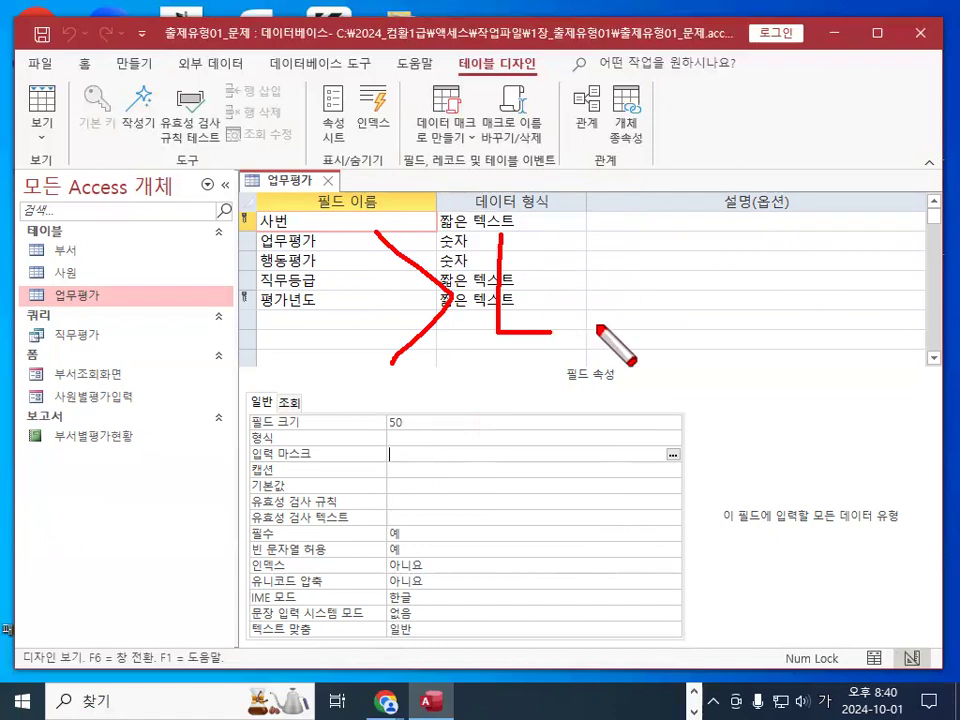
{"action": "mouse_move", "coordinate": [620, 238]}
{"action": "left_mouse_down"}
{"action": "mouse_move", "coordinate": [585, 320]}
{"action": "mouse_move", "coordinate": [622, 240]}
{"action": "mouse_move", "coordinate": [716, 283]}
{"action": "left_mouse_up"}
{"action": "mouse_move", "coordinate": [775, 240]}
{"action": "left_mouse_down"}
{"action": "mouse_move", "coordinate": [754, 294]}
{"action": "mouse_move", "coordinate": [785, 245]}
{"action": "mouse_move", "coordinate": [840, 286]}
{"action": "left_mouse_up"}
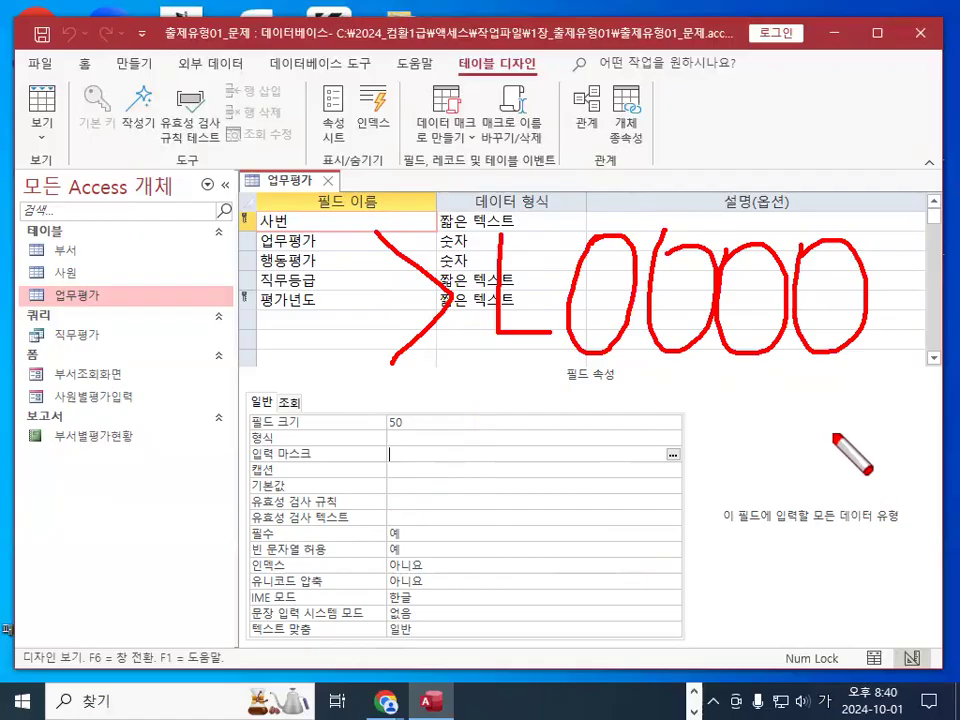
Set the input mask of the 사번 field to >L0000
{"action": "key", "text": "Escape"}
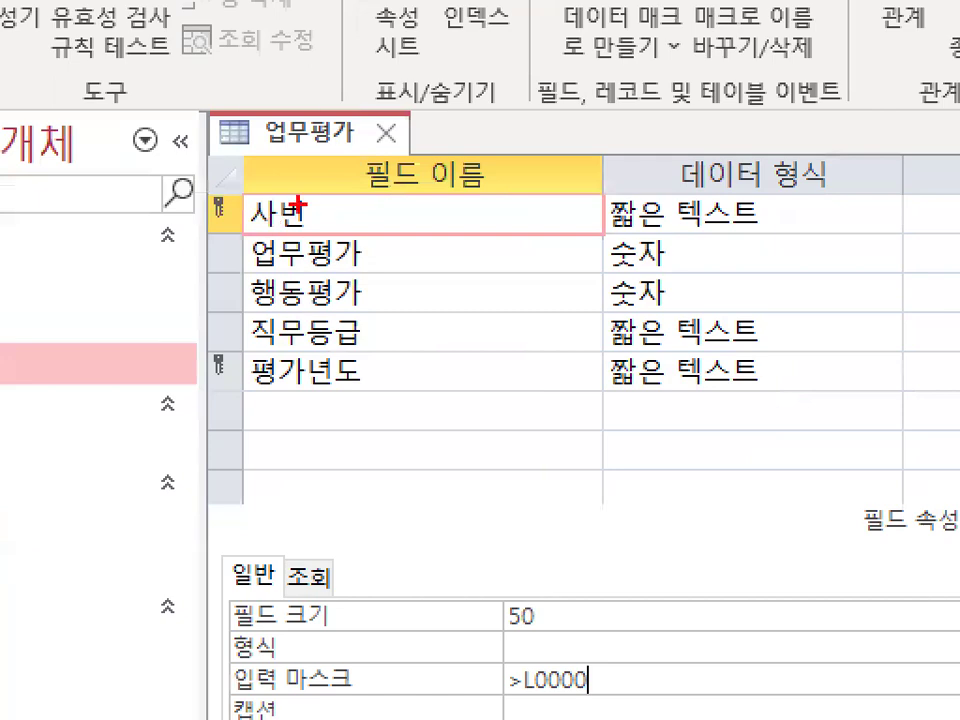
{"action": "mouse_move", "coordinate": [290, 205]}
{"action": "left_mouse_down"}
{"action": "mouse_move", "coordinate": [258, 226]}
{"action": "mouse_move", "coordinate": [310, 211]}
{"action": "left_mouse_up"}
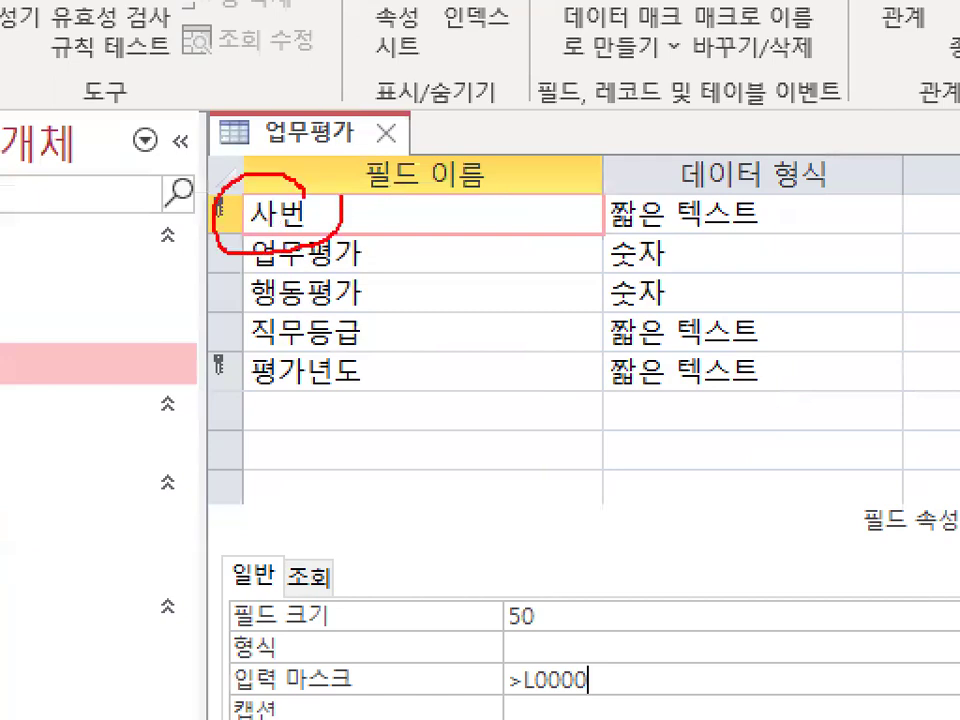
{"action": "key", "text": "Escape"}
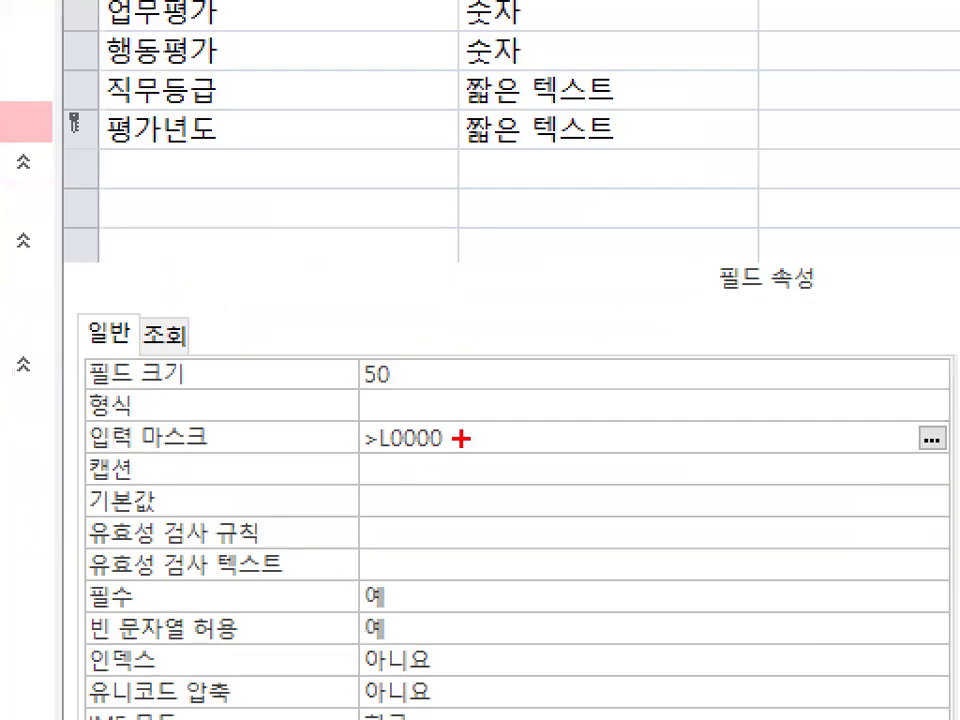
{"action": "left_click_drag", "start_coordinate": [463, 456], "coordinate": [433, 425]}
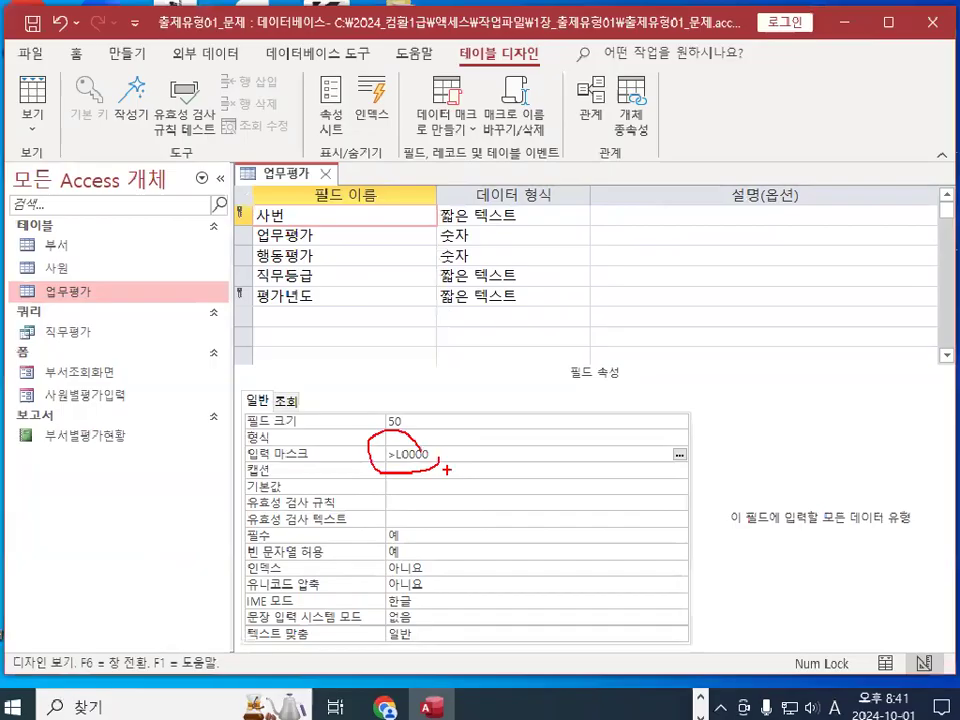
{"action": "key", "text": "Escape"}
{"action": "left_click_drag", "start_coordinate": [520, 445], "coordinate": [275, 420]}
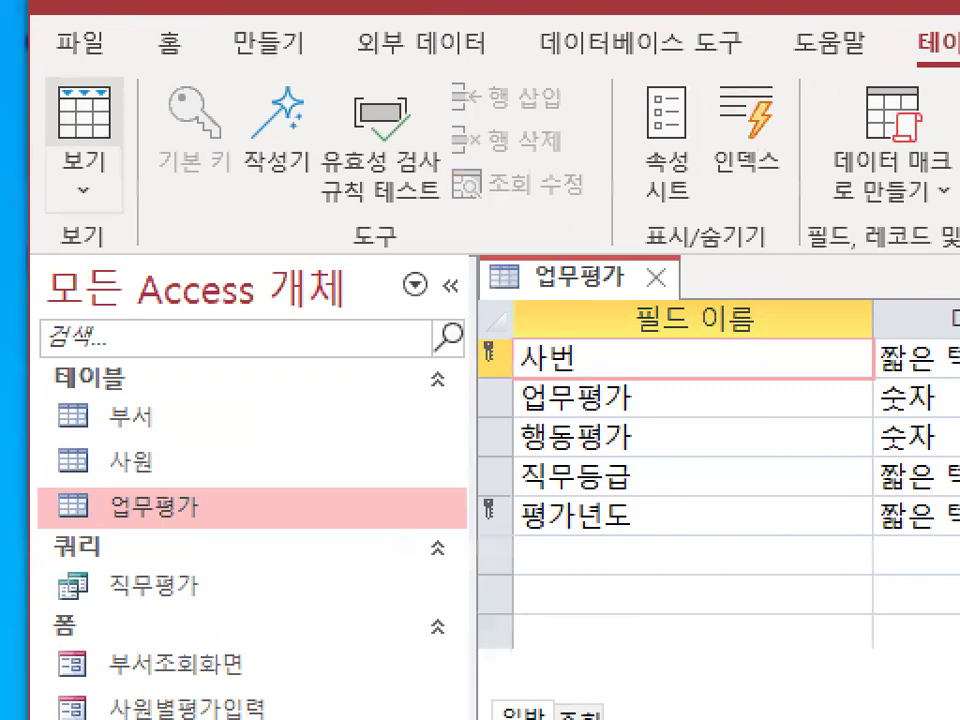
Show the 업무평가 table in Datasheet view and start a new record at its 사번 cell
{"action": "left_click_drag", "start_coordinate": [7, 98], "coordinate": [66, 104]}
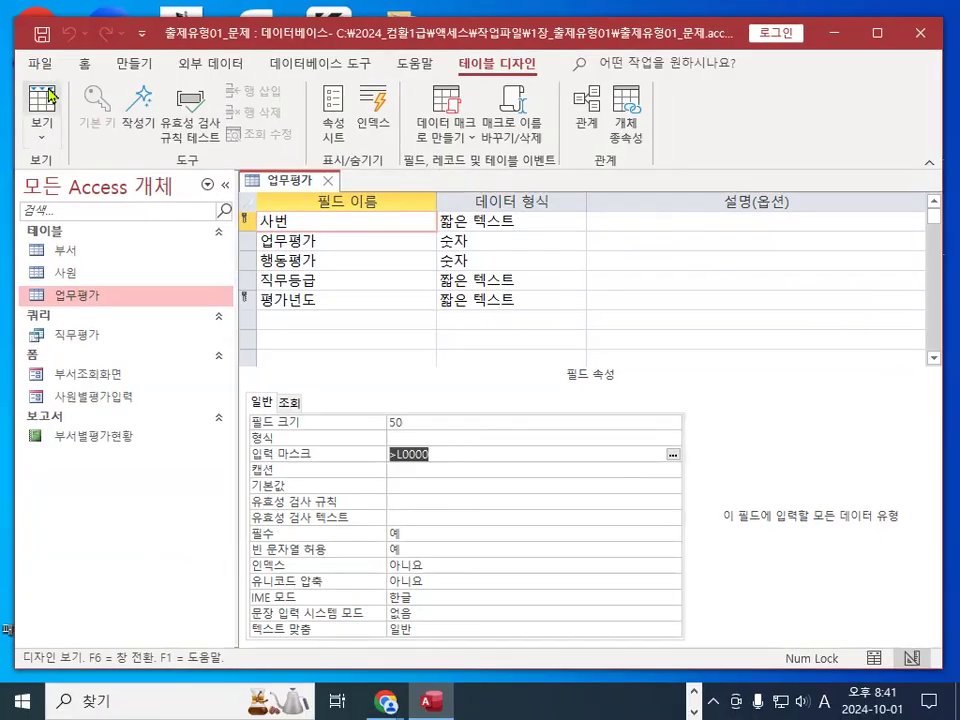
{"action": "left_click", "coordinate": [85, 115]}
{"action": "scroll", "coordinate": [354, 313], "scroll_direction": "down", "scroll_amount": 11}
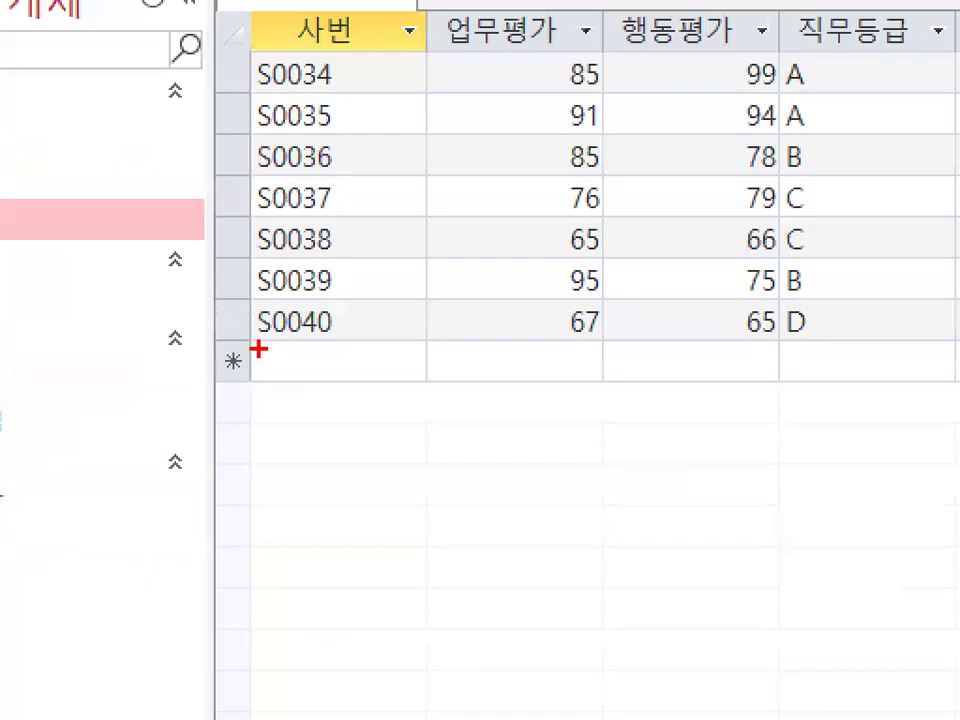
{"action": "left_click_drag", "start_coordinate": [262, 353], "coordinate": [310, 288]}
{"action": "key", "text": "Escape"}
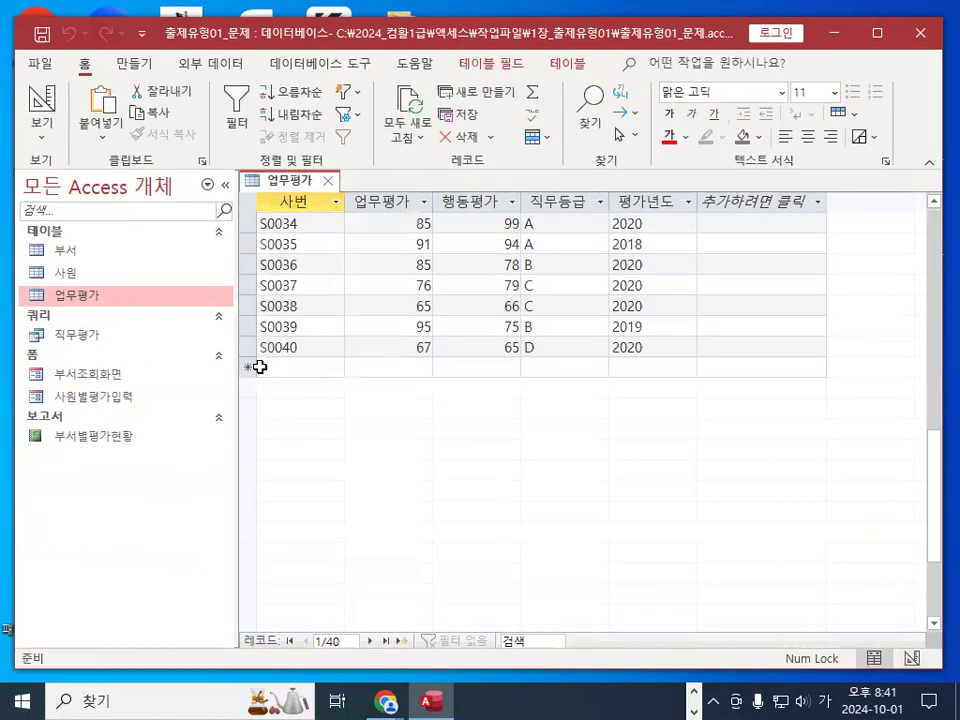
{"action": "left_click", "coordinate": [259, 369]}
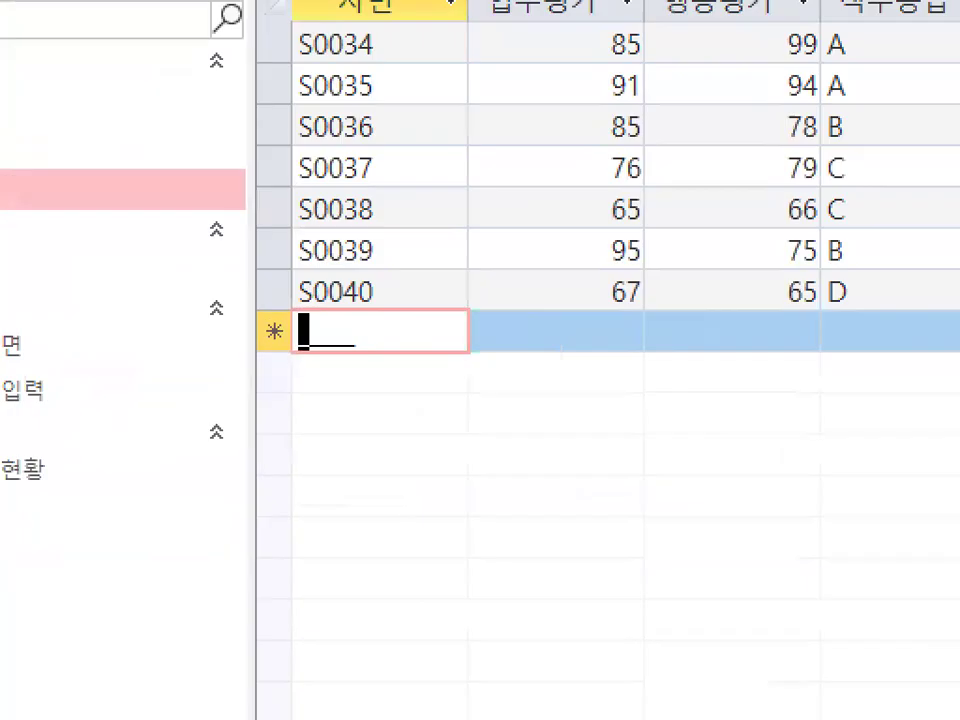
{"action": "left_click", "coordinate": [243, 404]}
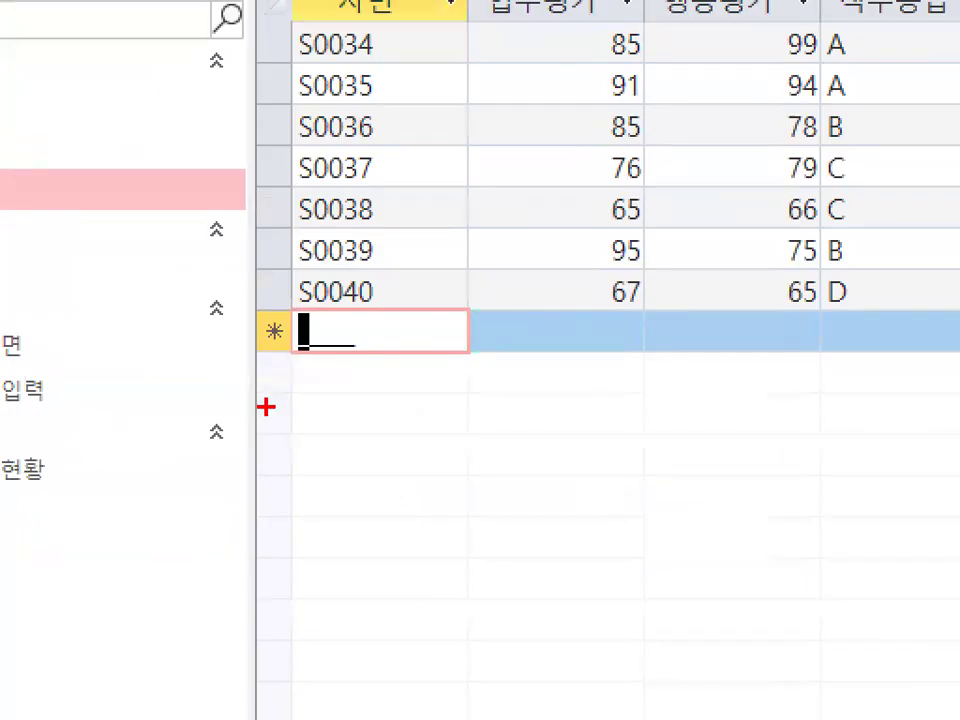
{"action": "key", "text": "Escape"}
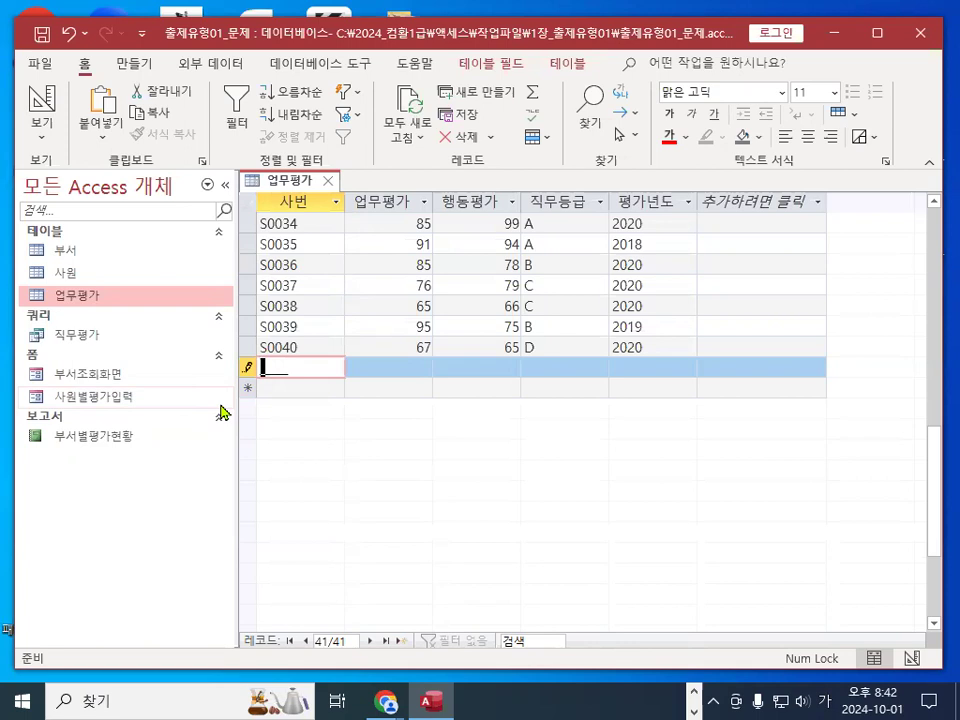
Enter A111 as the 사번 of the new record
{"action": "key", "text": "BackSpace"}
{"action": "key", "text": "BackSpace"}
{"action": "type", "text": "A"}
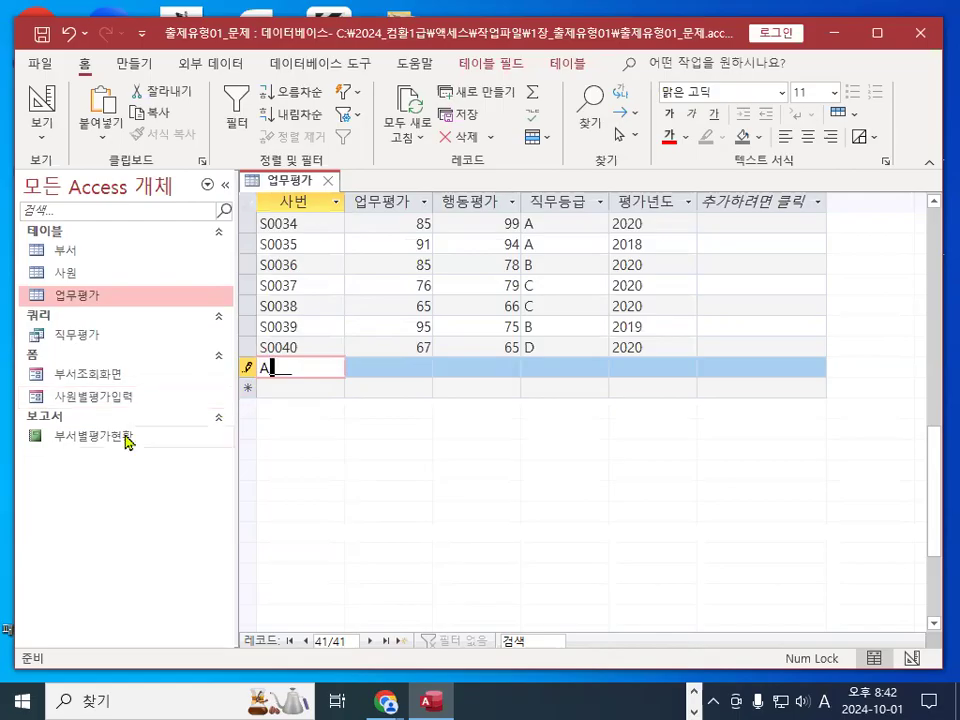
{"action": "mouse_move", "coordinate": [452, 462]}
{"action": "left_mouse_down"}
{"action": "mouse_move", "coordinate": [583, 403]}
{"action": "mouse_move", "coordinate": [596, 433]}
{"action": "left_mouse_up"}
{"action": "left_click", "coordinate": [664, 340]}
{"action": "mouse_move", "coordinate": [664, 460]}
{"action": "left_mouse_down"}
{"action": "mouse_move", "coordinate": [684, 338]}
{"action": "mouse_move", "coordinate": [697, 460]}
{"action": "left_mouse_up"}
{"action": "mouse_move", "coordinate": [668, 400]}
{"action": "left_mouse_down"}
{"action": "mouse_move", "coordinate": [705, 402]}
{"action": "mouse_move", "coordinate": [724, 458]}
{"action": "left_mouse_up"}
{"action": "key", "text": "Escape"}
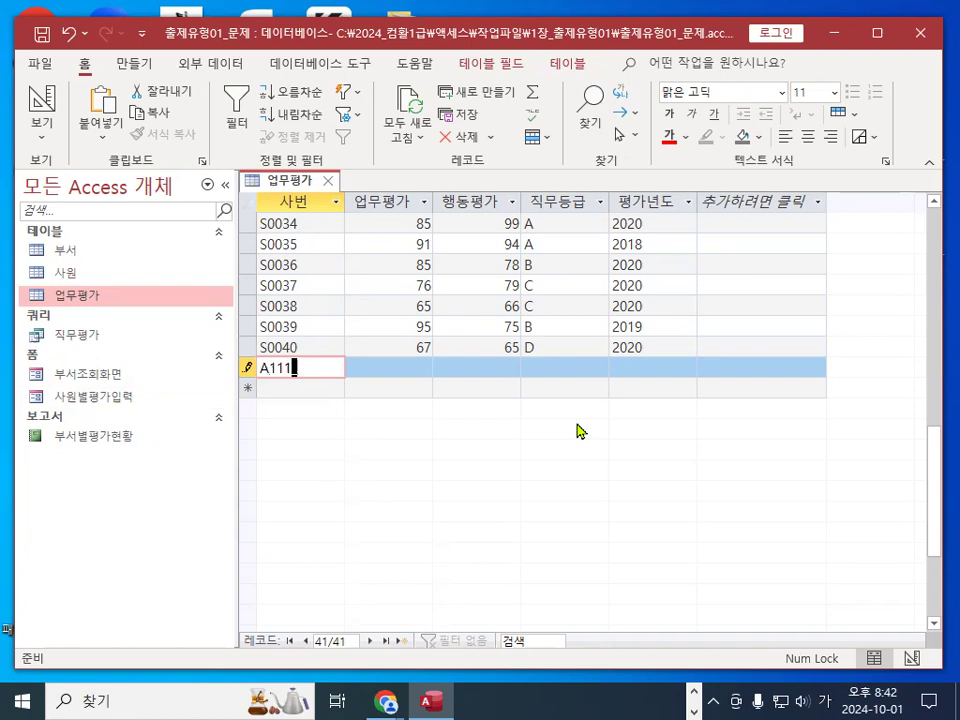
Try to commit the 사번 entry that has only three digits, and return to the cell
{"action": "mouse_move", "coordinate": [296, 380]}
{"action": "left_mouse_down"}
{"action": "mouse_move", "coordinate": [408, 353]}
{"action": "mouse_move", "coordinate": [460, 305]}
{"action": "left_mouse_up"}
{"action": "left_click_drag", "start_coordinate": [645, 262], "coordinate": [540, 395]}
{"action": "left_click_drag", "start_coordinate": [575, 265], "coordinate": [648, 378]}
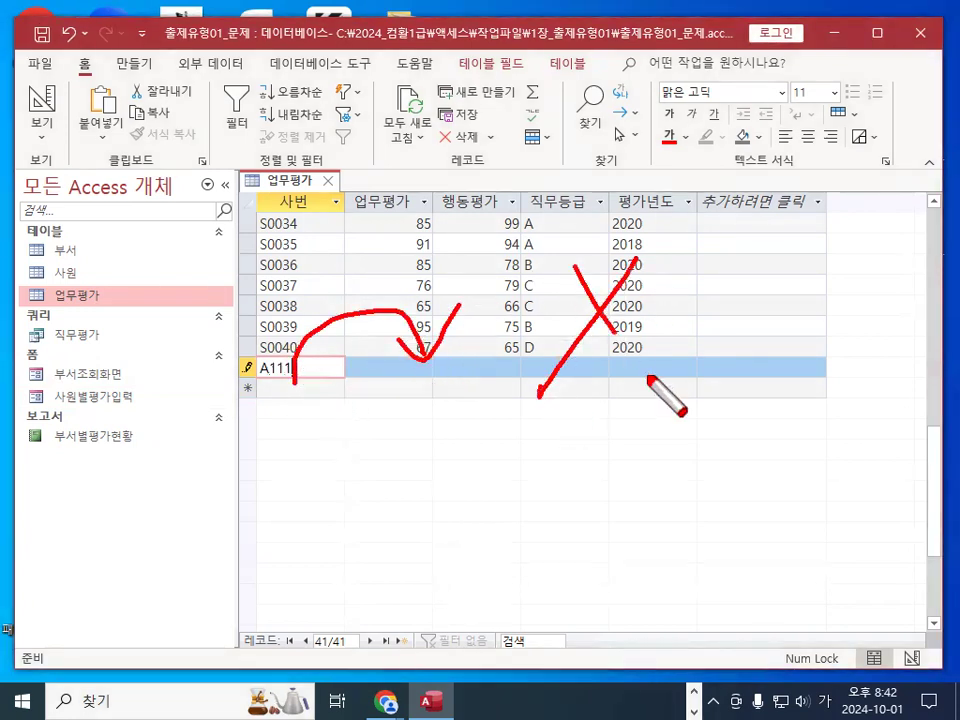
{"action": "key", "text": "Escape"}
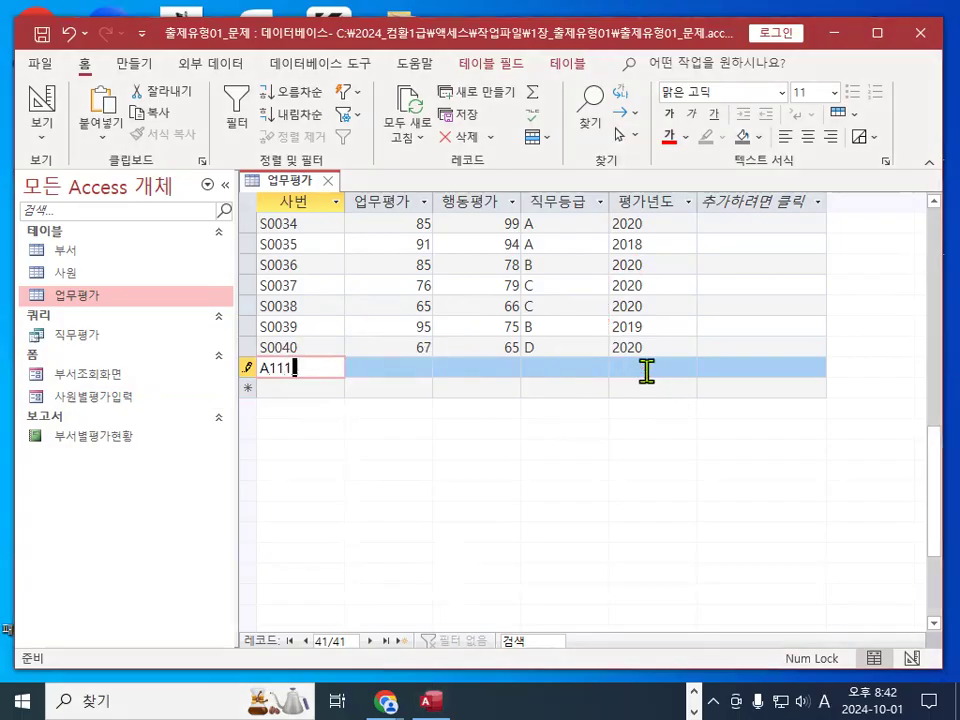
{"action": "key", "text": "Return"}
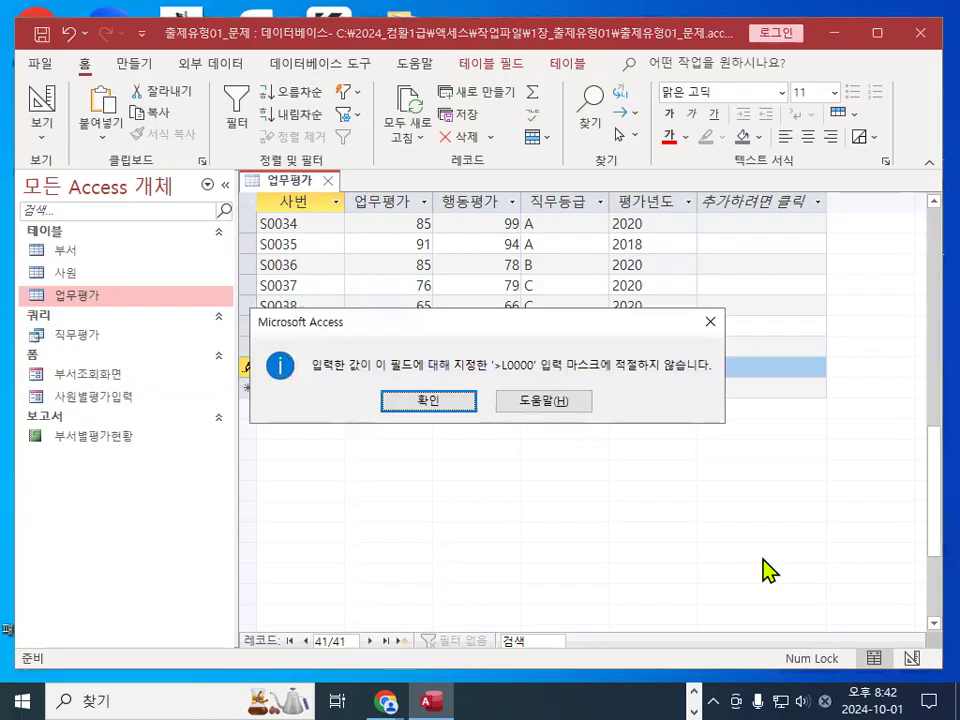
{"action": "left_click", "coordinate": [456, 405]}
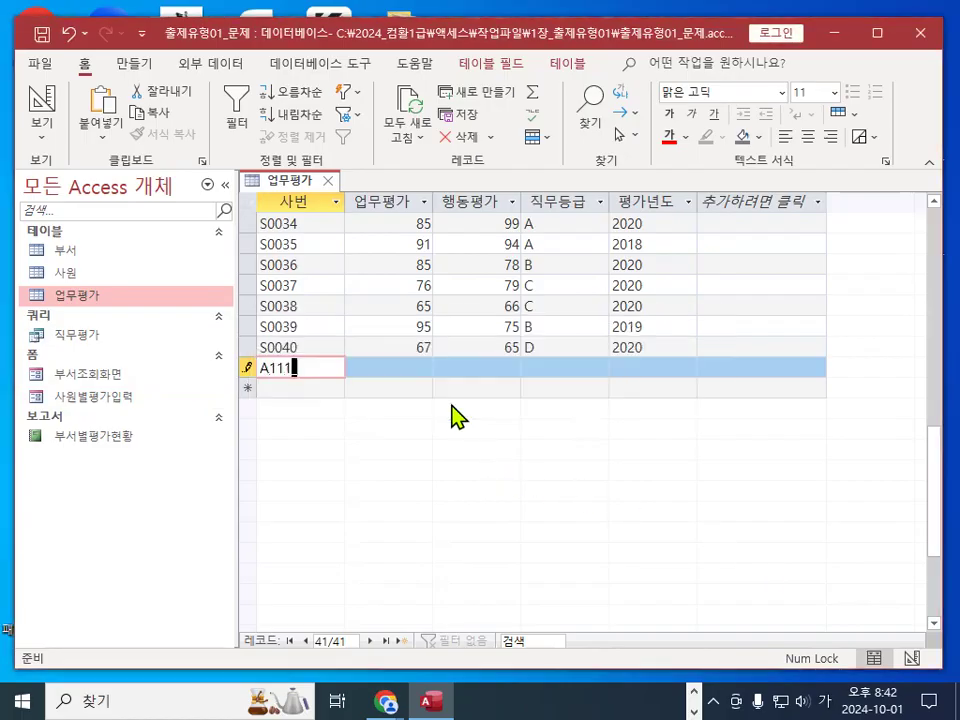
Commit A1111 as the 사번 of the new record and move to its 업무평가 cell
{"action": "key", "text": "Return"}
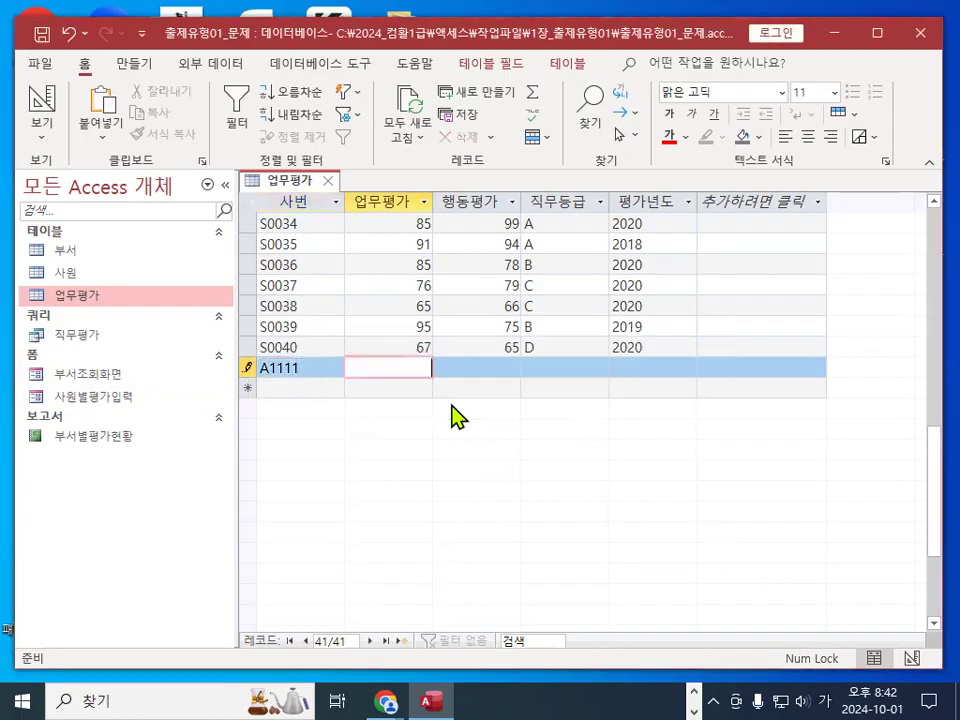
{"action": "key", "text": "ctrl+2"}
{"action": "mouse_move", "coordinate": [352, 410]}
{"action": "left_mouse_down"}
{"action": "mouse_move", "coordinate": [386, 450]}
{"action": "mouse_move", "coordinate": [350, 412]}
{"action": "left_mouse_up"}
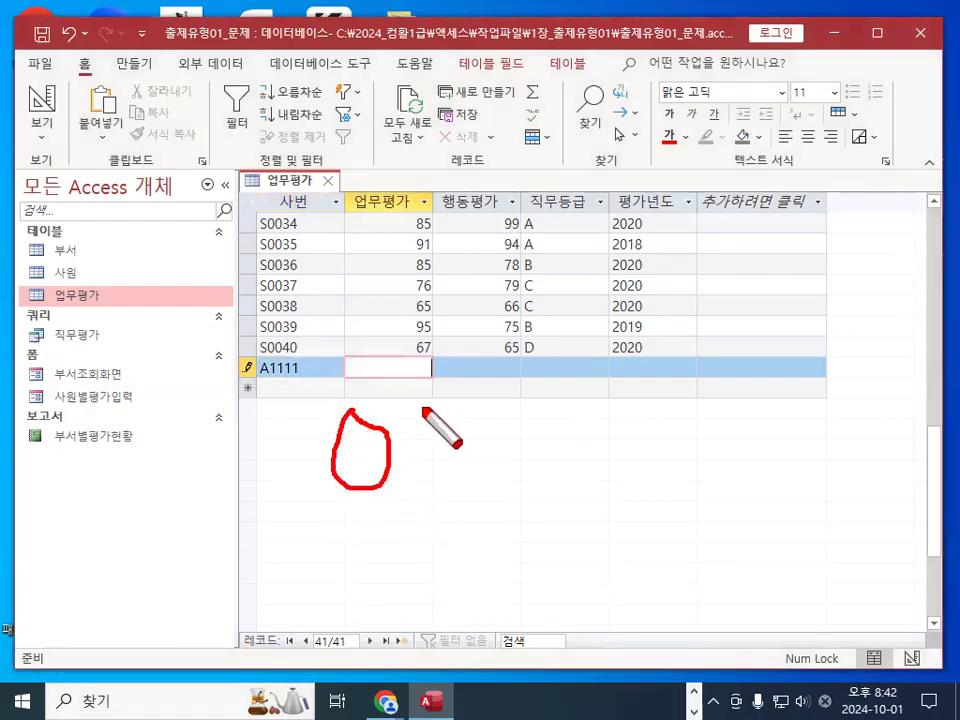
{"action": "left_click_drag", "start_coordinate": [424, 409], "coordinate": [259, 515]}
{"action": "mouse_move", "coordinate": [553, 467]}
{"action": "left_mouse_down"}
{"action": "mouse_move", "coordinate": [598, 433]}
{"action": "mouse_move", "coordinate": [562, 545]}
{"action": "left_mouse_up"}
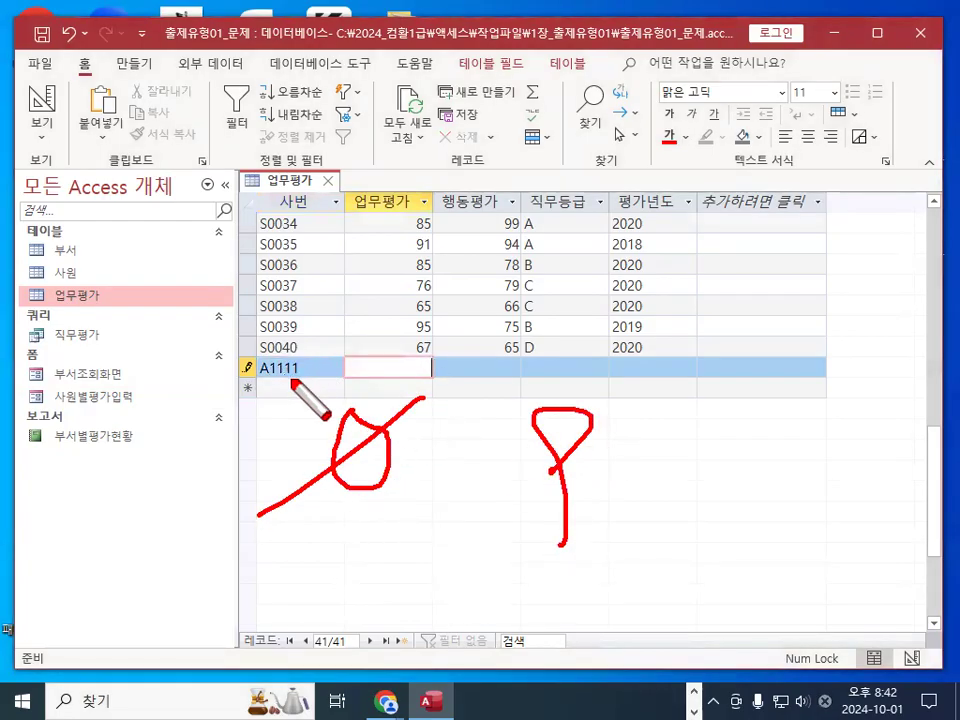
{"action": "mouse_move", "coordinate": [262, 379]}
{"action": "left_mouse_down"}
{"action": "mouse_move", "coordinate": [305, 379]}
{"action": "mouse_move", "coordinate": [318, 360]}
{"action": "mouse_move", "coordinate": [330, 368]}
{"action": "mouse_move", "coordinate": [306, 397]}
{"action": "mouse_move", "coordinate": [309, 430]}
{"action": "mouse_move", "coordinate": [306, 386]}
{"action": "mouse_move", "coordinate": [274, 467]}
{"action": "mouse_move", "coordinate": [328, 444]}
{"action": "left_mouse_up"}
{"action": "key", "text": "Escape"}
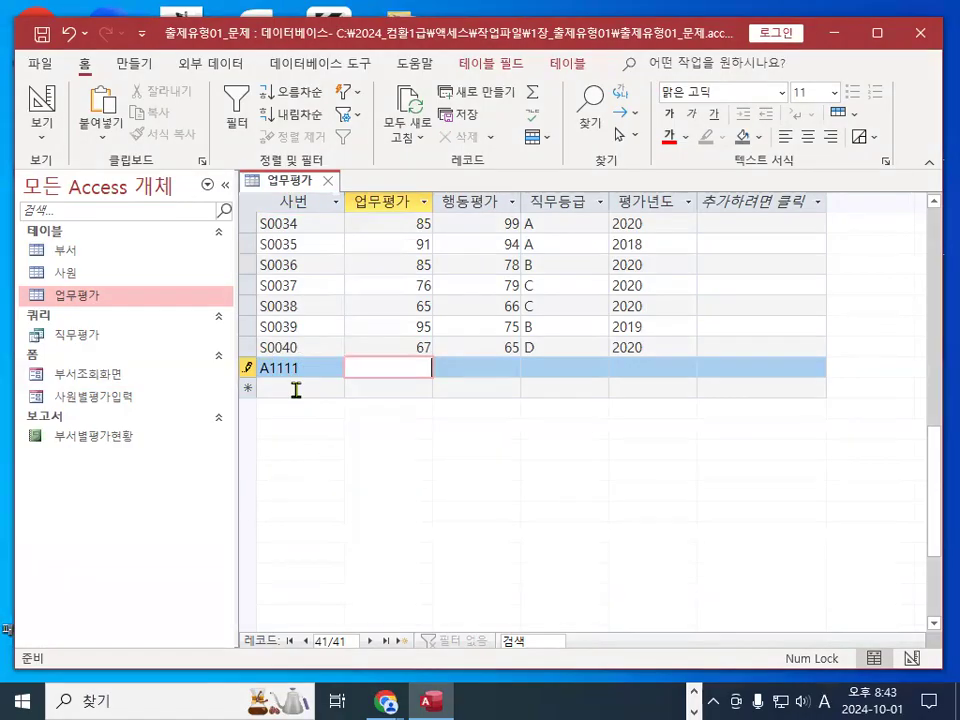
{"action": "mouse_move", "coordinate": [285, 364]}
{"action": "left_mouse_down"}
{"action": "mouse_move", "coordinate": [261, 369]}
{"action": "mouse_move", "coordinate": [298, 366]}
{"action": "mouse_move", "coordinate": [302, 403]}
{"action": "mouse_move", "coordinate": [270, 454]}
{"action": "mouse_move", "coordinate": [291, 497]}
{"action": "mouse_move", "coordinate": [290, 488]}
{"action": "mouse_move", "coordinate": [288, 514]}
{"action": "left_mouse_up"}
{"action": "left_click", "coordinate": [277, 407]}
{"action": "mouse_move", "coordinate": [298, 362]}
{"action": "left_mouse_down"}
{"action": "mouse_move", "coordinate": [390, 370]}
{"action": "mouse_move", "coordinate": [438, 328]}
{"action": "left_mouse_up"}
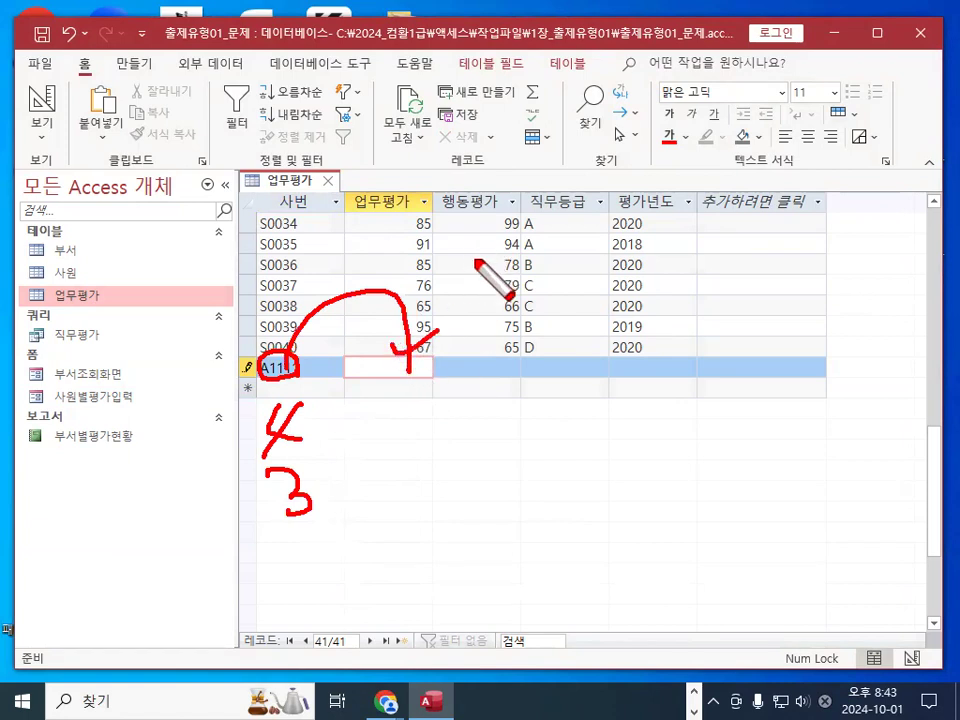
{"action": "key", "text": "Escape"}
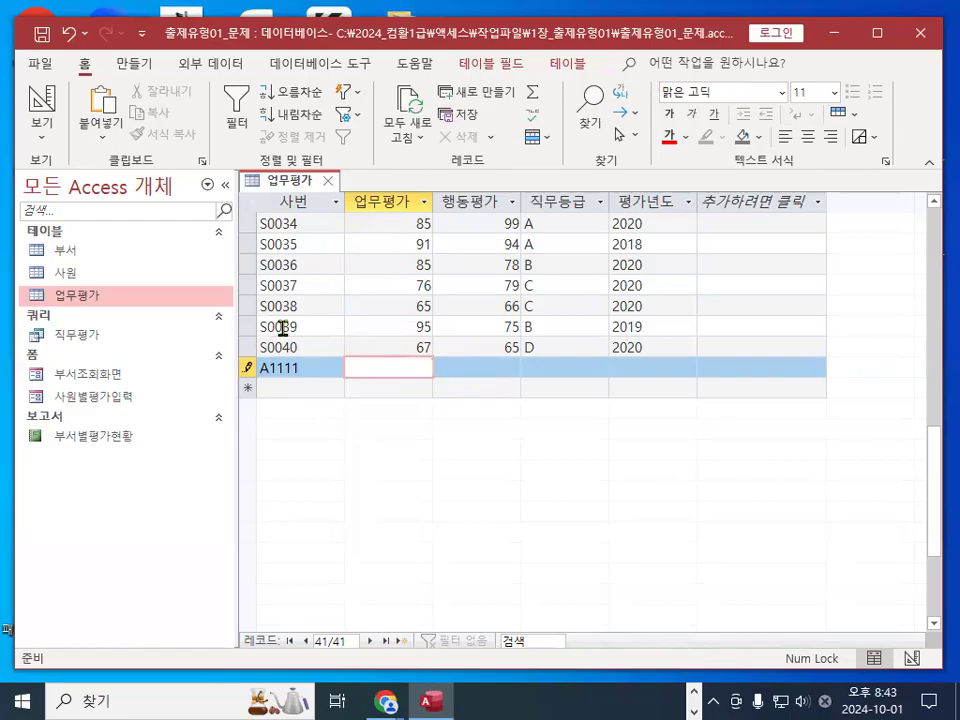
Discard the unsaved new record and show the 업무평가 table in Design view
{"action": "key", "text": "Escape"}
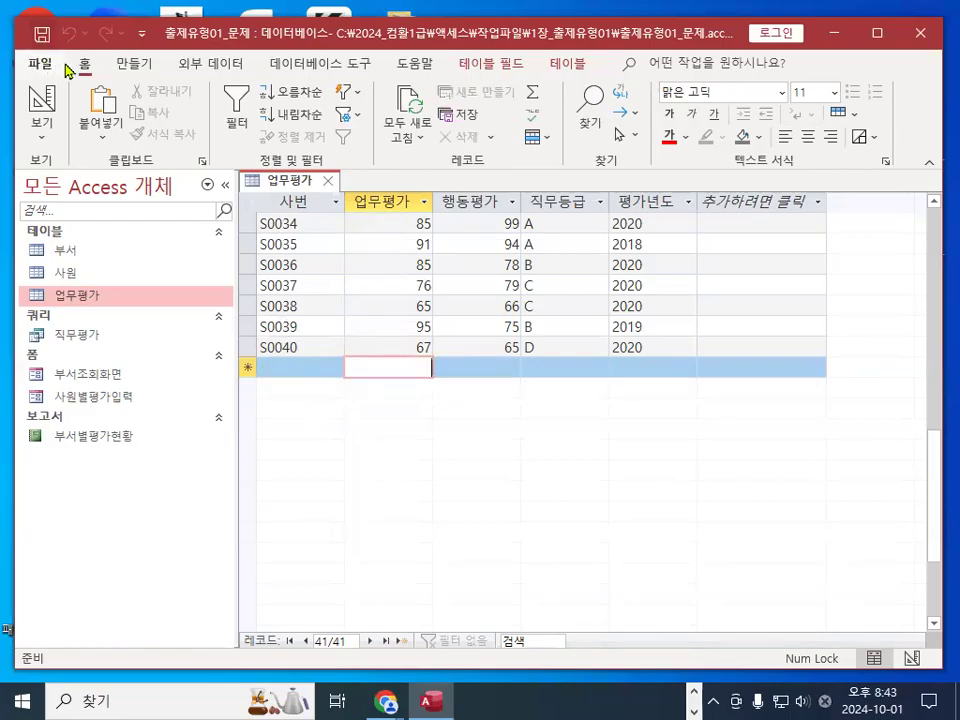
{"action": "key", "text": "ctrl+1"}
{"action": "left_click", "coordinate": [290, 360]}
{"action": "left_click_drag", "start_coordinate": [325, 273], "coordinate": [400, 372]}
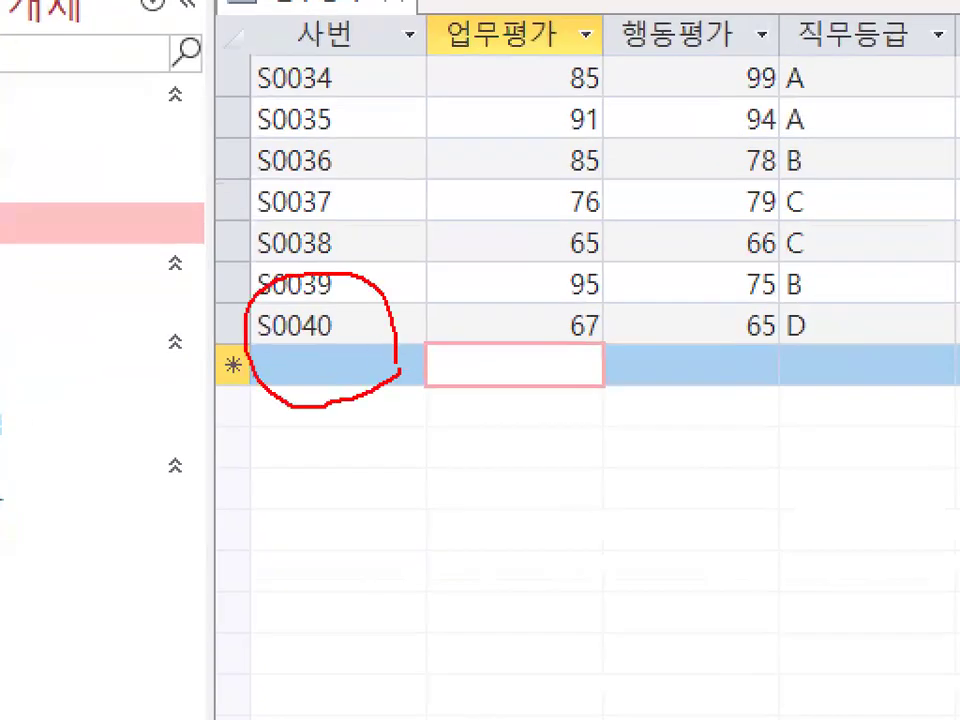
{"action": "key", "text": "Escape"}
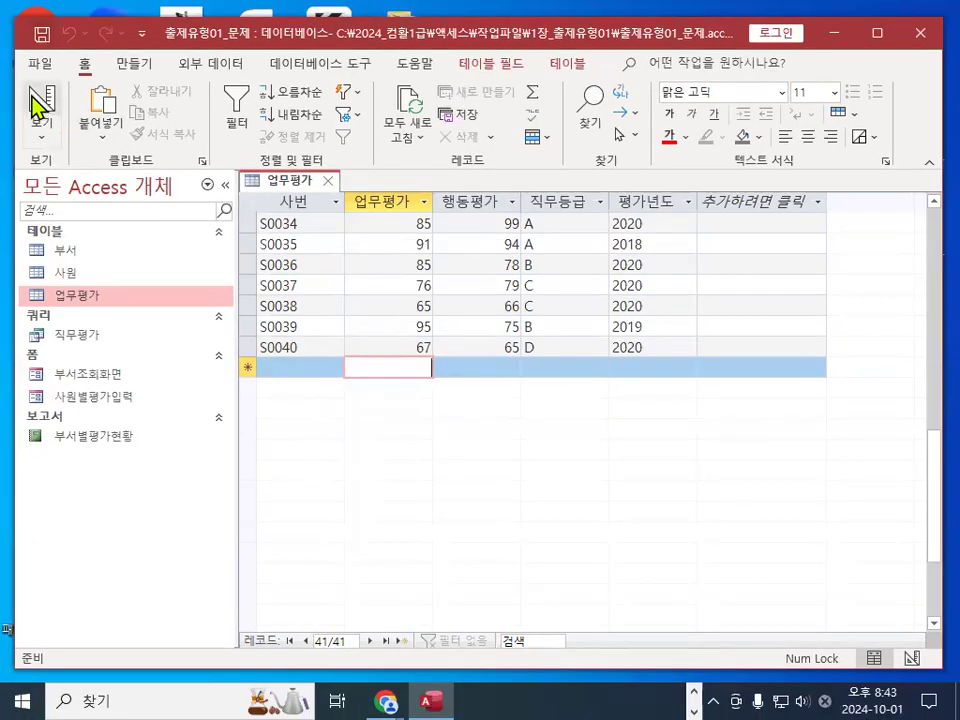
{"action": "left_click", "coordinate": [31, 95]}
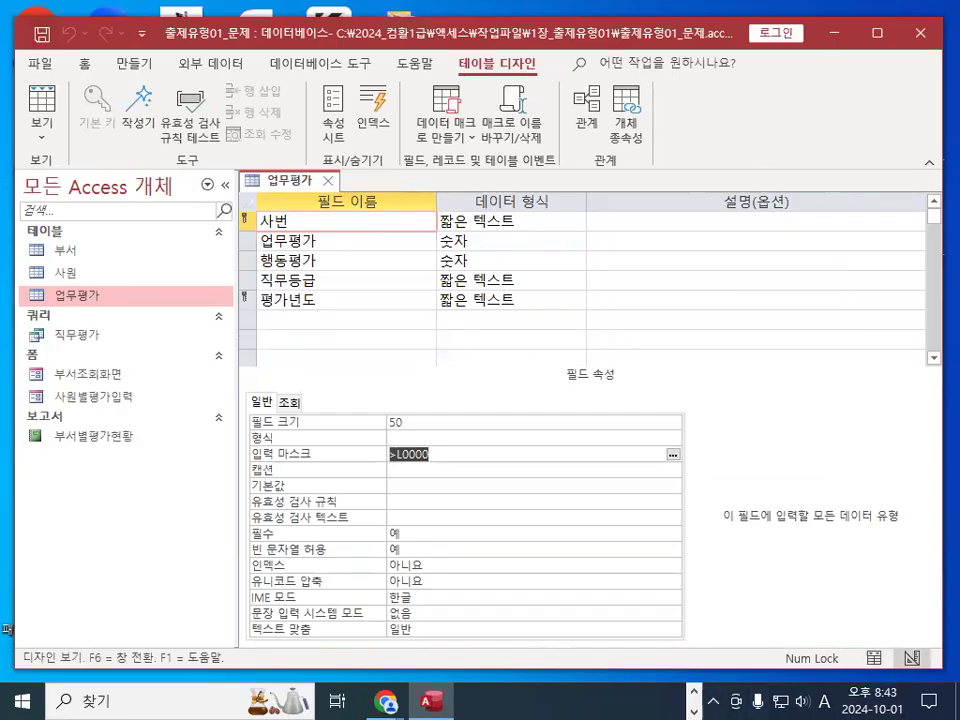
Switch to the Notepad lesson notes and insert blank lines below the line 입력마스크 : >L0000
{"action": "key", "text": "alt+Tab"}
{"action": "scroll", "coordinate": [370, 541], "scroll_direction": "down", "scroll_amount": 5}
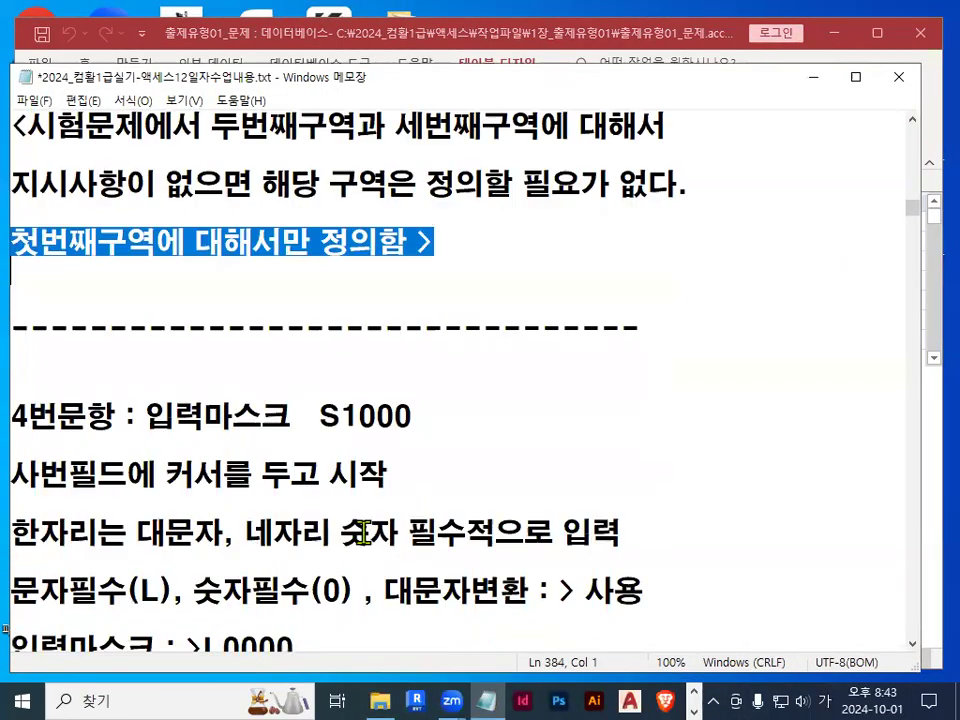
{"action": "left_click", "coordinate": [266, 450]}
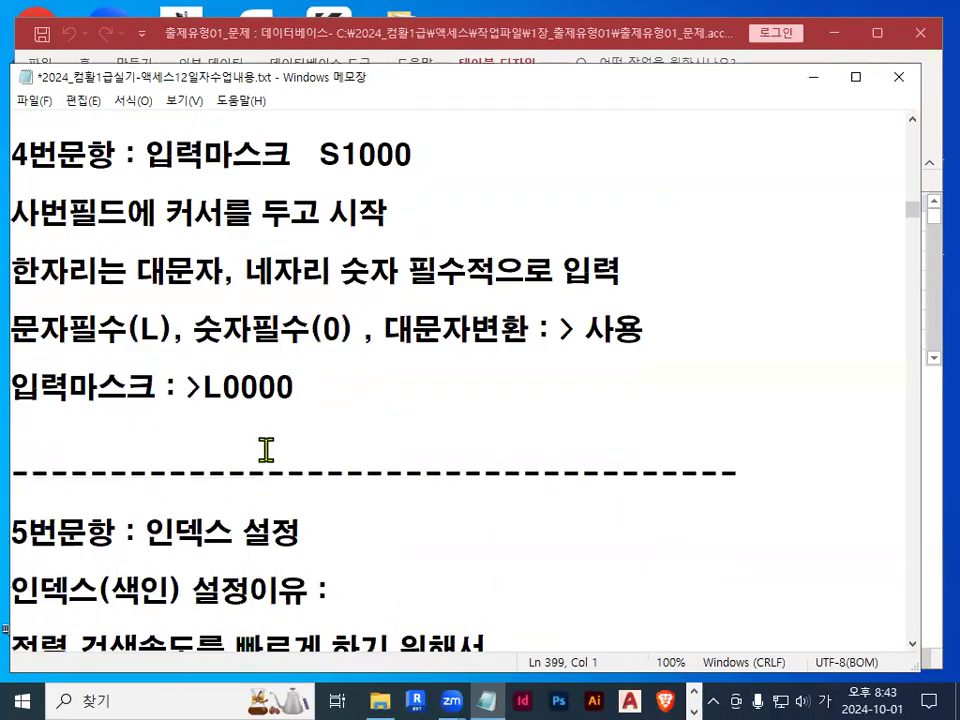
{"action": "key", "text": "Return"}
{"action": "key", "text": "Return"}
{"action": "key", "text": "Return"}
{"action": "key", "text": "Return"}
{"action": "key", "text": "Return"}
{"action": "key", "text": "Return"}
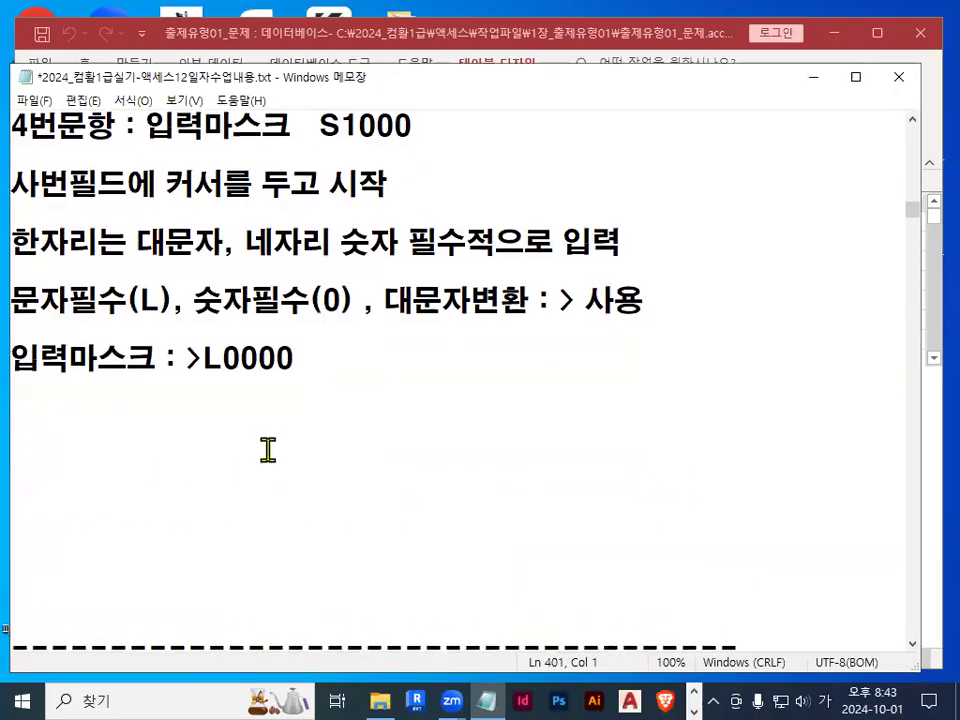
Write the two-line note "유효성검사규칙 설정과 입력마스크 설정을" and "절대 실수하면 안됨" below the input mask notes
{"action": "type", "text": "유효성검사"}
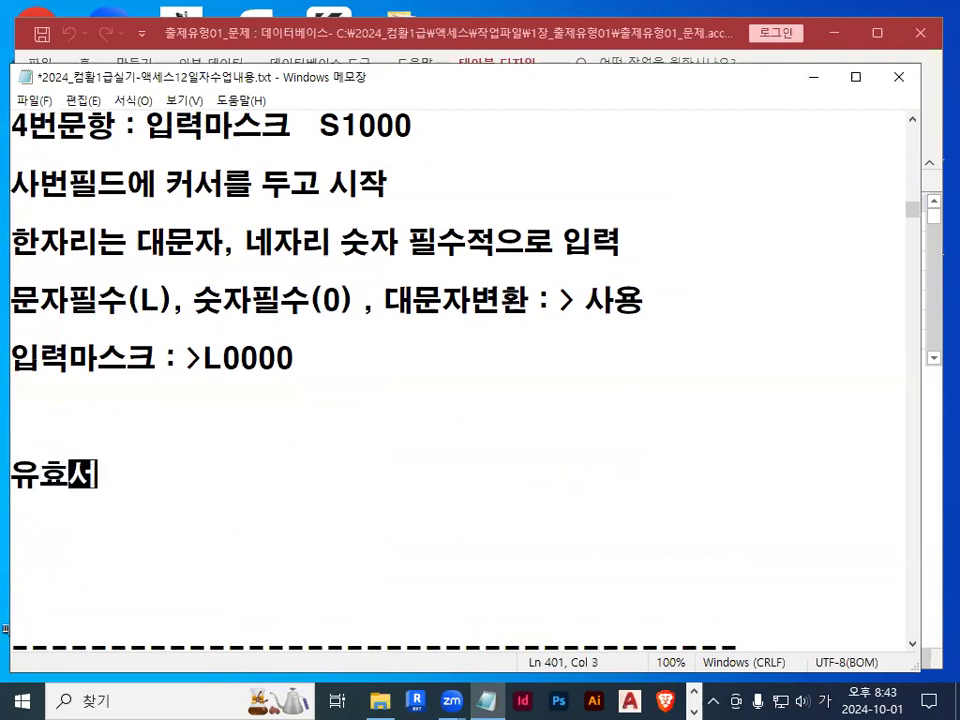
{"action": "type", "text": "규칙 설정과 "}
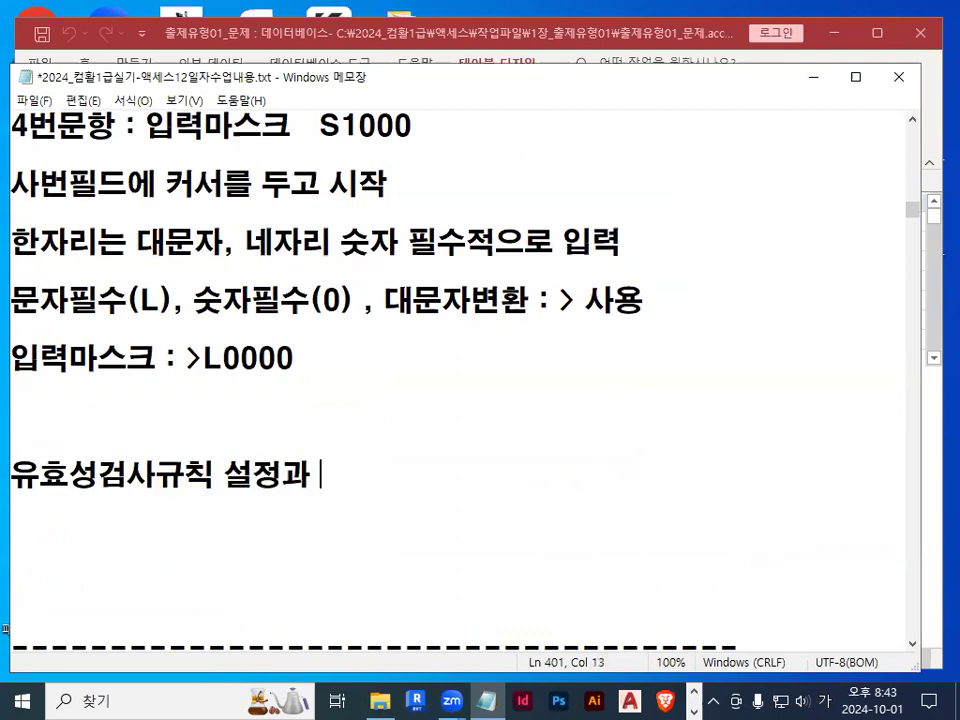
{"action": "type", "text": "입력마스크 설"}
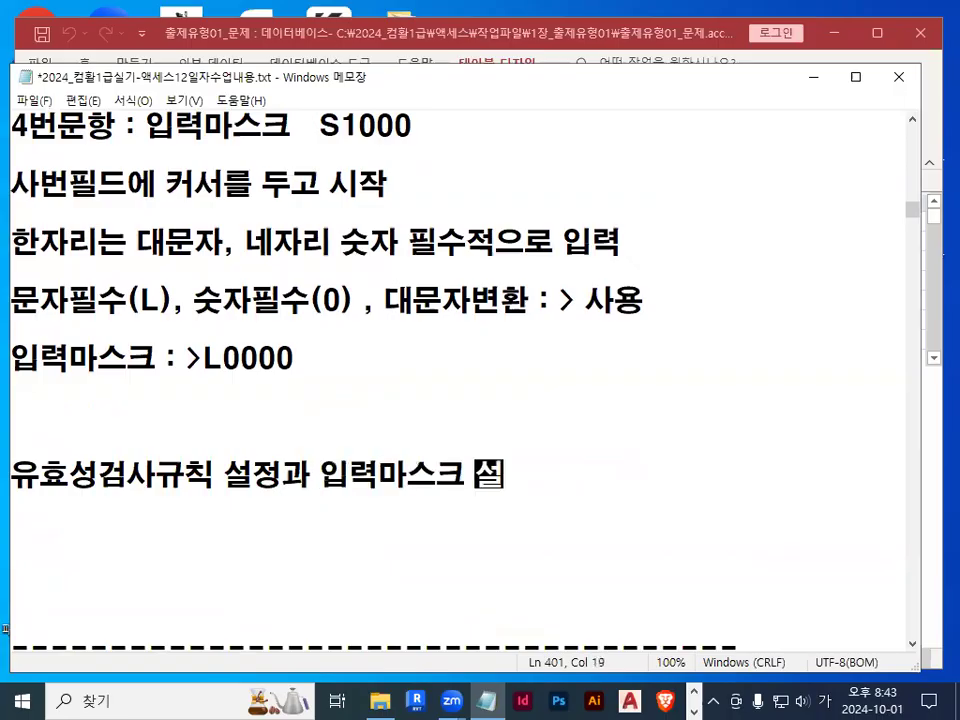
{"action": "type", "text": "정을"}
{"action": "key", "text": "Return"}
{"action": "key", "text": "Return"}
{"action": "type", "text": "절"}
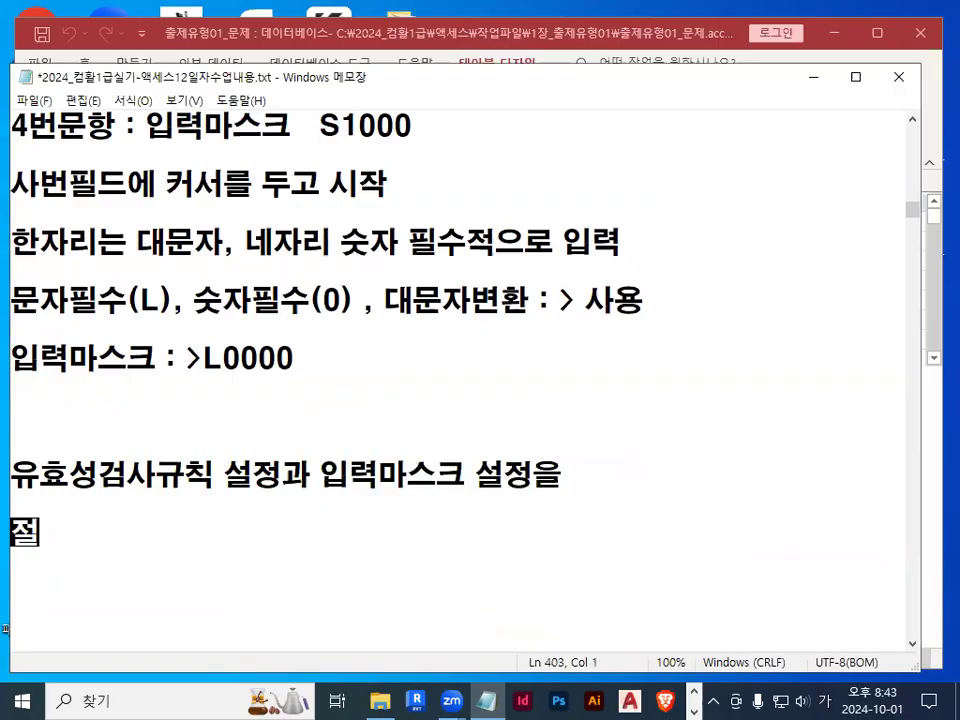
{"action": "type", "text": "대 실수하면 ㅇ안됨"}
{"action": "key", "text": "BackSpace"}
{"action": "key", "text": "BackSpace"}
{"action": "key", "text": "BackSpace"}
{"action": "type", "text": "됨"}
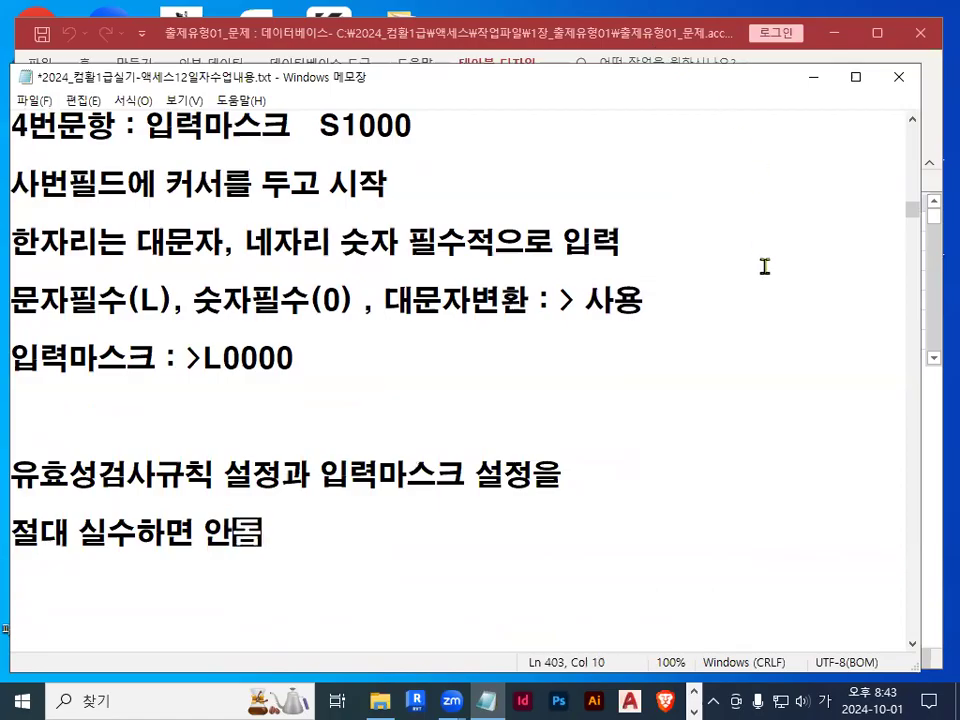
{"action": "left_click_drag", "start_coordinate": [233, 530], "coordinate": [262, 518]}
{"action": "key", "text": "ctrl+2"}
{"action": "left_click_drag", "start_coordinate": [511, 358], "coordinate": [548, 408]}
{"action": "left_click_drag", "start_coordinate": [437, 350], "coordinate": [440, 421]}
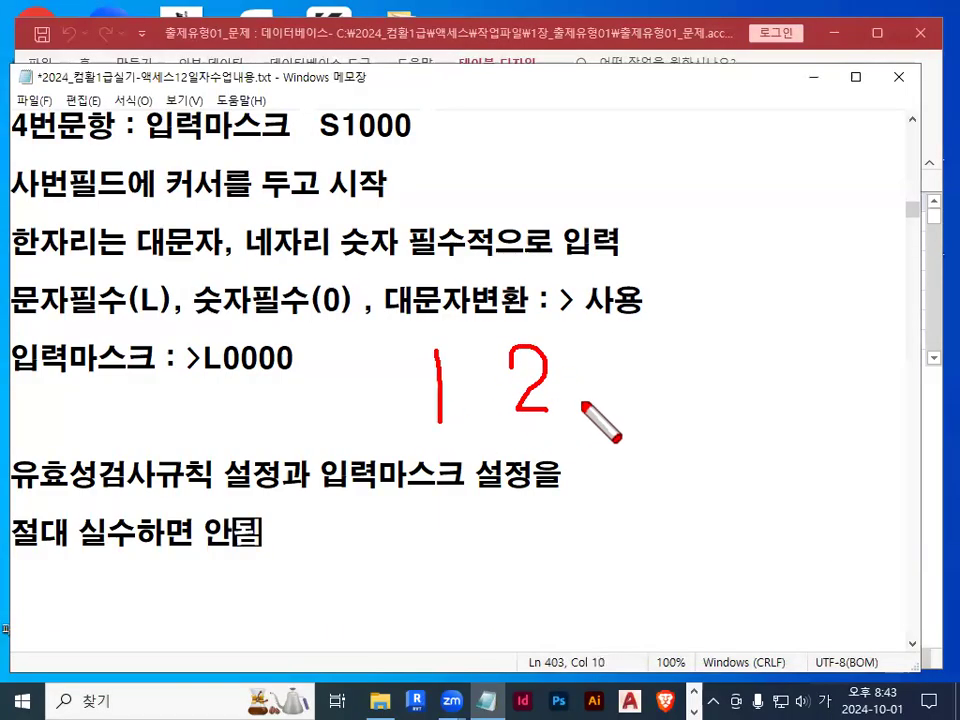
{"action": "key", "text": "Escape"}
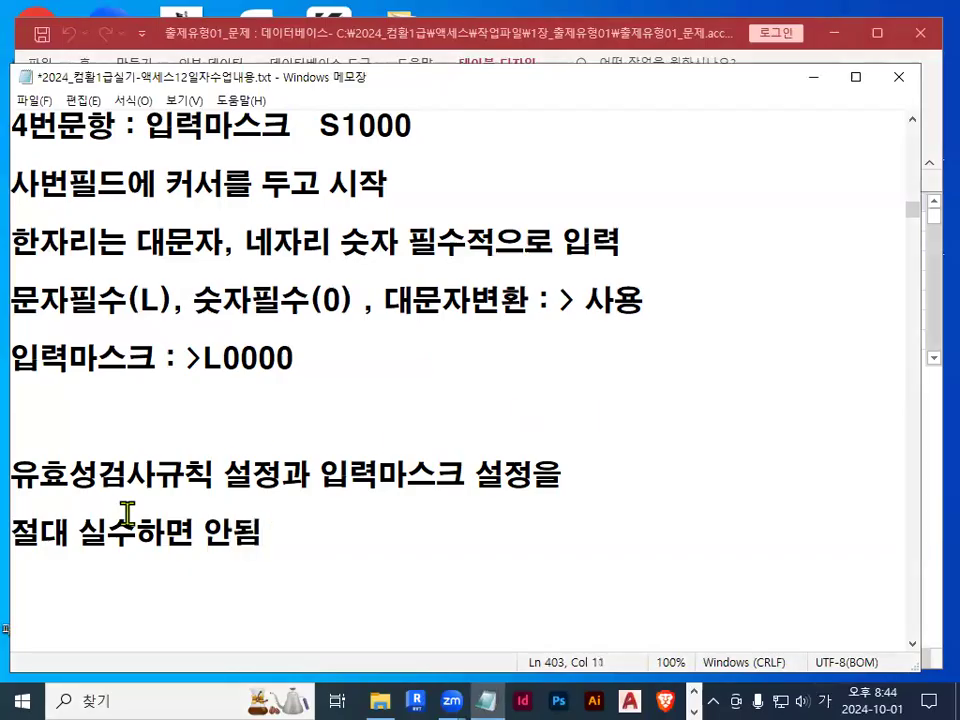
{"action": "left_click_drag", "start_coordinate": [21, 546], "coordinate": [262, 543]}
{"action": "key", "text": "ctrl+2"}
{"action": "left_click_drag", "start_coordinate": [12, 492], "coordinate": [213, 493]}
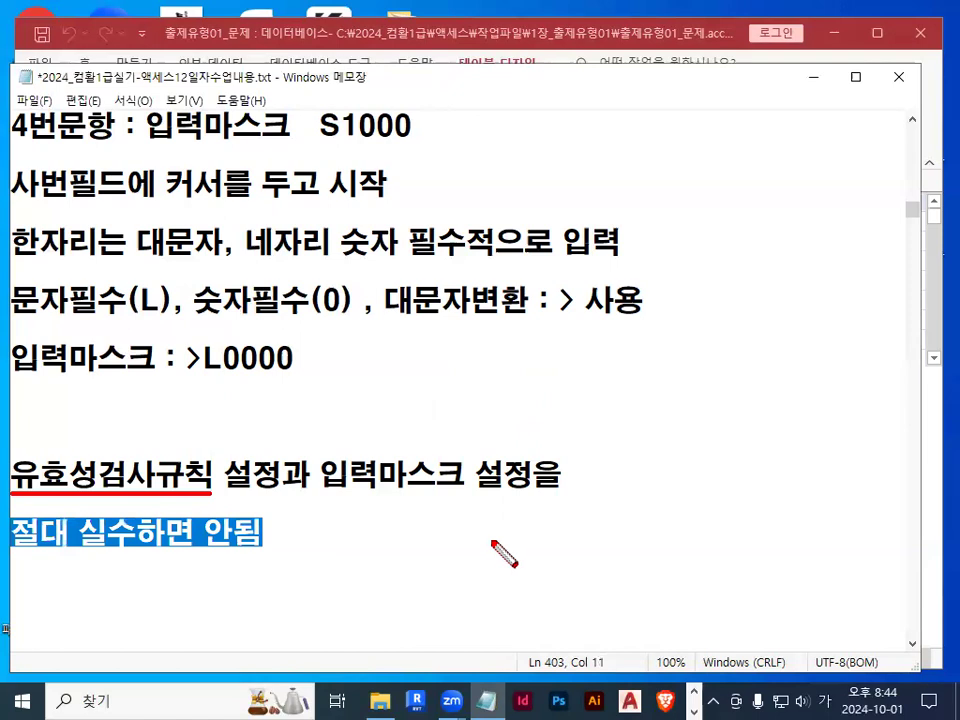
{"action": "left_click_drag", "start_coordinate": [323, 500], "coordinate": [499, 494]}
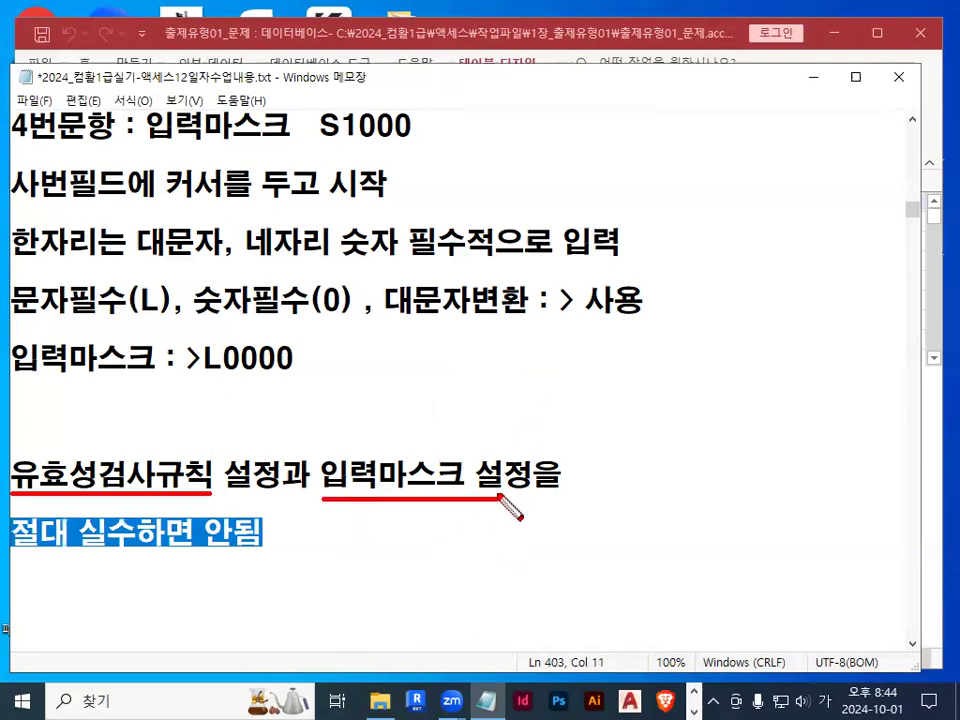
{"action": "left_click_drag", "start_coordinate": [56, 449], "coordinate": [101, 443]}
{"action": "key", "text": "Escape"}
Minimize the Notepad notes to return to the Access table design, and select the 평가년도 field
{"action": "left_click", "coordinate": [174, 593]}
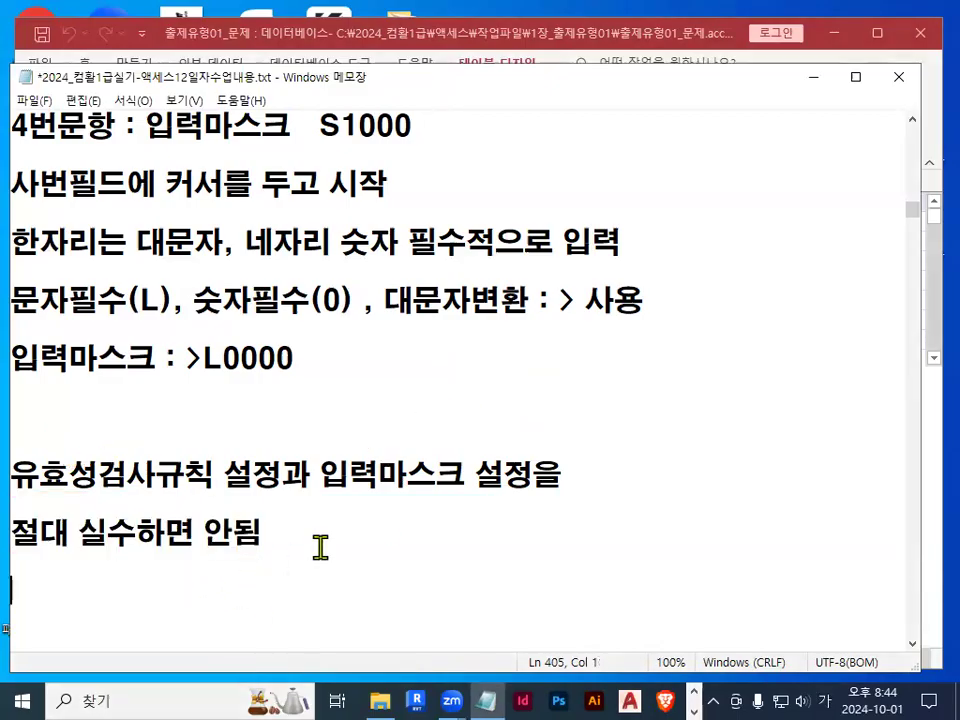
{"action": "left_click", "coordinate": [812, 78]}
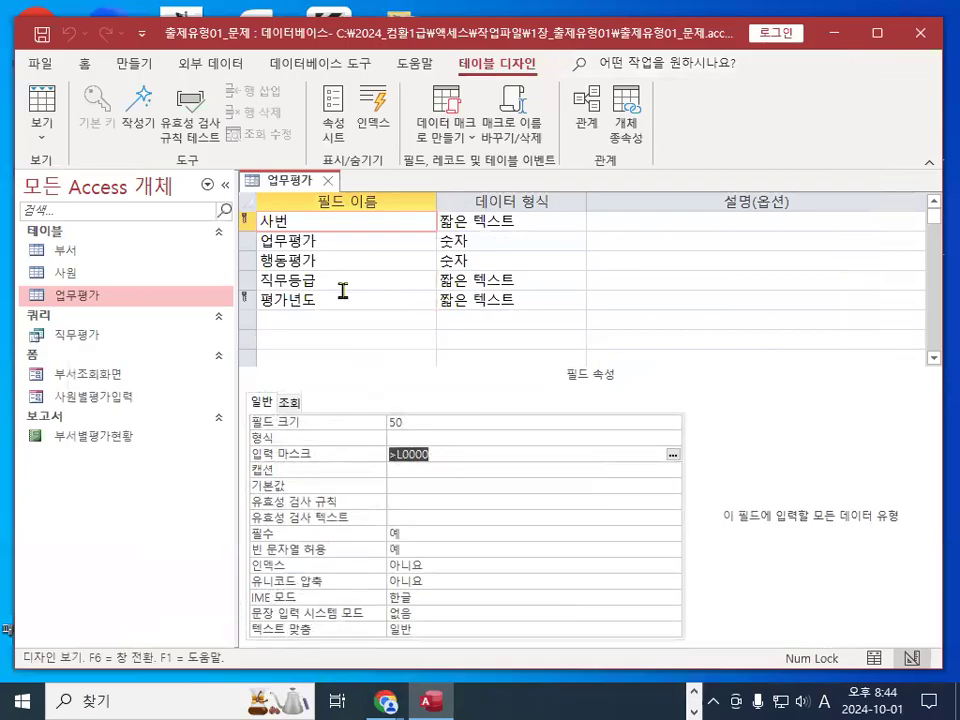
{"action": "left_click", "coordinate": [339, 303]}
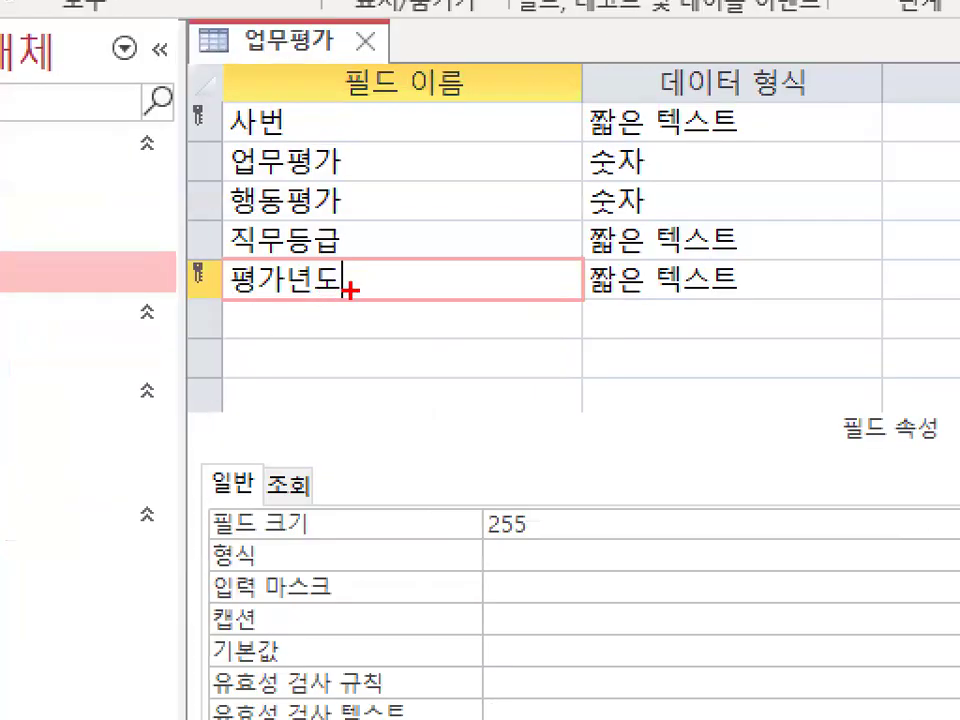
Go to the 인덱스 property of the 평가년도 field and read its description of search, sort and update speed
{"action": "left_click_drag", "start_coordinate": [350, 290], "coordinate": [352, 296]}
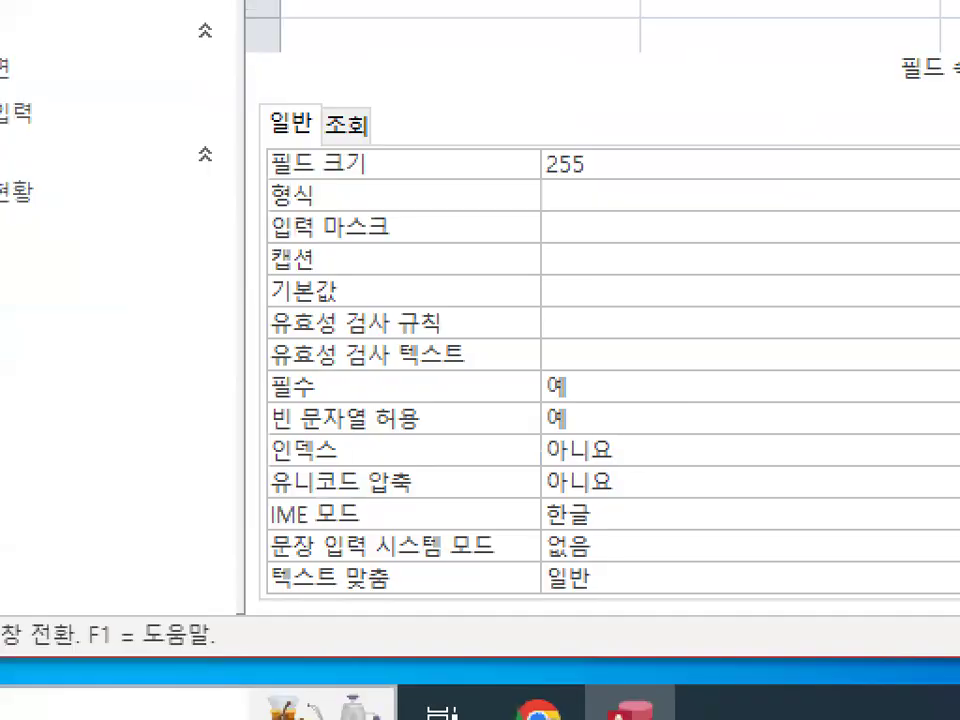
{"action": "left_click_drag", "start_coordinate": [334, 463], "coordinate": [290, 436]}
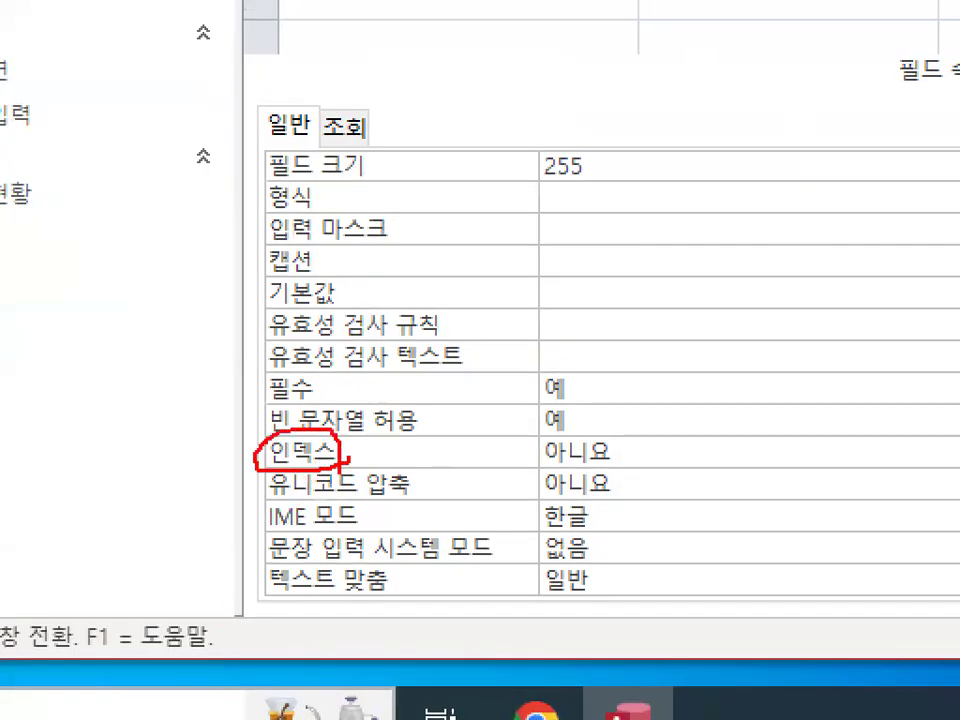
{"action": "left_click_drag", "start_coordinate": [630, 435], "coordinate": [669, 410]}
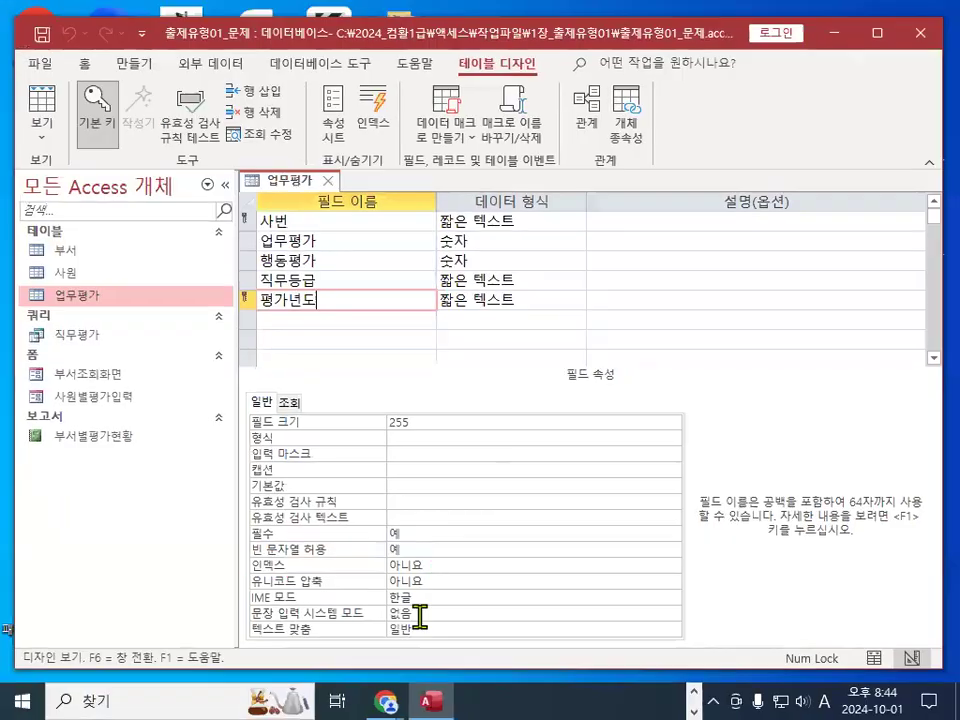
{"action": "left_click", "coordinate": [672, 445]}
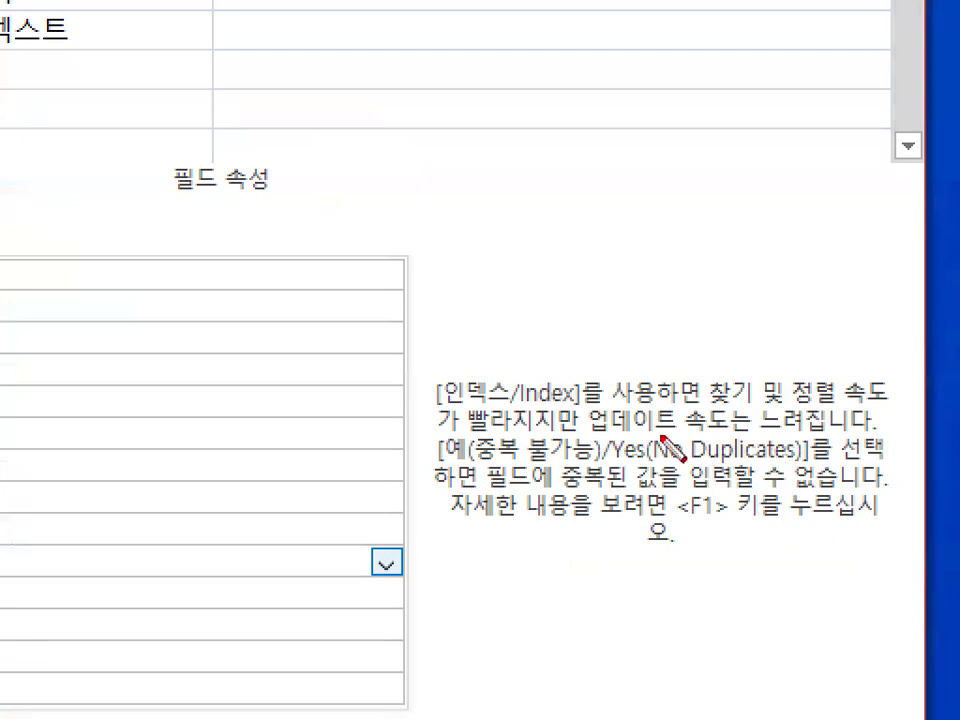
{"action": "left_click_drag", "start_coordinate": [450, 406], "coordinate": [577, 405]}
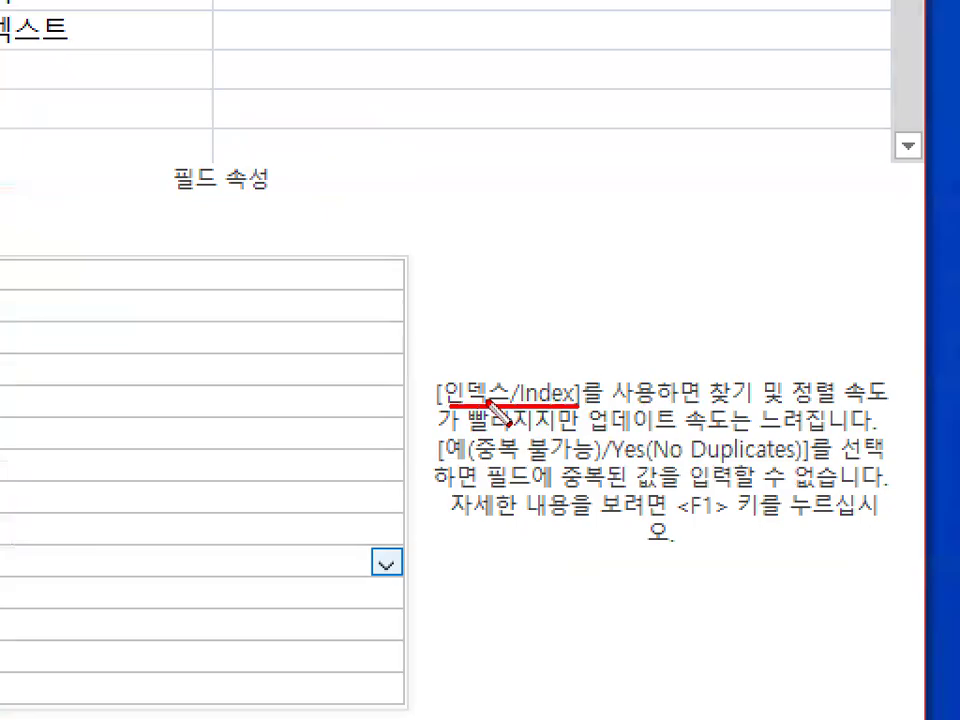
{"action": "left_click_drag", "start_coordinate": [705, 406], "coordinate": [878, 406]}
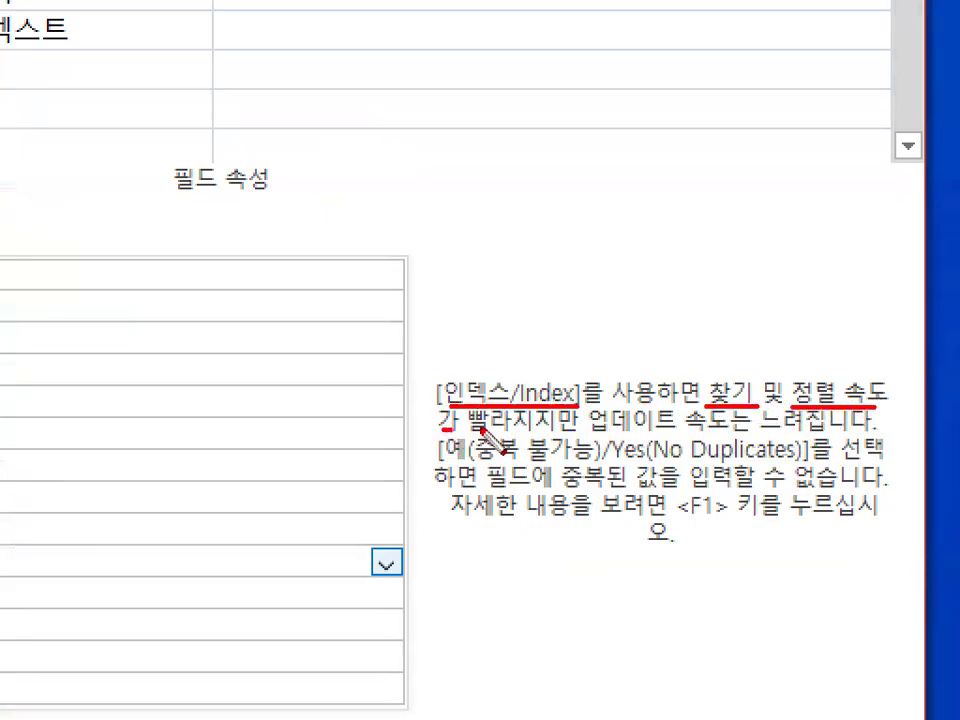
{"action": "left_click_drag", "start_coordinate": [440, 421], "coordinate": [556, 421]}
{"action": "mouse_move", "coordinate": [745, 390]}
{"action": "left_mouse_down"}
{"action": "mouse_move", "coordinate": [698, 396]}
{"action": "mouse_move", "coordinate": [768, 410]}
{"action": "left_mouse_up"}
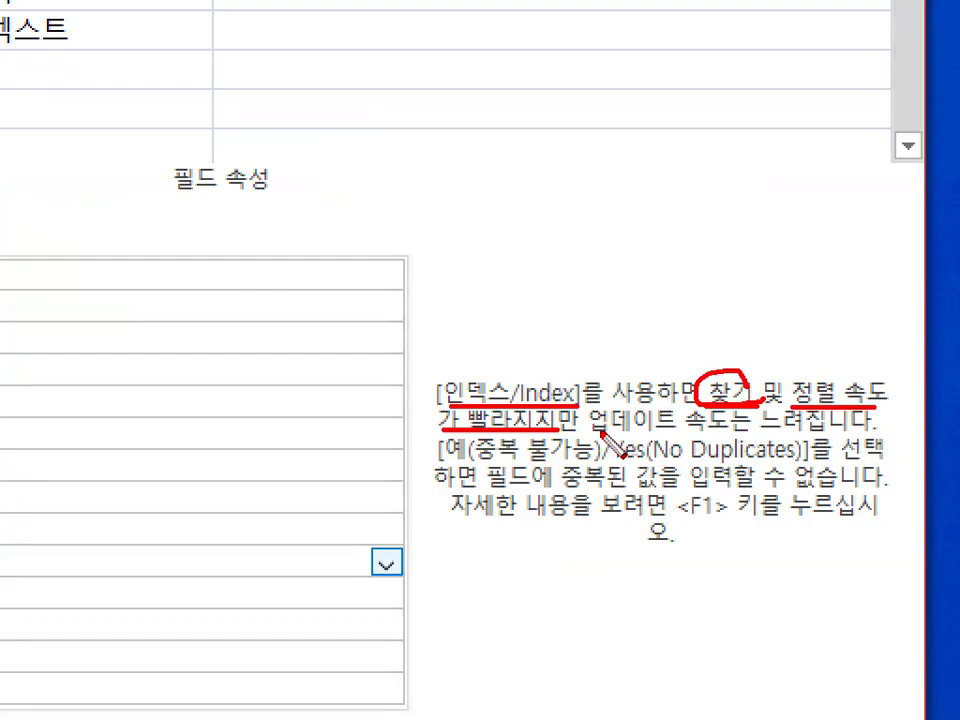
{"action": "left_click_drag", "start_coordinate": [596, 433], "coordinate": [843, 434]}
{"action": "mouse_move", "coordinate": [724, 326]}
{"action": "left_mouse_down"}
{"action": "mouse_move", "coordinate": [710, 357]}
{"action": "mouse_move", "coordinate": [730, 357]}
{"action": "mouse_move", "coordinate": [732, 343]}
{"action": "left_mouse_up"}
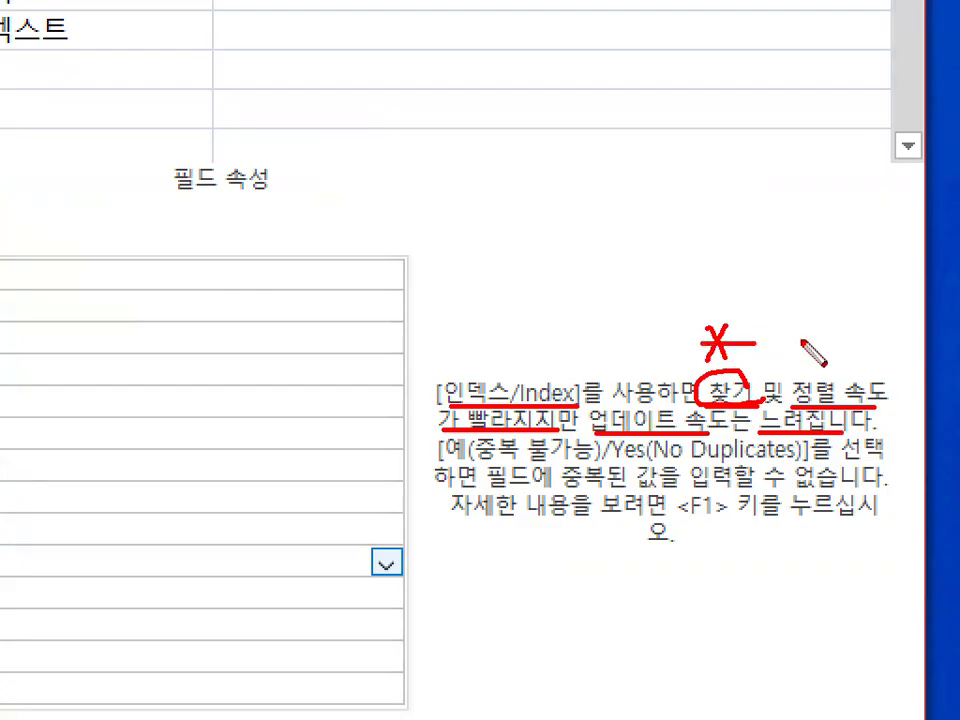
{"action": "key", "text": "Escape"}
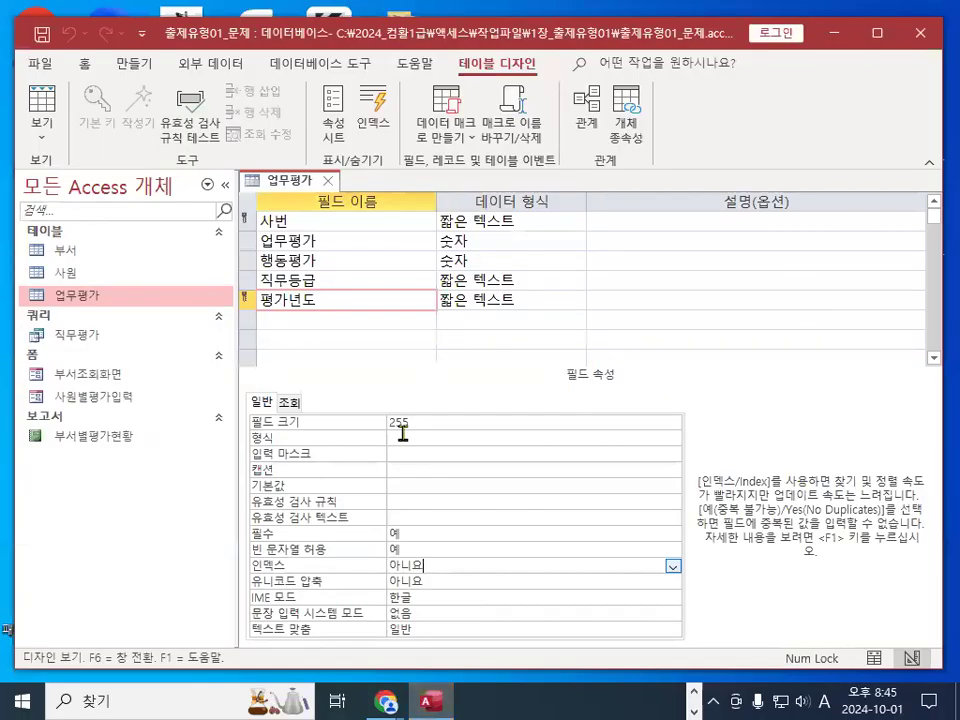
Set the 인덱스 property of the 평가년도 field to 예(중복 가능)
{"action": "key", "text": "ctrl+1"}
{"action": "left_click_drag", "start_coordinate": [388, 562], "coordinate": [421, 571]}
{"action": "key", "text": "Escape"}
{"action": "left_click", "coordinate": [674, 566]}
{"action": "key", "text": "ctrl+1"}
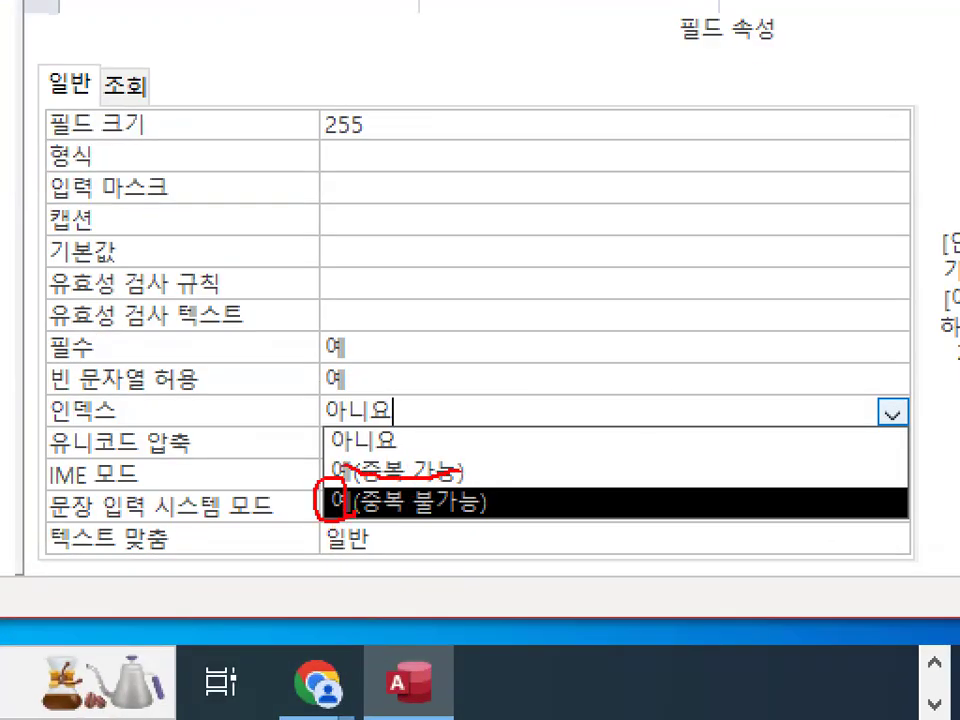
{"action": "left_click_drag", "start_coordinate": [458, 447], "coordinate": [342, 460]}
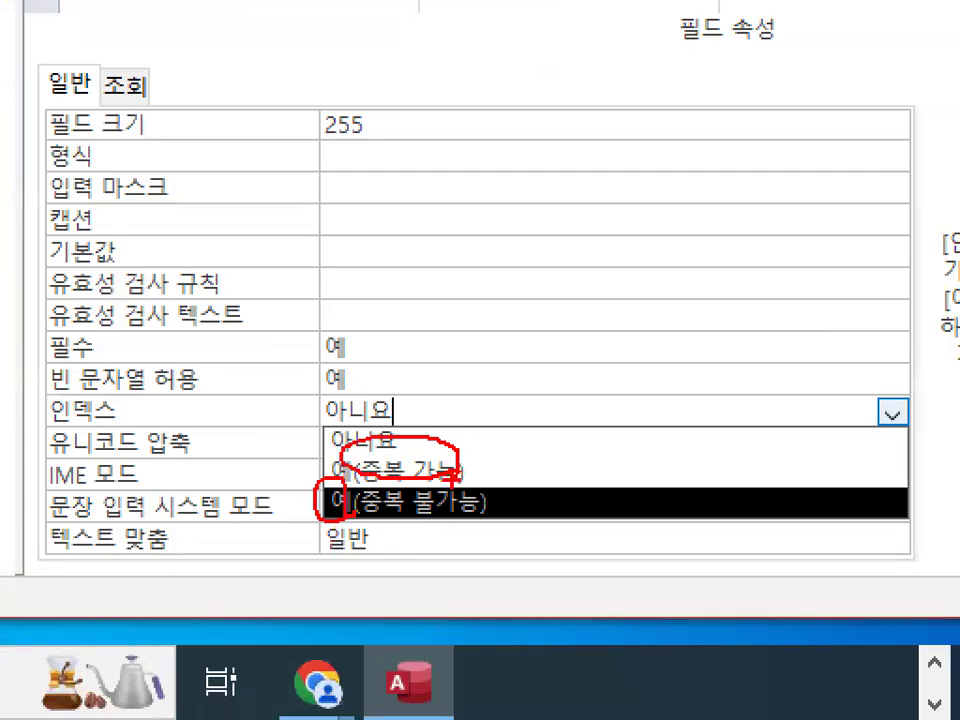
{"action": "key", "text": "Escape"}
{"action": "left_click", "coordinate": [673, 566]}
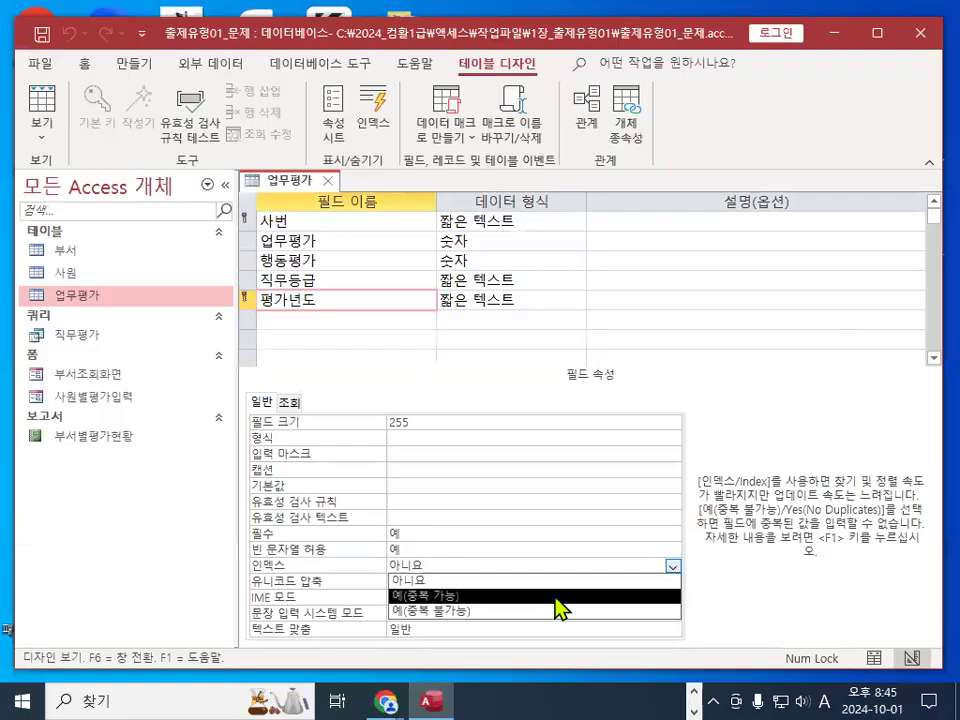
{"action": "left_click", "coordinate": [555, 597]}
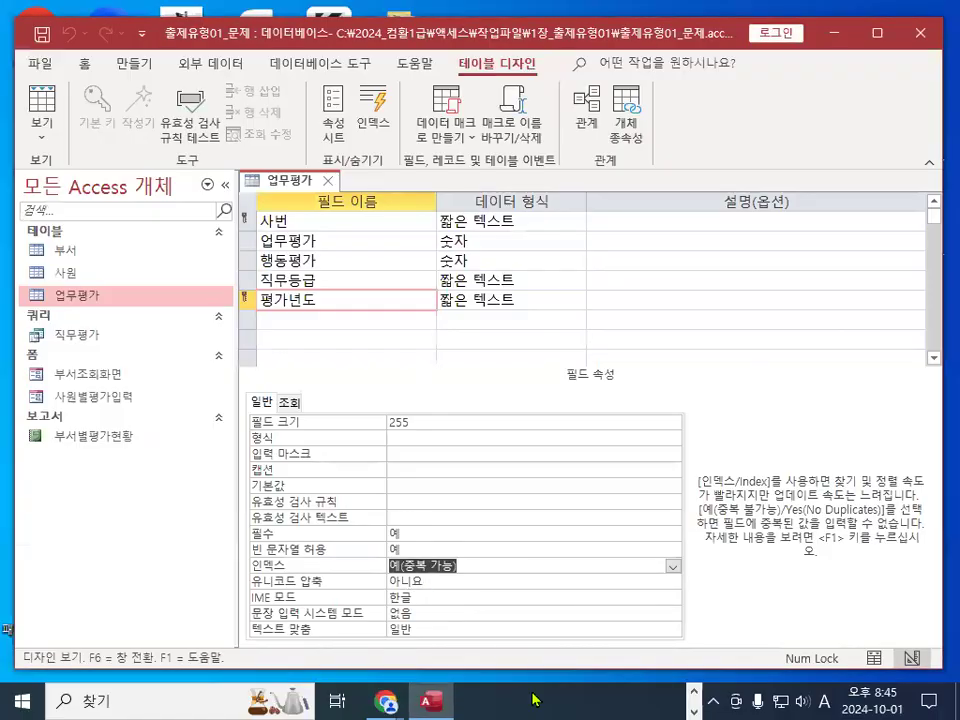
Switch to the Notepad lesson notes and review the 5번문항 index section, including the reference line on 예(중복불가능) and 고유인덱스
{"action": "key", "text": "alt+Tab"}
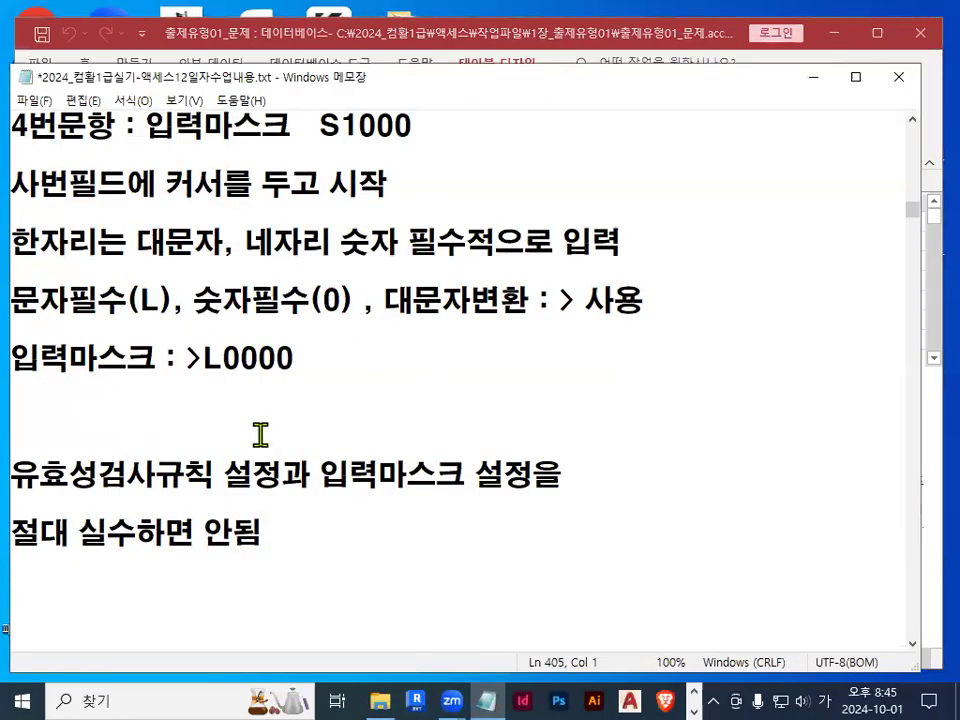
{"action": "scroll", "coordinate": [253, 425], "scroll_direction": "down", "scroll_amount": 1}
{"action": "scroll", "coordinate": [251, 425], "scroll_direction": "down", "scroll_amount": 1}
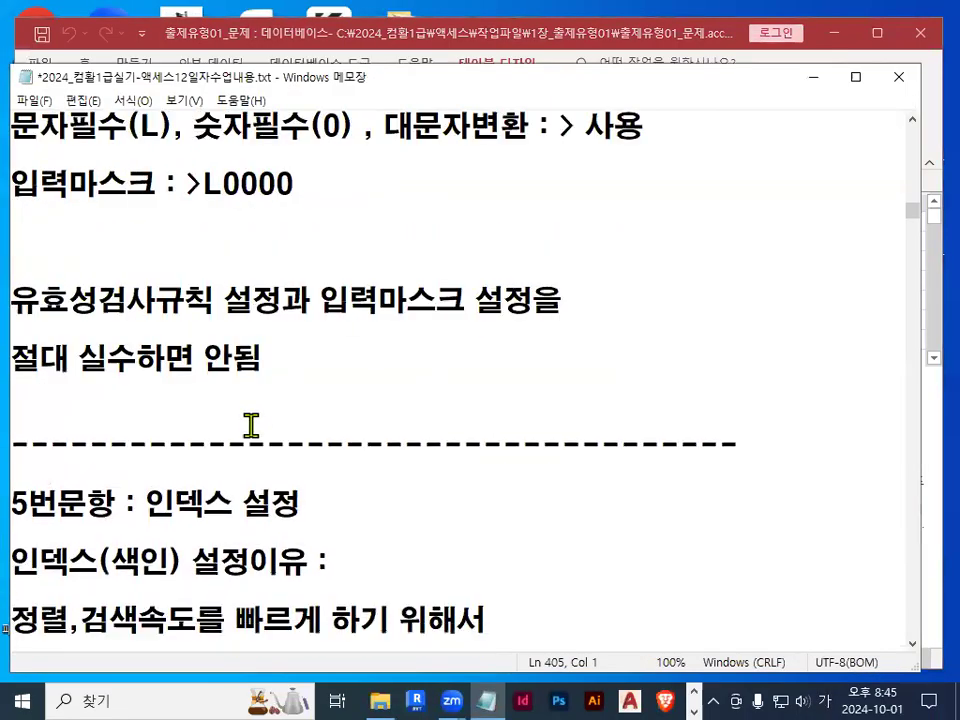
{"action": "scroll", "coordinate": [324, 358], "scroll_direction": "down", "scroll_amount": 2}
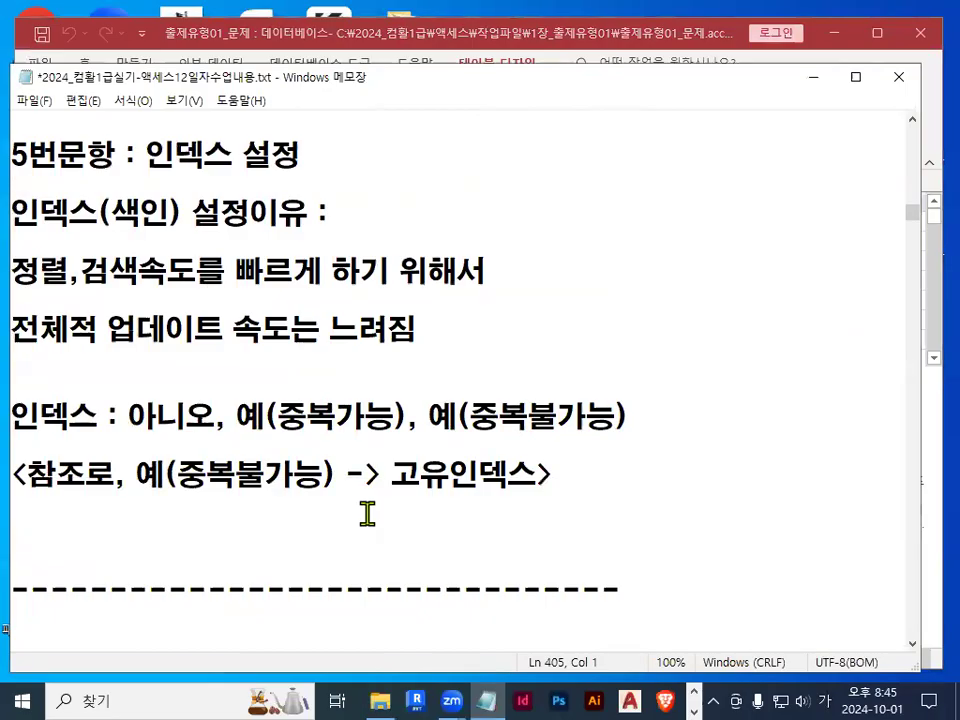
{"action": "left_click_drag", "start_coordinate": [111, 502], "coordinate": [305, 500]}
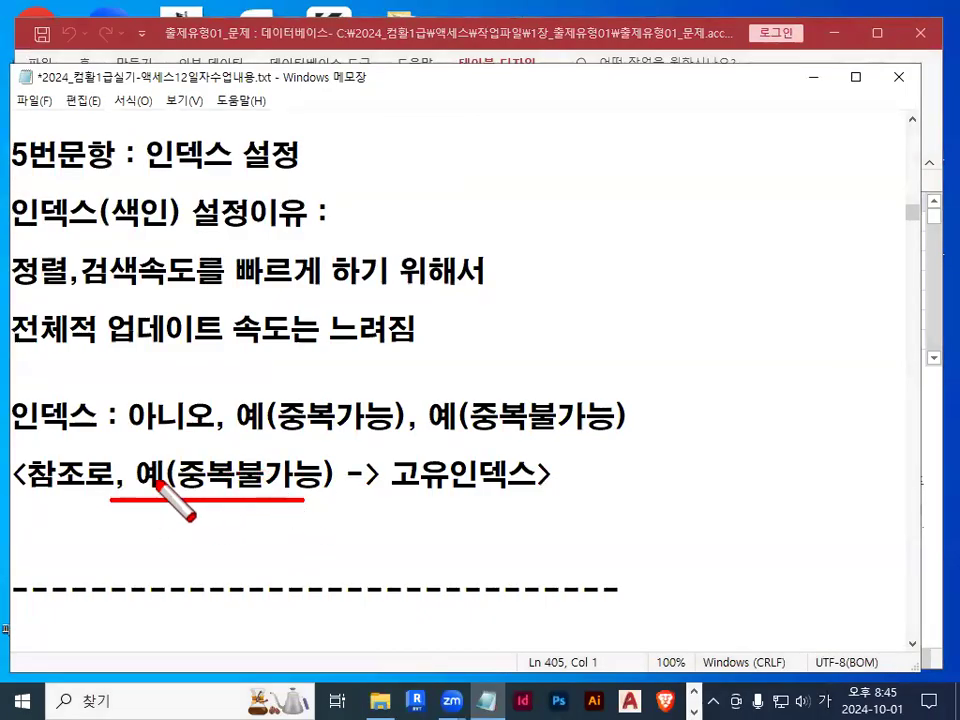
{"action": "mouse_move", "coordinate": [152, 448]}
{"action": "left_mouse_down"}
{"action": "mouse_move", "coordinate": [140, 492]}
{"action": "mouse_move", "coordinate": [186, 397]}
{"action": "left_mouse_up"}
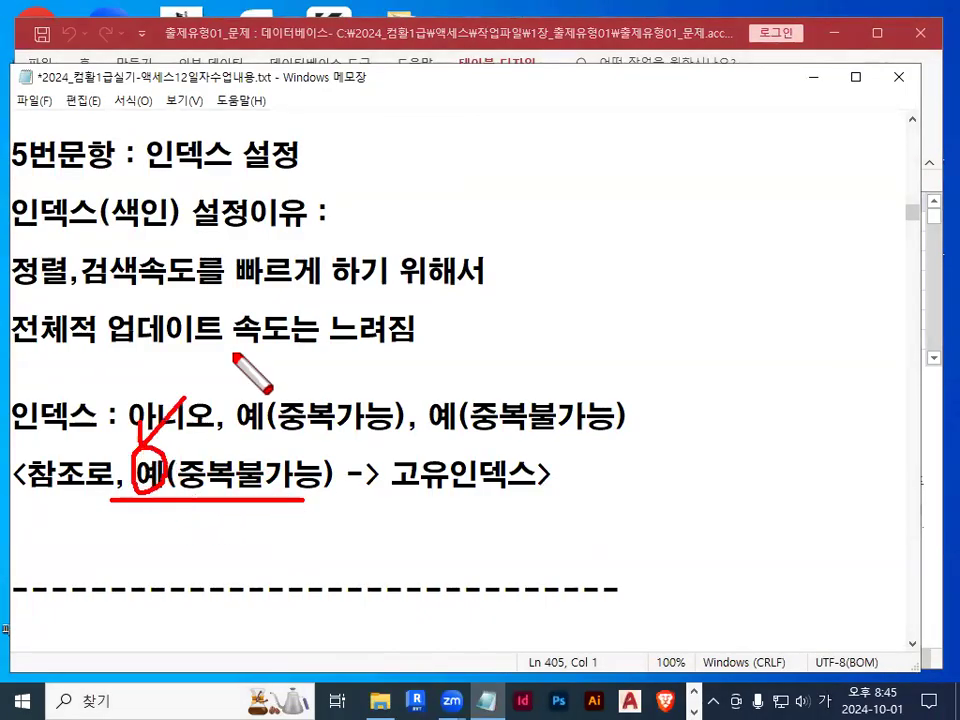
{"action": "left_click_drag", "start_coordinate": [187, 490], "coordinate": [290, 489]}
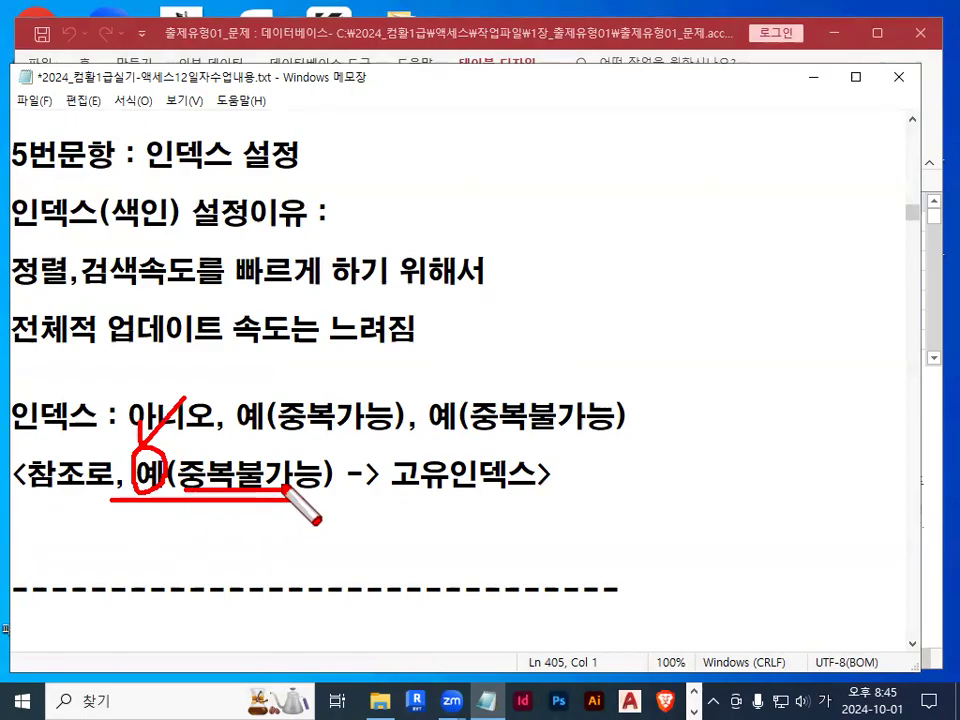
{"action": "left_click_drag", "start_coordinate": [150, 455], "coordinate": [193, 390]}
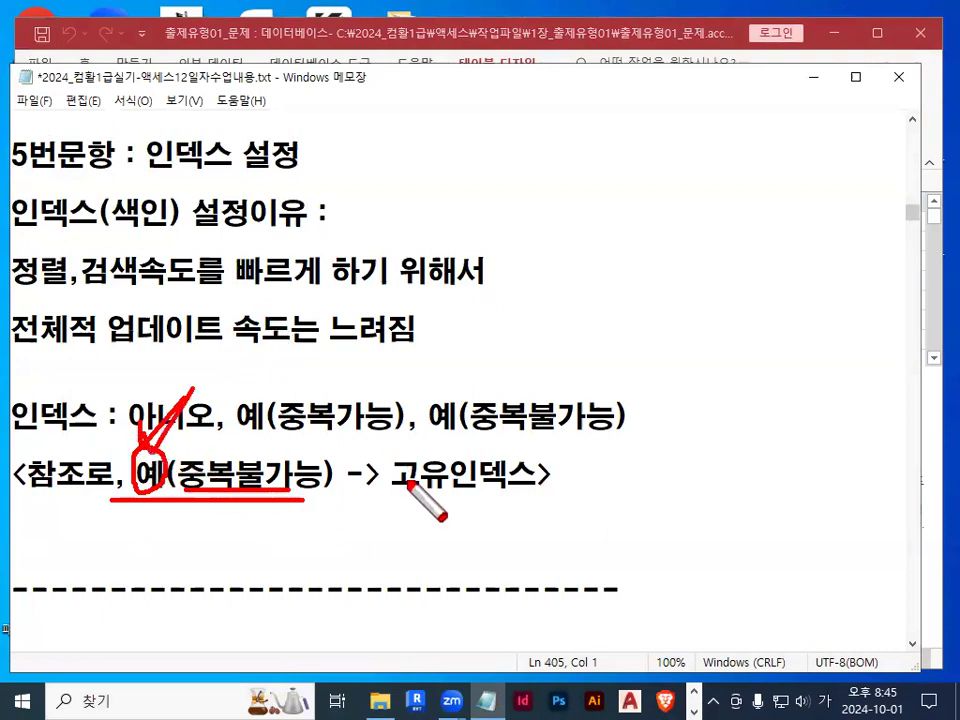
{"action": "mouse_move", "coordinate": [462, 479]}
{"action": "left_mouse_down"}
{"action": "mouse_move", "coordinate": [387, 476]}
{"action": "mouse_move", "coordinate": [430, 453]}
{"action": "mouse_move", "coordinate": [405, 404]}
{"action": "mouse_move", "coordinate": [497, 323]}
{"action": "left_mouse_up"}
{"action": "left_click_drag", "start_coordinate": [457, 481], "coordinate": [540, 392]}
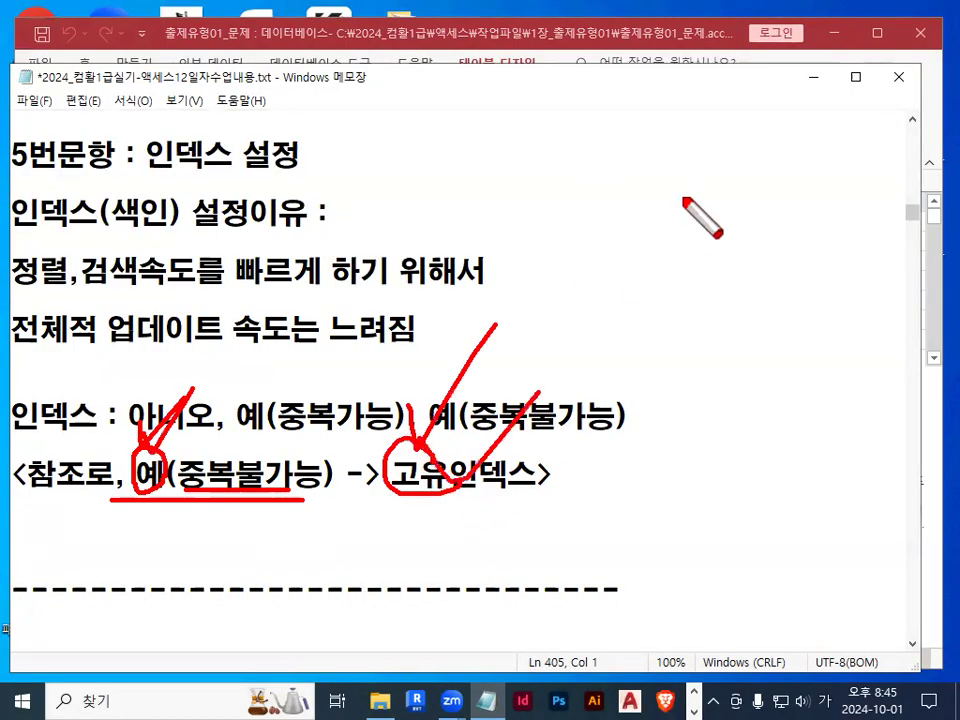
{"action": "key", "text": "Escape"}
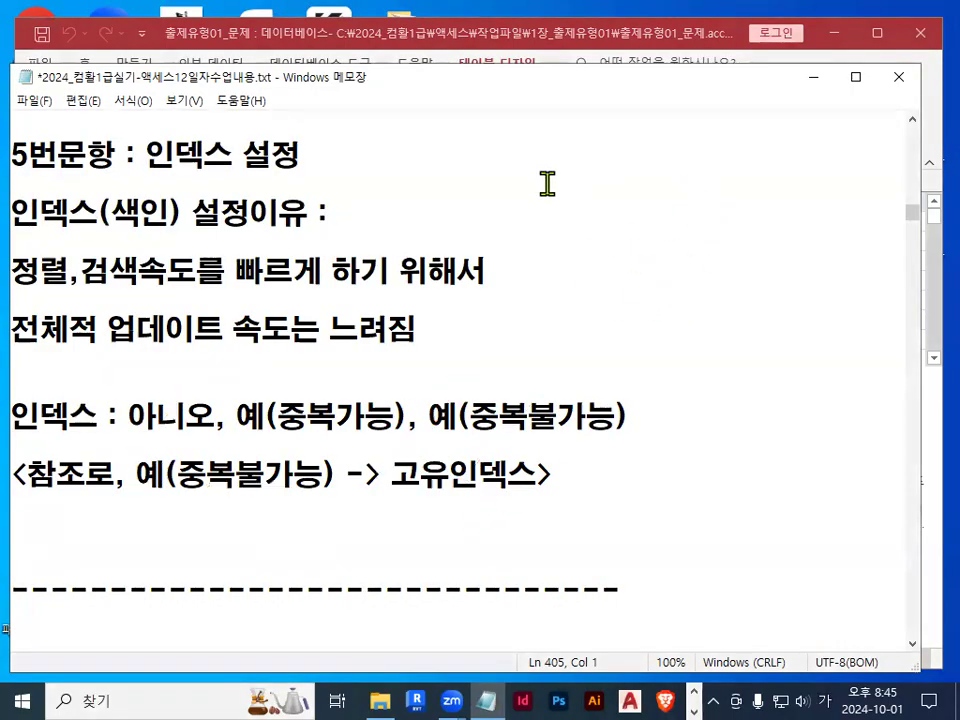
{"action": "left_click_drag", "start_coordinate": [146, 467], "coordinate": [521, 477]}
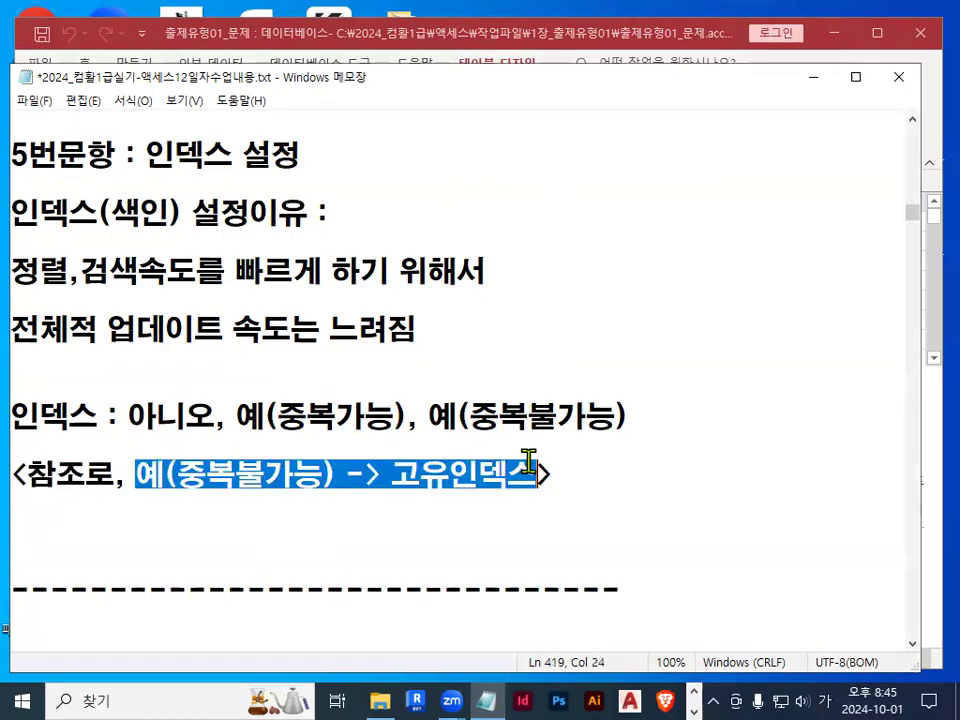
{"action": "left_click", "coordinate": [596, 467]}
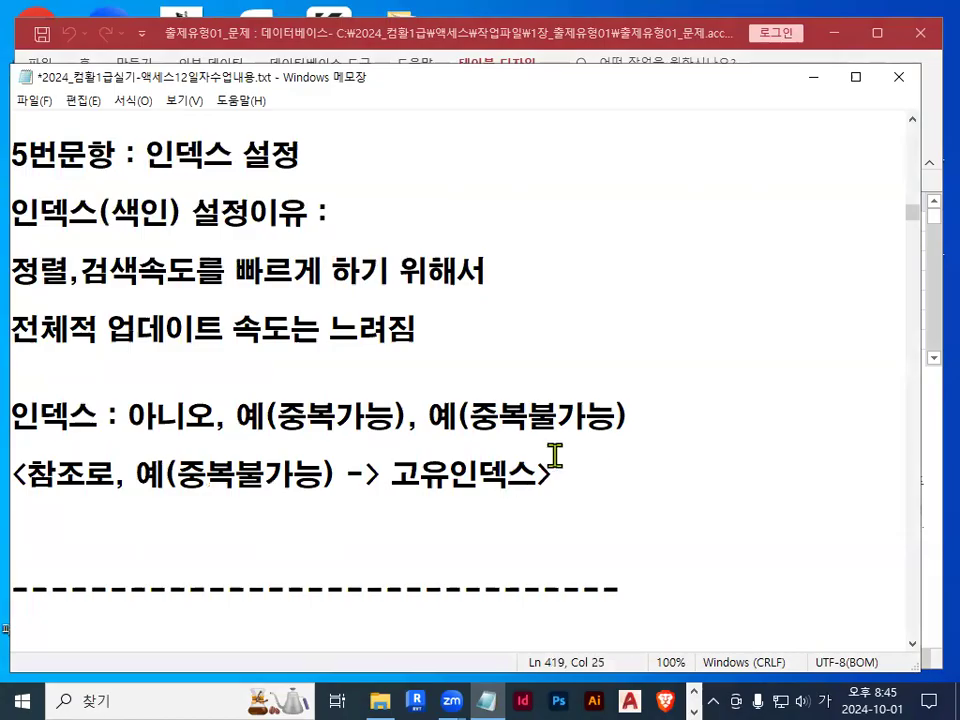
{"action": "key", "text": "ctrl+2"}
{"action": "left_click_drag", "start_coordinate": [617, 150], "coordinate": [586, 295]}
{"action": "left_click_drag", "start_coordinate": [618, 191], "coordinate": [673, 203]}
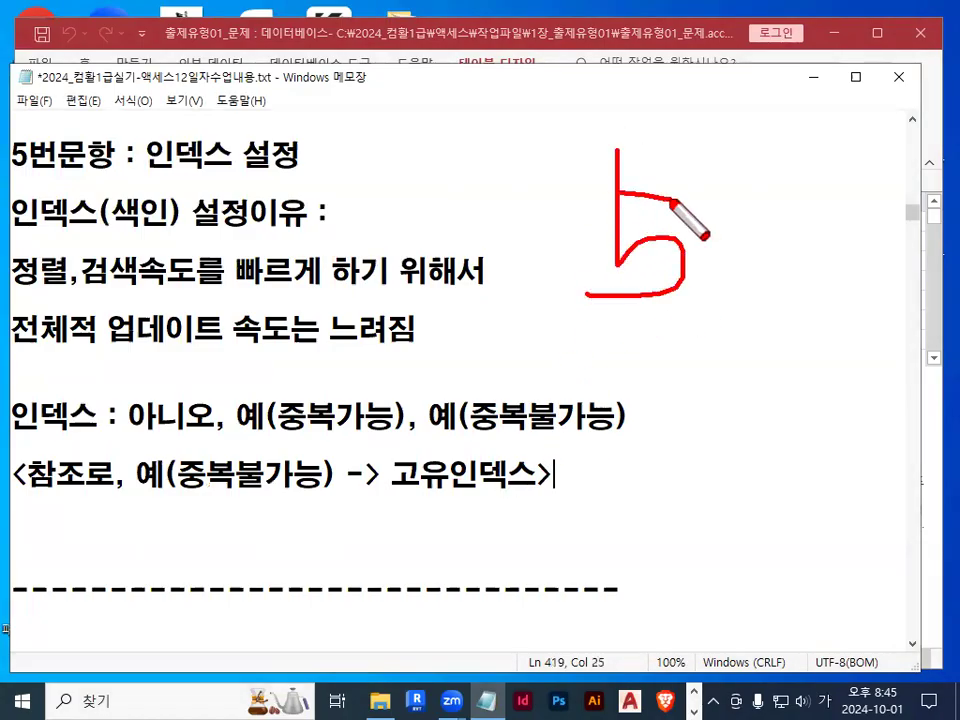
{"action": "key", "text": "Escape"}
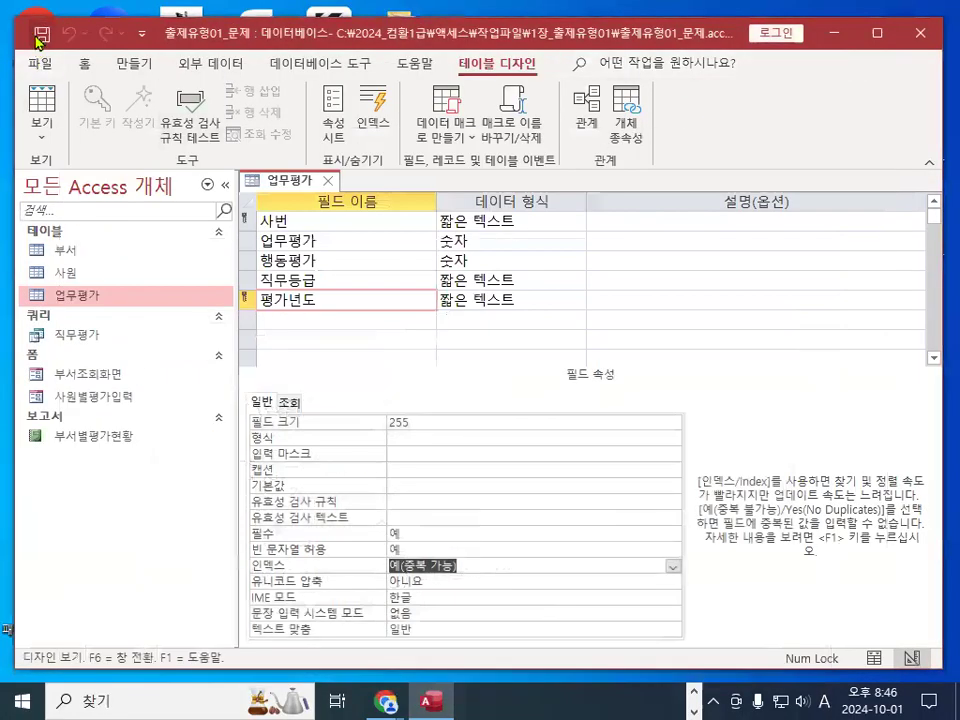
Switch back to Access, close the 출제유형01_문제 database, and open 완전정복01_문제.accdb from the 1장_출제유형01 folder
{"action": "left_click", "coordinate": [40, 62]}
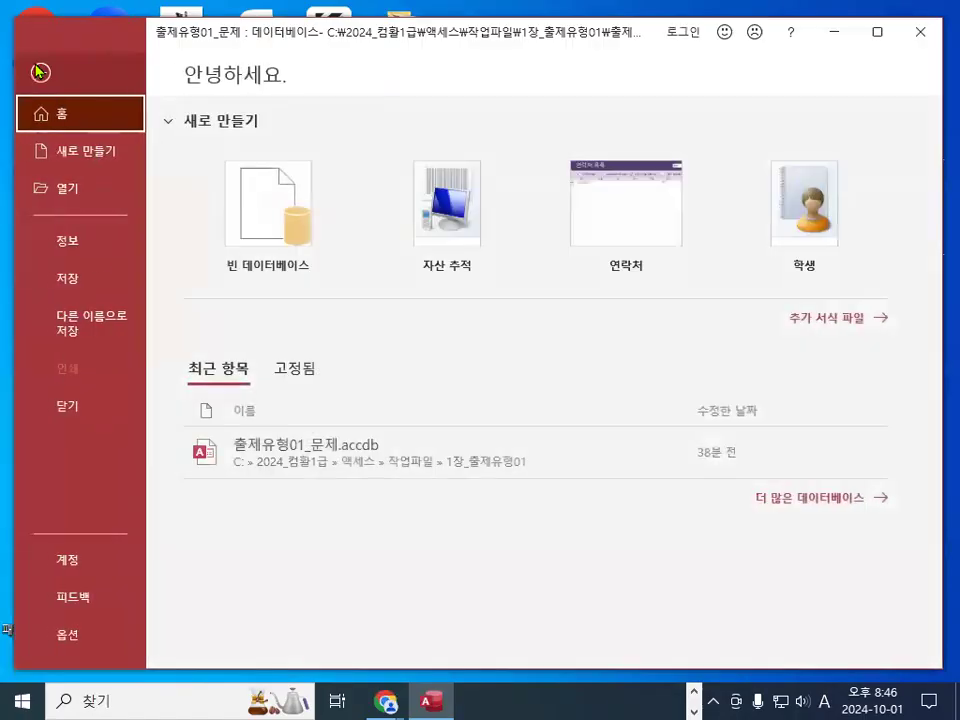
{"action": "left_click", "coordinate": [98, 412]}
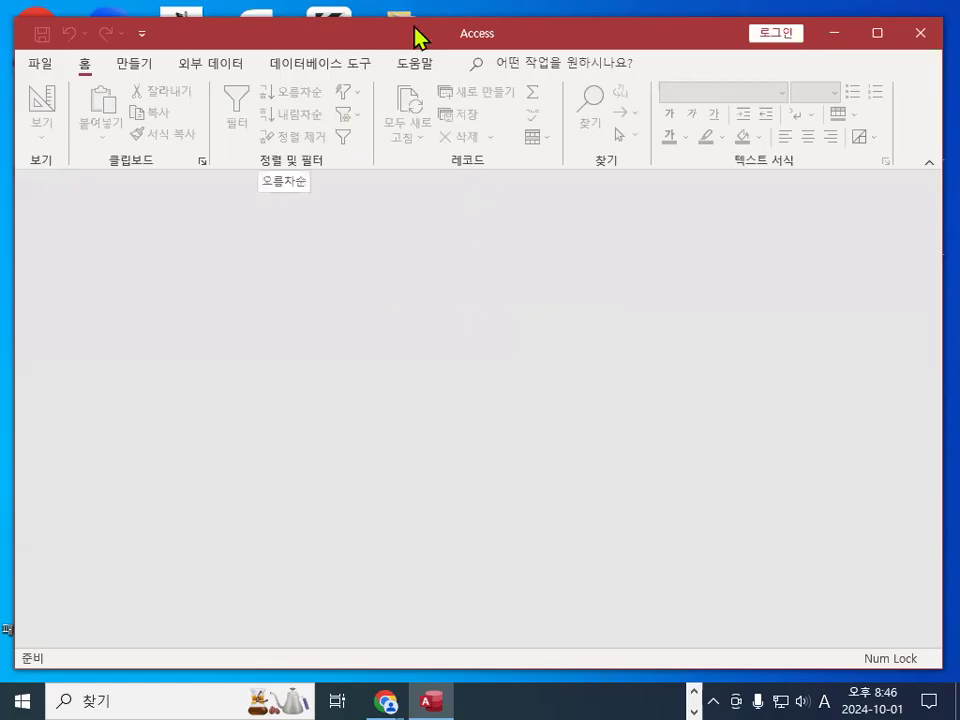
{"action": "left_click", "coordinate": [42, 66]}
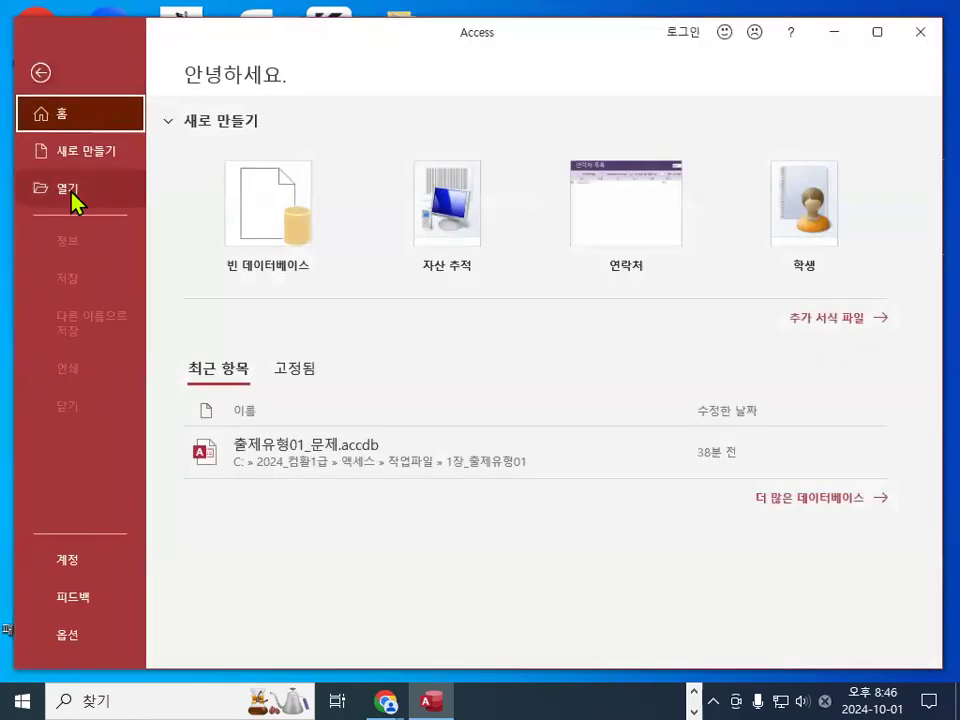
{"action": "left_click", "coordinate": [76, 196]}
{"action": "left_click", "coordinate": [245, 338]}
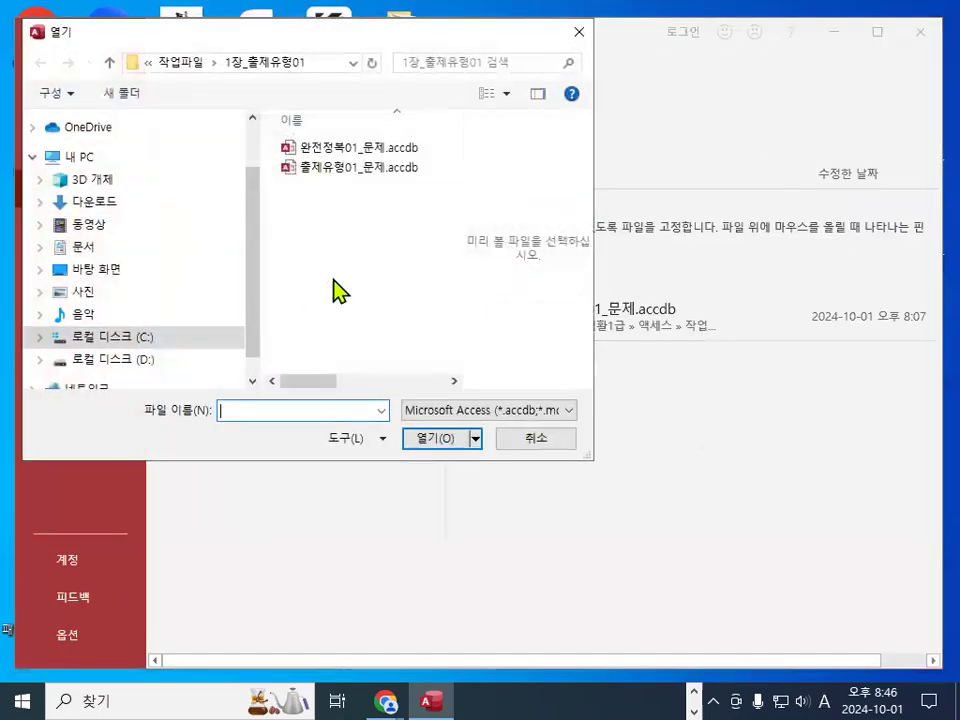
{"action": "double_click", "coordinate": [341, 148]}
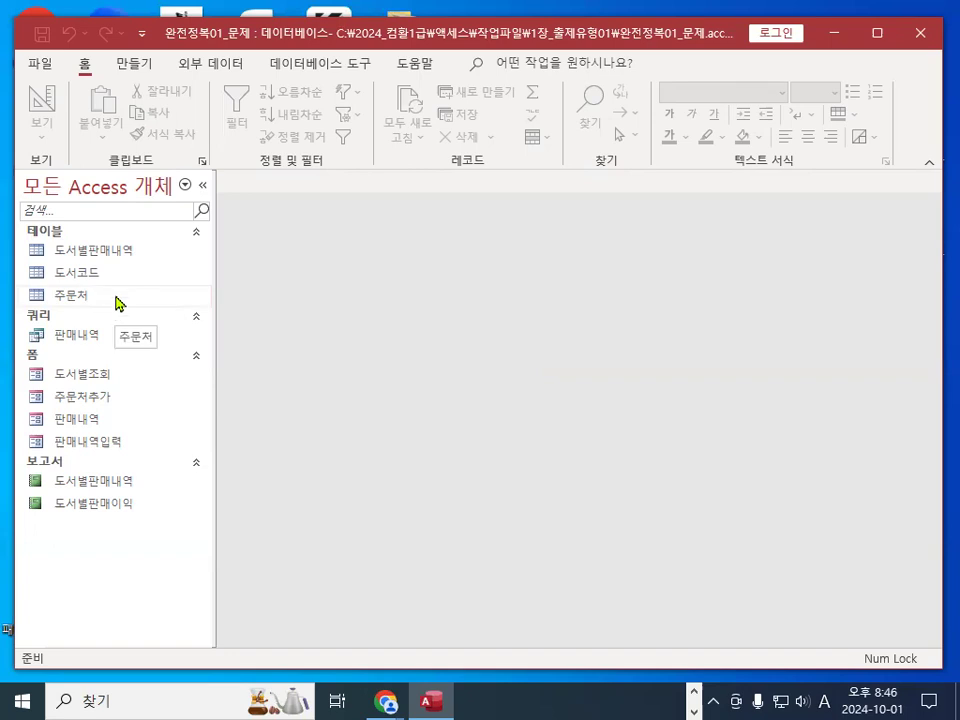
Open the 도서별판매내역 table in Design view
{"action": "left_click", "coordinate": [100, 252]}
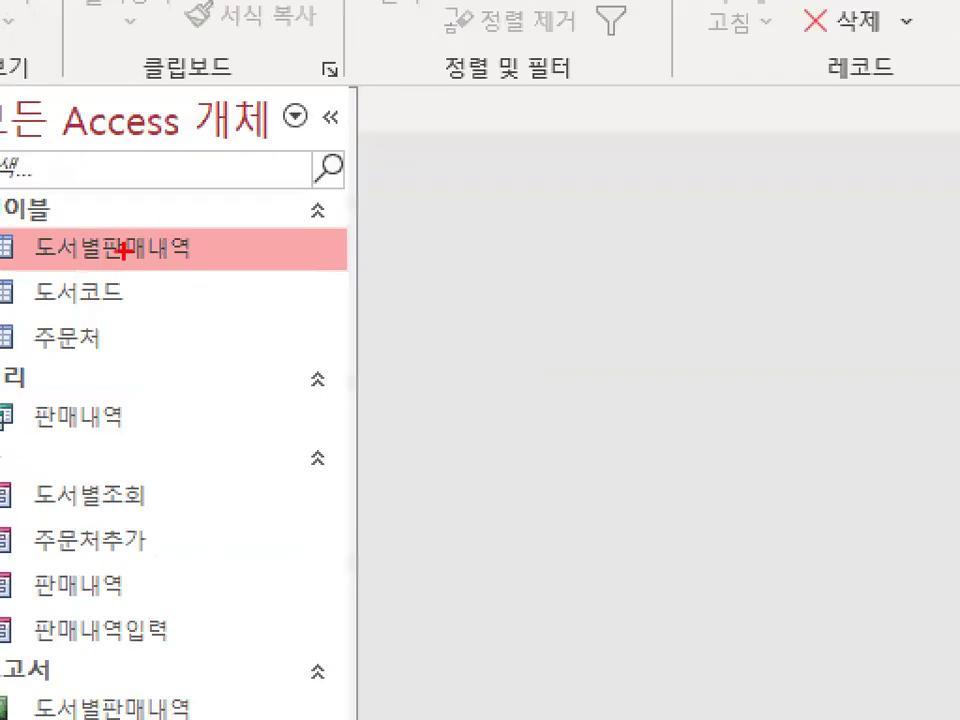
{"action": "left_click_drag", "start_coordinate": [155, 222], "coordinate": [200, 236]}
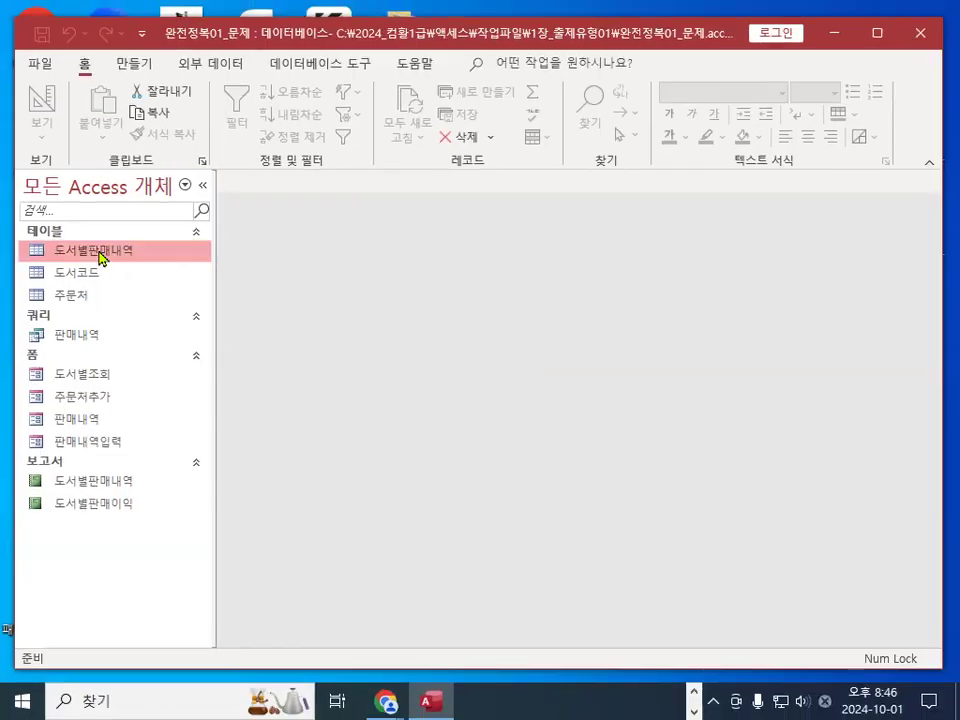
{"action": "right_click", "coordinate": [128, 252]}
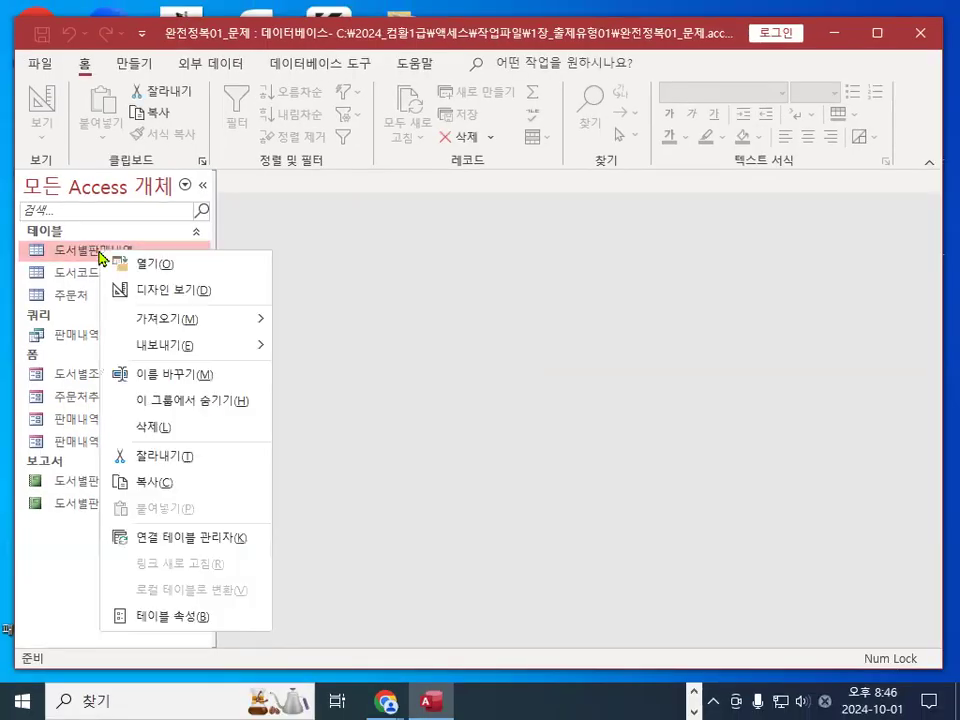
{"action": "left_click", "coordinate": [172, 292]}
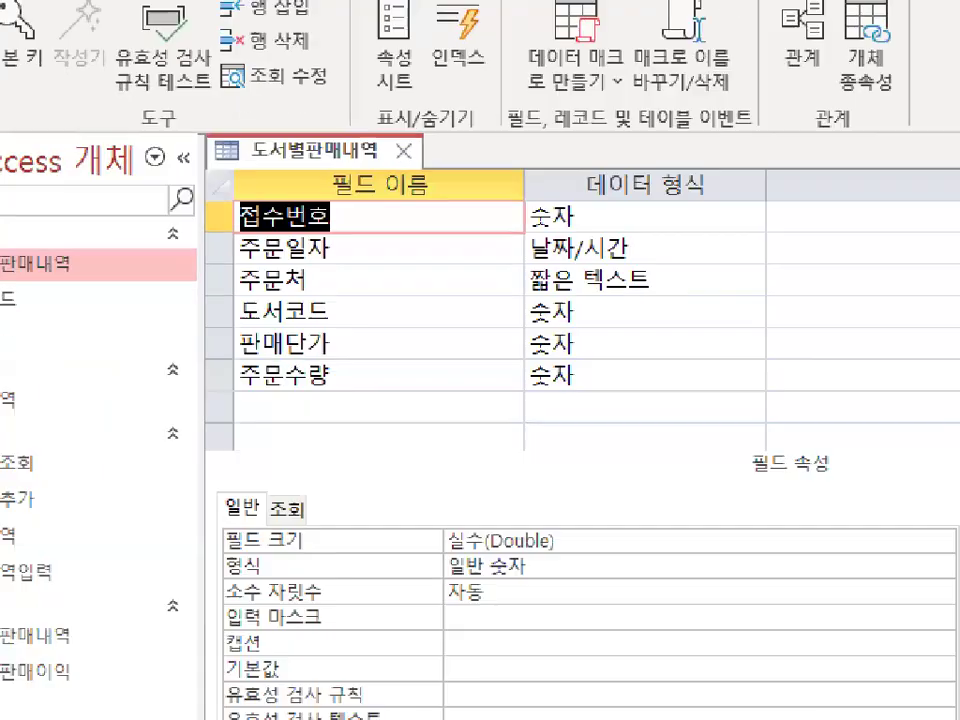
Set the 접수번호 and 도서코드 fields together as the primary key of the 도서별판매내역 table
{"action": "left_click_drag", "start_coordinate": [208, 231], "coordinate": [234, 225]}
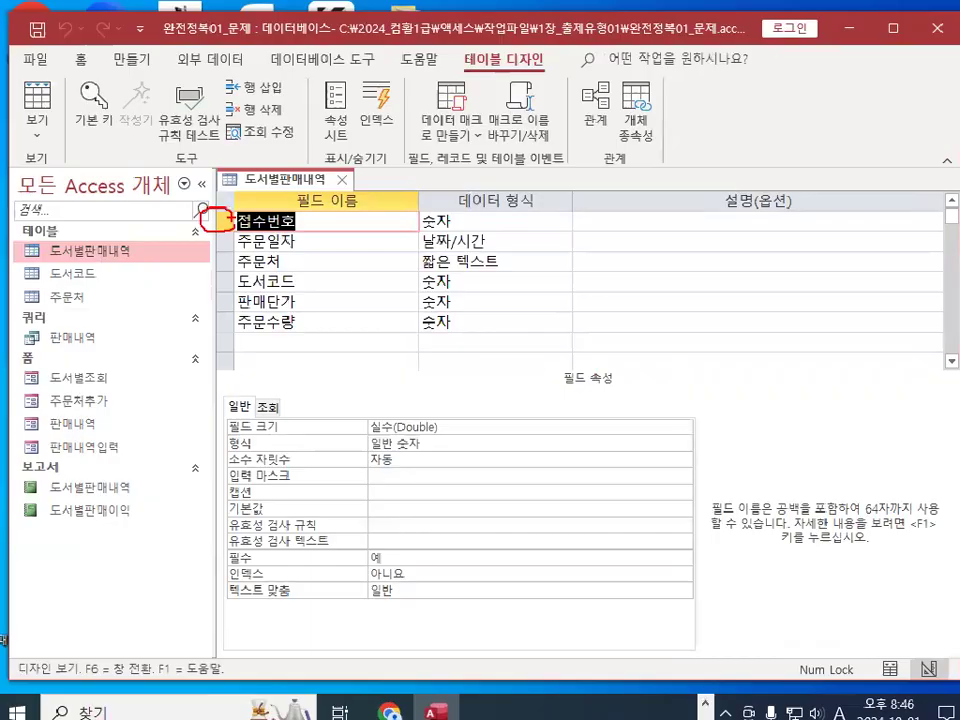
{"action": "left_click", "coordinate": [228, 230]}
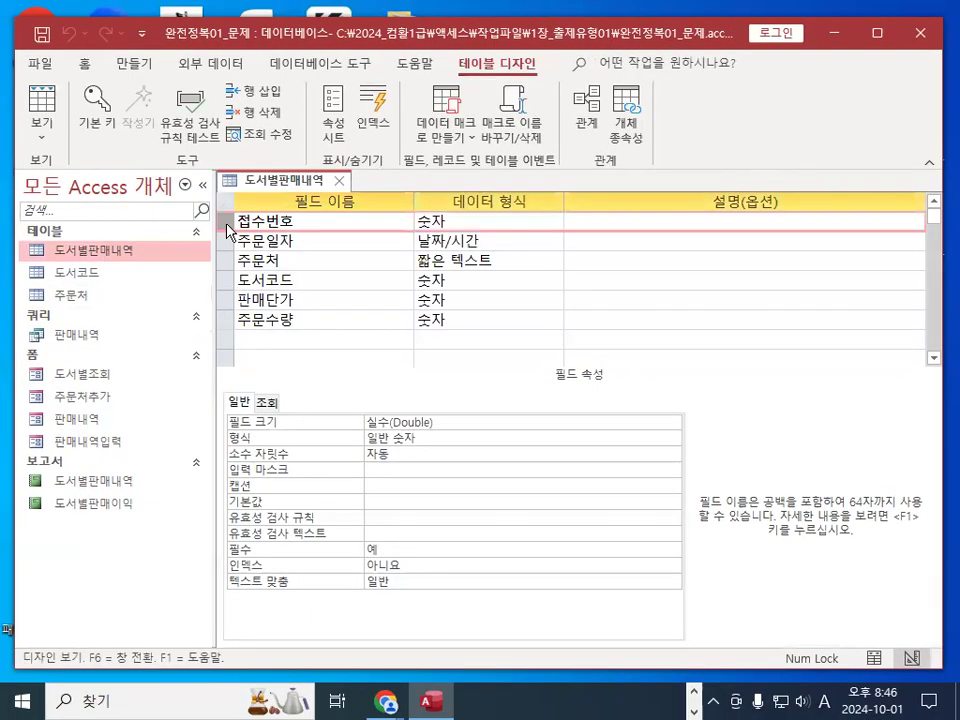
{"action": "left_click", "coordinate": [224, 279]}
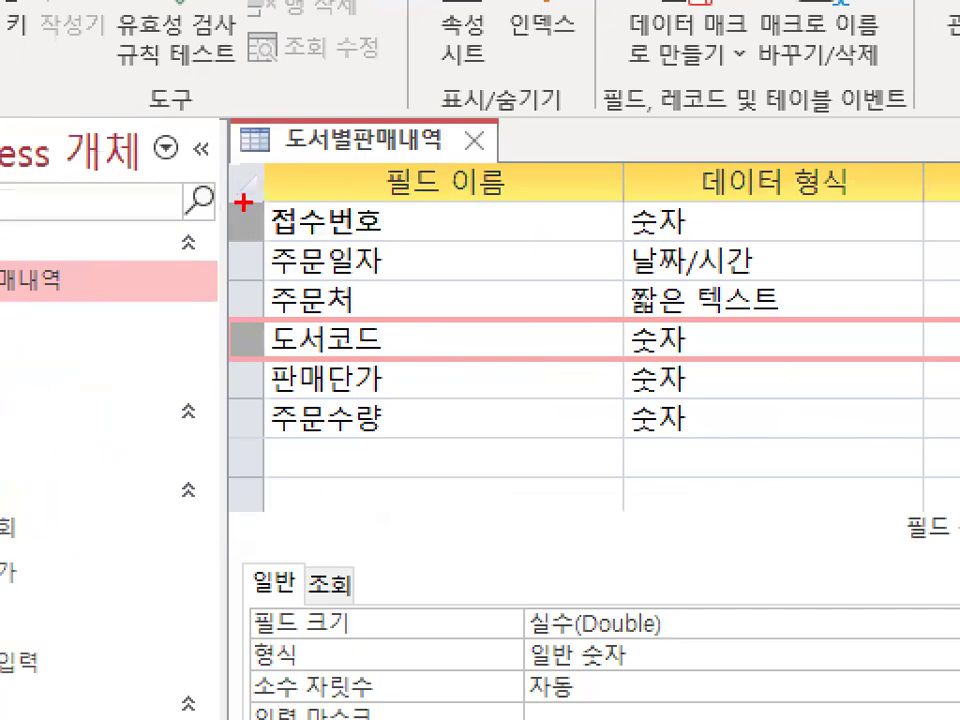
{"action": "mouse_move", "coordinate": [231, 209]}
{"action": "left_mouse_down"}
{"action": "mouse_move", "coordinate": [240, 242]}
{"action": "mouse_move", "coordinate": [247, 228]}
{"action": "left_mouse_up"}
{"action": "left_click_drag", "start_coordinate": [272, 348], "coordinate": [266, 316]}
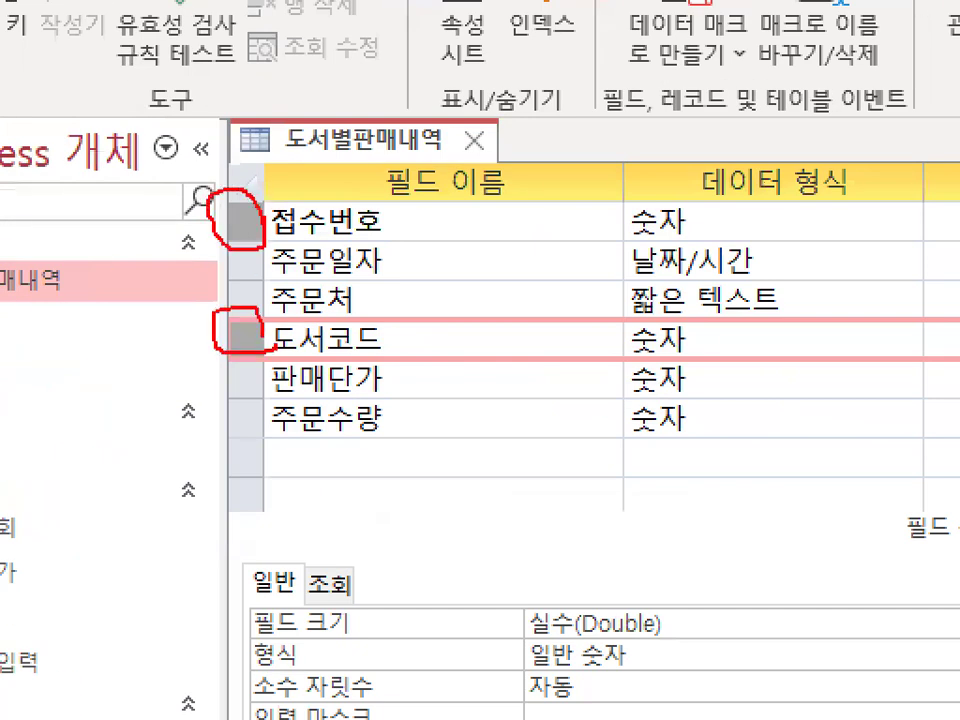
{"action": "key", "text": "Escape"}
{"action": "left_click", "coordinate": [99, 98]}
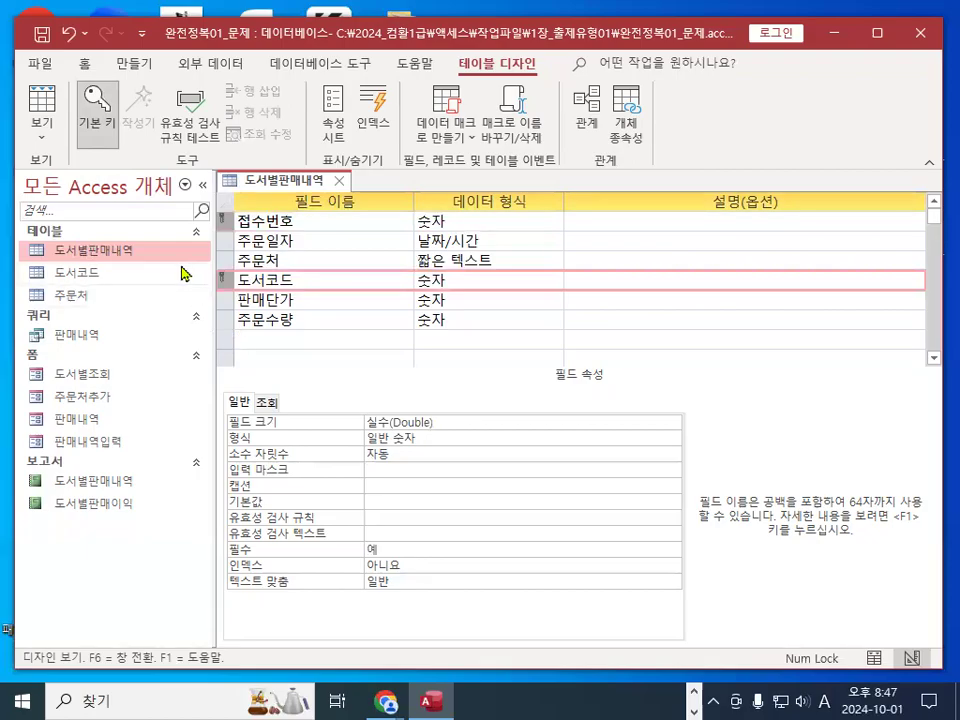
Set the 형식 property of the 주문일자 field to 자세한 날짜
{"action": "left_click", "coordinate": [281, 241]}
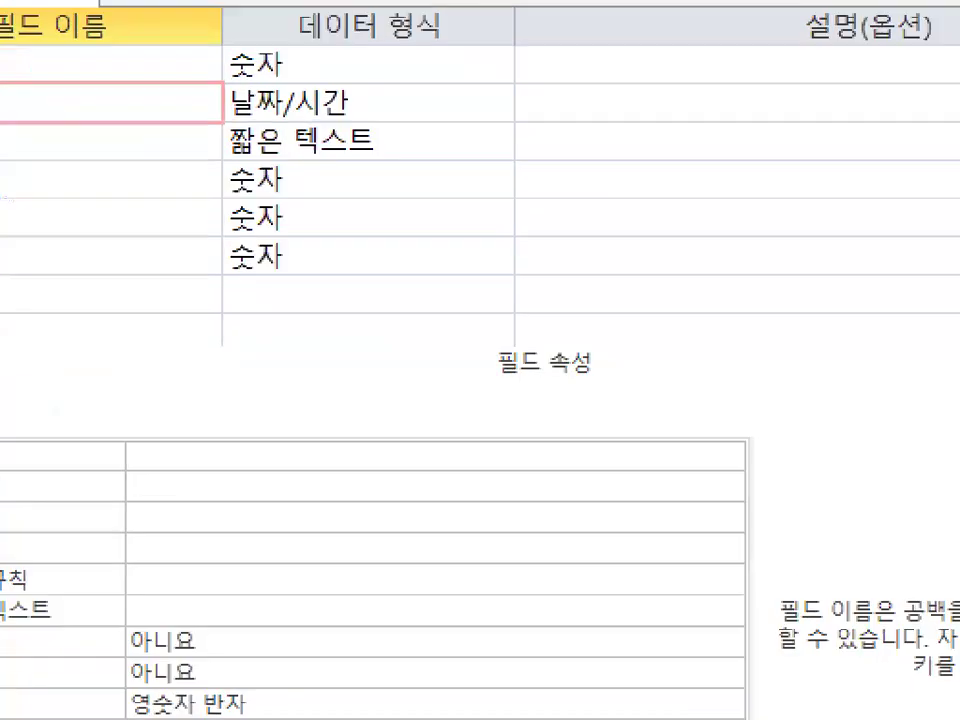
{"action": "mouse_move", "coordinate": [624, 376]}
{"action": "left_mouse_down"}
{"action": "mouse_move", "coordinate": [607, 381]}
{"action": "mouse_move", "coordinate": [607, 355]}
{"action": "left_mouse_up"}
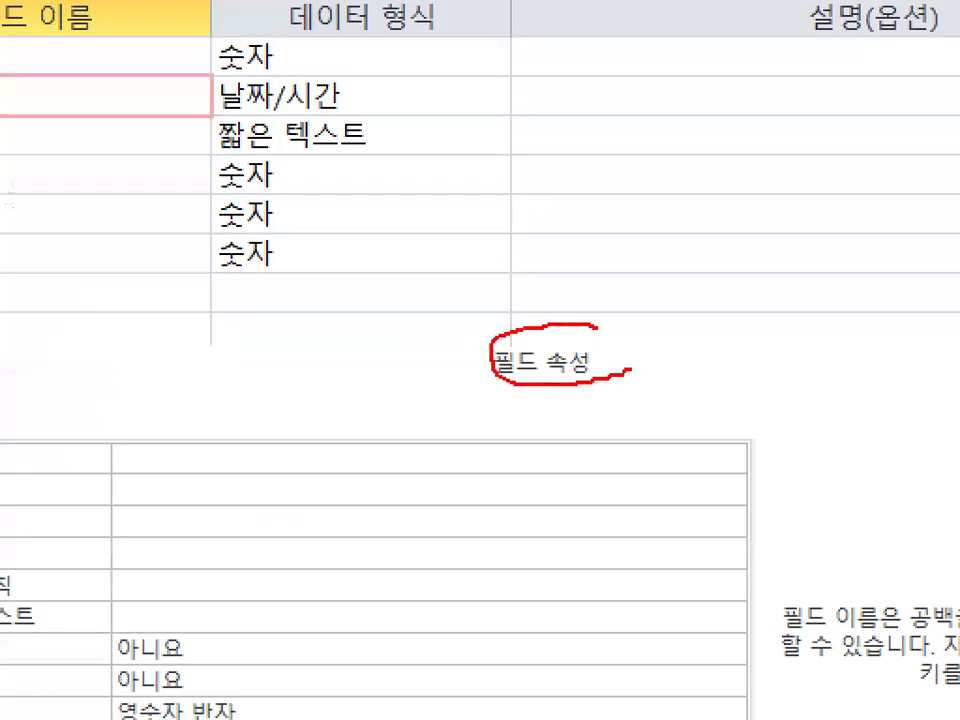
{"action": "left_click_drag", "start_coordinate": [255, 73], "coordinate": [253, 118]}
{"action": "key", "text": "Escape"}
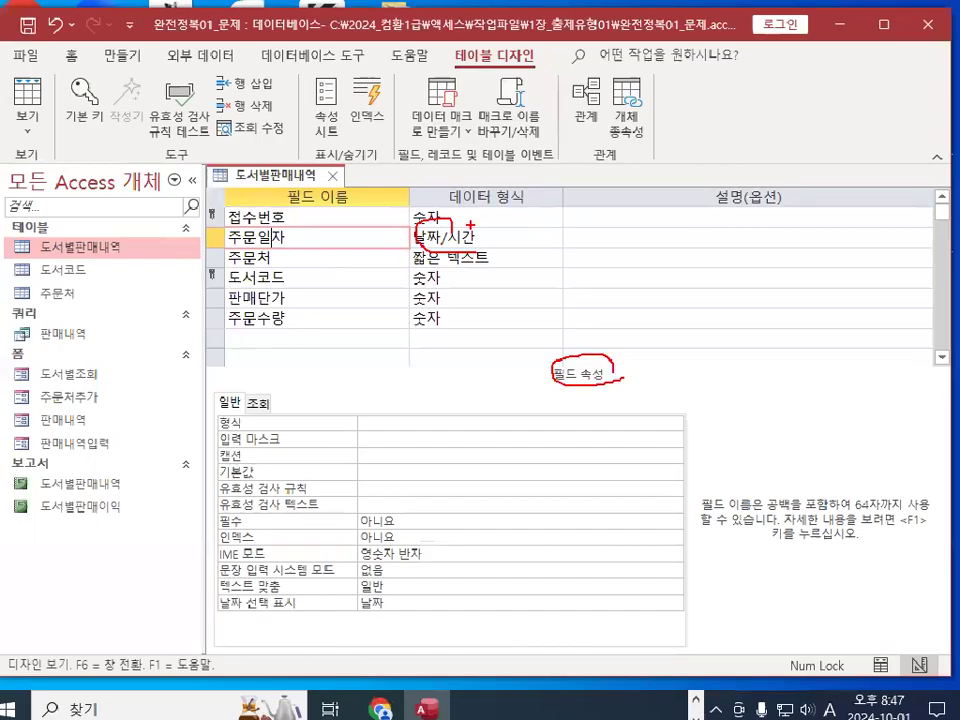
{"action": "left_click", "coordinate": [367, 422]}
{"action": "left_click_drag", "start_coordinate": [243, 419], "coordinate": [259, 423]}
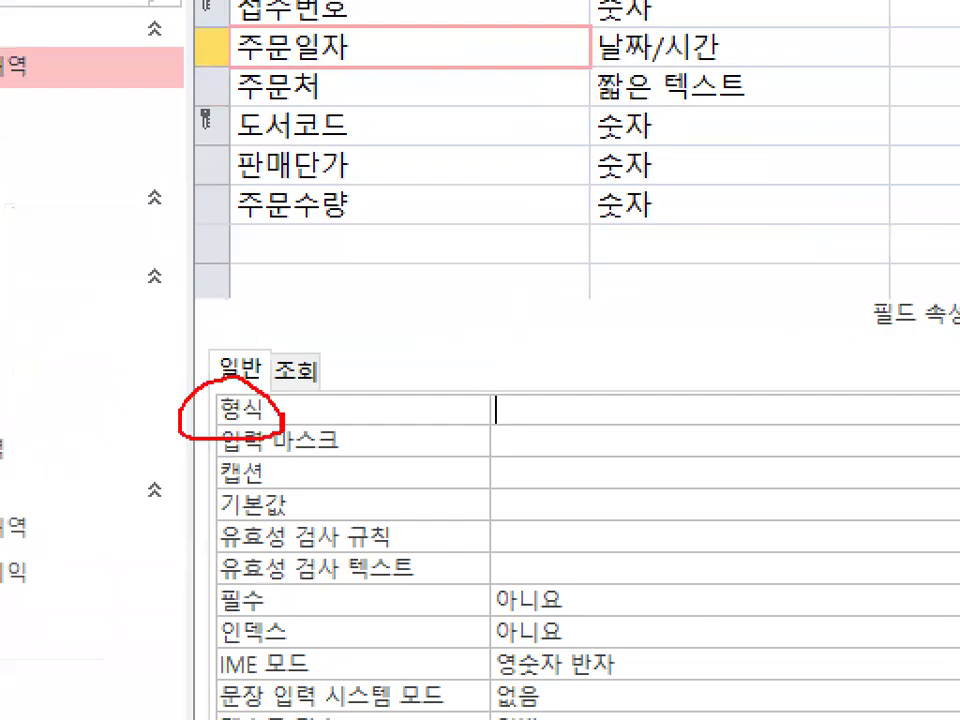
{"action": "key", "text": "Escape"}
{"action": "left_click", "coordinate": [959, 412]}
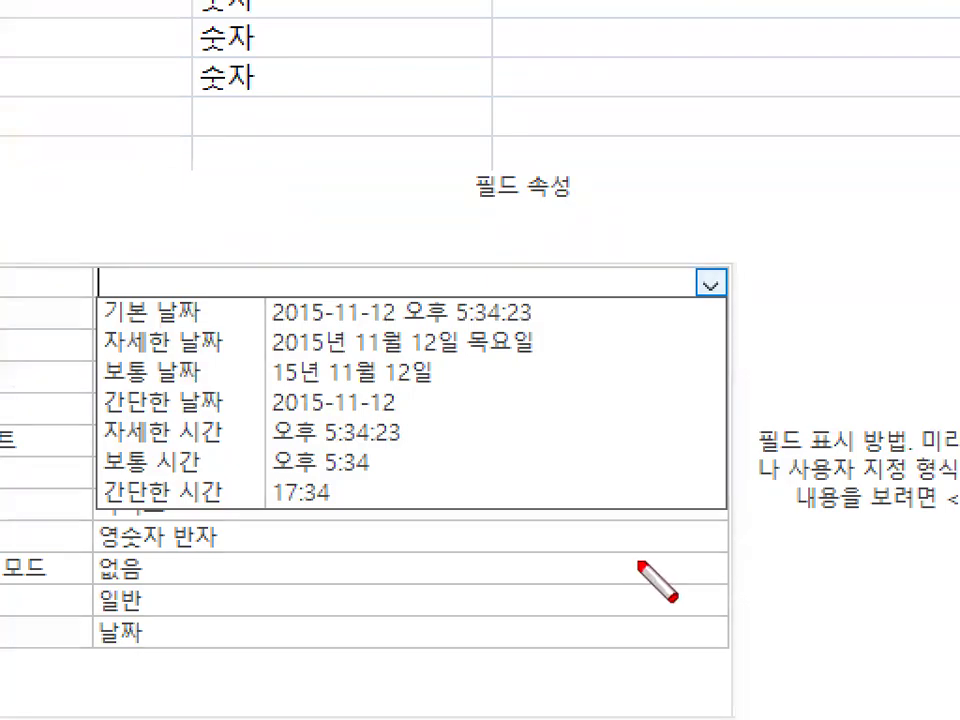
{"action": "left_click_drag", "start_coordinate": [103, 357], "coordinate": [551, 353]}
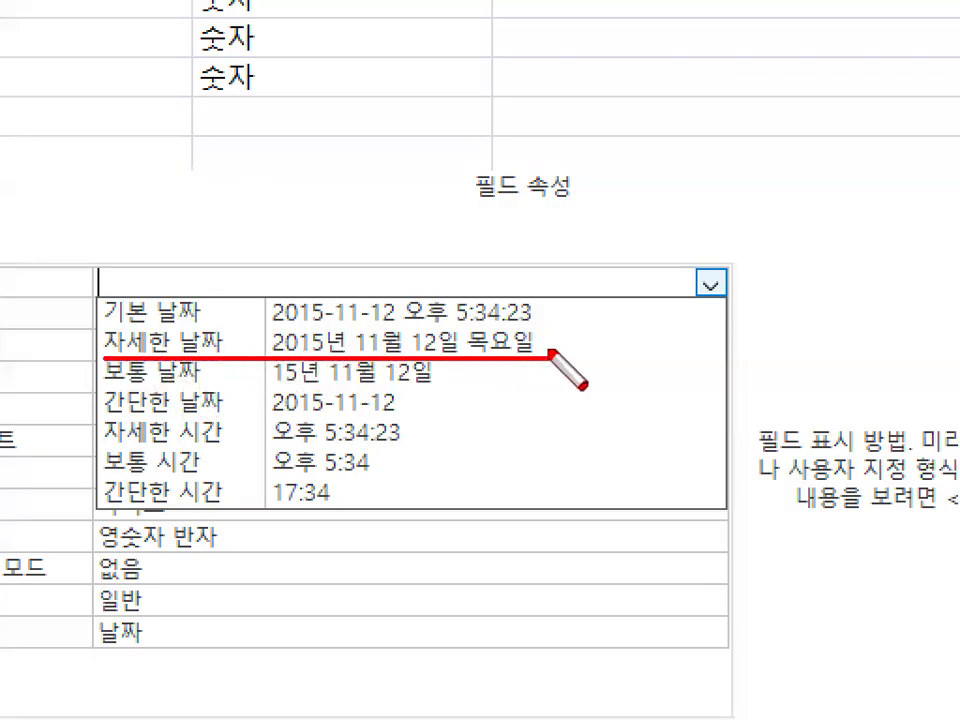
{"action": "mouse_move", "coordinate": [432, 323]}
{"action": "left_mouse_down"}
{"action": "mouse_move", "coordinate": [440, 350]}
{"action": "mouse_move", "coordinate": [478, 313]}
{"action": "left_mouse_up"}
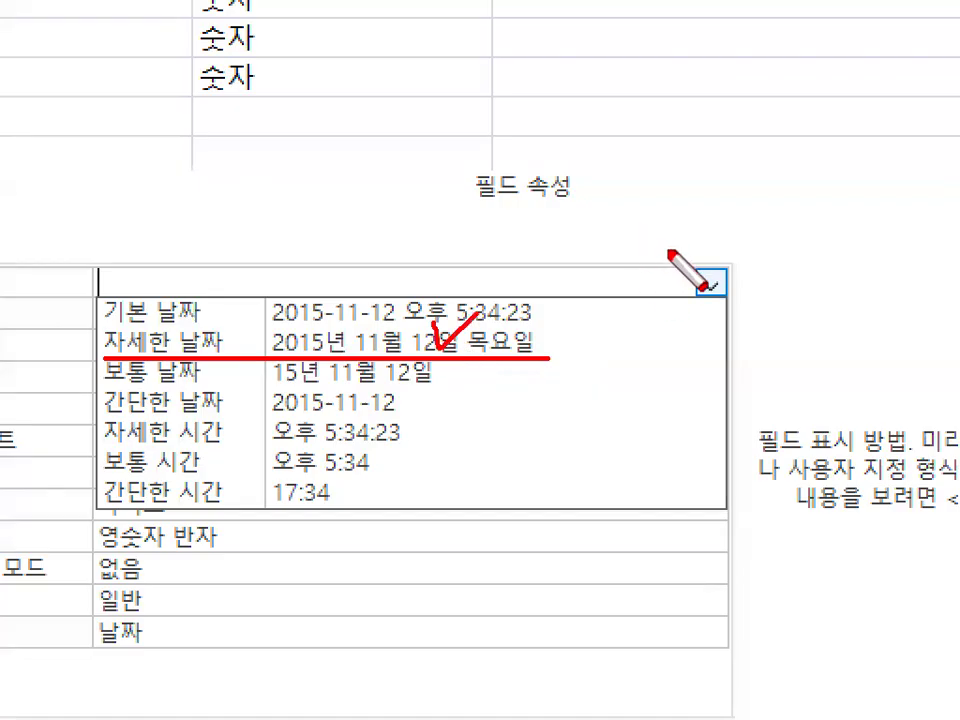
{"action": "mouse_move", "coordinate": [312, 366]}
{"action": "left_mouse_down"}
{"action": "mouse_move", "coordinate": [205, 372]}
{"action": "mouse_move", "coordinate": [240, 372]}
{"action": "left_mouse_up"}
{"action": "key", "text": "Escape"}
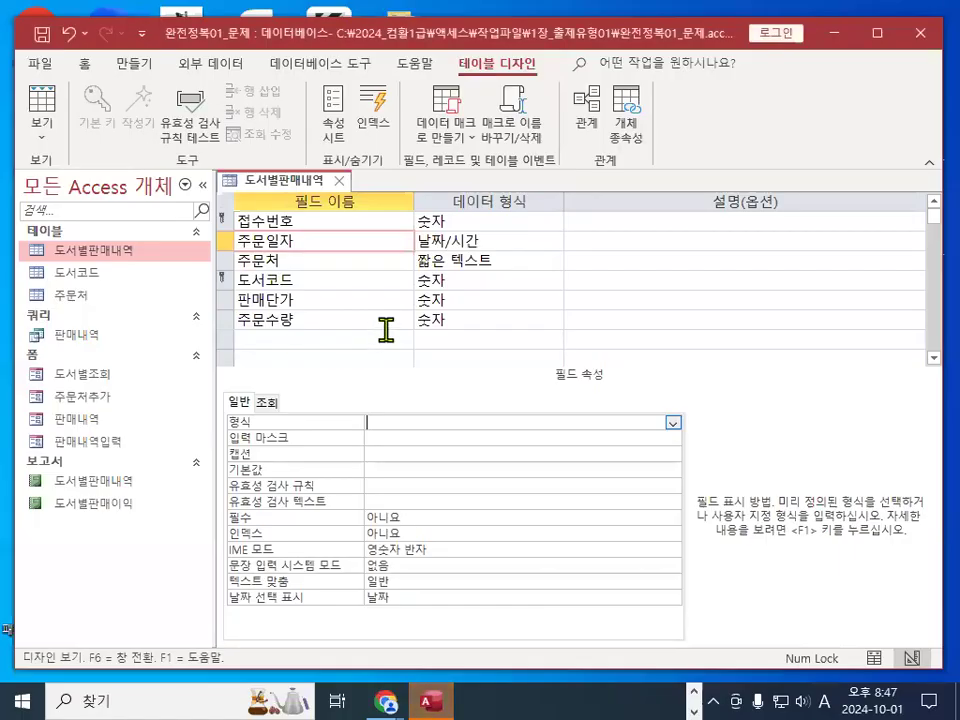
{"action": "left_click", "coordinate": [673, 422]}
{"action": "left_click", "coordinate": [560, 450]}
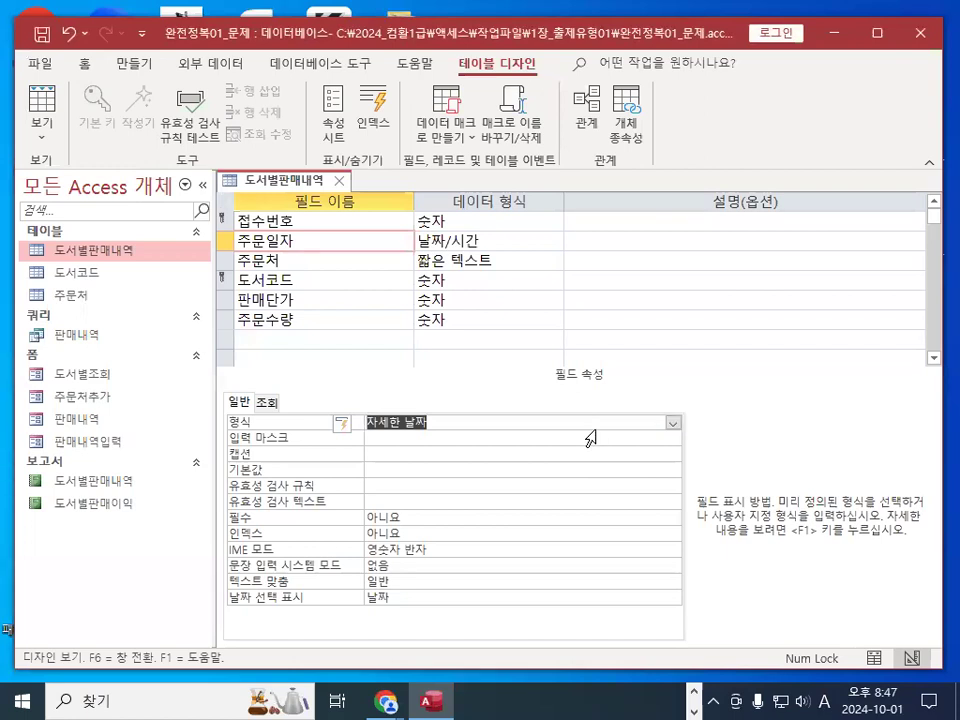
Select the 주문처 field, switch to the Notepad lesson notes, and review the 3번문항 line about the 필수 property under 교재16페이지
{"action": "left_click", "coordinate": [307, 259]}
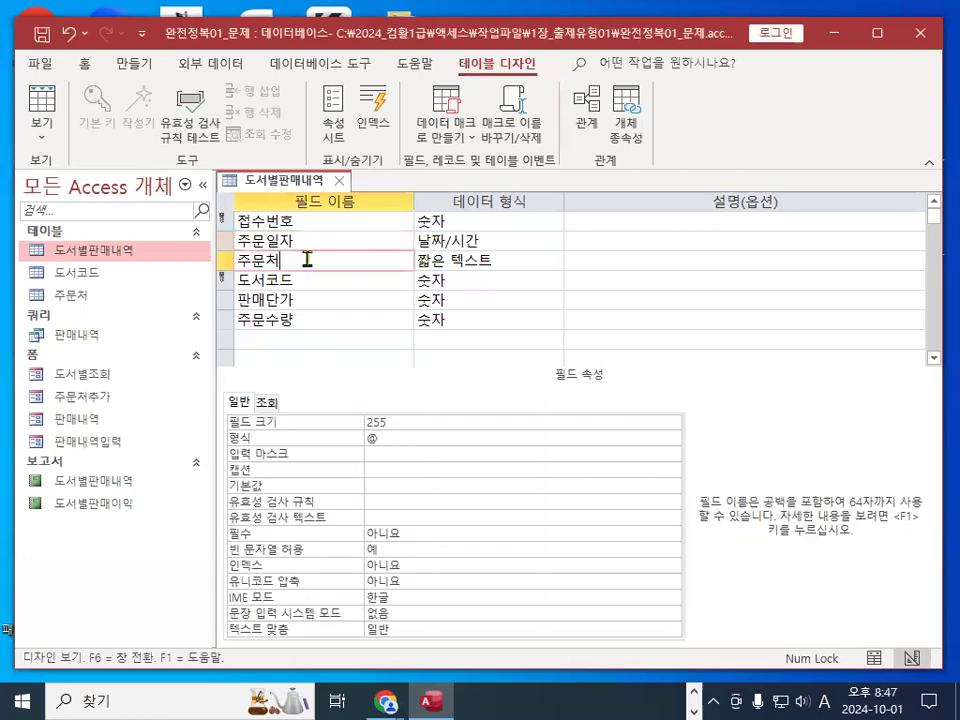
{"action": "key", "text": "Escape"}
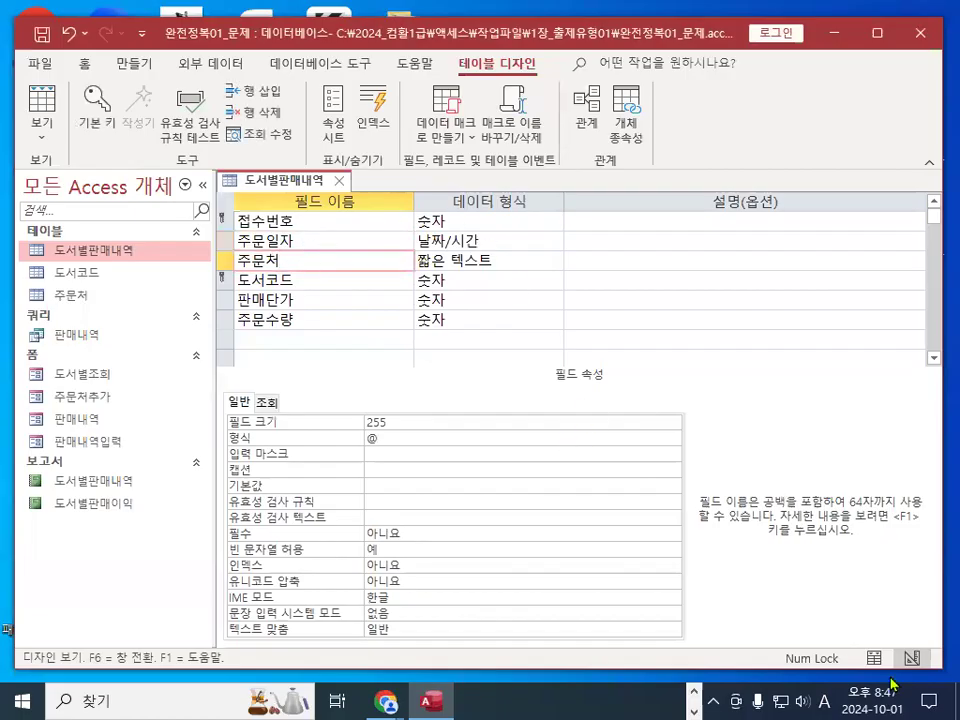
{"action": "key", "text": "alt+Tab"}
{"action": "scroll", "coordinate": [373, 418], "scroll_direction": "down", "scroll_amount": 3}
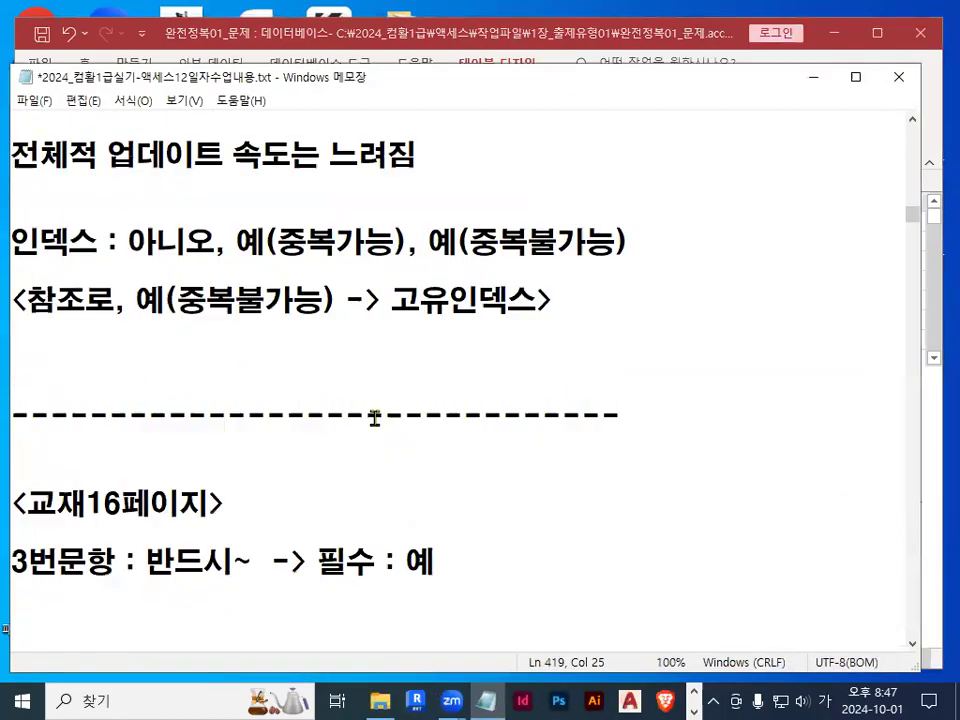
{"action": "left_click_drag", "start_coordinate": [331, 311], "coordinate": [467, 310]}
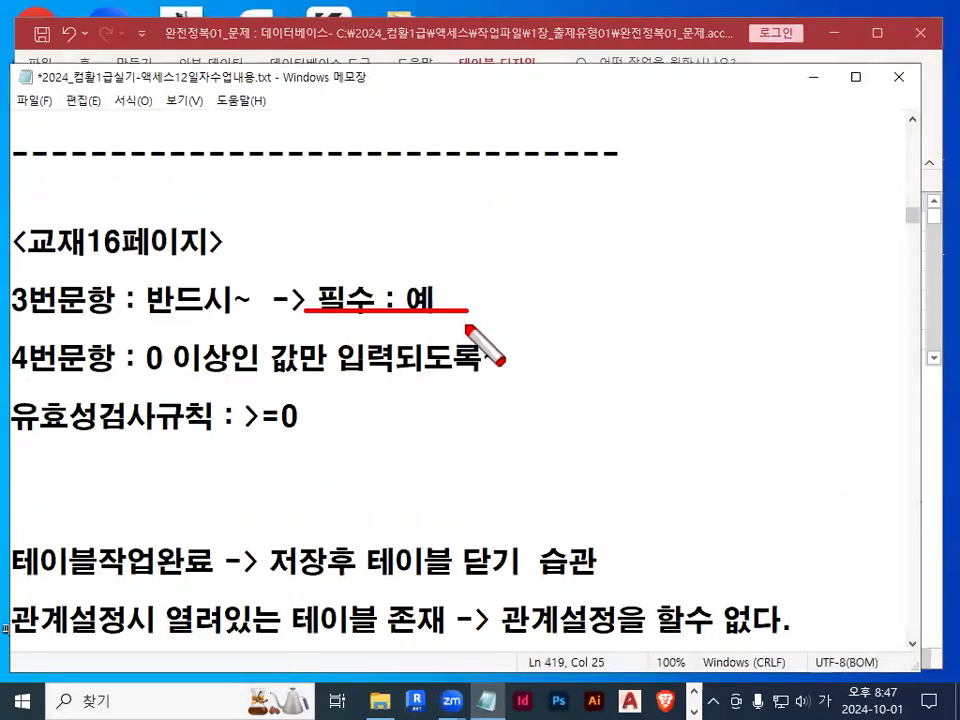
{"action": "mouse_move", "coordinate": [350, 313]}
{"action": "left_mouse_down"}
{"action": "mouse_move", "coordinate": [370, 300]}
{"action": "mouse_move", "coordinate": [460, 318]}
{"action": "left_mouse_up"}
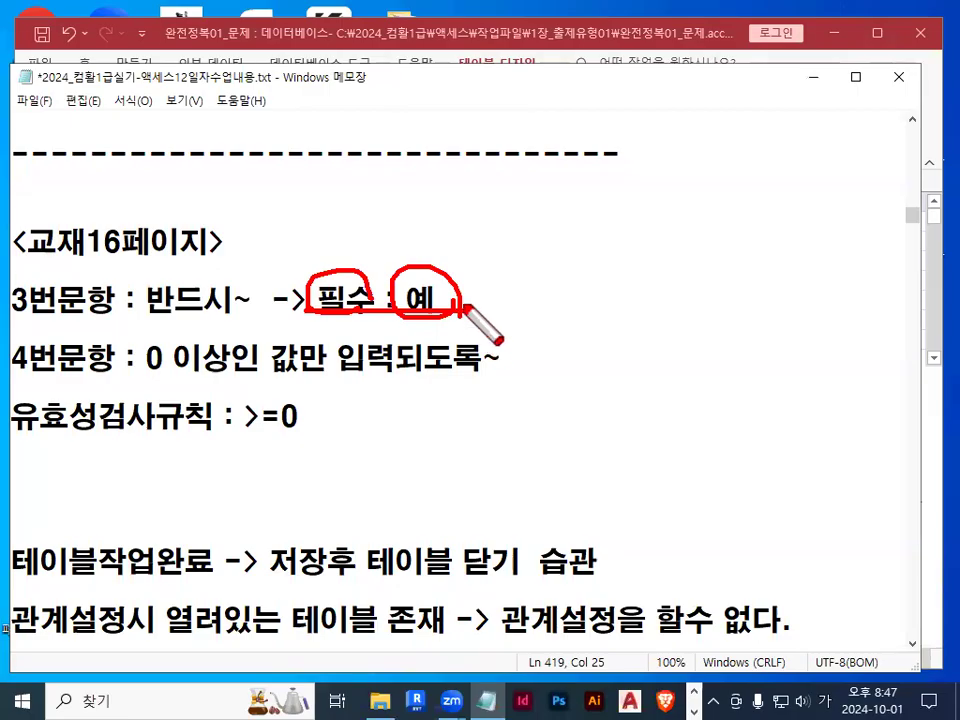
{"action": "key", "text": "Escape"}
Return to Access and set the 필수 property of the 주문처 field to 예
{"action": "left_click", "coordinate": [810, 86]}
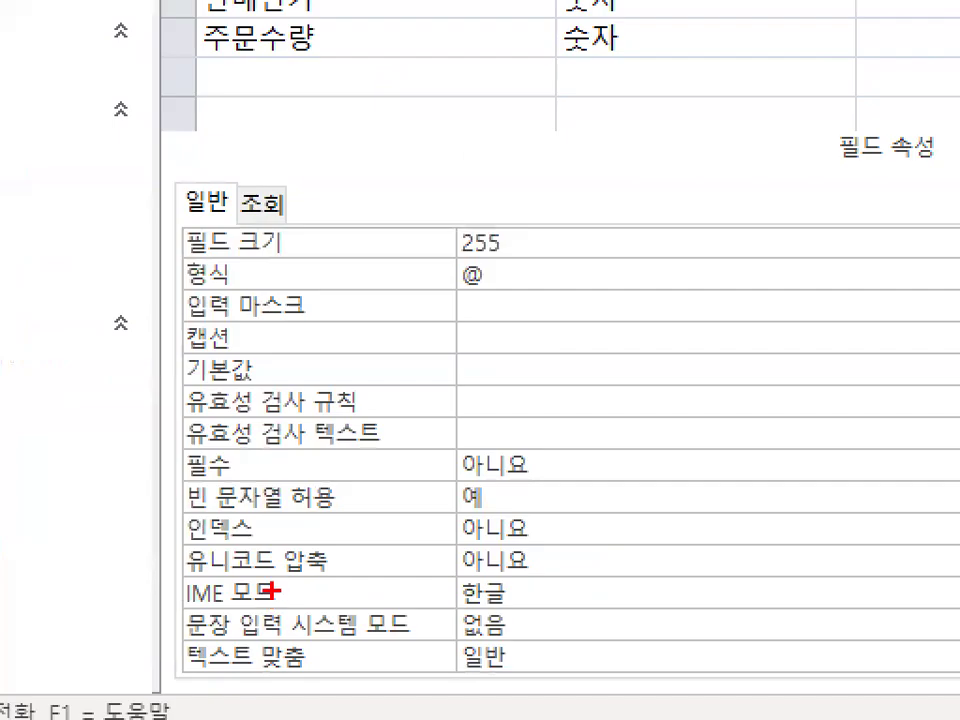
{"action": "mouse_move", "coordinate": [267, 534]}
{"action": "left_mouse_down"}
{"action": "mouse_move", "coordinate": [254, 545]}
{"action": "mouse_move", "coordinate": [251, 520]}
{"action": "left_mouse_up"}
{"action": "left_click_drag", "start_coordinate": [386, 540], "coordinate": [419, 533]}
{"action": "key", "text": "Escape"}
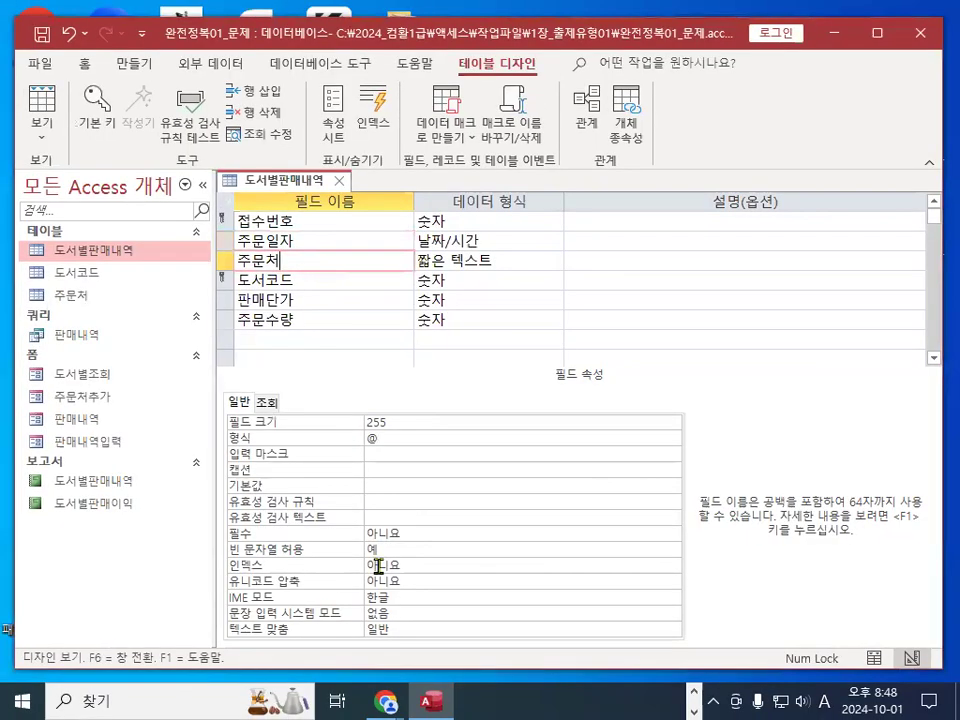
{"action": "left_click", "coordinate": [572, 463]}
{"action": "left_click", "coordinate": [673, 534]}
{"action": "left_click", "coordinate": [617, 549]}
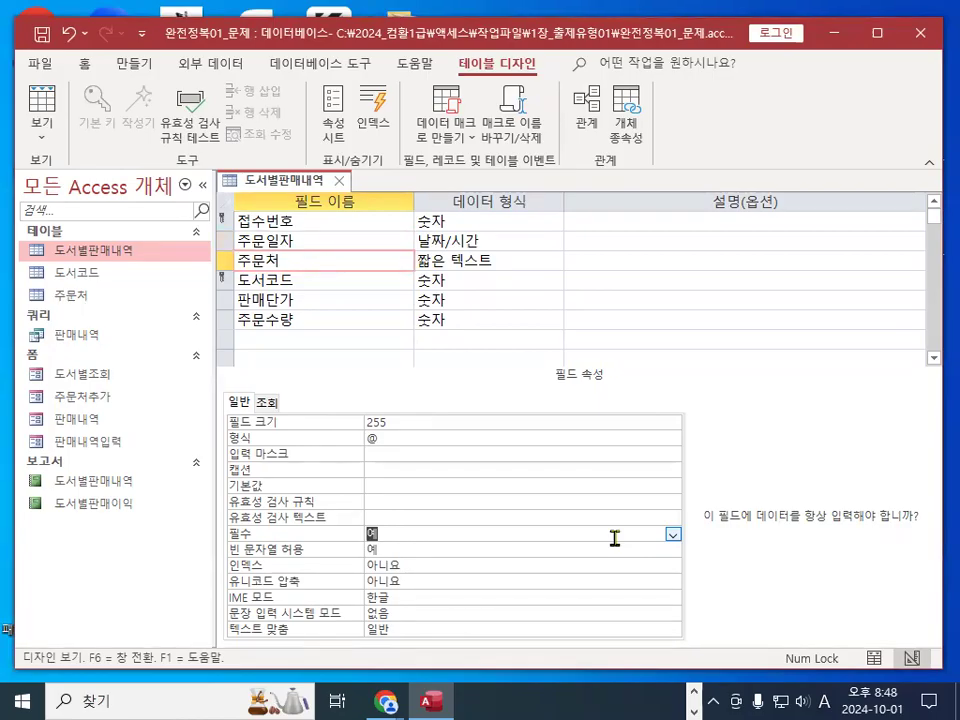
Check the field properties of 판매단가, 주문처 and 도서코드, focusing on the 필수 setting
{"action": "left_click", "coordinate": [328, 300]}
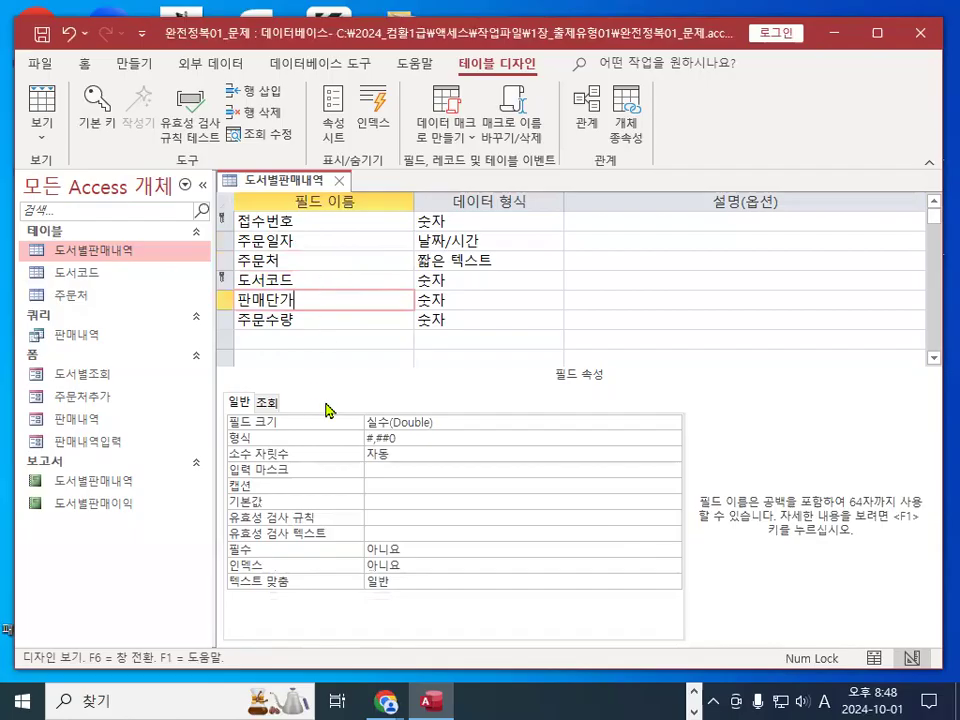
{"action": "left_click", "coordinate": [331, 263]}
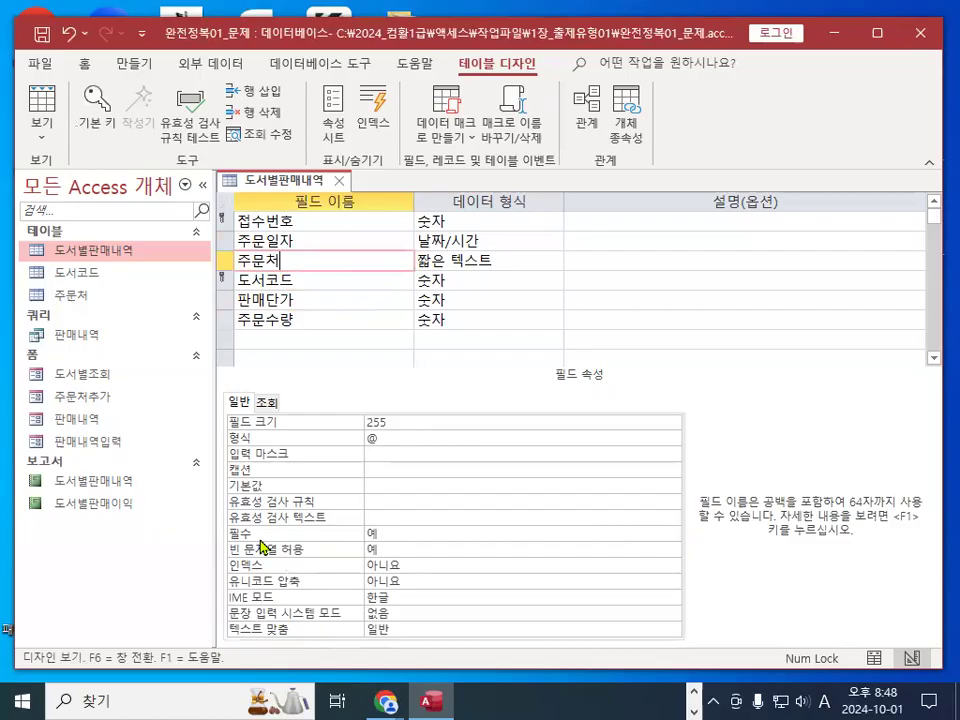
{"action": "left_click", "coordinate": [311, 276]}
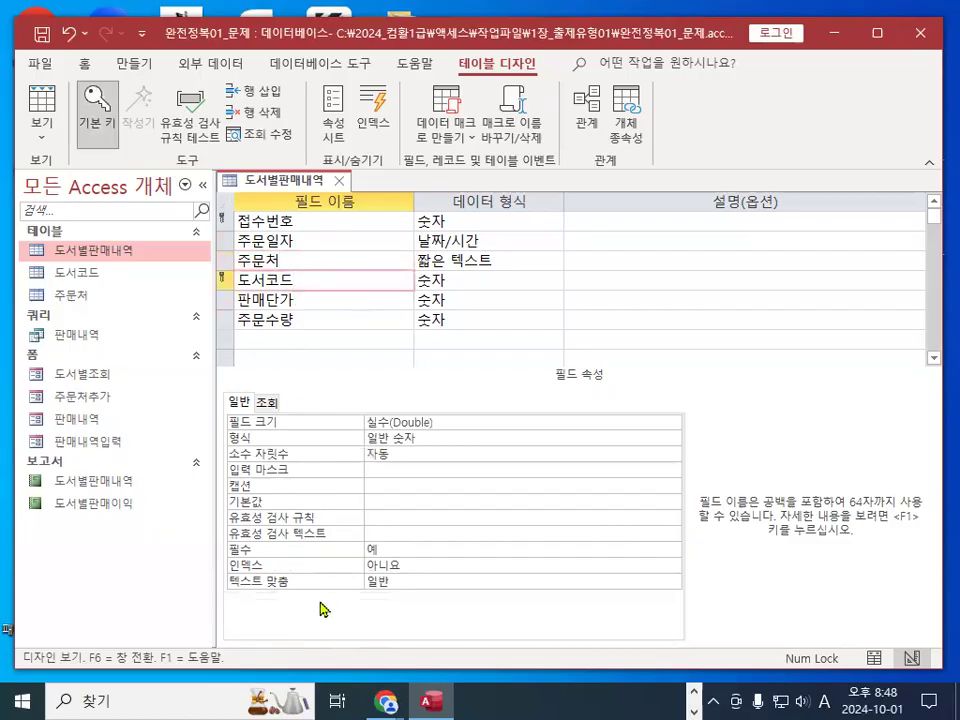
{"action": "left_click_drag", "start_coordinate": [264, 550], "coordinate": [251, 534]}
Set the 유효성 검사 규칙 property of the 판매단가 field to >=0
{"action": "left_click", "coordinate": [311, 298]}
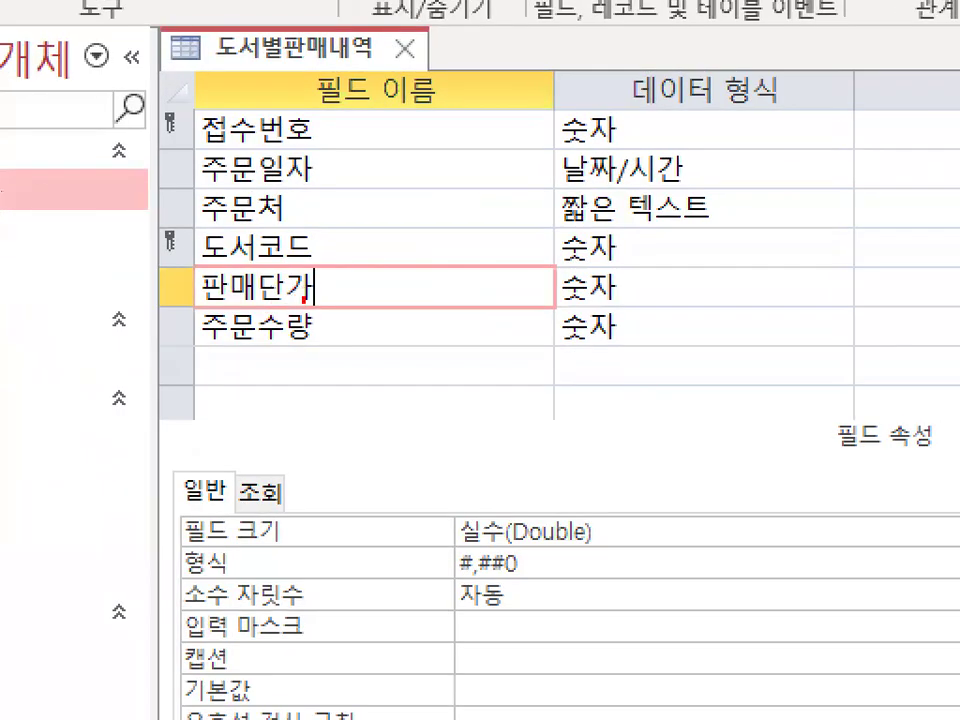
{"action": "left_click_drag", "start_coordinate": [261, 308], "coordinate": [329, 304]}
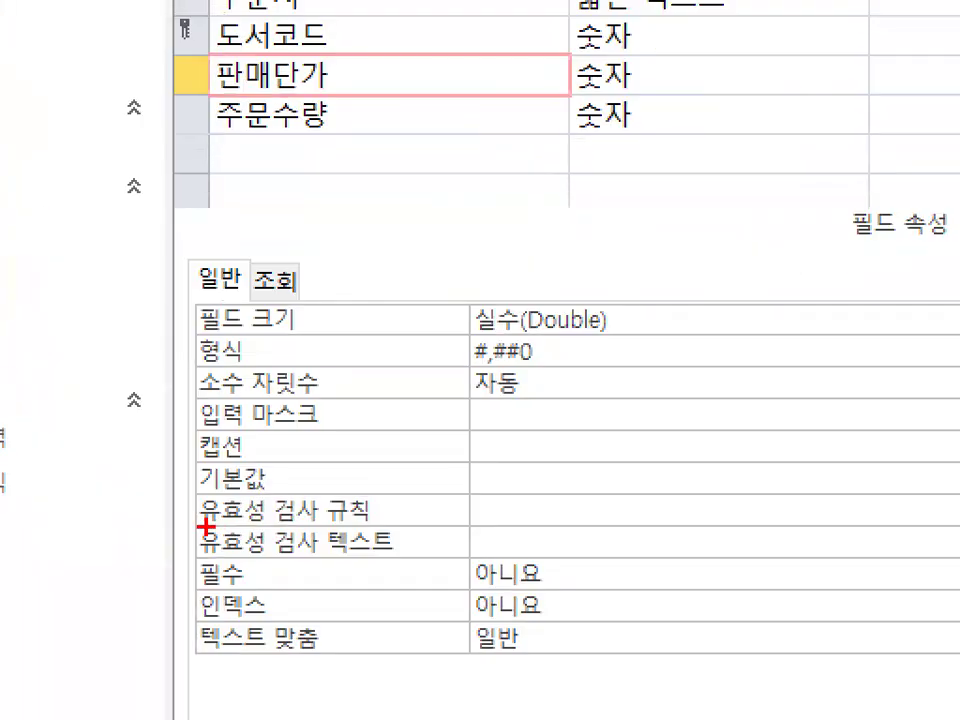
{"action": "left_click_drag", "start_coordinate": [205, 527], "coordinate": [372, 524]}
{"action": "left_click_drag", "start_coordinate": [237, 548], "coordinate": [193, 634]}
{"action": "left_click_drag", "start_coordinate": [207, 550], "coordinate": [258, 627]}
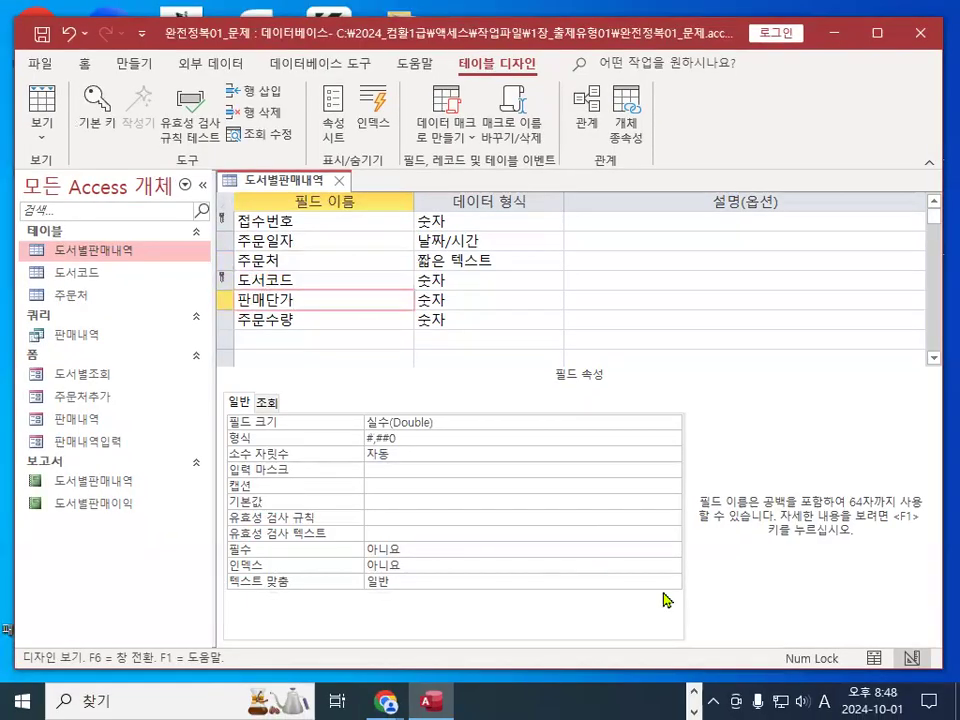
{"action": "left_click", "coordinate": [393, 519]}
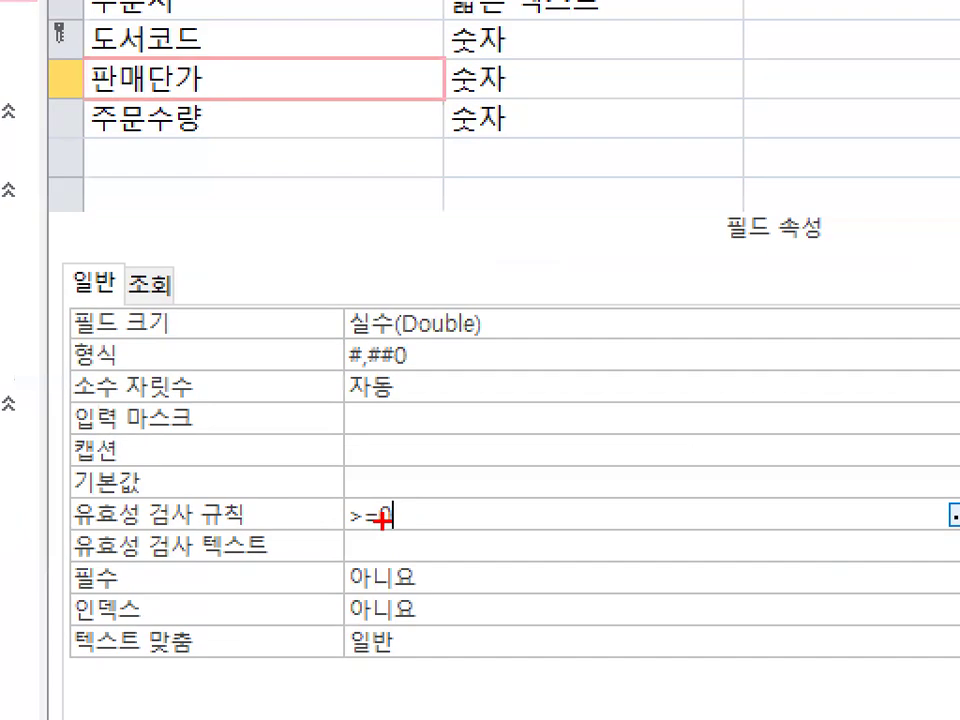
{"action": "left_click_drag", "start_coordinate": [372, 476], "coordinate": [396, 512]}
{"action": "left_click_drag", "start_coordinate": [345, 455], "coordinate": [435, 514]}
{"action": "left_click_drag", "start_coordinate": [75, 563], "coordinate": [234, 557]}
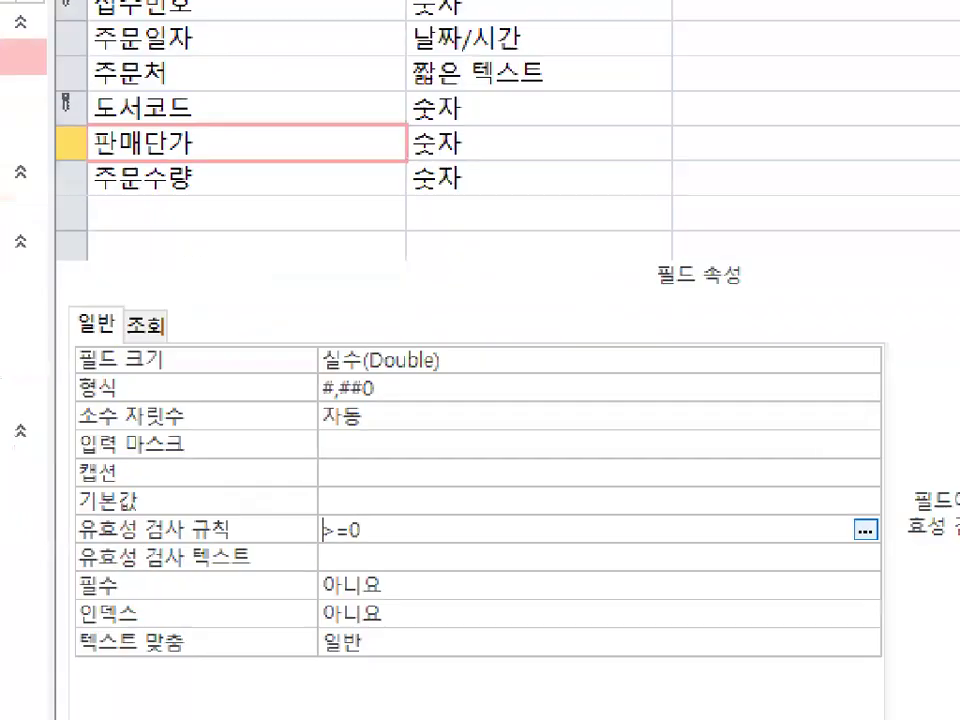
{"action": "mouse_move", "coordinate": [476, 506]}
{"action": "left_mouse_down"}
{"action": "mouse_move", "coordinate": [467, 522]}
{"action": "mouse_move", "coordinate": [422, 524]}
{"action": "left_mouse_up"}
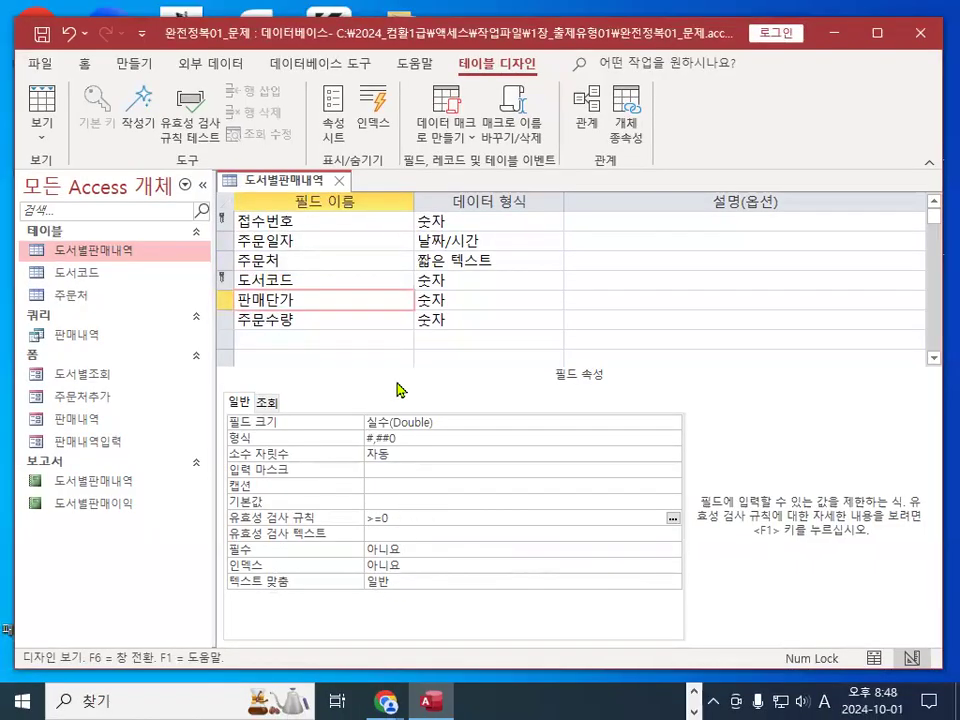
Set the 인덱스 property of the 도서코드 field to 예(중복 가능)
{"action": "left_click", "coordinate": [300, 271]}
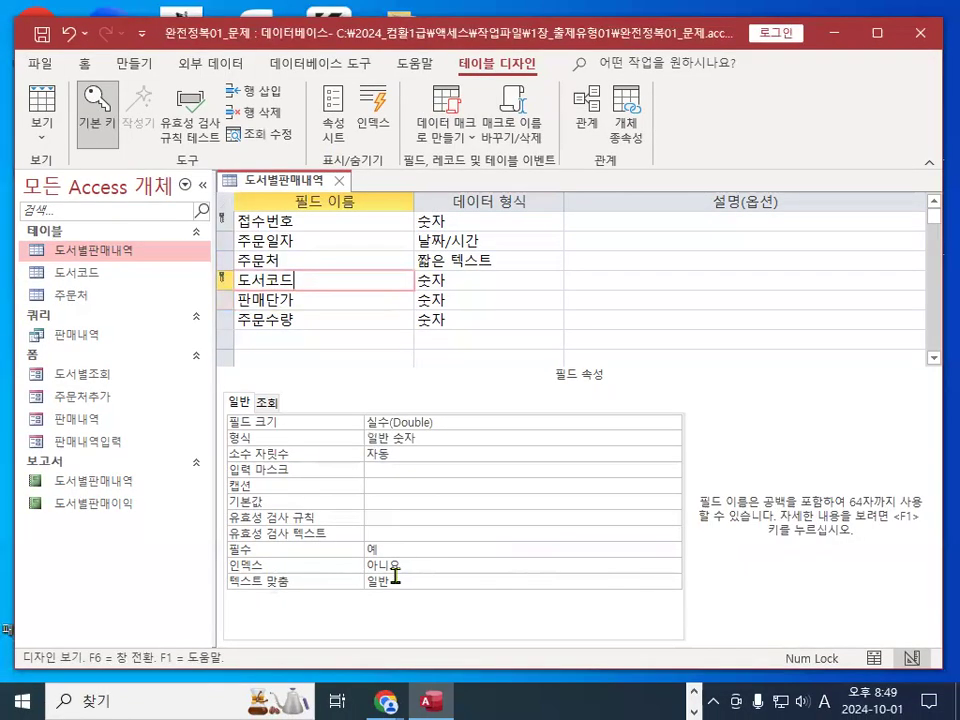
{"action": "left_click", "coordinate": [630, 553]}
{"action": "left_click", "coordinate": [673, 566]}
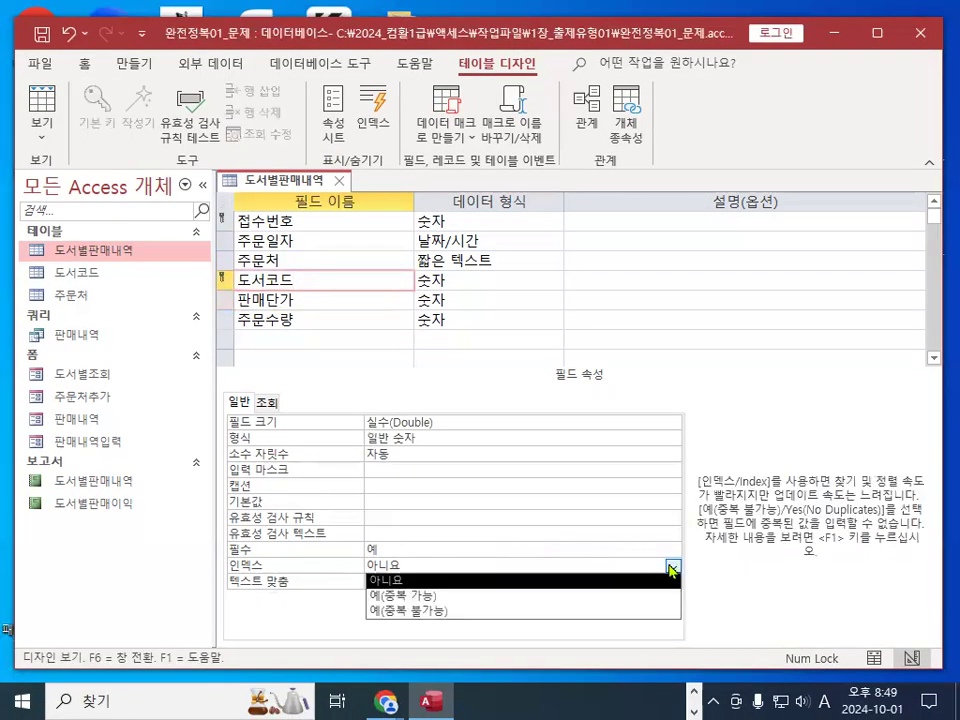
{"action": "left_click", "coordinate": [615, 598]}
{"action": "left_click_drag", "start_coordinate": [370, 573], "coordinate": [450, 560]}
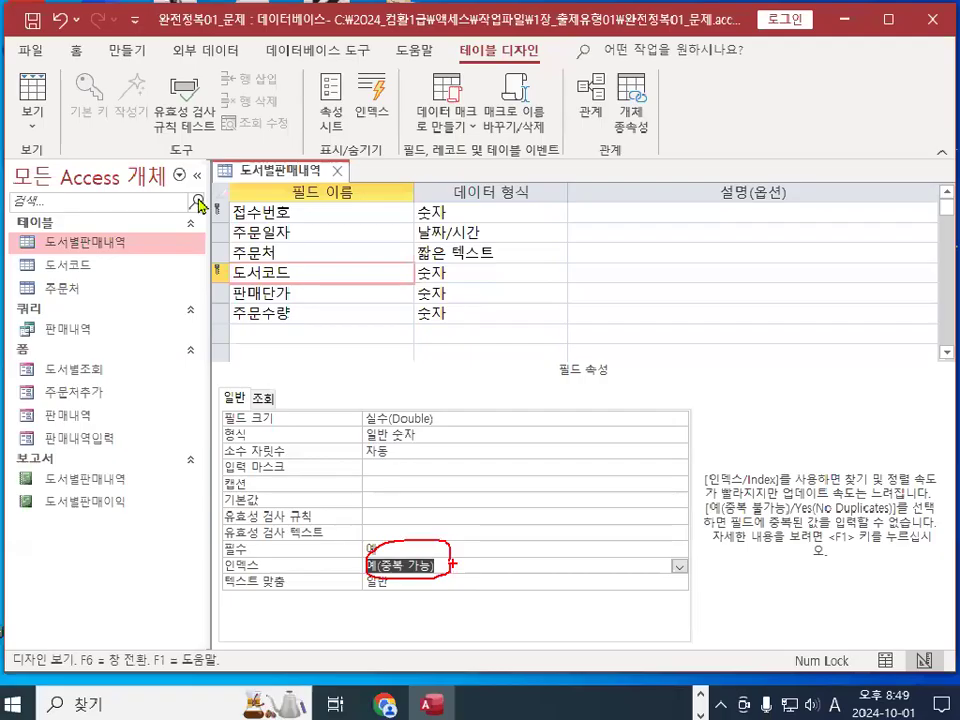
Save the 도서별판매내역 table design, agree to test existing data against the new rules, and close the table
{"action": "left_click", "coordinate": [33, 20]}
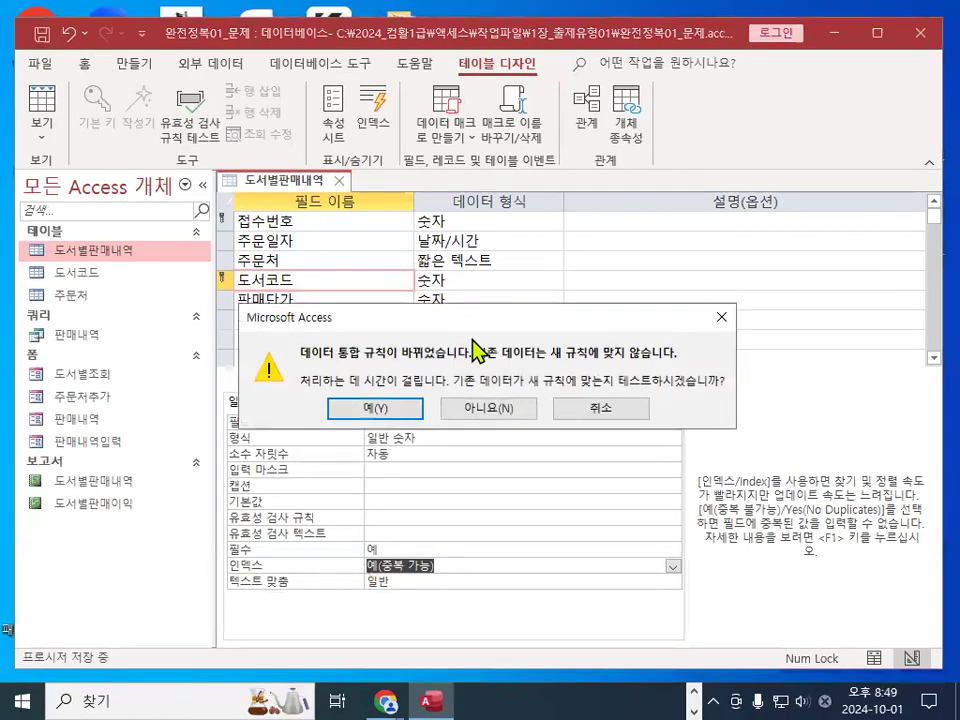
{"action": "left_click_drag", "start_coordinate": [360, 317], "coordinate": [360, 241]}
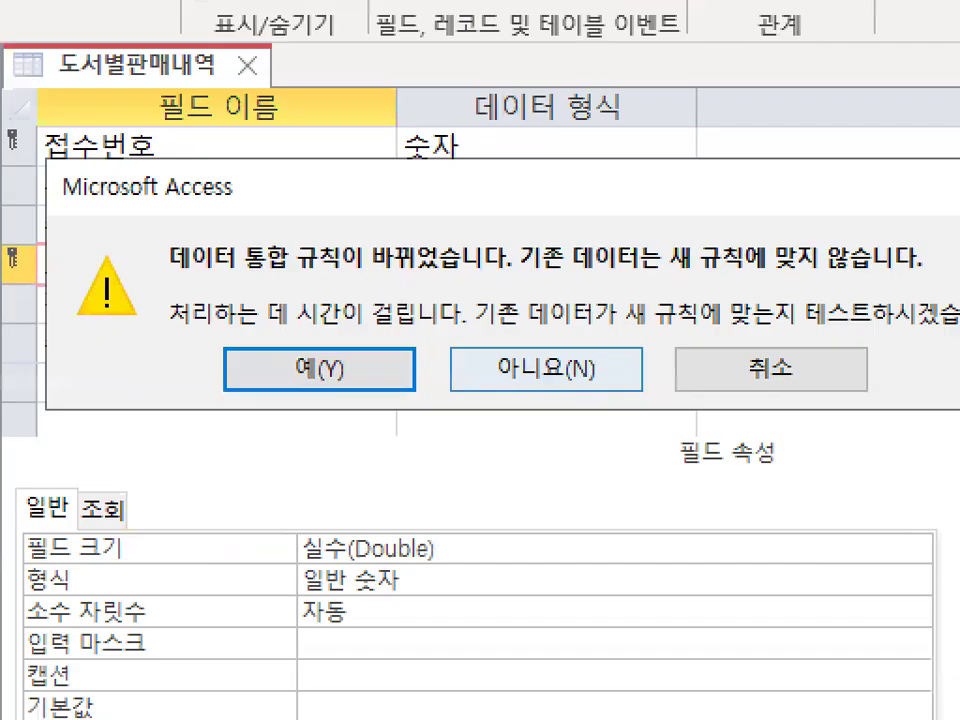
{"action": "left_click_drag", "start_coordinate": [600, 268], "coordinate": [575, 313]}
{"action": "left_click_drag", "start_coordinate": [725, 335], "coordinate": [725, 375]}
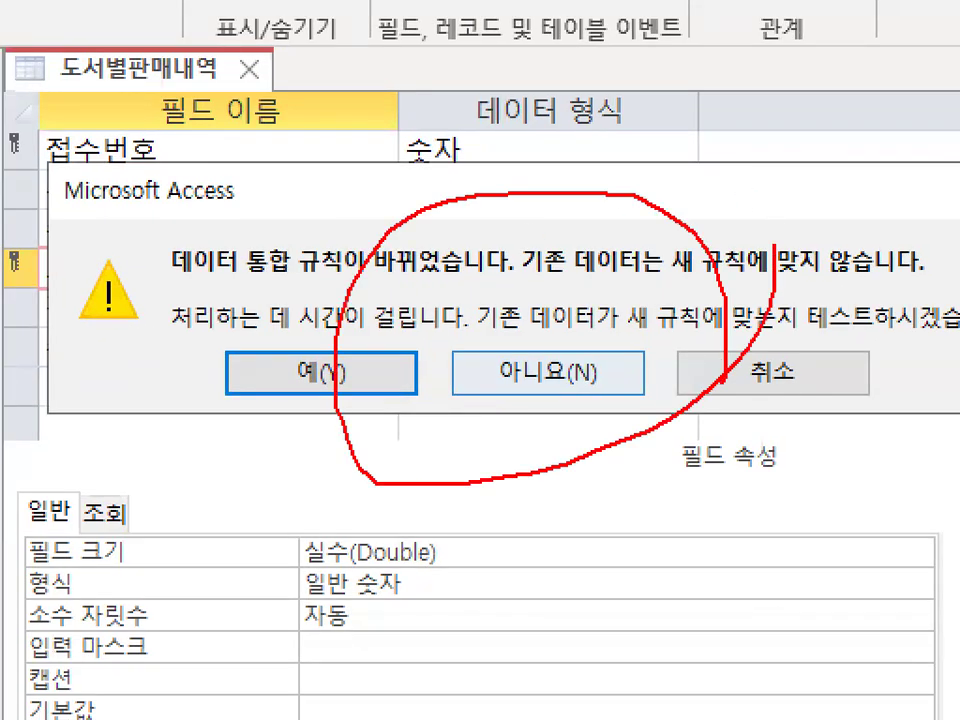
{"action": "left_click", "coordinate": [321, 373]}
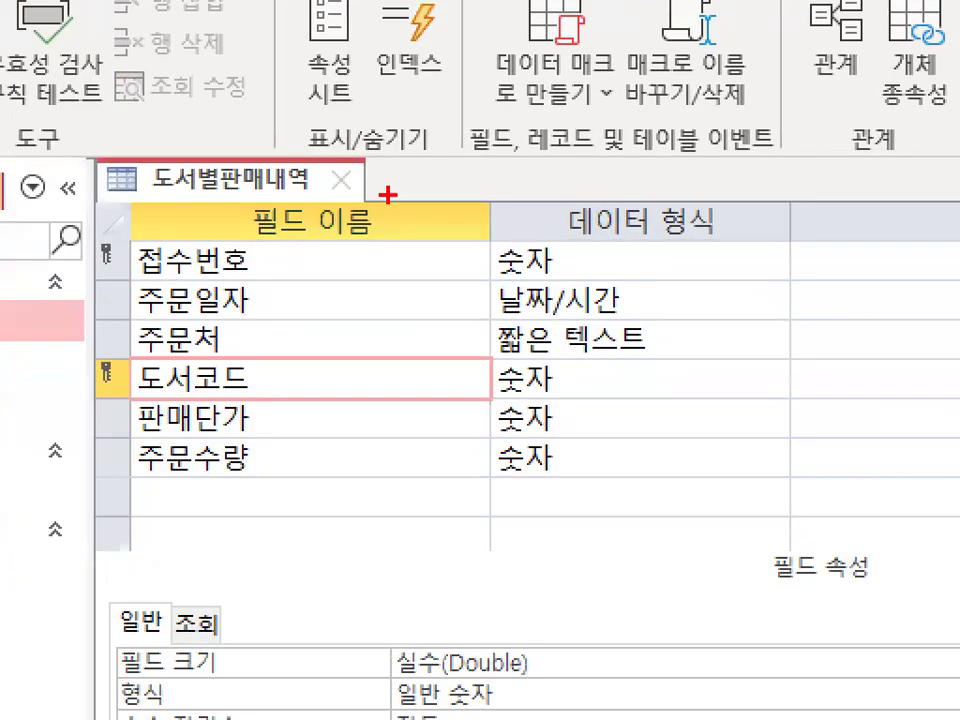
{"action": "left_click_drag", "start_coordinate": [467, 302], "coordinate": [409, 357]}
{"action": "mouse_move", "coordinate": [481, 535]}
{"action": "left_mouse_down"}
{"action": "mouse_move", "coordinate": [621, 476]}
{"action": "mouse_move", "coordinate": [616, 490]}
{"action": "left_mouse_up"}
{"action": "key", "text": "Escape"}
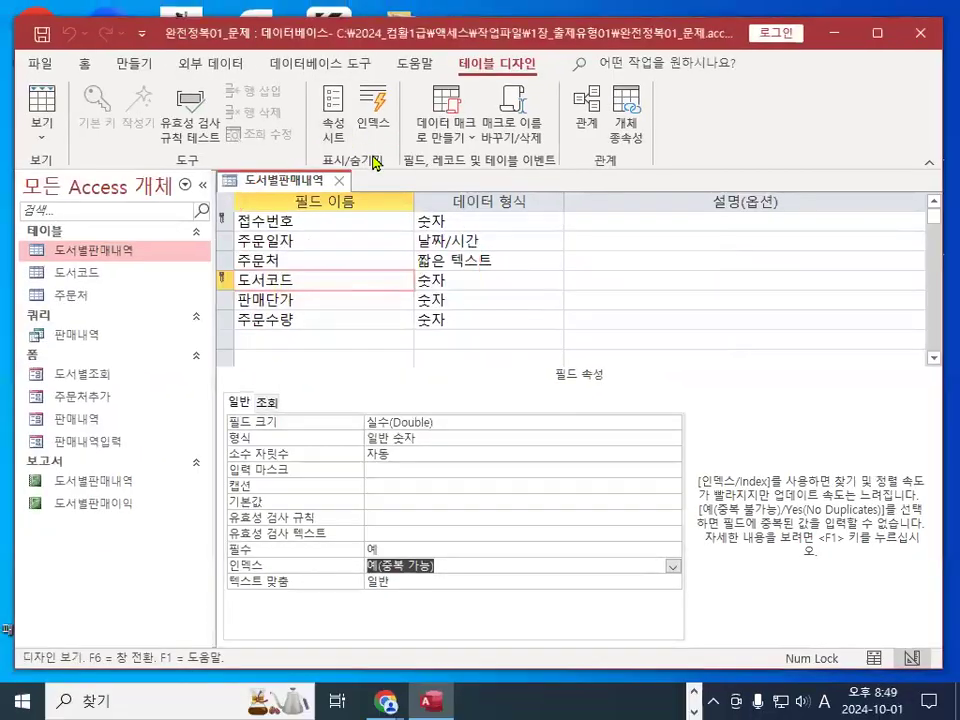
{"action": "left_click", "coordinate": [341, 183]}
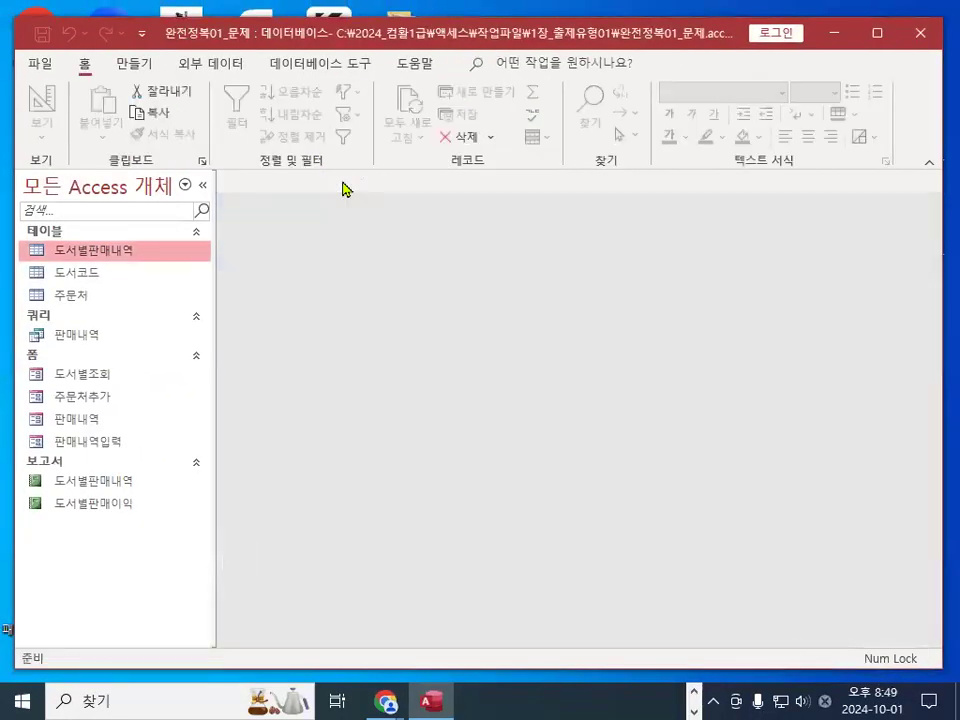
{"action": "key", "text": "ctrl+2"}
{"action": "left_click_drag", "start_coordinate": [229, 205], "coordinate": [418, 197]}
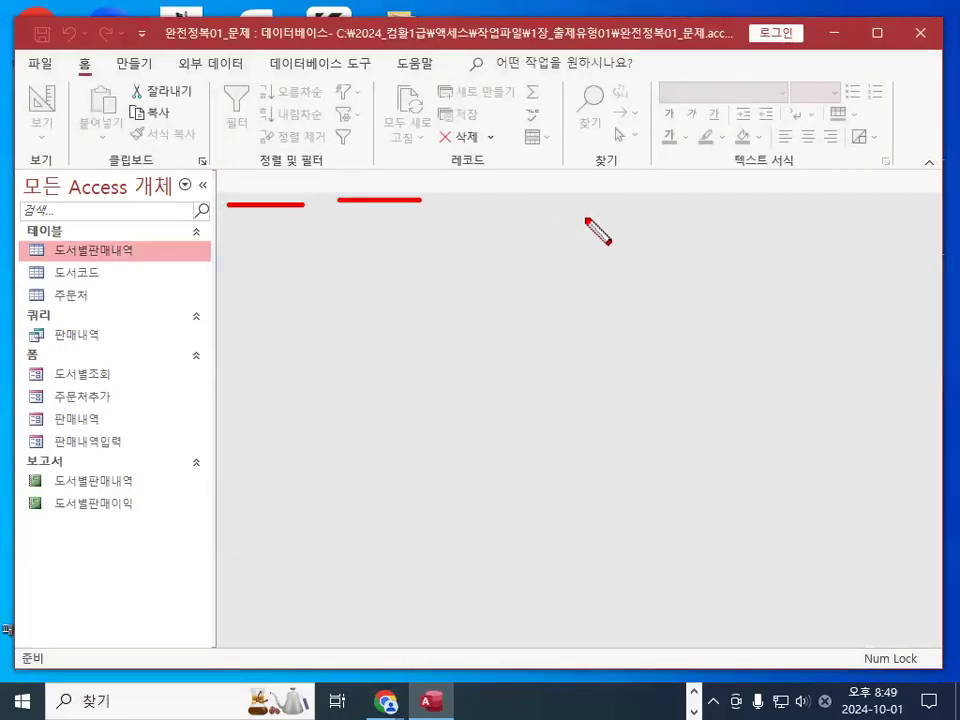
{"action": "mouse_move", "coordinate": [296, 182]}
{"action": "left_mouse_down"}
{"action": "mouse_move", "coordinate": [268, 216]}
{"action": "mouse_move", "coordinate": [300, 206]}
{"action": "left_mouse_up"}
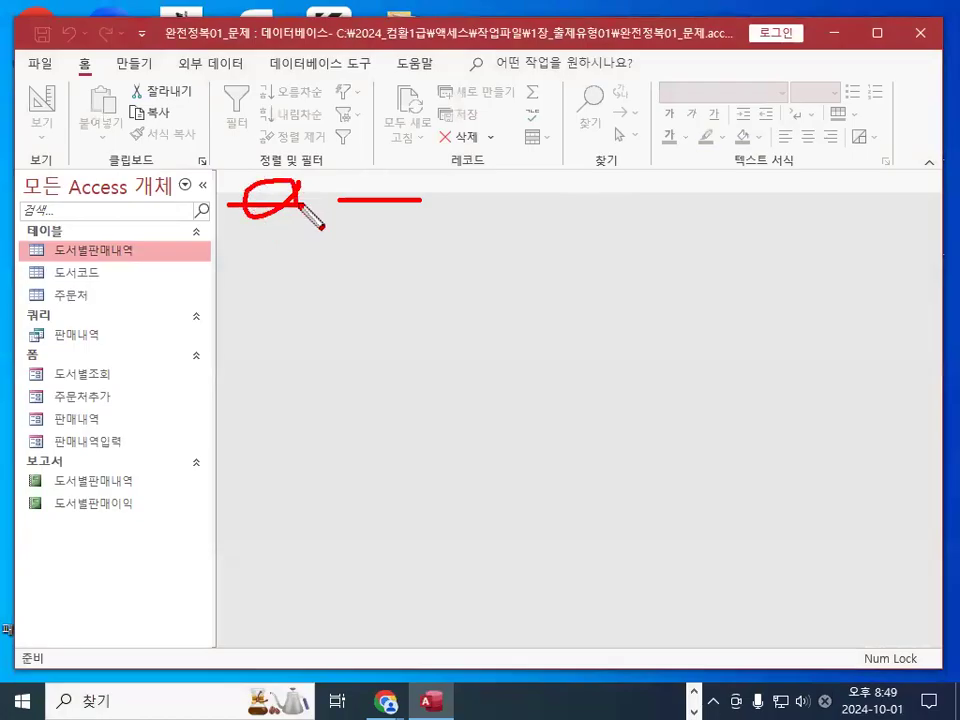
{"action": "left_click_drag", "start_coordinate": [407, 180], "coordinate": [410, 197]}
{"action": "mouse_move", "coordinate": [518, 180]}
{"action": "left_mouse_down"}
{"action": "mouse_move", "coordinate": [478, 178]}
{"action": "mouse_move", "coordinate": [505, 196]}
{"action": "left_mouse_up"}
{"action": "left_click_drag", "start_coordinate": [34, 18], "coordinate": [88, 2]}
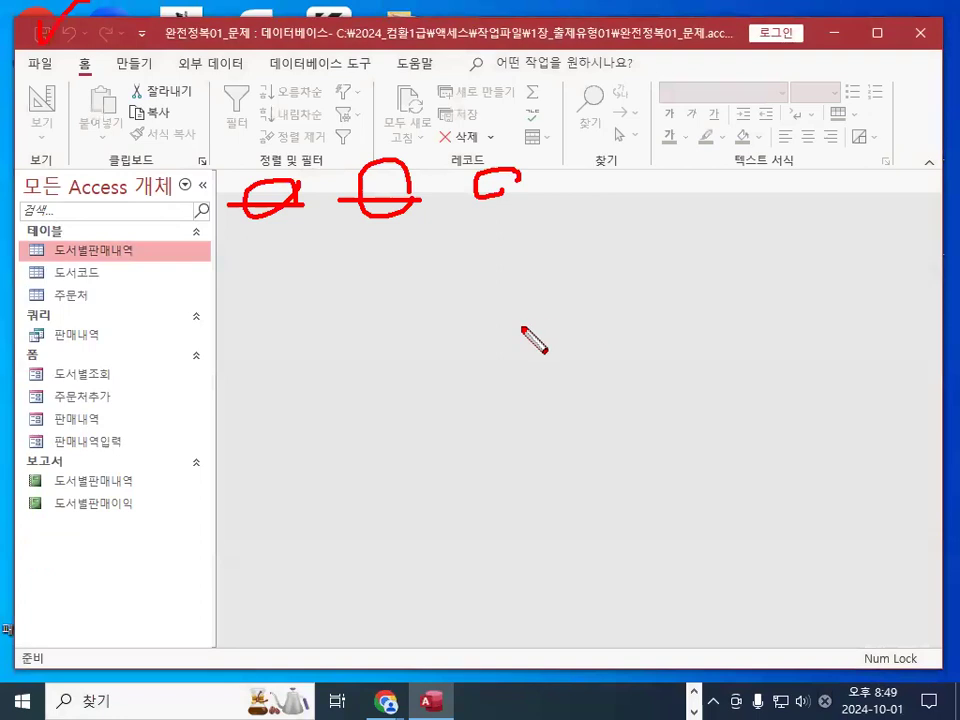
{"action": "left_click_drag", "start_coordinate": [236, 221], "coordinate": [300, 185]}
{"action": "mouse_move", "coordinate": [410, 170]}
{"action": "left_mouse_down"}
{"action": "mouse_move", "coordinate": [369, 214]}
{"action": "mouse_move", "coordinate": [432, 200]}
{"action": "left_mouse_up"}
{"action": "mouse_move", "coordinate": [543, 207]}
{"action": "left_mouse_down"}
{"action": "mouse_move", "coordinate": [465, 175]}
{"action": "mouse_move", "coordinate": [485, 195]}
{"action": "left_mouse_up"}
{"action": "mouse_move", "coordinate": [353, 435]}
{"action": "left_mouse_down"}
{"action": "mouse_move", "coordinate": [356, 283]}
{"action": "mouse_move", "coordinate": [429, 446]}
{"action": "mouse_move", "coordinate": [346, 435]}
{"action": "left_mouse_up"}
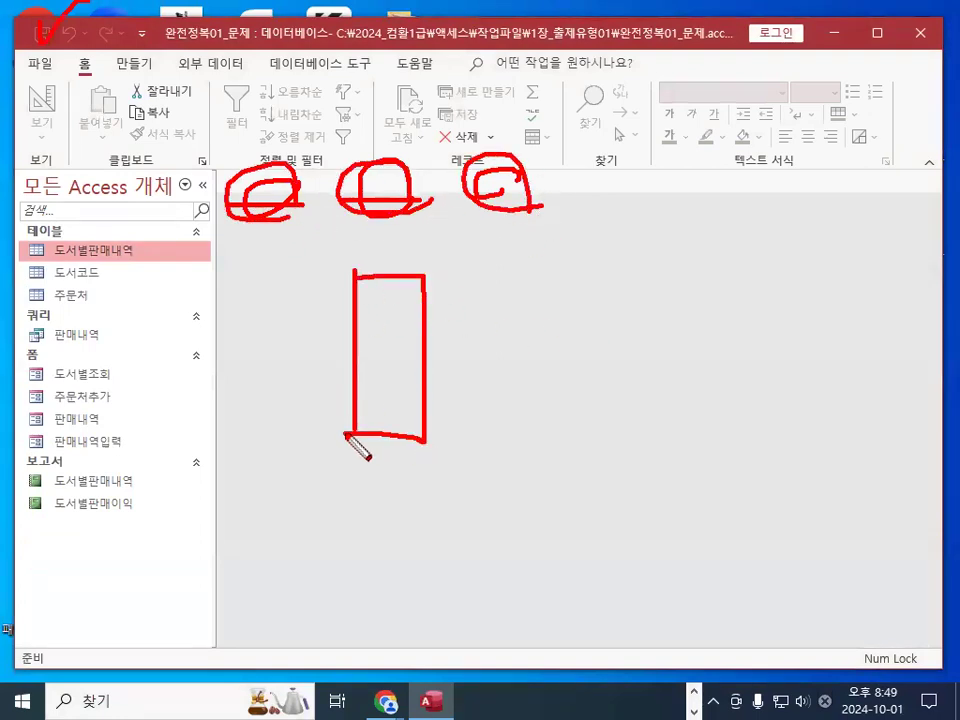
{"action": "left_click_drag", "start_coordinate": [607, 228], "coordinate": [250, 498]}
{"action": "left_click_drag", "start_coordinate": [281, 260], "coordinate": [498, 497]}
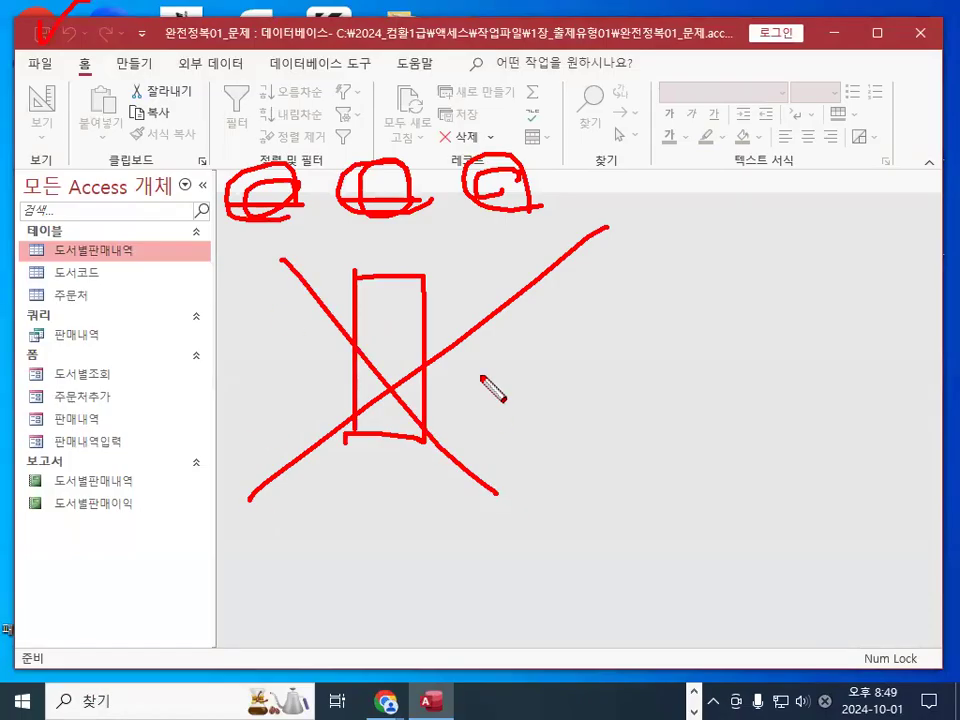
{"action": "key", "text": "Escape"}
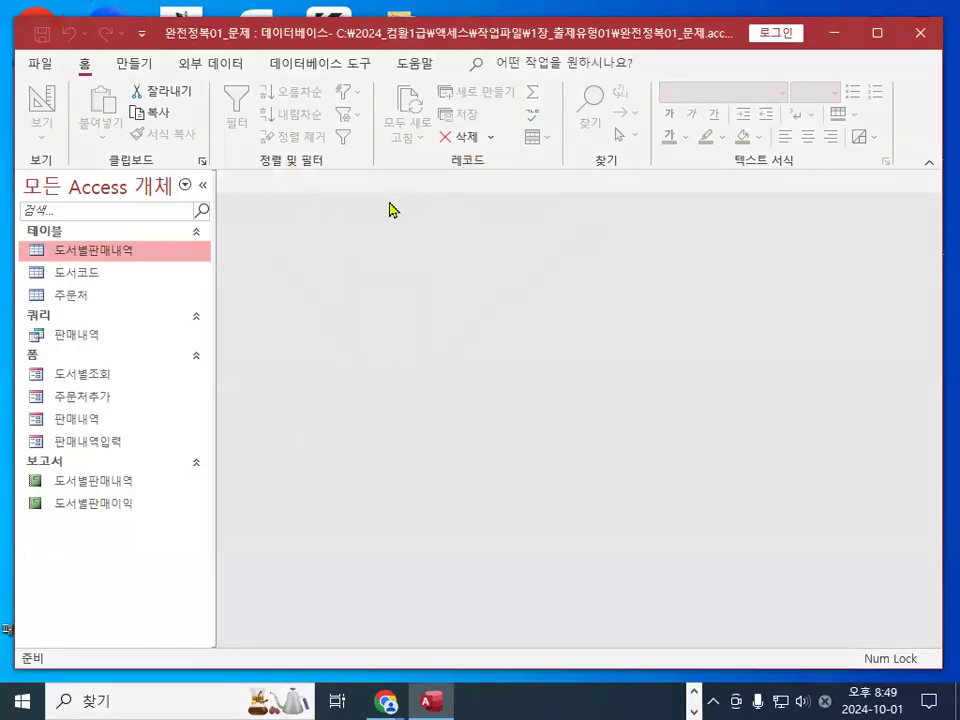
{"action": "key", "text": "ctrl+1"}
{"action": "mouse_move", "coordinate": [606, 223]}
{"action": "left_mouse_down"}
{"action": "mouse_move", "coordinate": [427, 325]}
{"action": "mouse_move", "coordinate": [504, 272]}
{"action": "left_mouse_up"}
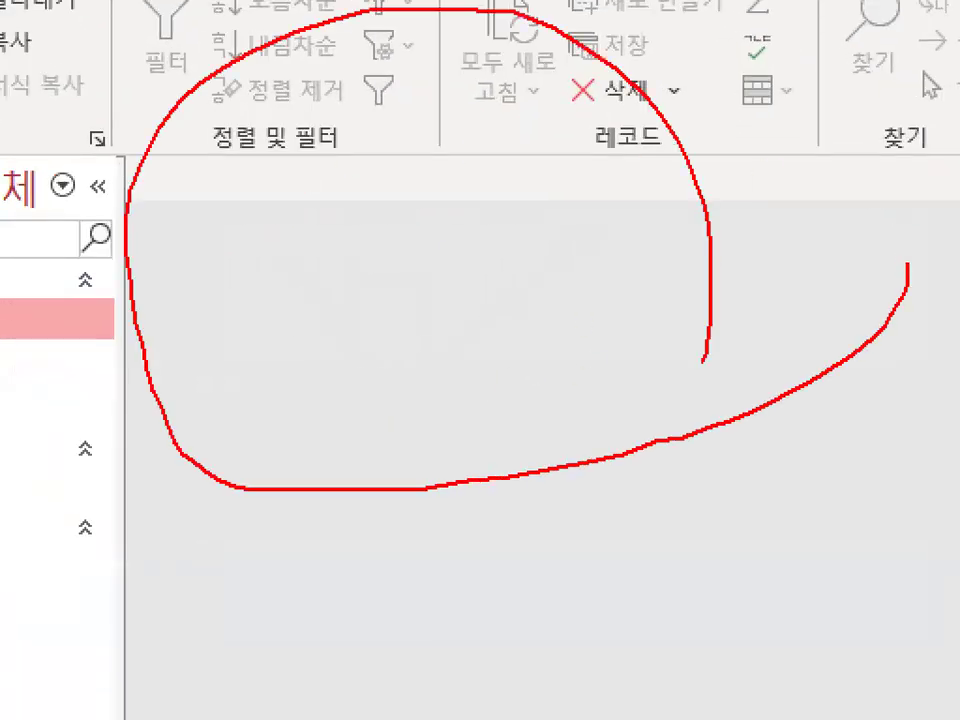
{"action": "left_click_drag", "start_coordinate": [703, 360], "coordinate": [669, 403]}
{"action": "key", "text": "Escape"}
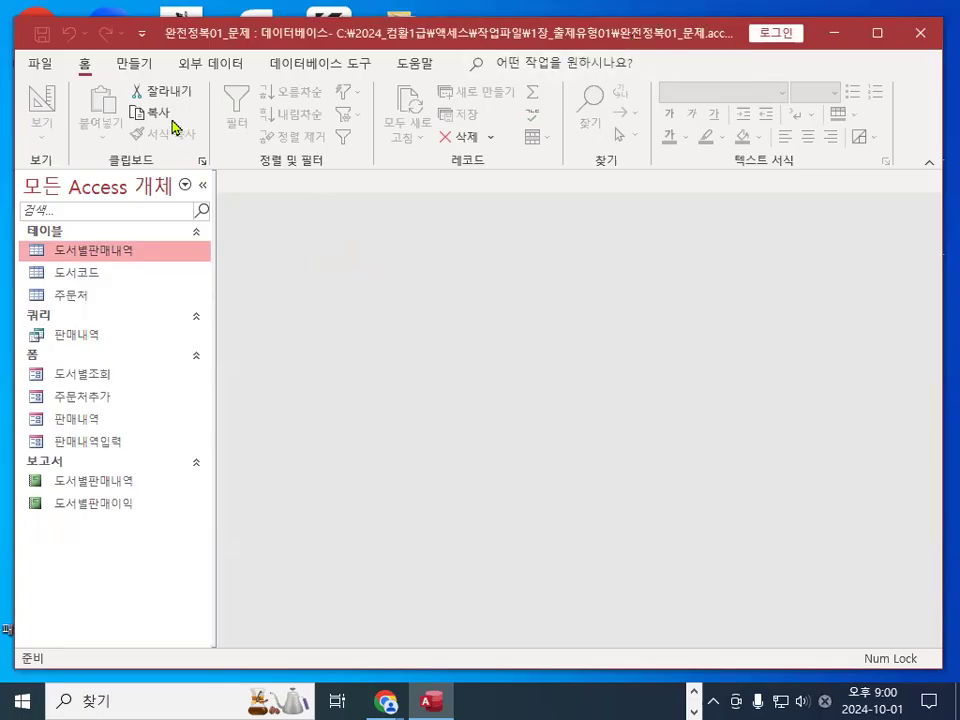
Close the 완전정복01_문제 database and start browsing for another database file to open
{"action": "left_click", "coordinate": [42, 66]}
{"action": "left_click", "coordinate": [90, 418]}
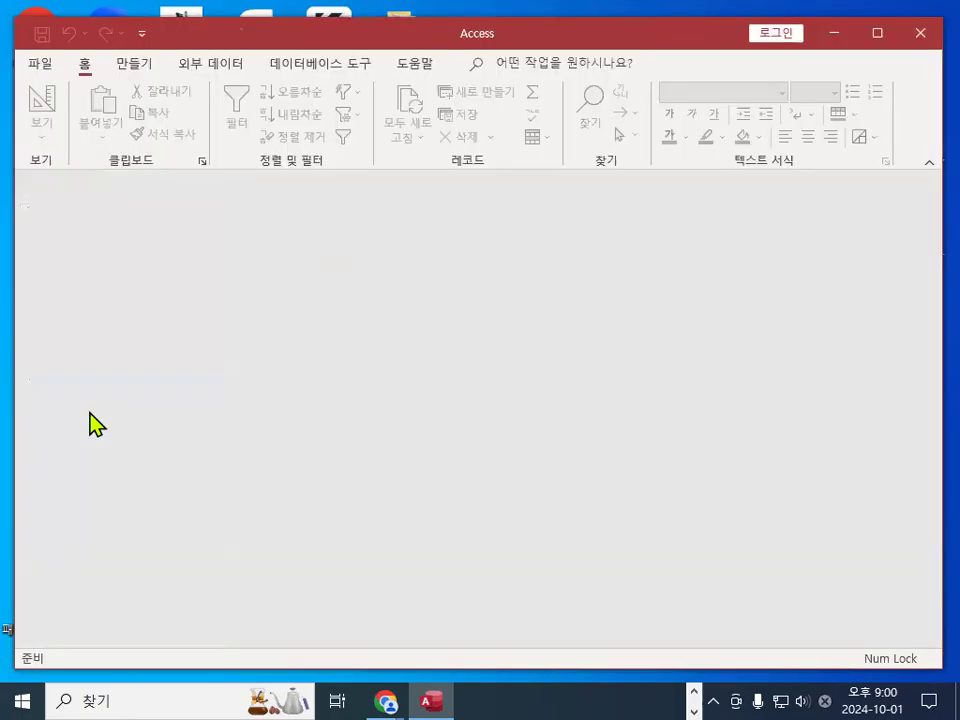
{"action": "left_click", "coordinate": [40, 64]}
{"action": "left_click", "coordinate": [75, 205]}
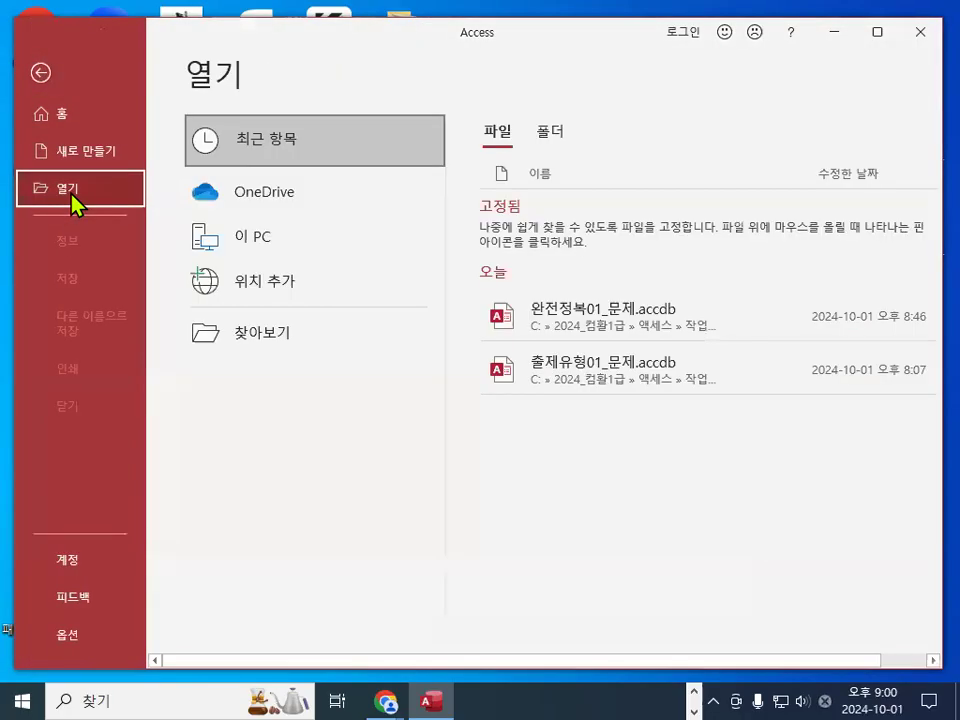
{"action": "left_click", "coordinate": [236, 345]}
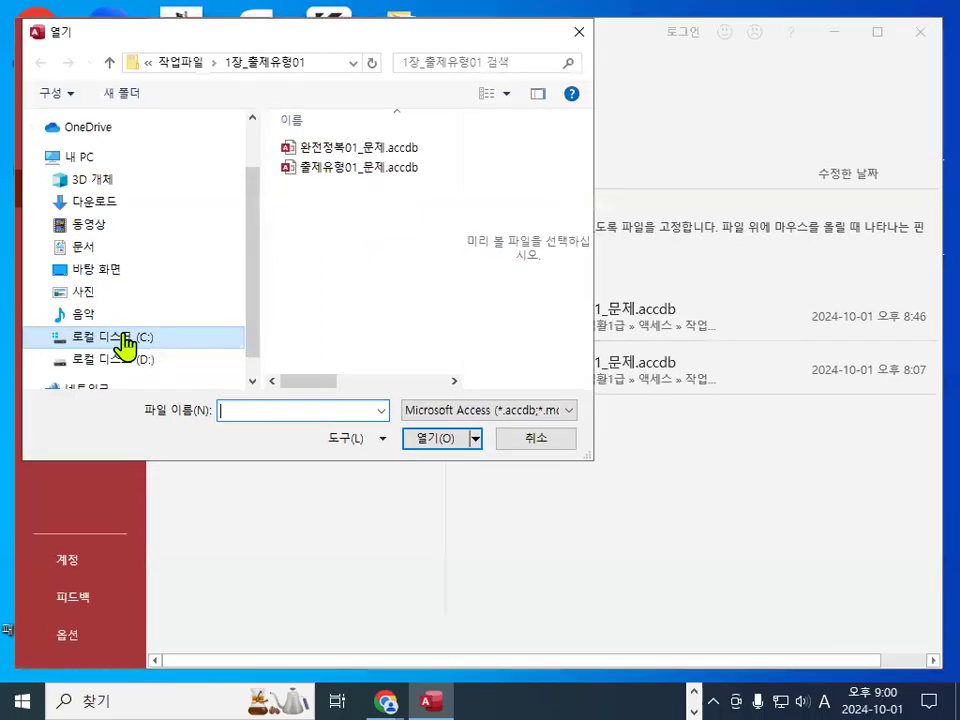
Open 기출유형1.accdb from the 컴활1급실기액세스요약강의_실습파일(평일반) folder on the C: drive
{"action": "left_click", "coordinate": [130, 337]}
{"action": "left_click_drag", "start_coordinate": [448, 253], "coordinate": [448, 362]}
{"action": "left_click_drag", "start_coordinate": [289, 365], "coordinate": [437, 366]}
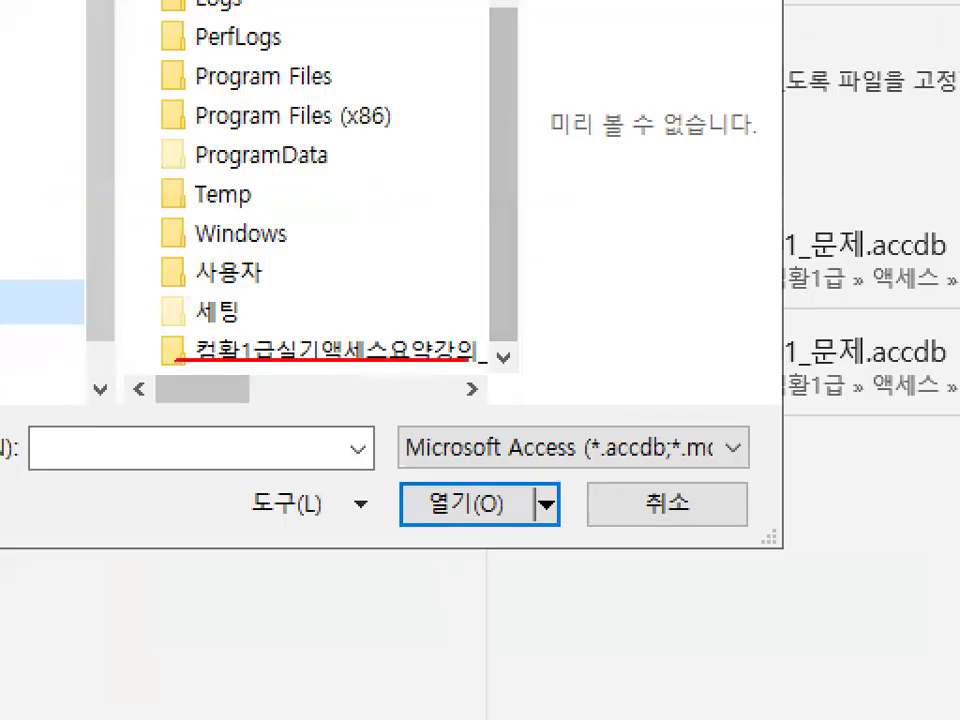
{"action": "left_click_drag", "start_coordinate": [463, 260], "coordinate": [385, 350]}
{"action": "left_click_drag", "start_coordinate": [378, 332], "coordinate": [405, 336]}
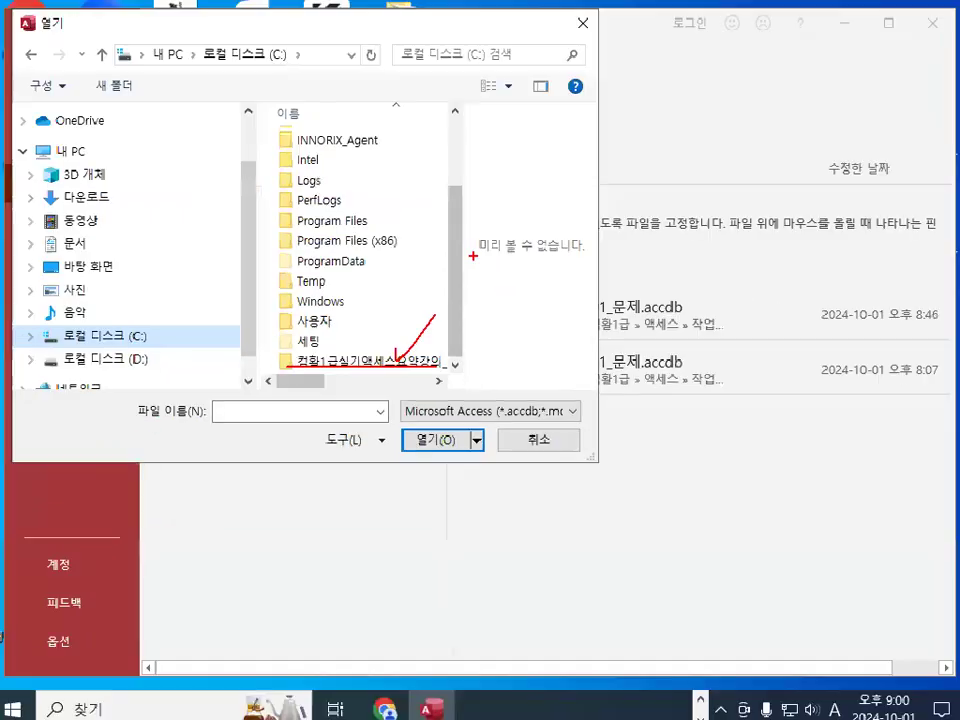
{"action": "key", "text": "Escape"}
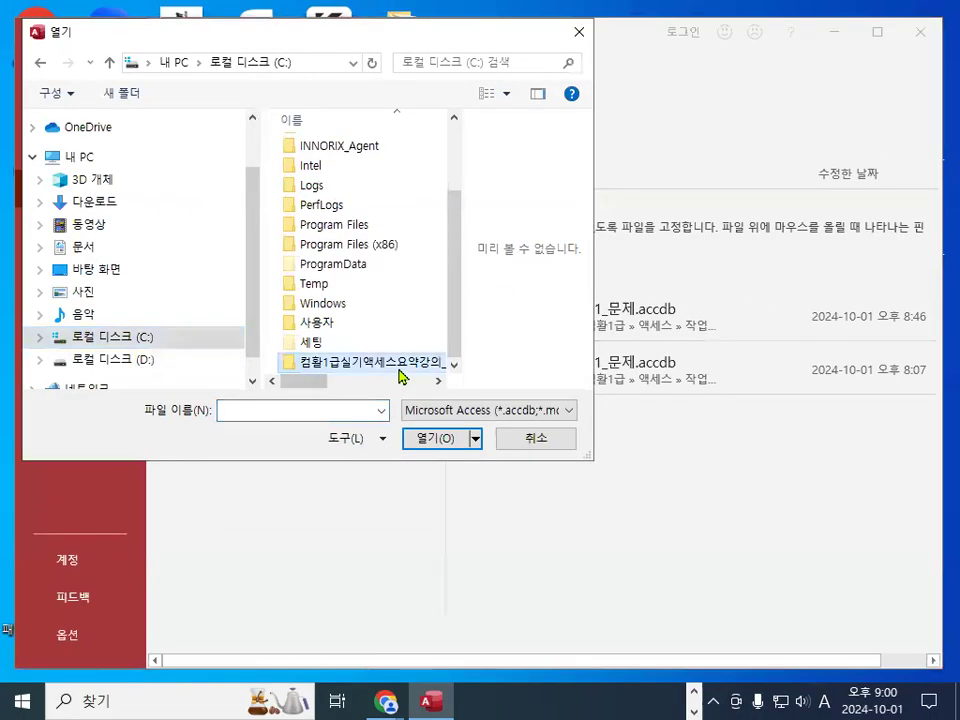
{"action": "double_click", "coordinate": [404, 372]}
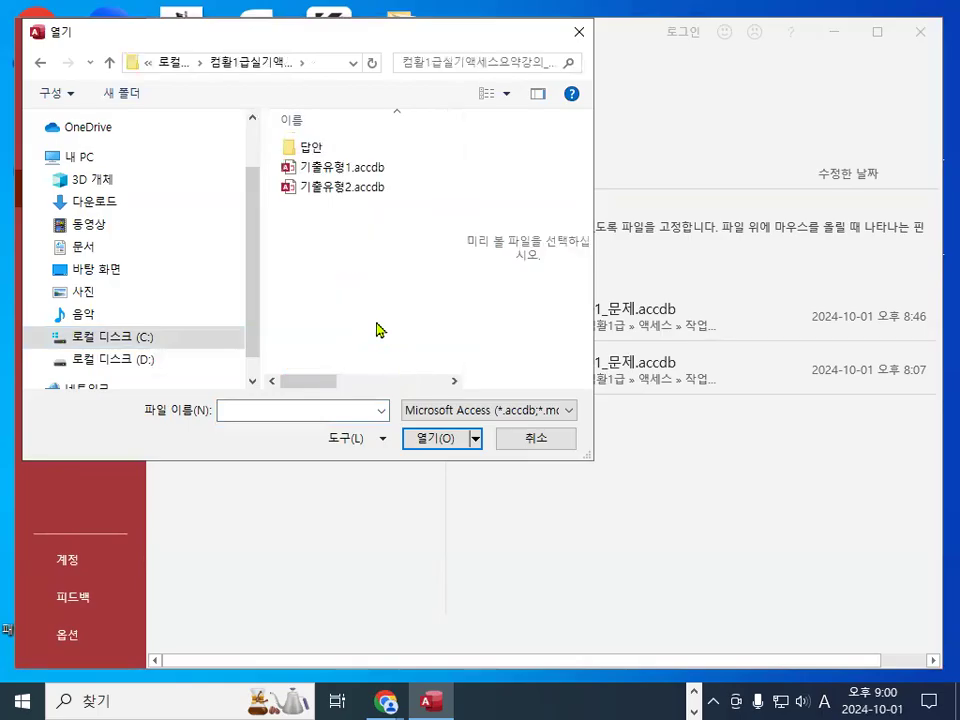
{"action": "double_click", "coordinate": [343, 180]}
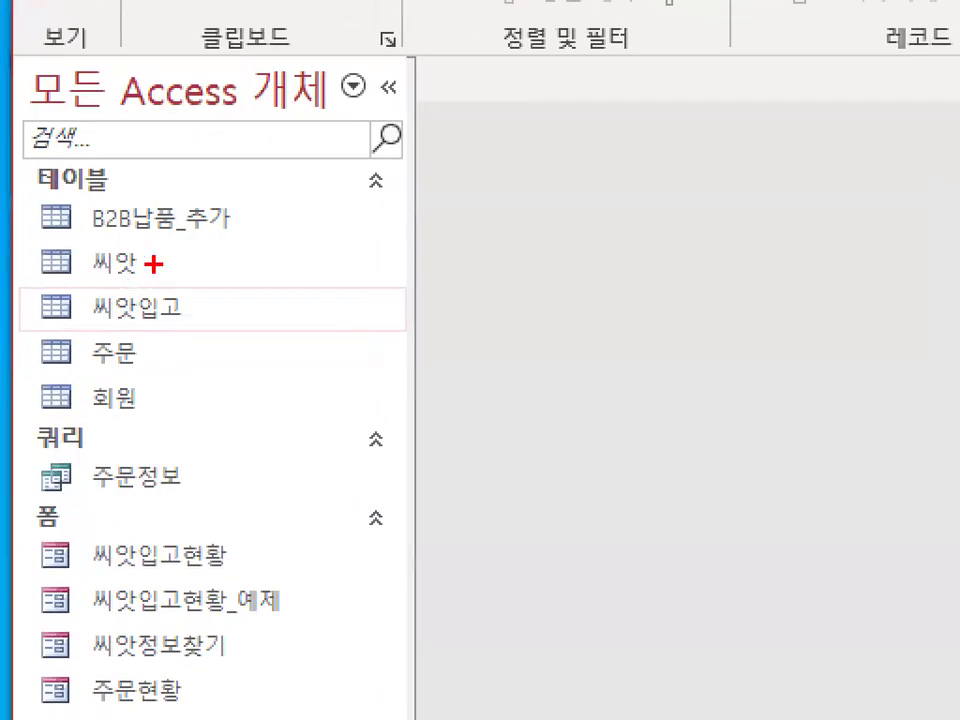
Open the 씨앗 table in Design View
{"action": "mouse_move", "coordinate": [152, 242]}
{"action": "left_mouse_down"}
{"action": "mouse_move", "coordinate": [155, 275]}
{"action": "mouse_move", "coordinate": [157, 255]}
{"action": "left_mouse_up"}
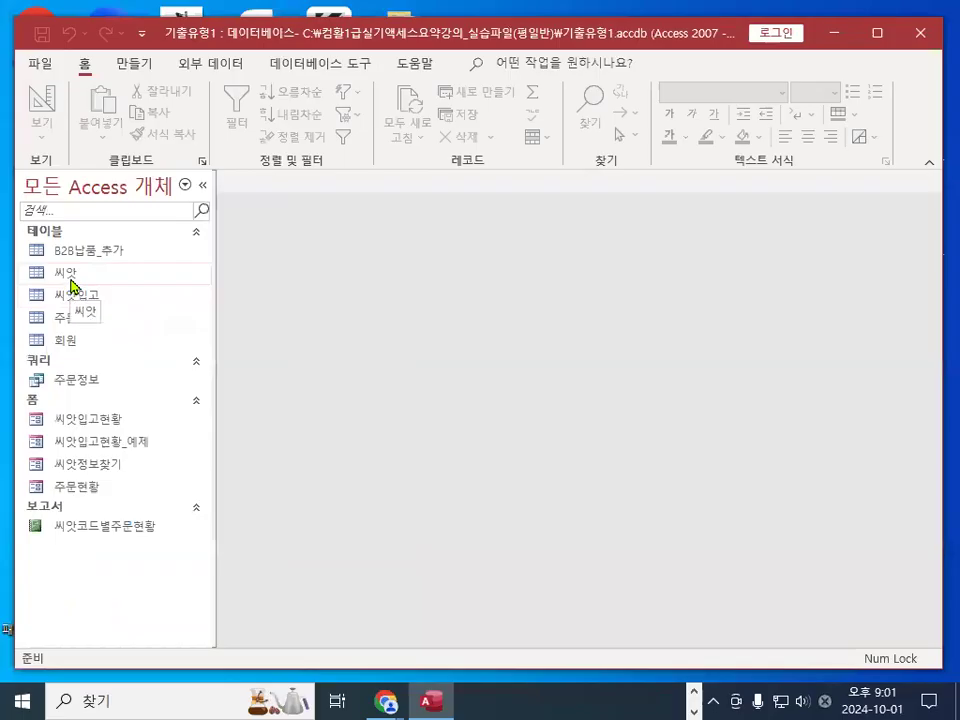
{"action": "right_click", "coordinate": [72, 276]}
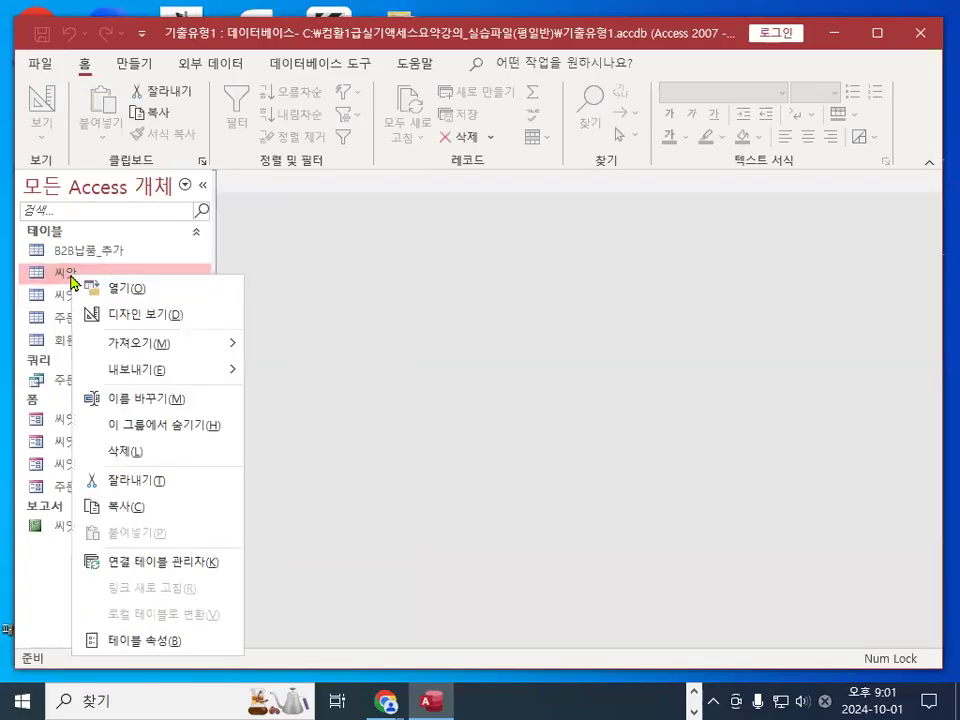
{"action": "left_click", "coordinate": [126, 316]}
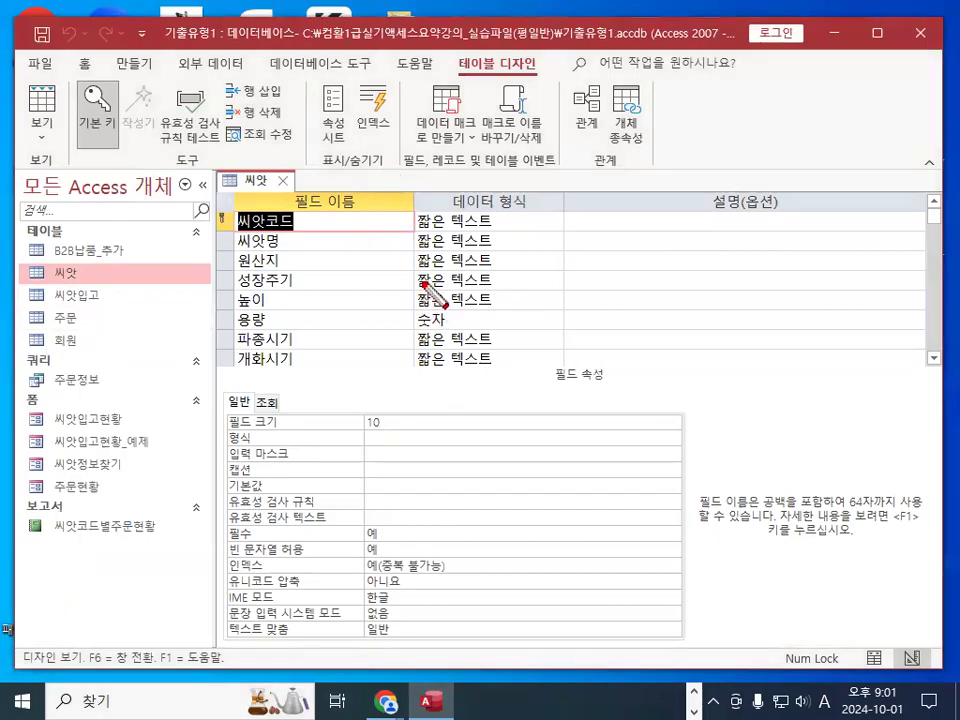
{"action": "mouse_move", "coordinate": [375, 225]}
{"action": "left_mouse_down"}
{"action": "mouse_move", "coordinate": [432, 290]}
{"action": "mouse_move", "coordinate": [383, 286]}
{"action": "mouse_move", "coordinate": [375, 296]}
{"action": "left_mouse_up"}
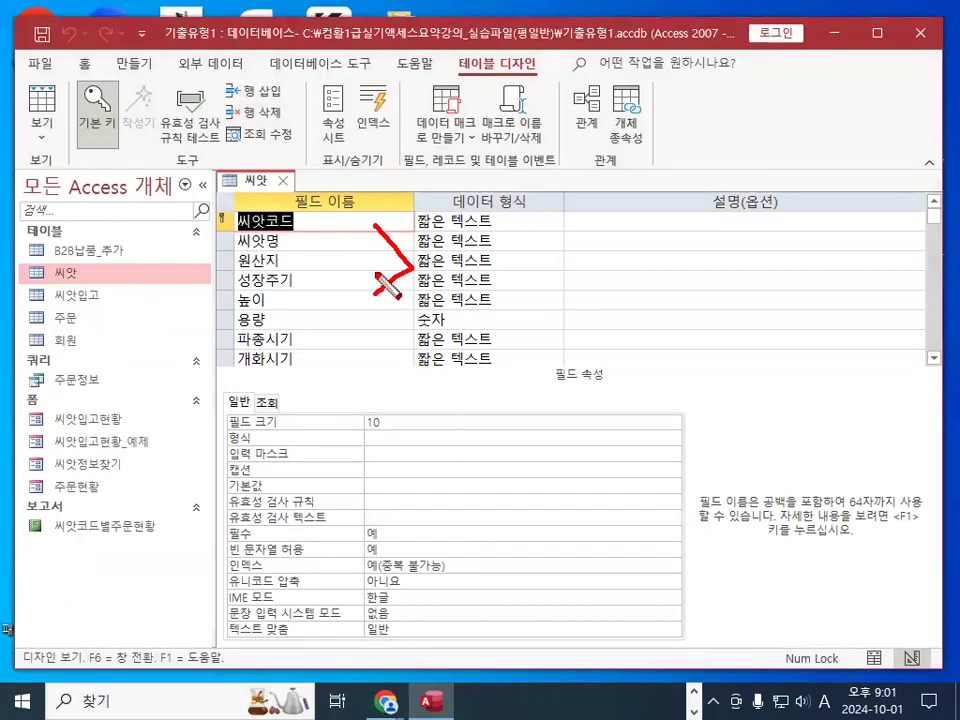
{"action": "mouse_move", "coordinate": [456, 215]}
{"action": "left_mouse_down"}
{"action": "mouse_move", "coordinate": [468, 290]}
{"action": "mouse_move", "coordinate": [522, 288]}
{"action": "left_mouse_up"}
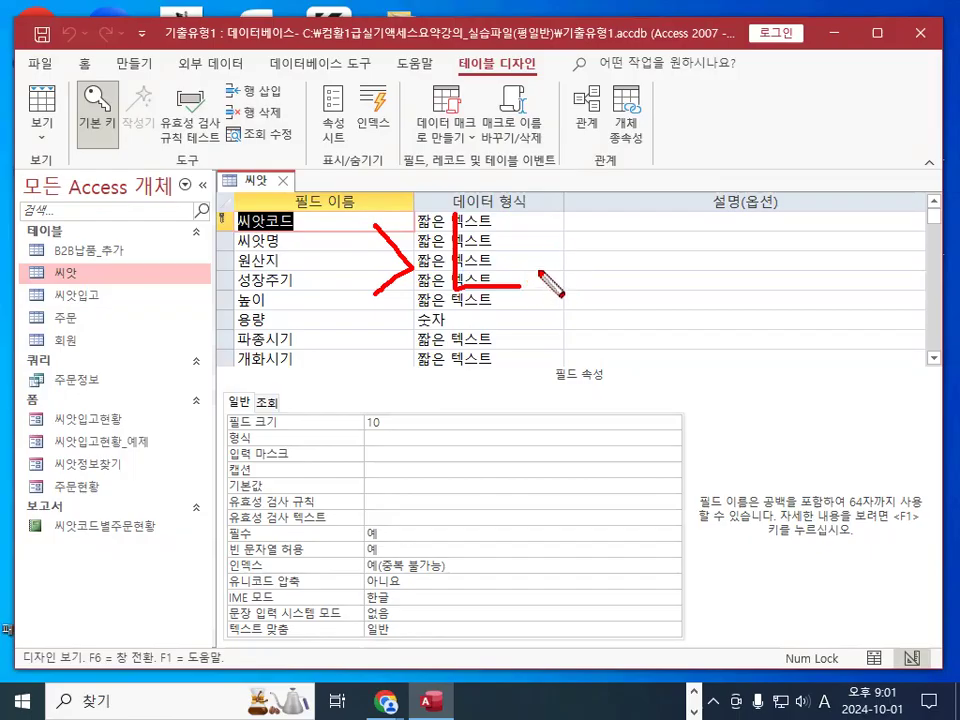
{"action": "mouse_move", "coordinate": [556, 219]}
{"action": "left_mouse_down"}
{"action": "mouse_move", "coordinate": [543, 254]}
{"action": "mouse_move", "coordinate": [554, 286]}
{"action": "mouse_move", "coordinate": [587, 234]}
{"action": "mouse_move", "coordinate": [668, 281]}
{"action": "mouse_move", "coordinate": [668, 262]}
{"action": "mouse_move", "coordinate": [700, 228]}
{"action": "mouse_move", "coordinate": [672, 237]}
{"action": "left_mouse_up"}
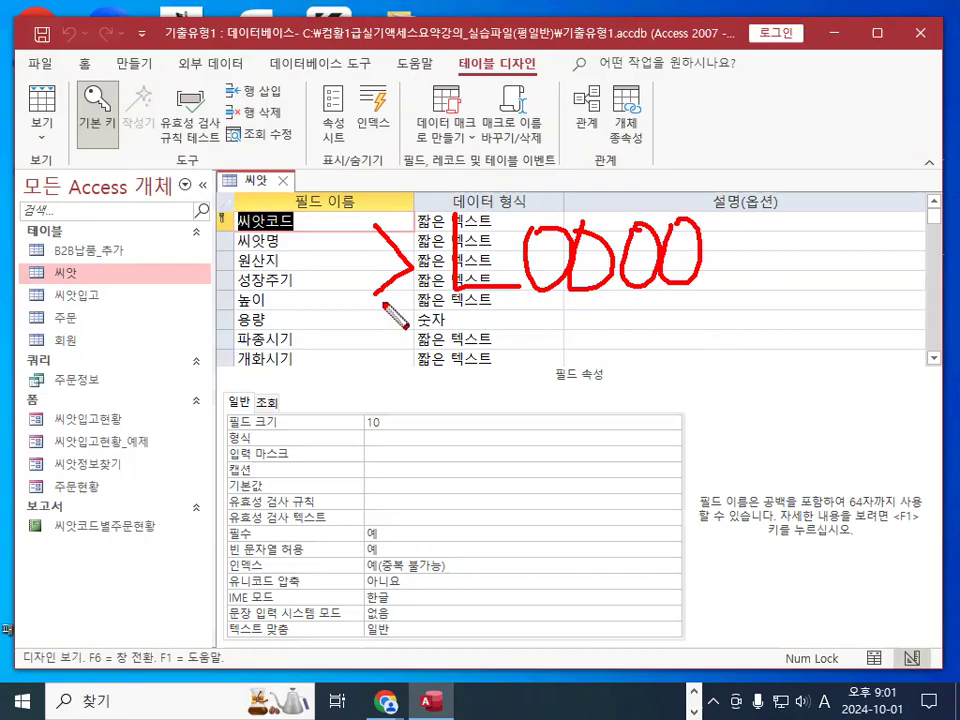
{"action": "left_click_drag", "start_coordinate": [374, 298], "coordinate": [668, 300]}
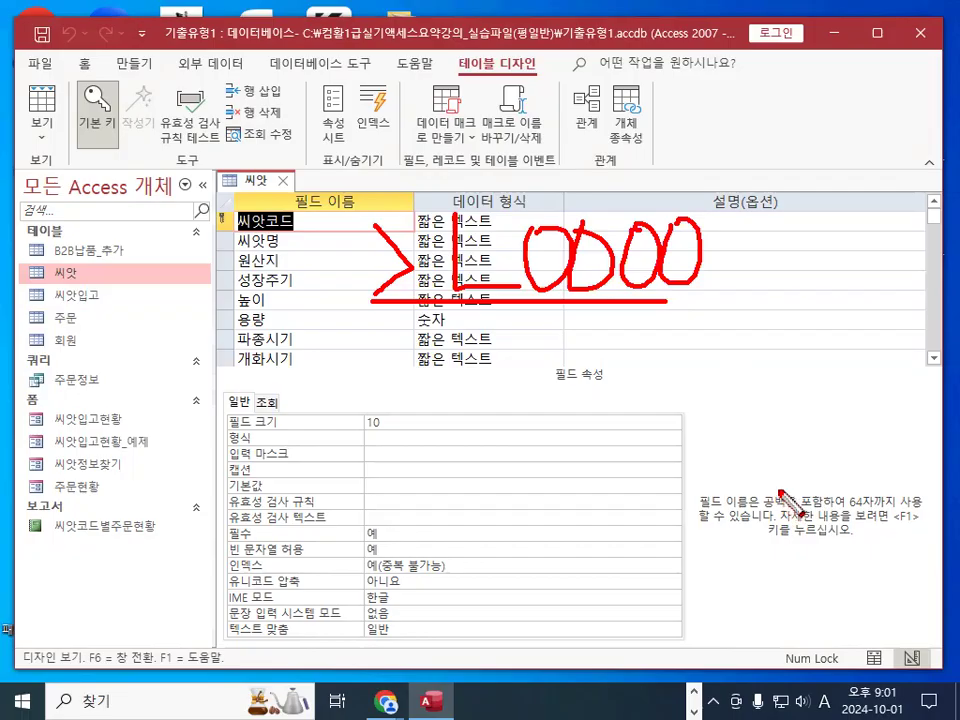
{"action": "key", "text": "Escape"}
Set the 입력 마스크 property of the 씨앗코드 field to >L0000
{"action": "left_click", "coordinate": [372, 453]}
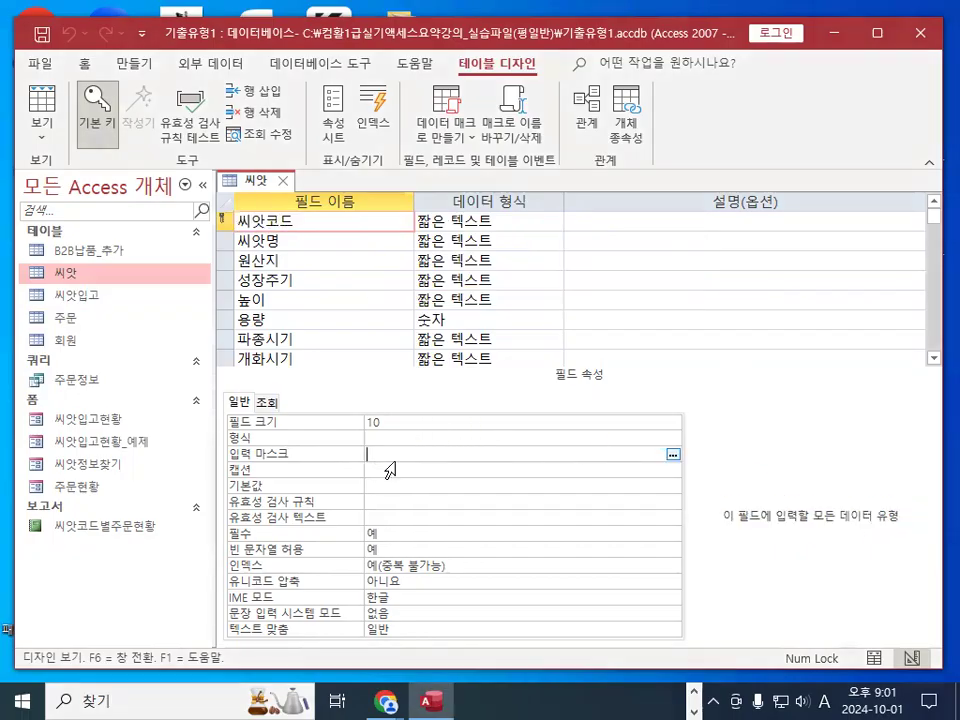
{"action": "type", "text": ">"}
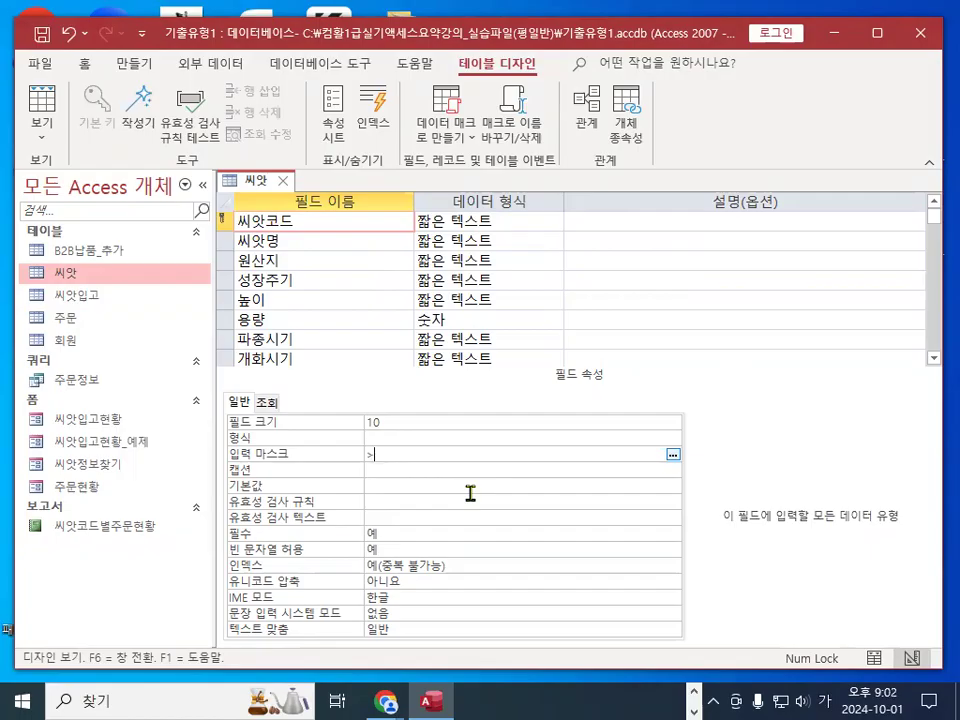
{"action": "type", "text": "ㄴ"}
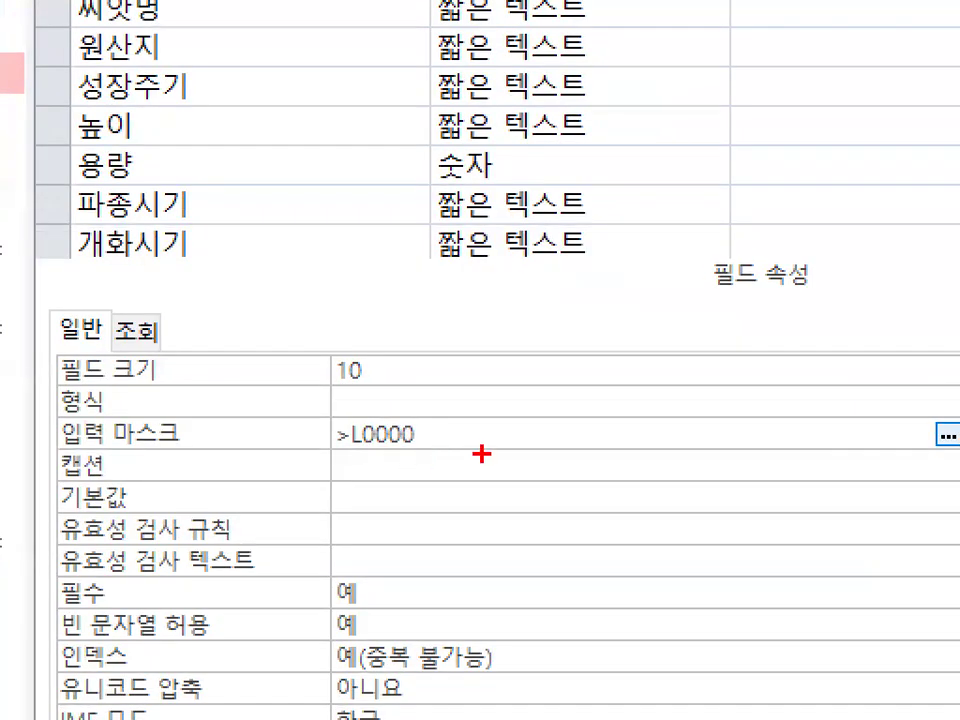
{"action": "left_click_drag", "start_coordinate": [462, 434], "coordinate": [483, 458]}
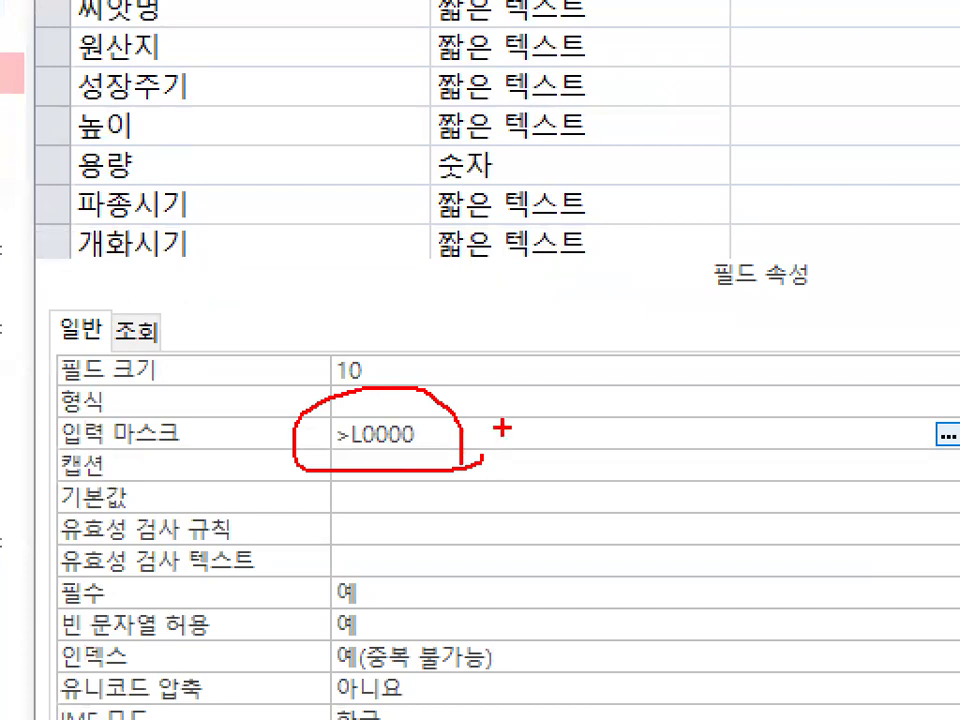
{"action": "key", "text": "Escape"}
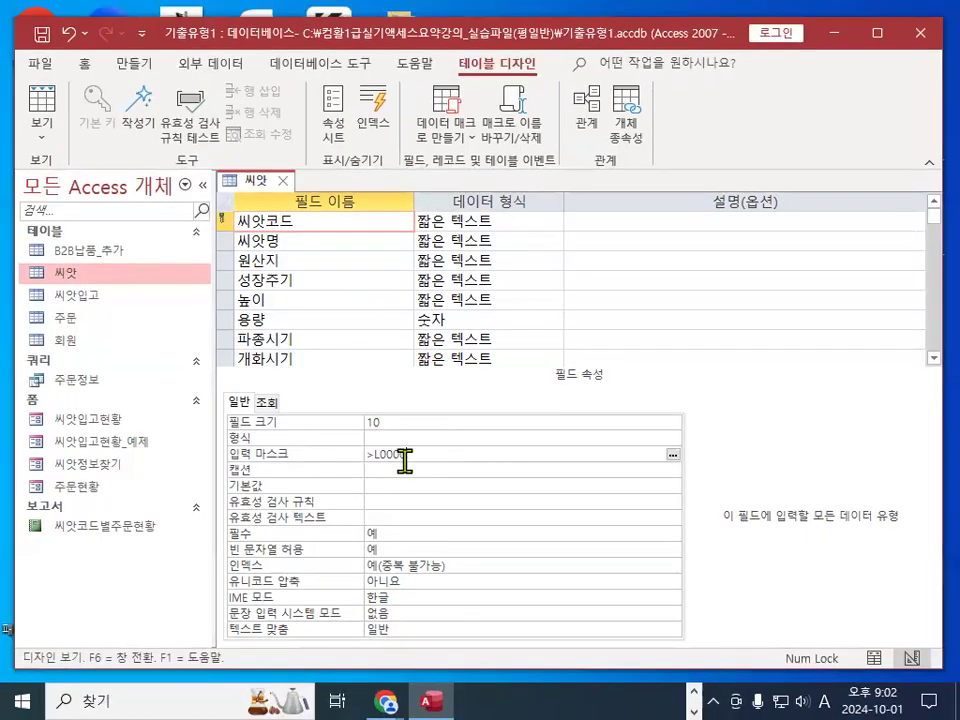
Select the 씨앗명 field and check its 필드 크기 property and data type
{"action": "left_click", "coordinate": [300, 242]}
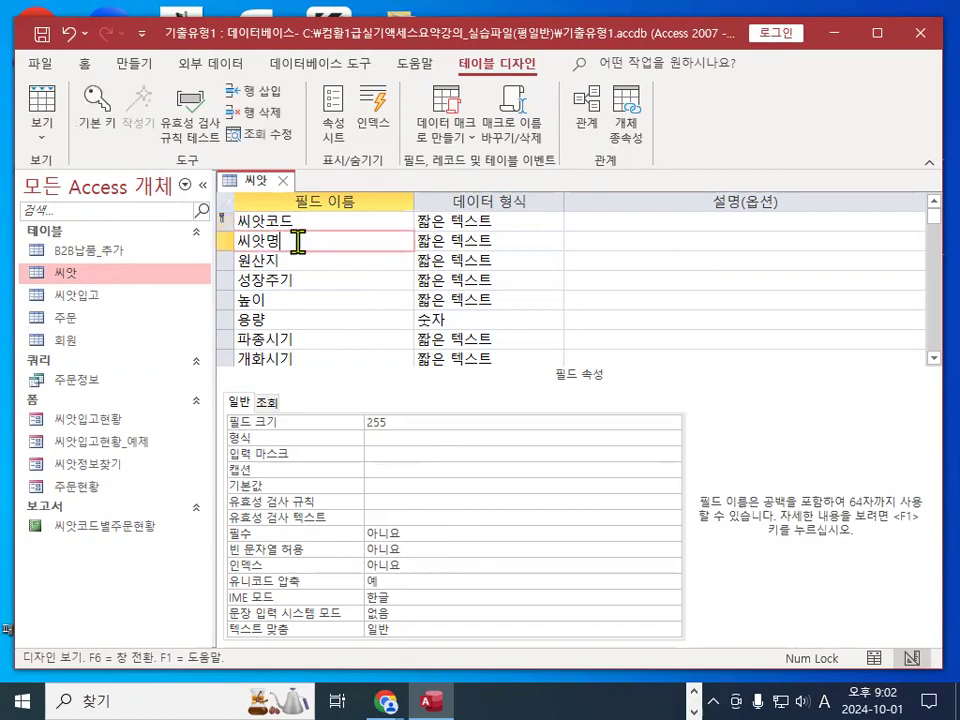
{"action": "key", "text": "ctrl+1"}
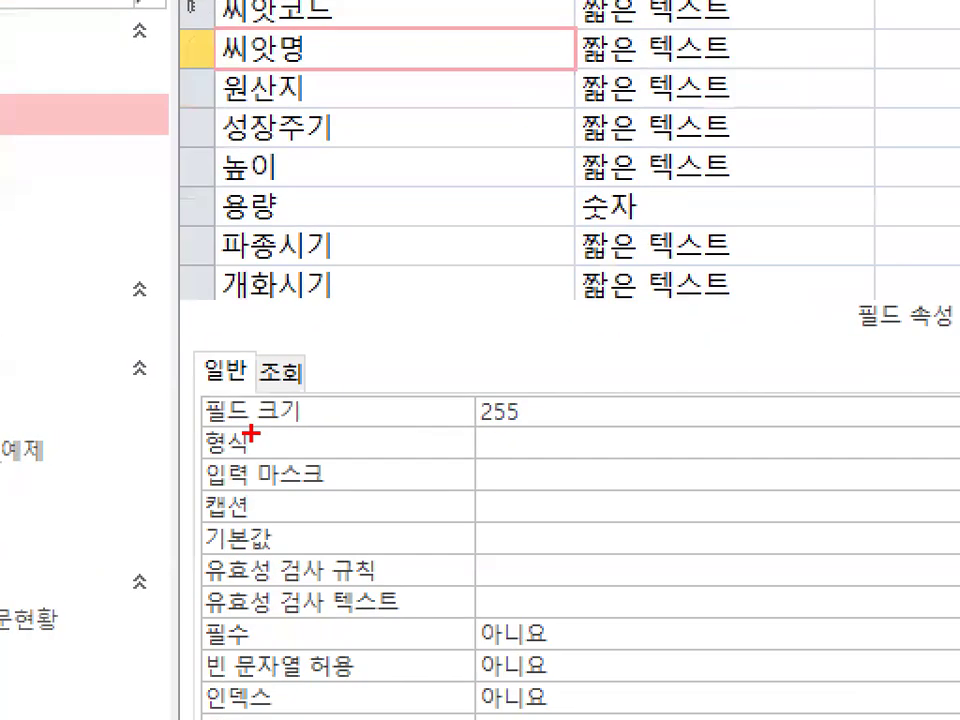
{"action": "left_click_drag", "start_coordinate": [221, 431], "coordinate": [253, 430]}
{"action": "mouse_move", "coordinate": [500, 380]}
{"action": "left_mouse_down"}
{"action": "mouse_move", "coordinate": [514, 432]}
{"action": "mouse_move", "coordinate": [540, 380]}
{"action": "mouse_move", "coordinate": [546, 434]}
{"action": "left_mouse_up"}
{"action": "mouse_move", "coordinate": [722, 66]}
{"action": "left_mouse_down"}
{"action": "mouse_move", "coordinate": [580, 64]}
{"action": "mouse_move", "coordinate": [705, 40]}
{"action": "left_mouse_up"}
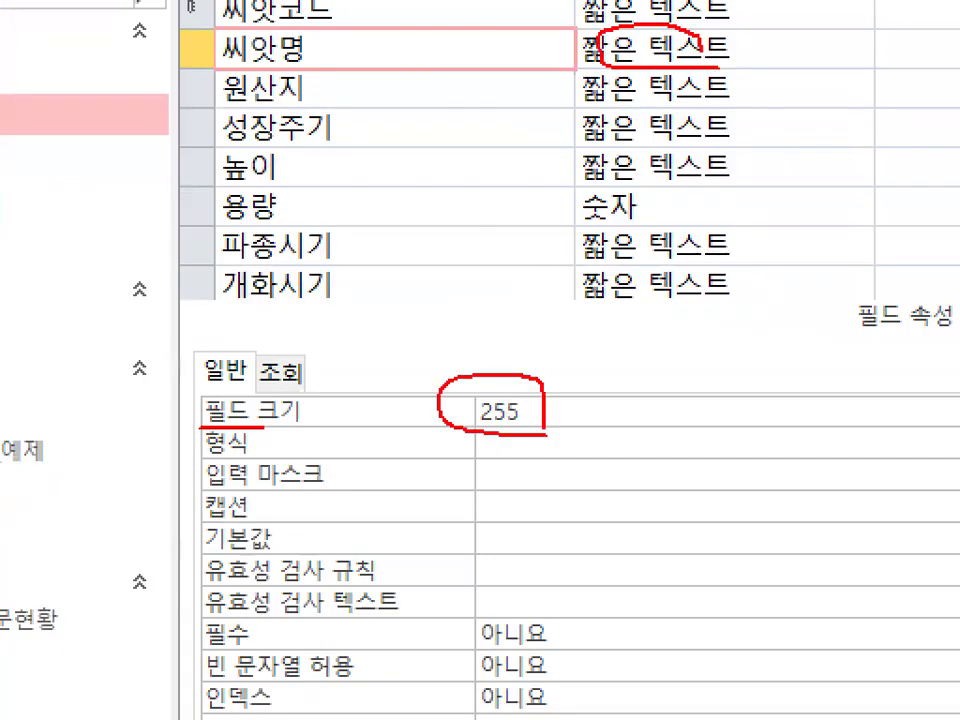
{"action": "key", "text": "Escape"}
{"action": "key", "text": "ctrl+2"}
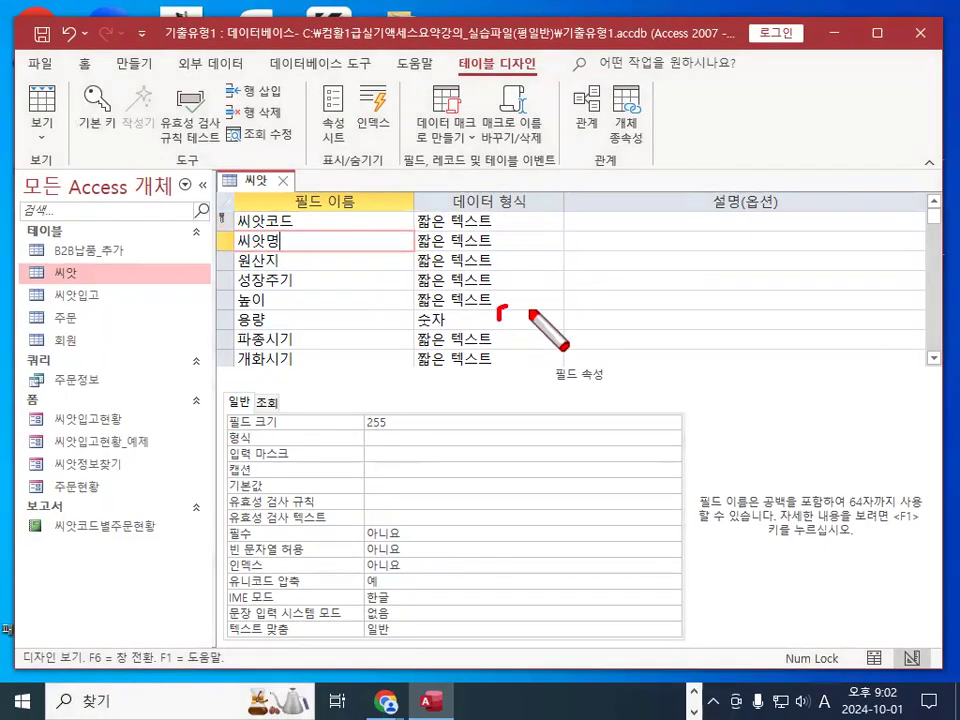
{"action": "left_click_drag", "start_coordinate": [502, 316], "coordinate": [540, 356]}
{"action": "left_click", "coordinate": [560, 296]}
{"action": "mouse_move", "coordinate": [560, 298]}
{"action": "left_mouse_down"}
{"action": "mouse_move", "coordinate": [559, 364]}
{"action": "mouse_move", "coordinate": [609, 302]}
{"action": "mouse_move", "coordinate": [609, 369]}
{"action": "left_mouse_up"}
{"action": "left_click_drag", "start_coordinate": [592, 322], "coordinate": [630, 342]}
{"action": "left_click_drag", "start_coordinate": [677, 370], "coordinate": [676, 258]}
{"action": "mouse_move", "coordinate": [648, 298]}
{"action": "left_mouse_down"}
{"action": "mouse_move", "coordinate": [676, 258]}
{"action": "mouse_move", "coordinate": [694, 284]}
{"action": "left_mouse_up"}
{"action": "key", "text": "Escape"}
Review the data types offered for the 씨앗명 field and keep 짧은 텍스트 selected
{"action": "left_click", "coordinate": [514, 240]}
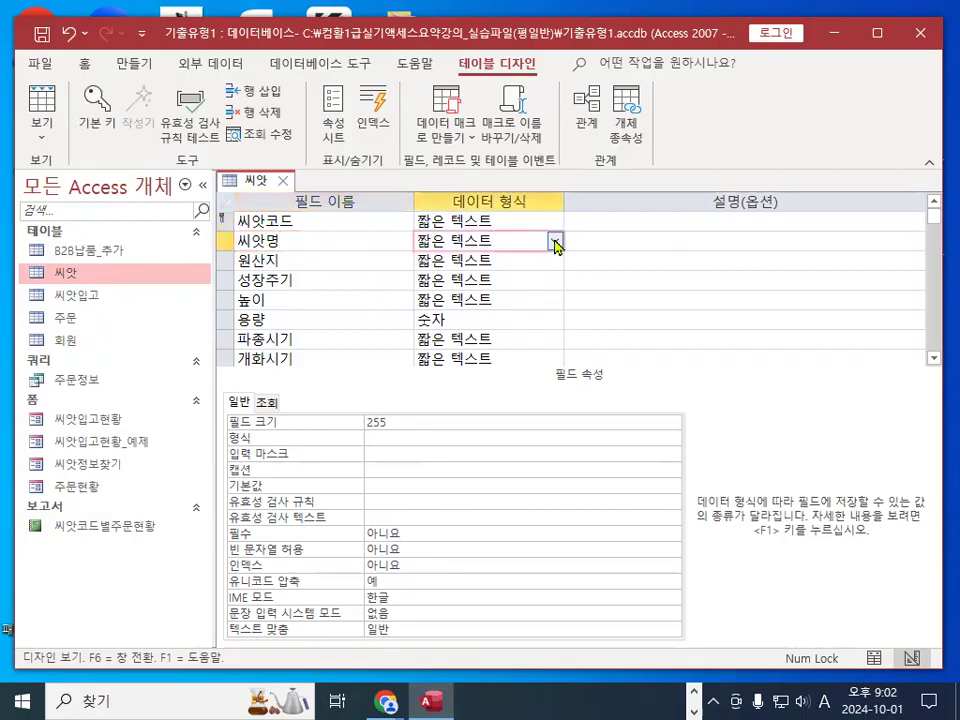
{"action": "left_click", "coordinate": [555, 242]}
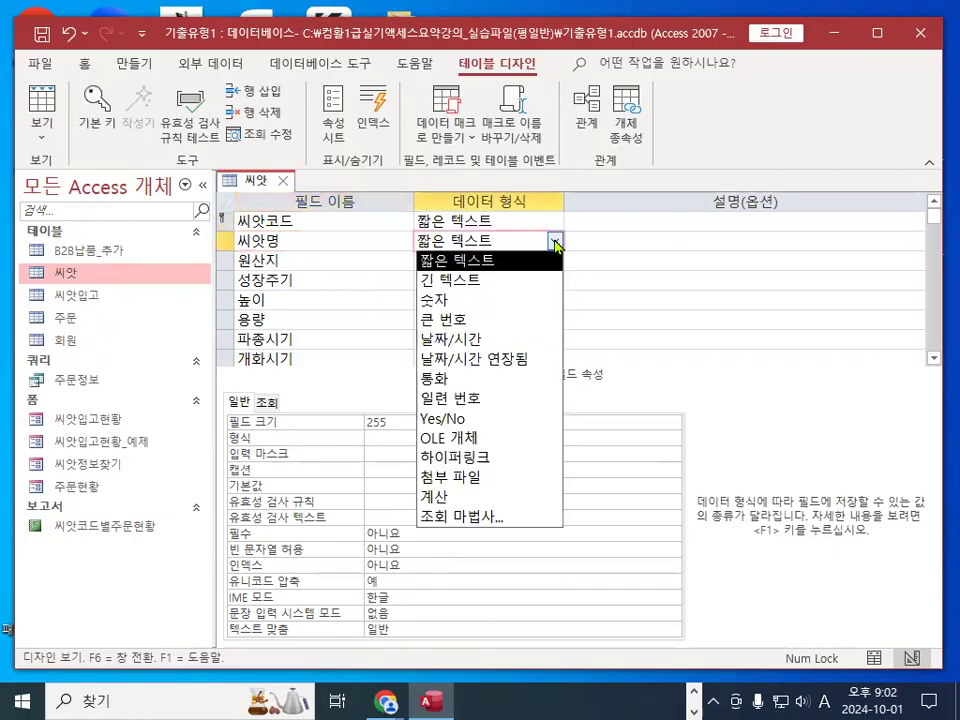
{"action": "left_click", "coordinate": [494, 262]}
{"action": "key", "text": "ctrl+2"}
{"action": "left_click_drag", "start_coordinate": [550, 274], "coordinate": [576, 380]}
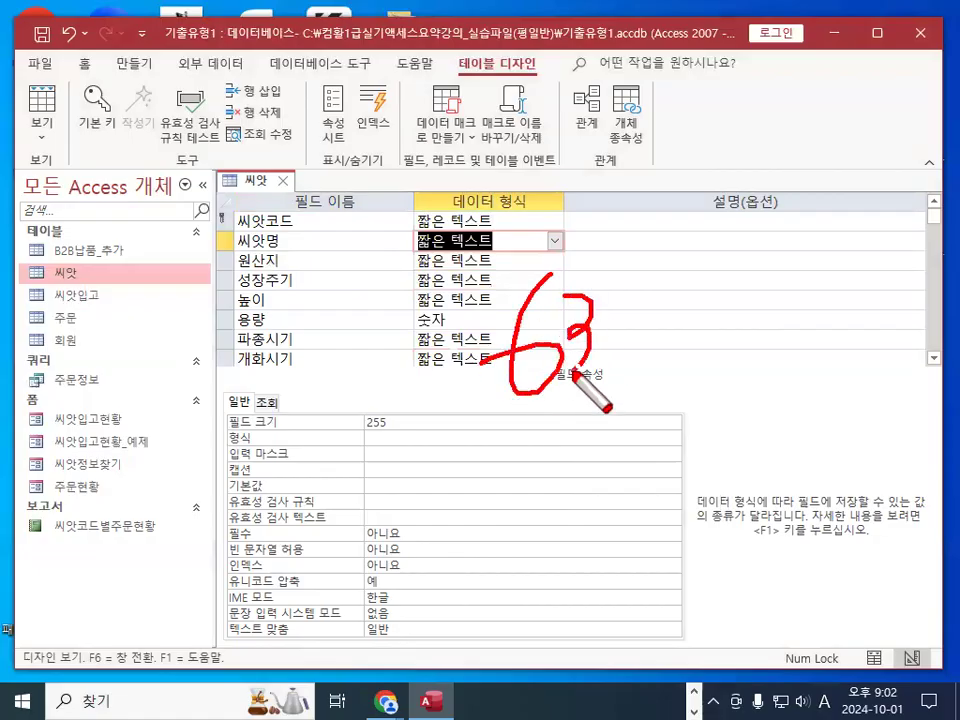
{"action": "left_click_drag", "start_coordinate": [618, 318], "coordinate": [617, 380]}
{"action": "left_click_drag", "start_coordinate": [653, 318], "coordinate": [651, 384]}
{"action": "mouse_move", "coordinate": [692, 386]}
{"action": "left_mouse_down"}
{"action": "mouse_move", "coordinate": [716, 309]}
{"action": "mouse_move", "coordinate": [692, 386]}
{"action": "left_mouse_up"}
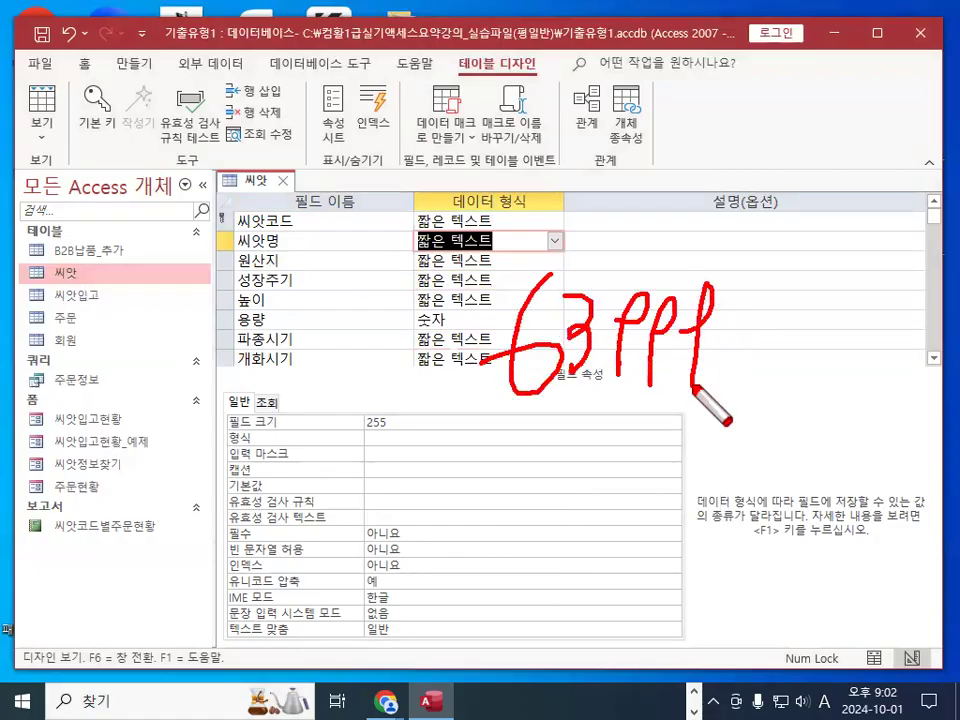
{"action": "mouse_move", "coordinate": [497, 226]}
{"action": "left_mouse_down"}
{"action": "mouse_move", "coordinate": [398, 258]}
{"action": "mouse_move", "coordinate": [503, 264]}
{"action": "left_mouse_up"}
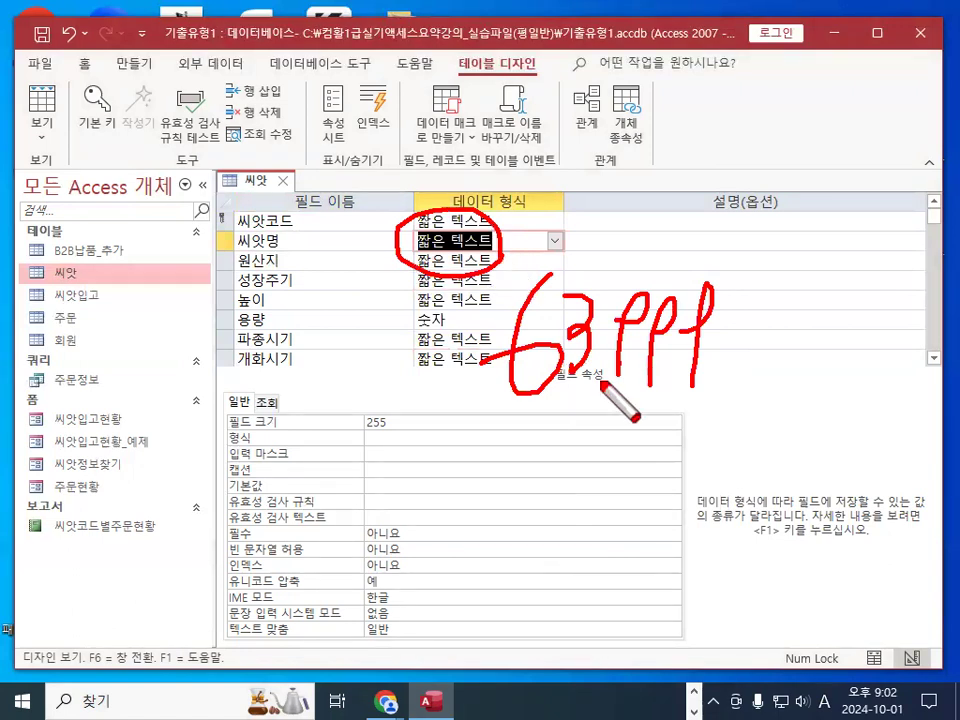
{"action": "left_click_drag", "start_coordinate": [493, 407], "coordinate": [720, 408]}
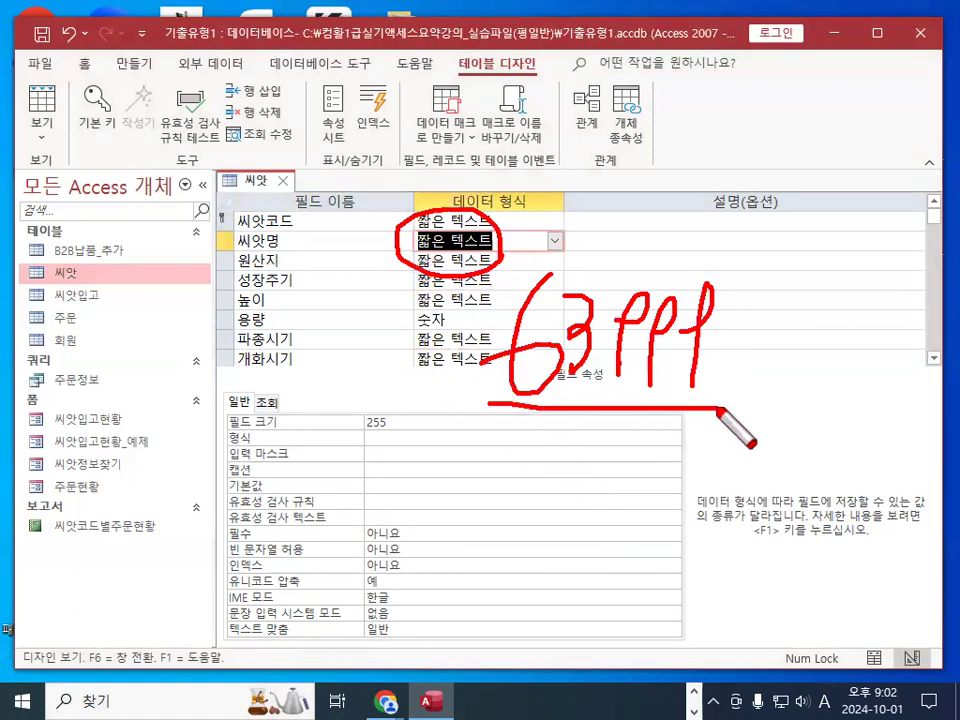
{"action": "key", "text": "Escape"}
Set the 필드 크기 property of the 씨앗명 field to 10
{"action": "left_click", "coordinate": [369, 422]}
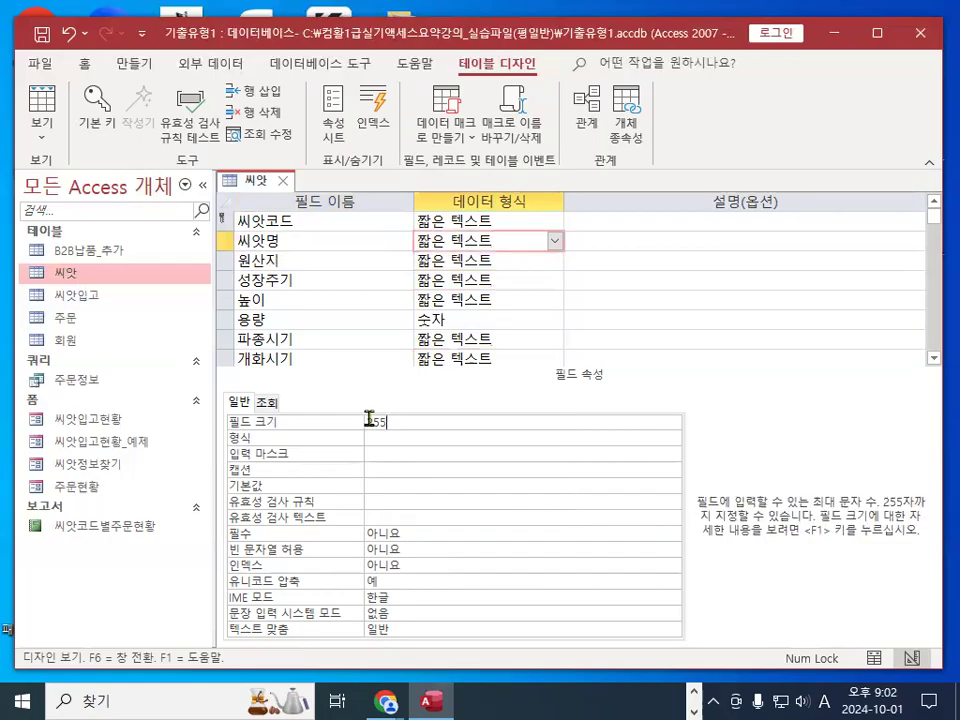
{"action": "left_click", "coordinate": [322, 428]}
{"action": "type", "text": "10"}
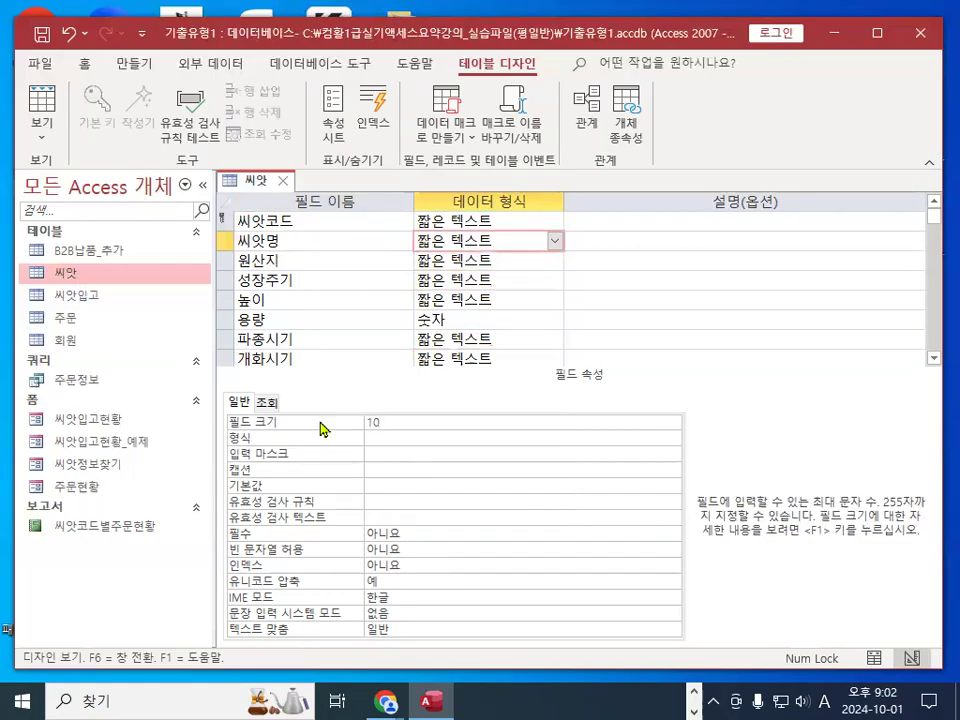
{"action": "key", "text": "ctrl+1"}
{"action": "left_click", "coordinate": [352, 424]}
{"action": "mouse_move", "coordinate": [401, 426]}
{"action": "left_mouse_down"}
{"action": "mouse_move", "coordinate": [354, 411]}
{"action": "mouse_move", "coordinate": [393, 419]}
{"action": "left_mouse_up"}
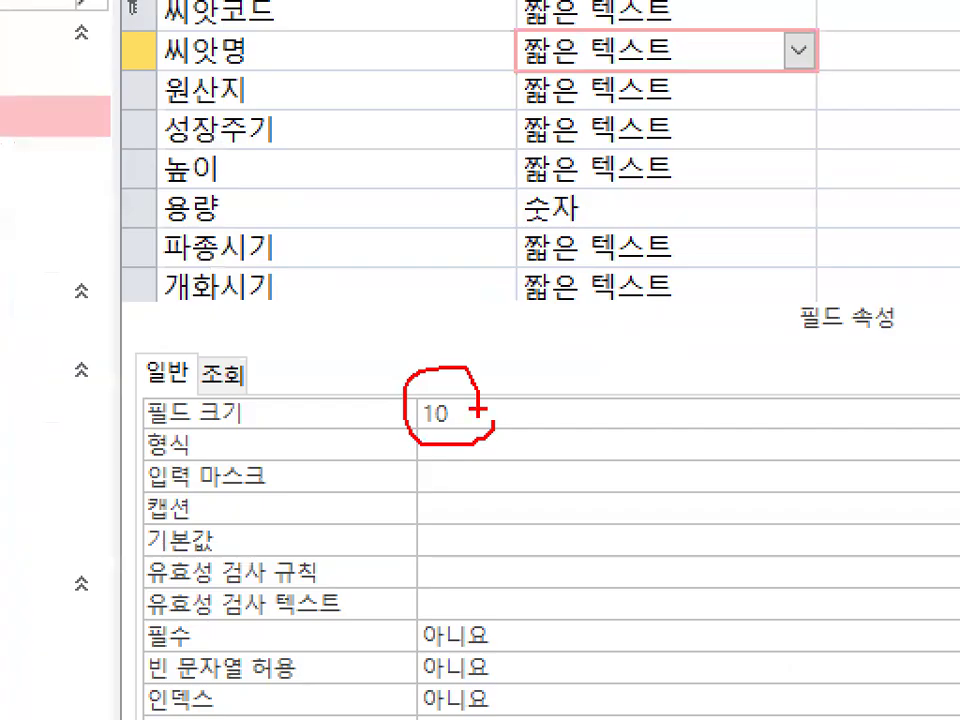
{"action": "key", "text": "Escape"}
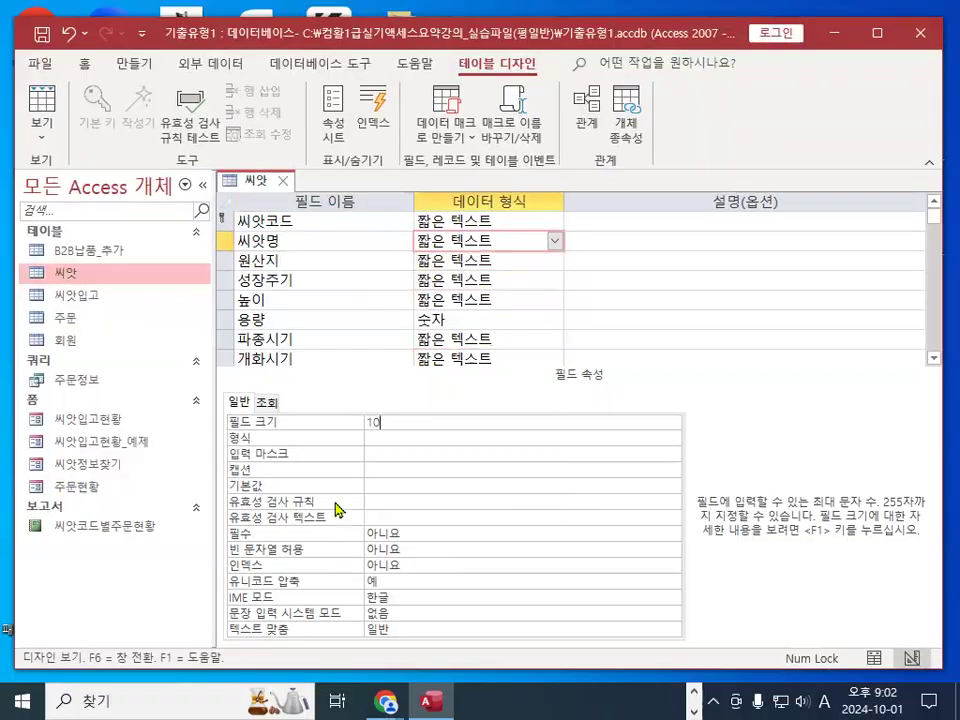
Set the 필수 property of the 씨앗명 field to 예
{"action": "key", "text": "ctrl+1"}
{"action": "left_click", "coordinate": [268, 531]}
{"action": "mouse_move", "coordinate": [178, 530]}
{"action": "left_mouse_down"}
{"action": "mouse_move", "coordinate": [250, 548]}
{"action": "mouse_move", "coordinate": [190, 522]}
{"action": "left_mouse_up"}
{"action": "mouse_move", "coordinate": [461, 561]}
{"action": "left_mouse_down"}
{"action": "mouse_move", "coordinate": [540, 542]}
{"action": "mouse_move", "coordinate": [530, 505]}
{"action": "left_mouse_up"}
{"action": "key", "text": "Escape"}
{"action": "left_click", "coordinate": [683, 533]}
{"action": "left_click", "coordinate": [683, 533]}
{"action": "left_click", "coordinate": [600, 548]}
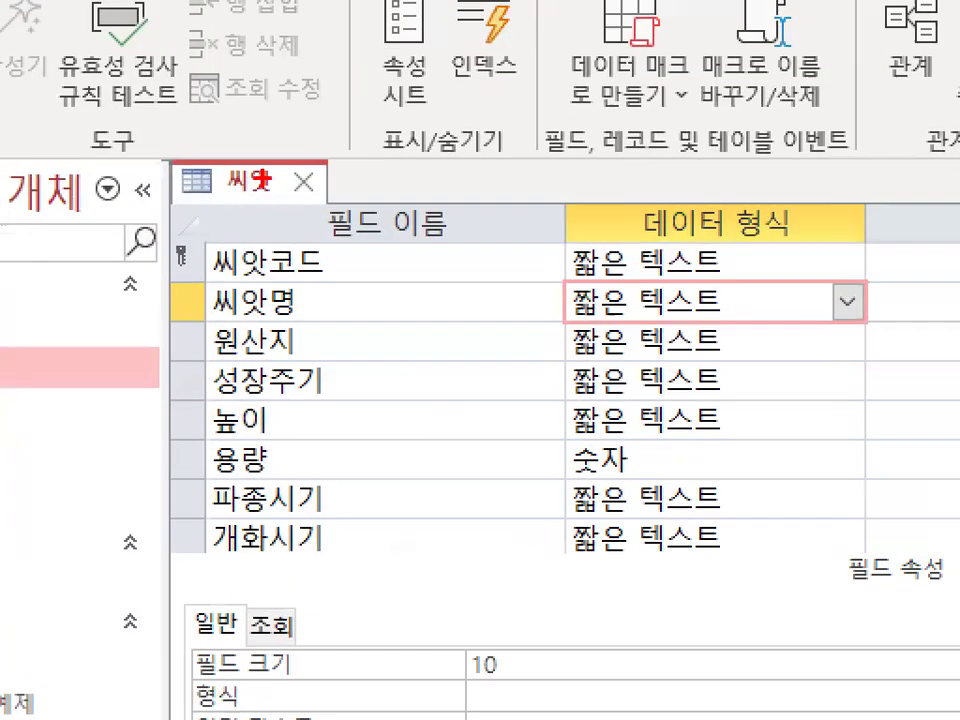
Save the 씨앗 table design, agreeing to continue with the smaller field size and to test the existing data, and close the table
{"action": "mouse_move", "coordinate": [290, 128]}
{"action": "left_mouse_down"}
{"action": "mouse_move", "coordinate": [206, 220]}
{"action": "mouse_move", "coordinate": [205, 240]}
{"action": "left_mouse_up"}
{"action": "left_click_drag", "start_coordinate": [222, 140], "coordinate": [313, 272]}
{"action": "key", "text": "Escape"}
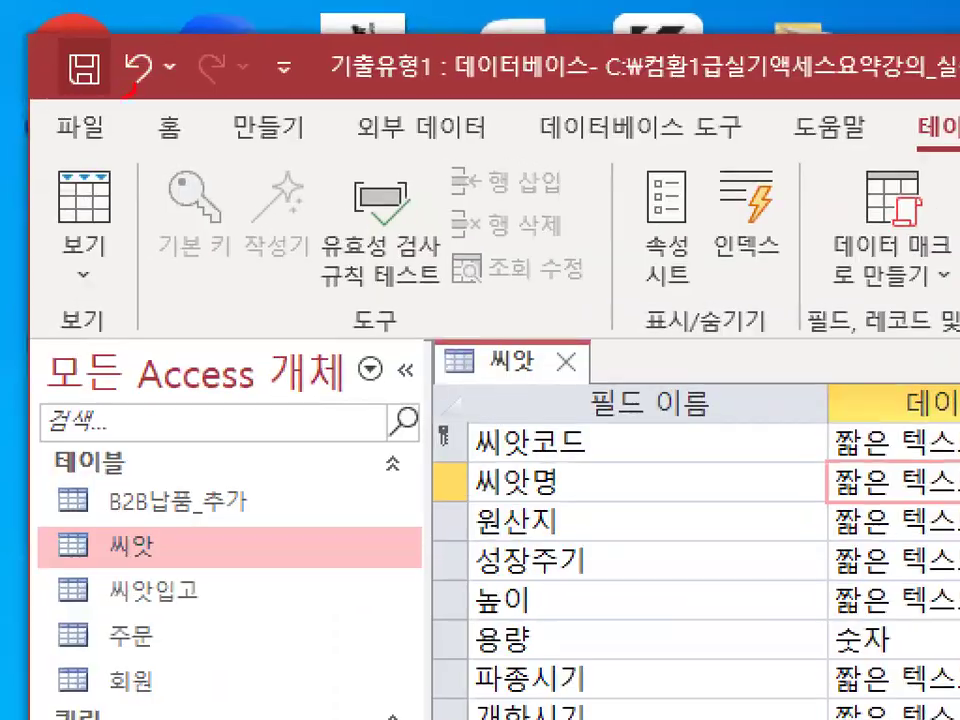
{"action": "left_click_drag", "start_coordinate": [120, 45], "coordinate": [115, 50]}
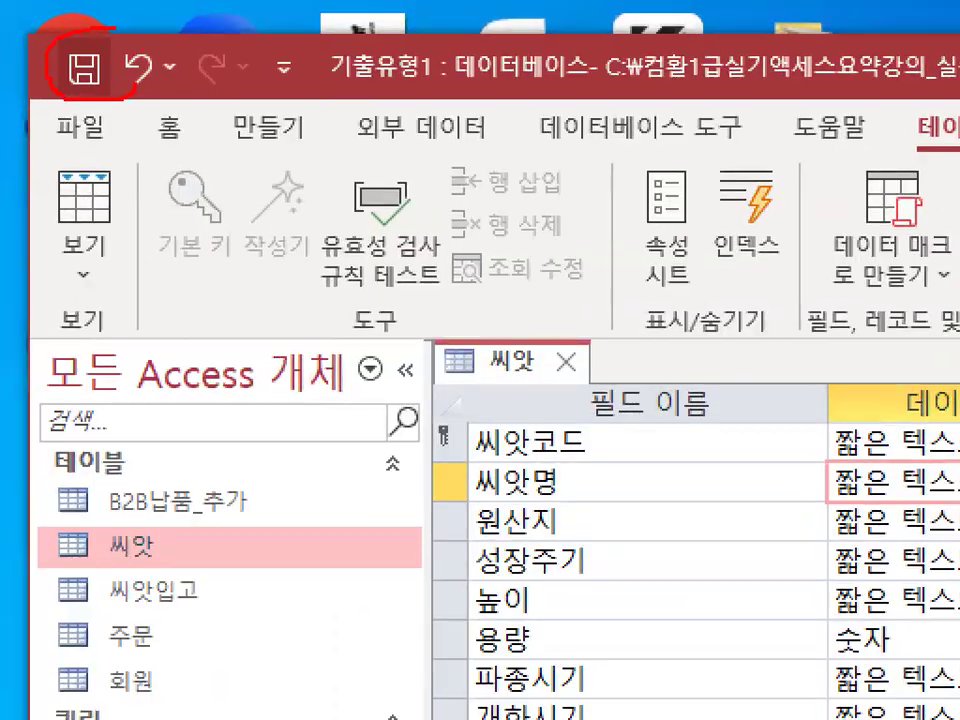
{"action": "key", "text": "Escape"}
{"action": "left_click", "coordinate": [38, 37]}
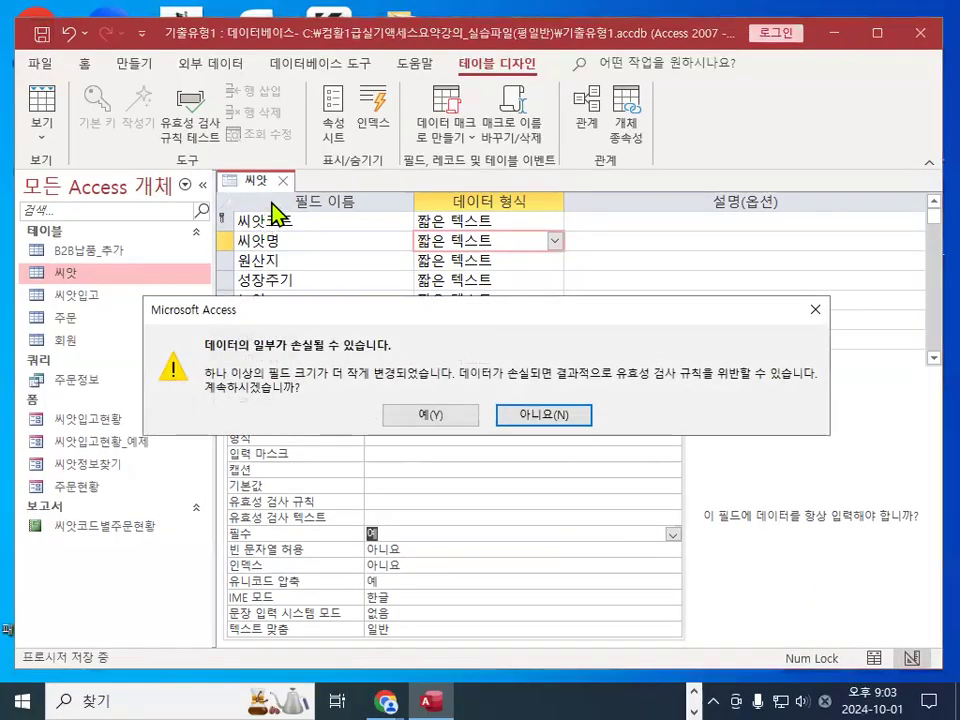
{"action": "left_click", "coordinate": [436, 428]}
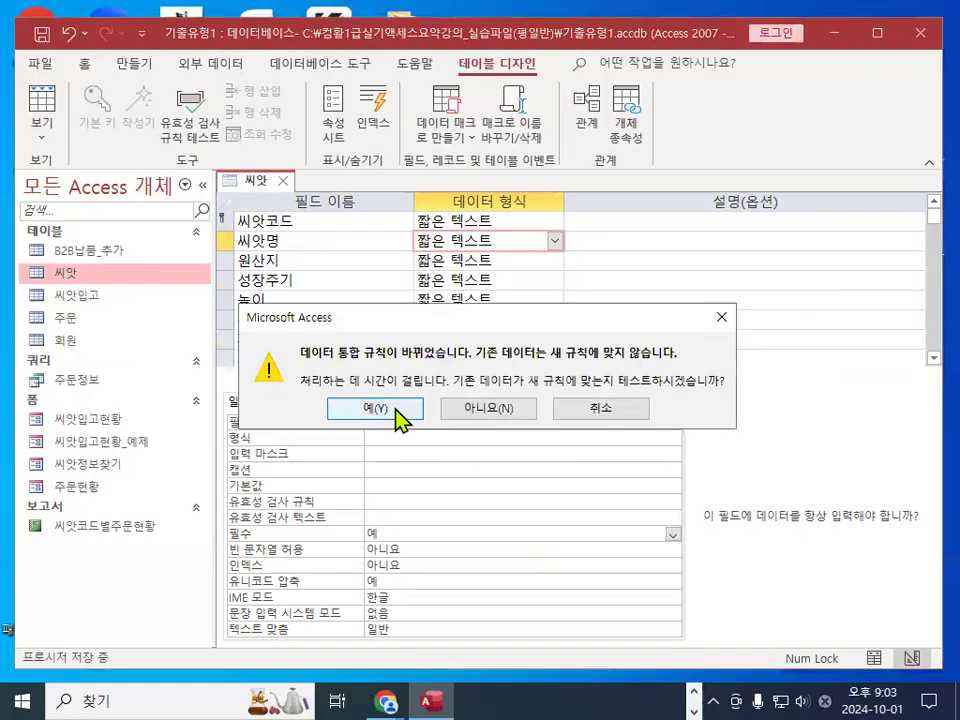
{"action": "left_click", "coordinate": [401, 410]}
{"action": "mouse_move", "coordinate": [290, 168]}
{"action": "left_mouse_down"}
{"action": "mouse_move", "coordinate": [273, 173]}
{"action": "mouse_move", "coordinate": [281, 189]}
{"action": "mouse_move", "coordinate": [297, 181]}
{"action": "left_mouse_up"}
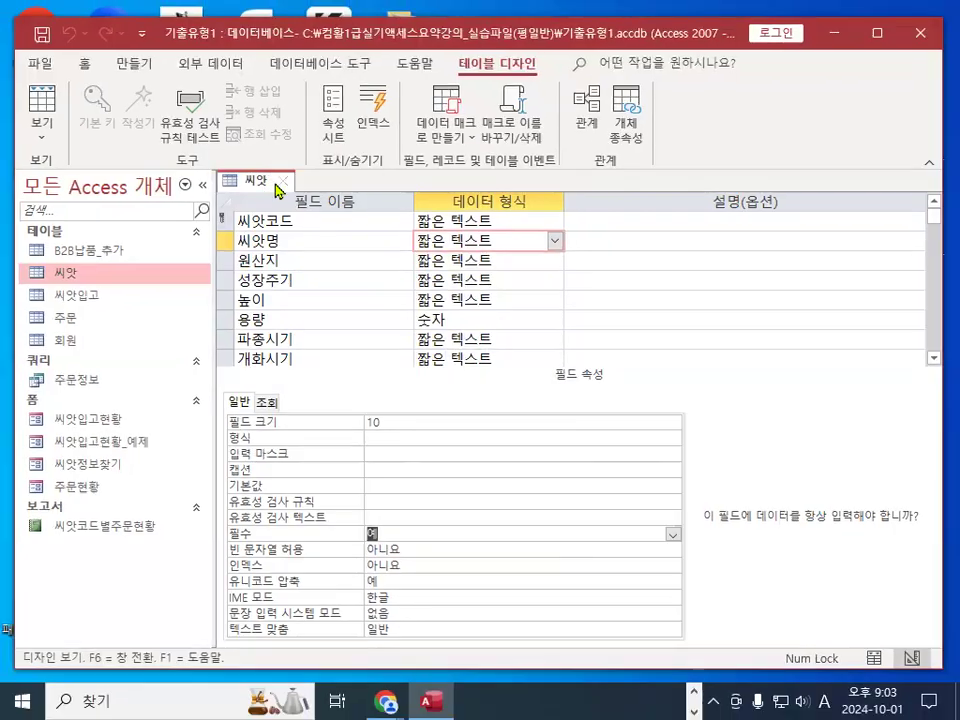
{"action": "left_click", "coordinate": [290, 180]}
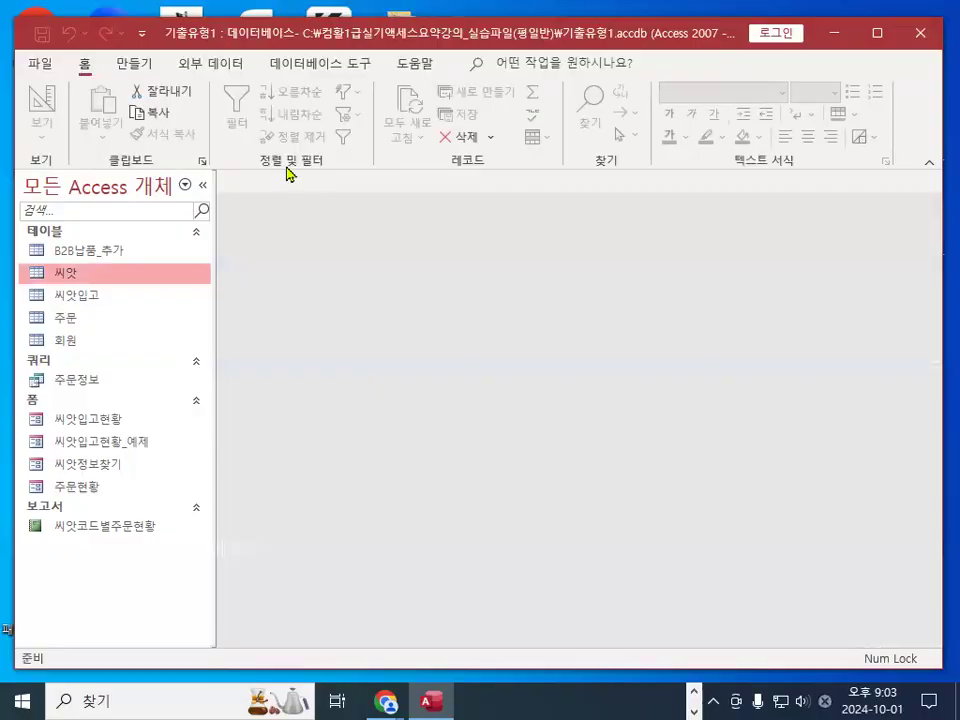
Open the 회원 table in Design View
{"action": "left_click", "coordinate": [69, 352]}
{"action": "right_click", "coordinate": [70, 348]}
{"action": "left_click", "coordinate": [150, 339]}
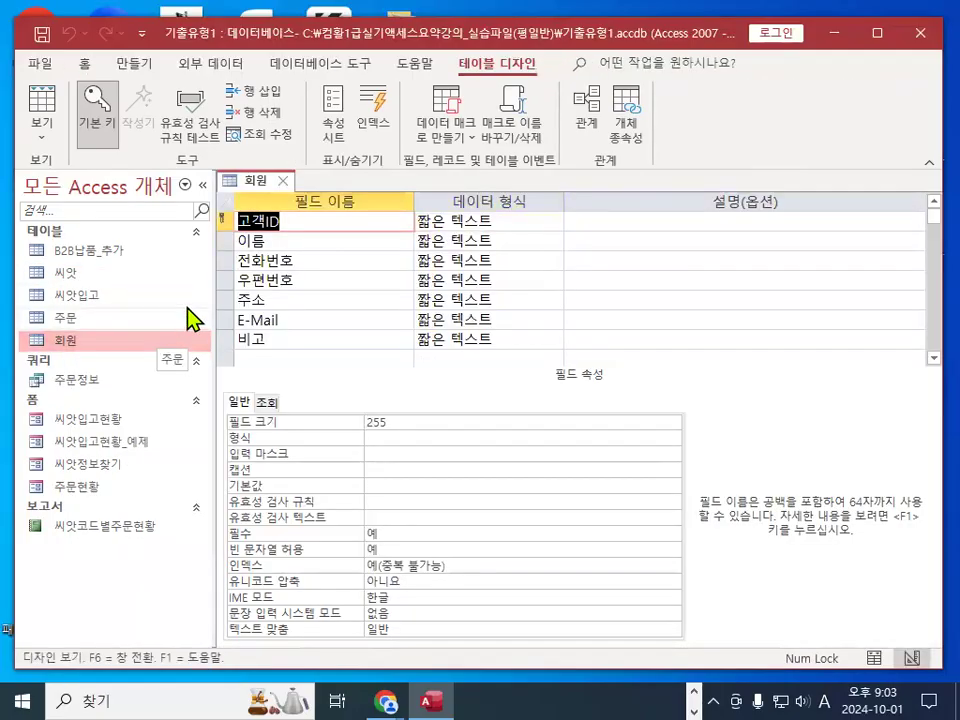
Set the 인덱스 property of the 전화번호 field to 예(중복 불가능)
{"action": "left_click", "coordinate": [314, 261]}
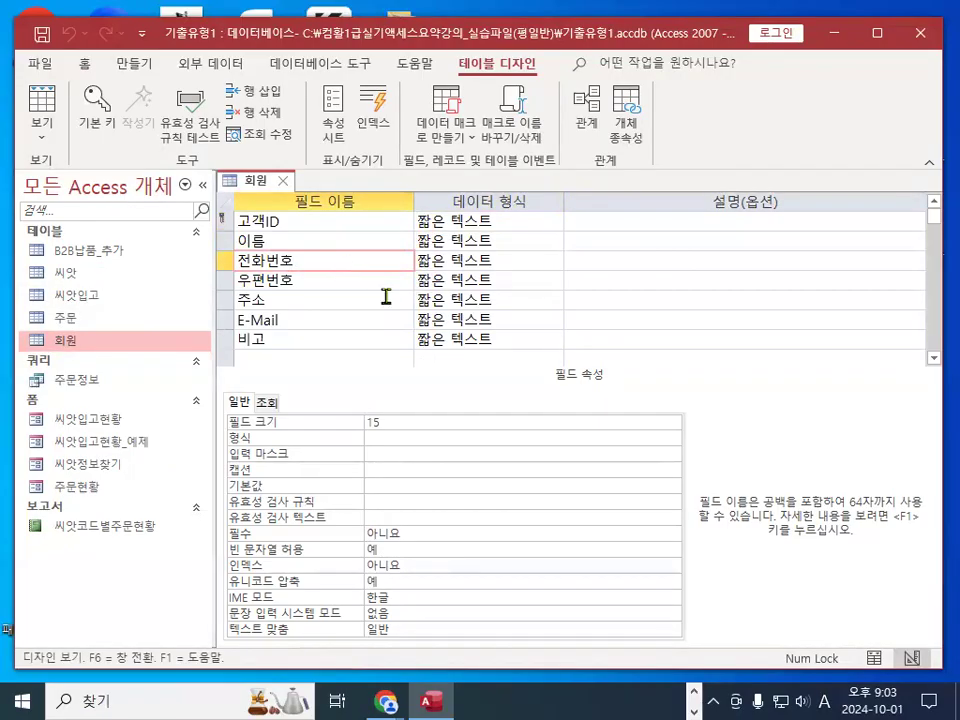
{"action": "left_click", "coordinate": [398, 565]}
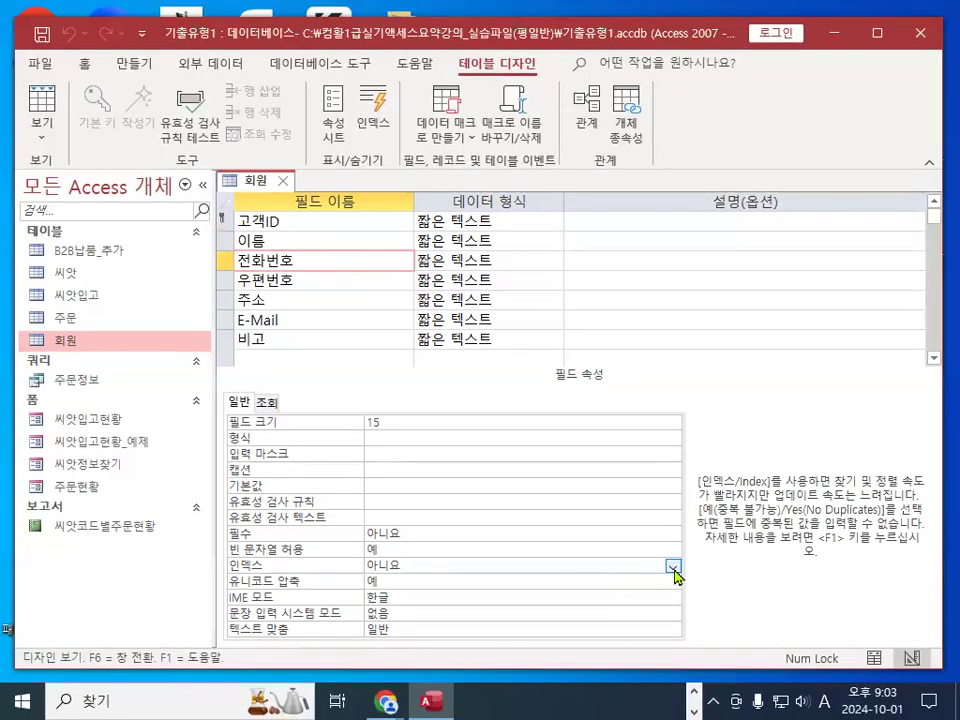
{"action": "left_click", "coordinate": [947, 550]}
{"action": "left_click", "coordinate": [489, 610]}
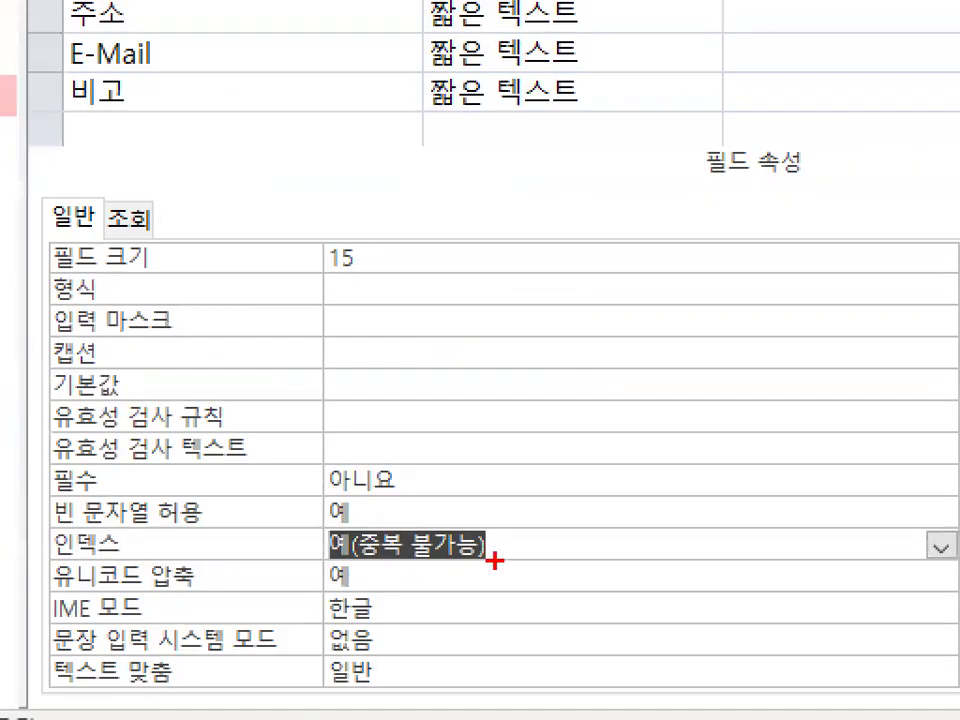
{"action": "mouse_move", "coordinate": [494, 561]}
{"action": "left_mouse_down"}
{"action": "mouse_move", "coordinate": [275, 545]}
{"action": "mouse_move", "coordinate": [528, 572]}
{"action": "left_mouse_up"}
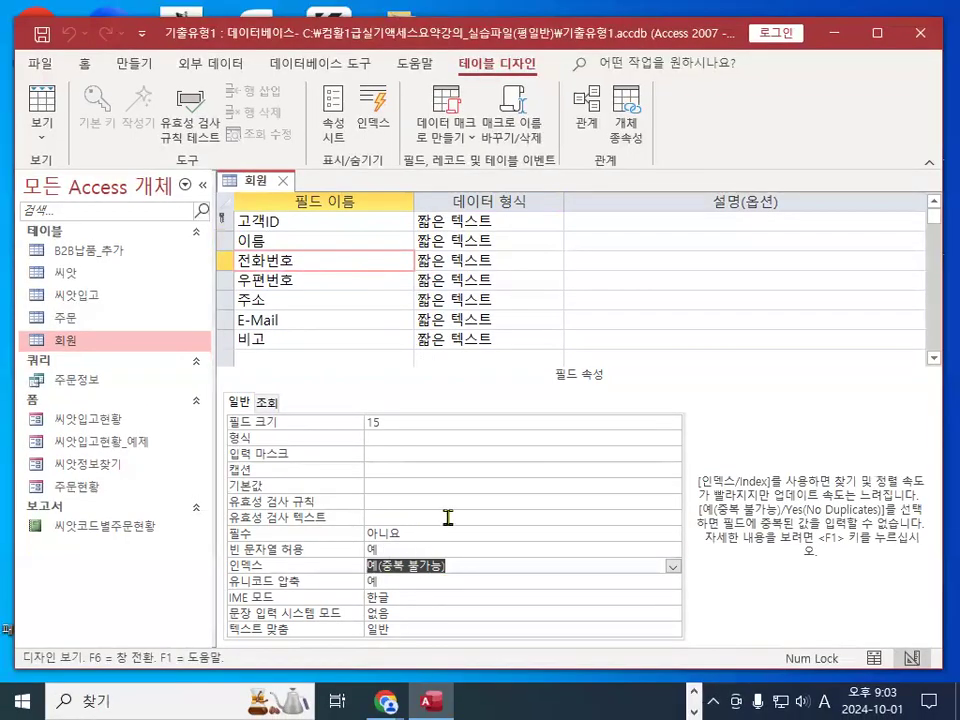
Select the E-Mail field of the 회원 table to view its field properties
{"action": "left_click", "coordinate": [285, 320]}
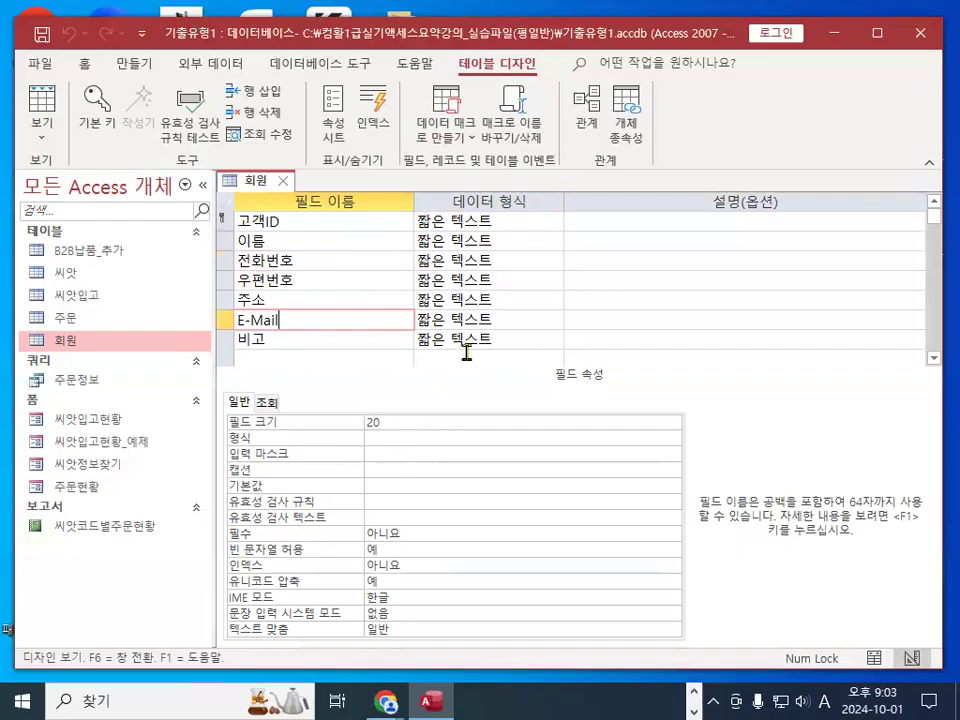
{"action": "mouse_move", "coordinate": [605, 289]}
{"action": "left_mouse_down"}
{"action": "mouse_move", "coordinate": [570, 295]}
{"action": "mouse_move", "coordinate": [598, 262]}
{"action": "mouse_move", "coordinate": [606, 276]}
{"action": "left_mouse_up"}
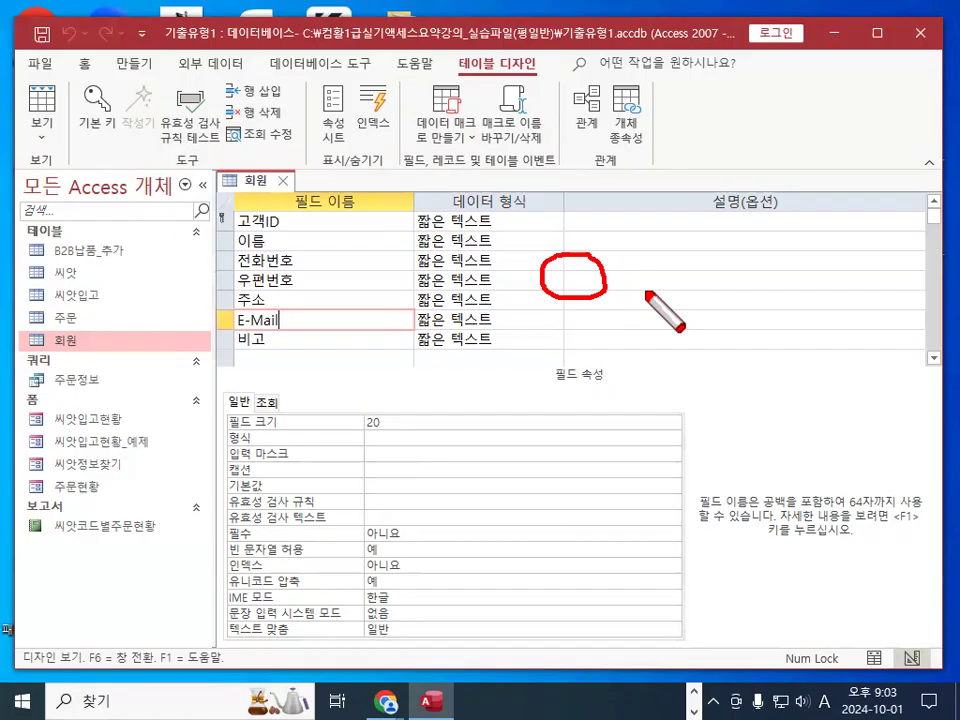
{"action": "key", "text": "Escape"}
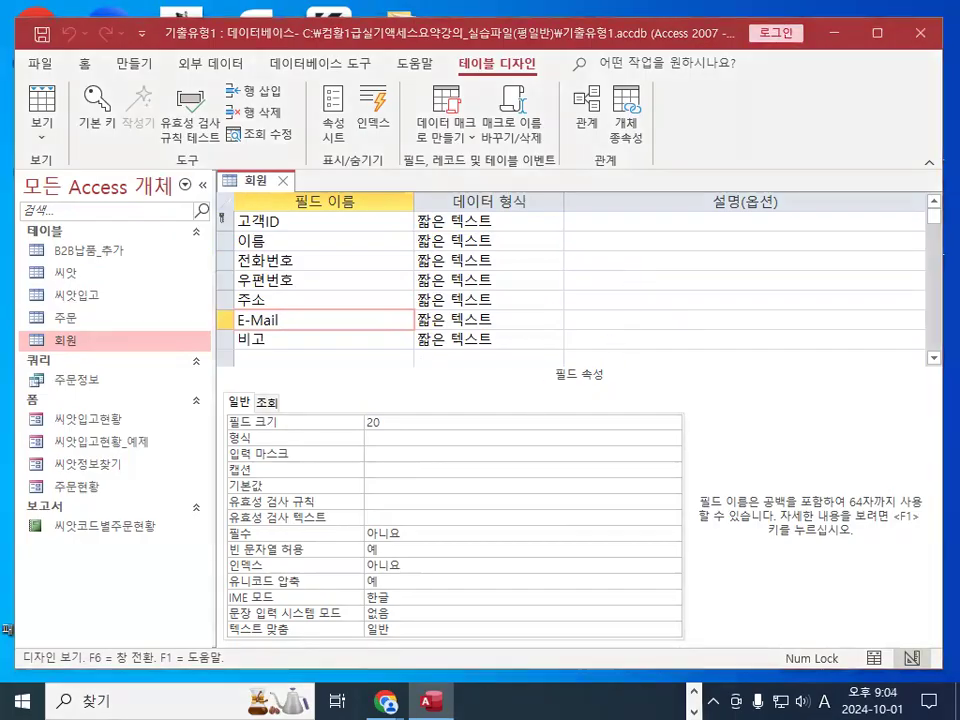
Switch to the lesson notes in Notepad and go through them to the section on validation rule operators (연산자 종류)
{"action": "key", "text": "alt+Tab"}
{"action": "scroll", "coordinate": [485, 520], "scroll_direction": "down", "scroll_amount": 3}
{"action": "scroll", "coordinate": [489, 524], "scroll_direction": "down", "scroll_amount": 7}
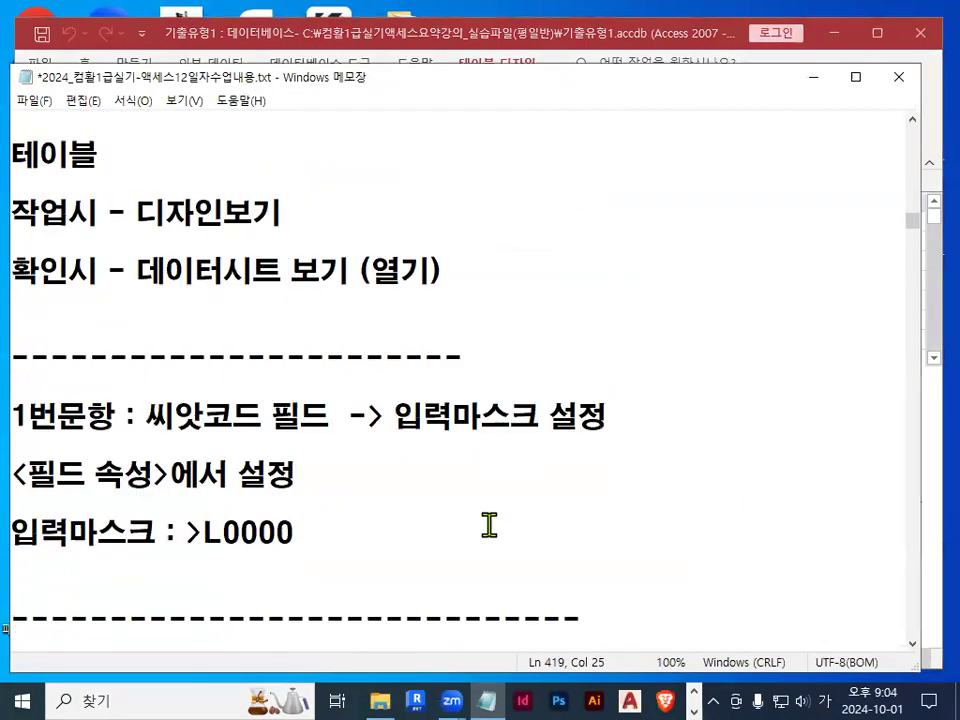
{"action": "scroll", "coordinate": [489, 524], "scroll_direction": "down", "scroll_amount": 5}
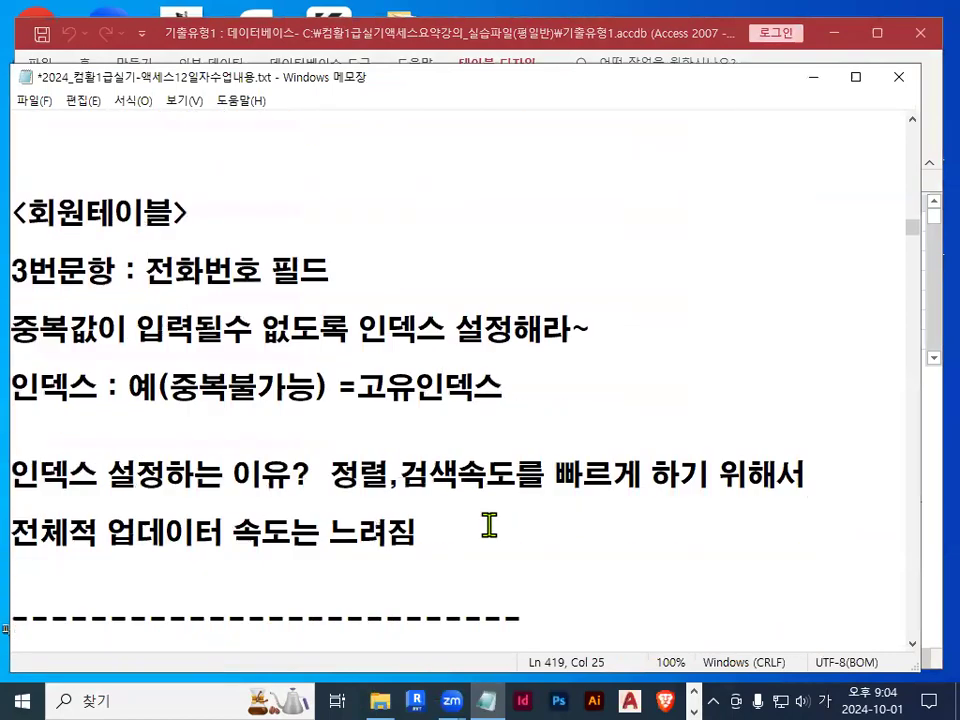
{"action": "scroll", "coordinate": [490, 521], "scroll_direction": "down", "scroll_amount": 1}
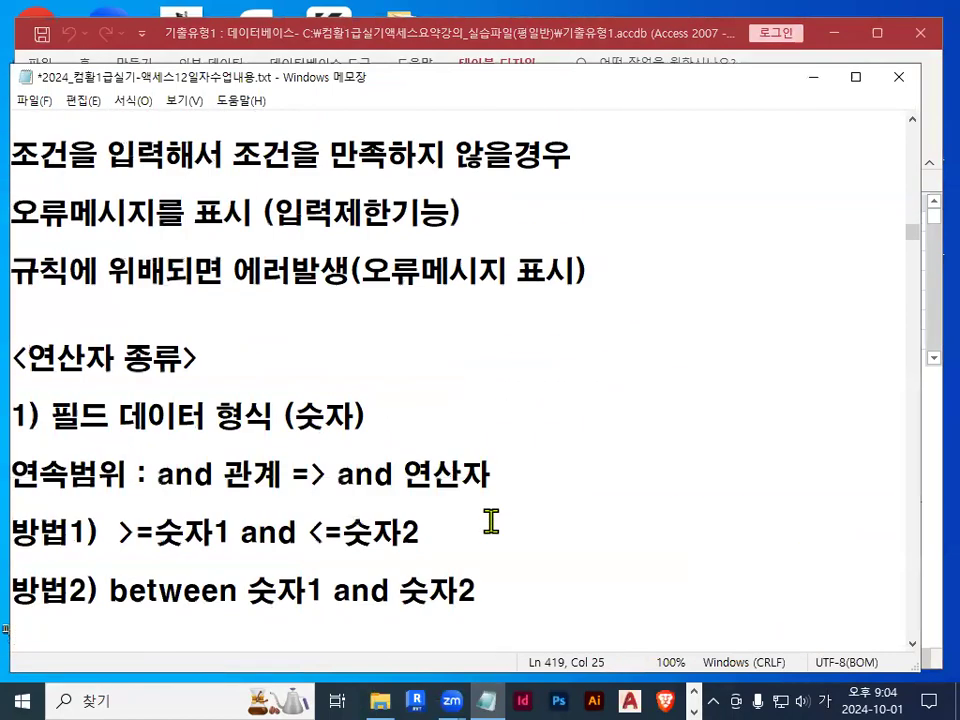
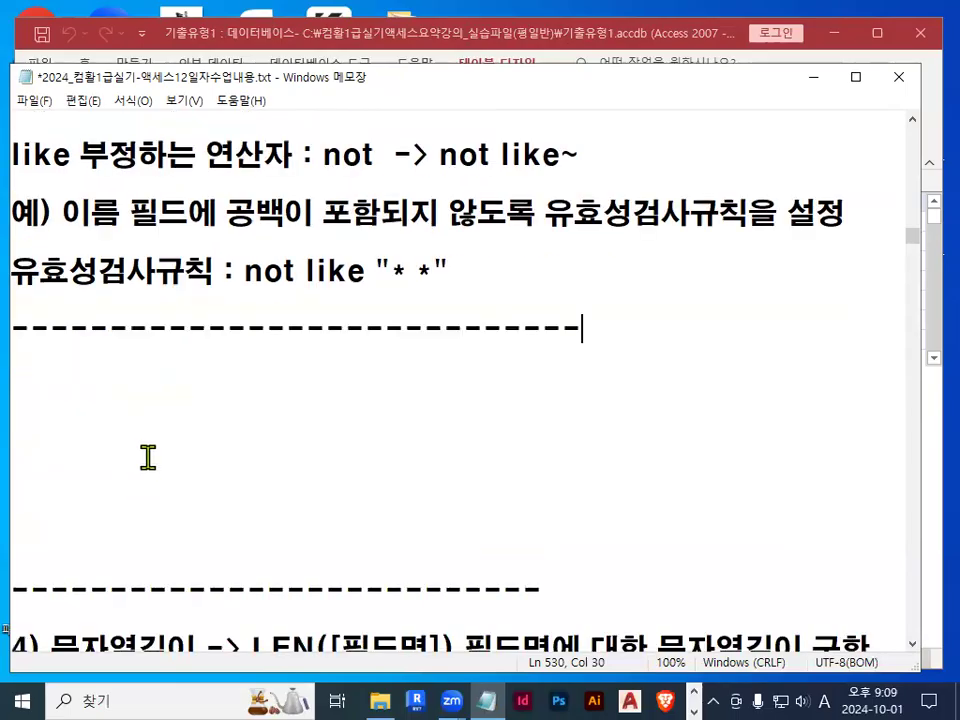
Delete the surplus blank lines and separator above the 문자열길이 line, and replace its "4)" number with a dash
{"action": "key", "text": "Delete"}
{"action": "key", "text": "Delete"}
{"action": "key", "text": "Delete"}
{"action": "key", "text": "Delete"}
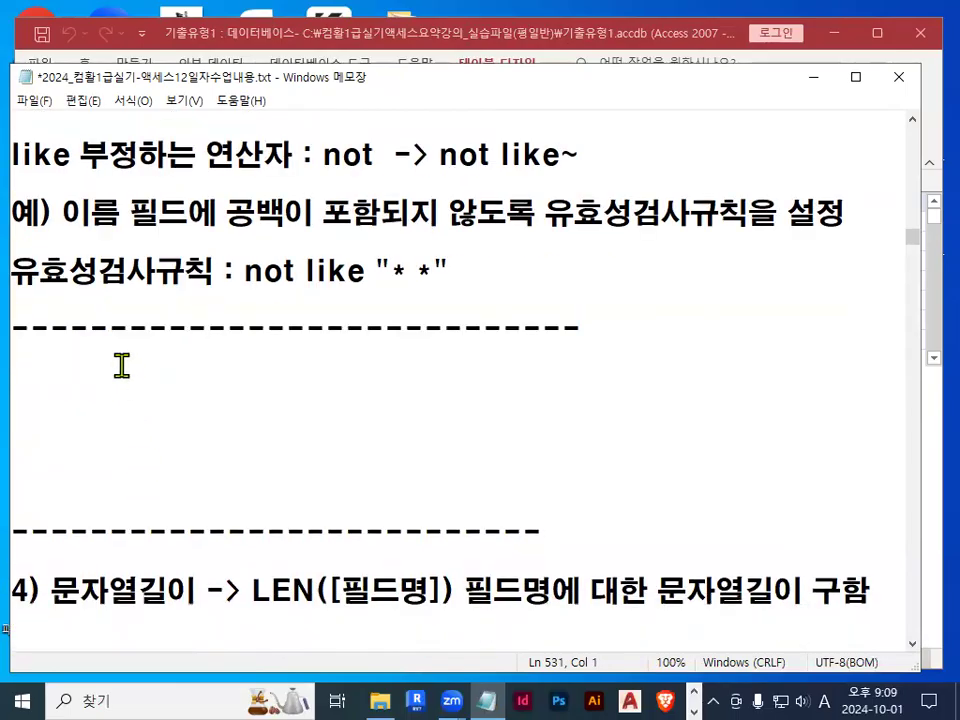
{"action": "key", "text": "Down"}
{"action": "key", "text": "shift+End"}
{"action": "key", "text": "Delete"}
{"action": "key", "text": "Delete"}
{"action": "key", "text": "Delete"}
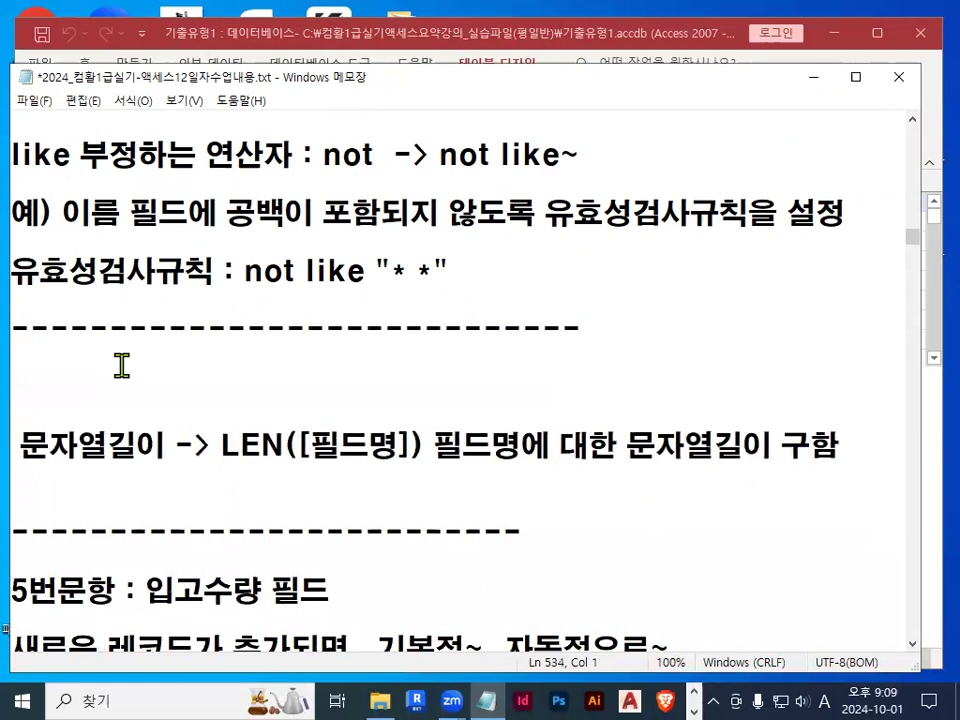
{"action": "type", "text": "-"}
Remove the extra blank line above the 문자열길이 line and add blank lines below it
{"action": "key", "text": "Up"}
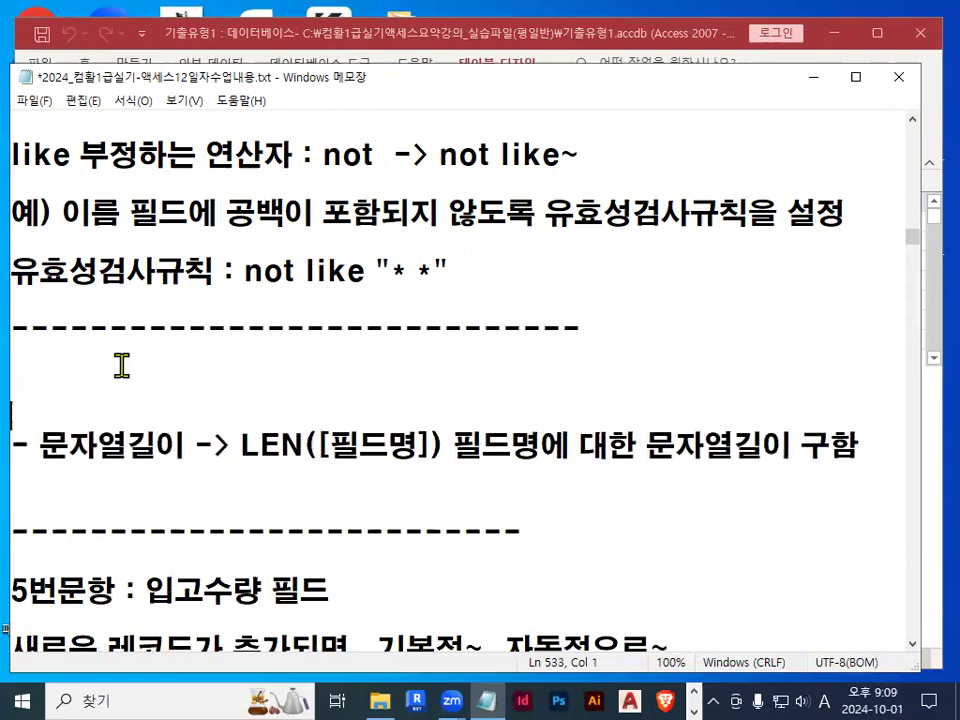
{"action": "key", "text": "Down"}
{"action": "key", "text": "Delete"}
{"action": "key", "text": "Return"}
{"action": "key", "text": "Return"}
{"action": "key", "text": "Return"}
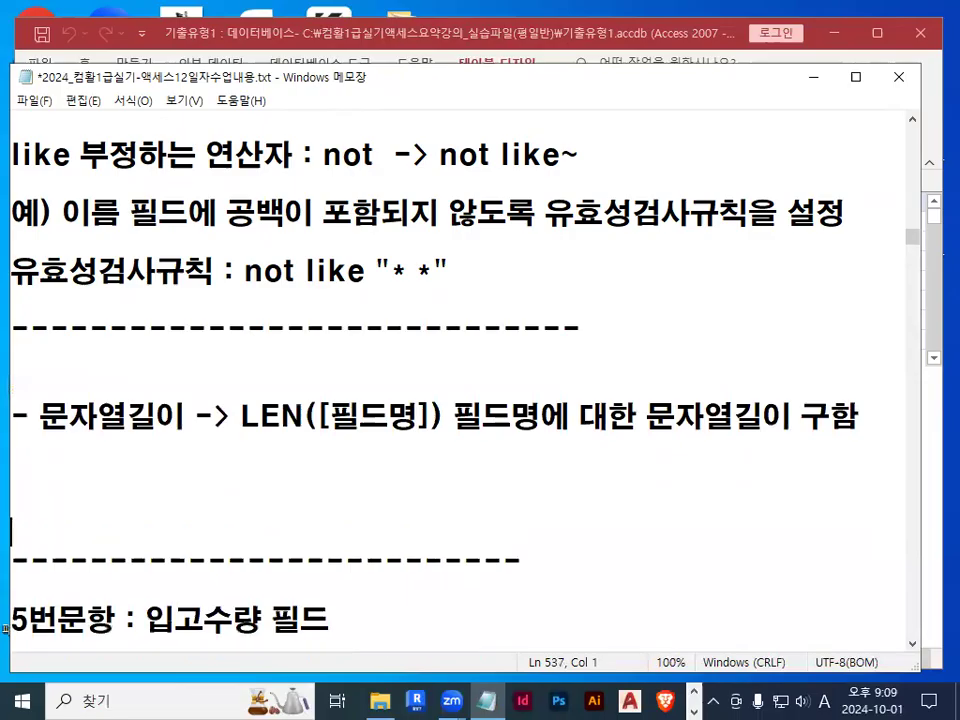
{"action": "left_click_drag", "start_coordinate": [241, 416], "coordinate": [305, 417]}
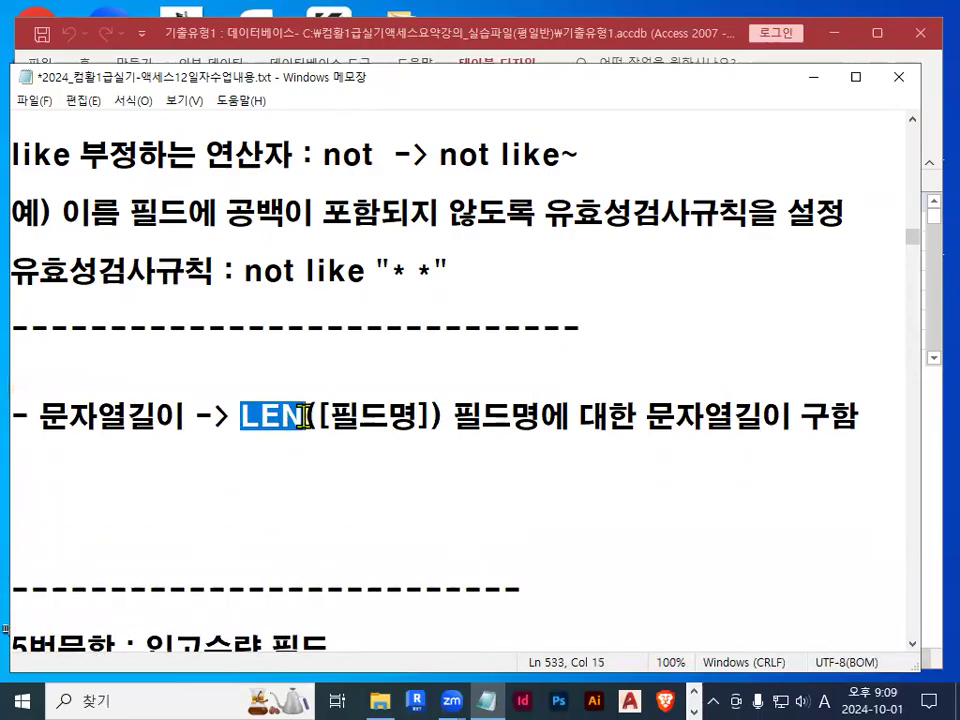
{"action": "left_click", "coordinate": [358, 420]}
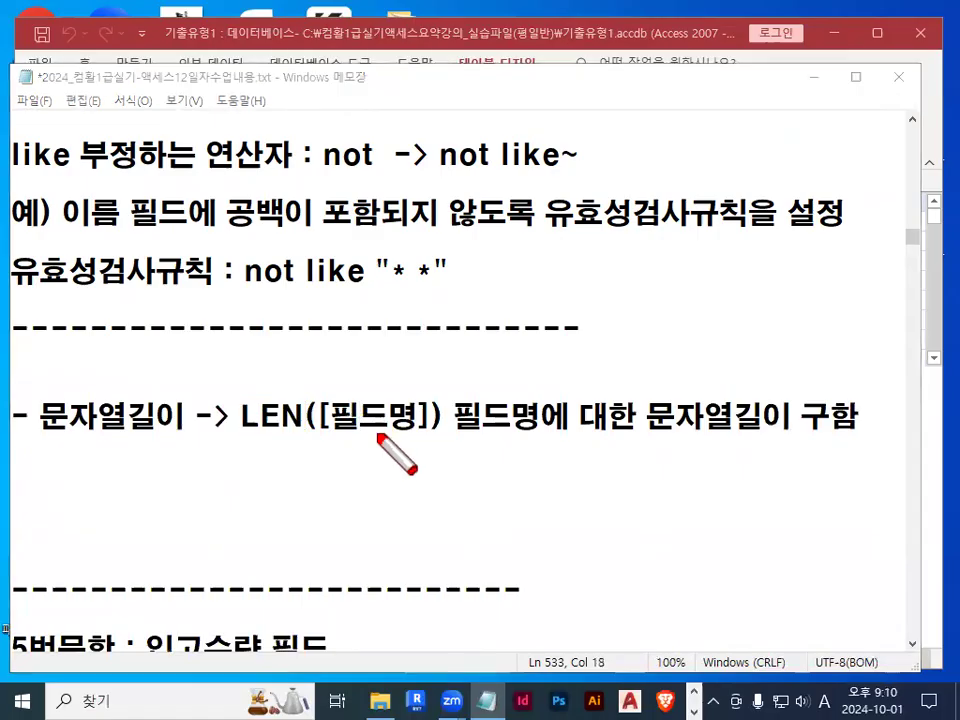
{"action": "left_click_drag", "start_coordinate": [318, 433], "coordinate": [430, 435]}
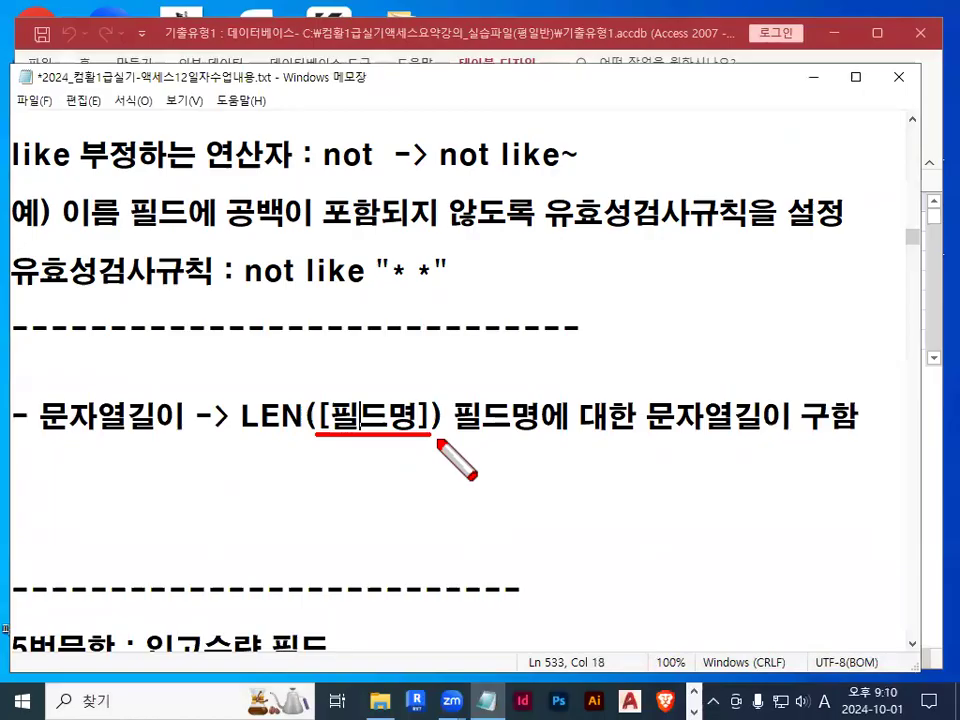
{"action": "left_click_drag", "start_coordinate": [355, 383], "coordinate": [403, 350]}
{"action": "left_click_drag", "start_coordinate": [455, 433], "coordinate": [843, 434]}
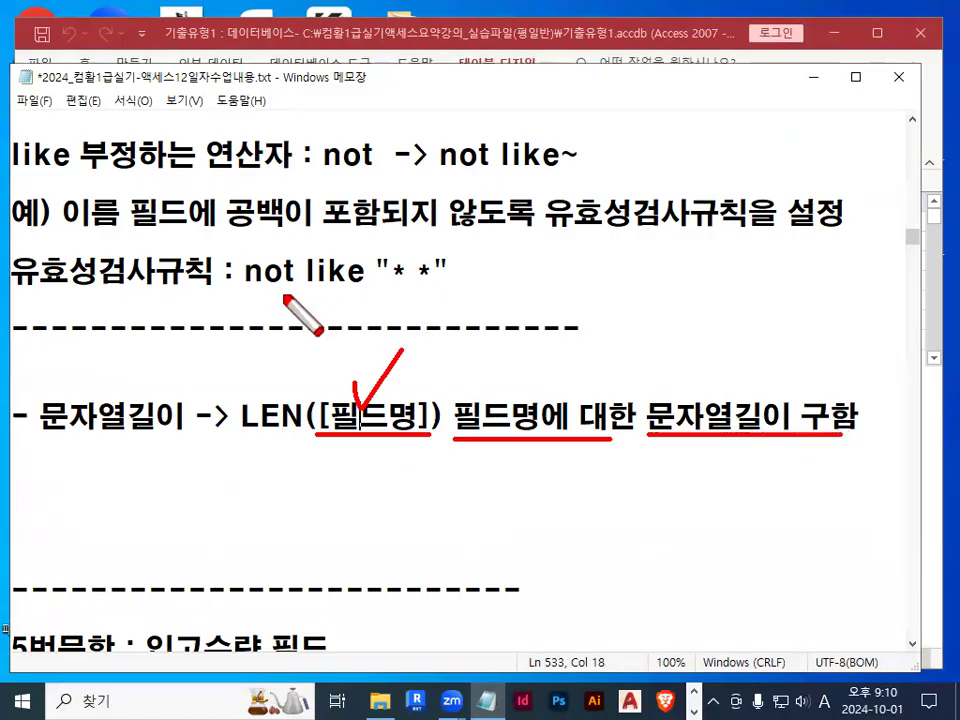
{"action": "key", "text": "Escape"}
Copy the example line about disallowing spaces in the 이름 field to the line below the 문자열길이 entry
{"action": "left_click_drag", "start_coordinate": [20, 212], "coordinate": [883, 225]}
{"action": "key", "text": "ctrl+c"}
{"action": "left_click", "coordinate": [215, 468]}
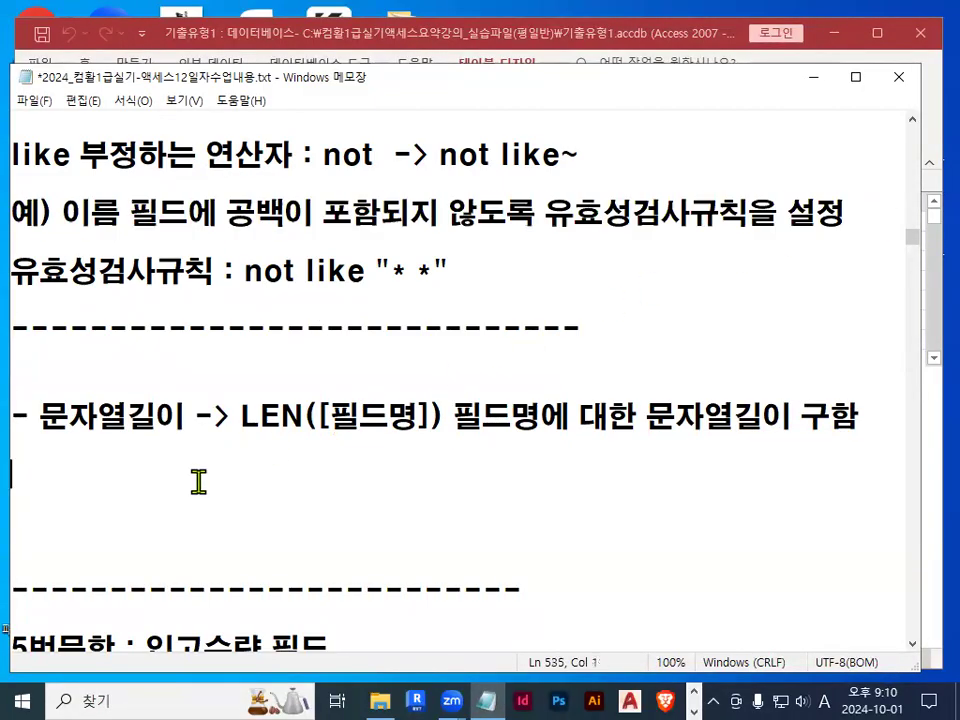
{"action": "key", "text": "ctrl+v"}
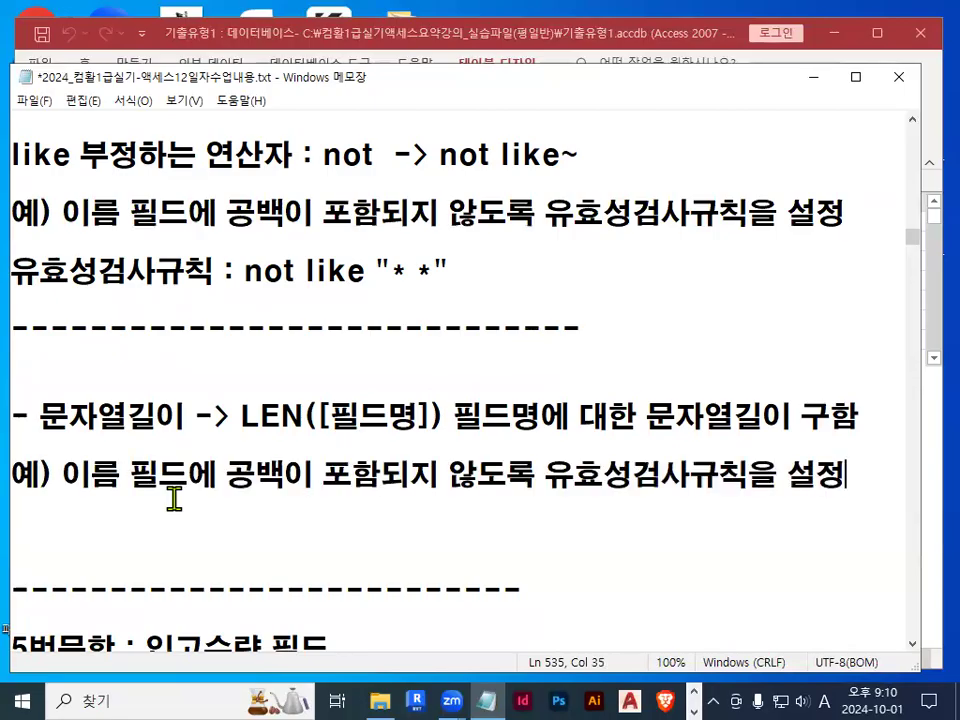
Reword the copied example to "예) 이름 필드에는 3글자만 입력되도록 유효성검사규칙을 설정"
{"action": "key", "text": "shift+End"}
{"action": "type", "text": "sms"}
{"action": "key", "text": "BackSpace"}
{"action": "key", "text": "BackSpace"}
{"action": "key", "text": "BackSpace"}
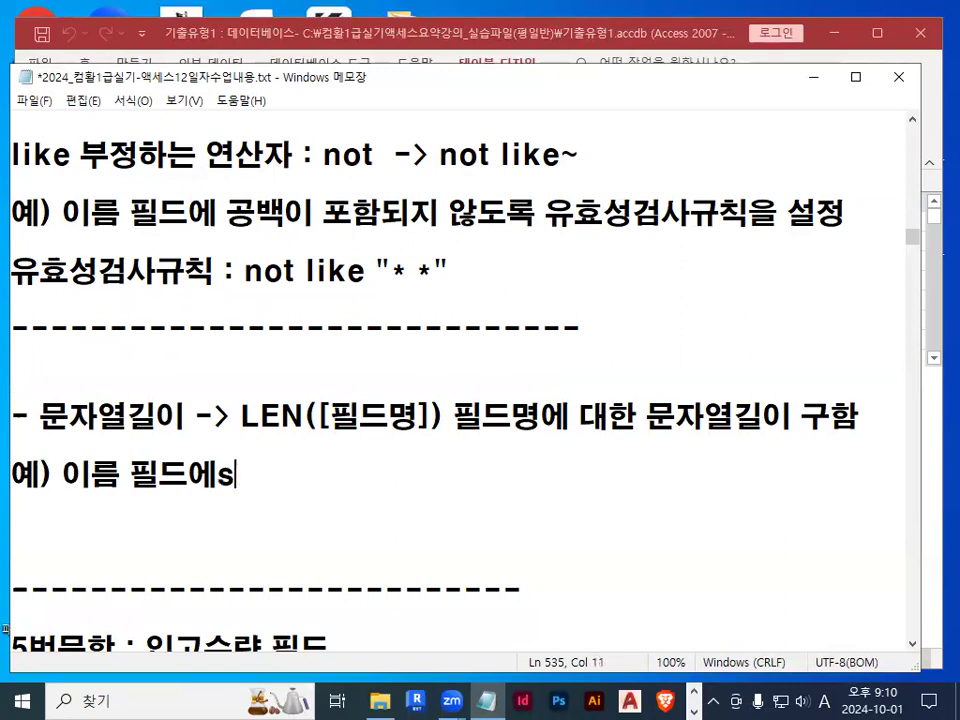
{"action": "type", "text": "는 3글ㅈ"}
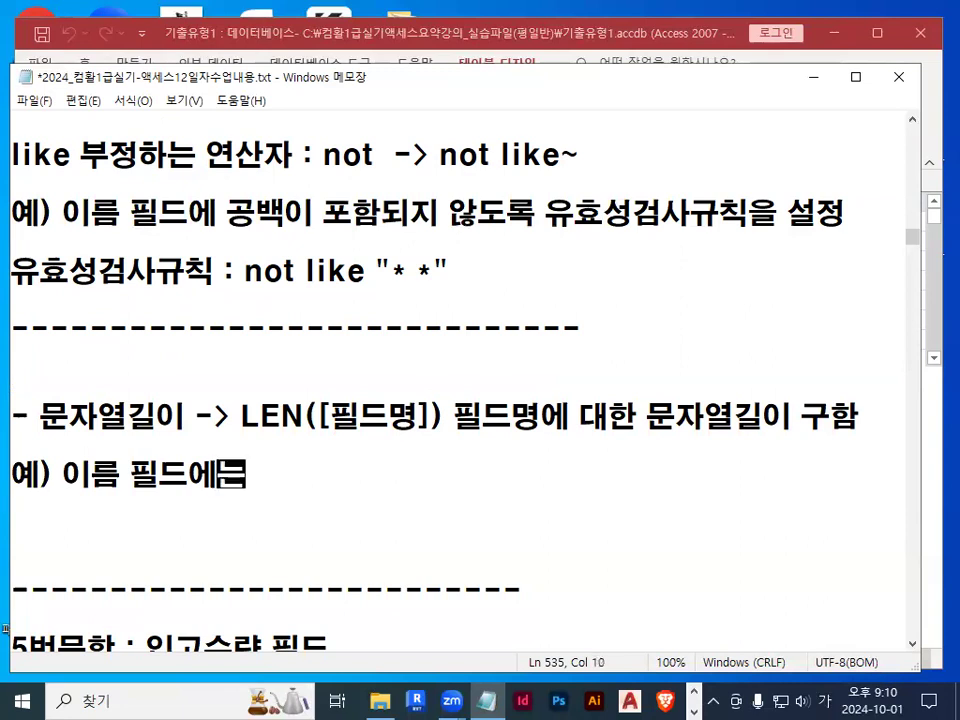
{"action": "type", "text": "자만"}
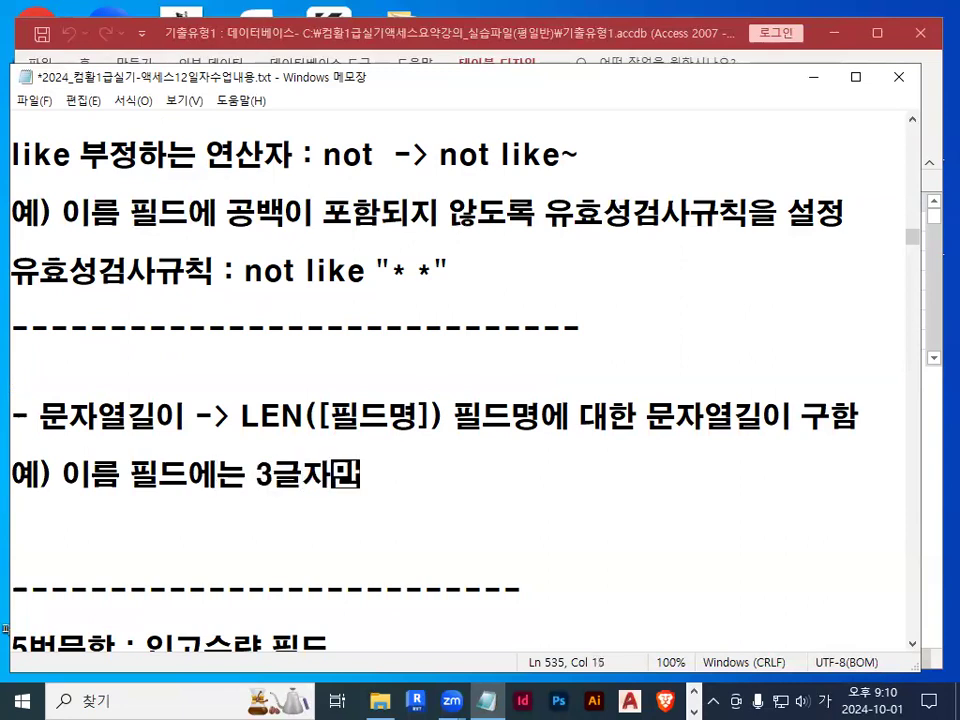
{"action": "type", "text": " 입력되ㅌㅗ"}
{"action": "key", "text": "BackSpace"}
{"action": "key", "text": "BackSpace"}
{"action": "type", "text": "ㄱㅗ록"}
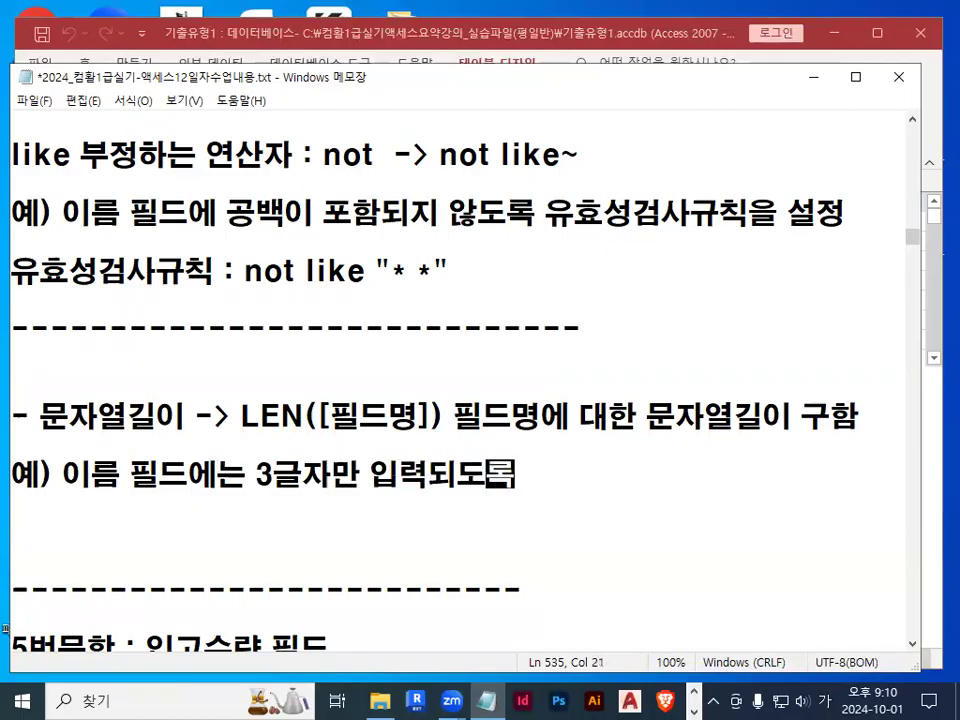
{"action": "left_click_drag", "start_coordinate": [545, 222], "coordinate": [830, 234]}
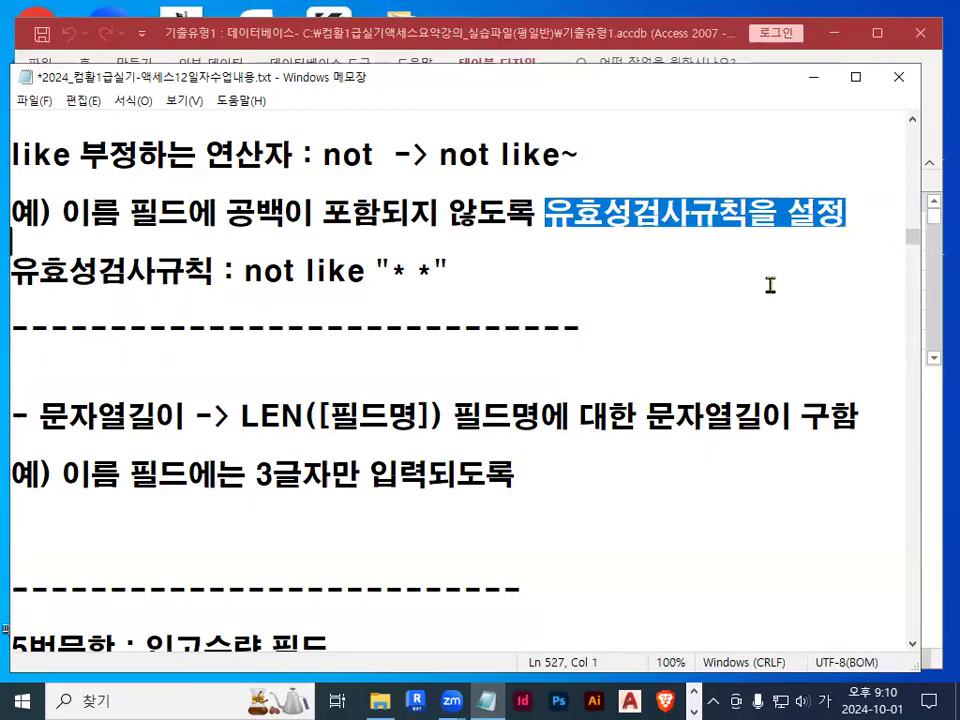
{"action": "left_click", "coordinate": [547, 481]}
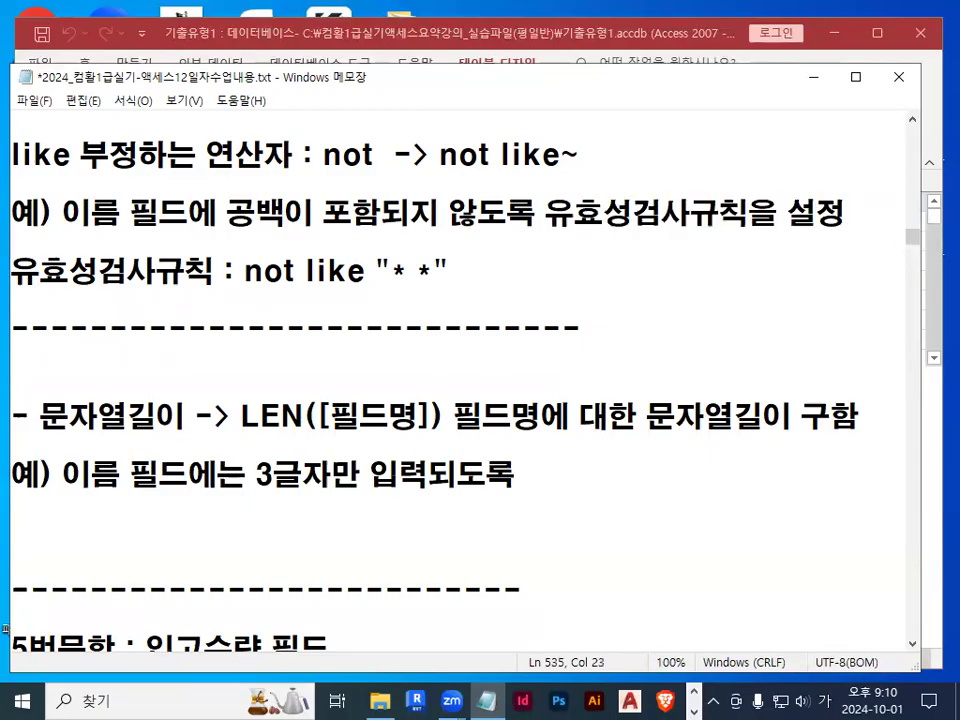
{"action": "key", "text": "ctrl+v"}
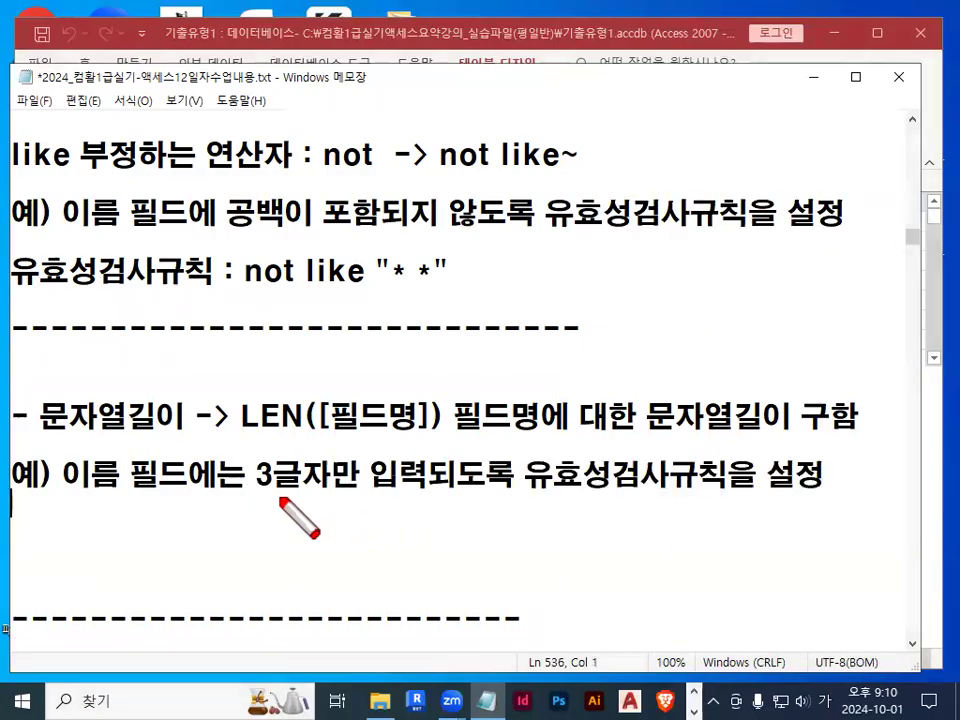
Add the line "유효성검사규칙 : LEN([필드명])" below the 3글자 example, reusing the existing label and LEN expression
{"action": "left_click_drag", "start_coordinate": [278, 494], "coordinate": [362, 492]}
{"action": "mouse_move", "coordinate": [246, 432]}
{"action": "left_mouse_down"}
{"action": "mouse_move", "coordinate": [242, 418]}
{"action": "mouse_move", "coordinate": [315, 392]}
{"action": "mouse_move", "coordinate": [318, 421]}
{"action": "left_mouse_up"}
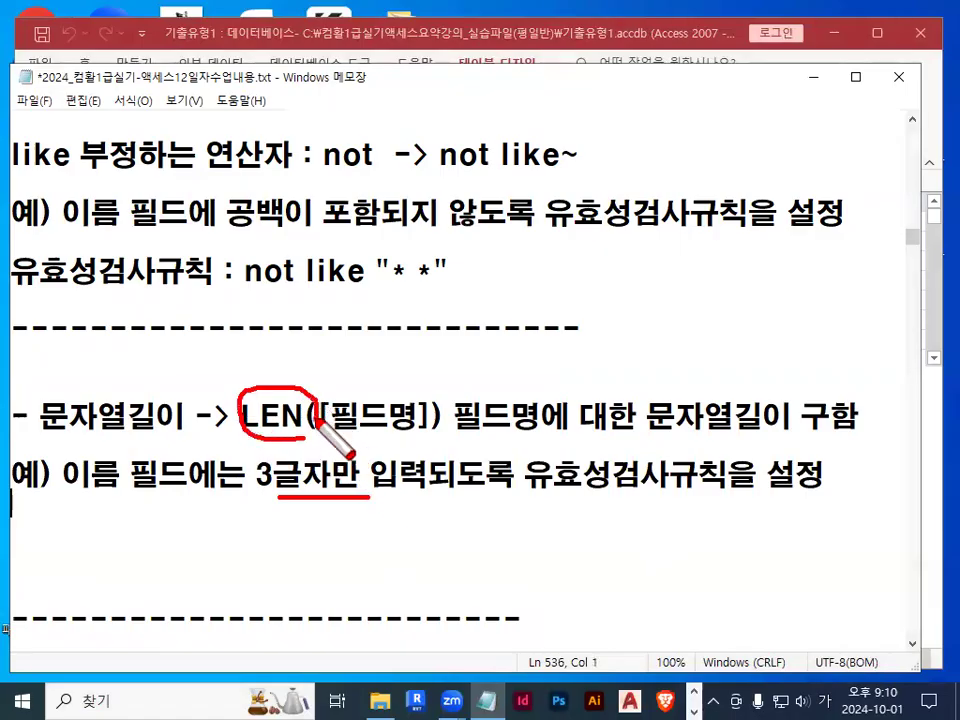
{"action": "key", "text": "Escape"}
{"action": "left_click_drag", "start_coordinate": [12, 270], "coordinate": [228, 271]}
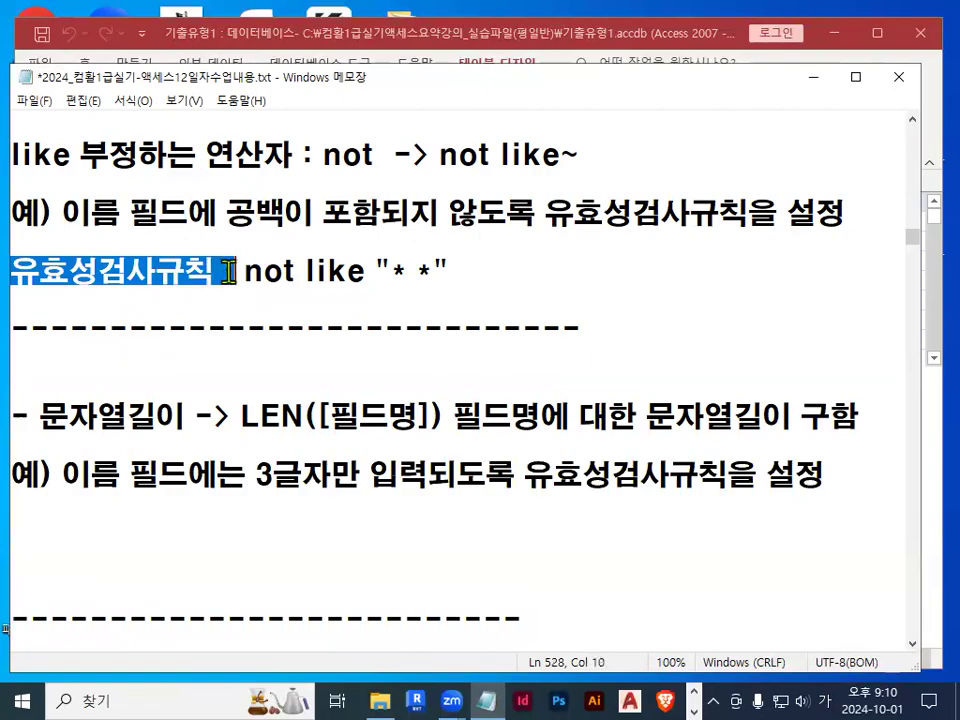
{"action": "left_click", "coordinate": [101, 531]}
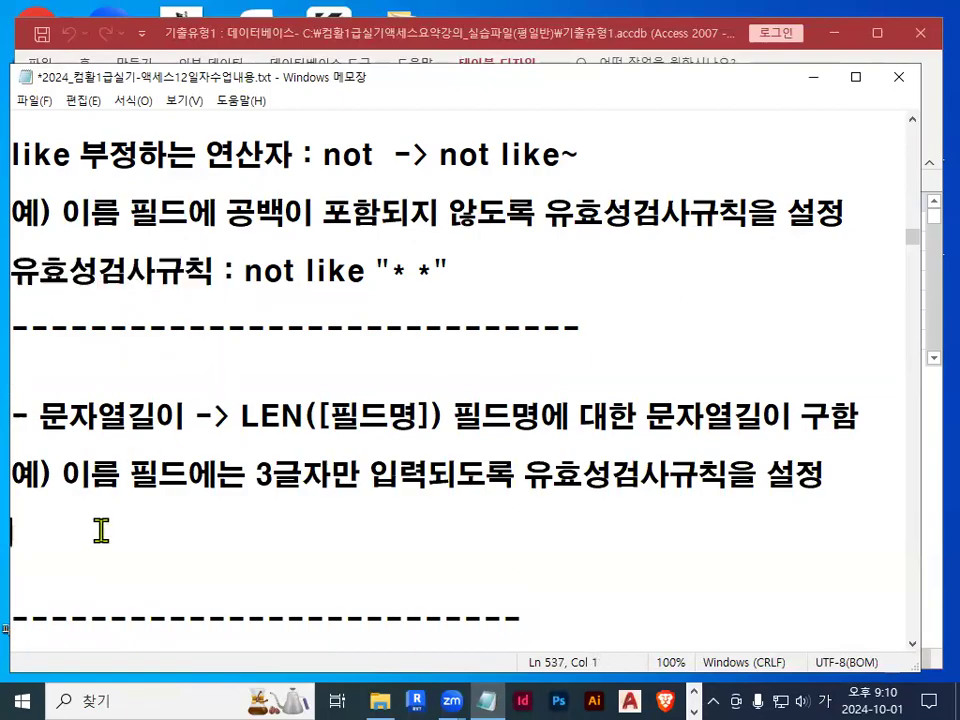
{"action": "key", "text": "ctrl+v"}
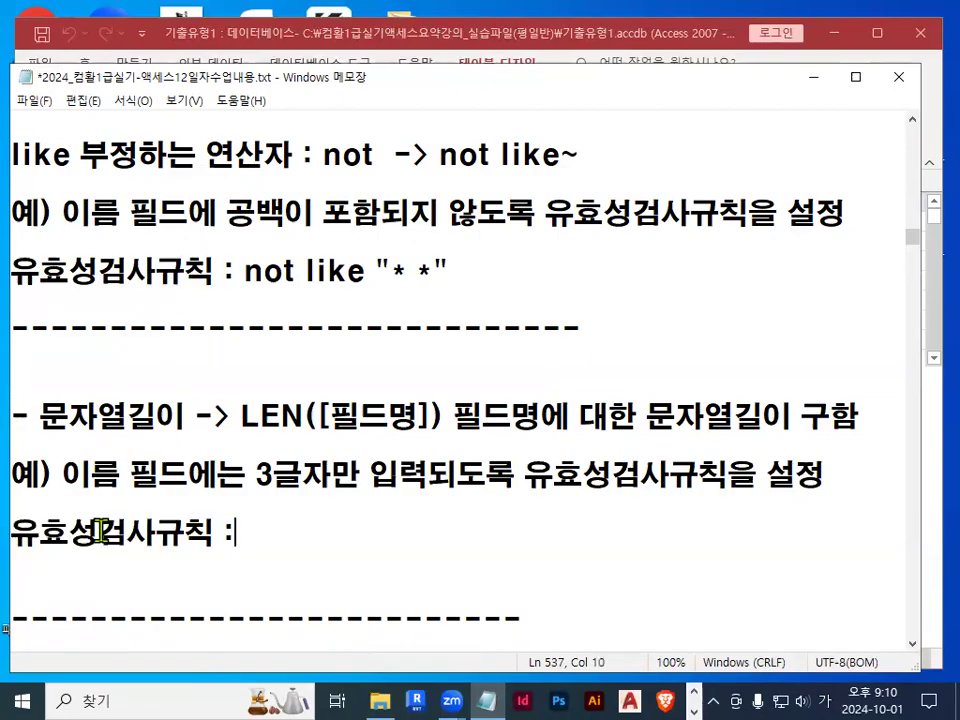
{"action": "left_click_drag", "start_coordinate": [241, 416], "coordinate": [440, 413]}
{"action": "left_click", "coordinate": [257, 537]}
{"action": "key", "text": "ctrl+v"}
Replace 필드명 in the new rule with 이름 and complete it as LEN([이름])=3
{"action": "left_click_drag", "start_coordinate": [347, 527], "coordinate": [417, 534]}
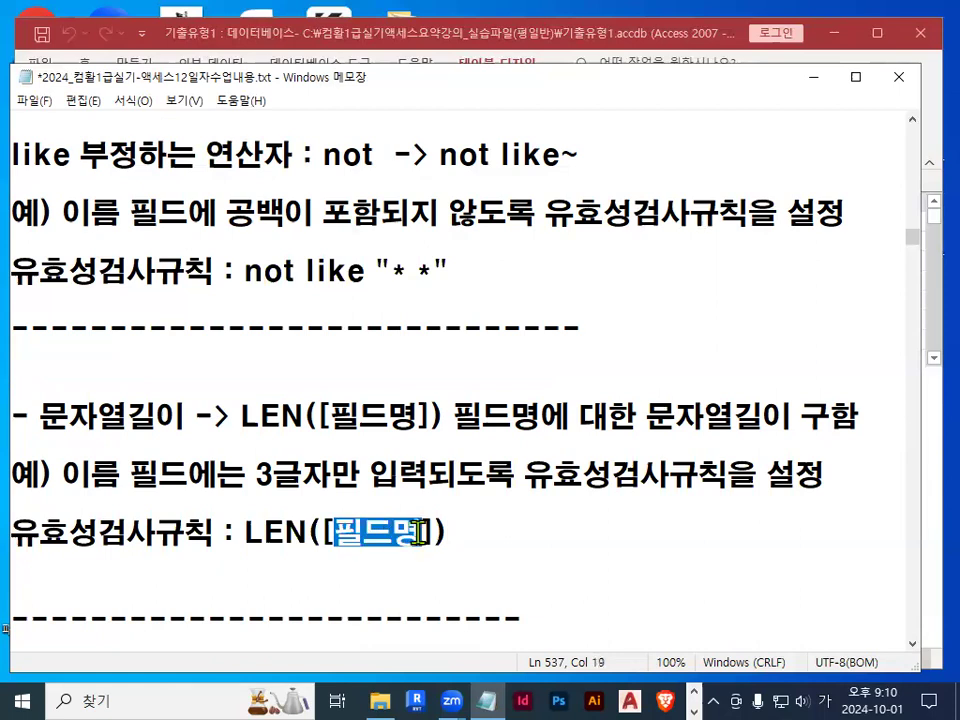
{"action": "type", "text": "dl"}
{"action": "key", "text": "BackSpace"}
{"action": "key", "text": "BackSpace"}
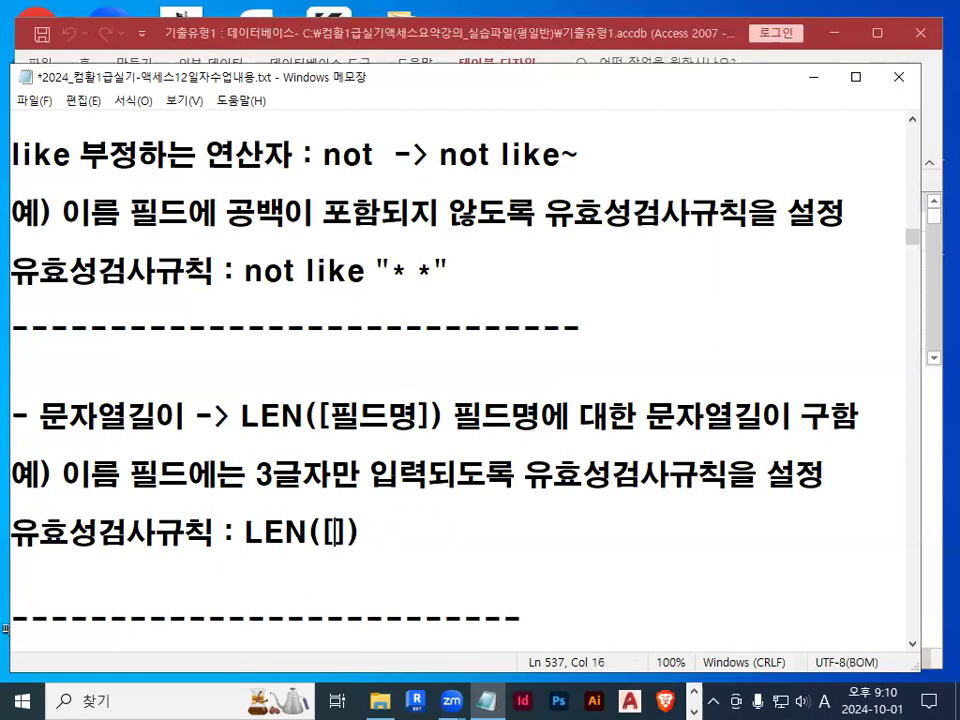
{"action": "key", "text": "Hangul"}
{"action": "type", "text": "이름"}
{"action": "key", "text": "End"}
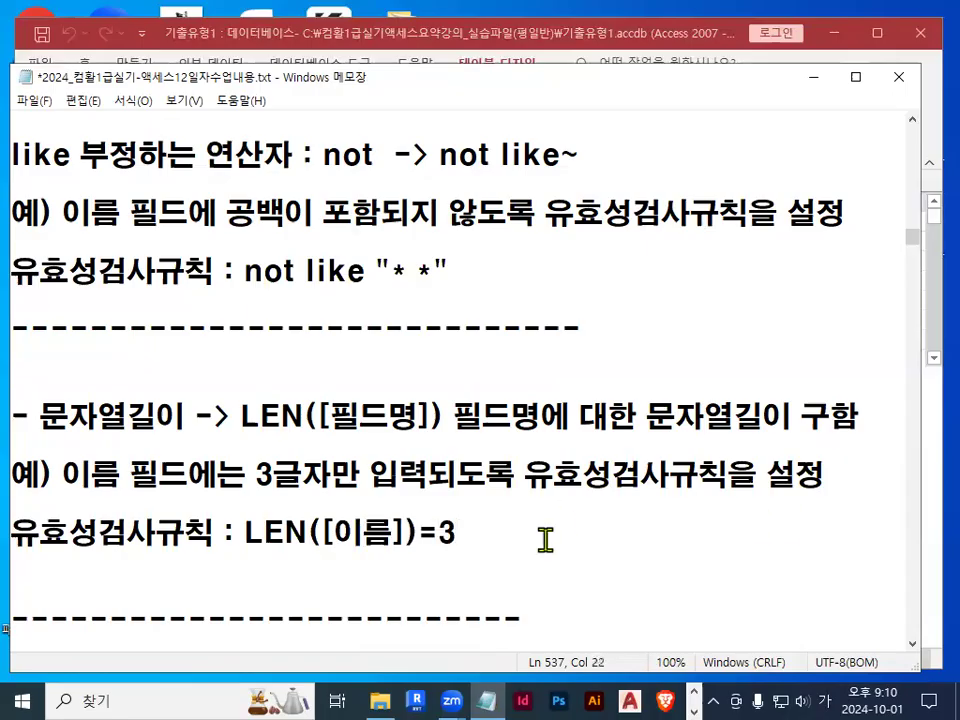
Review the LEN([이름])=3 rule against the 문자열길이 entry and the not like example, marking the key parts
{"action": "scroll", "coordinate": [546, 538], "scroll_direction": "down", "scroll_amount": 1}
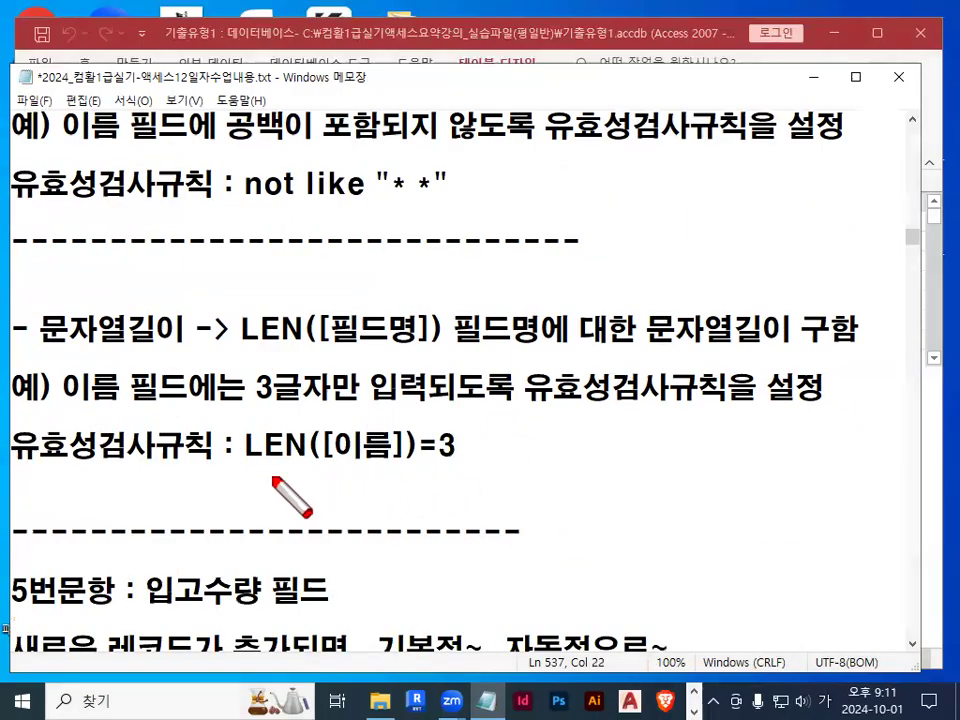
{"action": "left_click_drag", "start_coordinate": [256, 479], "coordinate": [480, 479]}
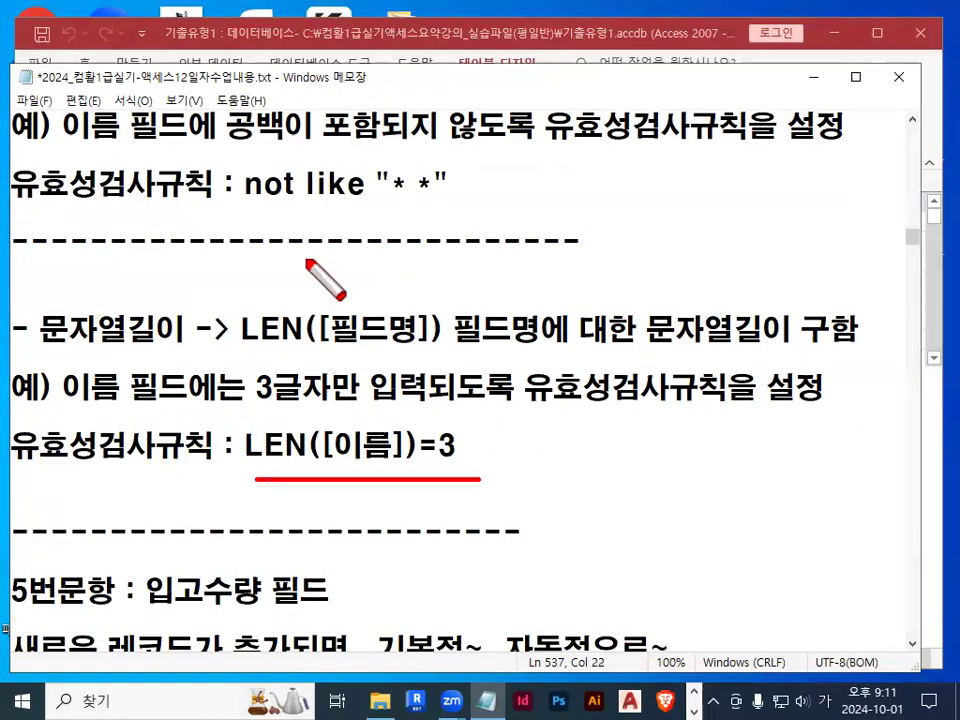
{"action": "left_click_drag", "start_coordinate": [306, 262], "coordinate": [390, 211]}
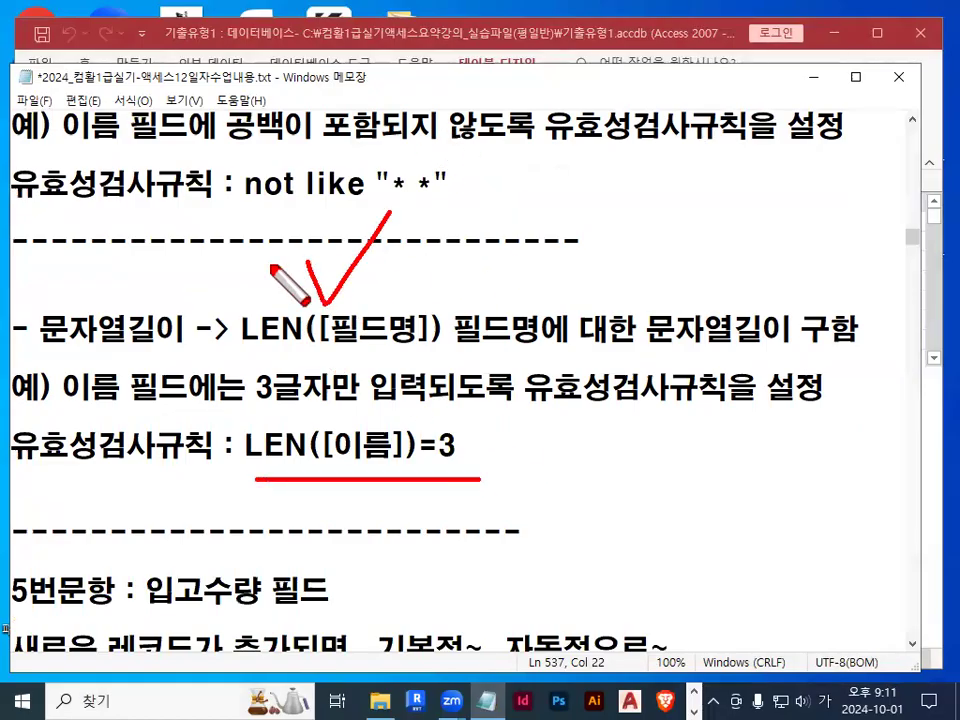
{"action": "left_click_drag", "start_coordinate": [385, 192], "coordinate": [355, 185]}
{"action": "mouse_move", "coordinate": [300, 310]}
{"action": "left_mouse_down"}
{"action": "mouse_move", "coordinate": [320, 300]}
{"action": "mouse_move", "coordinate": [330, 340]}
{"action": "left_mouse_up"}
{"action": "key", "text": "Escape"}
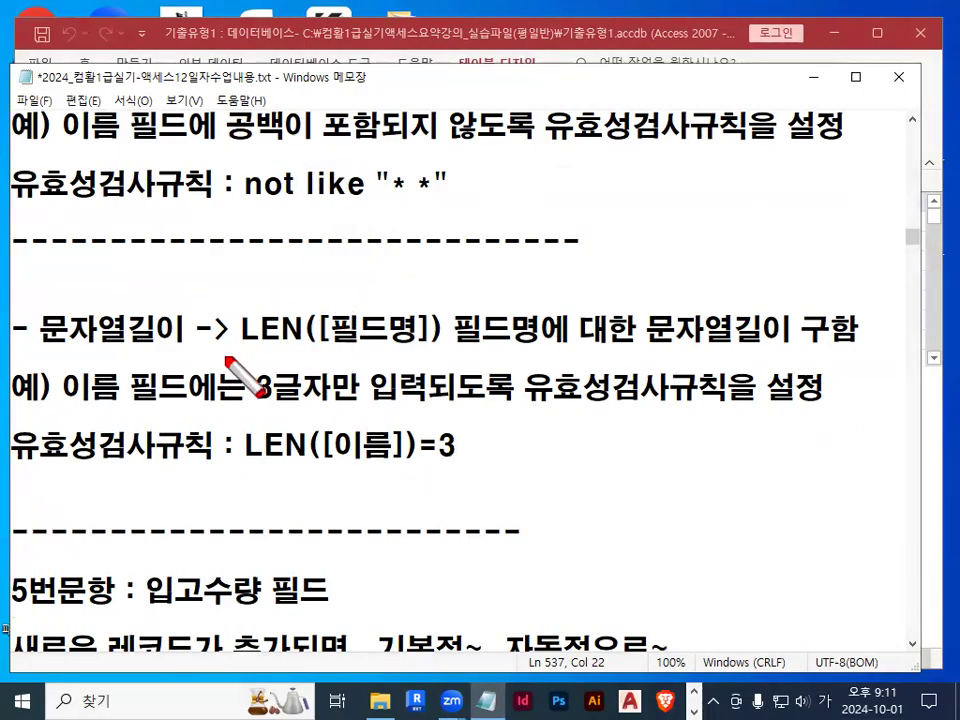
{"action": "scroll", "coordinate": [241, 407], "scroll_direction": "up", "scroll_amount": 1}
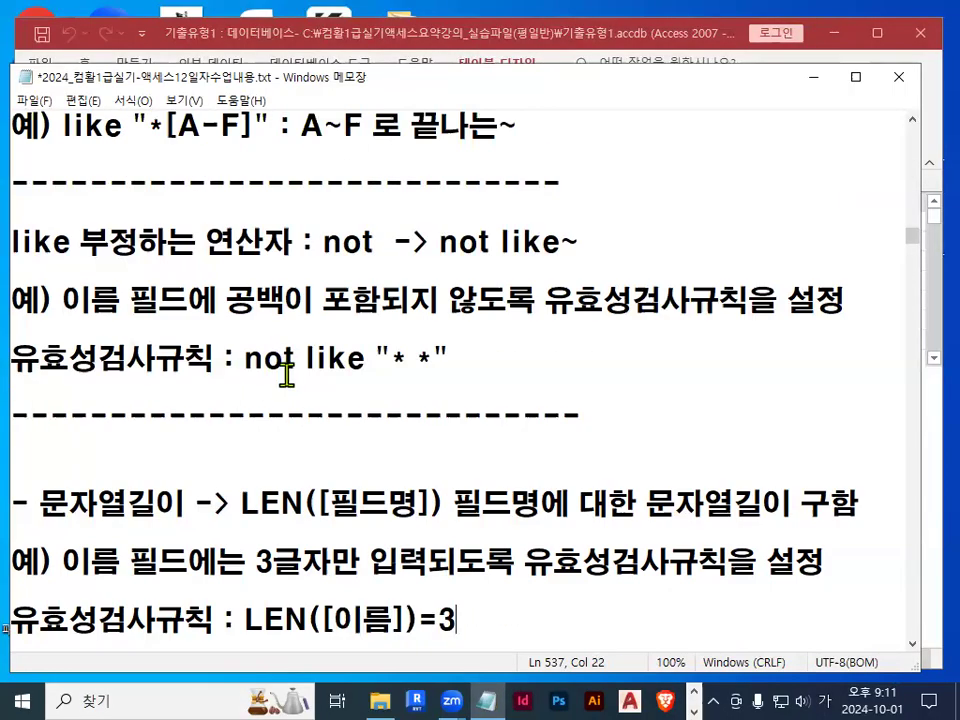
{"action": "scroll", "coordinate": [286, 375], "scroll_direction": "down", "scroll_amount": 1}
{"action": "left_click_drag", "start_coordinate": [160, 444], "coordinate": [463, 451]}
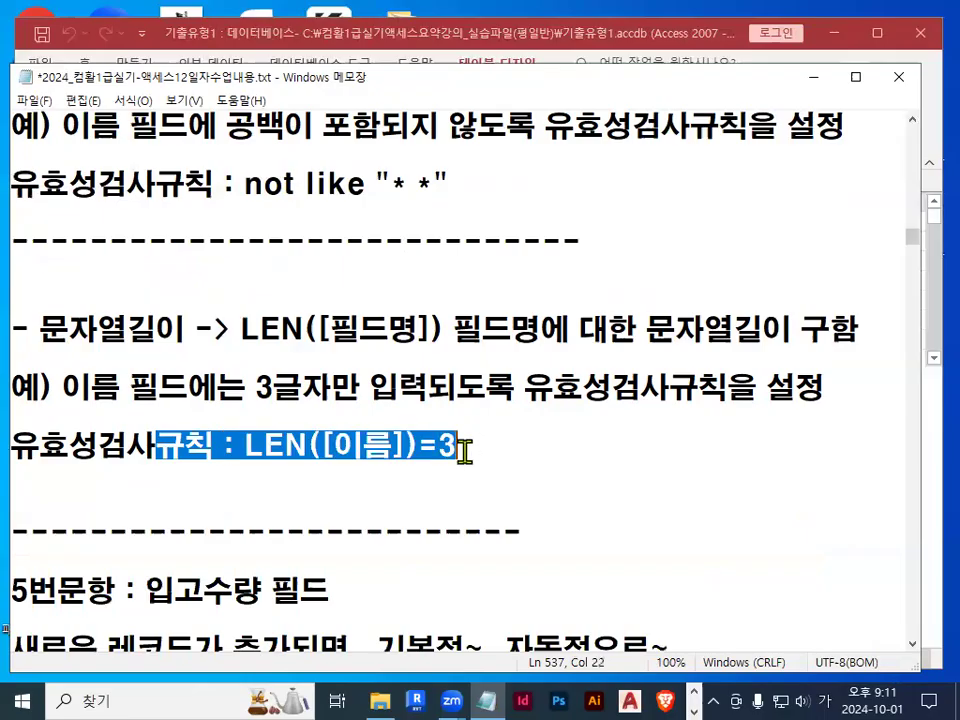
{"action": "left_click", "coordinate": [363, 515]}
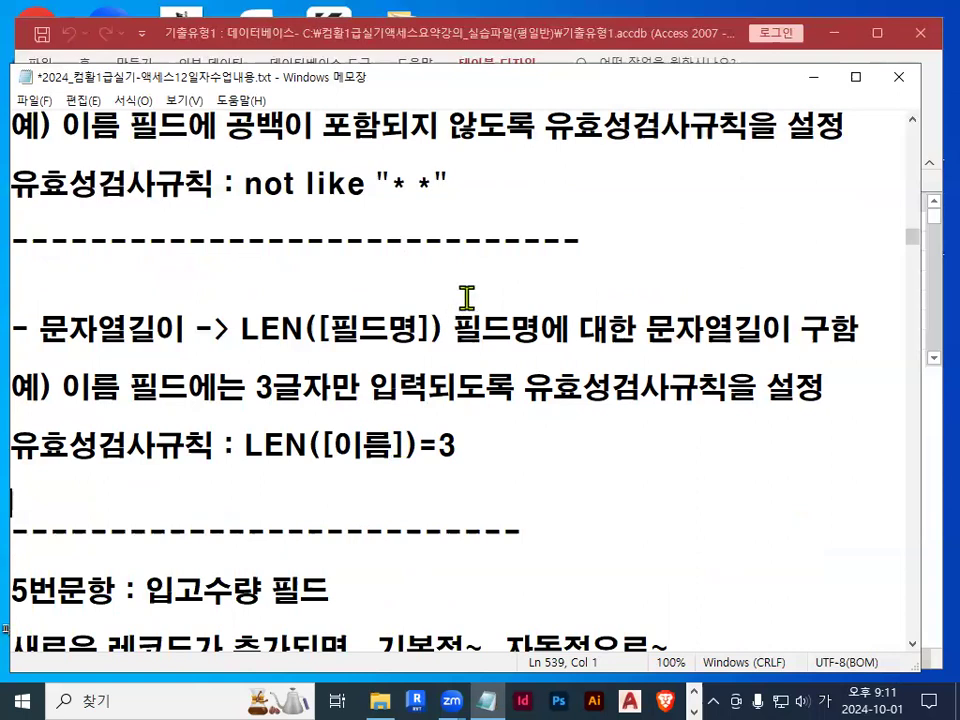
Switch back to Access, save the 회원 table design and close the table
{"action": "left_click", "coordinate": [814, 81]}
{"action": "left_click", "coordinate": [43, 38]}
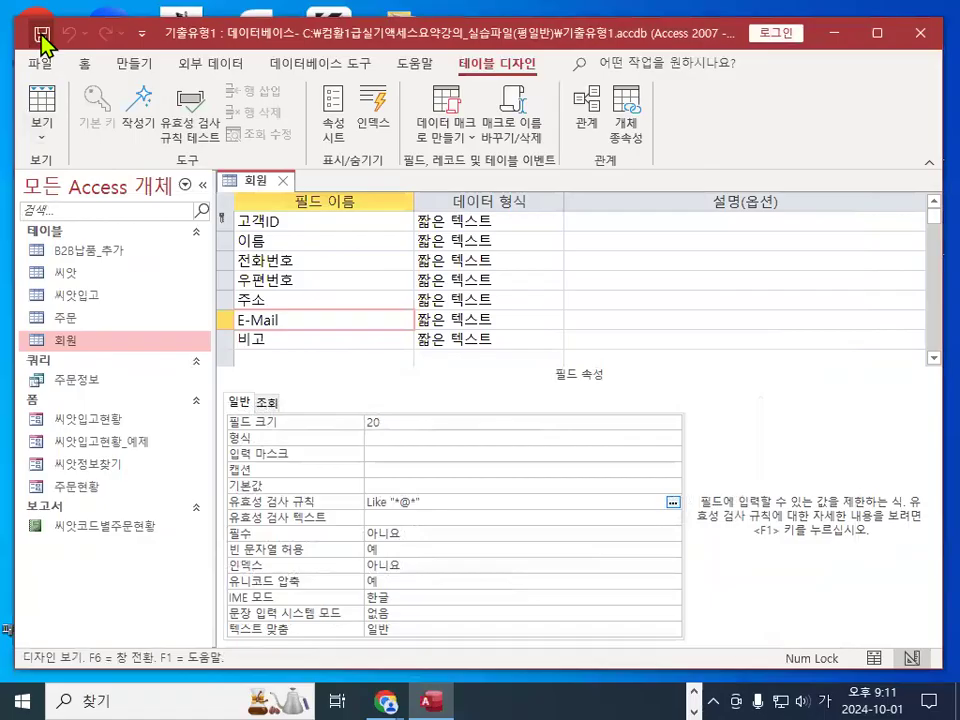
{"action": "left_click", "coordinate": [284, 181]}
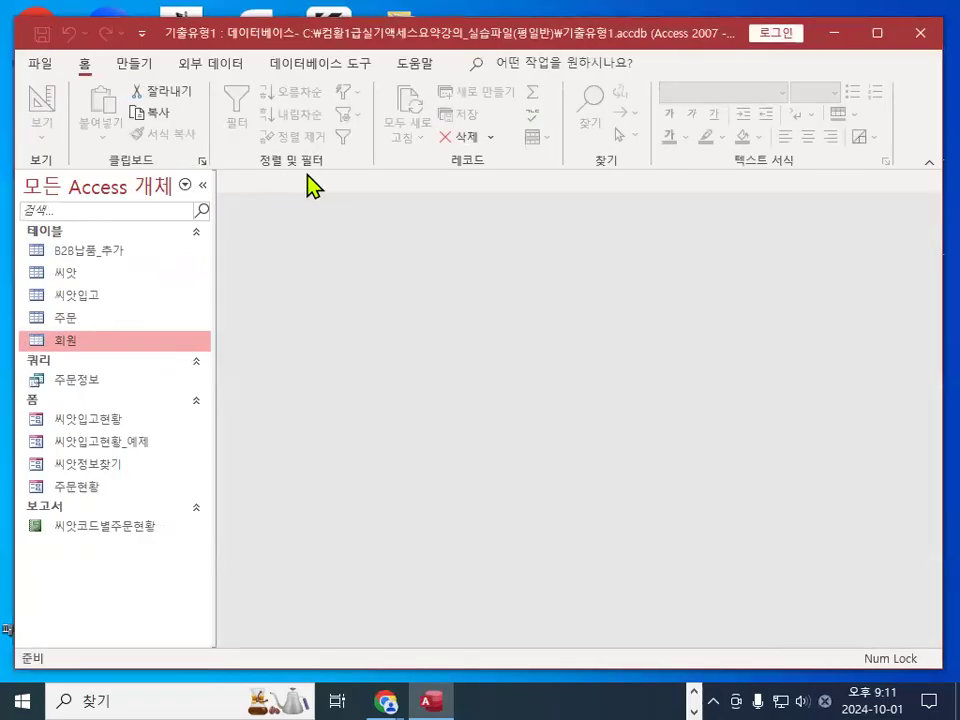
Open the 씨앗입고 table in Design View and select its 입고수량 field
{"action": "right_click", "coordinate": [84, 300]}
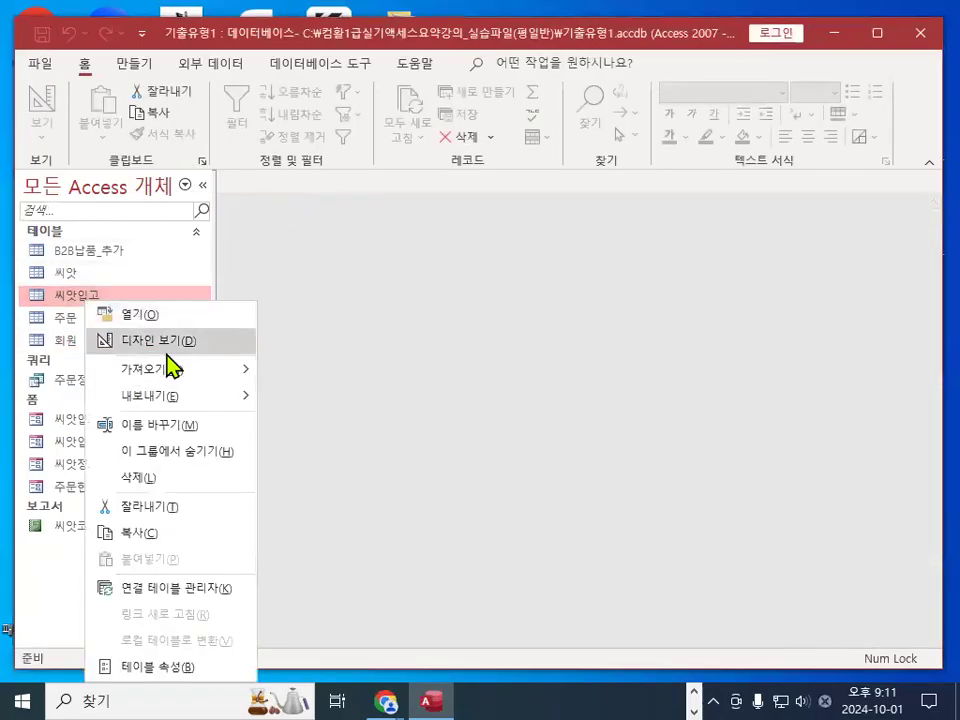
{"action": "left_click", "coordinate": [171, 343]}
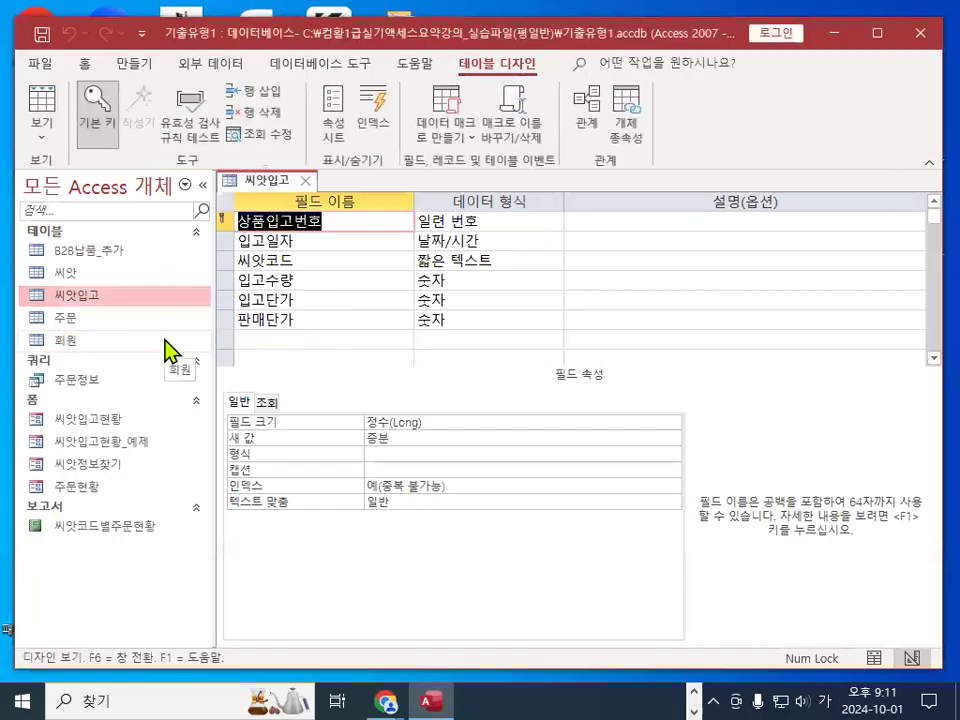
{"action": "left_click", "coordinate": [299, 280]}
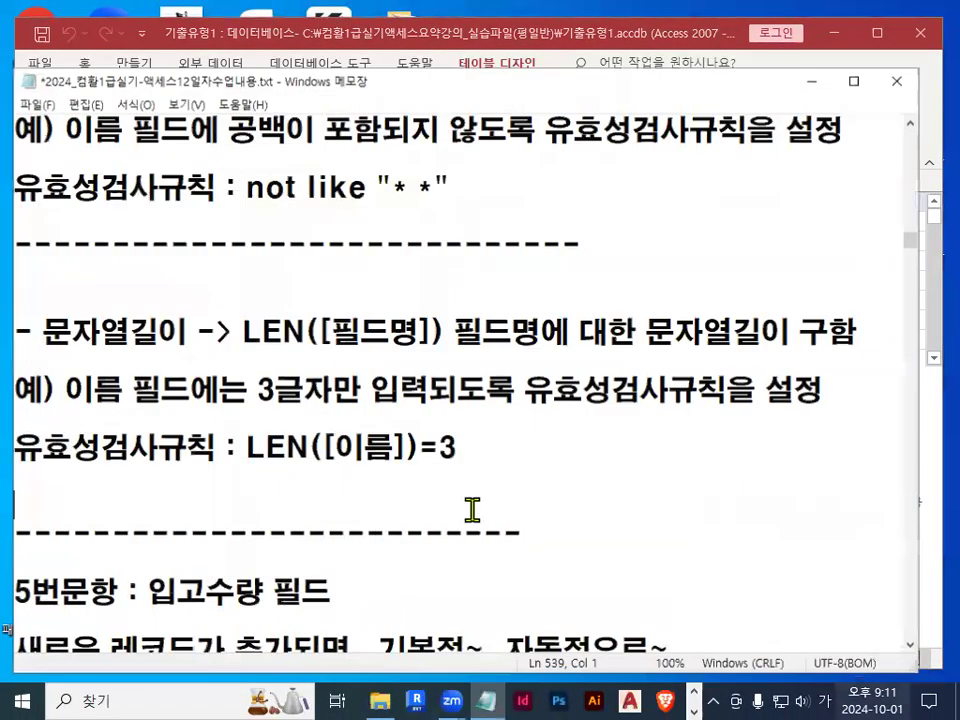
Switch to the Notepad lesson notes and add a comma after "새로운 레코드가 추가되면" in the 5번문항 section
{"action": "scroll", "coordinate": [452, 495], "scroll_direction": "down", "scroll_amount": 3}
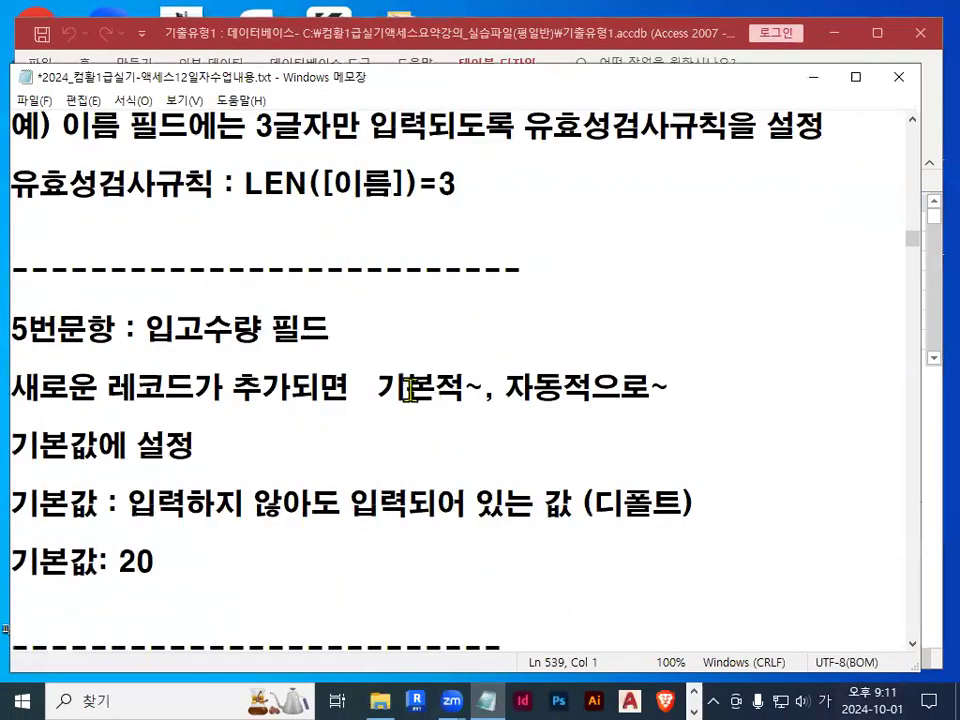
{"action": "left_click", "coordinate": [378, 386]}
{"action": "left_click_drag", "start_coordinate": [378, 386], "coordinate": [469, 390]}
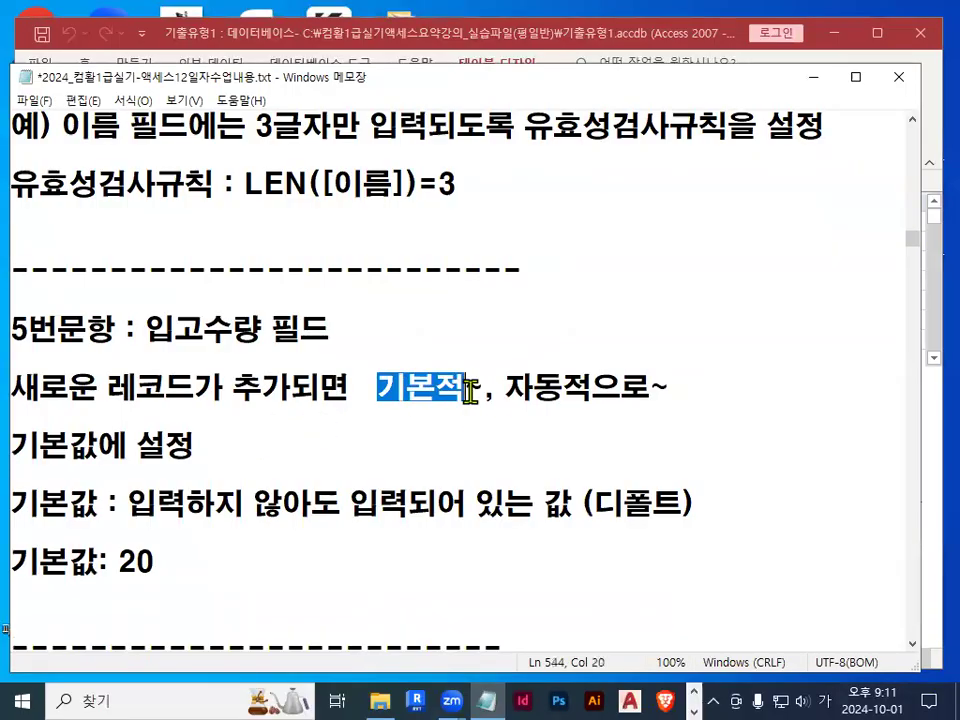
{"action": "left_click_drag", "start_coordinate": [12, 386], "coordinate": [313, 390]}
{"action": "left_click", "coordinate": [348, 396]}
{"action": "type", "text": ","}
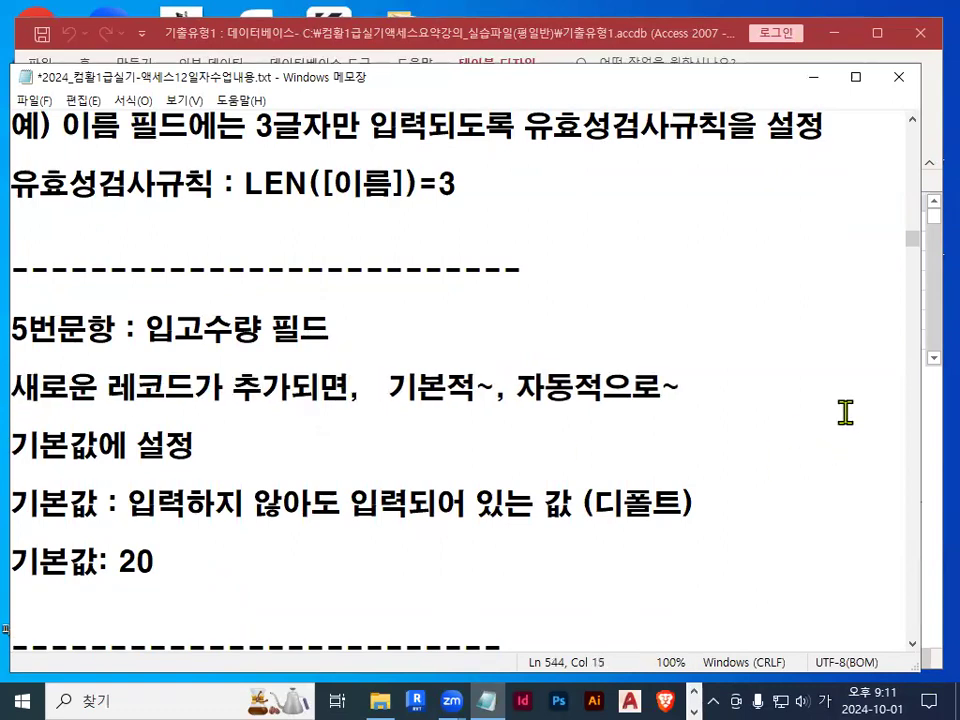
Review the 5번문항 notes on when to set 기본값 and what a default value means
{"action": "left_click_drag", "start_coordinate": [108, 390], "coordinate": [750, 389]}
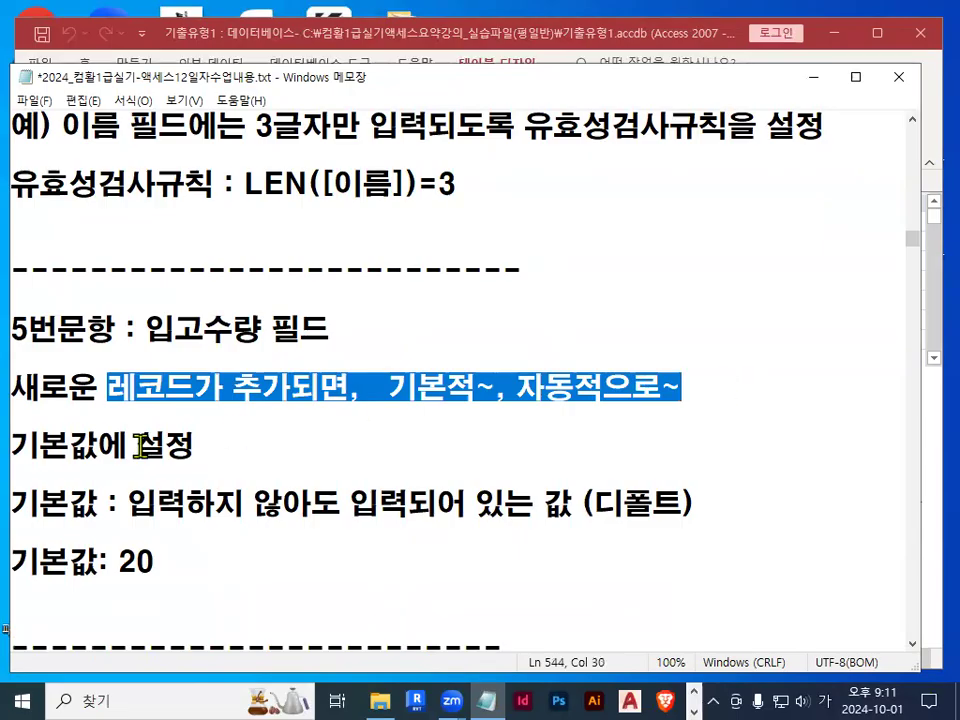
{"action": "left_click", "coordinate": [17, 443]}
{"action": "left_click", "coordinate": [111, 443]}
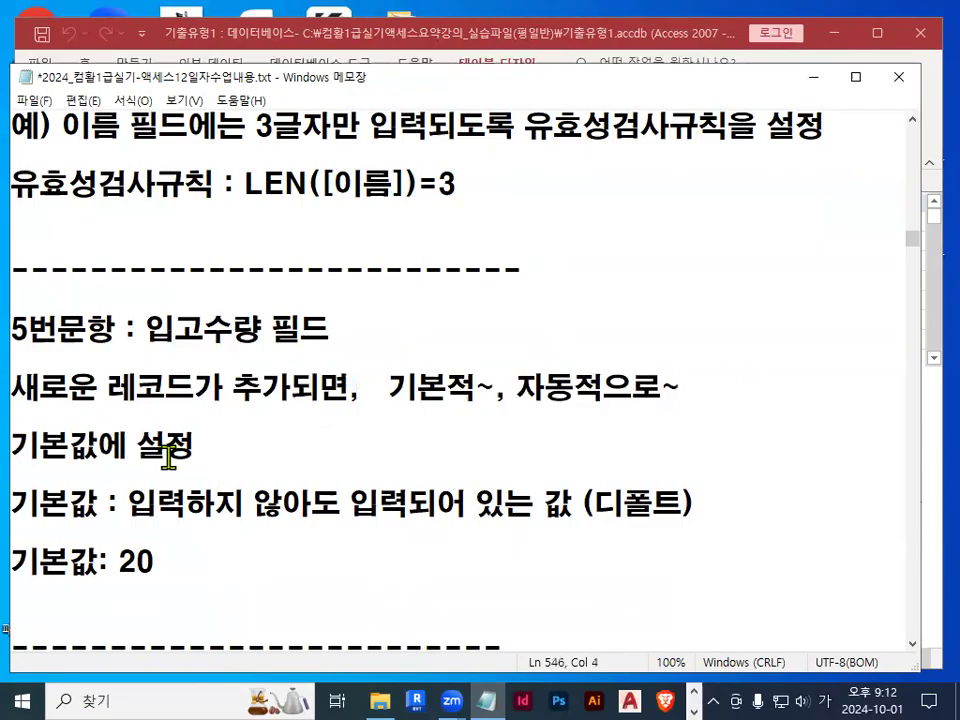
{"action": "left_click_drag", "start_coordinate": [27, 445], "coordinate": [205, 450]}
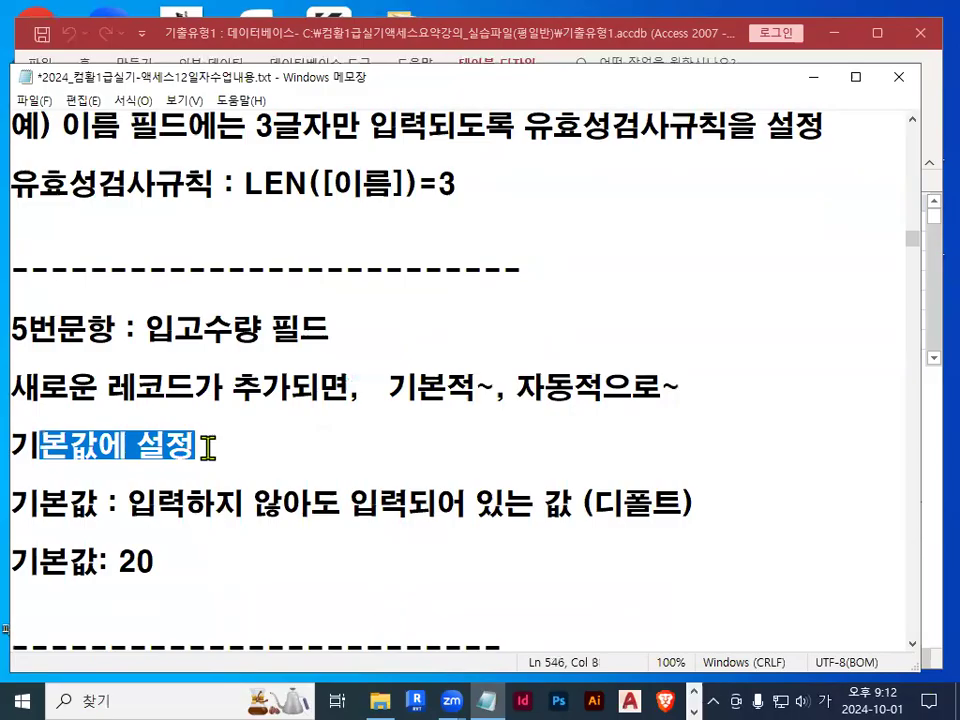
{"action": "left_click_drag", "start_coordinate": [128, 503], "coordinate": [603, 512]}
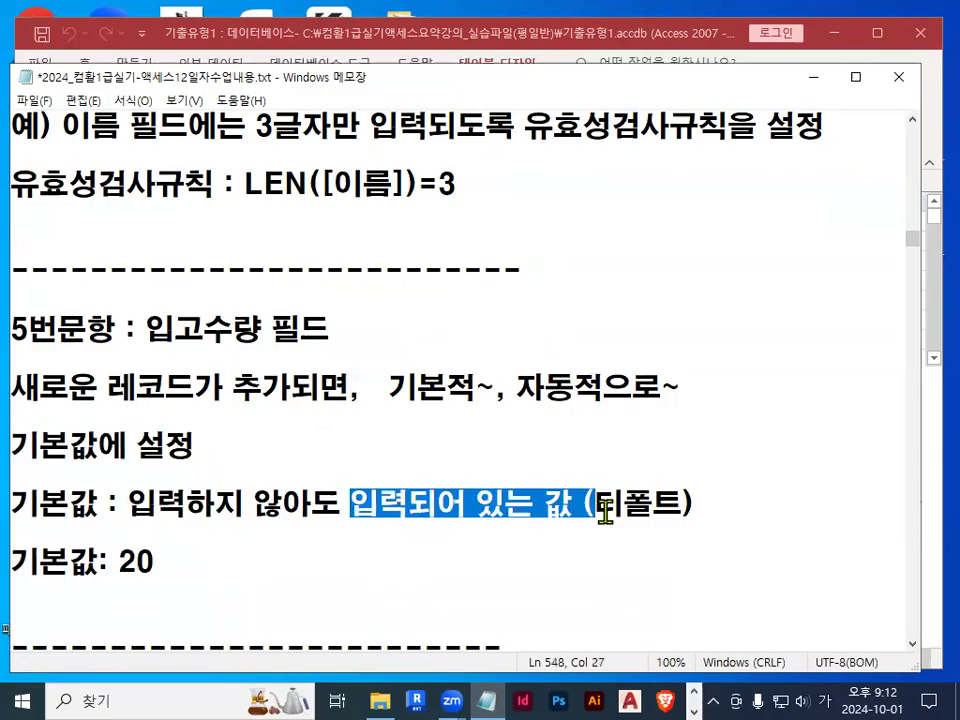
In the 5번문항 notes, insert a space before the colon in the default value line so it reads "기본값 : 20"
{"action": "left_click_drag", "start_coordinate": [597, 505], "coordinate": [680, 505]}
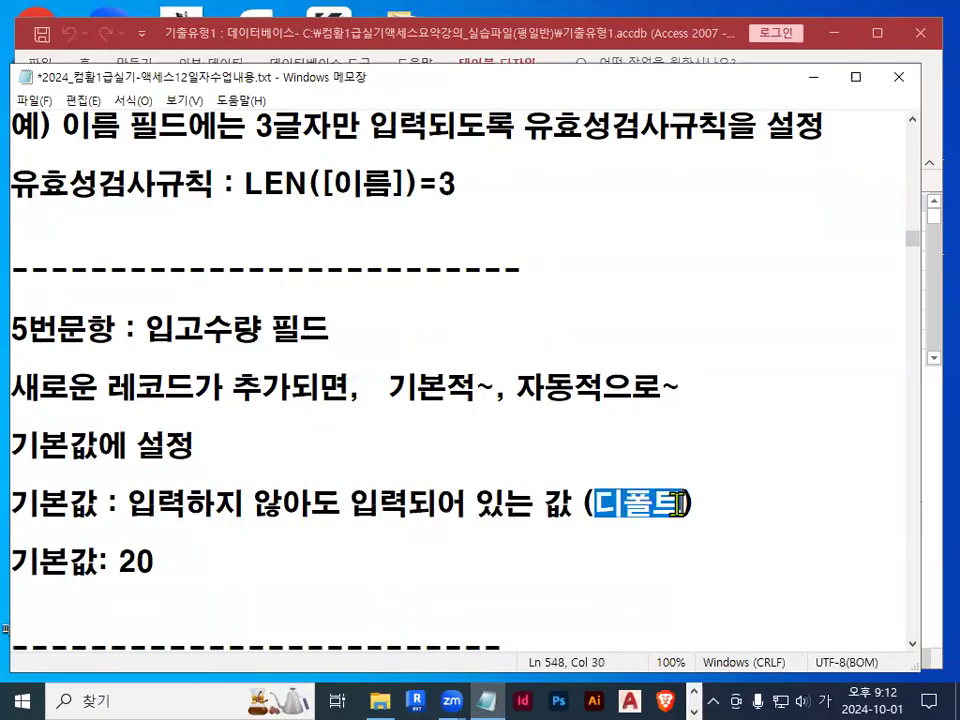
{"action": "scroll", "coordinate": [678, 505], "scroll_direction": "down", "scroll_amount": 1}
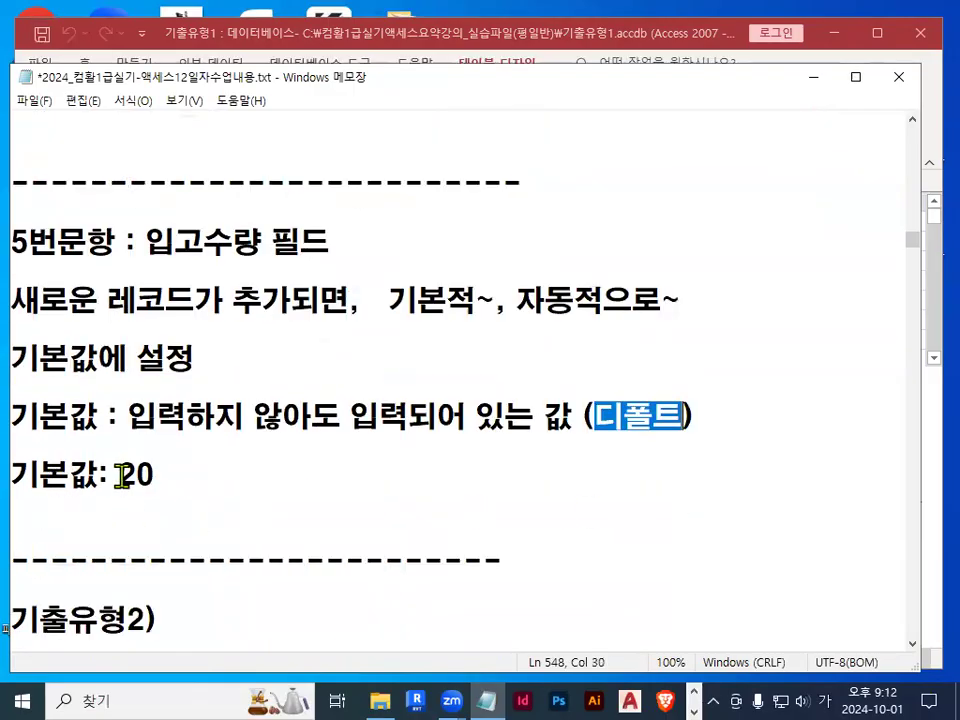
{"action": "left_click_drag", "start_coordinate": [122, 476], "coordinate": [162, 474]}
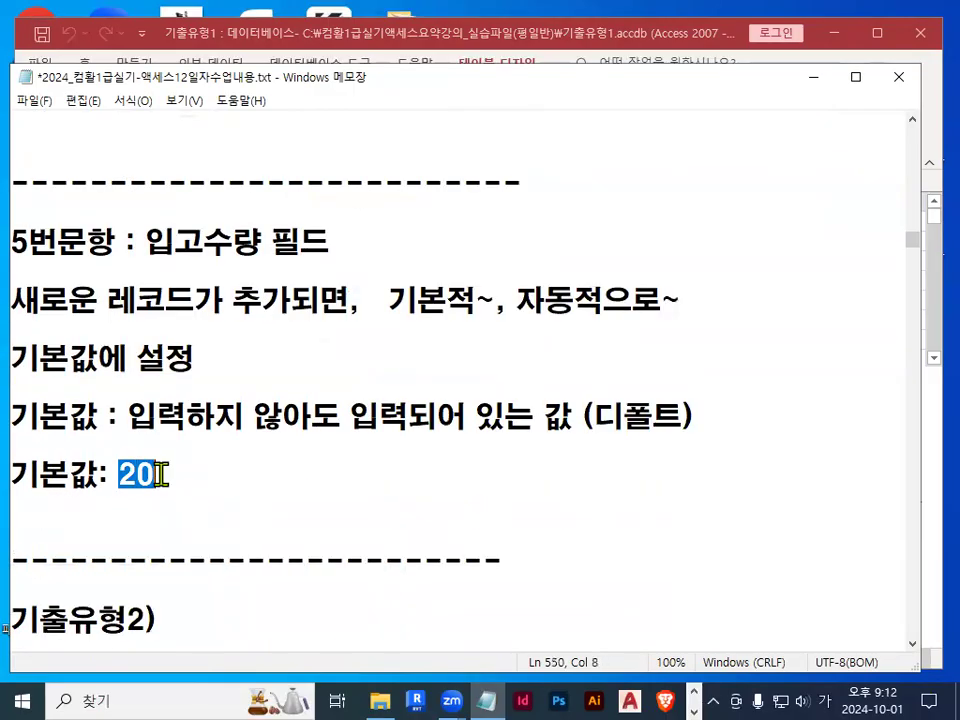
{"action": "left_click", "coordinate": [101, 474]}
{"action": "mouse_move", "coordinate": [126, 474]}
{"action": "left_mouse_down"}
{"action": "mouse_move", "coordinate": [175, 472]}
{"action": "mouse_move", "coordinate": [172, 490]}
{"action": "left_mouse_up"}
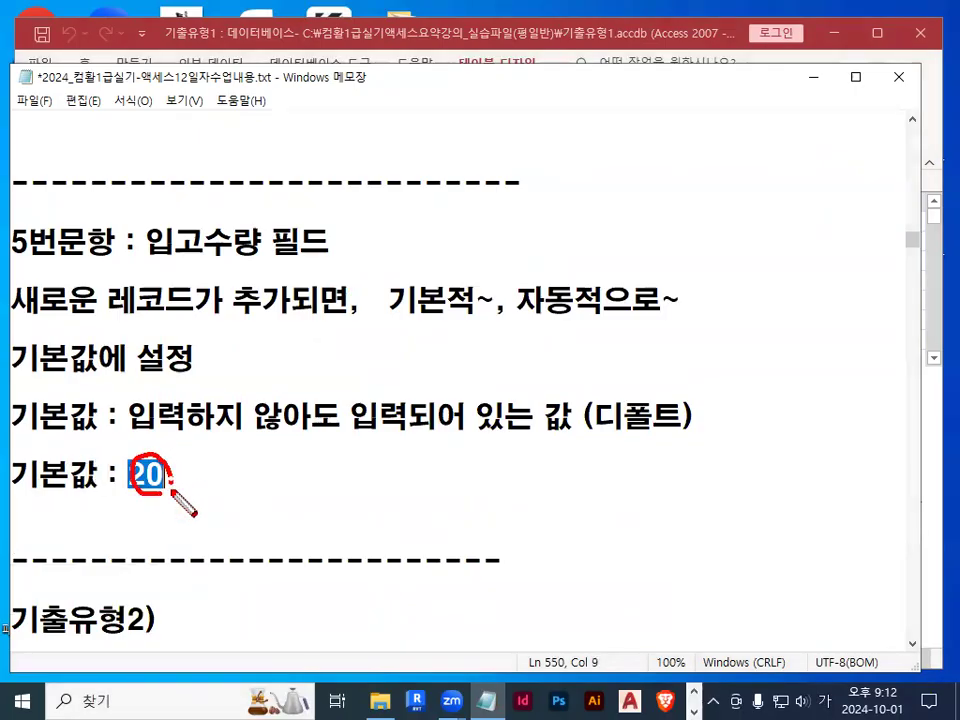
{"action": "key", "text": "Escape"}
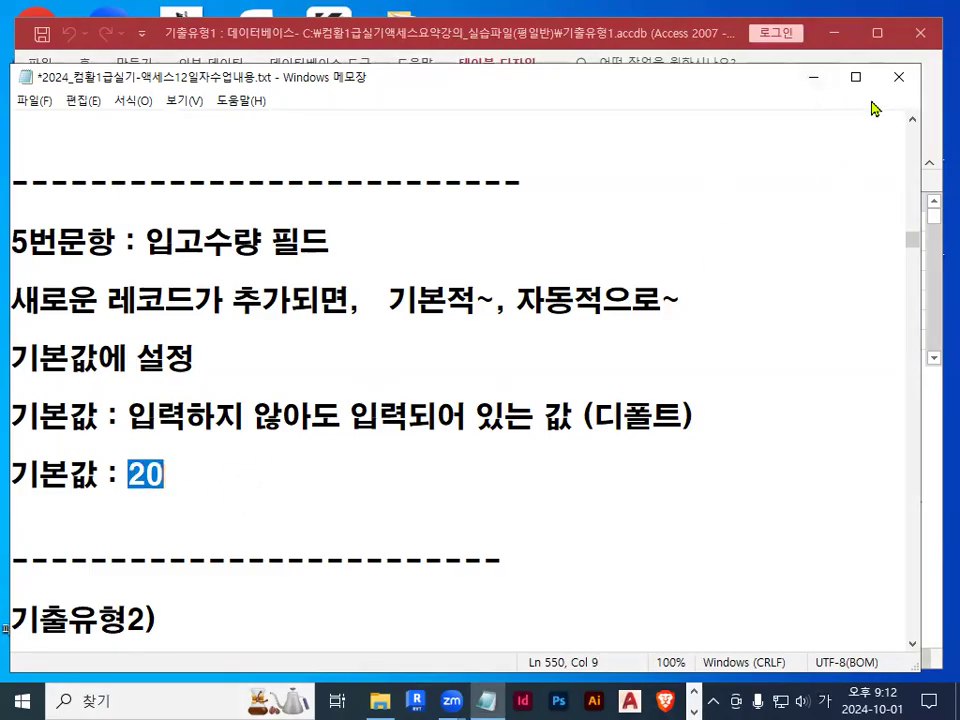
Switch back to Access, set the 기본값 of the 입고수량 field to 20 and save the 씨앗입고 table
{"action": "left_click", "coordinate": [814, 78]}
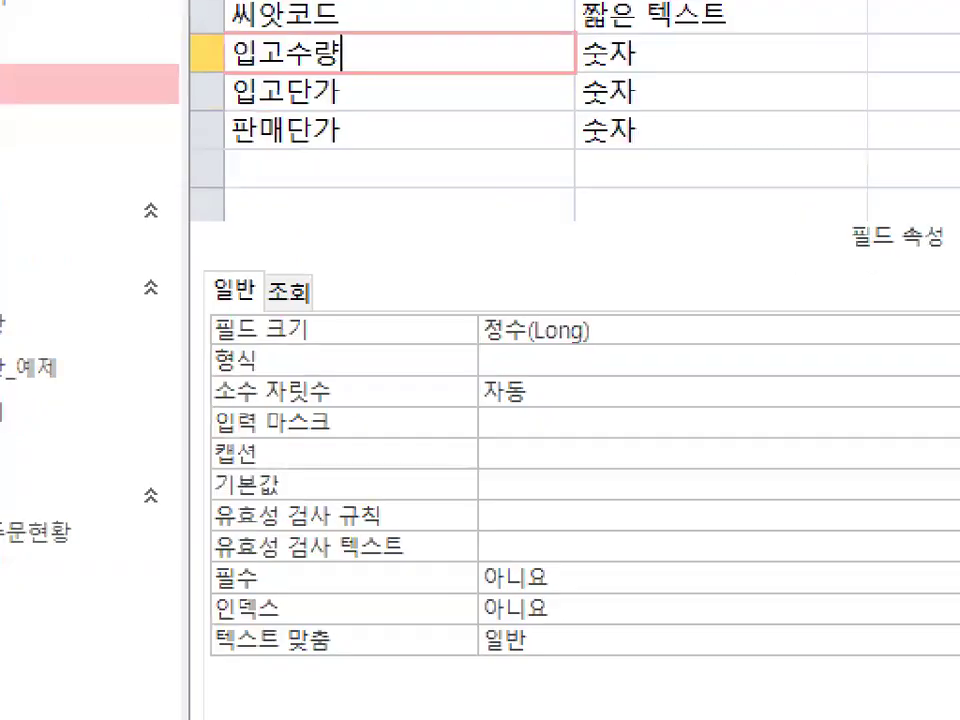
{"action": "left_click_drag", "start_coordinate": [261, 489], "coordinate": [268, 497]}
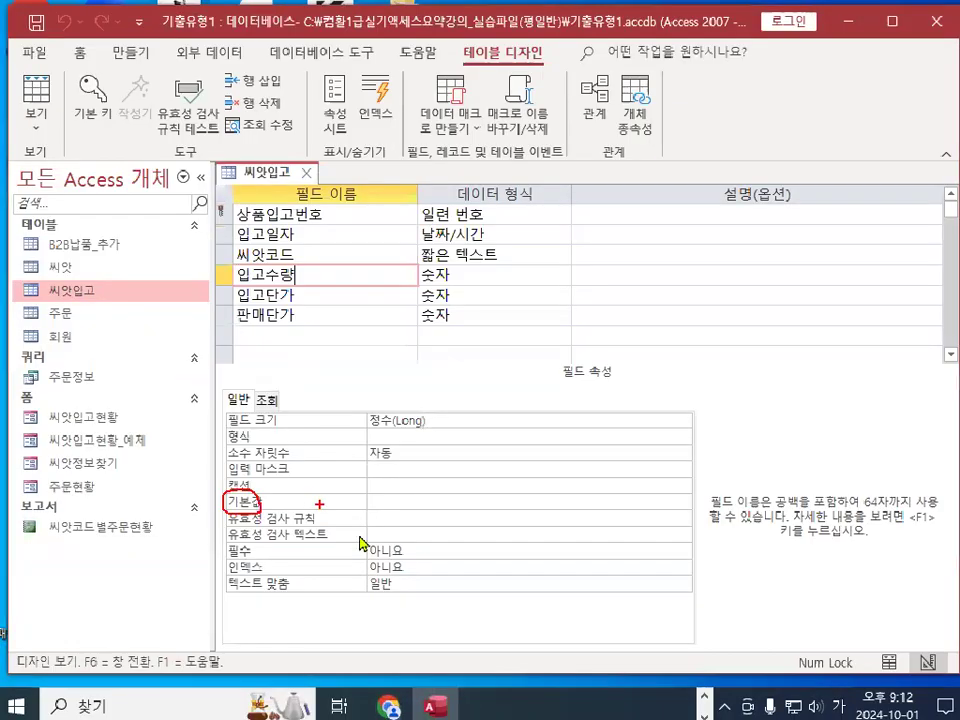
{"action": "left_click", "coordinate": [533, 495]}
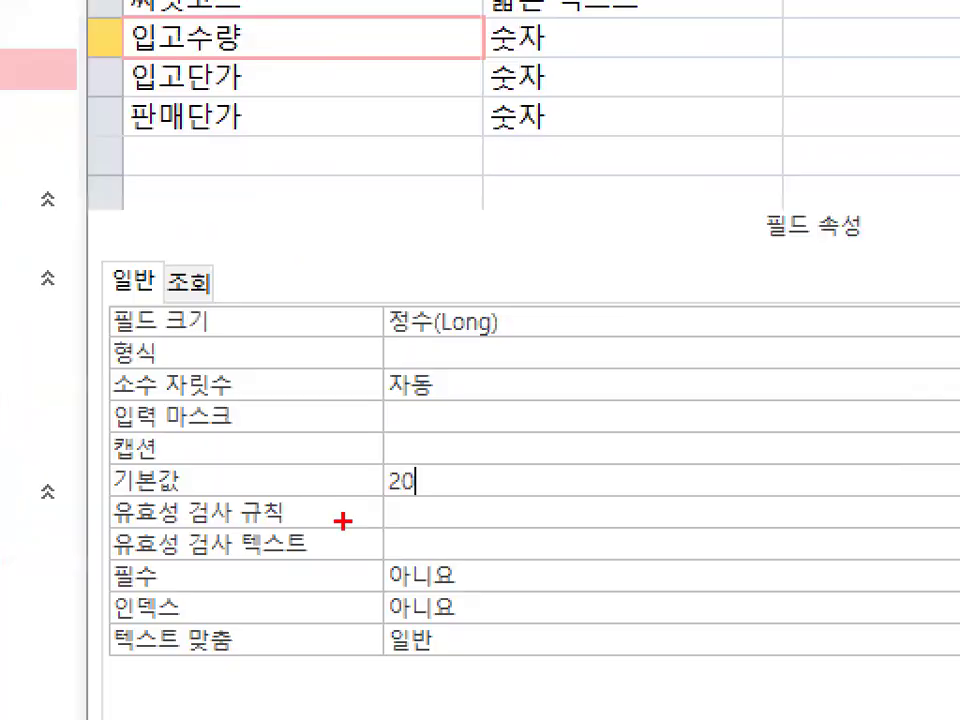
{"action": "left_click_drag", "start_coordinate": [357, 520], "coordinate": [398, 512]}
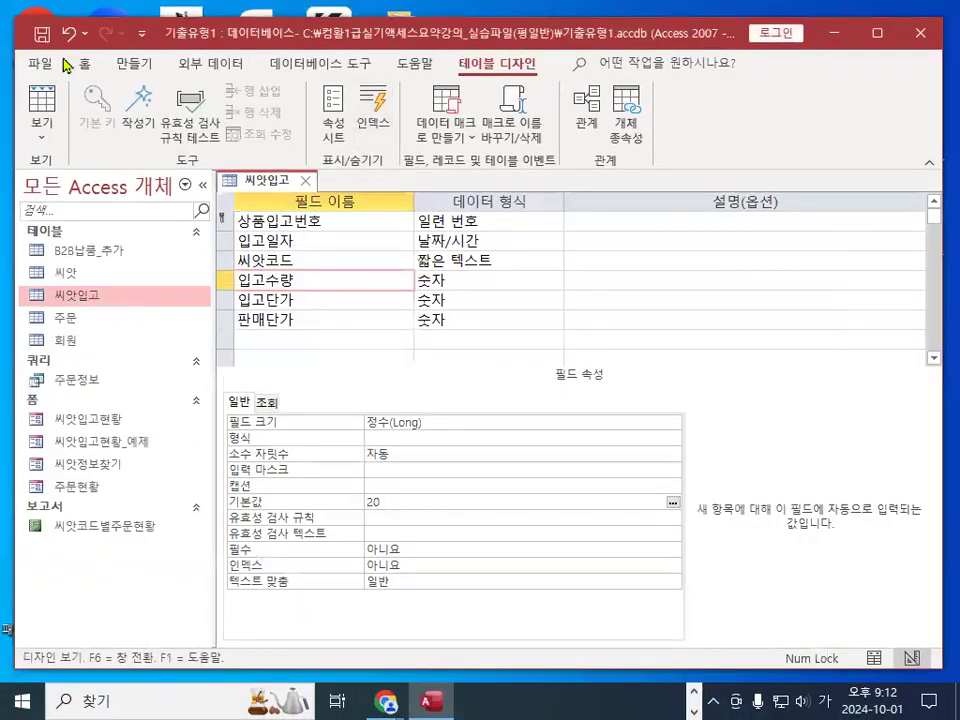
{"action": "left_click", "coordinate": [41, 35]}
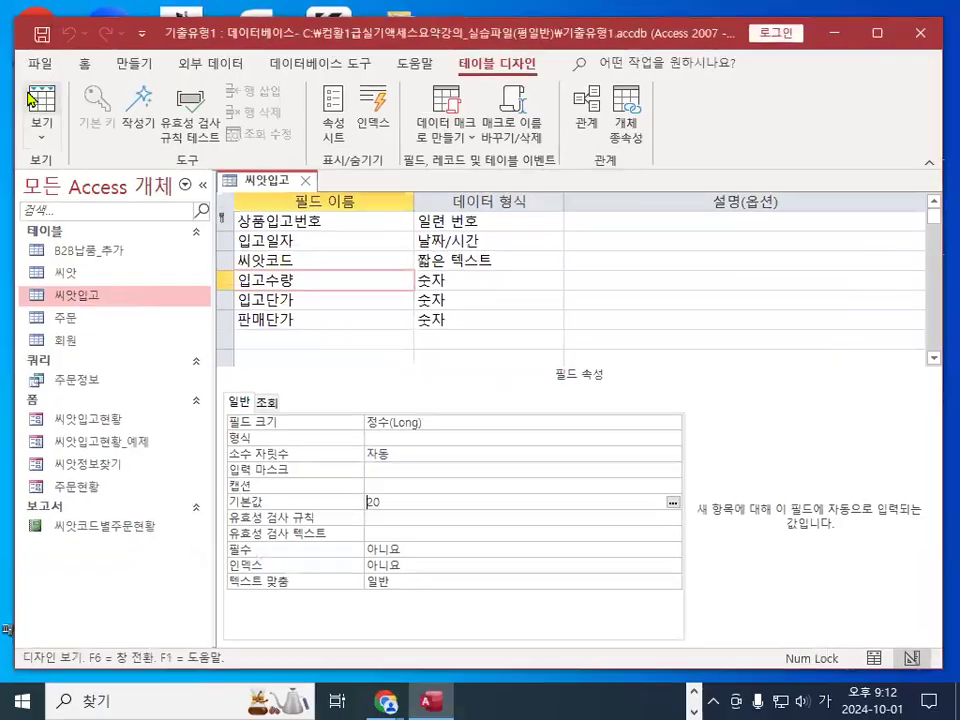
Check the 입고수량 default in the new-record row of the 씨앗입고 datasheet, and return to Design View
{"action": "left_click", "coordinate": [30, 95]}
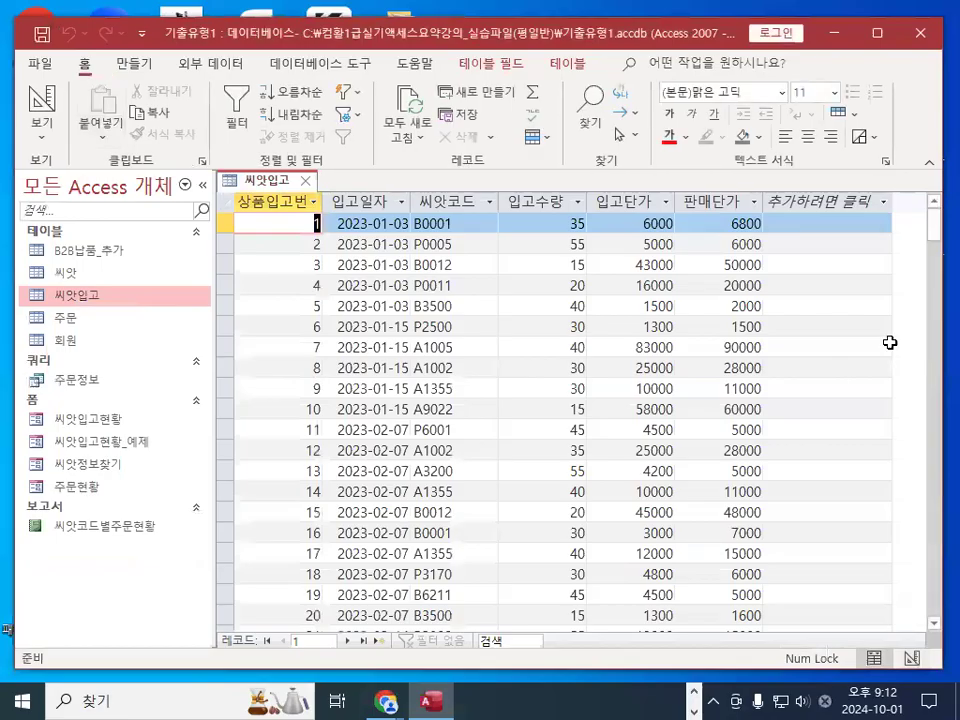
{"action": "left_click_drag", "start_coordinate": [917, 297], "coordinate": [917, 628]}
{"action": "scroll", "coordinate": [722, 481], "scroll_direction": "up", "scroll_amount": 4}
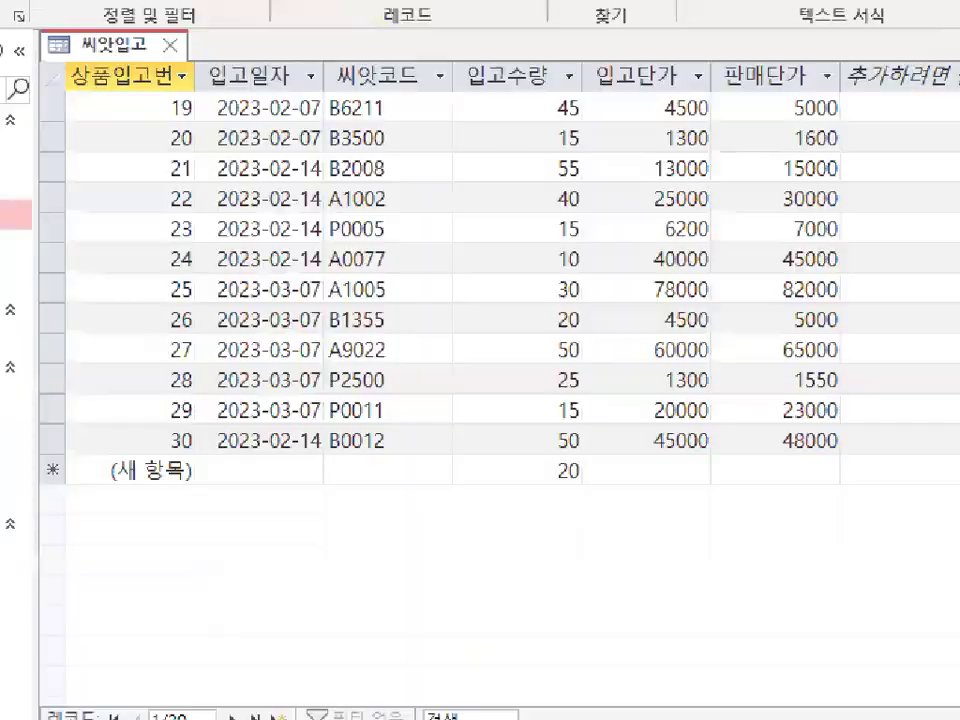
{"action": "left_click_drag", "start_coordinate": [158, 471], "coordinate": [232, 532]}
{"action": "left_click_drag", "start_coordinate": [630, 540], "coordinate": [622, 532]}
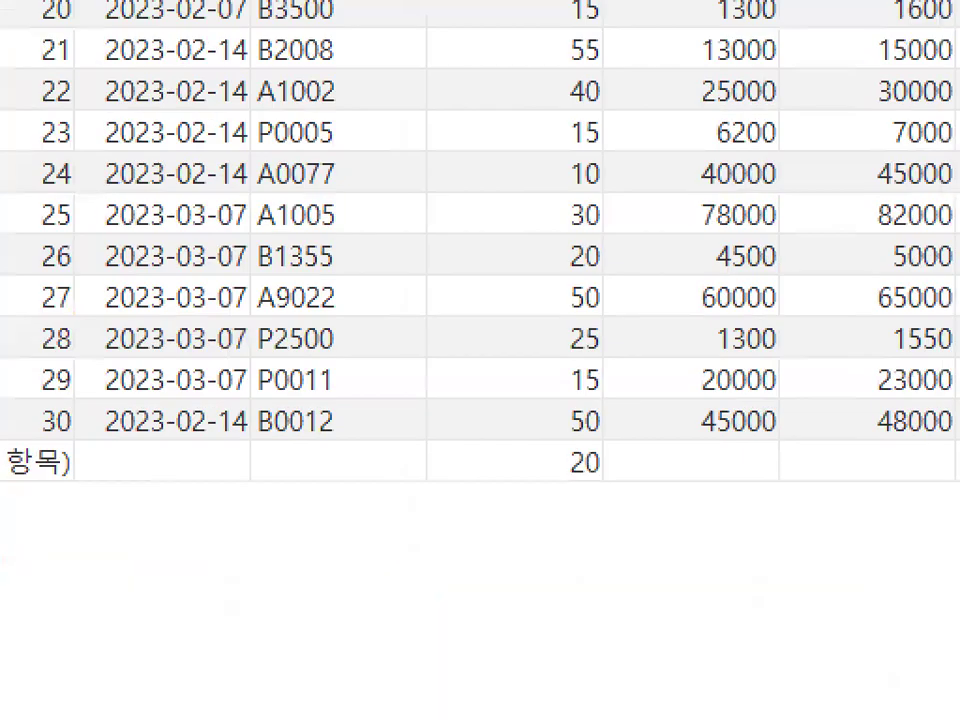
{"action": "mouse_move", "coordinate": [640, 470]}
{"action": "left_mouse_down"}
{"action": "mouse_move", "coordinate": [615, 414]}
{"action": "mouse_move", "coordinate": [651, 502]}
{"action": "left_mouse_up"}
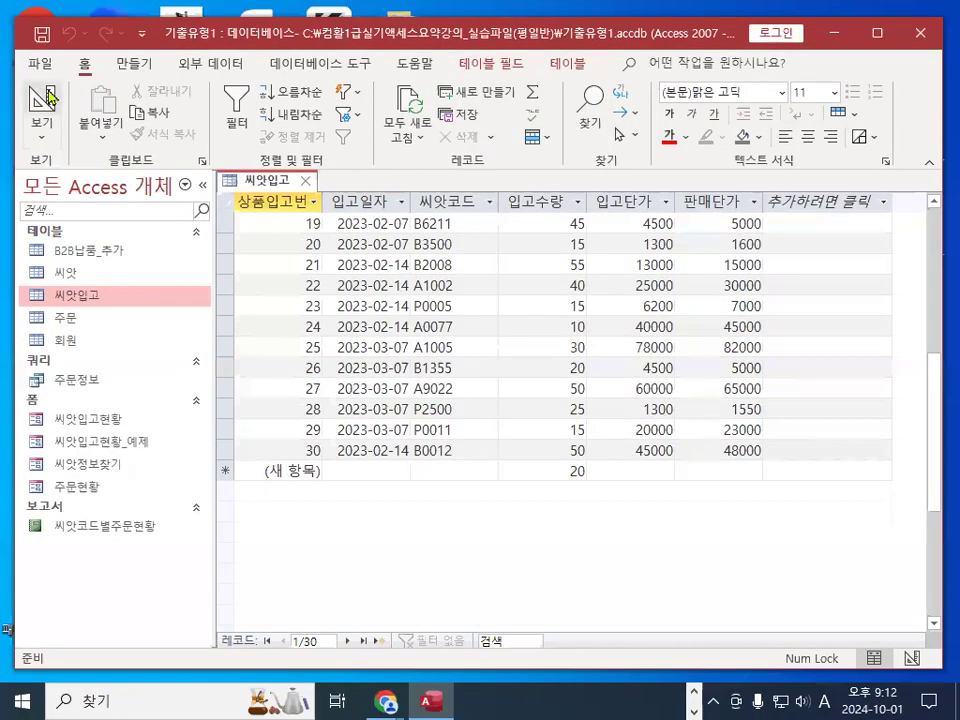
{"action": "left_click", "coordinate": [36, 135]}
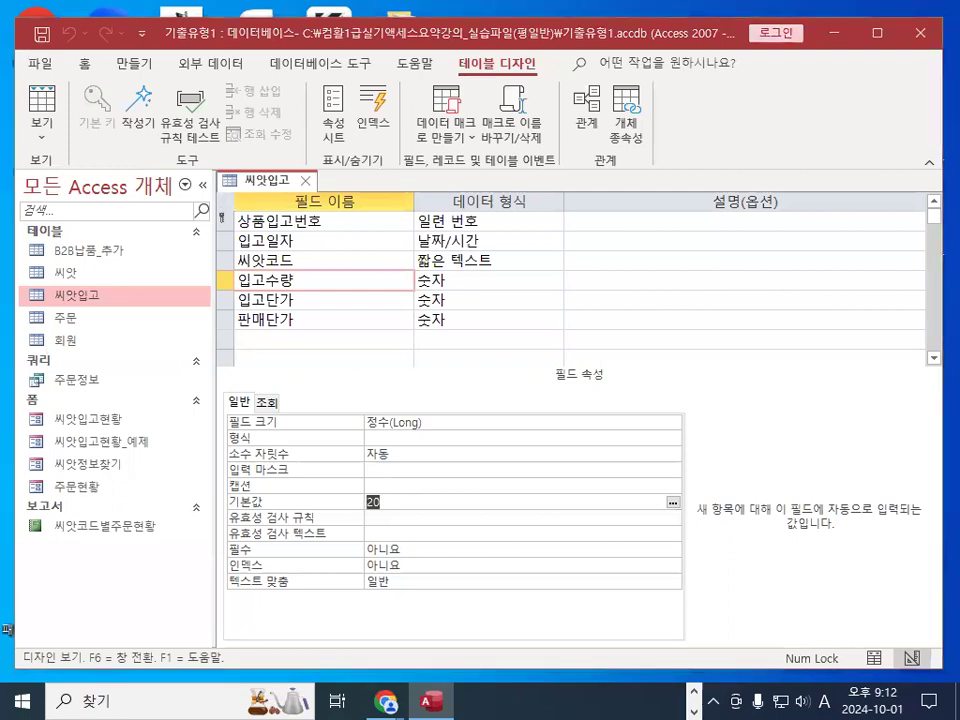
Add two blank lines above the 기출유형2) heading in the Notepad notes and return to Access
{"action": "key", "text": "alt+Tab"}
{"action": "left_click", "coordinate": [73, 592]}
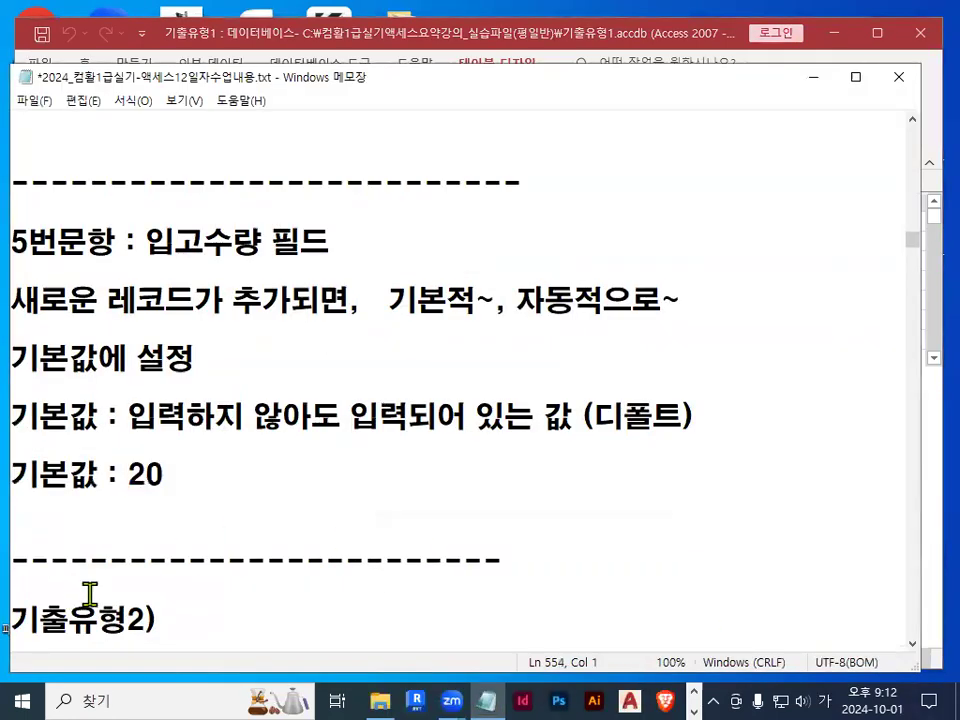
{"action": "key", "text": "Return"}
{"action": "key", "text": "Return"}
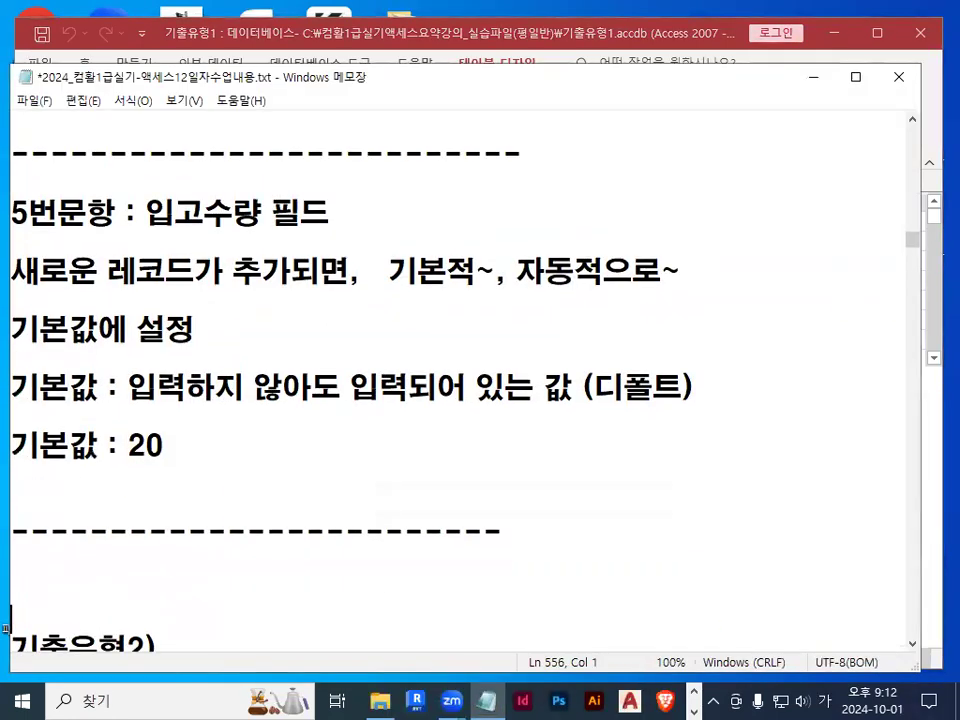
{"action": "left_click", "coordinate": [813, 78]}
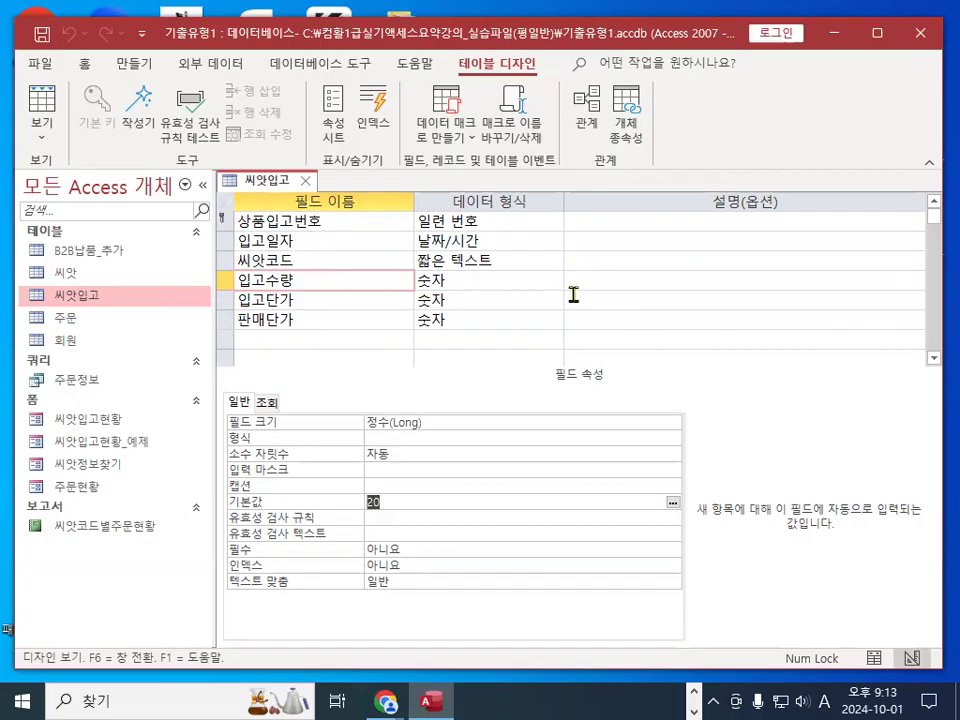
{"action": "mouse_move", "coordinate": [520, 343]}
{"action": "left_mouse_down"}
{"action": "mouse_move", "coordinate": [467, 332]}
{"action": "mouse_move", "coordinate": [460, 362]}
{"action": "left_mouse_up"}
{"action": "mouse_move", "coordinate": [420, 268]}
{"action": "left_mouse_down"}
{"action": "mouse_move", "coordinate": [522, 272]}
{"action": "mouse_move", "coordinate": [530, 300]}
{"action": "left_mouse_up"}
{"action": "left_click", "coordinate": [617, 277]}
{"action": "left_click_drag", "start_coordinate": [576, 268], "coordinate": [617, 283]}
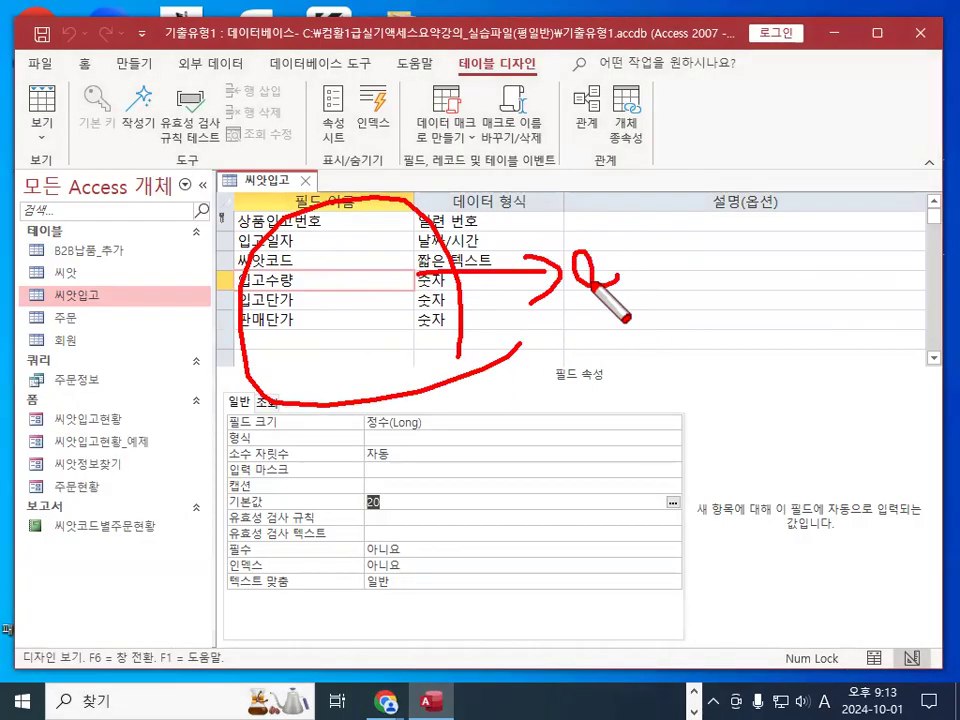
{"action": "left_click_drag", "start_coordinate": [590, 335], "coordinate": [596, 375]}
{"action": "mouse_move", "coordinate": [565, 440]}
{"action": "left_mouse_down"}
{"action": "mouse_move", "coordinate": [598, 452]}
{"action": "mouse_move", "coordinate": [617, 496]}
{"action": "left_mouse_up"}
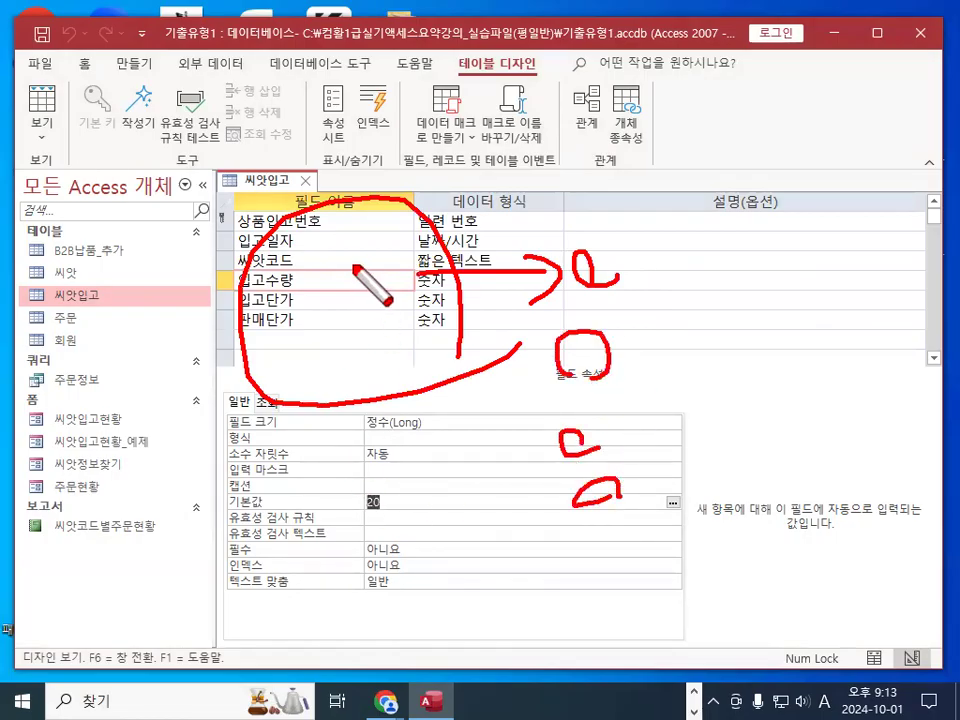
{"action": "key", "text": "Escape"}
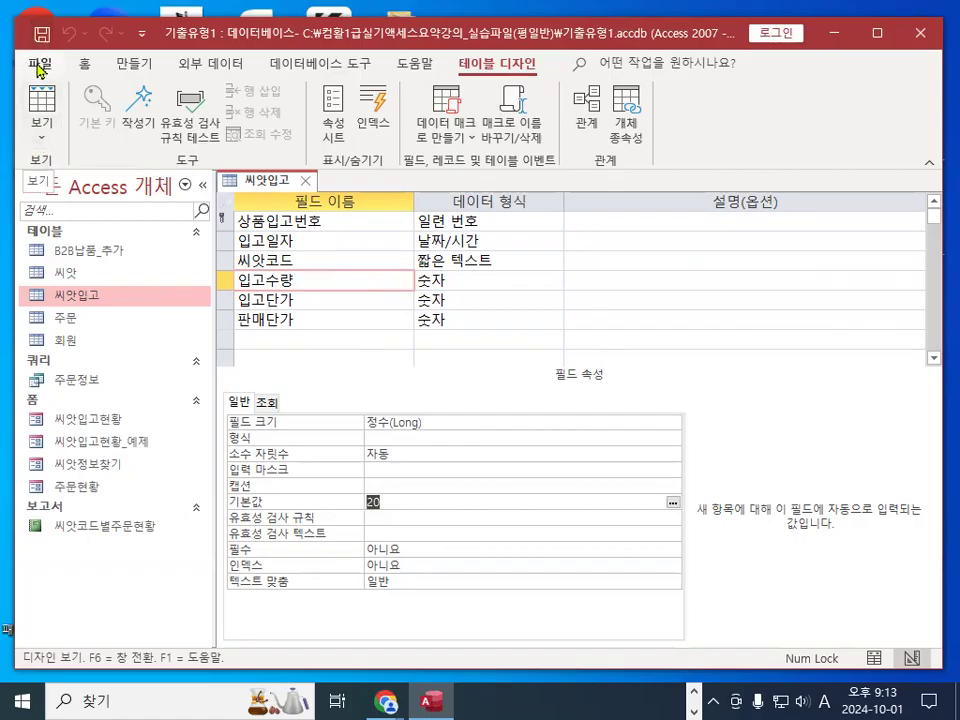
Close the 기출유형1 database and open 기출유형2.accdb from the 컴활1급실기액세스요약강의_실습파일(평일반) folder
{"action": "left_click", "coordinate": [40, 65]}
{"action": "left_click", "coordinate": [88, 416]}
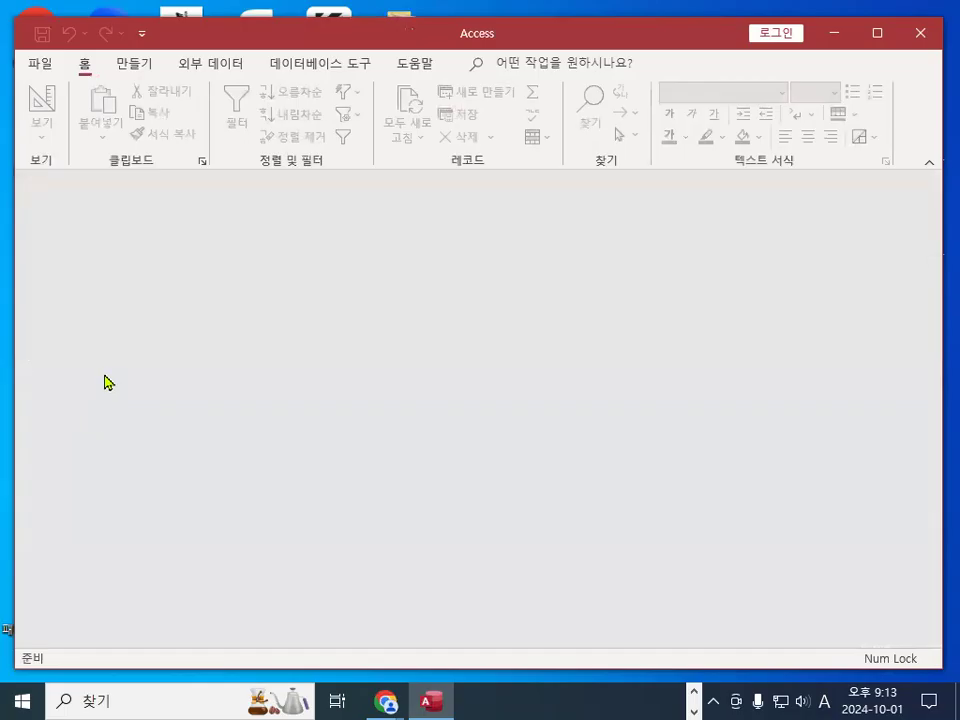
{"action": "left_click", "coordinate": [46, 65]}
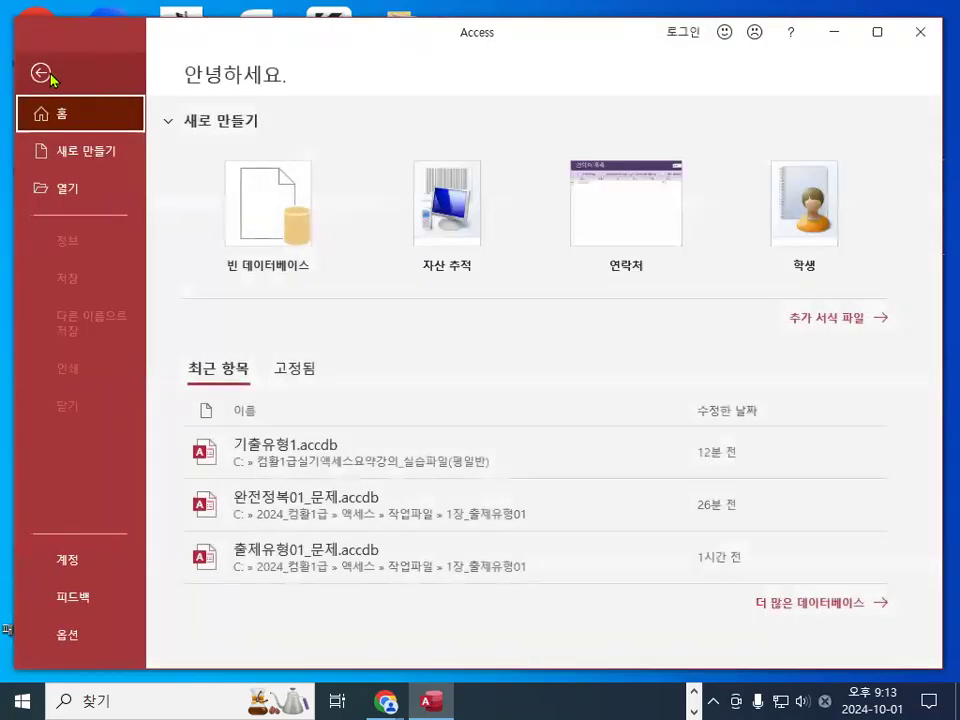
{"action": "left_click", "coordinate": [72, 192]}
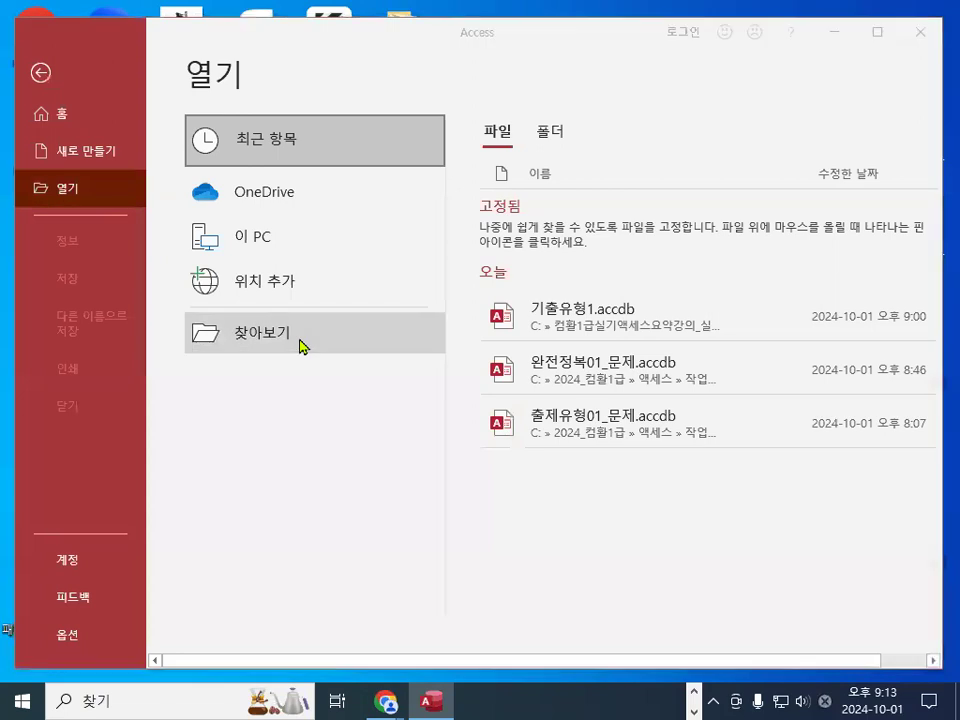
{"action": "left_click", "coordinate": [300, 345]}
{"action": "left_click", "coordinate": [336, 188]}
{"action": "left_click", "coordinate": [437, 440]}
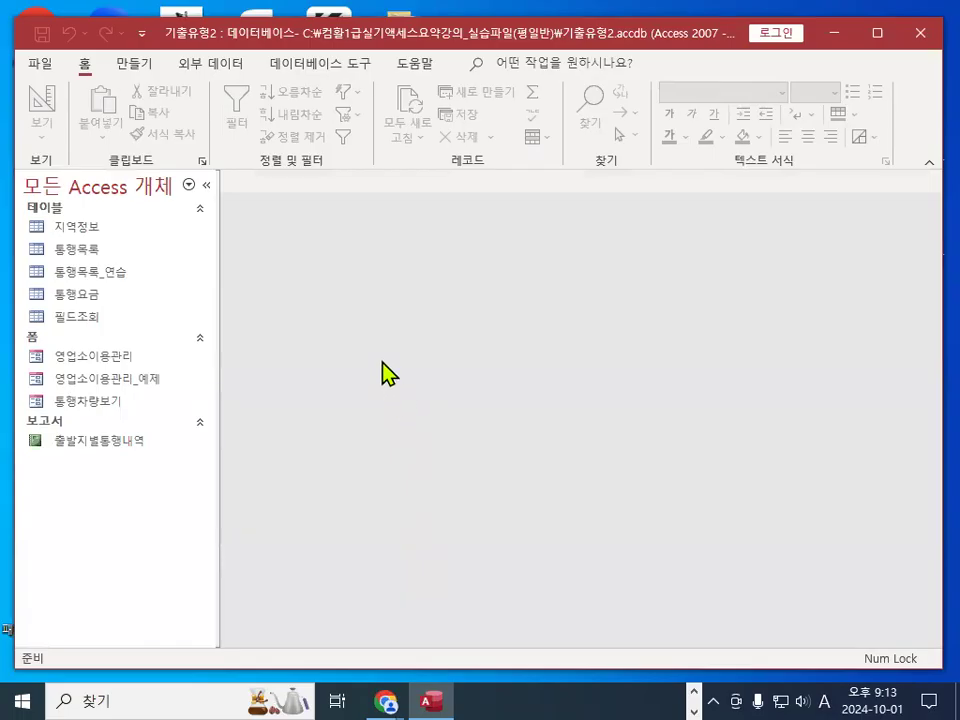
Open the 통행목록 table in Design View and place the cursor in its first field, 입구ID
{"action": "right_click", "coordinate": [57, 250]}
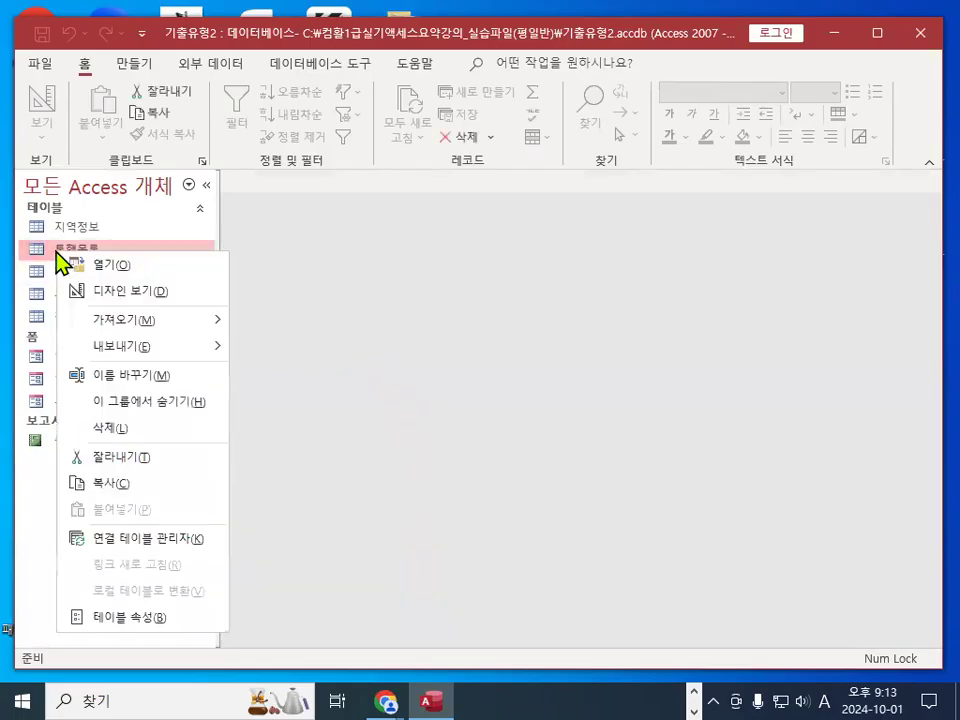
{"action": "left_click", "coordinate": [110, 291]}
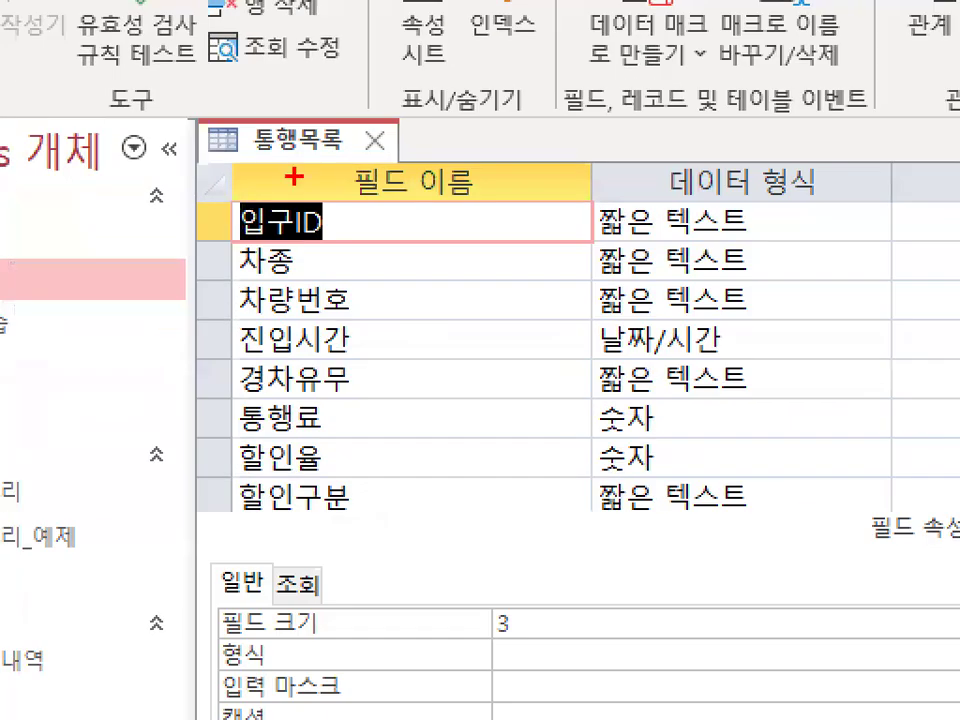
{"action": "left_click_drag", "start_coordinate": [290, 191], "coordinate": [298, 163]}
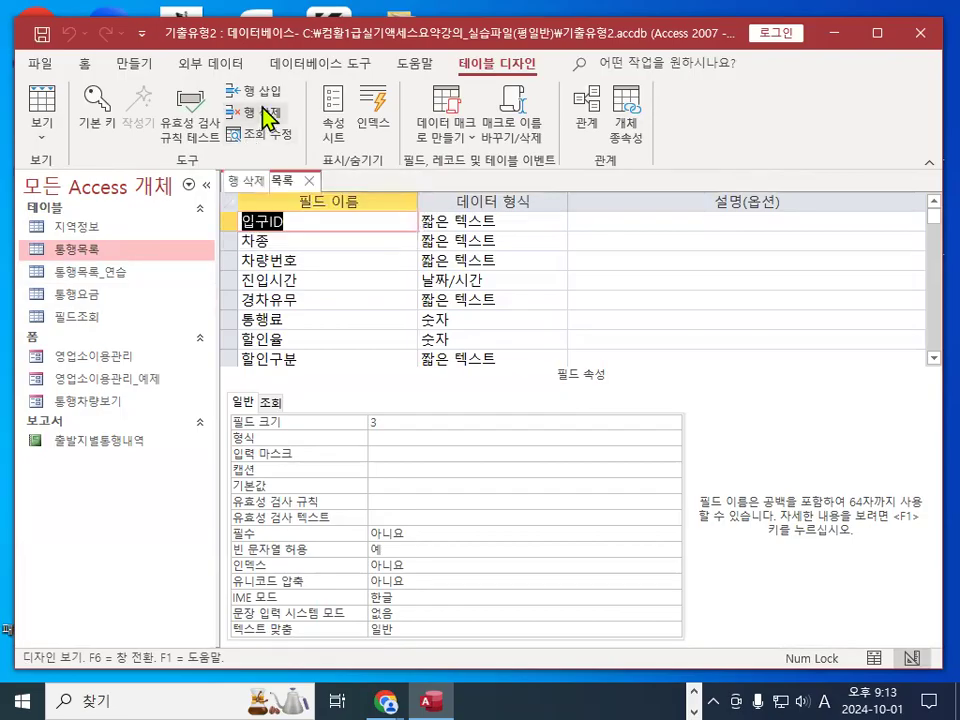
{"action": "left_click", "coordinate": [300, 222]}
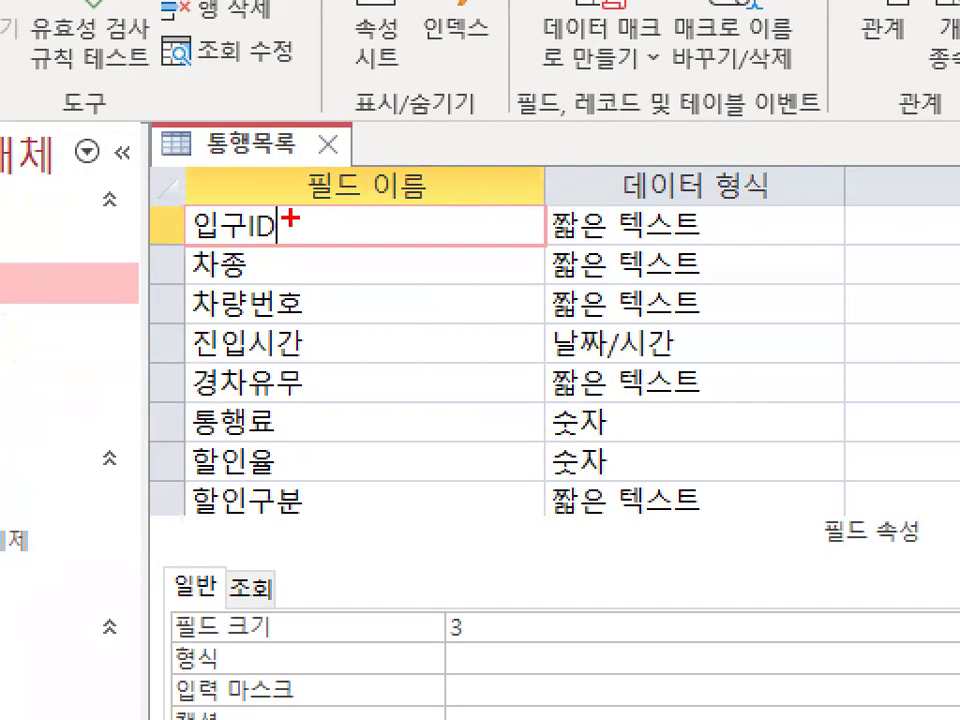
{"action": "mouse_move", "coordinate": [283, 215]}
{"action": "left_mouse_down"}
{"action": "mouse_move", "coordinate": [312, 228]}
{"action": "mouse_move", "coordinate": [304, 225]}
{"action": "mouse_move", "coordinate": [377, 134]}
{"action": "left_mouse_up"}
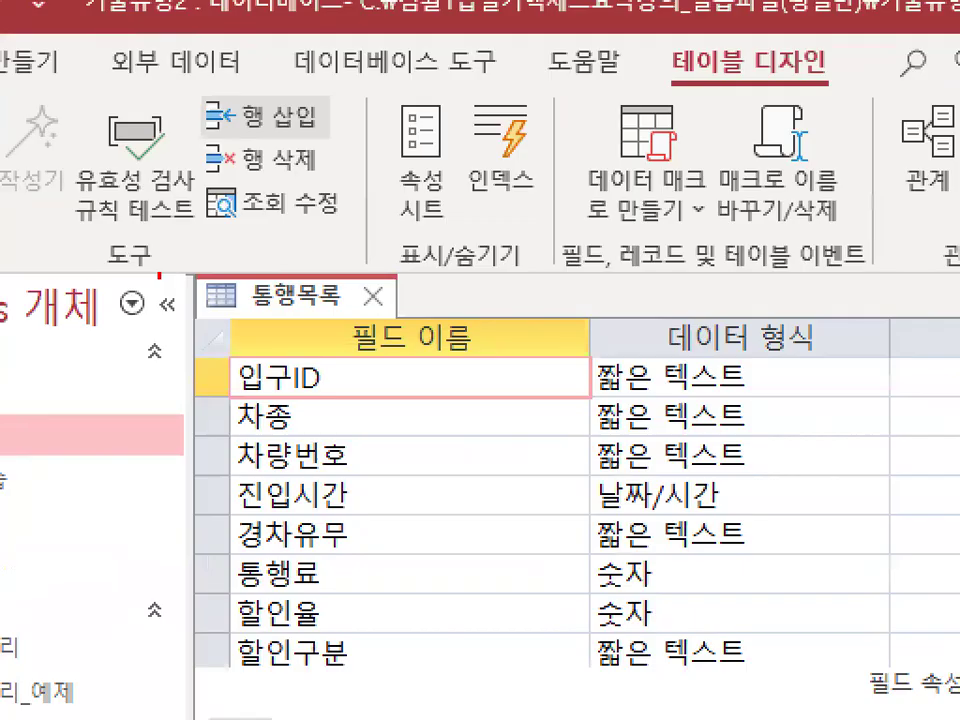
{"action": "left_click_drag", "start_coordinate": [183, 183], "coordinate": [181, 182]}
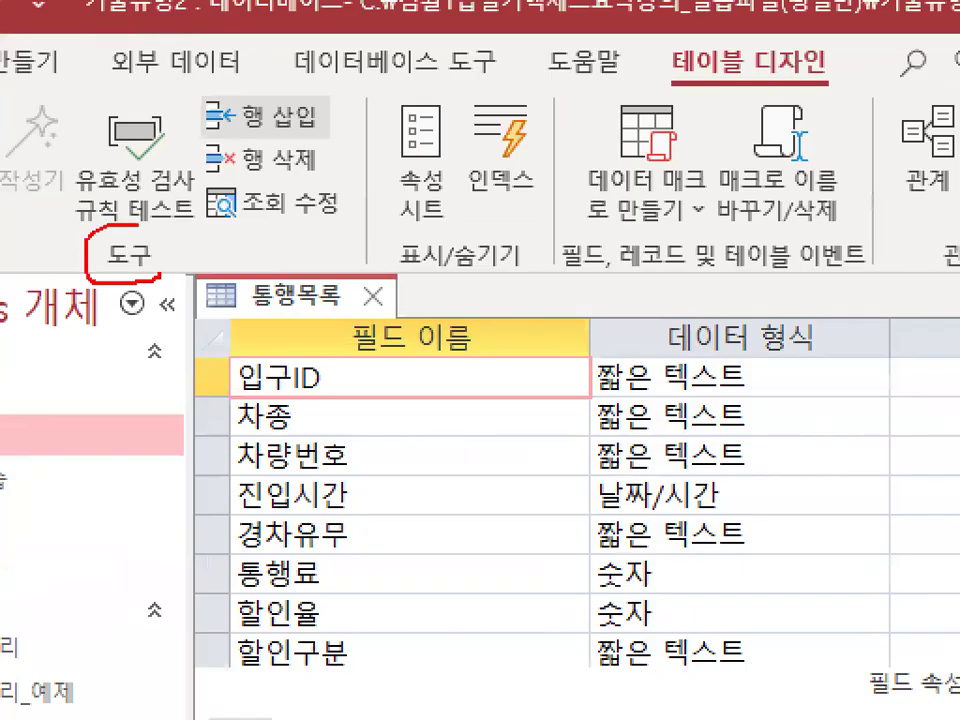
{"action": "mouse_move", "coordinate": [250, 90]}
{"action": "left_mouse_down"}
{"action": "mouse_move", "coordinate": [205, 120]}
{"action": "mouse_move", "coordinate": [300, 82]}
{"action": "left_mouse_up"}
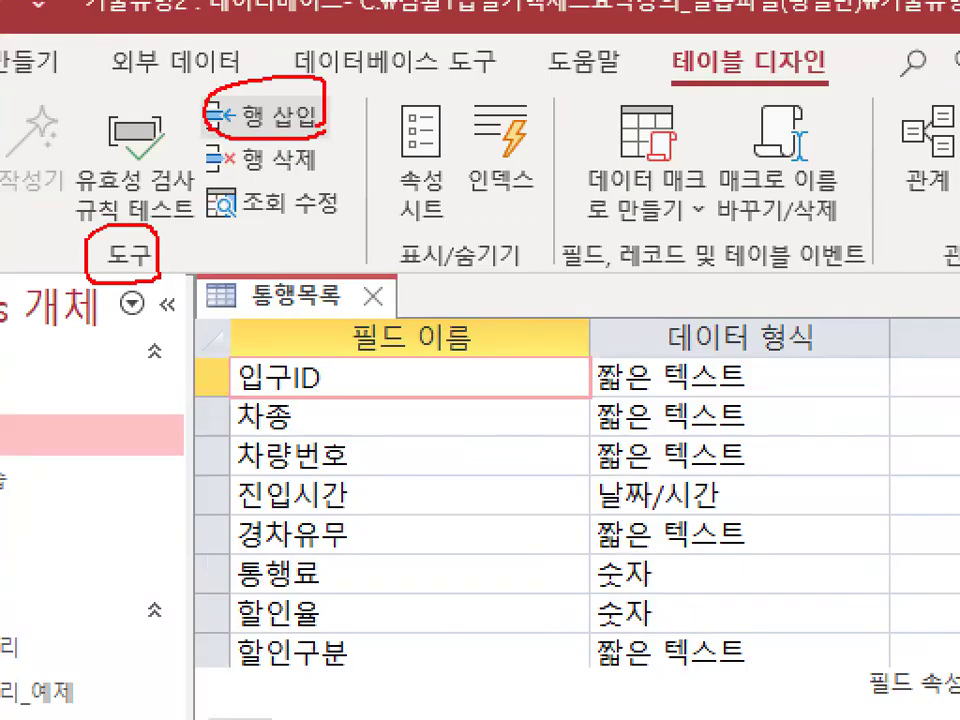
{"action": "mouse_move", "coordinate": [314, 335]}
{"action": "left_mouse_down"}
{"action": "mouse_move", "coordinate": [320, 349]}
{"action": "mouse_move", "coordinate": [500, 245]}
{"action": "left_mouse_up"}
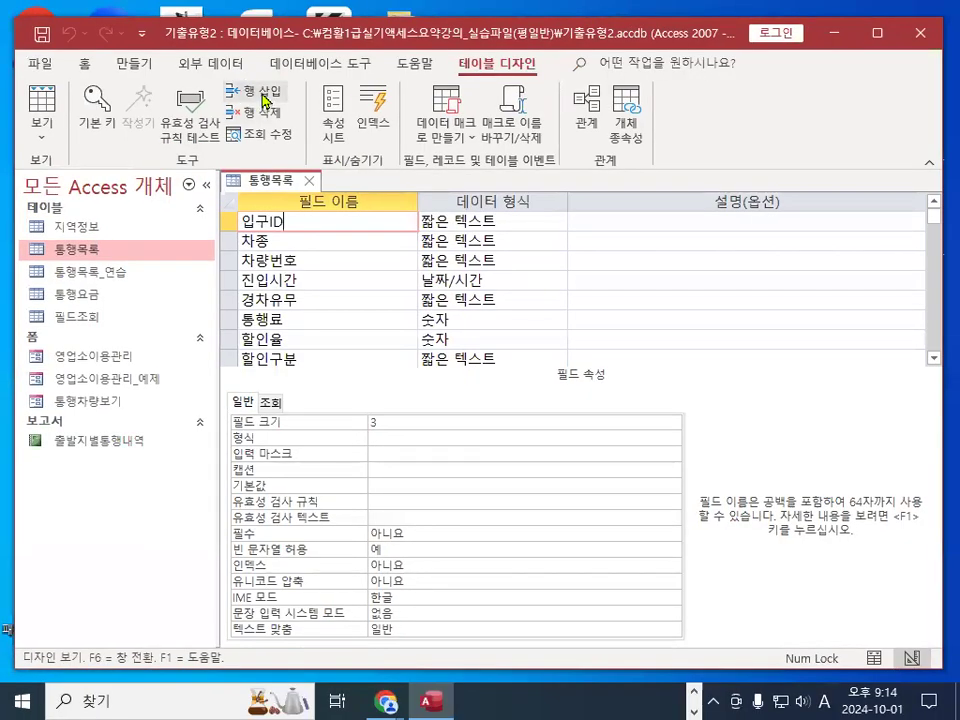
Insert a new row above the 입구ID field in the 통행목록 table and name the field 통행번호
{"action": "left_click", "coordinate": [262, 100]}
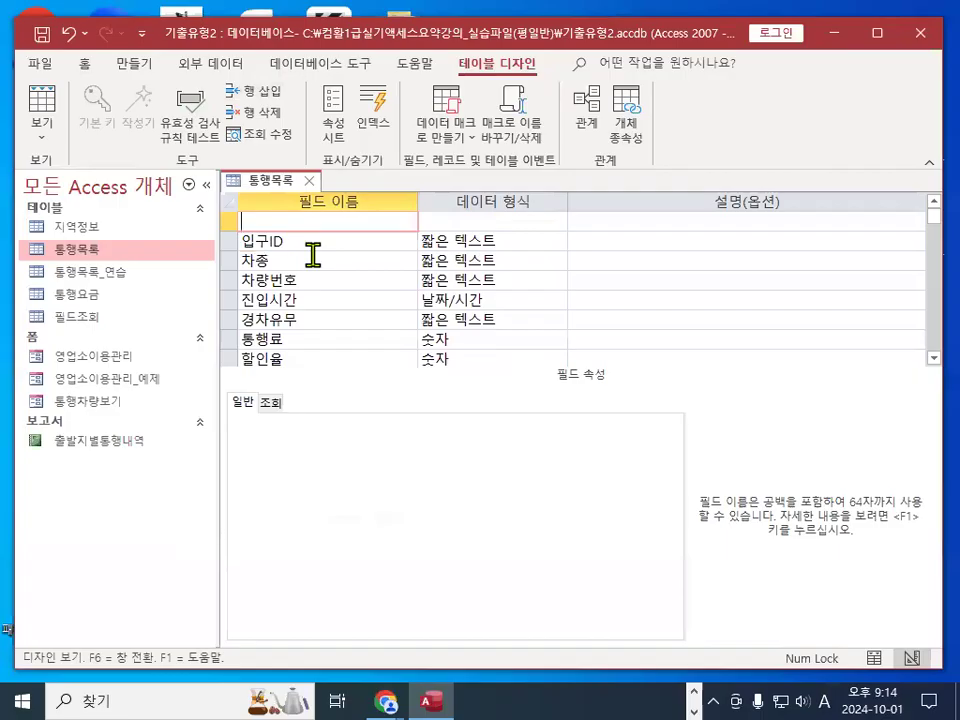
{"action": "type", "text": "xgd"}
{"action": "key", "text": "BackSpace"}
{"action": "key", "text": "BackSpace"}
{"action": "key", "text": "BackSpace"}
{"action": "key", "text": "Hangul"}
{"action": "type", "text": "통행ㅂ"}
{"action": "type", "text": "번호"}
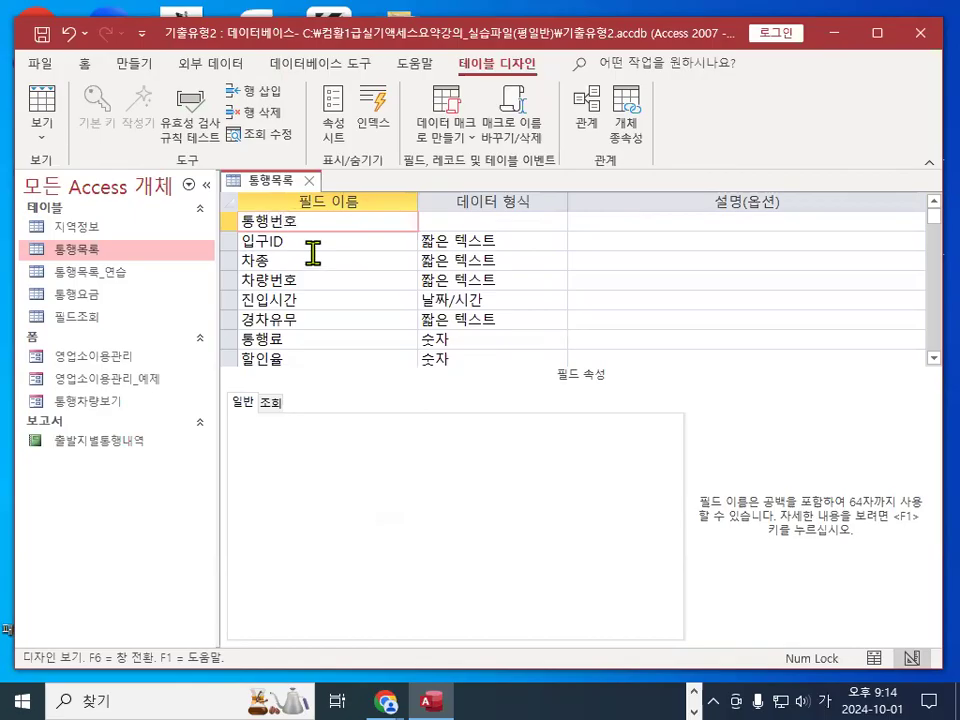
Set the data type of the new 통행번호 field to 일련 번호
{"action": "left_click", "coordinate": [496, 224]}
{"action": "left_click", "coordinate": [559, 222]}
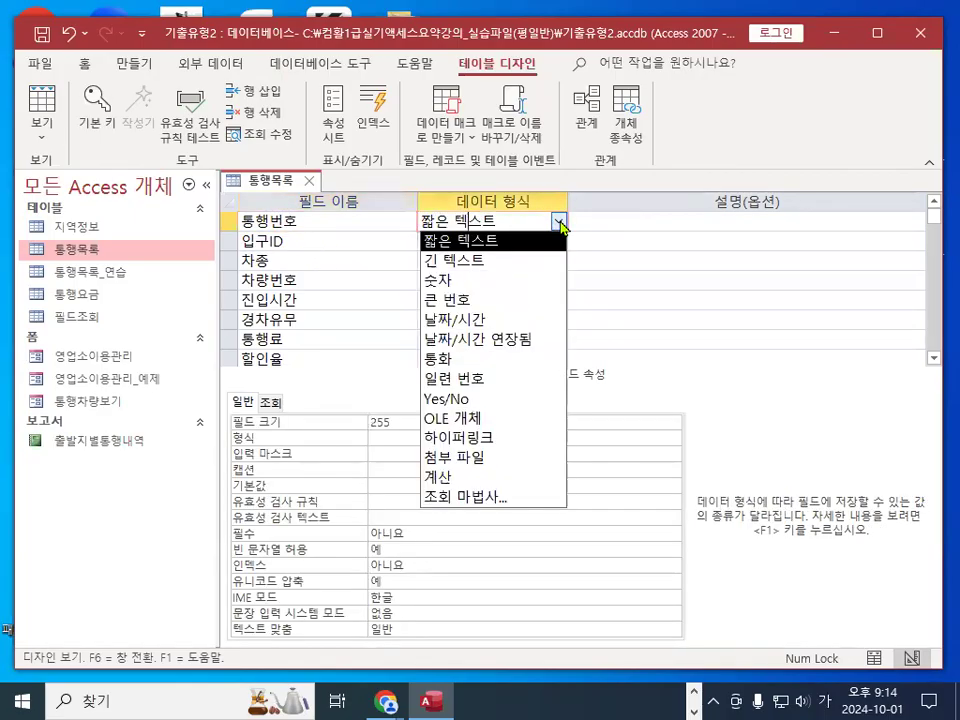
{"action": "left_click", "coordinate": [500, 378]}
{"action": "left_click_drag", "start_coordinate": [474, 222], "coordinate": [459, 217]}
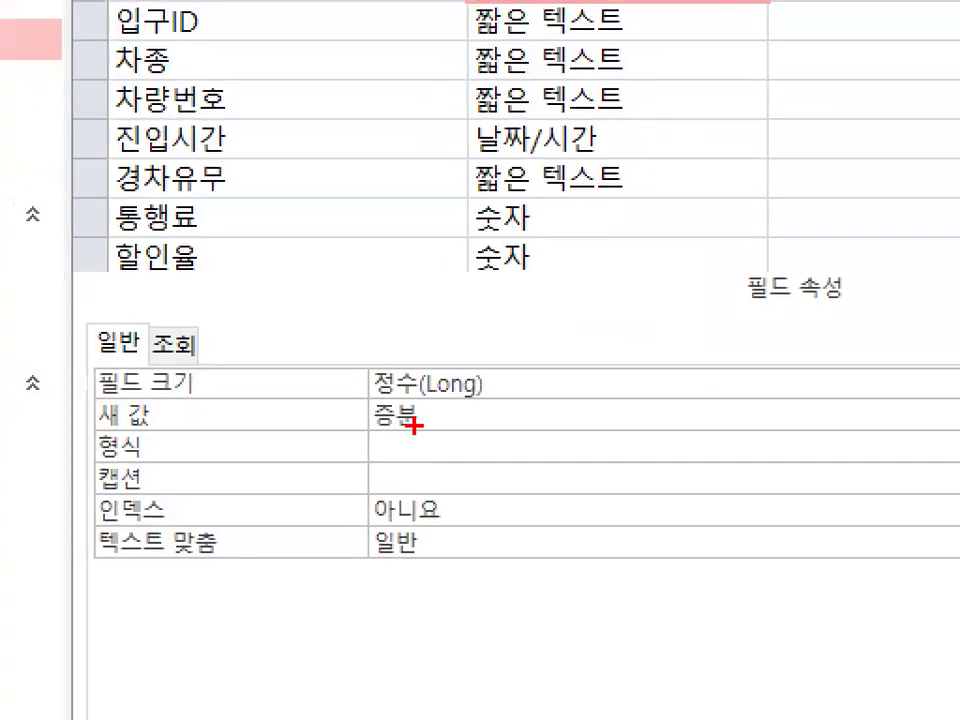
{"action": "left_click_drag", "start_coordinate": [330, 658], "coordinate": [289, 626]}
{"action": "left_click_drag", "start_coordinate": [414, 432], "coordinate": [421, 405]}
{"action": "left_click_drag", "start_coordinate": [390, 255], "coordinate": [500, 253]}
{"action": "left_click_drag", "start_coordinate": [378, 298], "coordinate": [508, 298]}
{"action": "mouse_move", "coordinate": [292, 168]}
{"action": "left_mouse_down"}
{"action": "mouse_move", "coordinate": [305, 283]}
{"action": "mouse_move", "coordinate": [314, 283]}
{"action": "left_mouse_up"}
{"action": "left_click_drag", "start_coordinate": [272, 322], "coordinate": [336, 428]}
{"action": "left_click_drag", "start_coordinate": [305, 378], "coordinate": [305, 468]}
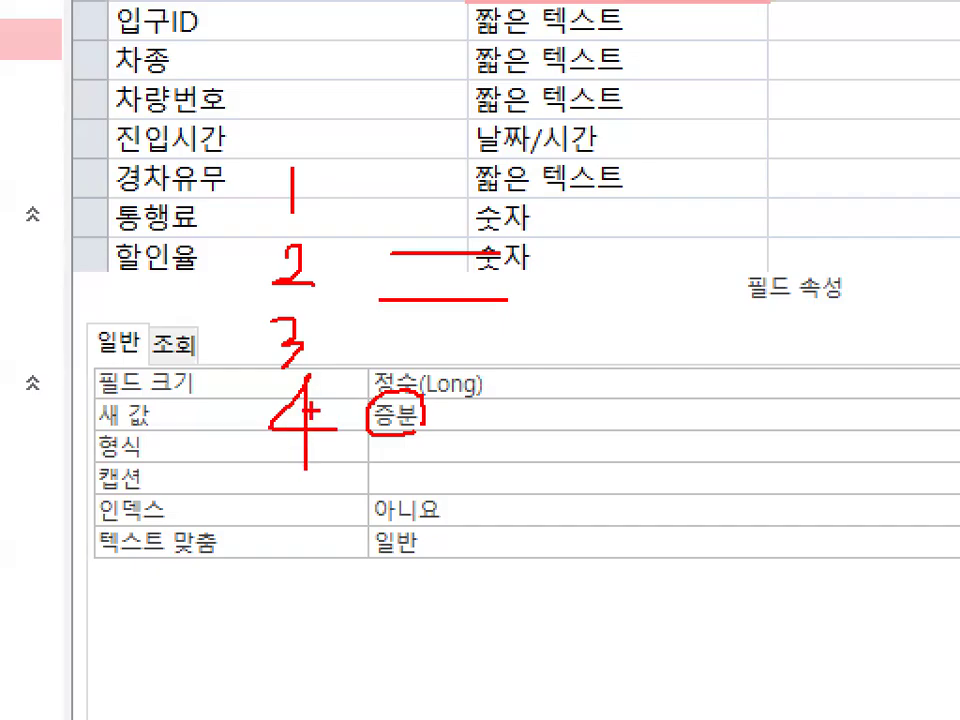
{"action": "mouse_move", "coordinate": [376, 430]}
{"action": "left_mouse_down"}
{"action": "mouse_move", "coordinate": [236, 505]}
{"action": "mouse_move", "coordinate": [245, 120]}
{"action": "mouse_move", "coordinate": [378, 428]}
{"action": "left_mouse_up"}
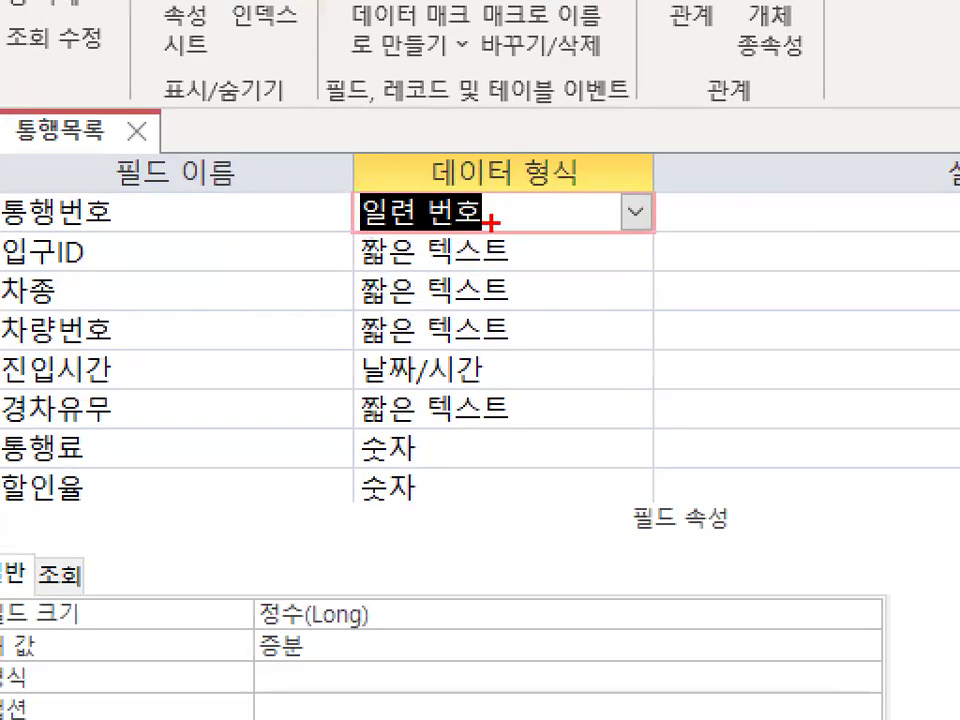
{"action": "mouse_move", "coordinate": [420, 165]}
{"action": "left_mouse_down"}
{"action": "mouse_move", "coordinate": [520, 210]}
{"action": "mouse_move", "coordinate": [475, 220]}
{"action": "left_mouse_up"}
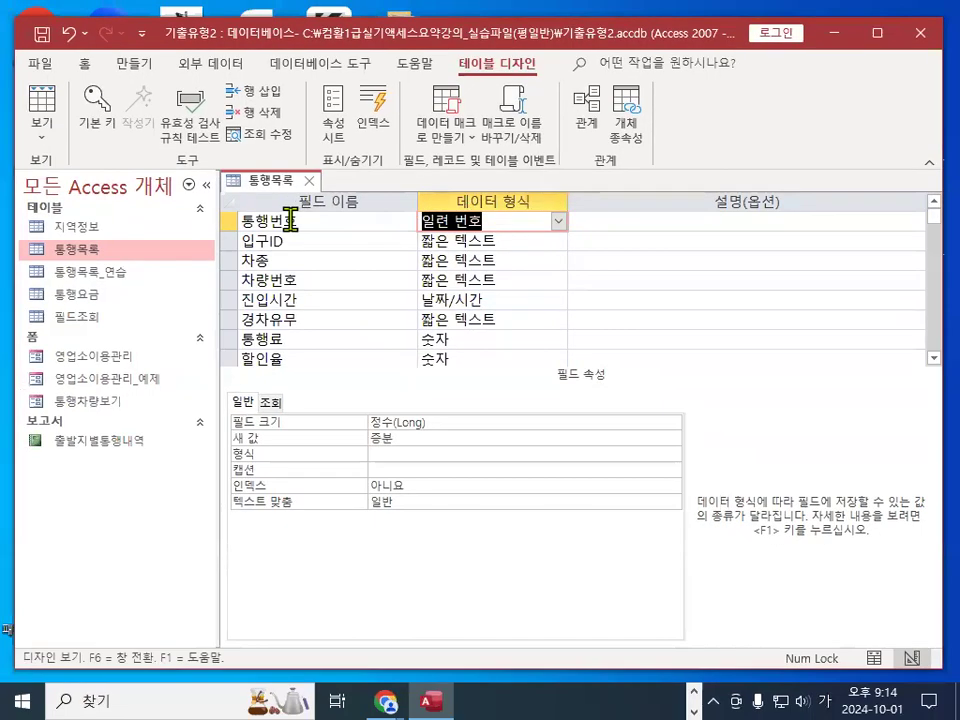
Make 통행번호 the primary key of the 통행목록 table and place the cursor in the 차량번호 field
{"action": "left_click", "coordinate": [290, 220]}
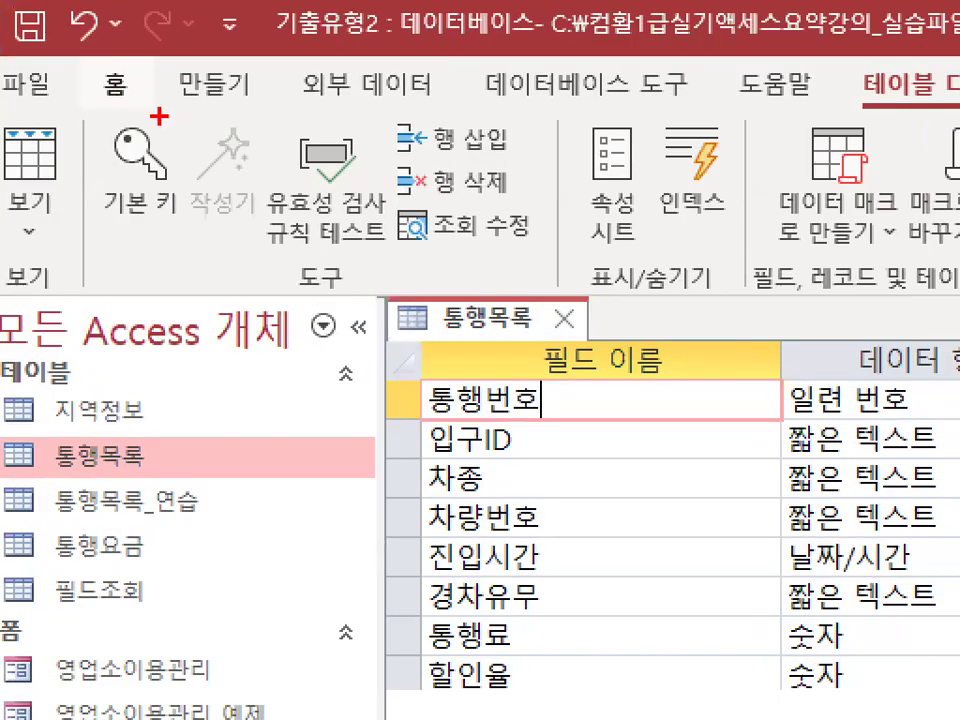
{"action": "mouse_move", "coordinate": [119, 110]}
{"action": "left_mouse_down"}
{"action": "mouse_move", "coordinate": [75, 90]}
{"action": "mouse_move", "coordinate": [111, 108]}
{"action": "left_mouse_up"}
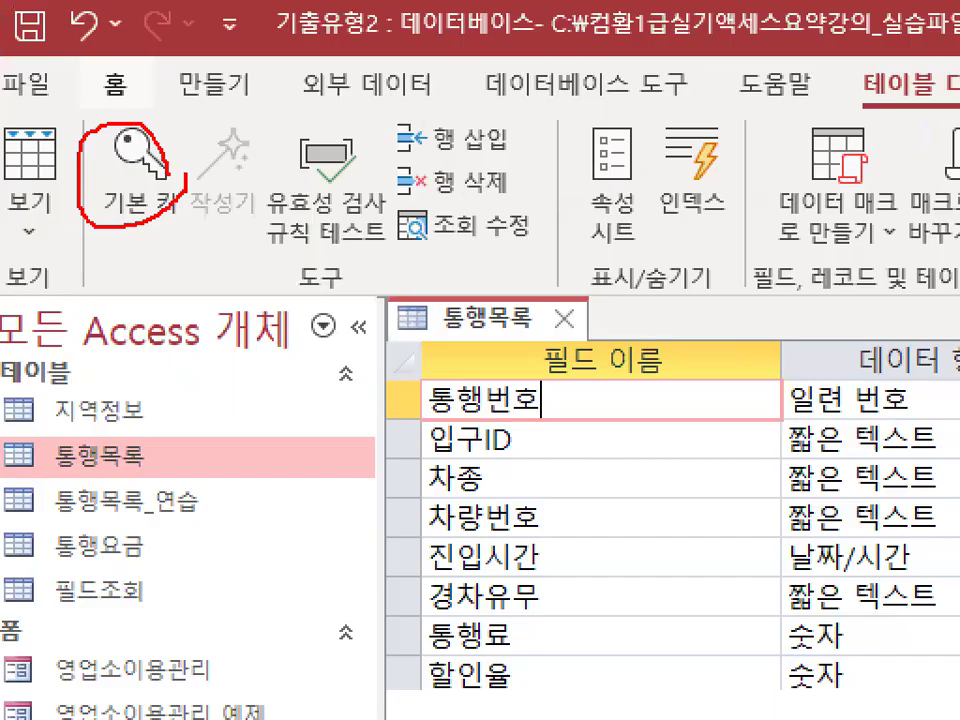
{"action": "left_click", "coordinate": [140, 165]}
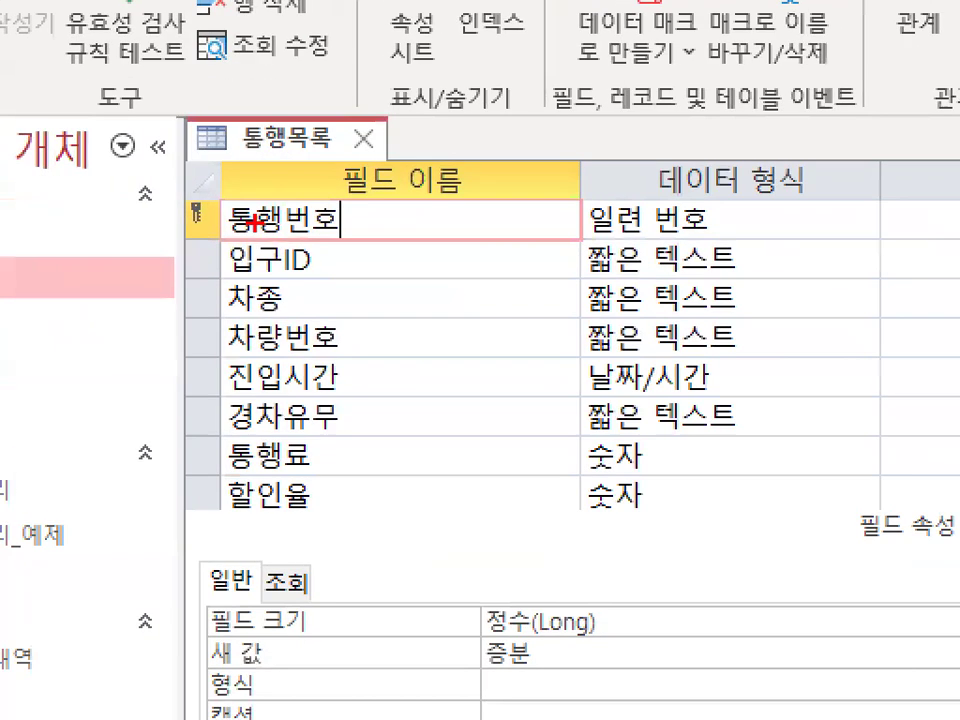
{"action": "mouse_move", "coordinate": [232, 224]}
{"action": "left_mouse_down"}
{"action": "mouse_move", "coordinate": [165, 236]}
{"action": "mouse_move", "coordinate": [220, 212]}
{"action": "mouse_move", "coordinate": [258, 217]}
{"action": "left_mouse_up"}
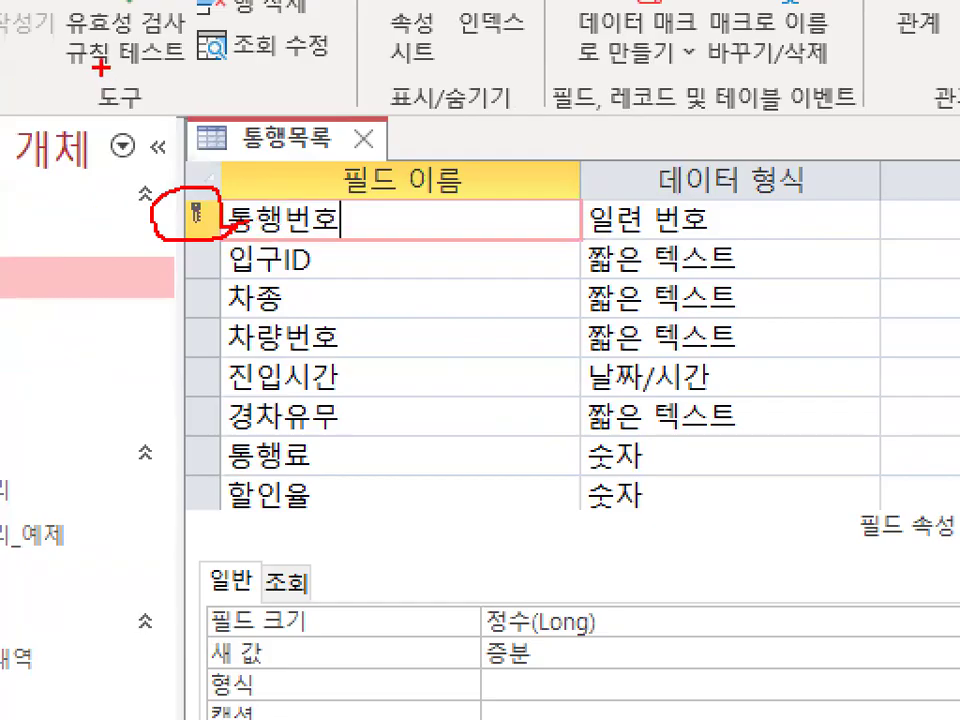
{"action": "key", "text": "Escape"}
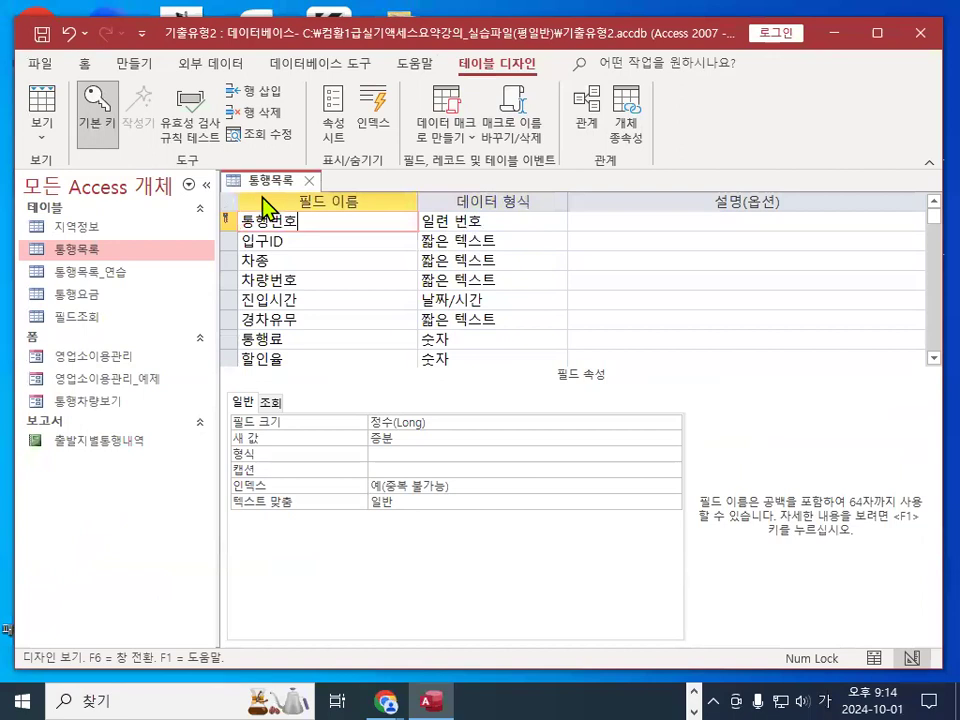
{"action": "left_click", "coordinate": [329, 282]}
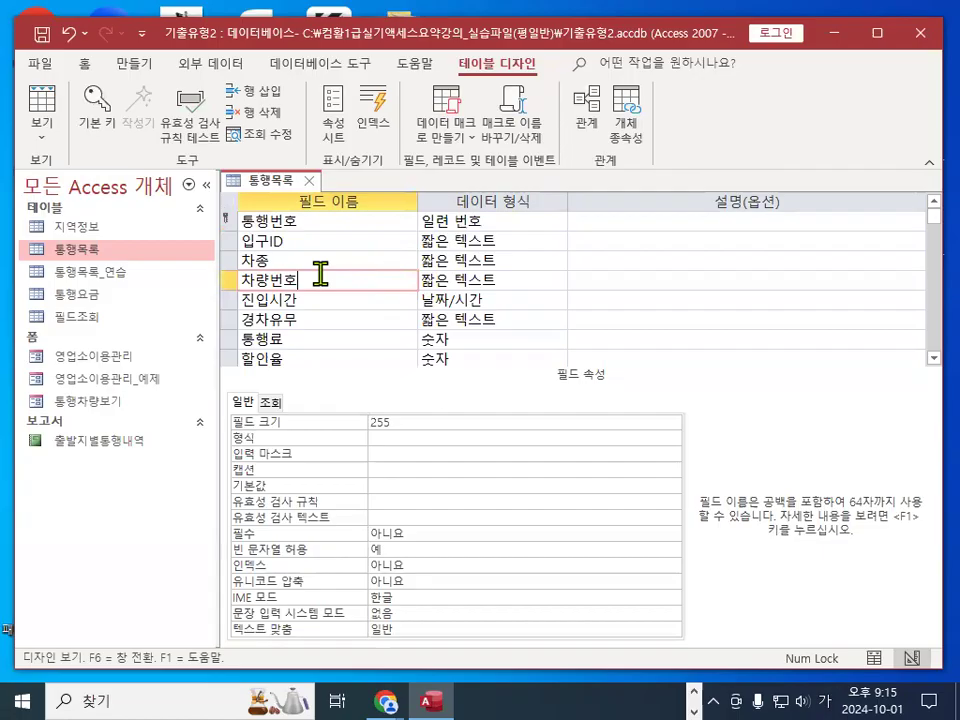
{"action": "mouse_move", "coordinate": [503, 215]}
{"action": "left_mouse_down"}
{"action": "mouse_move", "coordinate": [505, 240]}
{"action": "mouse_move", "coordinate": [588, 303]}
{"action": "left_mouse_up"}
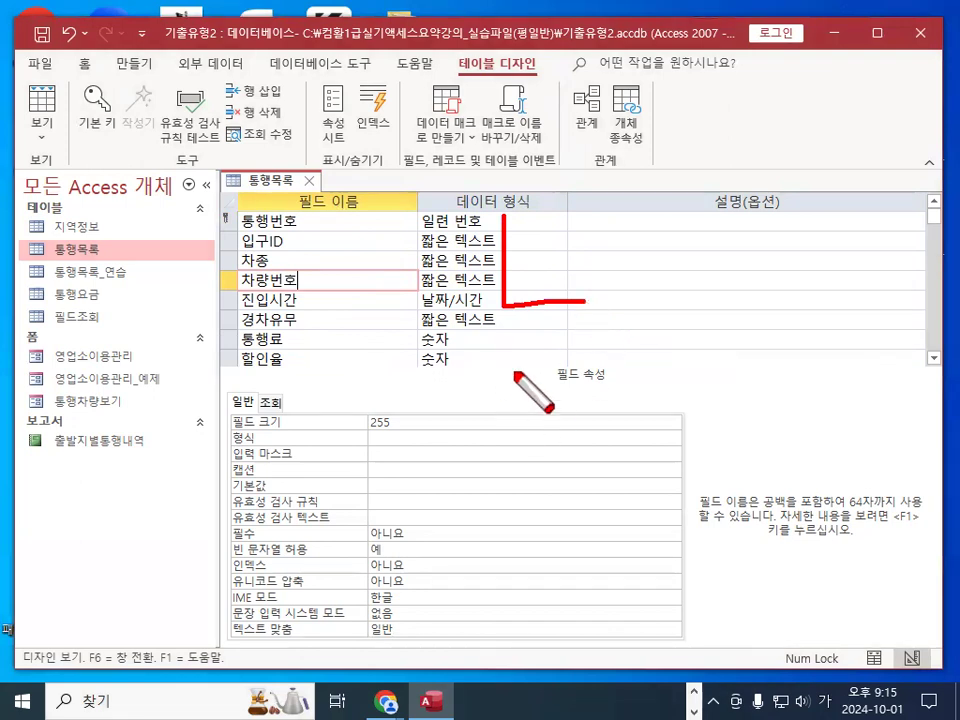
{"action": "left_click_drag", "start_coordinate": [512, 376], "coordinate": [508, 387]}
{"action": "key", "text": "Escape"}
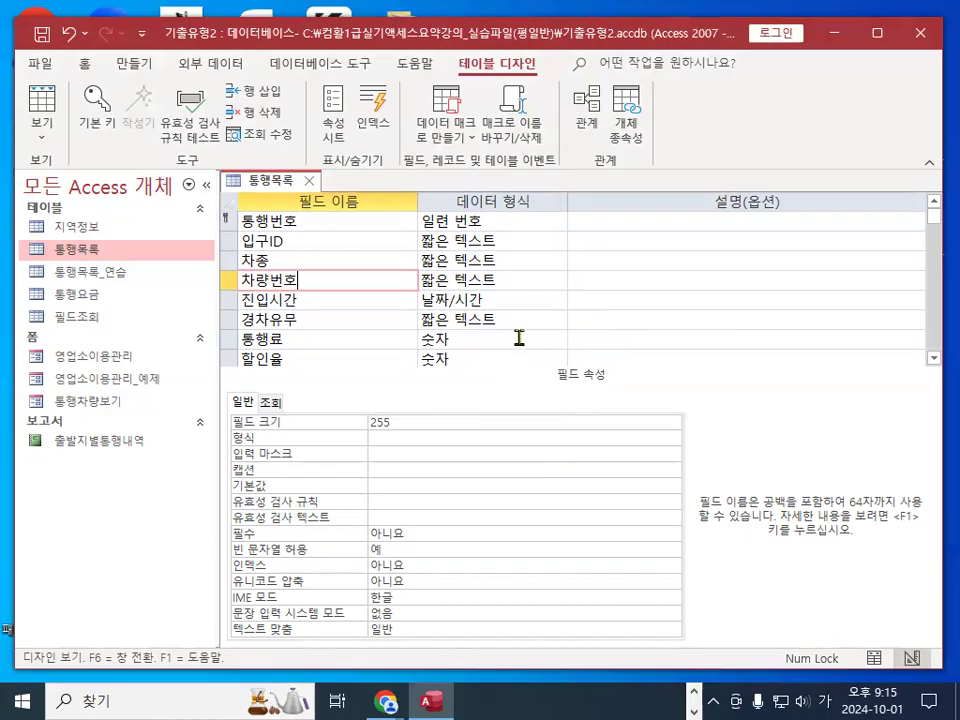
{"action": "key", "text": "ctrl+2"}
{"action": "mouse_move", "coordinate": [424, 214]}
{"action": "left_mouse_down"}
{"action": "mouse_move", "coordinate": [441, 311]}
{"action": "mouse_move", "coordinate": [463, 245]}
{"action": "mouse_move", "coordinate": [548, 250]}
{"action": "mouse_move", "coordinate": [502, 232]}
{"action": "left_mouse_up"}
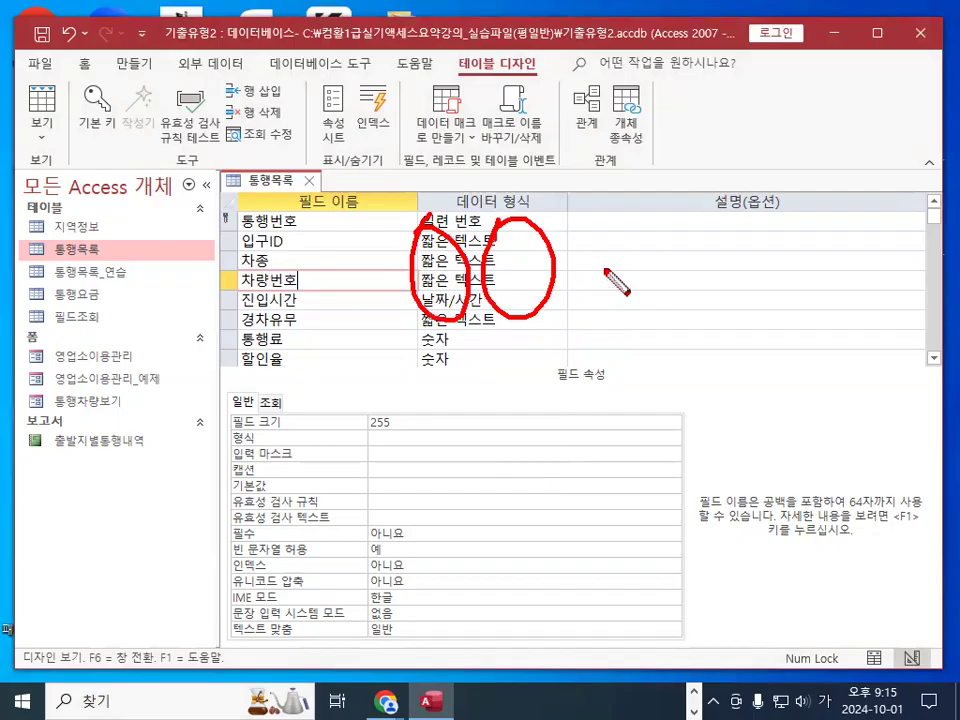
{"action": "mouse_move", "coordinate": [581, 208]}
{"action": "left_mouse_down"}
{"action": "mouse_move", "coordinate": [582, 318]}
{"action": "mouse_move", "coordinate": [639, 314]}
{"action": "left_mouse_up"}
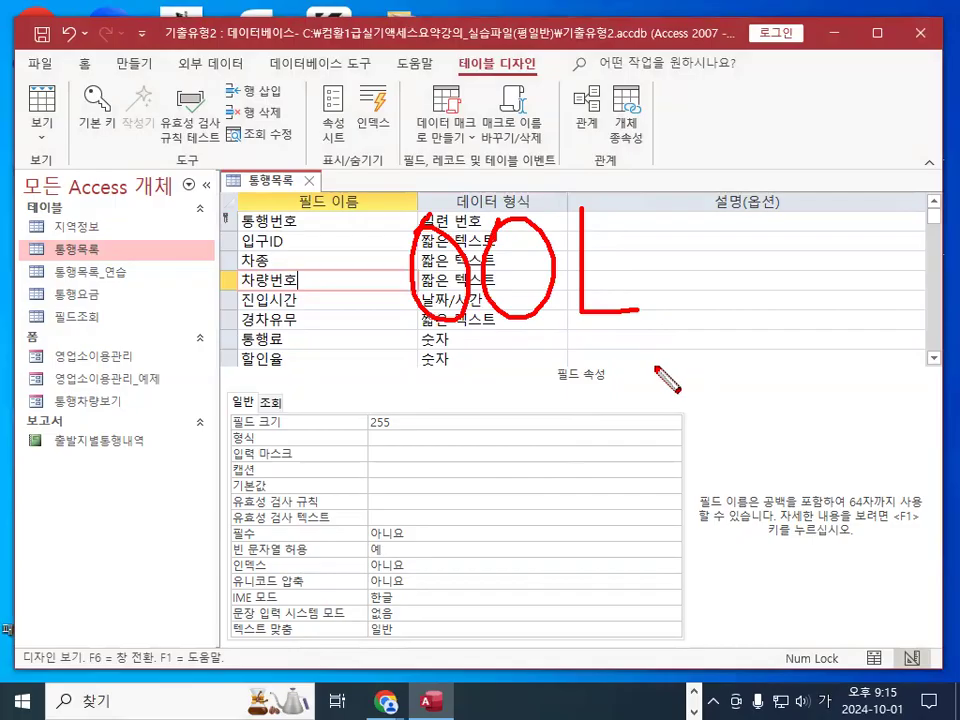
{"action": "mouse_move", "coordinate": [660, 228]}
{"action": "left_mouse_down"}
{"action": "mouse_move", "coordinate": [690, 264]}
{"action": "mouse_move", "coordinate": [667, 229]}
{"action": "mouse_move", "coordinate": [731, 236]}
{"action": "mouse_move", "coordinate": [765, 302]}
{"action": "mouse_move", "coordinate": [795, 290]}
{"action": "mouse_move", "coordinate": [818, 233]}
{"action": "left_mouse_up"}
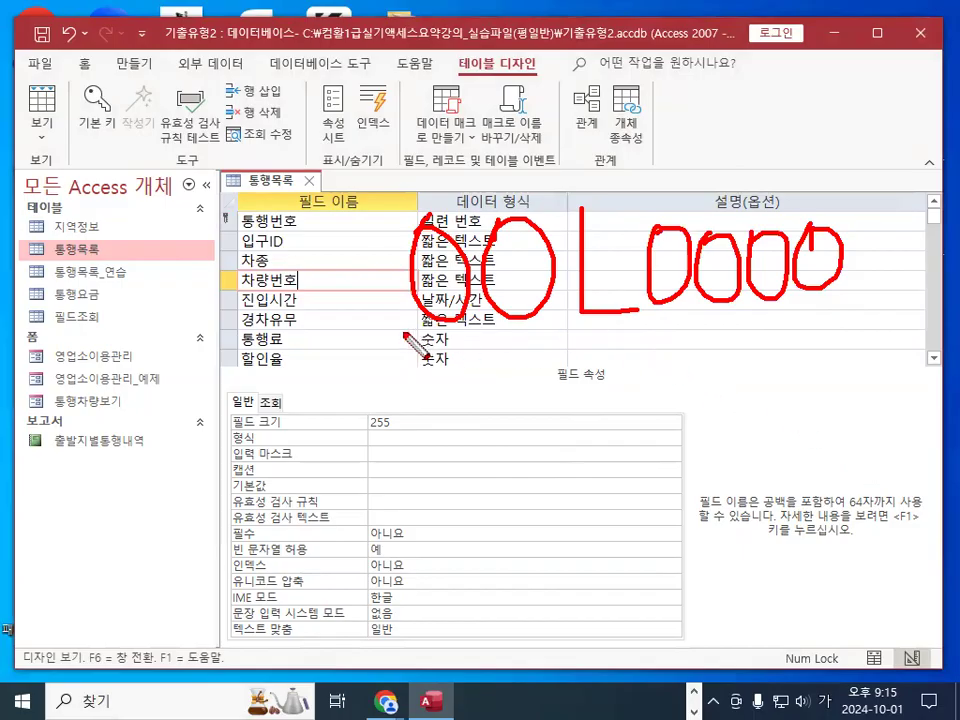
{"action": "left_click_drag", "start_coordinate": [400, 331], "coordinate": [489, 336]}
{"action": "left_click_drag", "start_coordinate": [563, 341], "coordinate": [614, 341]}
{"action": "left_click_drag", "start_coordinate": [663, 335], "coordinate": [828, 332]}
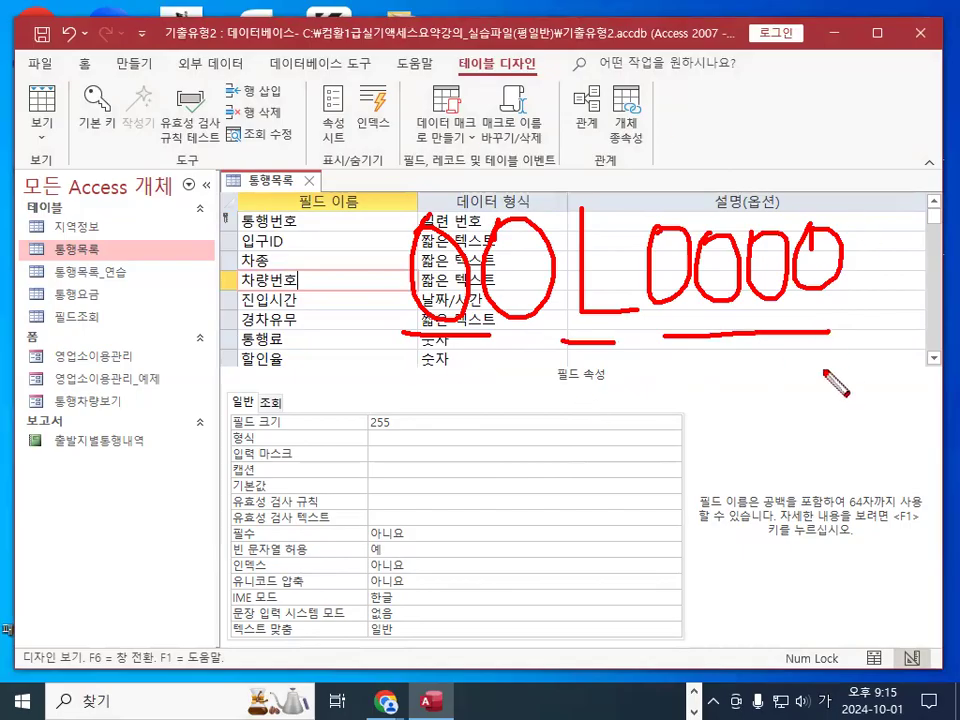
{"action": "key", "text": "Escape"}
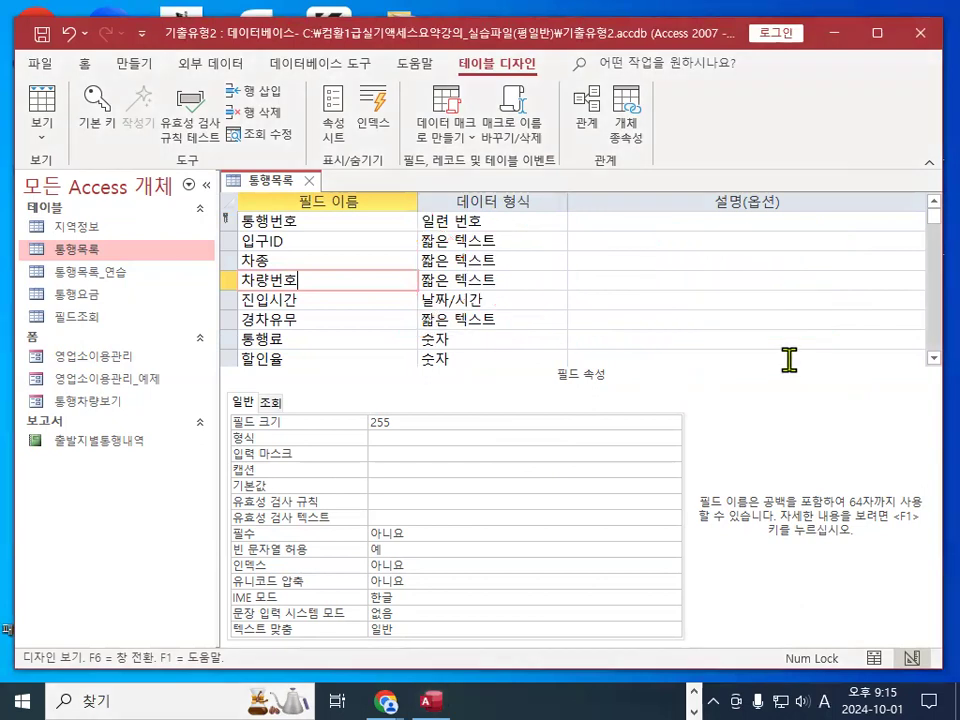
Set the input mask of the 차량번호 field to 00L0000
{"action": "left_click", "coordinate": [375, 453]}
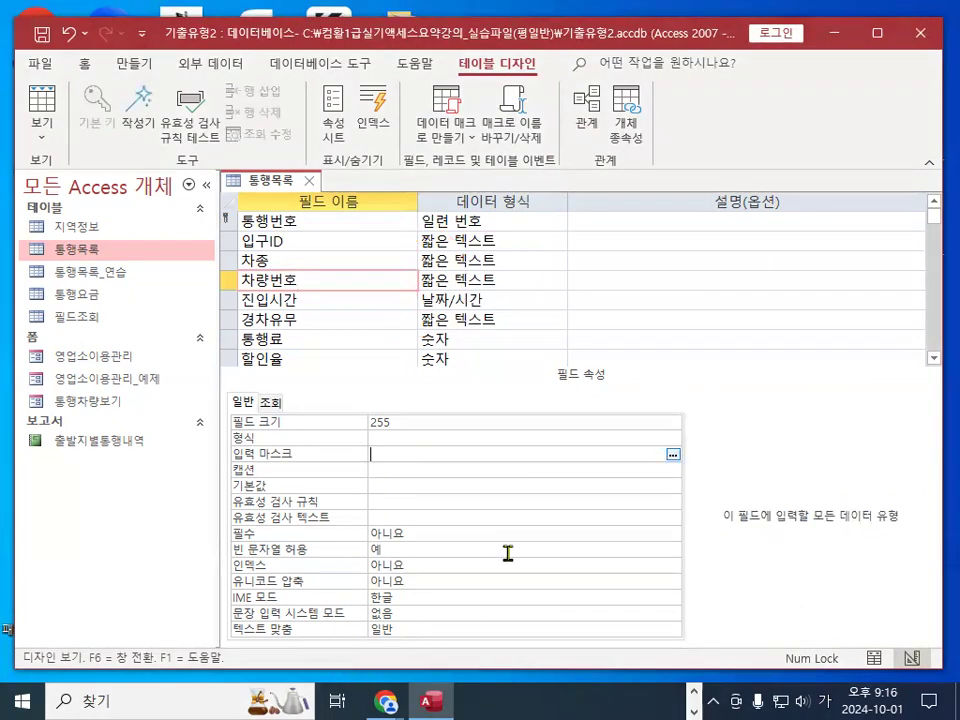
{"action": "key", "text": "Hangul"}
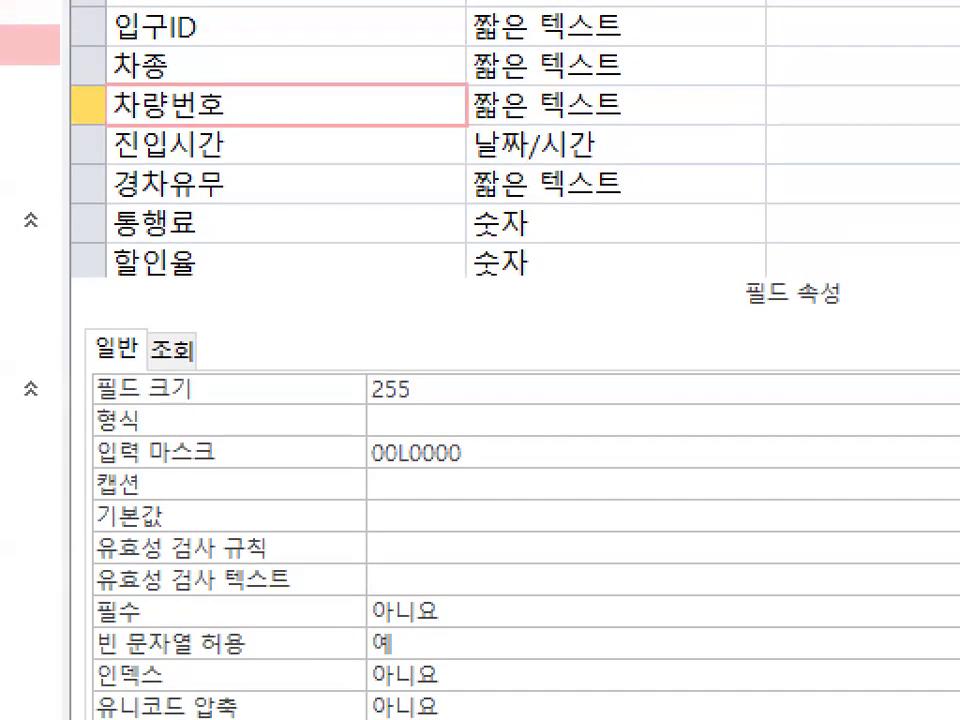
{"action": "left_click_drag", "start_coordinate": [339, 483], "coordinate": [502, 484]}
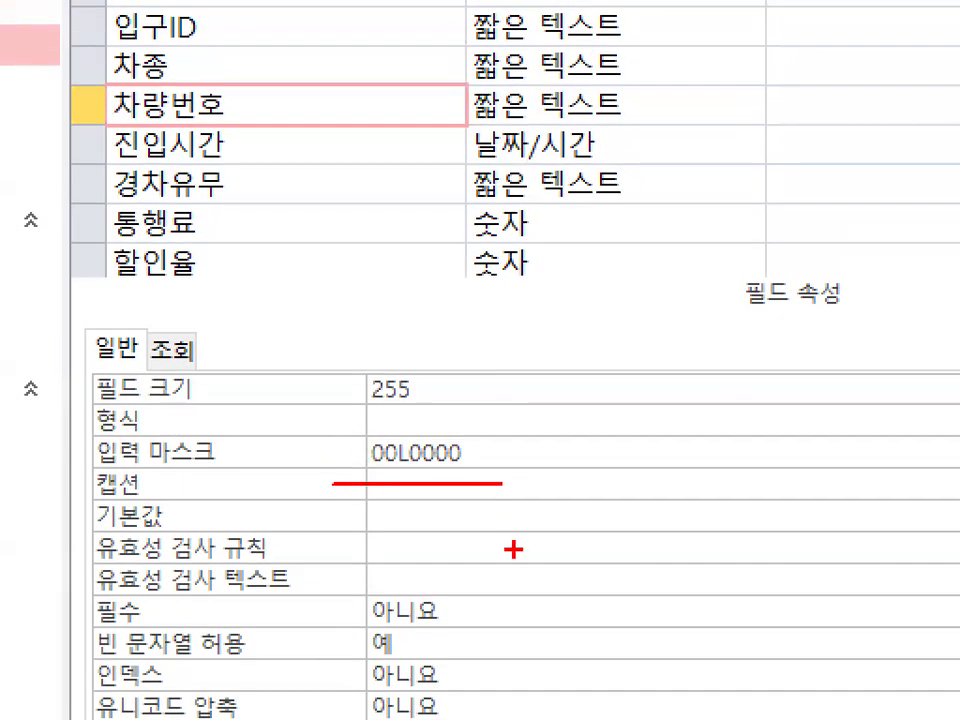
{"action": "key", "text": "Escape"}
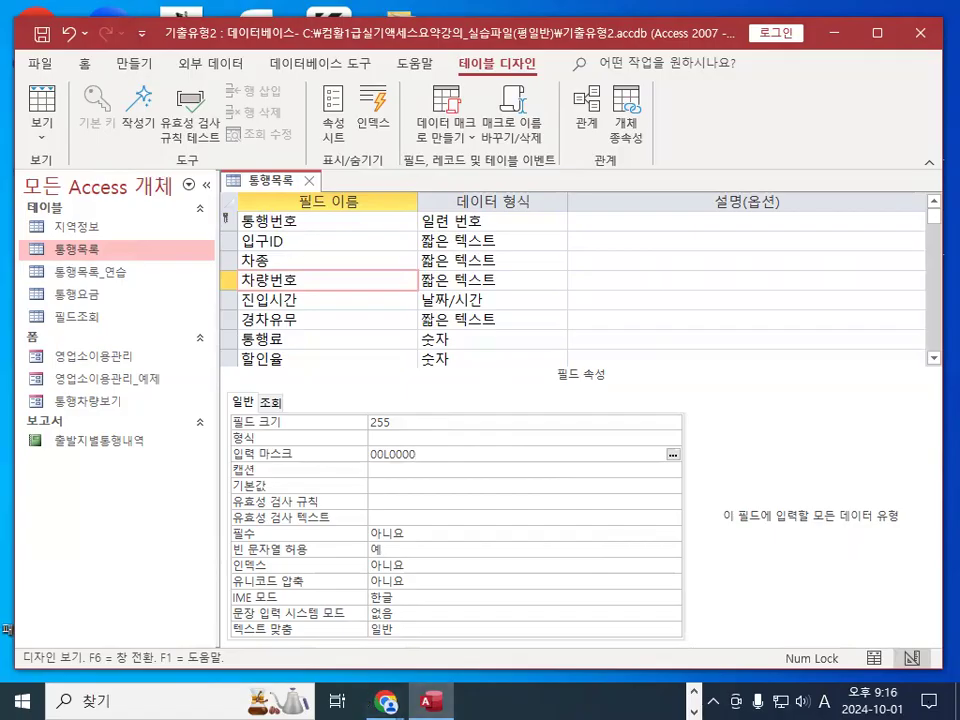
Switch to the Notepad lesson notes and insert blank lines below the 숫자(필수), 문자(필수) line of the 2번문항 section
{"action": "key", "text": "alt+Tab"}
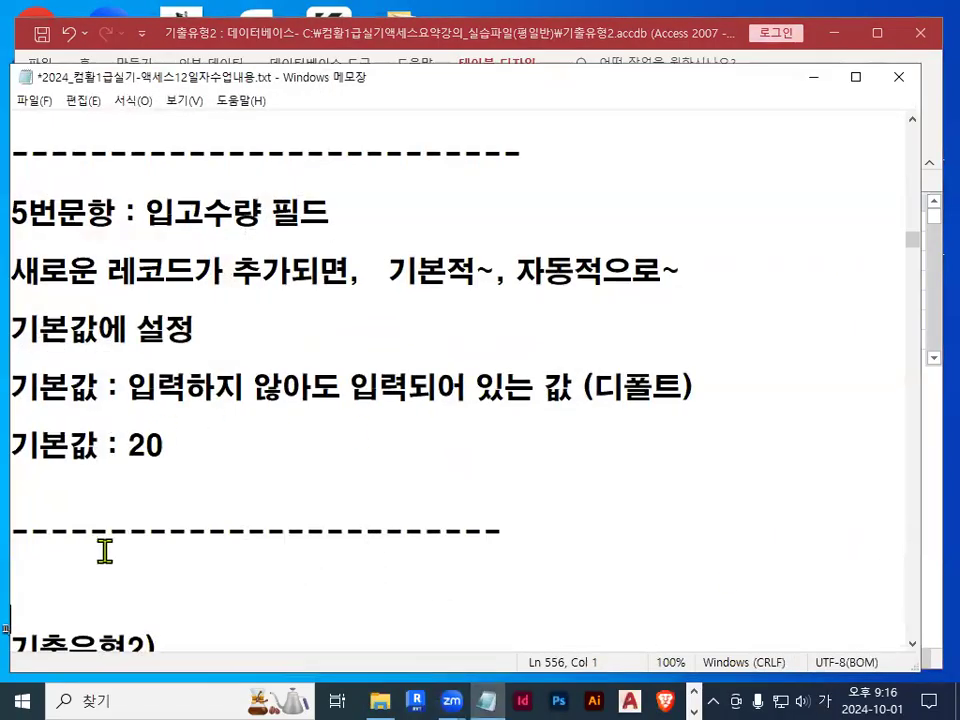
{"action": "scroll", "coordinate": [111, 543], "scroll_direction": "down", "scroll_amount": 1}
{"action": "scroll", "coordinate": [111, 543], "scroll_direction": "down", "scroll_amount": 7}
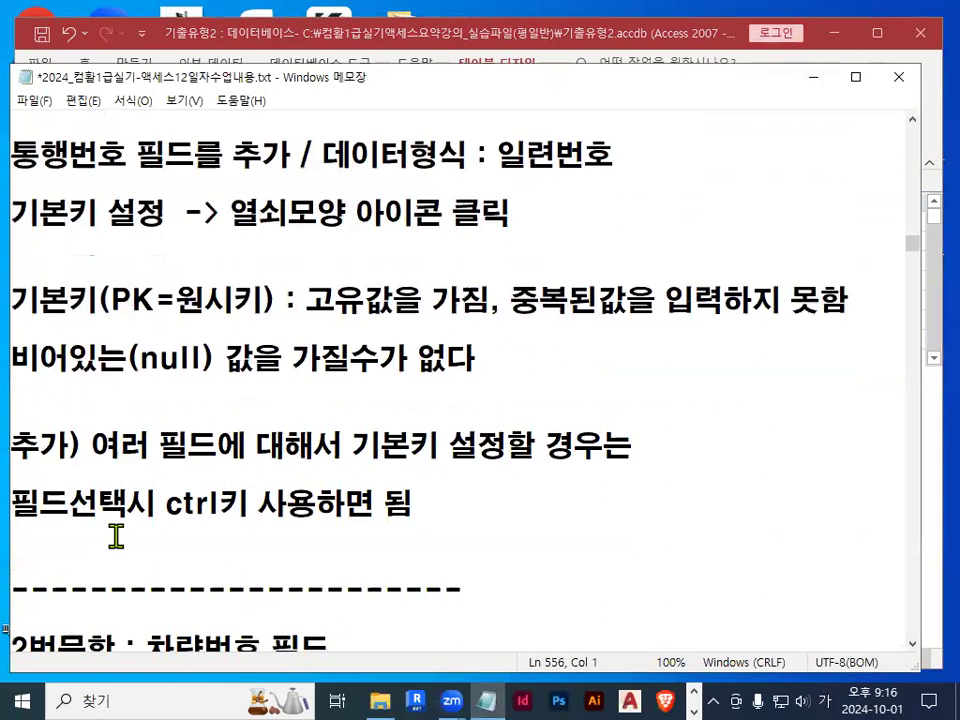
{"action": "scroll", "coordinate": [116, 535], "scroll_direction": "down", "scroll_amount": 1}
{"action": "left_click", "coordinate": [114, 557]}
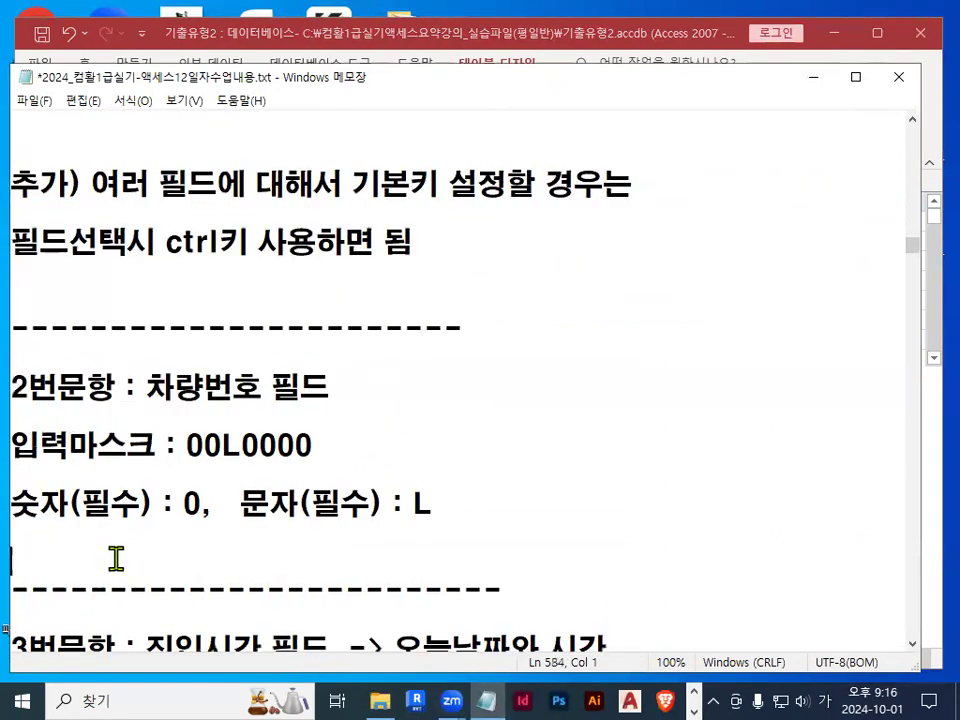
{"action": "key", "text": "Return"}
{"action": "key", "text": "Return"}
{"action": "key", "text": "Return"}
{"action": "key", "text": "Up"}
{"action": "key", "text": "Up"}
Write the line "추가기출유형) 전화번호 필드에 대해서 입력마스크" under the 2번문항 notes and start a new line below it
{"action": "type", "text": "추가"}
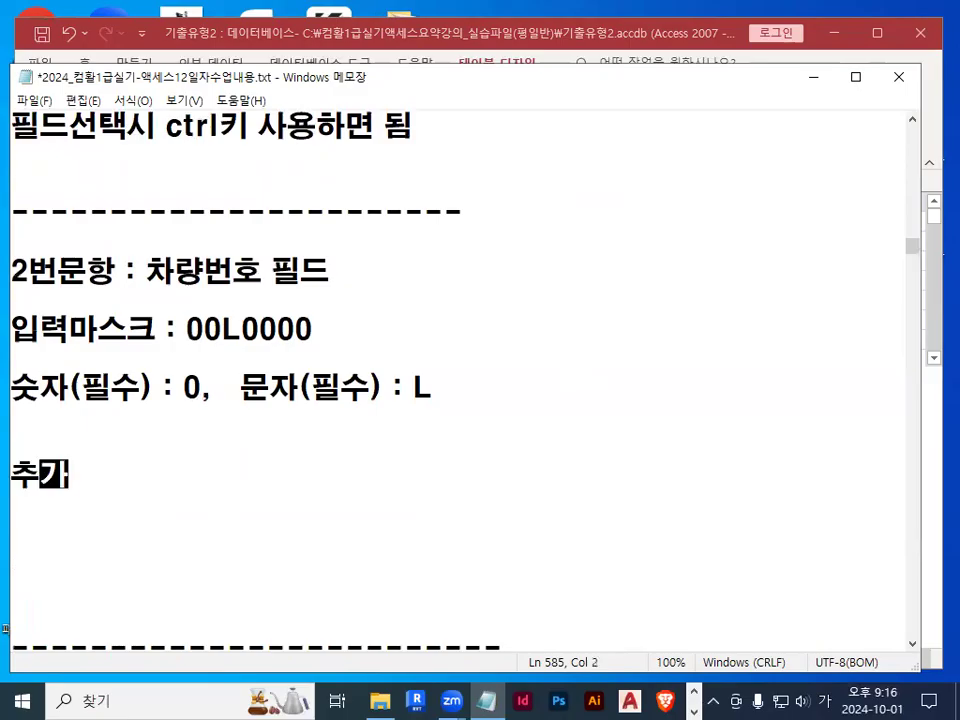
{"action": "type", "text": "기출유형) "}
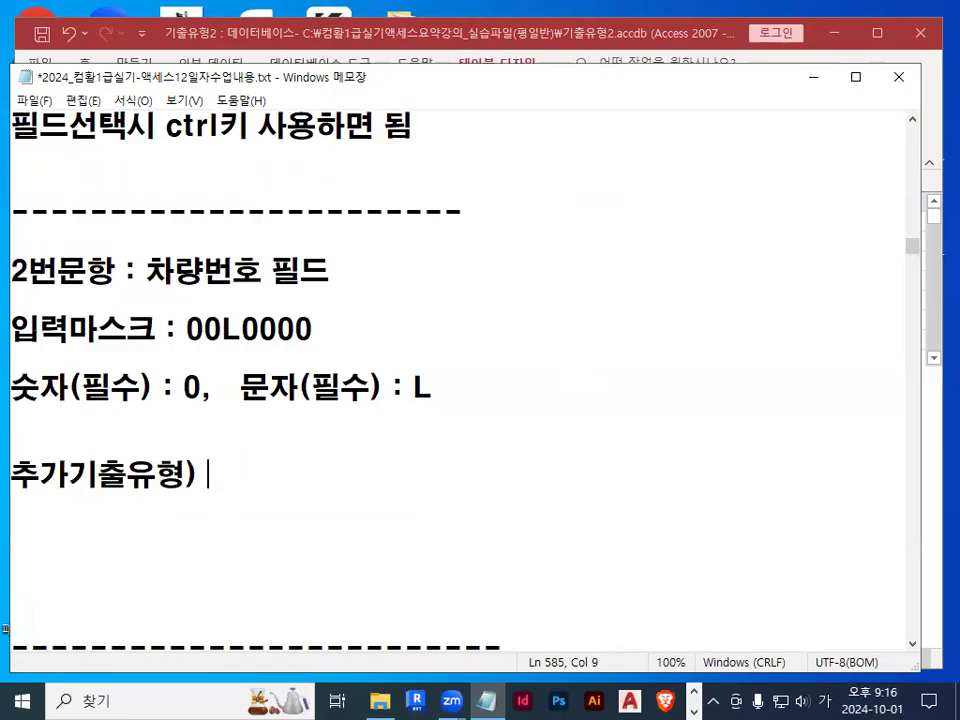
{"action": "type", "text": "전화번호 "}
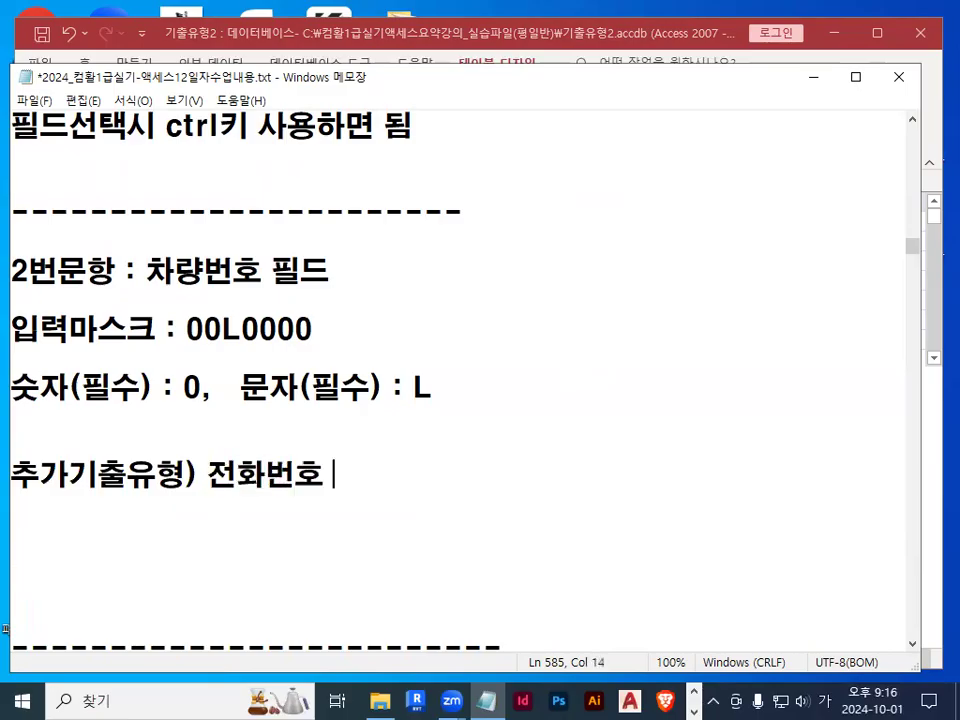
{"action": "type", "text": "ㅍ필드에 대해서 "}
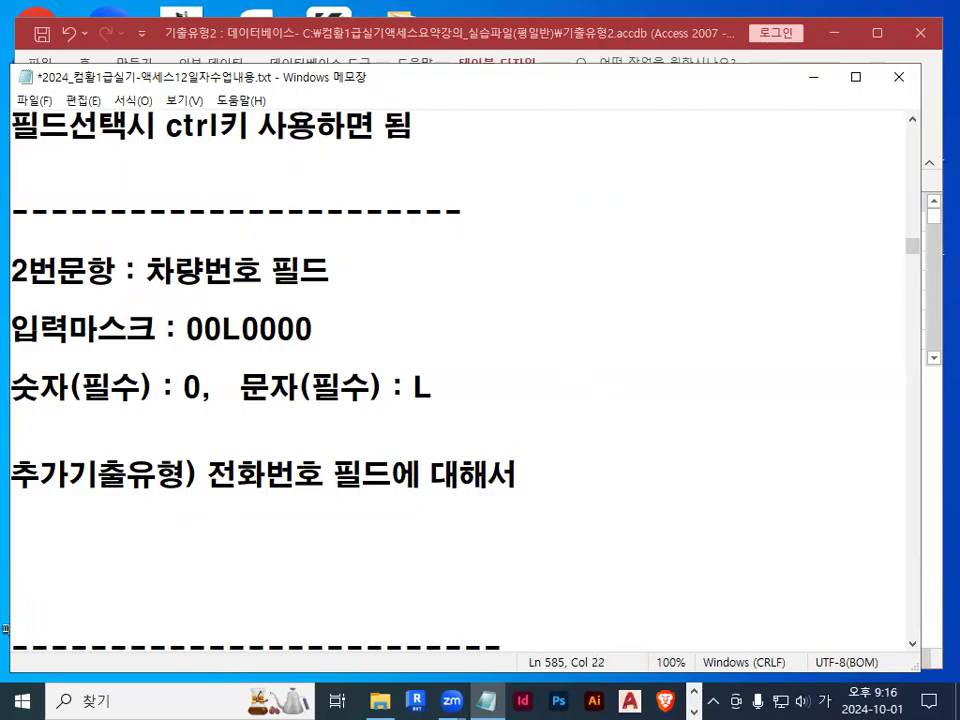
{"action": "type", "text": "입력마스크"}
{"action": "key", "text": "Return"}
{"action": "key", "text": "Return"}
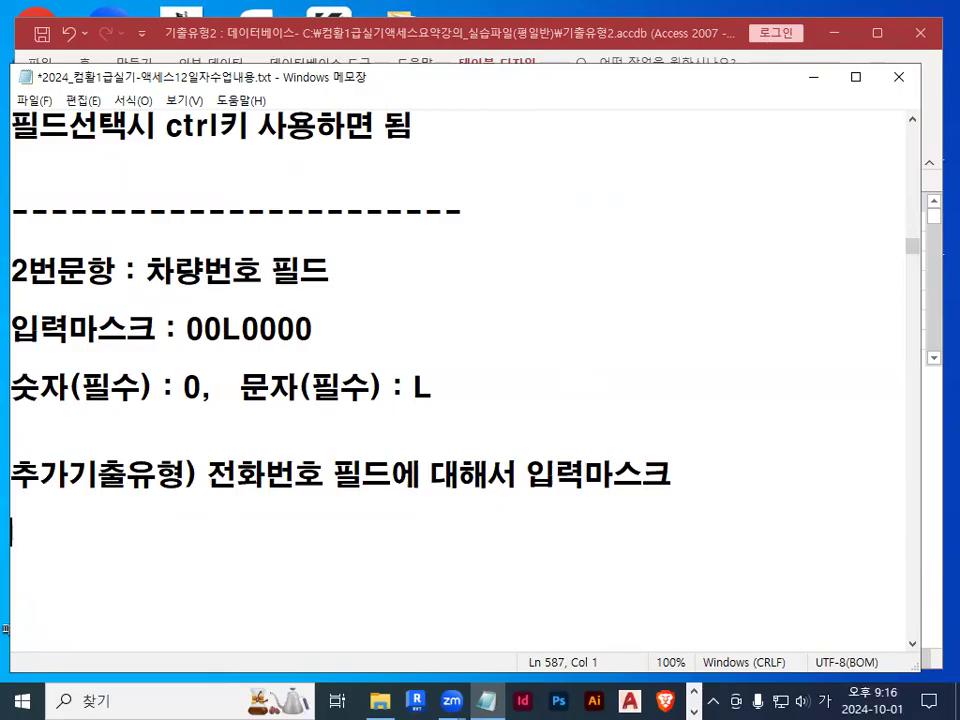
Write a sample phone number in the 3-3-4 digit format under the 전화번호 input mask heading and start a new line below it
{"action": "type", "text": "010"}
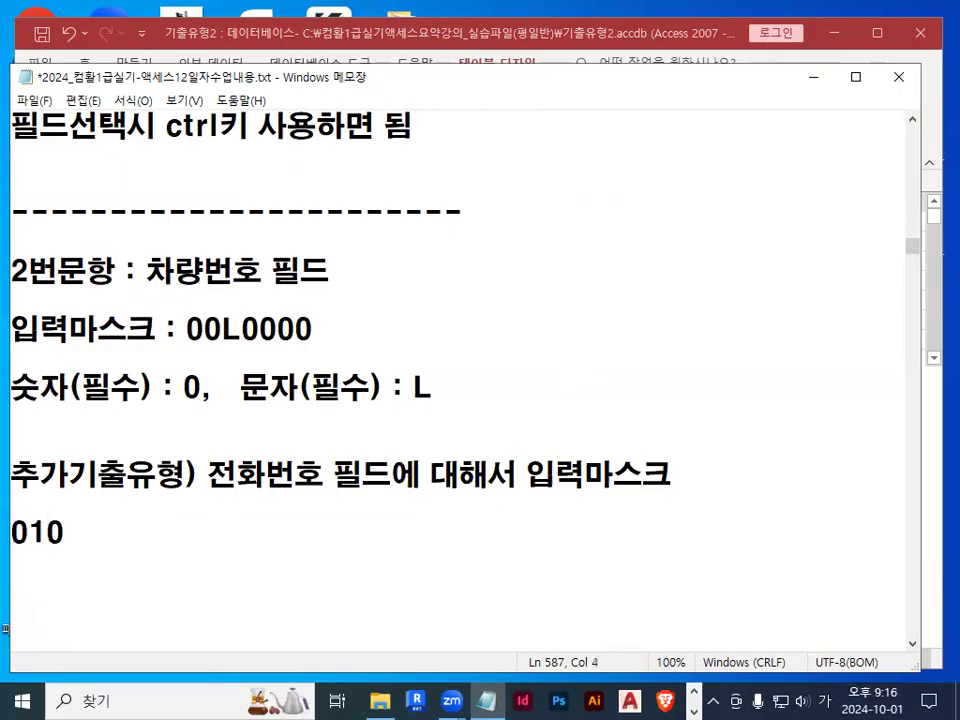
{"action": "type", "text": "-123-"}
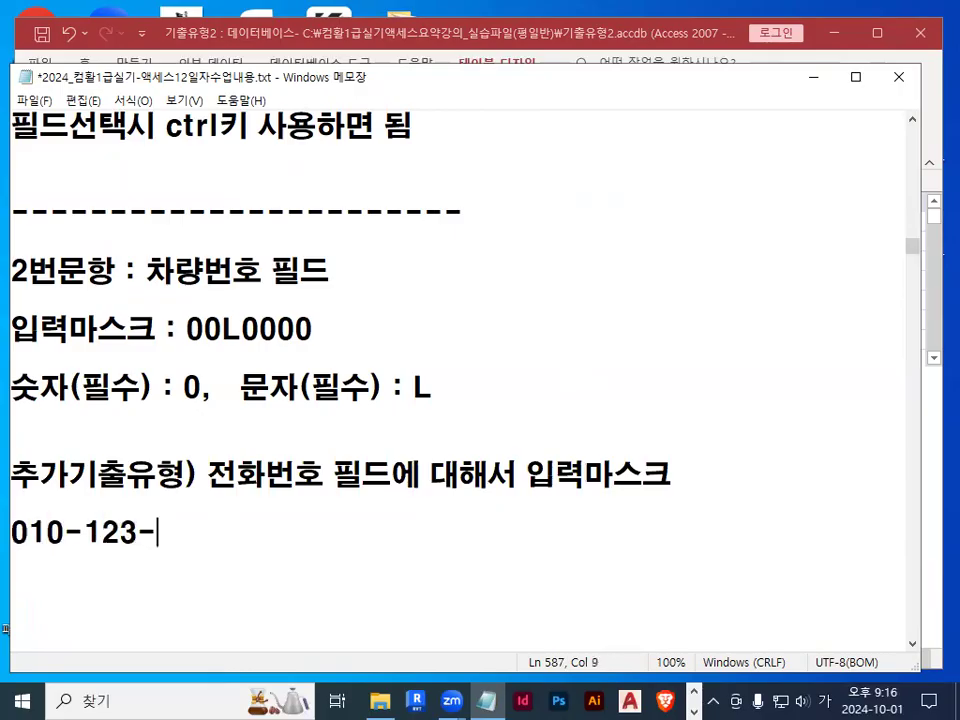
{"action": "type", "text": "4567"}
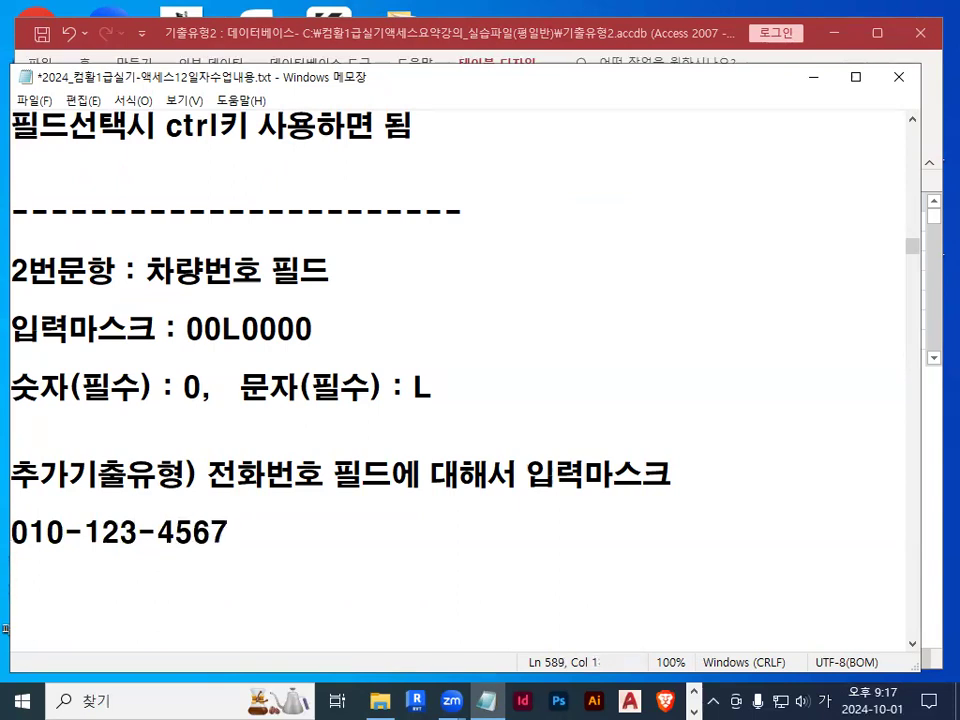
Begin the condition line below the sample phone number with "010 항상 표시하되,"
{"action": "type", "text": "01"}
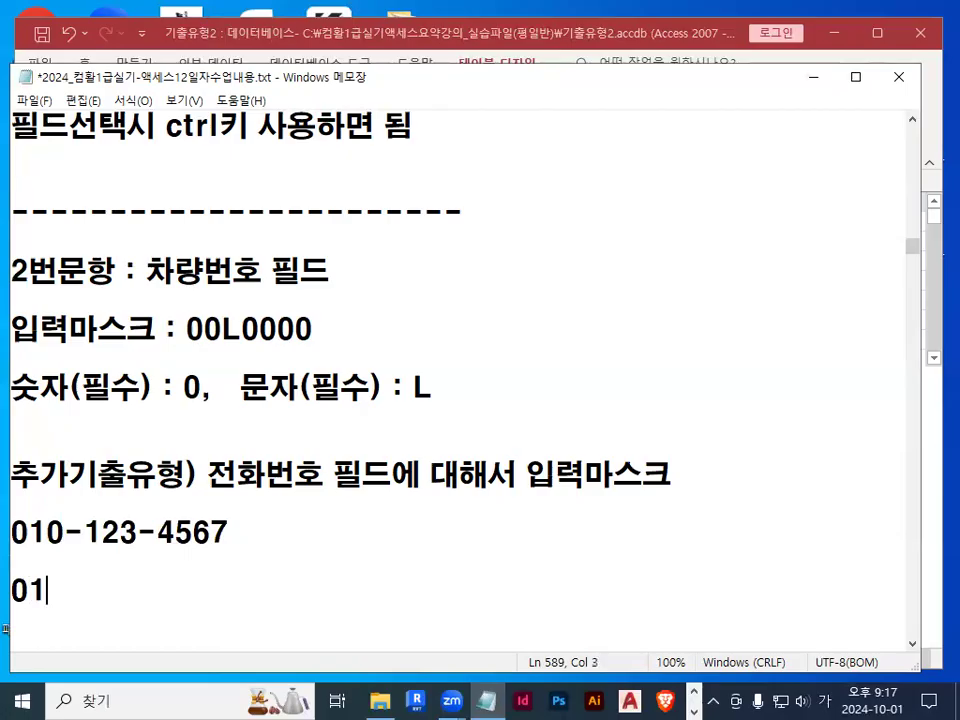
{"action": "type", "text": "0 gkd"}
{"action": "key", "text": "BackSpace"}
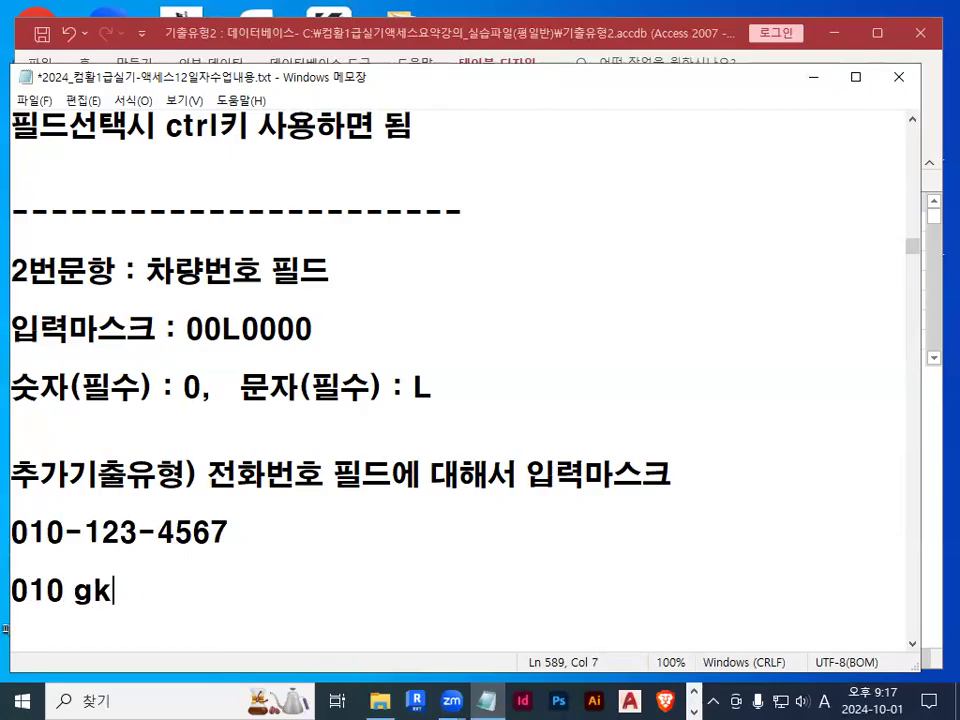
{"action": "key", "text": "BackSpace"}
{"action": "key", "text": "BackSpace"}
{"action": "key", "text": "Hangul"}
{"action": "type", "text": "항상"}
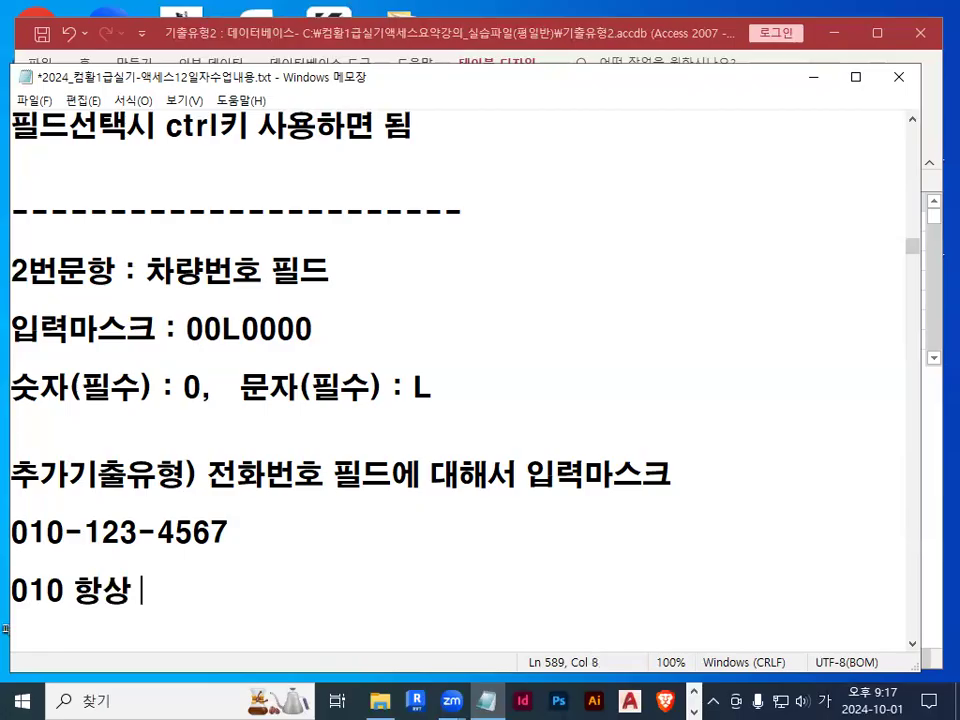
{"action": "type", "text": "출ㄷ"}
{"action": "key", "text": "BackSpace"}
{"action": "key", "text": "BackSpace"}
{"action": "key", "text": "BackSpace"}
{"action": "type", "text": "뭇시하되,"}
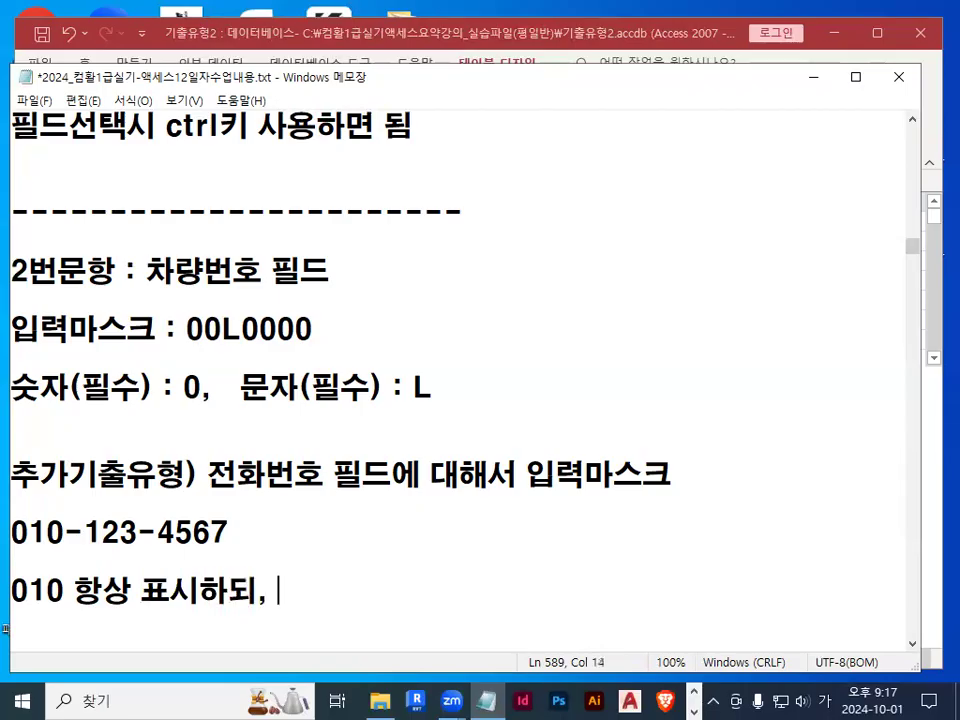
Complete the condition line with "3자리-4자리 -> 숫자만 입력가능" and add blank lines below it
{"action": "type", "text": " 3자리-4"}
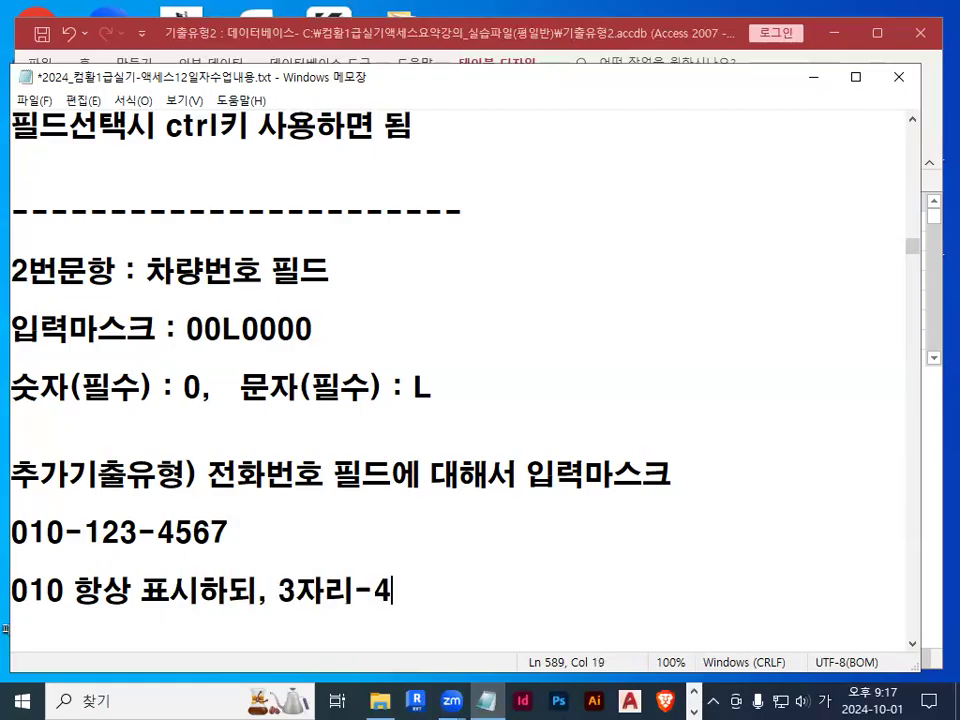
{"action": "type", "text": "자리 -> 숫"}
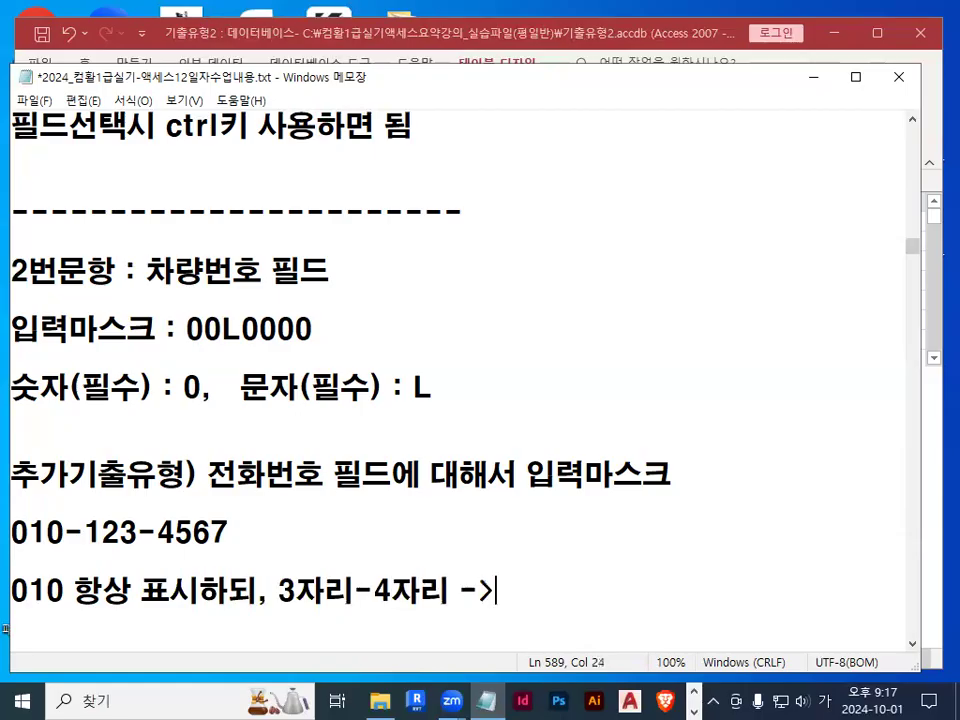
{"action": "type", "text": "자"}
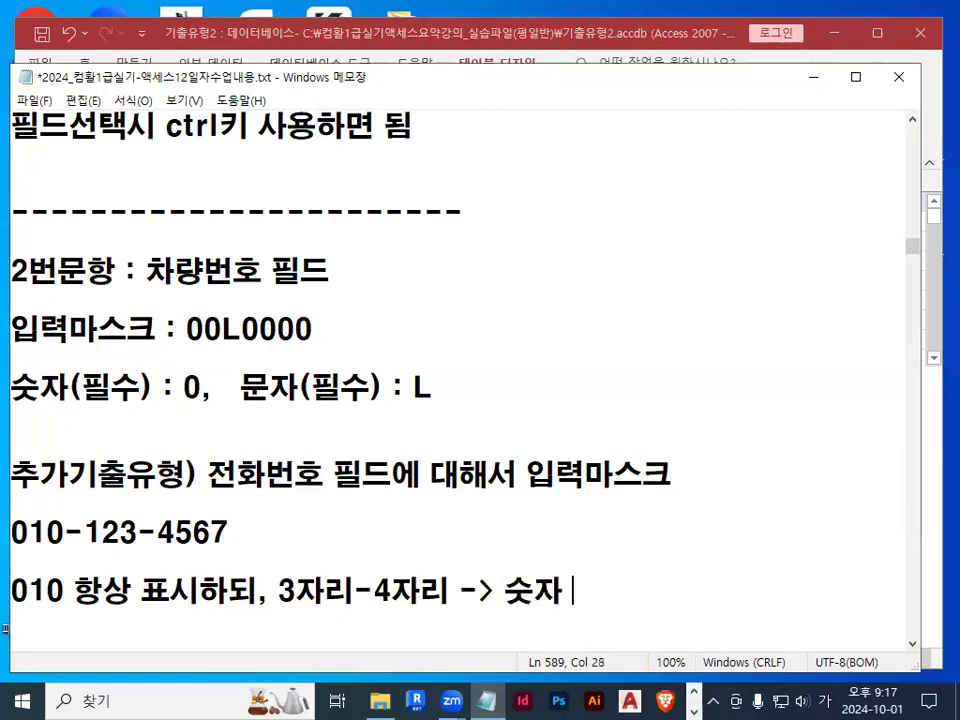
{"action": "key", "text": "BackSpace"}
{"action": "type", "text": "만 입력"}
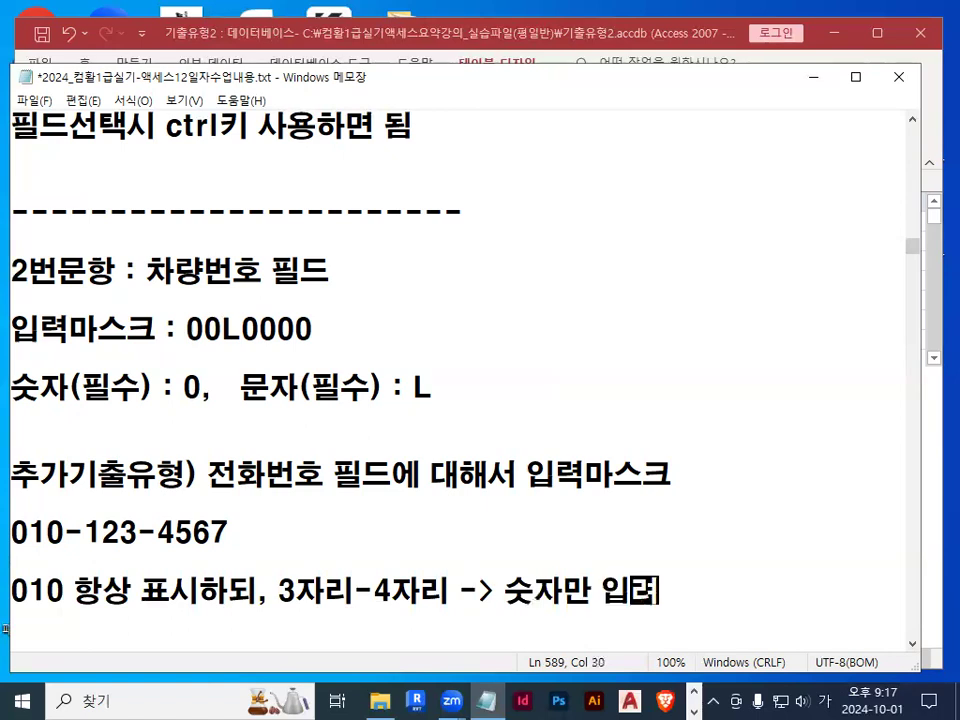
{"action": "type", "text": "간능"}
{"action": "key", "text": "Return"}
{"action": "key", "text": "Return"}
{"action": "key", "text": "Return"}
{"action": "key", "text": "Return"}
{"action": "key", "text": "Return"}
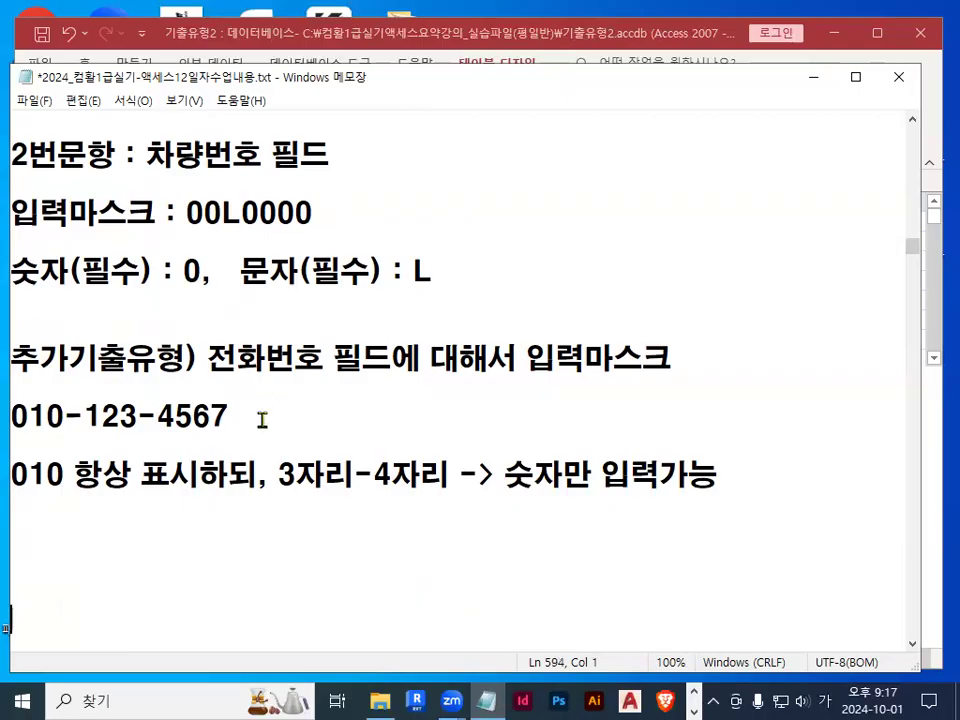
Highlight the 010 prefix of the sample phone number and the word 표시하 in the condition line to point them out
{"action": "left_click_drag", "start_coordinate": [12, 416], "coordinate": [58, 416]}
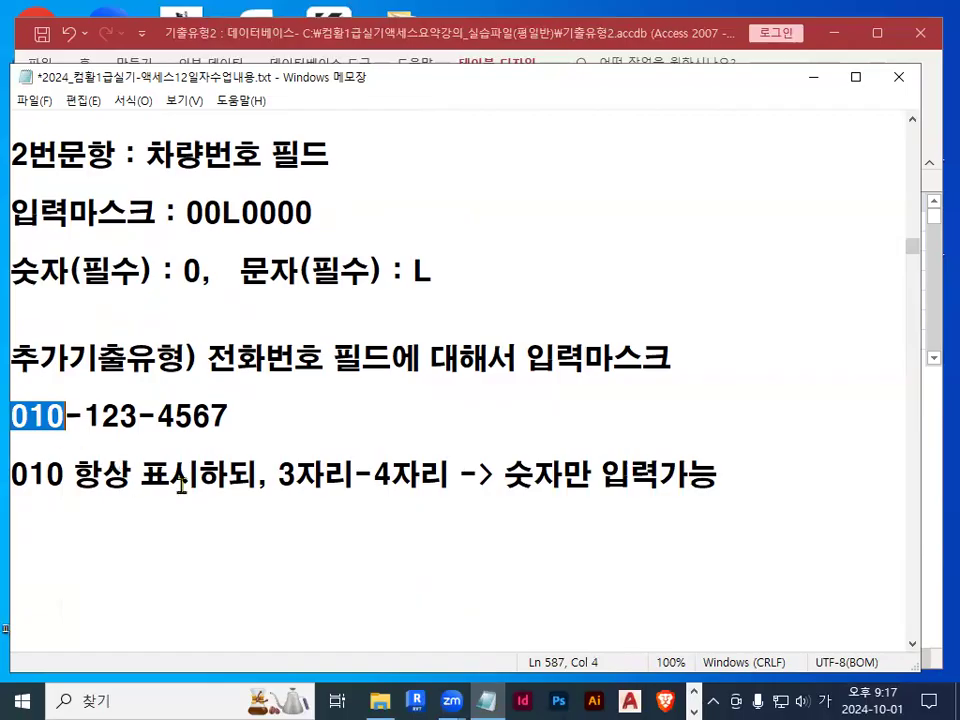
{"action": "left_click_drag", "start_coordinate": [141, 478], "coordinate": [236, 478]}
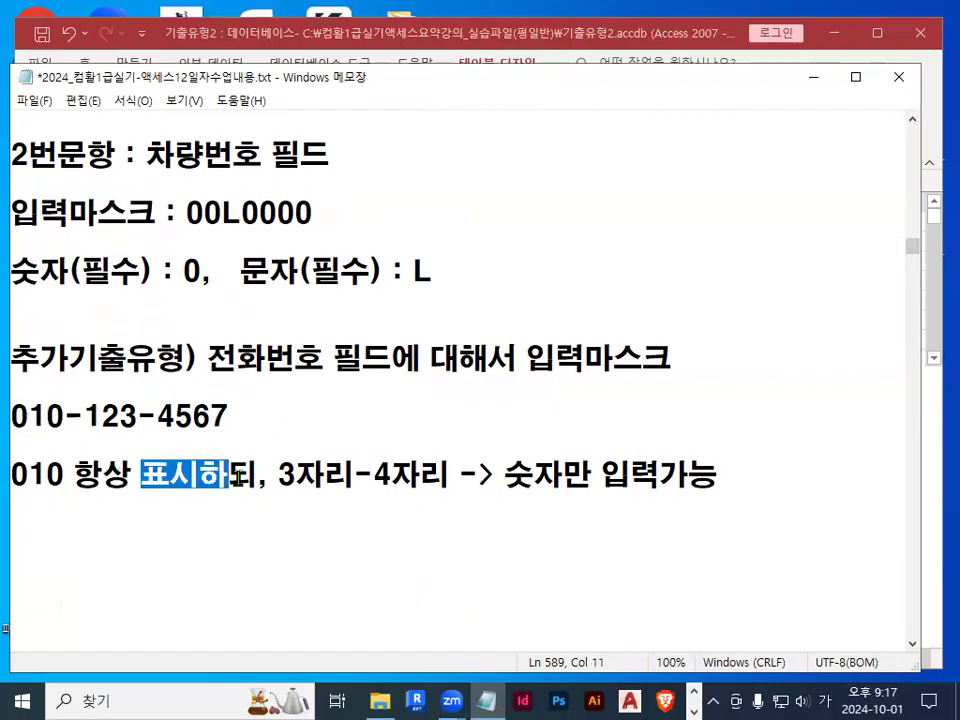
{"action": "left_click_drag", "start_coordinate": [12, 416], "coordinate": [62, 416]}
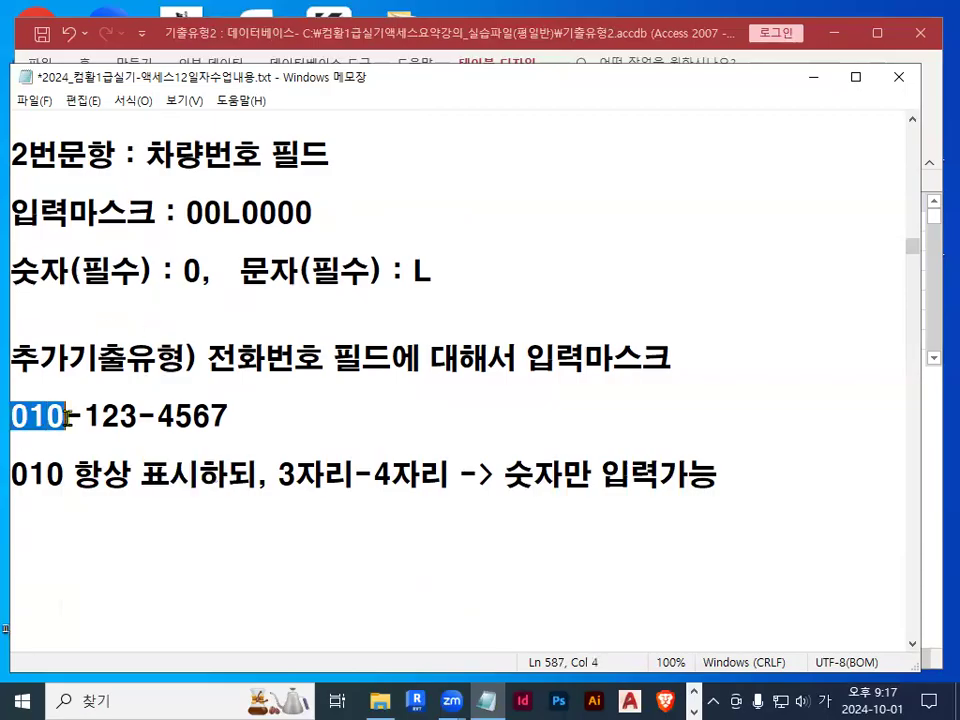
Copy the "입력마스크 :" label from the 2번문항 notes to the line below the condition
{"action": "left_click_drag", "start_coordinate": [12, 212], "coordinate": [178, 212]}
{"action": "key", "text": "ctrl+c"}
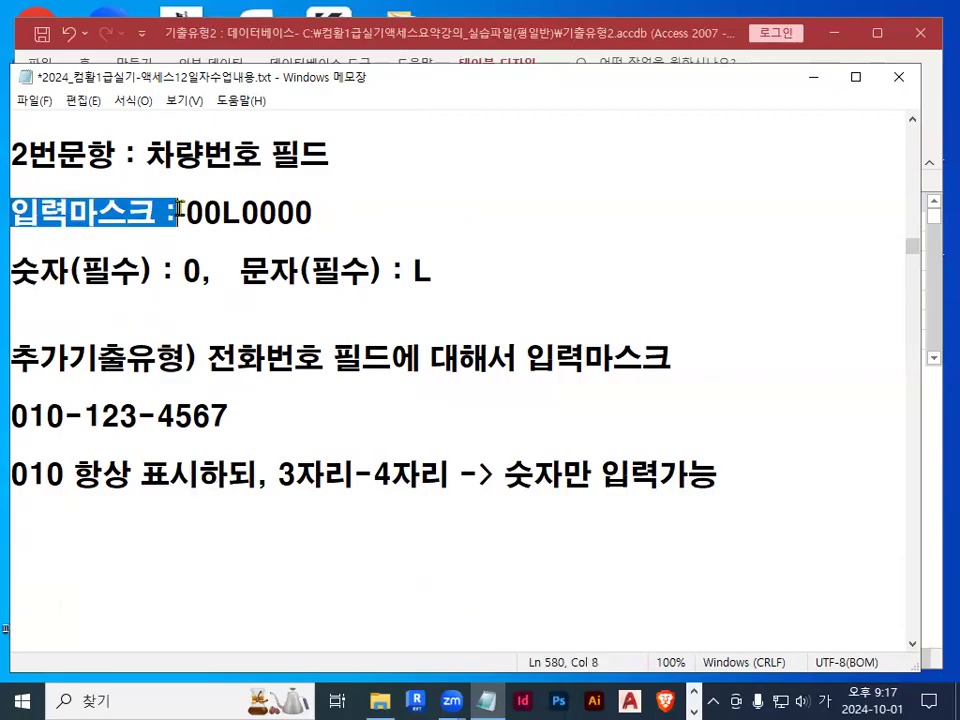
{"action": "left_click", "coordinate": [72, 525]}
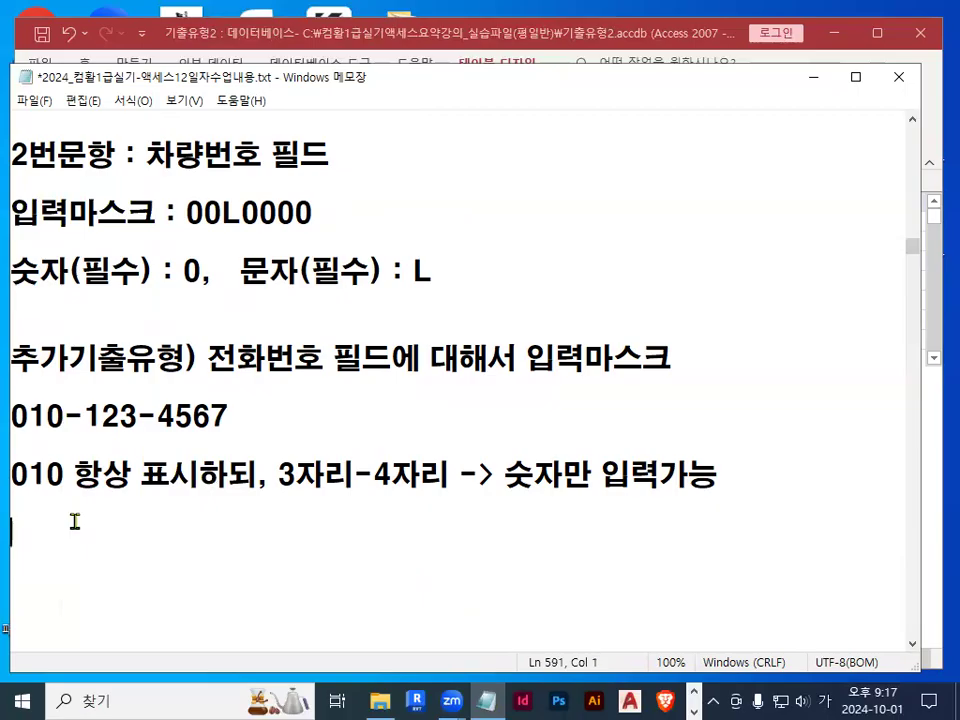
{"action": "key", "text": "ctrl+v"}
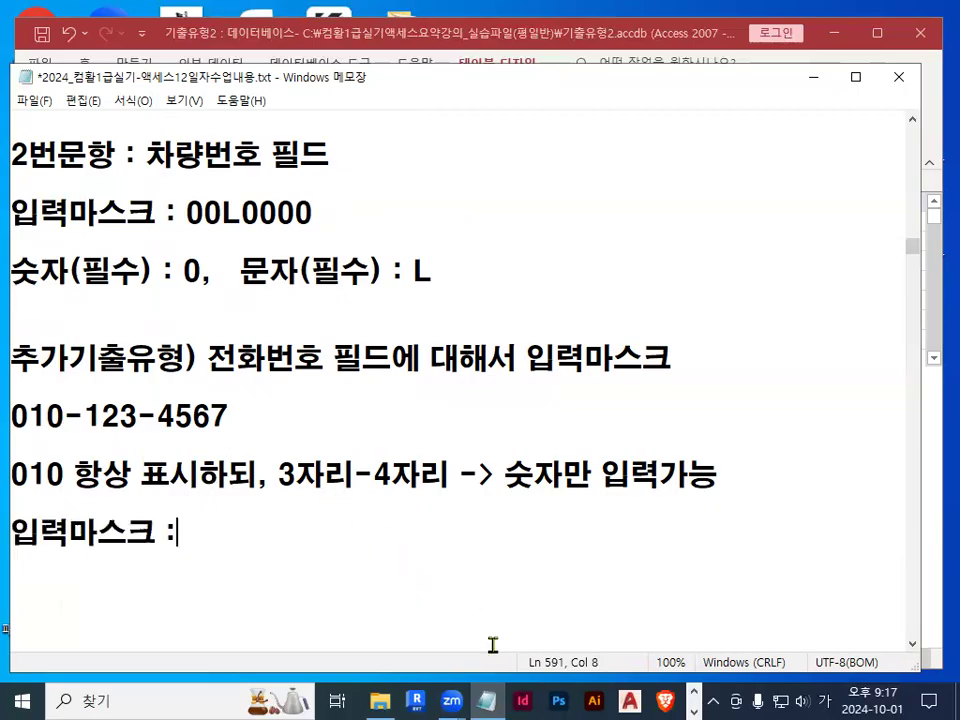
Add the mask "010"-000-0000 after the new 입력마스크 label, keeping the quotation marks around 010
{"action": "type", "text": "\"010\""}
{"action": "key", "text": "Left"}
{"action": "key", "text": "Left"}
{"action": "key", "text": "Left"}
{"action": "key", "text": "Left"}
{"action": "key", "text": "Right"}
{"action": "key", "text": "Right"}
{"action": "key", "text": "Right"}
{"action": "key", "text": "Right"}
{"action": "key", "text": "Right"}
{"action": "type", "text": "-"}
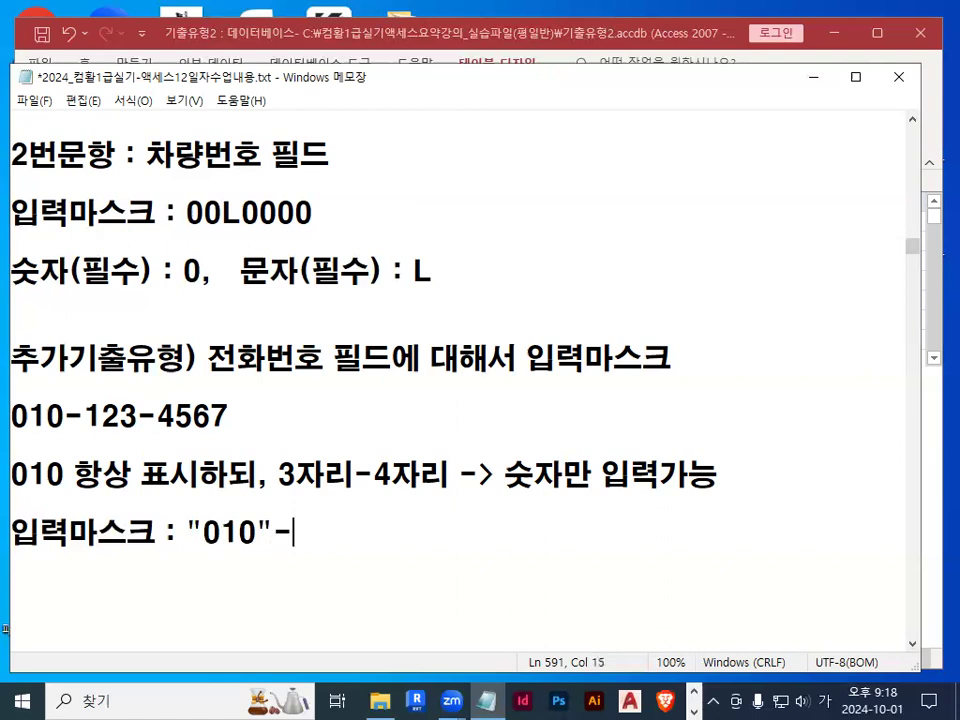
{"action": "type", "text": "000-0000"}
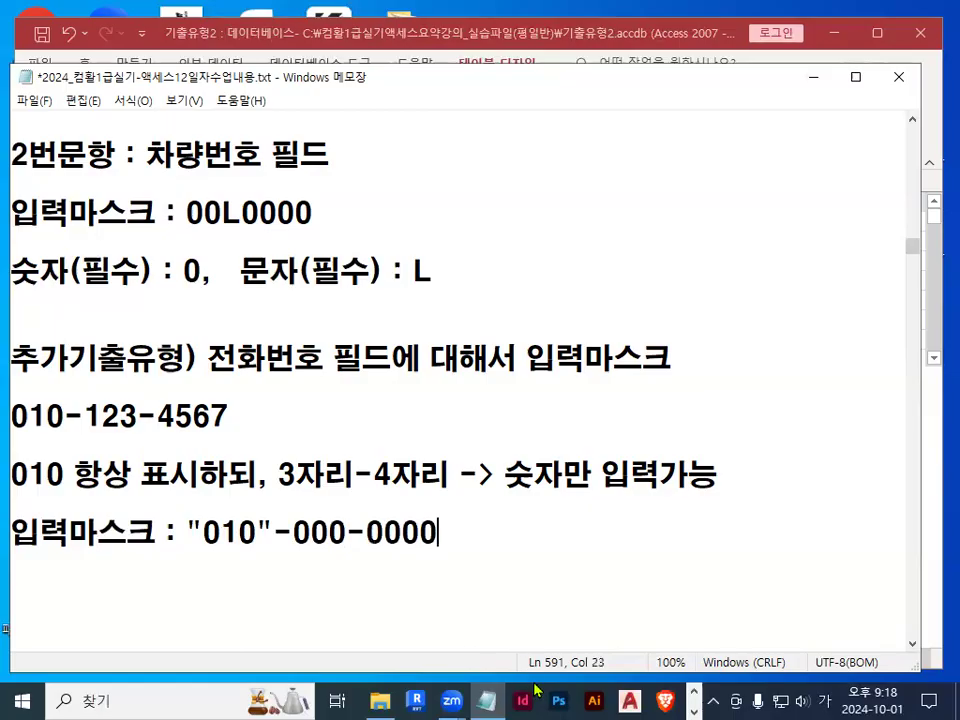
Circle the quoted "010" of the new mask with the red screen pen and draw a check mark after the mask
{"action": "scroll", "coordinate": [311, 511], "scroll_direction": "down", "scroll_amount": 1}
{"action": "mouse_move", "coordinate": [272, 464]}
{"action": "left_mouse_down"}
{"action": "mouse_move", "coordinate": [240, 462]}
{"action": "mouse_move", "coordinate": [276, 446]}
{"action": "left_mouse_up"}
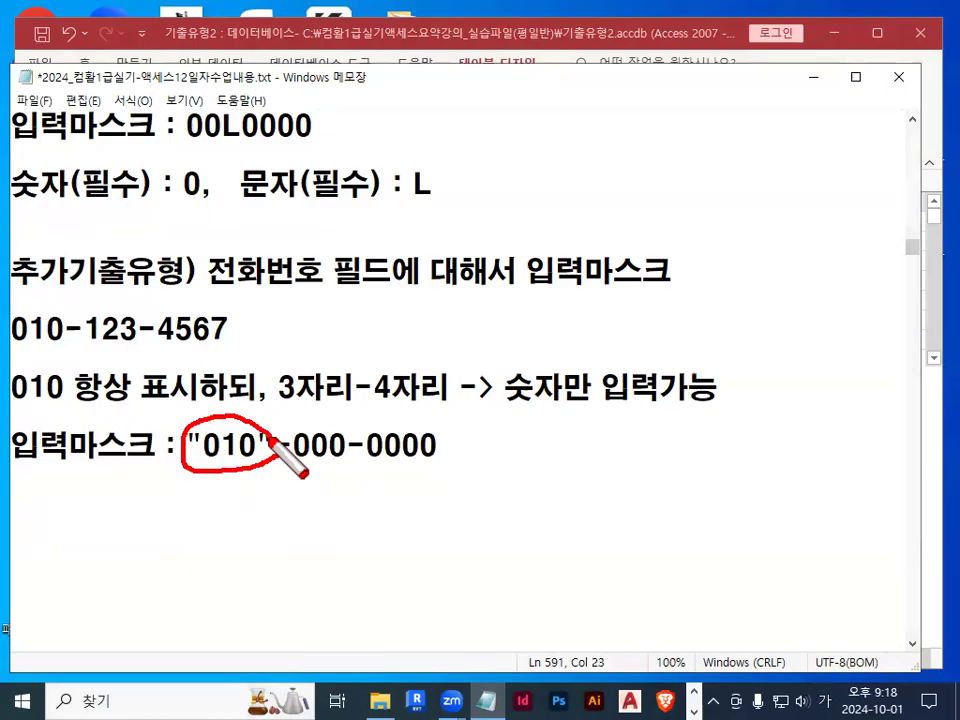
{"action": "key", "text": "Escape"}
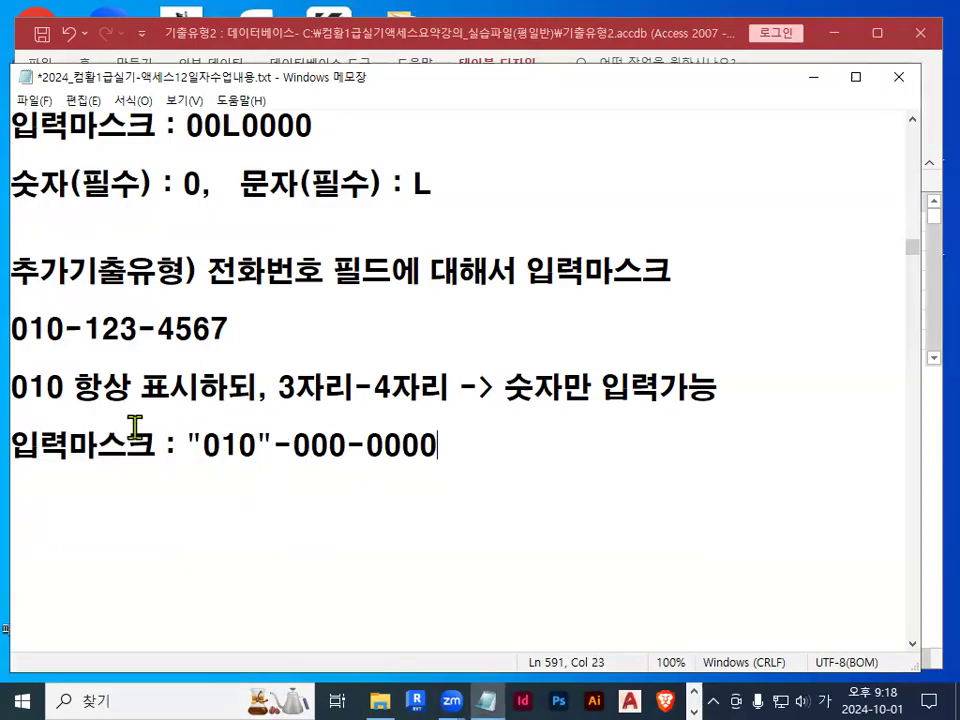
{"action": "left_click_drag", "start_coordinate": [21, 397], "coordinate": [245, 387]}
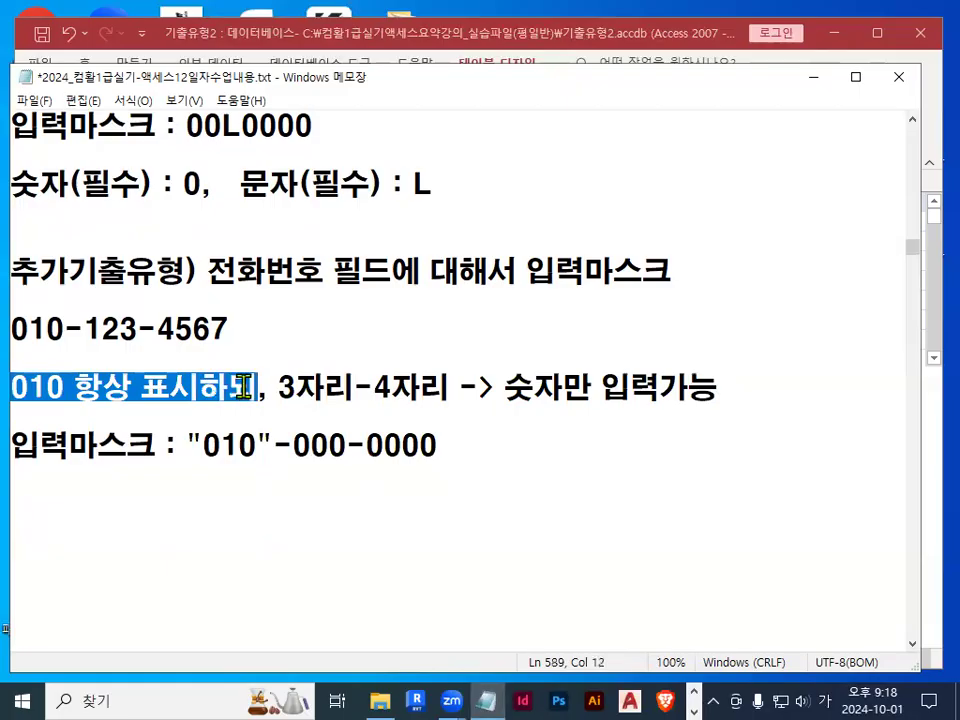
{"action": "key", "text": "ctrl+2"}
{"action": "mouse_move", "coordinate": [264, 456]}
{"action": "left_mouse_down"}
{"action": "mouse_move", "coordinate": [186, 440]}
{"action": "mouse_move", "coordinate": [277, 425]}
{"action": "mouse_move", "coordinate": [273, 459]}
{"action": "left_mouse_up"}
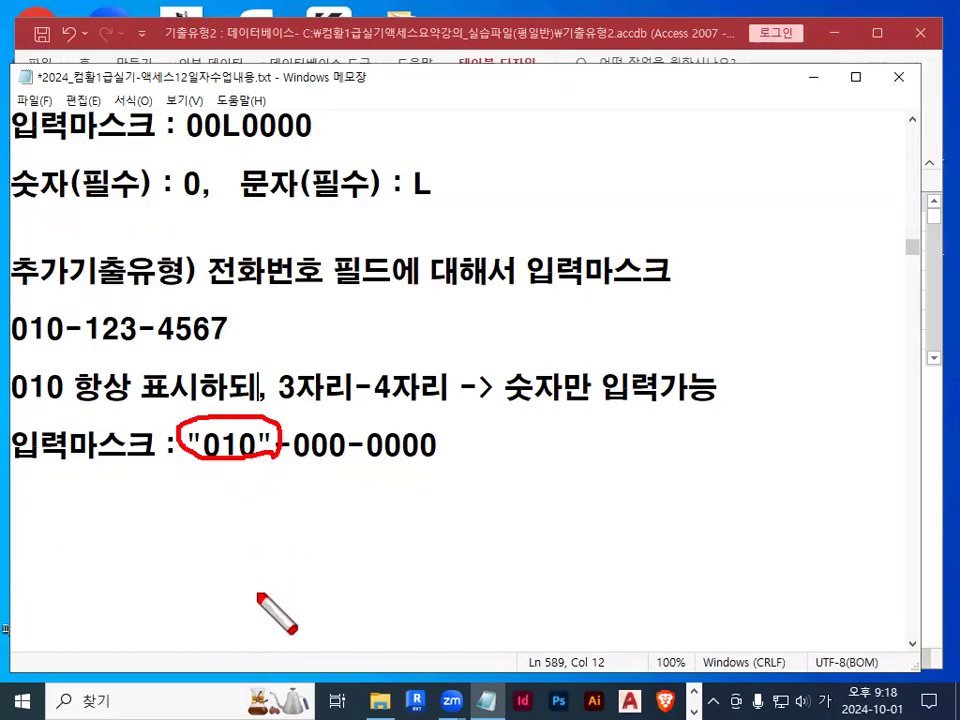
{"action": "left_click_drag", "start_coordinate": [469, 432], "coordinate": [534, 360]}
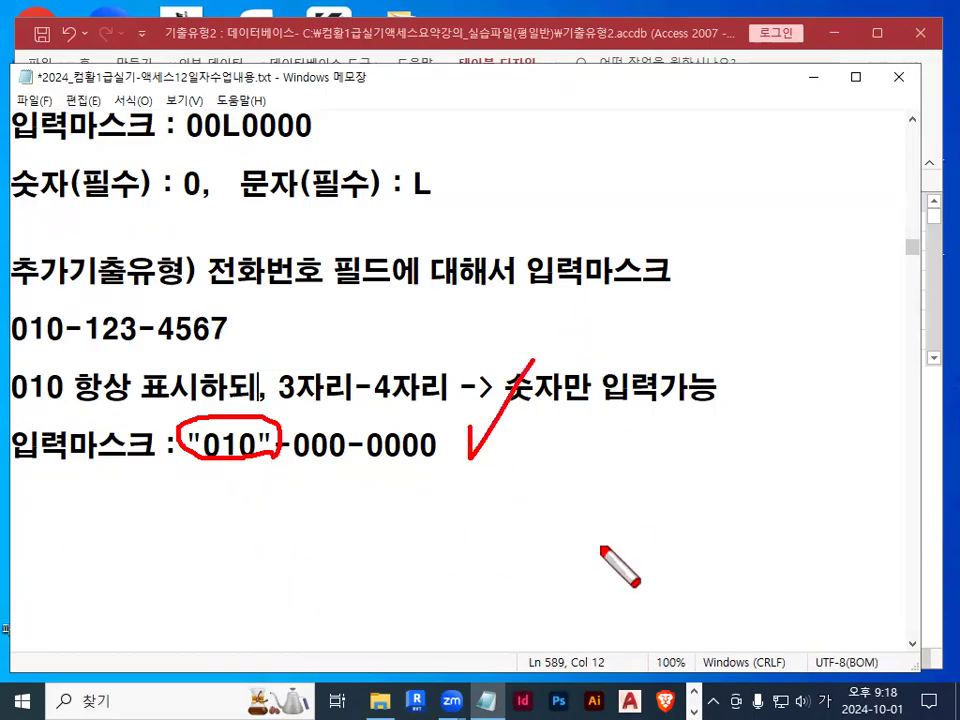
Clear the red markings and add dashed separator lines above and below the 추가기출유형 phone-number input mask section
{"action": "key", "text": "Escape"}
{"action": "left_click", "coordinate": [60, 244]}
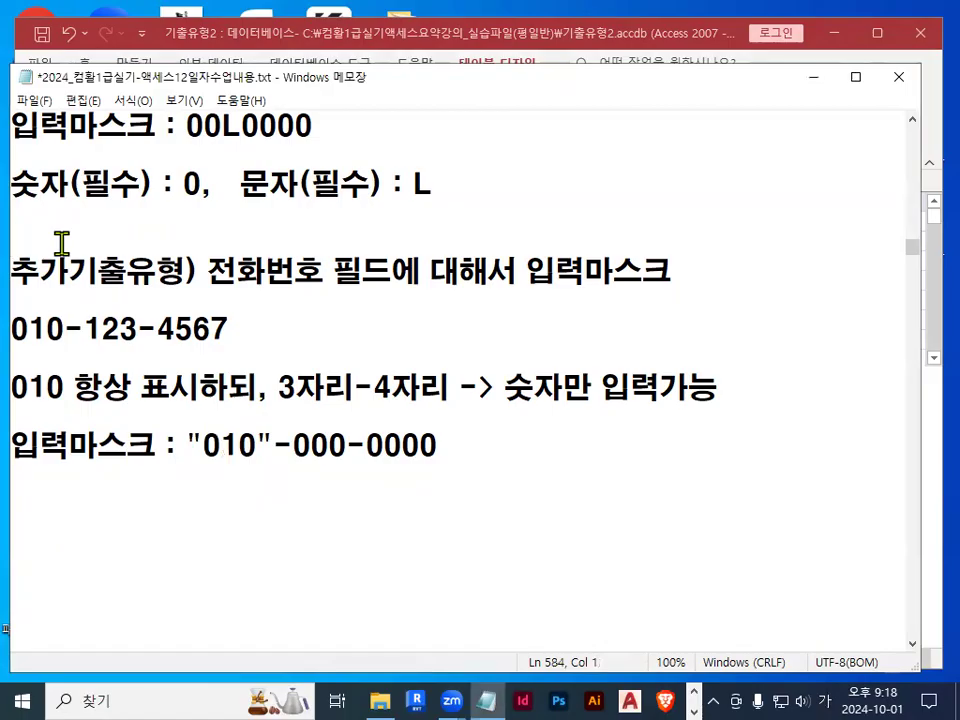
{"action": "key", "text": "Return"}
{"action": "type", "text": "----------------------------------"}
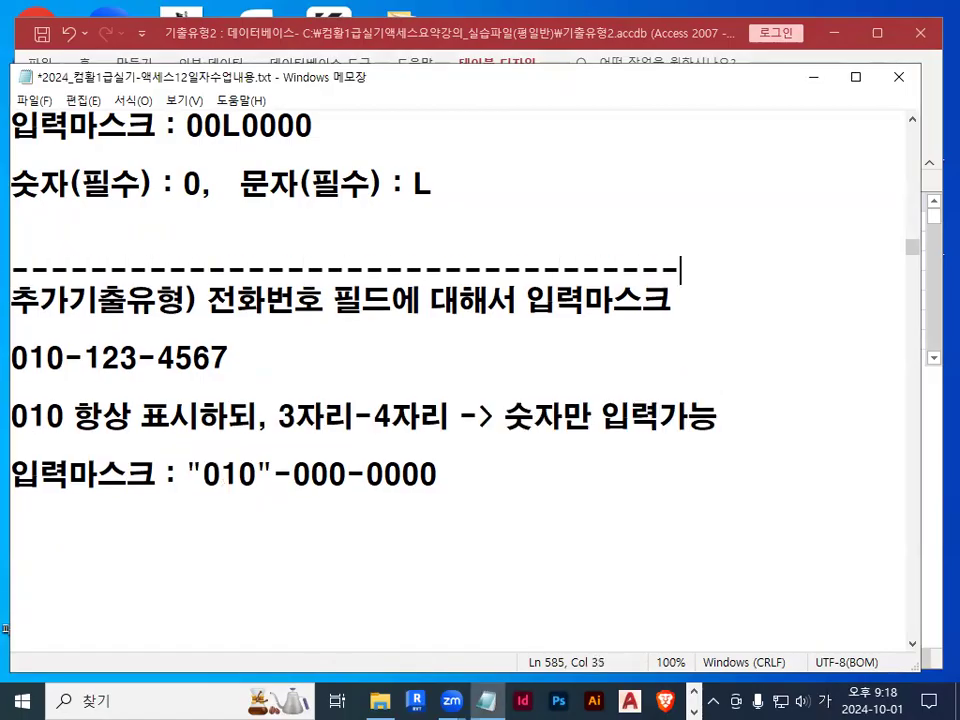
{"action": "key", "text": "Return"}
{"action": "left_click", "coordinate": [39, 551]}
{"action": "type", "text": "----------------------------------"}
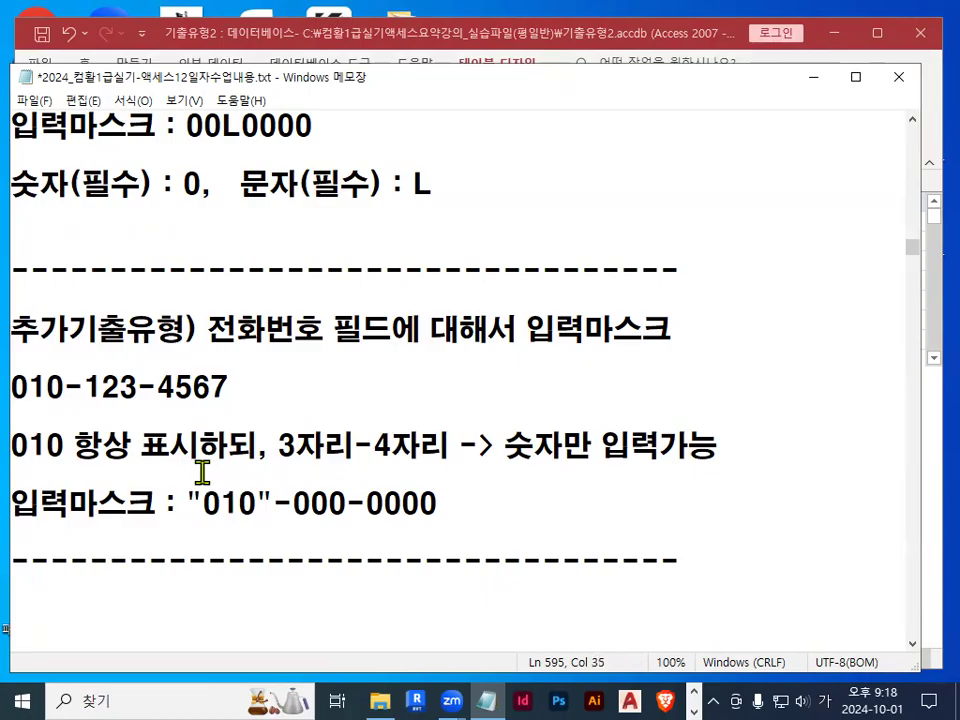
Compare the 010 prefix of the sample phone number with the quoted "010" in the input mask line
{"action": "left_click_drag", "start_coordinate": [12, 386], "coordinate": [68, 386]}
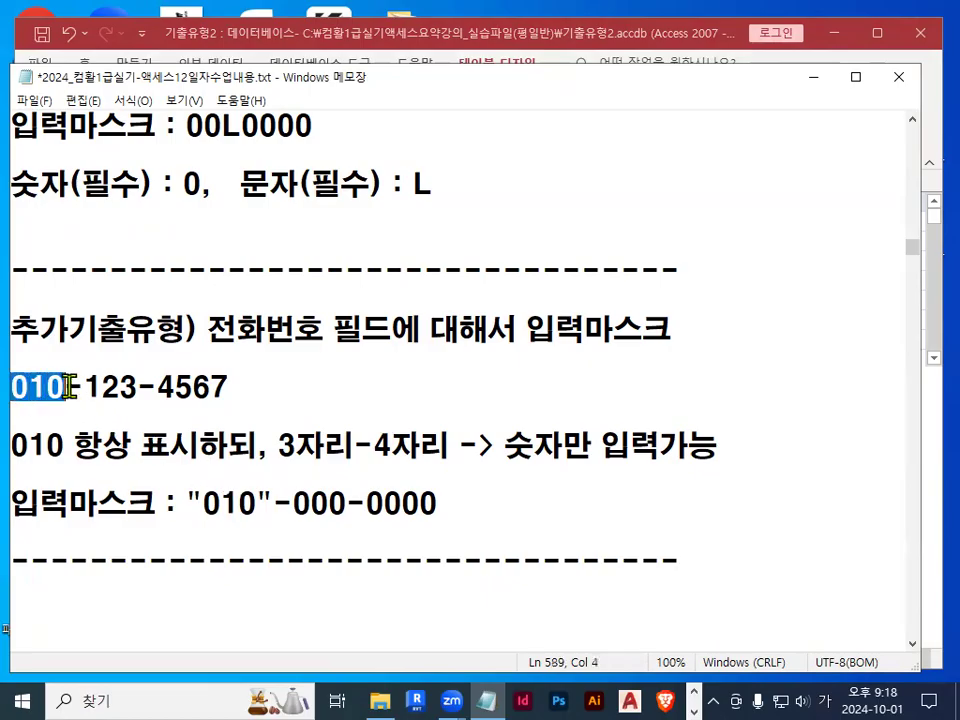
{"action": "left_click", "coordinate": [68, 386]}
{"action": "left_click_drag", "start_coordinate": [188, 503], "coordinate": [268, 502]}
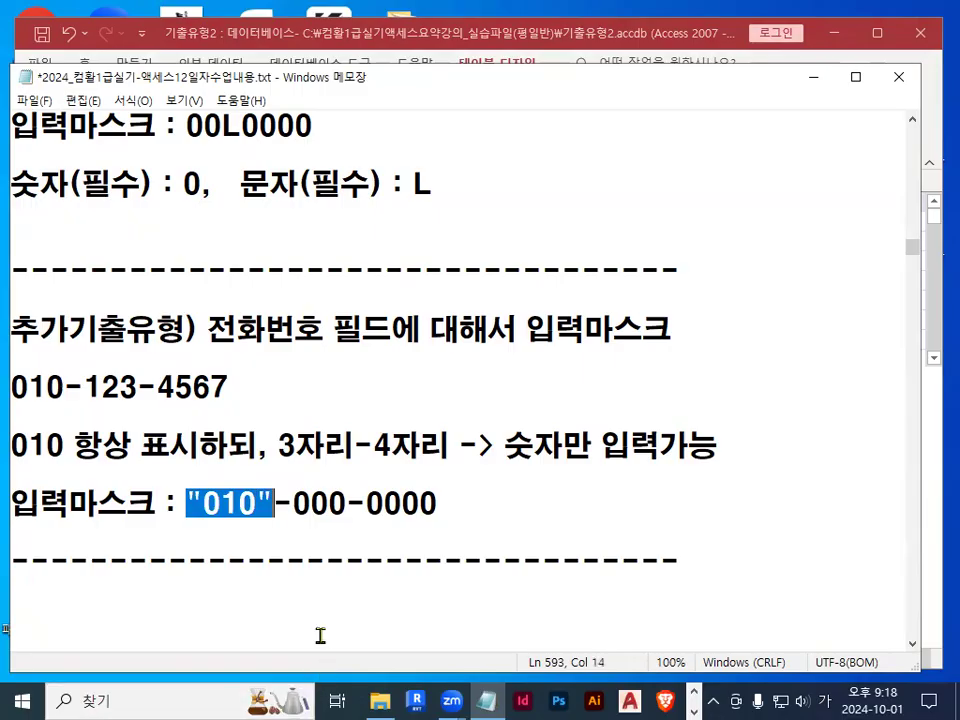
{"action": "left_click_drag", "start_coordinate": [66, 386], "coordinate": [10, 386]}
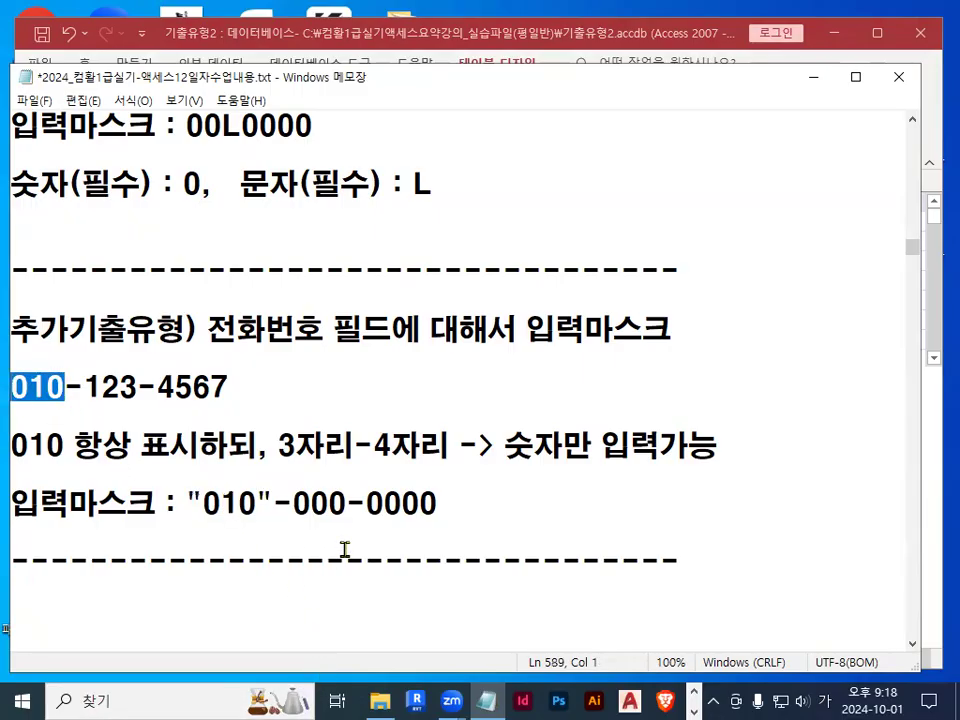
{"action": "left_click_drag", "start_coordinate": [188, 503], "coordinate": [293, 503]}
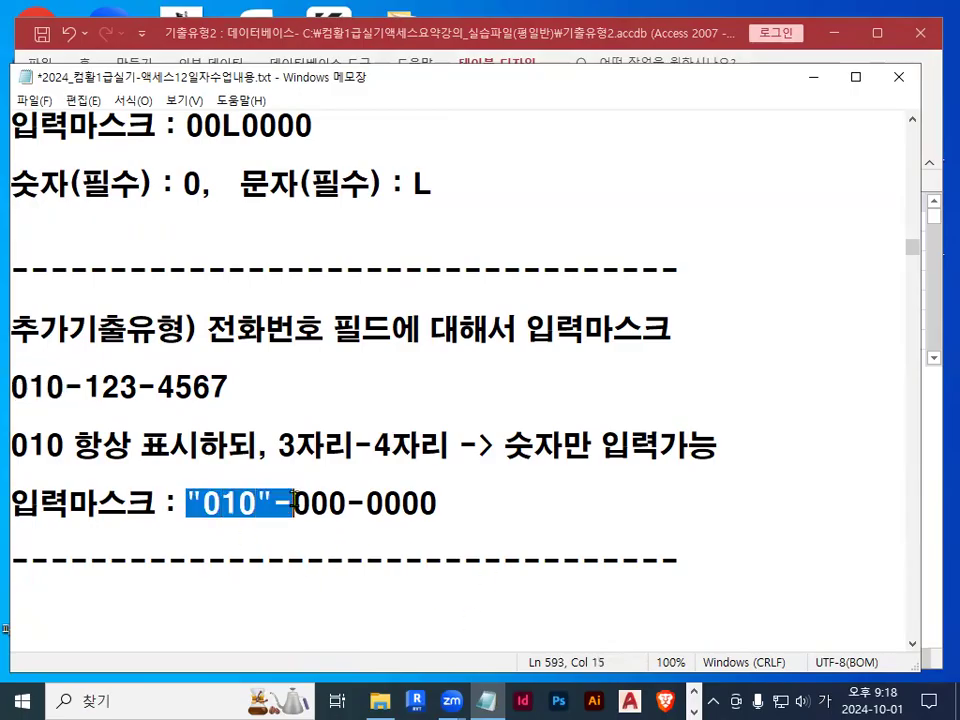
{"action": "left_click", "coordinate": [293, 503]}
{"action": "left_click", "coordinate": [103, 445]}
{"action": "left_click_drag", "start_coordinate": [103, 445], "coordinate": [200, 445]}
{"action": "left_click_drag", "start_coordinate": [188, 503], "coordinate": [273, 503]}
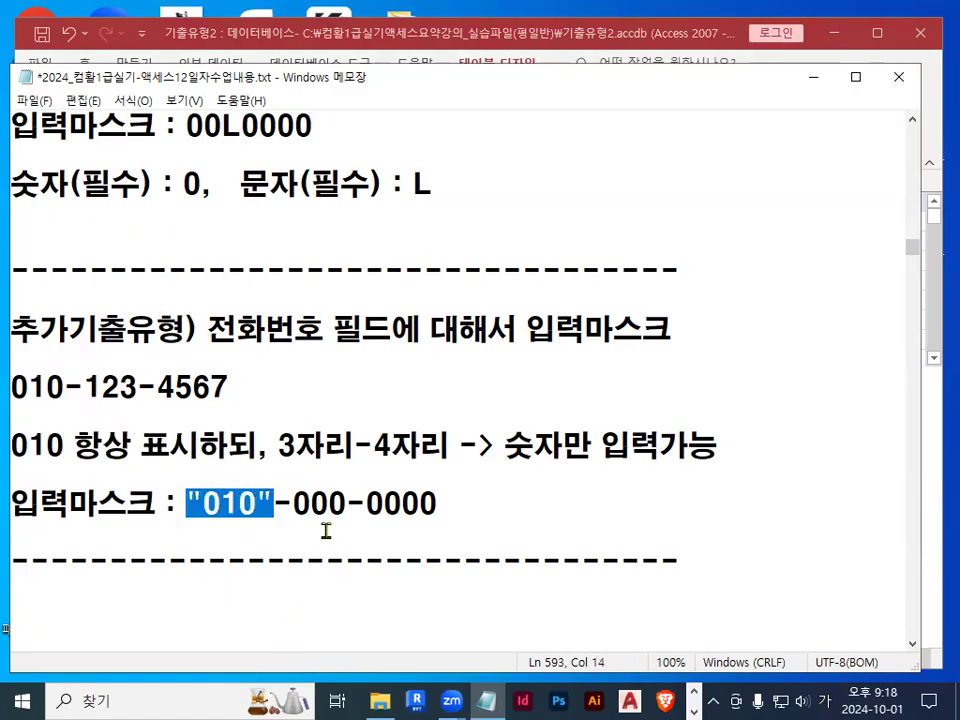
{"action": "left_click", "coordinate": [232, 605]}
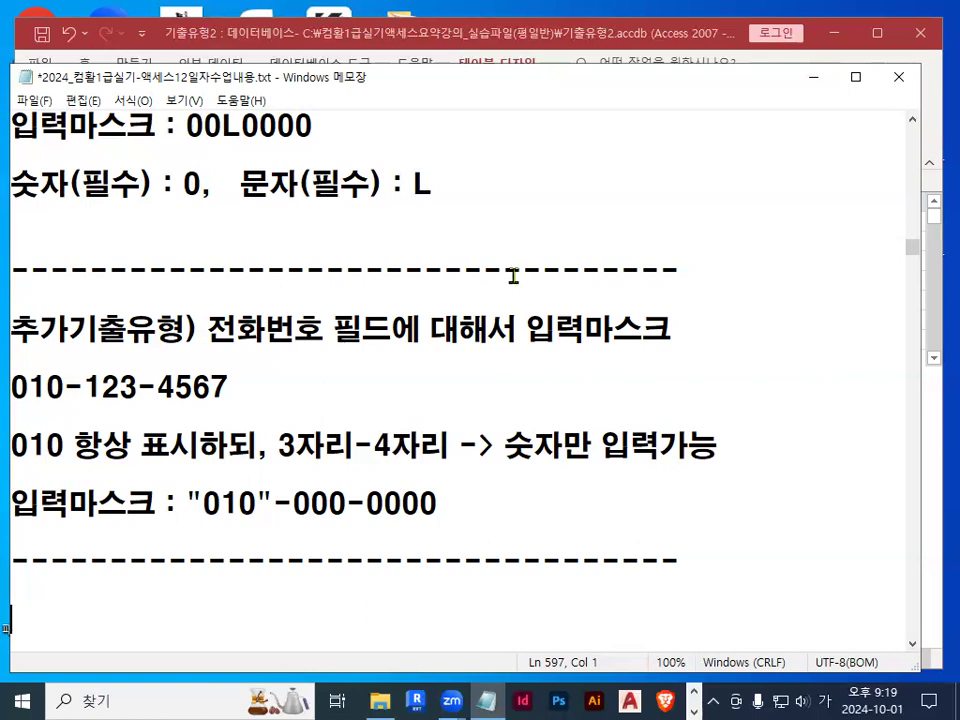
Switch to Access and look at the validation rule and default value properties of the 통행목록 table's 진입시간 field
{"action": "left_click", "coordinate": [827, 83]}
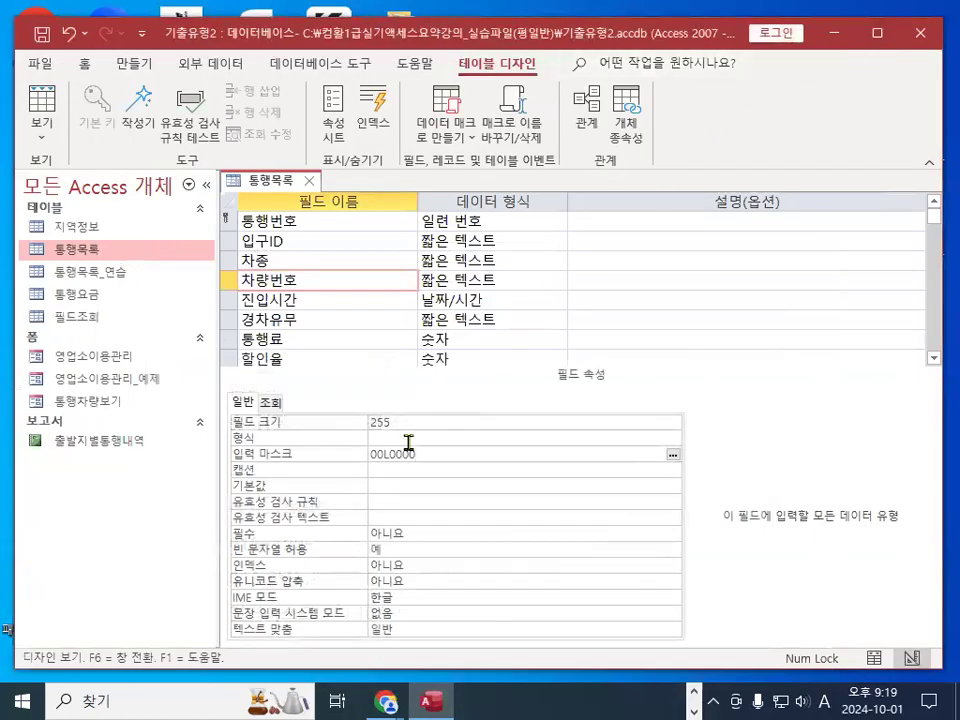
{"action": "left_click", "coordinate": [310, 302]}
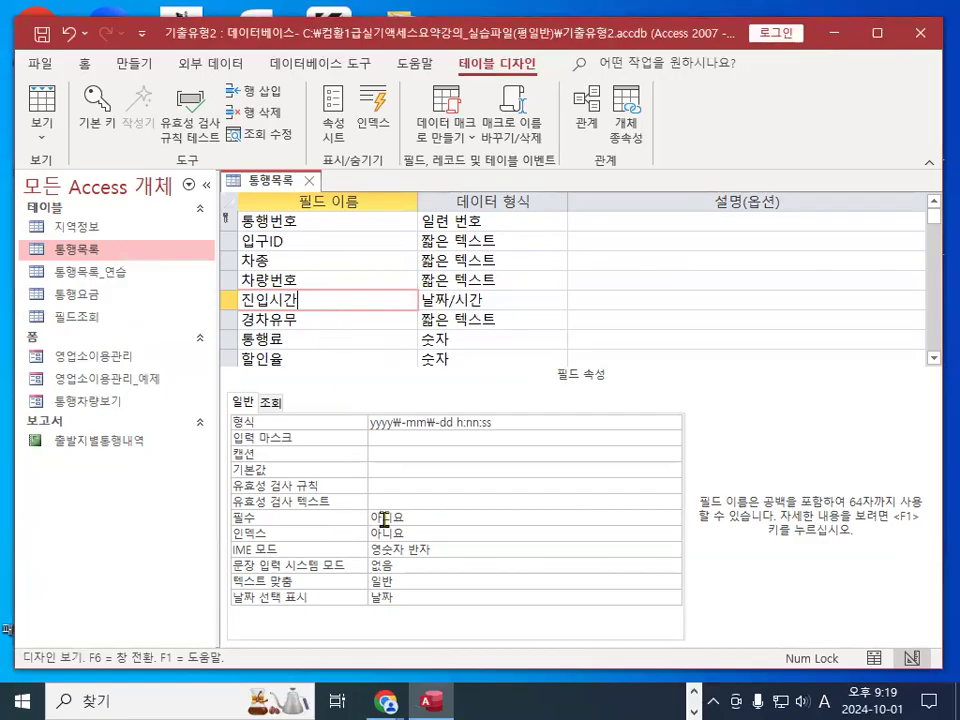
{"action": "left_click", "coordinate": [384, 488]}
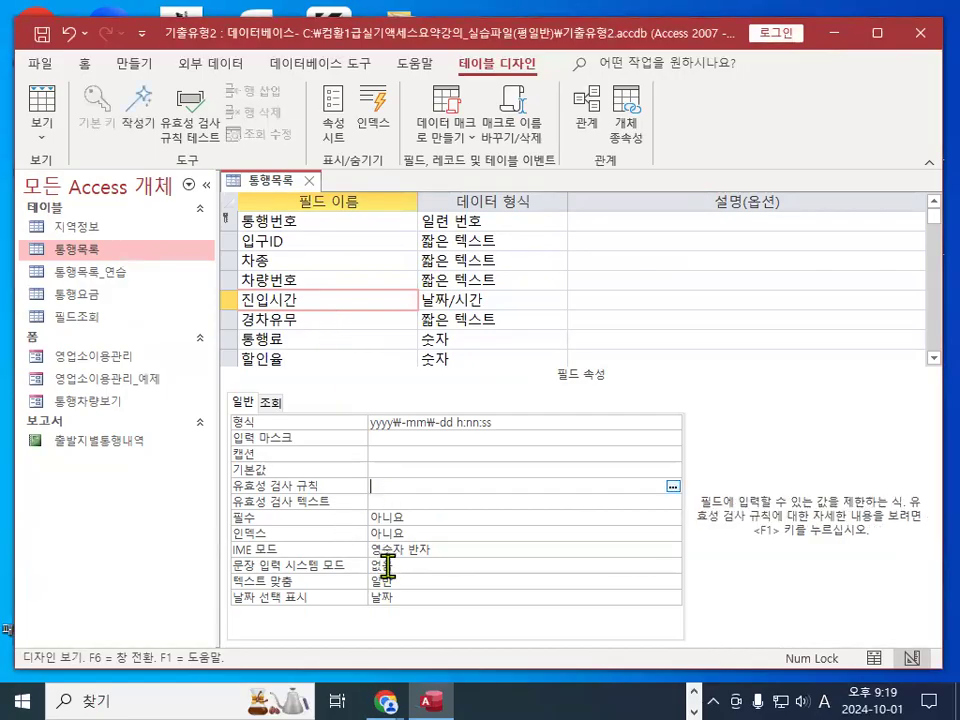
{"action": "left_click", "coordinate": [369, 469]}
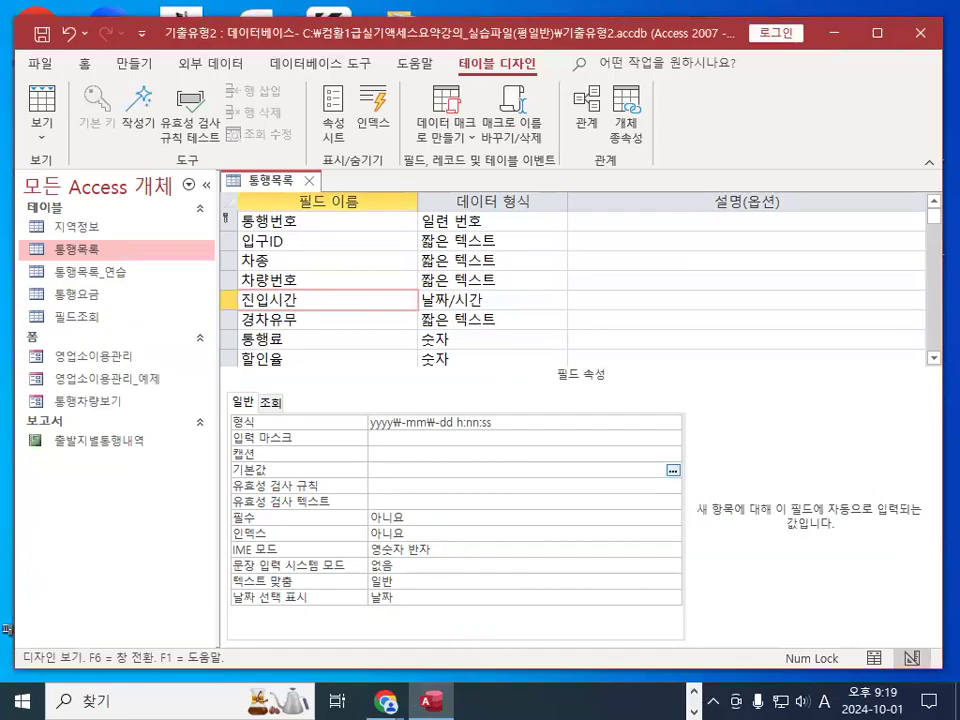
Switch to the Notepad notes and remove the blank lines and the extra dashed separator above the 3번문항 section
{"action": "key", "text": "alt+Tab"}
{"action": "scroll", "coordinate": [319, 461], "scroll_direction": "down", "scroll_amount": 1}
{"action": "left_click", "coordinate": [264, 505]}
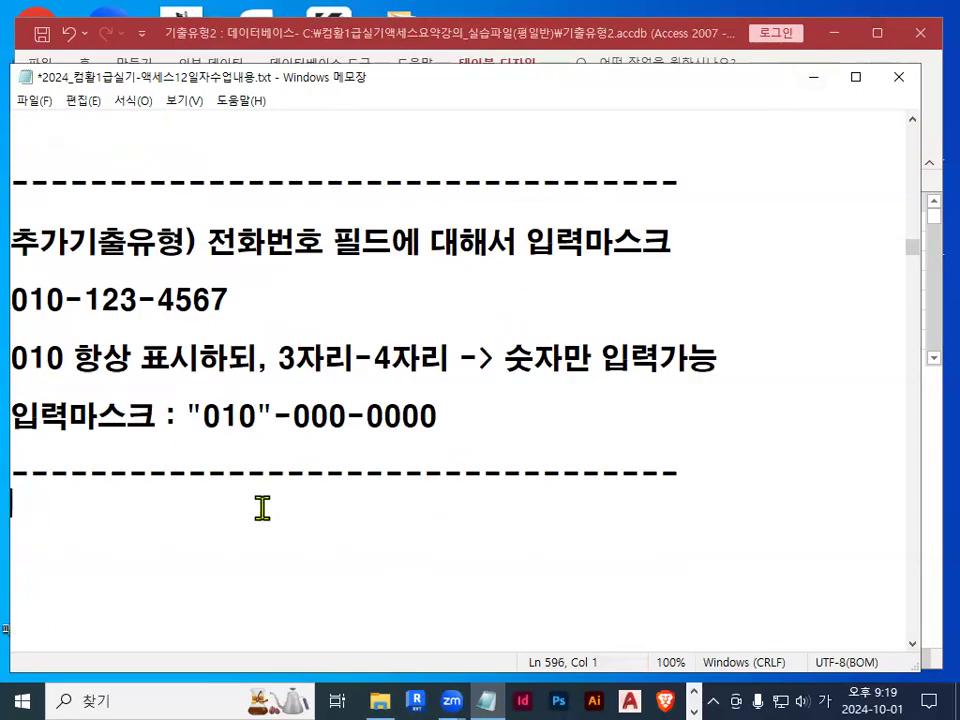
{"action": "key", "text": "ctrl+z"}
{"action": "key", "text": "ctrl+z"}
{"action": "key", "text": "ctrl+z"}
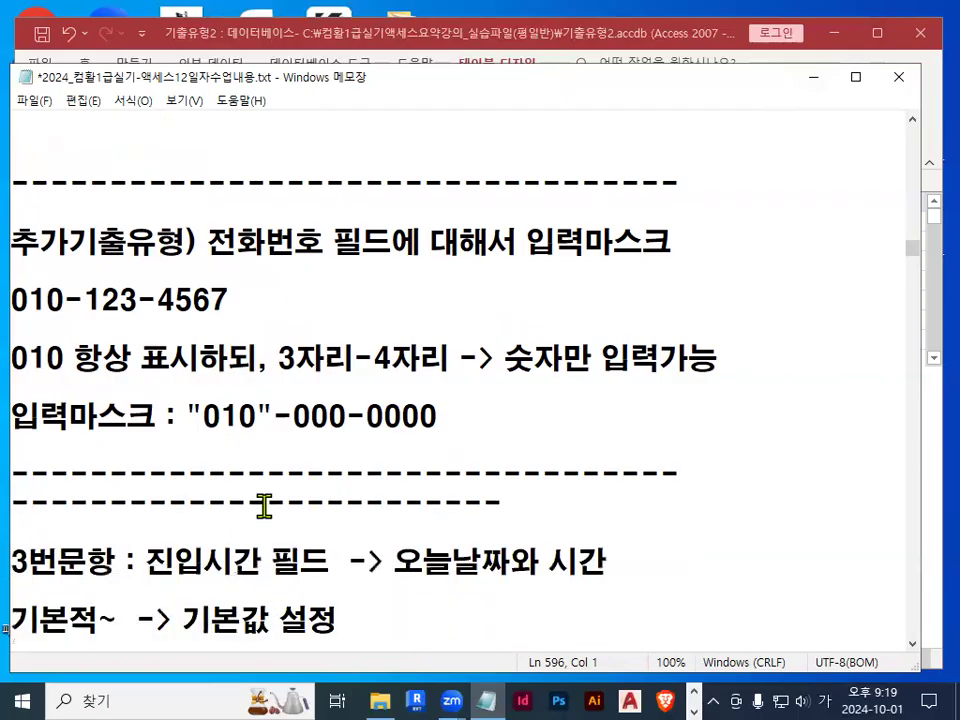
{"action": "key", "text": "ctrl+z"}
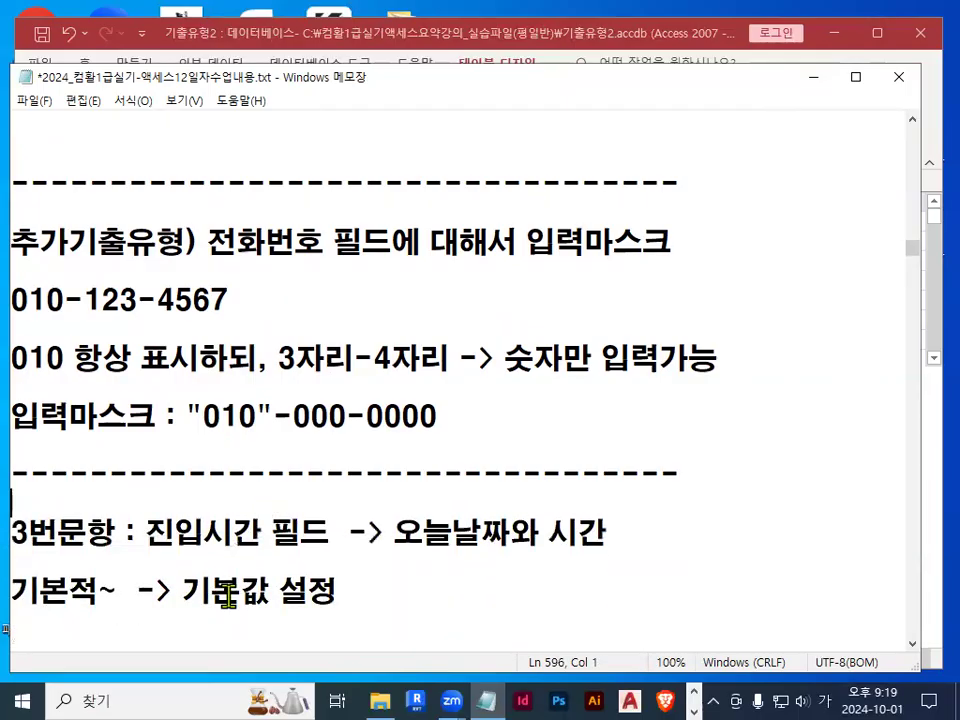
Review the 3번문항 notes and the Access date/time function list, examining the parts of the 오늘날짜 entry
{"action": "scroll", "coordinate": [404, 452], "scroll_direction": "down", "scroll_amount": 1}
{"action": "scroll", "coordinate": [406, 452], "scroll_direction": "down", "scroll_amount": 1}
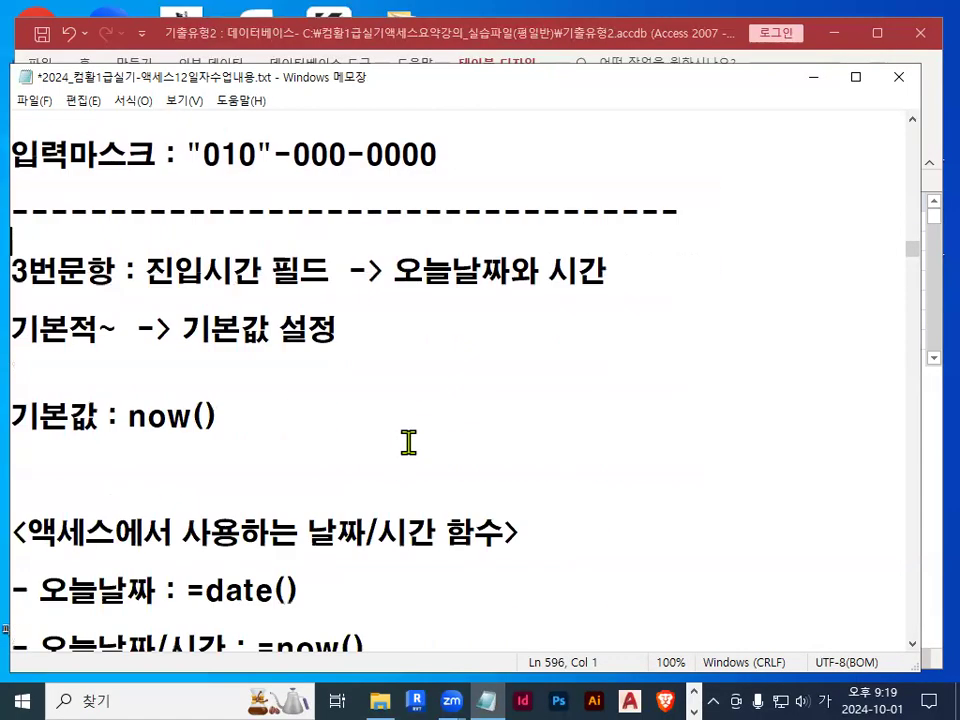
{"action": "scroll", "coordinate": [368, 445], "scroll_direction": "down", "scroll_amount": 1}
{"action": "scroll", "coordinate": [122, 486], "scroll_direction": "down", "scroll_amount": 1}
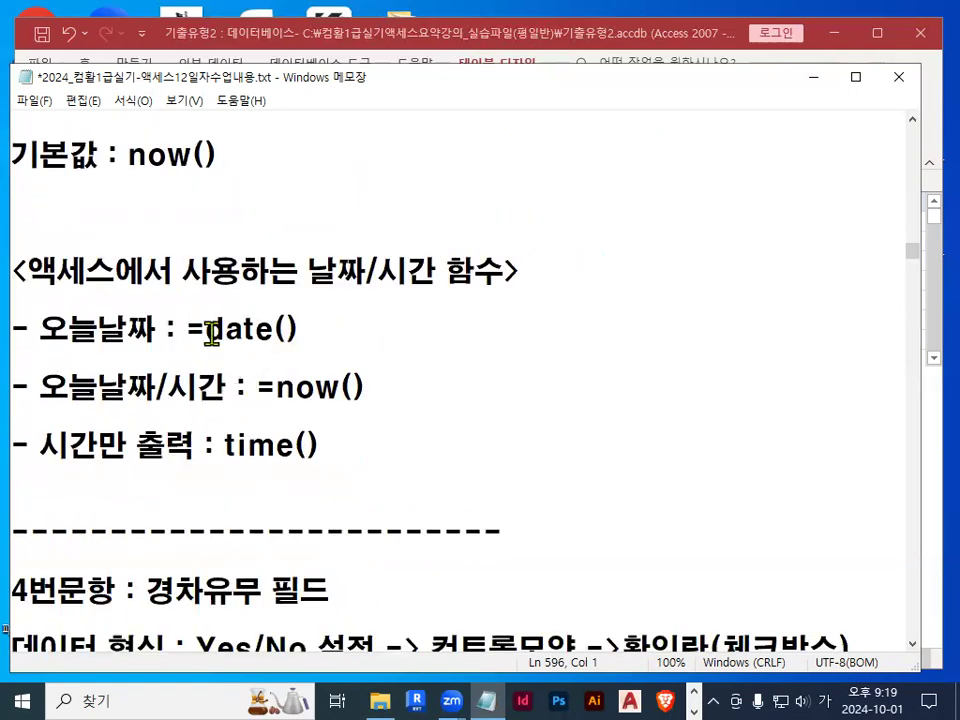
{"action": "left_click_drag", "start_coordinate": [189, 321], "coordinate": [207, 322]}
{"action": "left_click", "coordinate": [214, 328]}
{"action": "left_click_drag", "start_coordinate": [214, 328], "coordinate": [270, 328]}
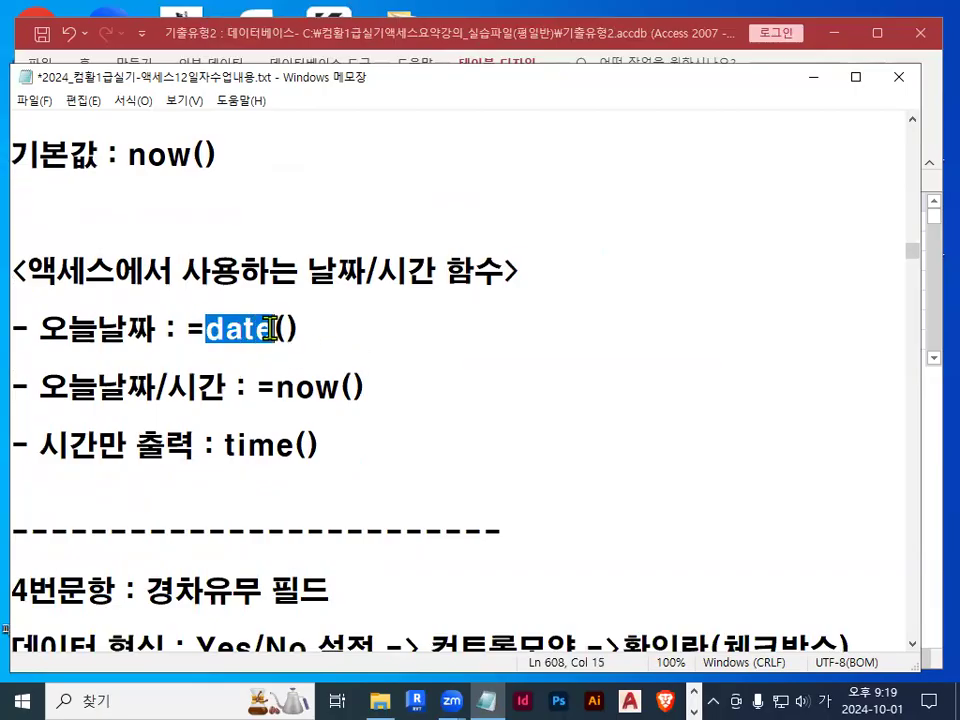
{"action": "left_click_drag", "start_coordinate": [191, 332], "coordinate": [200, 330]}
{"action": "double_click", "coordinate": [286, 330]}
{"action": "left_click_drag", "start_coordinate": [39, 330], "coordinate": [321, 330]}
{"action": "left_click", "coordinate": [305, 331]}
Delete the equals signs in front of date() and now() in the date/time function list
{"action": "left_click_drag", "start_coordinate": [186, 330], "coordinate": [205, 330]}
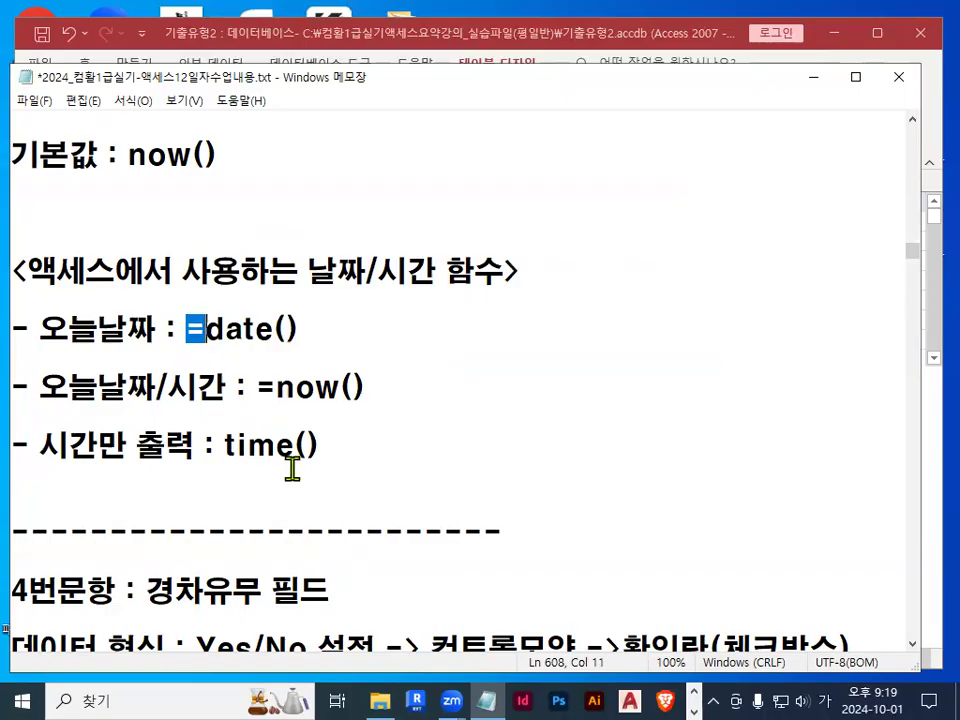
{"action": "key", "text": "Delete"}
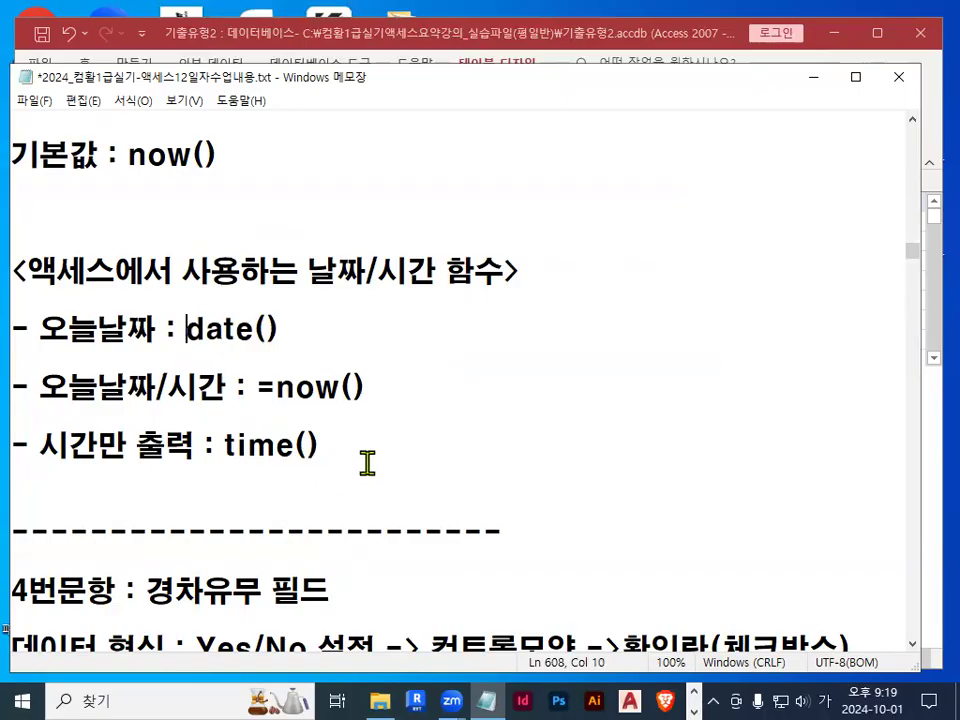
{"action": "left_click", "coordinate": [260, 396]}
{"action": "key", "text": "Delete"}
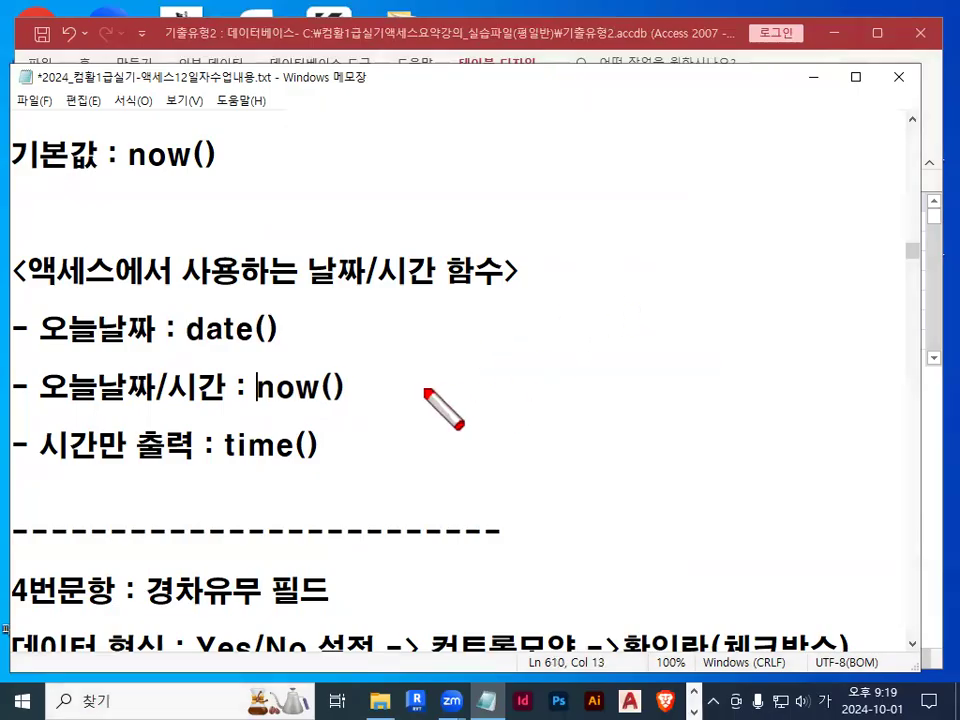
Mark the date(), now() and time() entries with the red pen and clear the markings
{"action": "mouse_move", "coordinate": [186, 346]}
{"action": "left_mouse_down"}
{"action": "mouse_move", "coordinate": [253, 346]}
{"action": "mouse_move", "coordinate": [205, 310]}
{"action": "mouse_move", "coordinate": [287, 328]}
{"action": "left_mouse_up"}
{"action": "left_click_drag", "start_coordinate": [37, 404], "coordinate": [203, 404]}
{"action": "left_click_drag", "start_coordinate": [261, 404], "coordinate": [352, 403]}
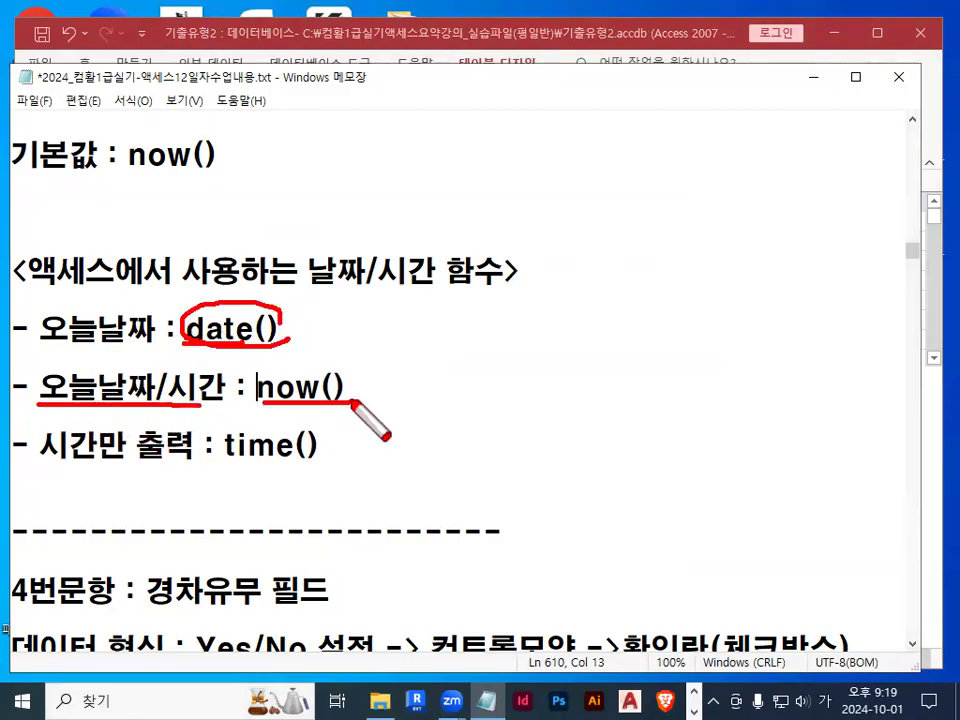
{"action": "left_click_drag", "start_coordinate": [42, 463], "coordinate": [135, 462]}
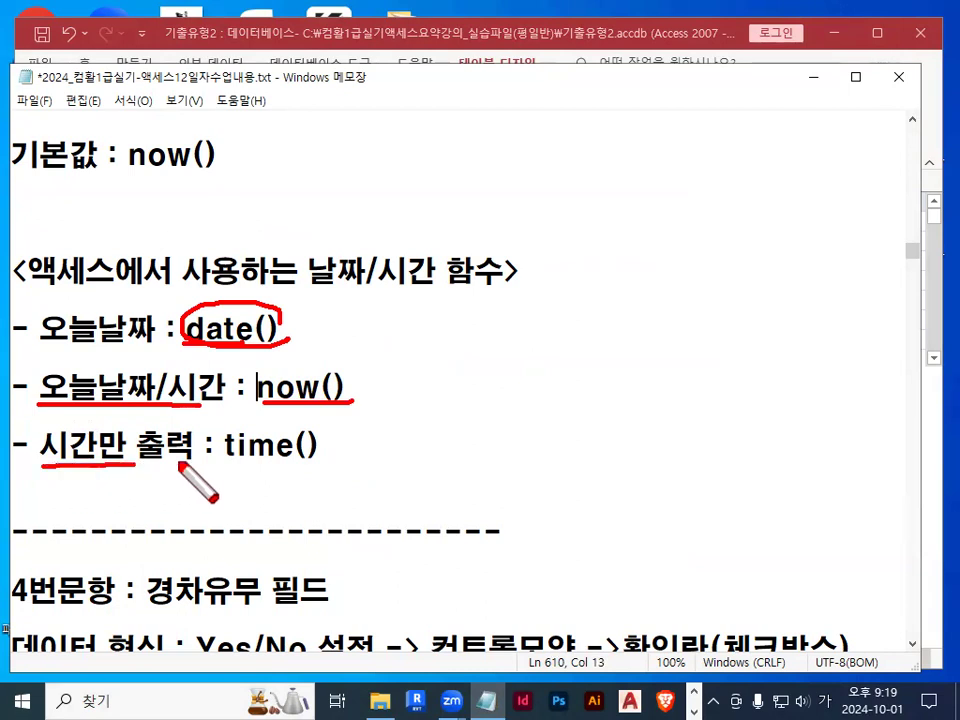
{"action": "left_click_drag", "start_coordinate": [221, 462], "coordinate": [313, 461]}
{"action": "mouse_move", "coordinate": [312, 285]}
{"action": "left_mouse_down"}
{"action": "mouse_move", "coordinate": [370, 320]}
{"action": "mouse_move", "coordinate": [360, 463]}
{"action": "left_mouse_up"}
{"action": "key", "text": "Escape"}
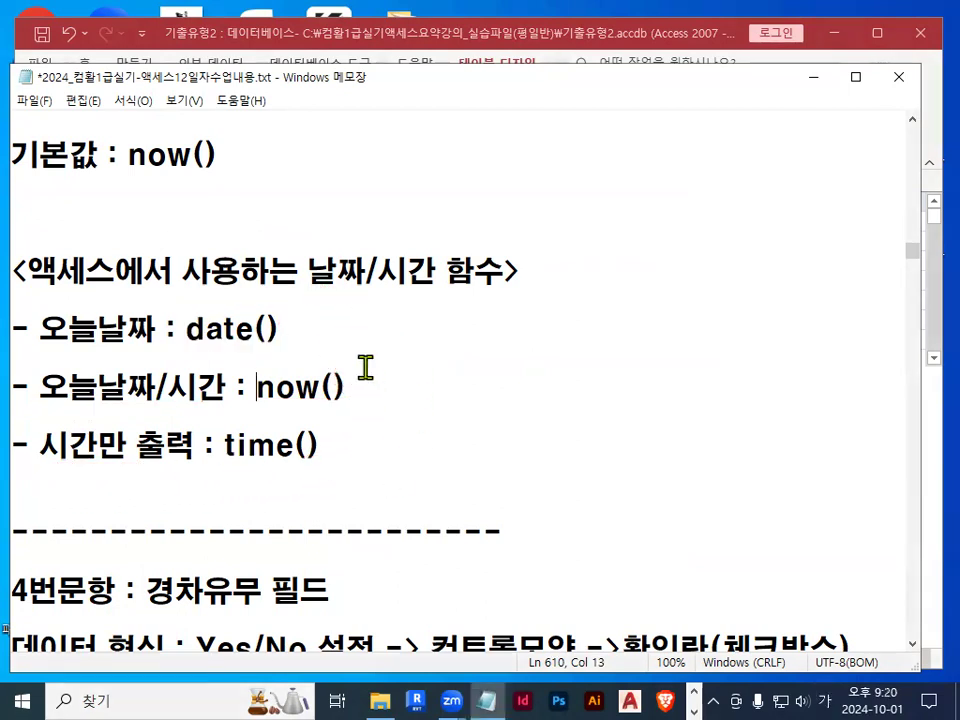
Add the heading "<비교 - 폼,보고서에서는>" below the time() entry
{"action": "left_click", "coordinate": [272, 494]}
{"action": "key", "text": "Return"}
{"action": "key", "text": "Return"}
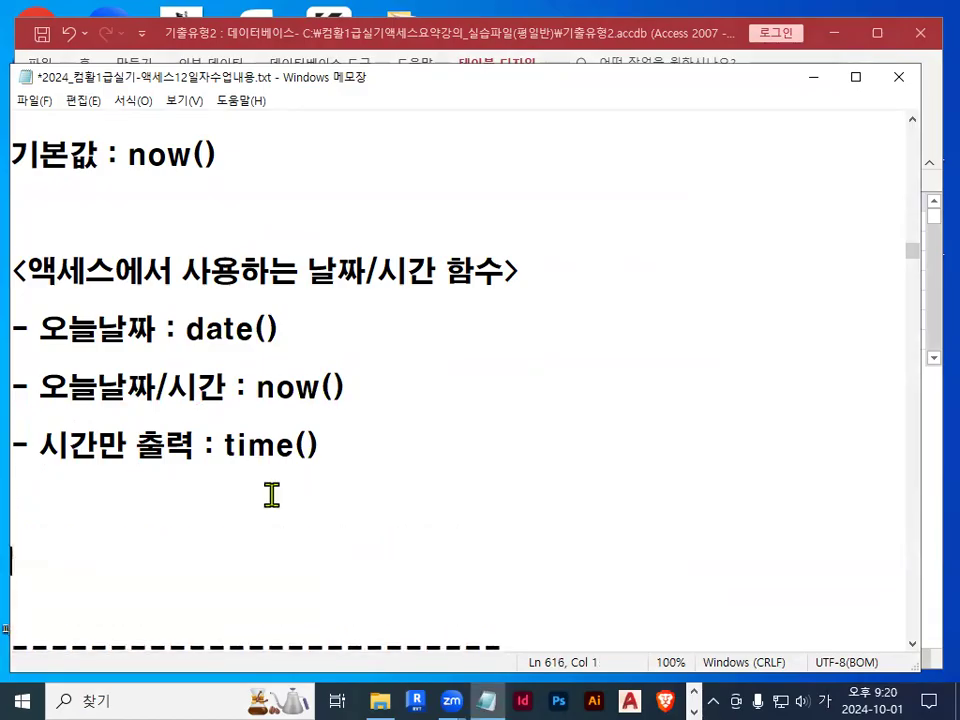
{"action": "type", "text": "<비교 - 폼"}
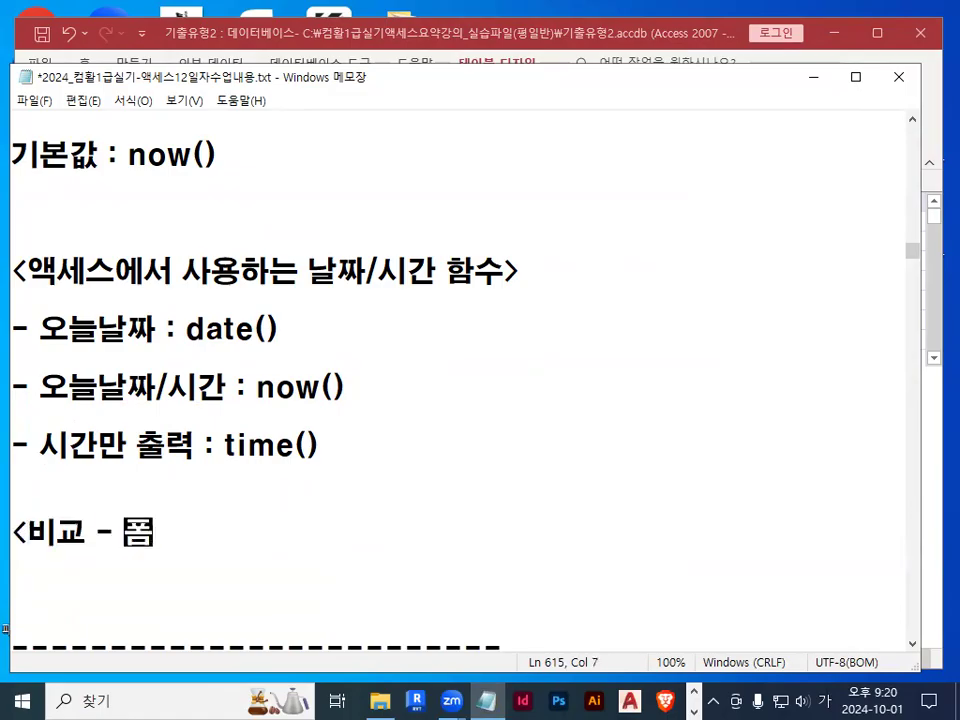
{"action": "type", "text": ",보고서"}
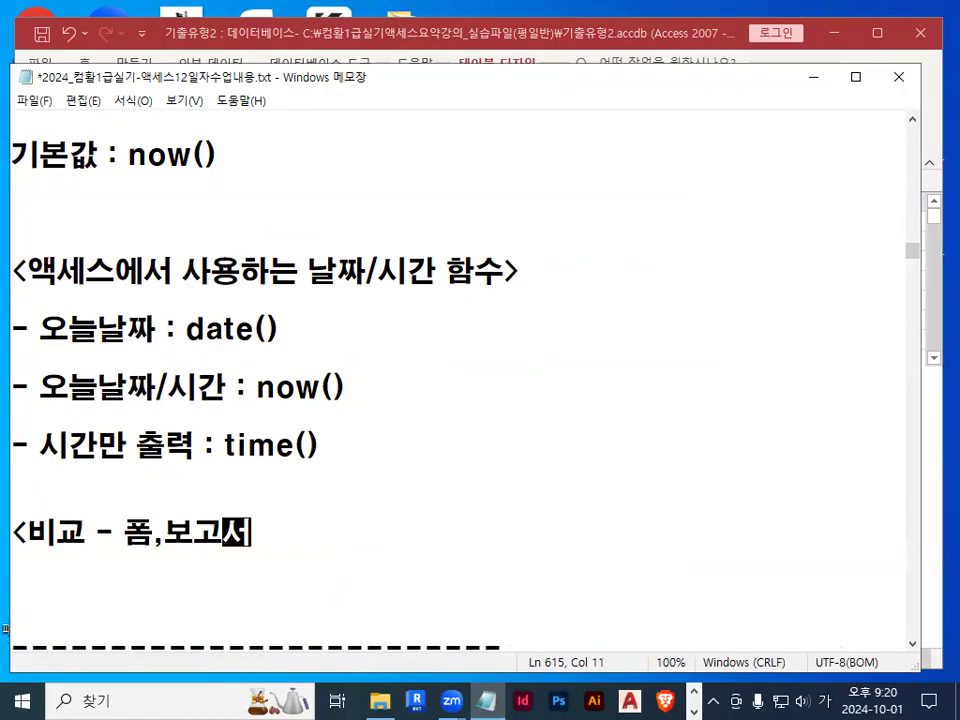
{"action": "type", "text": " 에서는?"}
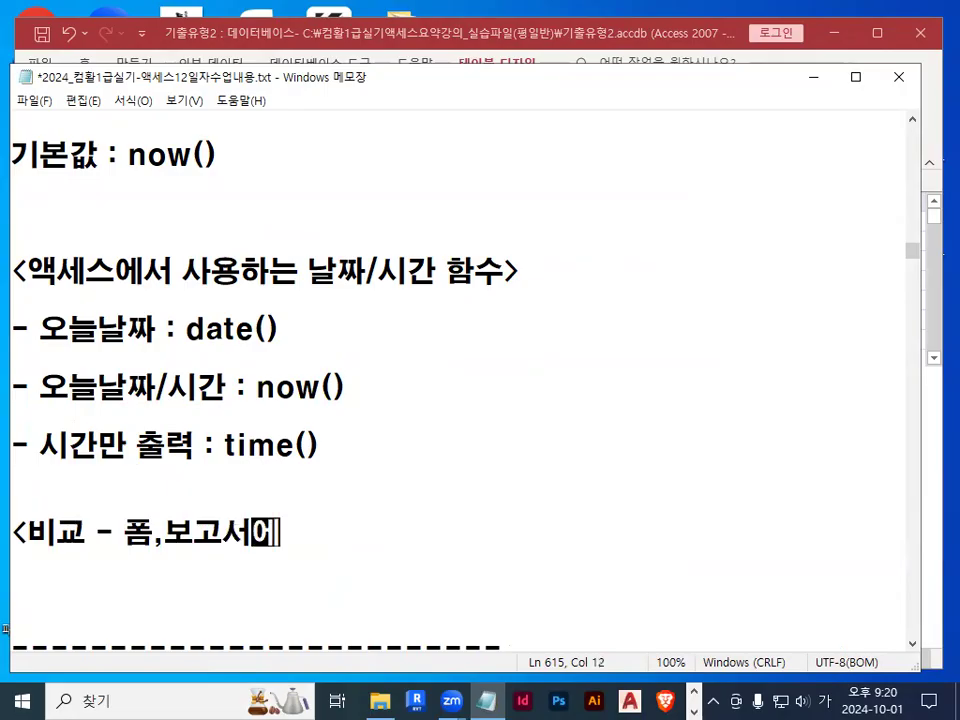
{"action": "key", "text": "Return"}
{"action": "key", "text": "BackSpace"}
{"action": "key", "text": "BackSpace"}
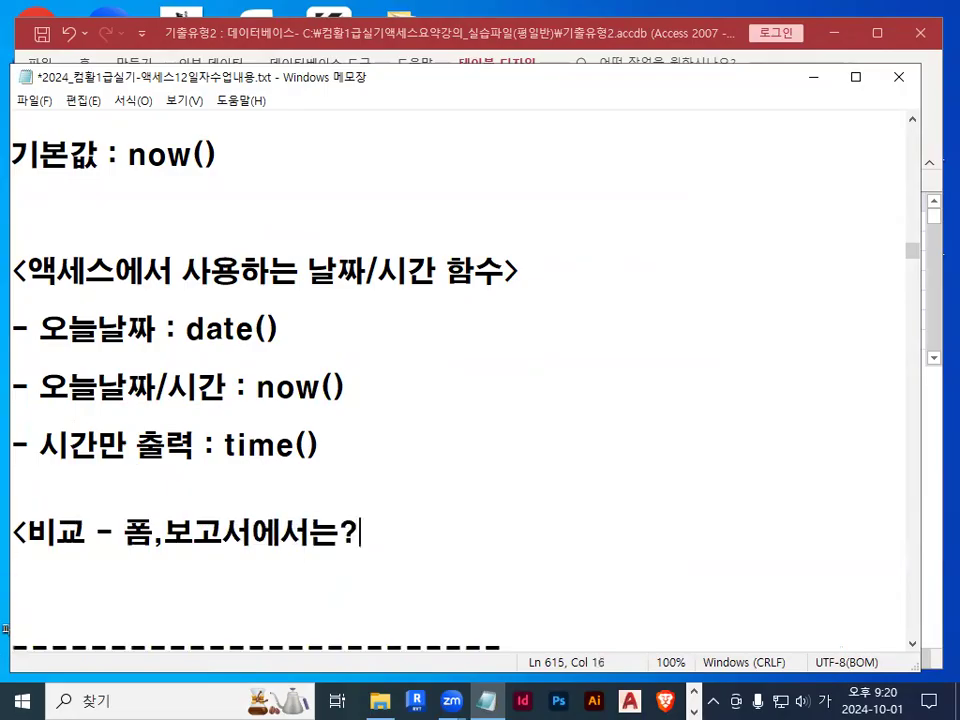
{"action": "type", "text": ">"}
{"action": "key", "text": "Return"}
Write the line "컨트롤원본 : =date()" under the 비교 heading, followed by a blank line
{"action": "type", "text": "커ㄴ트롤원본"}
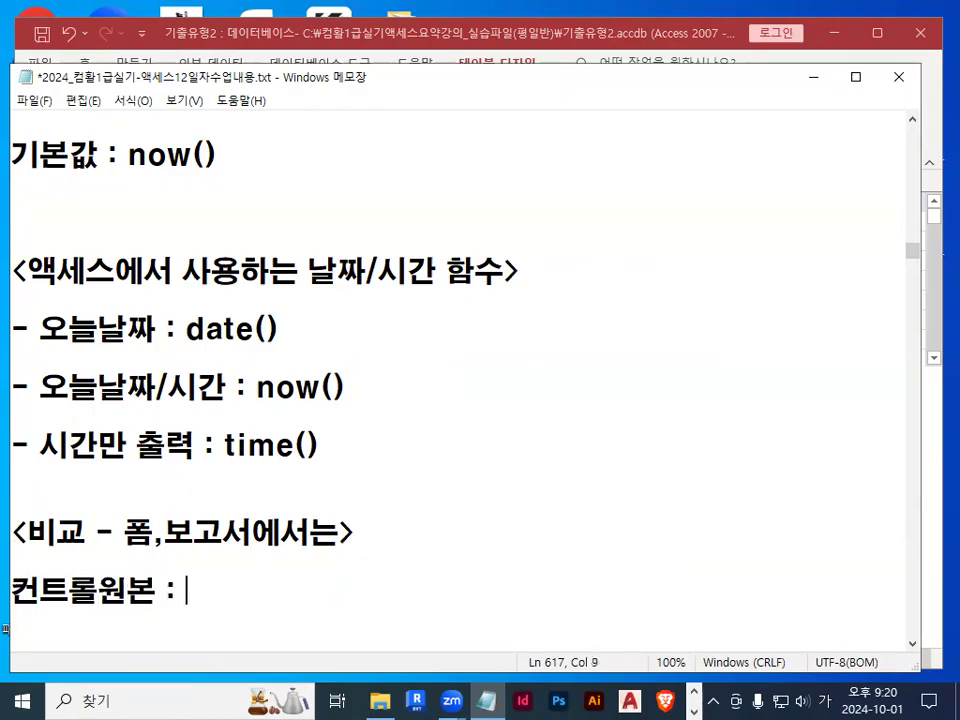
{"action": "type", "text": " : =ㅇㅁ"}
{"action": "key", "text": "BackSpace"}
{"action": "key", "text": "BackSpace"}
{"action": "type", "text": "ㅇㅁㅅㄷ("}
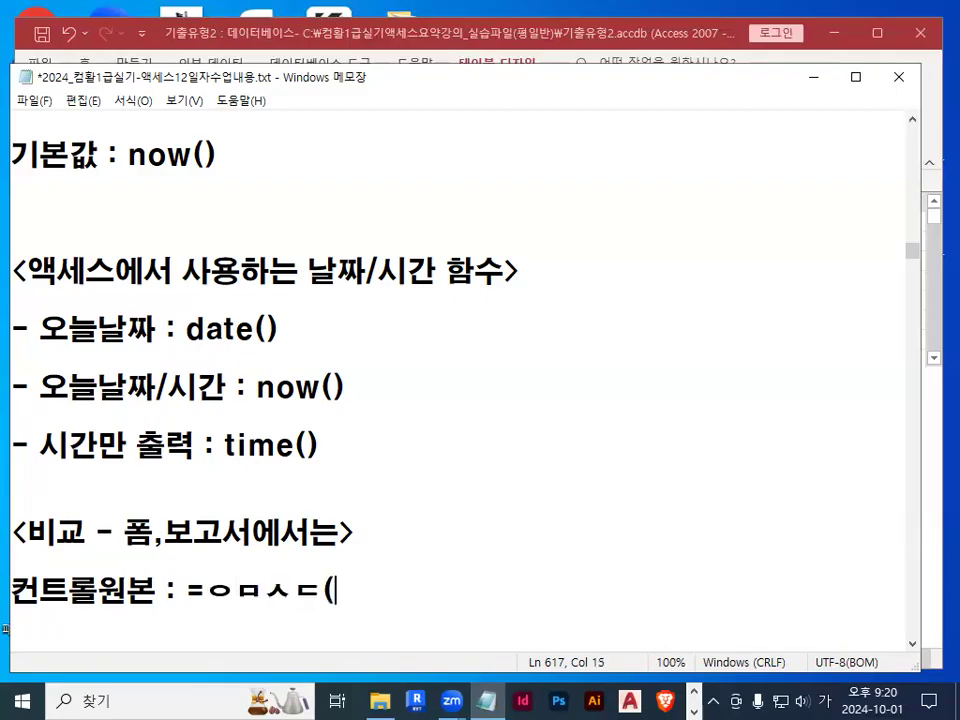
{"action": "key", "text": "BackSpace"}
{"action": "key", "text": "BackSpace"}
{"action": "key", "text": "BackSpace"}
{"action": "key", "text": "BackSpace"}
{"action": "key", "text": "BackSpace"}
{"action": "key", "text": "BackSpace"}
{"action": "type", "text": "=da"}
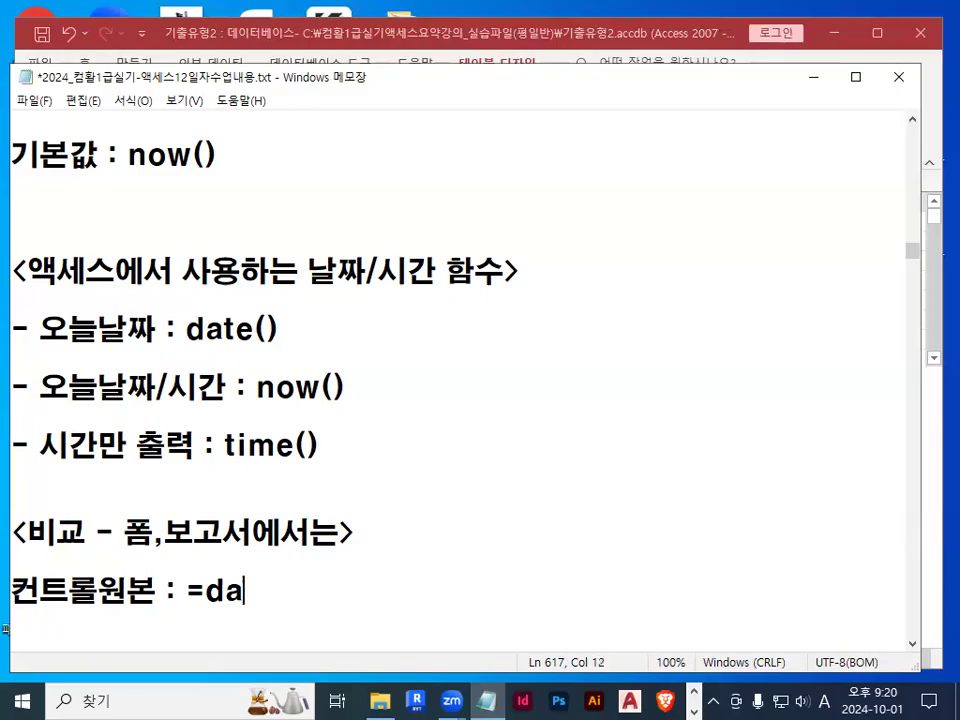
{"action": "type", "text": "te()"}
{"action": "key", "text": "Return"}
{"action": "key", "text": "Return"}
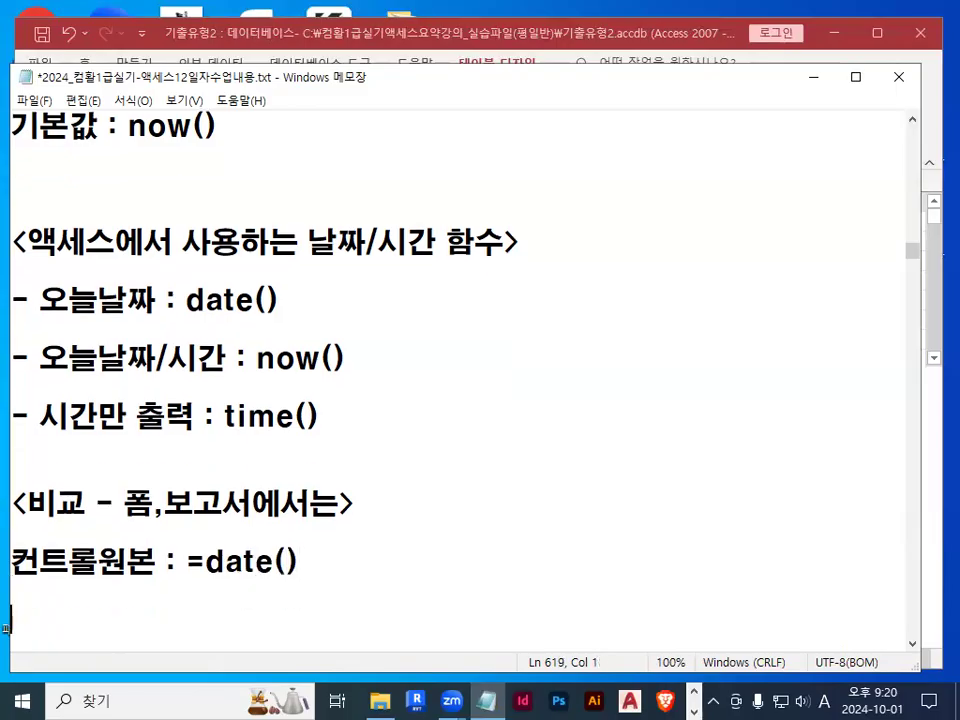
Extend the 비교 heading with "함수명앞에 반드시 = 입력함" before its closing bracket
{"action": "left_click", "coordinate": [343, 506]}
{"action": "key", "text": "Left"}
{"action": "type", "text": "gka"}
{"action": "key", "text": "BackSpace"}
{"action": "key", "text": "BackSpace"}
{"action": "key", "text": "BackSpace"}
{"action": "type", "text": "gkatn"}
{"action": "key", "text": "BackSpace"}
{"action": "key", "text": "BackSpace"}
{"action": "key", "text": "BackSpace"}
{"action": "key", "text": "BackSpace"}
{"action": "key", "text": "BackSpace"}
{"action": "type", "text": "함수명"}
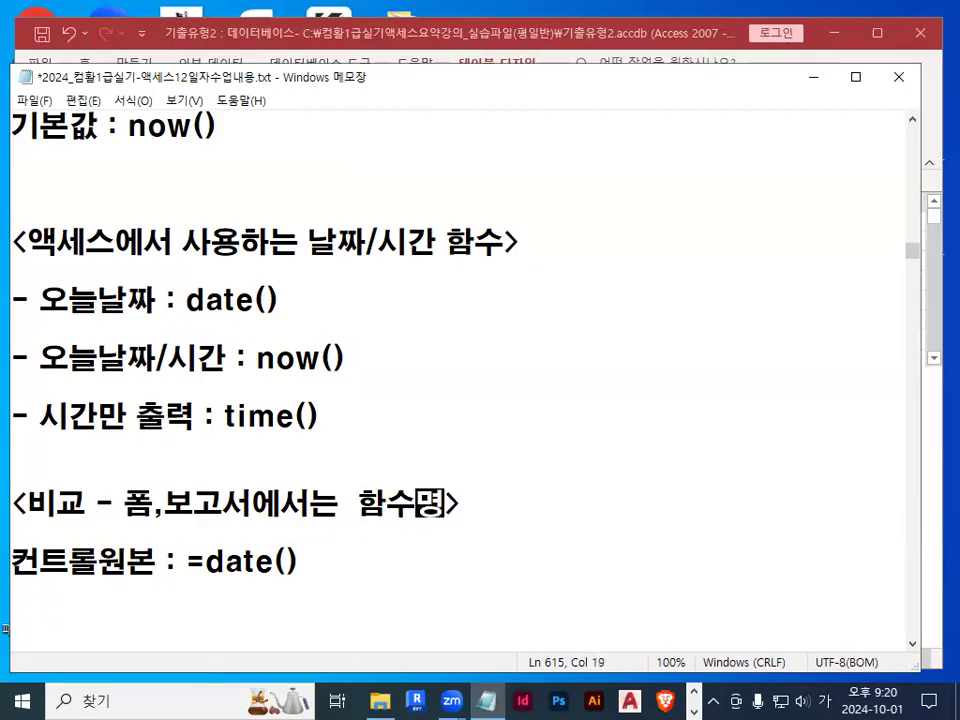
{"action": "type", "text": "앞에  "}
{"action": "type", "text": "반드시  ="}
{"action": "type", "text": "  이벼"}
{"action": "key", "text": "BackSpace"}
{"action": "key", "text": "BackSpace"}
{"action": "key", "text": "BackSpace"}
{"action": "type", "text": "입력함"}
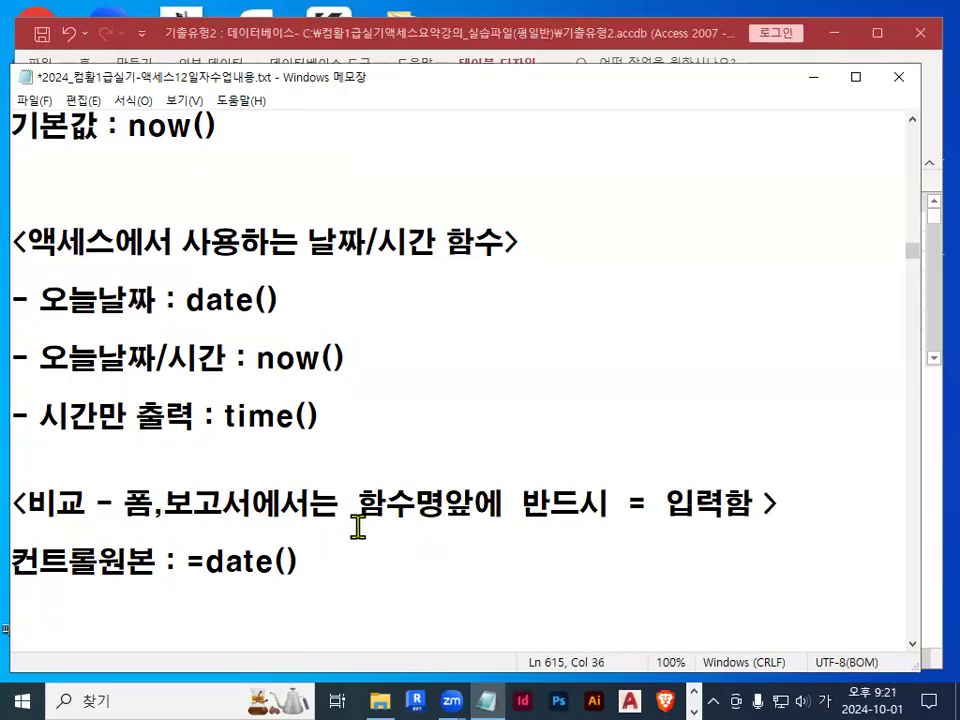
Highlight date() in the 컨트롤원본 line, draw a red equals sign beside the date() entry, and clear the markings
{"action": "left_click", "coordinate": [21, 566]}
{"action": "left_click_drag", "start_coordinate": [206, 563], "coordinate": [335, 563]}
{"action": "left_click", "coordinate": [296, 357]}
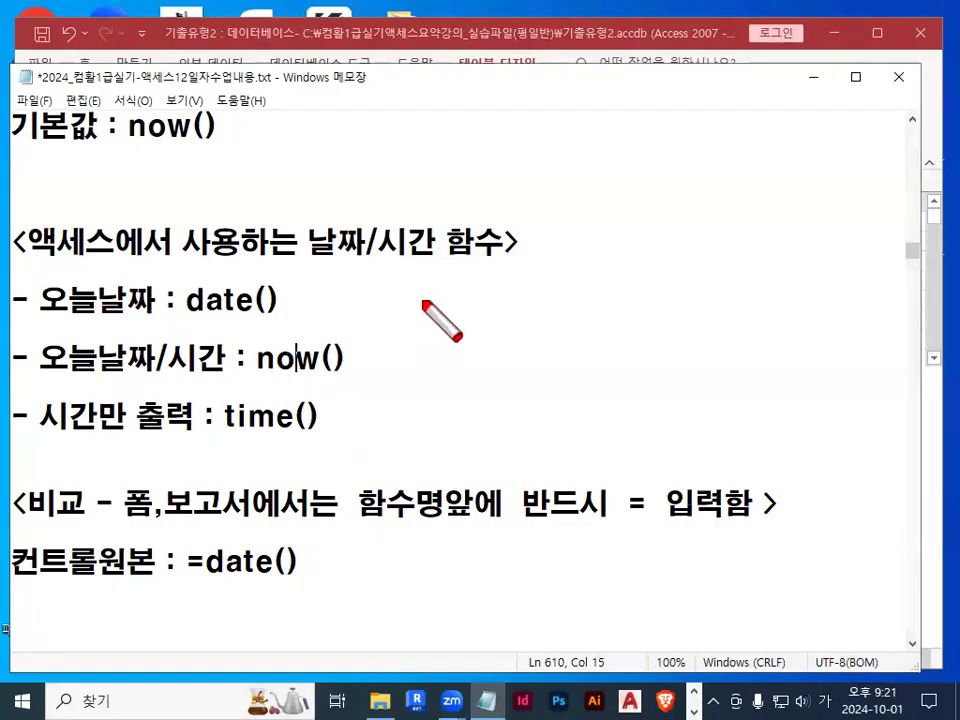
{"action": "left_click_drag", "start_coordinate": [405, 288], "coordinate": [430, 296]}
{"action": "left_click_drag", "start_coordinate": [505, 270], "coordinate": [507, 300]}
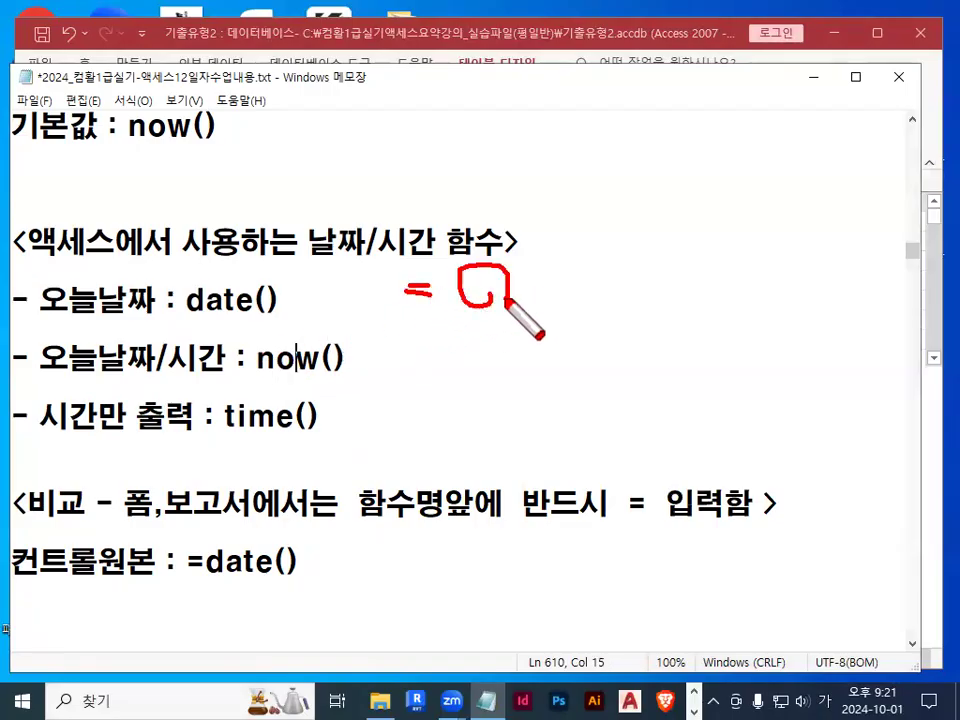
{"action": "key", "text": "Escape"}
Add the line "현재년도 표시 -> 테이블에서 -> 기본값" between the time() entry and the 비교 heading, with blank lines around it
{"action": "left_click", "coordinate": [274, 456]}
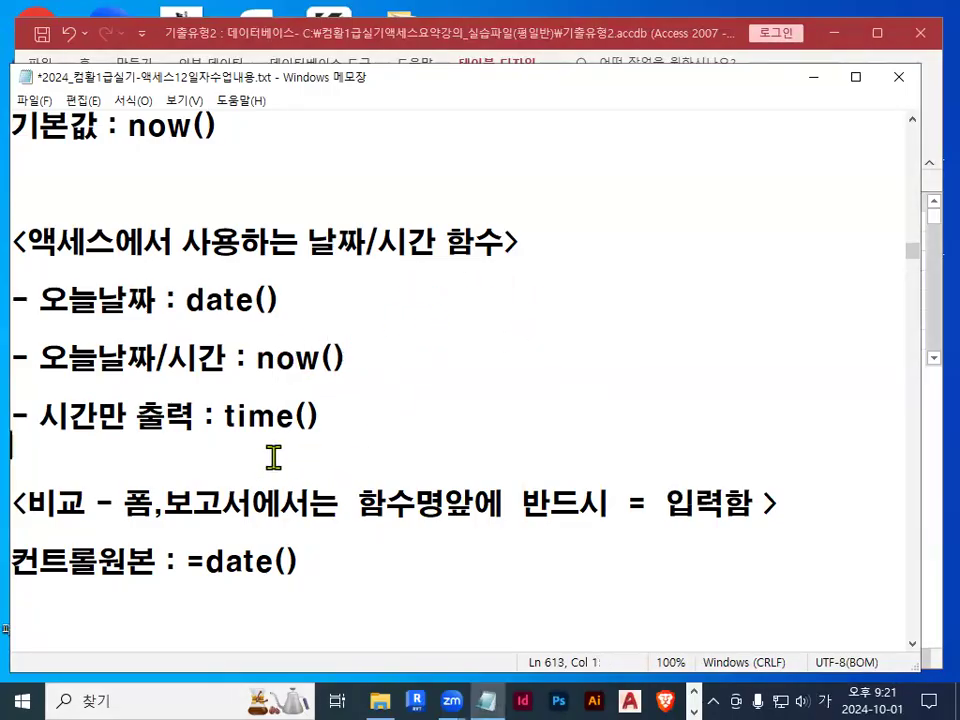
{"action": "key", "text": "Return"}
{"action": "key", "text": "Return"}
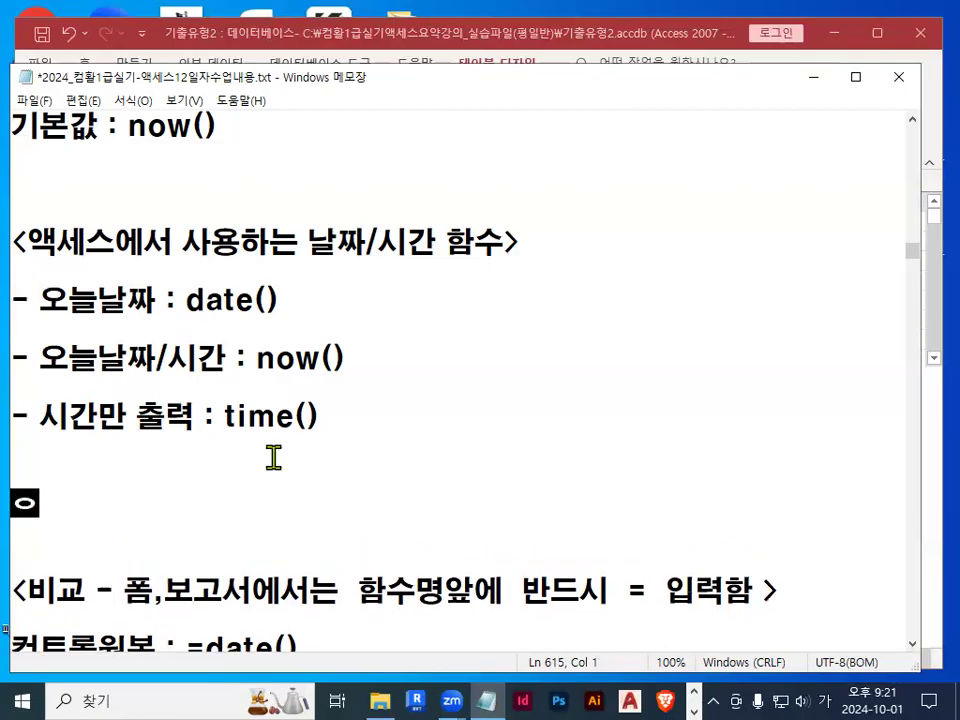
{"action": "type", "text": "현재년도 표시"}
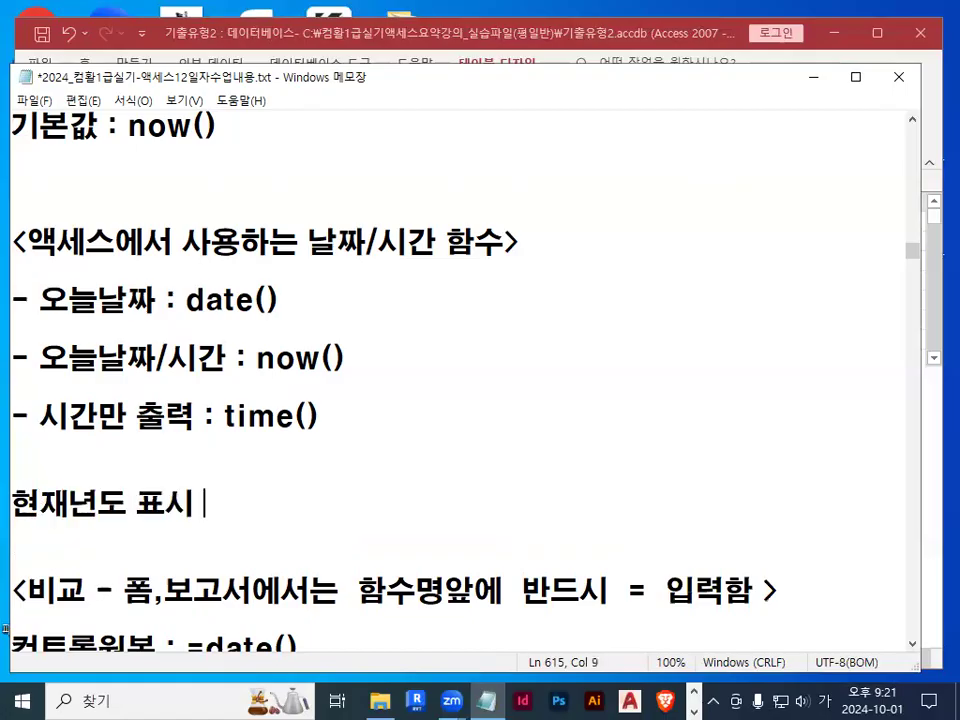
{"action": "type", "text": " -> 테이블"}
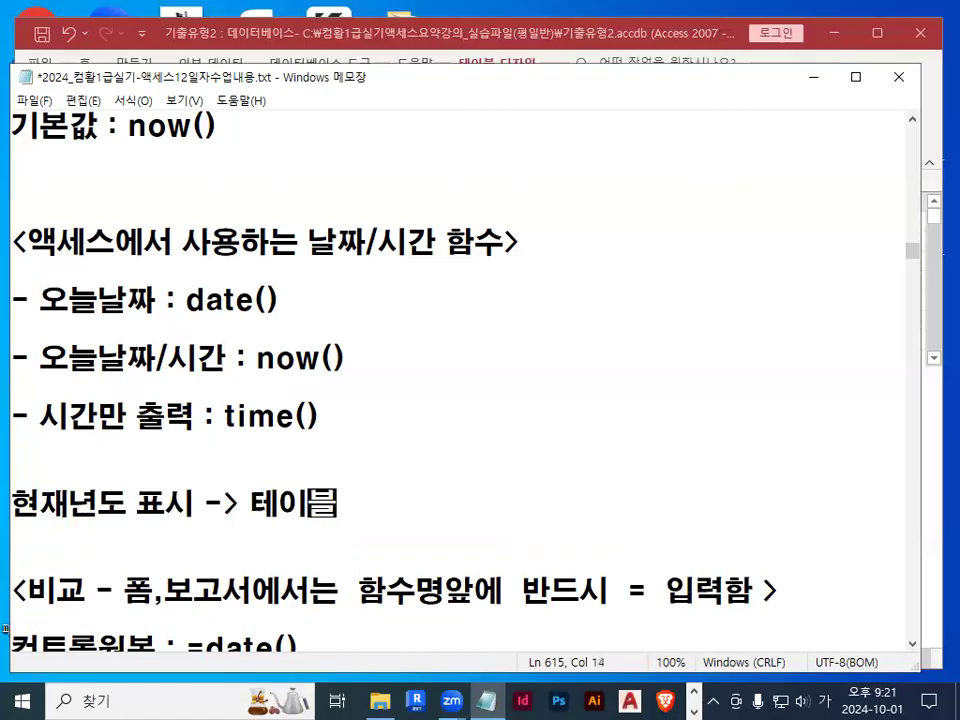
{"action": "type", "text": "에서 -> 기본값 "}
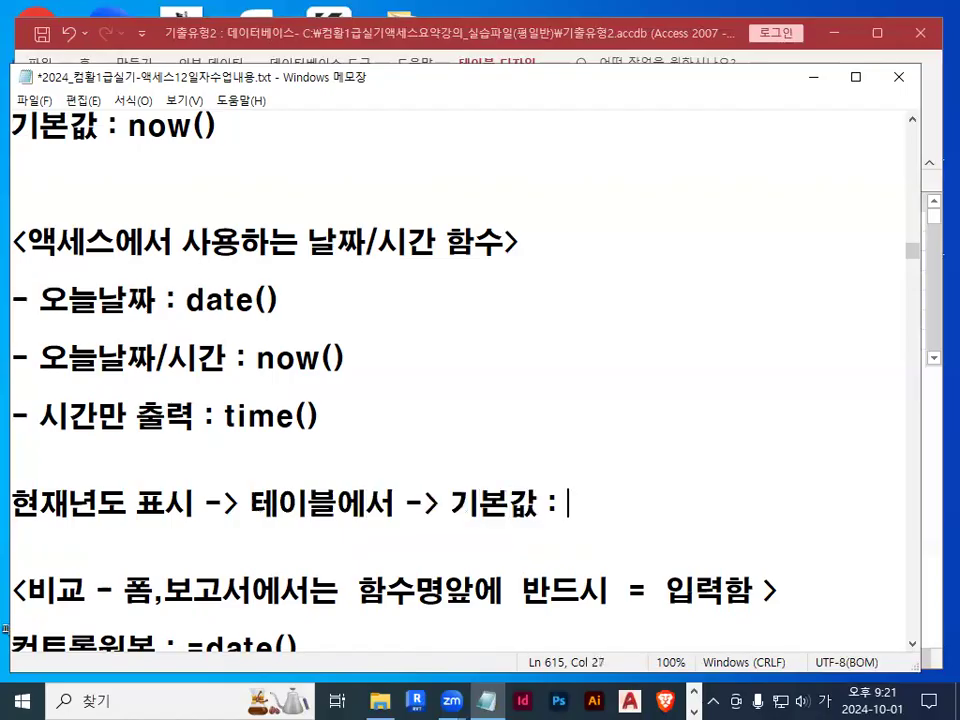
Complete the 현재년도 표시 line with ": =year(date())"
{"action": "type", "text": ": =ㅛ"}
{"action": "key", "text": "BackSpace"}
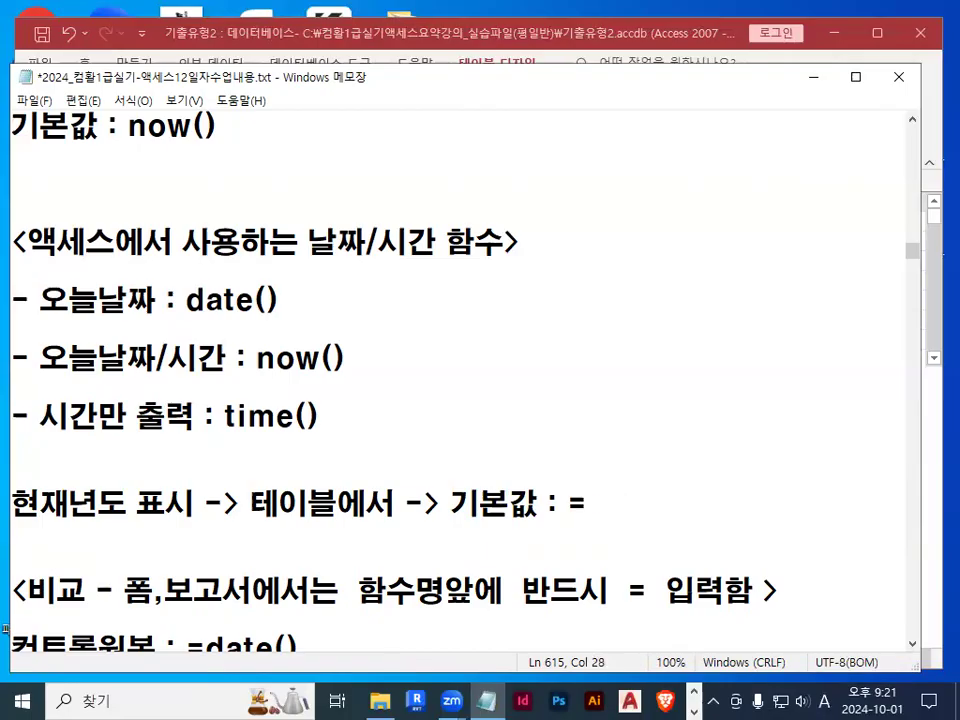
{"action": "type", "text": "year"}
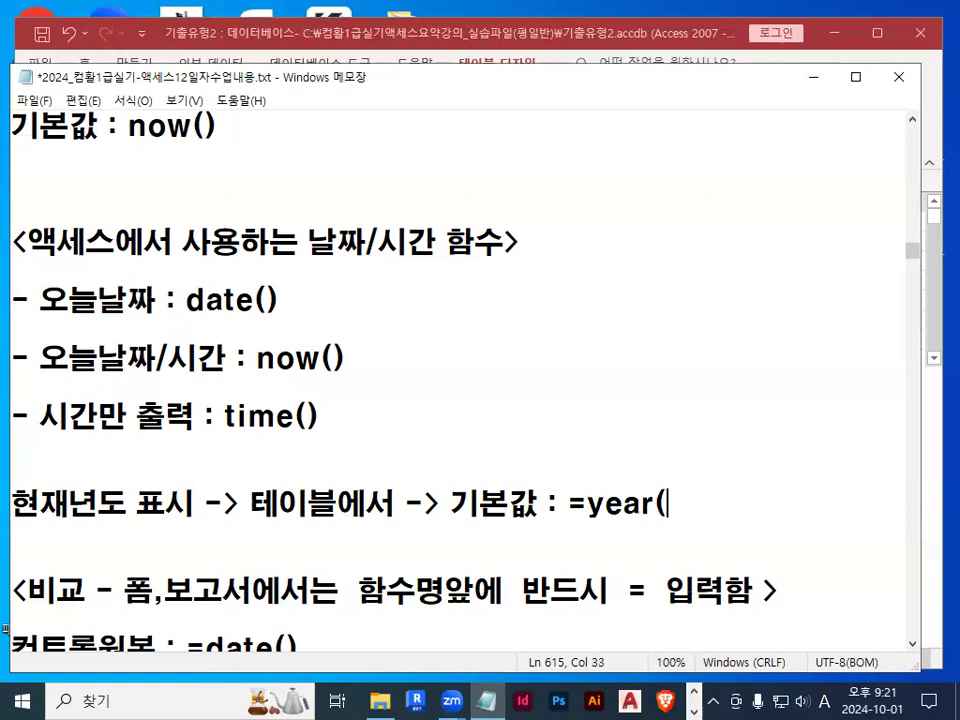
{"action": "type", "text": "(f"}
{"action": "key", "text": "BackSpace"}
{"action": "key", "text": "Hangul"}
{"action": "type", "text": "ㄹ"}
{"action": "key", "text": "BackSpace"}
{"action": "type", "text": "dst"}
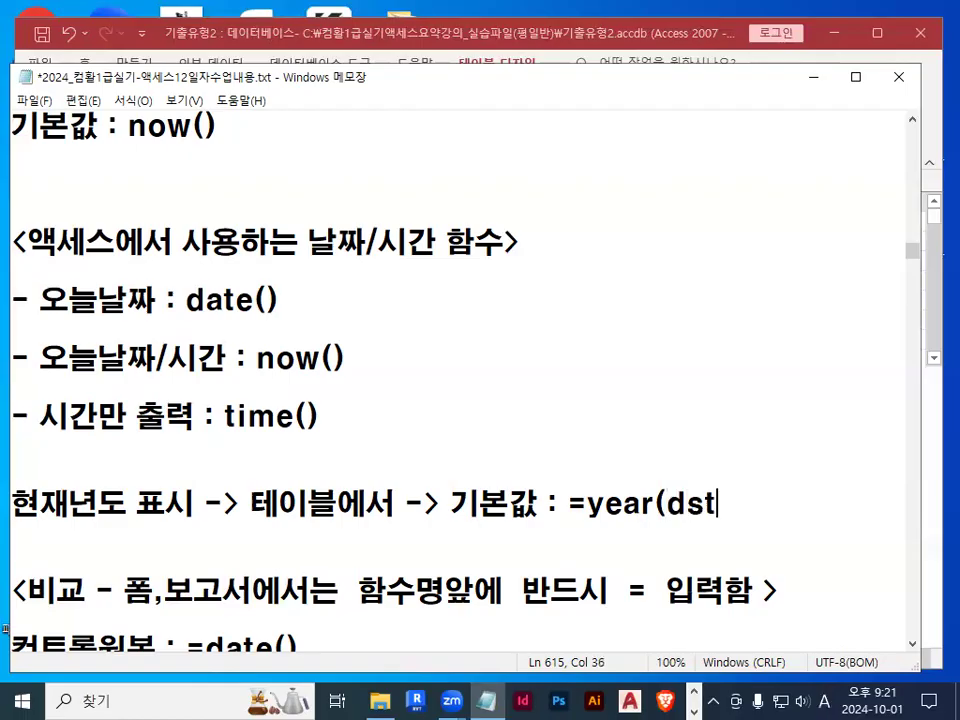
{"action": "key", "text": "BackSpace"}
{"action": "key", "text": "BackSpace"}
{"action": "key", "text": "BackSpace"}
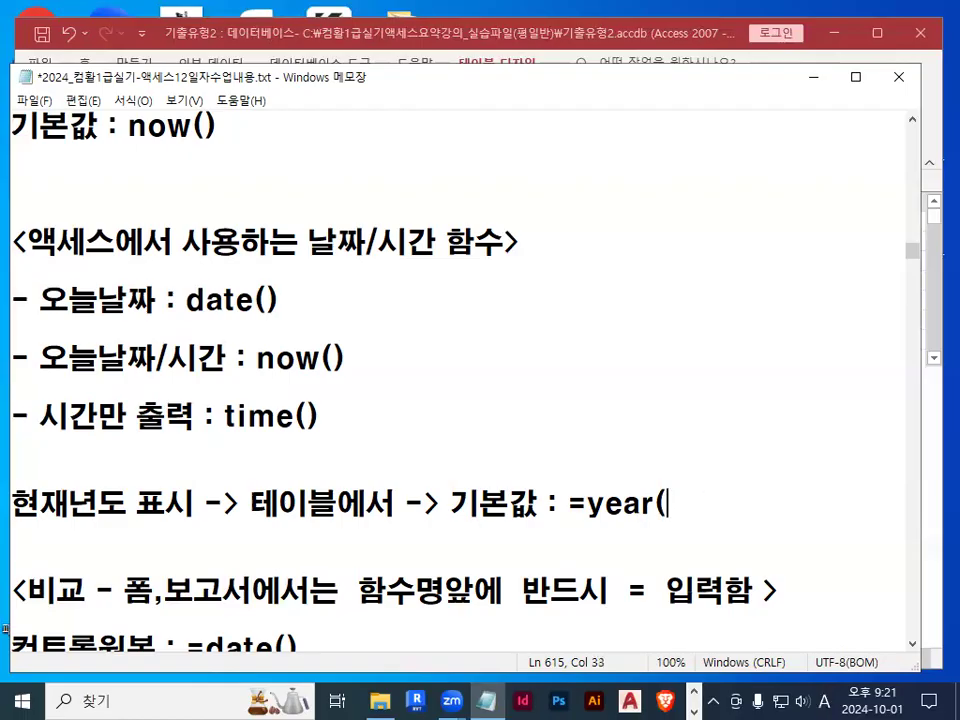
{"action": "type", "text": "date())"}
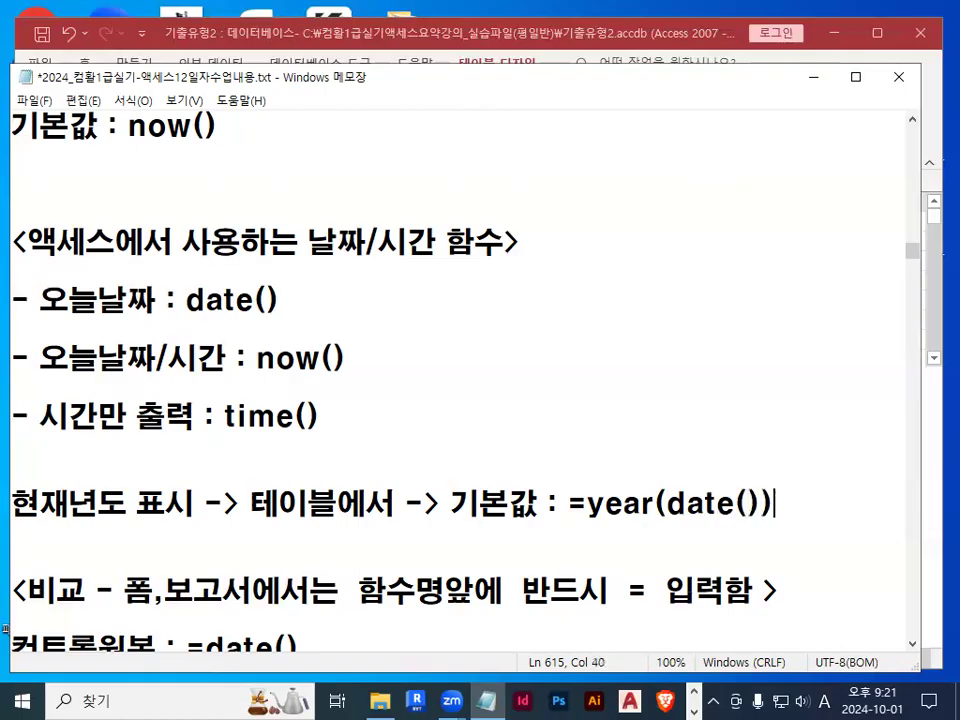
Mark =year and the 오늘날짜 : date() entry with the red pen and clear the markings
{"action": "scroll", "coordinate": [268, 493], "scroll_direction": "down", "scroll_amount": 1}
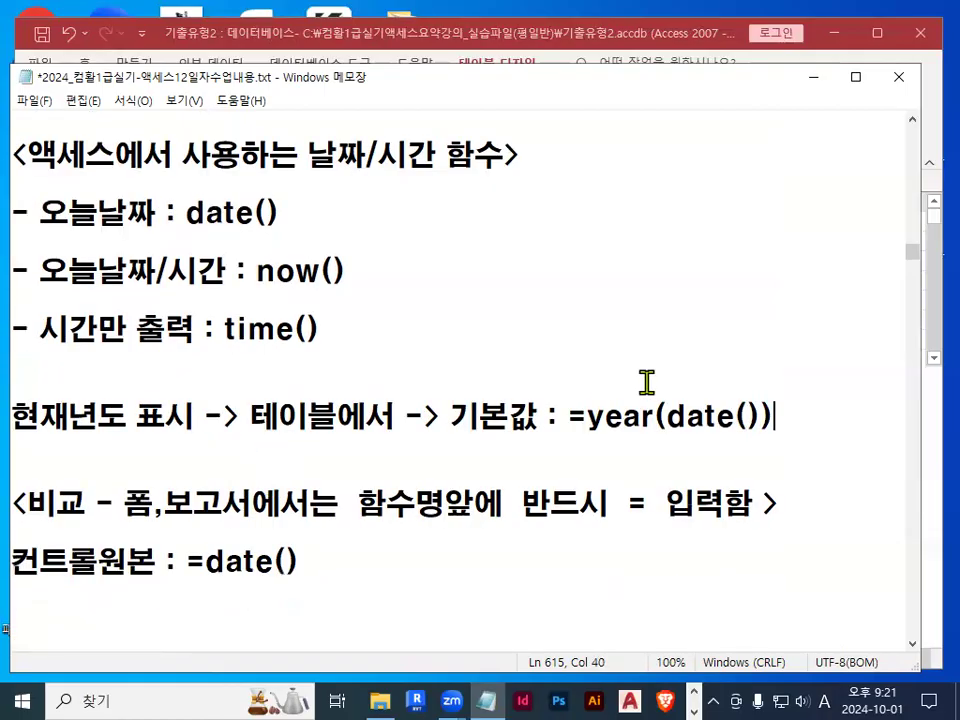
{"action": "left_click_drag", "start_coordinate": [562, 433], "coordinate": [634, 434]}
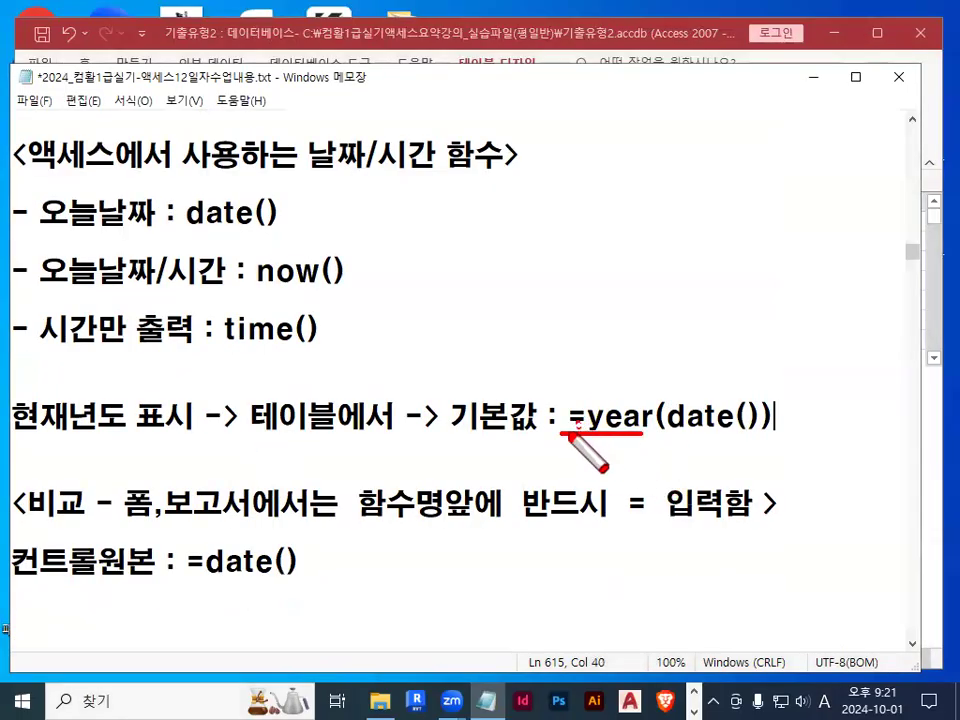
{"action": "left_click_drag", "start_coordinate": [568, 433], "coordinate": [581, 437]}
{"action": "left_click_drag", "start_coordinate": [187, 226], "coordinate": [288, 225]}
{"action": "left_click_drag", "start_coordinate": [137, 222], "coordinate": [130, 192]}
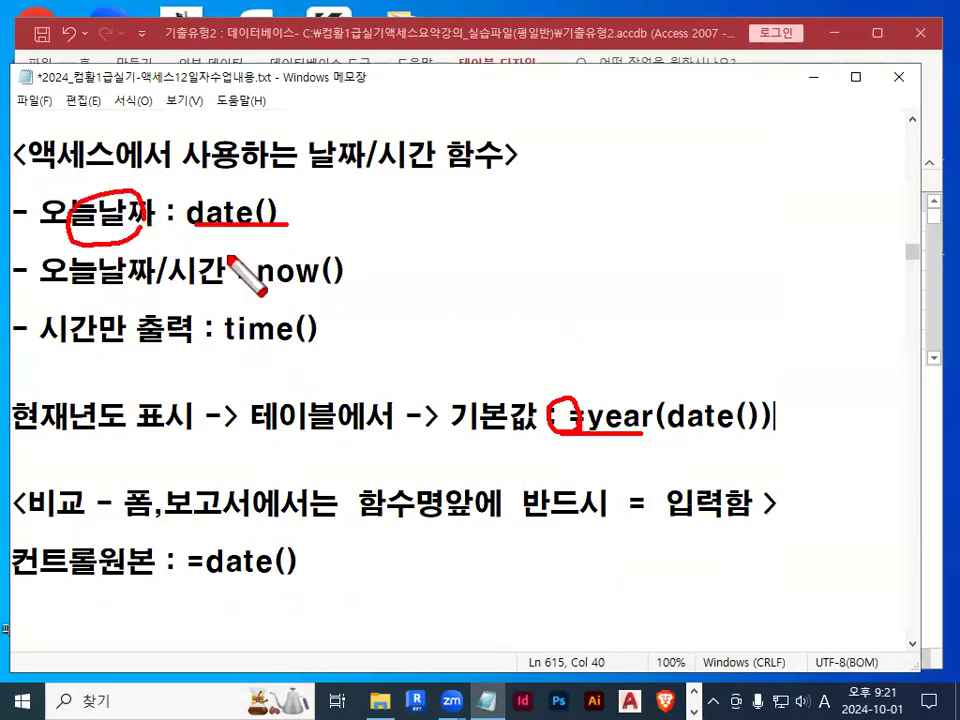
{"action": "key", "text": "Escape"}
Highlight in turn the equals sign before year, the date() and now() entries, and now() in the 기본값 line
{"action": "double_click", "coordinate": [574, 414]}
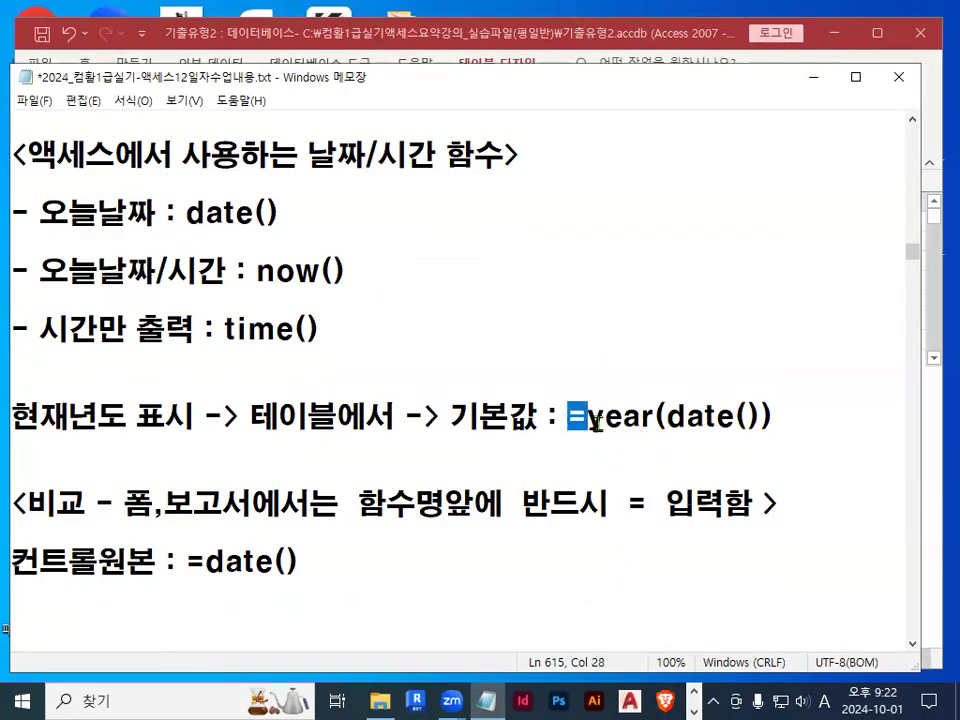
{"action": "left_click", "coordinate": [592, 418]}
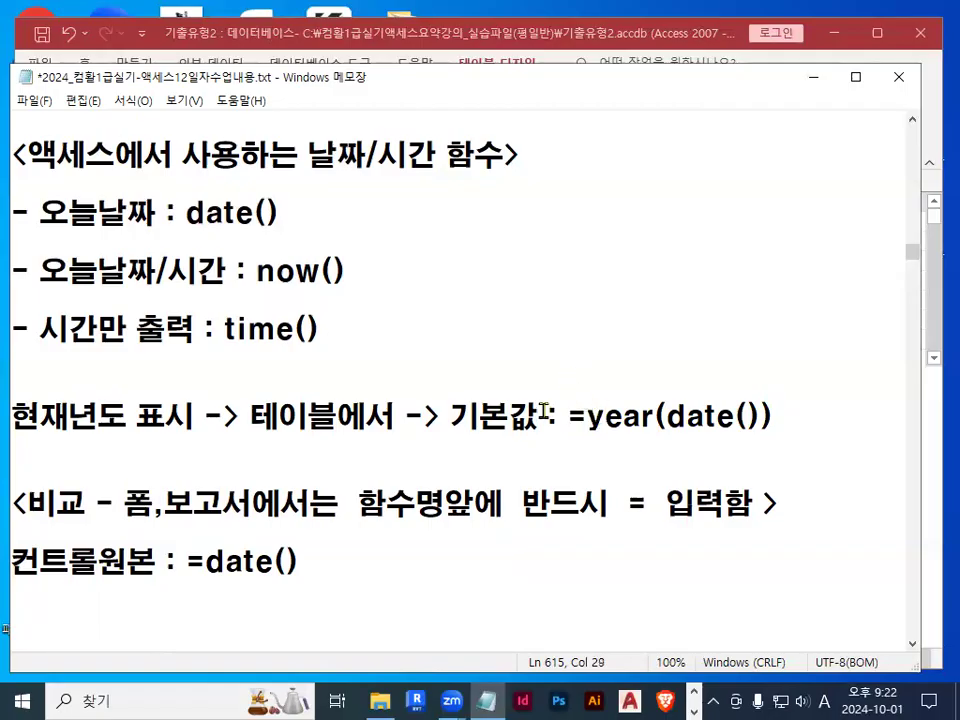
{"action": "scroll", "coordinate": [540, 412], "scroll_direction": "up", "scroll_amount": 1}
{"action": "left_click_drag", "start_coordinate": [183, 298], "coordinate": [284, 298]}
{"action": "left_click_drag", "start_coordinate": [257, 359], "coordinate": [353, 361]}
{"action": "scroll", "coordinate": [333, 344], "scroll_direction": "up", "scroll_amount": 1}
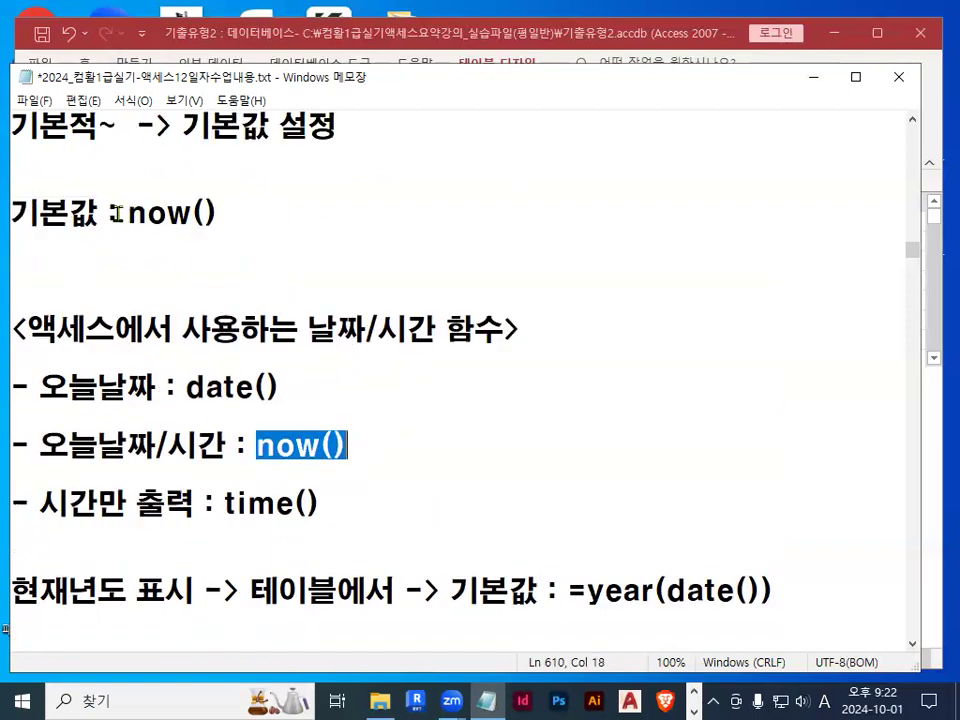
{"action": "left_click_drag", "start_coordinate": [126, 213], "coordinate": [224, 212]}
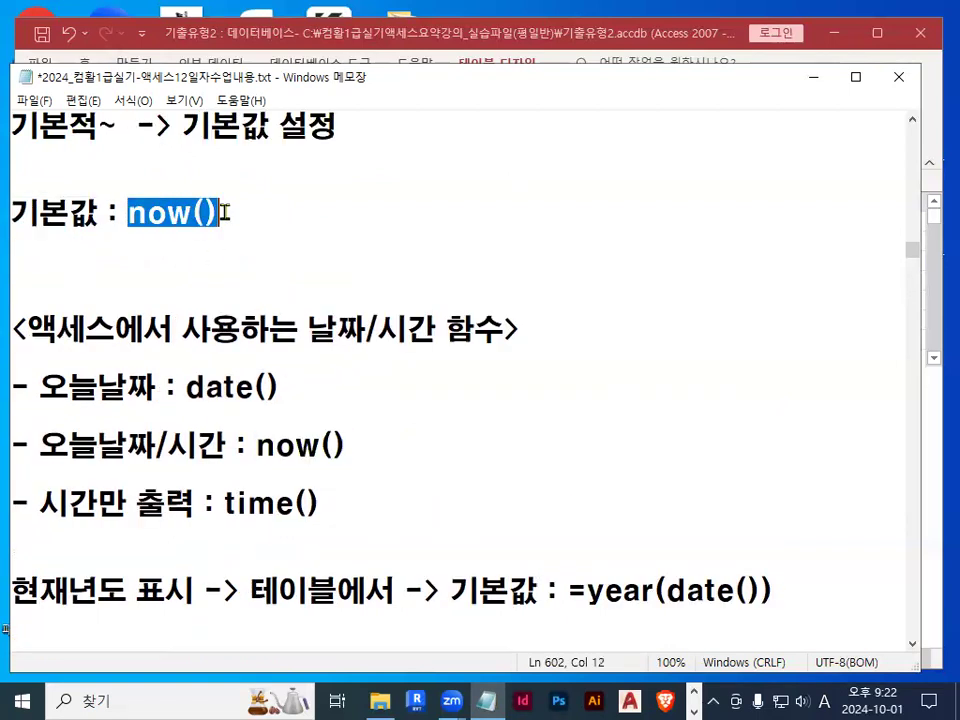
Switch to Access, set the 진입시간 field's default value to Now() and save the 통행목록 table
{"action": "left_click", "coordinate": [815, 77]}
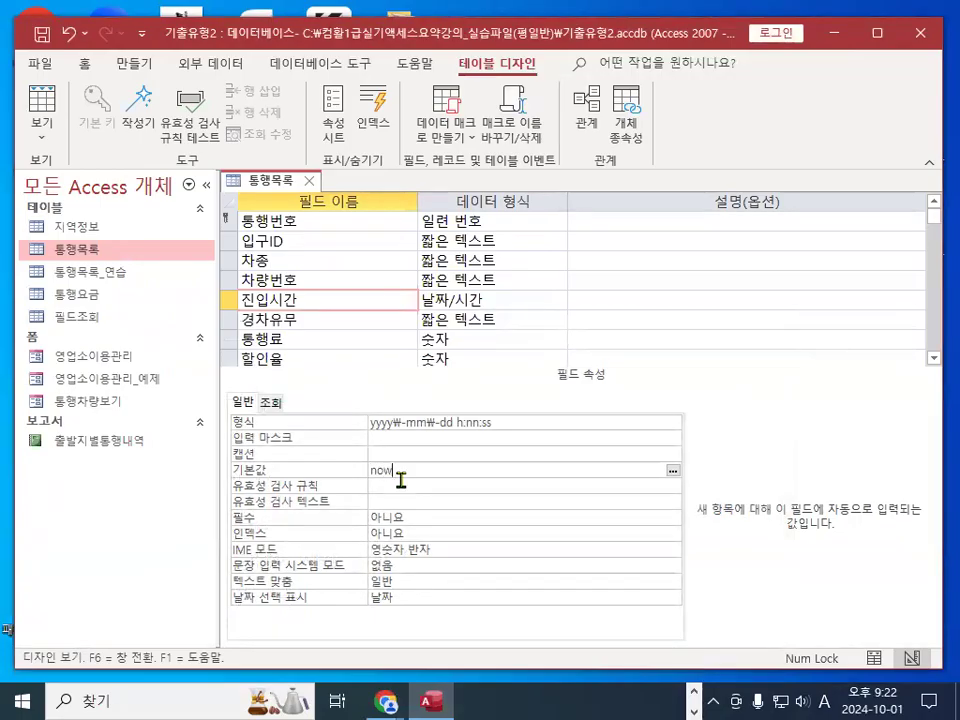
{"action": "left_click", "coordinate": [400, 485]}
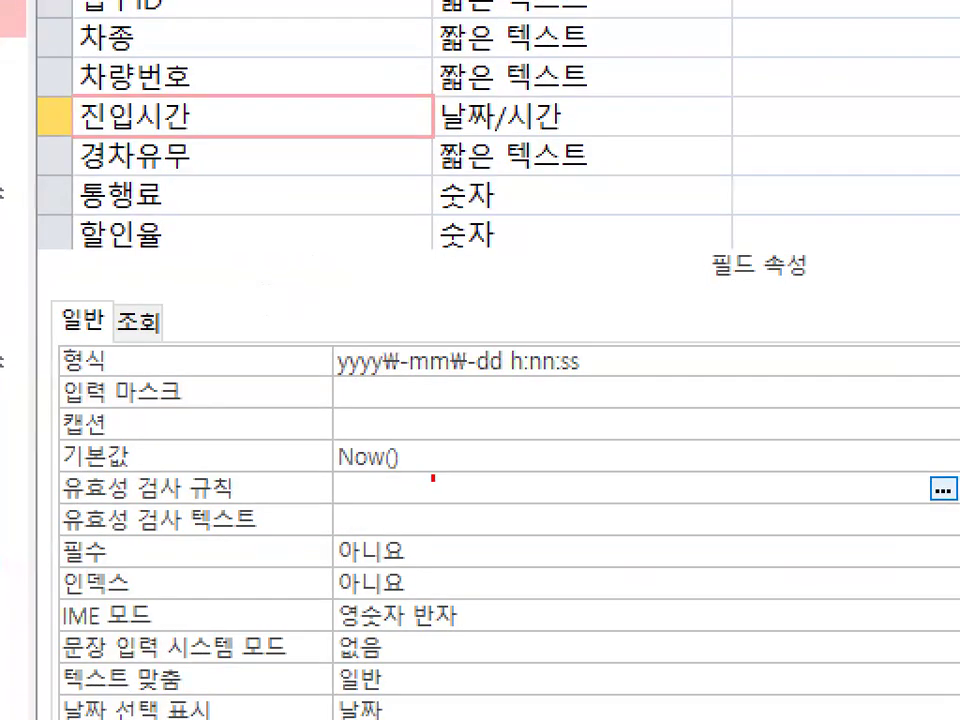
{"action": "left_click_drag", "start_coordinate": [419, 478], "coordinate": [430, 493]}
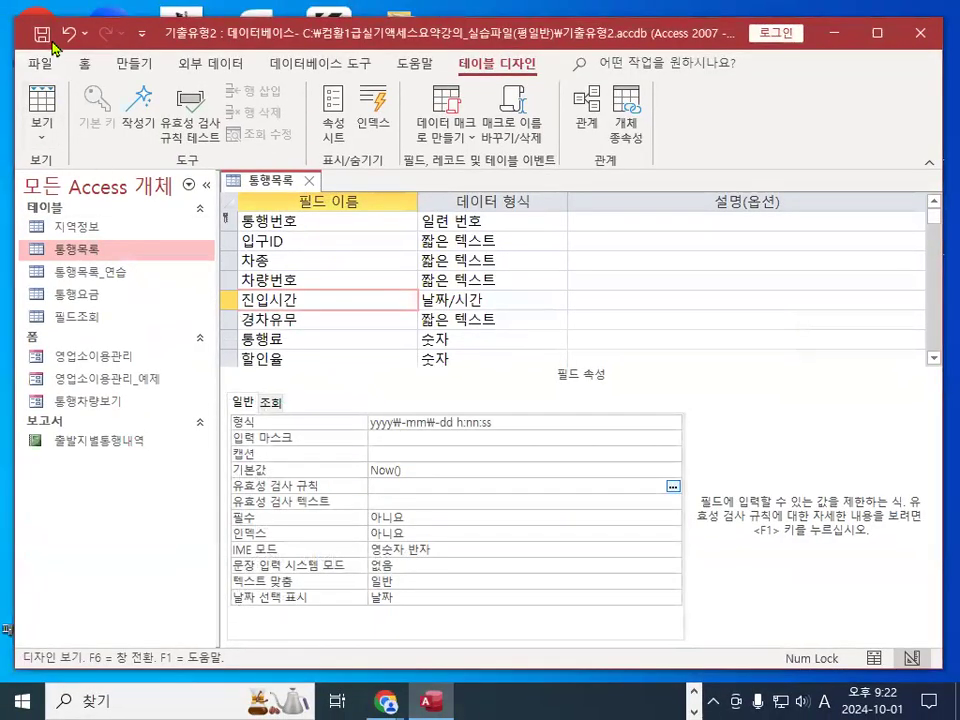
{"action": "left_click", "coordinate": [43, 37]}
Check the 진입시간 value in the new-record row of the 통행목록 datasheet and return to the table design
{"action": "left_click", "coordinate": [43, 97]}
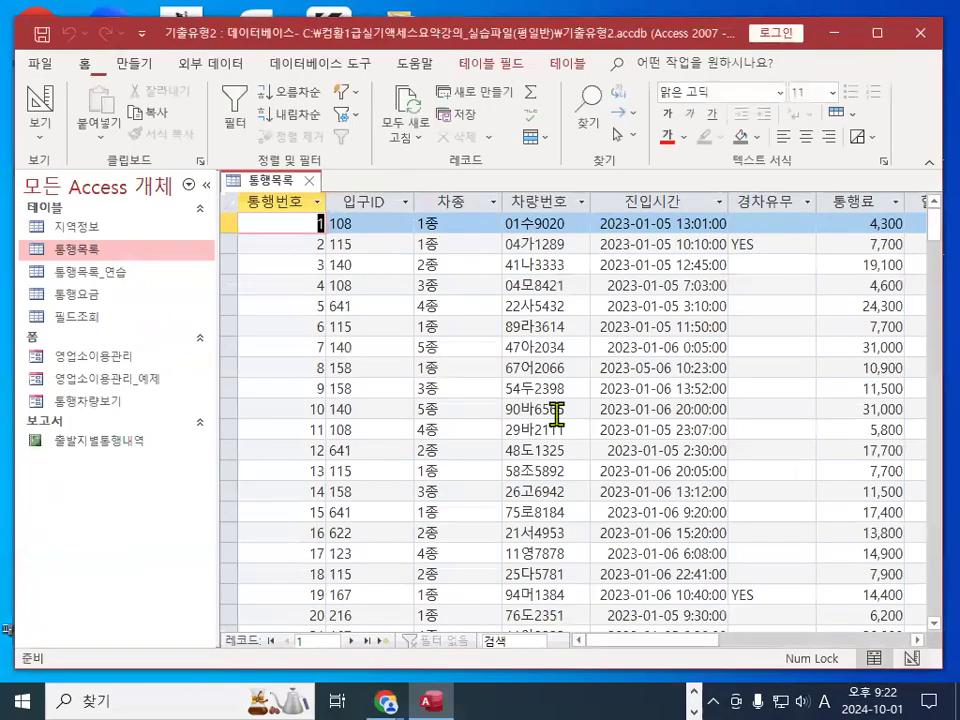
{"action": "scroll", "coordinate": [824, 475], "scroll_direction": "down", "scroll_amount": 6}
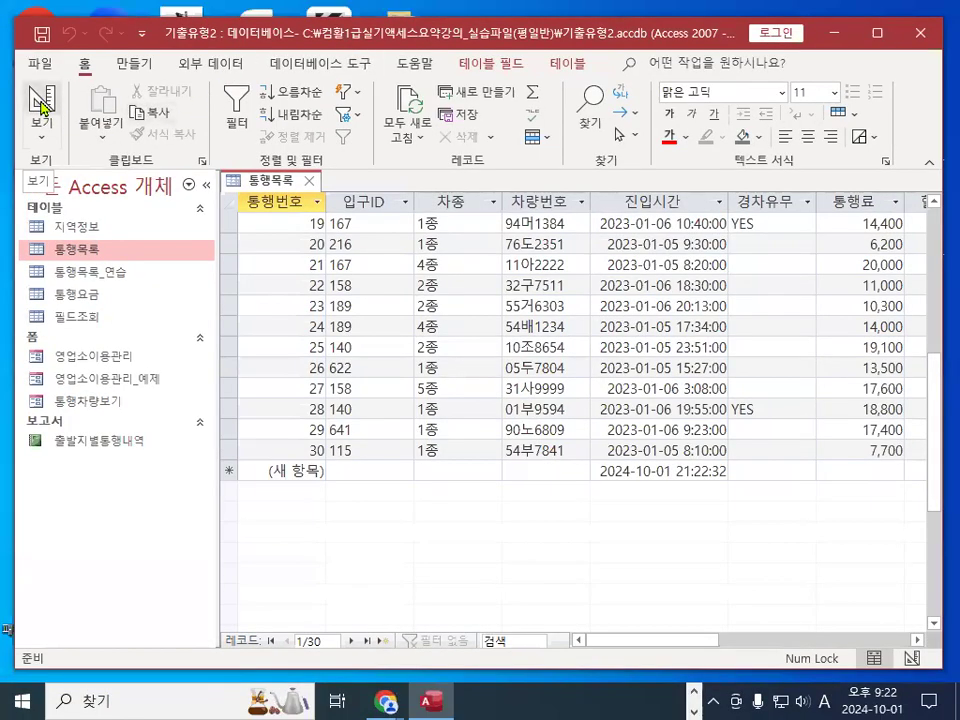
{"action": "left_click", "coordinate": [42, 100]}
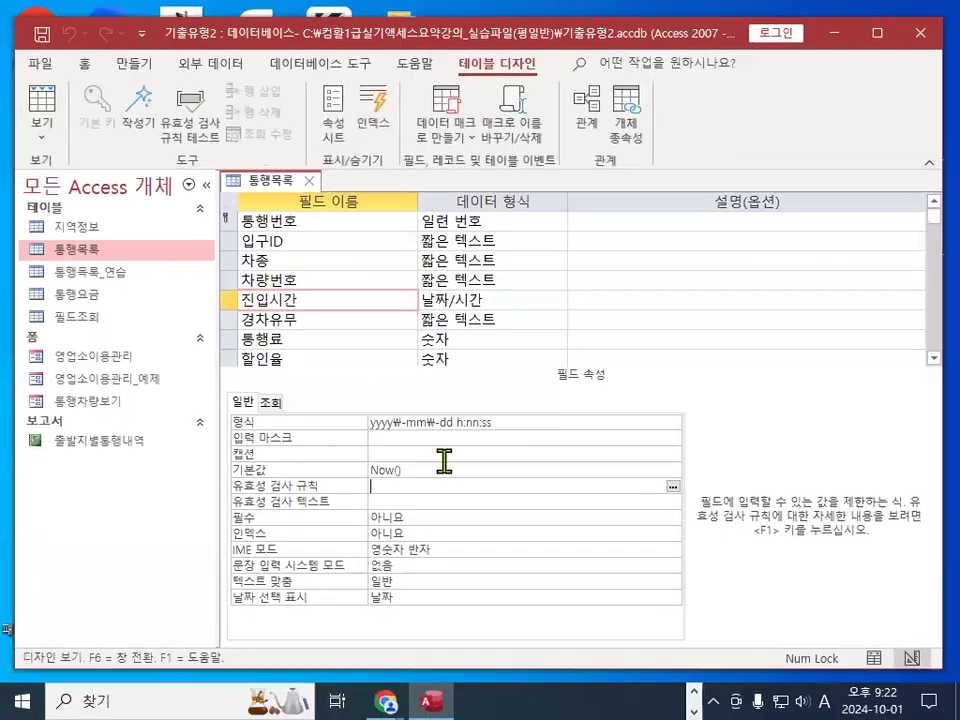
Examine the predefined date and time formats offered for the 진입시간 field's Format property and close the list
{"action": "left_click", "coordinate": [424, 498]}
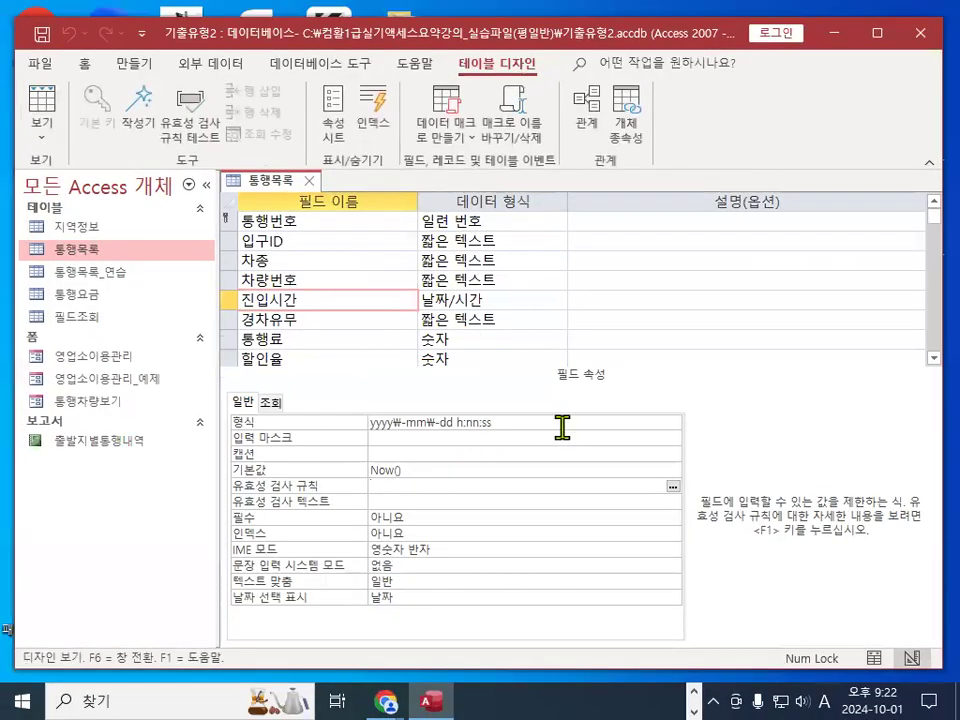
{"action": "left_click", "coordinate": [857, 394]}
{"action": "left_click", "coordinate": [674, 423]}
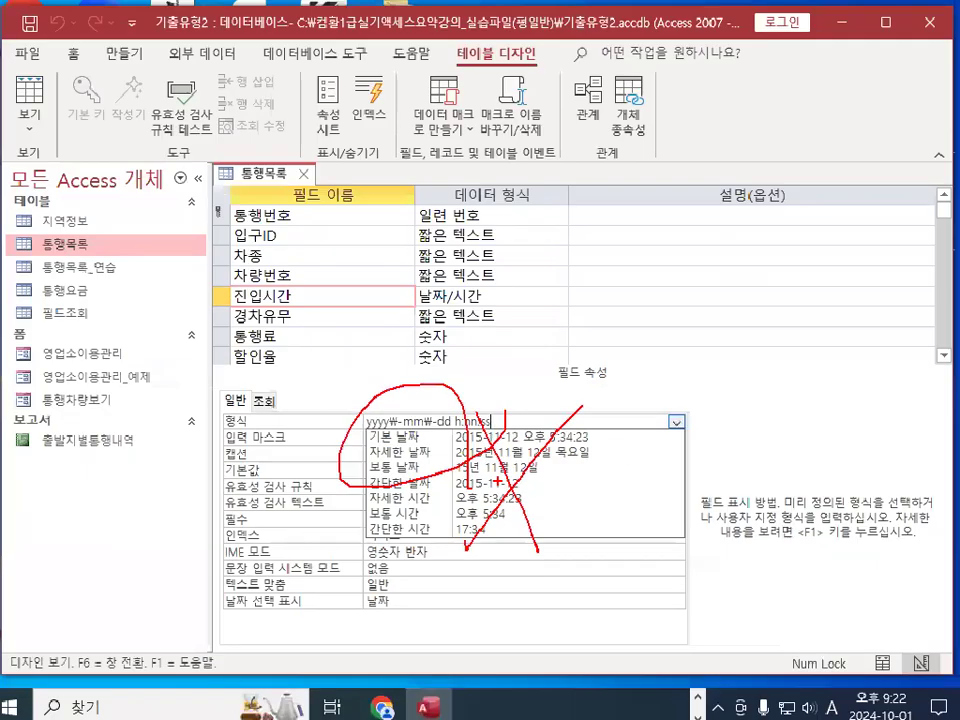
{"action": "key", "text": "Escape"}
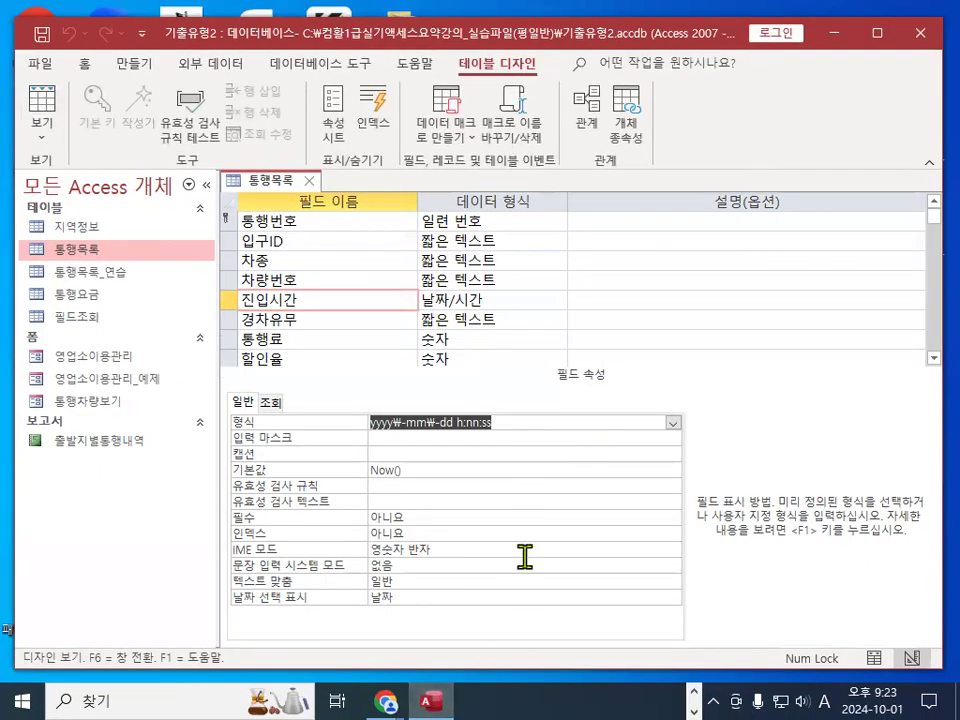
Annotate the 진입시간 field's Format and Input Mask properties with the red pen and clear the markings
{"action": "left_click", "coordinate": [520, 437]}
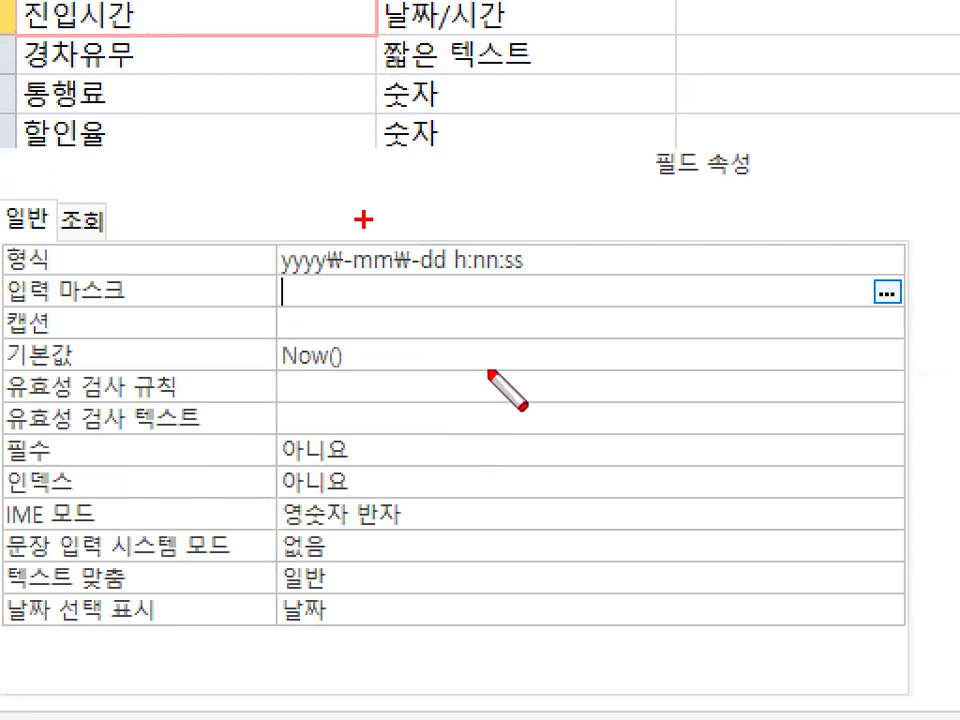
{"action": "mouse_move", "coordinate": [441, 310]}
{"action": "left_mouse_down"}
{"action": "mouse_move", "coordinate": [447, 368]}
{"action": "mouse_move", "coordinate": [480, 308]}
{"action": "left_mouse_up"}
{"action": "left_click_drag", "start_coordinate": [397, 333], "coordinate": [548, 338]}
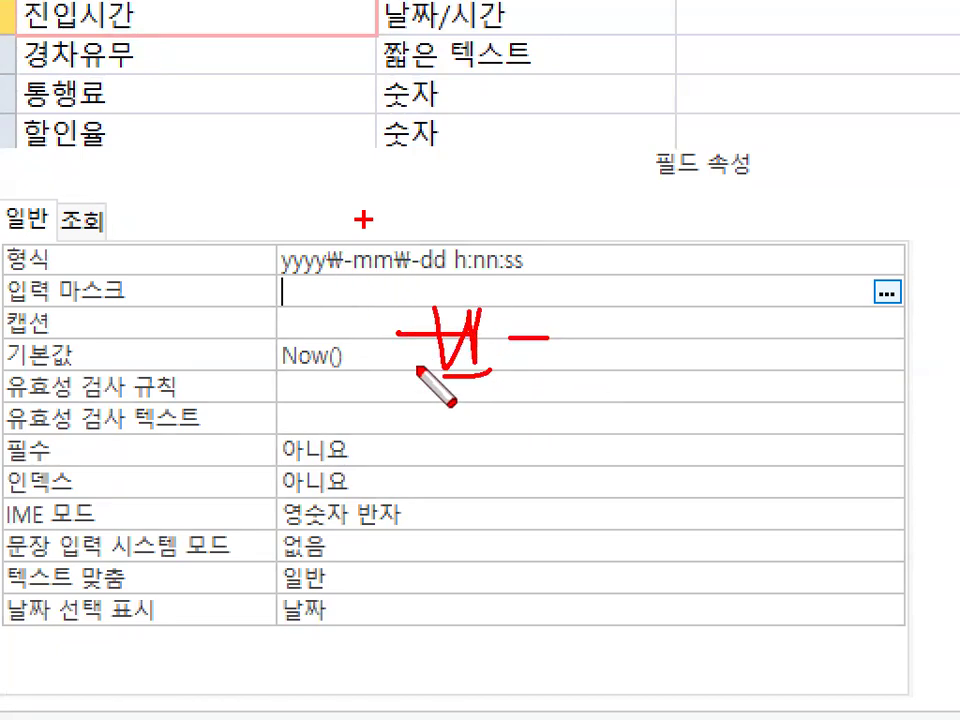
{"action": "left_click_drag", "start_coordinate": [430, 376], "coordinate": [497, 364]}
{"action": "left_click_drag", "start_coordinate": [412, 388], "coordinate": [456, 386]}
{"action": "left_click_drag", "start_coordinate": [507, 272], "coordinate": [460, 366]}
{"action": "key", "text": "Escape"}
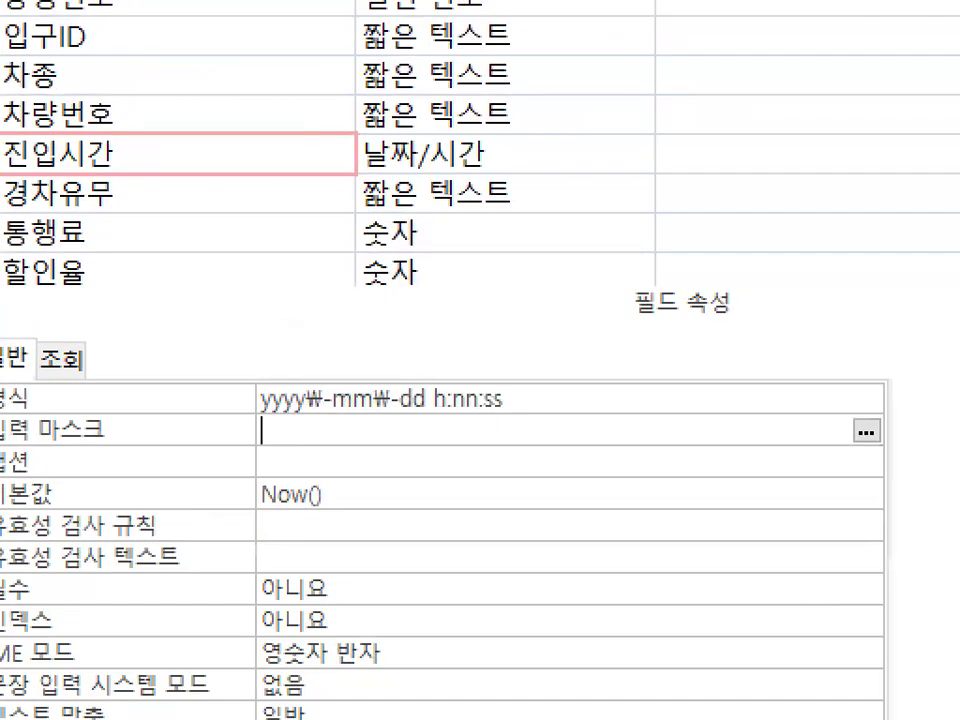
{"action": "mouse_move", "coordinate": [530, 410]}
{"action": "left_mouse_down"}
{"action": "mouse_move", "coordinate": [489, 404]}
{"action": "mouse_move", "coordinate": [502, 400]}
{"action": "left_mouse_up"}
{"action": "key", "text": "Escape"}
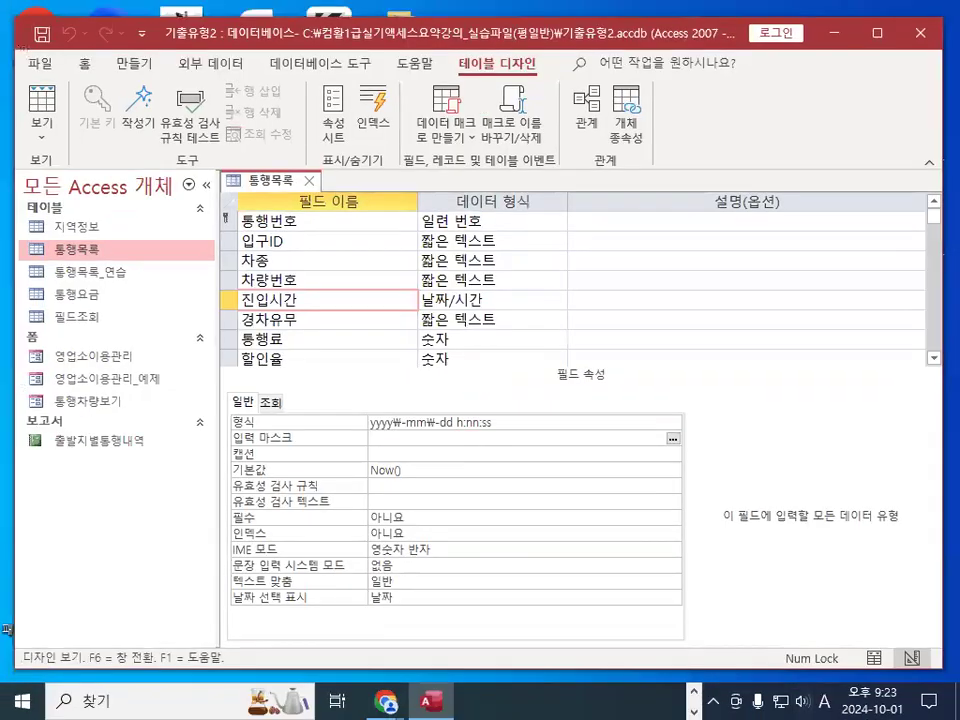
Switch to the Notepad notes and add a dashed separator line below the =year(date()) line, with blank space under it
{"action": "key", "text": "alt+Tab"}
{"action": "left_click", "coordinate": [176, 465]}
{"action": "scroll", "coordinate": [176, 462], "scroll_direction": "down", "scroll_amount": 2}
{"action": "left_click", "coordinate": [187, 538]}
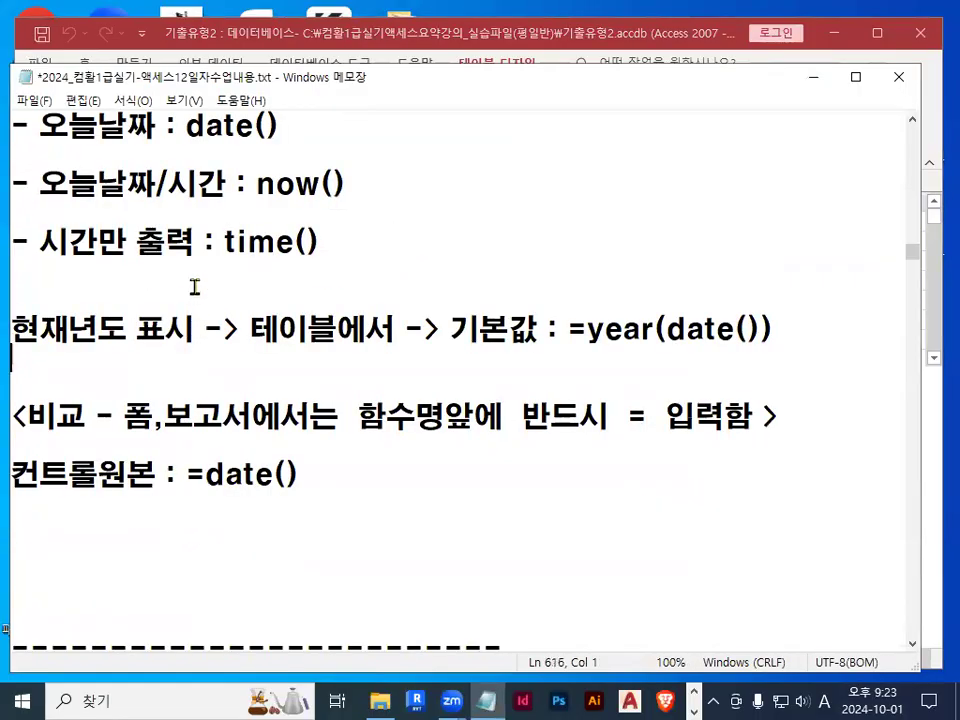
{"action": "key", "text": "Return"}
{"action": "key", "text": "Return"}
{"action": "key", "text": "Return"}
{"action": "key", "text": "Return"}
{"action": "key", "text": "Up"}
{"action": "key", "text": "Up"}
{"action": "type", "text": "--------------------------"}
{"action": "key", "text": "Return"}
{"action": "key", "text": "Return"}
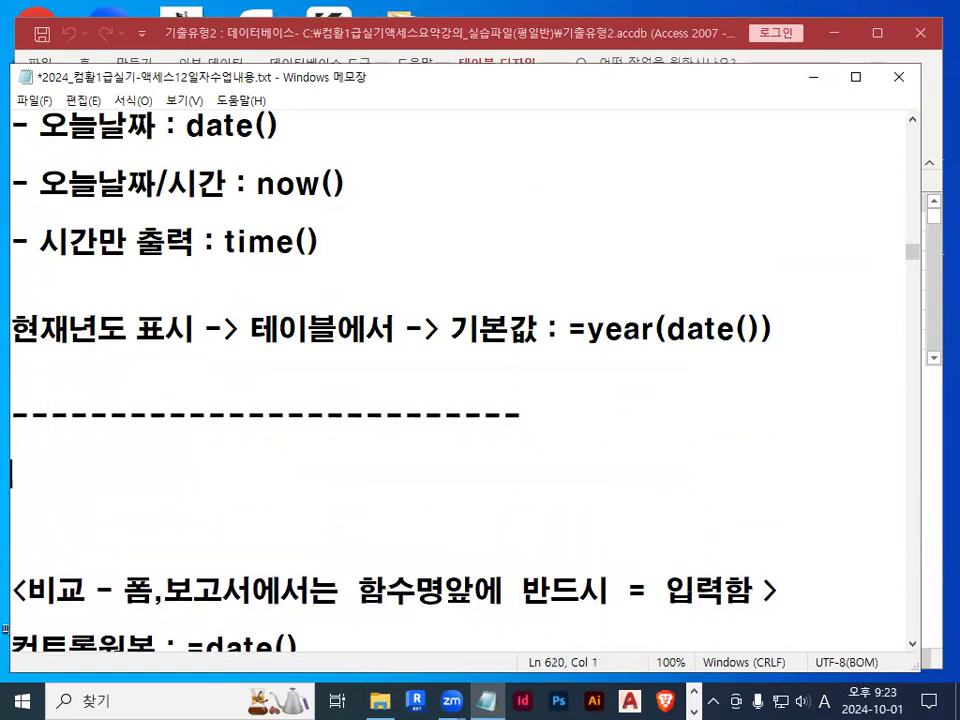
Write the line "테이블에서 날짜/시간 데이터에서 형식을 지정하는 문제" below the dashed separator
{"action": "type", "text": "xpl"}
{"action": "key", "text": "BackSpace"}
{"action": "key", "text": "BackSpace"}
{"action": "key", "text": "BackSpace"}
{"action": "type", "text": "테이블에서"}
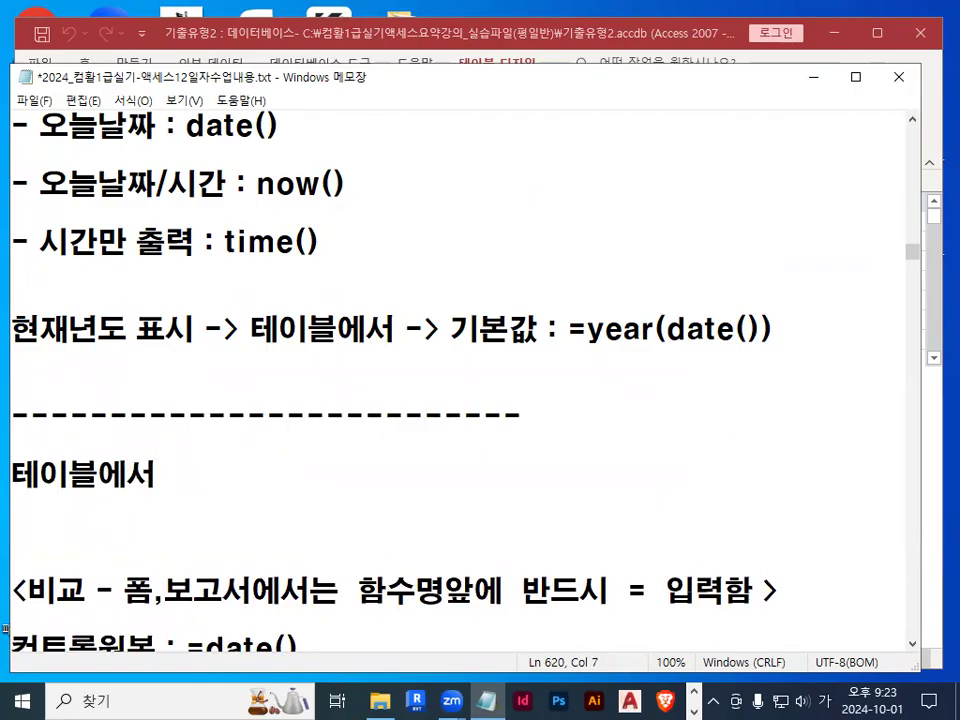
{"action": "type", "text": "형ㅅ"}
{"action": "key", "text": "BackSpace"}
{"action": "key", "text": "BackSpace"}
{"action": "type", "text": "필짜/시간 뎅"}
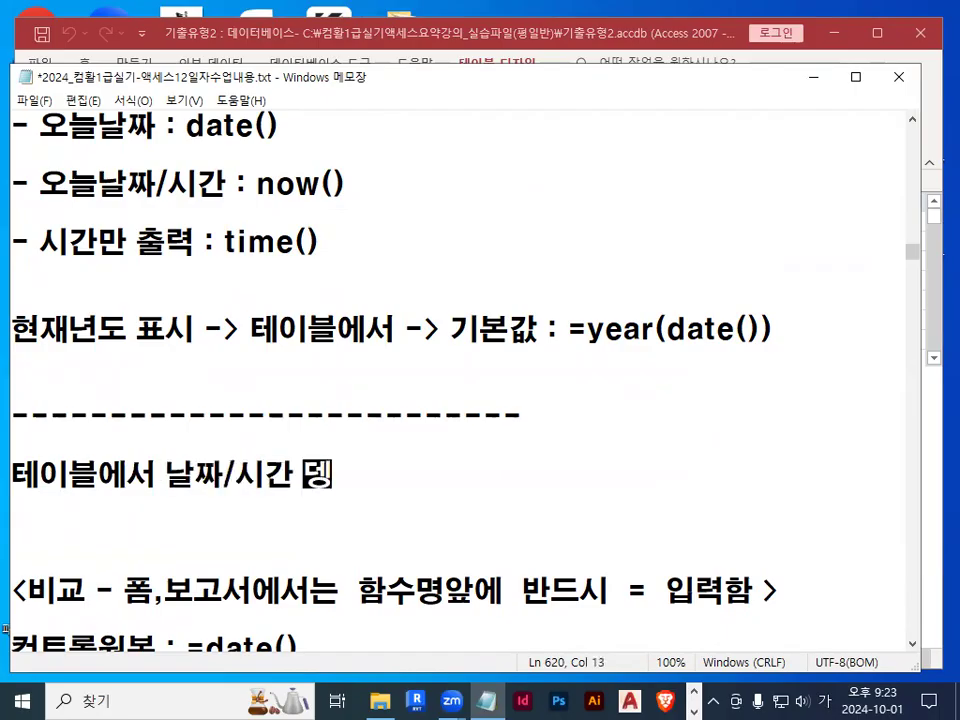
{"action": "type", "text": "이터에서 형"}
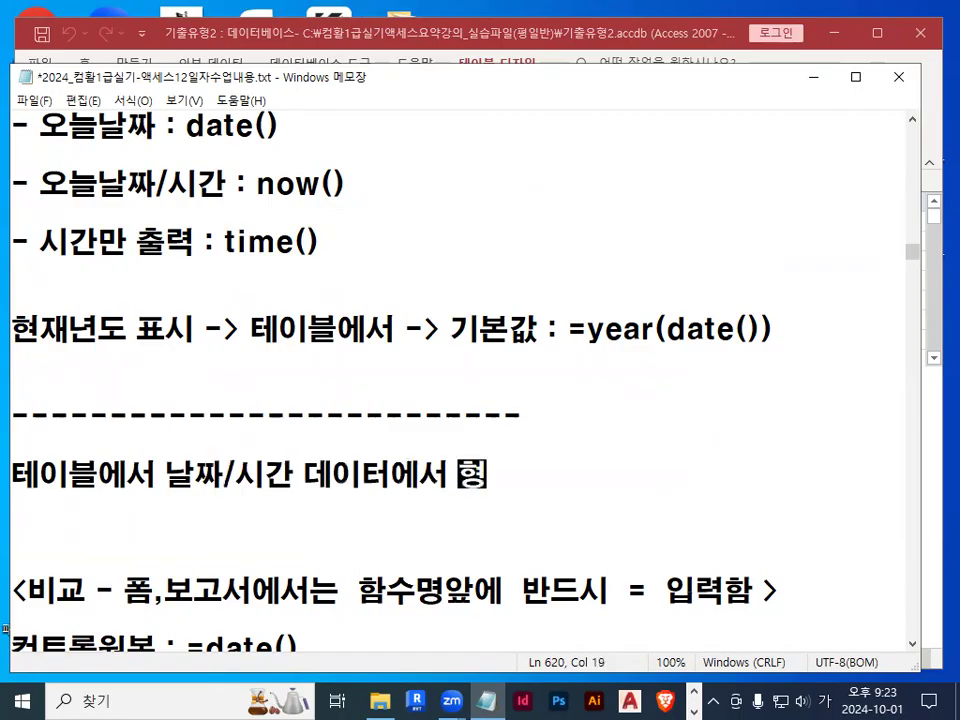
{"action": "type", "text": "식을 지정하는 ㅁ문제"}
{"action": "key", "text": "Return"}
{"action": "key", "text": "Return"}
Add the line "형식안에 문제의 형식이 없다." under the heading about date/time formats
{"action": "type", "text": "혀ㅇ식에"}
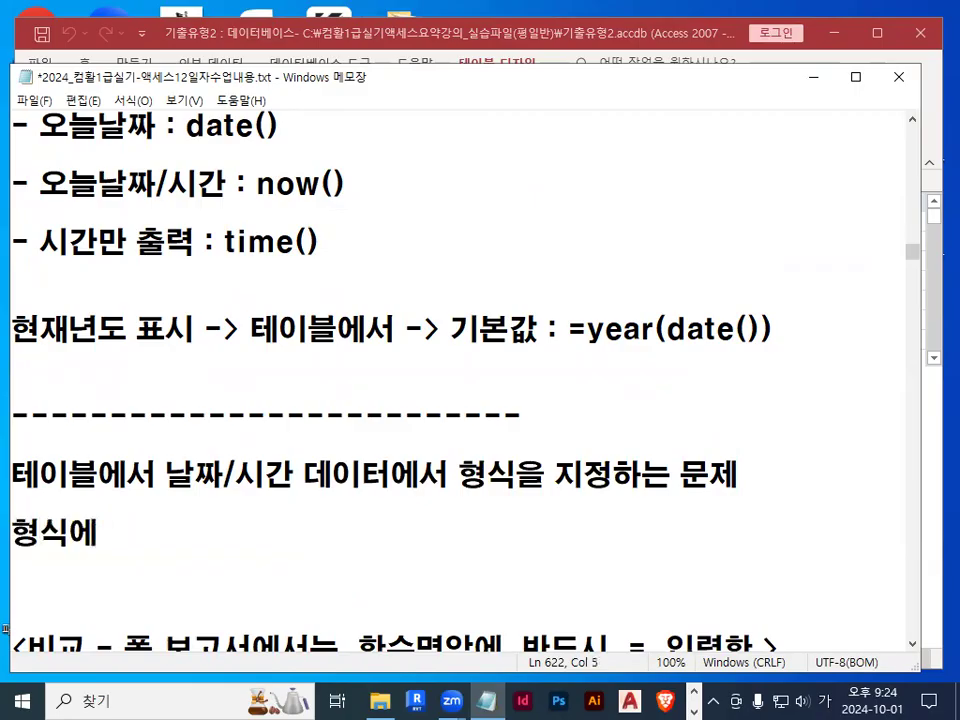
{"action": "key", "text": "BackSpace"}
{"action": "key", "text": "BackSpace"}
{"action": "type", "text": "안에 "}
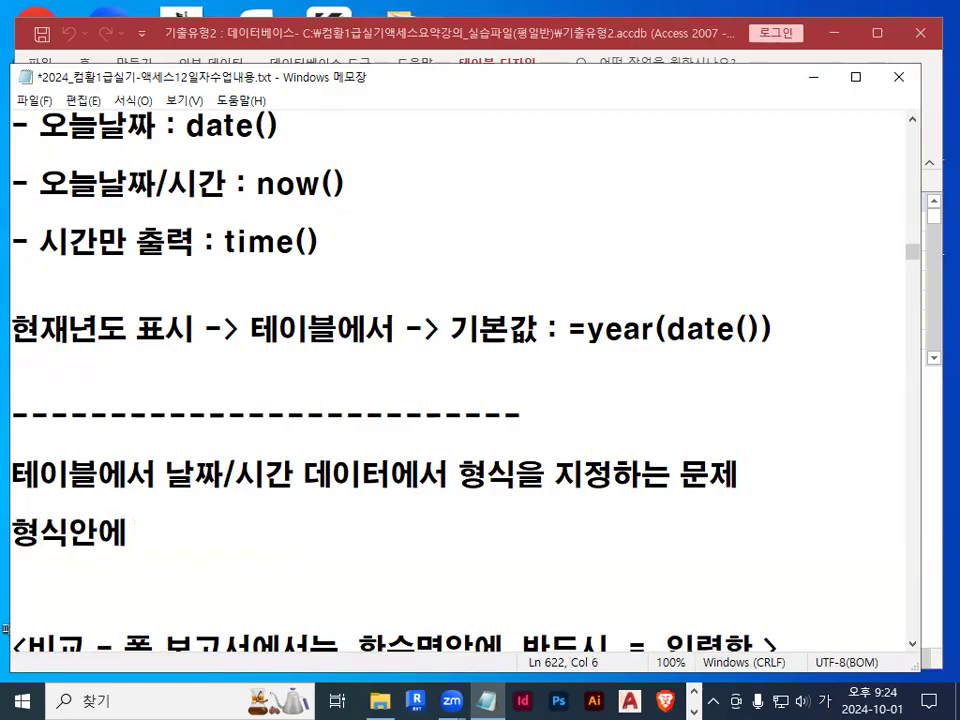
{"action": "type", "text": "ㅁ"}
{"action": "key", "text": "BackSpace"}
{"action": "key", "text": "BackSpace"}
{"action": "type", "text": "ㅇㅈ"}
{"action": "key", "text": "BackSpace"}
{"action": "key", "text": "BackSpace"}
{"action": "type", "text": "지사ㅎ"}
{"action": "key", "text": "BackSpace"}
{"action": "key", "text": "BackSpace"}
{"action": "key", "text": "BackSpace"}
{"action": "type", "text": "문제의 형ㅅ식이 없"}
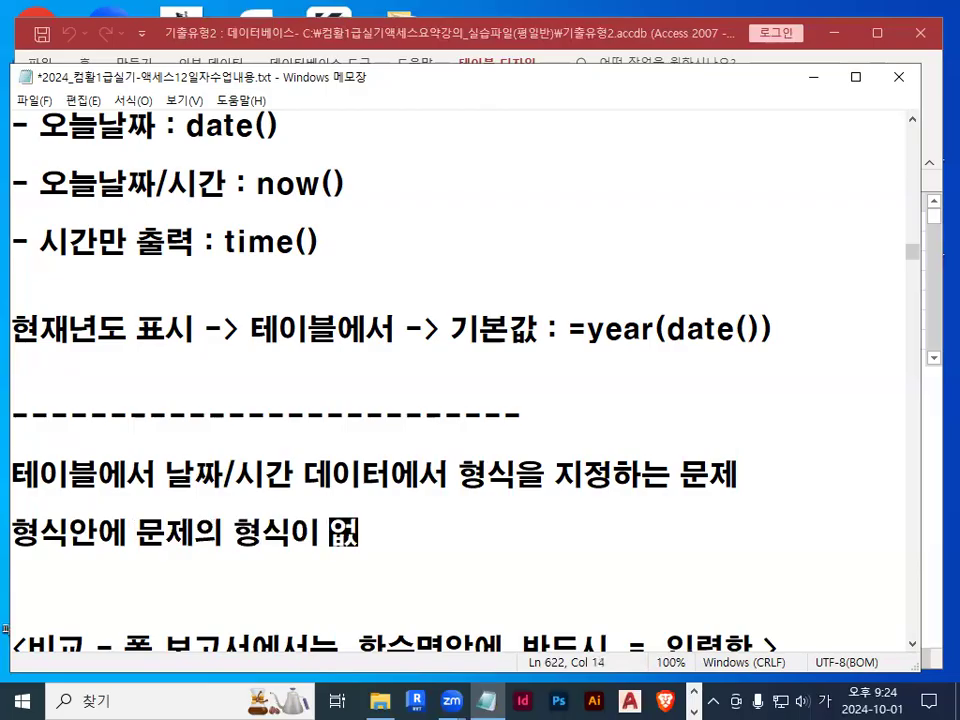
{"action": "type", "text": "다."}
Add the line "직접정의" on its own and leave blank lines beneath it
{"action": "key", "text": "Return"}
{"action": "key", "text": "Return"}
{"action": "type", "text": "직접정의"}
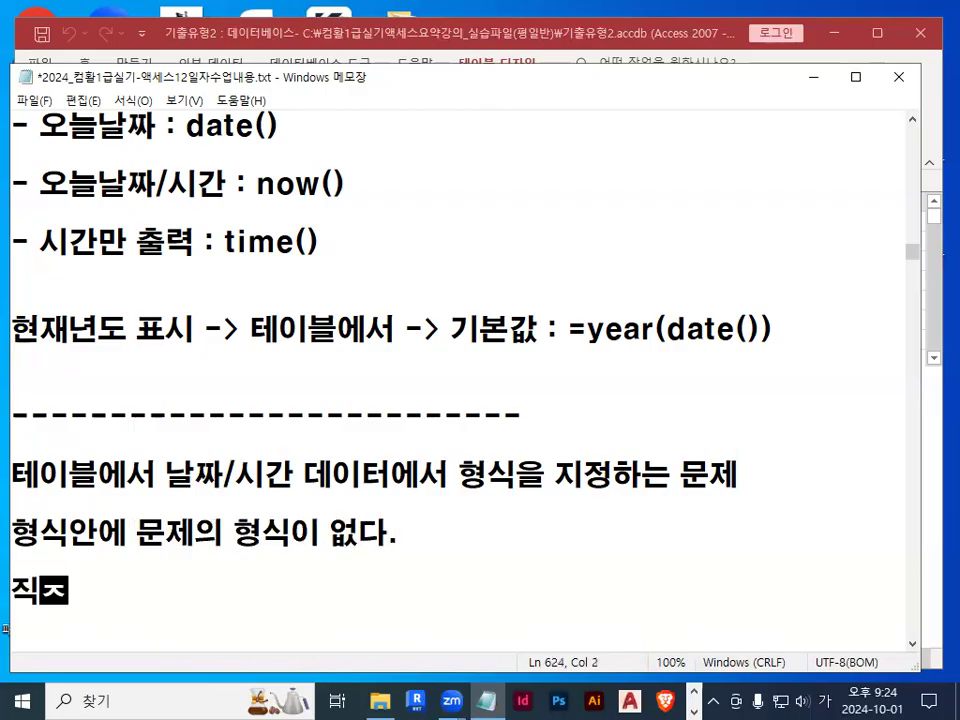
{"action": "key", "text": "Return"}
{"action": "key", "text": "Return"}
{"action": "key", "text": "Return"}
{"action": "key", "text": "Return"}
{"action": "key", "text": "Return"}
{"action": "key", "text": "Return"}
{"action": "key", "text": "Return"}
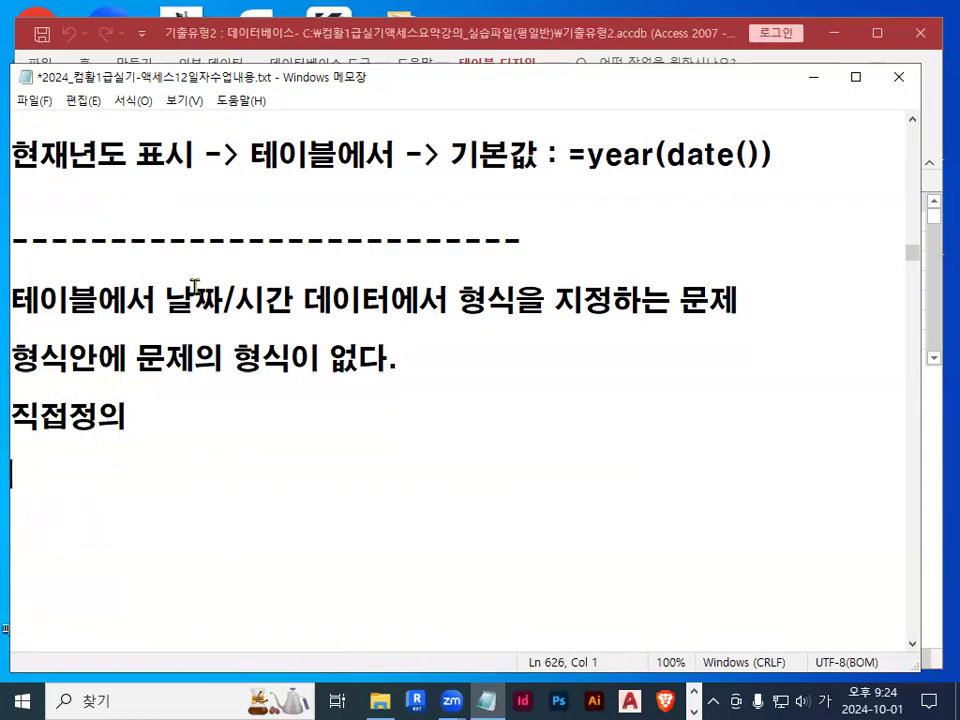
Write "시간형식기호 : h(시), n(분)" on the line below 직접정의
{"action": "type", "text": "시간"}
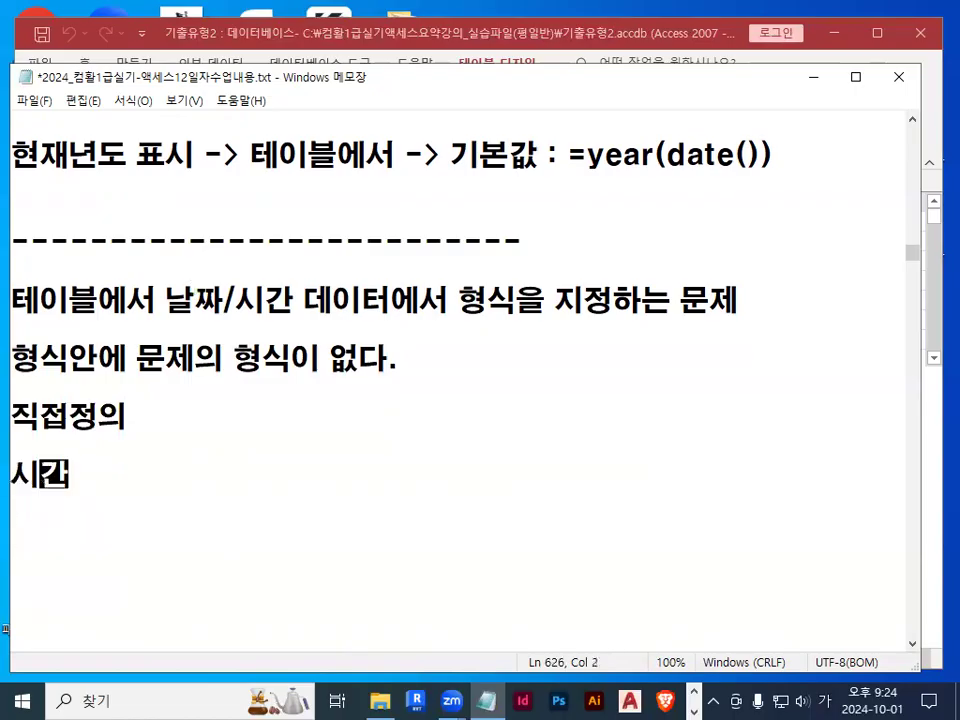
{"action": "type", "text": "형식기호"}
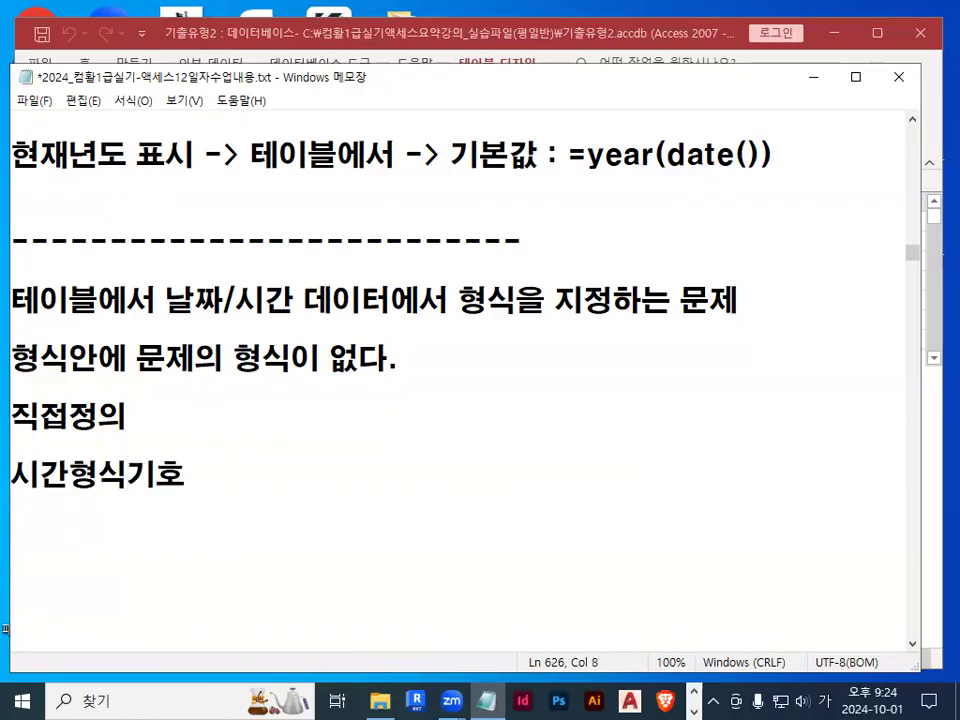
{"action": "type", "text": " : ㅡ"}
{"action": "key", "text": "BackSpace"}
{"action": "type", "text": "h"}
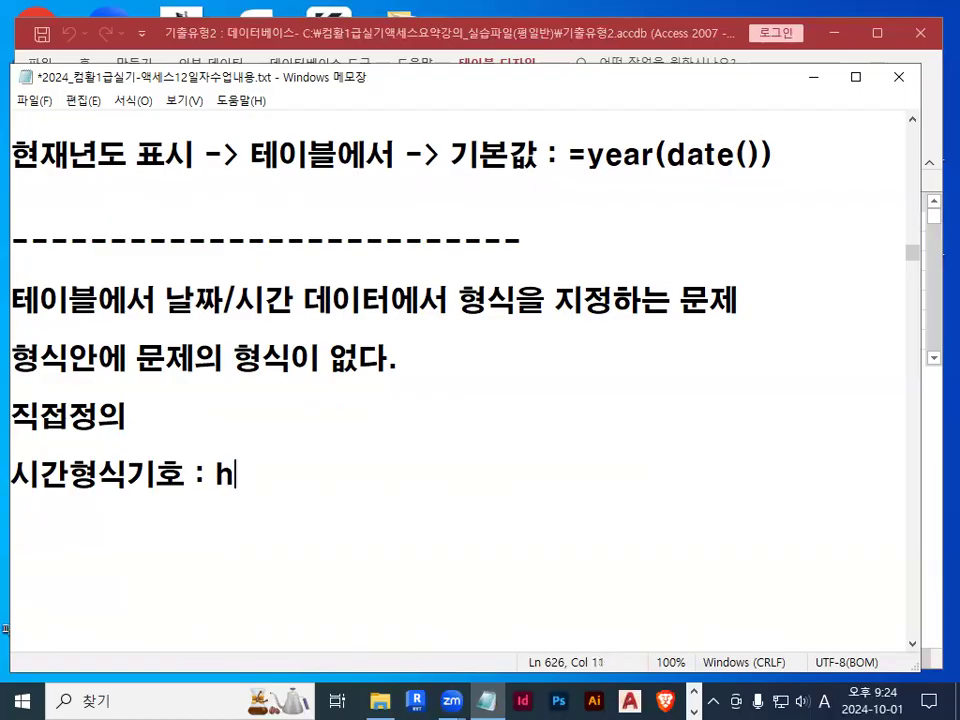
{"action": "type", "text": "(시)"}
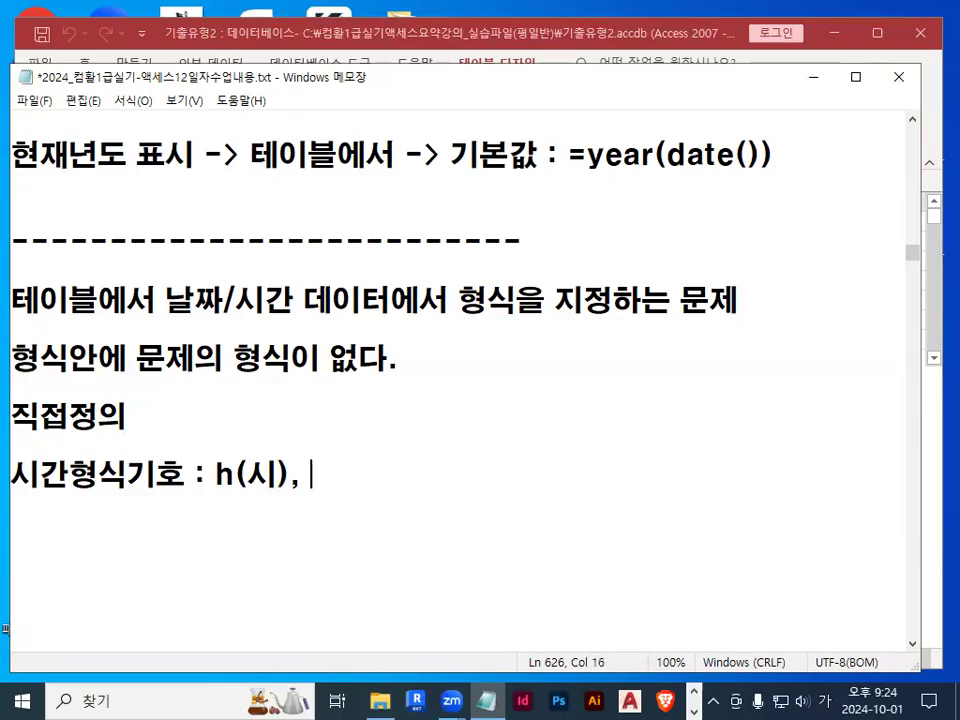
{"action": "type", "text": ", n"}
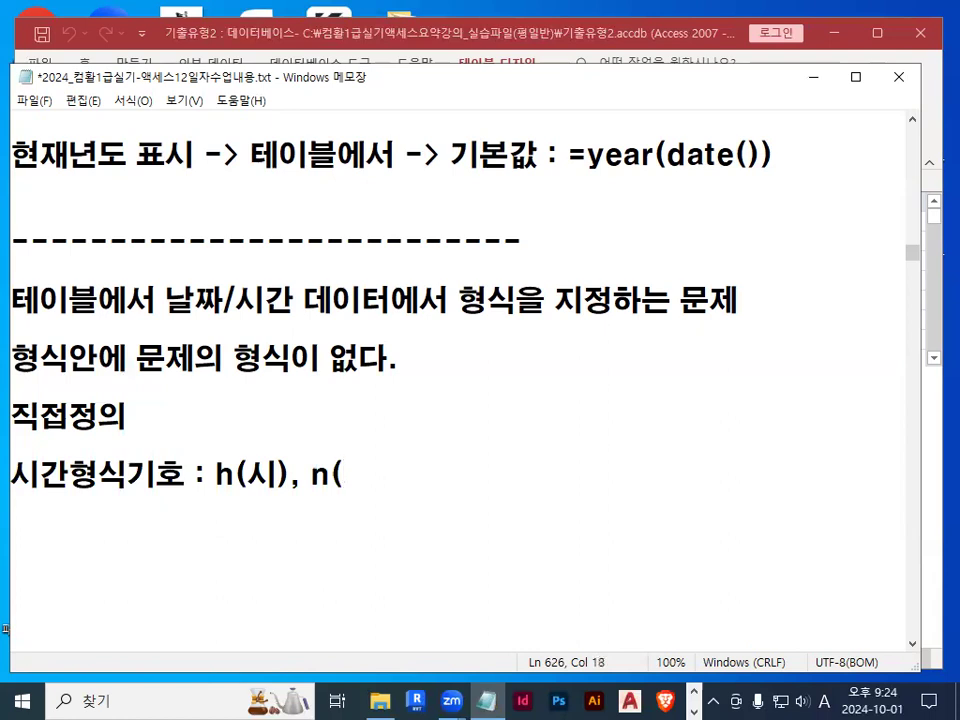
{"action": "type", "text": "("}
{"action": "key", "text": "Hangul"}
{"action": "type", "text": "분)"}
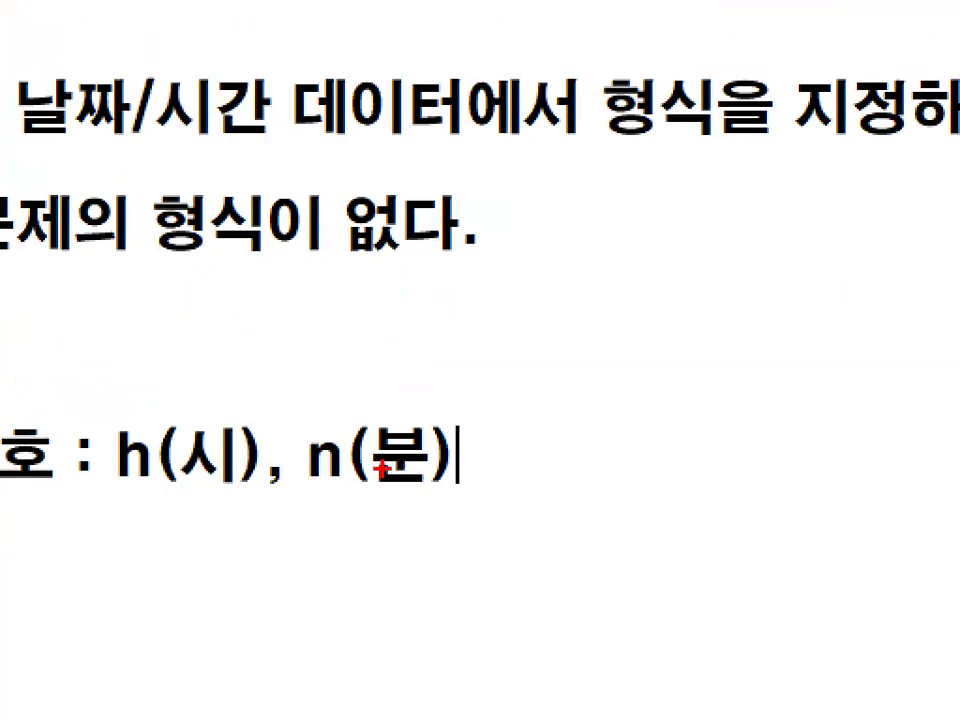
Circle the minute symbol n with the red pen and highlight it in the notes
{"action": "left_click_drag", "start_coordinate": [348, 476], "coordinate": [349, 479]}
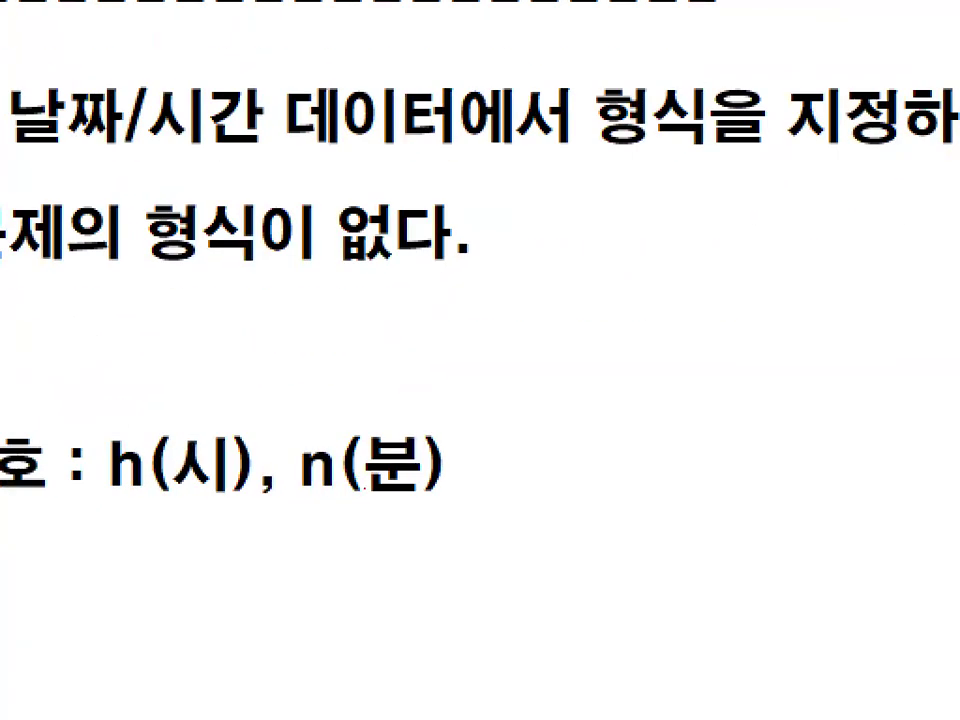
{"action": "left_click_drag", "start_coordinate": [336, 446], "coordinate": [306, 474]}
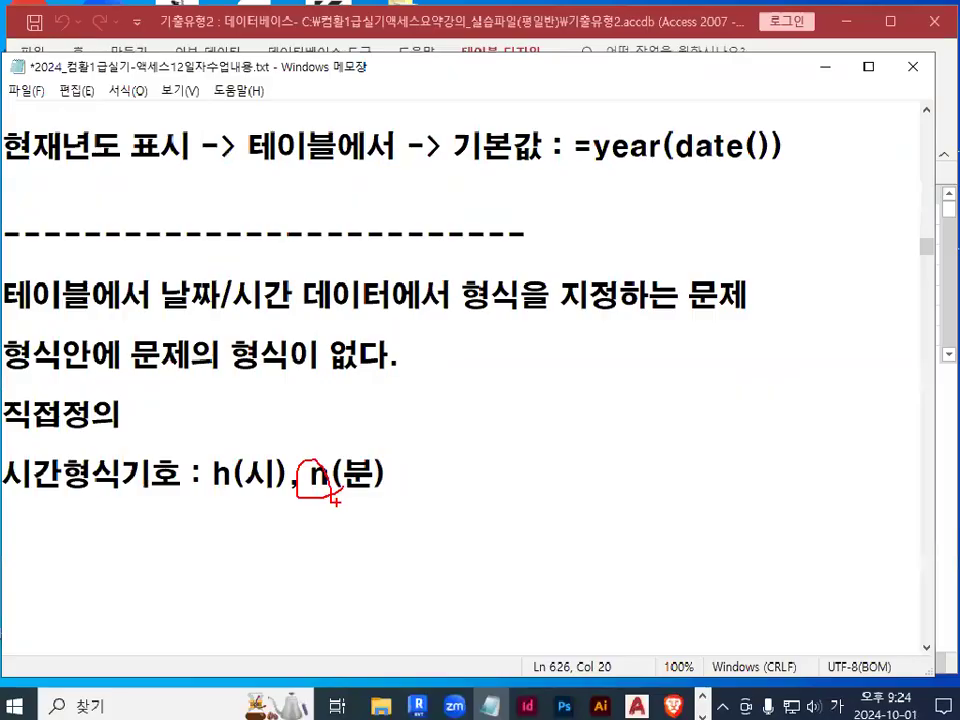
{"action": "double_click", "coordinate": [316, 468]}
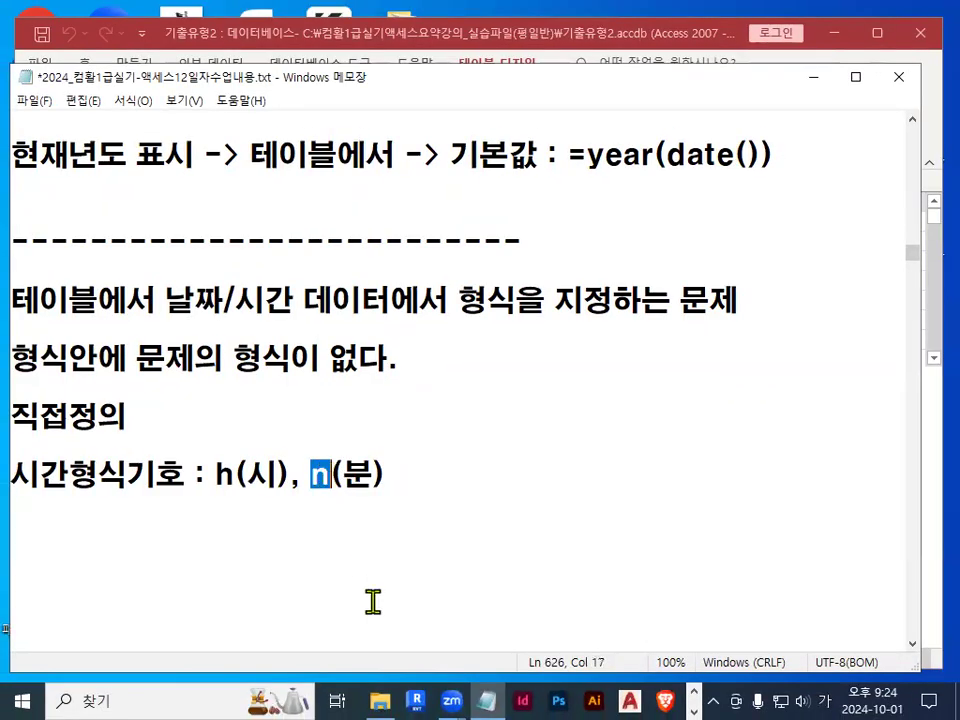
Complete the time format symbol line by appending ", s(초)" after n(분)
{"action": "left_click", "coordinate": [410, 476]}
{"action": "type", "text": ", ㄴ"}
{"action": "key", "text": "BackSpace"}
{"action": "key", "text": "Hangul"}
{"action": "type", "text": "s"}
{"action": "type", "text": "(ch"}
{"action": "key", "text": "BackSpace"}
{"action": "key", "text": "BackSpace"}
{"action": "key", "text": "Hangul"}
{"action": "type", "text": "초)"}
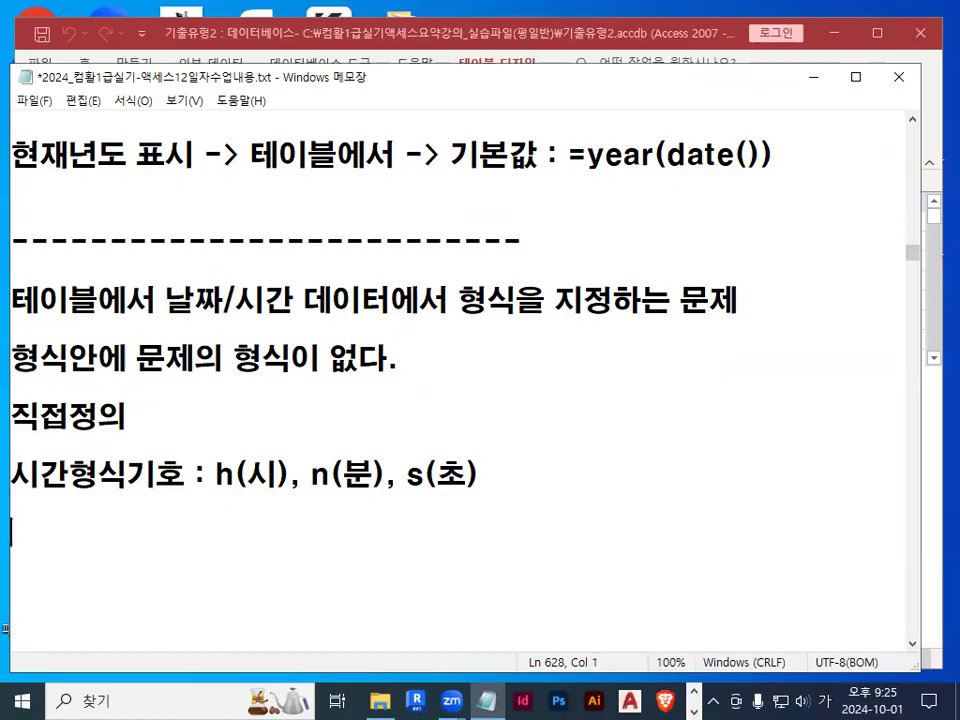
Switch back to Access, mark the nn part of the 진입시간 field's Format property with the red pen and clear the markings
{"action": "mouse_move", "coordinate": [386, 462]}
{"action": "left_mouse_down"}
{"action": "mouse_move", "coordinate": [369, 497]}
{"action": "mouse_move", "coordinate": [330, 437]}
{"action": "mouse_move", "coordinate": [384, 478]}
{"action": "left_mouse_up"}
{"action": "key", "text": "Escape"}
{"action": "left_click", "coordinate": [814, 80]}
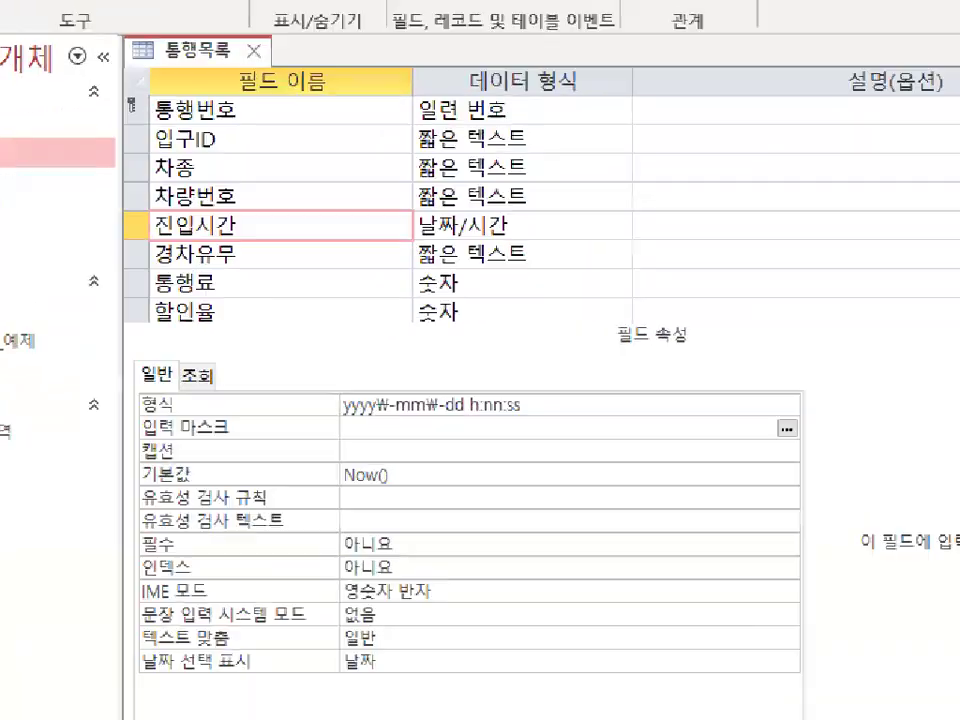
{"action": "left_click_drag", "start_coordinate": [476, 443], "coordinate": [471, 423]}
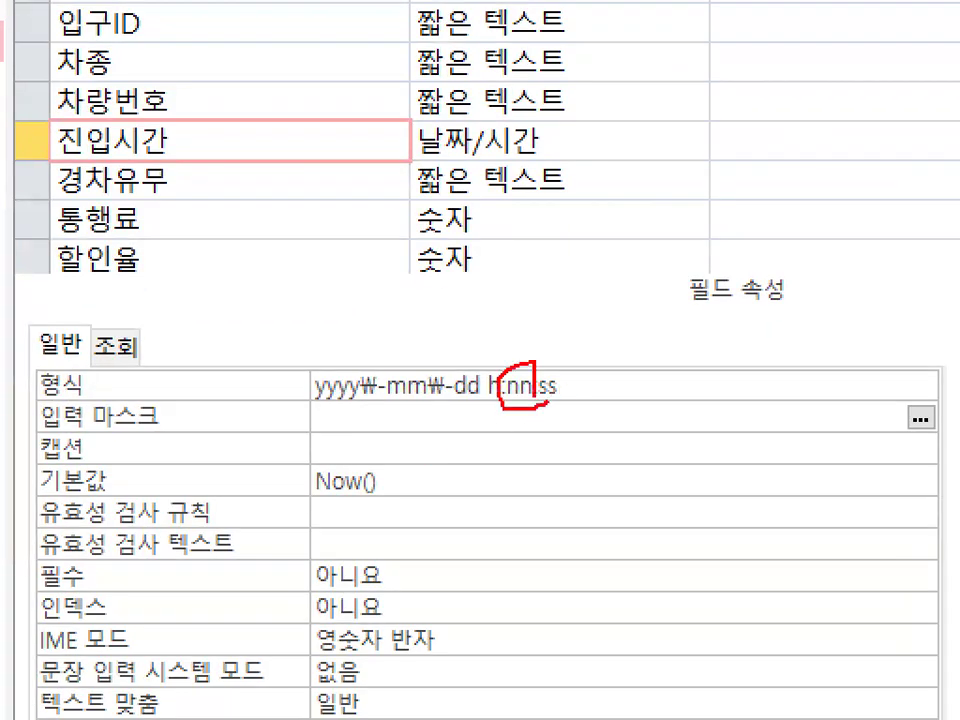
{"action": "mouse_move", "coordinate": [505, 362]}
{"action": "left_mouse_down"}
{"action": "mouse_move", "coordinate": [498, 300]}
{"action": "mouse_move", "coordinate": [636, 150]}
{"action": "left_mouse_up"}
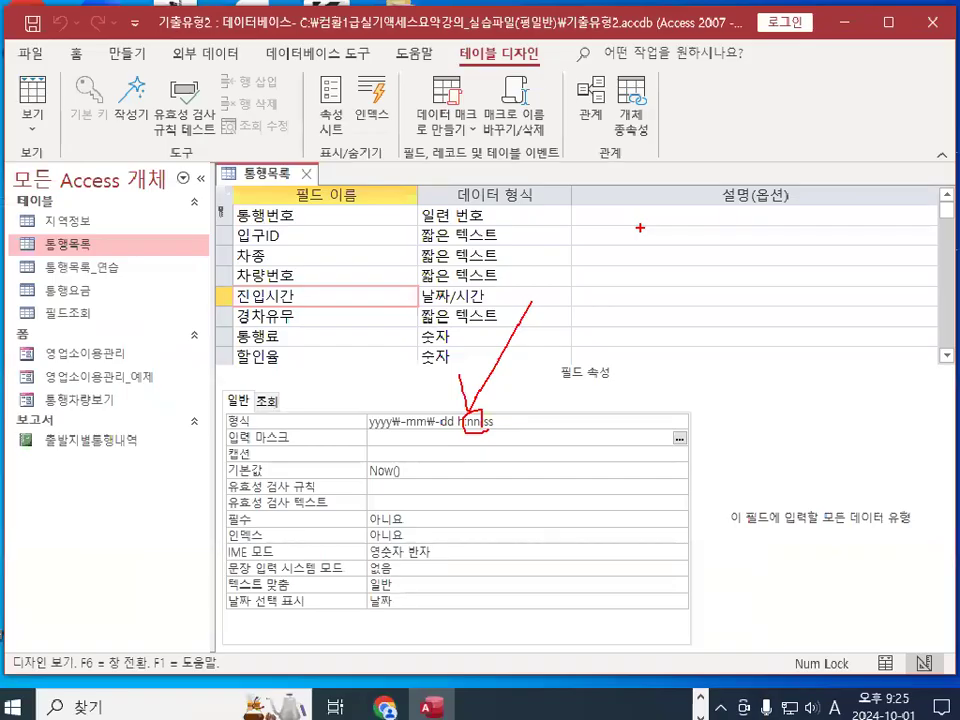
{"action": "key", "text": "Escape"}
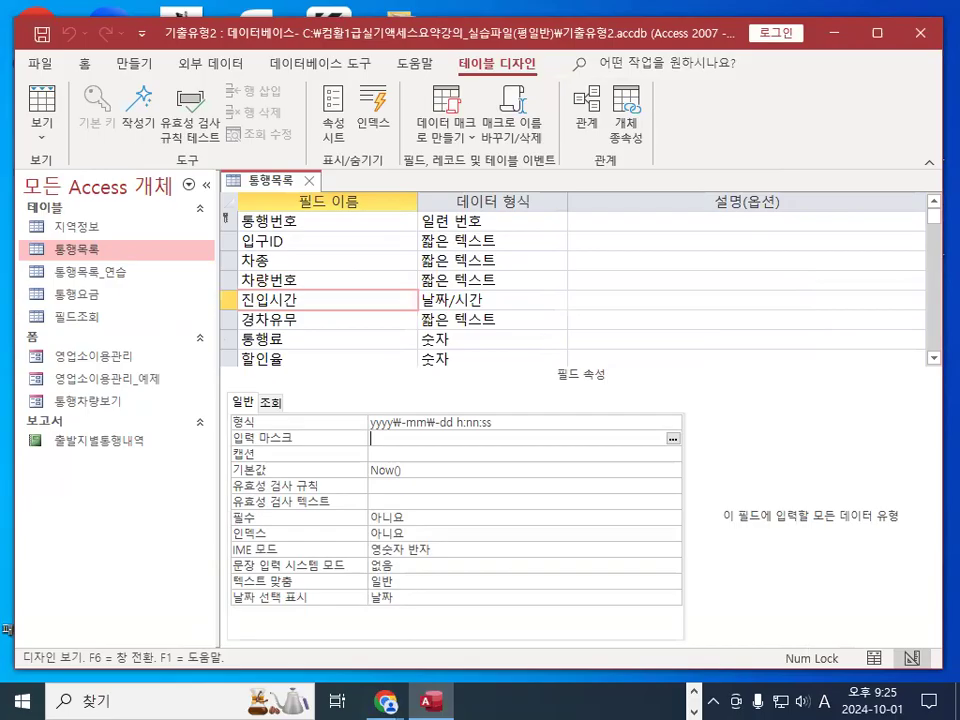
Underline the 경차유무 field's data type with the red pen, and enter YES for 경차유무 in the second record of the datasheet
{"action": "left_click", "coordinate": [307, 321]}
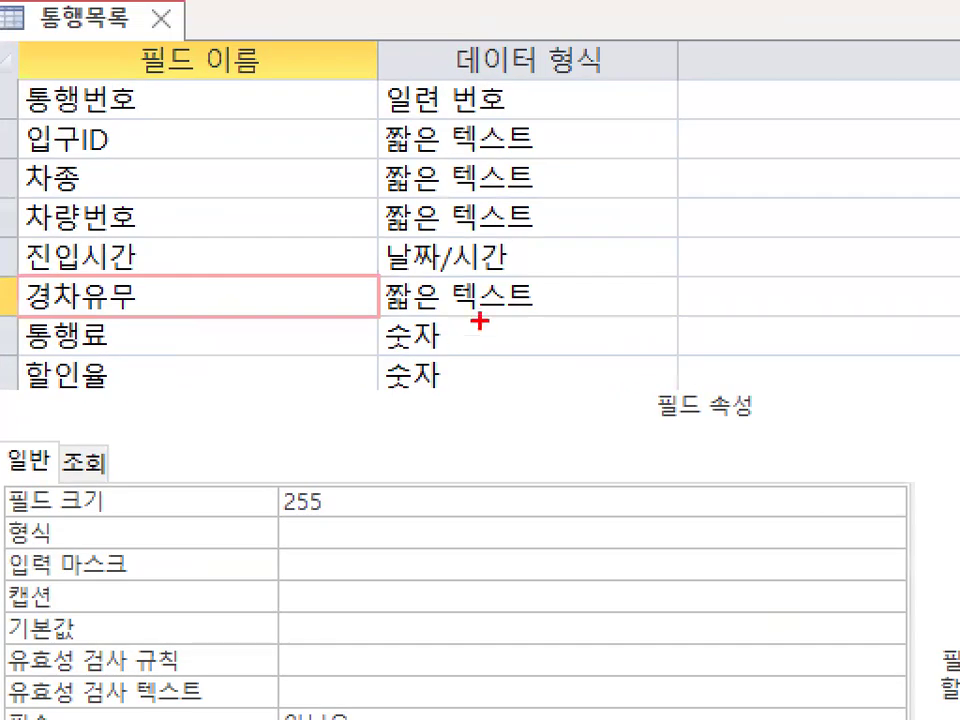
{"action": "left_click_drag", "start_coordinate": [499, 322], "coordinate": [422, 320]}
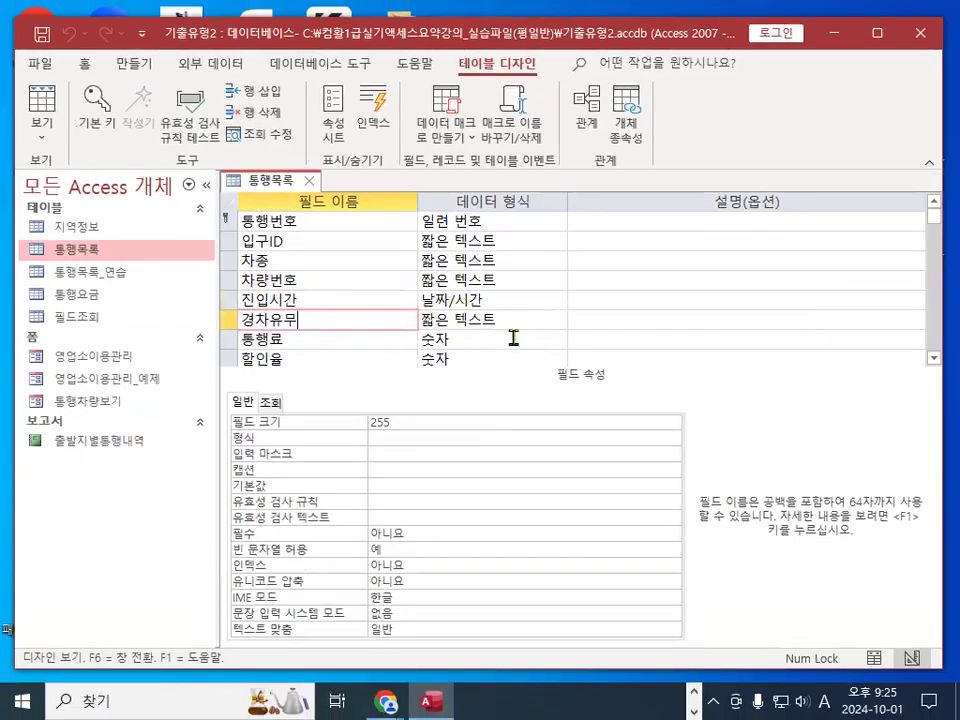
{"action": "left_click", "coordinate": [520, 320]}
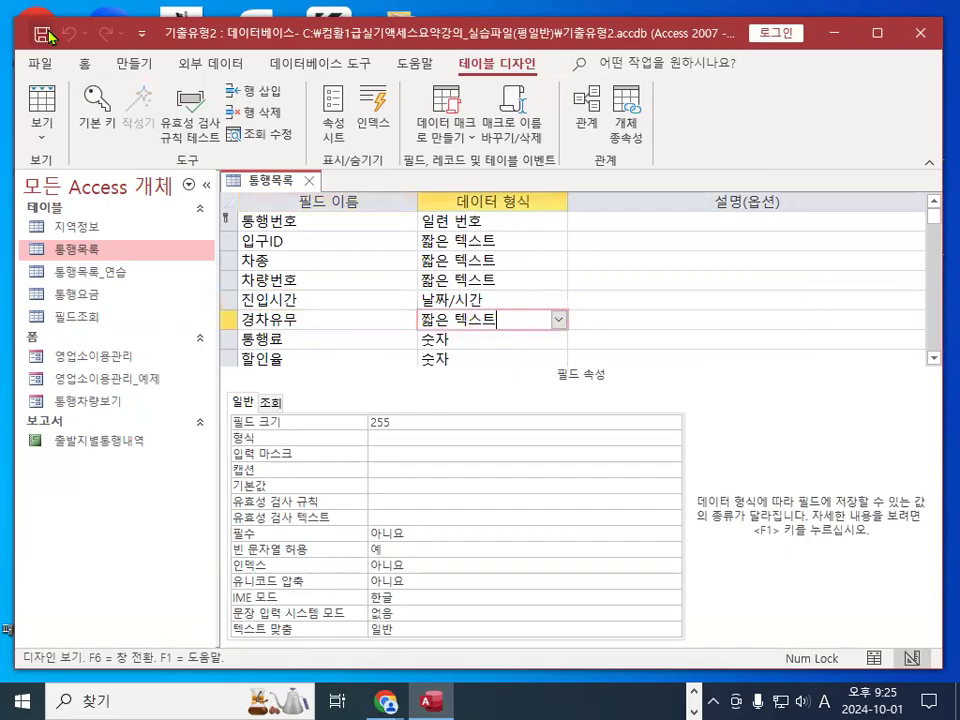
{"action": "left_click", "coordinate": [42, 100]}
{"action": "left_click", "coordinate": [777, 242]}
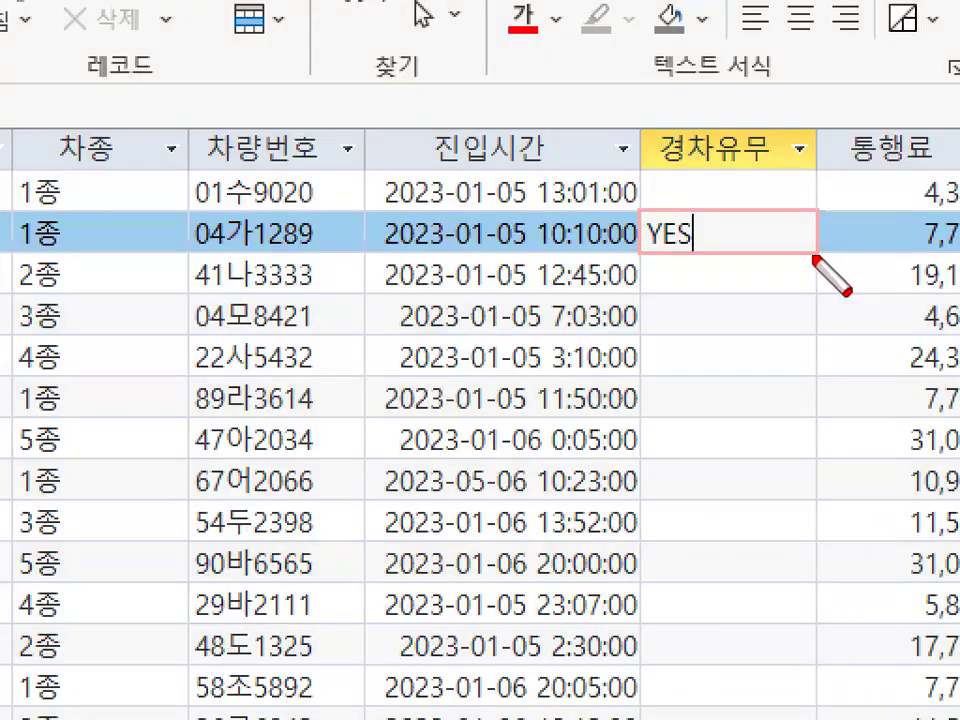
Set the pen shape to rectangle (사각형) and frame the third record's 경차유무 cell in red
{"action": "right_click", "coordinate": [880, 290]}
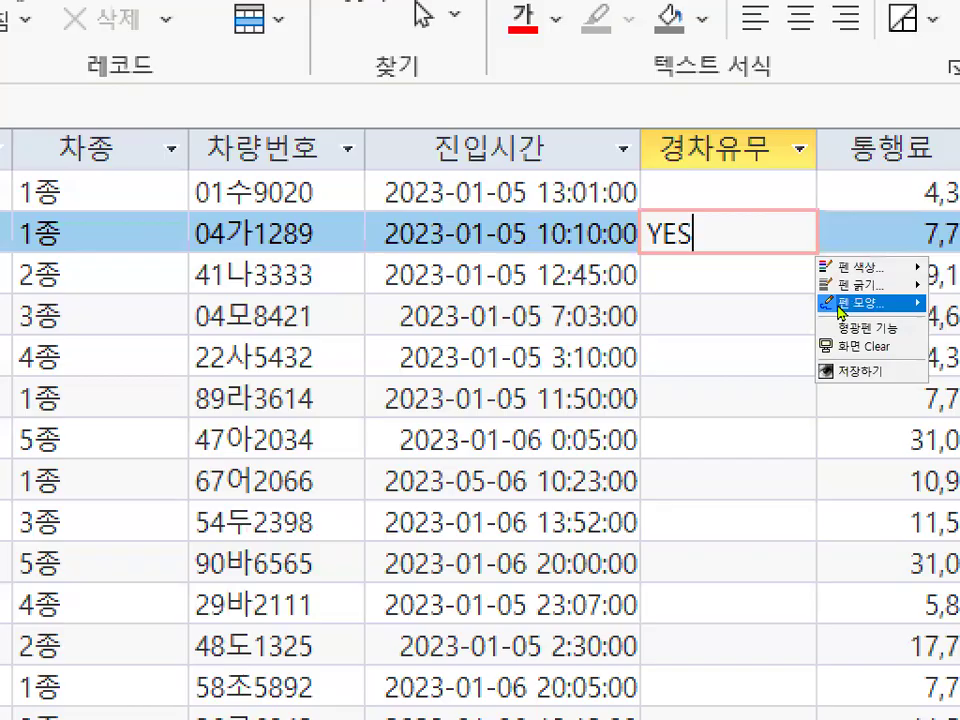
{"action": "mouse_move", "coordinate": [845, 302]}
{"action": "left_click", "coordinate": [787, 361]}
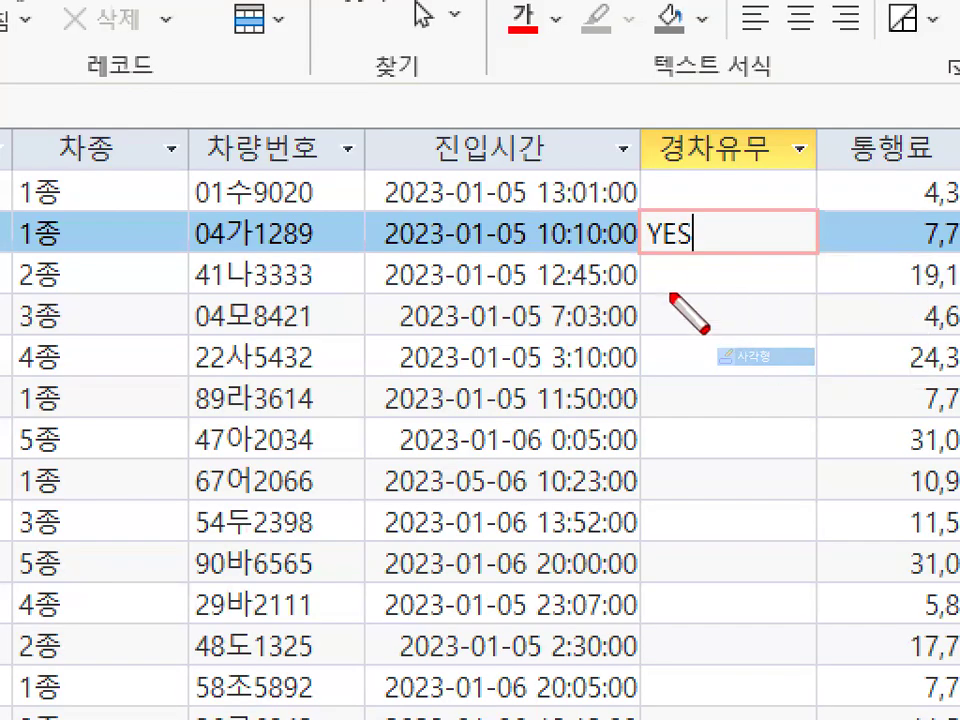
{"action": "mouse_move", "coordinate": [641, 253]}
{"action": "left_mouse_down"}
{"action": "mouse_move", "coordinate": [692, 275]}
{"action": "mouse_move", "coordinate": [812, 294]}
{"action": "left_mouse_up"}
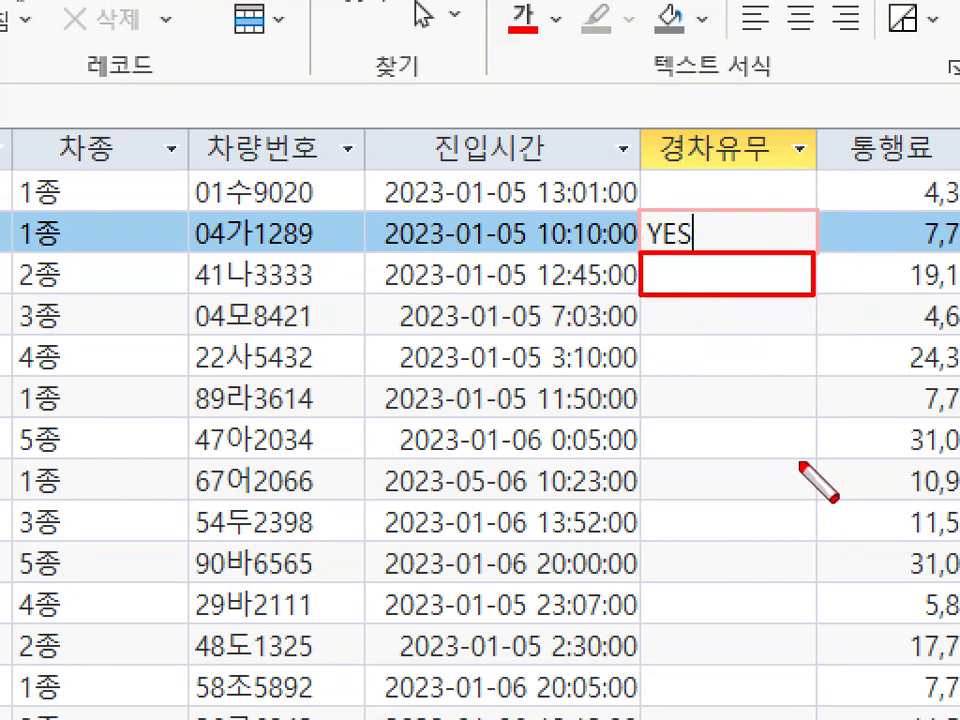
Set the pen shape to freehand (자유 곡선), sketch a drop-down arrow in the framed 경차유무 cell and cross it out
{"action": "right_click", "coordinate": [721, 393]}
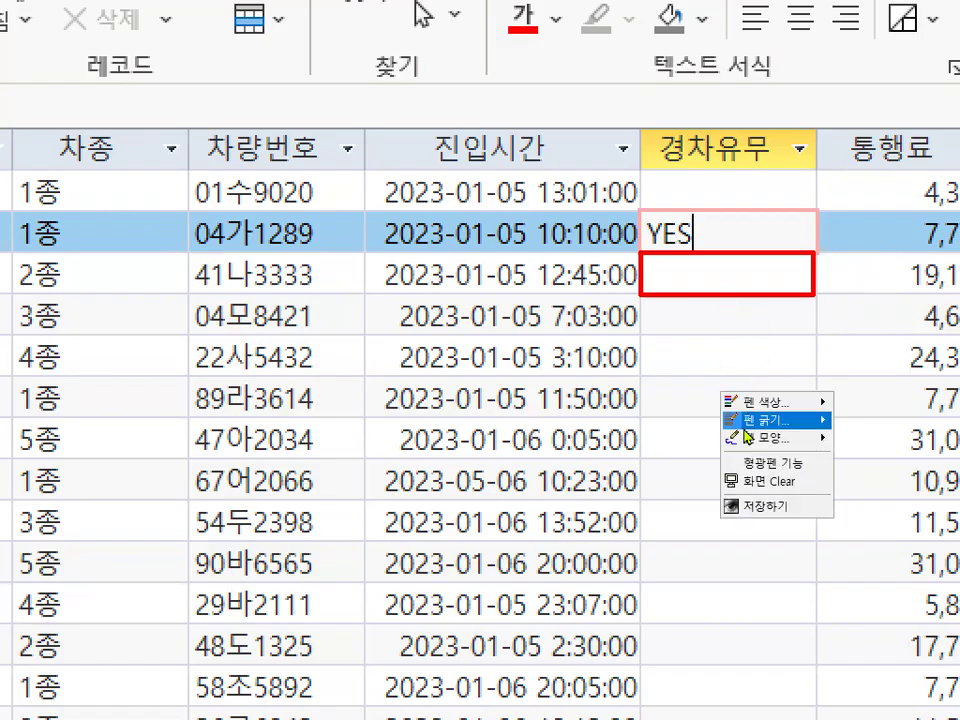
{"action": "mouse_move", "coordinate": [765, 437]}
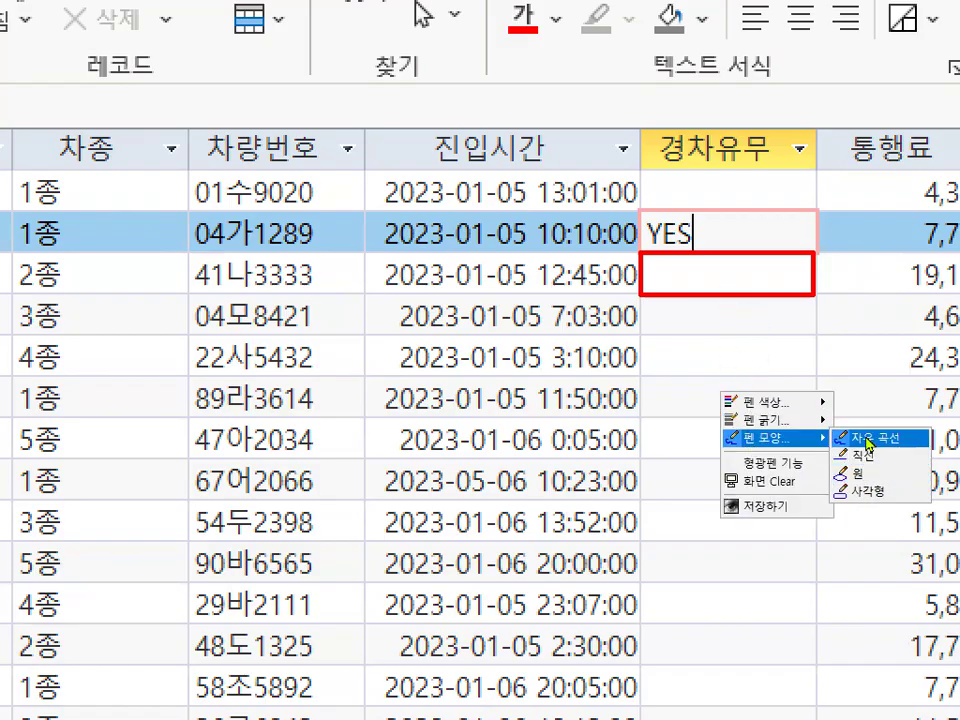
{"action": "left_click", "coordinate": [868, 441]}
{"action": "mouse_move", "coordinate": [779, 268]}
{"action": "left_mouse_down"}
{"action": "mouse_move", "coordinate": [782, 303]}
{"action": "mouse_move", "coordinate": [789, 272]}
{"action": "mouse_move", "coordinate": [811, 274]}
{"action": "mouse_move", "coordinate": [789, 266]}
{"action": "mouse_move", "coordinate": [808, 298]}
{"action": "mouse_move", "coordinate": [770, 240]}
{"action": "left_mouse_up"}
Sketch a ticked checkbox in red below the framed 경차유무 cell
{"action": "mouse_move", "coordinate": [692, 330]}
{"action": "left_mouse_down"}
{"action": "mouse_move", "coordinate": [692, 413]}
{"action": "mouse_move", "coordinate": [790, 338]}
{"action": "left_mouse_up"}
{"action": "mouse_move", "coordinate": [790, 338]}
{"action": "left_mouse_down"}
{"action": "mouse_move", "coordinate": [790, 418]}
{"action": "mouse_move", "coordinate": [680, 425]}
{"action": "left_mouse_up"}
{"action": "left_click_drag", "start_coordinate": [703, 356], "coordinate": [728, 404]}
{"action": "left_click_drag", "start_coordinate": [728, 404], "coordinate": [785, 300]}
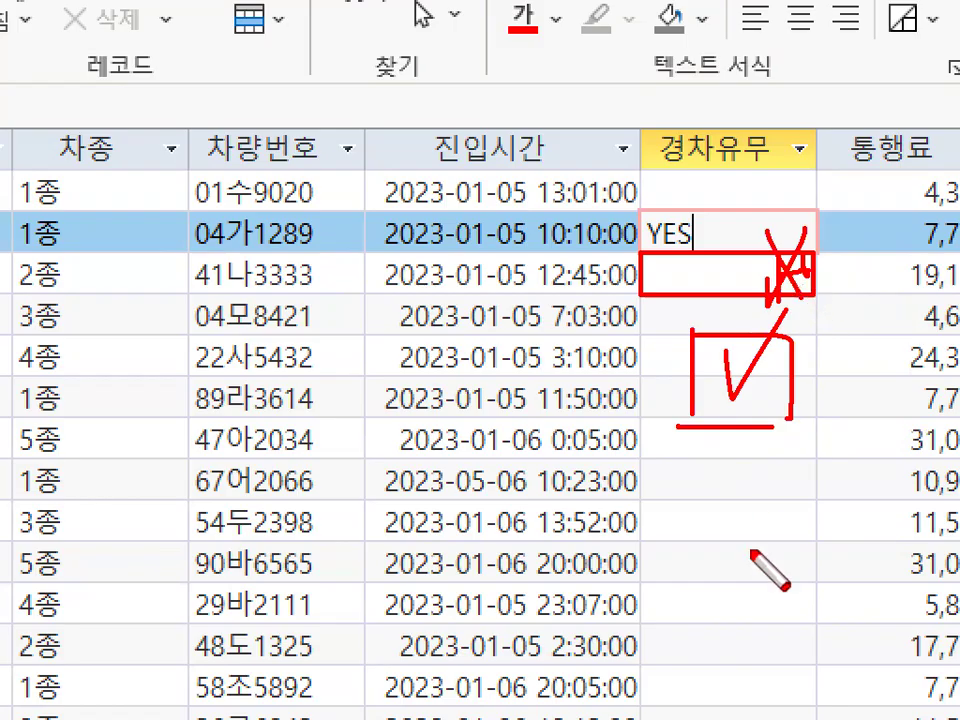
Draw a check mark below the checkbox and write -1 beside it in red, and clear the sketches and mark the 경차유무 YES entry
{"action": "left_click_drag", "start_coordinate": [698, 497], "coordinate": [770, 430]}
{"action": "left_click_drag", "start_coordinate": [770, 340], "coordinate": [797, 398]}
{"action": "mouse_move", "coordinate": [492, 367]}
{"action": "left_mouse_down"}
{"action": "mouse_move", "coordinate": [550, 367]}
{"action": "mouse_move", "coordinate": [565, 400]}
{"action": "left_mouse_up"}
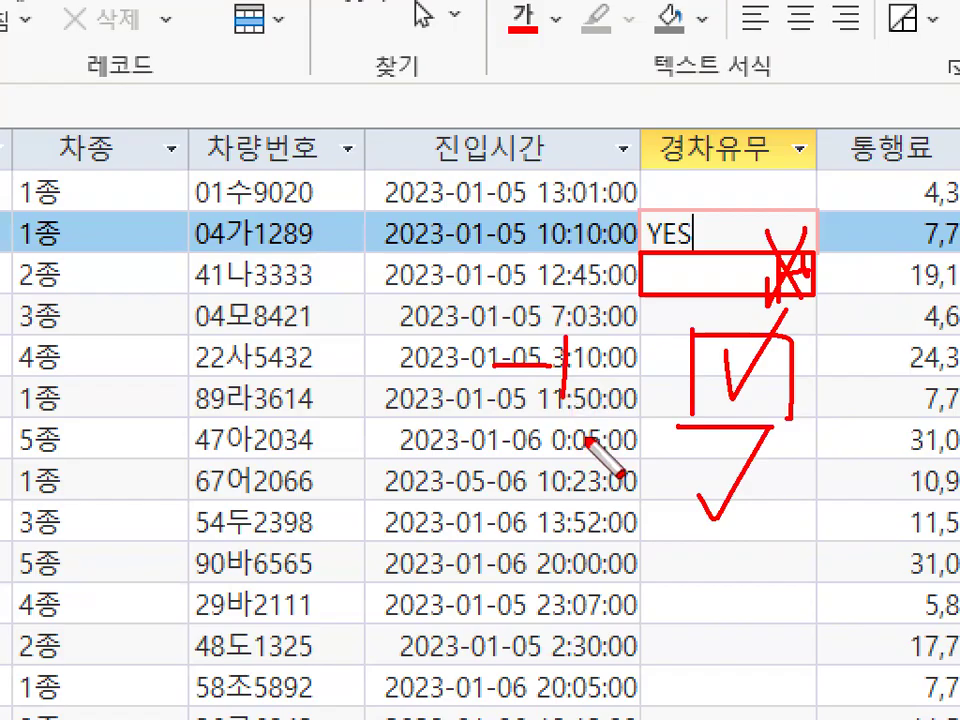
{"action": "mouse_move", "coordinate": [512, 500]}
{"action": "left_mouse_down"}
{"action": "mouse_move", "coordinate": [540, 452]}
{"action": "mouse_move", "coordinate": [529, 472]}
{"action": "left_mouse_up"}
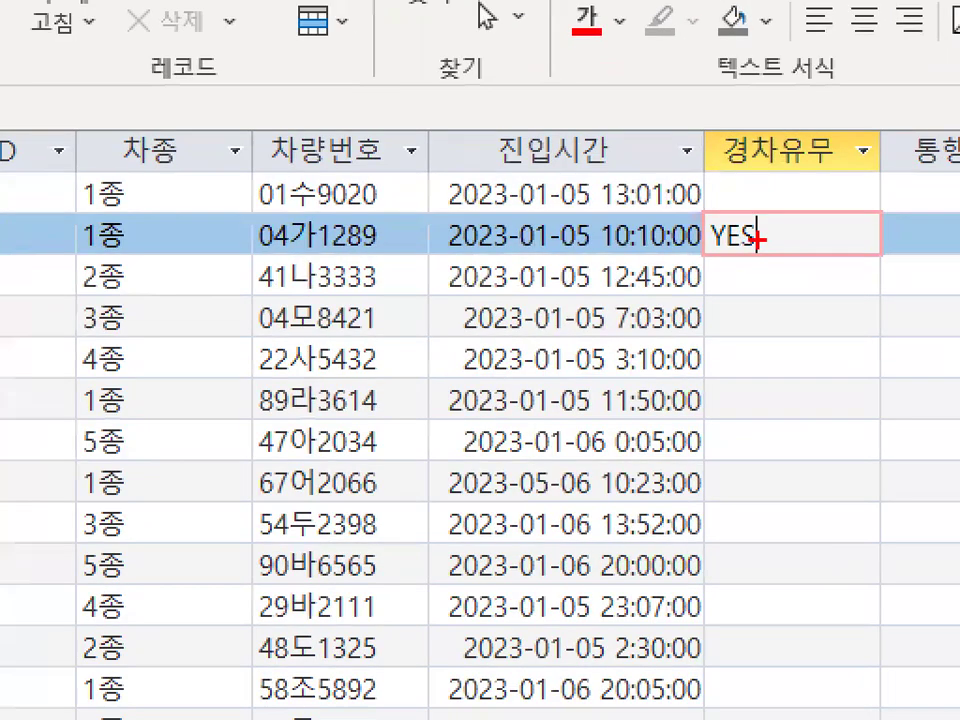
{"action": "left_click_drag", "start_coordinate": [905, 240], "coordinate": [870, 185]}
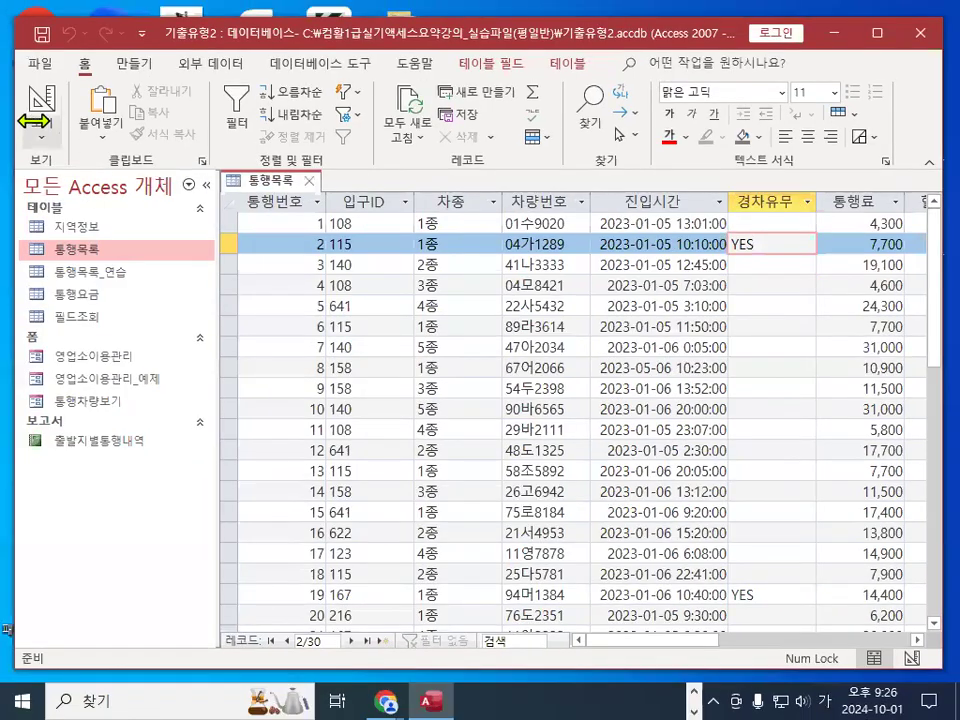
Change the 경차유무 field's data type to Yes/No in Design View and mark the new type in red
{"action": "left_click", "coordinate": [33, 118]}
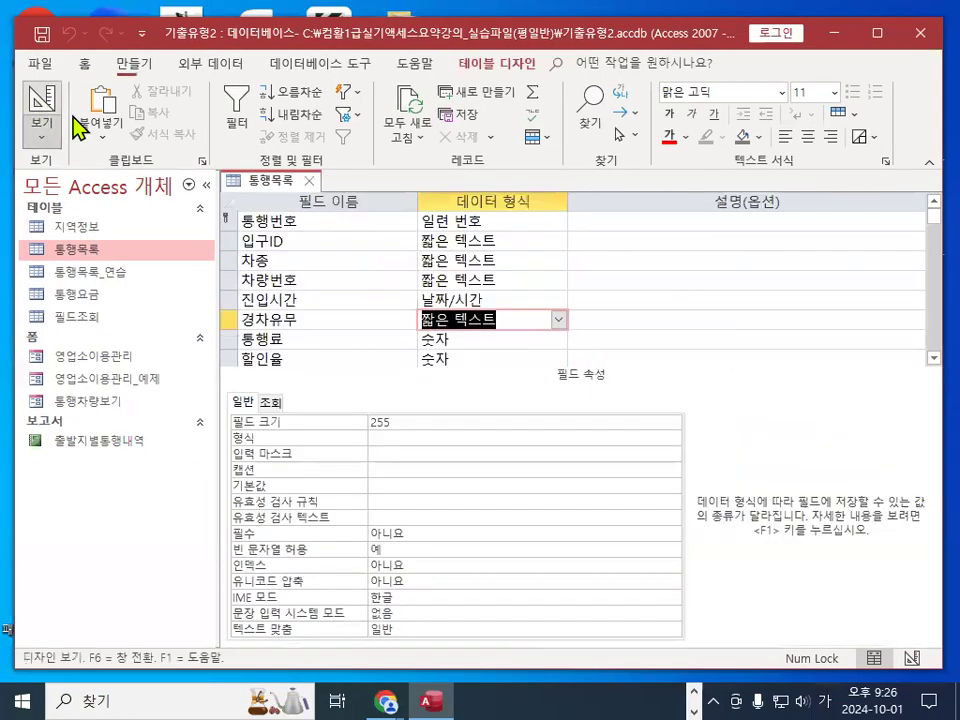
{"action": "left_click", "coordinate": [559, 320]}
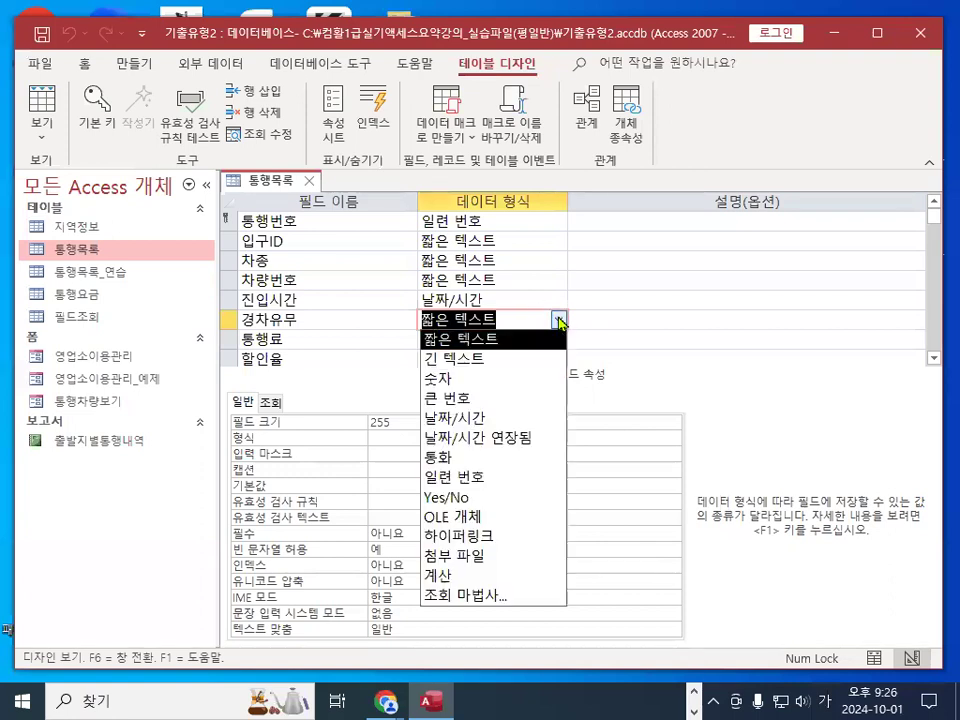
{"action": "left_click", "coordinate": [503, 510]}
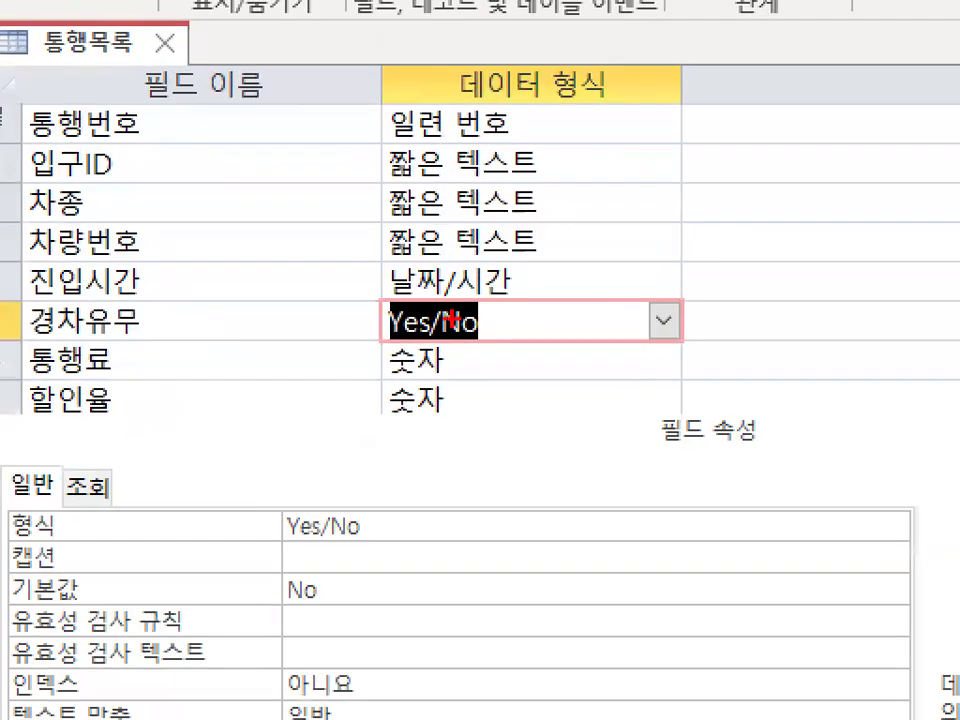
{"action": "mouse_move", "coordinate": [478, 311]}
{"action": "left_mouse_down"}
{"action": "mouse_move", "coordinate": [405, 326]}
{"action": "mouse_move", "coordinate": [497, 341]}
{"action": "left_mouse_up"}
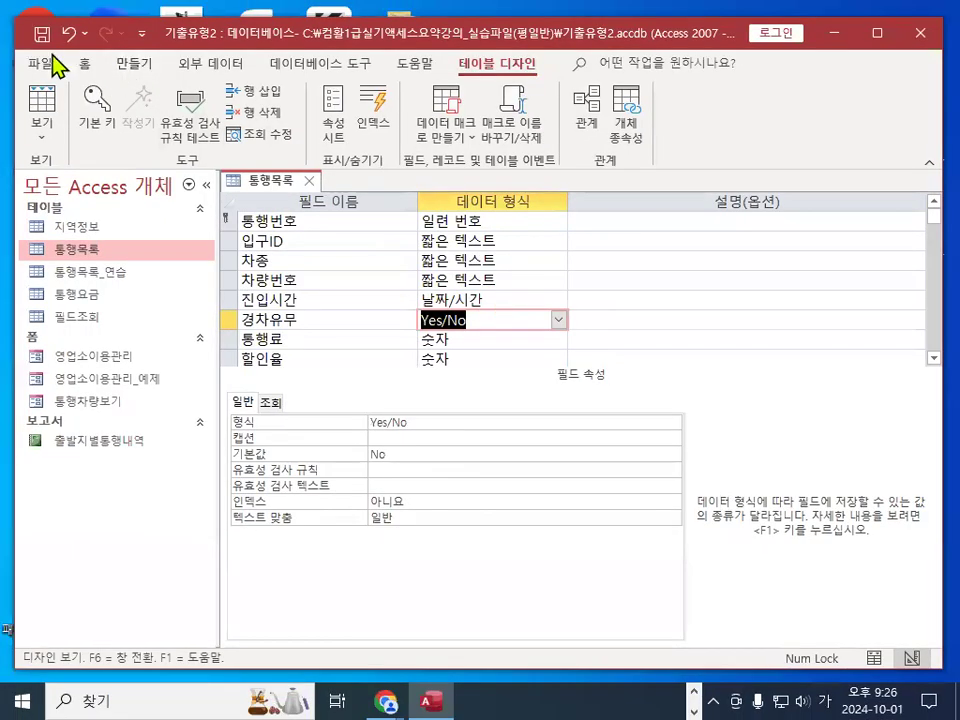
Save the 통행목록 table design, mark the data-loss warning in red and accept it
{"action": "left_click", "coordinate": [41, 35]}
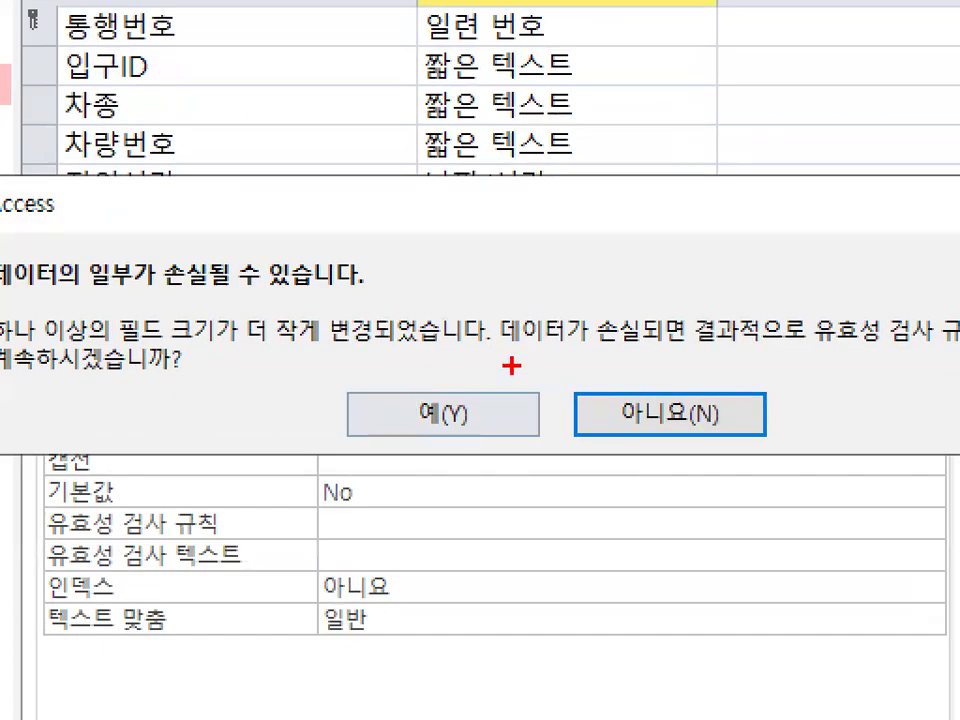
{"action": "left_click_drag", "start_coordinate": [461, 351], "coordinate": [496, 417]}
{"action": "left_click_drag", "start_coordinate": [575, 420], "coordinate": [562, 322]}
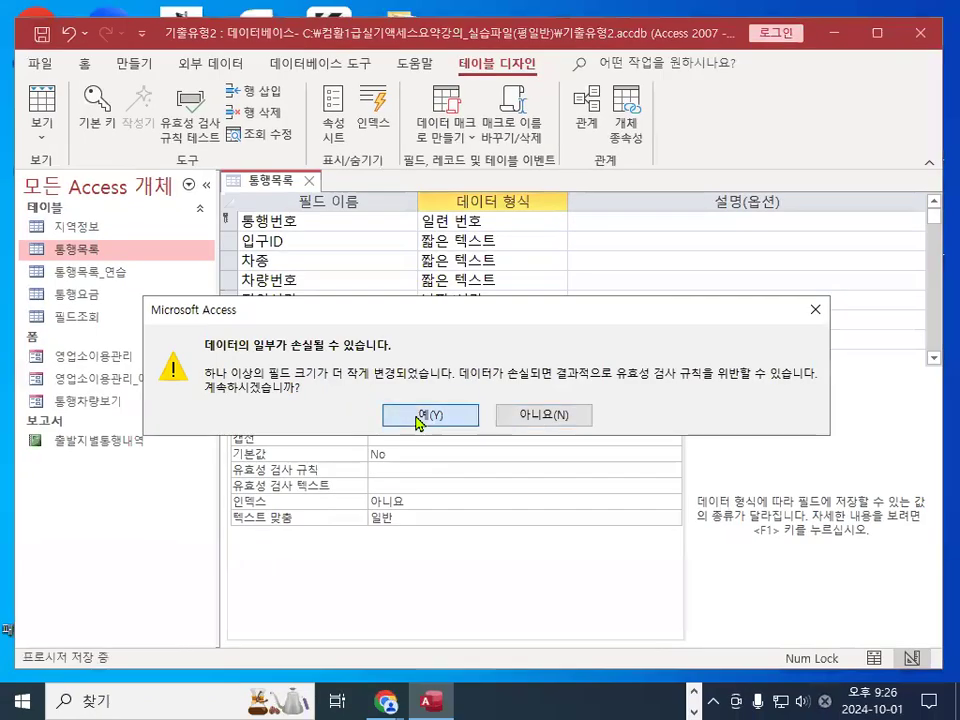
{"action": "left_click", "coordinate": [402, 419]}
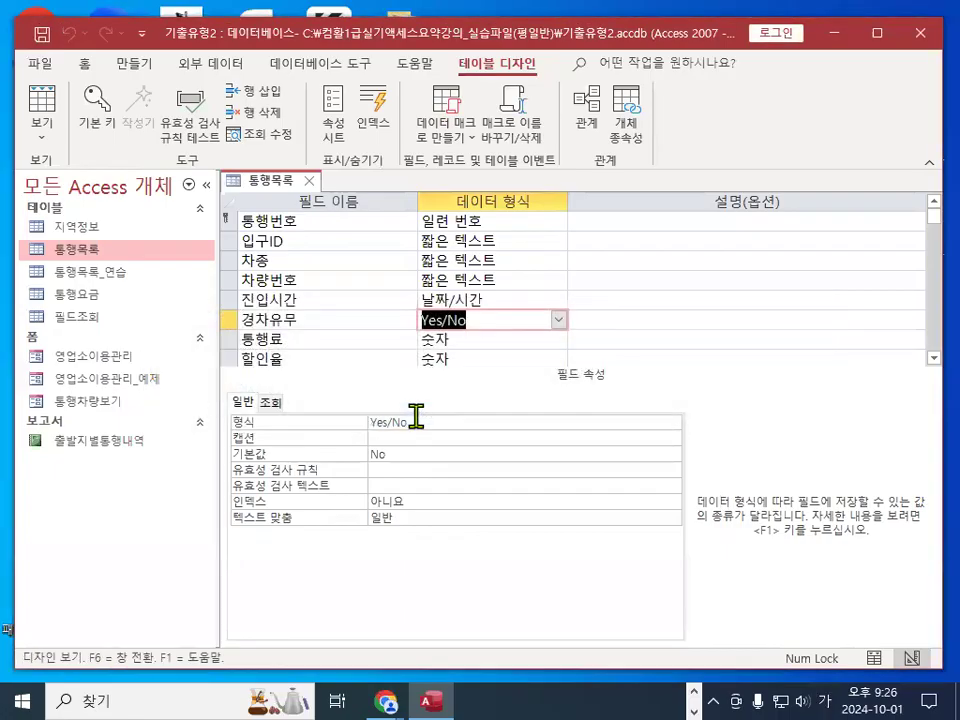
Show the 통행목록 table in Datasheet View, mark the 경차유무 checkboxes in red and return to Design View
{"action": "left_click", "coordinate": [44, 104]}
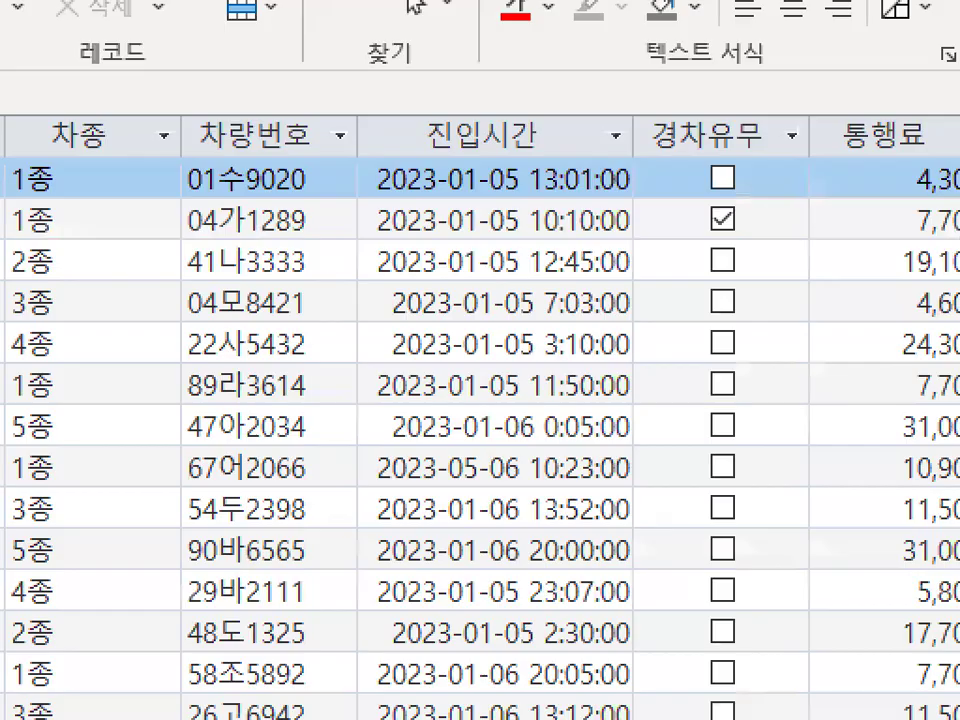
{"action": "left_click_drag", "start_coordinate": [708, 283], "coordinate": [875, 338]}
{"action": "left_click_drag", "start_coordinate": [958, 418], "coordinate": [600, 312]}
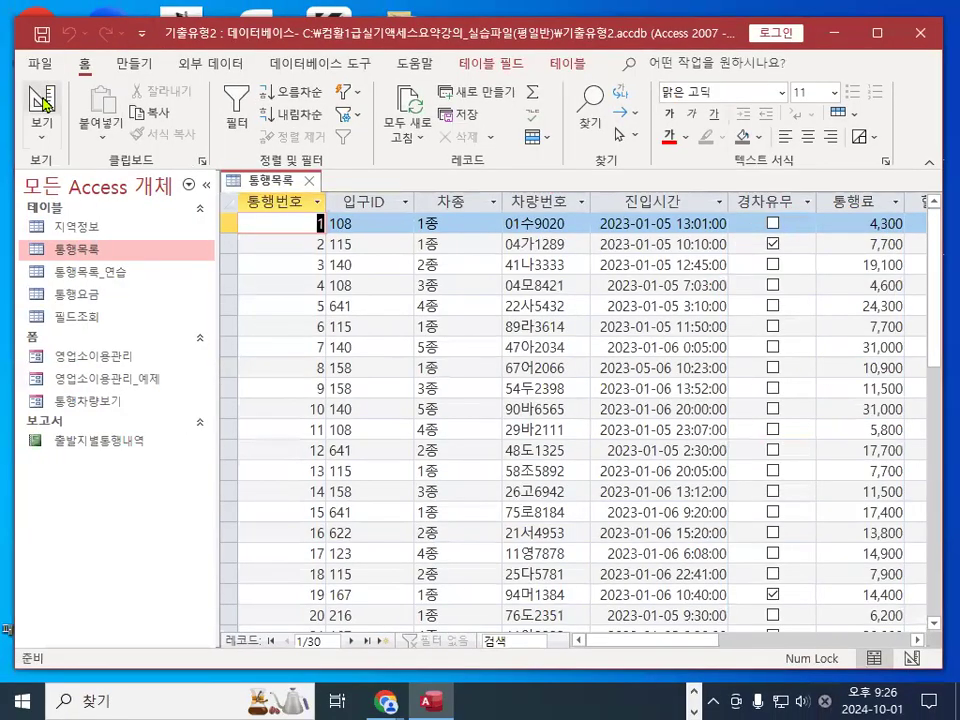
{"action": "left_click", "coordinate": [42, 104]}
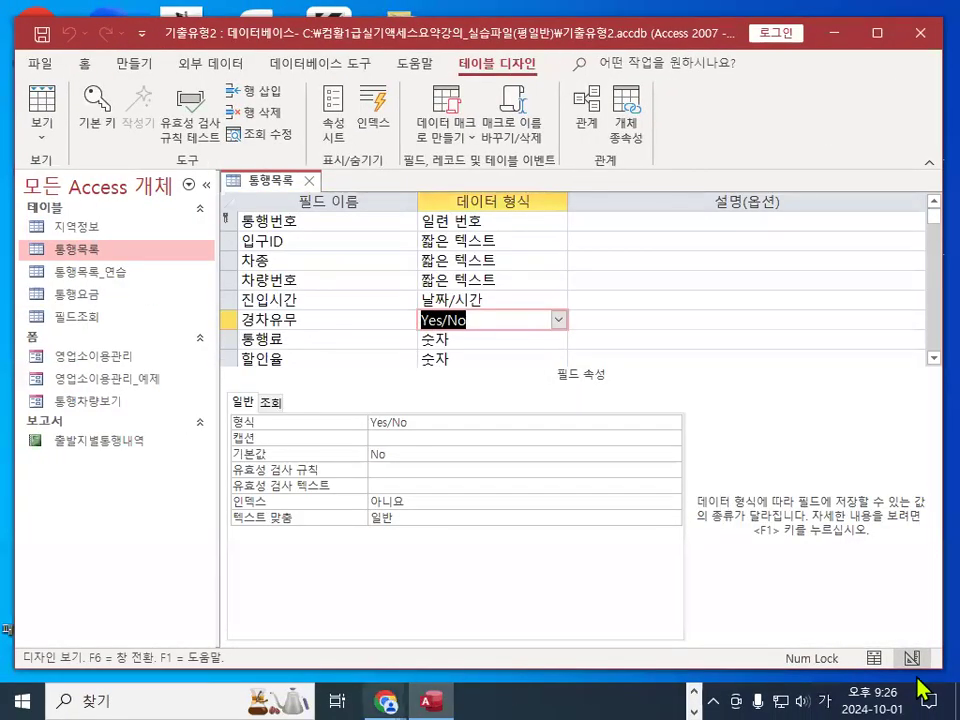
Switch to the Notepad lecture notes and add a dashed divider line below the 시간형식기호 line
{"action": "key", "text": "alt+Tab"}
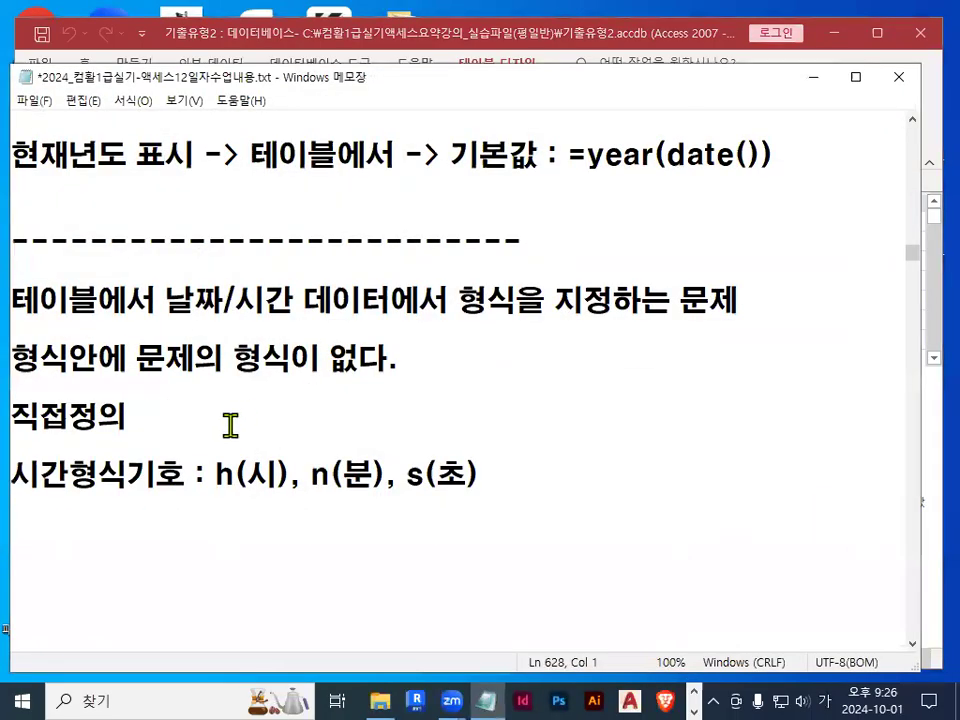
{"action": "type", "text": "---------------------------"}
{"action": "key", "text": "Return"}
{"action": "key", "text": "ctrl+v"}
{"action": "scroll", "coordinate": [682, 441], "scroll_direction": "down", "scroll_amount": 5}
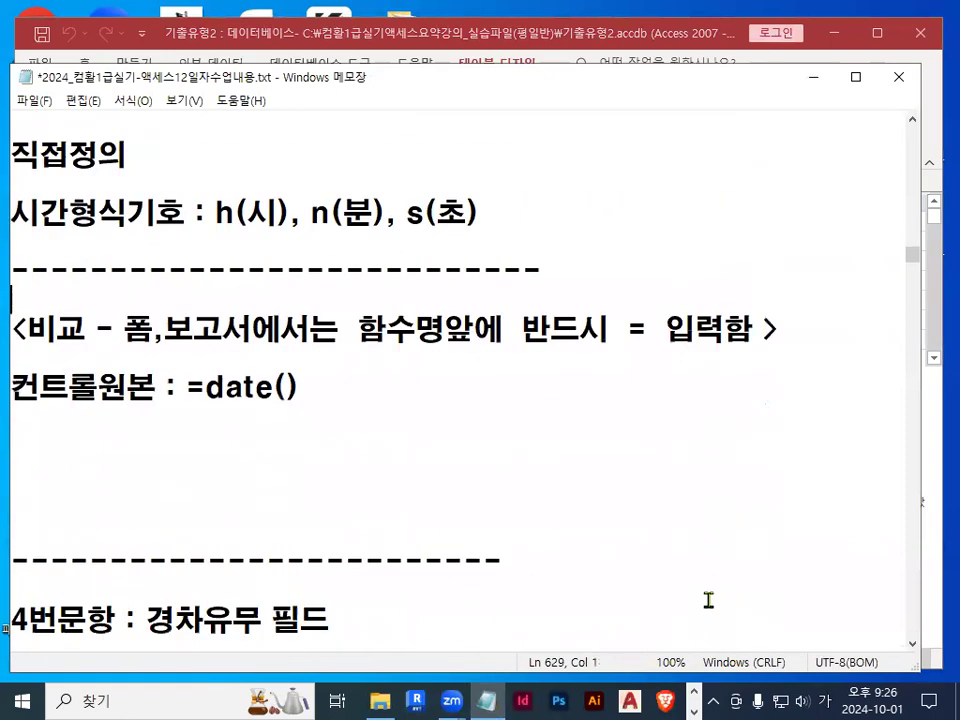
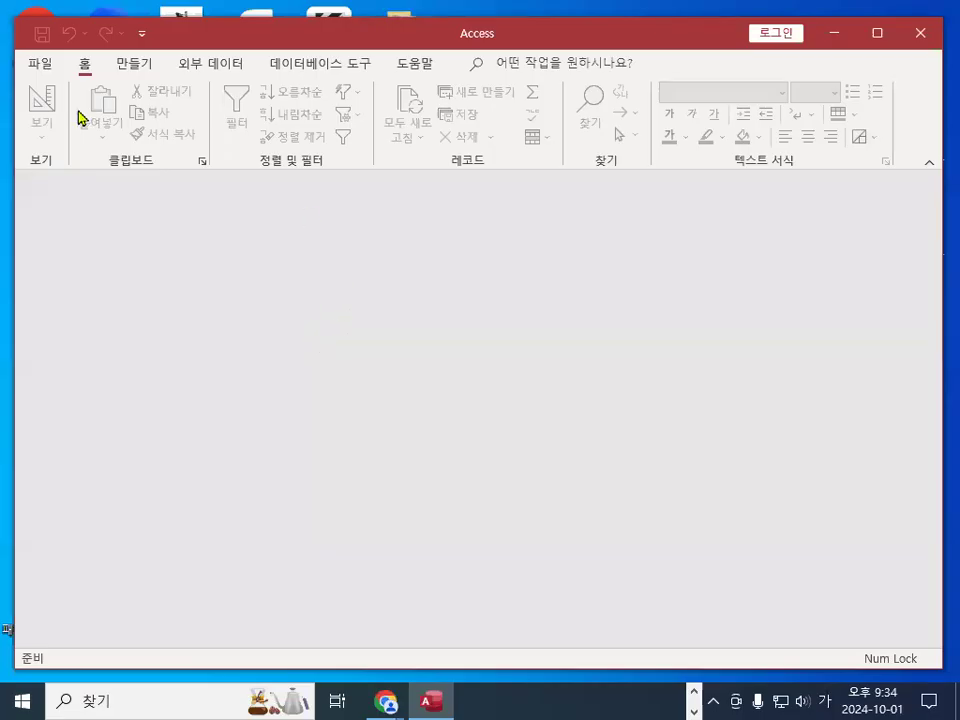
Browse for a database to open on local disk C:, and mark the drive and the 2024_컴활1급 folder in red
{"action": "left_click", "coordinate": [40, 63]}
{"action": "left_click", "coordinate": [75, 185]}
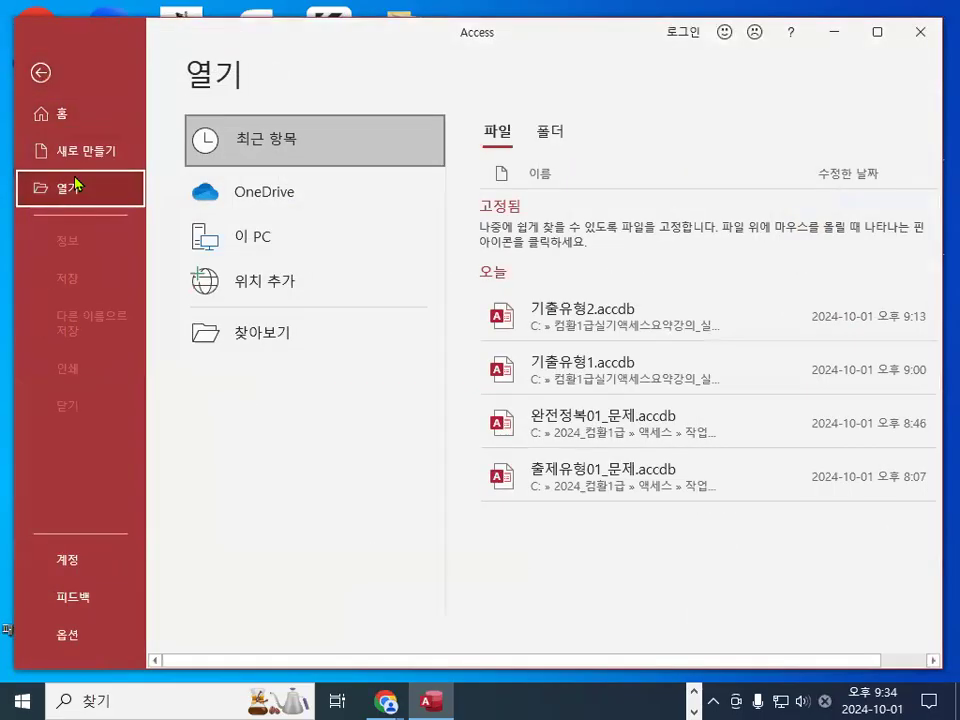
{"action": "left_click", "coordinate": [251, 338]}
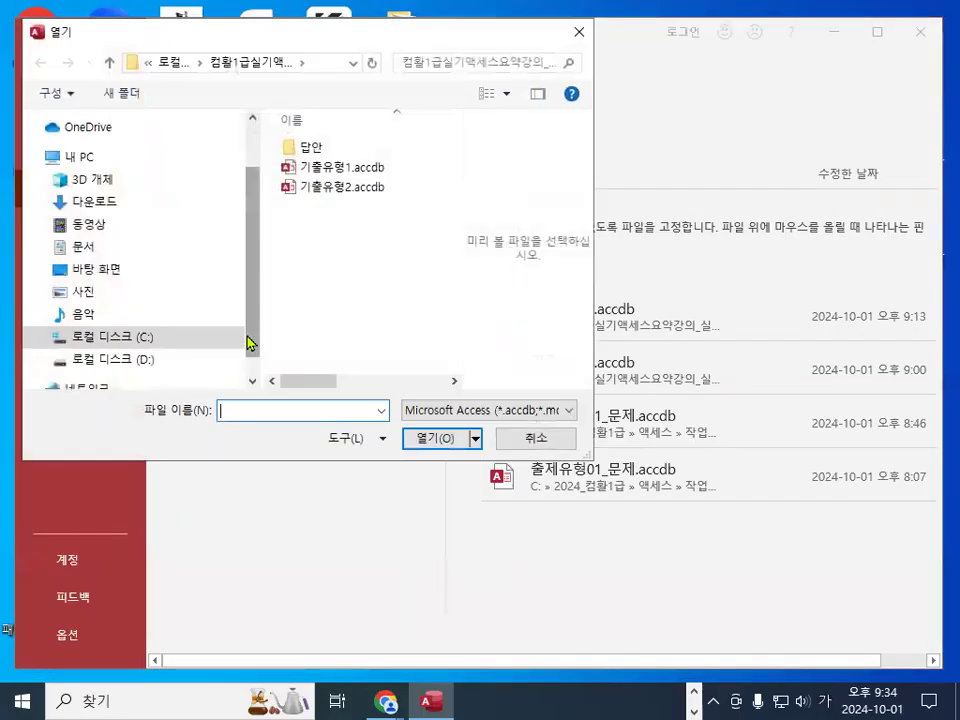
{"action": "left_click", "coordinate": [141, 340]}
{"action": "left_click_drag", "start_coordinate": [166, 340], "coordinate": [162, 350]}
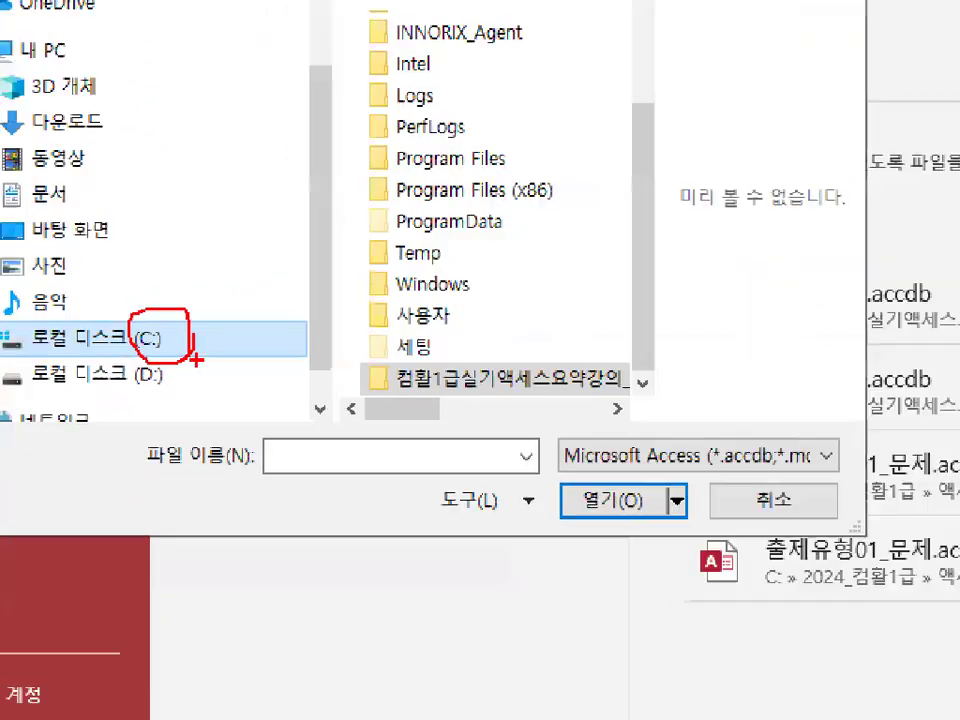
{"action": "scroll", "coordinate": [642, 245], "scroll_direction": "up", "scroll_amount": 2}
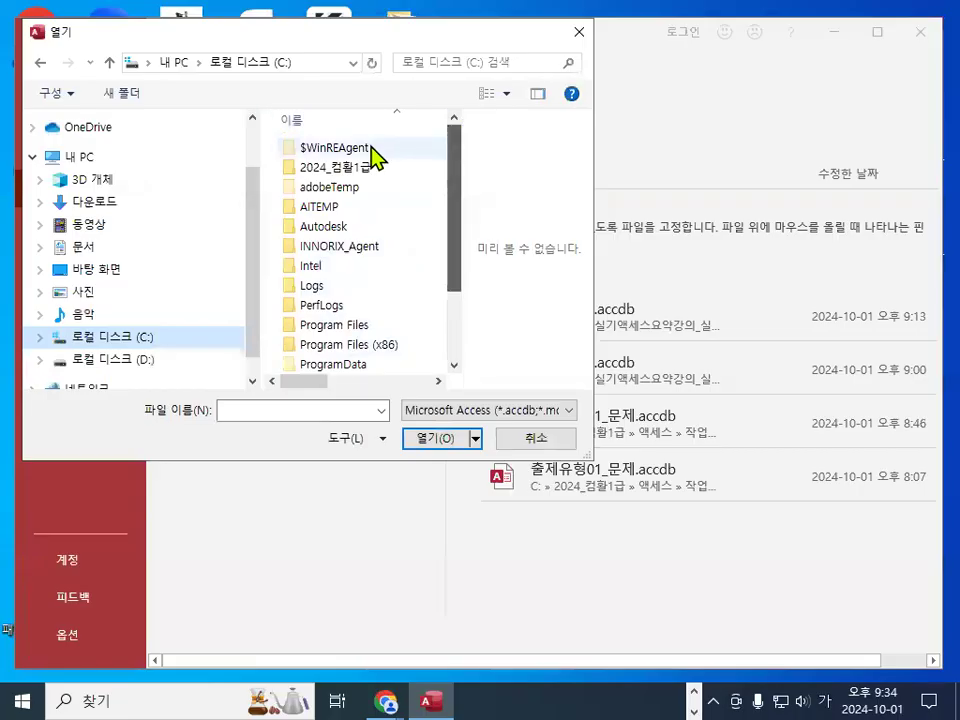
{"action": "left_click_drag", "start_coordinate": [292, 175], "coordinate": [384, 174]}
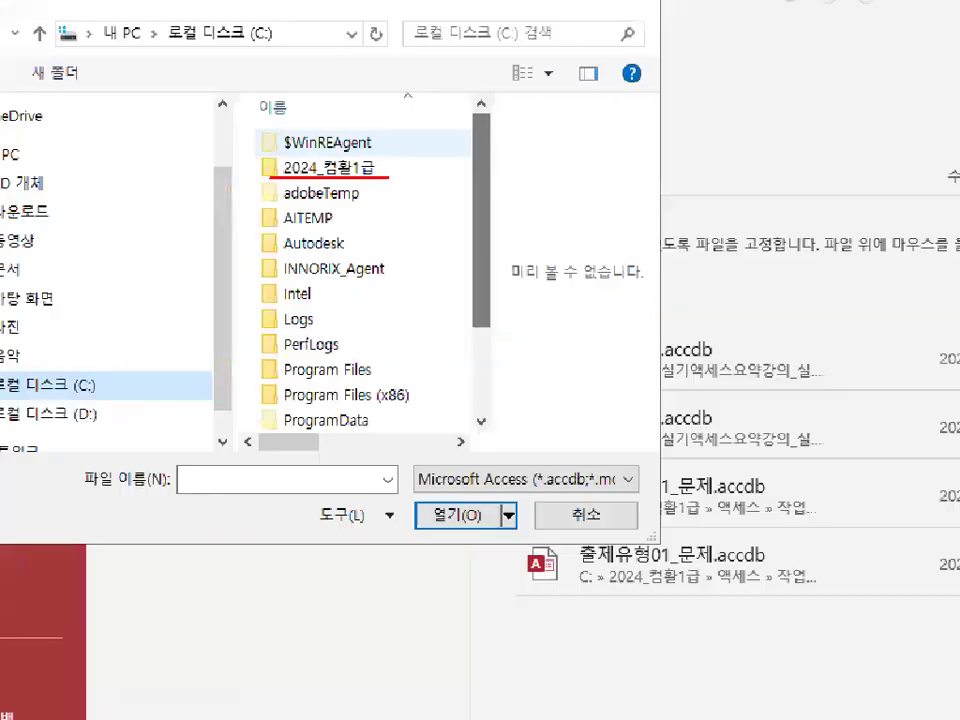
Open 출제유형02_문제.accdb from 2024_컴활1급, 액세스, 작업파일, 1장_출제유형02, marking the 작업파일 folder and the file in red
{"action": "double_click", "coordinate": [358, 168]}
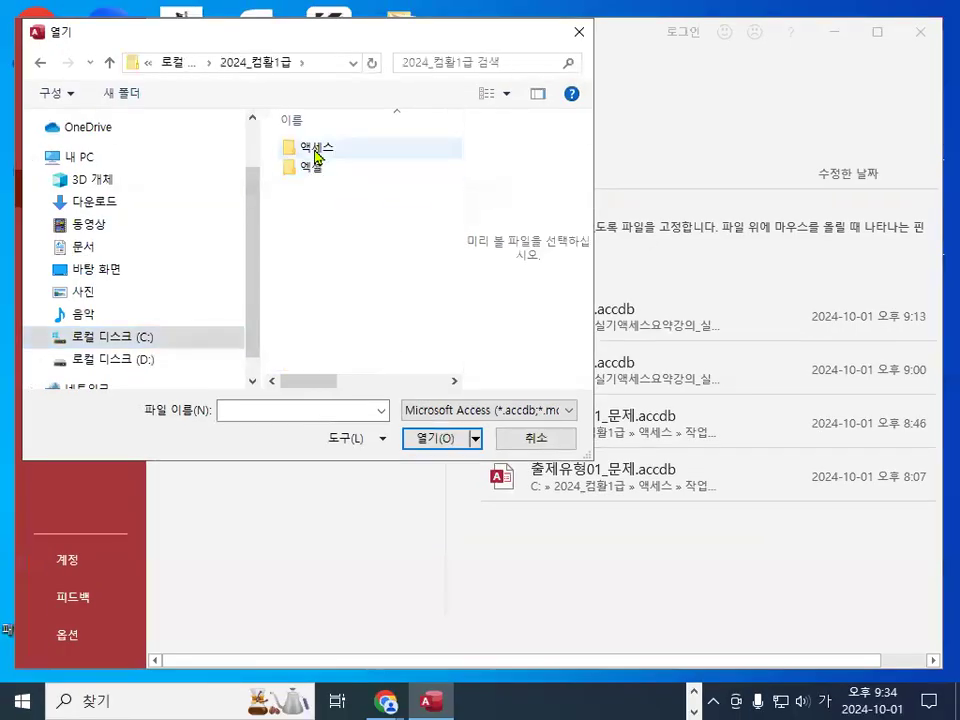
{"action": "double_click", "coordinate": [316, 150]}
{"action": "left_click_drag", "start_coordinate": [344, 174], "coordinate": [345, 163]}
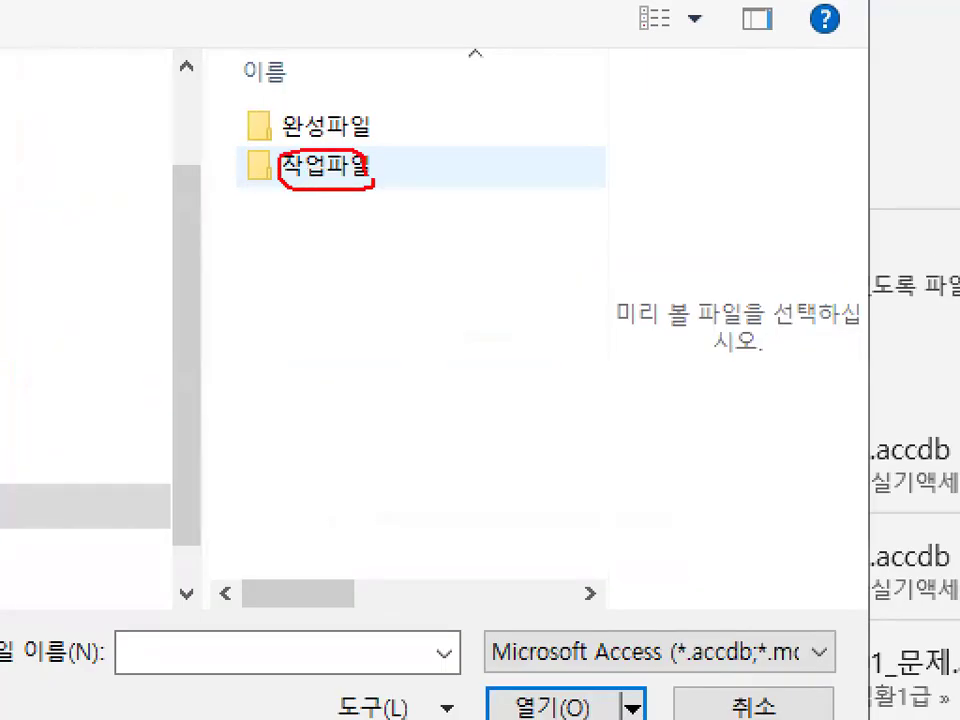
{"action": "double_click", "coordinate": [318, 168]}
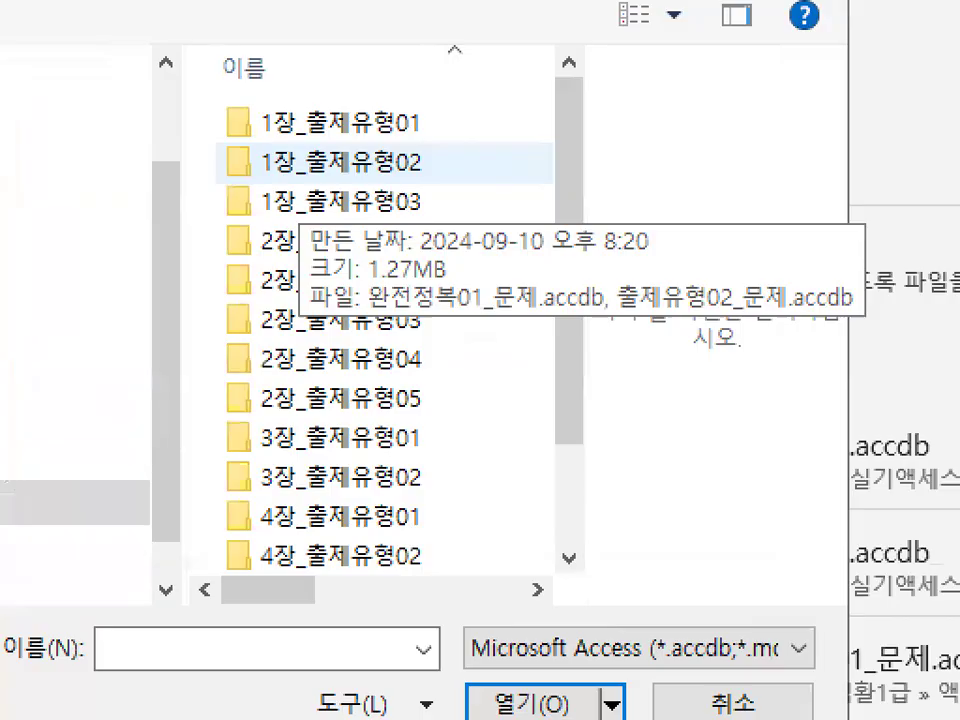
{"action": "left_click_drag", "start_coordinate": [364, 172], "coordinate": [412, 152]}
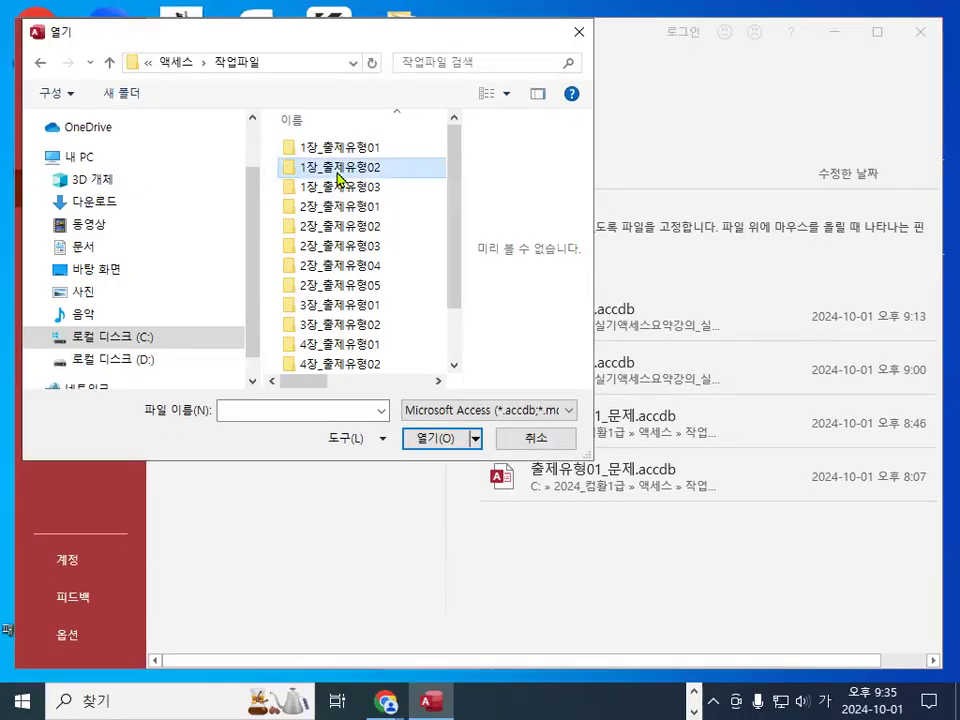
{"action": "double_click", "coordinate": [343, 164]}
{"action": "left_click_drag", "start_coordinate": [285, 175], "coordinate": [395, 176]}
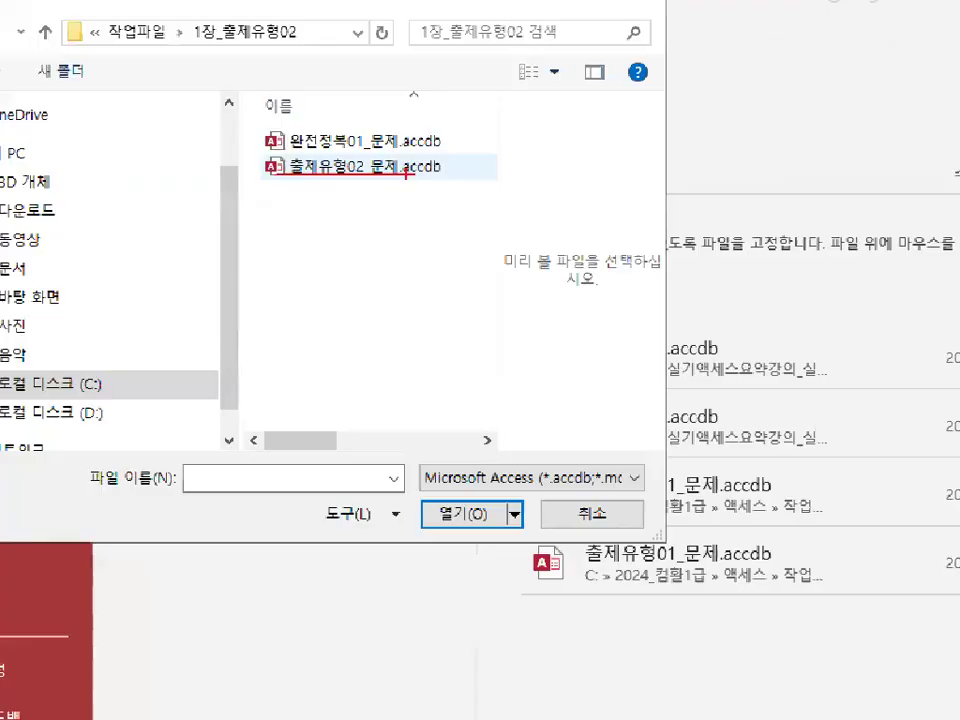
{"action": "double_click", "coordinate": [337, 177]}
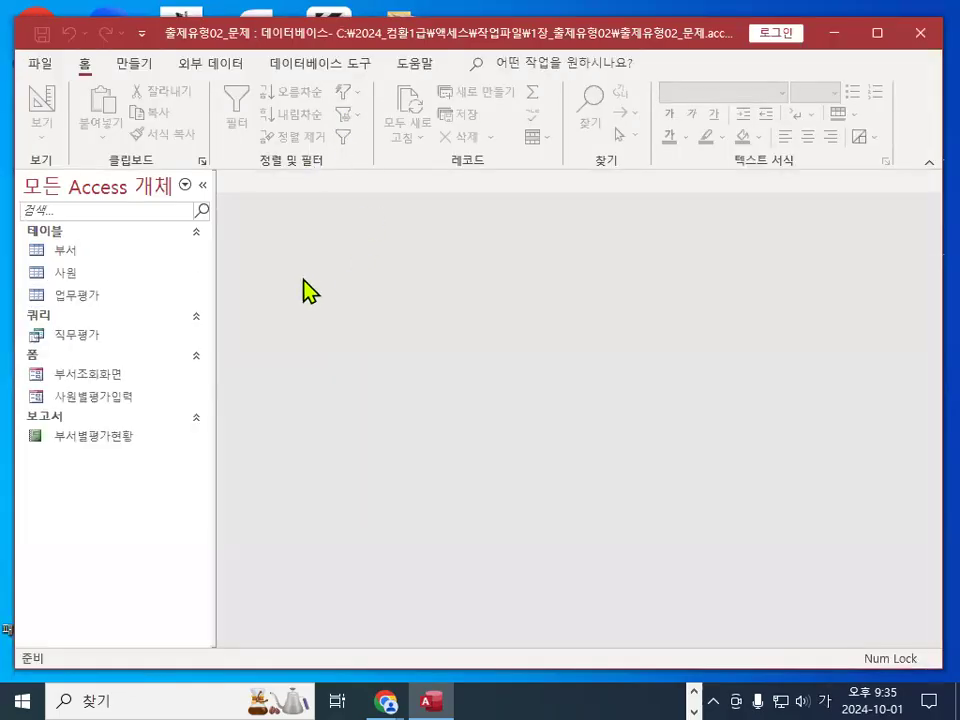
Draw a large red circle and a check mark over the empty workspace and clear the markings
{"action": "key", "text": "ctrl+2"}
{"action": "mouse_move", "coordinate": [745, 496]}
{"action": "left_mouse_down"}
{"action": "mouse_move", "coordinate": [679, 231]}
{"action": "mouse_move", "coordinate": [750, 440]}
{"action": "left_mouse_up"}
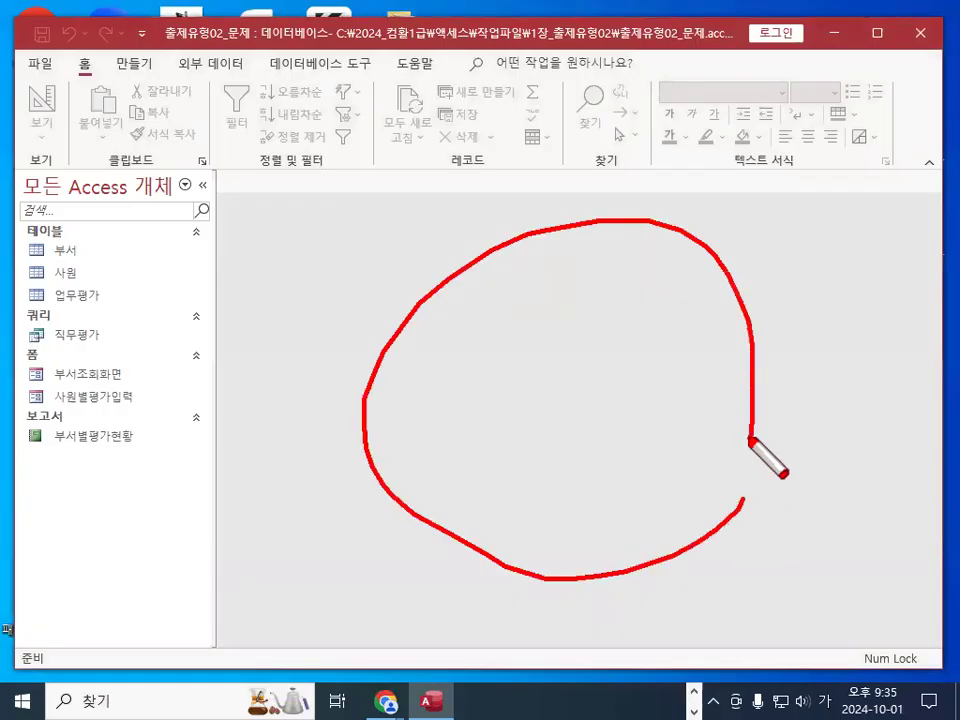
{"action": "left_click_drag", "start_coordinate": [624, 310], "coordinate": [742, 237]}
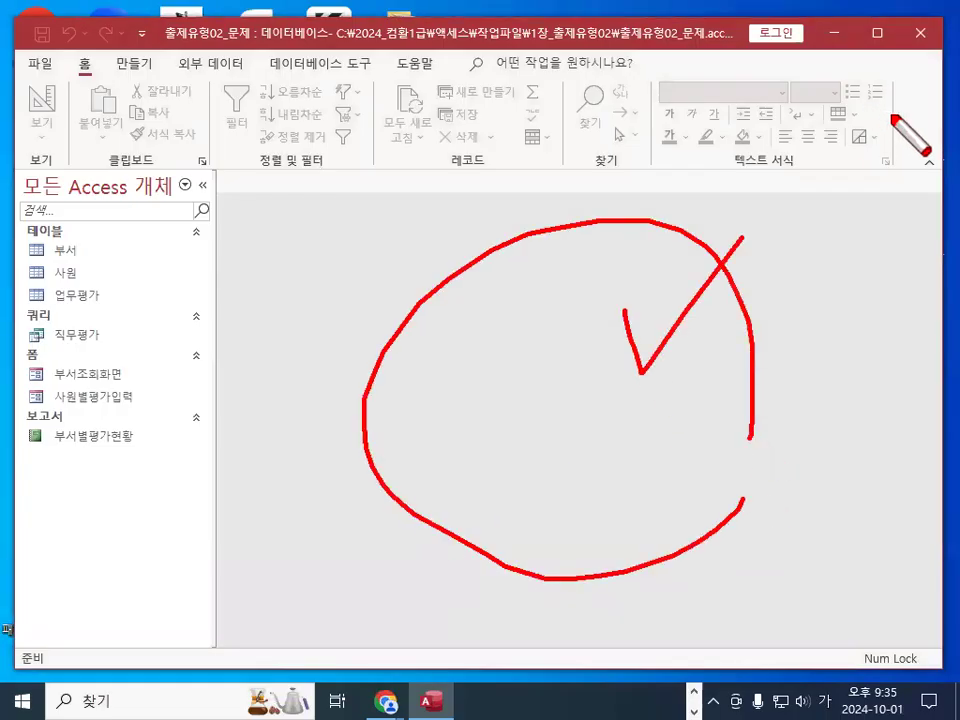
{"action": "key", "text": "Escape"}
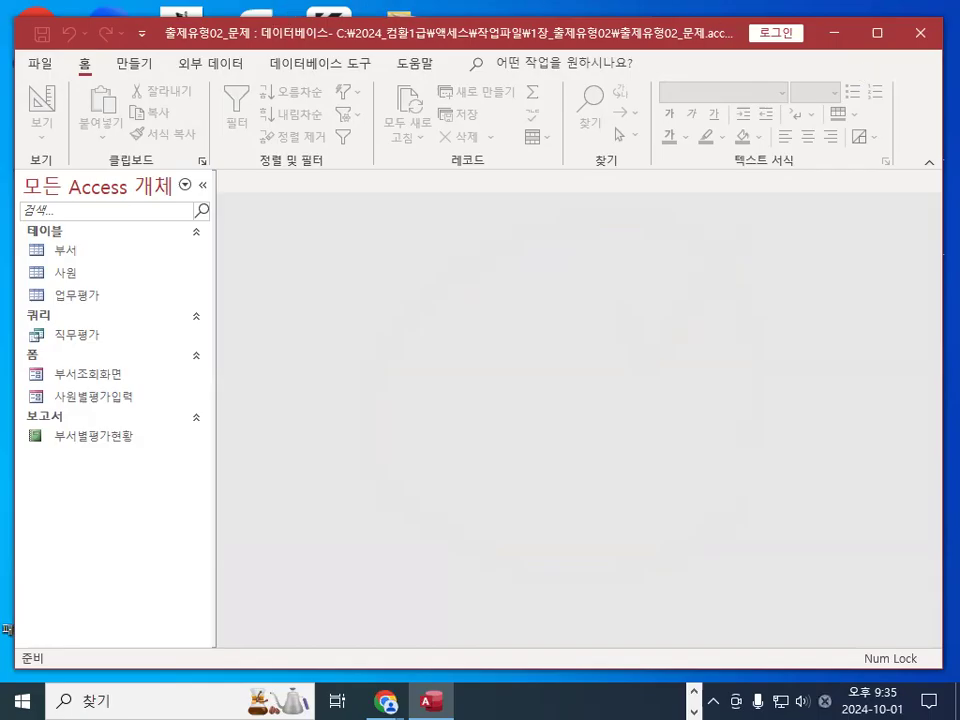
Underline 데이터베이스 도구 in red, open the database's Relationships (관계) window and mark its title
{"action": "left_click_drag", "start_coordinate": [274, 146], "coordinate": [499, 146]}
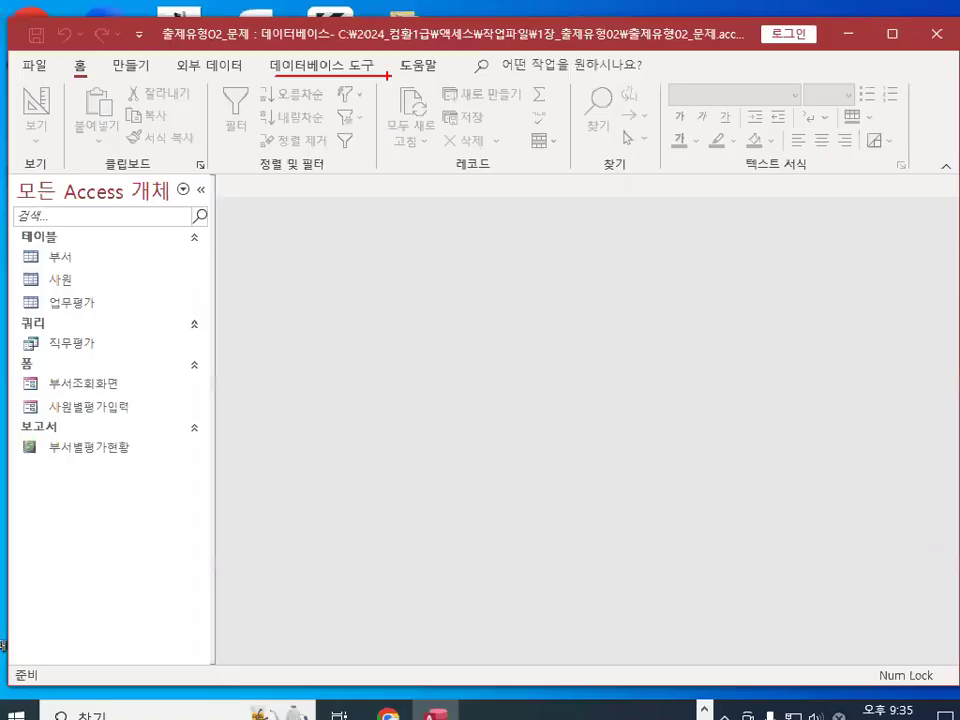
{"action": "left_click", "coordinate": [350, 135]}
{"action": "mouse_move", "coordinate": [391, 322]}
{"action": "left_mouse_down"}
{"action": "mouse_move", "coordinate": [386, 332]}
{"action": "mouse_move", "coordinate": [374, 302]}
{"action": "left_mouse_up"}
{"action": "mouse_move", "coordinate": [268, 195]}
{"action": "left_mouse_down"}
{"action": "mouse_move", "coordinate": [300, 252]}
{"action": "mouse_move", "coordinate": [280, 160]}
{"action": "left_mouse_up"}
{"action": "left_click_drag", "start_coordinate": [566, 473], "coordinate": [716, 405]}
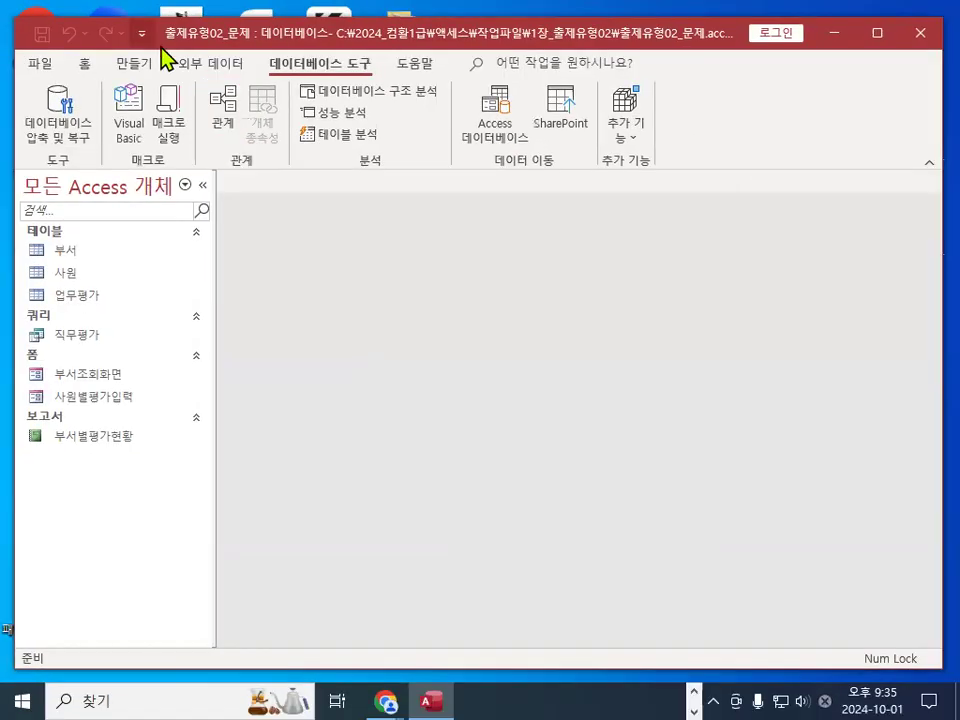
{"action": "left_click", "coordinate": [318, 205]}
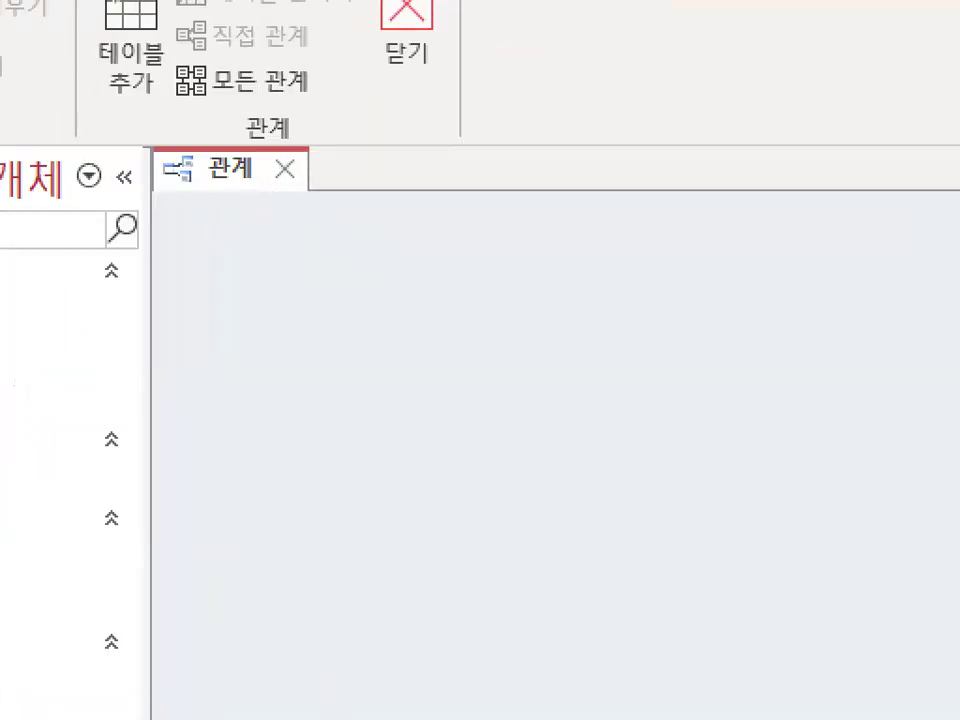
{"action": "mouse_move", "coordinate": [275, 175]}
{"action": "left_mouse_down"}
{"action": "mouse_move", "coordinate": [285, 190]}
{"action": "mouse_move", "coordinate": [234, 165]}
{"action": "left_mouse_up"}
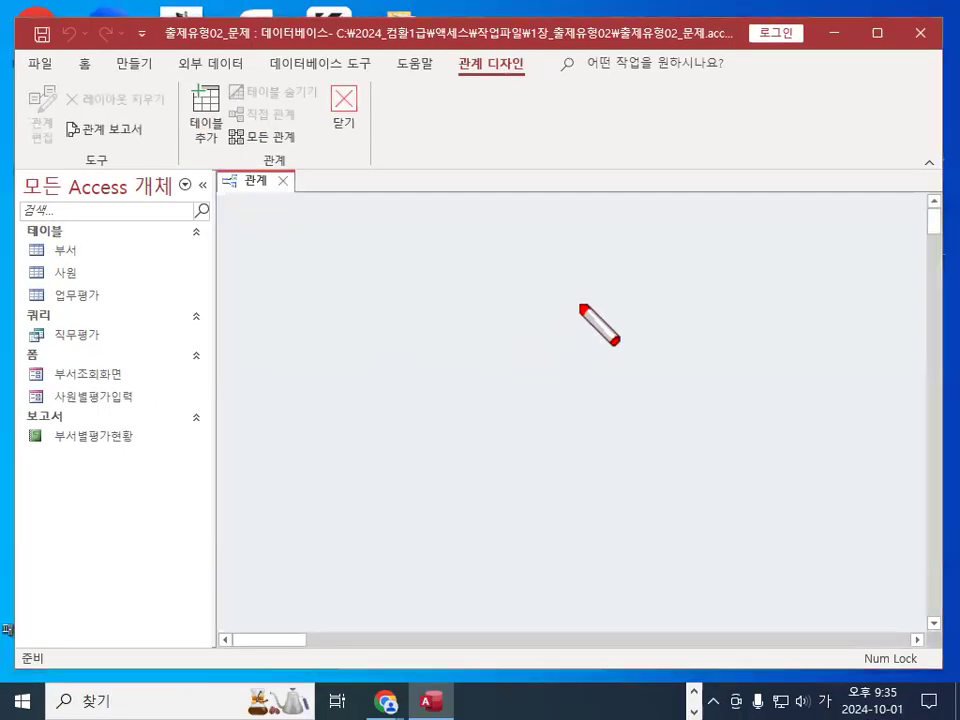
Draw a red X and a check mark over the empty relationships layout, and clear the markings
{"action": "left_click_drag", "start_coordinate": [581, 306], "coordinate": [508, 455]}
{"action": "left_click_drag", "start_coordinate": [508, 316], "coordinate": [585, 430]}
{"action": "mouse_move", "coordinate": [692, 335]}
{"action": "left_mouse_down"}
{"action": "mouse_move", "coordinate": [705, 394]}
{"action": "mouse_move", "coordinate": [785, 293]}
{"action": "left_mouse_up"}
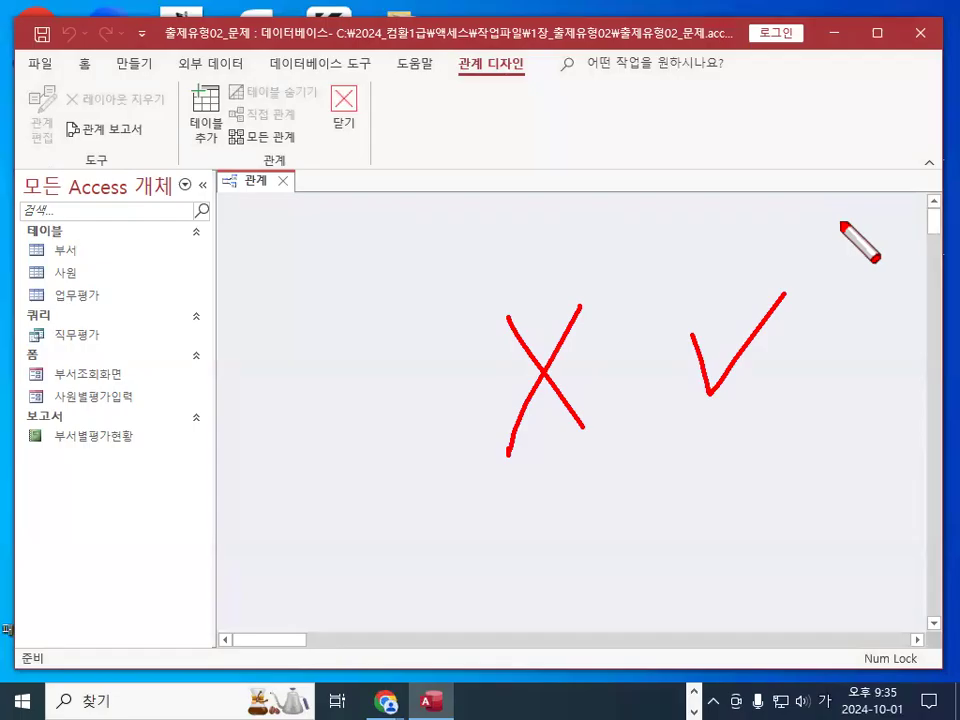
{"action": "key", "text": "Escape"}
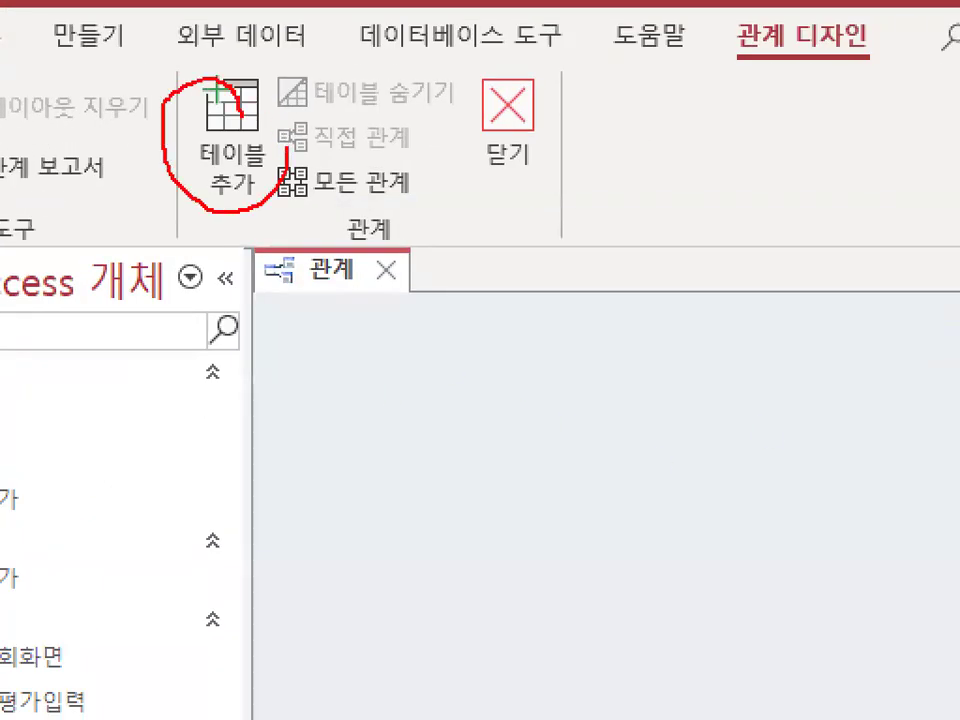
Add the 부서, 사원 and 업무평가 tables to the relationships layout, marking the table list in red
{"action": "left_click", "coordinate": [232, 140]}
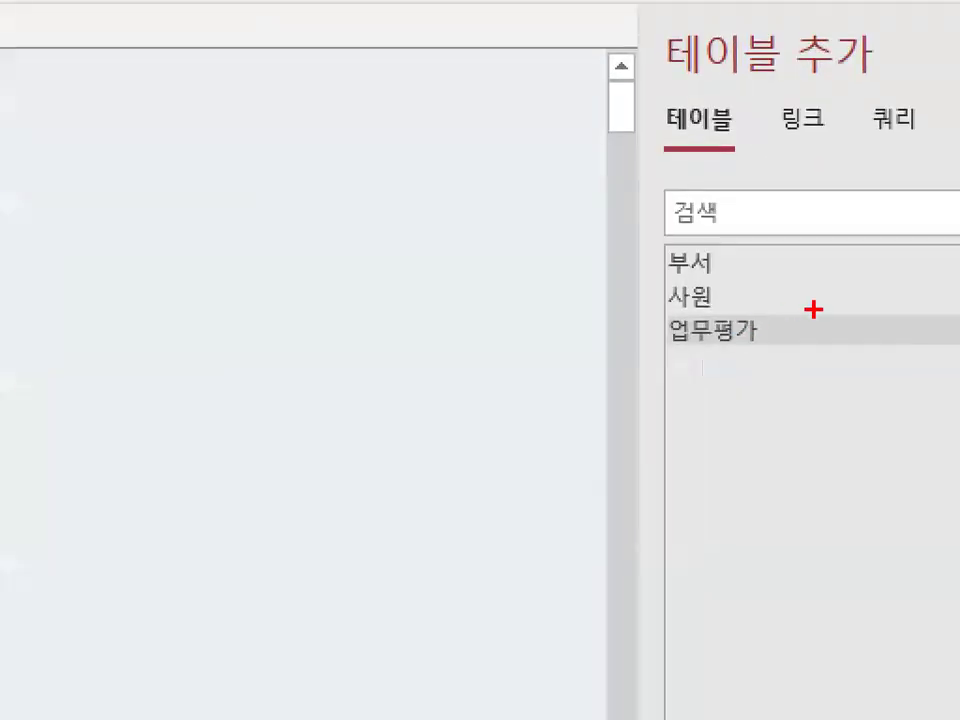
{"action": "mouse_move", "coordinate": [776, 326]}
{"action": "left_mouse_down"}
{"action": "mouse_move", "coordinate": [744, 276]}
{"action": "mouse_move", "coordinate": [809, 353]}
{"action": "left_mouse_up"}
{"action": "double_click", "coordinate": [690, 266]}
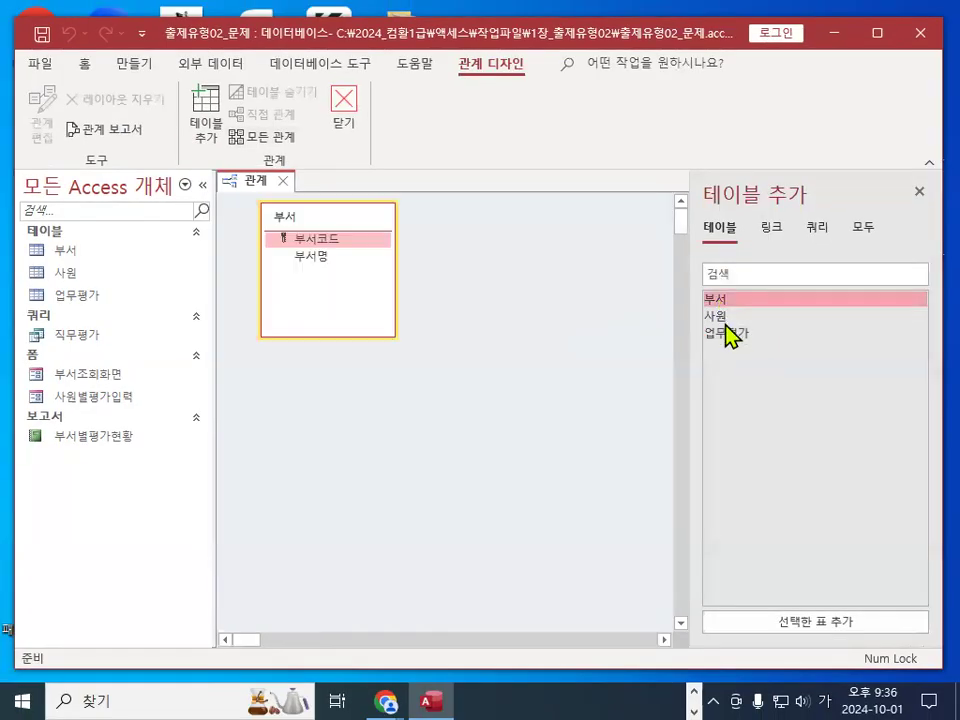
{"action": "double_click", "coordinate": [718, 316]}
{"action": "double_click", "coordinate": [722, 333]}
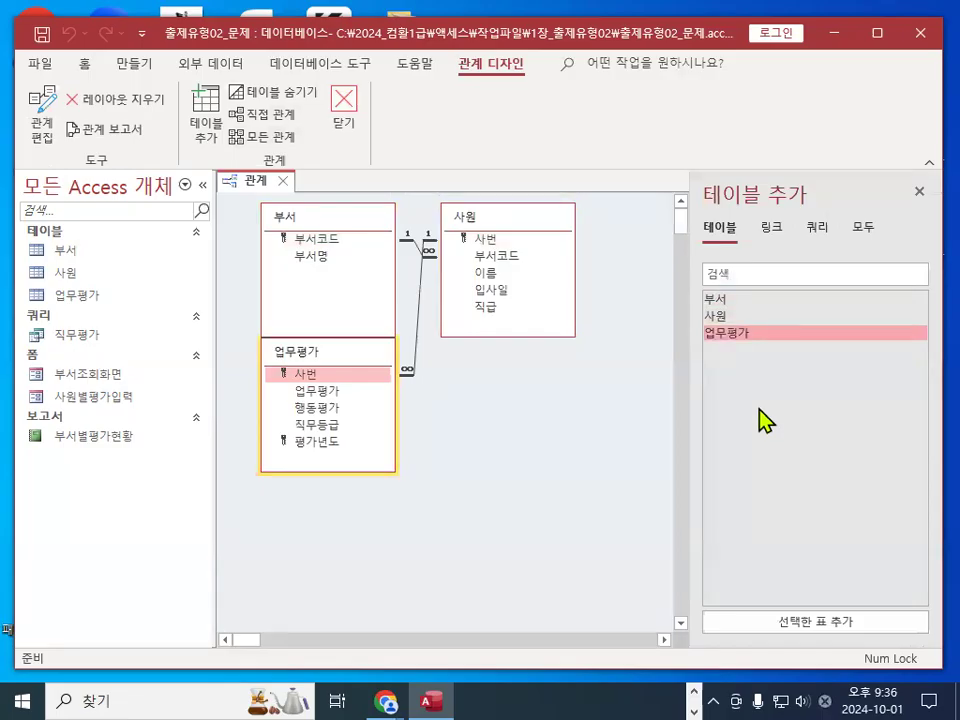
Add 업무평가 to the layout a second time, move the duplicate slightly away below 사원, and mark it in red
{"action": "double_click", "coordinate": [727, 336]}
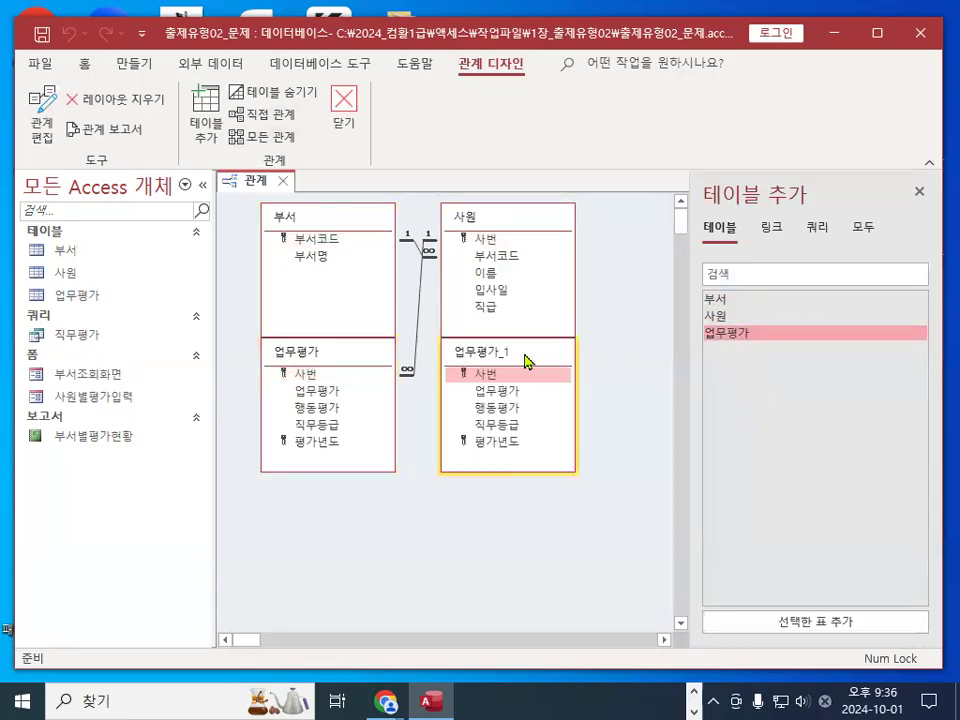
{"action": "left_click_drag", "start_coordinate": [525, 360], "coordinate": [536, 405]}
{"action": "left_click_drag", "start_coordinate": [596, 434], "coordinate": [622, 404]}
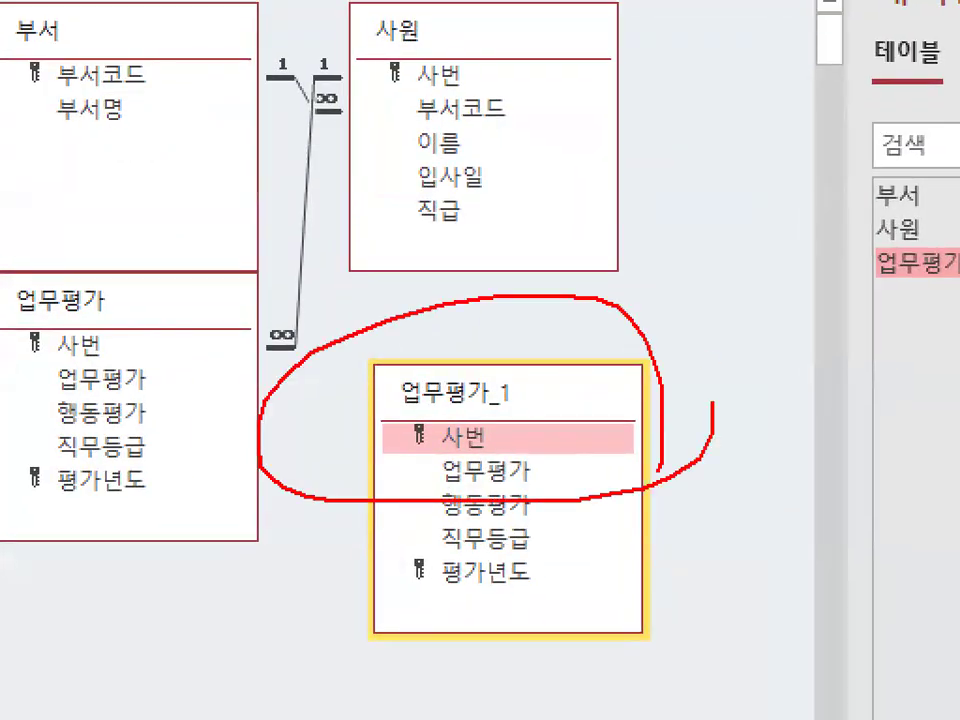
{"action": "key", "text": "e"}
Circle and check-mark the duplicate 업무평가_1 table in red, clear the markings, and remove the duplicate from the layout
{"action": "mouse_move", "coordinate": [732, 587]}
{"action": "left_mouse_down"}
{"action": "mouse_move", "coordinate": [679, 645]}
{"action": "mouse_move", "coordinate": [533, 293]}
{"action": "mouse_move", "coordinate": [662, 521]}
{"action": "left_mouse_up"}
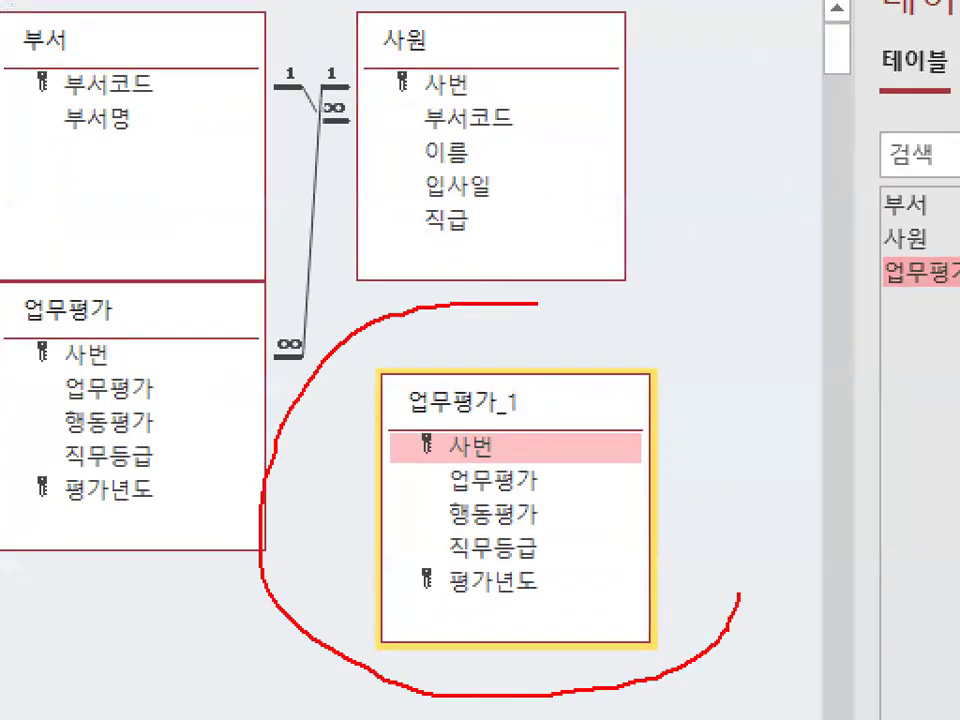
{"action": "mouse_move", "coordinate": [445, 305]}
{"action": "left_mouse_down"}
{"action": "mouse_move", "coordinate": [456, 343]}
{"action": "mouse_move", "coordinate": [566, 236]}
{"action": "left_mouse_up"}
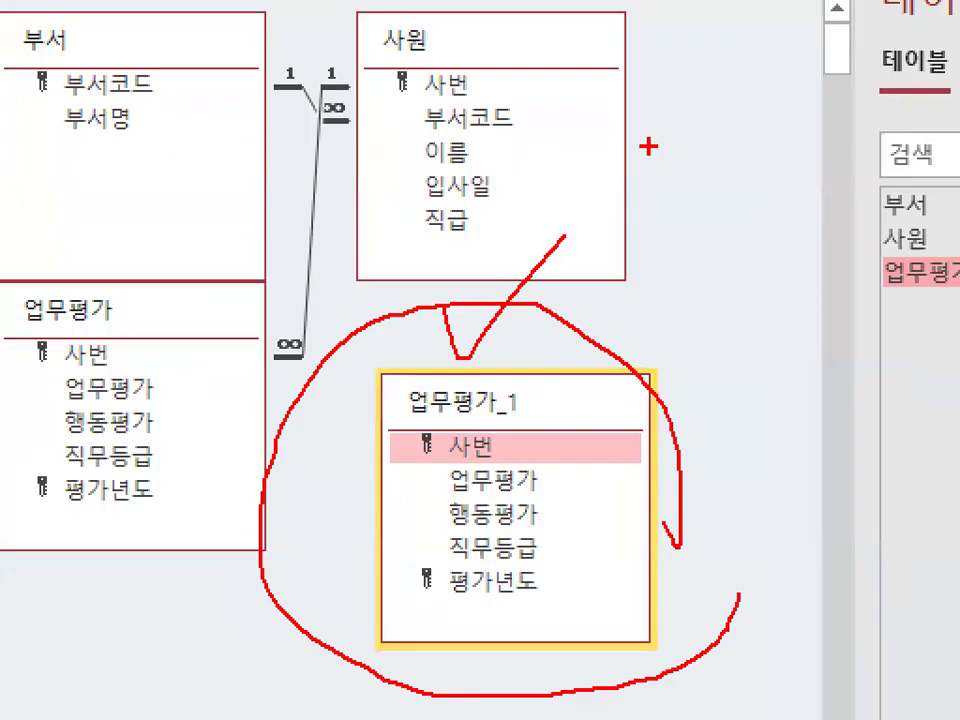
{"action": "key", "text": "Escape"}
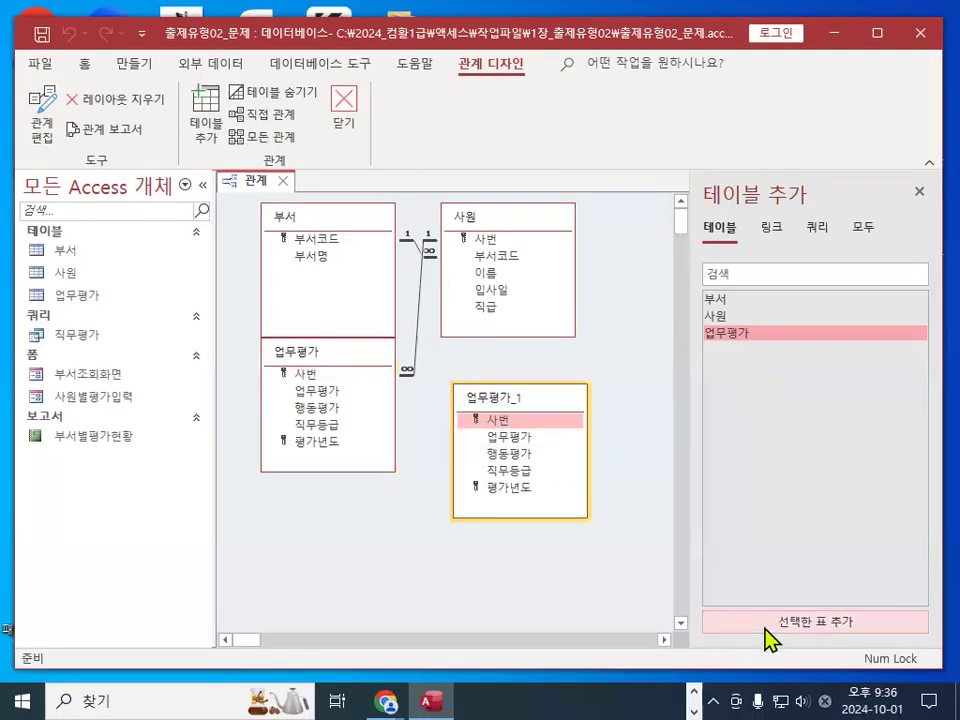
{"action": "key", "text": "Delete"}
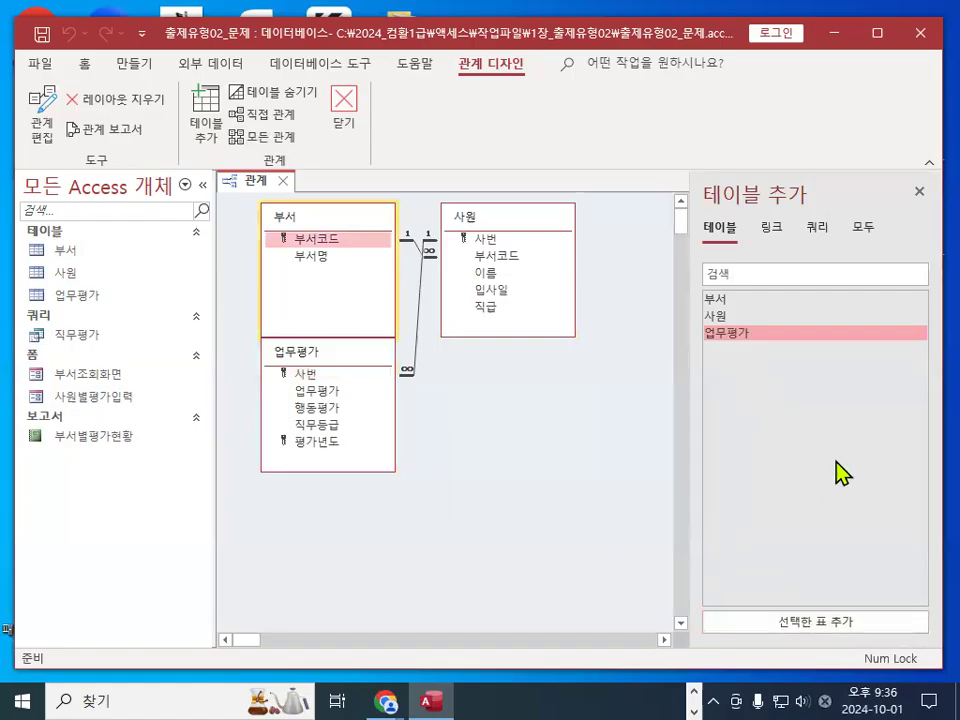
Finish adding tables and arrange 부서, 사원 and 업무평가 side by side in that order
{"action": "left_click", "coordinate": [919, 191]}
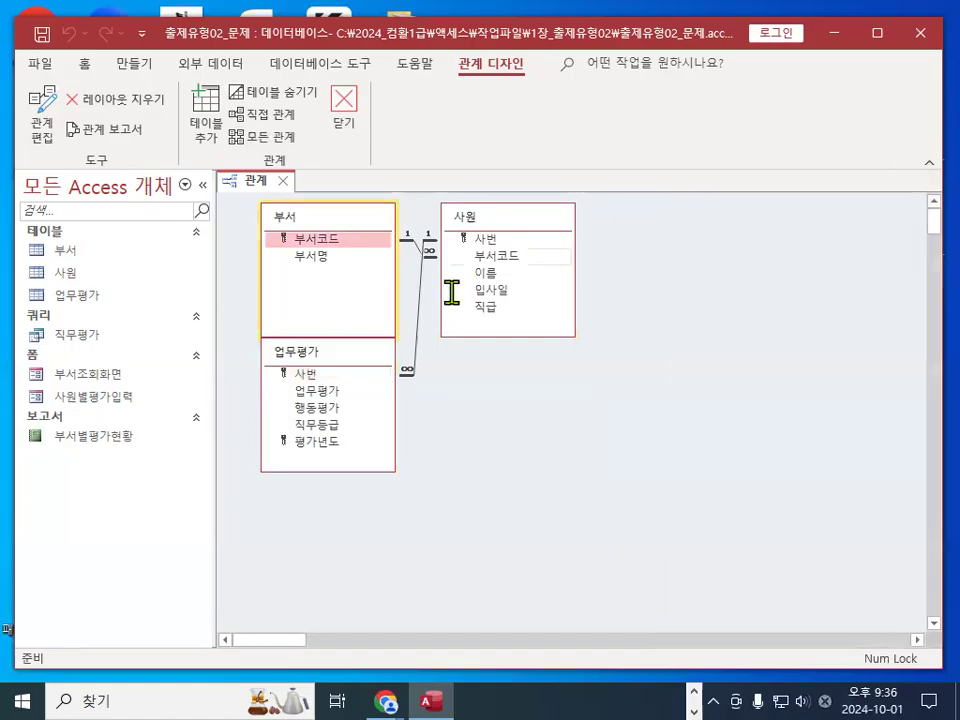
{"action": "left_click", "coordinate": [363, 360]}
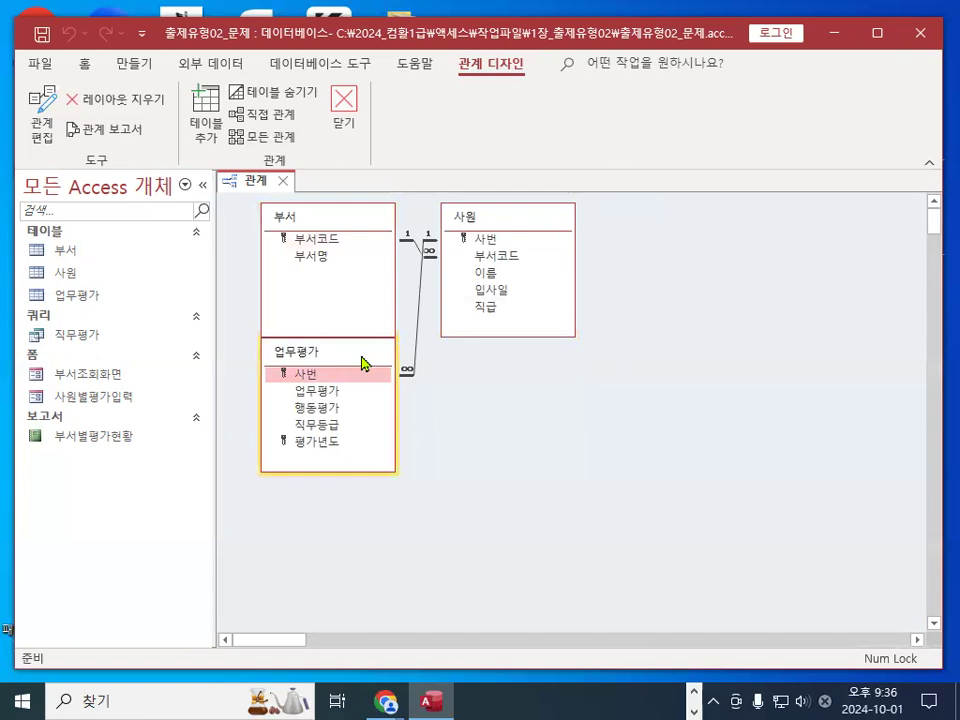
{"action": "left_click_drag", "start_coordinate": [363, 360], "coordinate": [805, 263]}
{"action": "left_click", "coordinate": [478, 217]}
{"action": "left_click_drag", "start_coordinate": [478, 217], "coordinate": [500, 232]}
{"action": "left_click", "coordinate": [333, 234]}
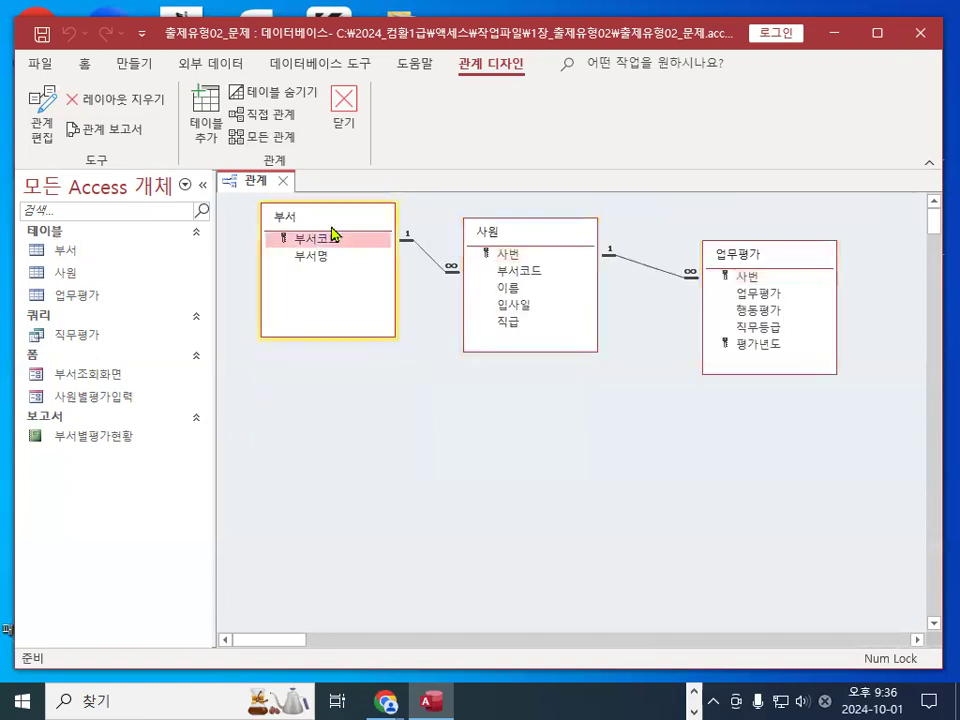
{"action": "left_click_drag", "start_coordinate": [333, 234], "coordinate": [318, 276]}
{"action": "left_click", "coordinate": [780, 257]}
{"action": "left_click_drag", "start_coordinate": [780, 257], "coordinate": [797, 308]}
Circle the relationship line between 부서 and 사원 in red, and clear the markings
{"action": "mouse_move", "coordinate": [512, 268]}
{"action": "left_mouse_down"}
{"action": "mouse_move", "coordinate": [467, 306]}
{"action": "mouse_move", "coordinate": [531, 297]}
{"action": "left_mouse_up"}
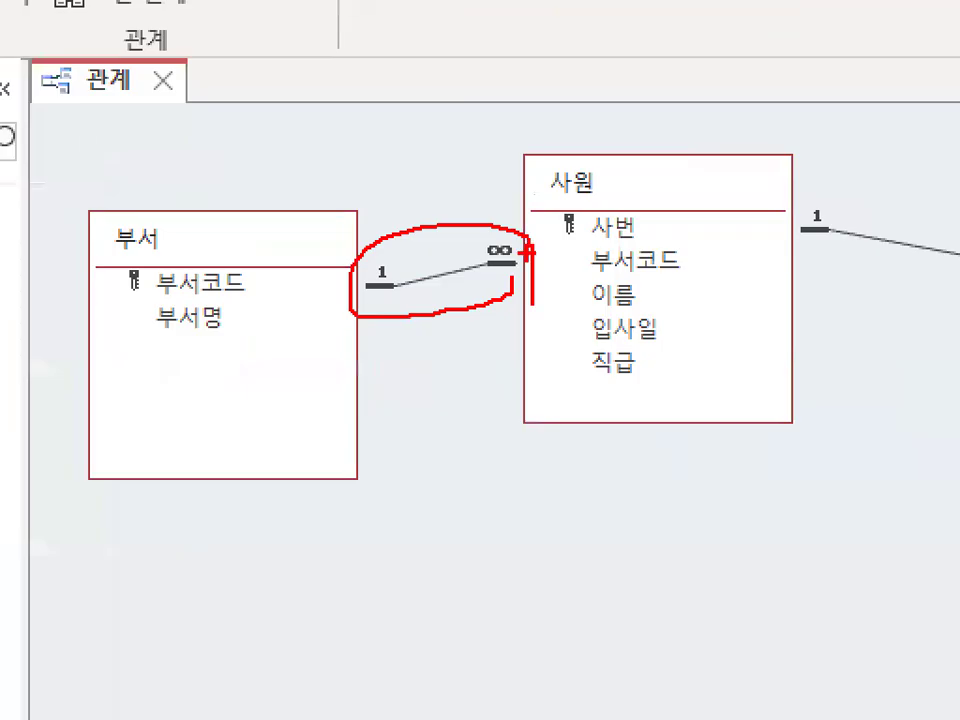
{"action": "key", "text": "Escape"}
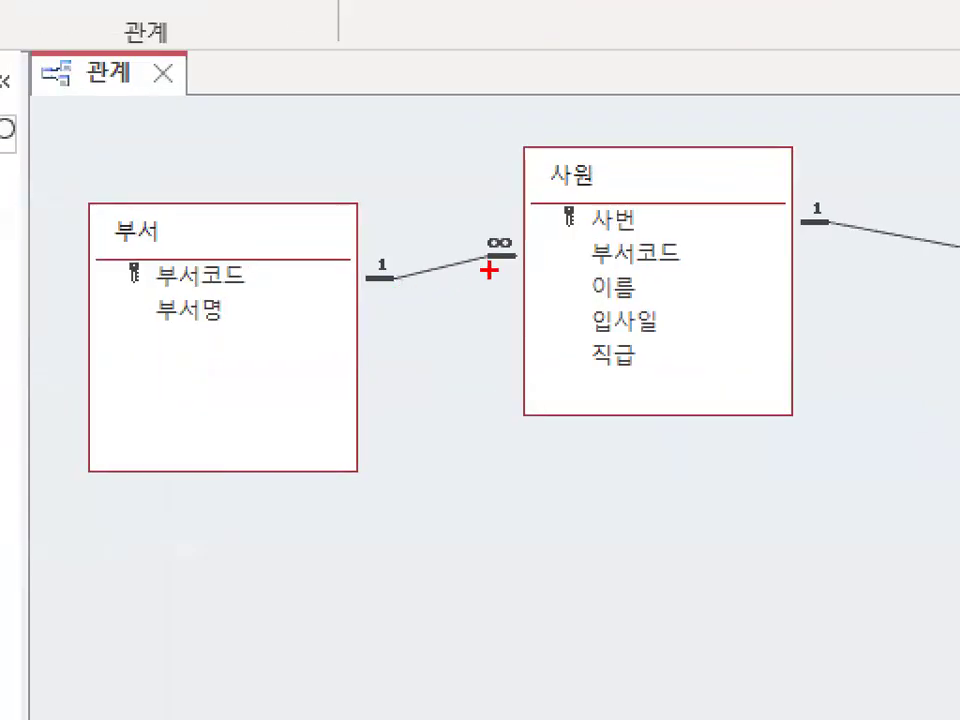
{"action": "mouse_move", "coordinate": [446, 280]}
{"action": "left_mouse_down"}
{"action": "mouse_move", "coordinate": [408, 284]}
{"action": "mouse_move", "coordinate": [435, 258]}
{"action": "left_mouse_up"}
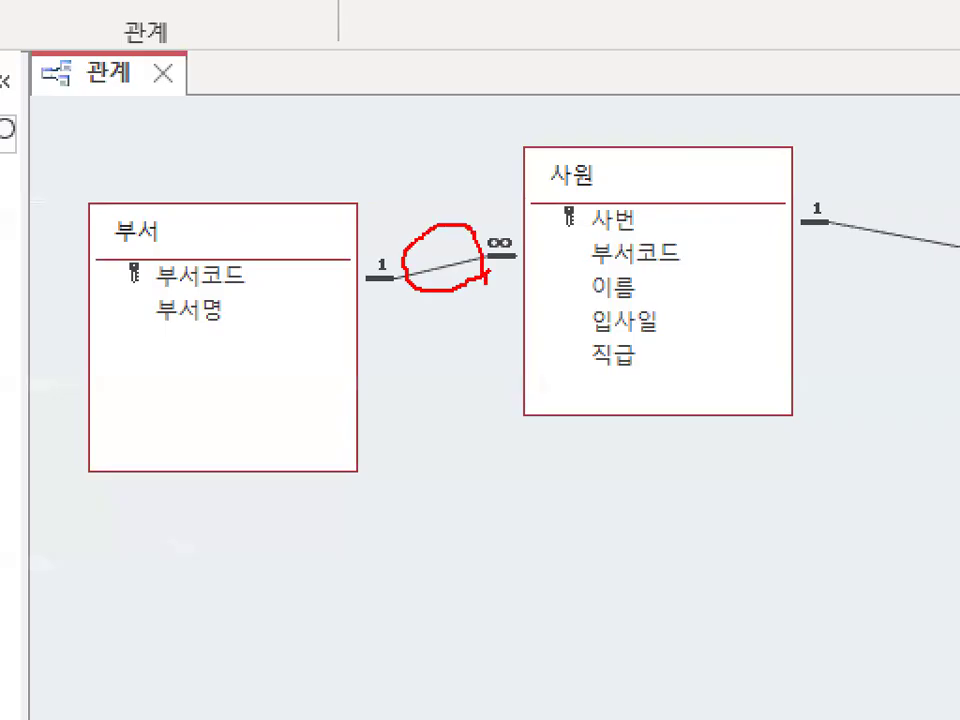
{"action": "key", "text": "Escape"}
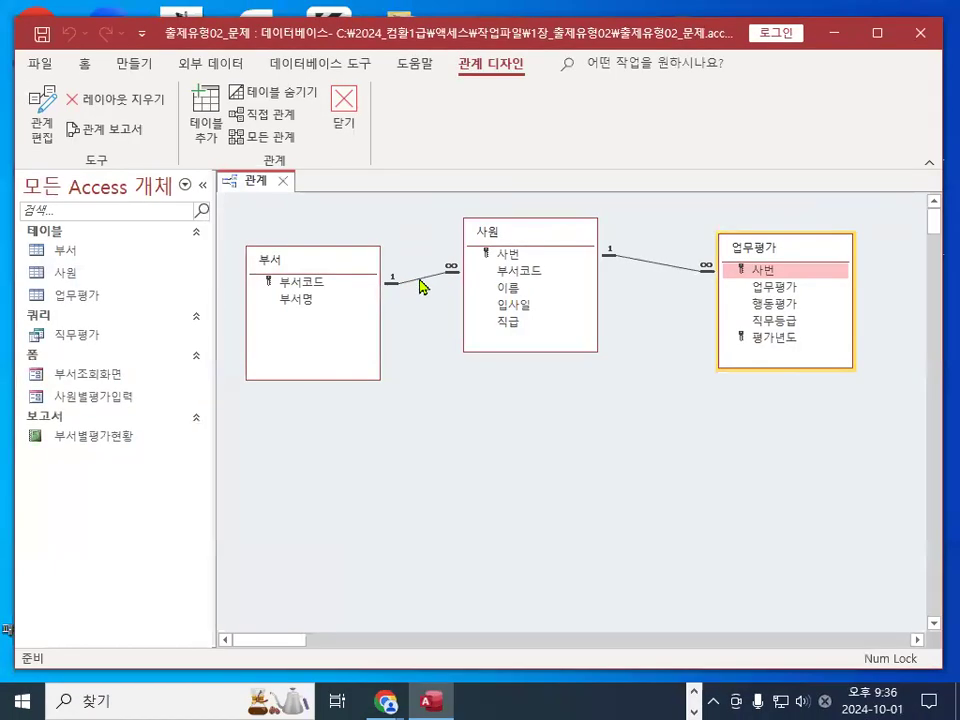
Mark the relationship line between 부서 and 사원 in red and permanently delete that relationship
{"action": "left_click", "coordinate": [420, 279]}
{"action": "key", "text": "ctrl+1"}
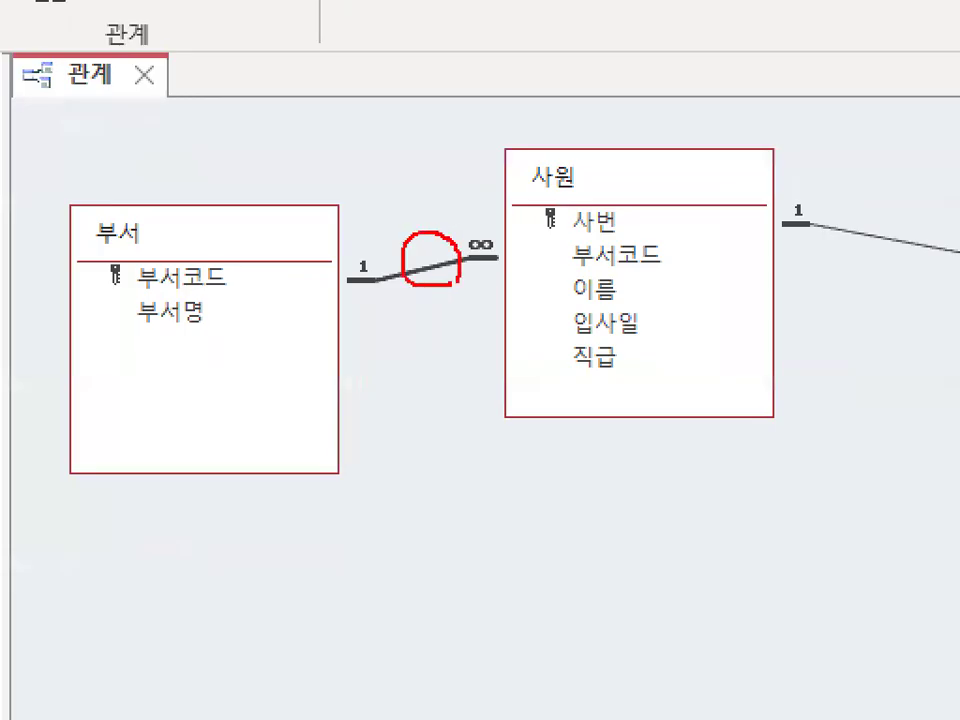
{"action": "key", "text": "Escape"}
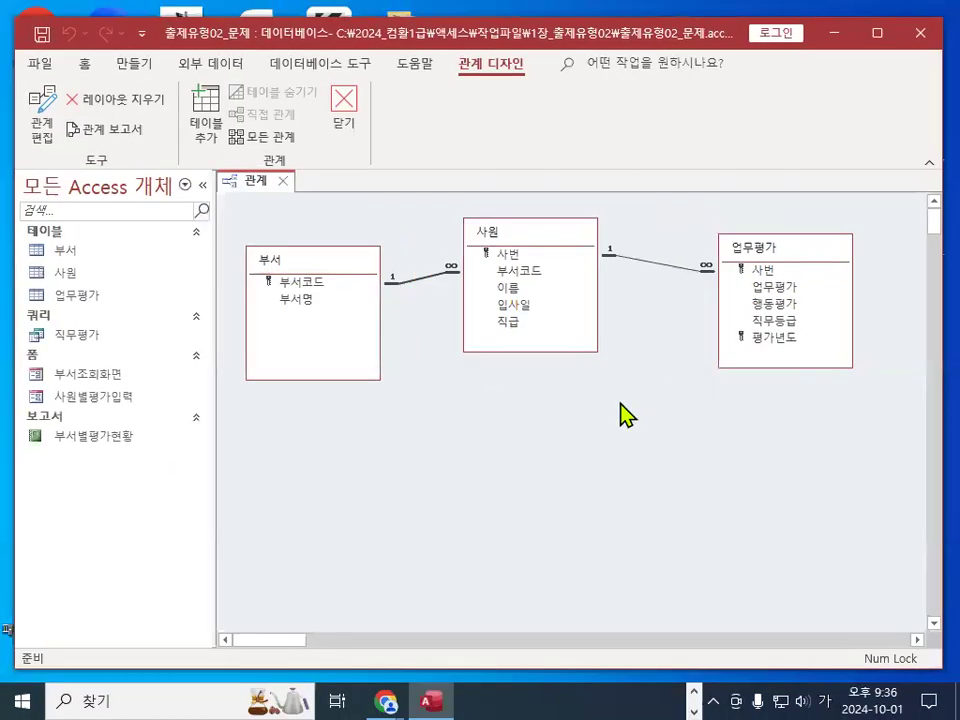
{"action": "key", "text": "Delete"}
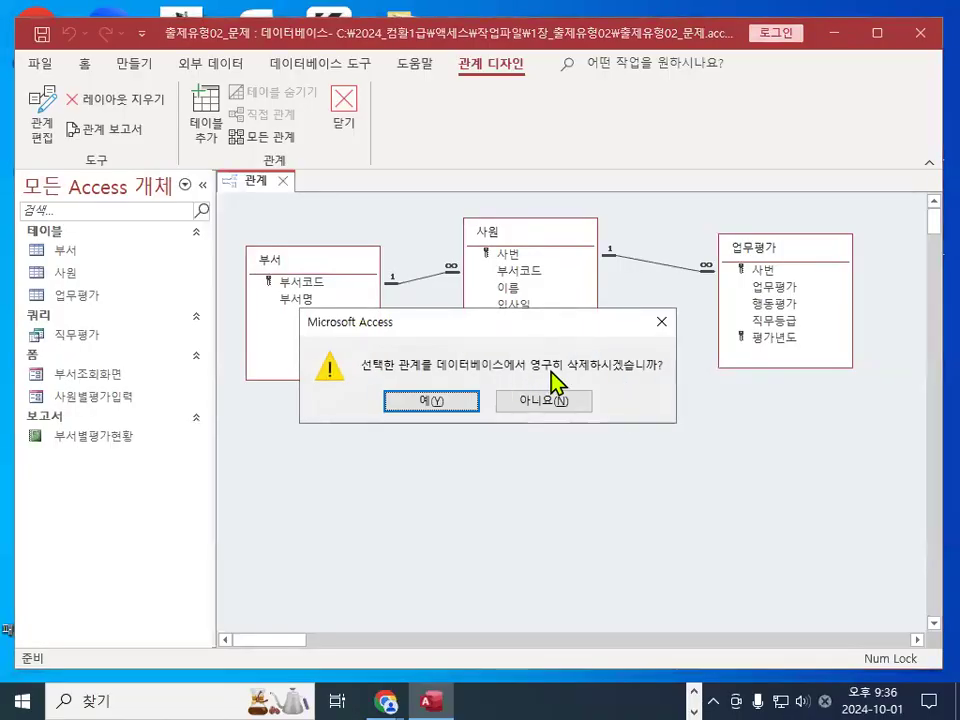
{"action": "left_click", "coordinate": [432, 401]}
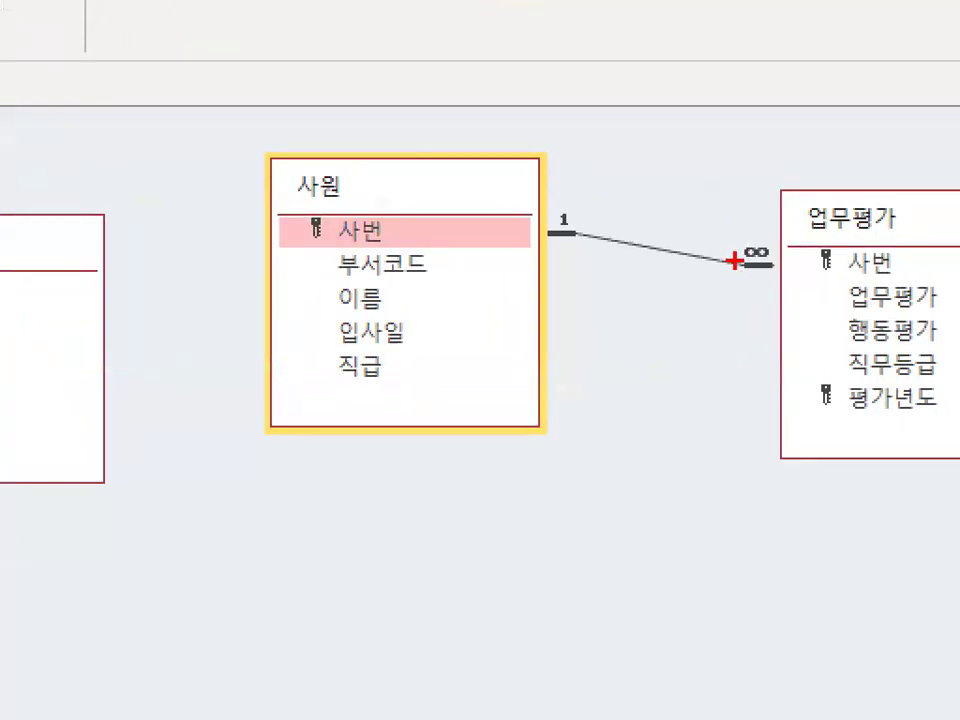
Mark the relationship line between 사원 and 업무평가 in red and permanently delete that relationship
{"action": "left_click_drag", "start_coordinate": [734, 261], "coordinate": [736, 266]}
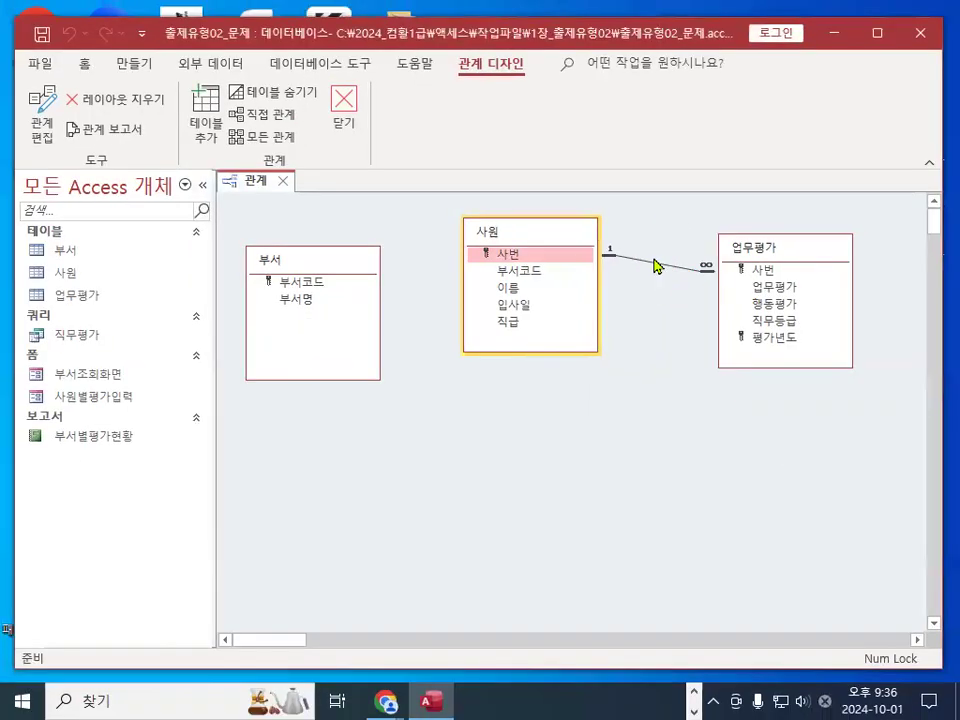
{"action": "left_click", "coordinate": [652, 264]}
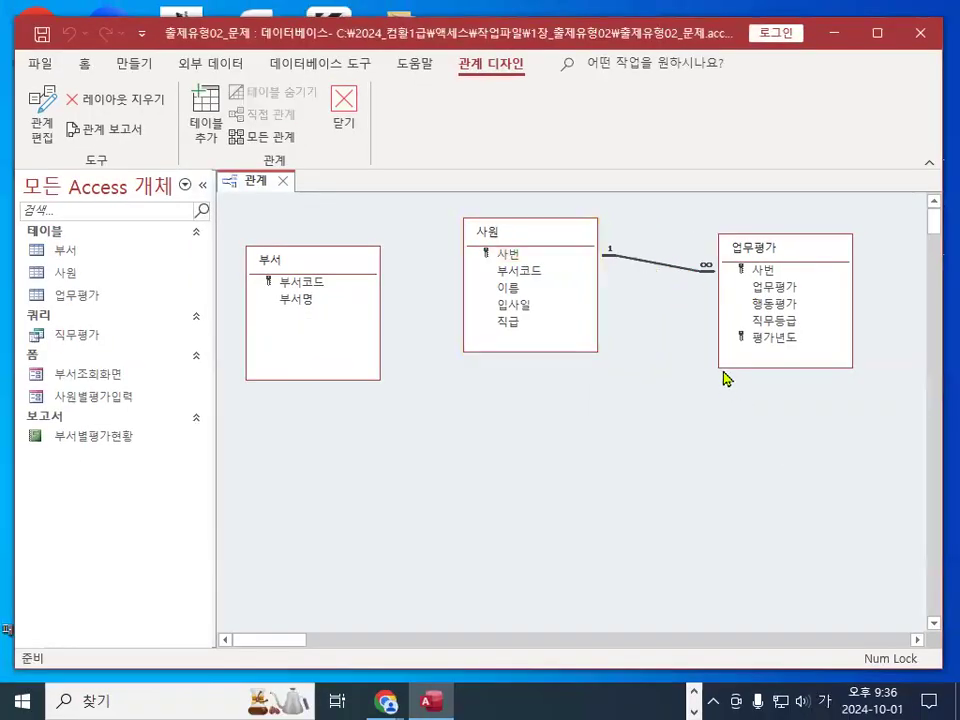
{"action": "key", "text": "Delete"}
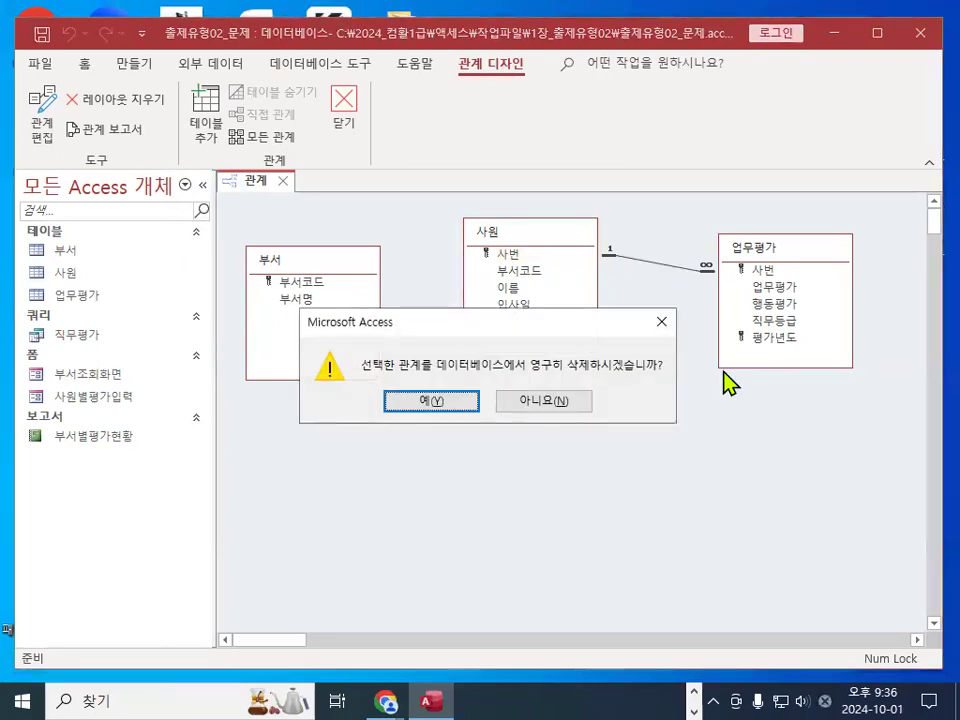
{"action": "left_click", "coordinate": [443, 401]}
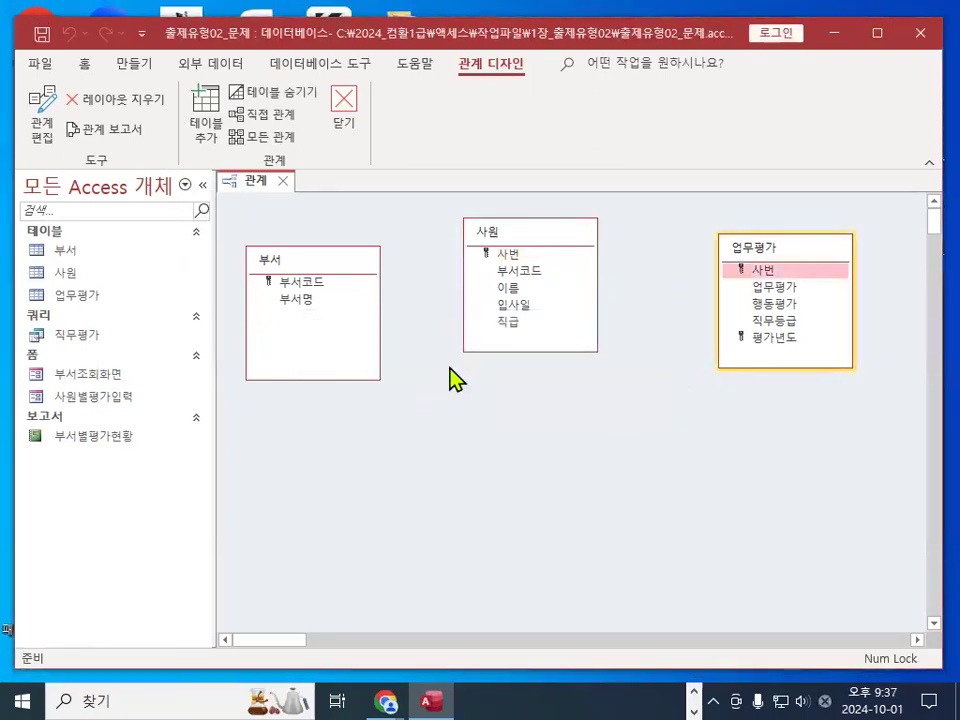
Shift 사원 up slightly, move 업무평가 closer to it, and nudge 부서 in the layout
{"action": "left_click", "coordinate": [536, 240]}
{"action": "left_click_drag", "start_coordinate": [536, 240], "coordinate": [516, 225]}
{"action": "left_click", "coordinate": [778, 260]}
{"action": "left_click_drag", "start_coordinate": [778, 260], "coordinate": [715, 260]}
{"action": "left_click_drag", "start_coordinate": [352, 266], "coordinate": [358, 273]}
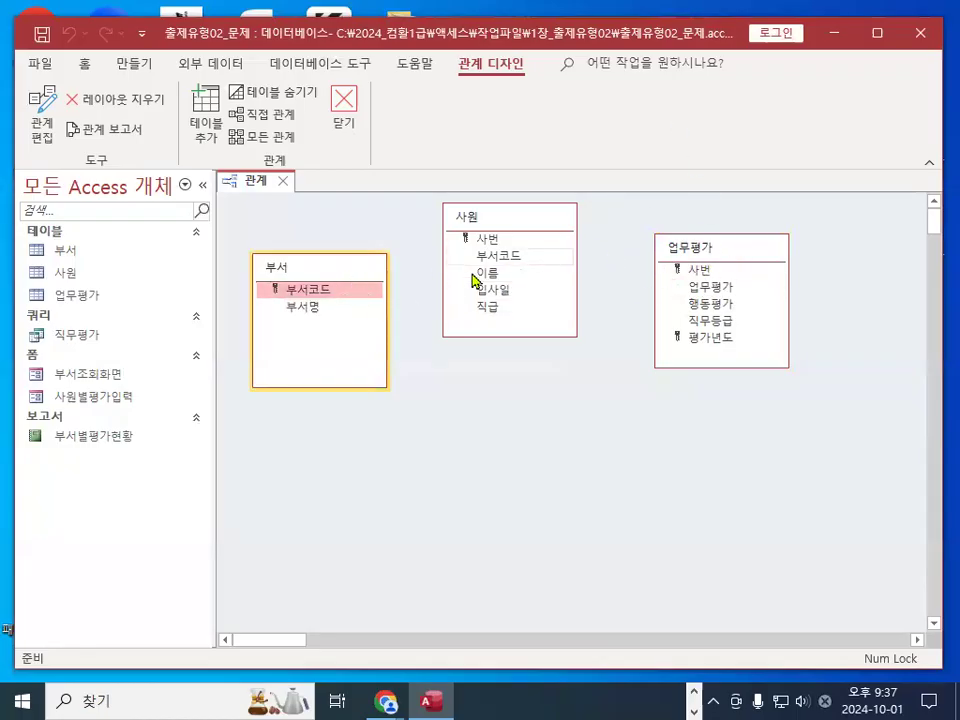
Rearrange the tables with 업무평가 first, 사원 level beside it, and 부서 lower down on the far side of 사원
{"action": "left_click_drag", "start_coordinate": [354, 272], "coordinate": [683, 462]}
{"action": "left_click", "coordinate": [728, 254]}
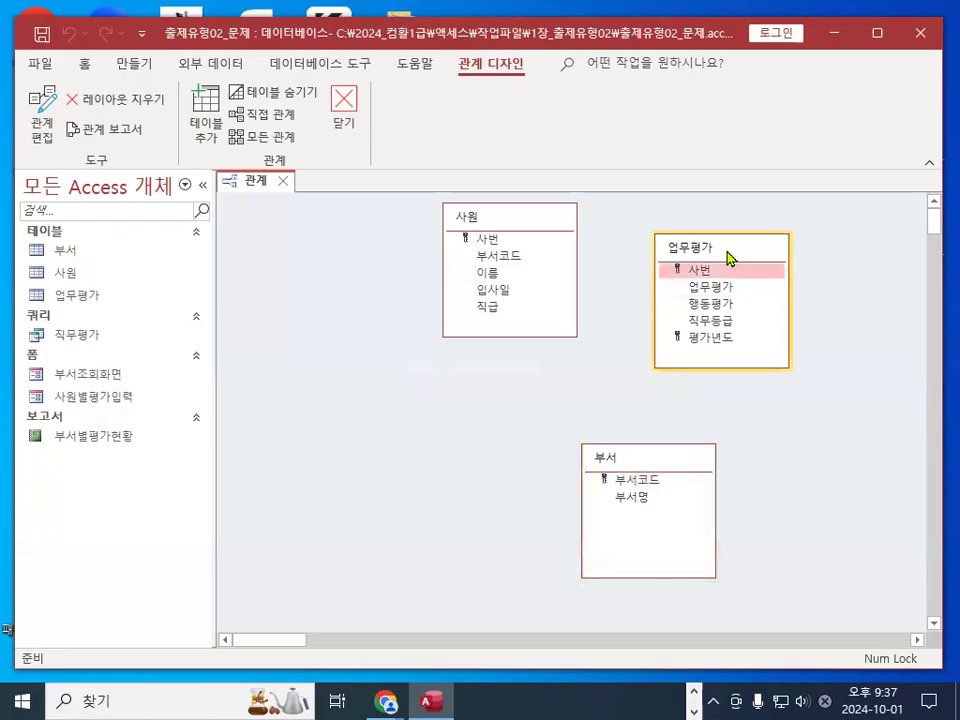
{"action": "left_click_drag", "start_coordinate": [730, 258], "coordinate": [333, 265]}
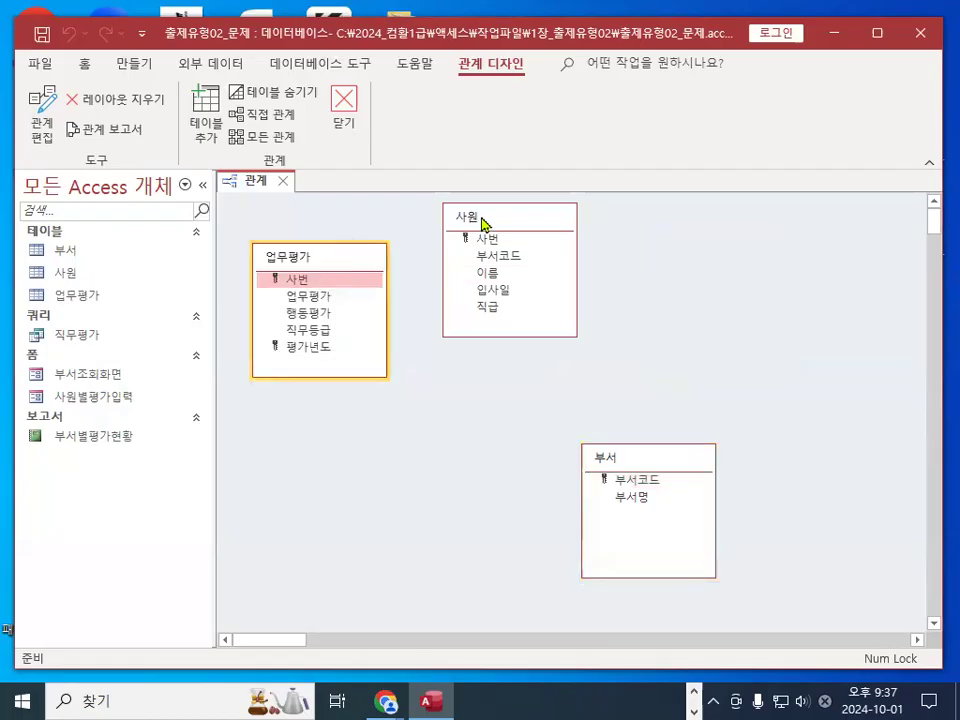
{"action": "left_click", "coordinate": [514, 228]}
{"action": "left_click_drag", "start_coordinate": [514, 228], "coordinate": [517, 268]}
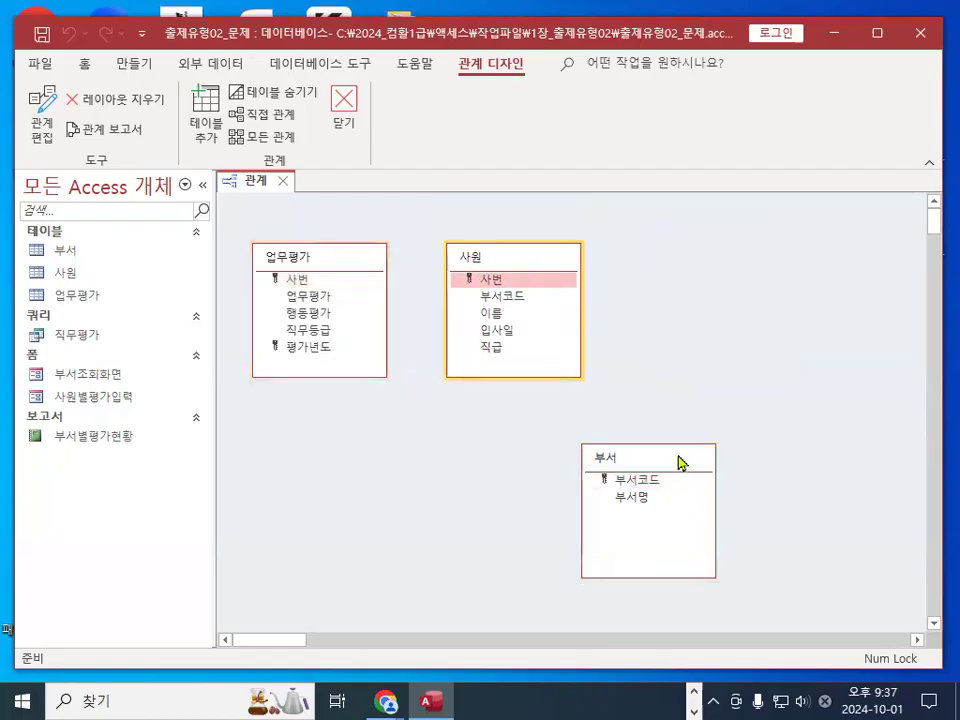
{"action": "left_click_drag", "start_coordinate": [679, 463], "coordinate": [827, 383]}
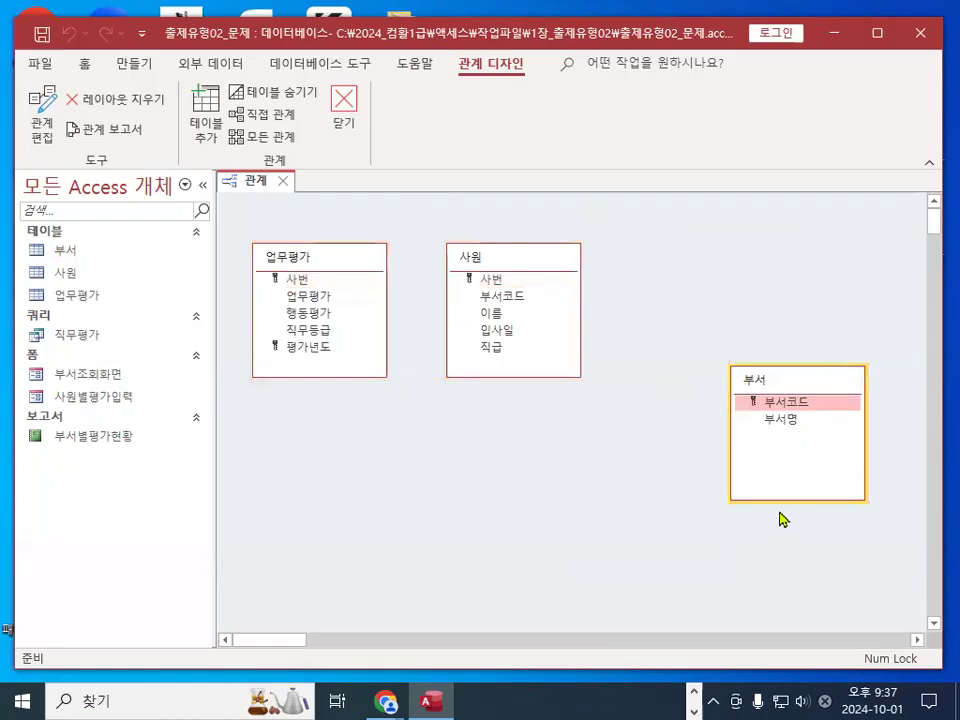
Circle the 사번 fields of 업무평가 and 사원 in red, check-mark the 사원 table, and clear the markings
{"action": "mouse_move", "coordinate": [320, 290]}
{"action": "left_mouse_down"}
{"action": "mouse_move", "coordinate": [268, 298]}
{"action": "mouse_move", "coordinate": [322, 284]}
{"action": "left_mouse_up"}
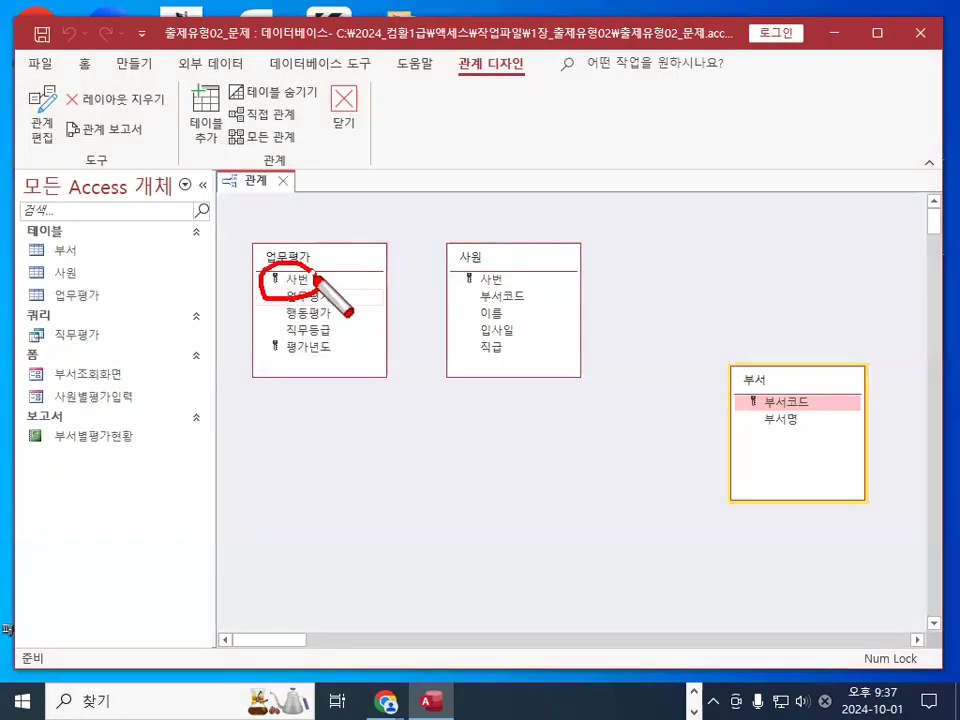
{"action": "mouse_move", "coordinate": [450, 232]}
{"action": "left_mouse_down"}
{"action": "mouse_move", "coordinate": [457, 247]}
{"action": "mouse_move", "coordinate": [497, 211]}
{"action": "left_mouse_up"}
{"action": "mouse_move", "coordinate": [503, 262]}
{"action": "left_mouse_down"}
{"action": "mouse_move", "coordinate": [476, 266]}
{"action": "mouse_move", "coordinate": [511, 284]}
{"action": "left_mouse_up"}
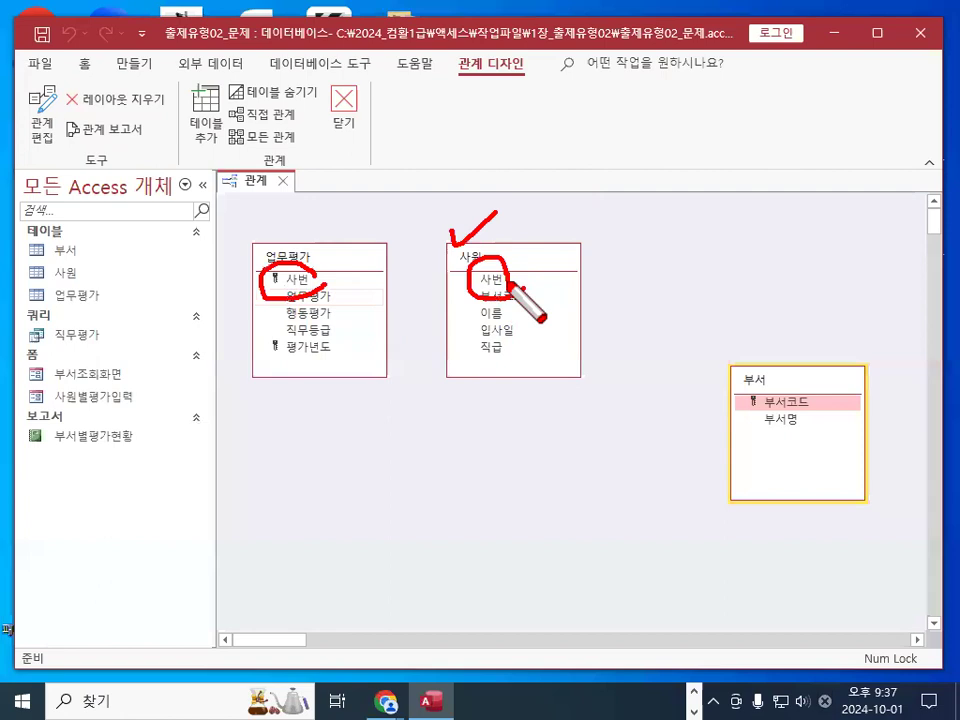
{"action": "key", "text": "Escape"}
Draw a red arrow from the 사번 field of 업무평가 to 사번 in 사원 and clear the markings
{"action": "left_click", "coordinate": [300, 281]}
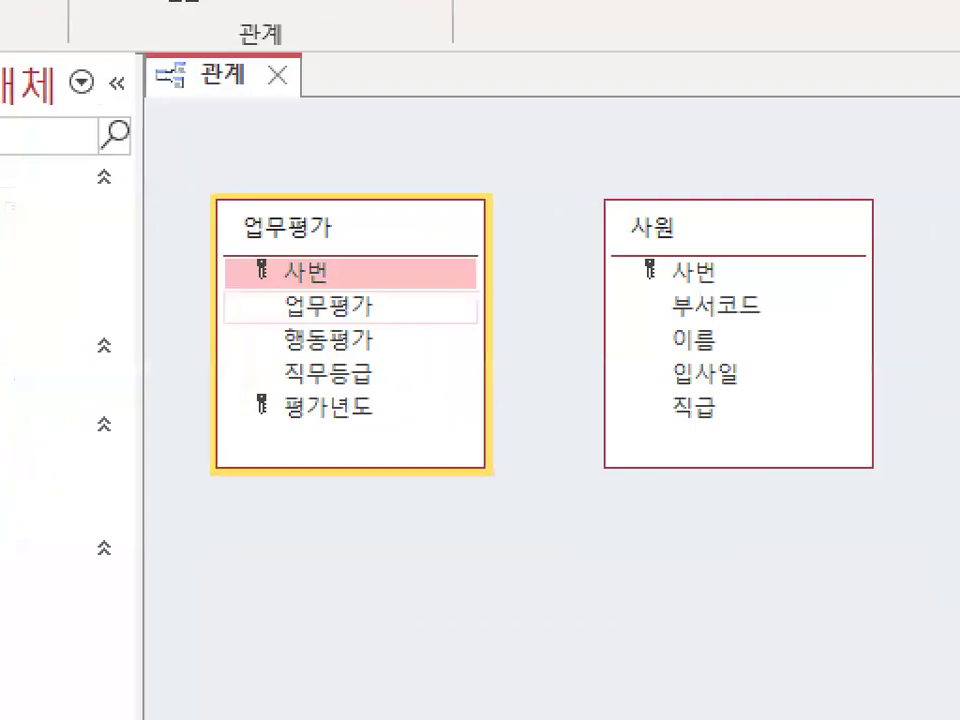
{"action": "mouse_move", "coordinate": [322, 232]}
{"action": "left_mouse_down"}
{"action": "mouse_move", "coordinate": [399, 156]}
{"action": "mouse_move", "coordinate": [499, 129]}
{"action": "mouse_move", "coordinate": [617, 167]}
{"action": "mouse_move", "coordinate": [688, 240]}
{"action": "mouse_move", "coordinate": [691, 259]}
{"action": "mouse_move", "coordinate": [759, 201]}
{"action": "left_mouse_up"}
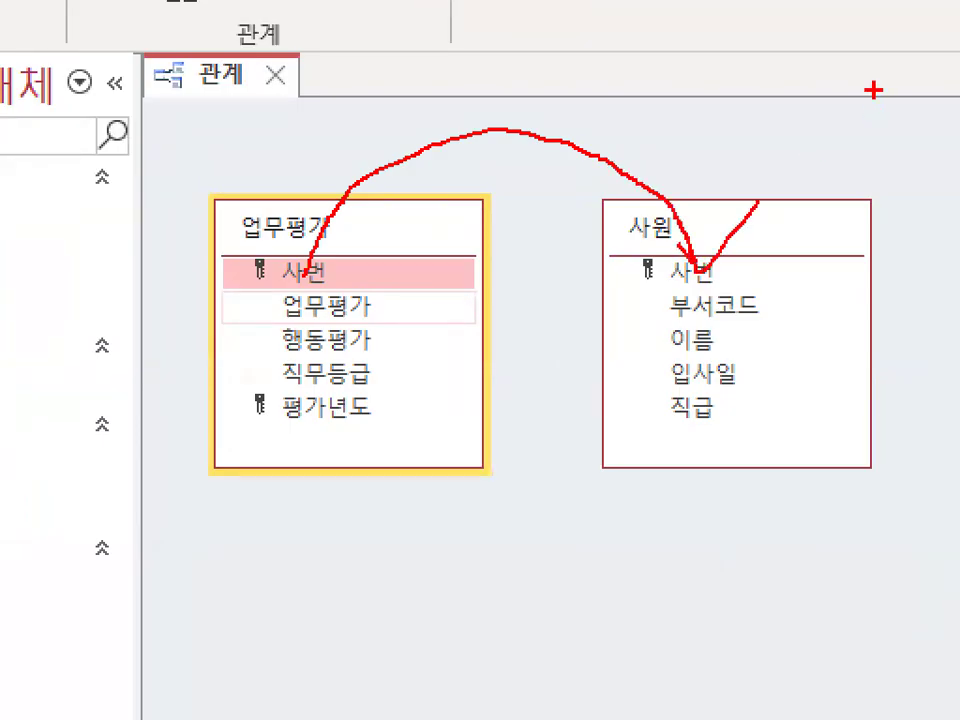
{"action": "mouse_move", "coordinate": [381, 440]}
{"action": "left_mouse_down"}
{"action": "mouse_move", "coordinate": [364, 669]}
{"action": "mouse_move", "coordinate": [741, 501]}
{"action": "mouse_move", "coordinate": [392, 472]}
{"action": "left_mouse_up"}
{"action": "key", "text": "Escape"}
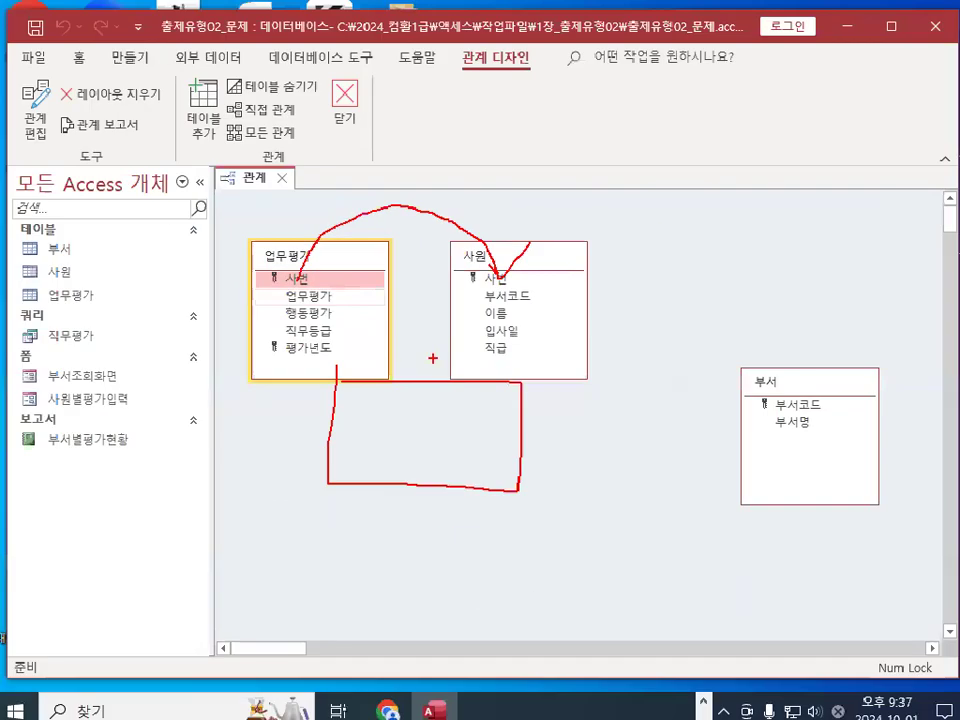
Start a relationship from 사번 in 업무평가 to 사번 in 사원 and mark the paired fields and table names in red
{"action": "left_click_drag", "start_coordinate": [300, 283], "coordinate": [494, 283]}
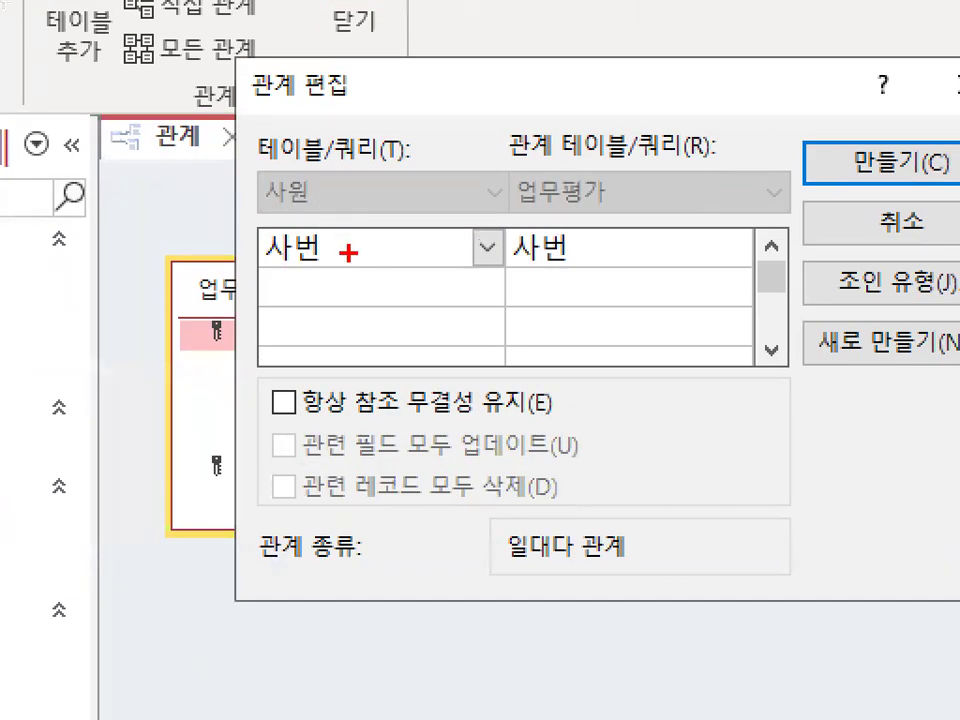
{"action": "left_click_drag", "start_coordinate": [314, 230], "coordinate": [352, 242]}
{"action": "mouse_move", "coordinate": [568, 253]}
{"action": "left_mouse_down"}
{"action": "mouse_move", "coordinate": [495, 245]}
{"action": "mouse_move", "coordinate": [590, 258]}
{"action": "left_mouse_up"}
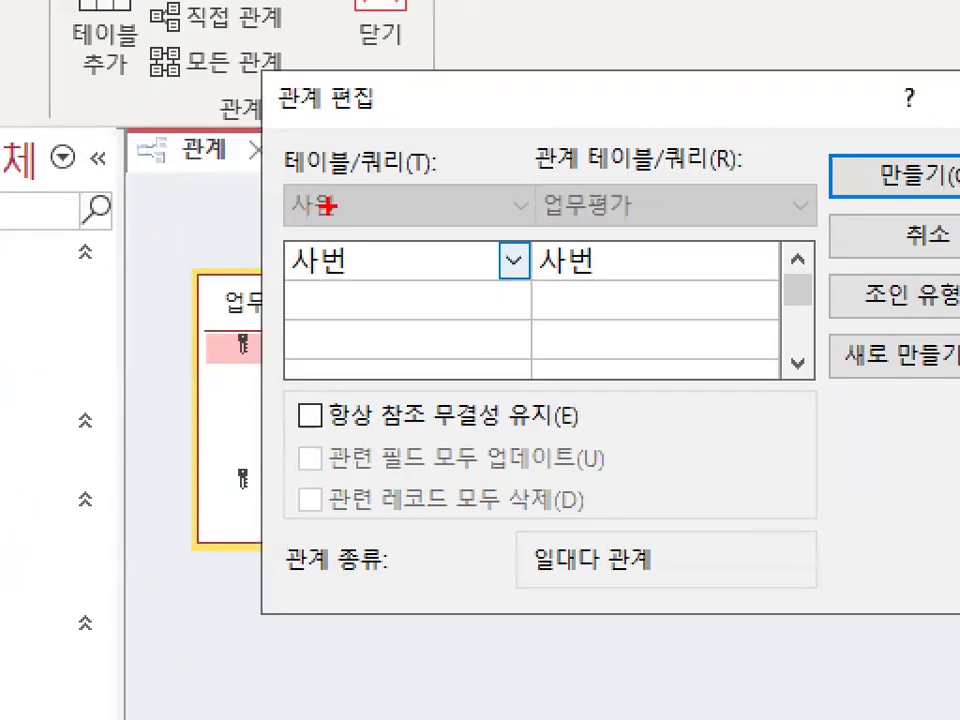
{"action": "mouse_move", "coordinate": [390, 230]}
{"action": "left_mouse_down"}
{"action": "mouse_move", "coordinate": [258, 222]}
{"action": "mouse_move", "coordinate": [350, 110]}
{"action": "mouse_move", "coordinate": [404, 218]}
{"action": "left_mouse_up"}
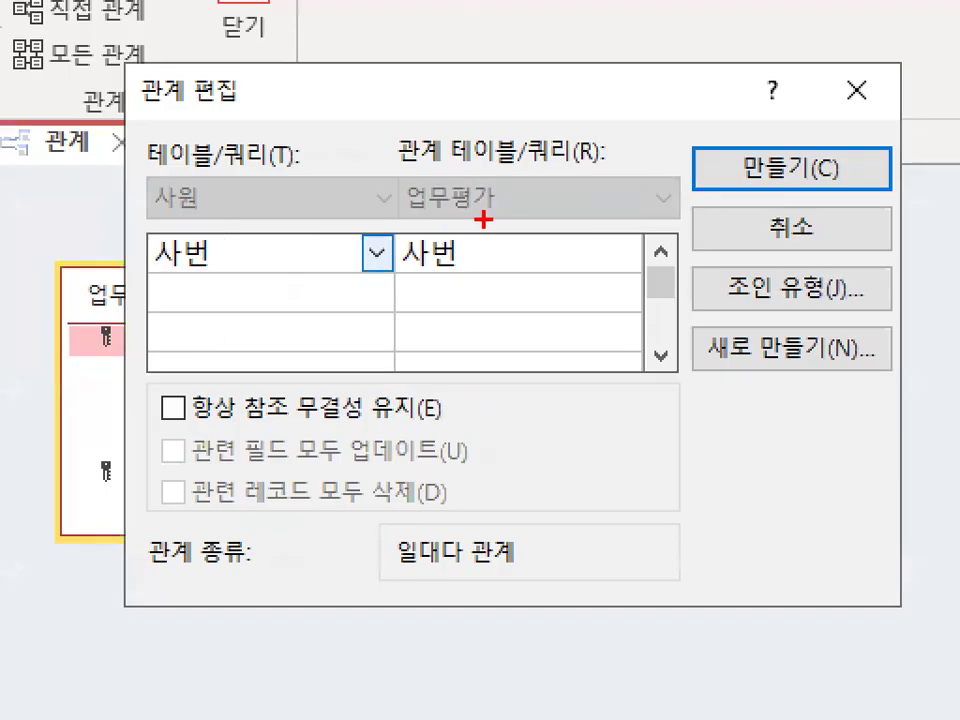
{"action": "mouse_move", "coordinate": [471, 267]}
{"action": "left_mouse_down"}
{"action": "mouse_move", "coordinate": [543, 245]}
{"action": "mouse_move", "coordinate": [520, 191]}
{"action": "left_mouse_up"}
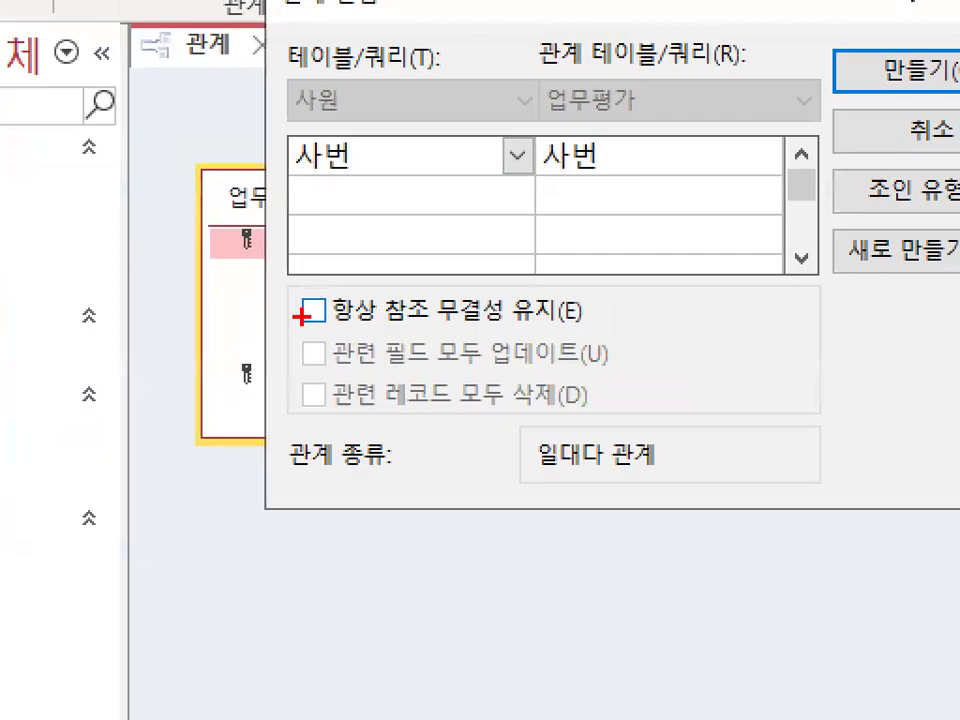
{"action": "left_click_drag", "start_coordinate": [303, 319], "coordinate": [328, 313]}
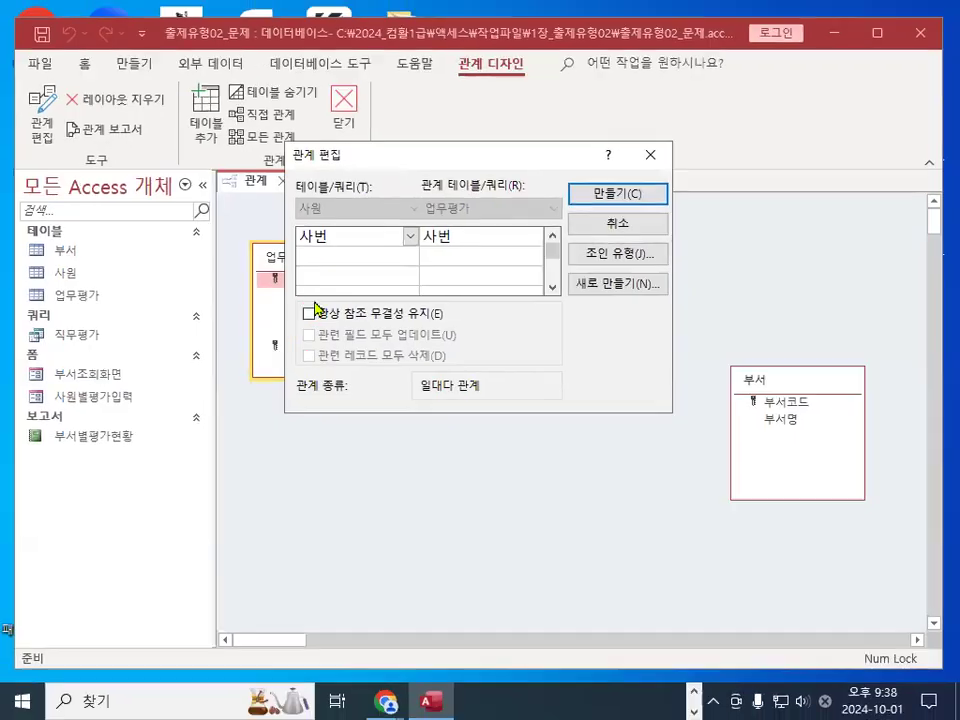
Enable 항상 참조 무결성 유지 and 관련 필드 모두 업데이트, and temporarily mark the relationship type in red
{"action": "left_click", "coordinate": [313, 309]}
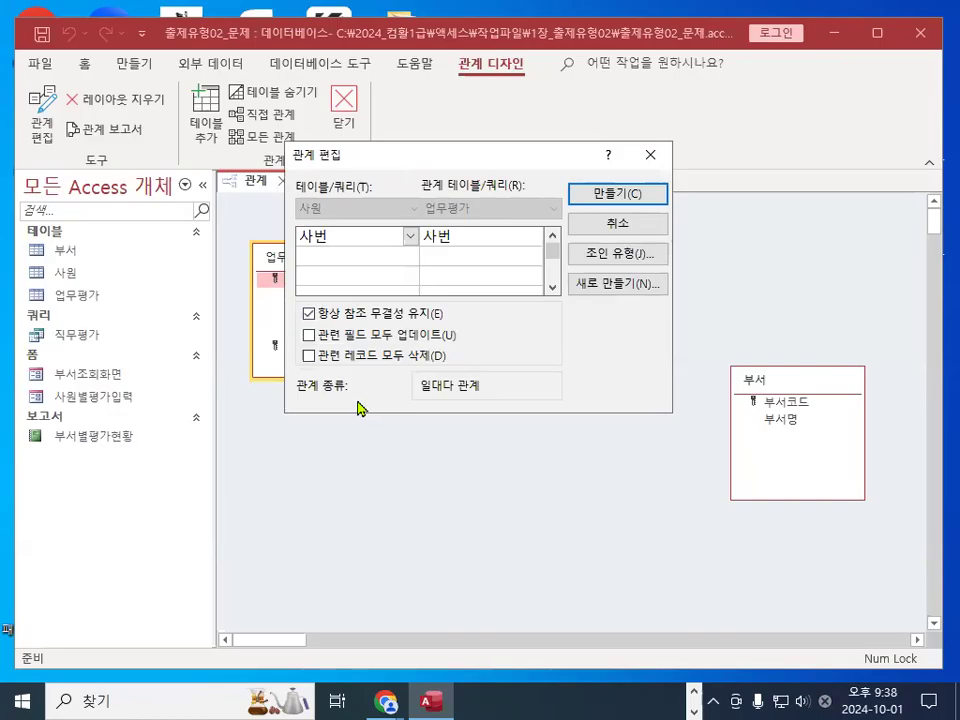
{"action": "left_click", "coordinate": [377, 338]}
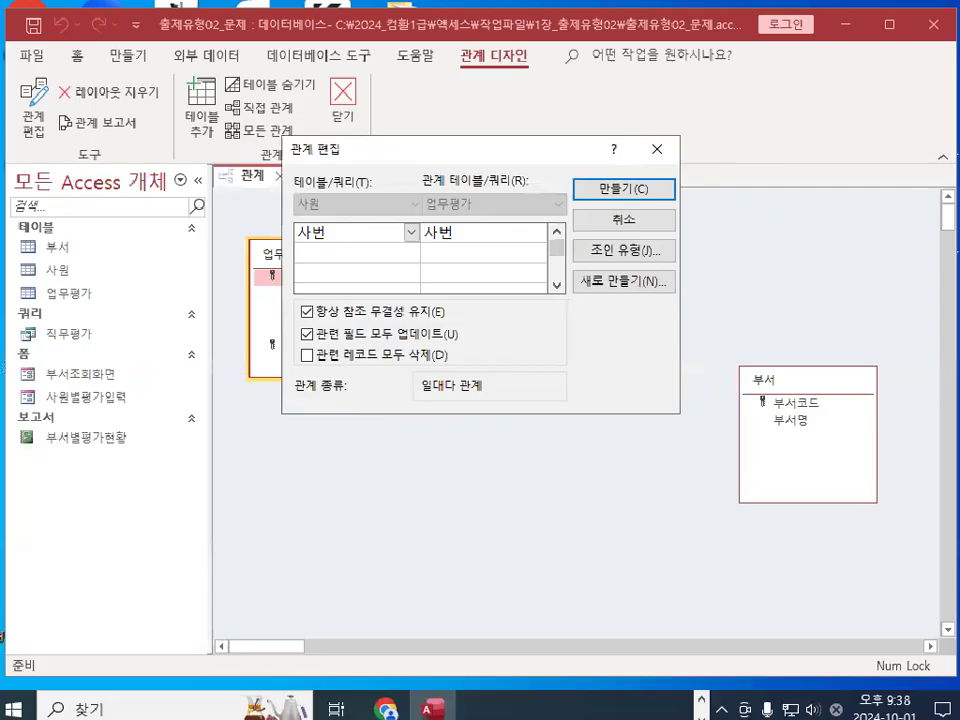
{"action": "left_click_drag", "start_coordinate": [296, 394], "coordinate": [480, 386]}
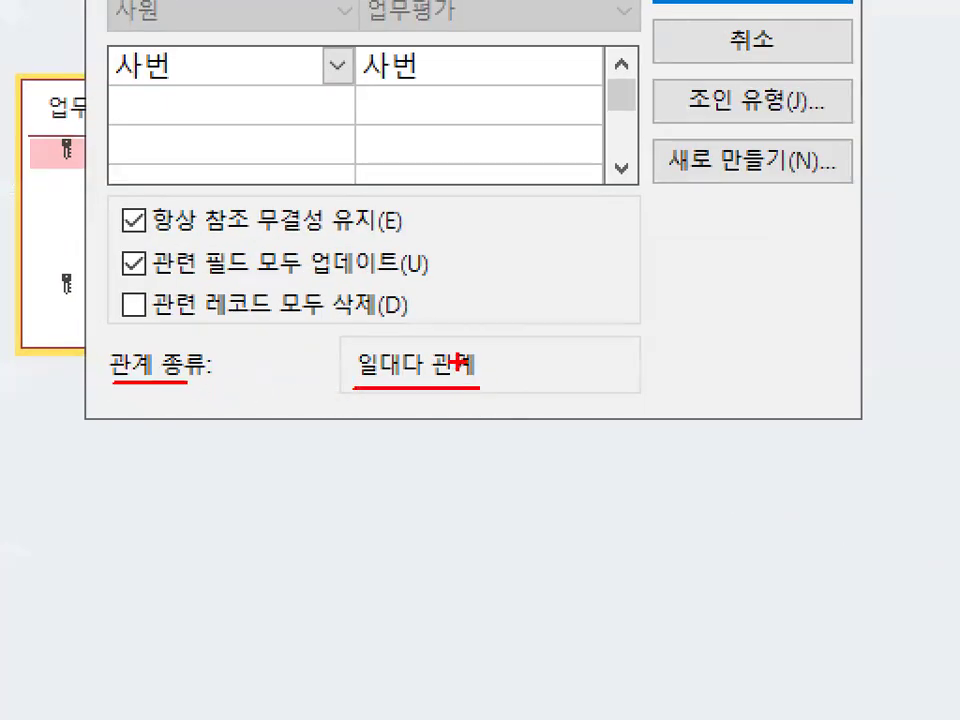
{"action": "mouse_move", "coordinate": [354, 300]}
{"action": "left_mouse_down"}
{"action": "mouse_move", "coordinate": [482, 381]}
{"action": "mouse_move", "coordinate": [480, 358]}
{"action": "left_mouse_up"}
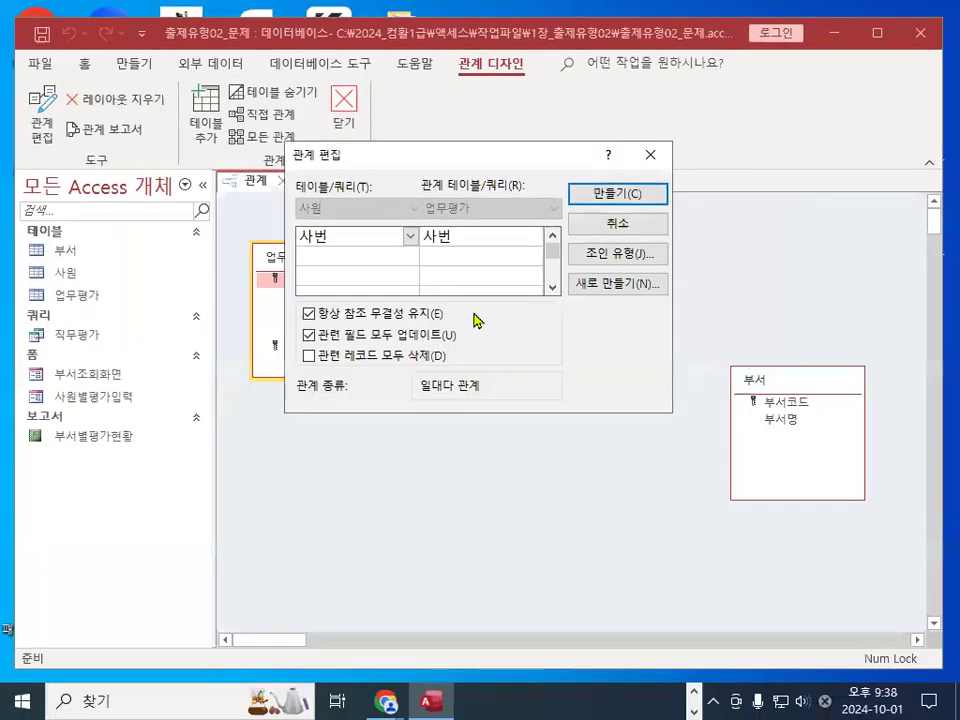
{"action": "key", "text": "Escape"}
Circle the relationship type, handwrite 1:1, 1:다, 다:다 and a crossed-out 다:1 in red, and clear the markings
{"action": "key", "text": "ctrl+2"}
{"action": "left_click_drag", "start_coordinate": [497, 392], "coordinate": [495, 388]}
{"action": "left_click_drag", "start_coordinate": [294, 386], "coordinate": [370, 378]}
{"action": "left_click_drag", "start_coordinate": [333, 458], "coordinate": [333, 488]}
{"action": "left_click", "coordinate": [378, 467]}
{"action": "left_click", "coordinate": [378, 486]}
{"action": "left_click_drag", "start_coordinate": [428, 458], "coordinate": [430, 490]}
{"action": "left_click_drag", "start_coordinate": [530, 456], "coordinate": [531, 490]}
{"action": "left_click", "coordinate": [557, 460]}
{"action": "left_click", "coordinate": [557, 484]}
{"action": "left_click_drag", "start_coordinate": [618, 460], "coordinate": [625, 488]}
{"action": "mouse_move", "coordinate": [645, 448]}
{"action": "left_mouse_down"}
{"action": "mouse_move", "coordinate": [645, 505]}
{"action": "mouse_move", "coordinate": [662, 478]}
{"action": "left_mouse_up"}
{"action": "left_click_drag", "start_coordinate": [545, 545], "coordinate": [580, 582]}
{"action": "left_click_drag", "start_coordinate": [592, 538], "coordinate": [596, 590]}
{"action": "mouse_move", "coordinate": [596, 566]}
{"action": "left_mouse_down"}
{"action": "mouse_move", "coordinate": [664, 568]}
{"action": "mouse_move", "coordinate": [688, 600]}
{"action": "left_mouse_up"}
{"action": "left_click", "coordinate": [622, 557]}
{"action": "left_click", "coordinate": [622, 577]}
{"action": "left_click_drag", "start_coordinate": [690, 553], "coordinate": [715, 550]}
{"action": "mouse_move", "coordinate": [790, 535]}
{"action": "left_mouse_down"}
{"action": "mouse_move", "coordinate": [281, 422]}
{"action": "mouse_move", "coordinate": [750, 568]}
{"action": "mouse_move", "coordinate": [736, 558]}
{"action": "left_mouse_up"}
{"action": "mouse_move", "coordinate": [596, 180]}
{"action": "left_mouse_down"}
{"action": "mouse_move", "coordinate": [563, 215]}
{"action": "mouse_move", "coordinate": [600, 225]}
{"action": "left_mouse_up"}
{"action": "mouse_move", "coordinate": [623, 192]}
{"action": "left_mouse_down"}
{"action": "mouse_move", "coordinate": [623, 235]}
{"action": "mouse_move", "coordinate": [640, 212]}
{"action": "left_mouse_up"}
{"action": "left_click", "coordinate": [687, 180]}
{"action": "left_click_drag", "start_coordinate": [687, 200], "coordinate": [689, 230]}
{"action": "left_click_drag", "start_coordinate": [702, 162], "coordinate": [708, 255]}
{"action": "left_click_drag", "start_coordinate": [746, 180], "coordinate": [800, 258]}
{"action": "left_click_drag", "start_coordinate": [828, 128], "coordinate": [735, 282]}
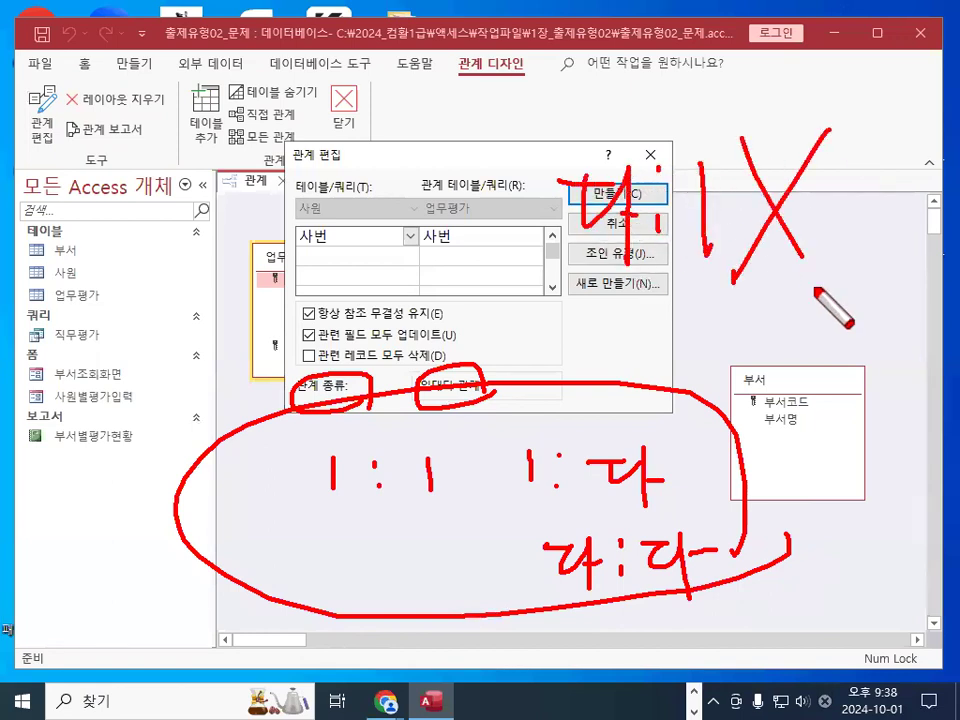
{"action": "left_click_drag", "start_coordinate": [788, 126], "coordinate": [485, 283]}
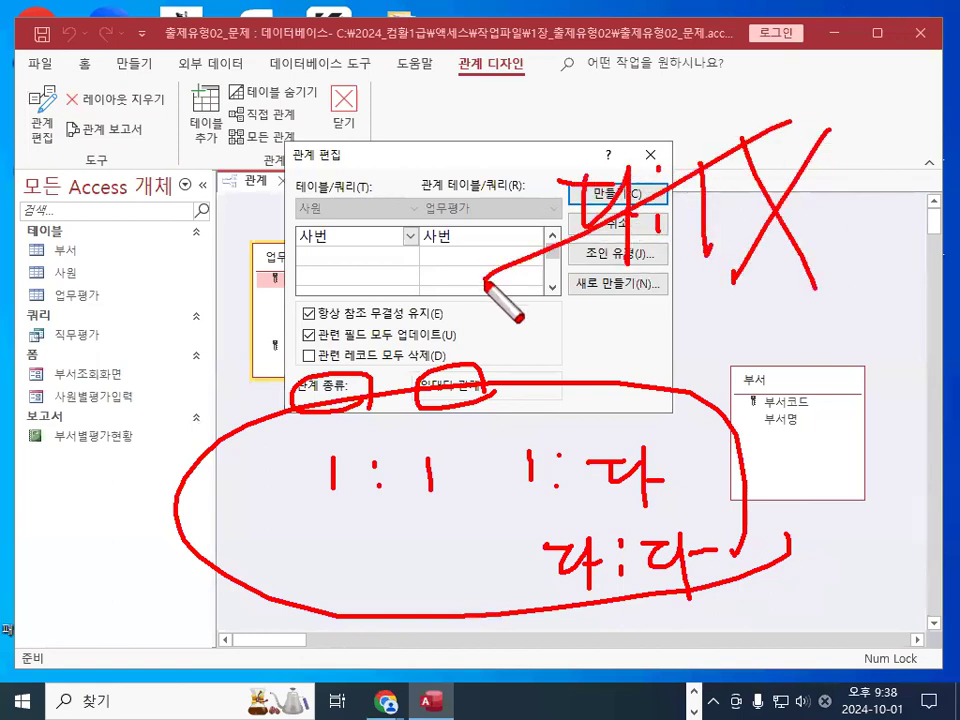
{"action": "key", "text": "Escape"}
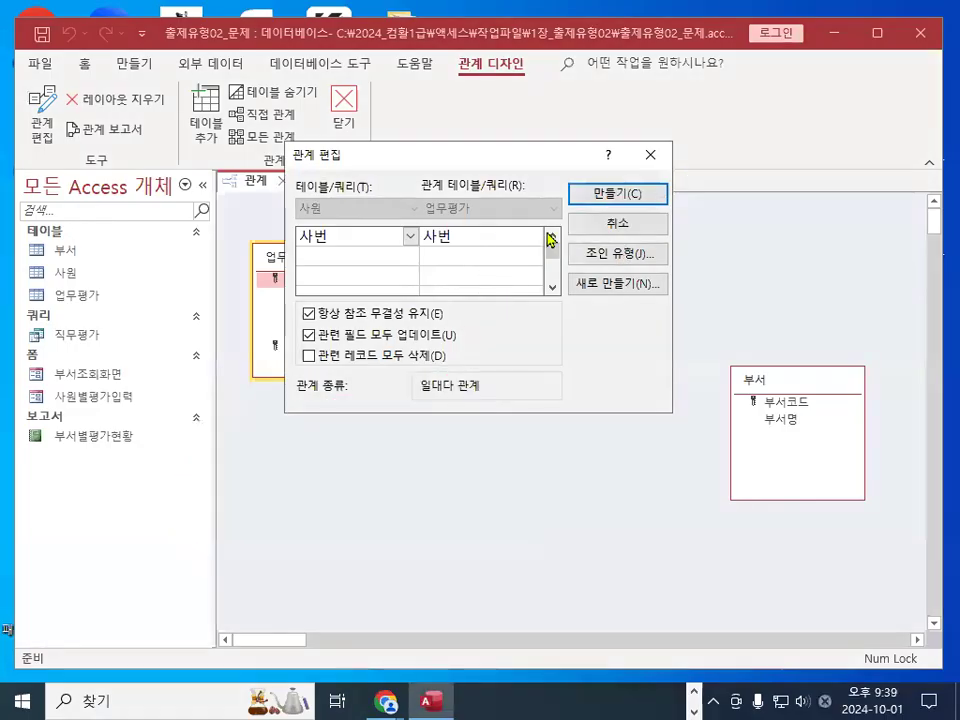
Create the 사번 relationship and move the 사원 table slightly lower in the layout
{"action": "left_click", "coordinate": [632, 196]}
{"action": "left_click_drag", "start_coordinate": [480, 272], "coordinate": [495, 313]}
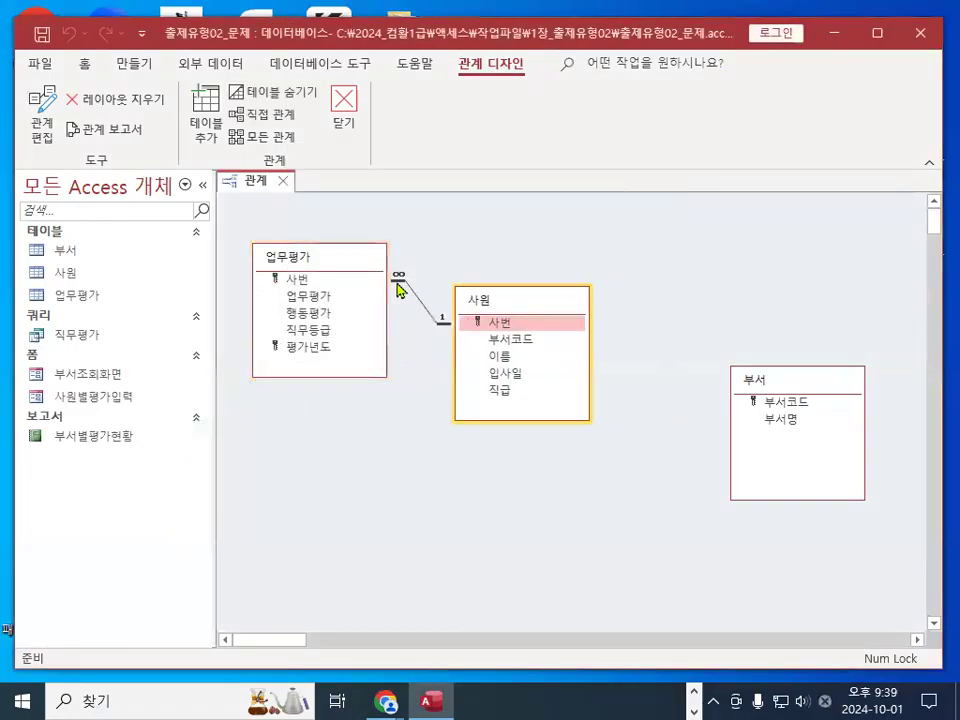
Circle the ∞ and 1 ends of the relationship line in red and handwrite an underlined 다:1 above it
{"action": "mouse_move", "coordinate": [398, 280]}
{"action": "left_mouse_down"}
{"action": "mouse_move", "coordinate": [390, 300]}
{"action": "mouse_move", "coordinate": [416, 272]}
{"action": "left_mouse_up"}
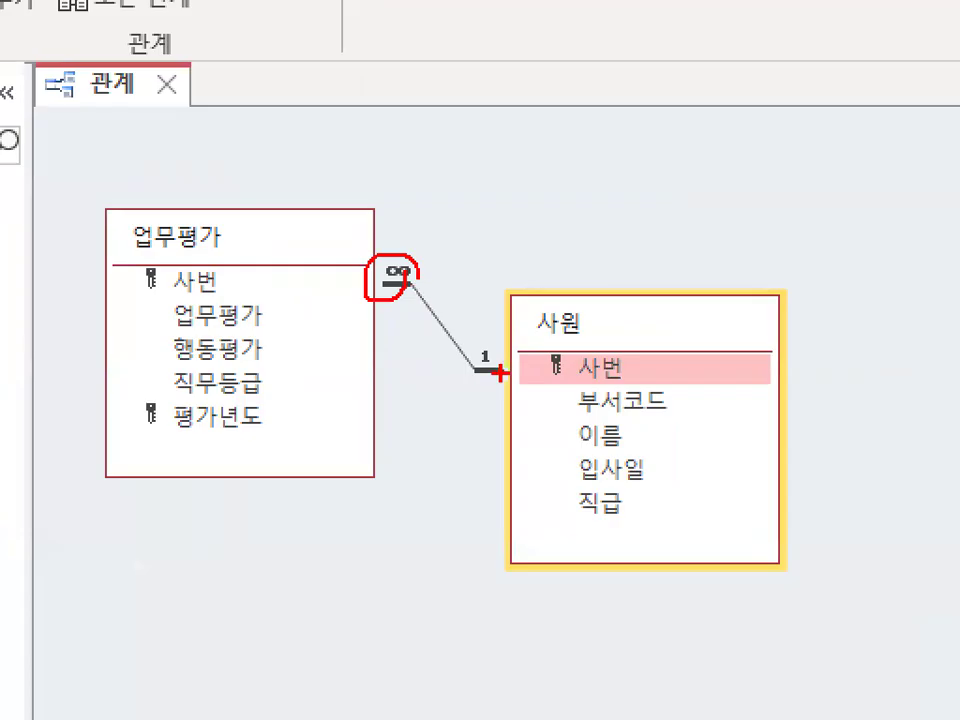
{"action": "left_click_drag", "start_coordinate": [461, 353], "coordinate": [503, 362]}
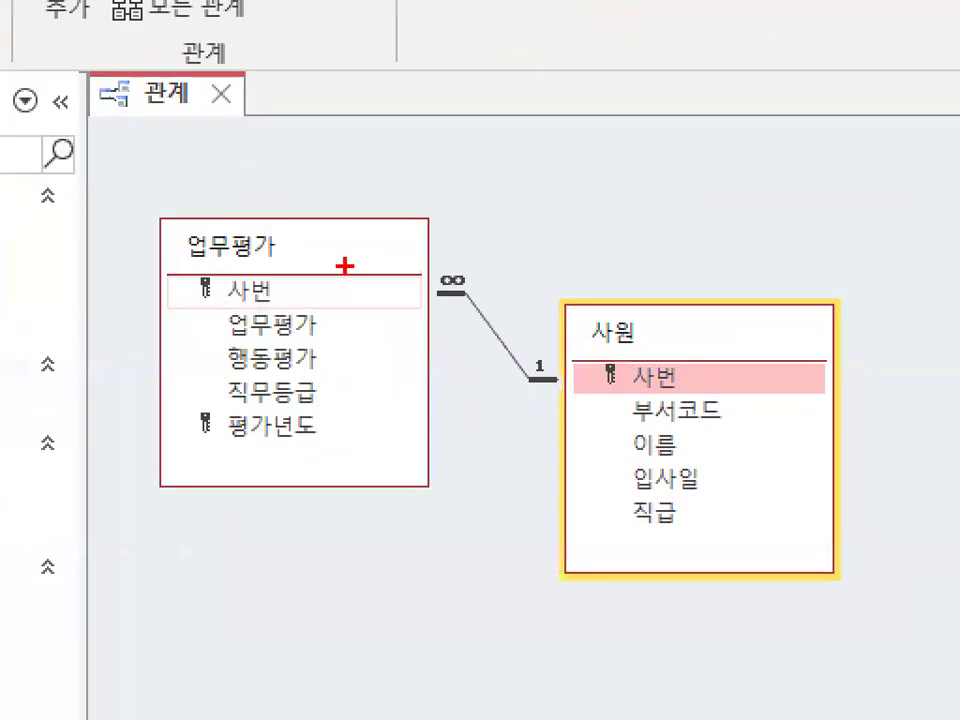
{"action": "left_click_drag", "start_coordinate": [325, 201], "coordinate": [361, 236]}
{"action": "left_click_drag", "start_coordinate": [420, 215], "coordinate": [418, 272]}
{"action": "left_click_drag", "start_coordinate": [490, 212], "coordinate": [493, 272]}
{"action": "left_click_drag", "start_coordinate": [568, 212], "coordinate": [568, 285]}
{"action": "left_click_drag", "start_coordinate": [385, 296], "coordinate": [607, 297]}
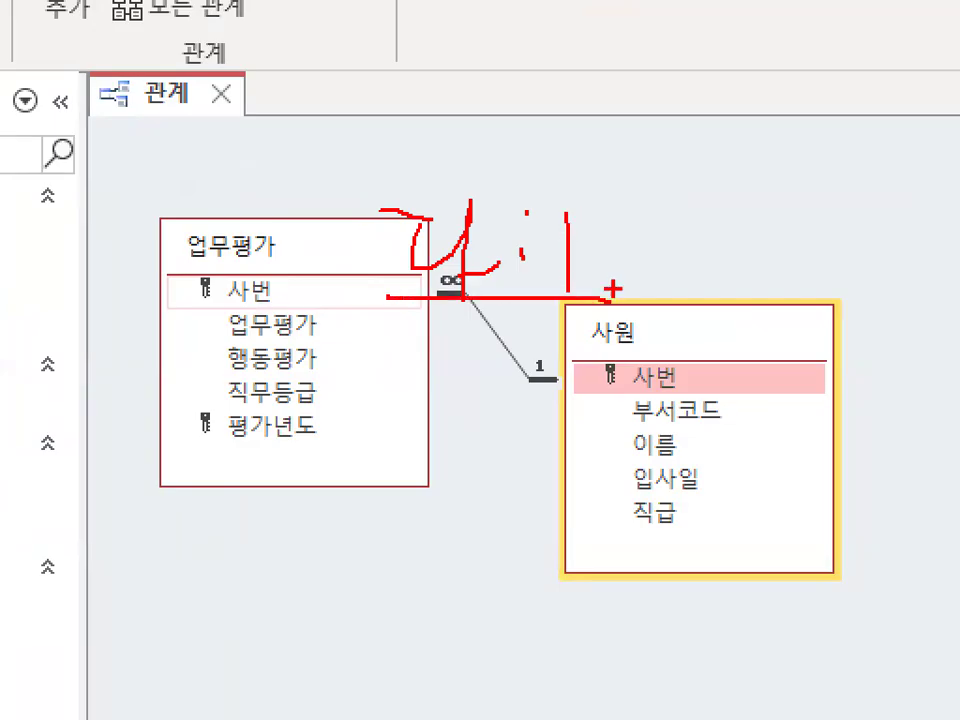
{"action": "left_click_drag", "start_coordinate": [671, 114], "coordinate": [255, 435]}
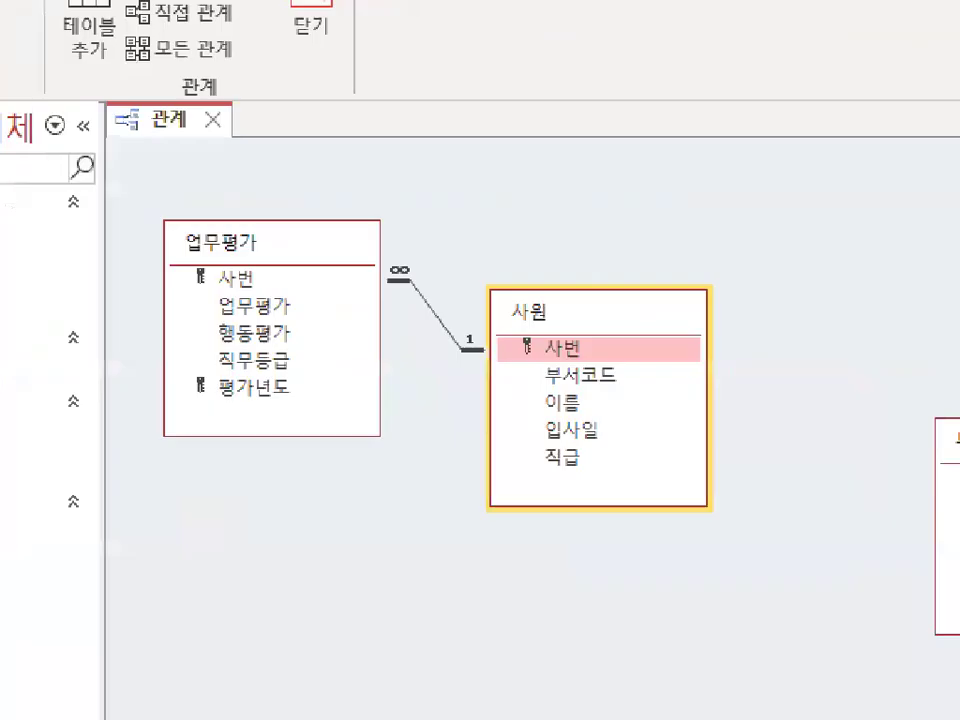
{"action": "mouse_move", "coordinate": [452, 260]}
{"action": "left_mouse_down"}
{"action": "mouse_move", "coordinate": [420, 262]}
{"action": "mouse_move", "coordinate": [447, 300]}
{"action": "left_mouse_up"}
{"action": "left_click_drag", "start_coordinate": [610, 358], "coordinate": [600, 426]}
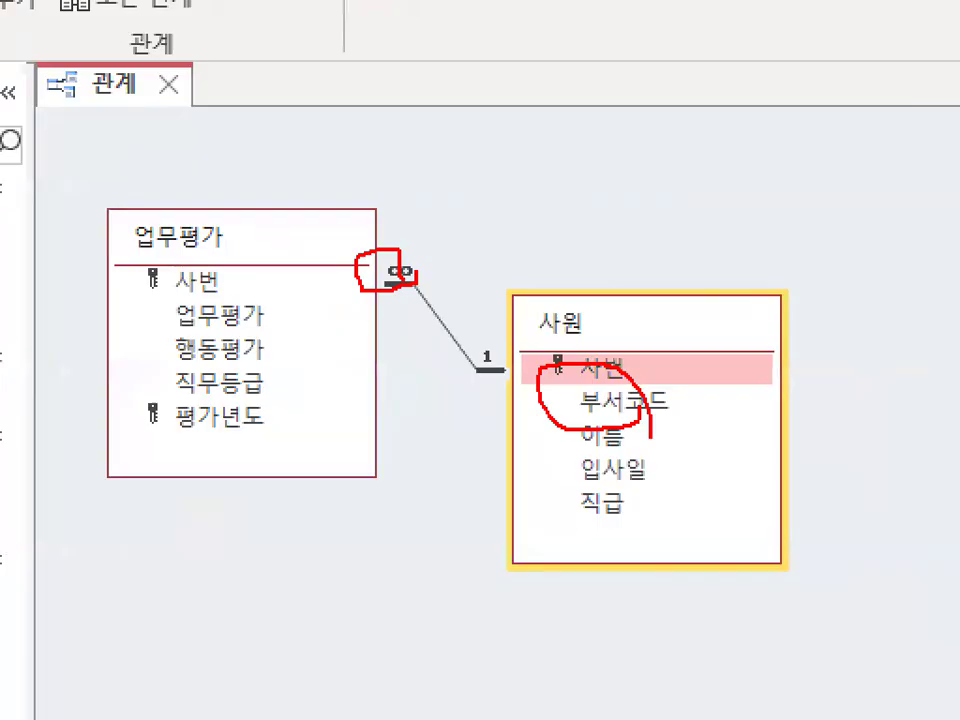
Open the relationship between 업무평가 and 사원 for editing, circle its 일대다 관계 type in red, and close it
{"action": "left_click", "coordinate": [442, 333]}
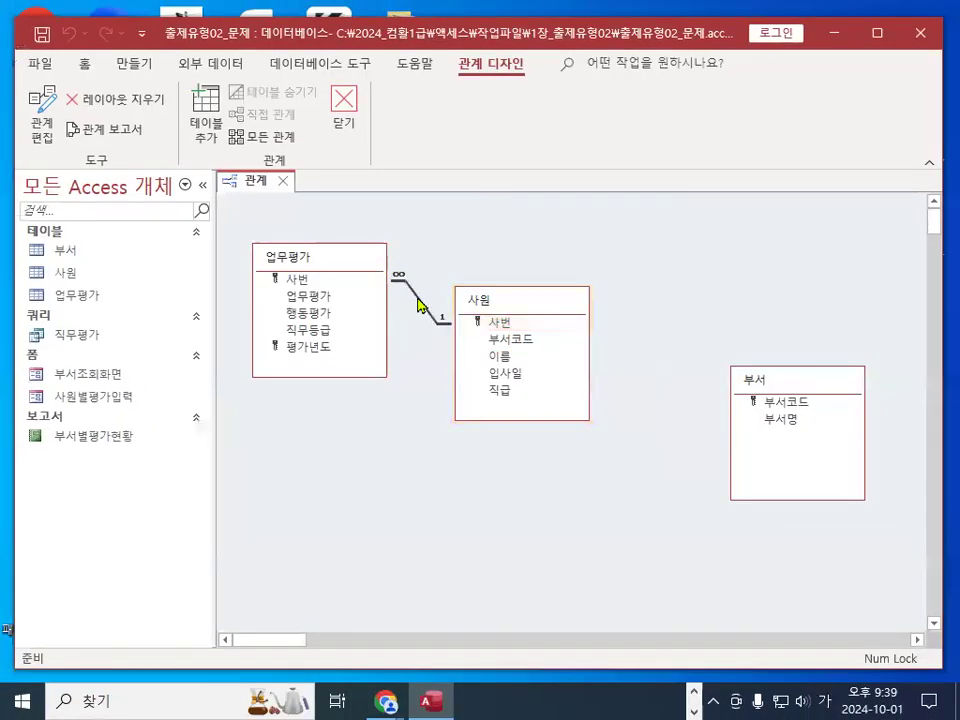
{"action": "double_click", "coordinate": [420, 304]}
{"action": "left_click_drag", "start_coordinate": [637, 398], "coordinate": [630, 350]}
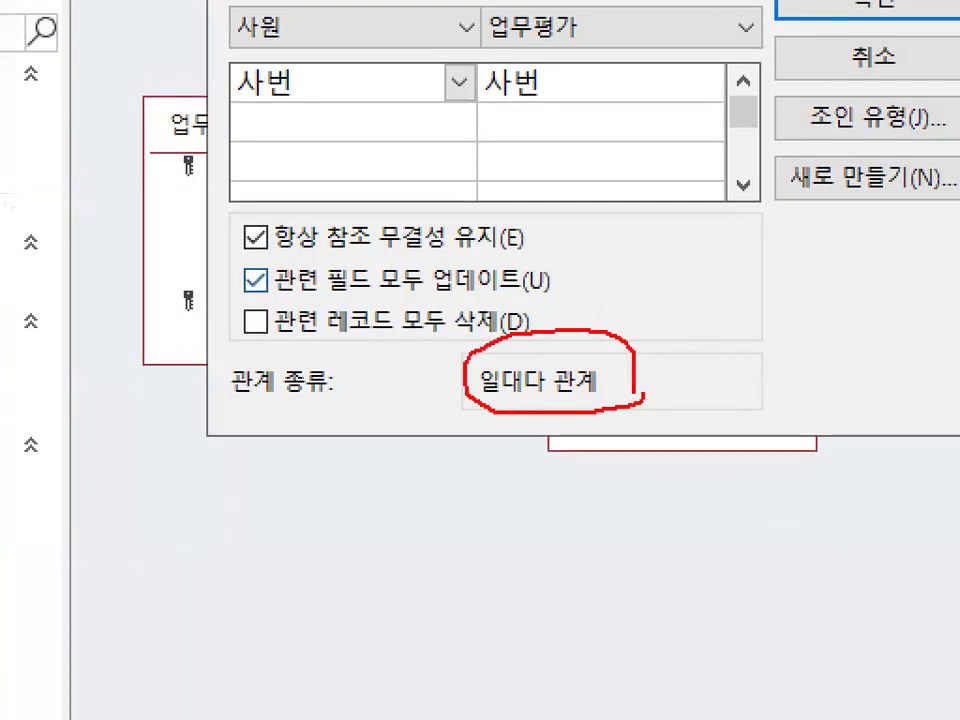
{"action": "left_click", "coordinate": [845, 8]}
Circle the fields of 업무평가 and 사번 in 사원 in red, check-mark 사번 in 업무평가, and clear the markings
{"action": "mouse_move", "coordinate": [504, 282]}
{"action": "left_mouse_down"}
{"action": "mouse_move", "coordinate": [534, 338]}
{"action": "mouse_move", "coordinate": [533, 326]}
{"action": "left_mouse_up"}
{"action": "left_click_drag", "start_coordinate": [378, 317], "coordinate": [337, 377]}
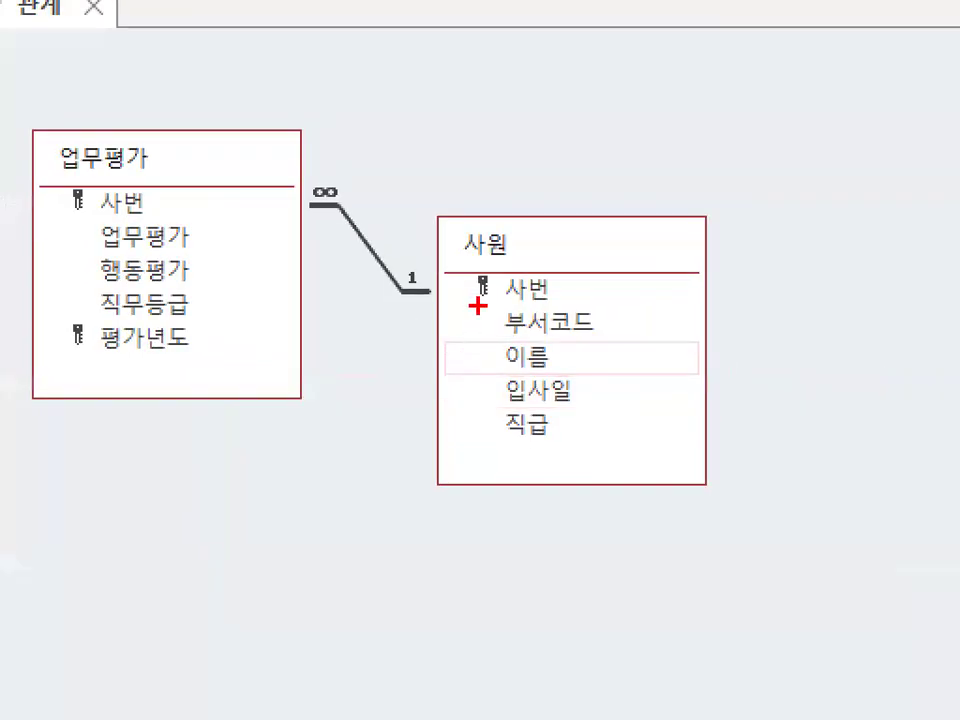
{"action": "mouse_move", "coordinate": [202, 398]}
{"action": "left_mouse_down"}
{"action": "mouse_move", "coordinate": [40, 200]}
{"action": "mouse_move", "coordinate": [233, 295]}
{"action": "left_mouse_up"}
{"action": "left_click_drag", "start_coordinate": [131, 118], "coordinate": [208, 92]}
{"action": "mouse_move", "coordinate": [560, 260]}
{"action": "left_mouse_down"}
{"action": "mouse_move", "coordinate": [488, 295]}
{"action": "mouse_move", "coordinate": [567, 300]}
{"action": "left_mouse_up"}
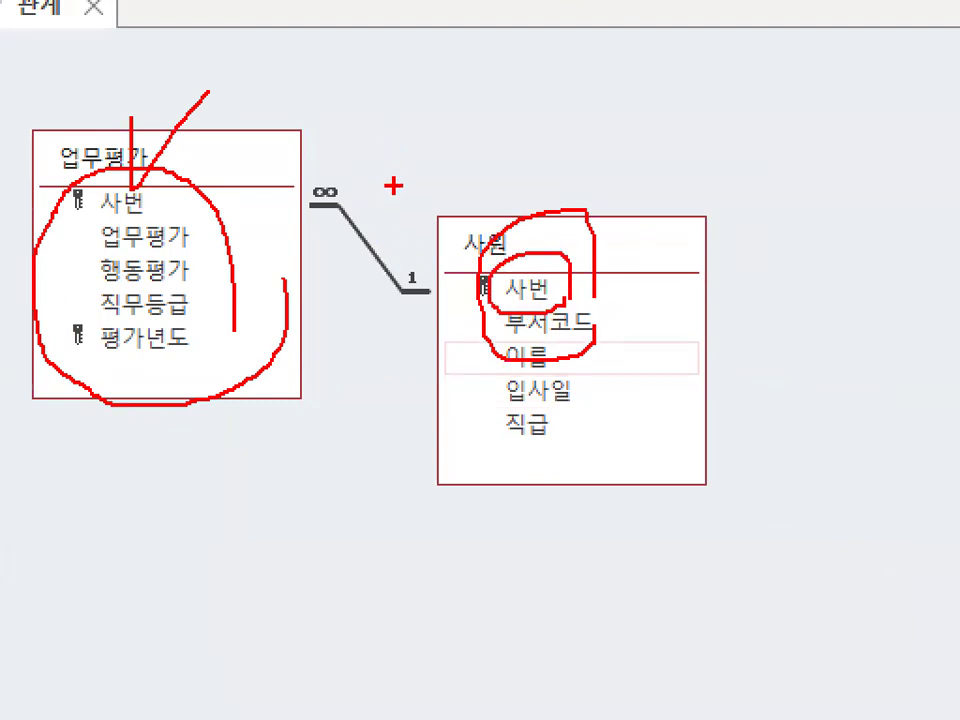
{"action": "key", "text": "Escape"}
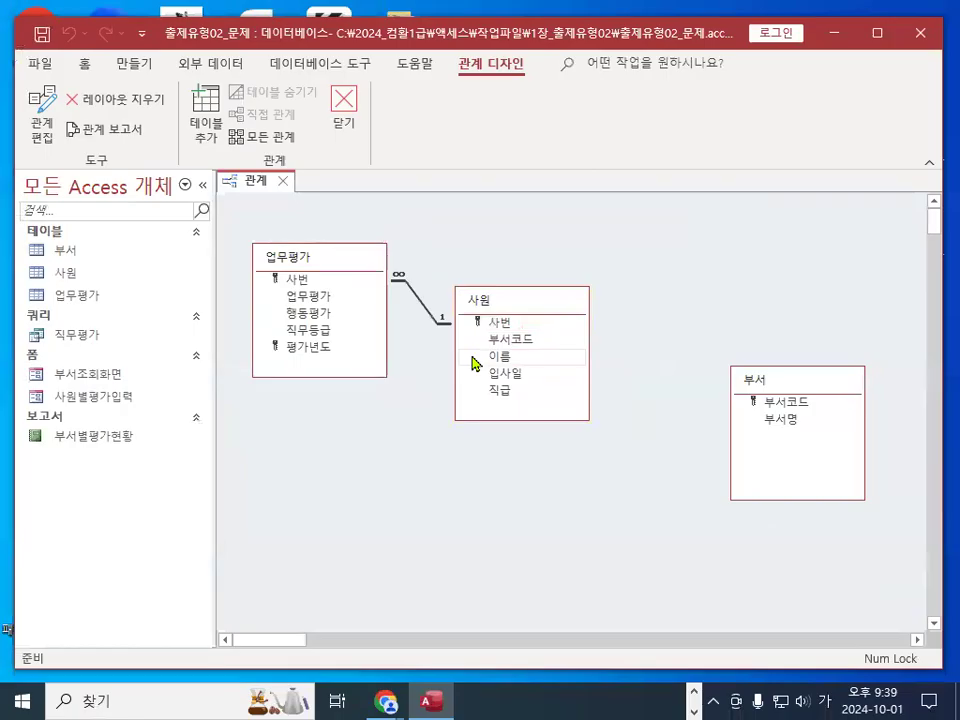
Handwrite M:1, ∞ and 다 in red around the relationship line, circle its ∞ end and the line, and clear everything
{"action": "key", "text": "ctrl+2"}
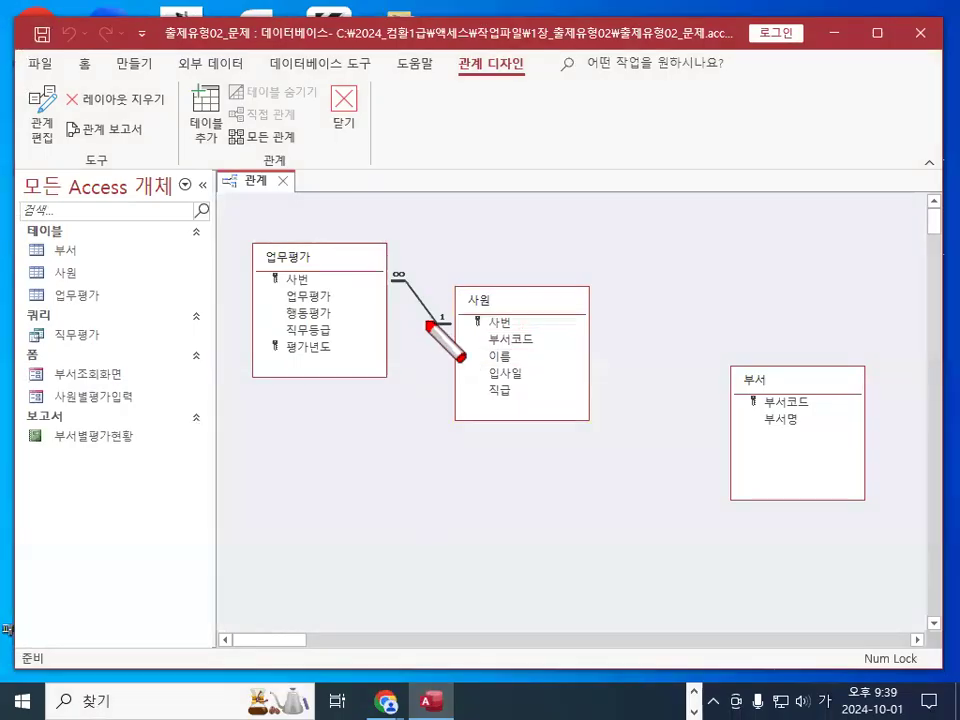
{"action": "left_click_drag", "start_coordinate": [405, 252], "coordinate": [422, 290]}
{"action": "mouse_move", "coordinate": [443, 167]}
{"action": "left_mouse_down"}
{"action": "mouse_move", "coordinate": [443, 228]}
{"action": "mouse_move", "coordinate": [497, 193]}
{"action": "mouse_move", "coordinate": [498, 224]}
{"action": "left_mouse_up"}
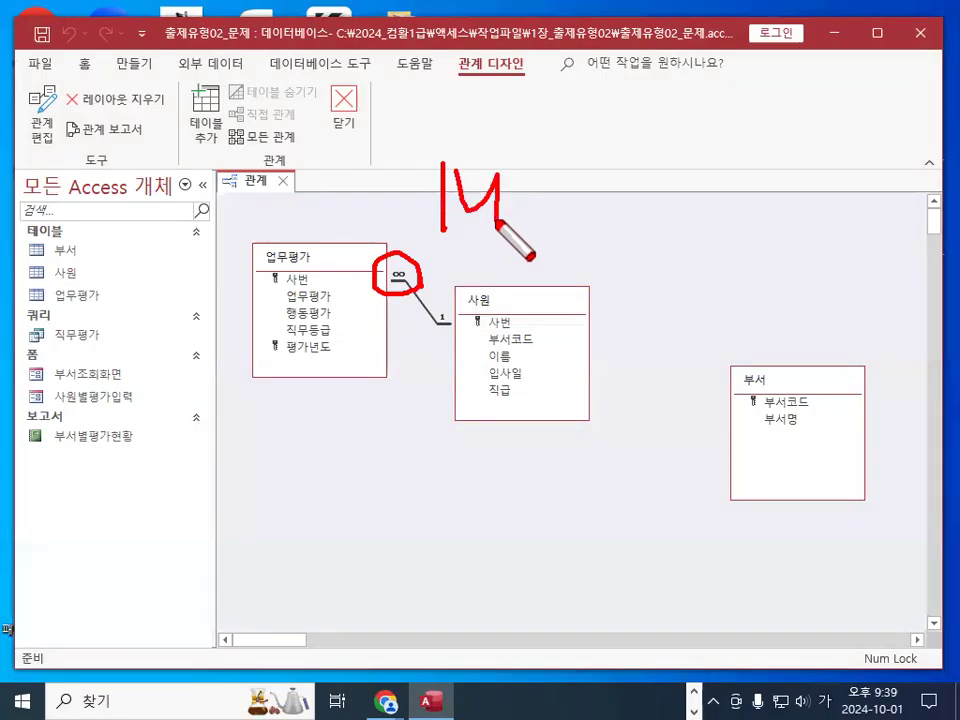
{"action": "left_click", "coordinate": [530, 182]}
{"action": "left_click", "coordinate": [531, 206]}
{"action": "left_click_drag", "start_coordinate": [560, 168], "coordinate": [559, 236]}
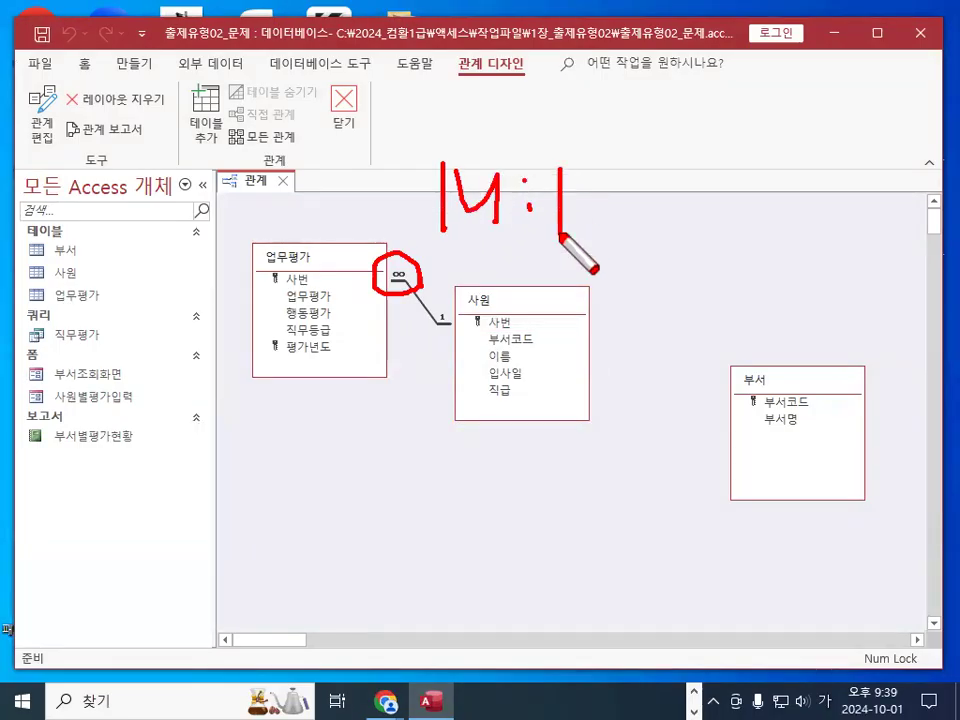
{"action": "left_click_drag", "start_coordinate": [420, 243], "coordinate": [579, 251]}
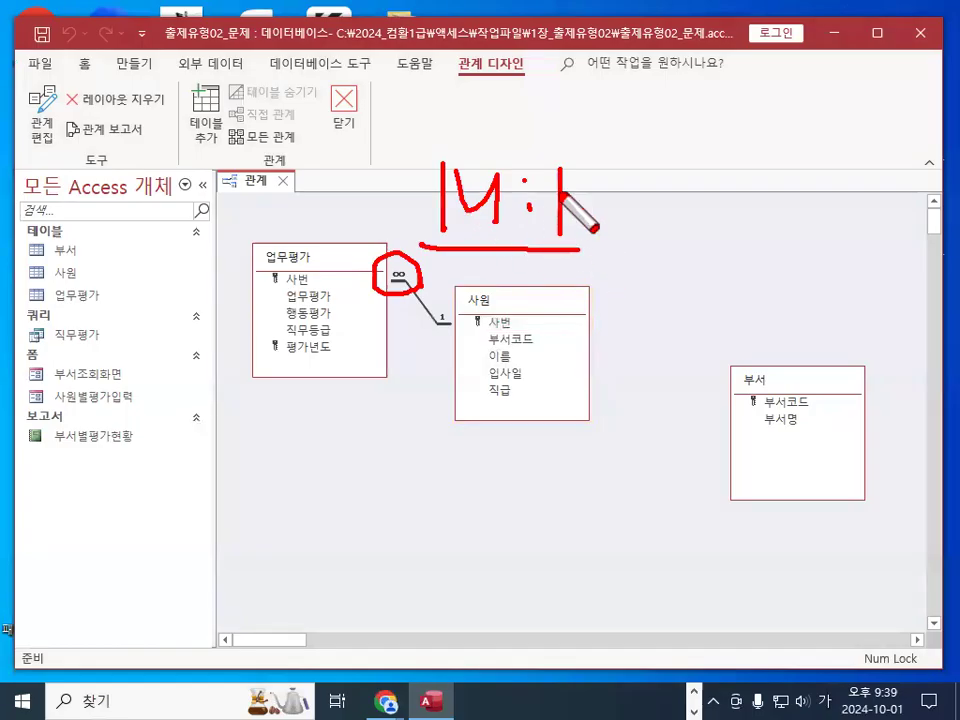
{"action": "mouse_move", "coordinate": [425, 268]}
{"action": "left_mouse_down"}
{"action": "mouse_move", "coordinate": [396, 268]}
{"action": "mouse_move", "coordinate": [428, 277]}
{"action": "left_mouse_up"}
{"action": "mouse_move", "coordinate": [462, 116]}
{"action": "left_mouse_down"}
{"action": "mouse_move", "coordinate": [489, 138]}
{"action": "mouse_move", "coordinate": [466, 120]}
{"action": "left_mouse_up"}
{"action": "mouse_move", "coordinate": [470, 268]}
{"action": "left_mouse_down"}
{"action": "mouse_move", "coordinate": [493, 294]}
{"action": "mouse_move", "coordinate": [551, 302]}
{"action": "mouse_move", "coordinate": [422, 258]}
{"action": "mouse_move", "coordinate": [462, 356]}
{"action": "left_mouse_up"}
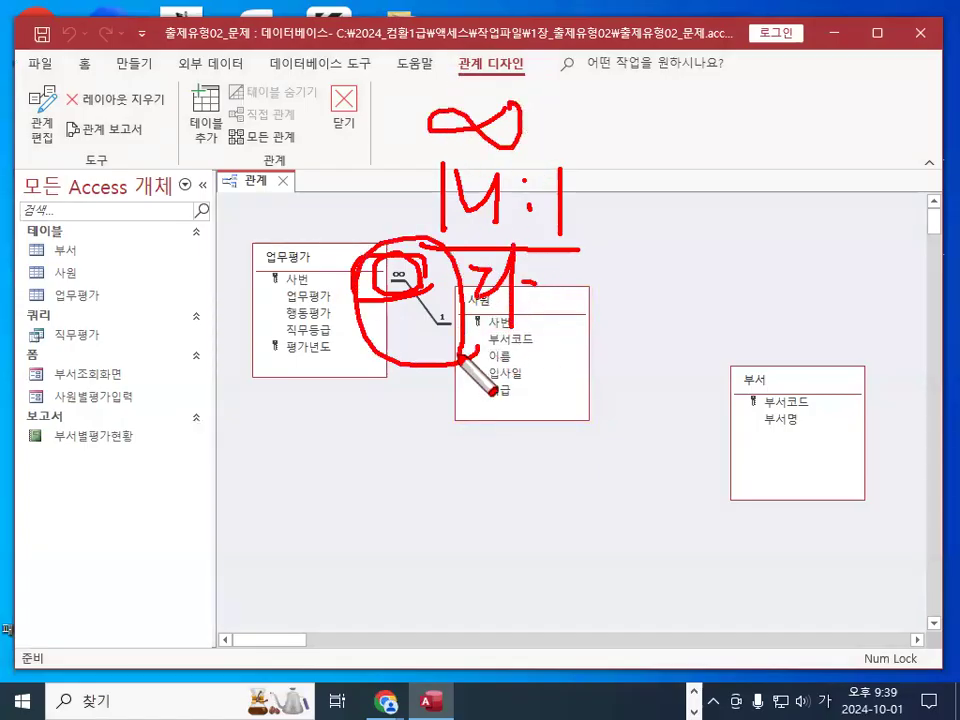
{"action": "key", "text": "Escape"}
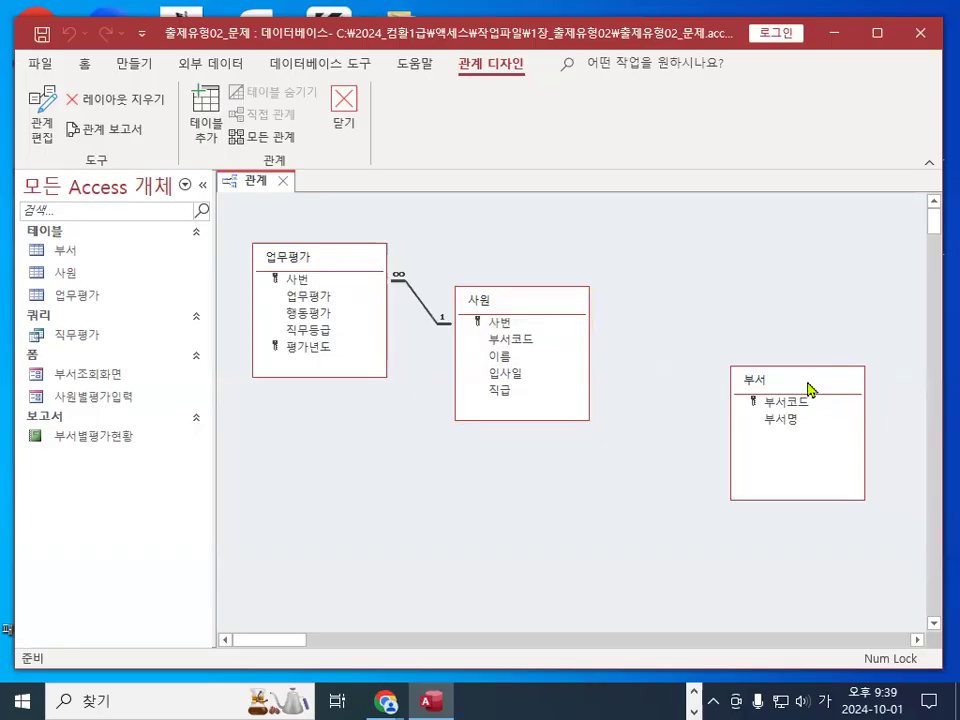
Move the 부서 table closer to 사원, select 부서코드 in 사원, and check-mark 부서코드 in 부서 in red
{"action": "left_click_drag", "start_coordinate": [808, 388], "coordinate": [771, 300]}
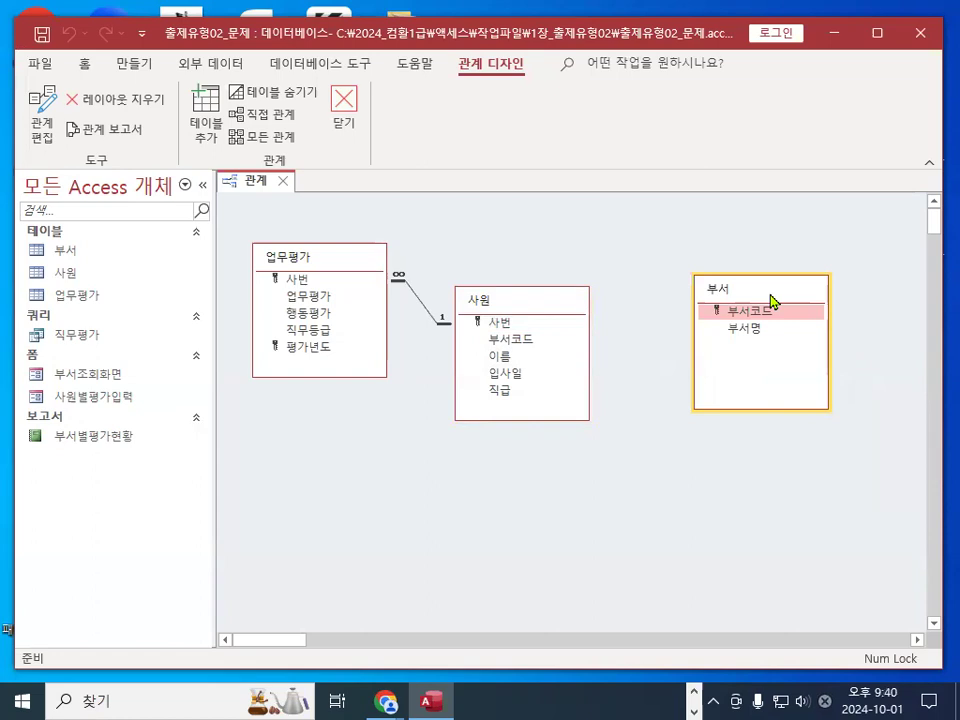
{"action": "left_click", "coordinate": [527, 340]}
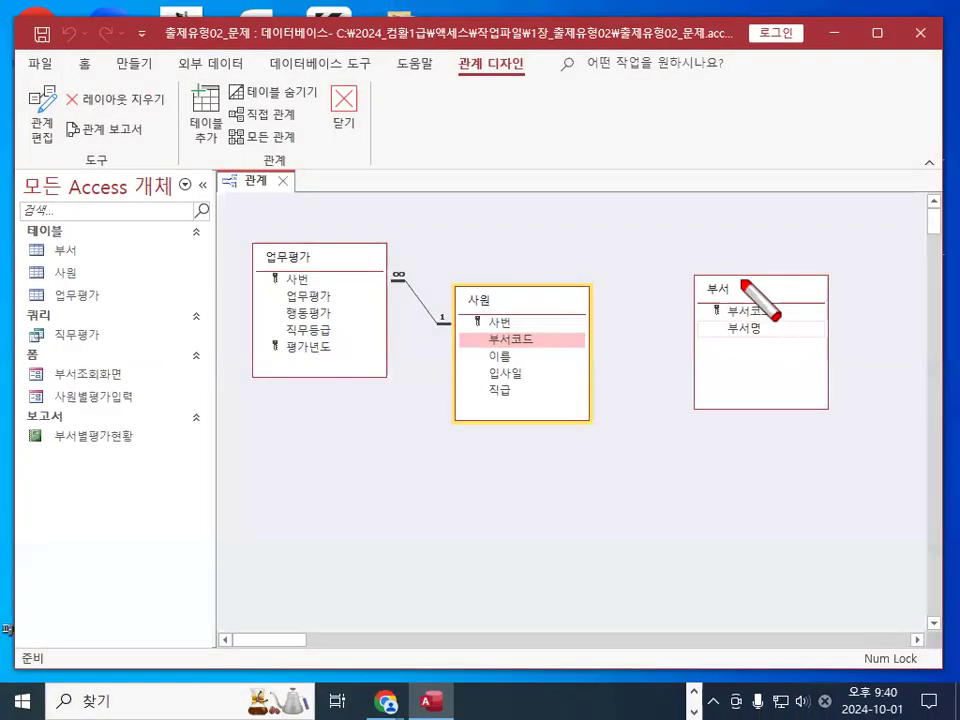
{"action": "left_click_drag", "start_coordinate": [741, 284], "coordinate": [797, 228]}
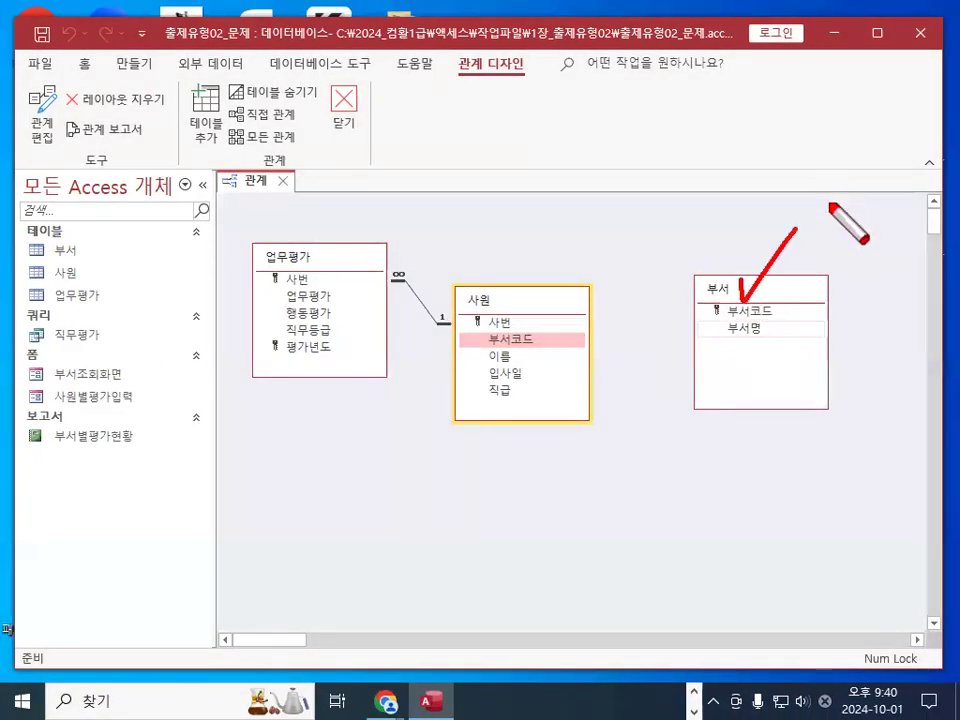
Relate 사원 to 부서 through 부서코드 with 항상 참조 무결성 유지 and 관련 필드 모두 업데이트, and save and close the relationship layout
{"action": "left_click_drag", "start_coordinate": [530, 341], "coordinate": [762, 315]}
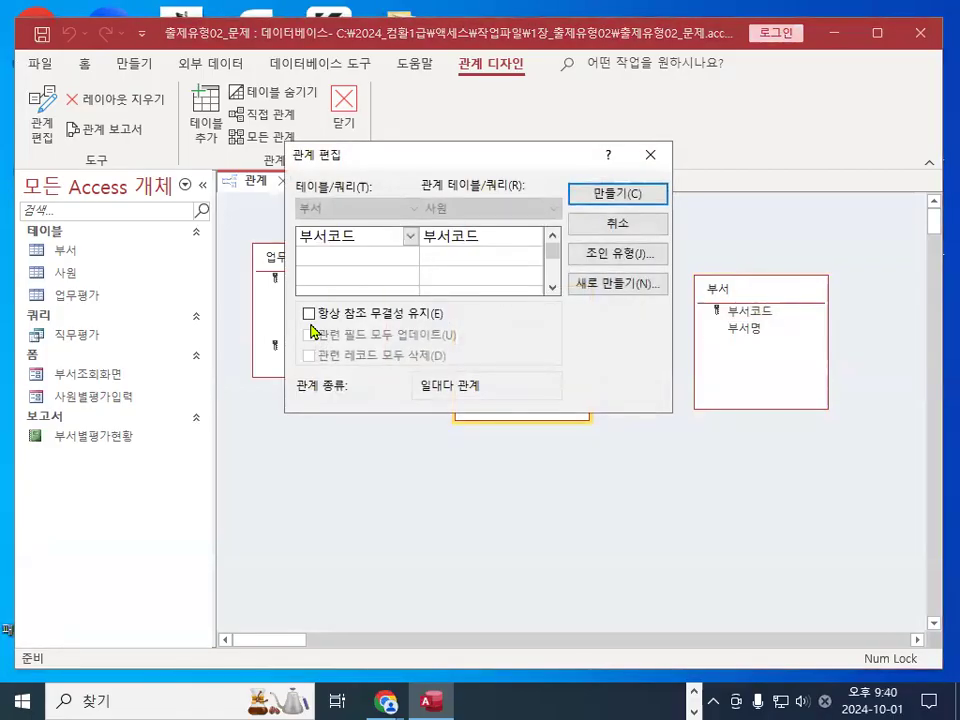
{"action": "left_click", "coordinate": [309, 314]}
{"action": "left_click", "coordinate": [309, 337]}
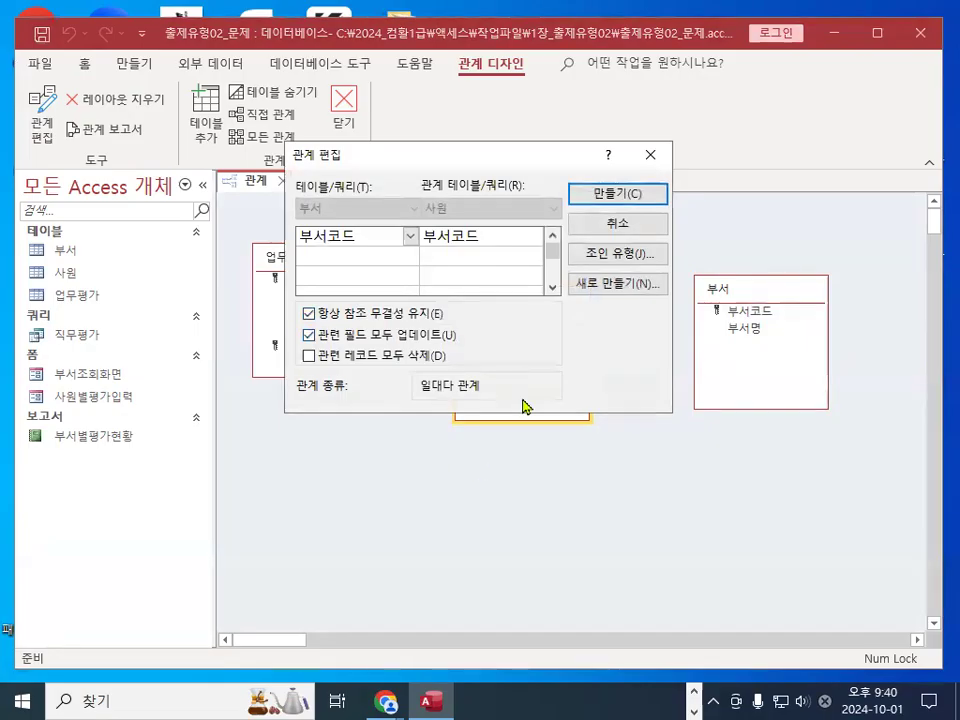
{"action": "left_click", "coordinate": [619, 193]}
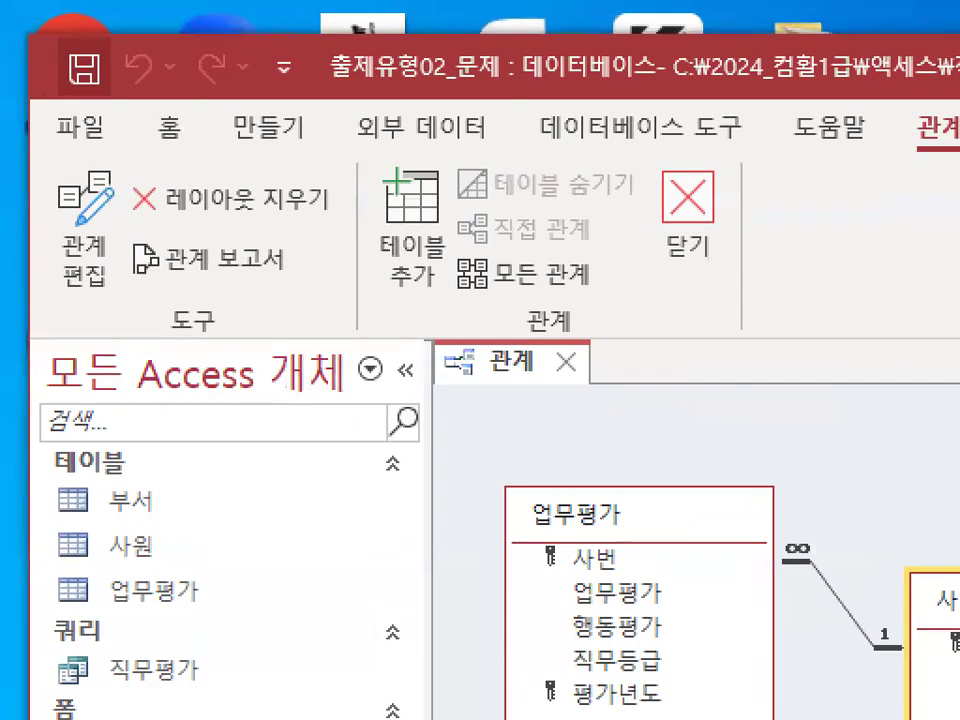
{"action": "left_click", "coordinate": [41, 34]}
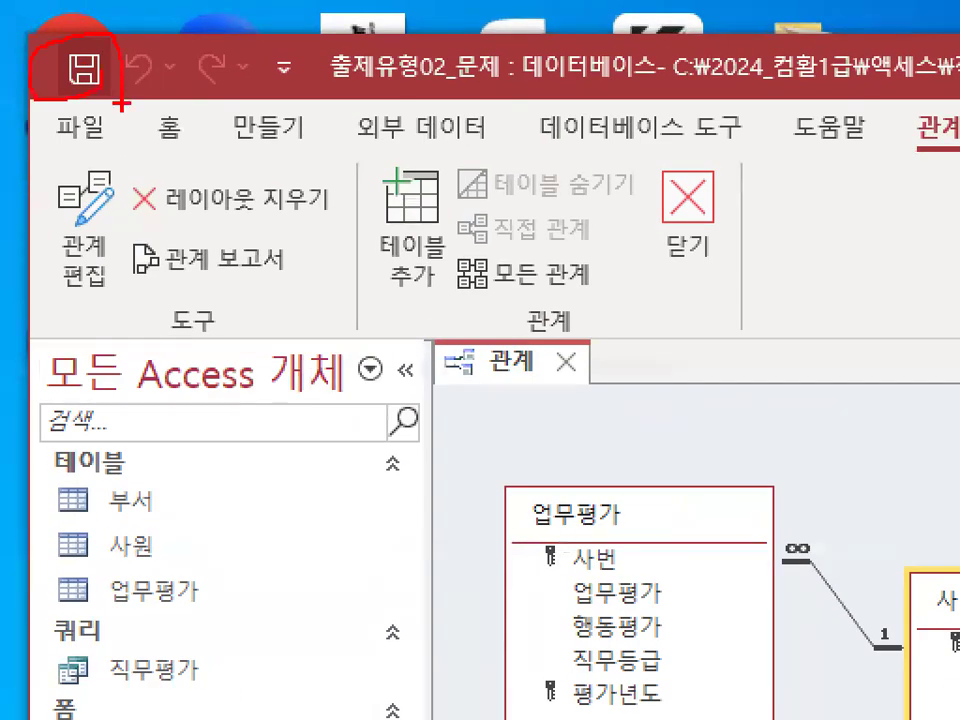
{"action": "left_click", "coordinate": [690, 240]}
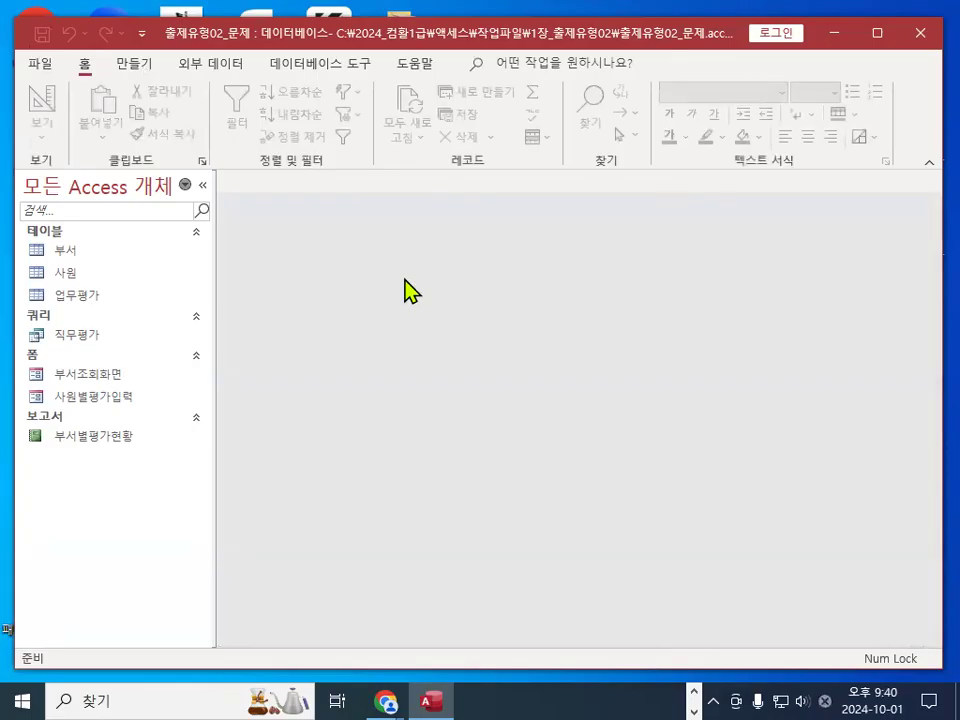
Draw a curved red arrow and two check marks over the empty workspace, and clear them
{"action": "mouse_move", "coordinate": [192, 268]}
{"action": "left_mouse_down"}
{"action": "mouse_move", "coordinate": [487, 244]}
{"action": "mouse_move", "coordinate": [553, 207]}
{"action": "left_mouse_up"}
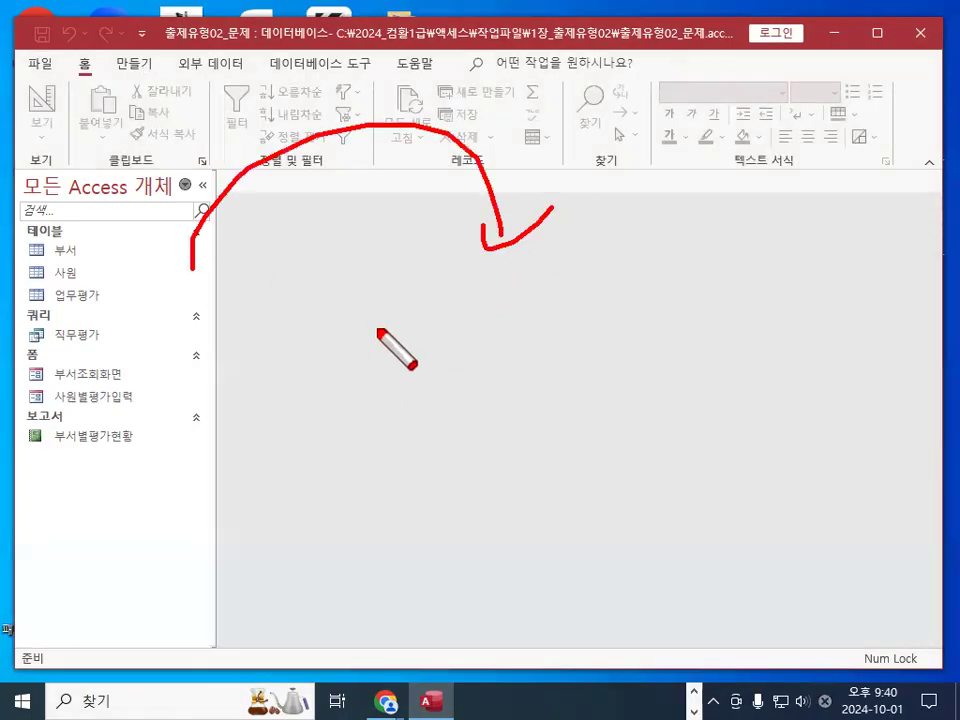
{"action": "left_click_drag", "start_coordinate": [371, 305], "coordinate": [445, 293]}
{"action": "left_click_drag", "start_coordinate": [327, 472], "coordinate": [468, 316]}
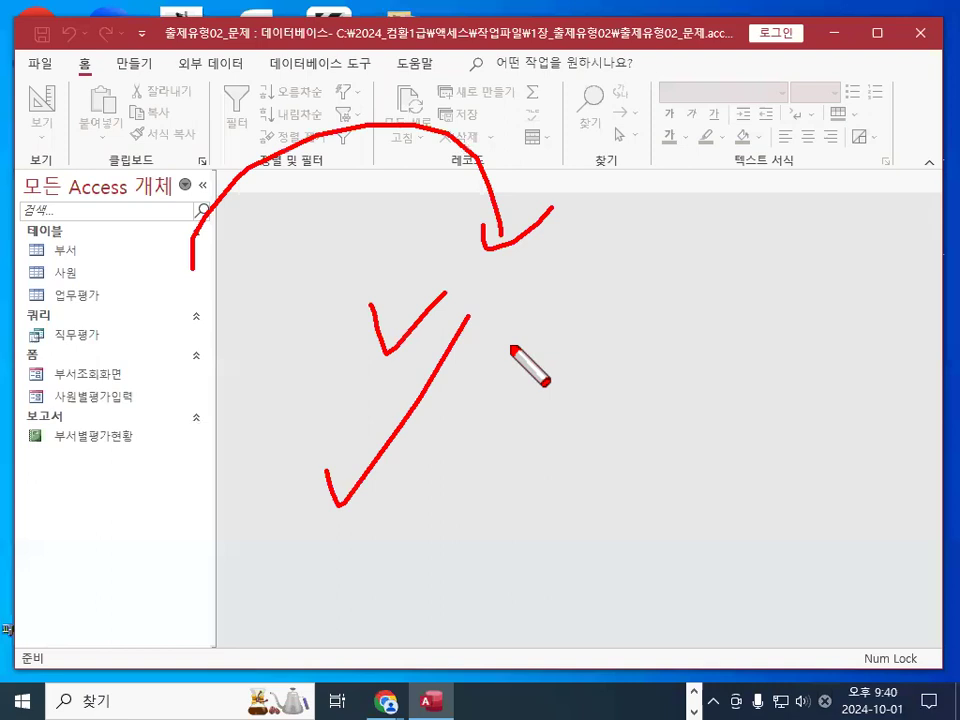
{"action": "key", "text": "Escape"}
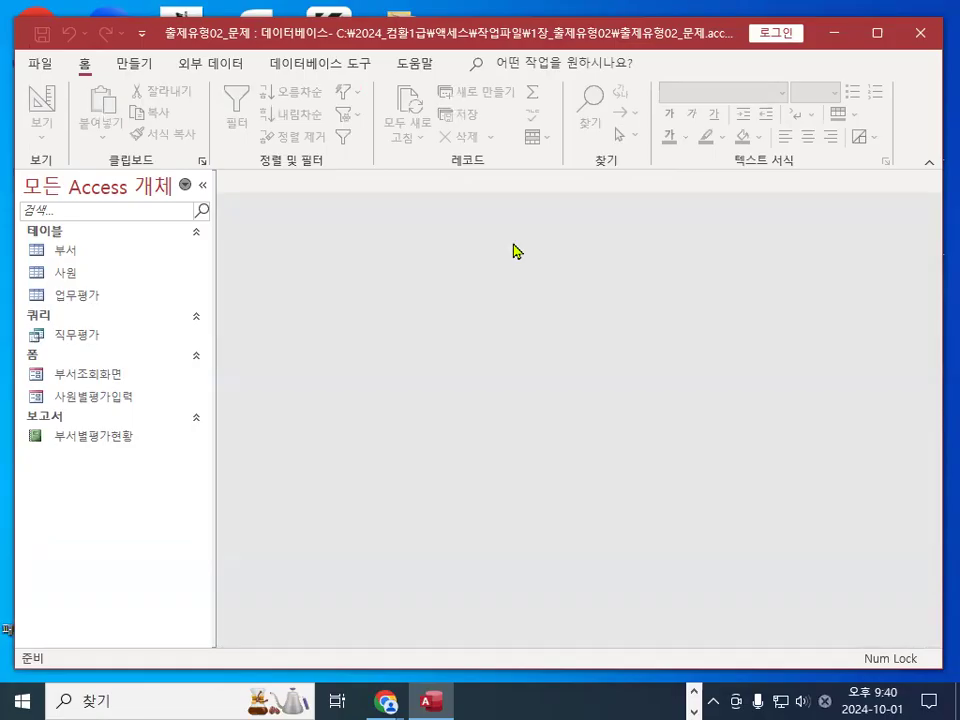
Close the current database and open 완전정복01_문제.accdb from the 1장_출제유형02 folder
{"action": "left_click", "coordinate": [39, 66]}
{"action": "left_click", "coordinate": [70, 410]}
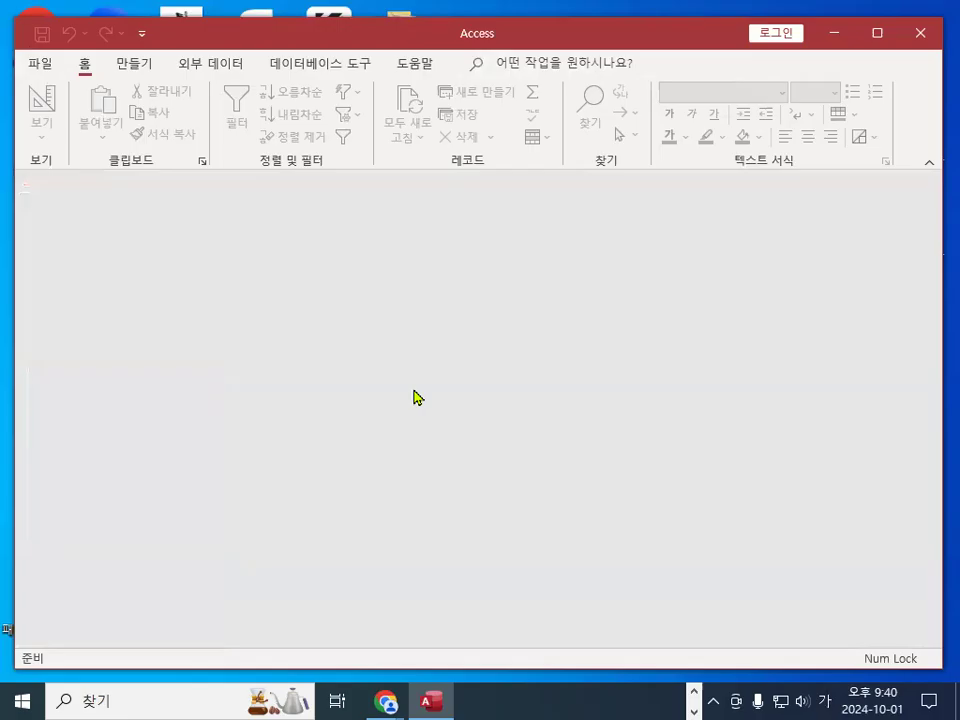
{"action": "left_click", "coordinate": [42, 64]}
{"action": "left_click", "coordinate": [80, 188]}
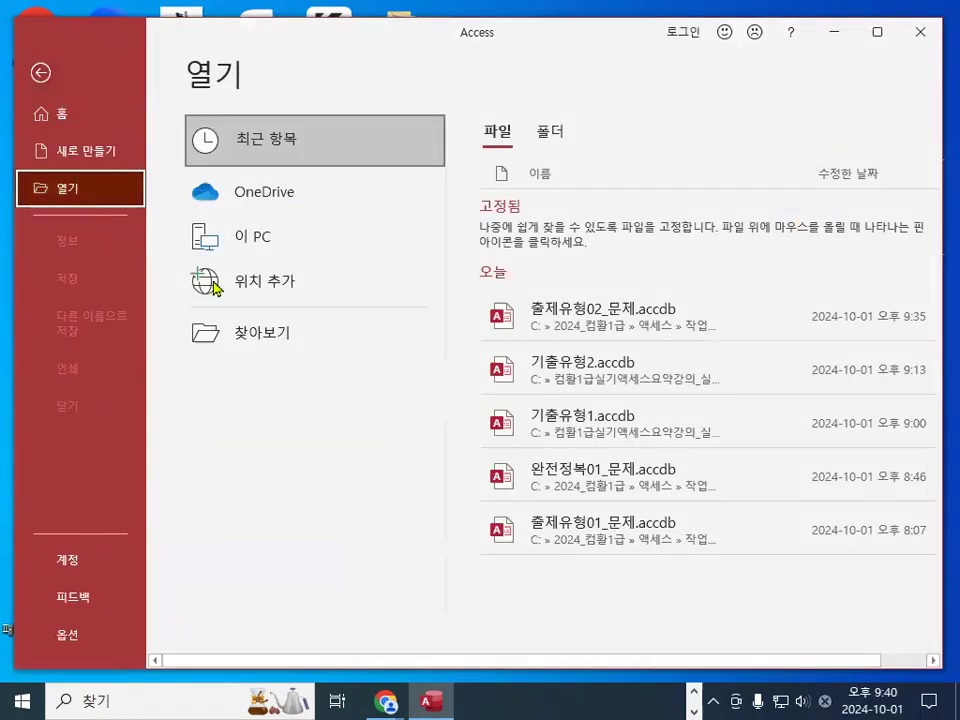
{"action": "left_click", "coordinate": [252, 334]}
{"action": "double_click", "coordinate": [350, 148]}
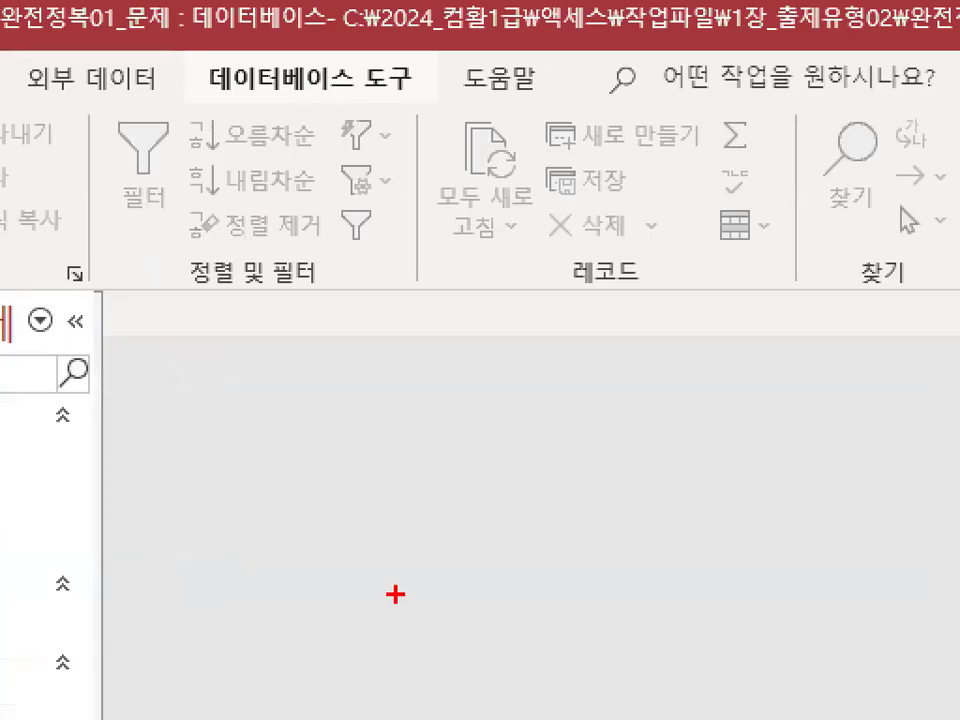
Mark the 데이터베이스 도구 and 관계 commands in red, and open the relationship layout of 완전정복01_문제
{"action": "left_click_drag", "start_coordinate": [362, 256], "coordinate": [413, 223]}
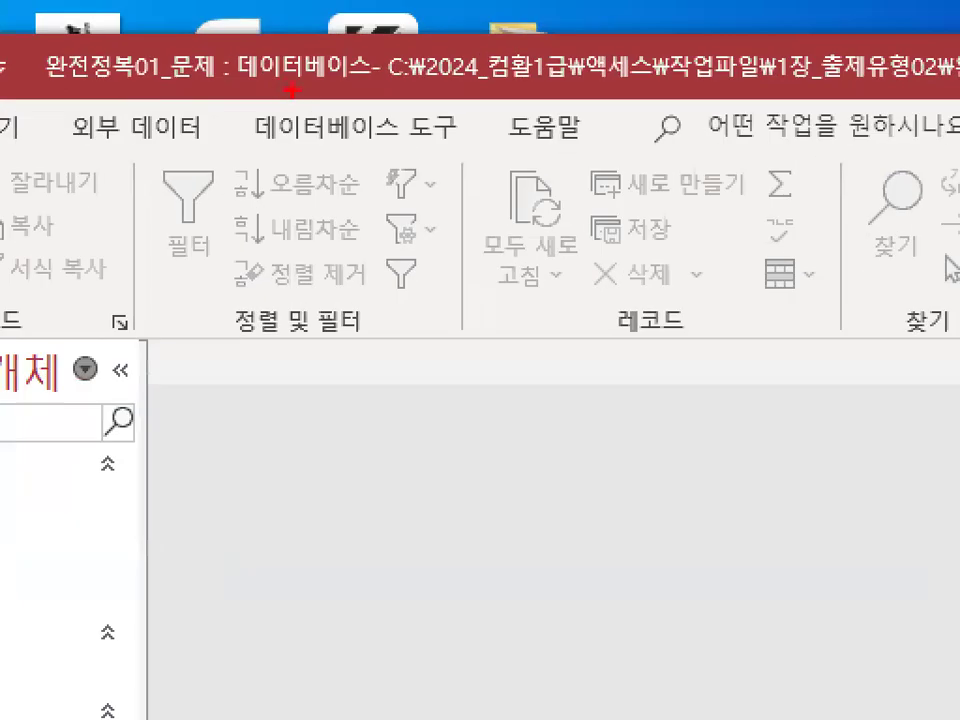
{"action": "mouse_move", "coordinate": [450, 133]}
{"action": "left_mouse_down"}
{"action": "mouse_move", "coordinate": [320, 95]}
{"action": "mouse_move", "coordinate": [453, 105]}
{"action": "left_mouse_up"}
{"action": "left_click", "coordinate": [300, 135]}
{"action": "mouse_move", "coordinate": [225, 164]}
{"action": "left_mouse_down"}
{"action": "mouse_move", "coordinate": [258, 163]}
{"action": "mouse_move", "coordinate": [230, 150]}
{"action": "left_mouse_up"}
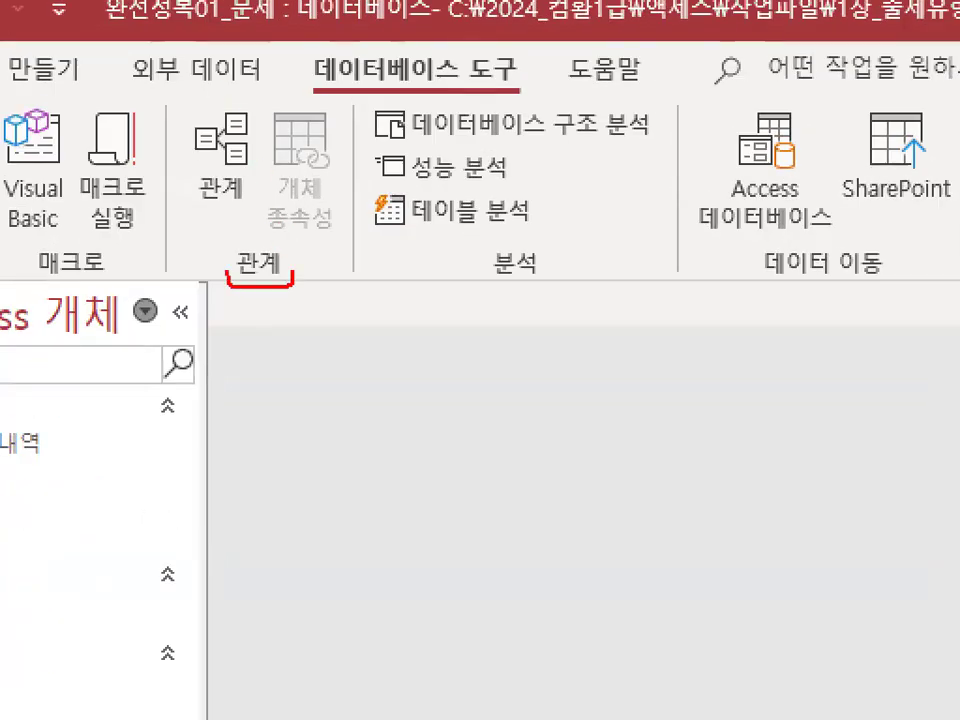
{"action": "mouse_move", "coordinate": [171, 32]}
{"action": "left_mouse_down"}
{"action": "mouse_move", "coordinate": [182, 189]}
{"action": "mouse_move", "coordinate": [236, 64]}
{"action": "left_mouse_up"}
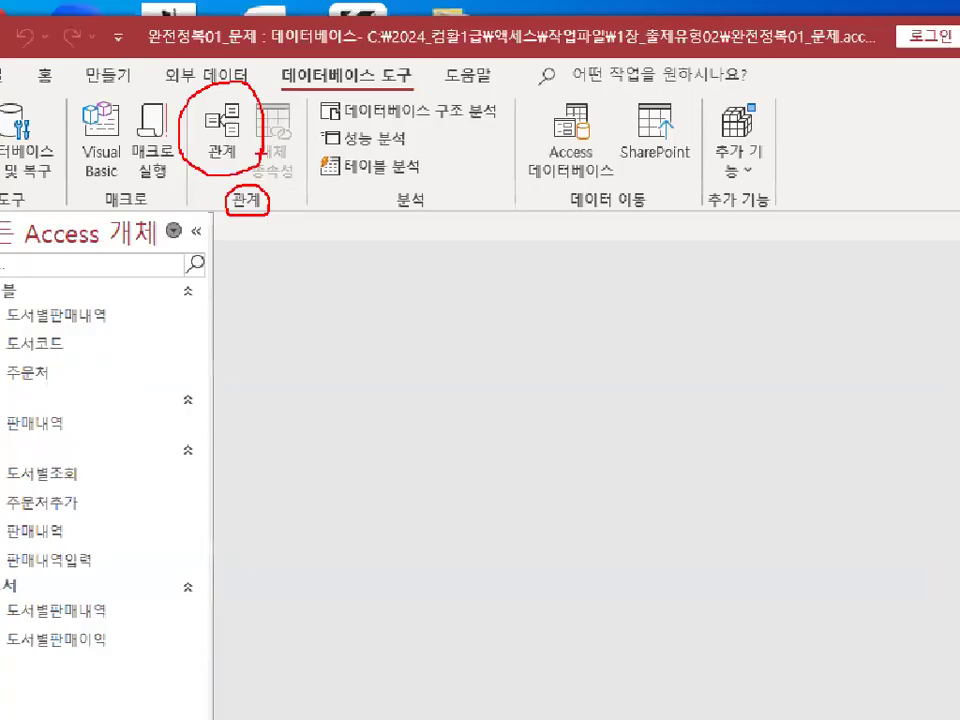
{"action": "left_click", "coordinate": [226, 104]}
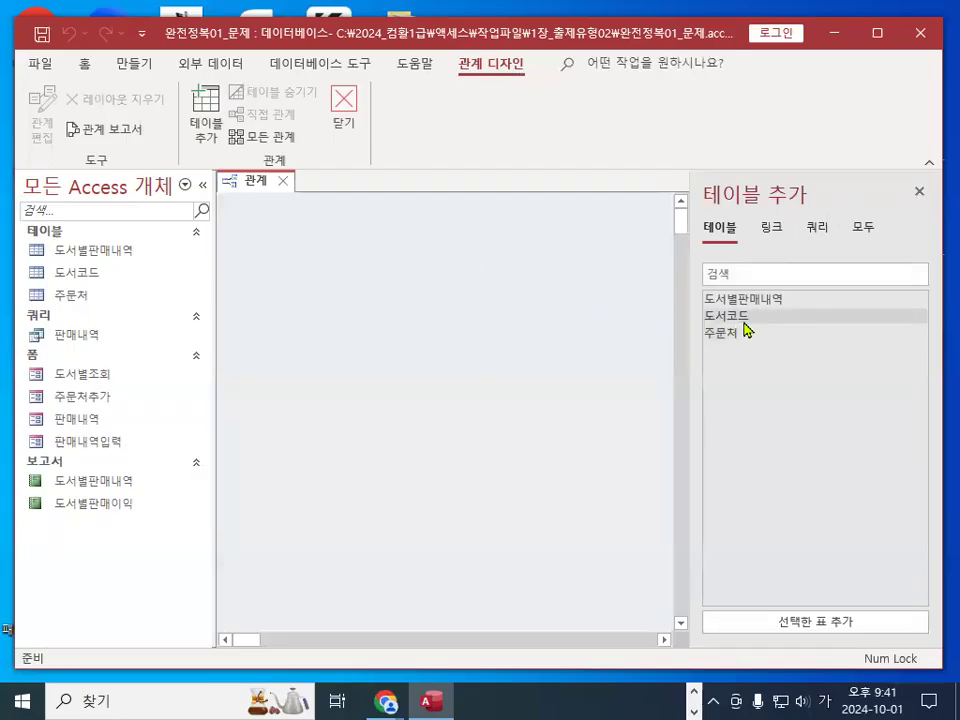
Add the 도서별판매내역 and 도서코드 tables to the relationship layout and finish adding tables
{"action": "double_click", "coordinate": [745, 302]}
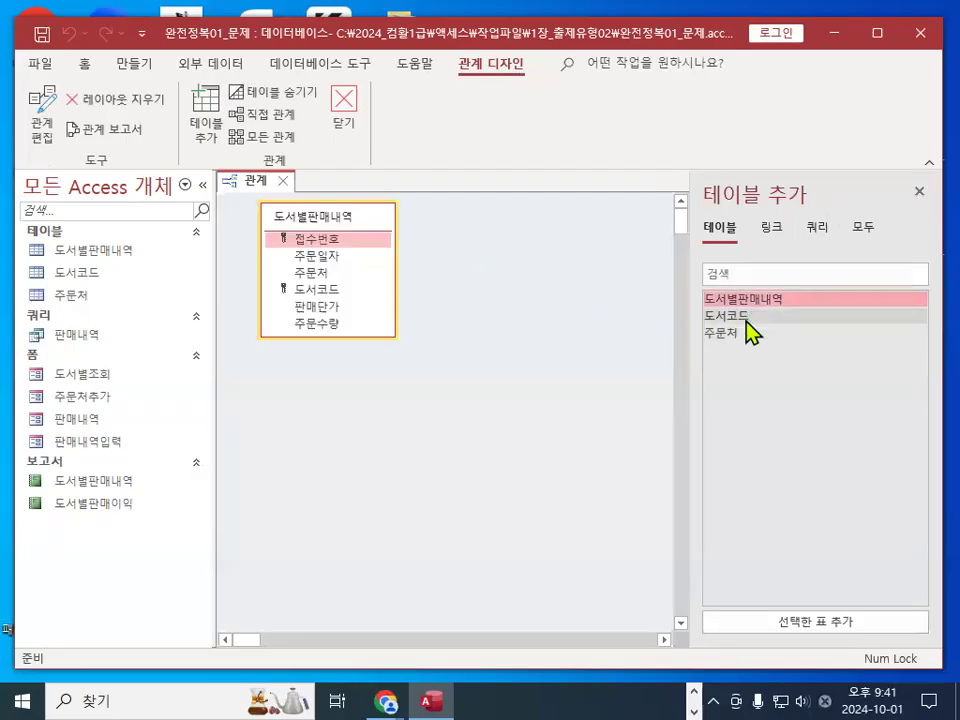
{"action": "double_click", "coordinate": [747, 317]}
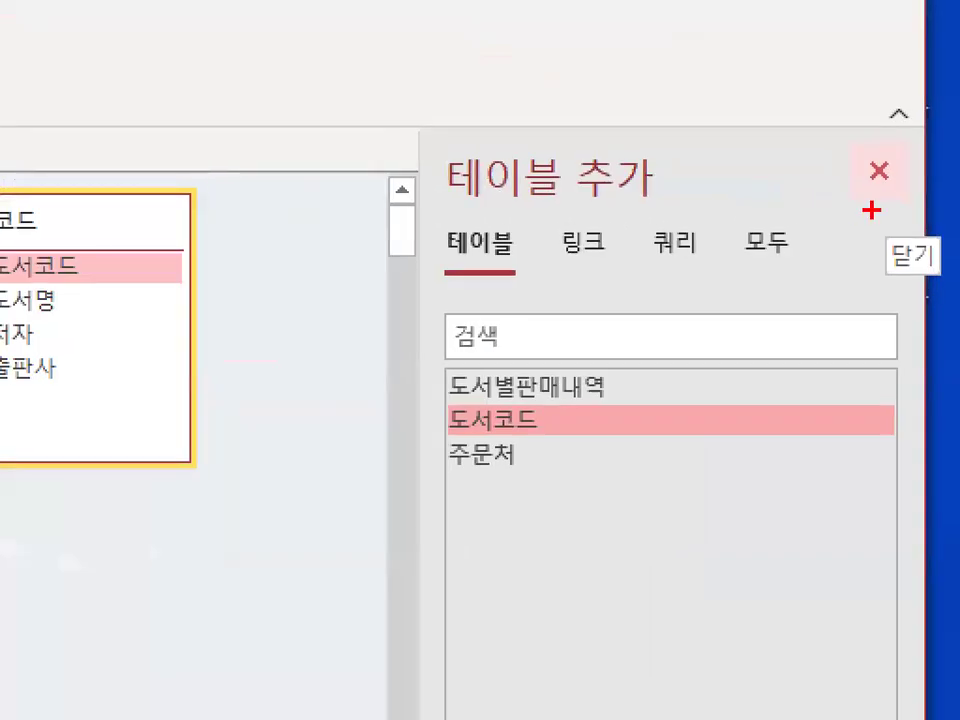
{"action": "left_click_drag", "start_coordinate": [942, 260], "coordinate": [734, 287]}
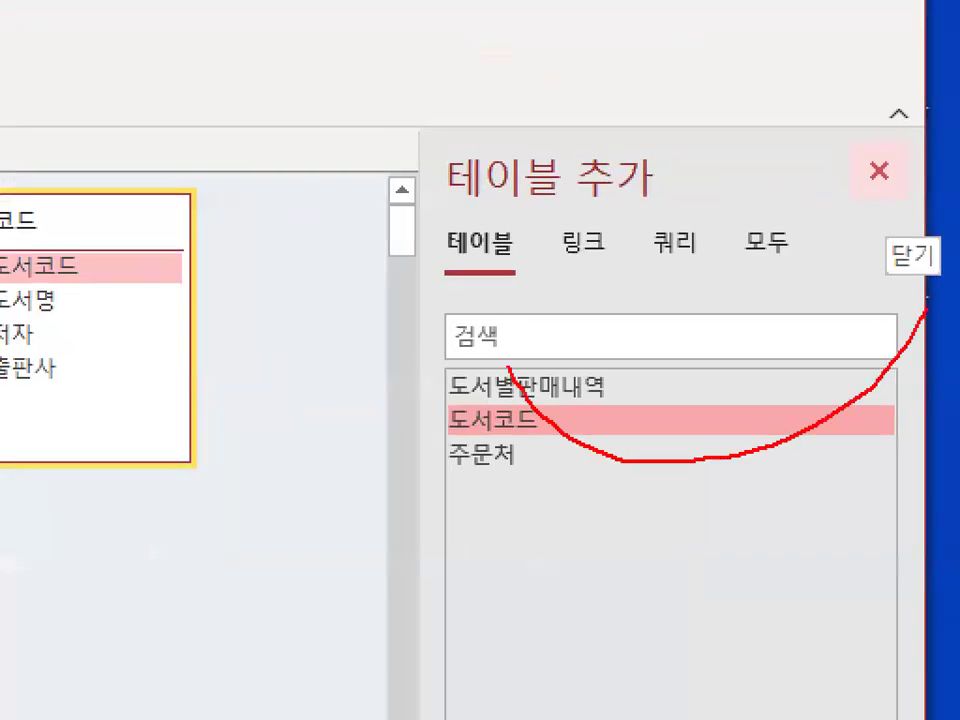
{"action": "left_click_drag", "start_coordinate": [510, 365], "coordinate": [893, 215]}
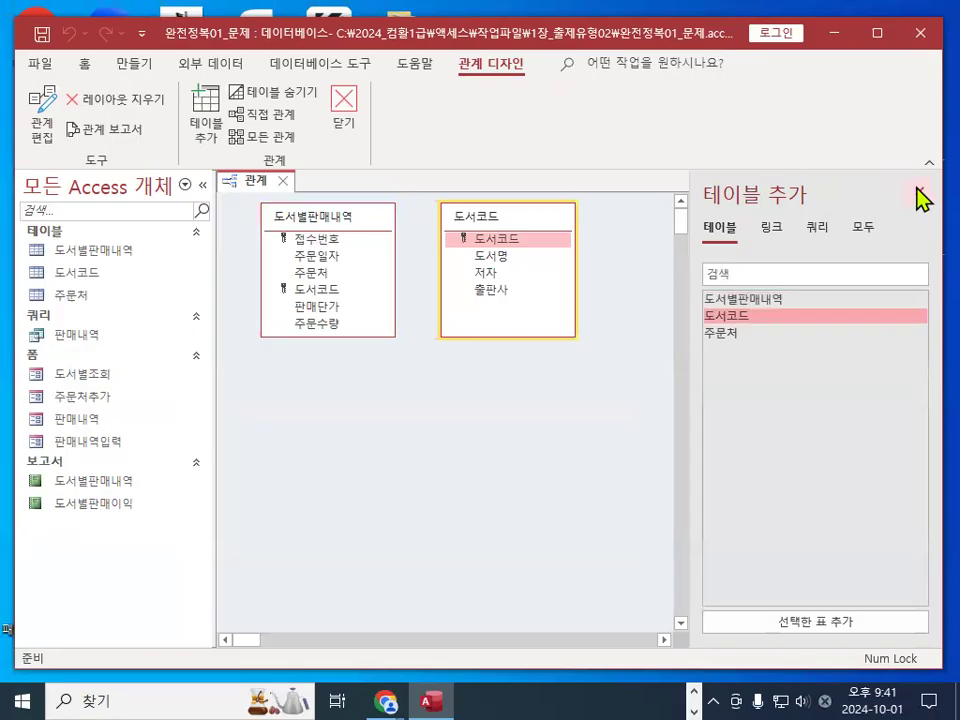
{"action": "left_click", "coordinate": [878, 172]}
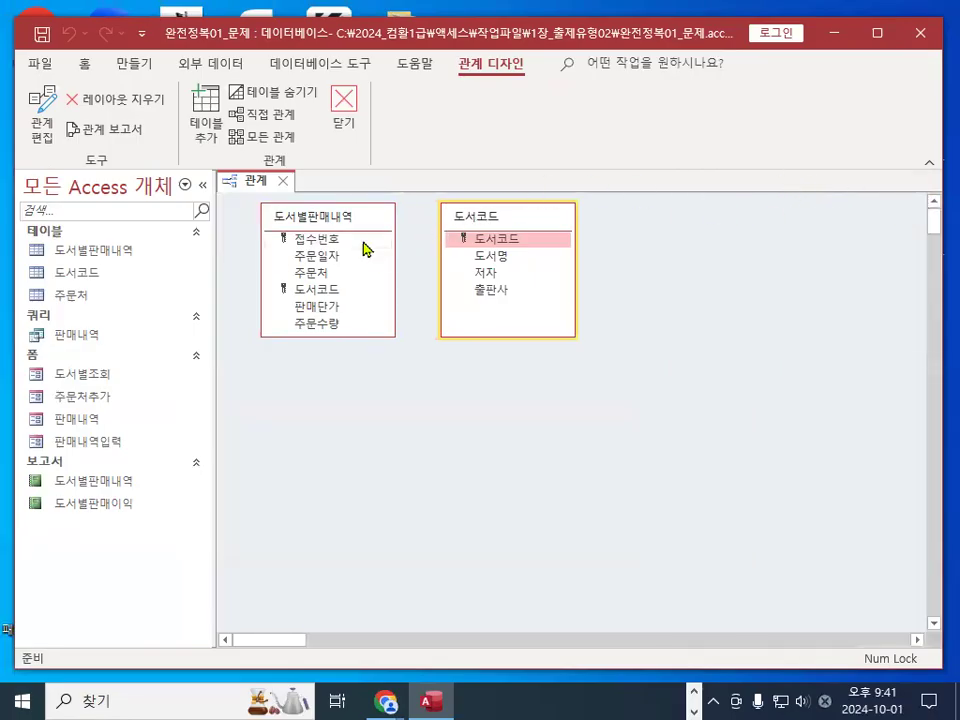
Start a relationship from 도서코드 in 도서별판매내역 to 도서코드 in the 도서코드 table, and move its dialog off the tables
{"action": "left_click", "coordinate": [318, 290]}
{"action": "left_click_drag", "start_coordinate": [488, 214], "coordinate": [488, 208]}
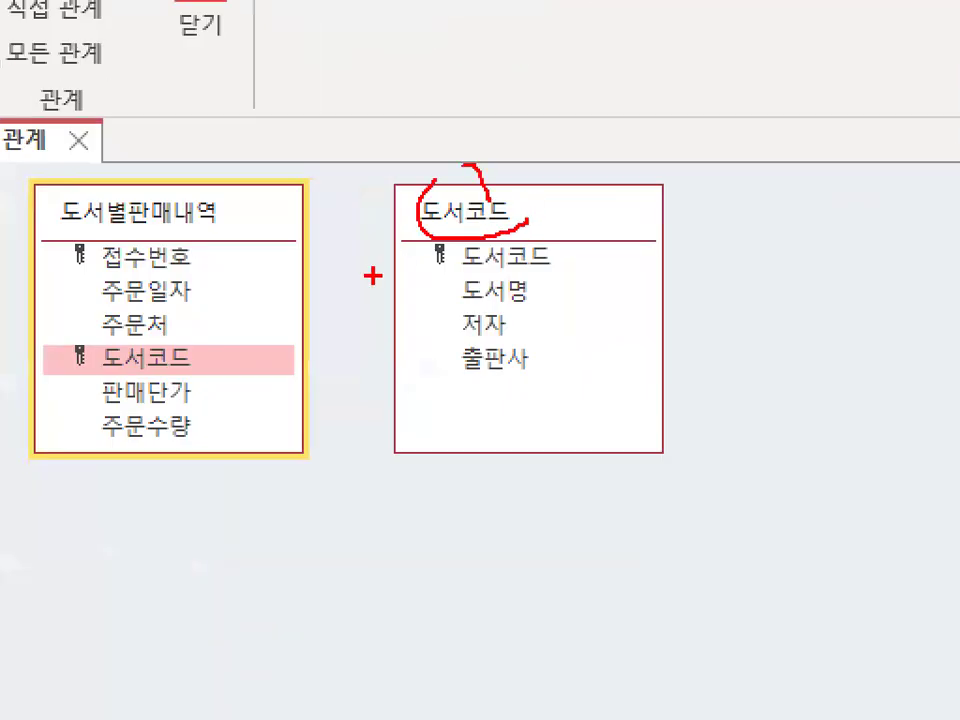
{"action": "mouse_move", "coordinate": [561, 266]}
{"action": "left_mouse_down"}
{"action": "mouse_move", "coordinate": [485, 228]}
{"action": "mouse_move", "coordinate": [570, 245]}
{"action": "left_mouse_up"}
{"action": "key", "text": "Escape"}
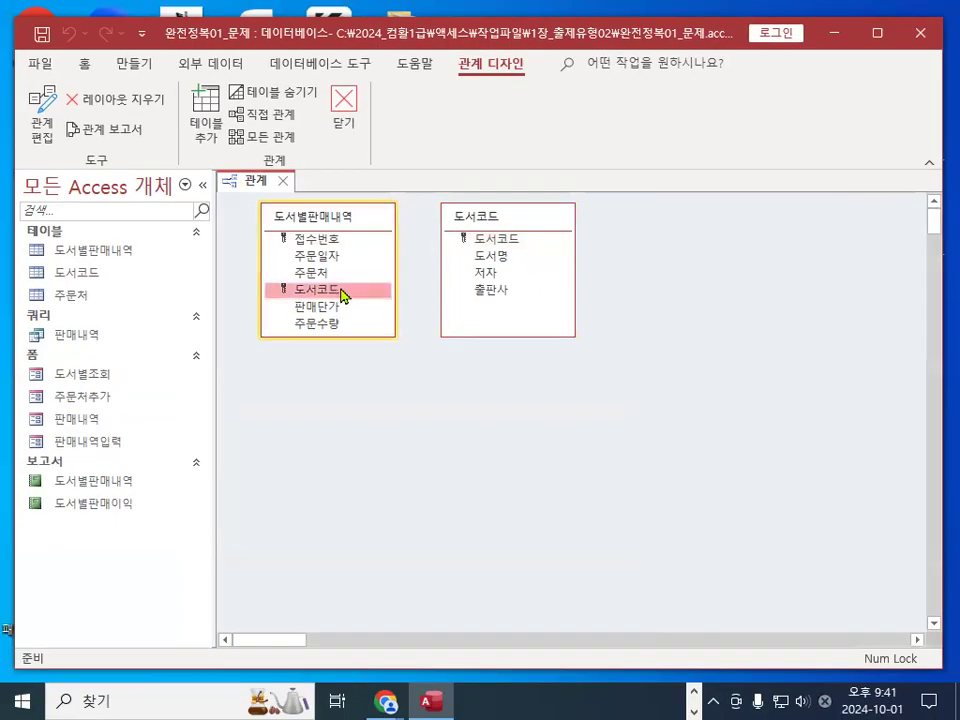
{"action": "left_click_drag", "start_coordinate": [340, 298], "coordinate": [478, 241]}
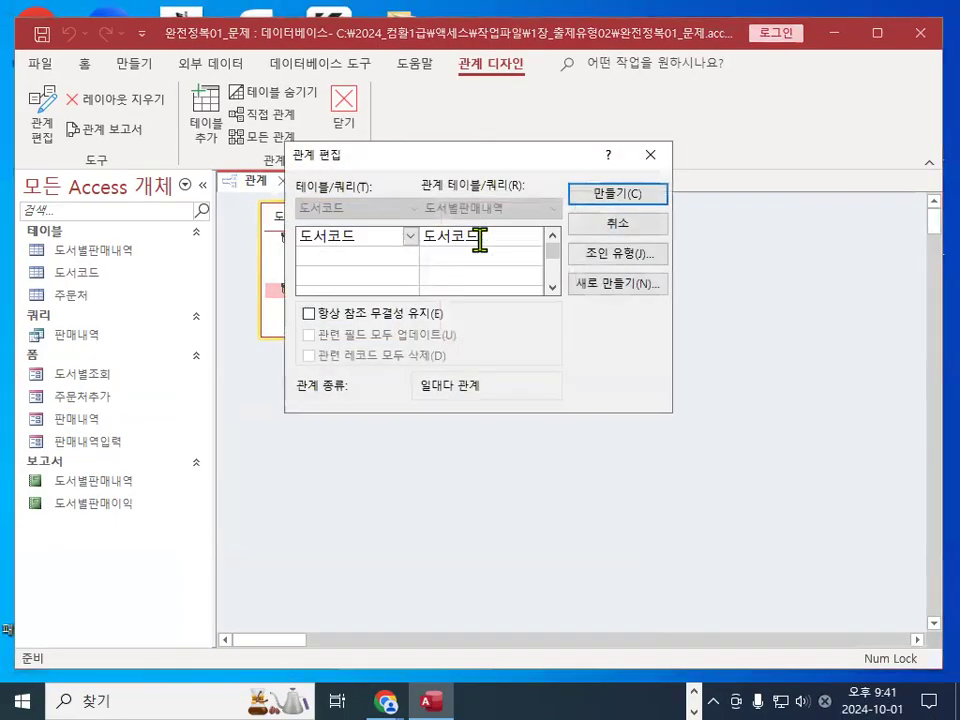
{"action": "left_click_drag", "start_coordinate": [454, 163], "coordinate": [497, 310]}
Circle the 도서코드 table and the key symbols of both 도서코드 fields in red, mark 도서별판매내역, and clear the markings
{"action": "left_click_drag", "start_coordinate": [524, 218], "coordinate": [458, 257]}
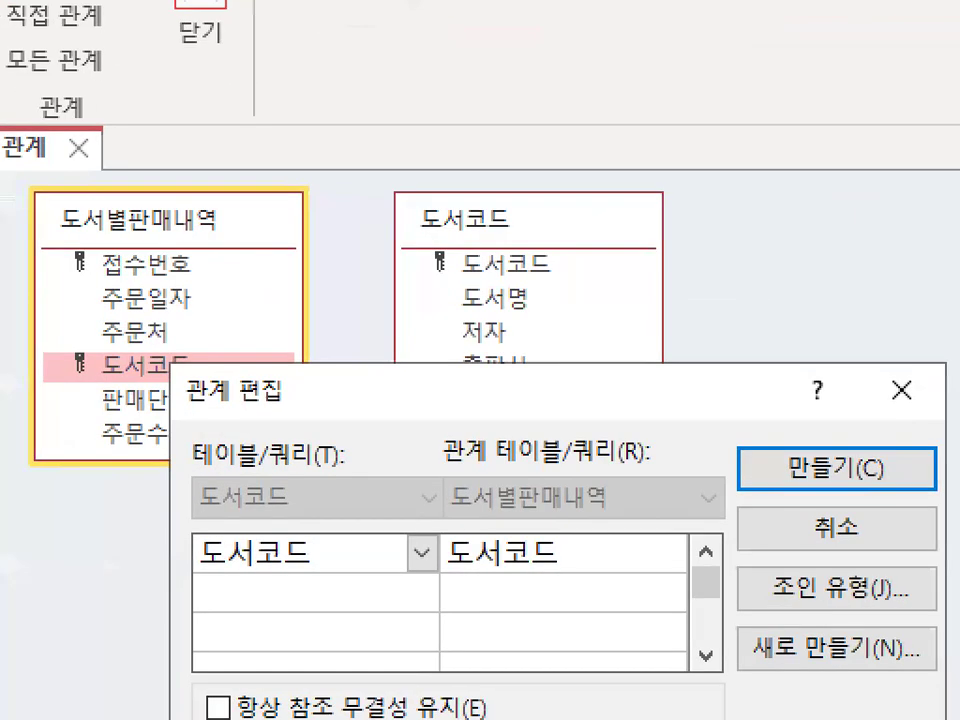
{"action": "left_click_drag", "start_coordinate": [438, 302], "coordinate": [528, 228]}
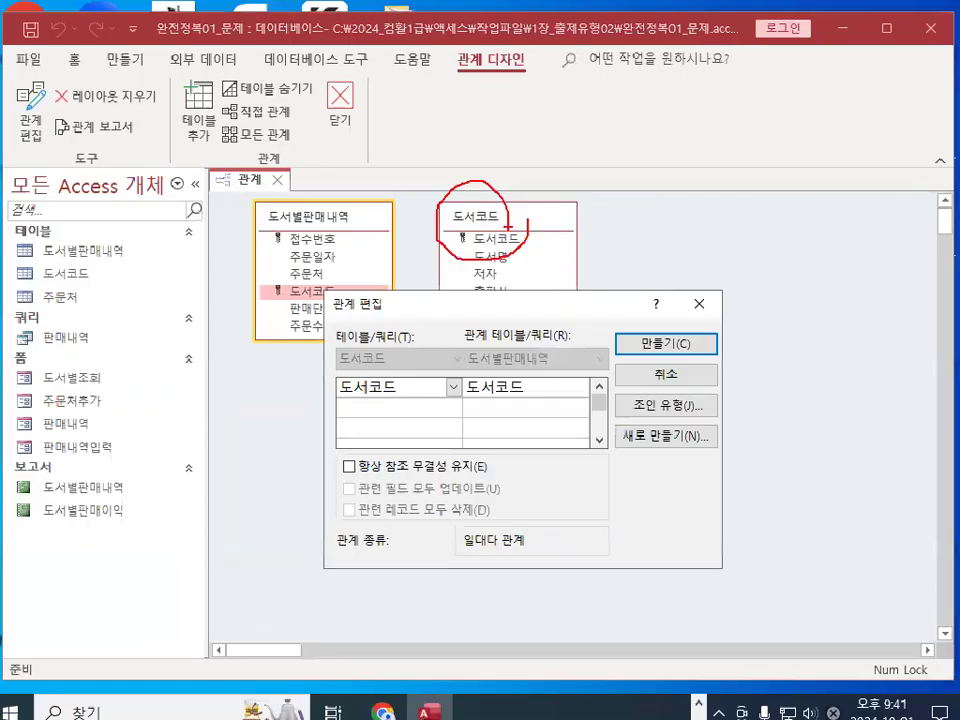
{"action": "key", "text": "Escape"}
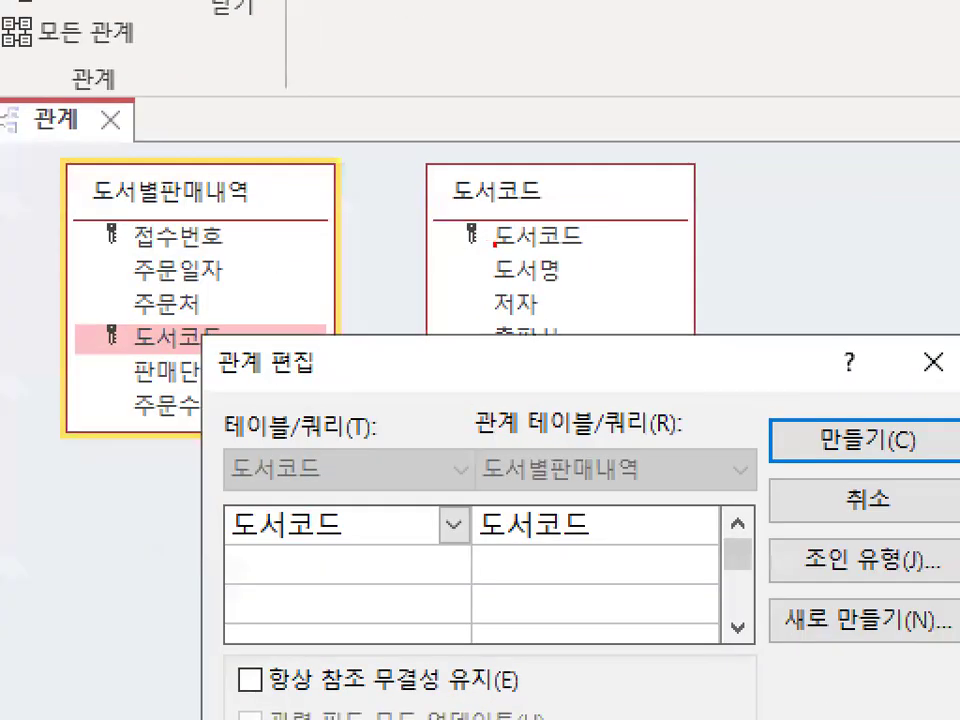
{"action": "mouse_move", "coordinate": [494, 244]}
{"action": "left_mouse_down"}
{"action": "mouse_move", "coordinate": [459, 225]}
{"action": "mouse_move", "coordinate": [489, 238]}
{"action": "left_mouse_up"}
{"action": "left_click_drag", "start_coordinate": [128, 352], "coordinate": [119, 326]}
{"action": "left_click_drag", "start_coordinate": [218, 171], "coordinate": [218, 270]}
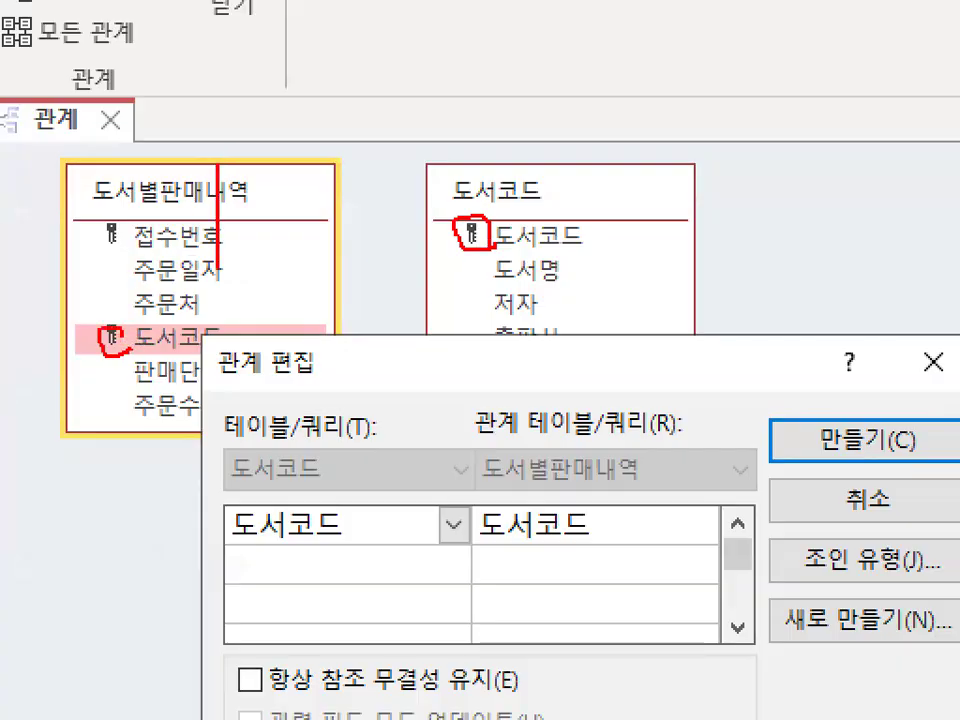
{"action": "left_click_drag", "start_coordinate": [214, 177], "coordinate": [222, 226]}
{"action": "key", "text": "Escape"}
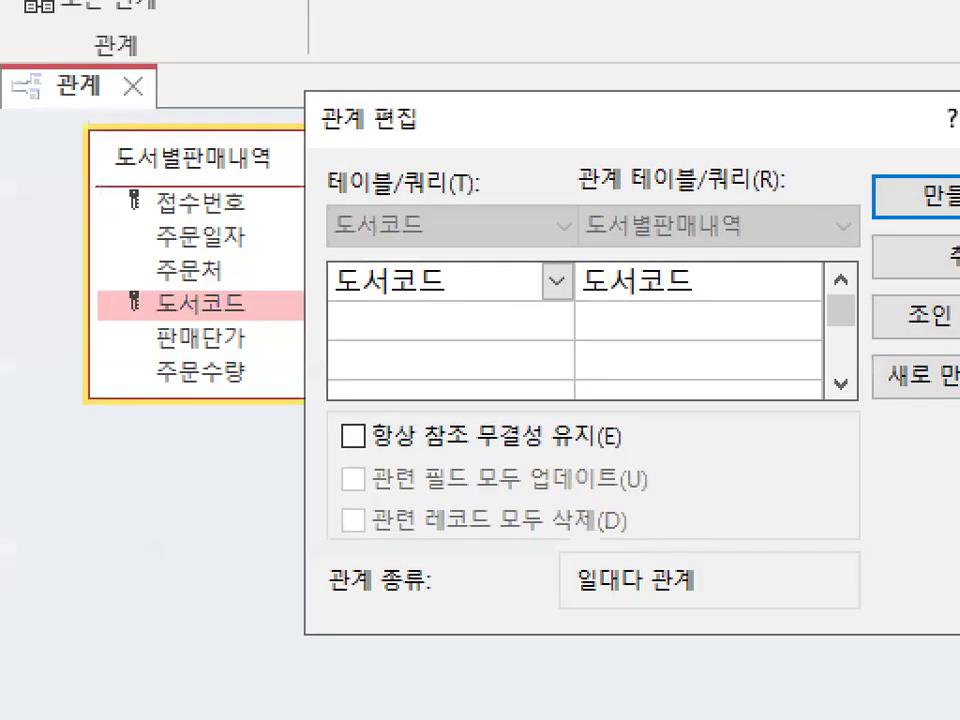
Circle the 도서코드 and 도서별판매내역 table entries with their 도서코드 fields in the relationship dialog, and clear the circles
{"action": "mouse_move", "coordinate": [476, 266]}
{"action": "left_mouse_down"}
{"action": "mouse_move", "coordinate": [458, 300]}
{"action": "mouse_move", "coordinate": [296, 262]}
{"action": "mouse_move", "coordinate": [450, 268]}
{"action": "left_mouse_up"}
{"action": "mouse_move", "coordinate": [782, 276]}
{"action": "left_mouse_down"}
{"action": "mouse_move", "coordinate": [714, 311]}
{"action": "mouse_move", "coordinate": [589, 154]}
{"action": "mouse_move", "coordinate": [800, 266]}
{"action": "left_mouse_up"}
{"action": "key", "text": "Escape"}
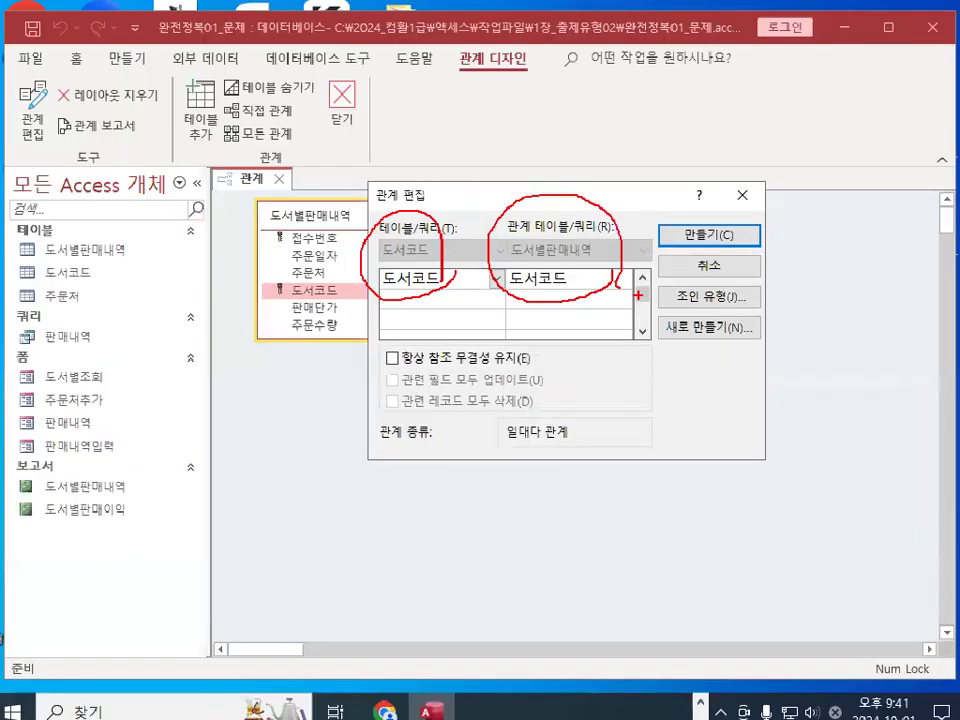
Enable 항상 참조 무결성 유지 and 관련 필드 모두 업데이트 for the relationship between 도서코드 and 도서별판매내역
{"action": "left_click", "coordinate": [352, 436]}
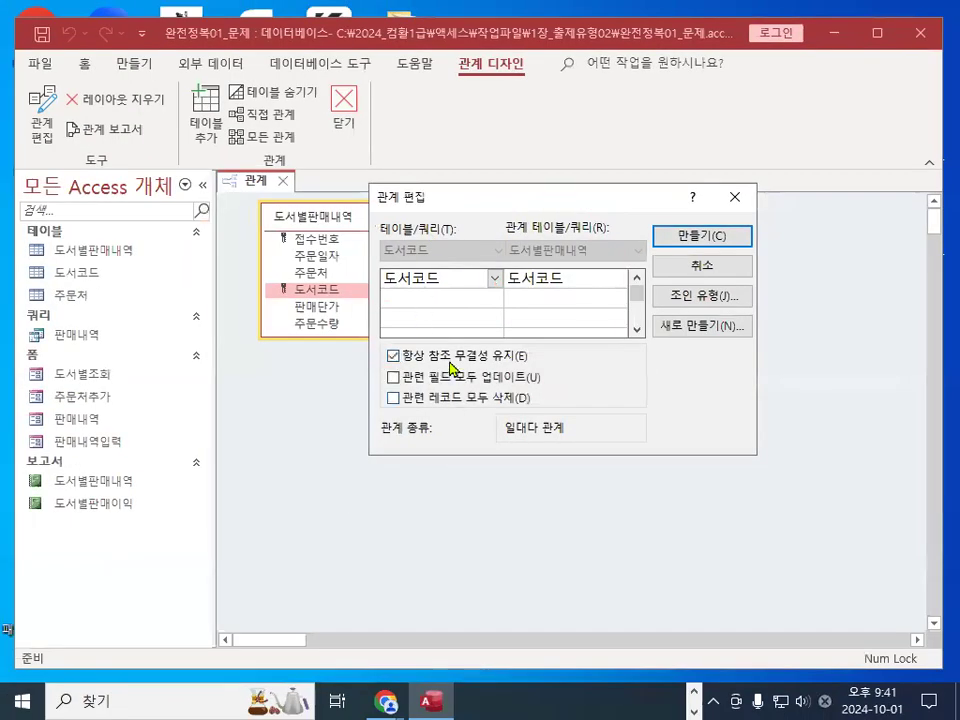
{"action": "left_click_drag", "start_coordinate": [400, 363], "coordinate": [597, 366]}
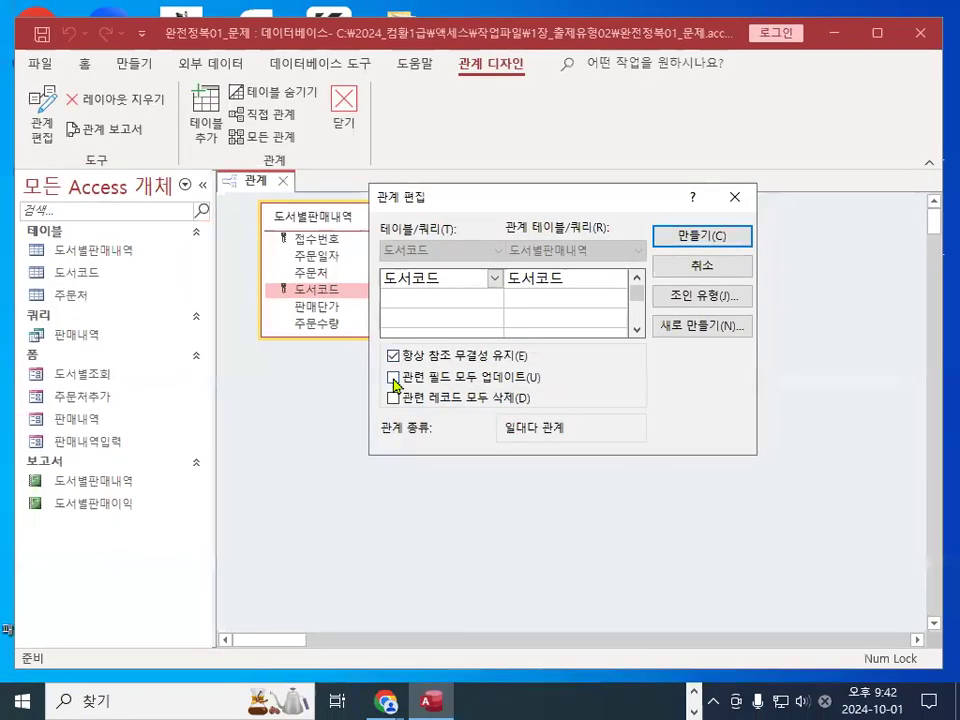
{"action": "left_click", "coordinate": [394, 378]}
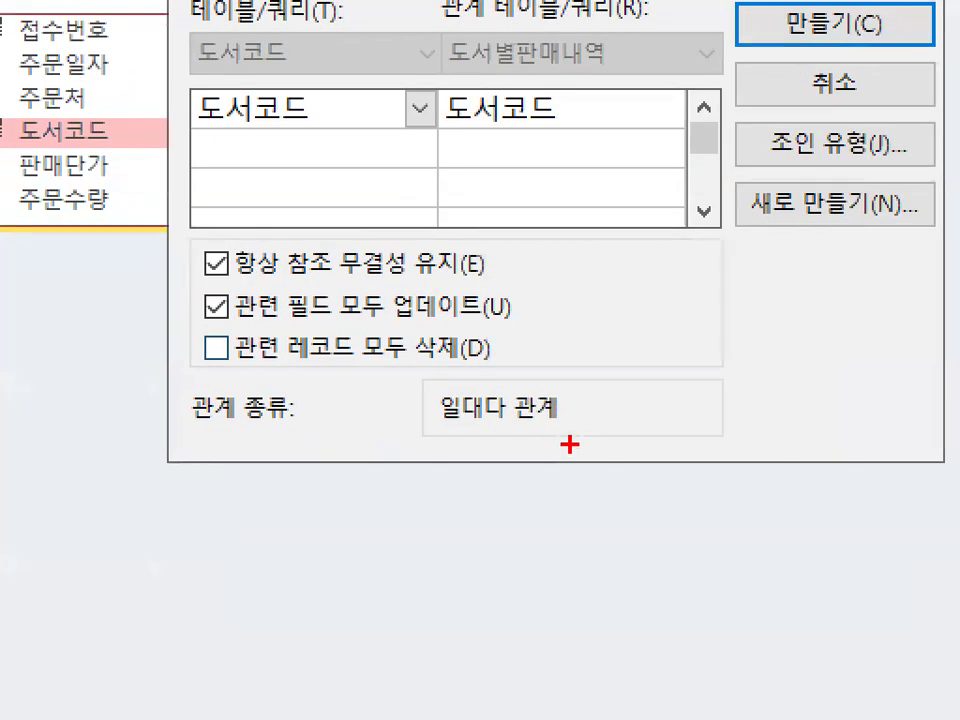
Circle the 일대다 관계 relationship type in red, clear the marking, and create the relationship between 도서코드 and 도서별판매내역
{"action": "mouse_move", "coordinate": [581, 438]}
{"action": "left_mouse_down"}
{"action": "mouse_move", "coordinate": [554, 440]}
{"action": "mouse_move", "coordinate": [517, 413]}
{"action": "left_mouse_up"}
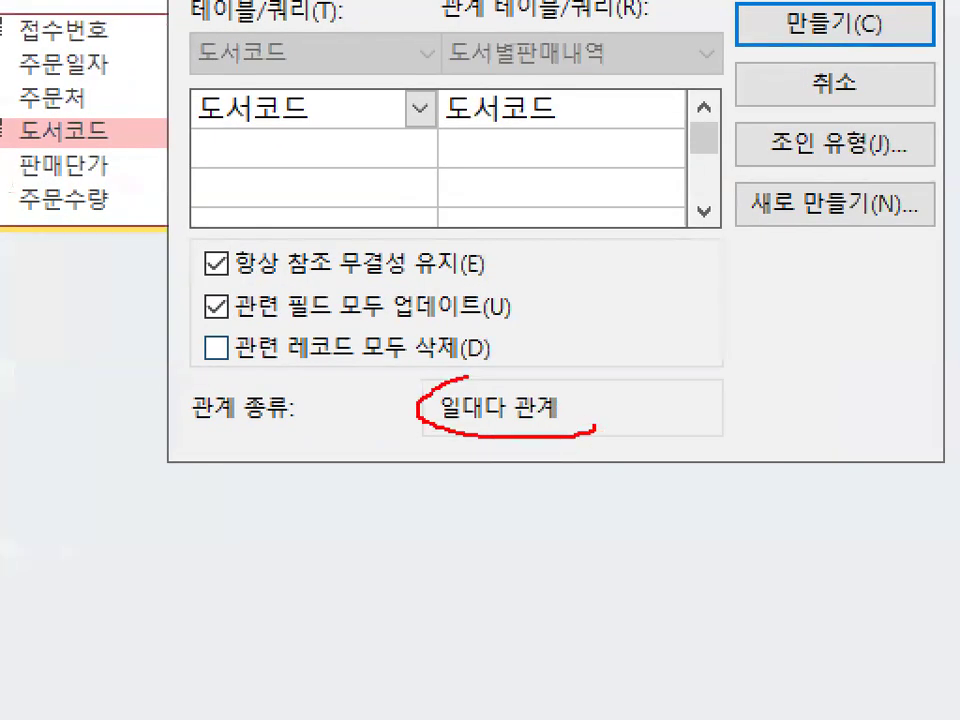
{"action": "left_click_drag", "start_coordinate": [467, 378], "coordinate": [590, 428]}
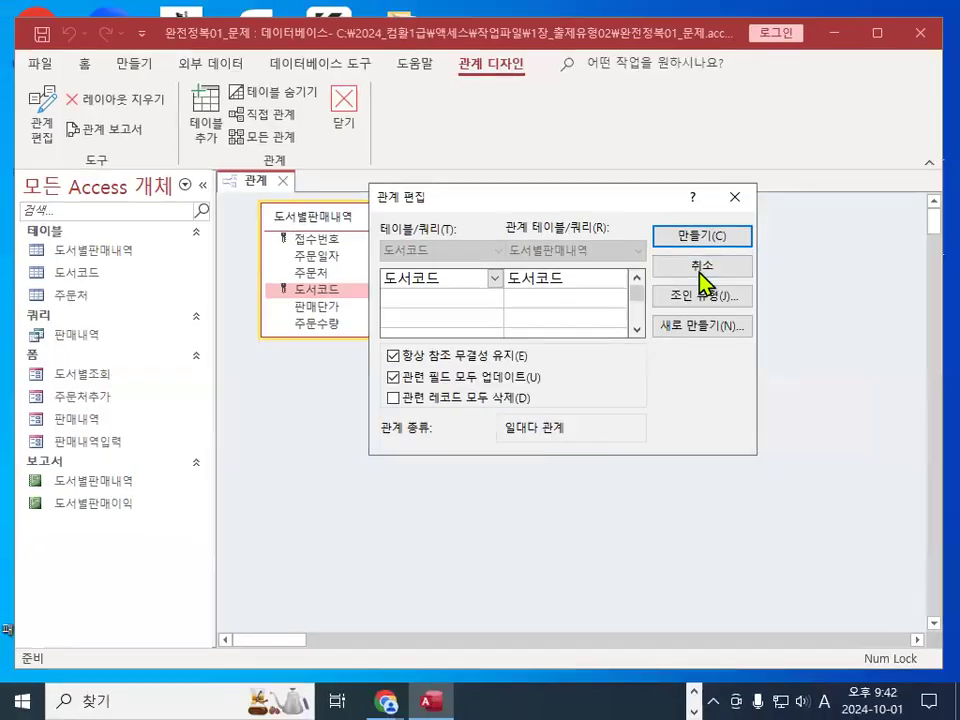
{"action": "left_click", "coordinate": [840, 35]}
{"action": "left_click_drag", "start_coordinate": [525, 223], "coordinate": [536, 230]}
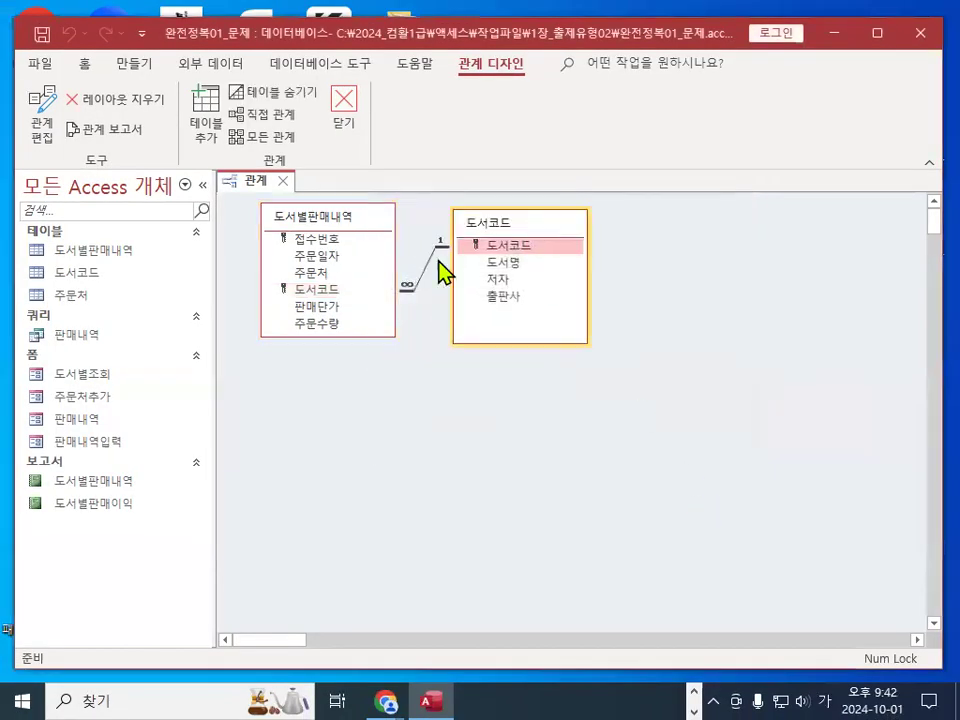
Point out the symbols on the relationship line, save the relationship layout, and close the relationships window
{"action": "mouse_move", "coordinate": [410, 273]}
{"action": "left_mouse_down"}
{"action": "mouse_move", "coordinate": [421, 294]}
{"action": "mouse_move", "coordinate": [398, 298]}
{"action": "left_mouse_up"}
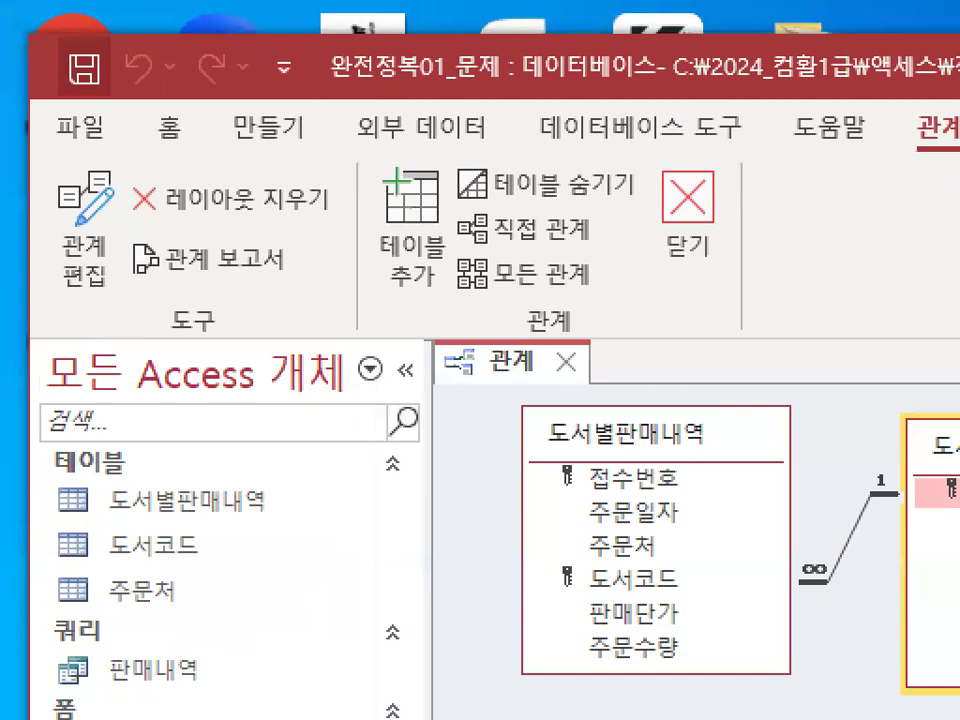
{"action": "left_click_drag", "start_coordinate": [80, 48], "coordinate": [38, 40]}
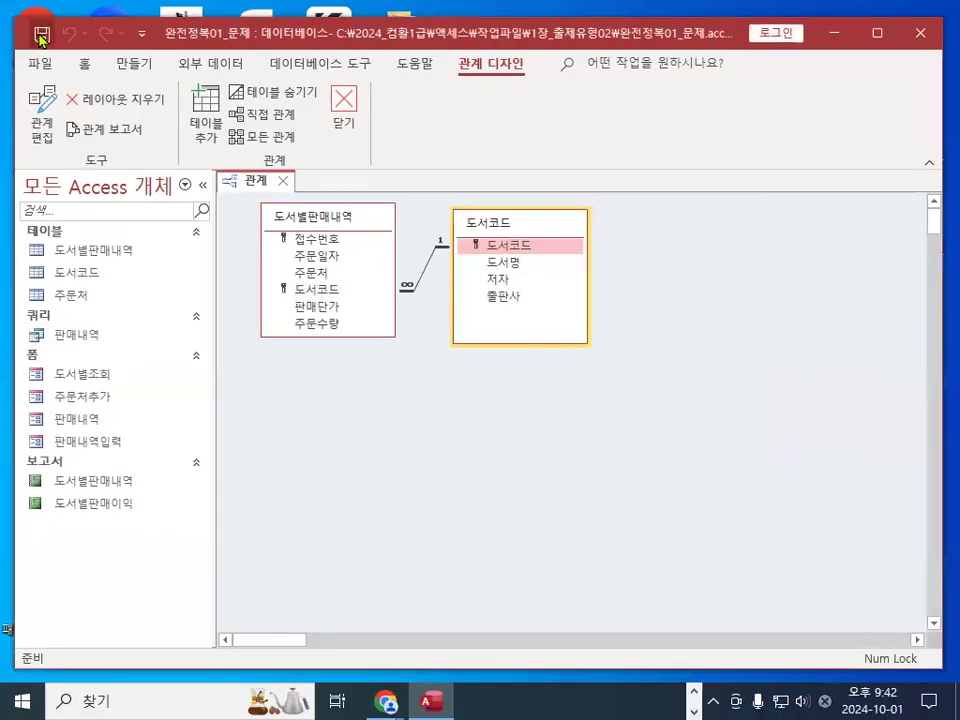
{"action": "left_click", "coordinate": [340, 110]}
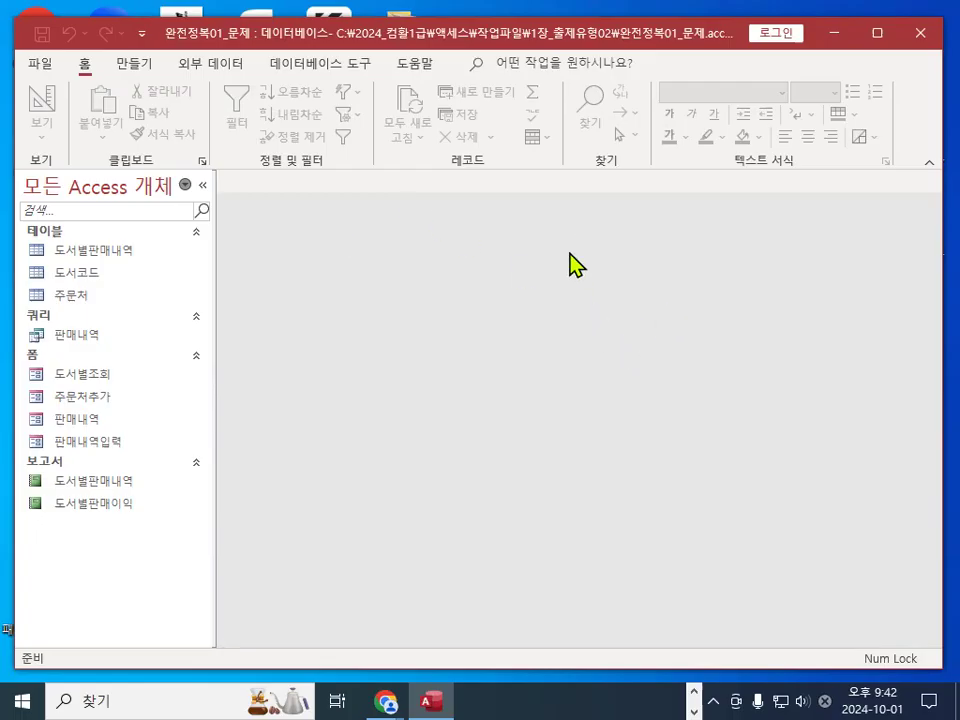
Close the current database and open 기출유형1.accdb from the 컴활1급실기액세스요약강의_실습파일(평일반) folder on drive C:
{"action": "left_click", "coordinate": [42, 64]}
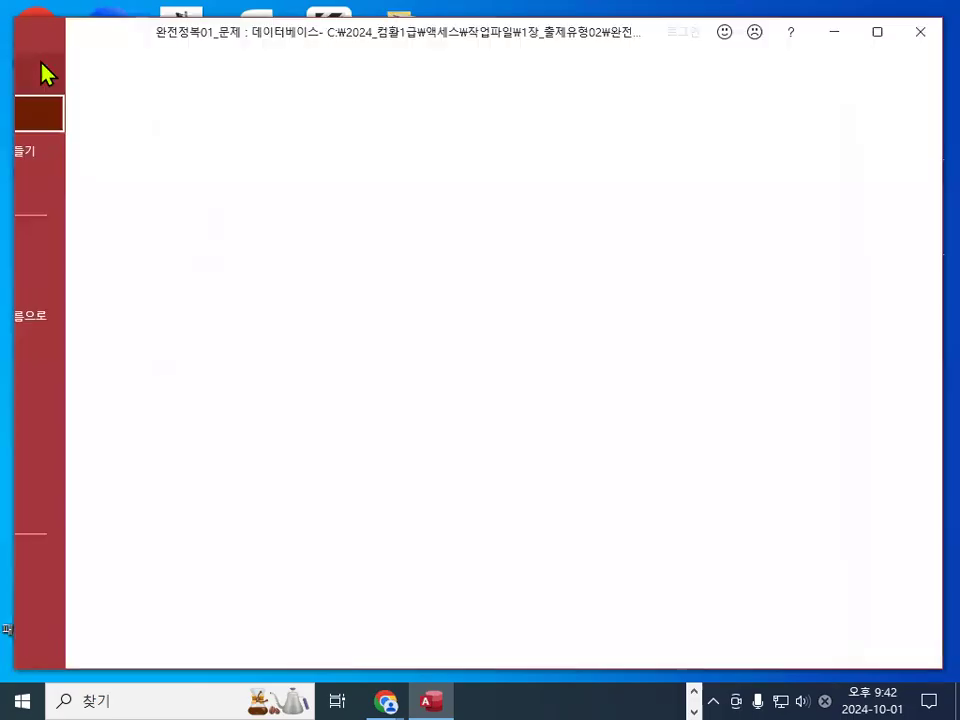
{"action": "left_click", "coordinate": [68, 412]}
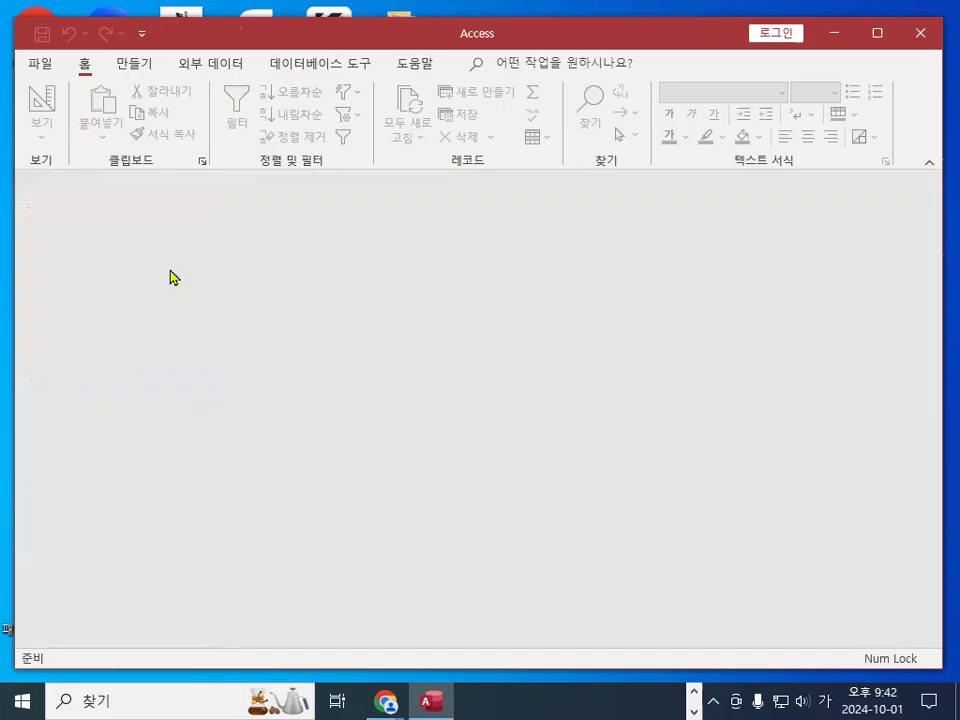
{"action": "left_click", "coordinate": [41, 65]}
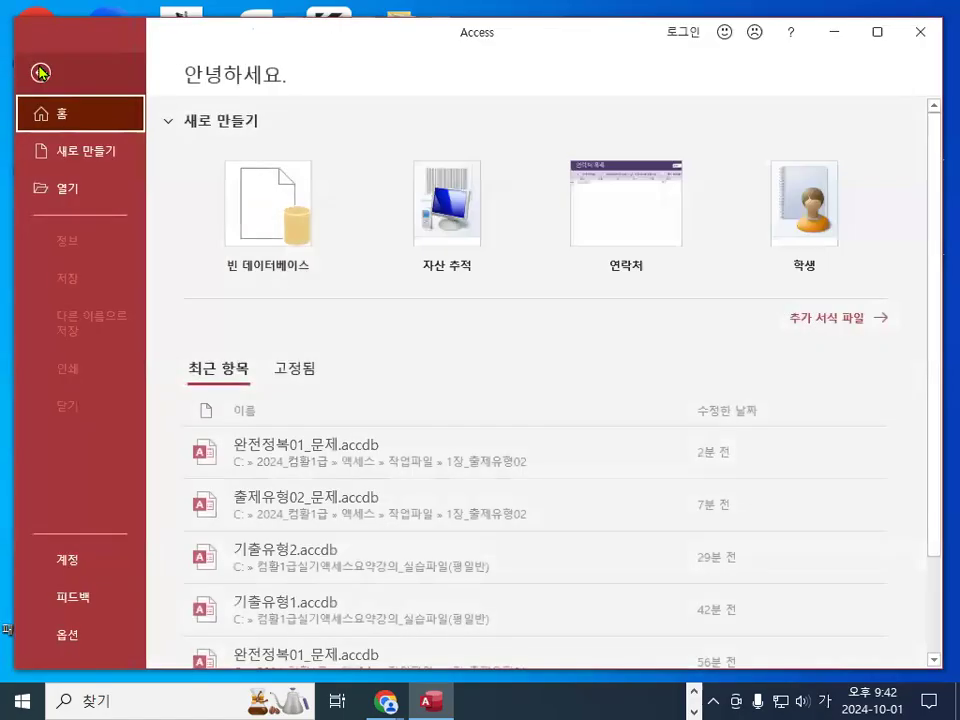
{"action": "left_click", "coordinate": [63, 199]}
{"action": "left_click", "coordinate": [273, 340]}
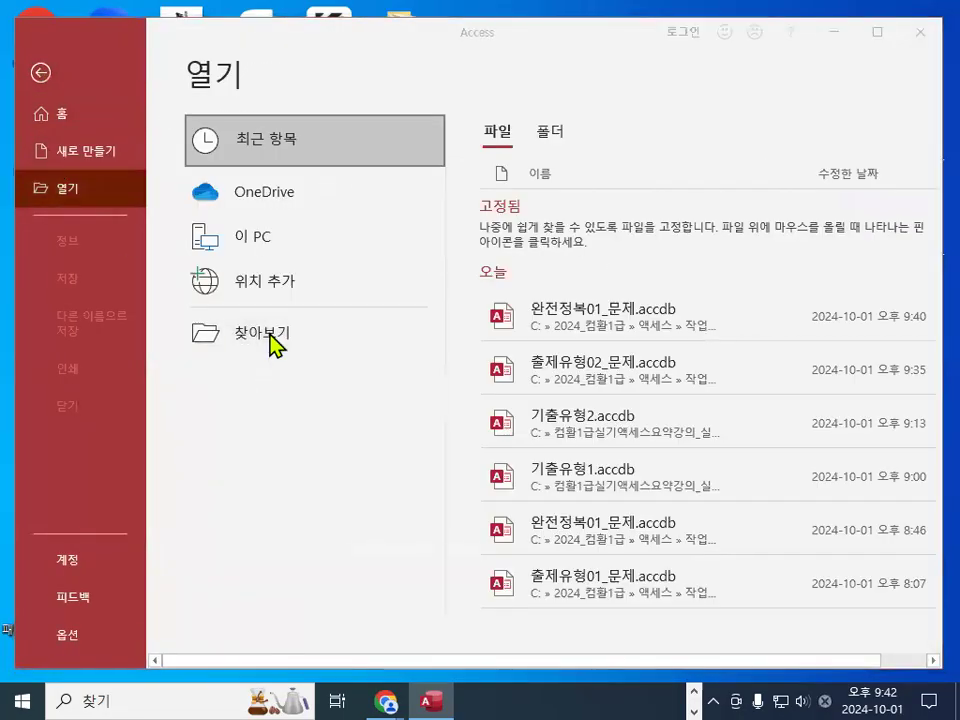
{"action": "left_click", "coordinate": [139, 337]}
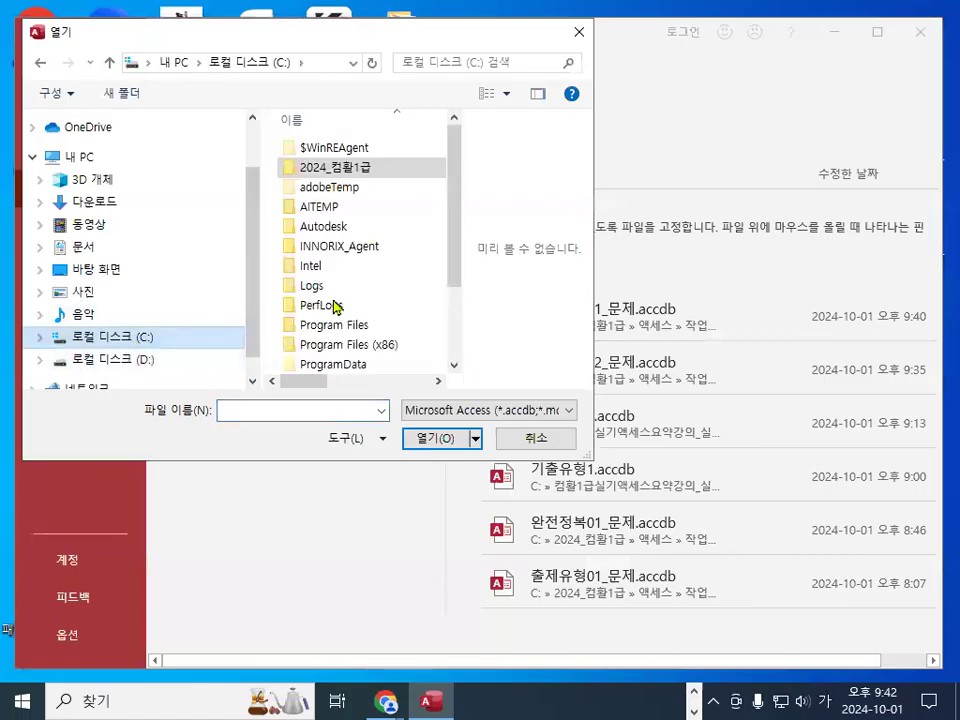
{"action": "left_click_drag", "start_coordinate": [448, 204], "coordinate": [448, 306]}
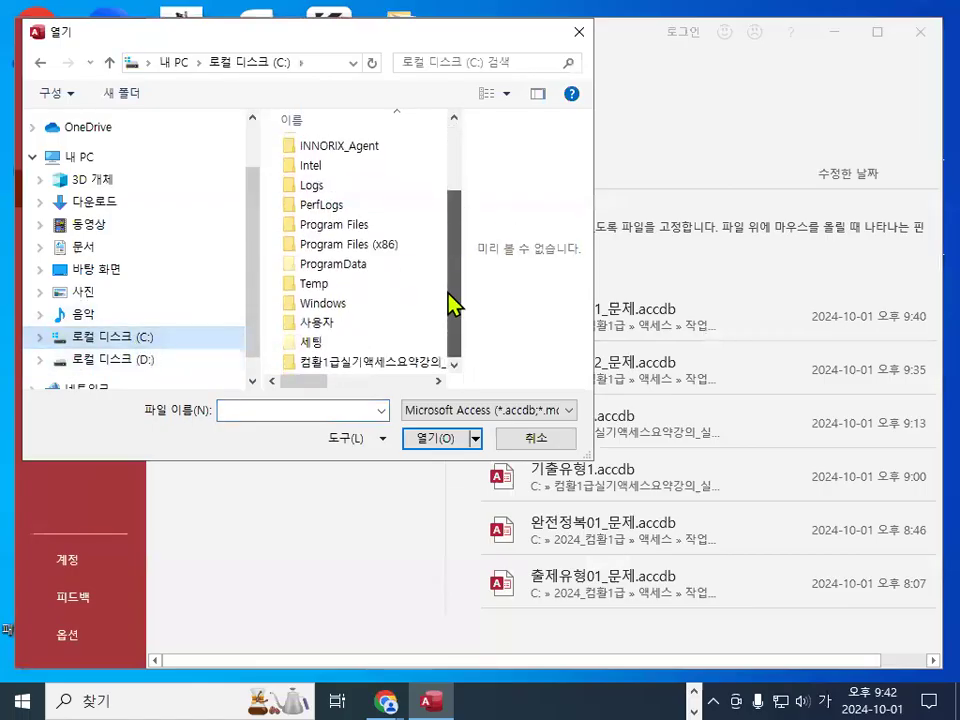
{"action": "double_click", "coordinate": [408, 362]}
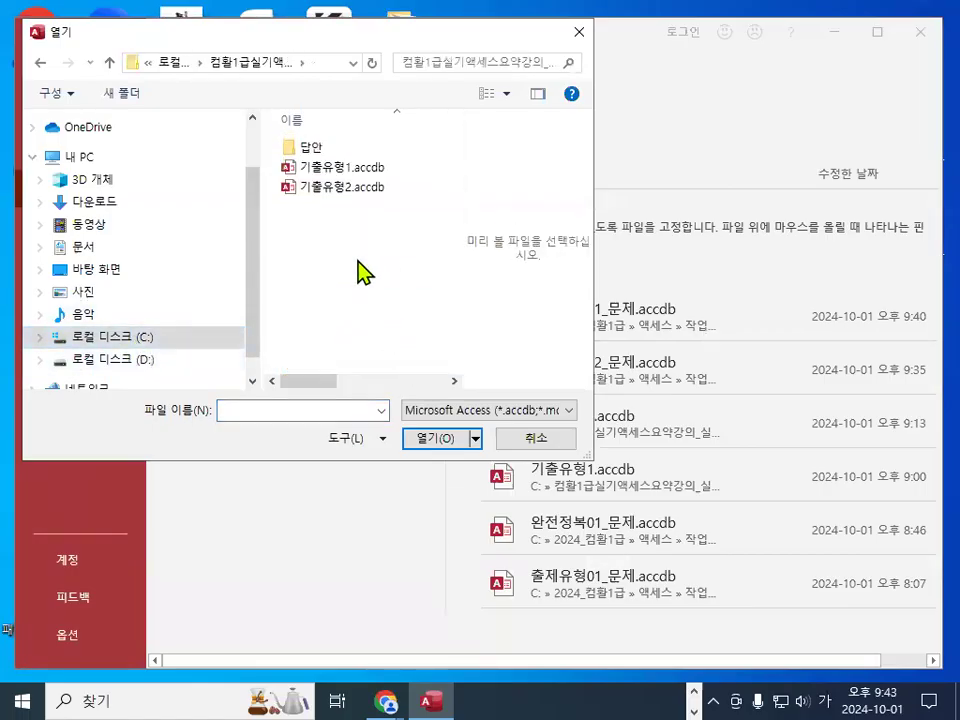
{"action": "double_click", "coordinate": [330, 172]}
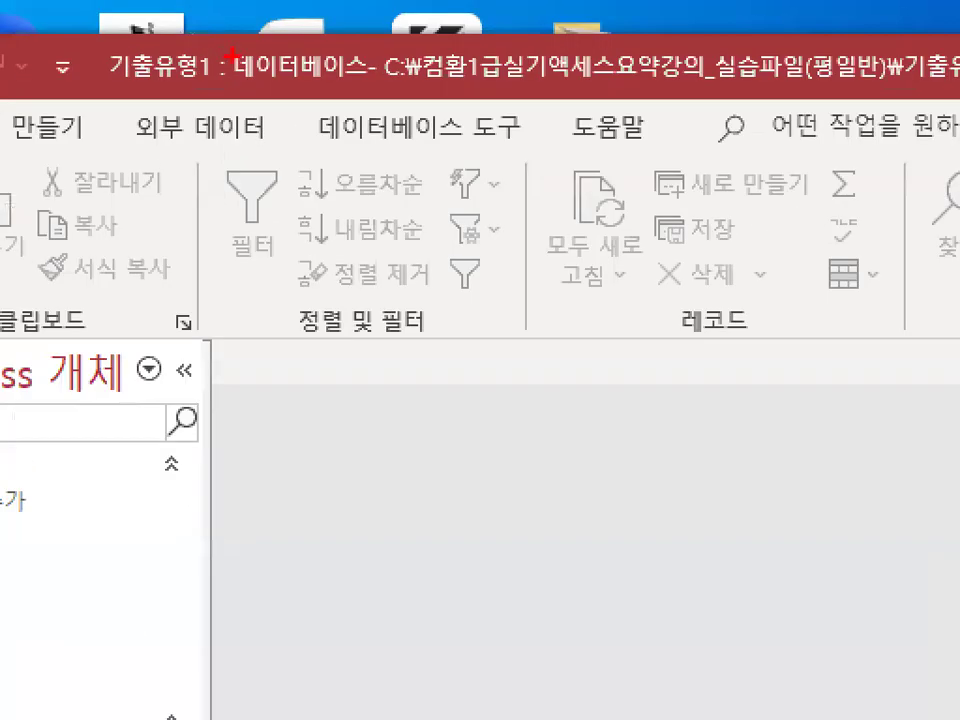
Mark the 기출유형1 file name and the 관계 command in red, clear the markings, and open the relationships window
{"action": "mouse_move", "coordinate": [232, 52]}
{"action": "left_mouse_down"}
{"action": "mouse_move", "coordinate": [104, 76]}
{"action": "mouse_move", "coordinate": [210, 62]}
{"action": "left_mouse_up"}
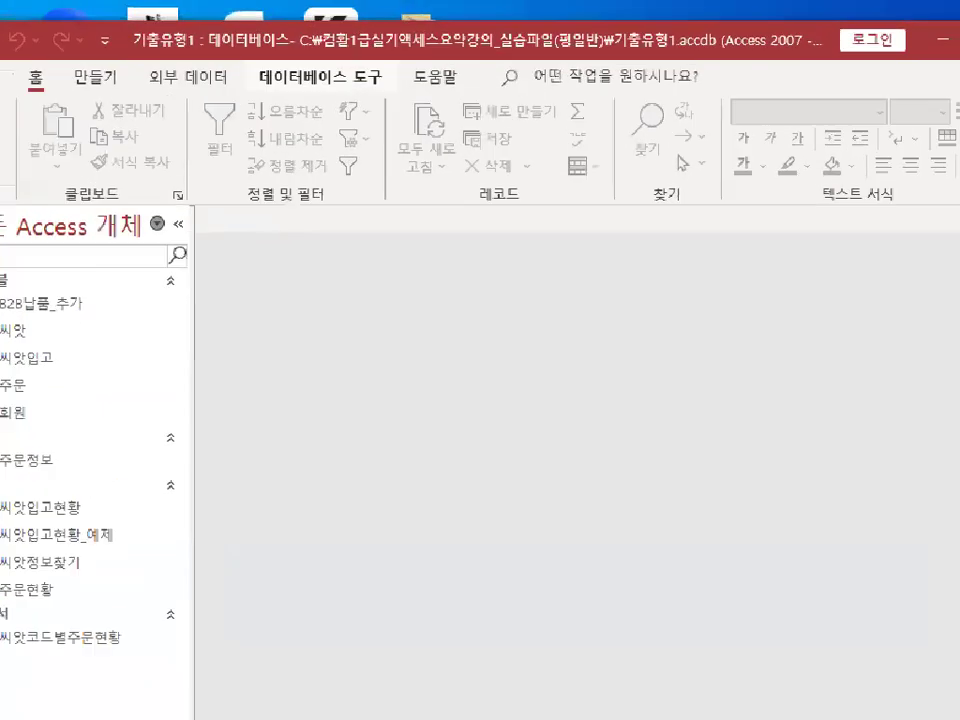
{"action": "mouse_move", "coordinate": [256, 93]}
{"action": "left_mouse_down"}
{"action": "mouse_move", "coordinate": [405, 89]}
{"action": "mouse_move", "coordinate": [393, 74]}
{"action": "left_mouse_up"}
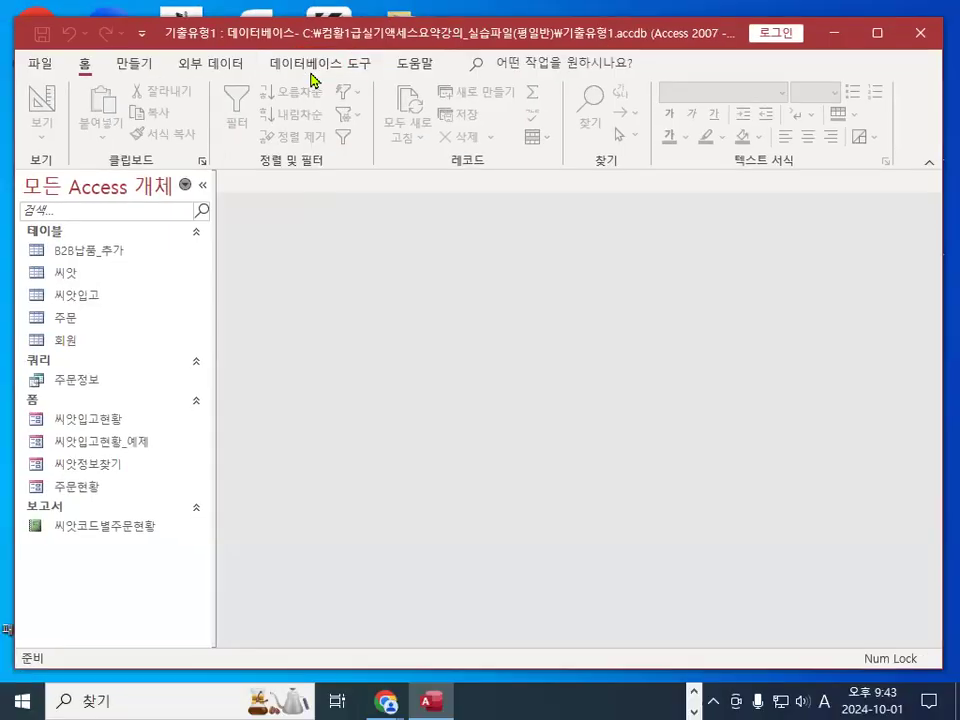
{"action": "left_click", "coordinate": [314, 66]}
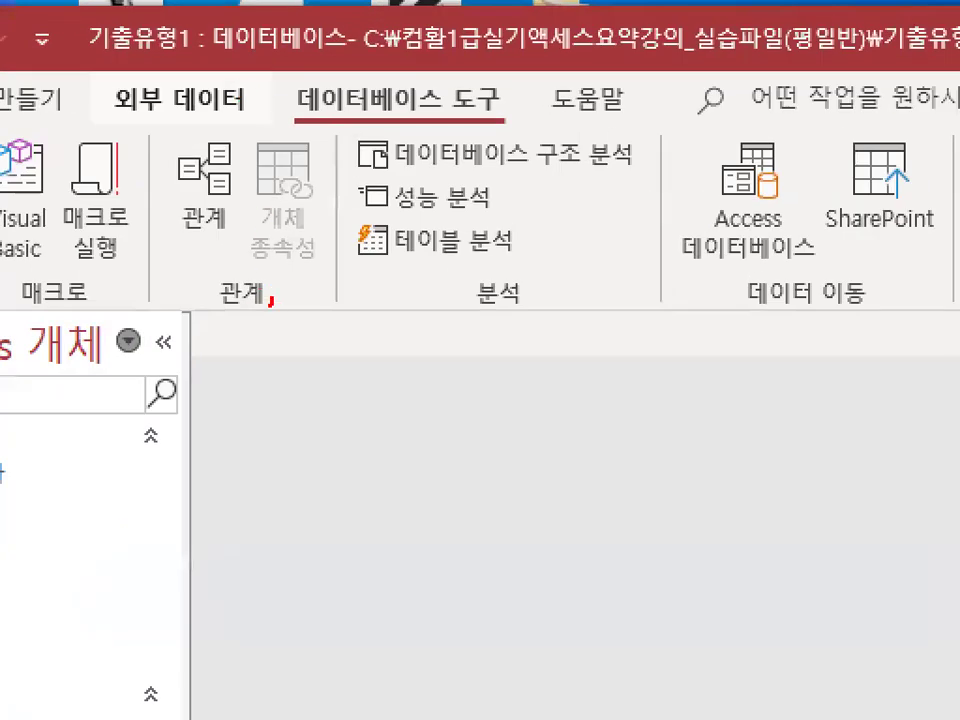
{"action": "left_click_drag", "start_coordinate": [270, 296], "coordinate": [266, 292]}
{"action": "mouse_move", "coordinate": [251, 190]}
{"action": "left_mouse_down"}
{"action": "mouse_move", "coordinate": [248, 162]}
{"action": "mouse_move", "coordinate": [231, 163]}
{"action": "left_mouse_up"}
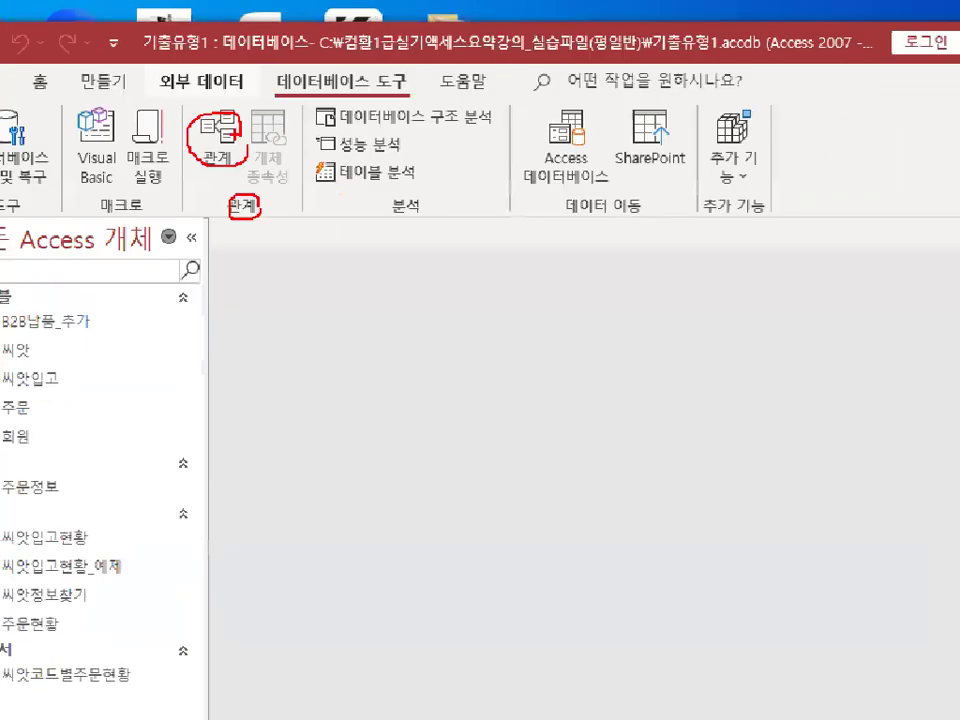
{"action": "left_click", "coordinate": [217, 135]}
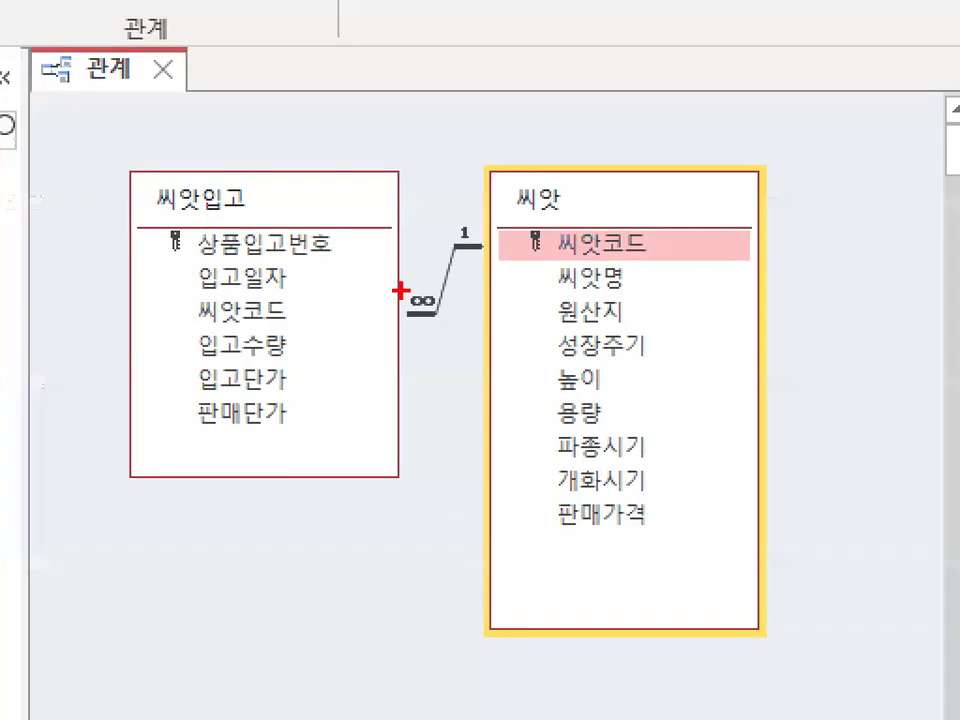
Circle the relationship between 씨앗입고 and 씨앗 in red, clear the marking, and permanently delete that relationship
{"action": "mouse_move", "coordinate": [572, 297]}
{"action": "left_mouse_down"}
{"action": "mouse_move", "coordinate": [331, 366]}
{"action": "mouse_move", "coordinate": [555, 364]}
{"action": "left_mouse_up"}
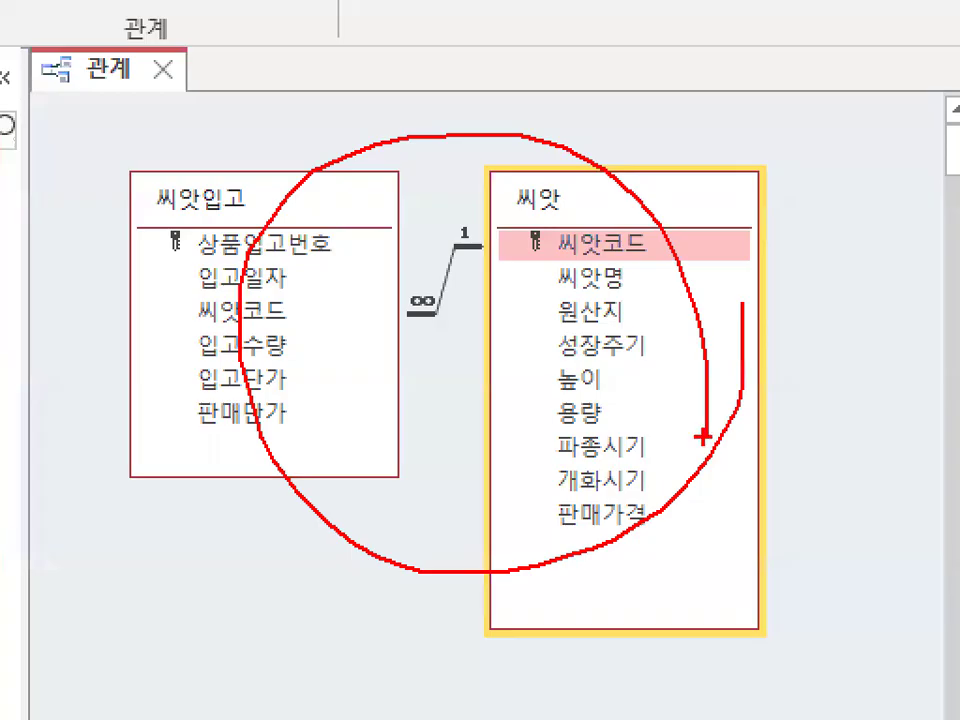
{"action": "key", "text": "Escape"}
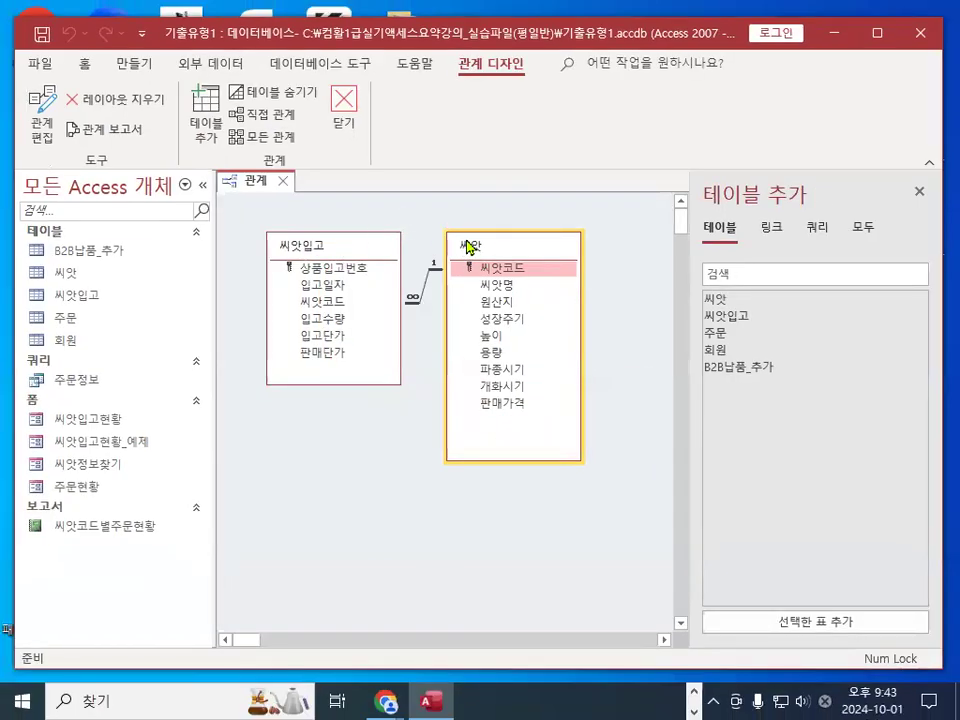
{"action": "left_click", "coordinate": [919, 191]}
{"action": "left_click_drag", "start_coordinate": [536, 249], "coordinate": [613, 239]}
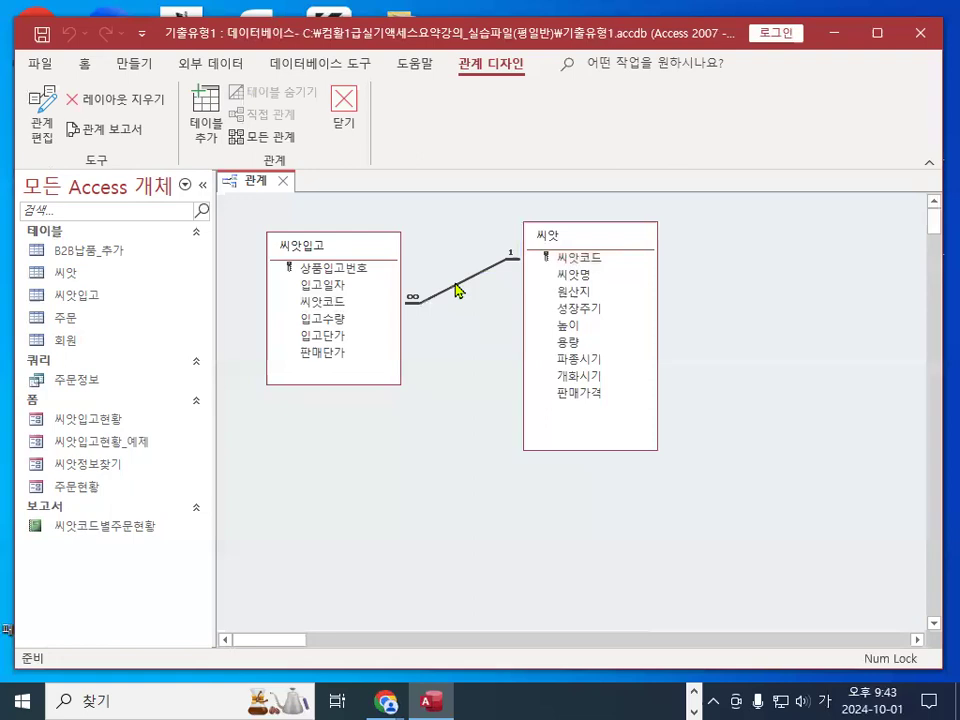
{"action": "left_click", "coordinate": [454, 296]}
{"action": "key", "text": "Delete"}
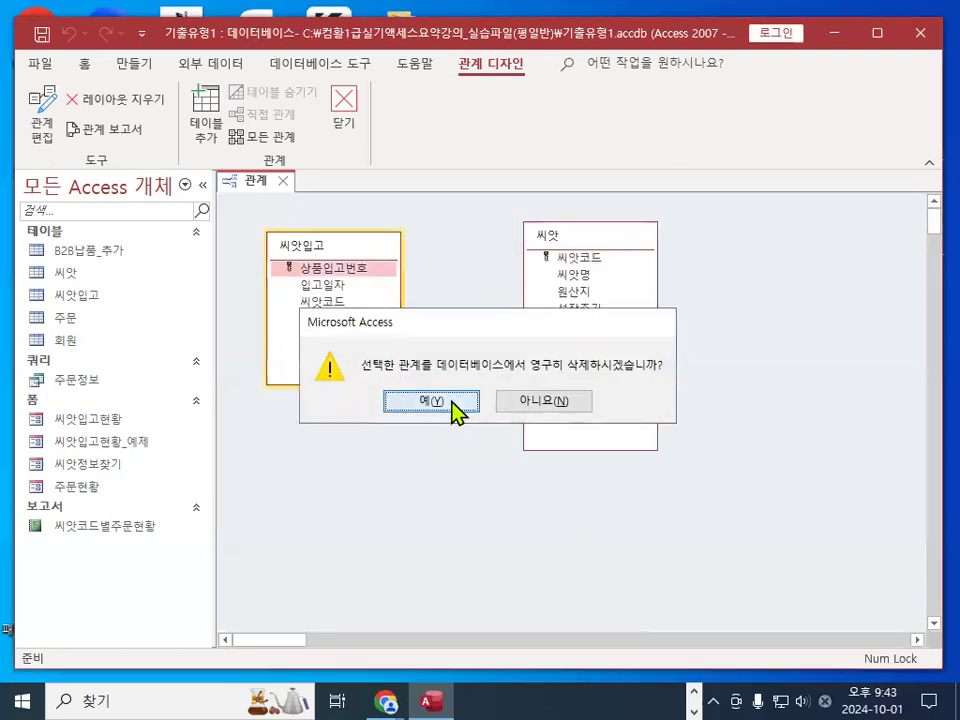
{"action": "left_click", "coordinate": [452, 402]}
Arrange the 씨앗입고 and 씨앗 tables side by side along the top of the diagram, with 씨앗입고 first
{"action": "left_click_drag", "start_coordinate": [596, 242], "coordinate": [538, 238]}
{"action": "left_click", "coordinate": [366, 262]}
{"action": "left_click_drag", "start_coordinate": [364, 257], "coordinate": [350, 239]}
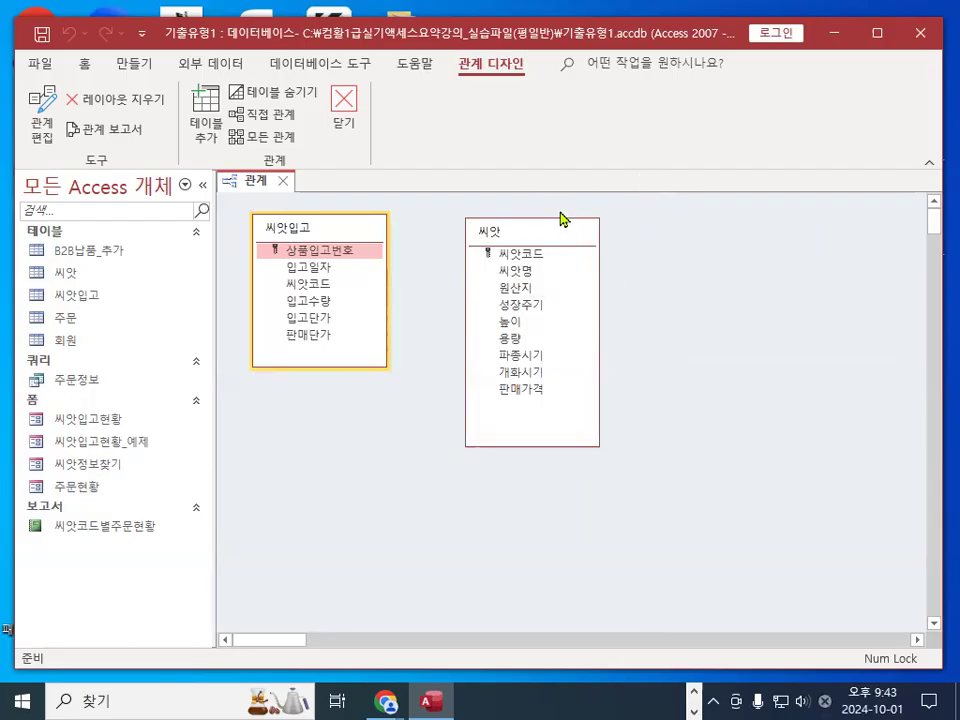
{"action": "left_click", "coordinate": [515, 250]}
{"action": "left_click_drag", "start_coordinate": [515, 237], "coordinate": [510, 232]}
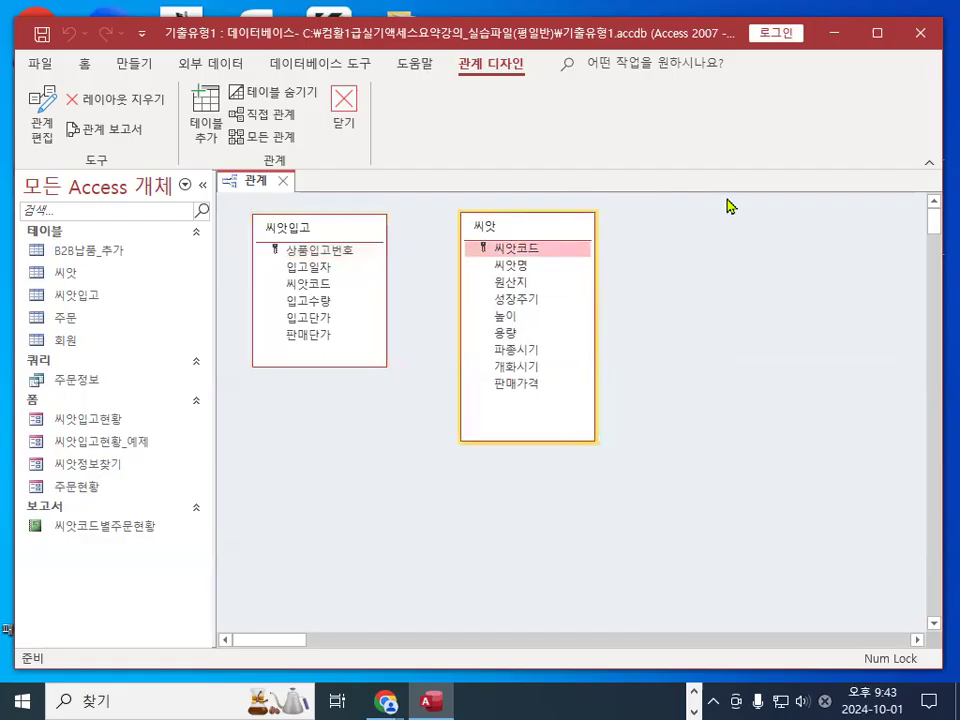
Circle the 씨앗 and 씨앗입고 table names and the 테이블 추가 command in red, and tick the empty area beside 씨앗
{"action": "key", "text": "ctrl+2"}
{"action": "mouse_move", "coordinate": [495, 250]}
{"action": "left_mouse_down"}
{"action": "mouse_move", "coordinate": [465, 222]}
{"action": "mouse_move", "coordinate": [500, 228]}
{"action": "left_mouse_up"}
{"action": "mouse_move", "coordinate": [310, 210]}
{"action": "left_mouse_down"}
{"action": "mouse_move", "coordinate": [253, 240]}
{"action": "mouse_move", "coordinate": [318, 222]}
{"action": "left_mouse_up"}
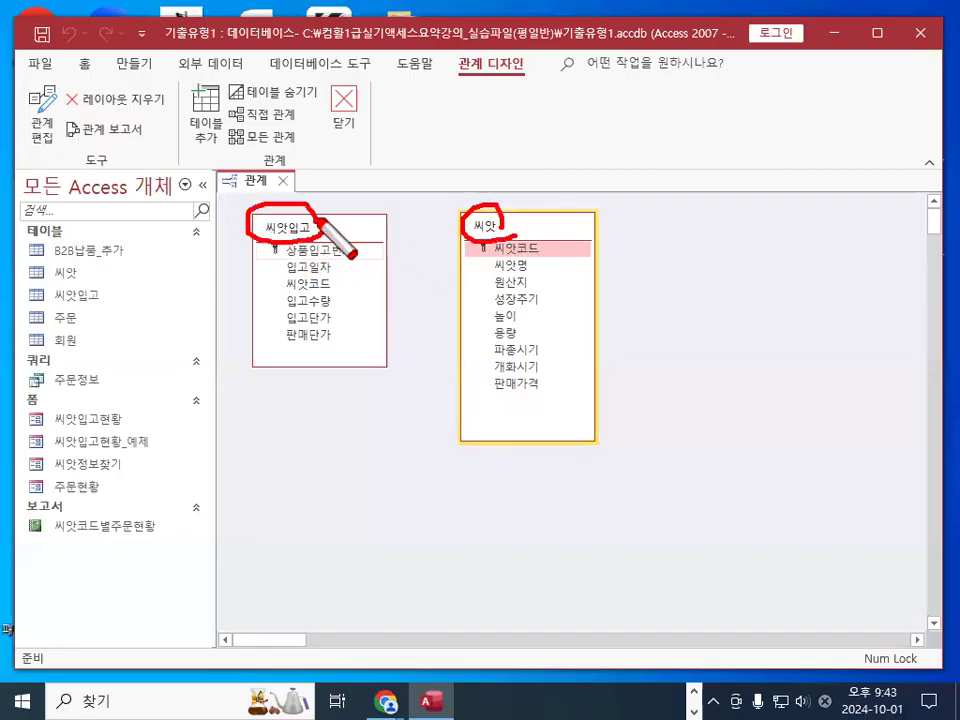
{"action": "mouse_move", "coordinate": [660, 240]}
{"action": "left_mouse_down"}
{"action": "mouse_move", "coordinate": [705, 228]}
{"action": "mouse_move", "coordinate": [745, 182]}
{"action": "left_mouse_up"}
{"action": "mouse_move", "coordinate": [215, 95]}
{"action": "left_mouse_down"}
{"action": "mouse_move", "coordinate": [185, 105]}
{"action": "mouse_move", "coordinate": [200, 80]}
{"action": "mouse_move", "coordinate": [232, 135]}
{"action": "left_mouse_up"}
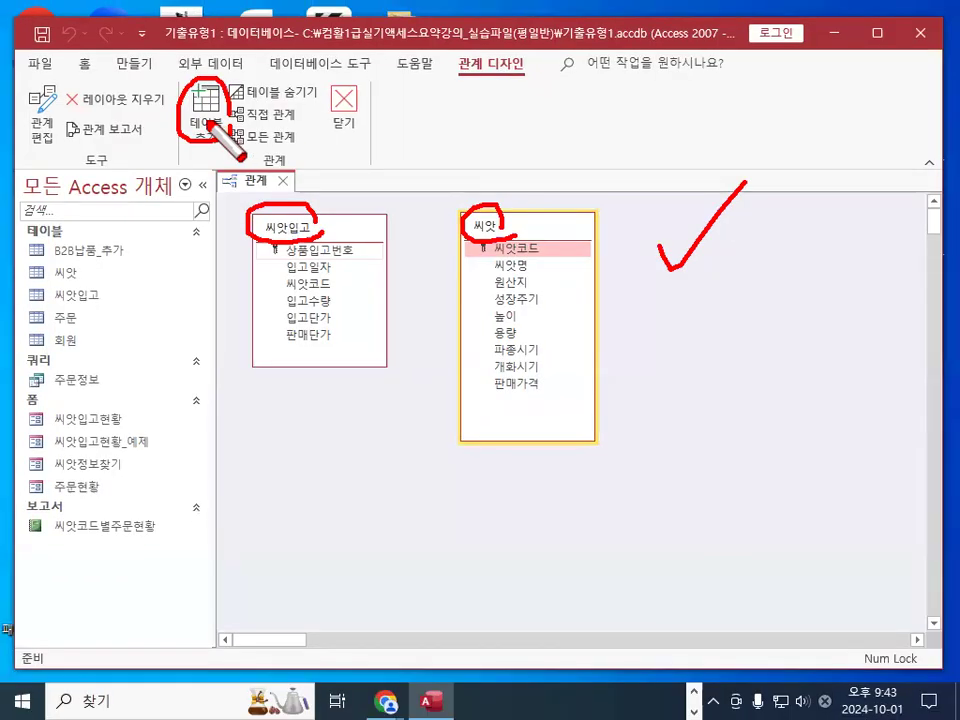
Add the 주문 table to the relationships diagram and place it to the right of the 씨앗 table
{"action": "left_click", "coordinate": [195, 96]}
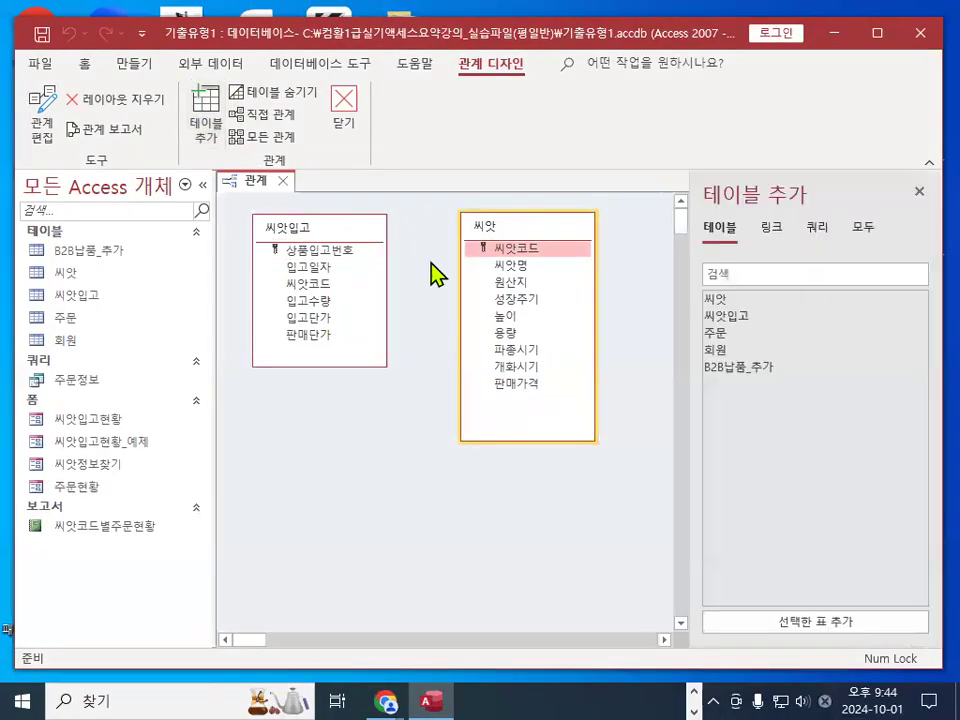
{"action": "double_click", "coordinate": [722, 335]}
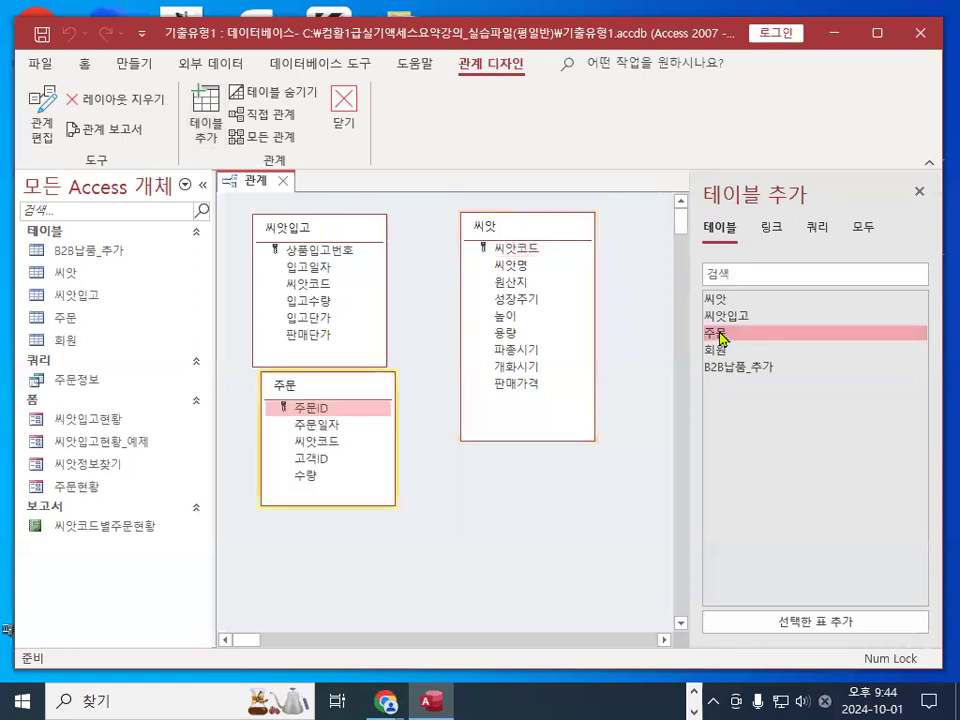
{"action": "left_click", "coordinate": [919, 192]}
{"action": "left_click_drag", "start_coordinate": [352, 392], "coordinate": [794, 298]}
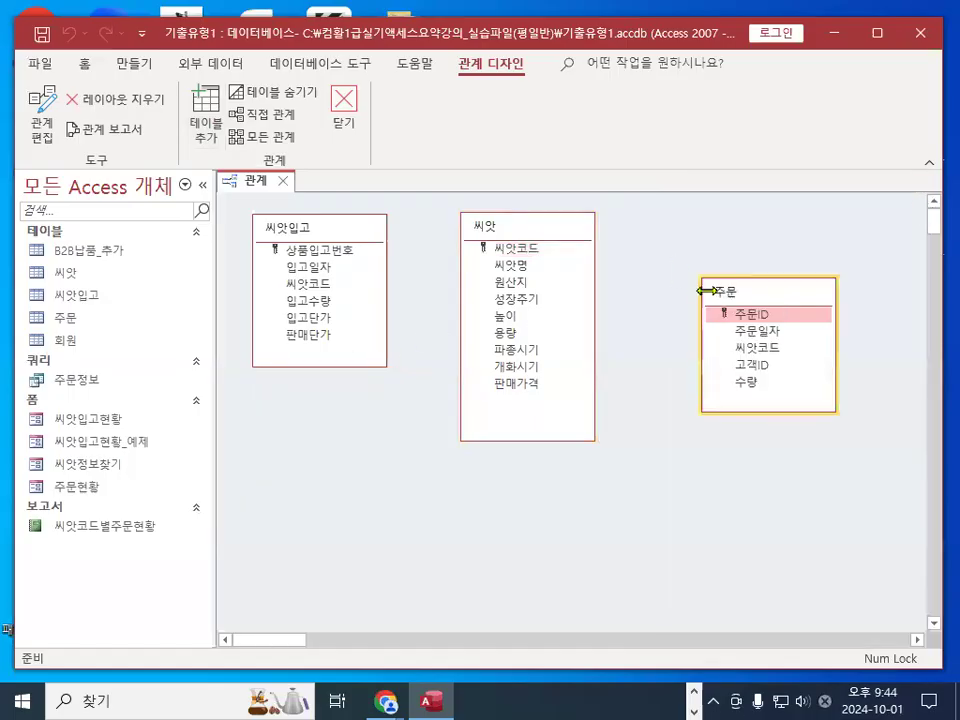
Rearrange the tables with 씨앗 on the left, 씨앗입고 in the middle and 주문 on the right
{"action": "left_click", "coordinate": [320, 238]}
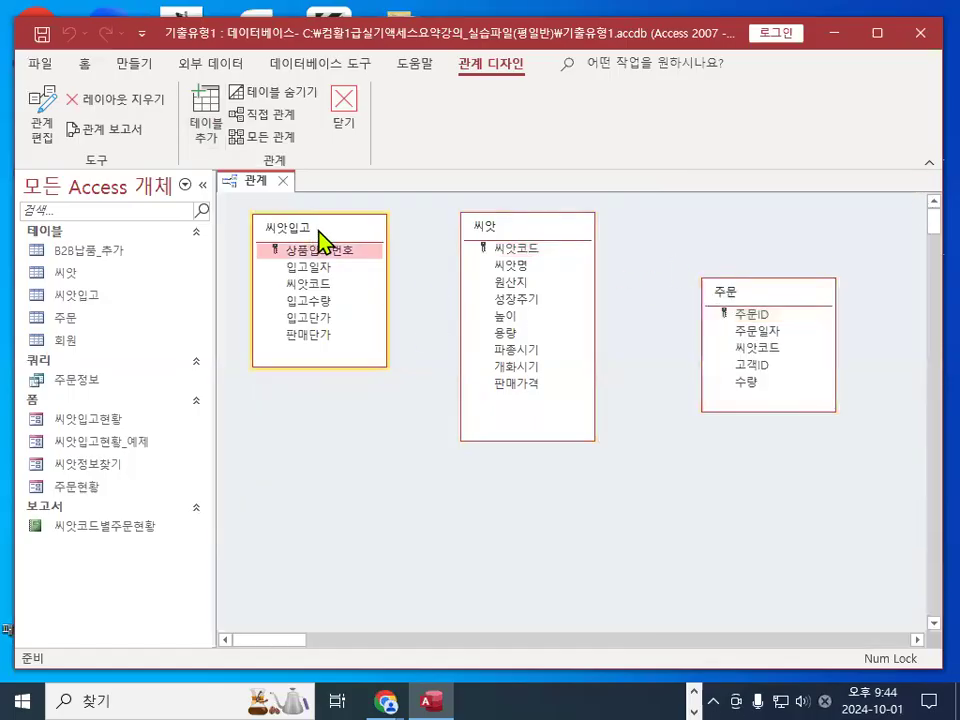
{"action": "left_click_drag", "start_coordinate": [320, 238], "coordinate": [543, 476]}
{"action": "left_click_drag", "start_coordinate": [527, 224], "coordinate": [334, 254]}
{"action": "left_click", "coordinate": [510, 466]}
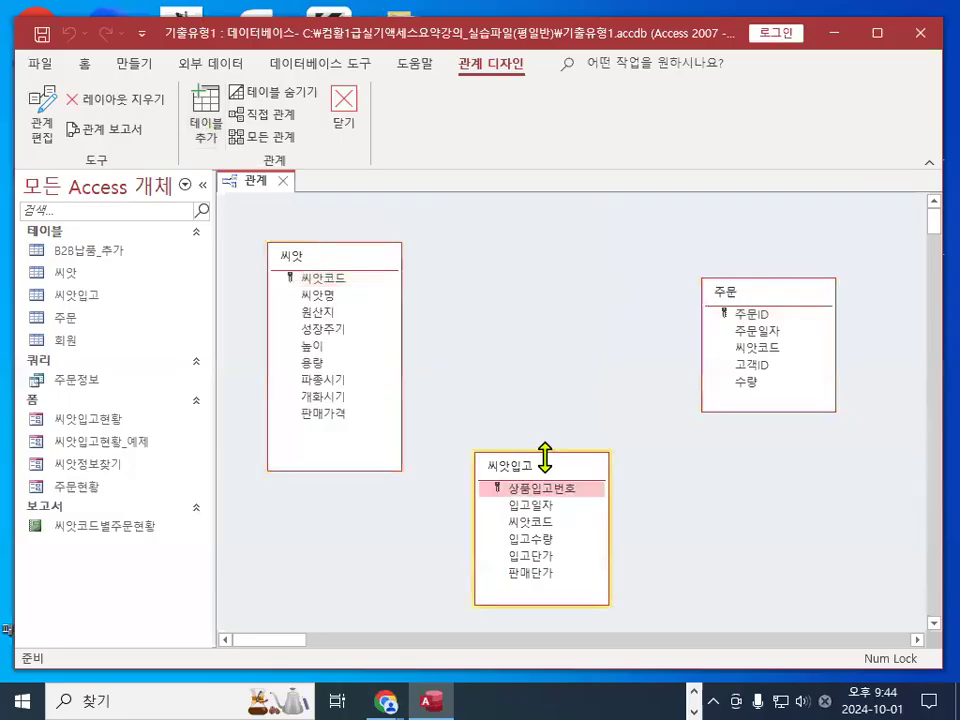
{"action": "left_click_drag", "start_coordinate": [544, 460], "coordinate": [535, 229]}
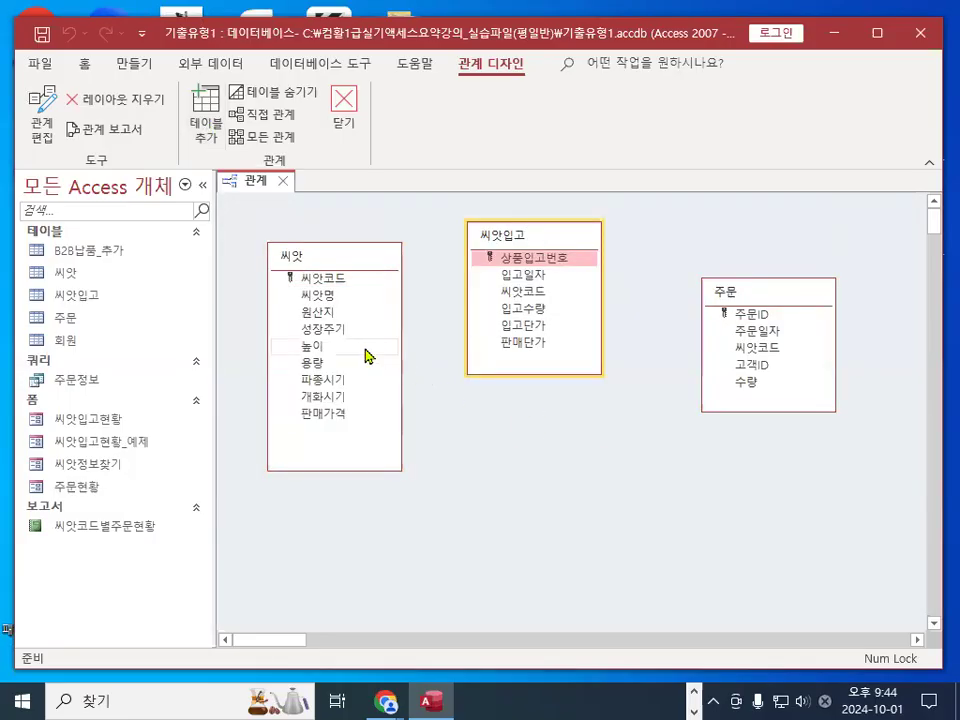
{"action": "left_click", "coordinate": [330, 278]}
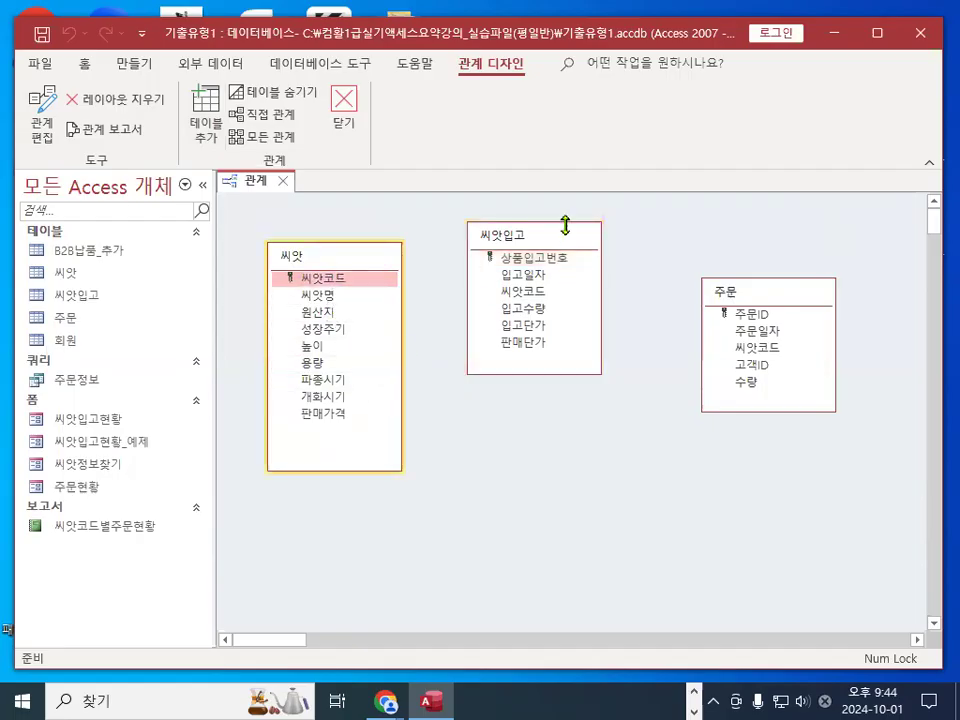
{"action": "left_click_drag", "start_coordinate": [745, 300], "coordinate": [742, 288]}
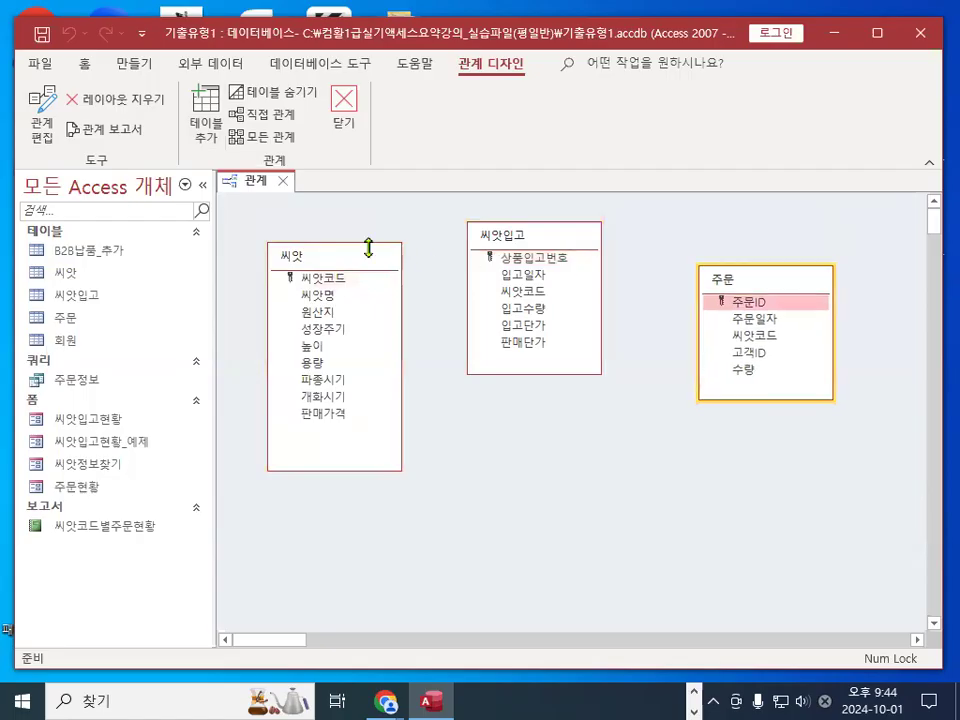
Link 씨앗코드 in the 씨앗 table to 씨앗코드 in 씨앗입고 and move the relationship settings clear of the field lists
{"action": "left_click", "coordinate": [325, 286]}
{"action": "left_click_drag", "start_coordinate": [325, 288], "coordinate": [485, 243]}
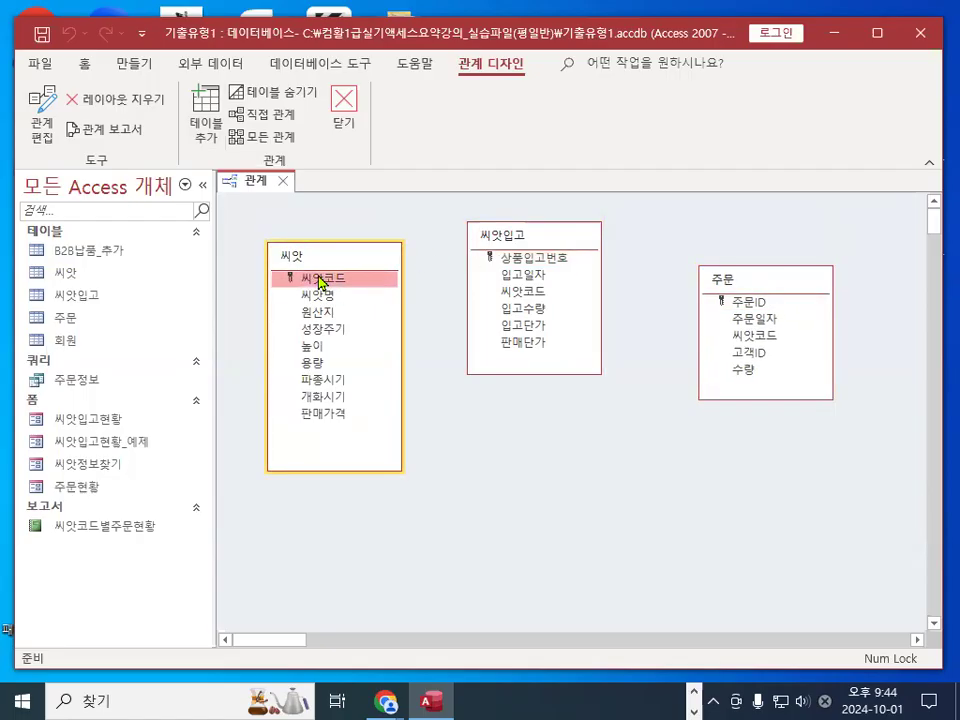
{"action": "left_click_drag", "start_coordinate": [344, 283], "coordinate": [522, 295]}
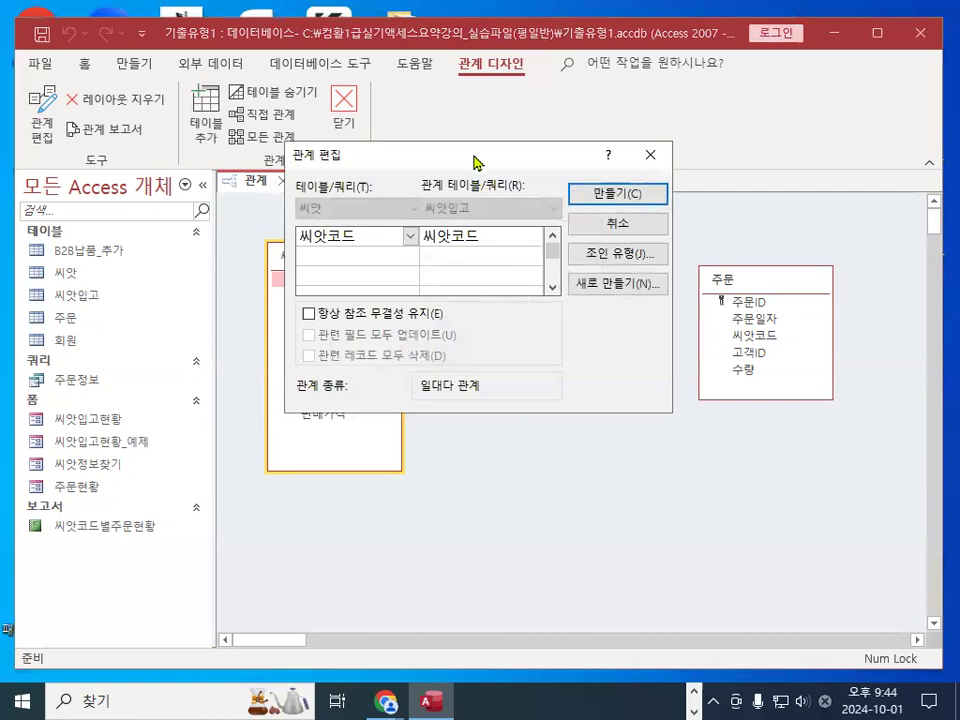
{"action": "left_click_drag", "start_coordinate": [475, 162], "coordinate": [619, 346]}
{"action": "mouse_move", "coordinate": [656, 399]}
{"action": "left_mouse_down"}
{"action": "mouse_move", "coordinate": [645, 423]}
{"action": "mouse_move", "coordinate": [612, 352]}
{"action": "left_mouse_up"}
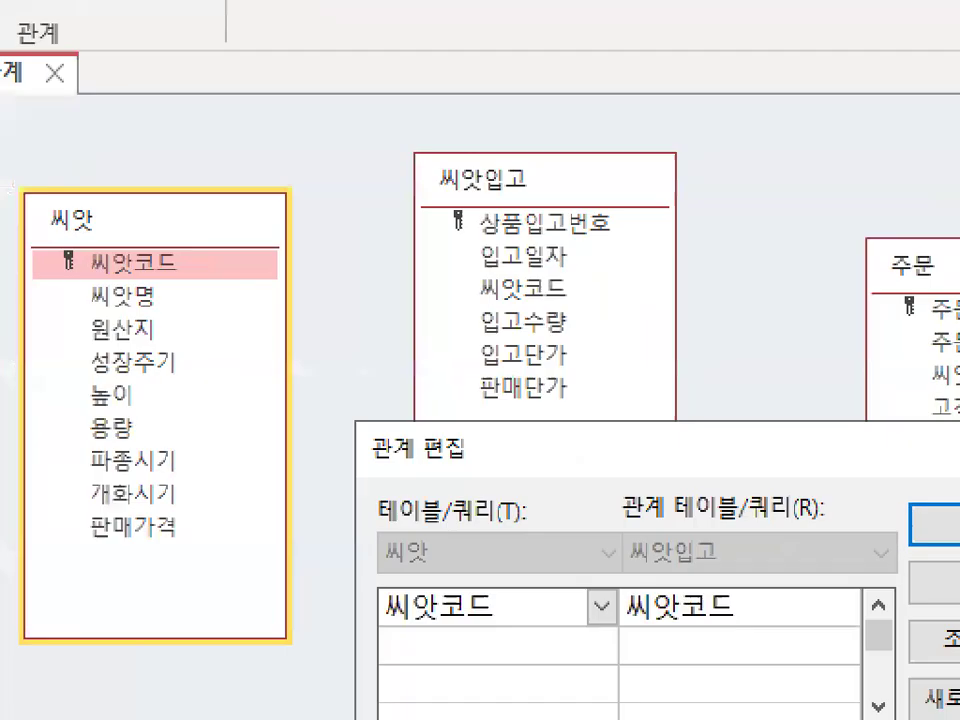
Circle the 씨앗코드 field of the 씨앗입고 table and the blank key position beside it, and tick the field in red
{"action": "mouse_move", "coordinate": [574, 285]}
{"action": "left_mouse_down"}
{"action": "mouse_move", "coordinate": [466, 283]}
{"action": "mouse_move", "coordinate": [555, 266]}
{"action": "left_mouse_up"}
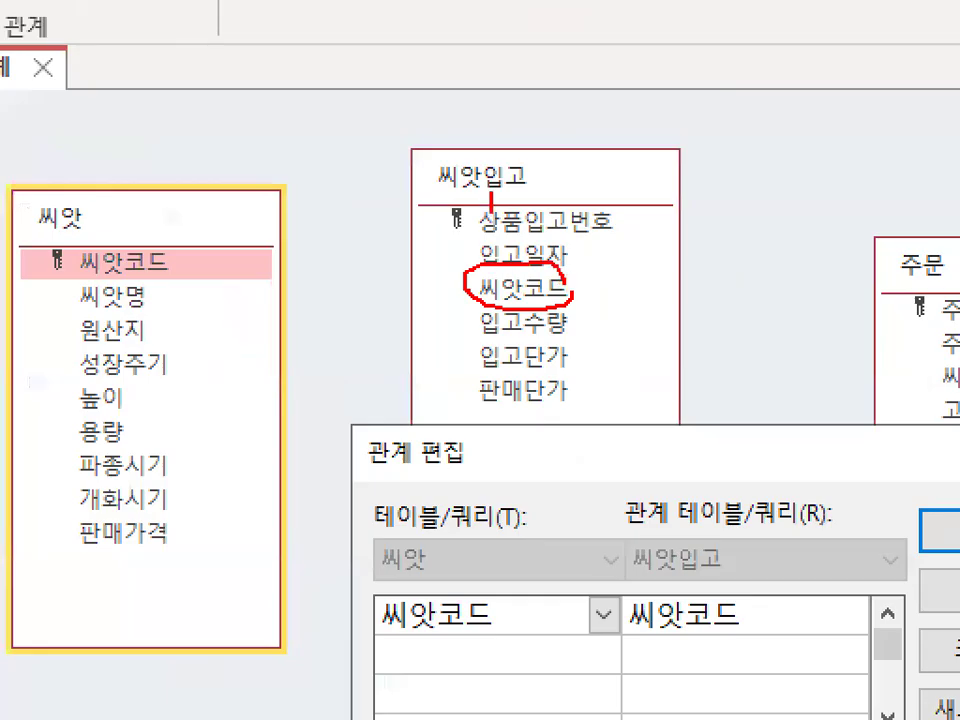
{"action": "left_click_drag", "start_coordinate": [491, 200], "coordinate": [578, 107]}
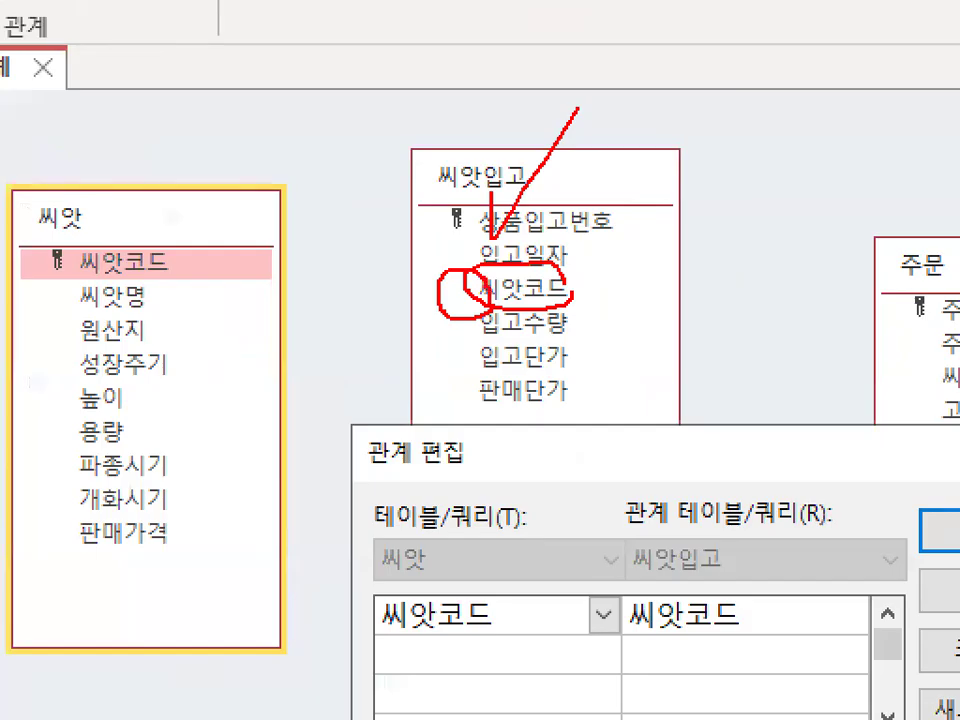
{"action": "key", "text": "Escape"}
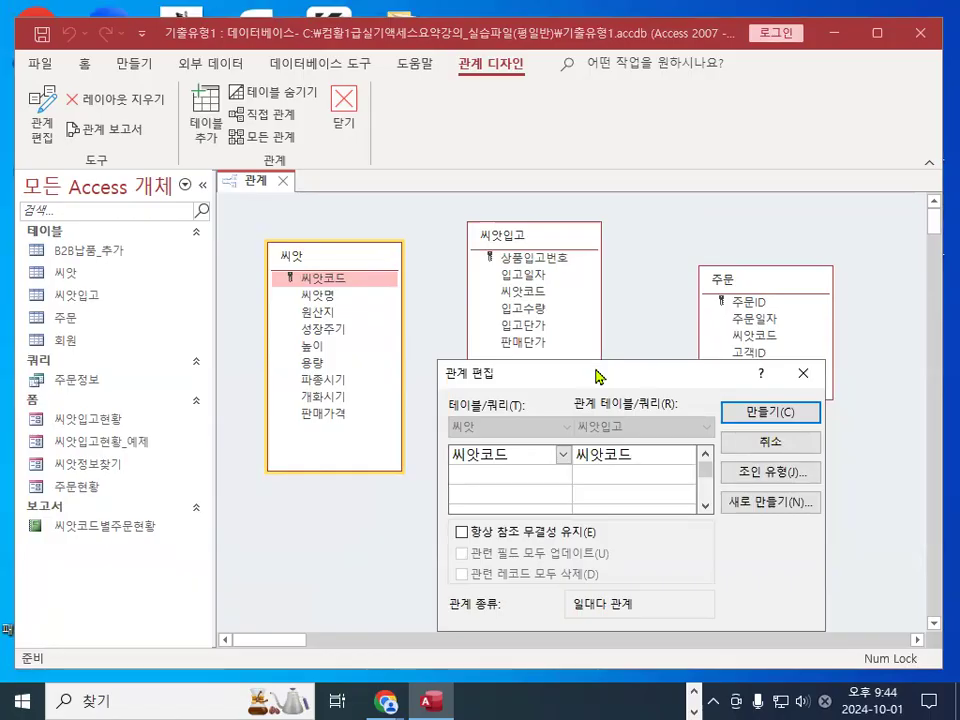
Enable 항상 참조 무결성 유지 and 관련 필드 모두 업데이트 for the relationship, and mark the integrity and 관련 레코드 모두 삭제 options in red
{"action": "left_click_drag", "start_coordinate": [470, 373], "coordinate": [450, 223]}
{"action": "left_click", "coordinate": [442, 386]}
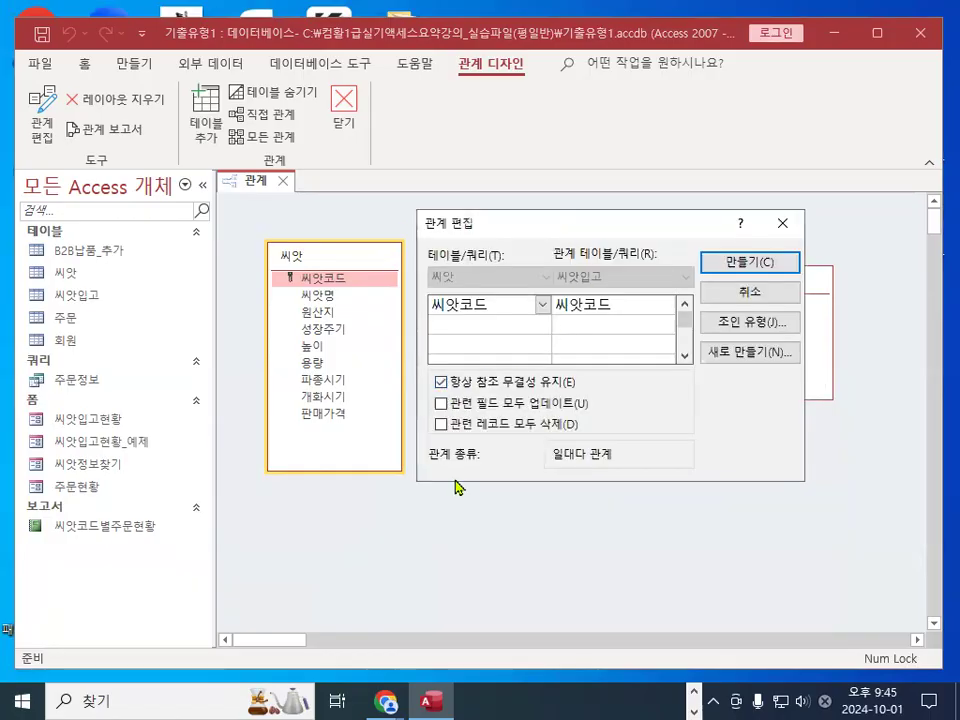
{"action": "key", "text": "ctrl+1"}
{"action": "left_click_drag", "start_coordinate": [437, 388], "coordinate": [577, 388]}
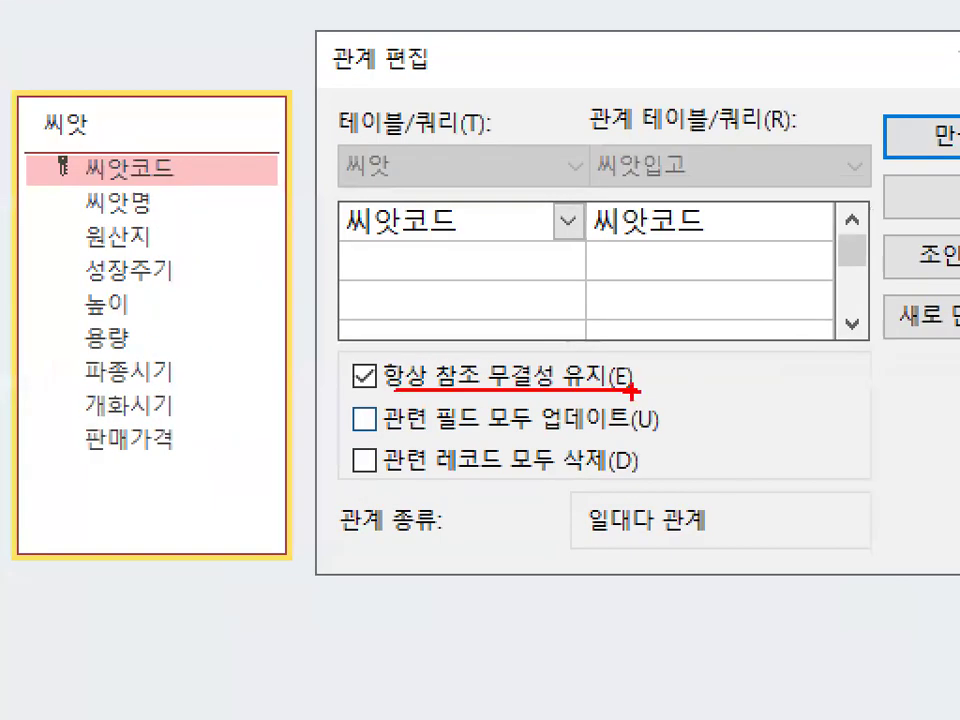
{"action": "key", "text": "Escape"}
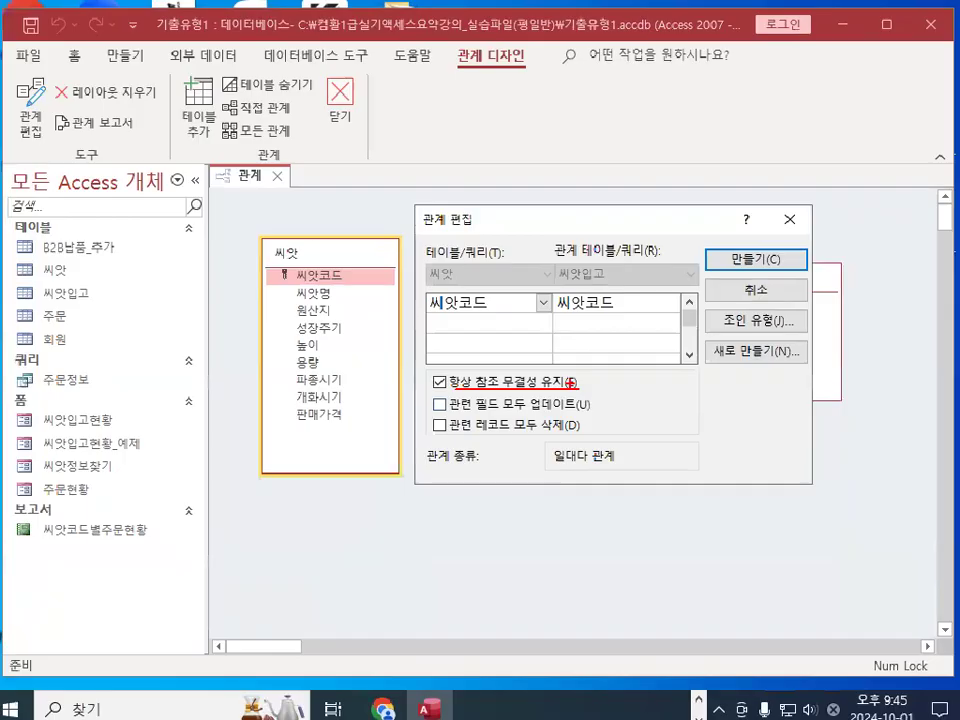
{"action": "left_click", "coordinate": [441, 405]}
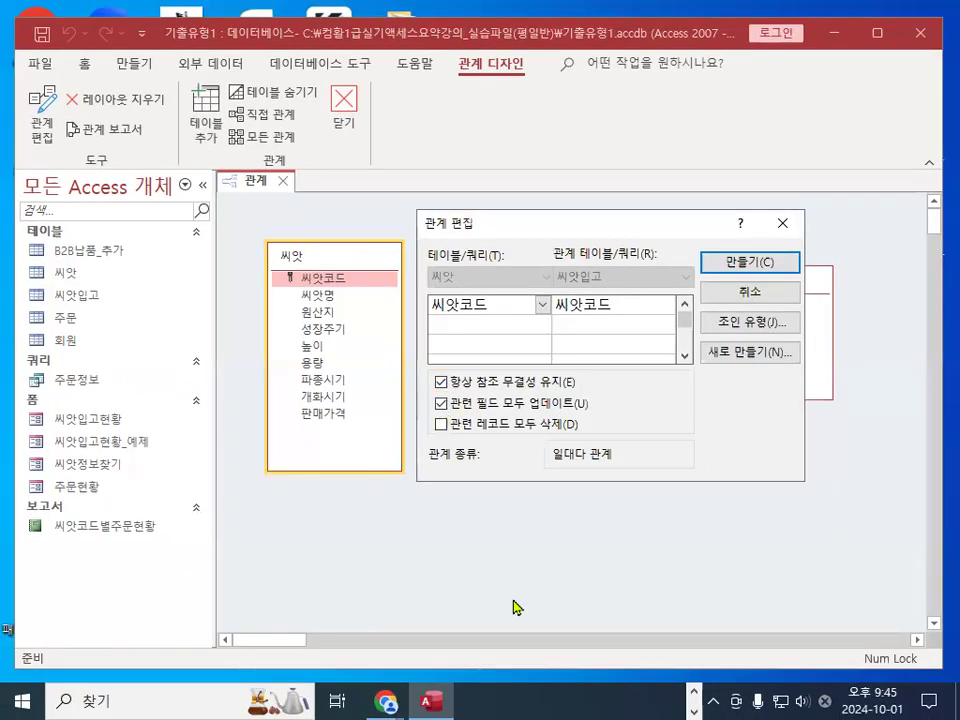
{"action": "key", "text": "ctrl+1"}
{"action": "left_click_drag", "start_coordinate": [451, 446], "coordinate": [446, 416]}
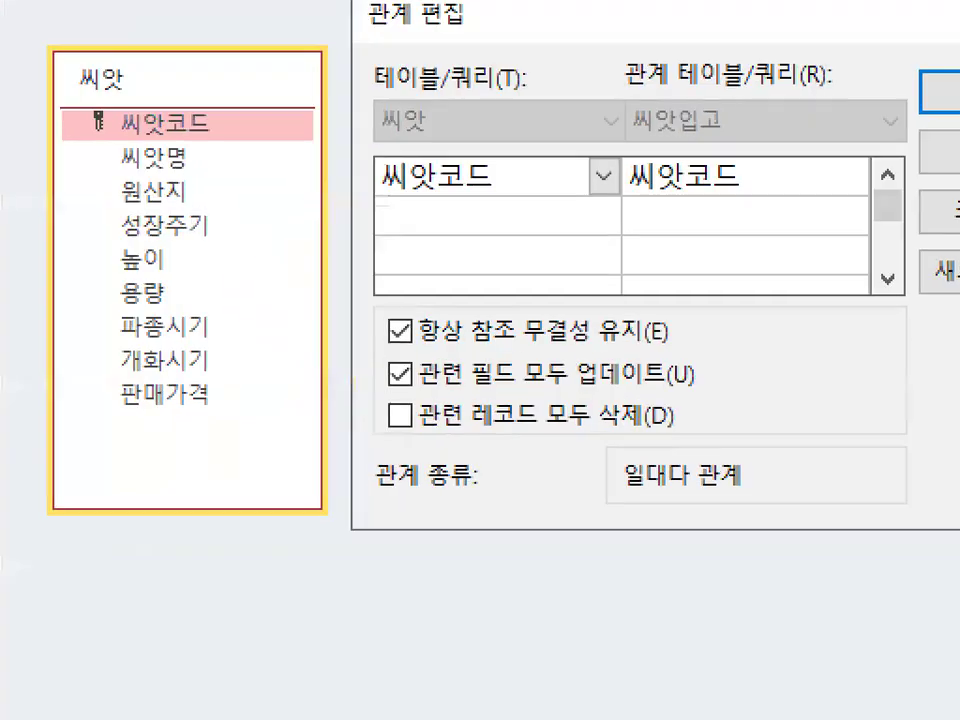
{"action": "key", "text": "Escape"}
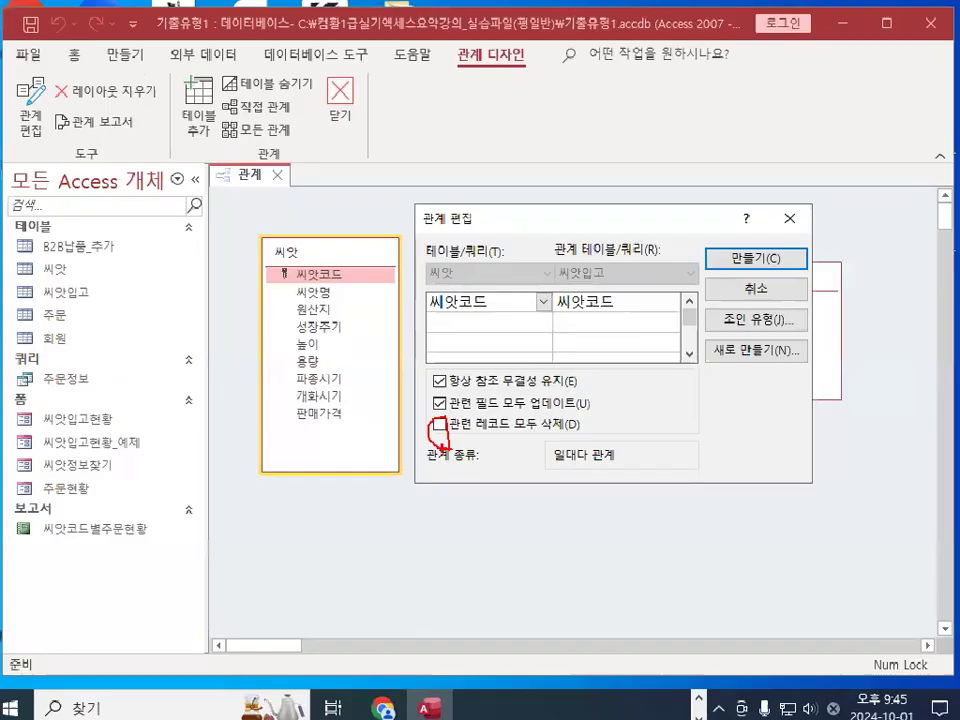
Circle the 일대다 관계 type in red and create the relationship between 씨앗 and 씨앗입고
{"action": "key", "text": "ctrl+1"}
{"action": "left_click_drag", "start_coordinate": [760, 480], "coordinate": [764, 482]}
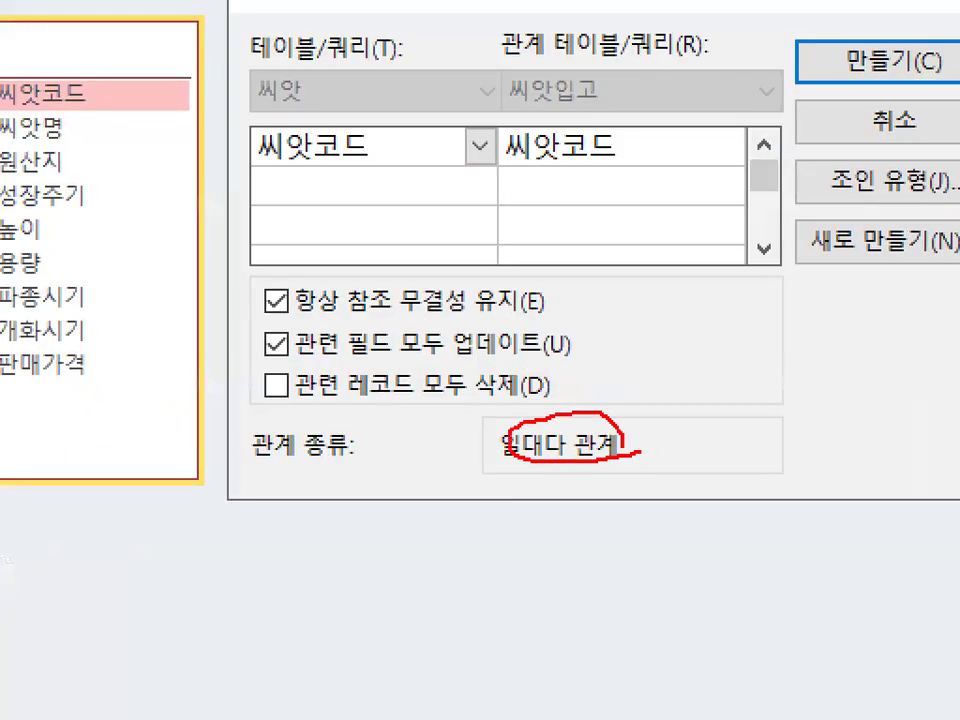
{"action": "key", "text": "Escape"}
{"action": "left_click", "coordinate": [893, 62]}
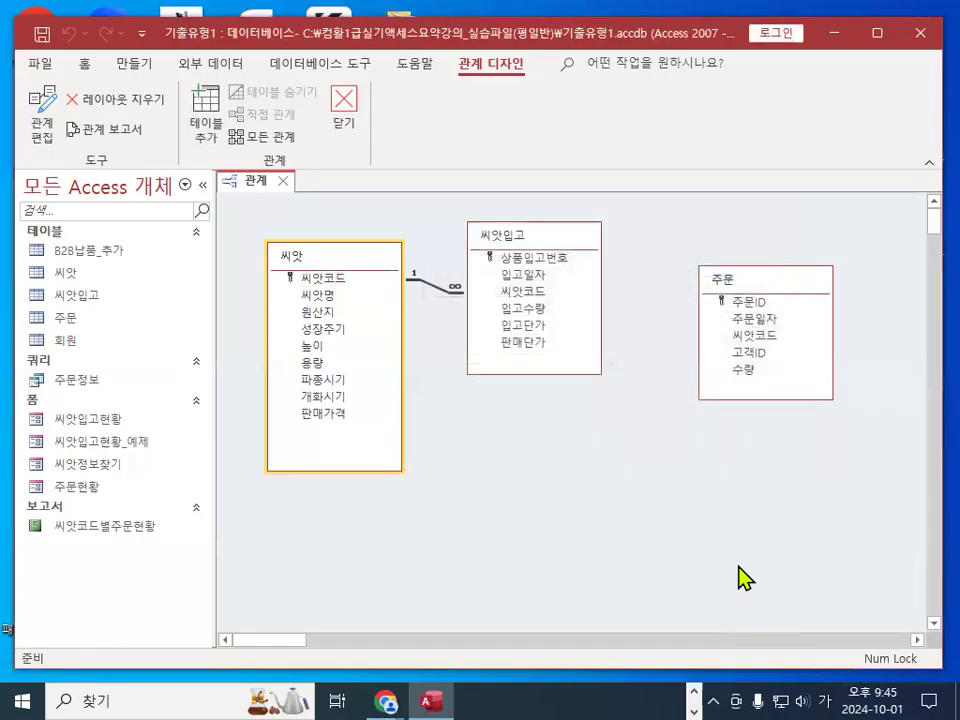
Circle the 씨앗코드 fields of the 주문 and 씨앗입고 tables and underline the one in 씨앗입고 in red
{"action": "left_click", "coordinate": [768, 322]}
{"action": "mouse_move", "coordinate": [785, 340]}
{"action": "left_mouse_down"}
{"action": "mouse_move", "coordinate": [771, 347]}
{"action": "mouse_move", "coordinate": [762, 329]}
{"action": "left_mouse_up"}
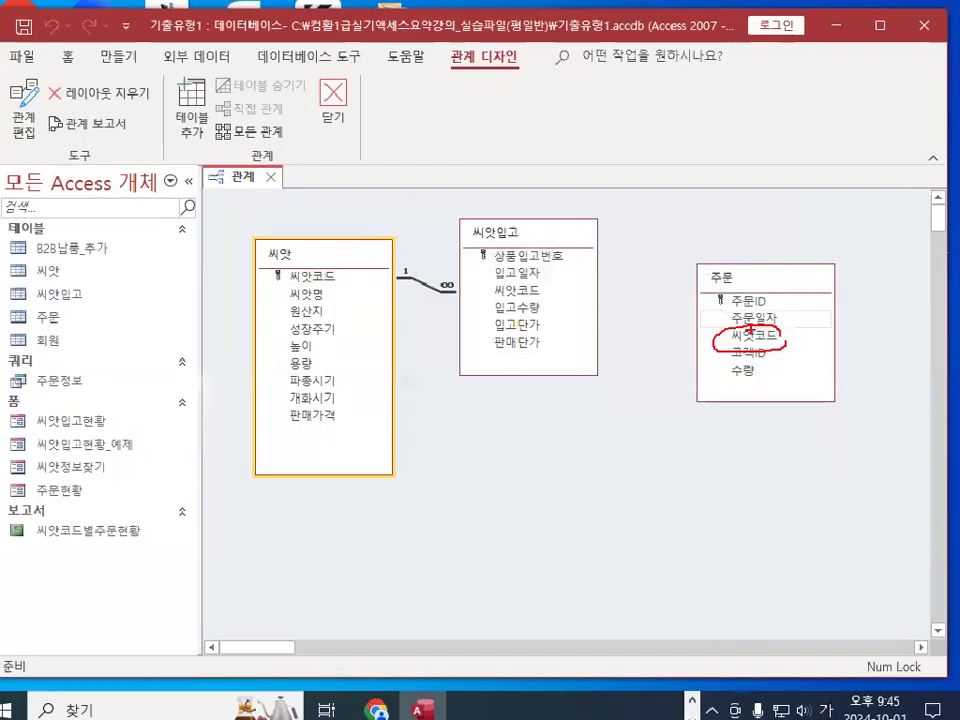
{"action": "left_click", "coordinate": [280, 195]}
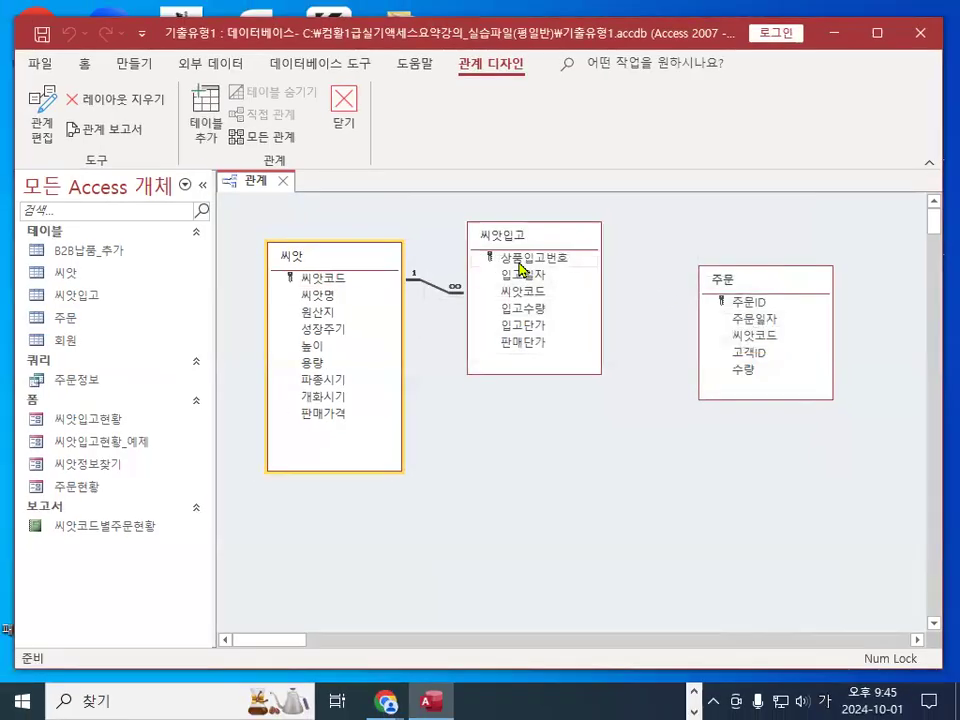
{"action": "left_click_drag", "start_coordinate": [593, 318], "coordinate": [590, 322]}
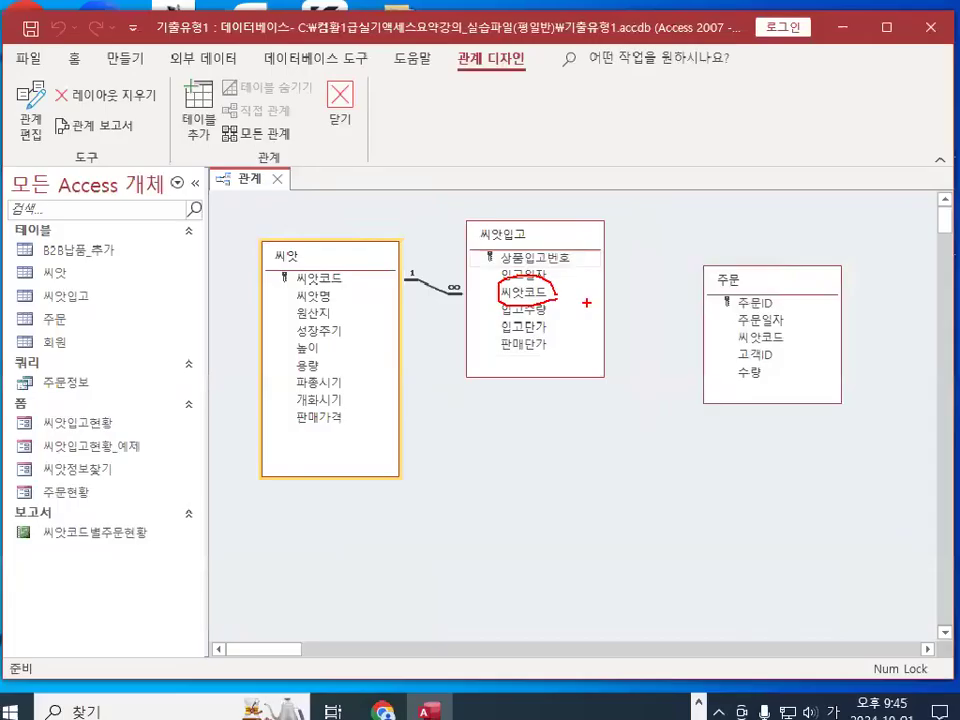
{"action": "key", "text": "Escape"}
{"action": "mouse_move", "coordinate": [516, 284]}
{"action": "left_mouse_down"}
{"action": "mouse_move", "coordinate": [502, 300]}
{"action": "mouse_move", "coordinate": [553, 312]}
{"action": "left_mouse_up"}
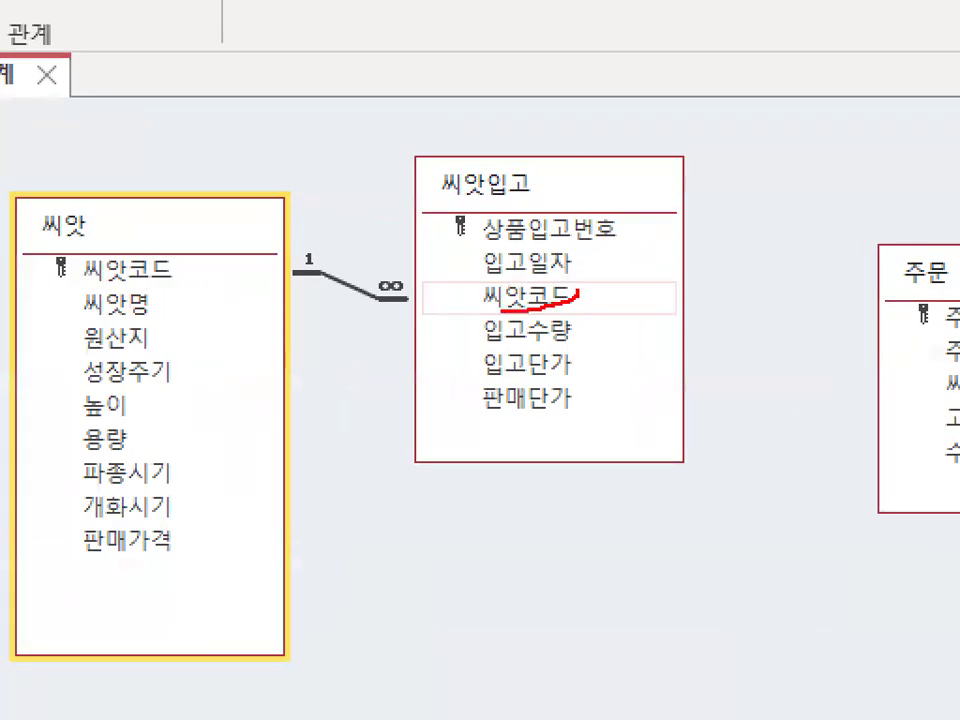
{"action": "key", "text": "Escape"}
{"action": "left_click_drag", "start_coordinate": [525, 272], "coordinate": [528, 288]}
{"action": "key", "text": "Escape"}
Try to link 씨앗코드 in the 주문 table to 씨앗코드 in 씨앗입고
{"action": "mouse_move", "coordinate": [759, 336]}
{"action": "left_mouse_down"}
{"action": "mouse_move", "coordinate": [575, 294]}
{"action": "mouse_move", "coordinate": [536, 296]}
{"action": "left_mouse_up"}
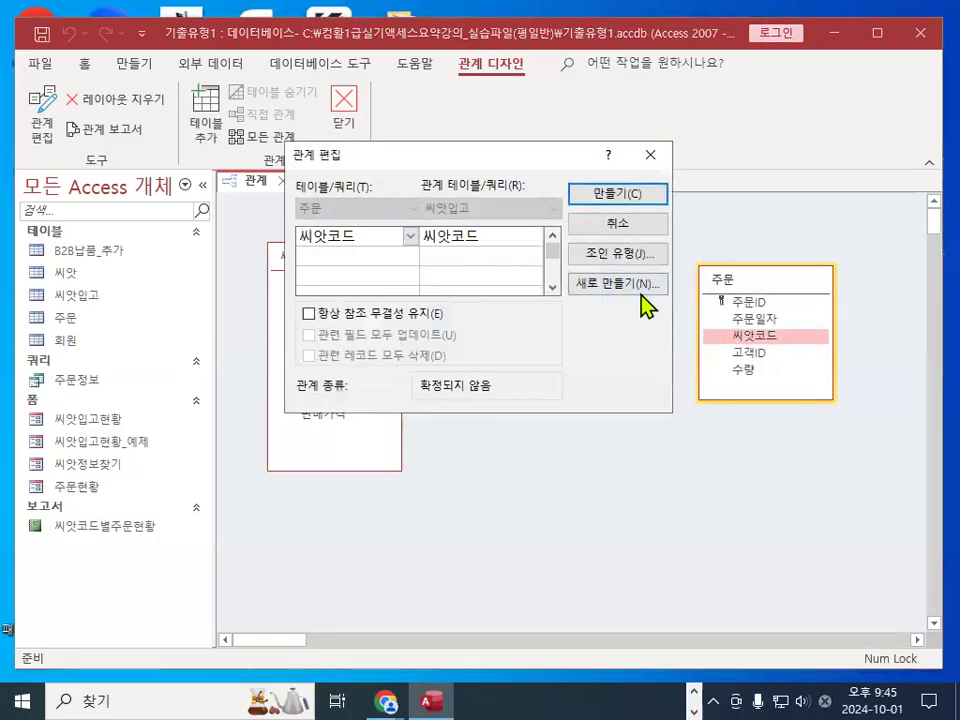
{"action": "left_click", "coordinate": [651, 156]}
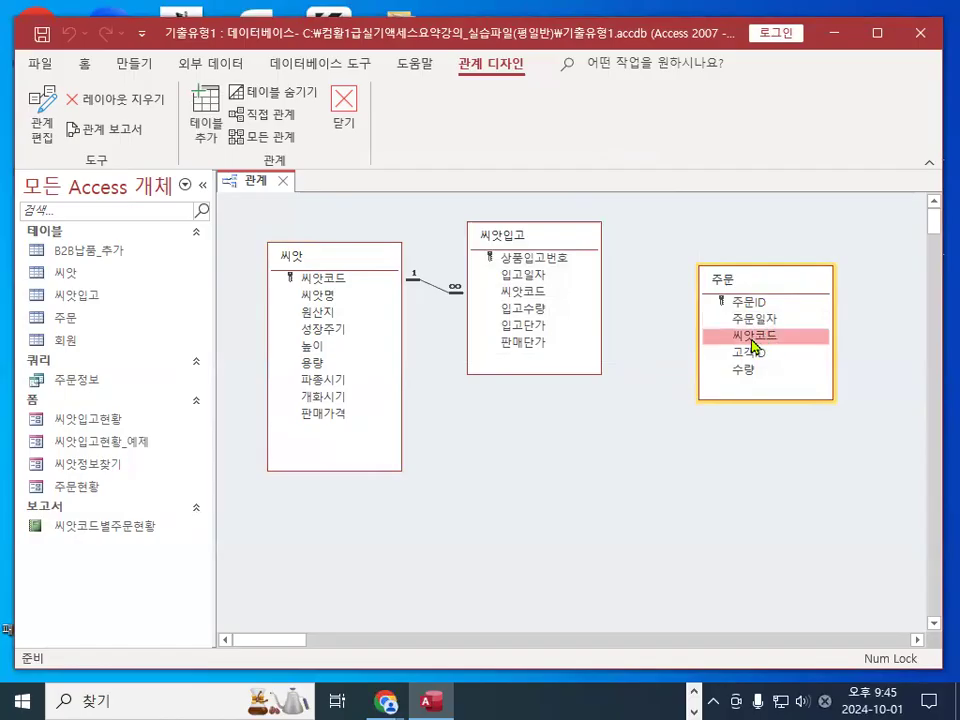
Swap the linked tables so that 씨앗입고 is on the left and 씨앗 sits between it and 주문
{"action": "left_click_drag", "start_coordinate": [354, 258], "coordinate": [616, 414]}
{"action": "left_click", "coordinate": [518, 237]}
{"action": "left_click_drag", "start_coordinate": [518, 237], "coordinate": [344, 255]}
{"action": "left_click", "coordinate": [601, 406]}
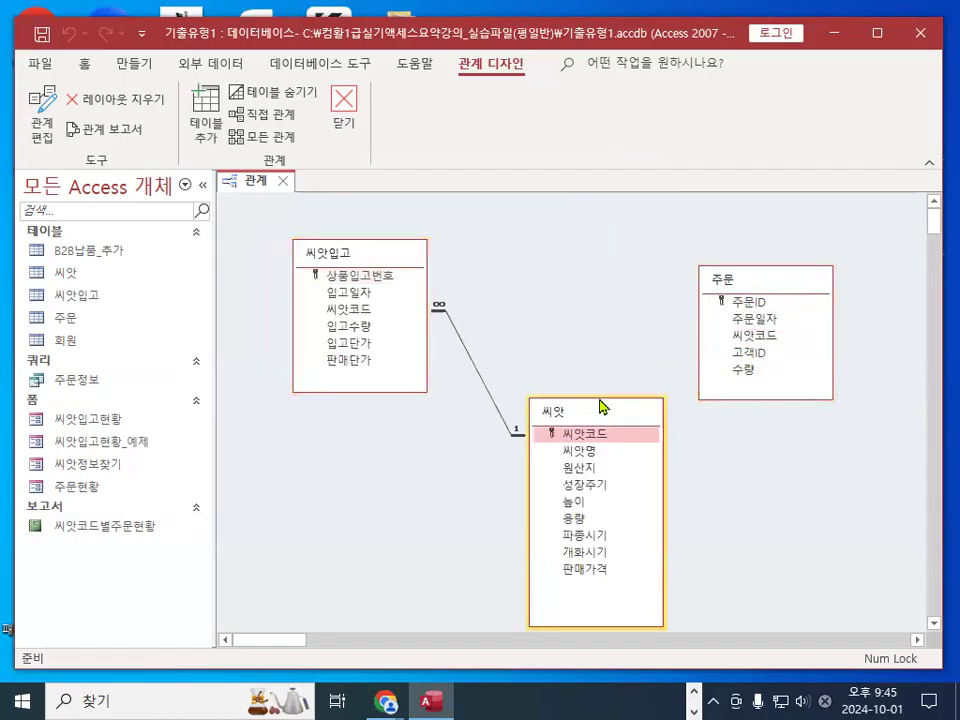
{"action": "left_click_drag", "start_coordinate": [601, 406], "coordinate": [582, 222]}
{"action": "left_click_drag", "start_coordinate": [396, 261], "coordinate": [369, 268]}
{"action": "left_click", "coordinate": [555, 229]}
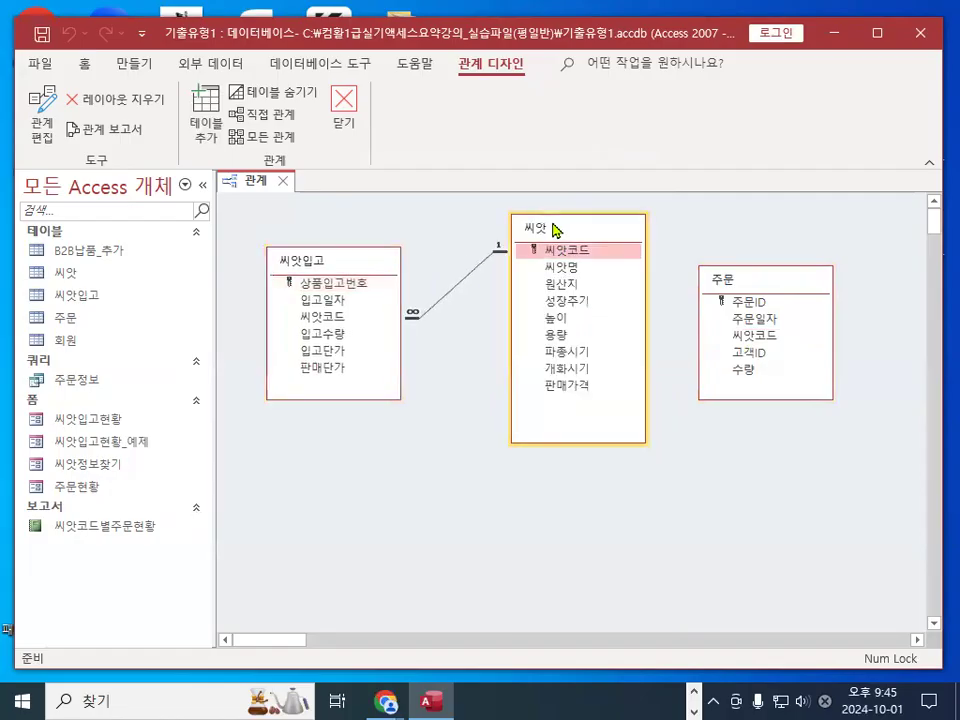
{"action": "left_click_drag", "start_coordinate": [555, 229], "coordinate": [532, 224]}
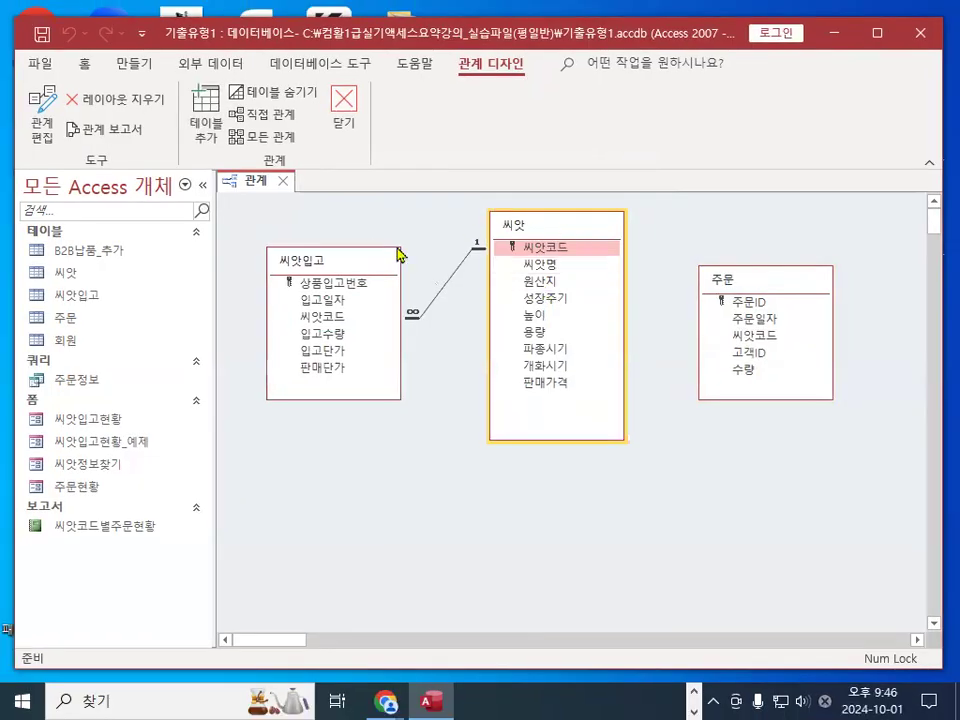
Return the tables to the order 씨앗, 씨앗입고, 주문 from left to right
{"action": "left_click_drag", "start_coordinate": [522, 276], "coordinate": [959, 460]}
{"action": "left_click_drag", "start_coordinate": [748, 345], "coordinate": [403, 208]}
{"action": "left_click_drag", "start_coordinate": [362, 268], "coordinate": [696, 407]}
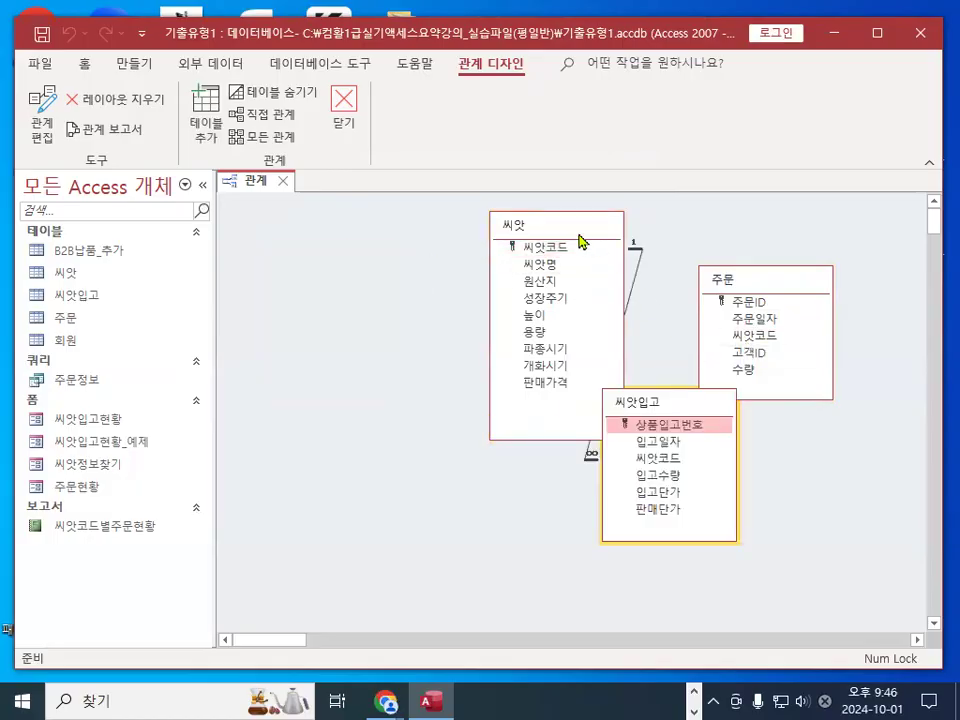
{"action": "left_click_drag", "start_coordinate": [568, 231], "coordinate": [368, 257]}
{"action": "left_click_drag", "start_coordinate": [690, 415], "coordinate": [566, 252]}
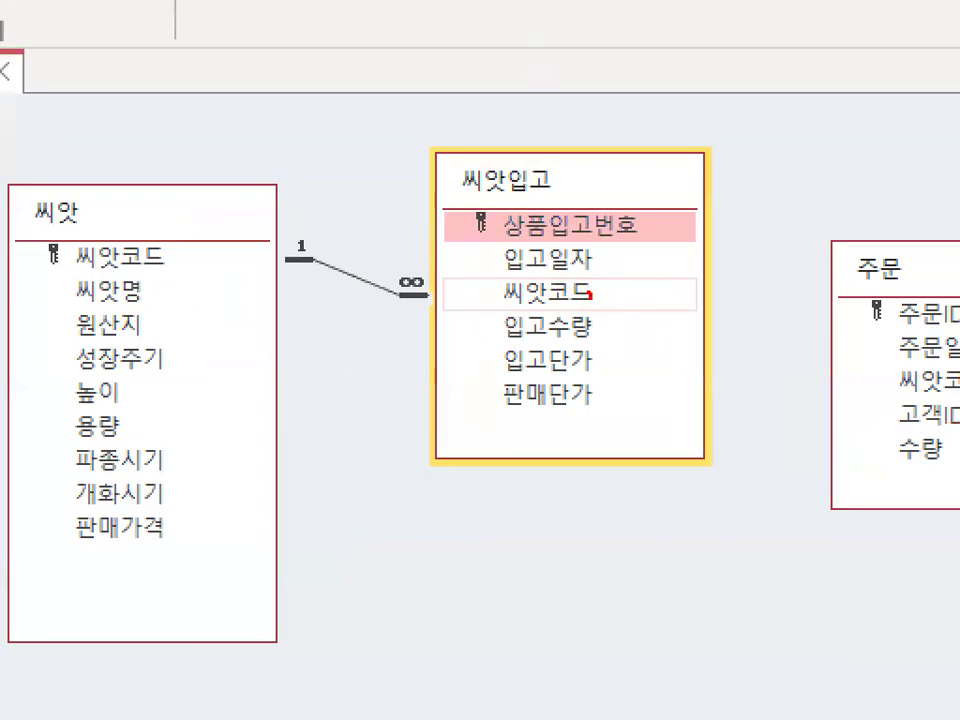
Mark 씨앗코드 in 씨앗입고 and 주문 in red and tick the 씨앗입고 table name
{"action": "left_click_drag", "start_coordinate": [590, 296], "coordinate": [583, 269]}
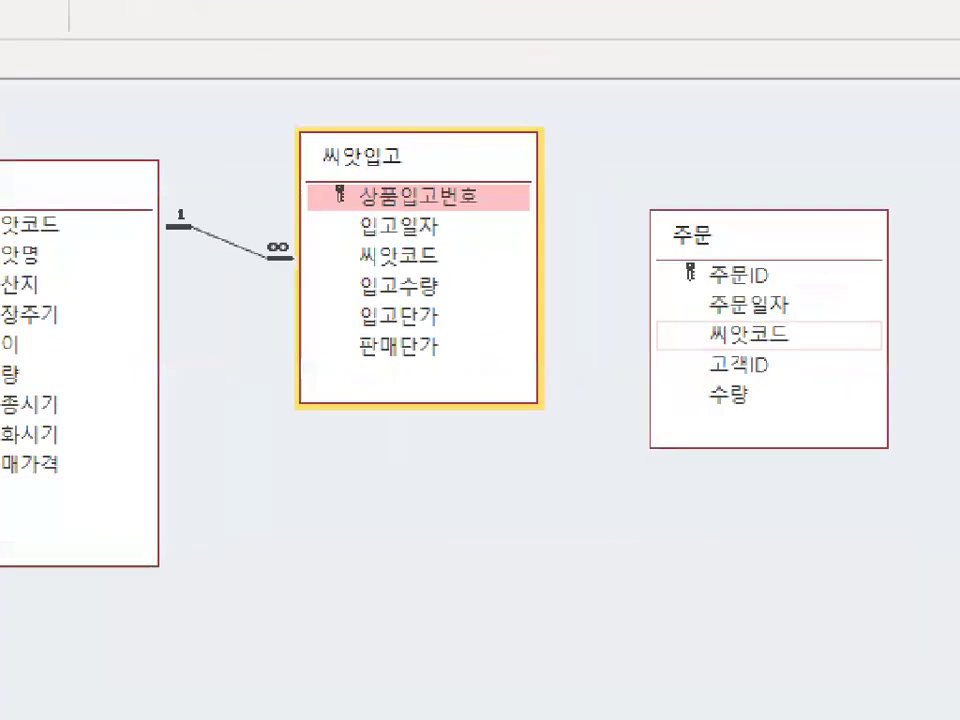
{"action": "mouse_move", "coordinate": [925, 378]}
{"action": "left_mouse_down"}
{"action": "mouse_move", "coordinate": [959, 384]}
{"action": "mouse_move", "coordinate": [959, 405]}
{"action": "left_mouse_up"}
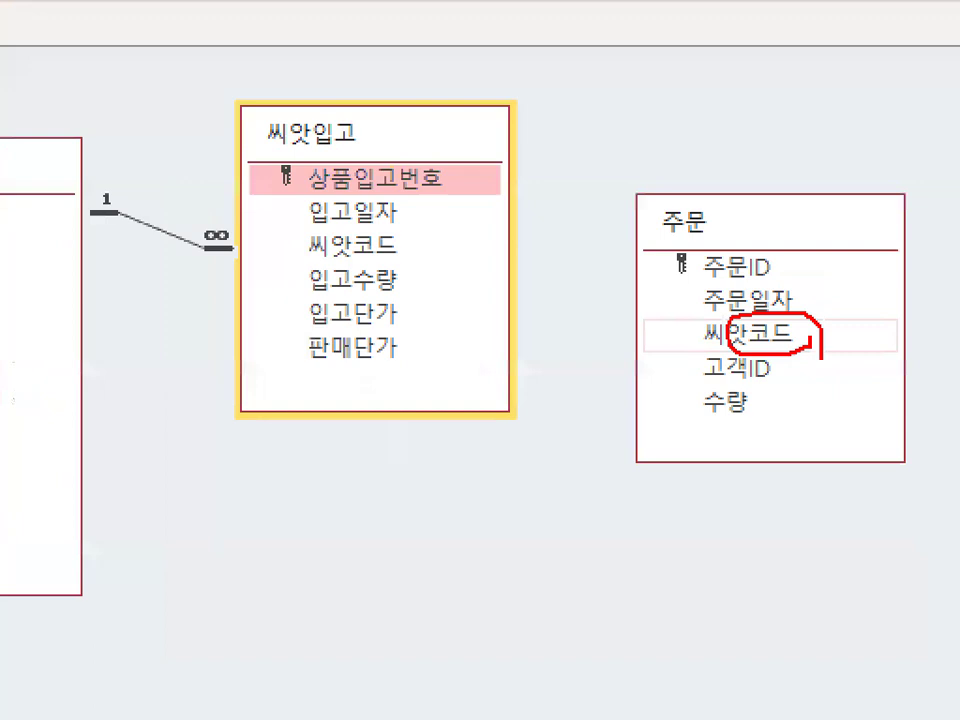
{"action": "left_click_drag", "start_coordinate": [262, 100], "coordinate": [338, 44]}
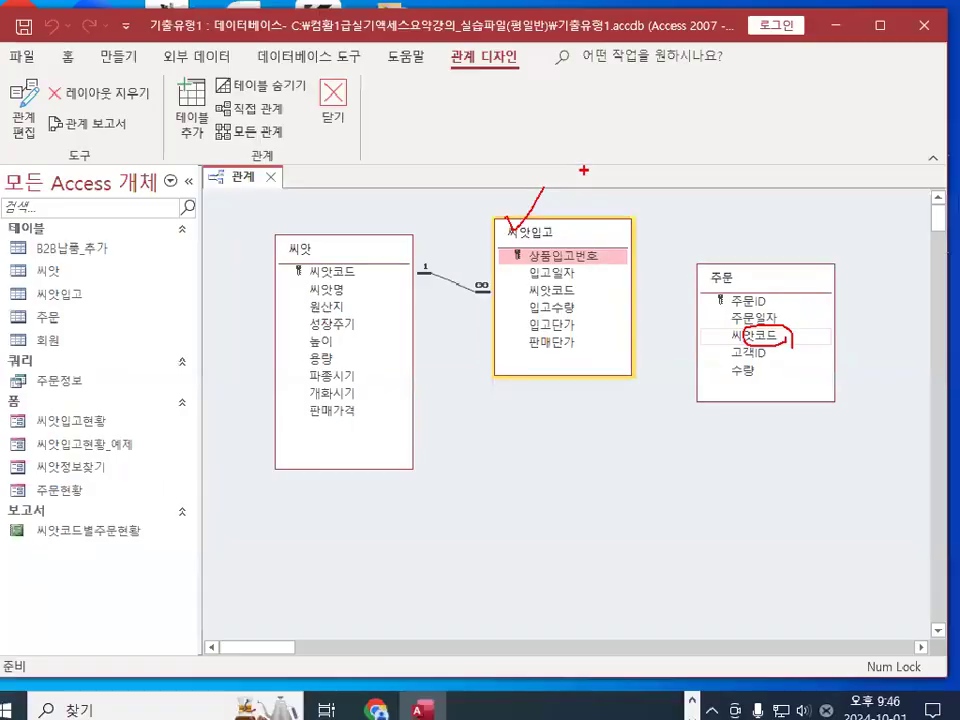
{"action": "key", "text": "Escape"}
Try linking 씨앗코드 of 주문 to 씨앗입고 again and circle the relationship type in red
{"action": "left_click_drag", "start_coordinate": [770, 341], "coordinate": [560, 291]}
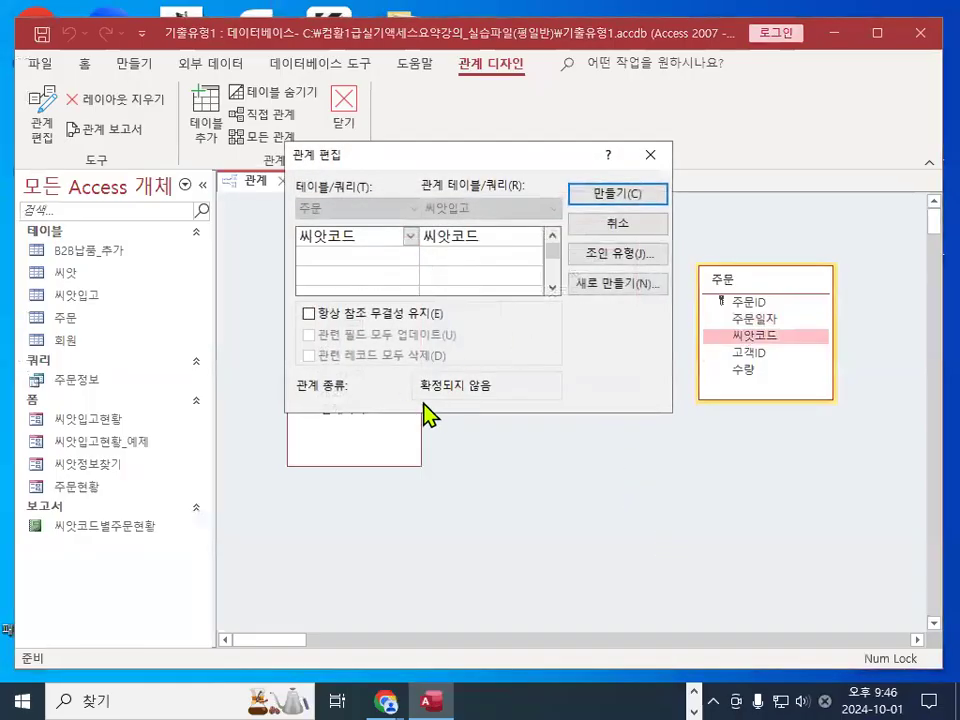
{"action": "key", "text": "ctrl+1"}
{"action": "mouse_move", "coordinate": [550, 372]}
{"action": "left_mouse_down"}
{"action": "mouse_move", "coordinate": [576, 397]}
{"action": "mouse_move", "coordinate": [575, 427]}
{"action": "left_mouse_up"}
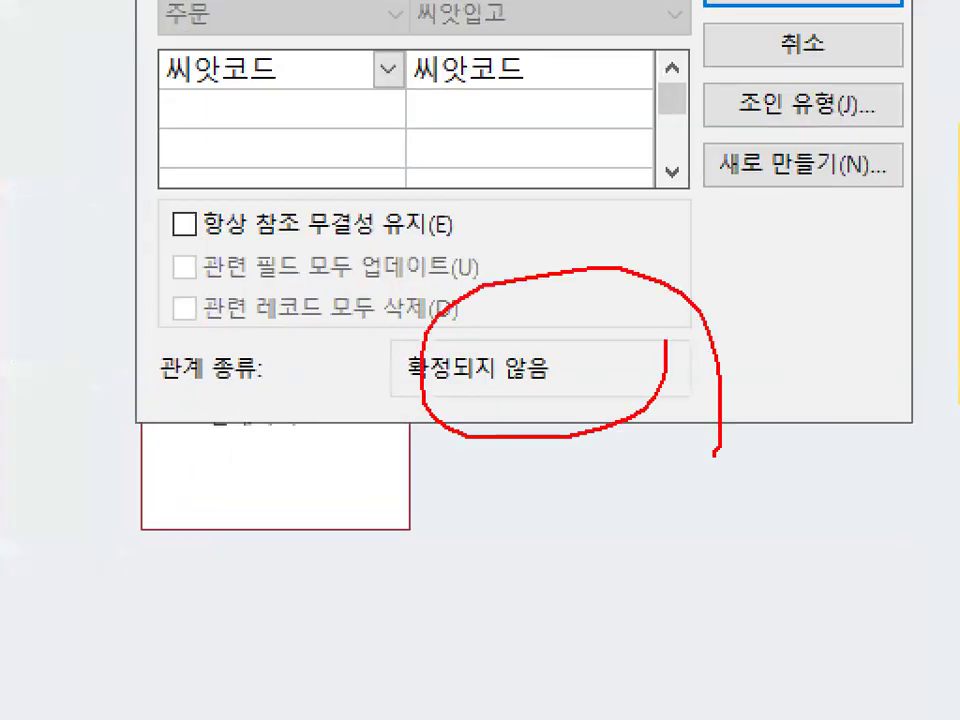
{"action": "key", "text": "Escape"}
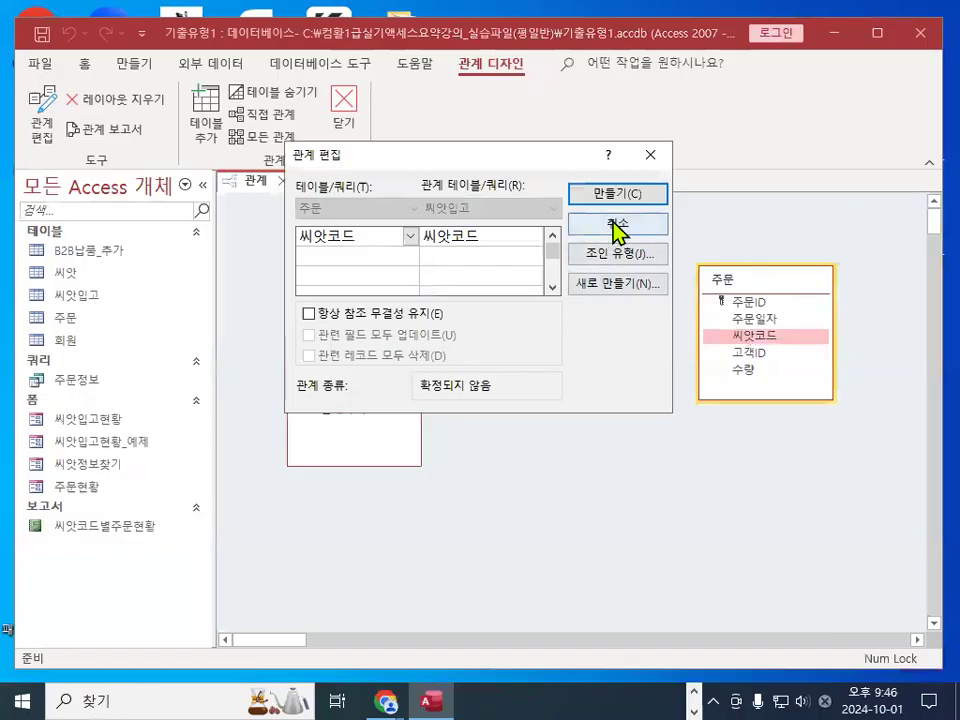
{"action": "left_click", "coordinate": [795, 43]}
Cross out the 씨앗입고 table with red strokes
{"action": "key", "text": "ctrl+1"}
{"action": "left_click_drag", "start_coordinate": [578, 198], "coordinate": [538, 278]}
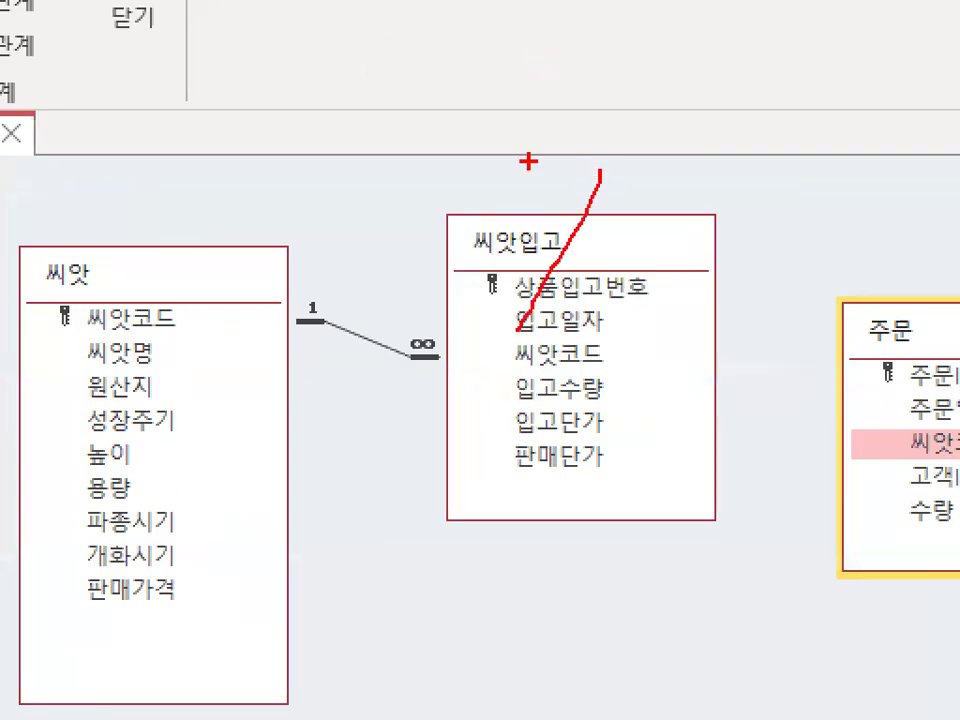
{"action": "left_click_drag", "start_coordinate": [541, 195], "coordinate": [564, 249]}
{"action": "key", "text": "Escape"}
Move 씨앗입고 to the left of the diagram and place 씨앗 between it and the 주문 table
{"action": "left_click_drag", "start_coordinate": [366, 262], "coordinate": [510, 388]}
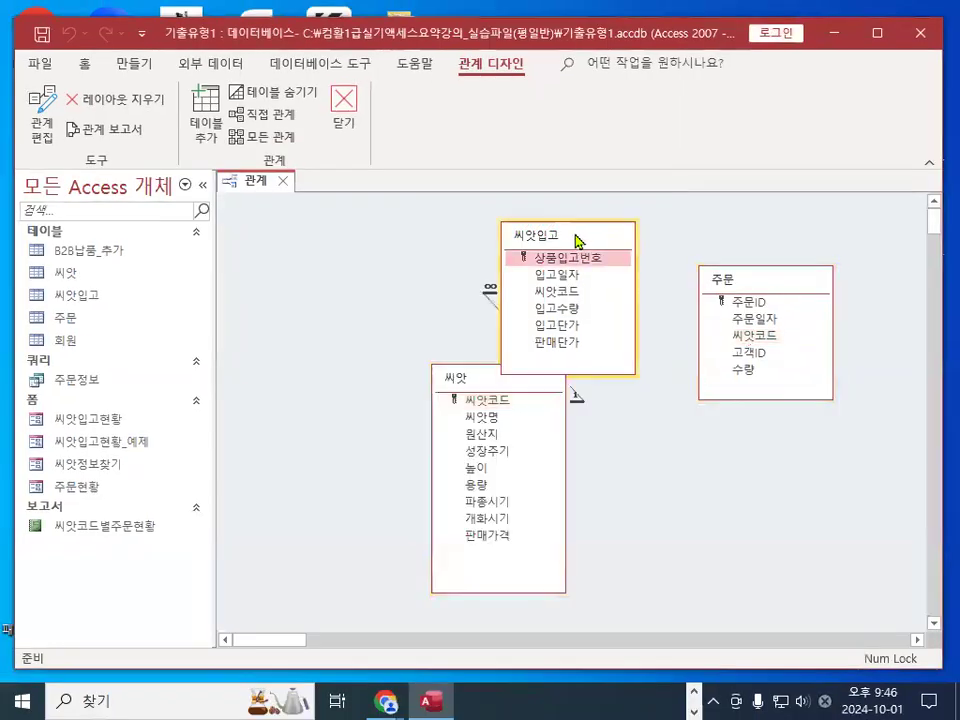
{"action": "left_click_drag", "start_coordinate": [574, 236], "coordinate": [332, 281]}
{"action": "mouse_move", "coordinate": [497, 380]}
{"action": "left_mouse_down"}
{"action": "mouse_move", "coordinate": [562, 204]}
{"action": "mouse_move", "coordinate": [596, 231]}
{"action": "left_mouse_up"}
{"action": "key", "text": "ctrl+1"}
{"action": "key", "text": "Escape"}
Create the relationship between 씨앗 and 주문 on 씨앗코드, enforcing referential integrity and cascading field updates, and underline those options in red
{"action": "left_click_drag", "start_coordinate": [758, 336], "coordinate": [566, 226]}
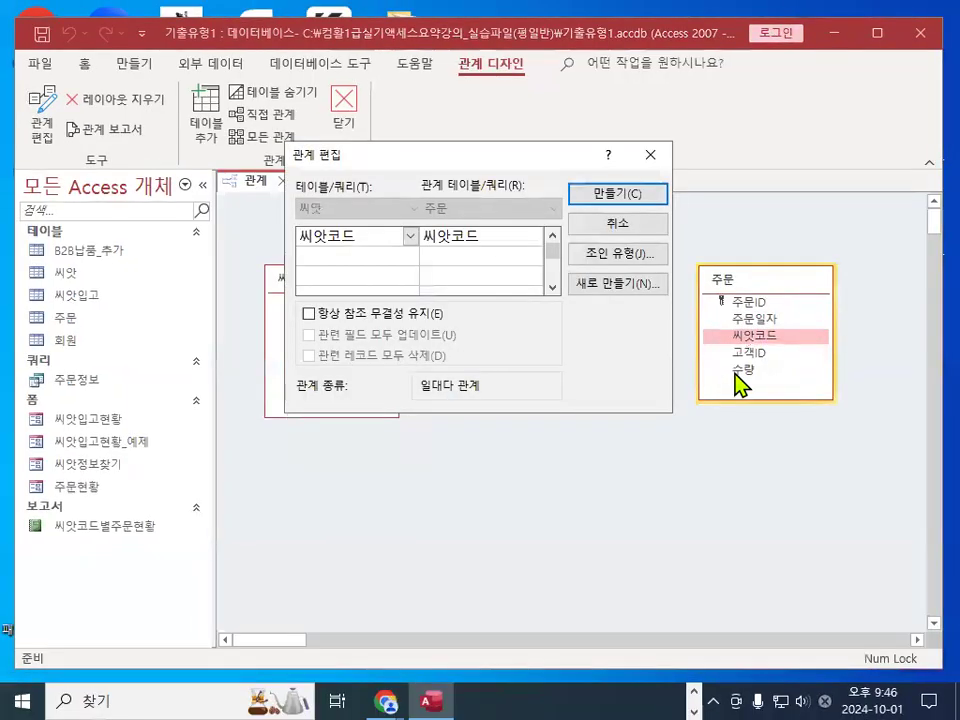
{"action": "left_click", "coordinate": [317, 321]}
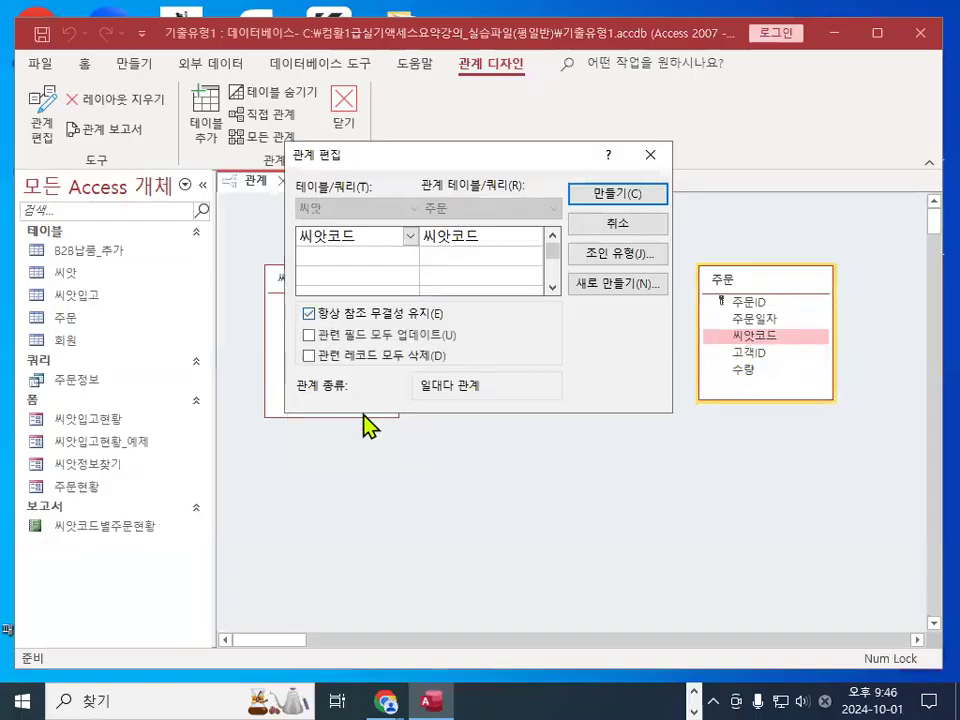
{"action": "key", "text": "ctrl+1"}
{"action": "left_click_drag", "start_coordinate": [288, 327], "coordinate": [540, 330]}
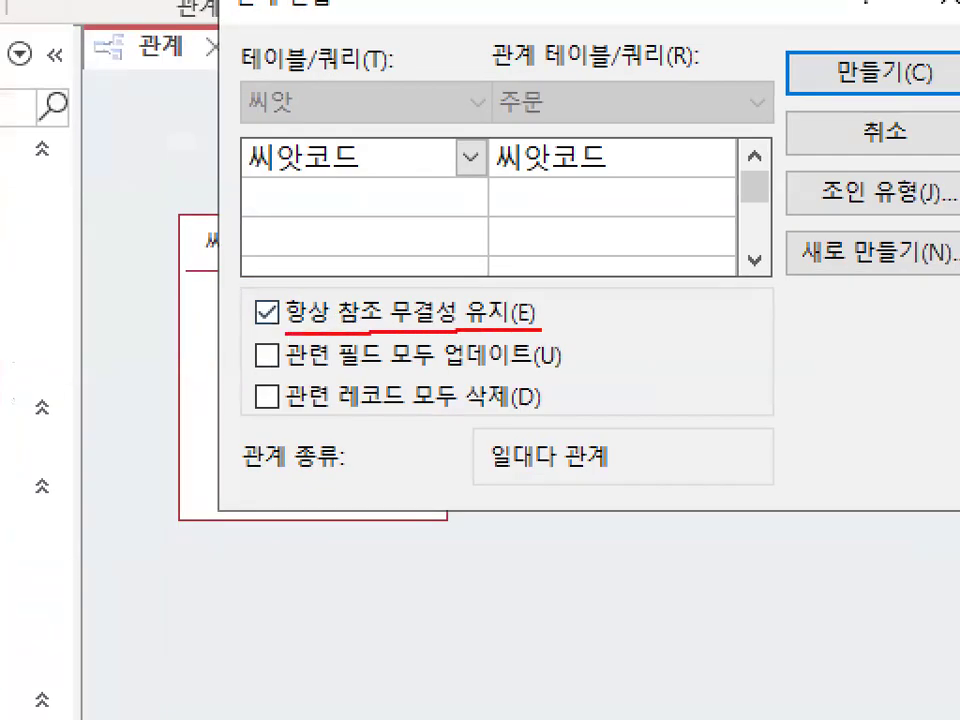
{"action": "left_click_drag", "start_coordinate": [314, 380], "coordinate": [572, 385]}
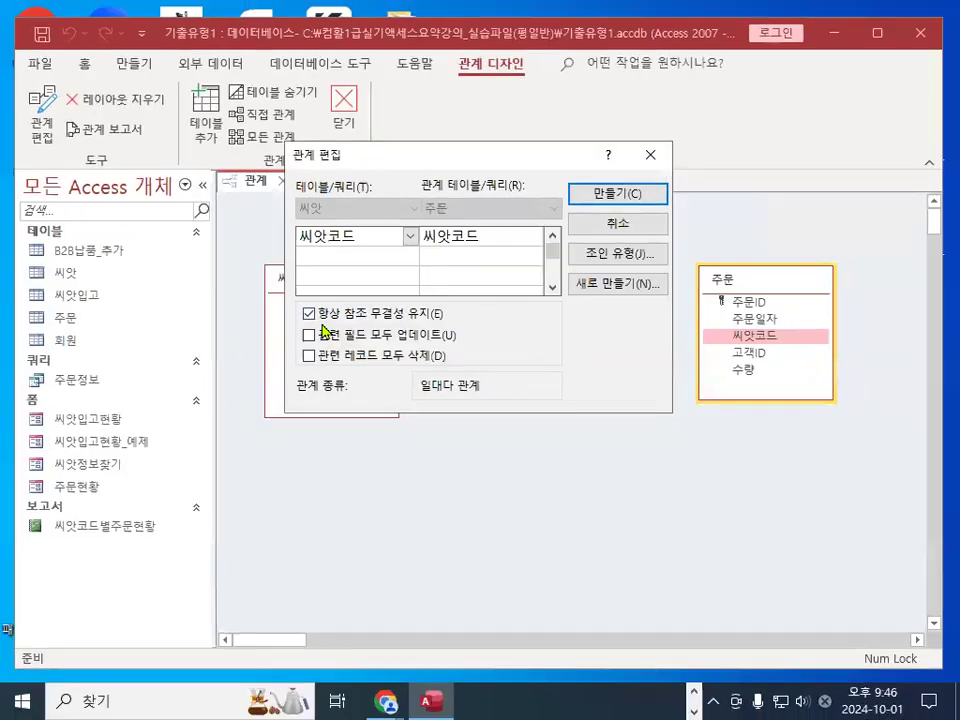
{"action": "left_click", "coordinate": [310, 335]}
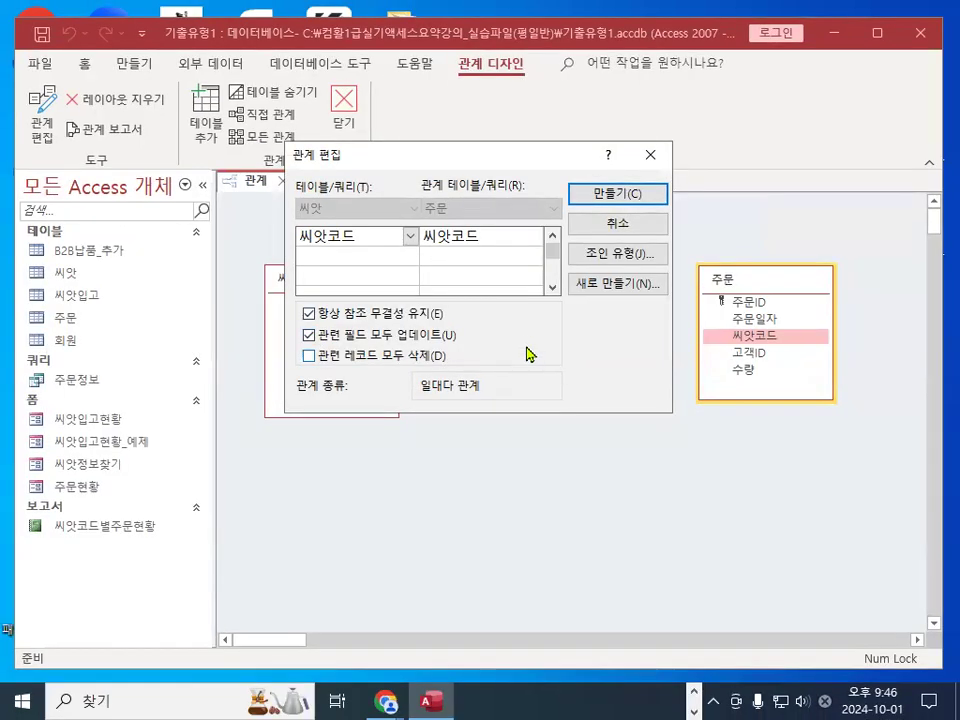
{"action": "left_click", "coordinate": [622, 194]}
Reposition the 씨앗 table between 씨앗입고 and 주문 and circle its link to 주문 in red
{"action": "left_click_drag", "start_coordinate": [579, 211], "coordinate": [562, 250]}
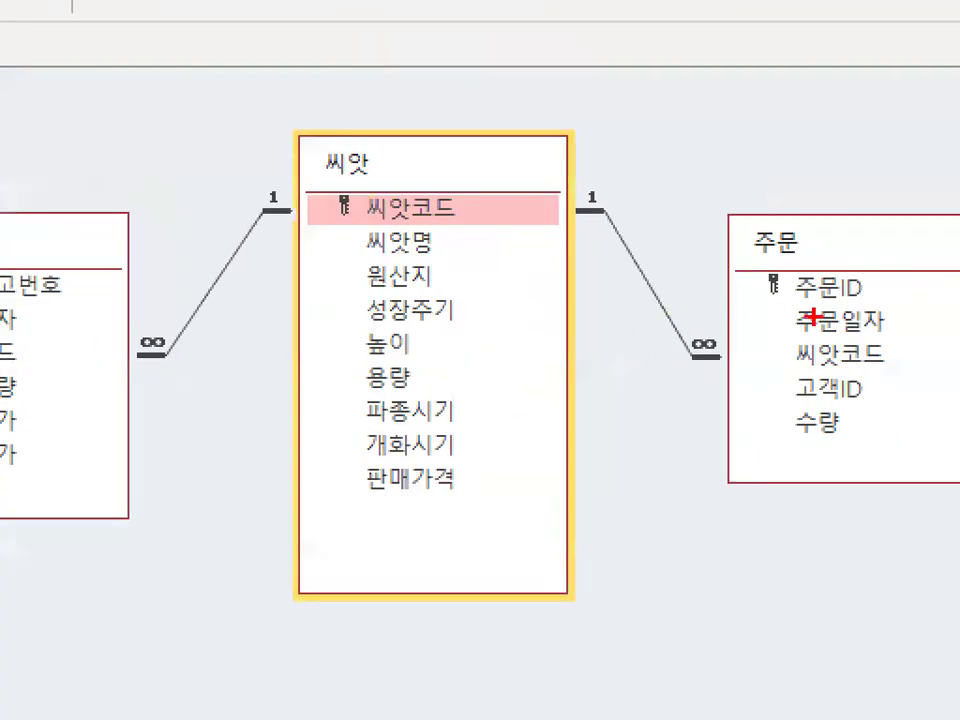
{"action": "mouse_move", "coordinate": [750, 333]}
{"action": "left_mouse_down"}
{"action": "mouse_move", "coordinate": [659, 220]}
{"action": "mouse_move", "coordinate": [729, 370]}
{"action": "left_mouse_up"}
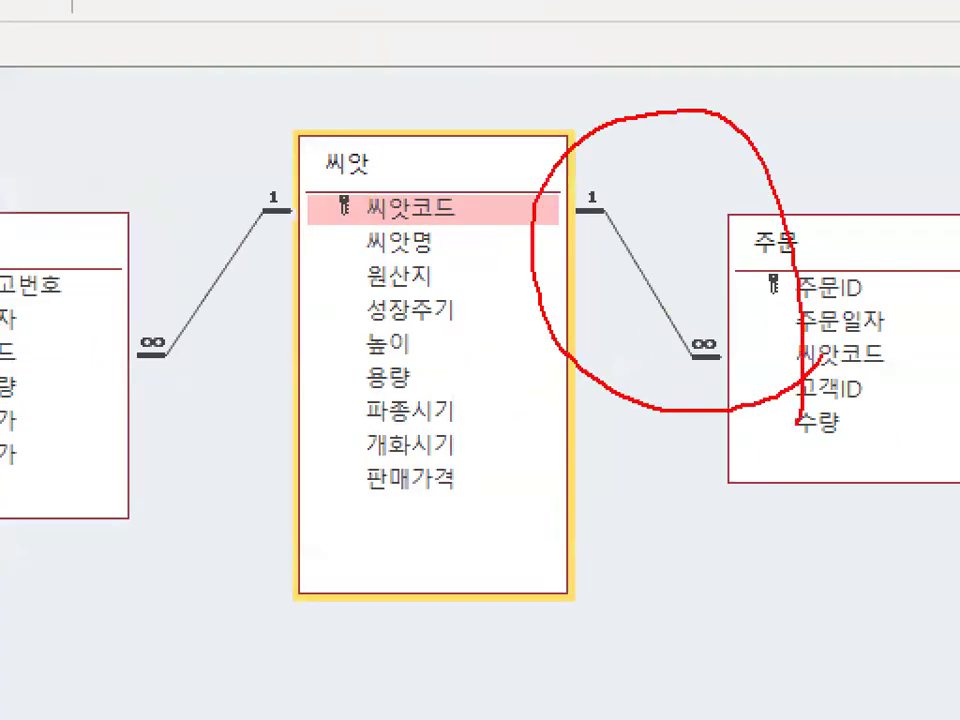
{"action": "key", "text": "Escape"}
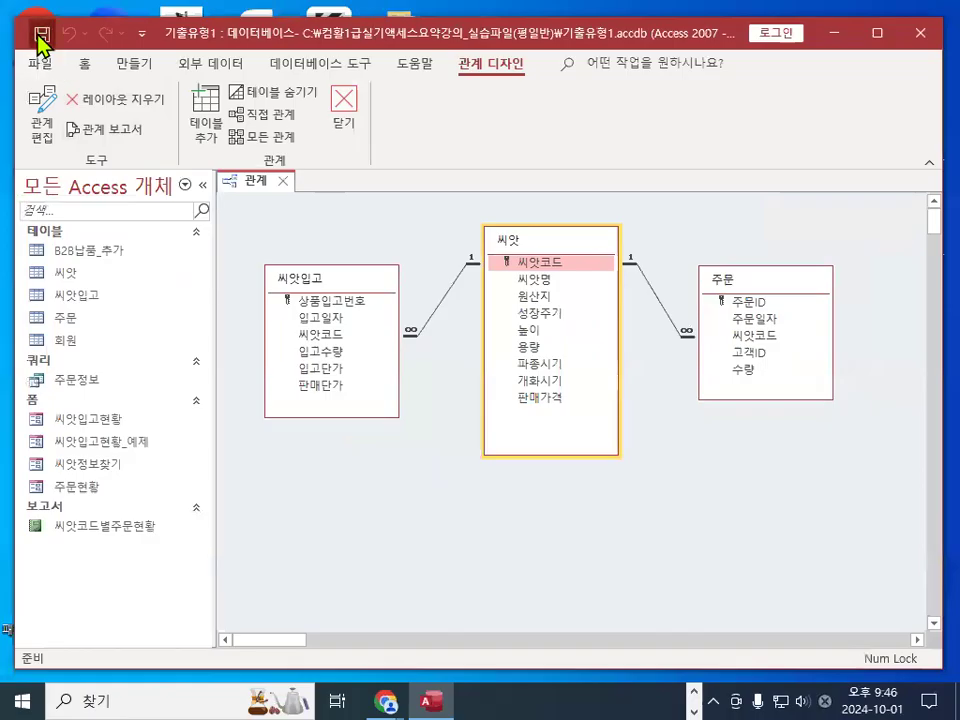
Save and close the relationships diagram and close the 기출유형1 database
{"action": "left_click", "coordinate": [343, 112]}
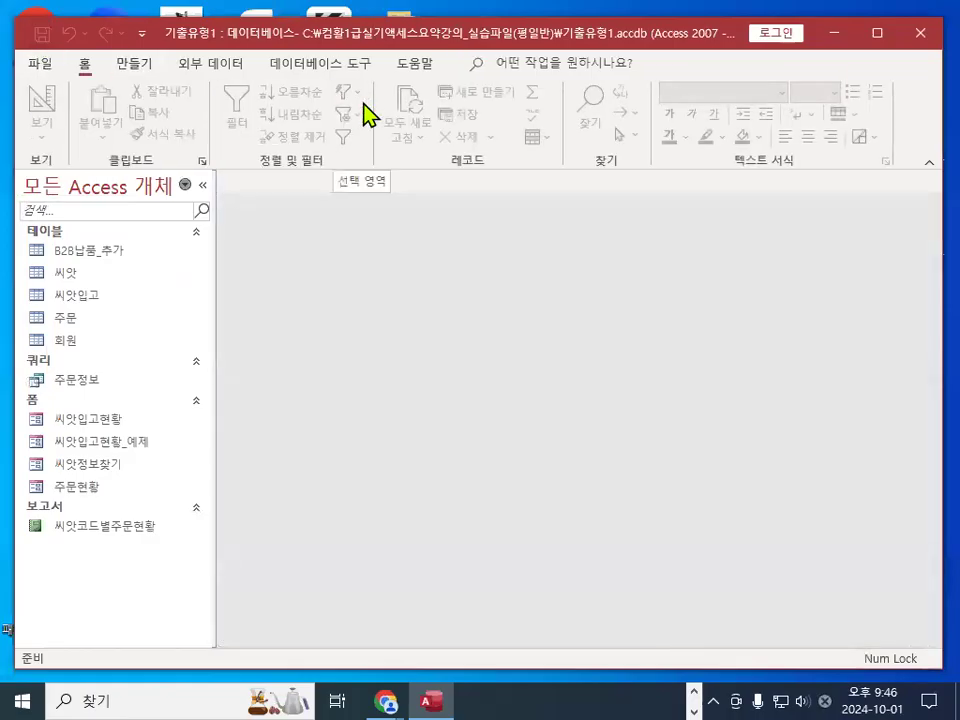
{"action": "left_click", "coordinate": [38, 68]}
{"action": "left_click", "coordinate": [77, 411]}
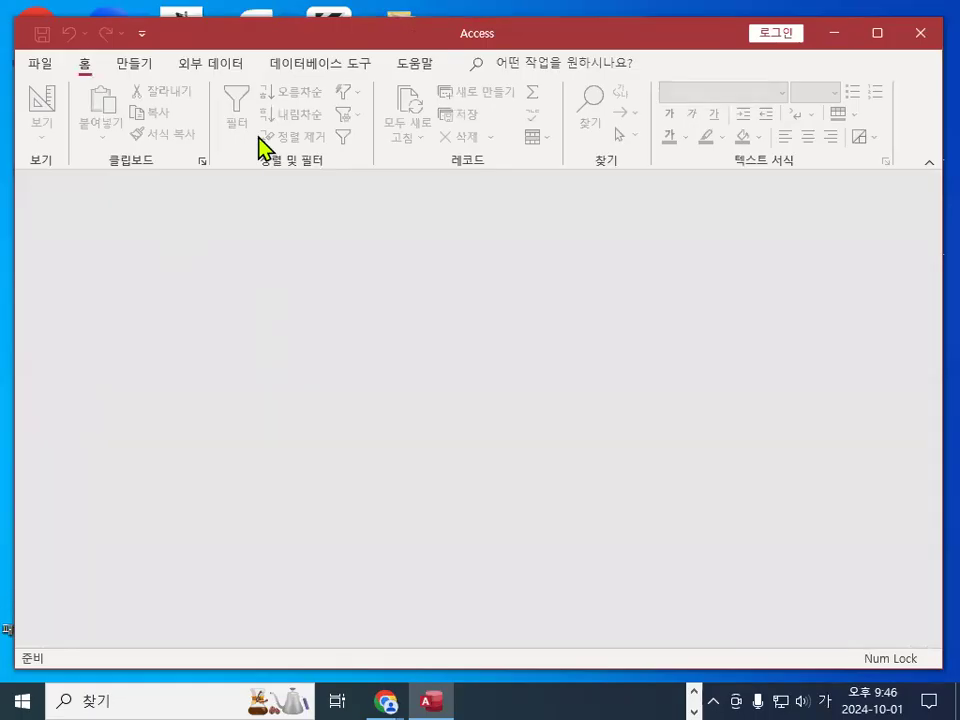
Open 기출유형2.accdb from the practice files folder on drive C
{"action": "left_click", "coordinate": [42, 68]}
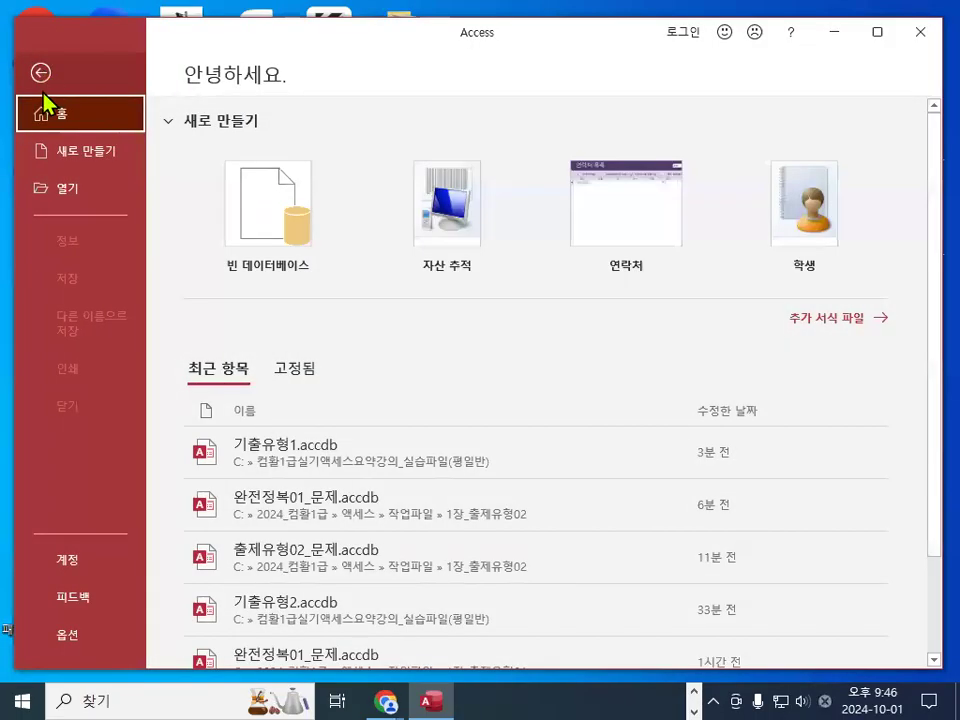
{"action": "left_click", "coordinate": [62, 190]}
{"action": "left_click", "coordinate": [230, 330]}
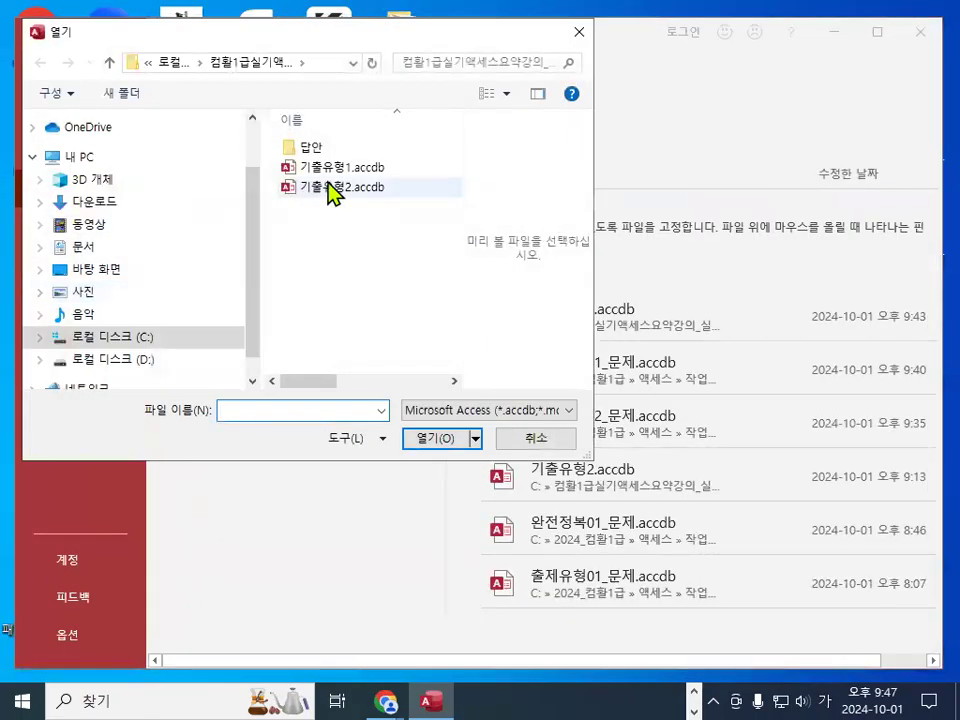
{"action": "left_click", "coordinate": [331, 188]}
{"action": "double_click", "coordinate": [331, 190]}
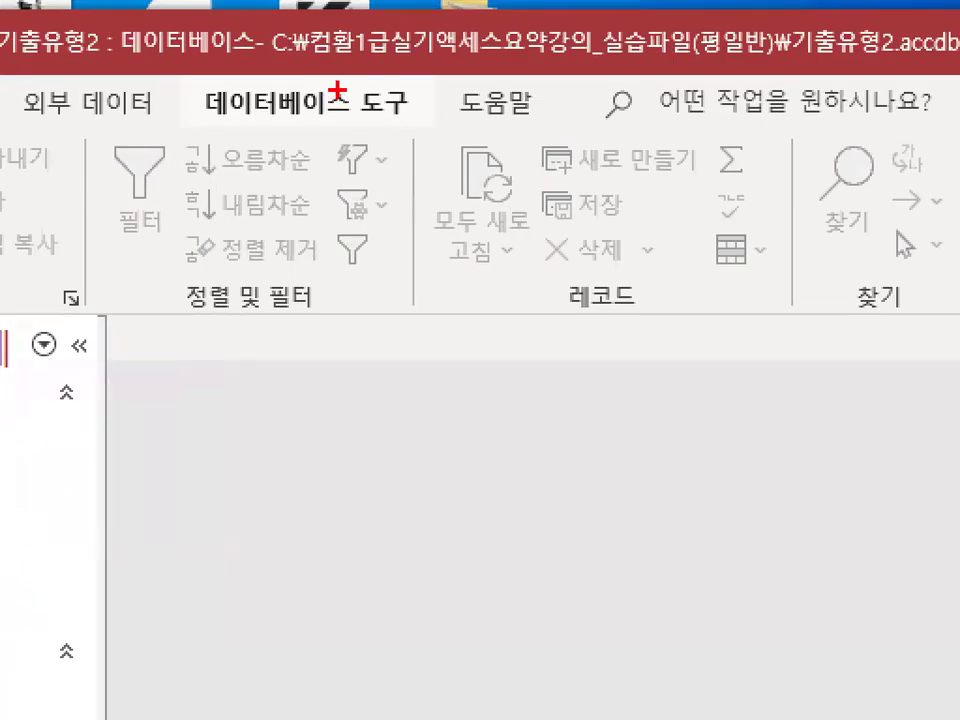
Open the relationships diagram and add the 통행목록 and 지역정보 tables to it
{"action": "mouse_move", "coordinate": [418, 97]}
{"action": "left_mouse_down"}
{"action": "mouse_move", "coordinate": [225, 124]}
{"action": "mouse_move", "coordinate": [390, 90]}
{"action": "left_mouse_up"}
{"action": "key", "text": "Escape"}
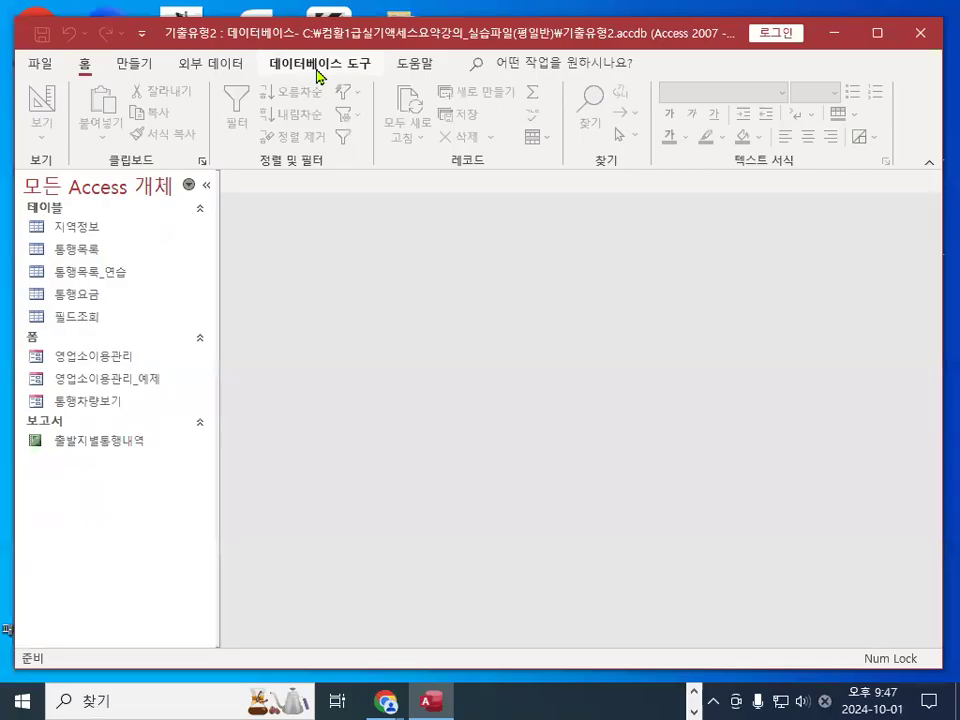
{"action": "left_click", "coordinate": [319, 66]}
{"action": "left_click", "coordinate": [222, 113]}
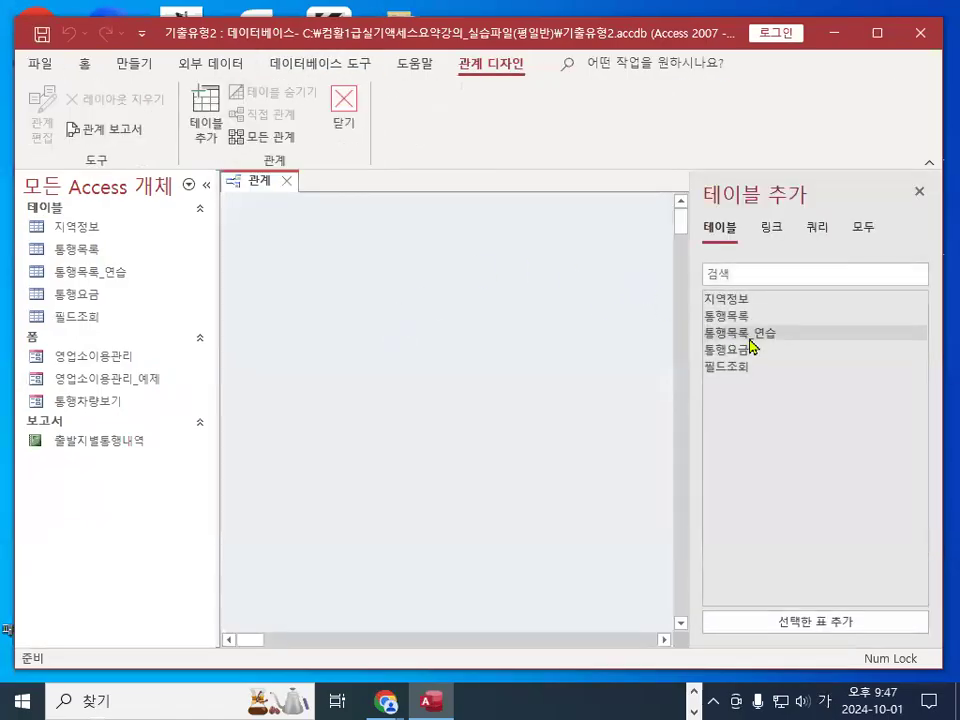
{"action": "double_click", "coordinate": [730, 316]}
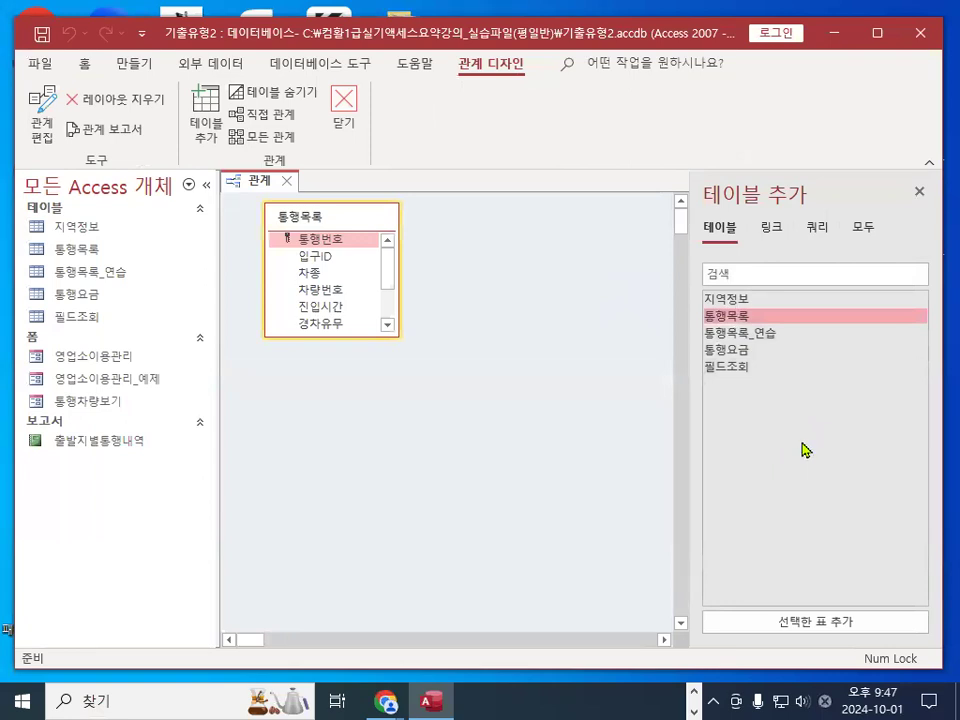
{"action": "double_click", "coordinate": [737, 303]}
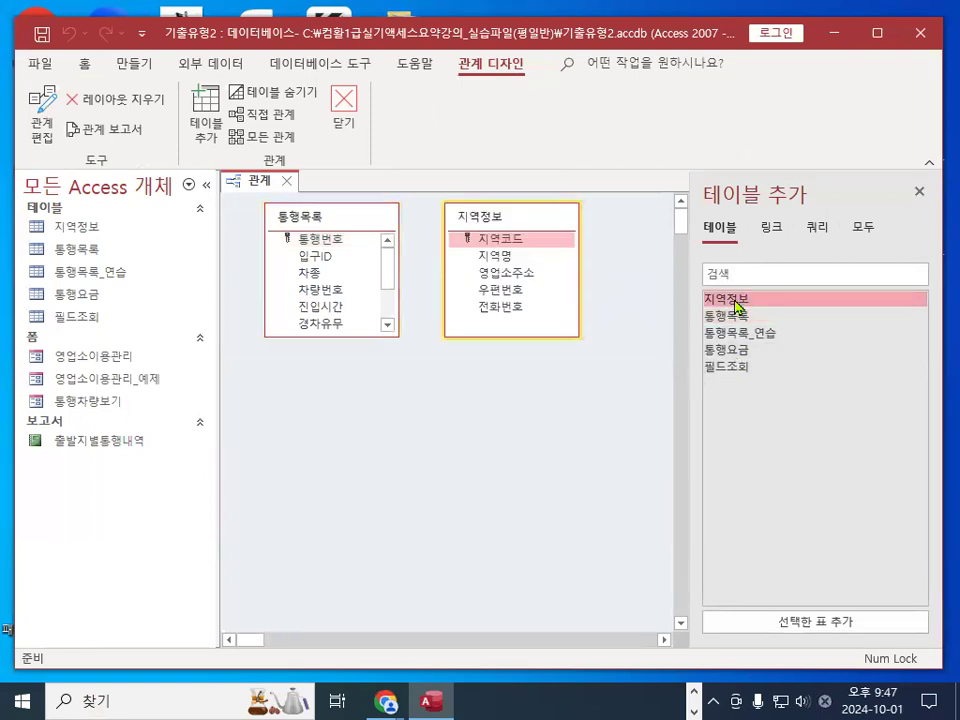
{"action": "left_click", "coordinate": [922, 192]}
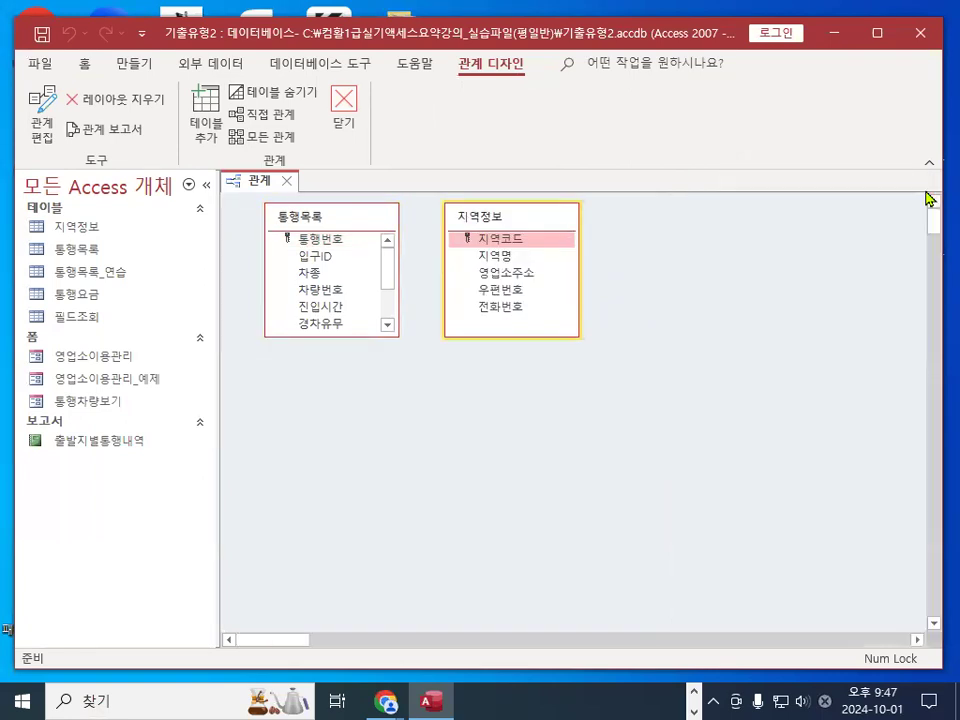
Space the 통행목록 and 지역정보 tables apart and mark 입구ID and 지역코드 in red
{"action": "left_click_drag", "start_coordinate": [545, 224], "coordinate": [604, 225]}
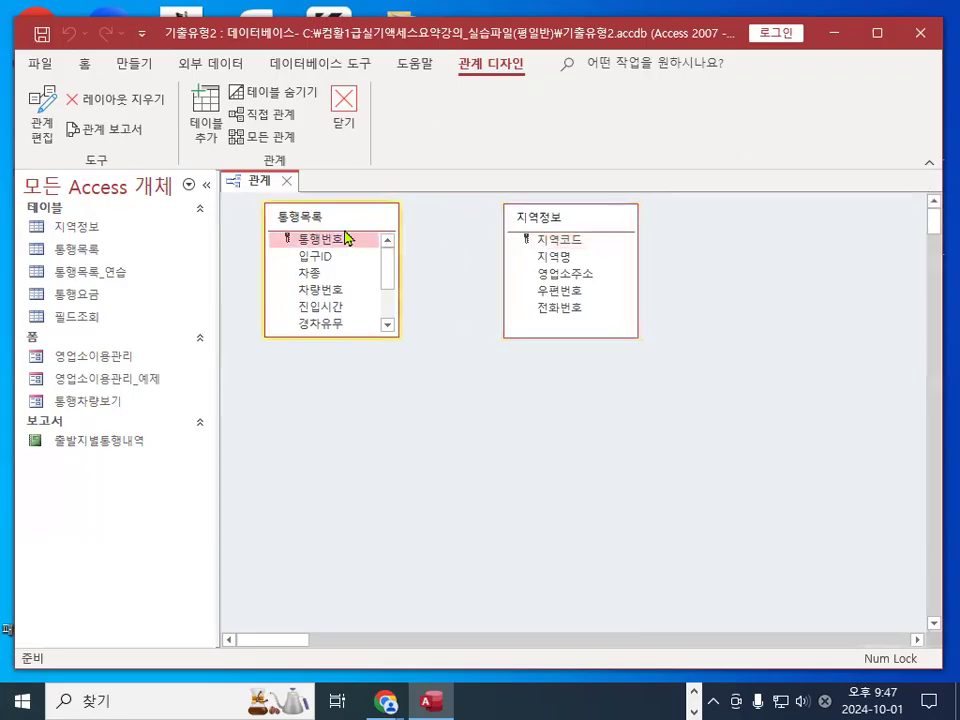
{"action": "left_click_drag", "start_coordinate": [348, 229], "coordinate": [348, 246]}
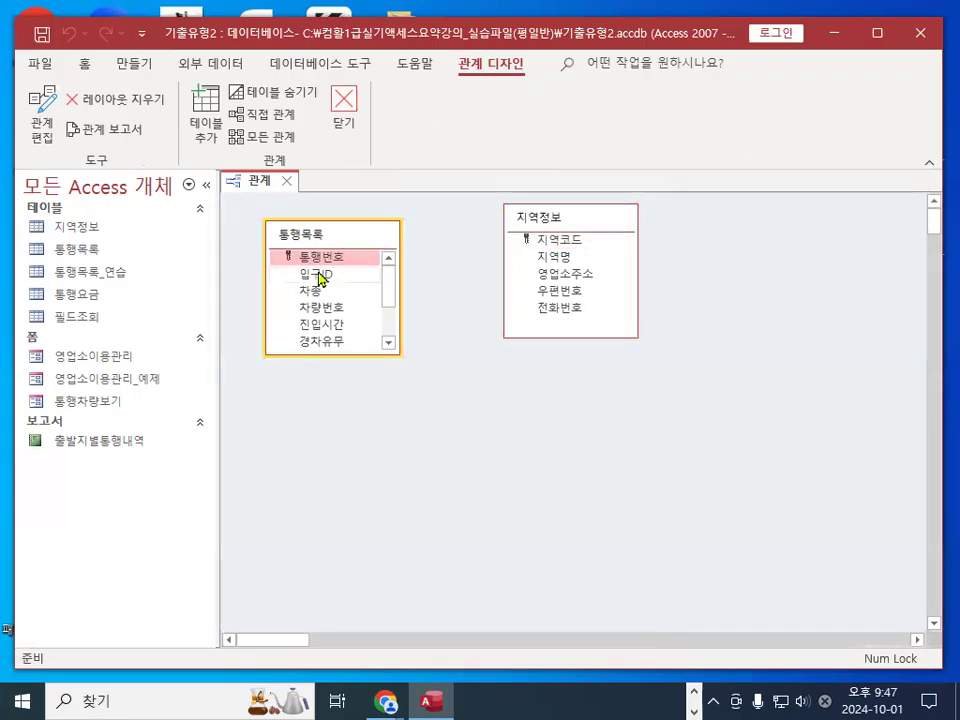
{"action": "left_click", "coordinate": [319, 274]}
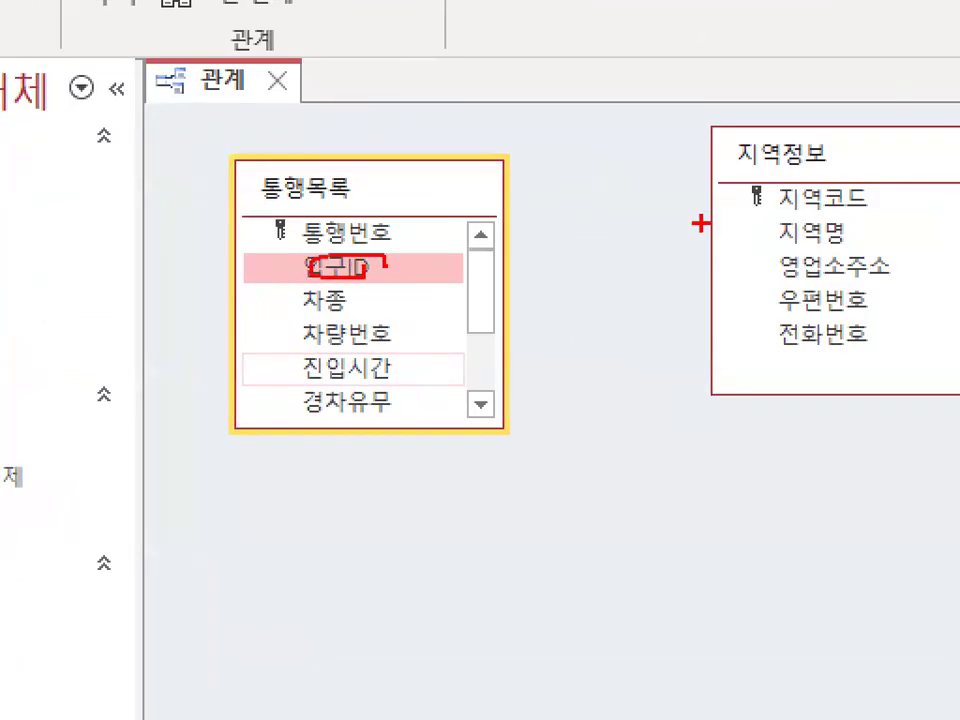
{"action": "left_click_drag", "start_coordinate": [850, 182], "coordinate": [845, 200]}
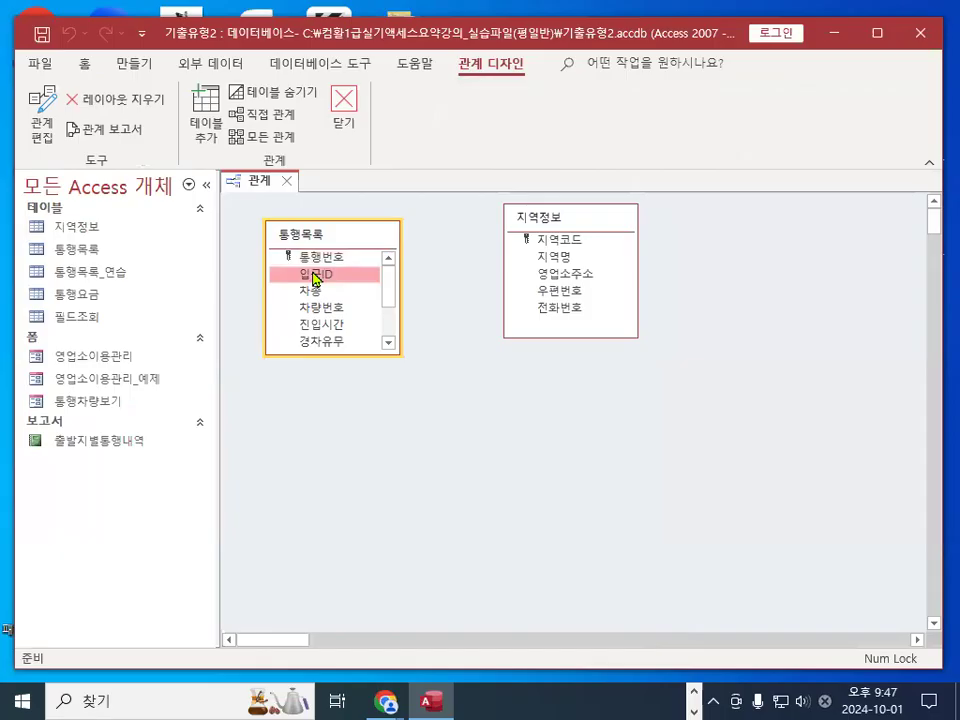
Link 입구ID of 통행목록 to 지역코드 of 지역정보 with referential integrity and cascading field updates, and save and close the diagram
{"action": "left_click_drag", "start_coordinate": [316, 278], "coordinate": [568, 244]}
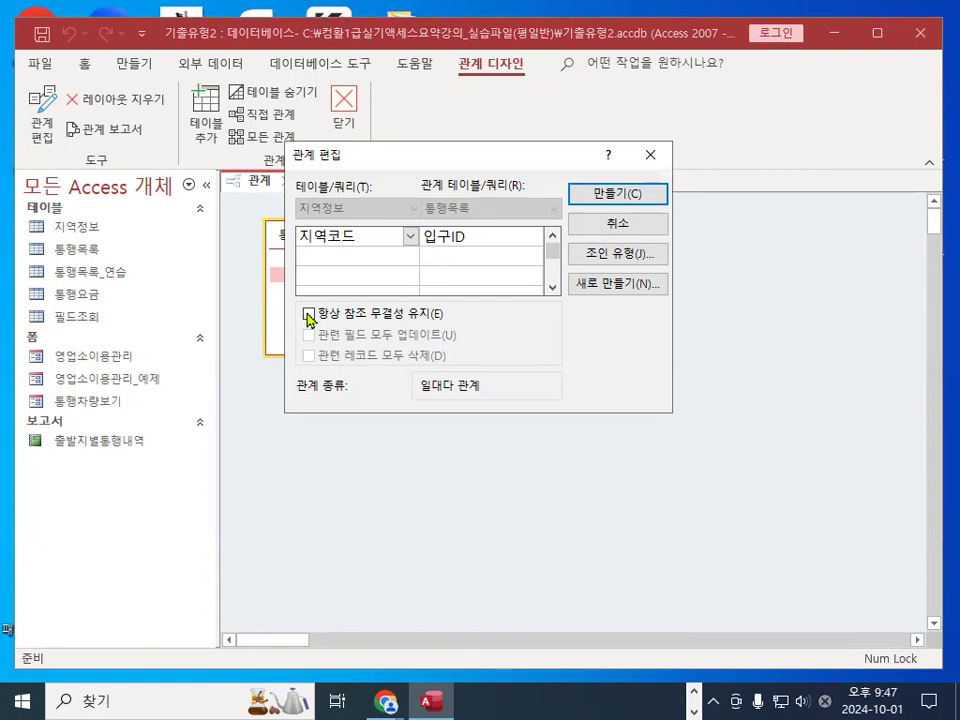
{"action": "left_click", "coordinate": [310, 315]}
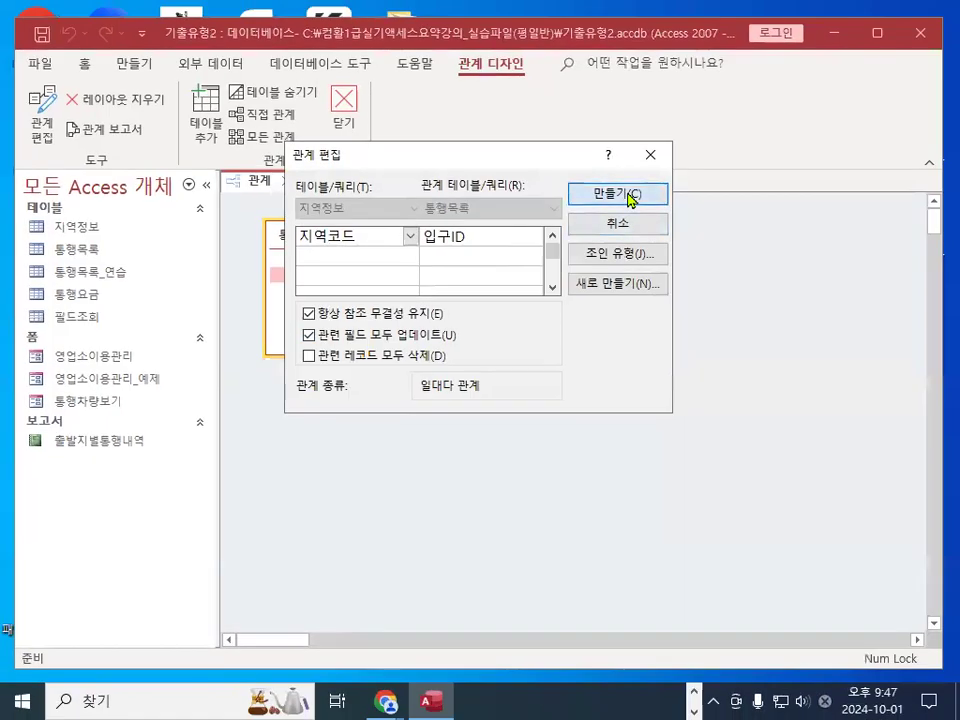
{"action": "left_click", "coordinate": [945, 37]}
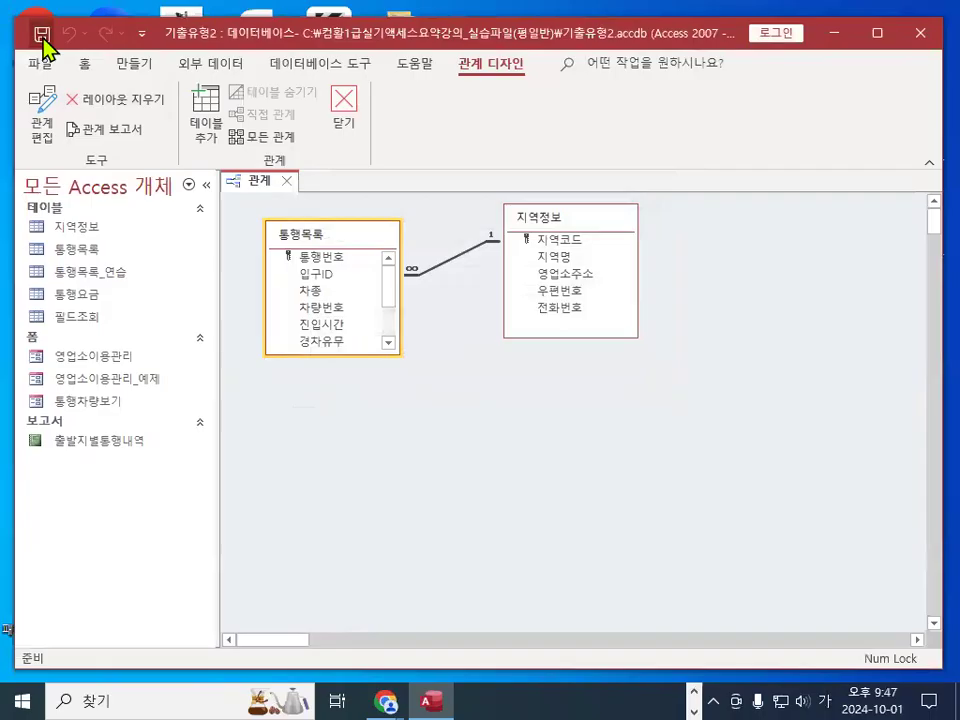
{"action": "left_click", "coordinate": [352, 108]}
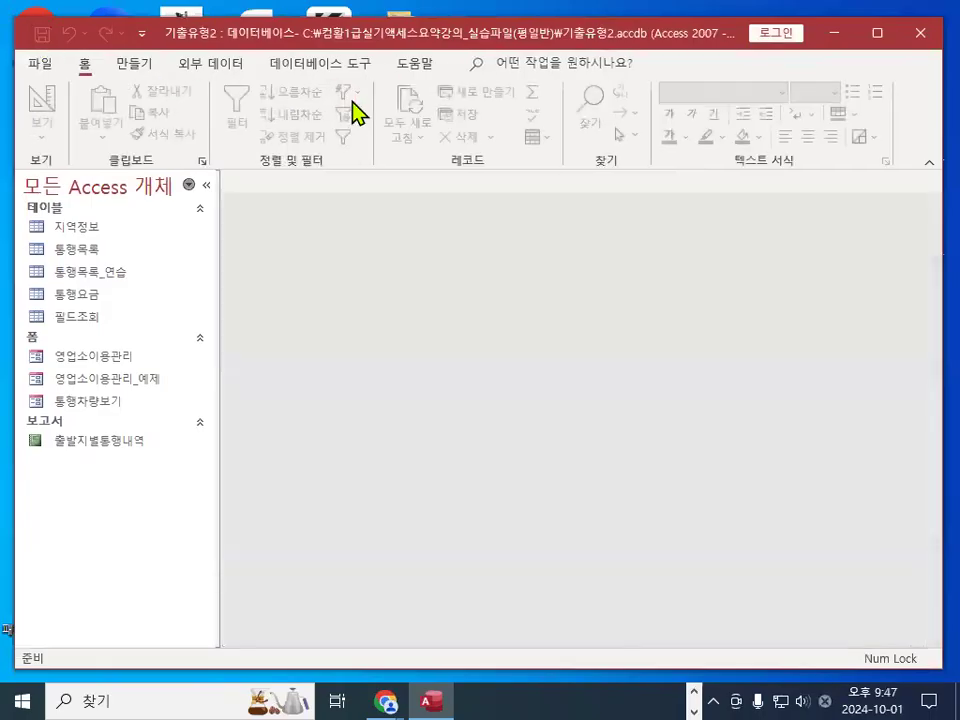